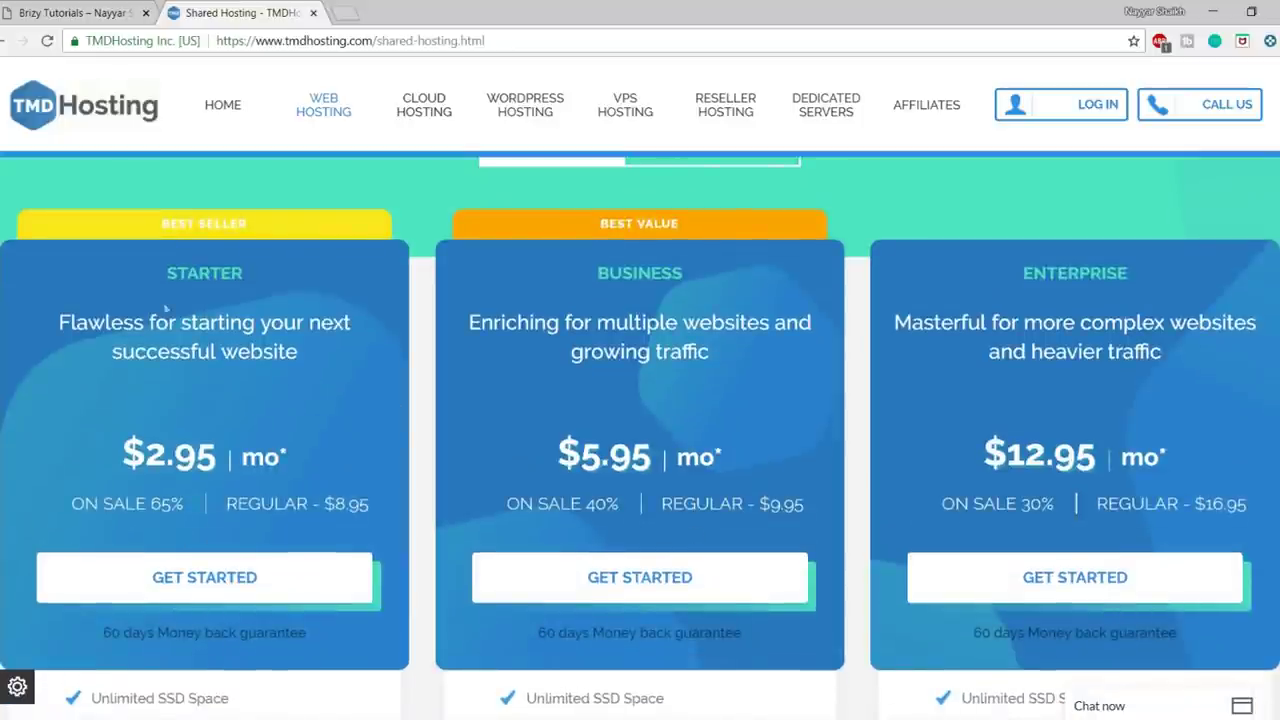
# - Start an order for the Starter hosting plan from the pricing table
pyautogui.moveTo(165, 274); pyautogui.dragTo(273, 272)
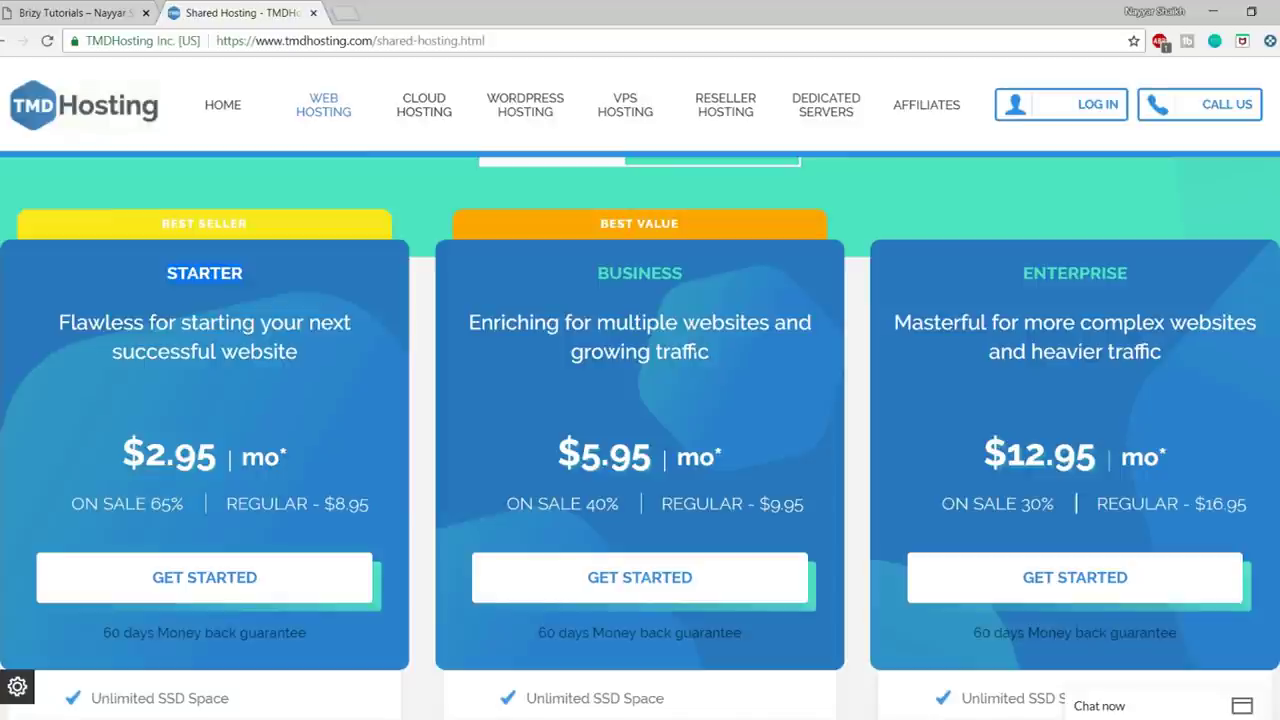
pyautogui.scroll(-1, 715, 500)
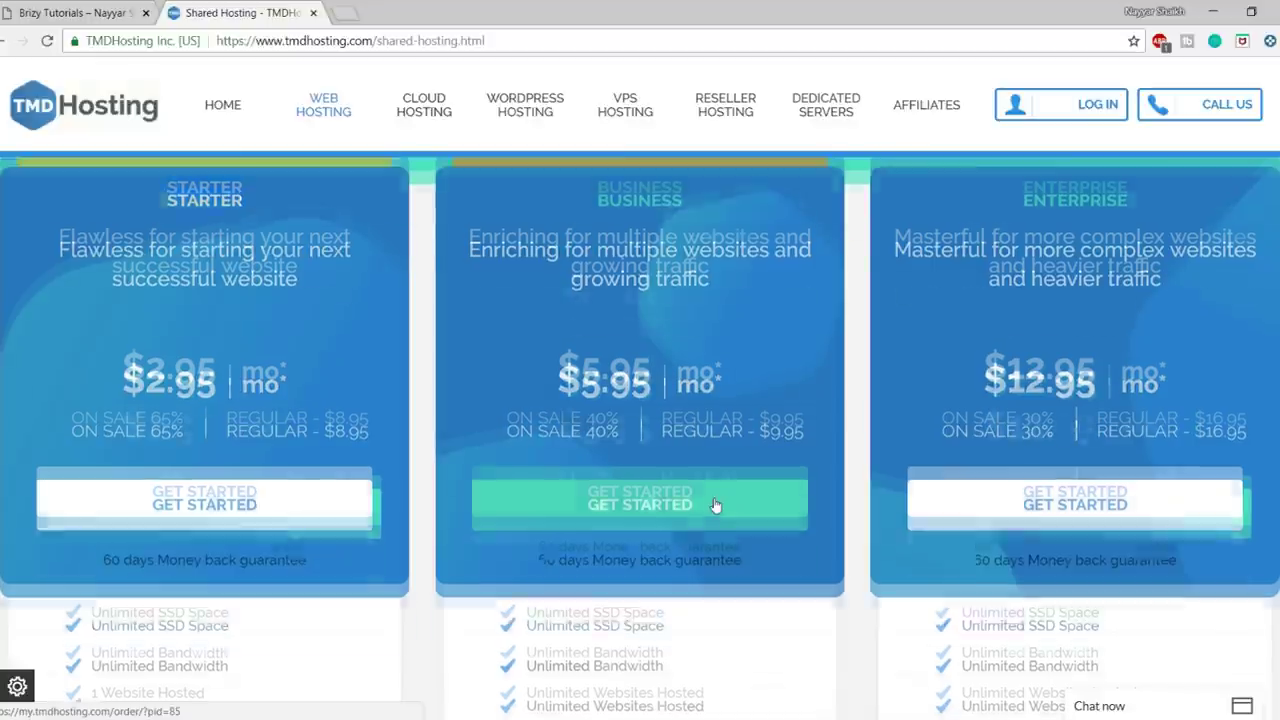
pyautogui.scroll(1, 715, 500)
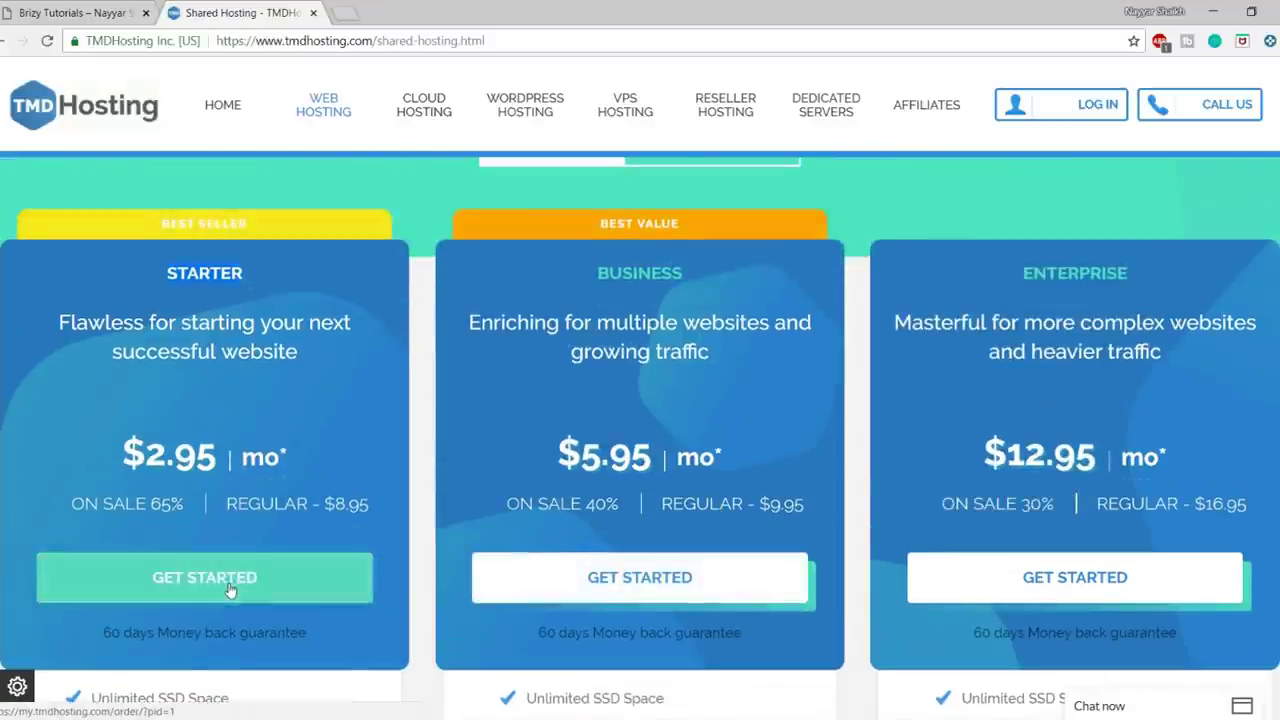
pyautogui.click(258, 592)
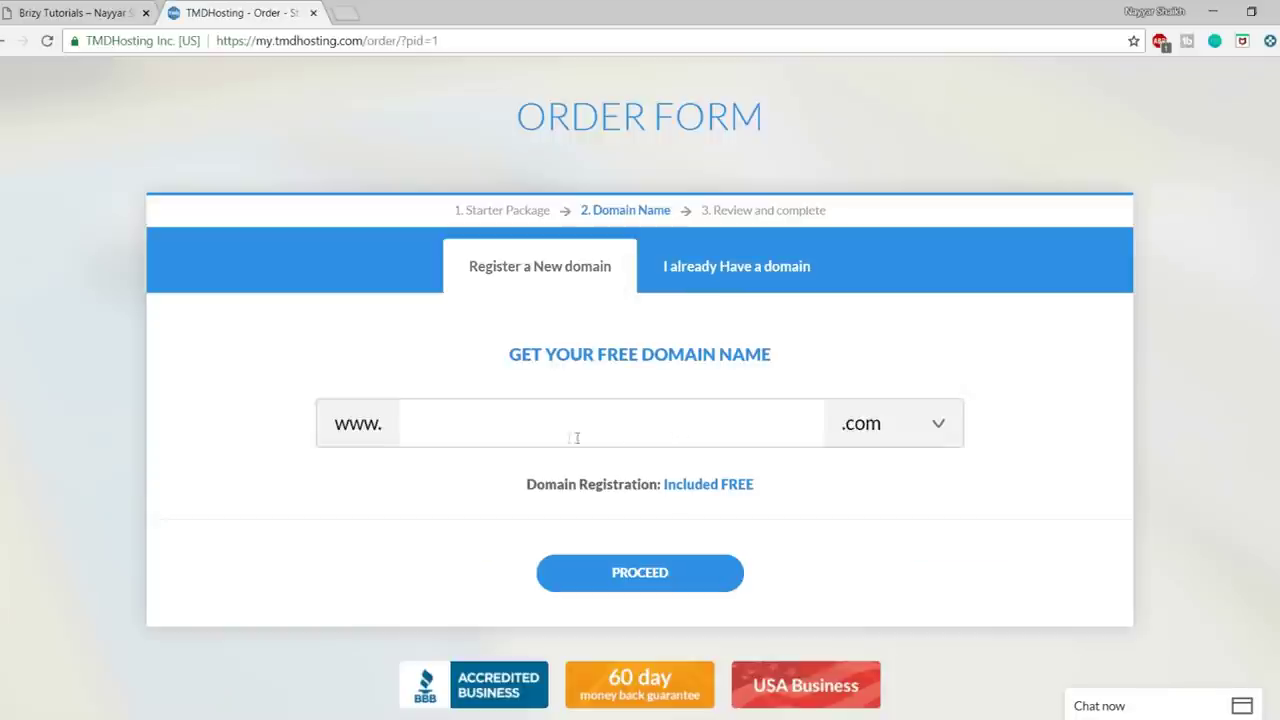
# - Enter 'domainnamehereee' as the new domain, keeping the .com extension
pyautogui.write('domainnamehereee')
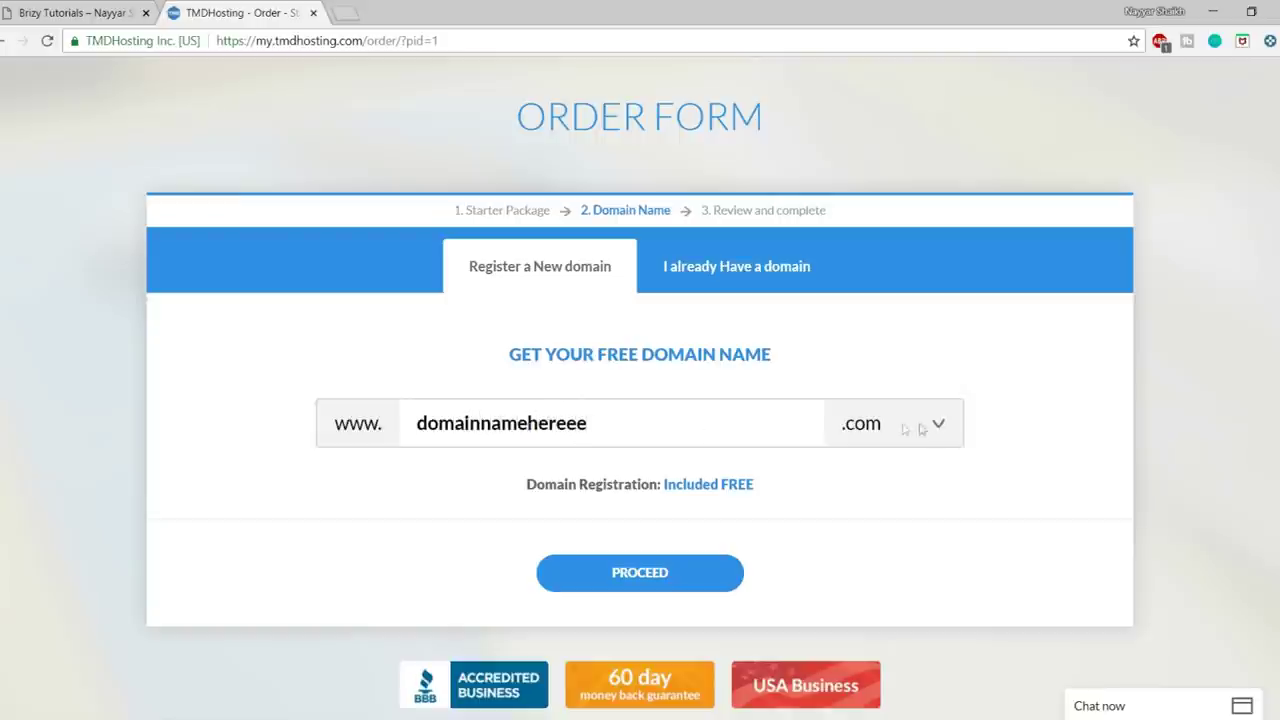
pyautogui.click(906, 426)
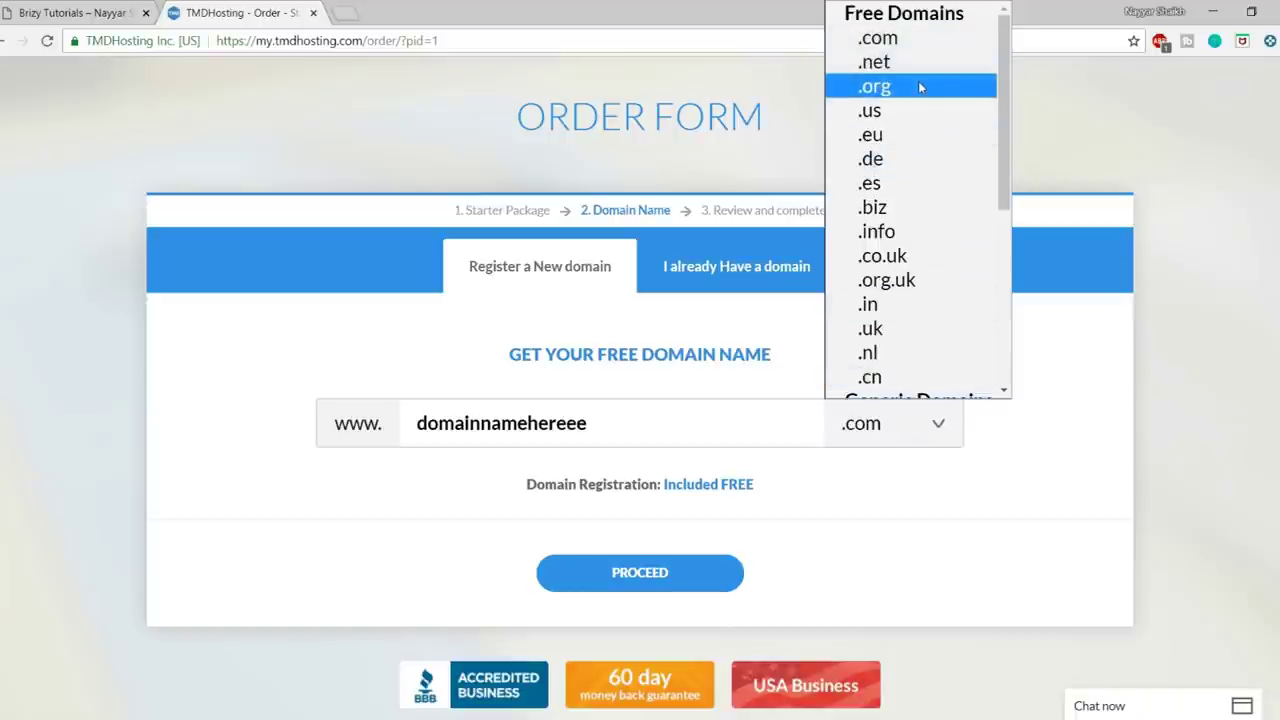
pyautogui.scroll(-3, 953, 268)
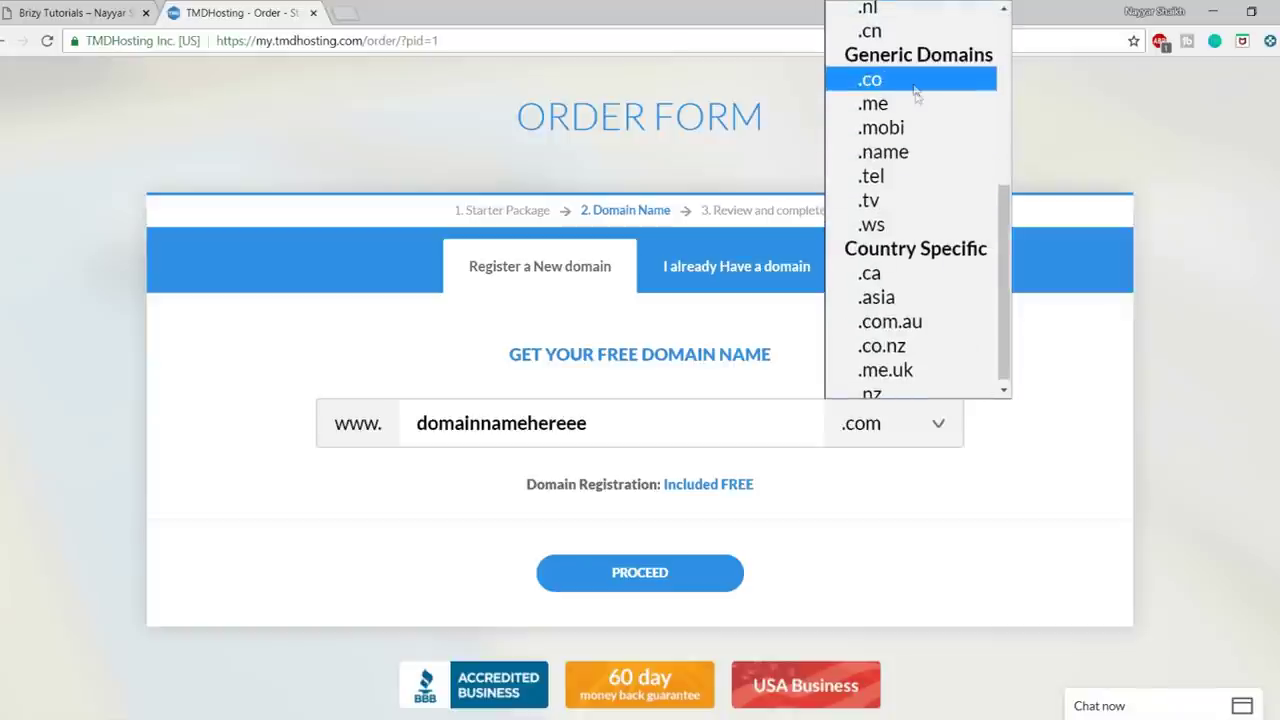
pyautogui.scroll(-1, 918, 150)
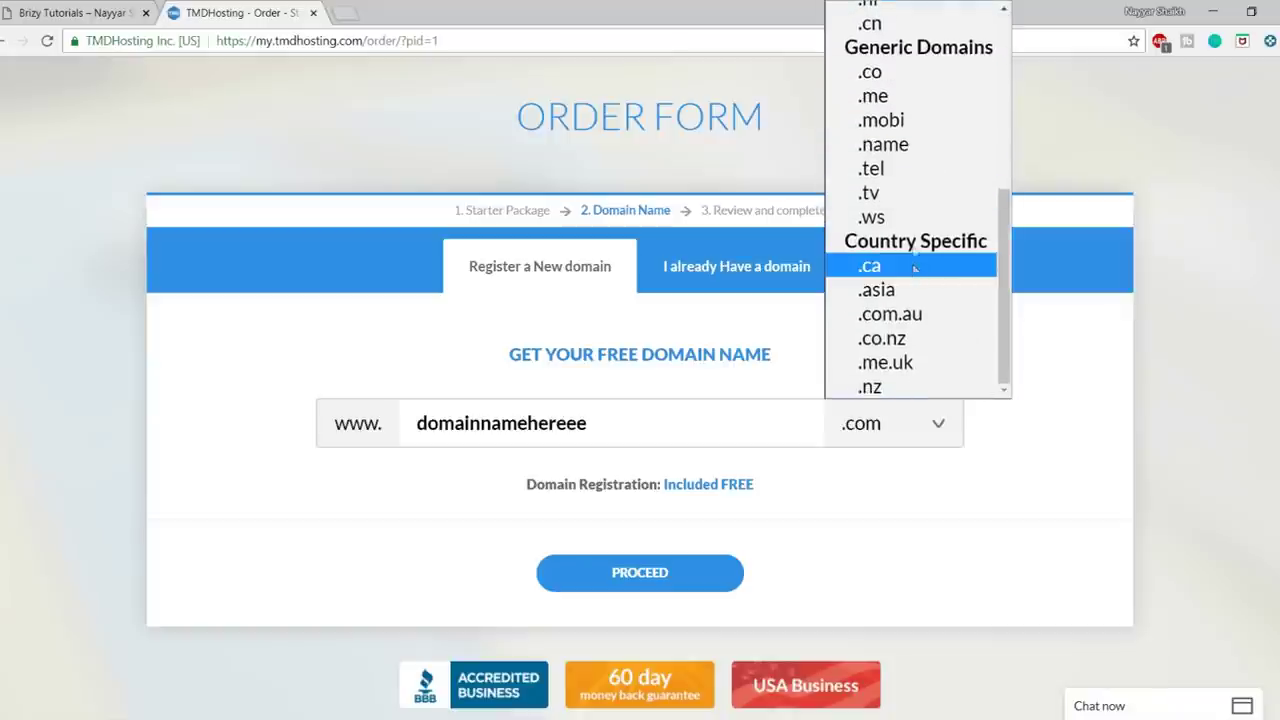
pyautogui.scroll(5, 926, 298)
pyautogui.scroll(-3, 928, 305)
pyautogui.scroll(3, 949, 357)
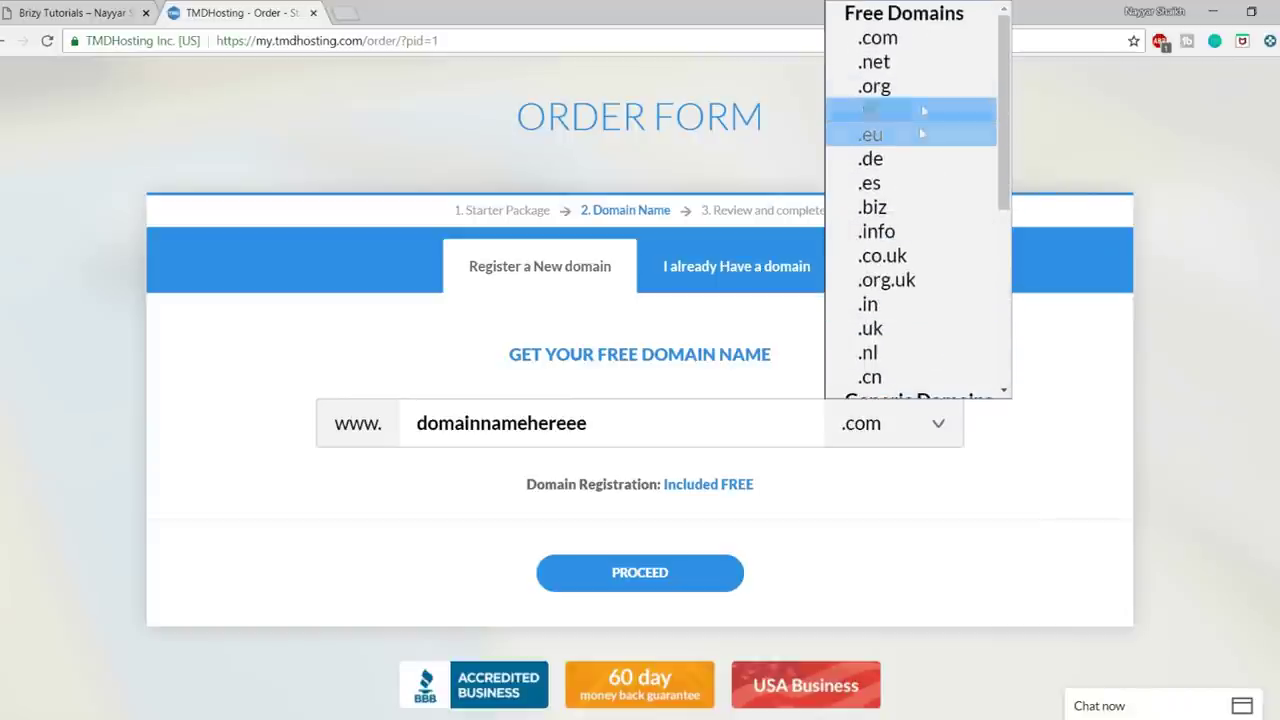
pyautogui.click(918, 41)
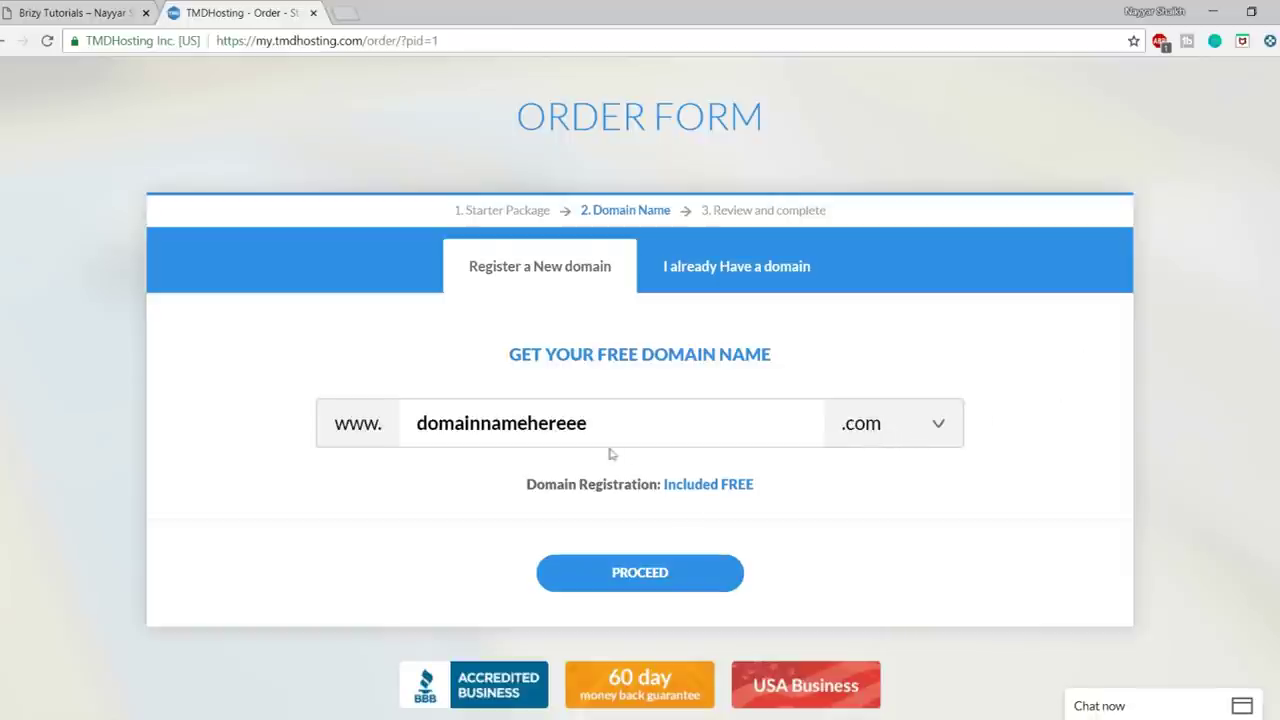
# - Submit the domain and continue down to the order's Payment Information section
pyautogui.click(641, 573)
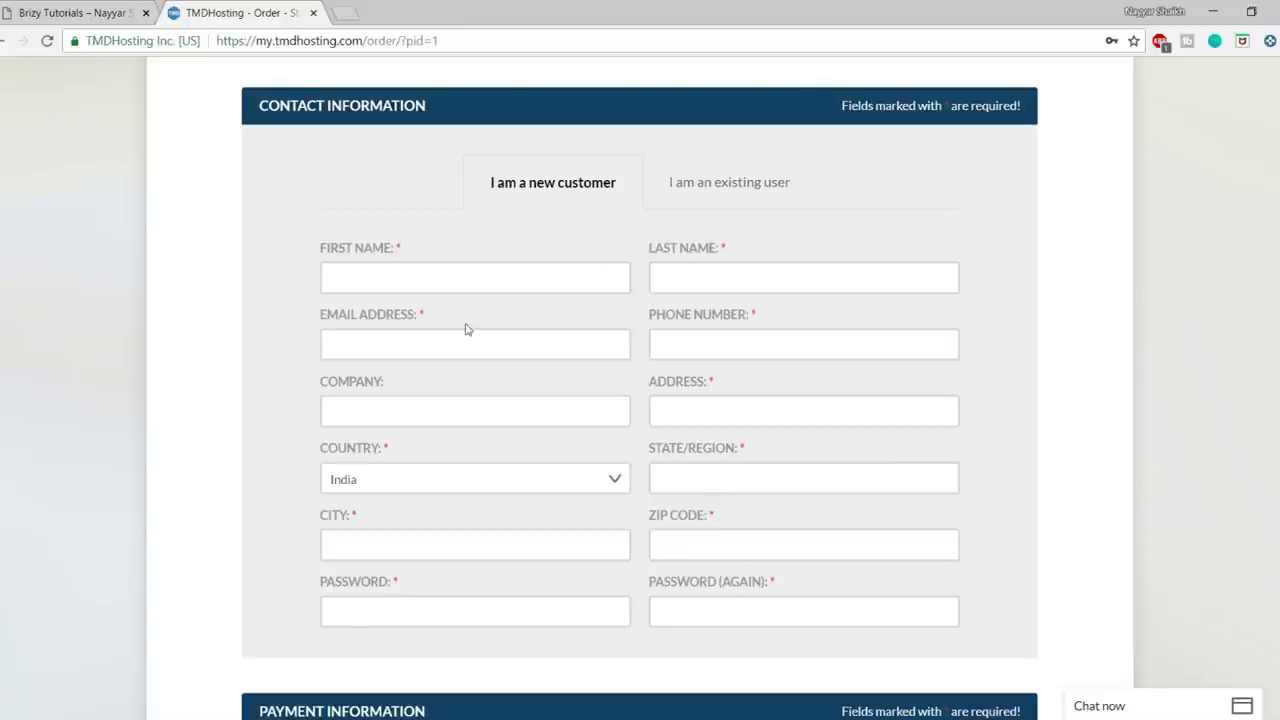
pyautogui.scroll(-5, 971, 420)
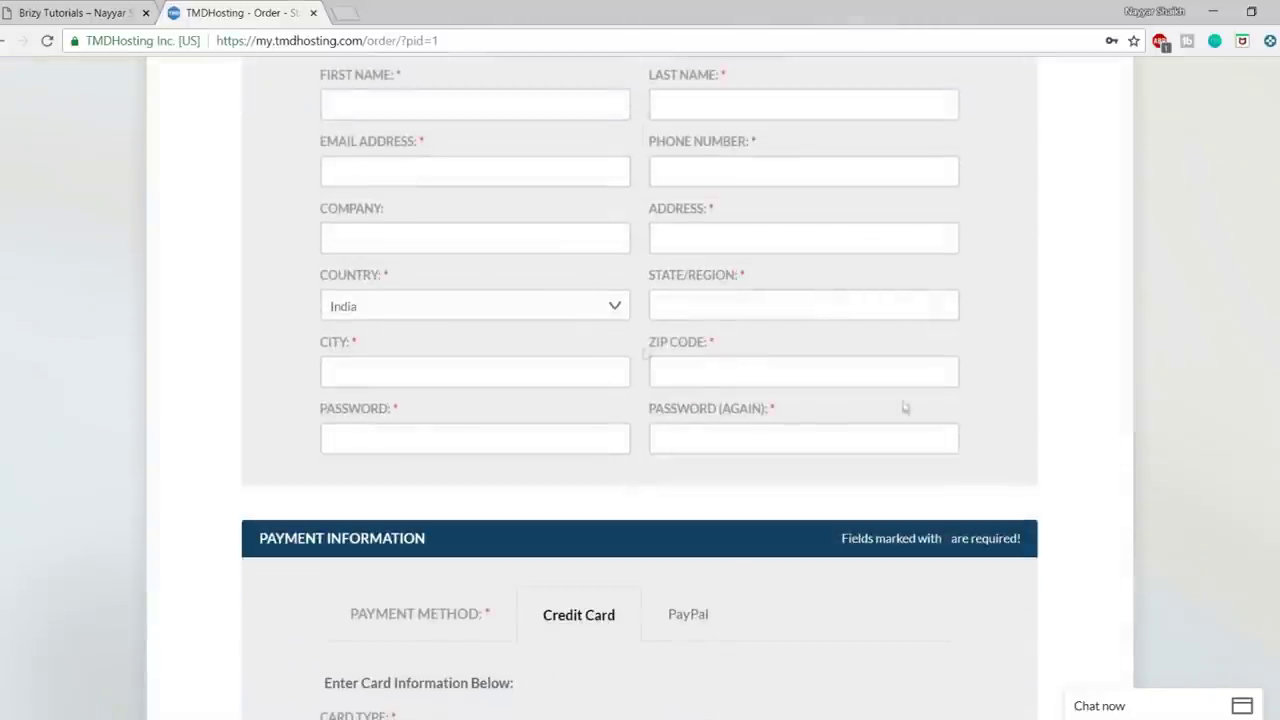
pyautogui.scroll(-2, 783, 375)
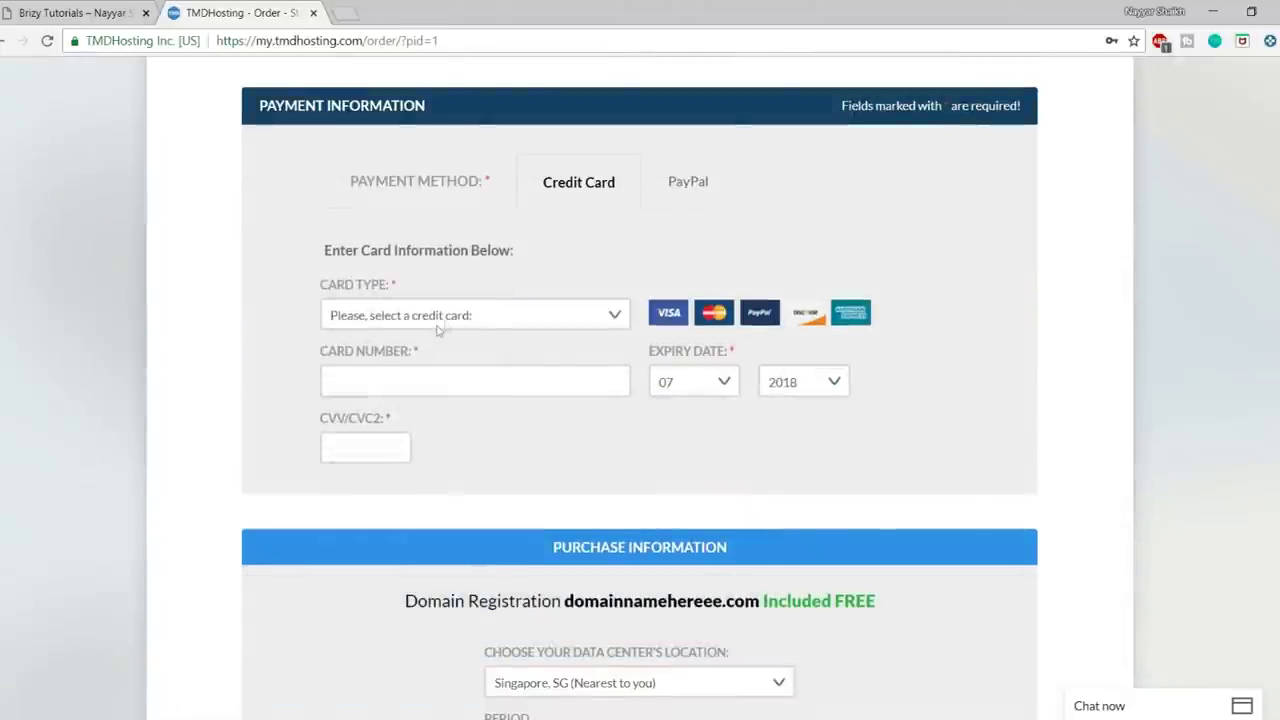
# - Check the card types and PayPal/credit card options, then reach the purchase summary
pyautogui.click(509, 321)
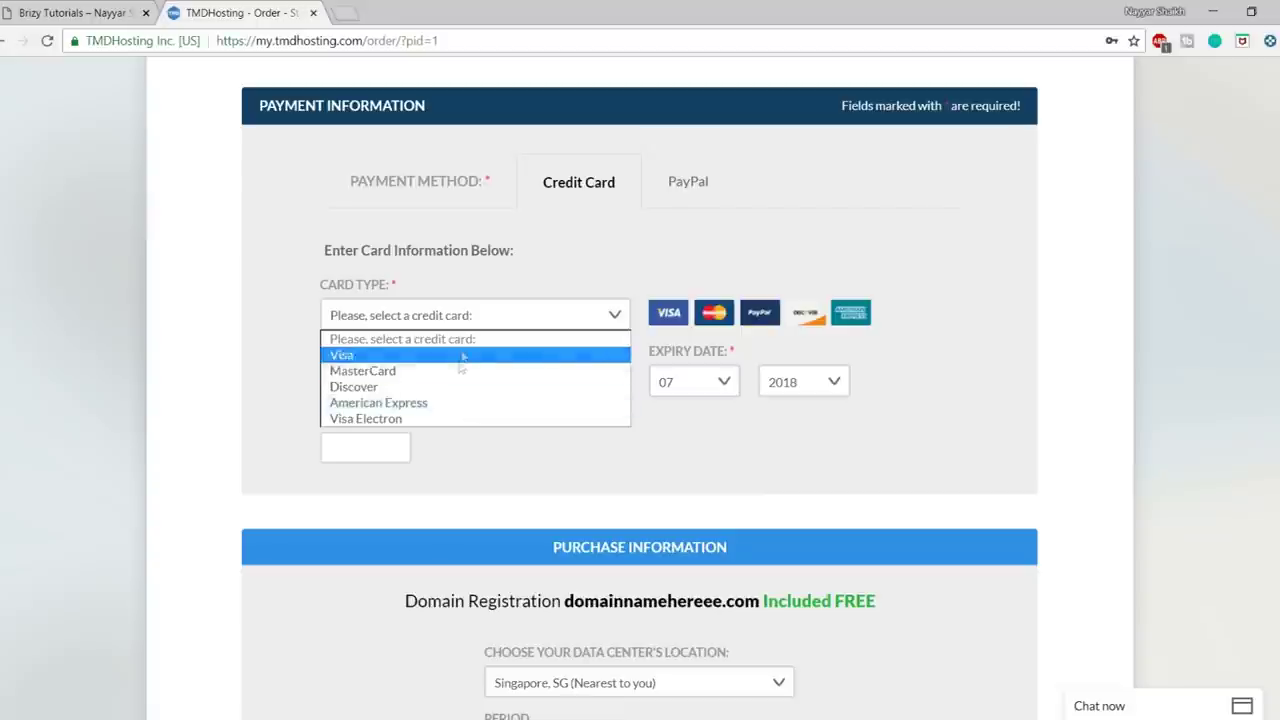
pyautogui.click(528, 289)
pyautogui.click(468, 375)
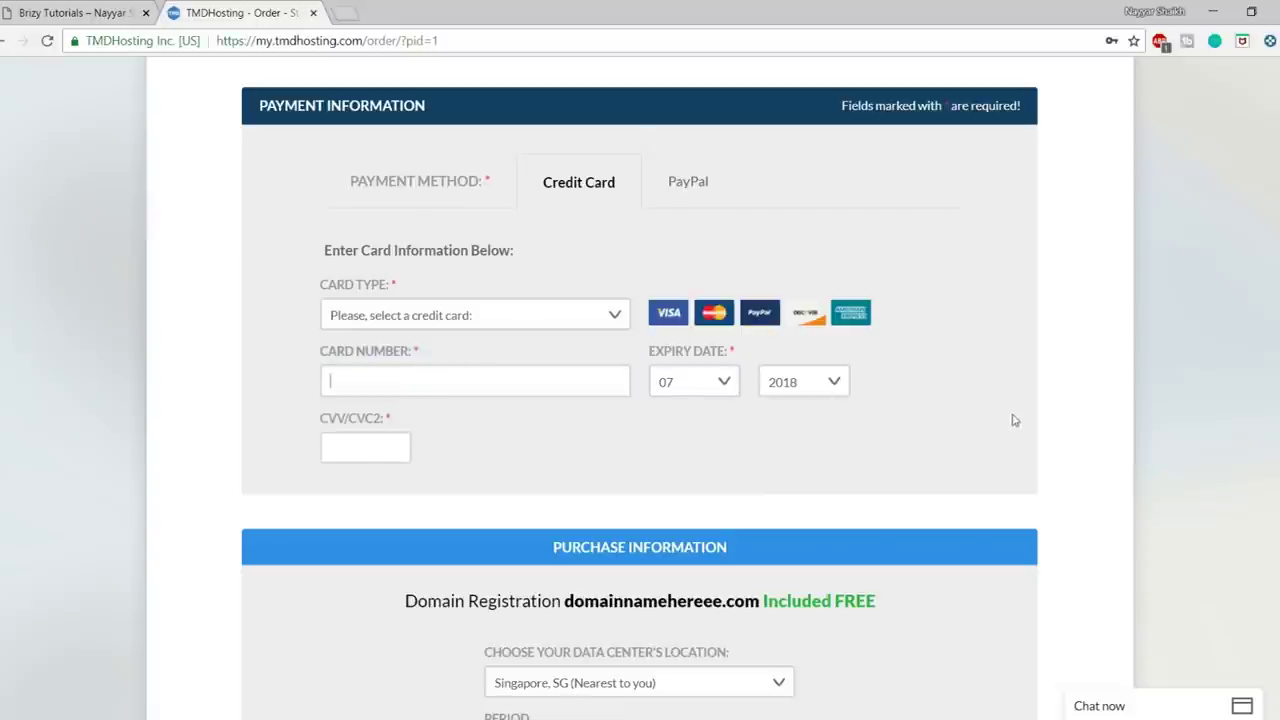
pyautogui.click(695, 204)
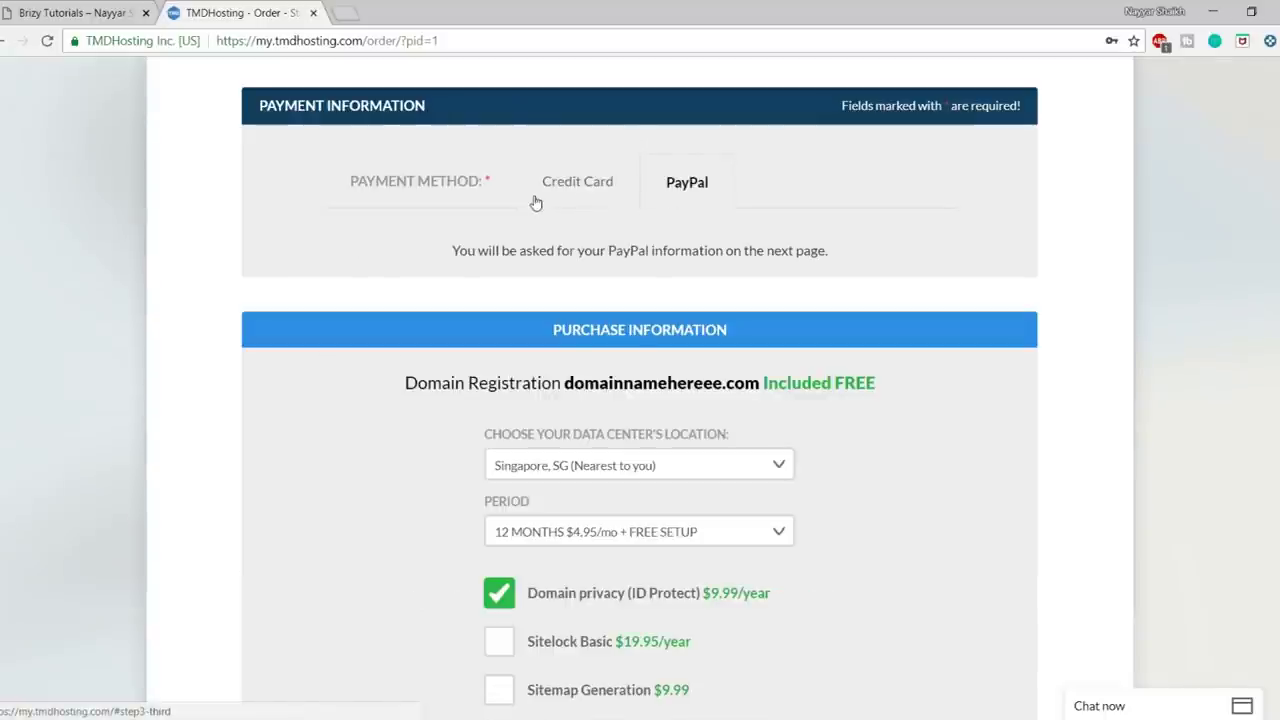
pyautogui.click(533, 200)
pyautogui.scroll(-2, 1136, 369)
pyautogui.scroll(-3, 1136, 369)
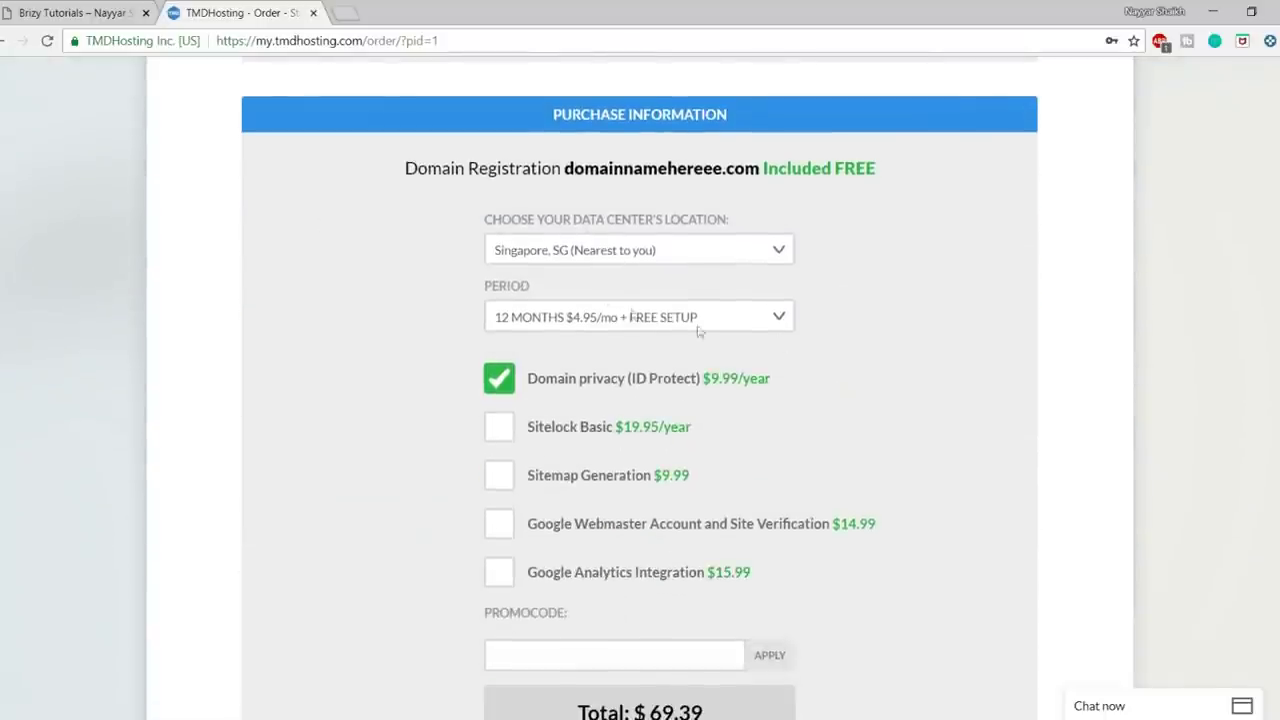
pyautogui.click(724, 256)
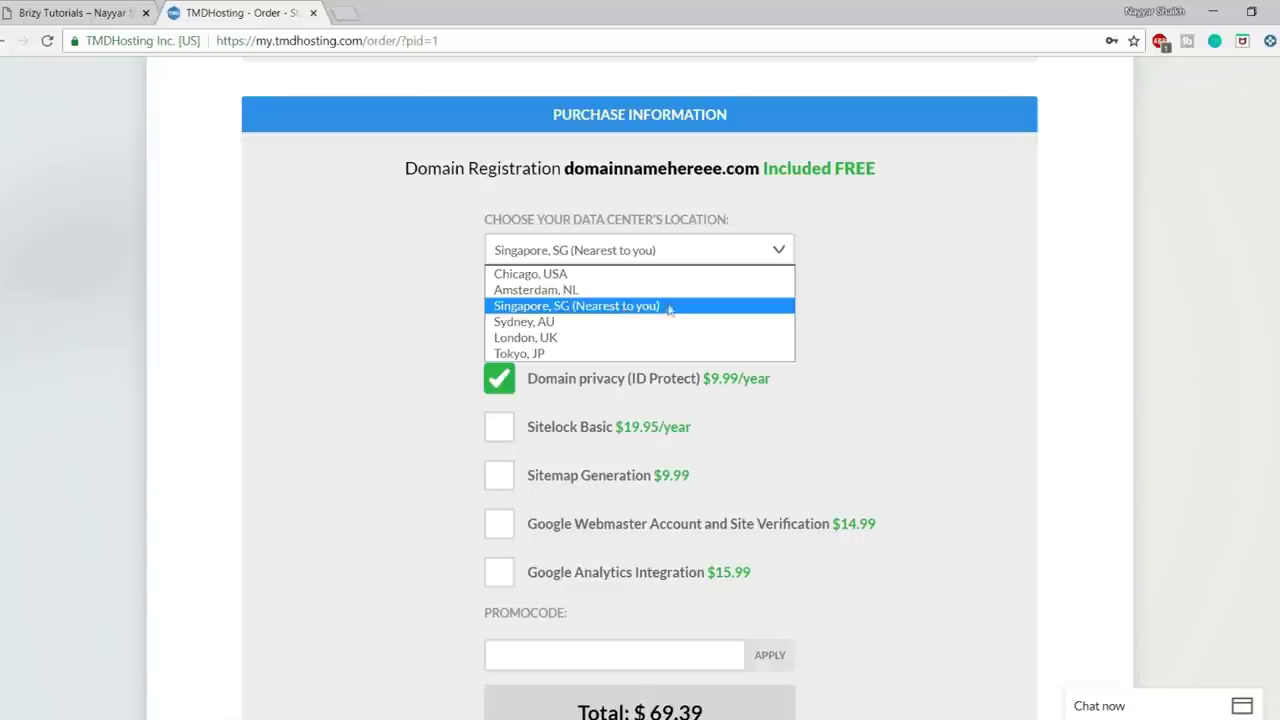
pyautogui.click(624, 306)
pyautogui.scroll(-1, 925, 300)
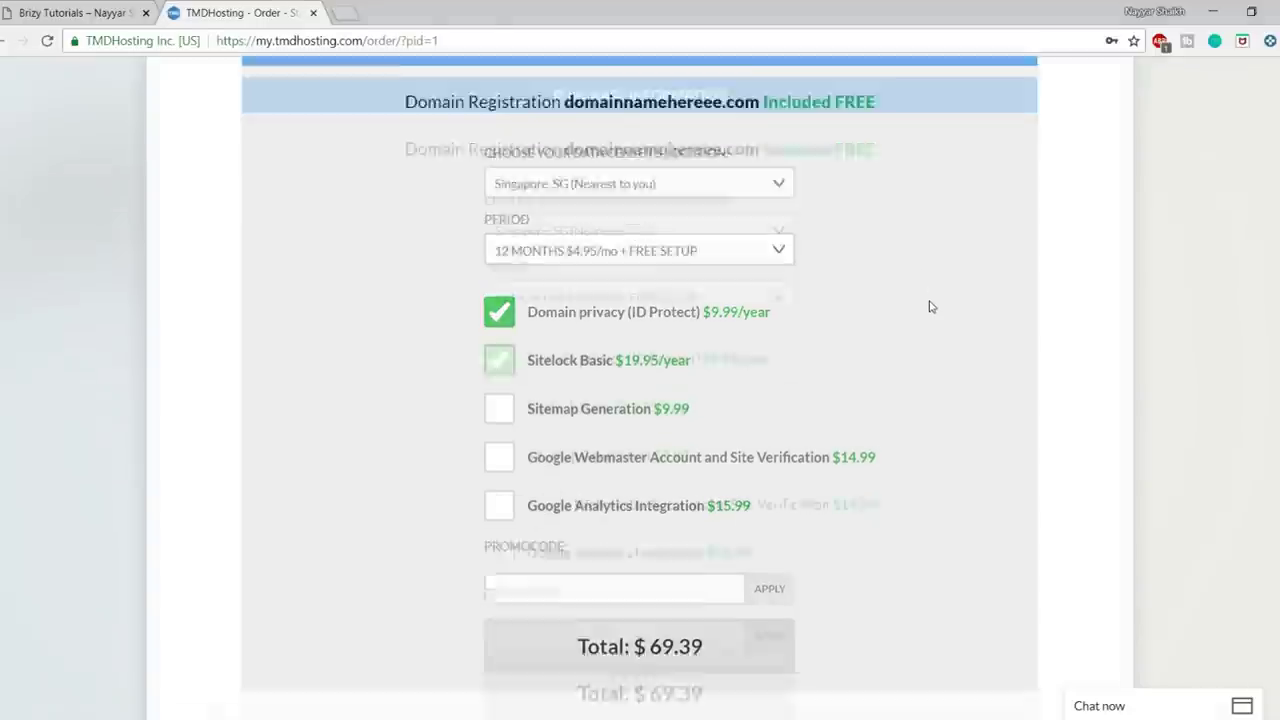
pyautogui.moveTo(485, 200); pyautogui.dragTo(540, 206)
pyautogui.click(540, 206)
pyautogui.click(576, 237)
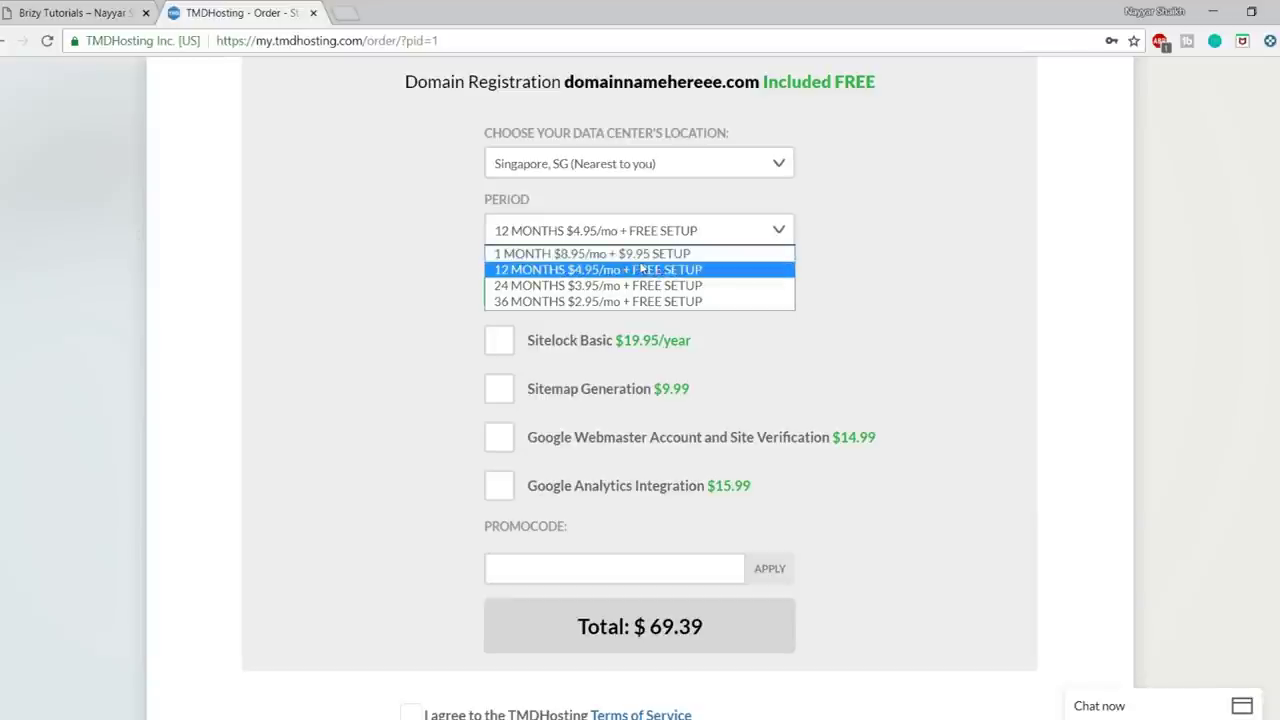
pyautogui.click(844, 269)
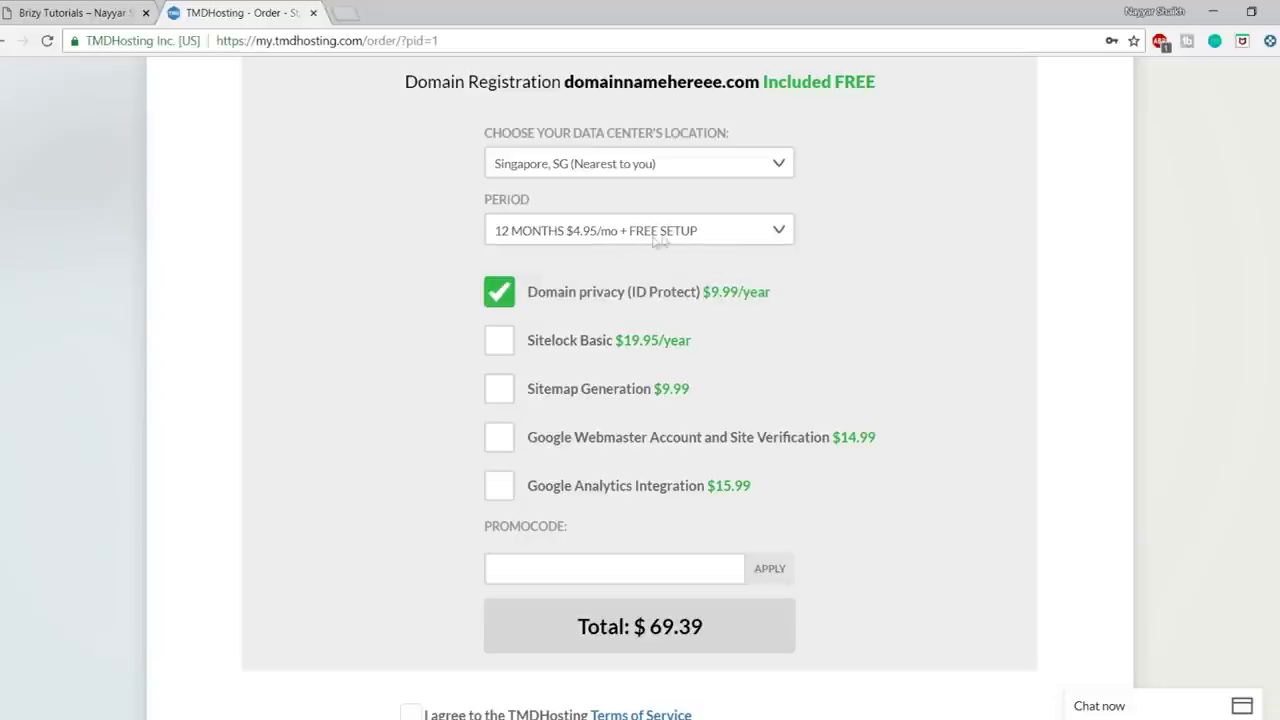
pyautogui.scroll(-1, 1029, 291)
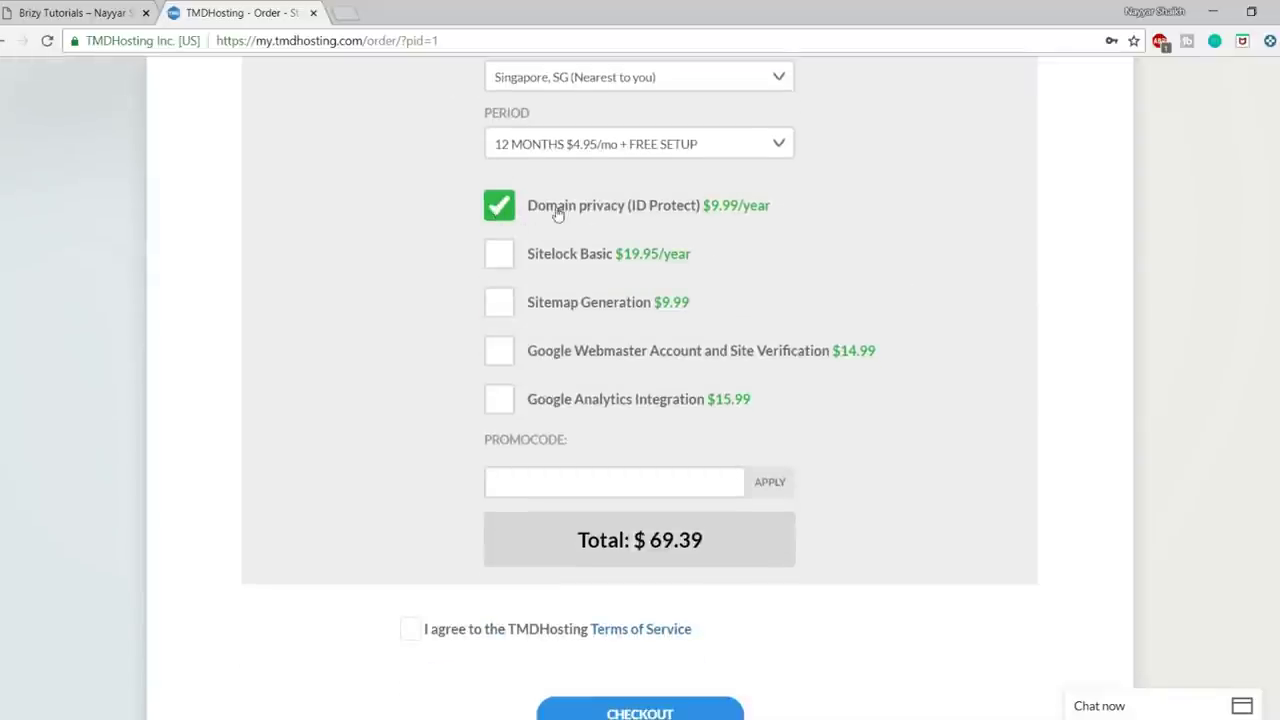
pyautogui.moveTo(530, 215); pyautogui.dragTo(642, 218)
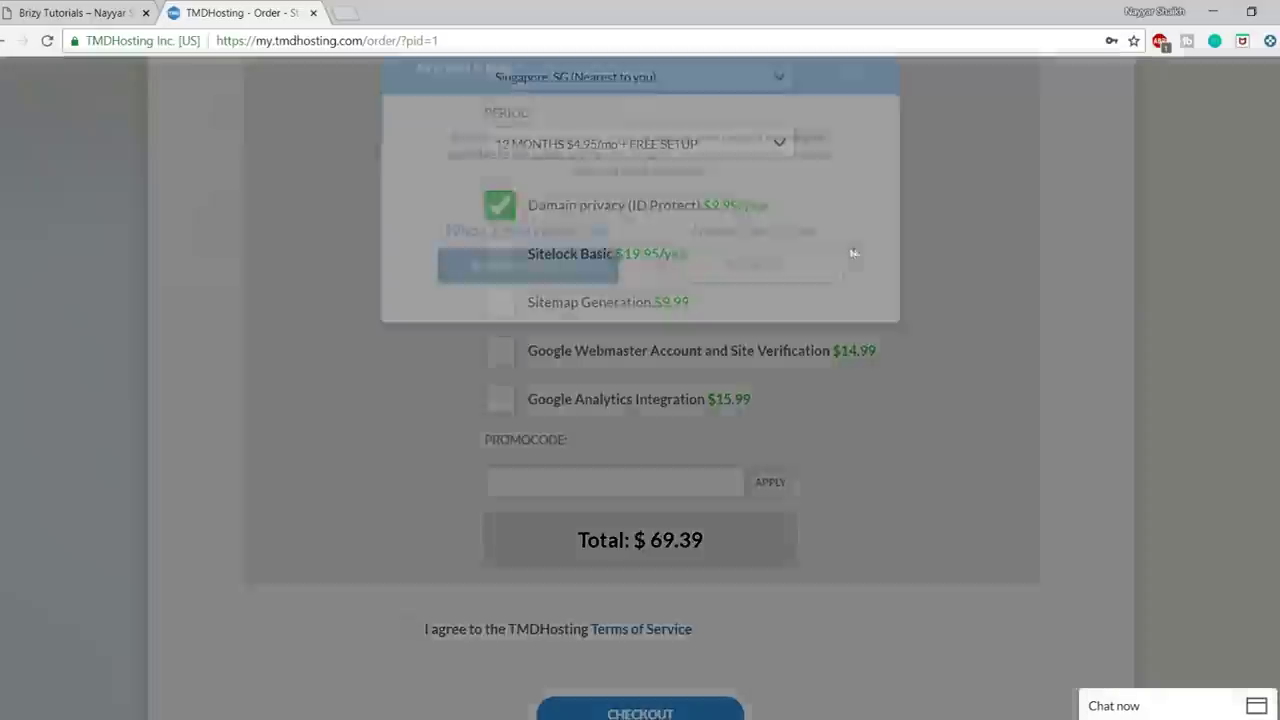
pyautogui.click(851, 108)
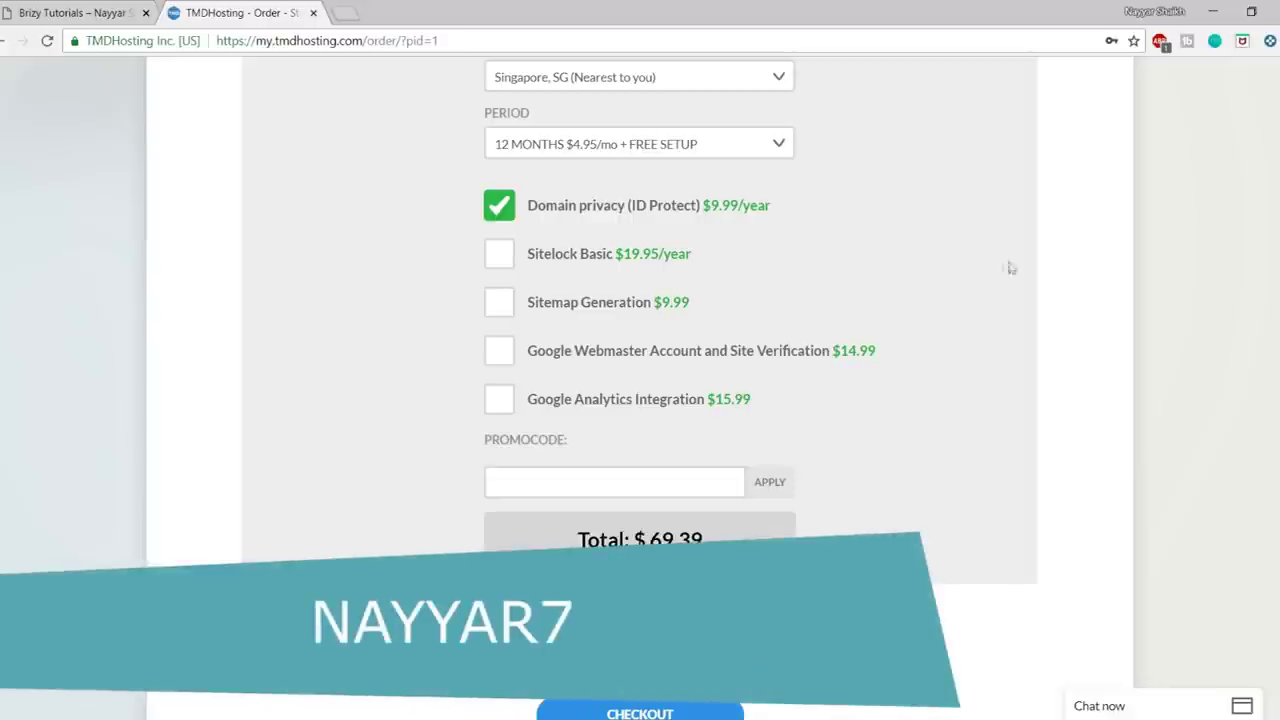
pyautogui.scroll(-1, 930, 330)
# - Enter and apply the promo code for 7% off, bringing the total to $65.23
pyautogui.click(666, 390)
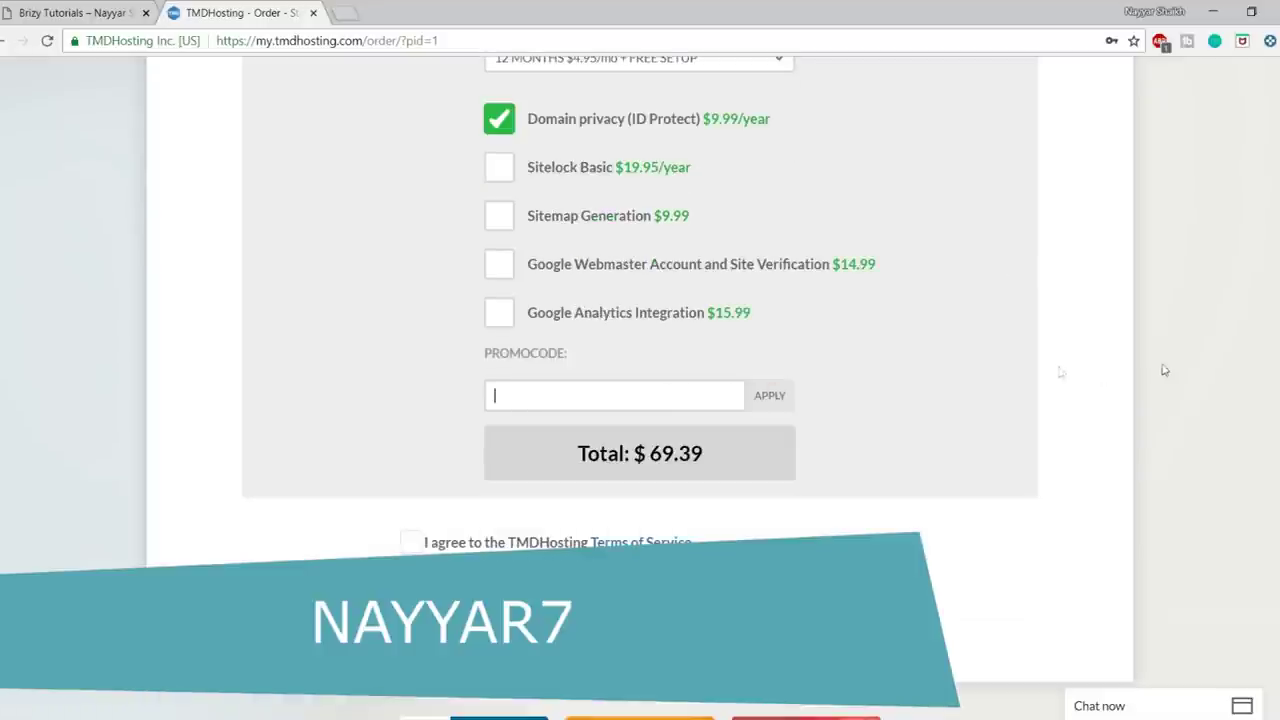
pyautogui.scroll(-1, 1160, 370)
pyautogui.write('NA')
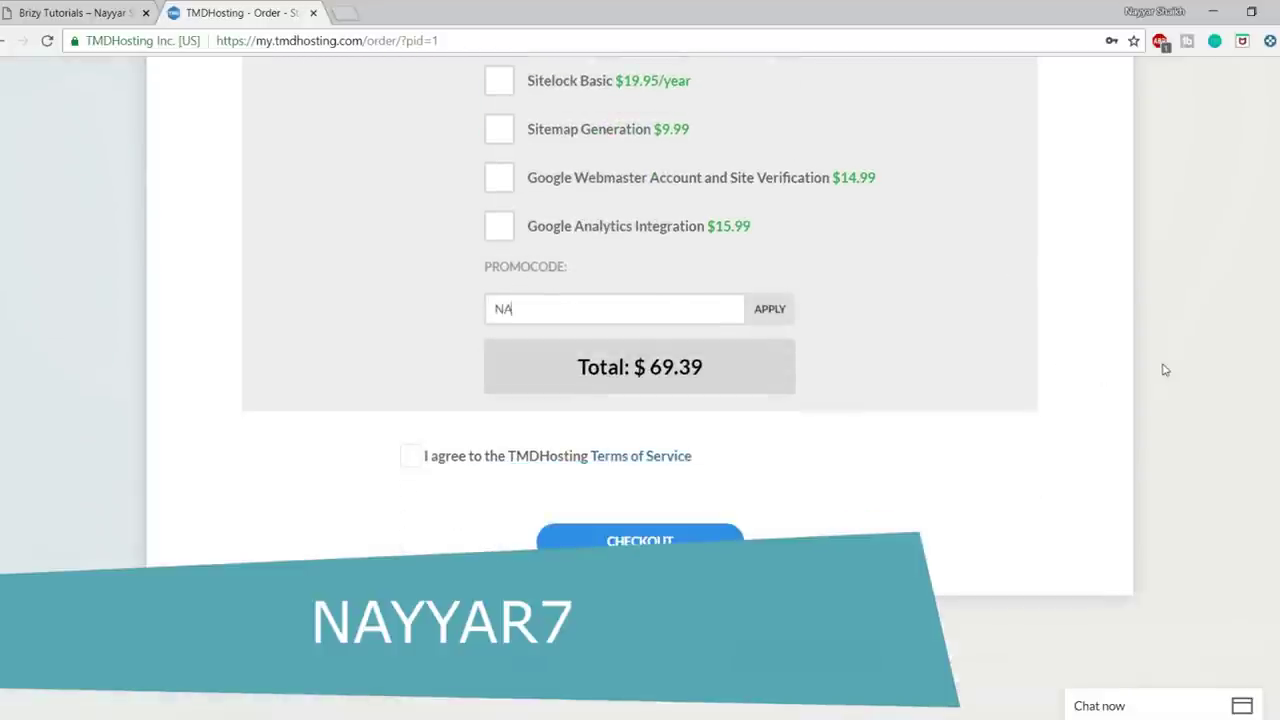
pyautogui.write('YYAR7')
pyautogui.click(766, 314)
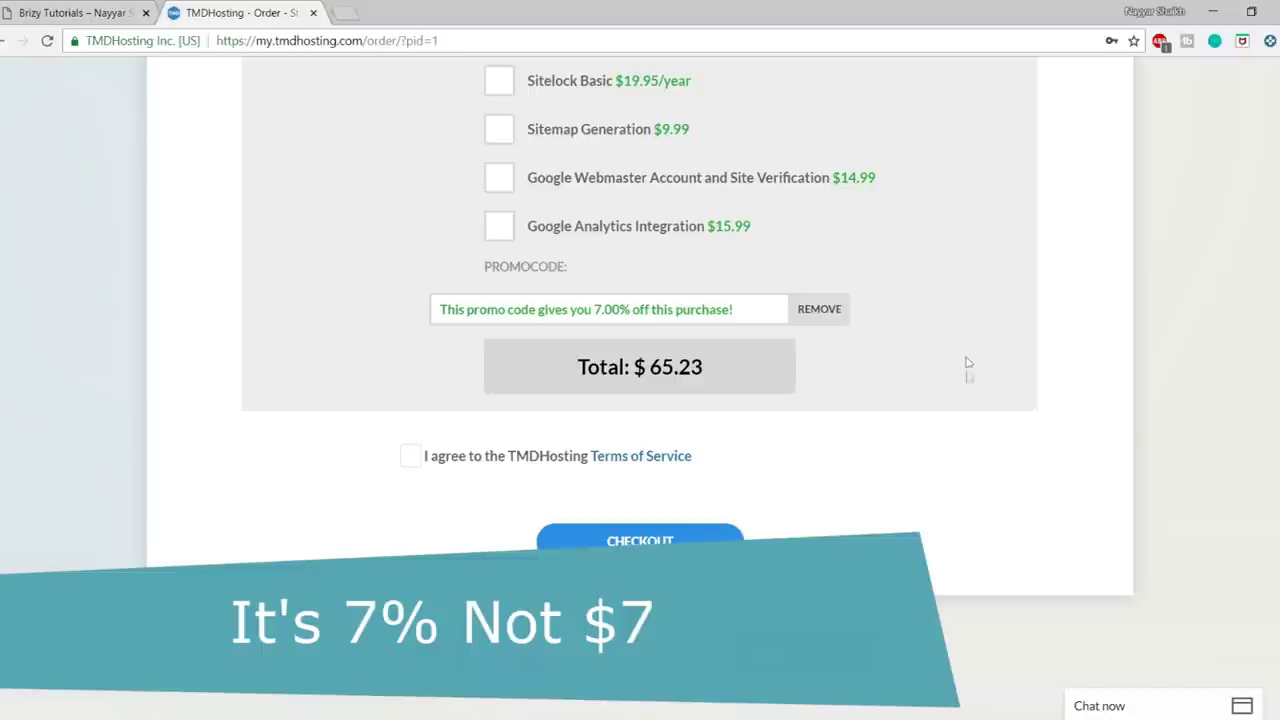
pyautogui.scroll(3, 969, 400)
pyautogui.scroll(-3, 980, 400)
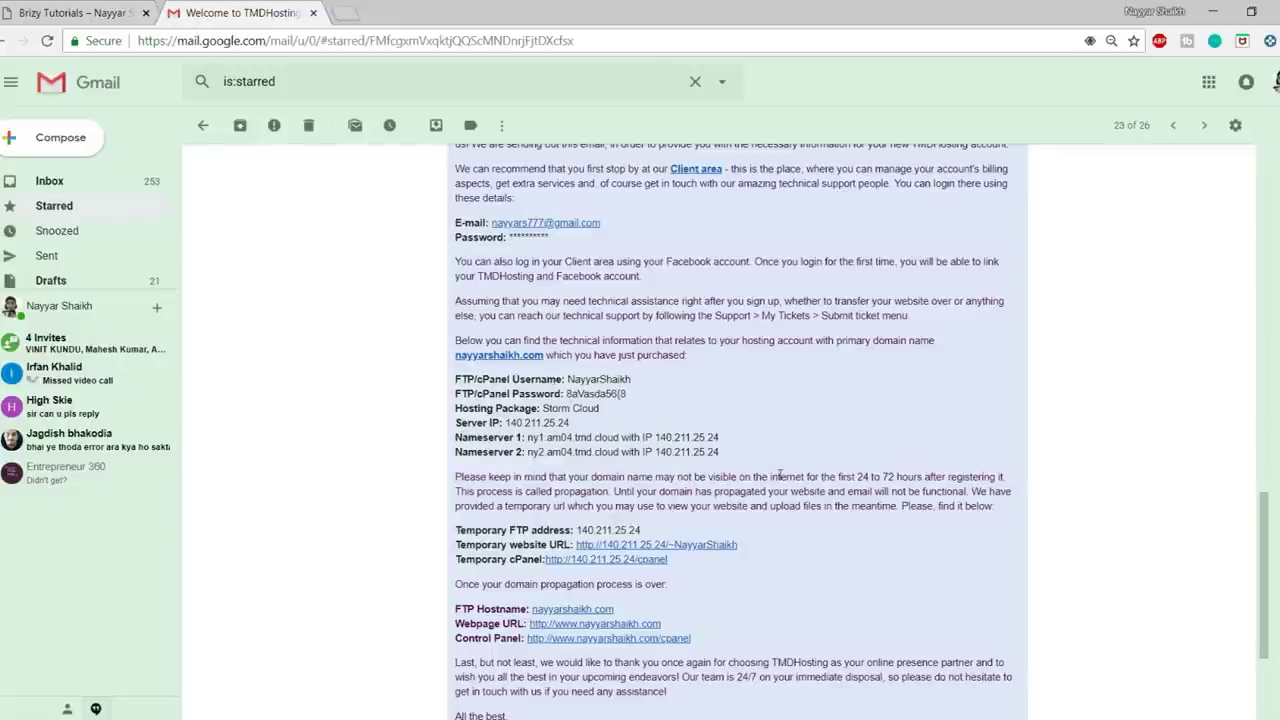
pyautogui.scroll(-1, 780, 476)
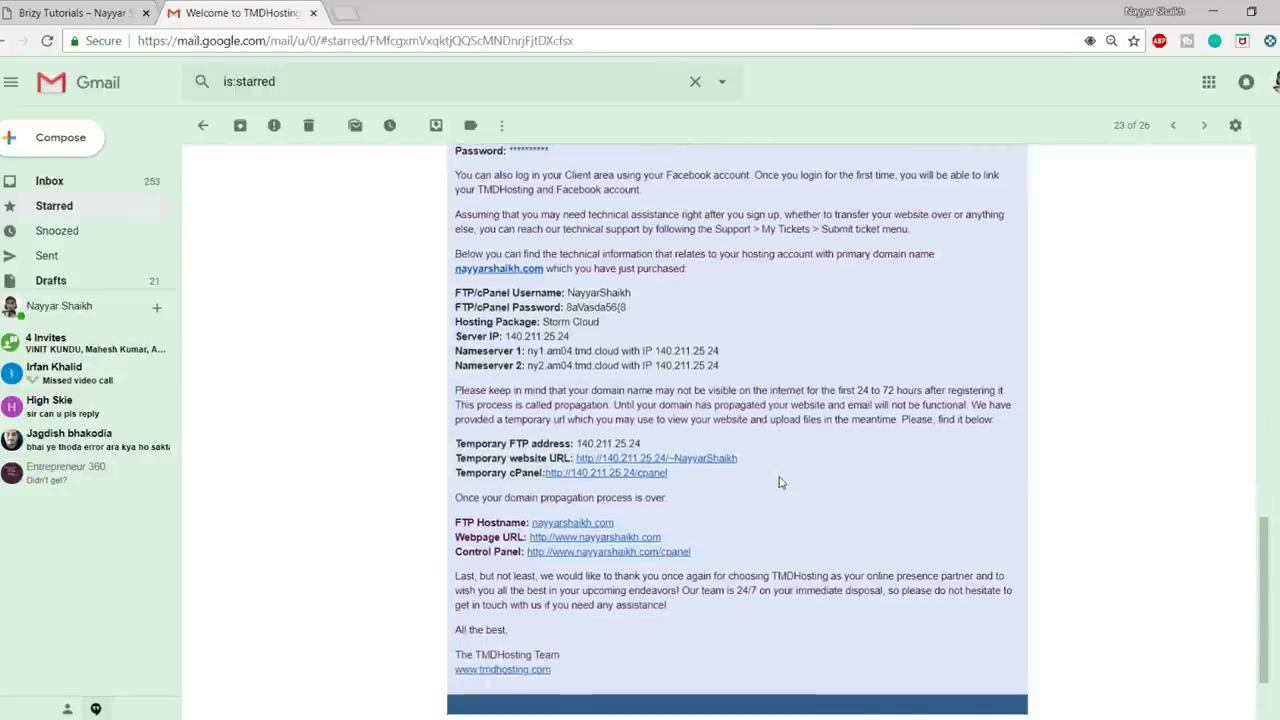
pyautogui.scroll(1, 780, 480)
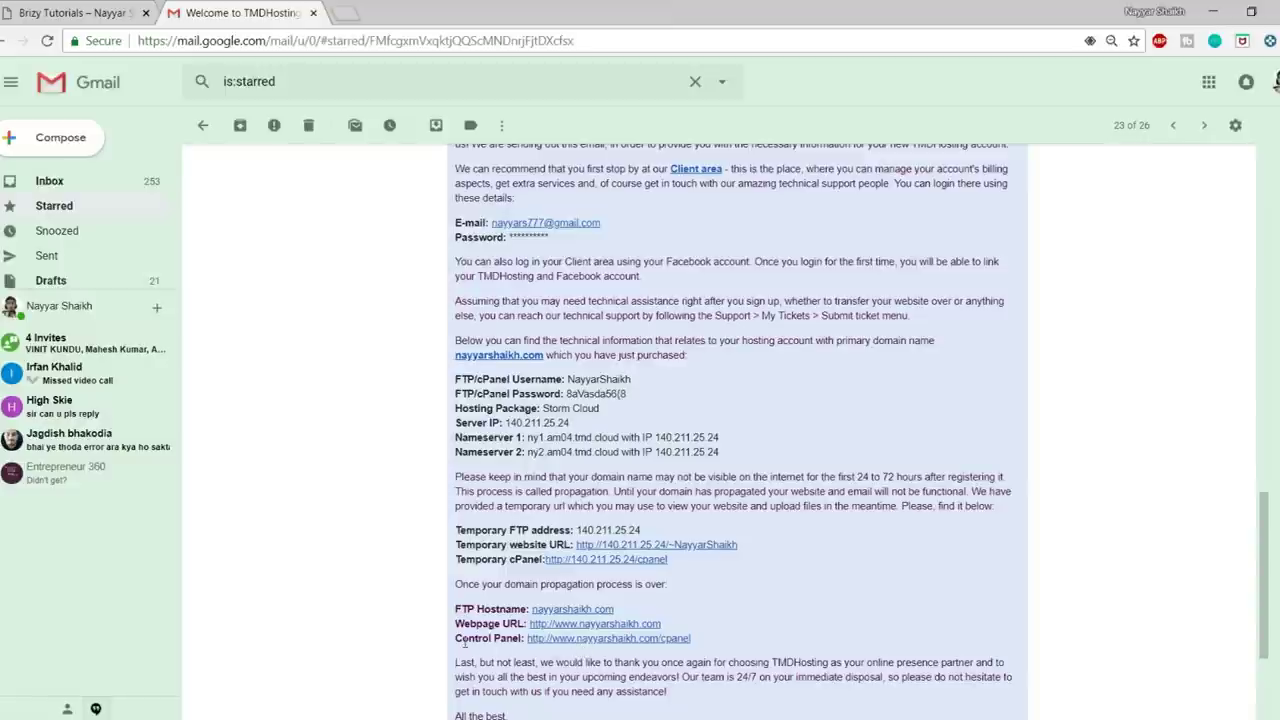
pyautogui.moveTo(457, 638); pyautogui.dragTo(512, 640)
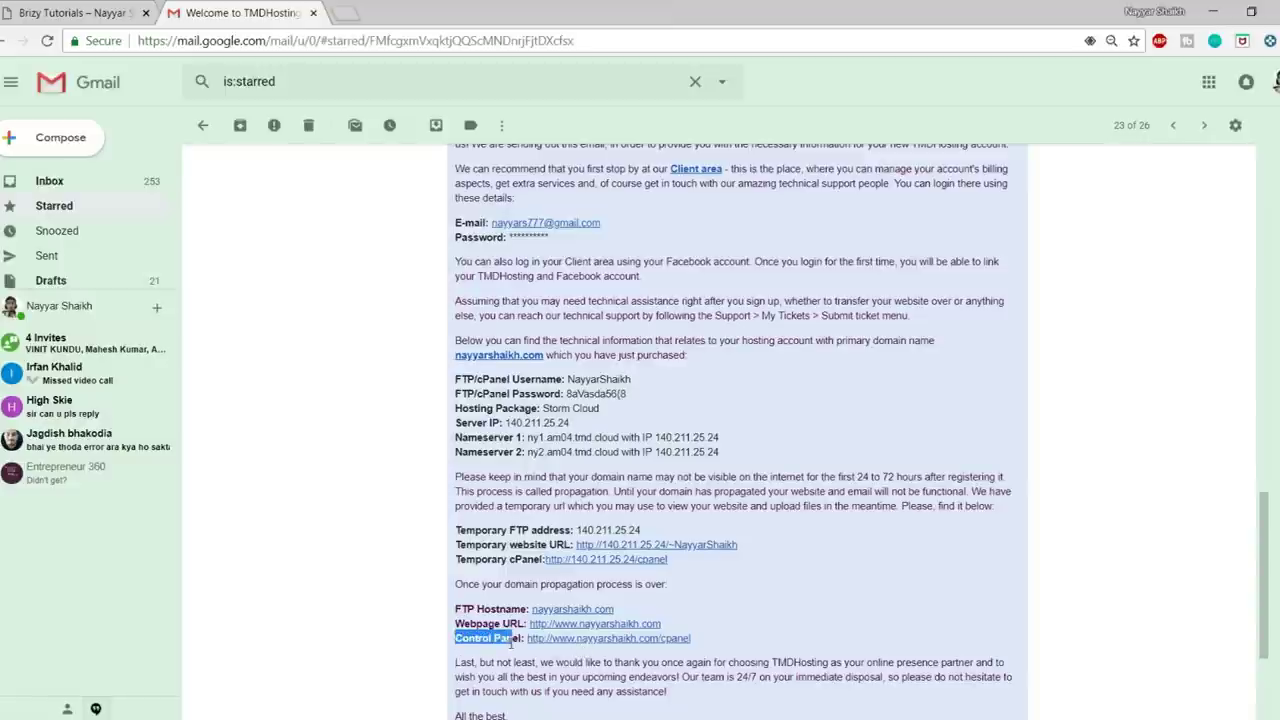
# - Log in to cPanel from the email's Control Panel link using the saved credentials
pyautogui.click(596, 640)
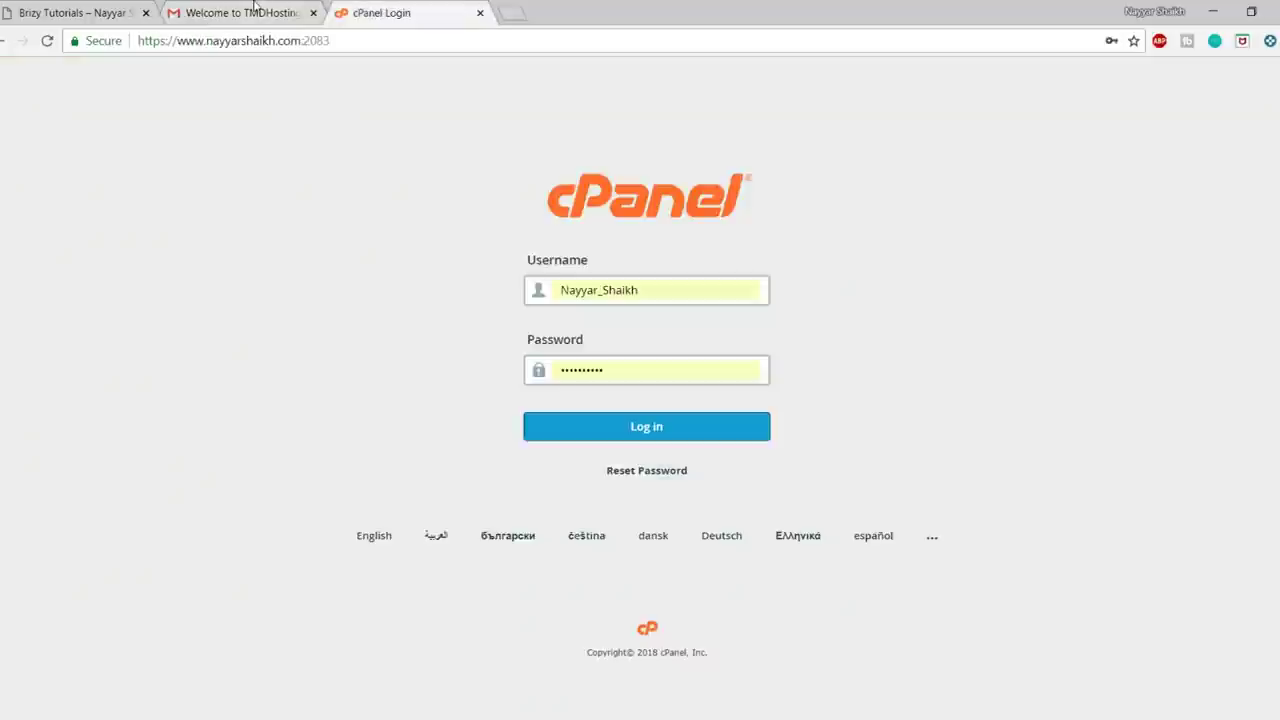
pyautogui.click(254, 8)
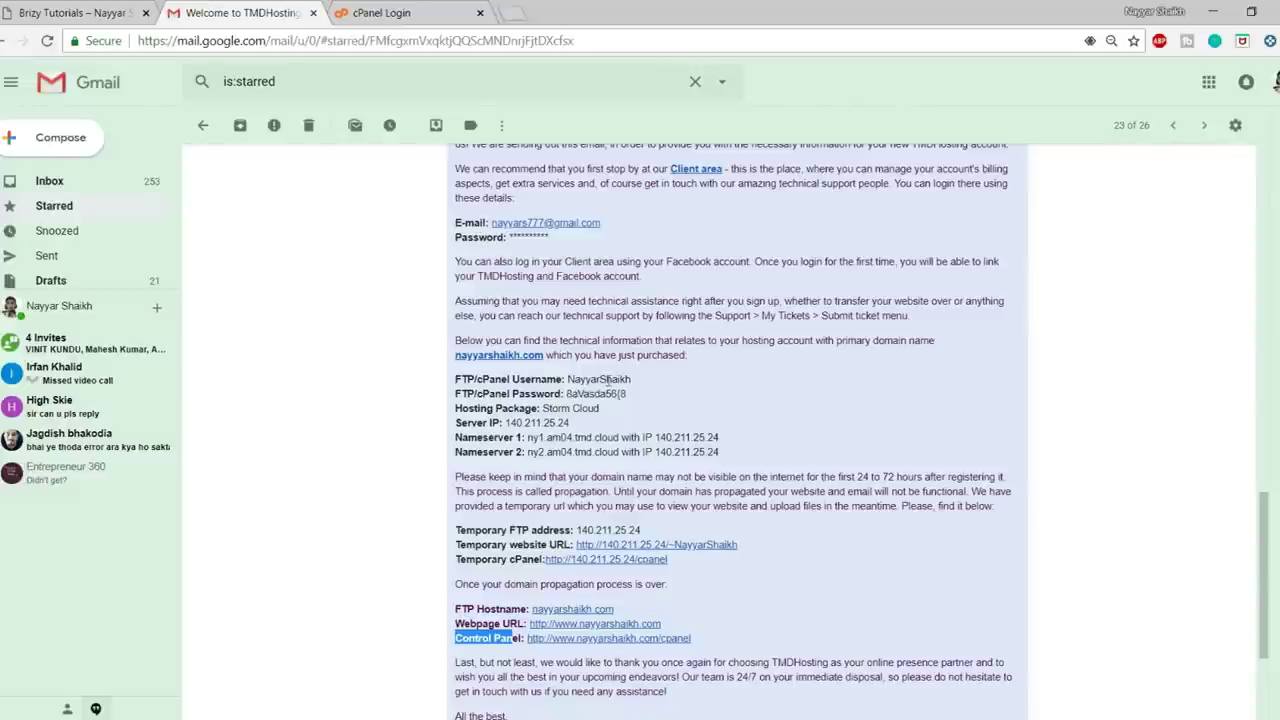
pyautogui.click(430, 13)
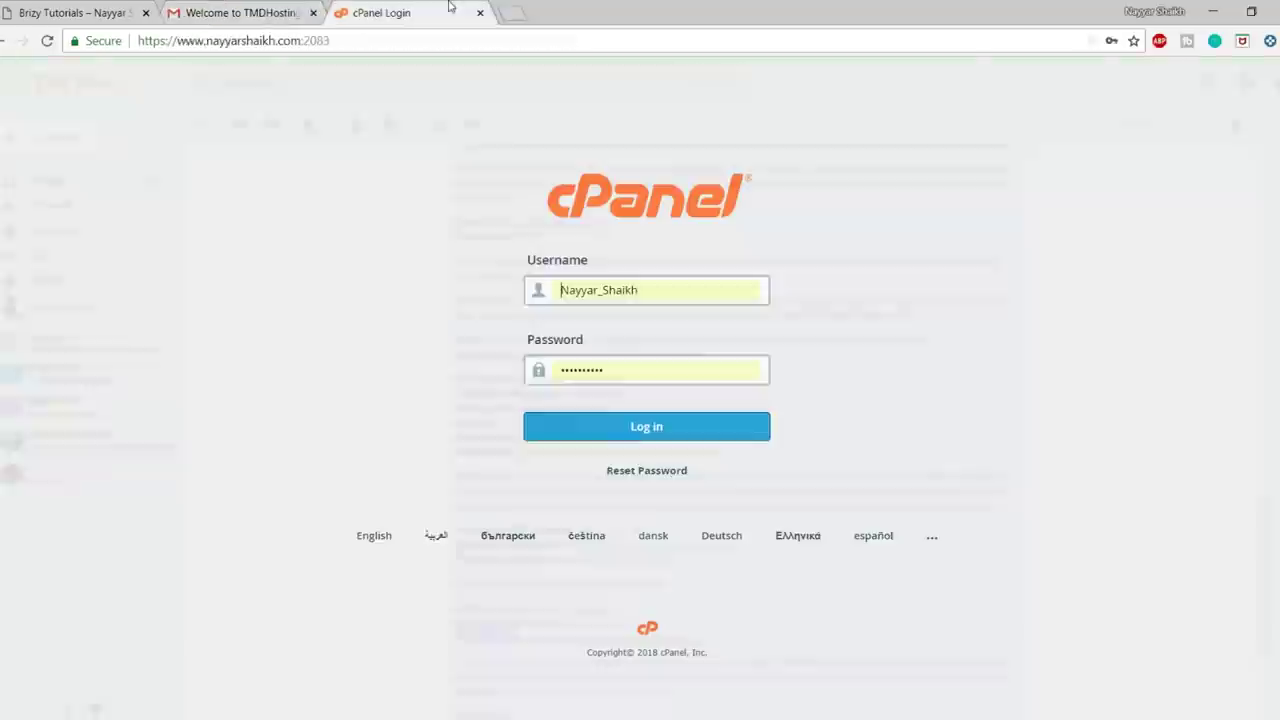
pyautogui.click(660, 290)
pyautogui.click(597, 374)
pyautogui.click(648, 427)
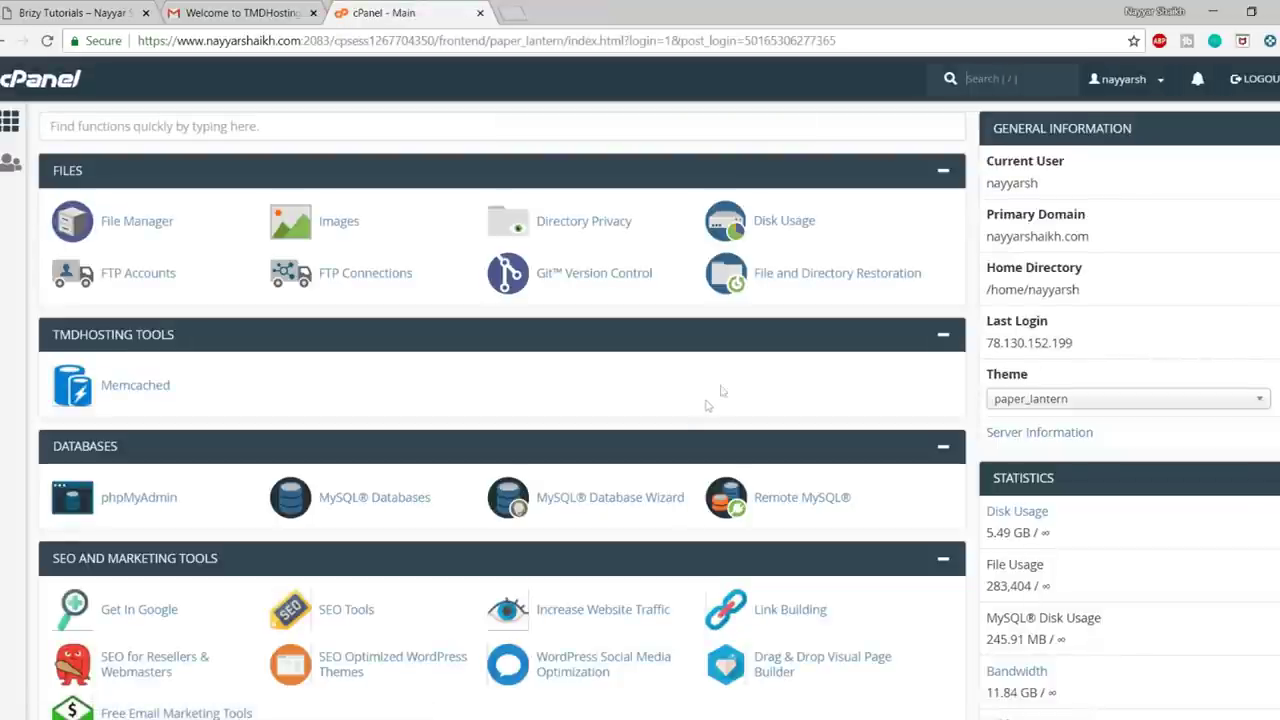
# - Launch the Softaculous Apps Installer from the cPanel dashboard
pyautogui.scroll(-5, 741, 408)
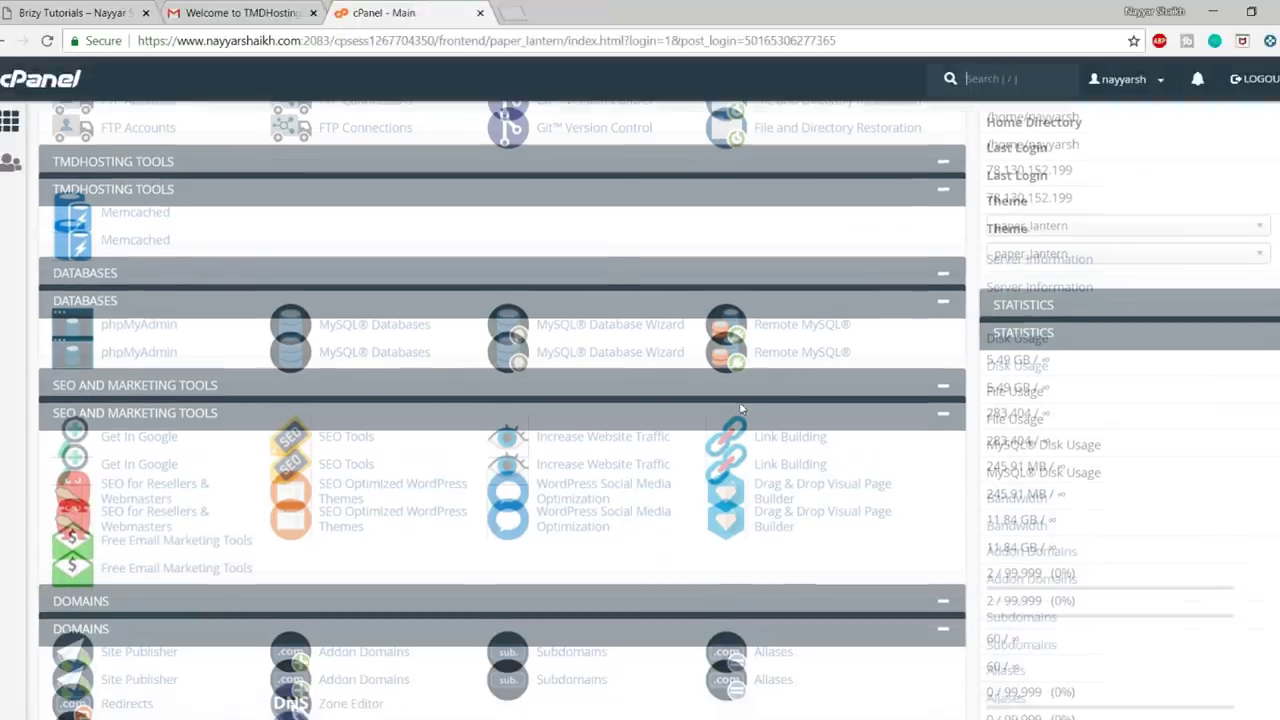
pyautogui.scroll(-10, 739, 401)
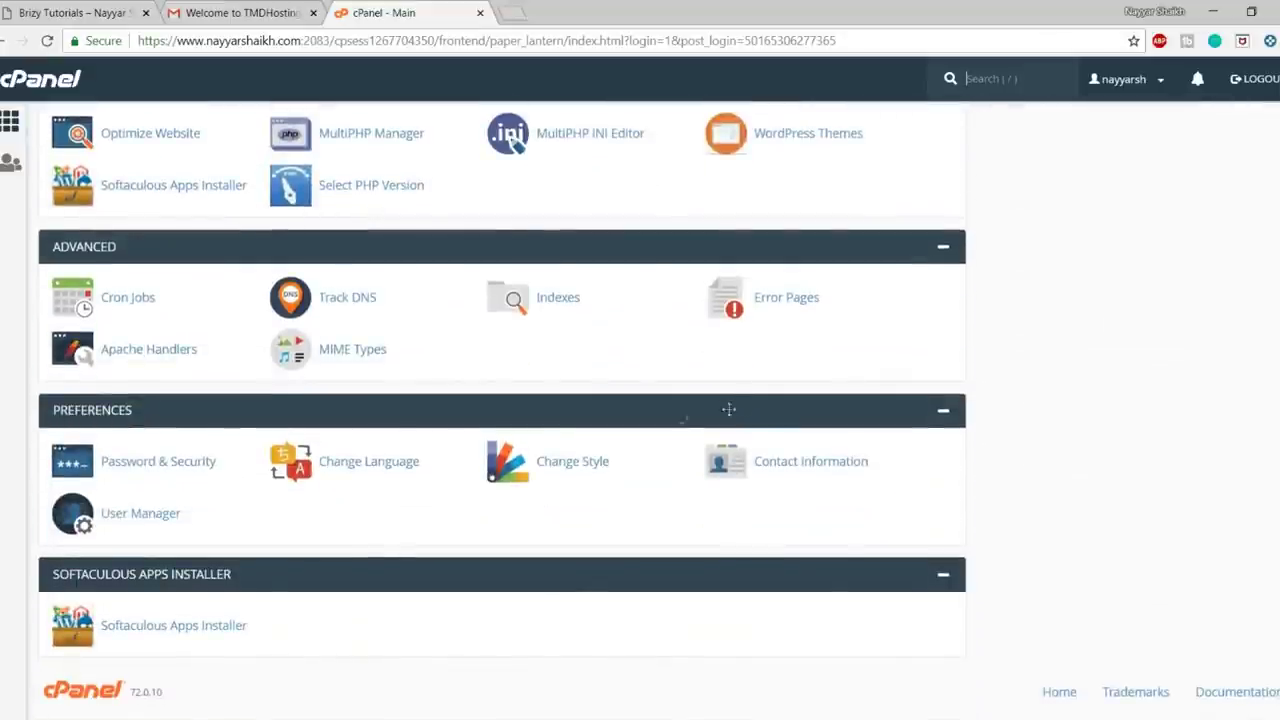
pyautogui.click(178, 625)
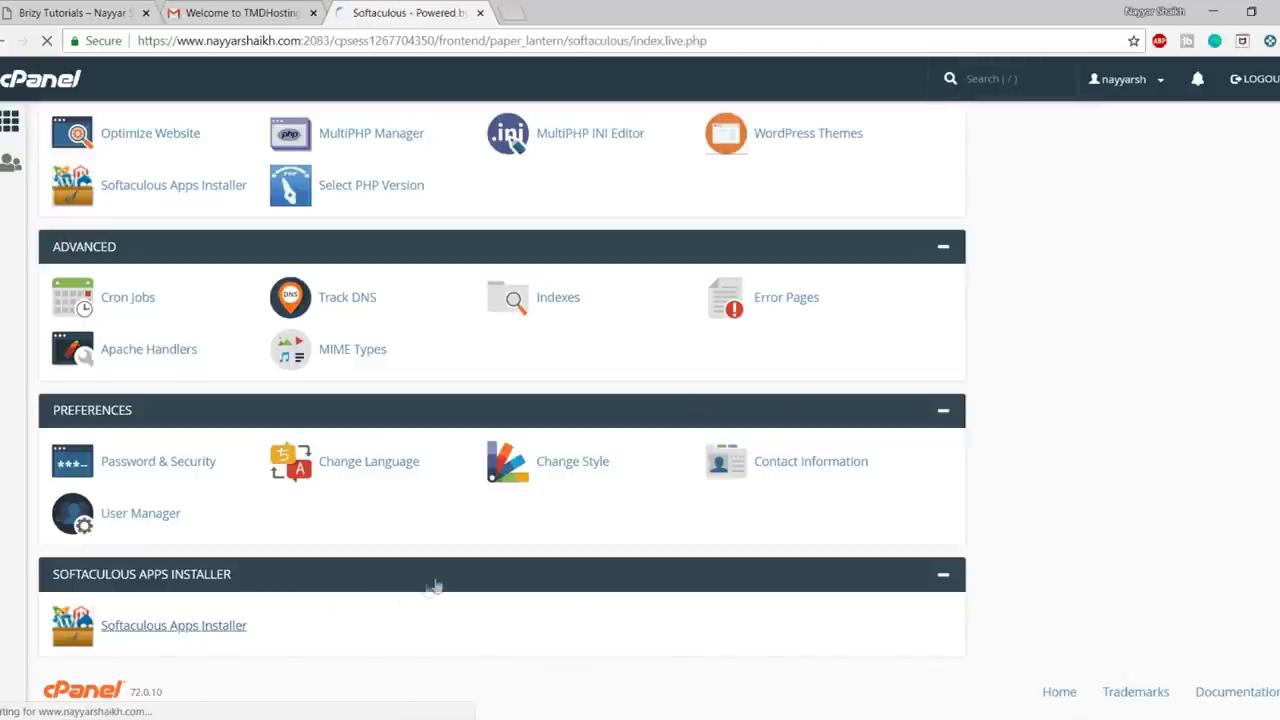
# - Open WordPress in Softaculous and start a new installation with Install Now
pyautogui.scroll(-10, 1250, 383)
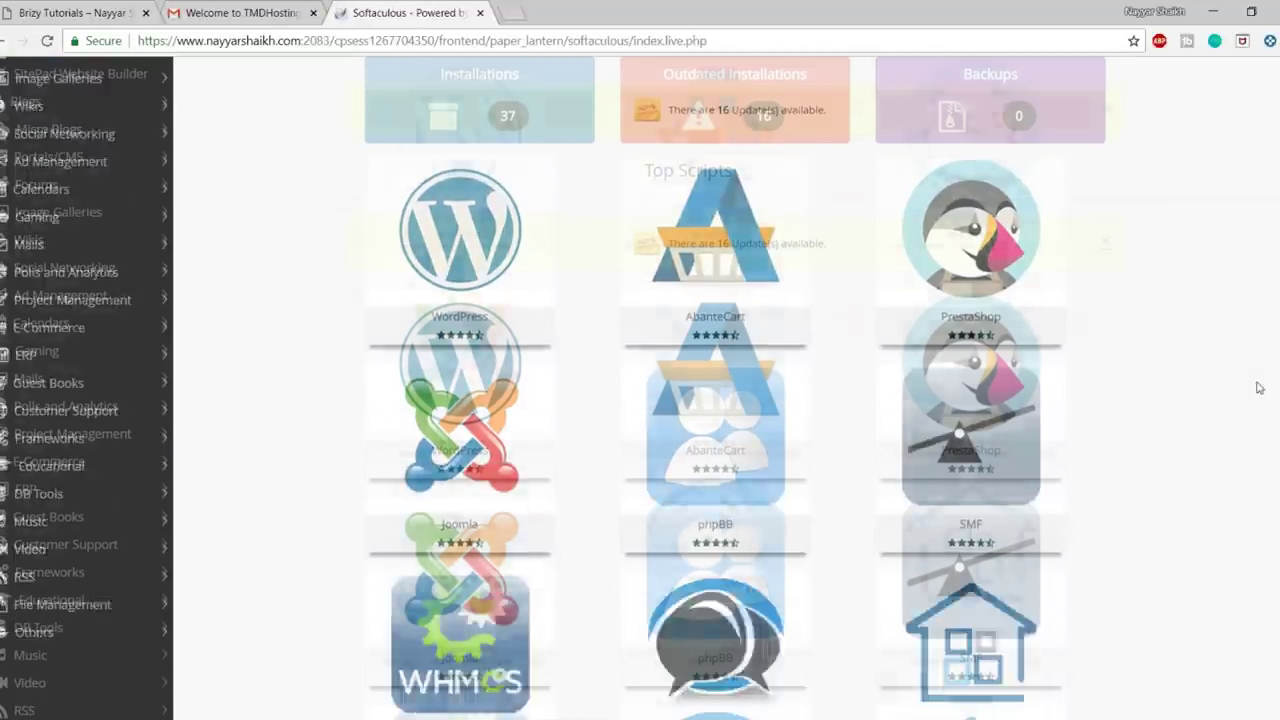
pyautogui.scroll(10, 1240, 490)
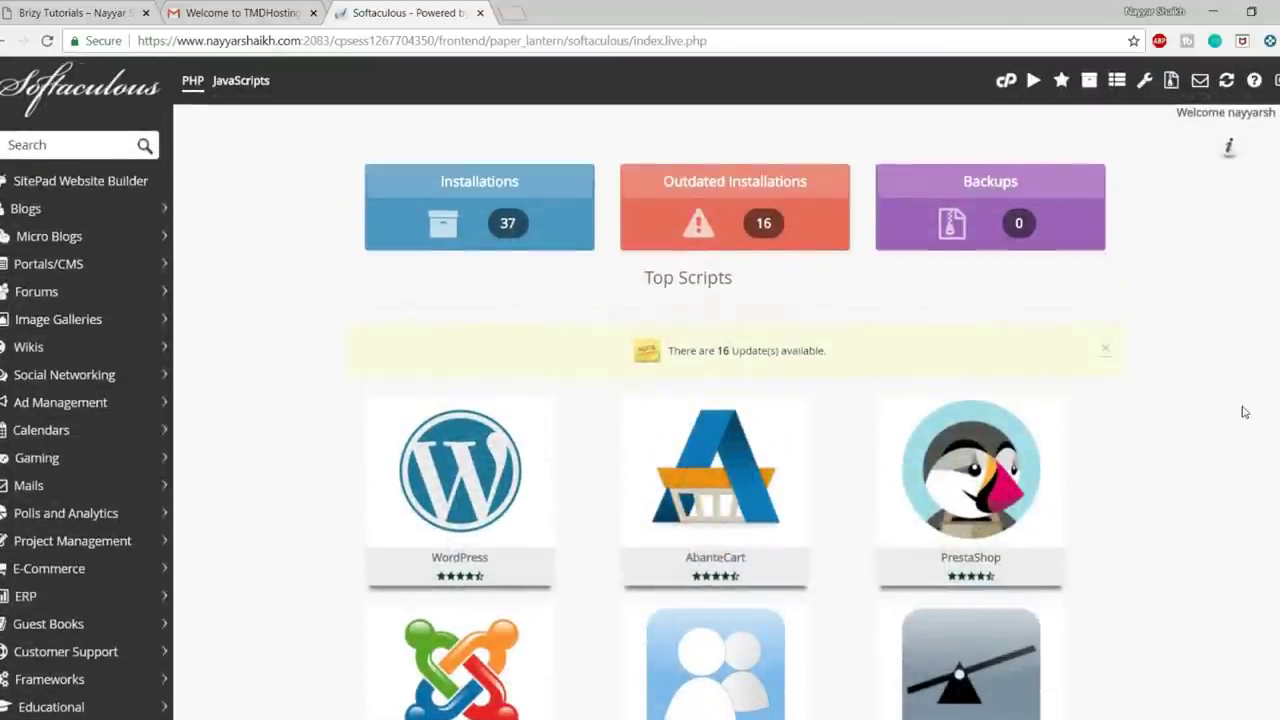
pyautogui.moveTo(480, 455)
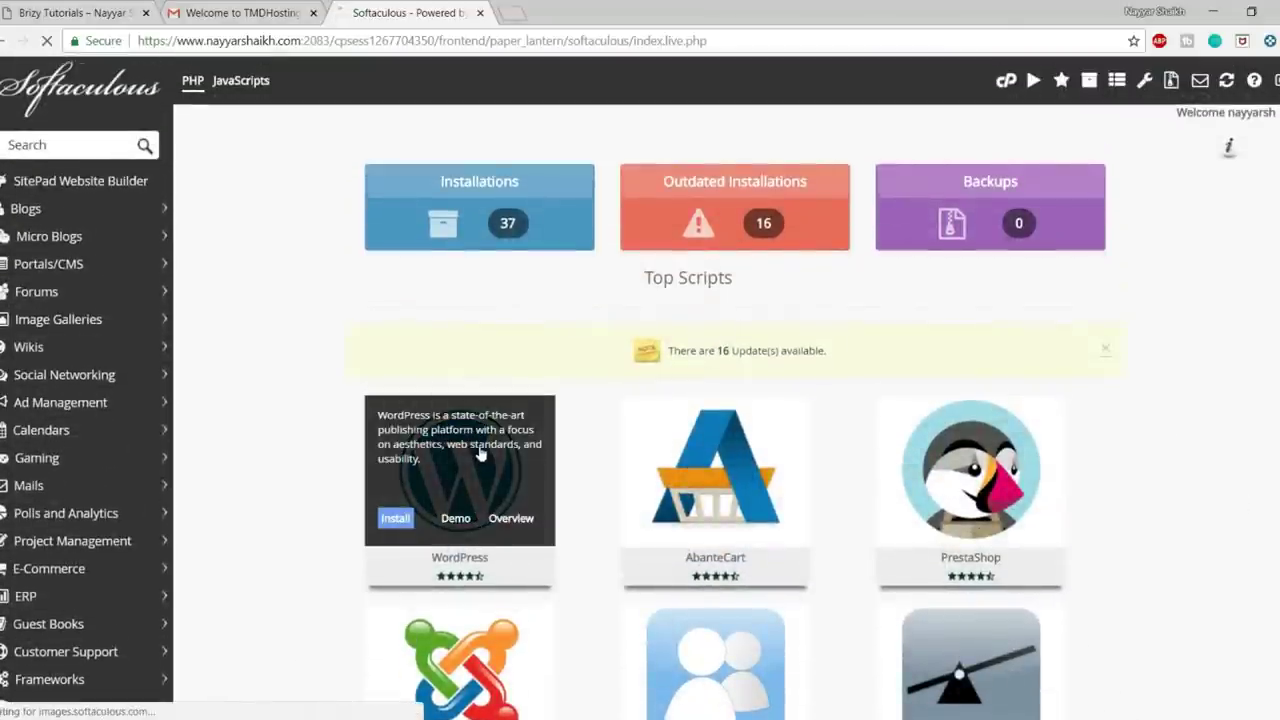
pyautogui.click(480, 455)
pyautogui.scroll(-1, 1063, 404)
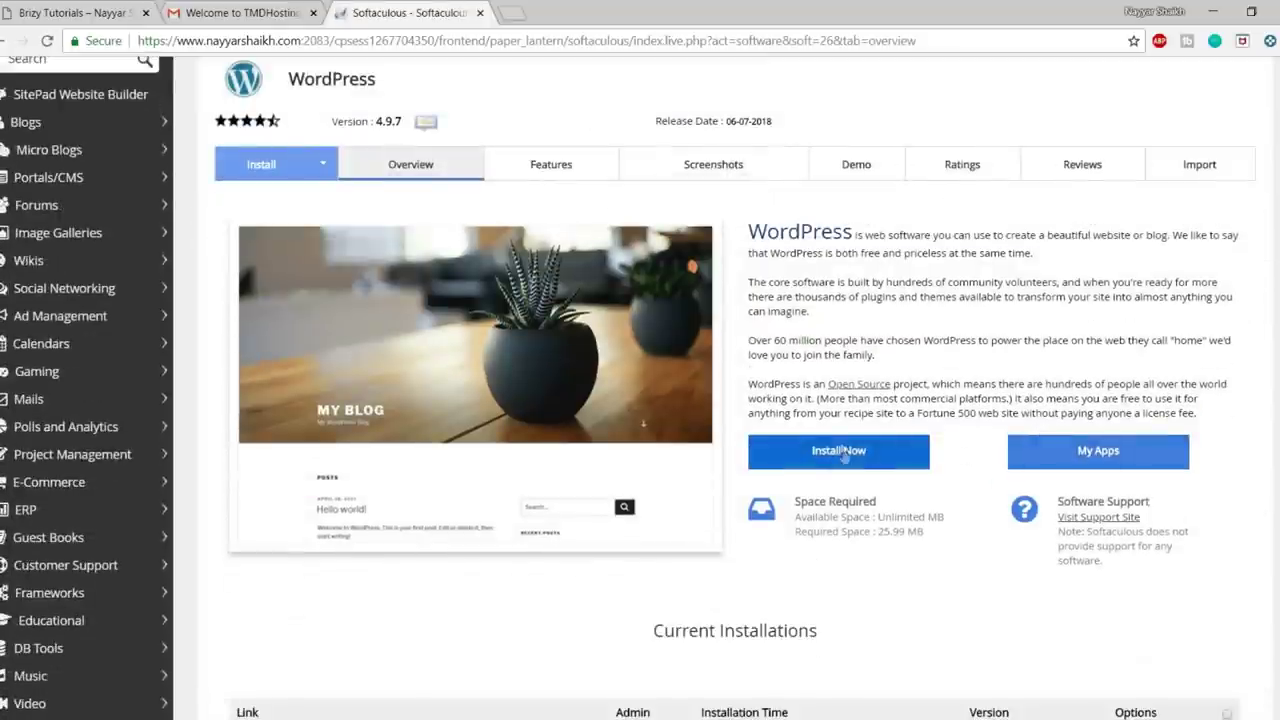
pyautogui.click(843, 452)
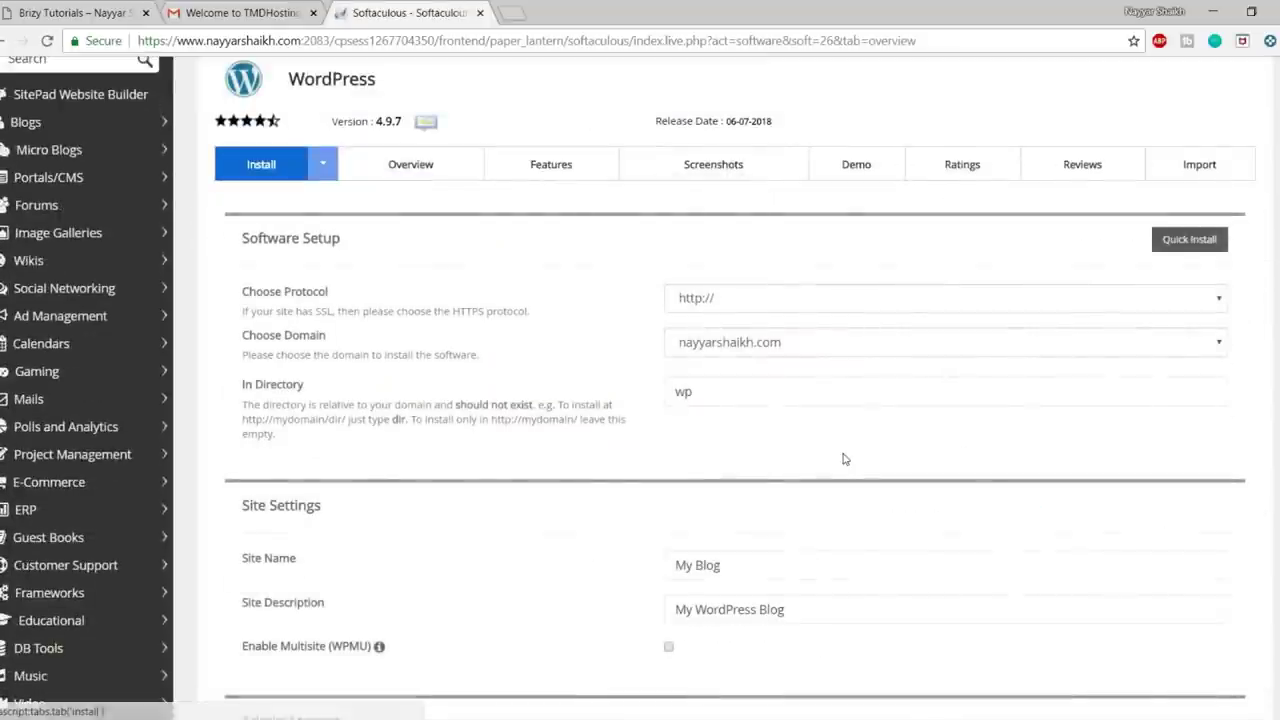
pyautogui.click(768, 298)
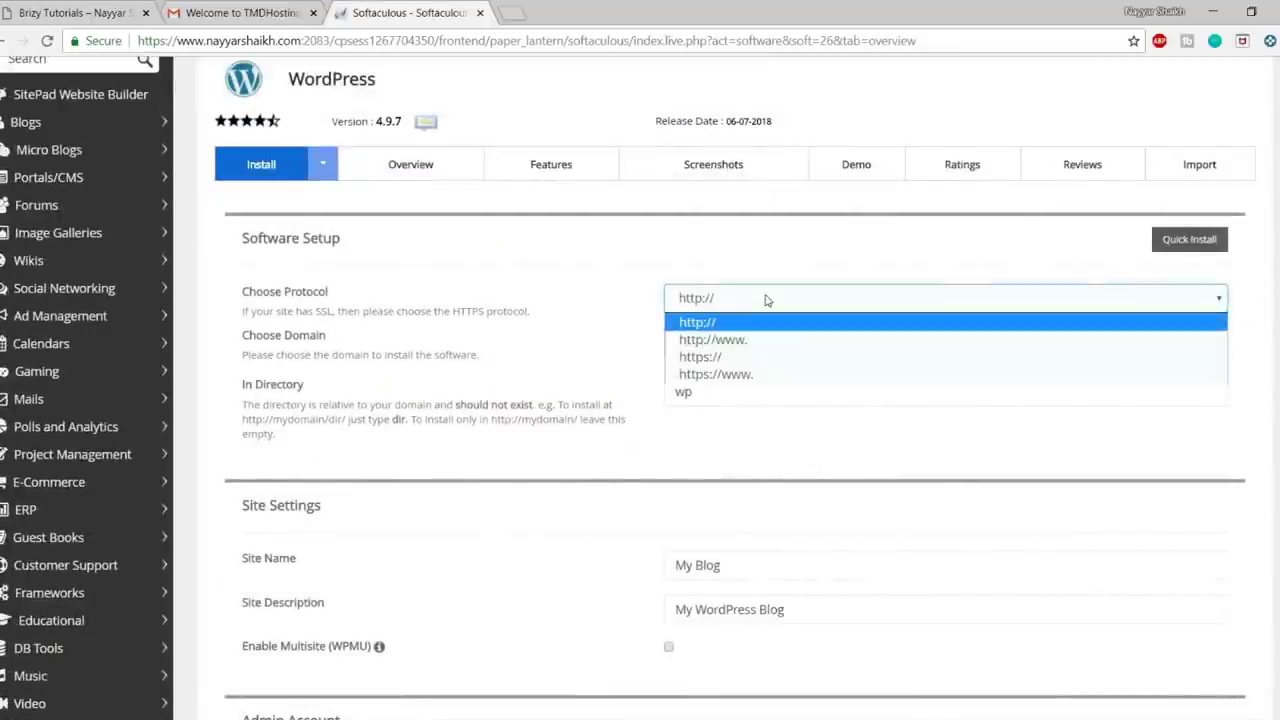
pyautogui.click(763, 375)
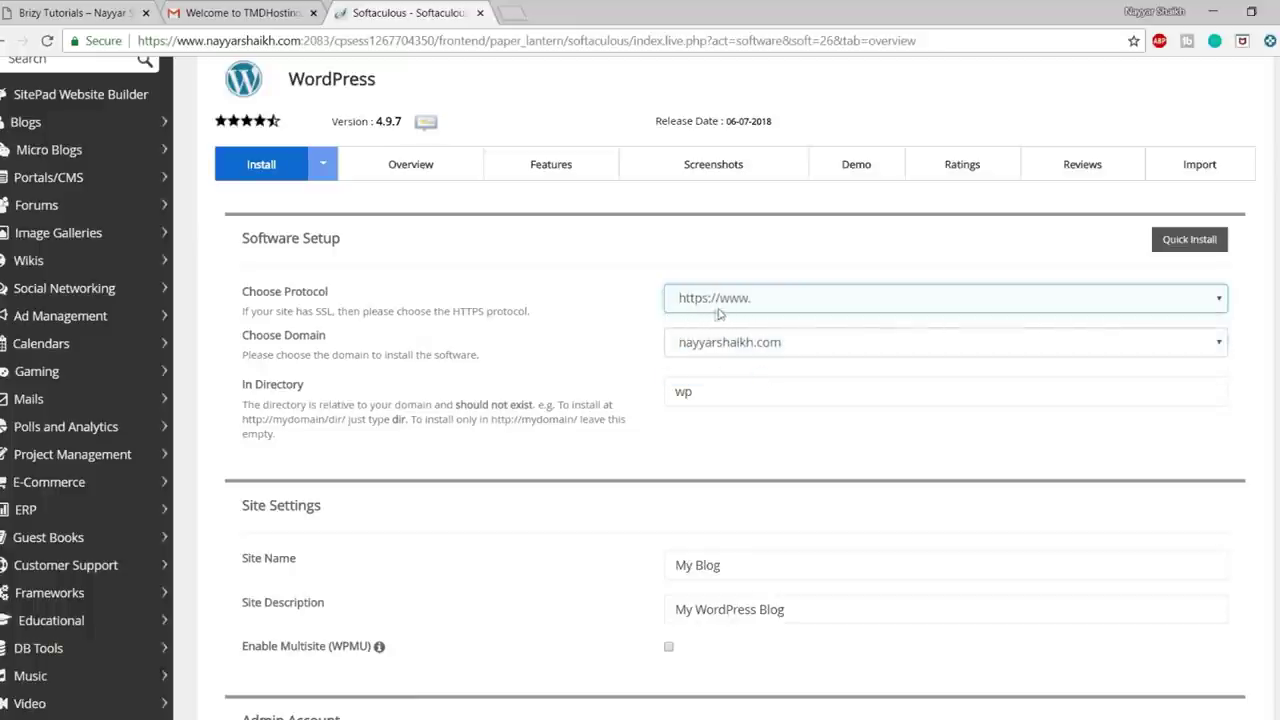
pyautogui.click(75, 13)
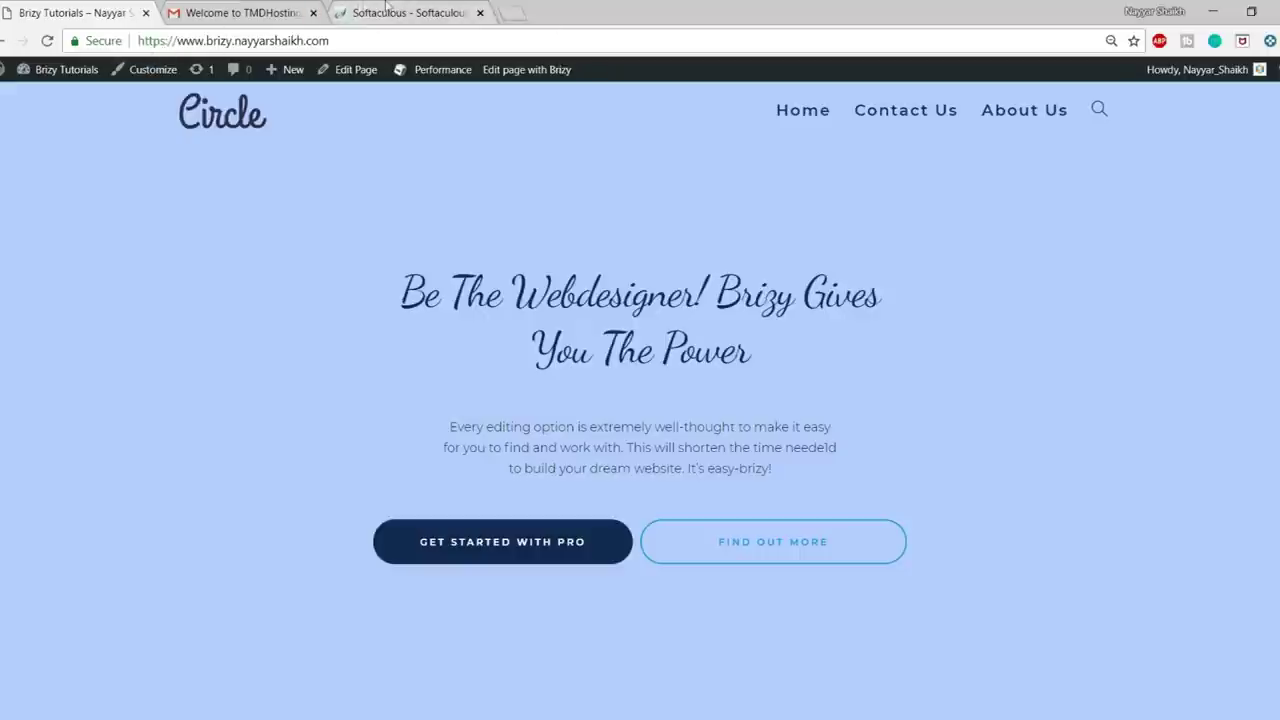
pyautogui.click(385, 10)
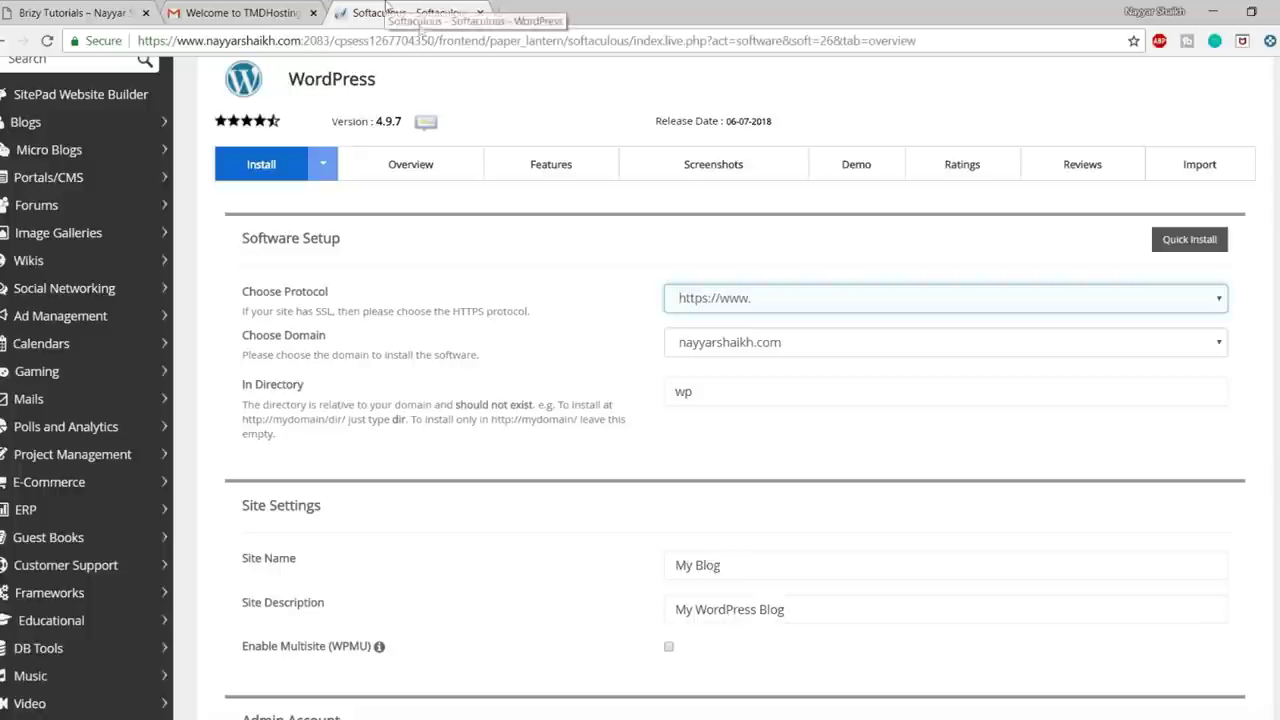
pyautogui.click(764, 344)
pyautogui.press('b')
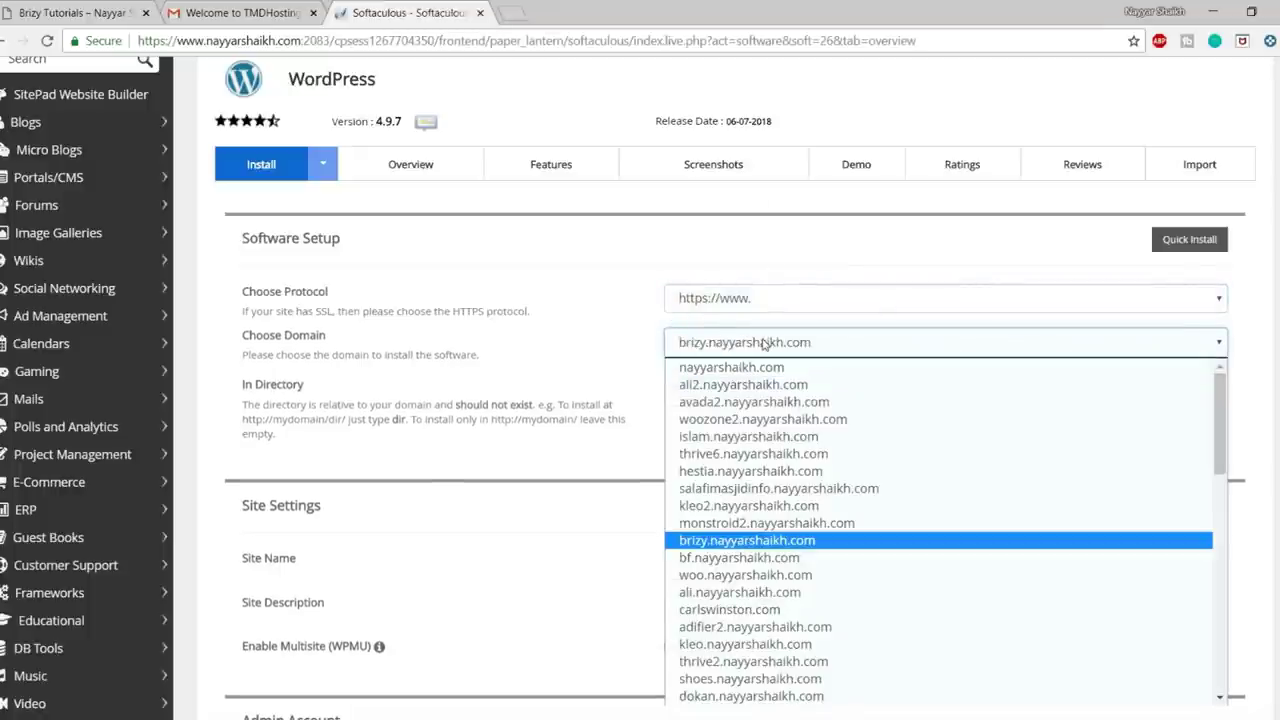
pyautogui.press('b')
pyautogui.press('b')
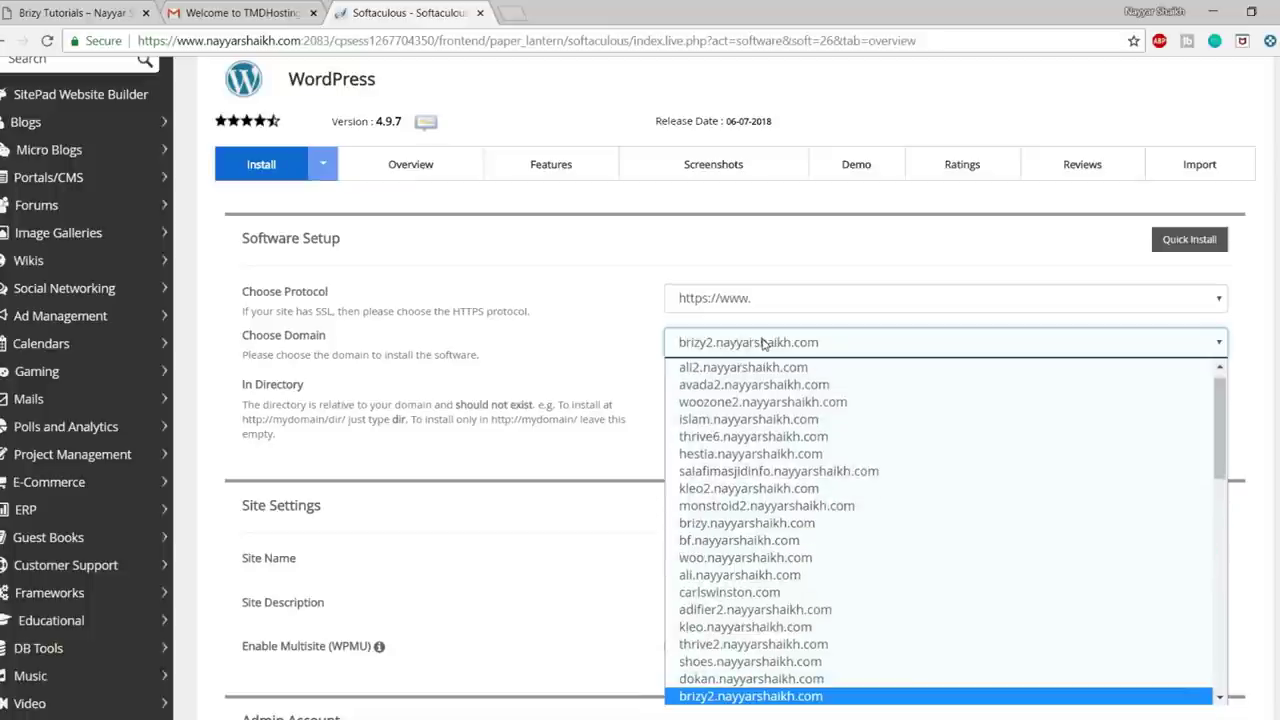
pyautogui.press('Return')
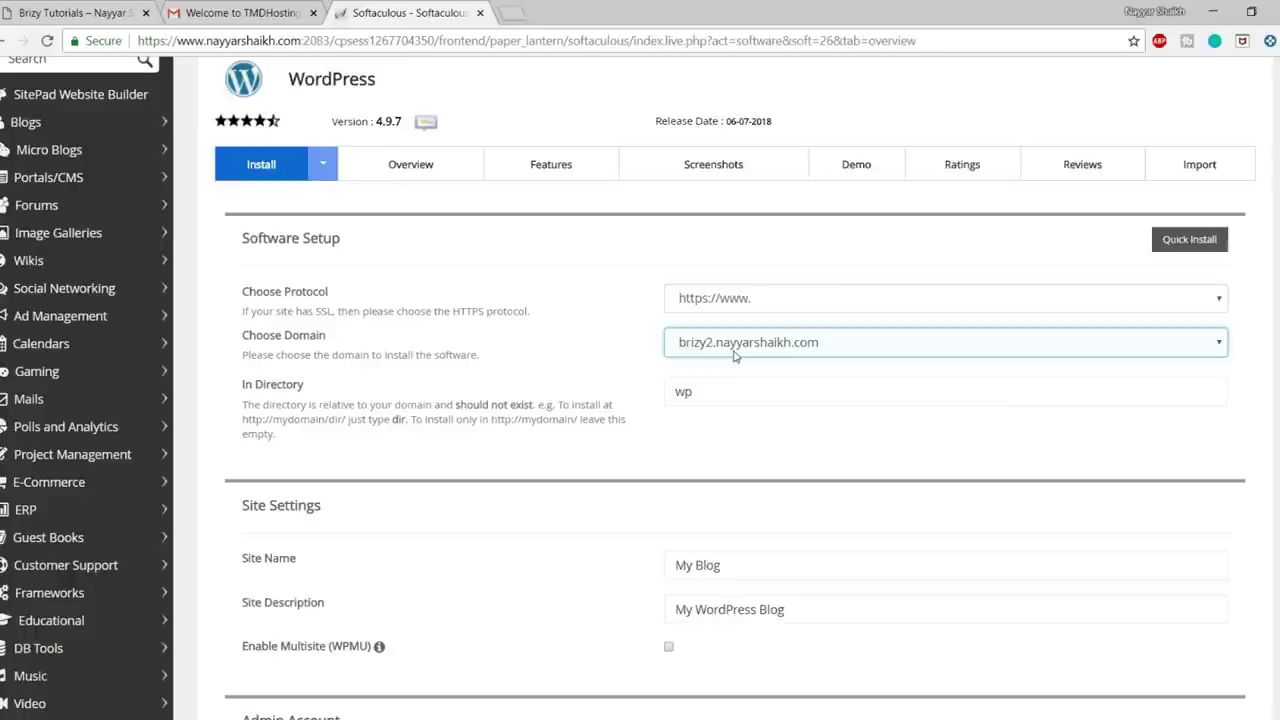
# - Clear 'wp' from In Directory so WordPress installs at the domain root
pyautogui.click(730, 390)
pyautogui.doubleClick(730, 390)
pyautogui.press('BackSpace')
pyautogui.click(690, 455)
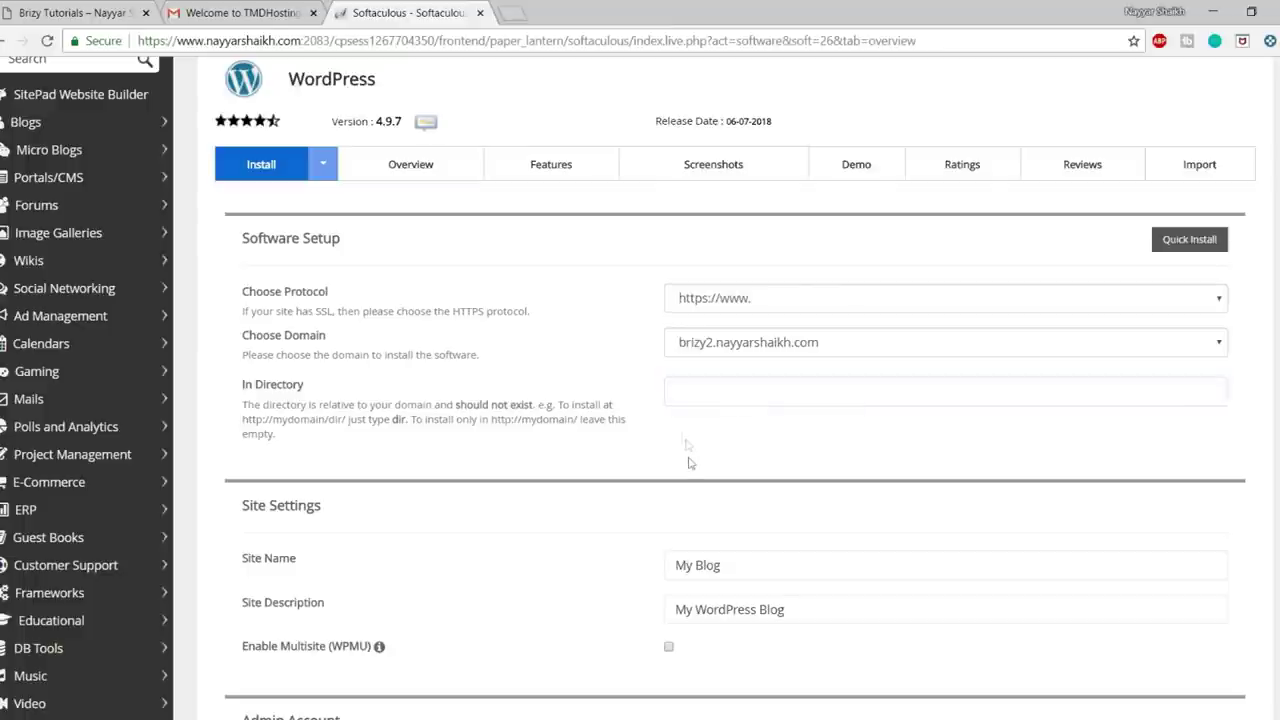
pyautogui.click(688, 400)
pyautogui.click(776, 425)
pyautogui.click(766, 403)
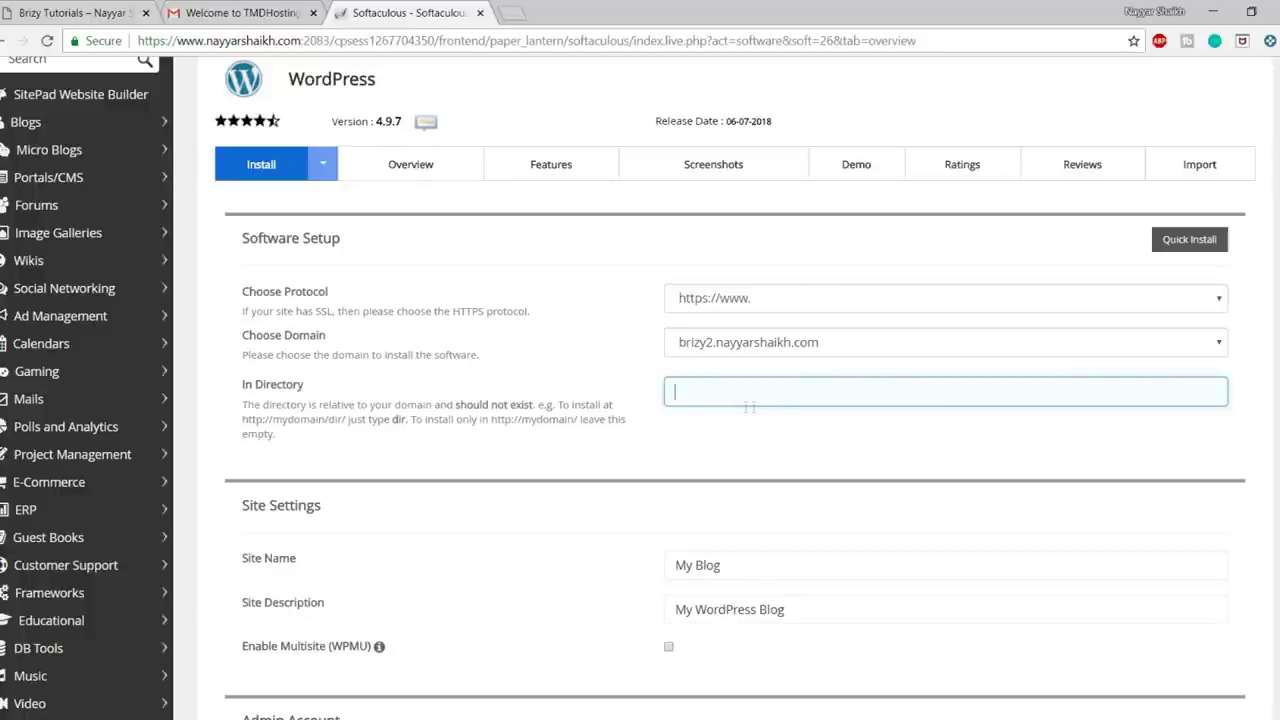
pyautogui.scroll(-3, 903, 457)
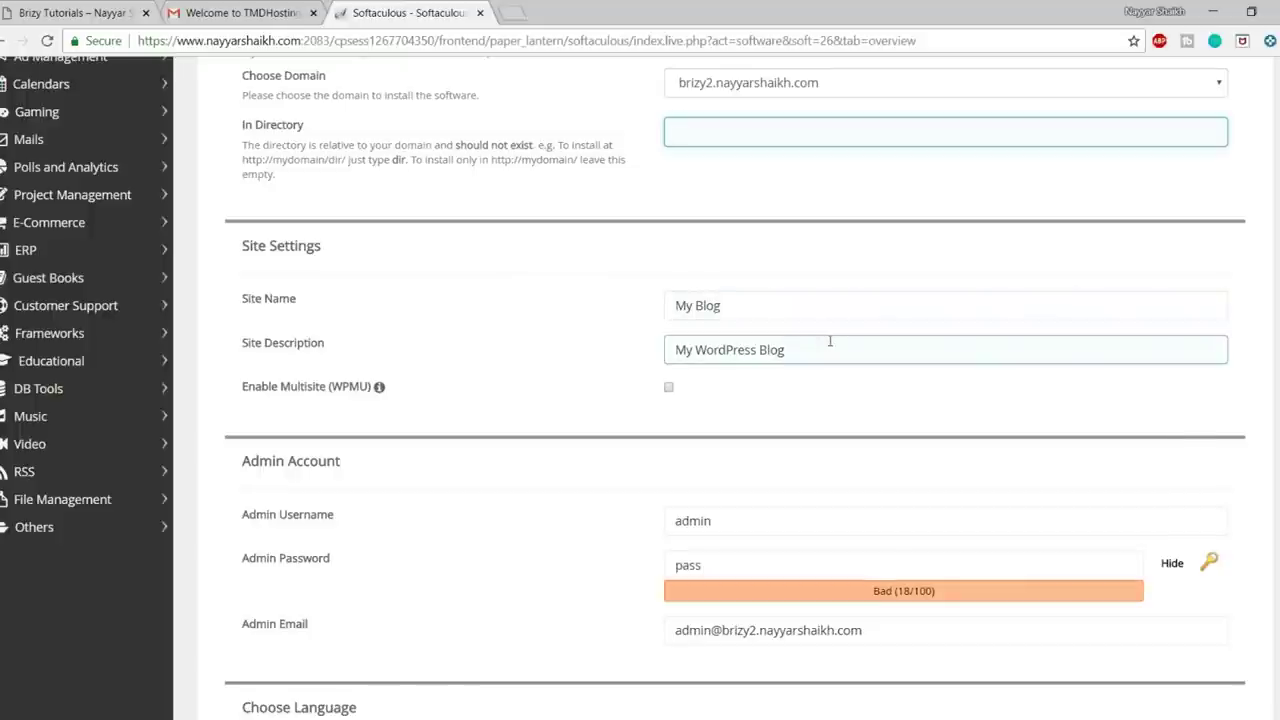
pyautogui.moveTo(770, 305); pyautogui.dragTo(680, 303)
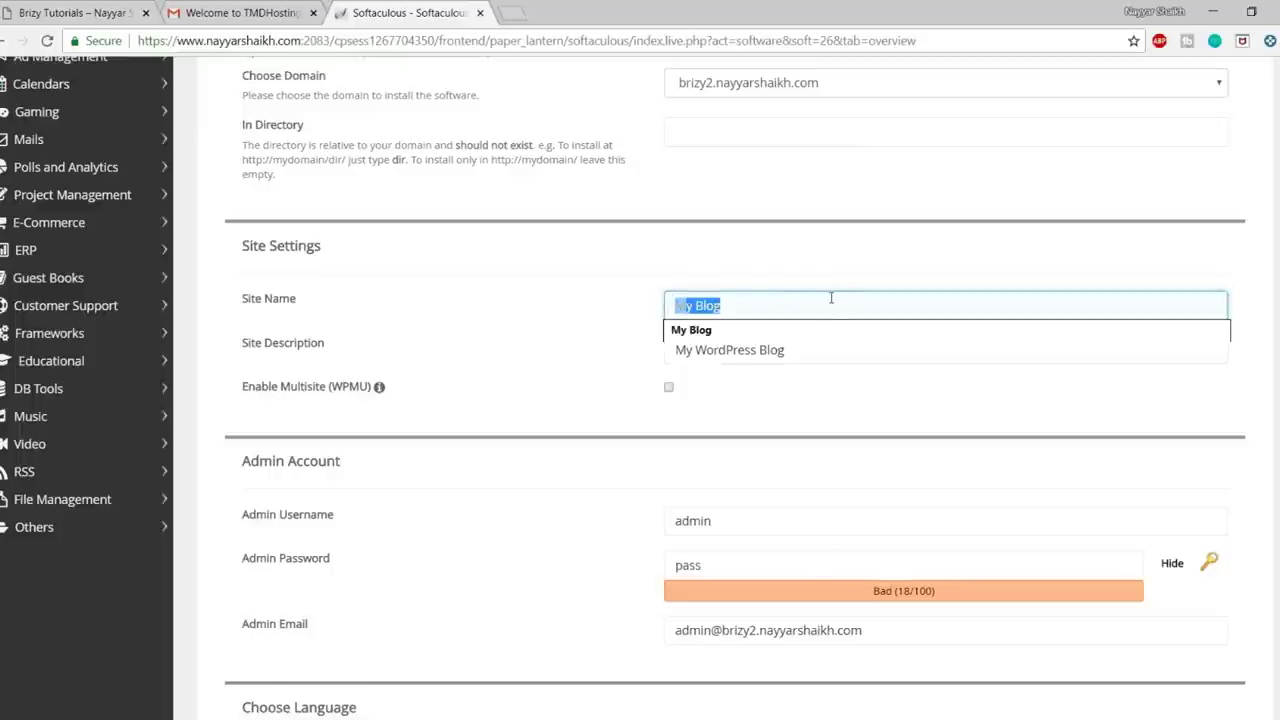
# - Name the site 'Brizy Tutorial' and select the default description
pyautogui.press('BackSpace')
pyautogui.write('BR')
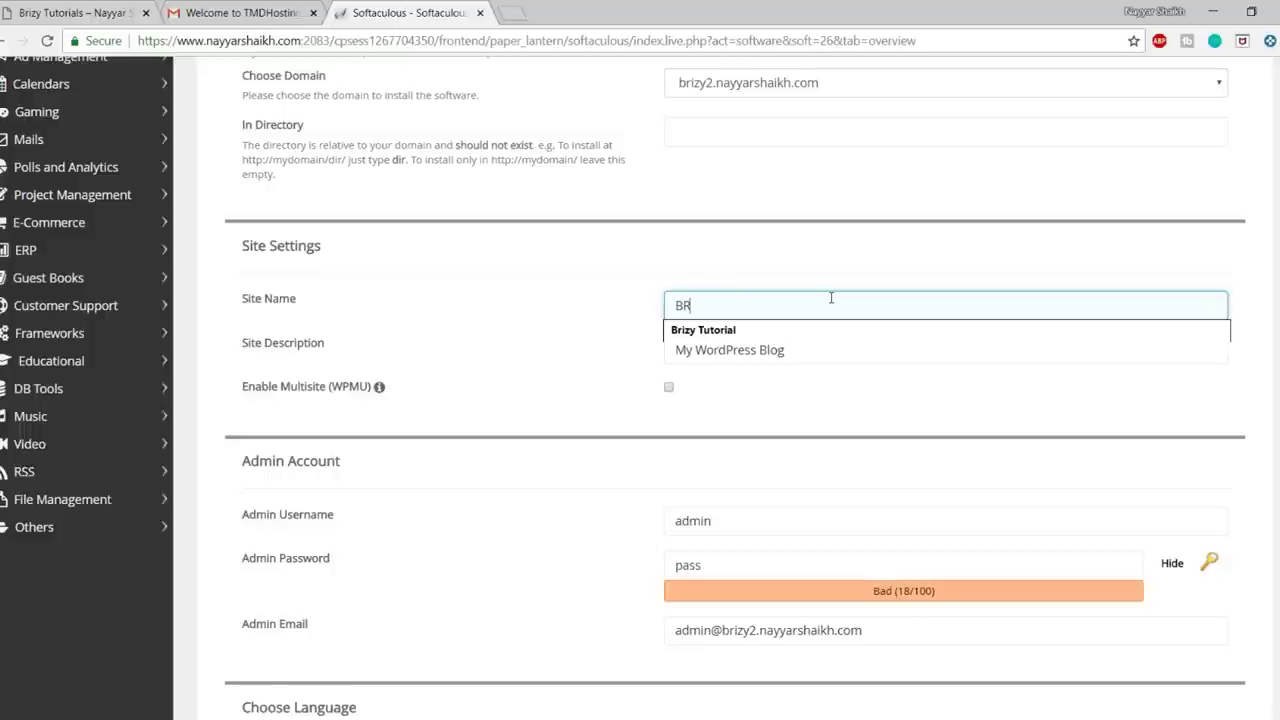
pyautogui.click(790, 340)
pyautogui.moveTo(829, 354); pyautogui.dragTo(656, 355)
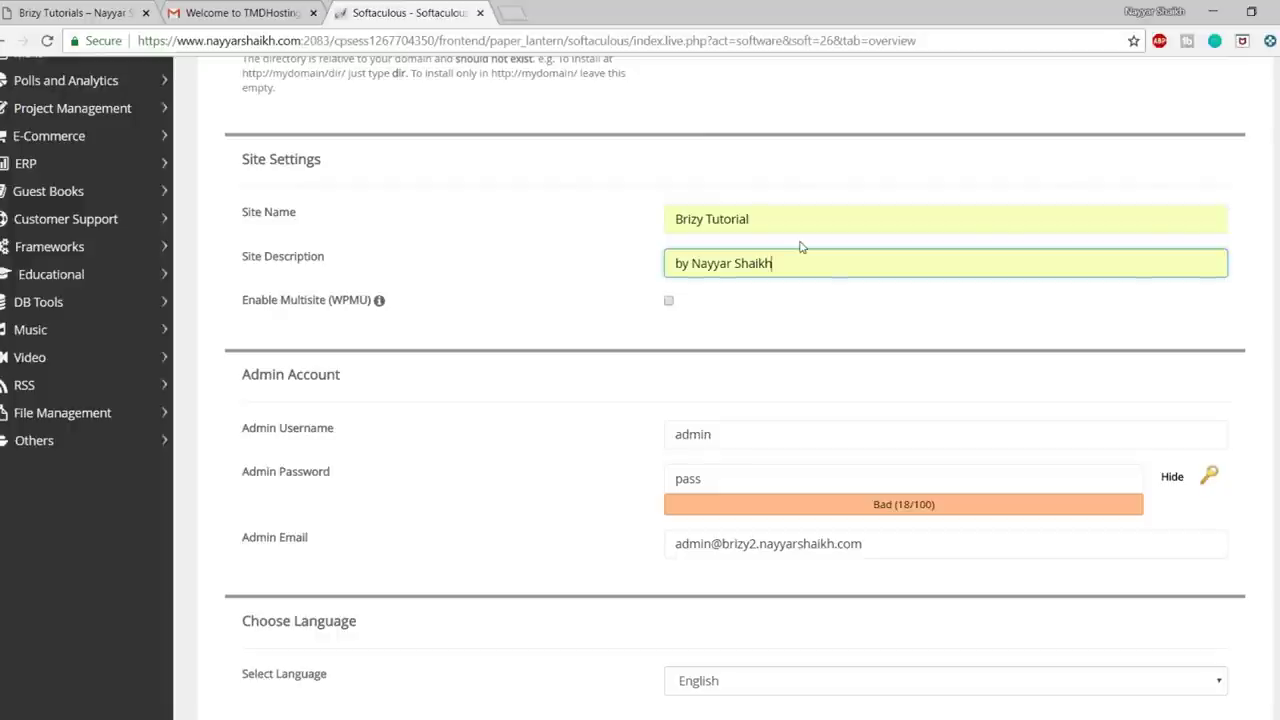
# - Set the admin account username and a new admin password
pyautogui.scroll(-2, 929, 414)
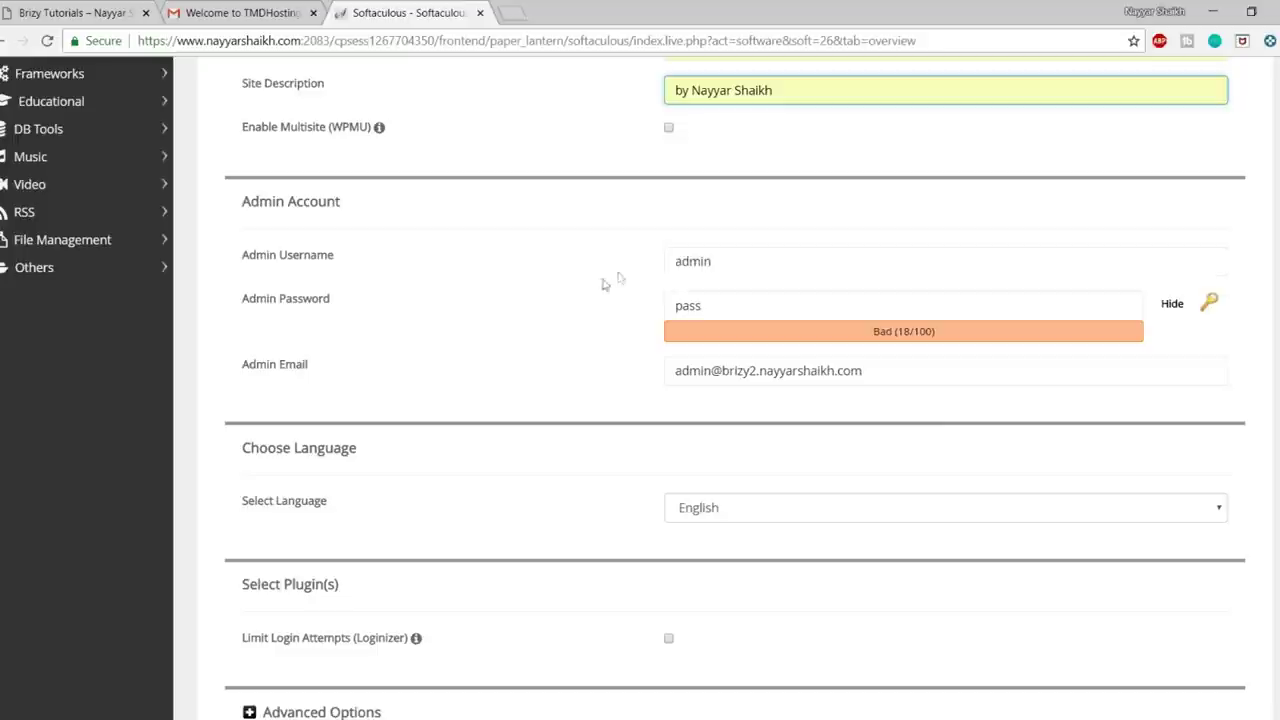
pyautogui.doubleClick(734, 261)
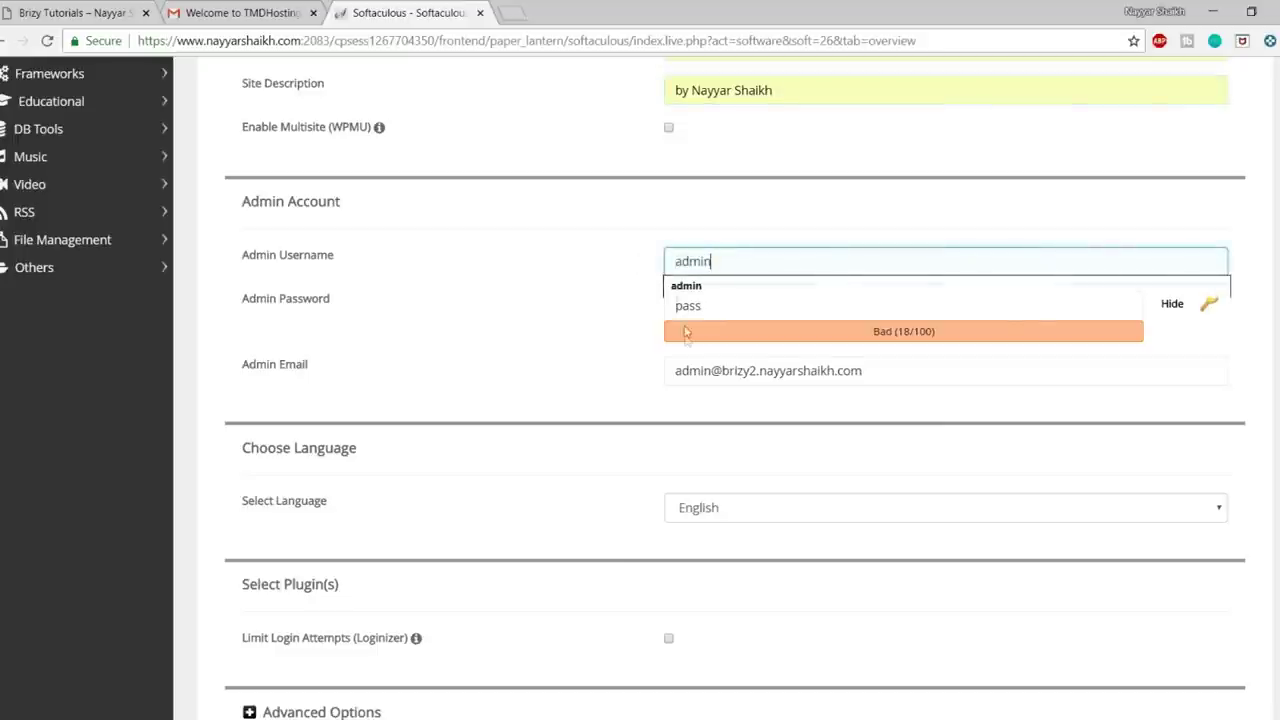
pyautogui.hotkey('ctrl', 'a')
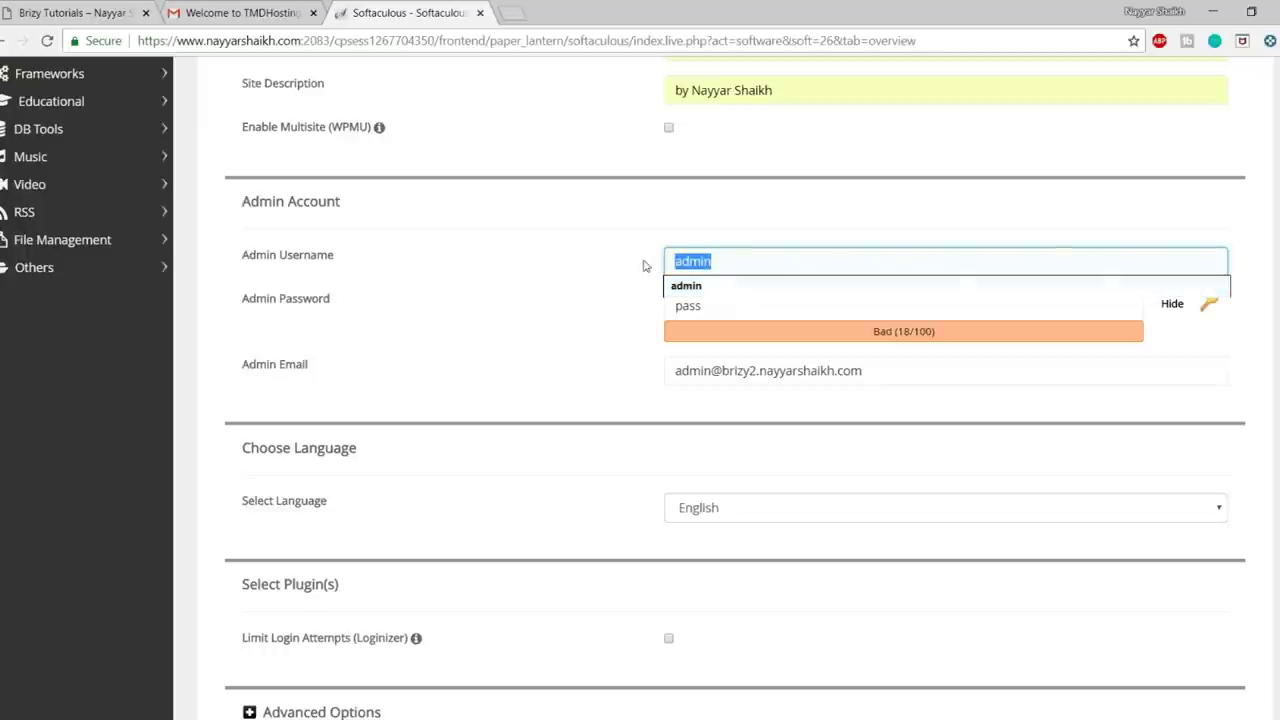
pyautogui.write('Nayyar_Shaikh')
pyautogui.click(726, 286)
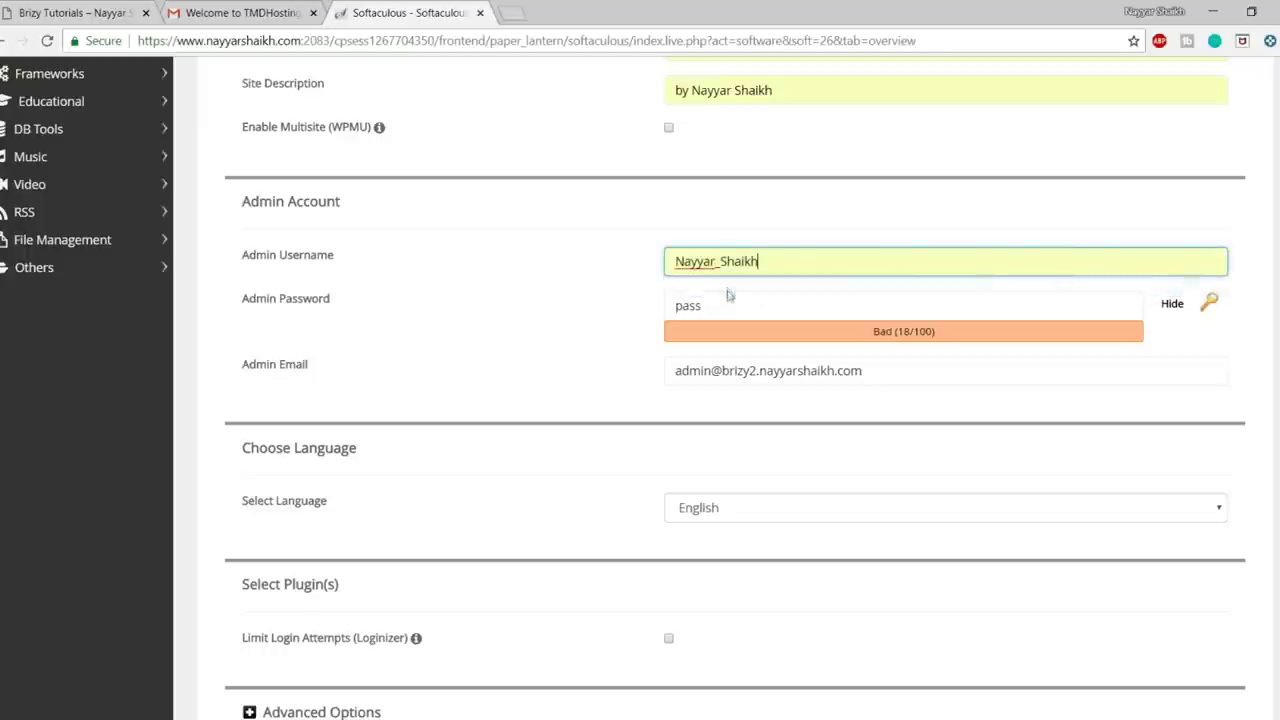
pyautogui.moveTo(731, 305); pyautogui.dragTo(651, 309)
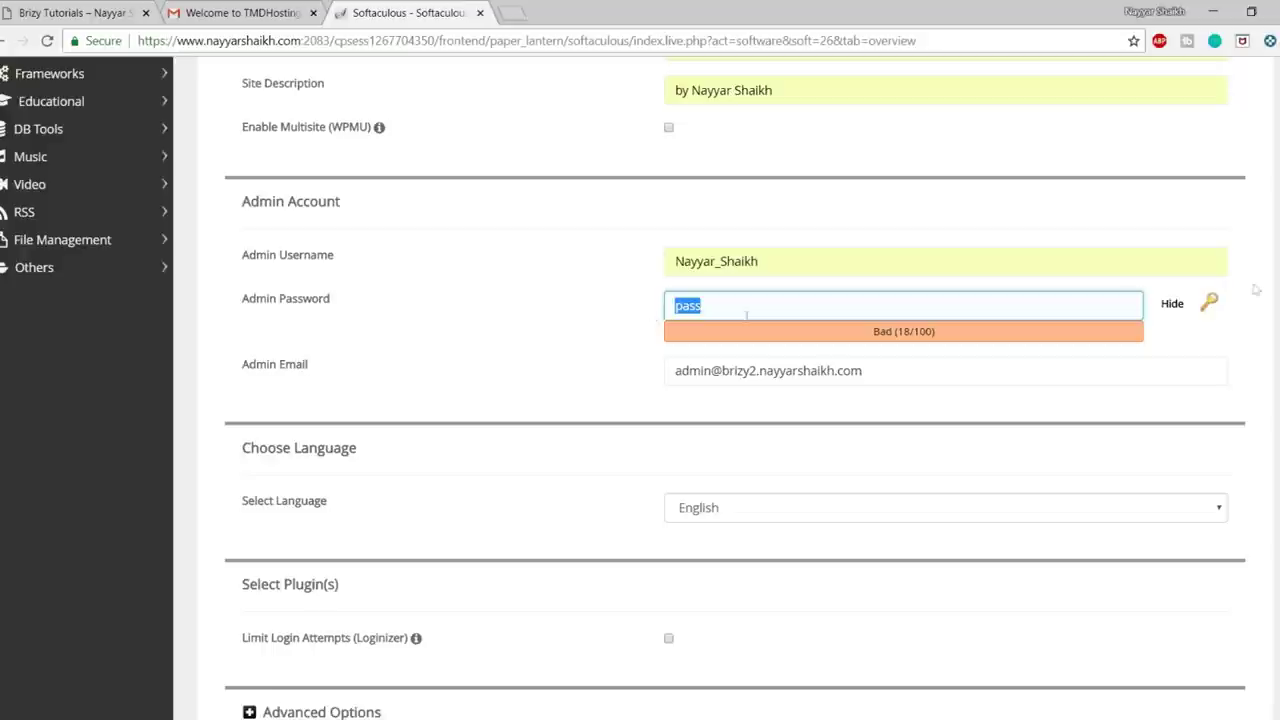
pyautogui.click(1167, 307)
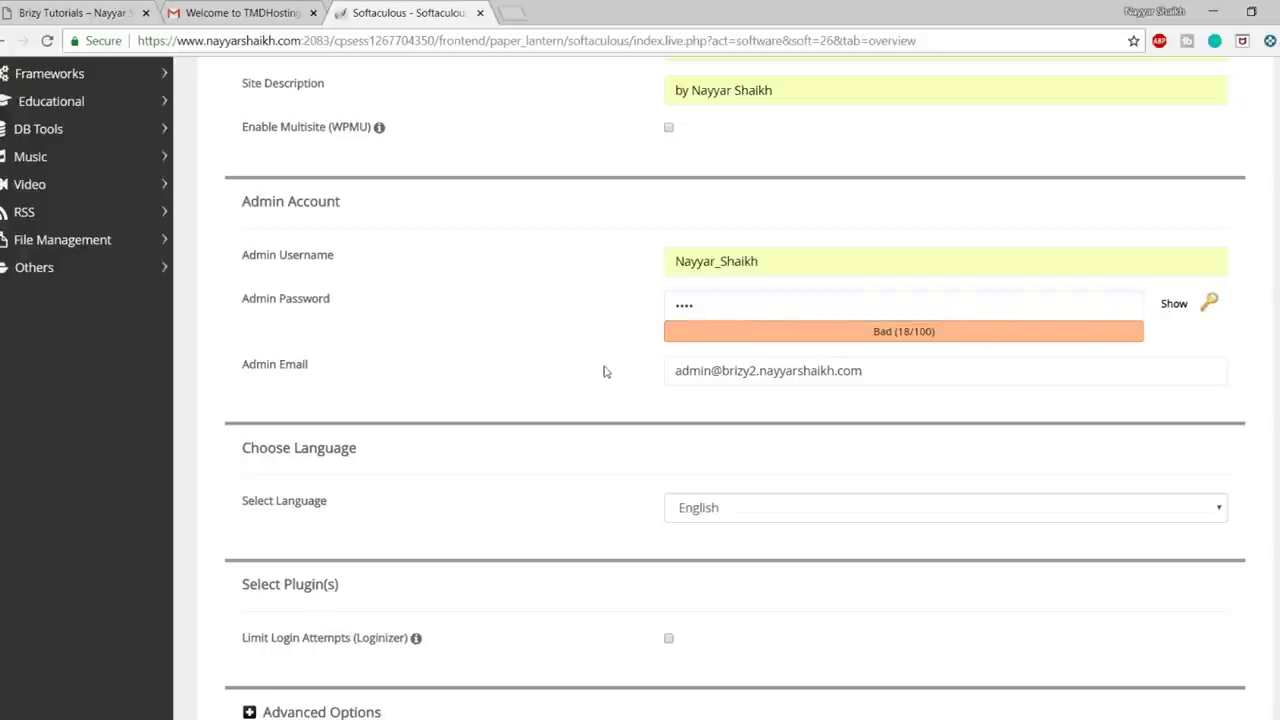
pyautogui.write('••••••••••')
pyautogui.click(756, 371)
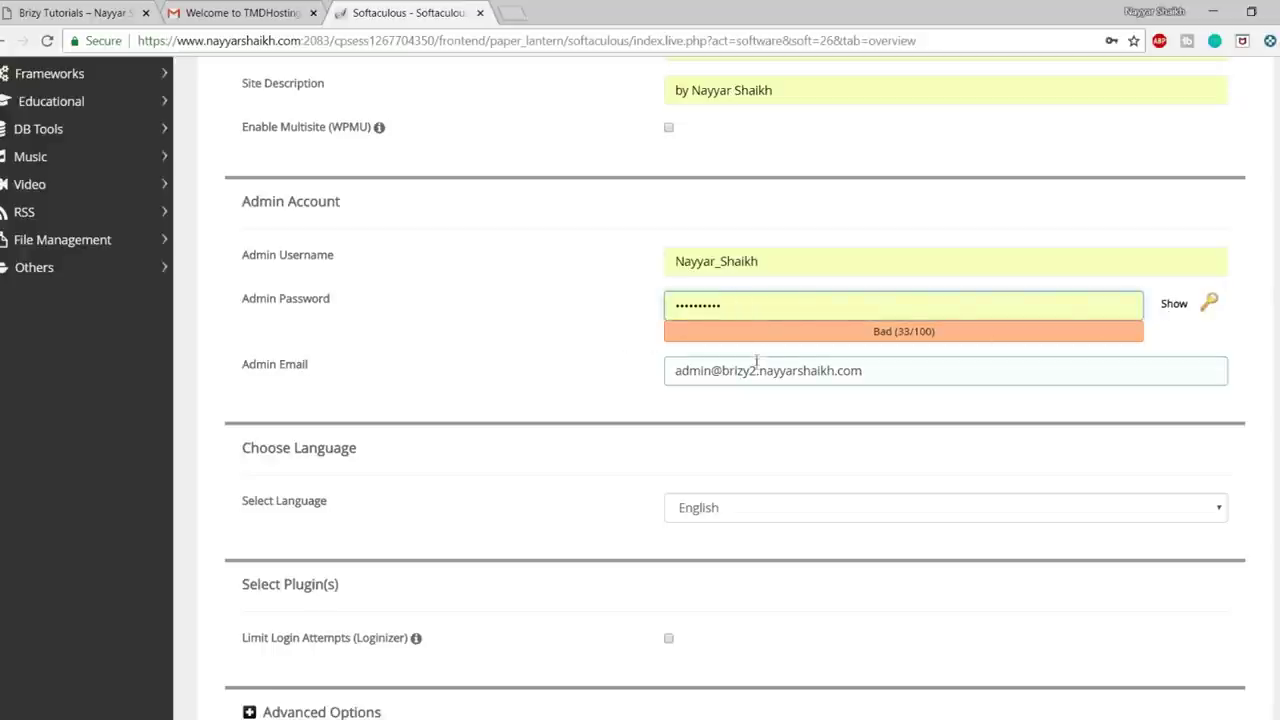
# - Fill in the admin e-mail address and start the WordPress installation
pyautogui.tripleClick(756, 371)
pyautogui.click(760, 396)
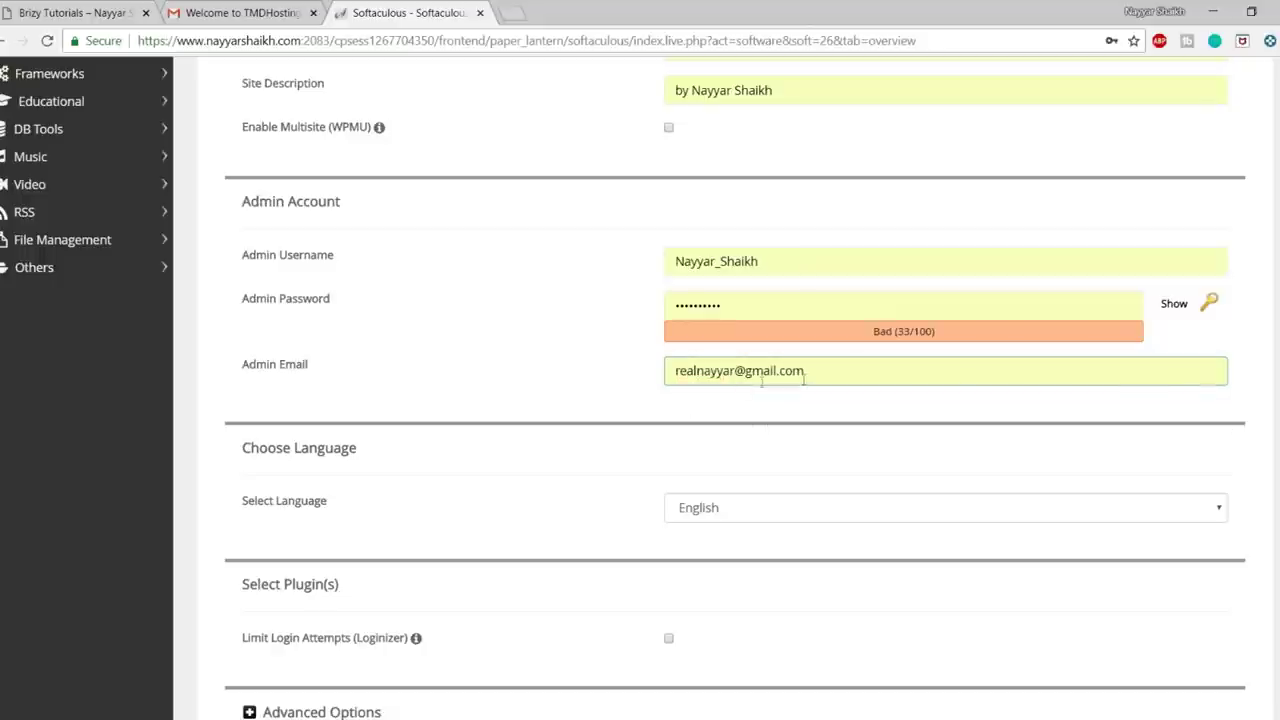
pyautogui.scroll(-7, 830, 445)
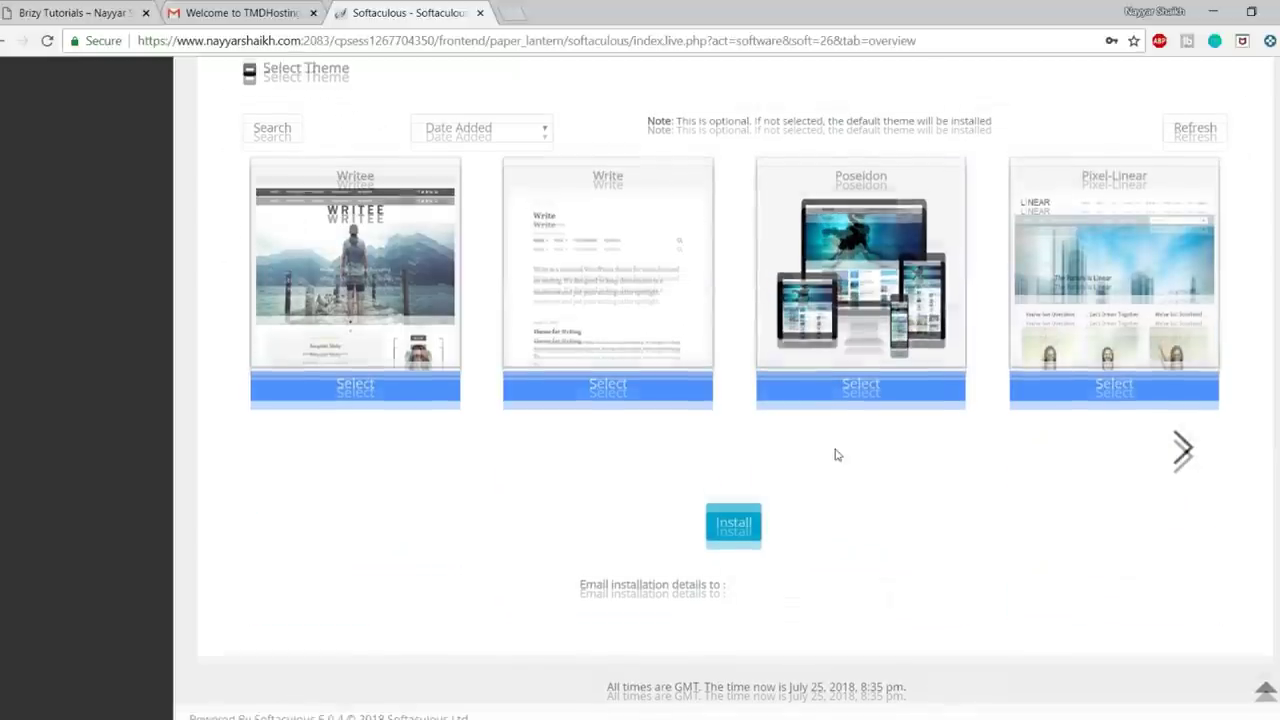
pyautogui.click(743, 507)
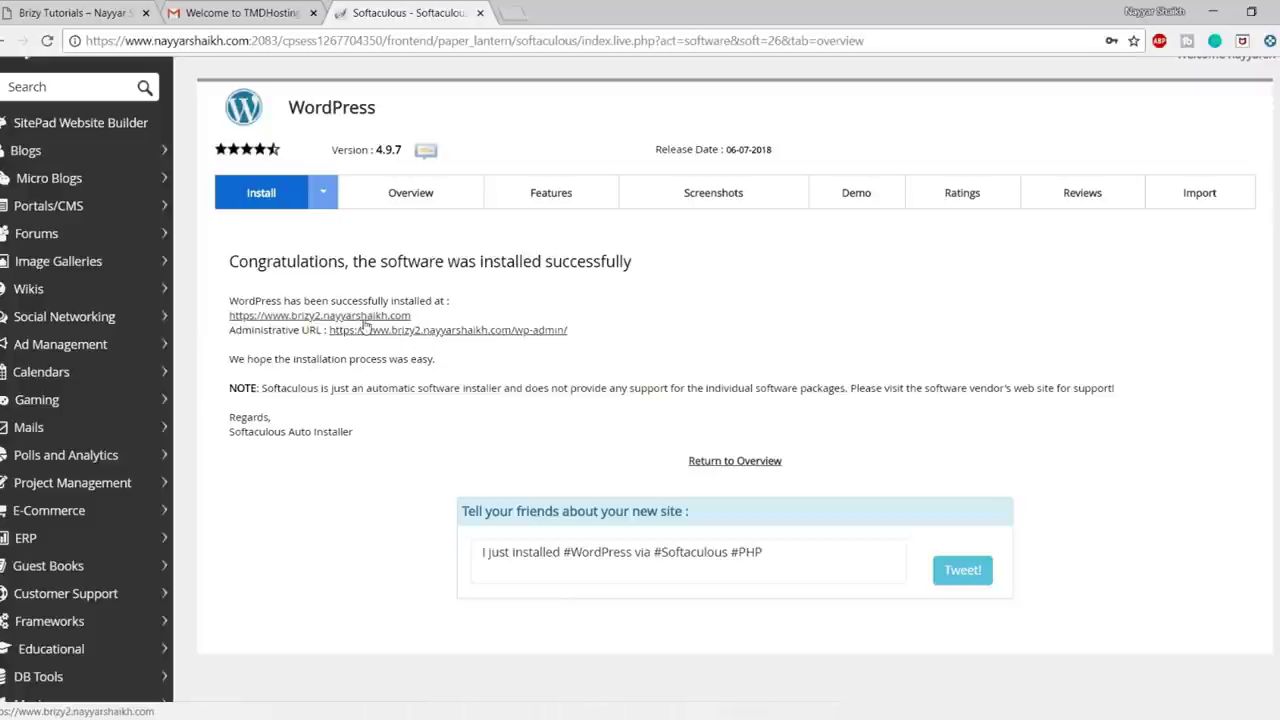
# - Open the new site and its wp-admin URL in new tabs, view the site, then switch to the Dashboard
pyautogui.click(424, 333)
pyautogui.click(424, 334)
pyautogui.click(600, 13)
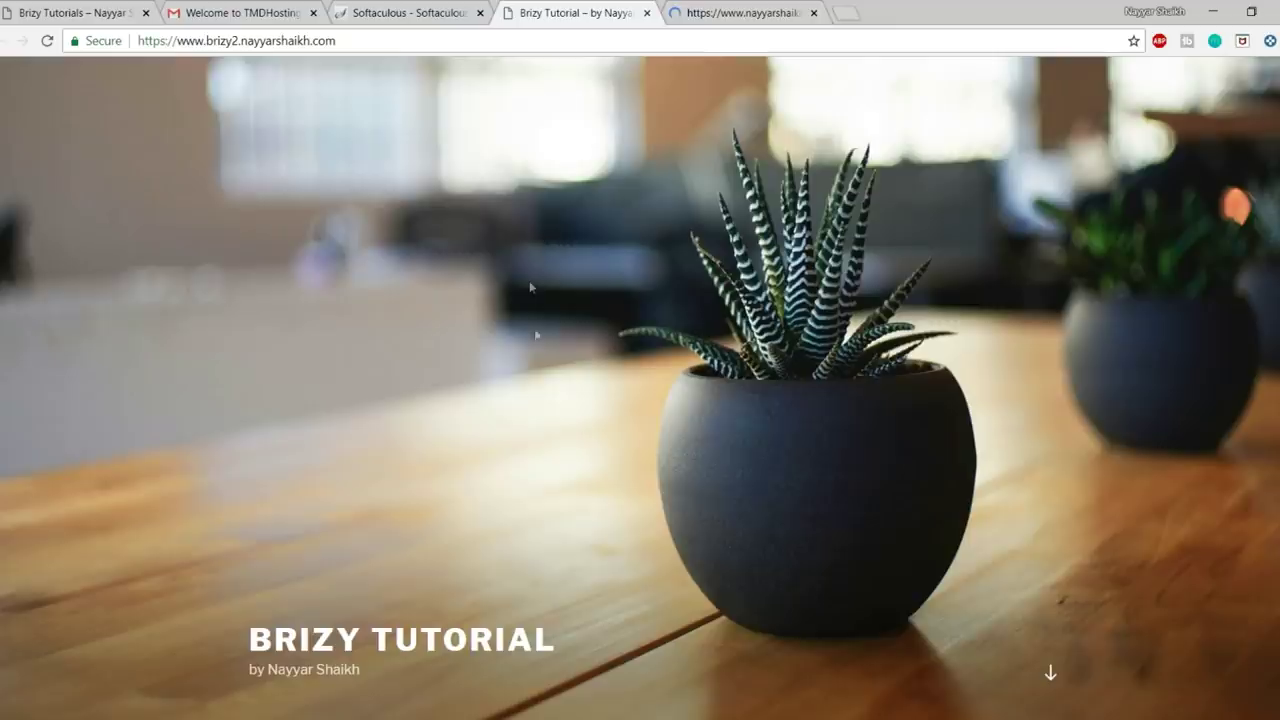
pyautogui.scroll(-5, 713, 481)
pyautogui.scroll(5, 714, 485)
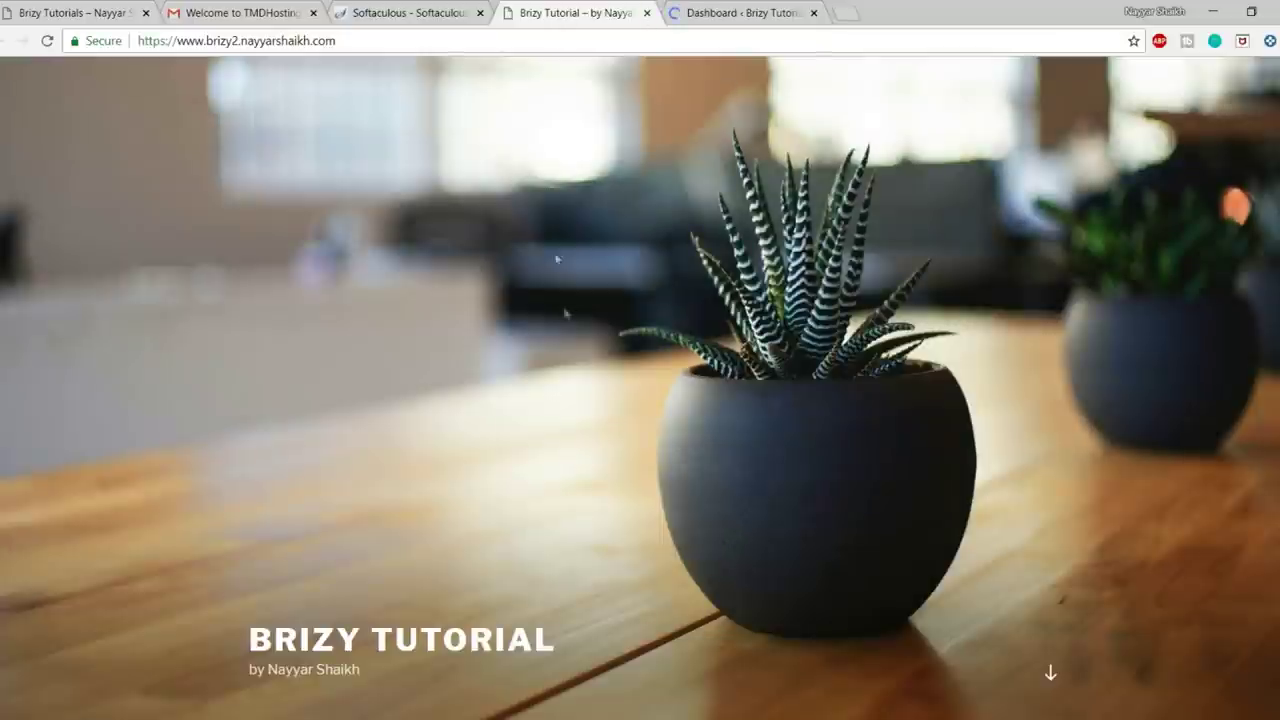
pyautogui.click(125, 12)
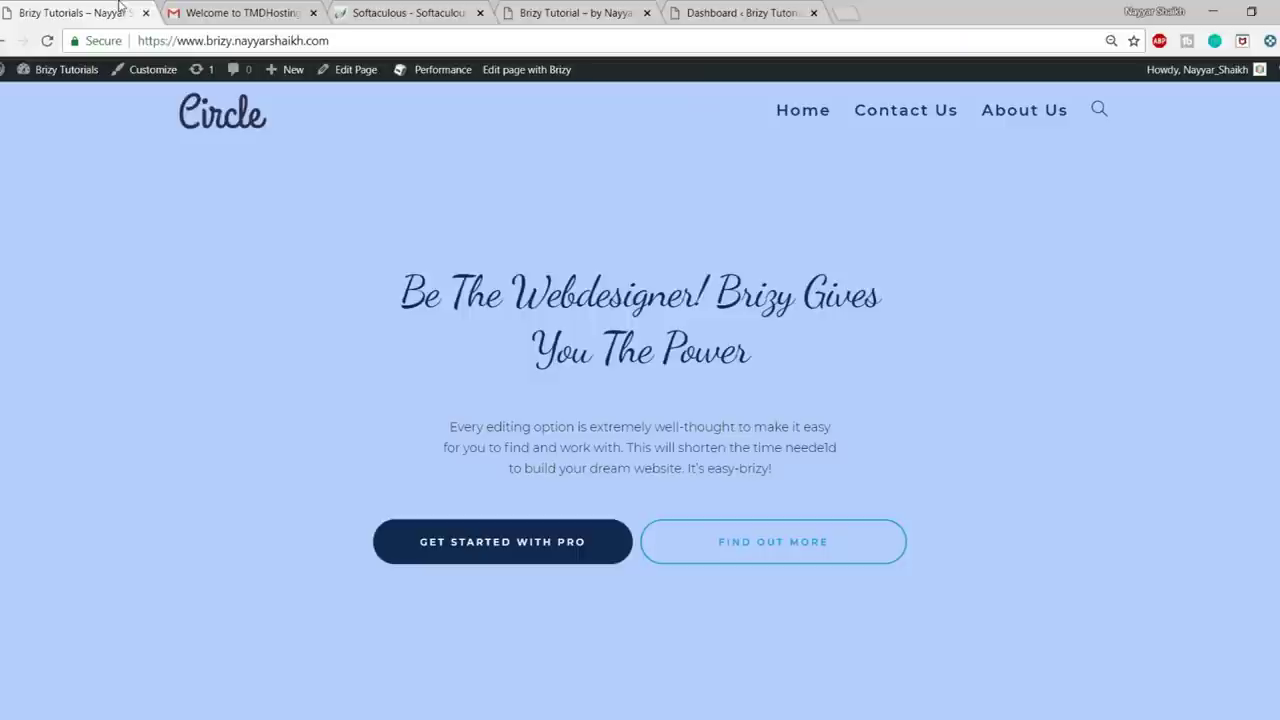
pyautogui.click(795, 18)
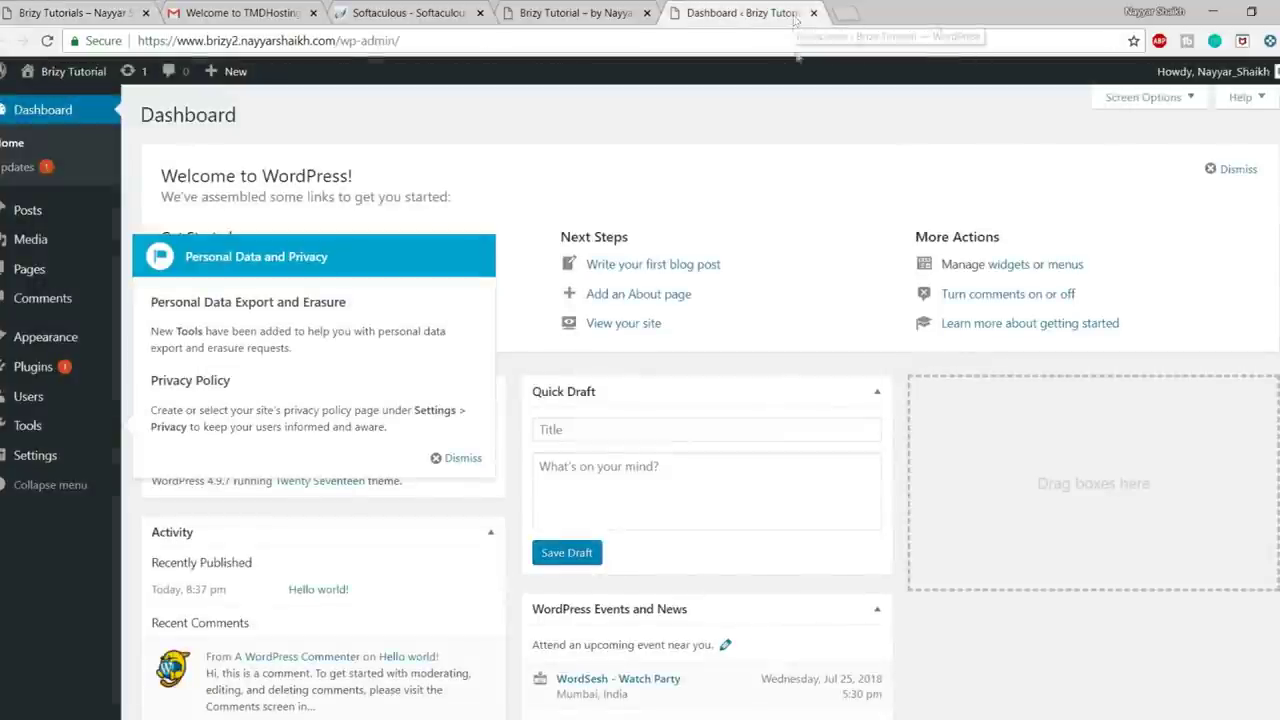
# - Dismiss the privacy notice and collapse the Quick Draft box on the Dashboard
pyautogui.click(474, 463)
pyautogui.scroll(-2, 1094, 420)
pyautogui.scroll(2, 1120, 492)
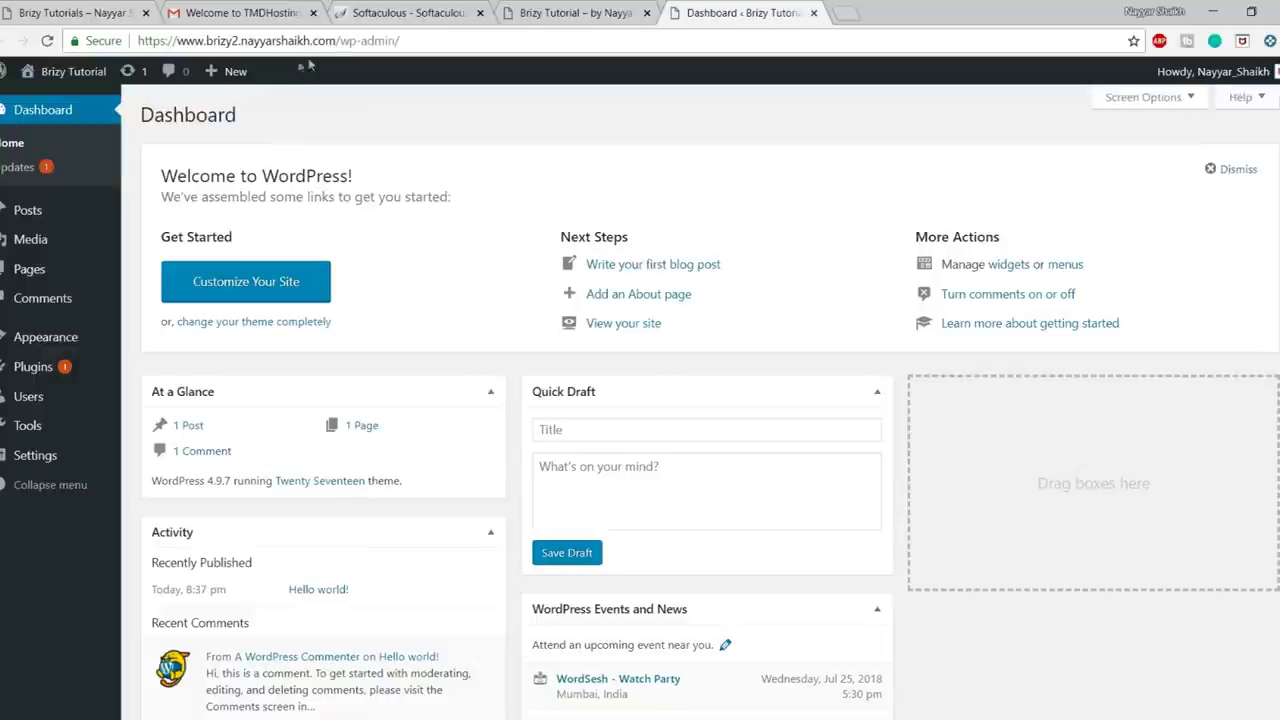
pyautogui.moveTo(336, 40); pyautogui.dragTo(401, 40)
pyautogui.click(884, 391)
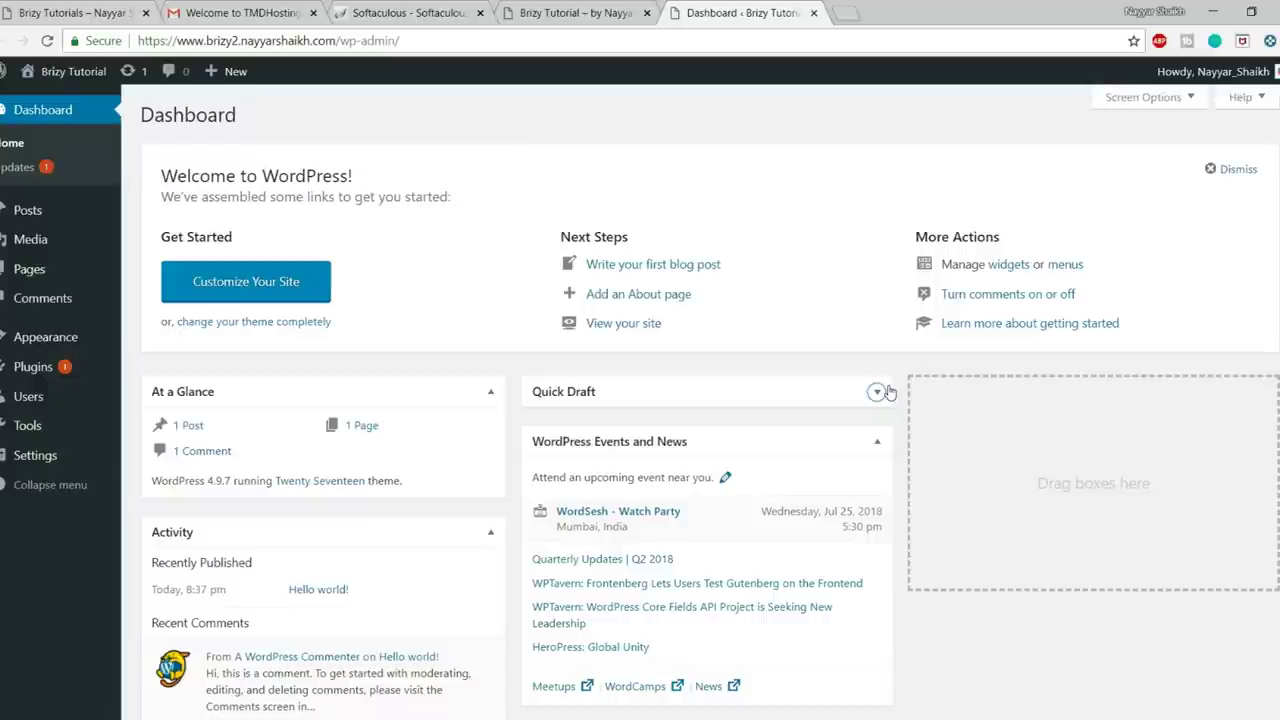
# - Close the Gmail and Softaculous tabs and move the Dashboard tab beside the first tab
pyautogui.click(313, 12)
pyautogui.click(313, 12)
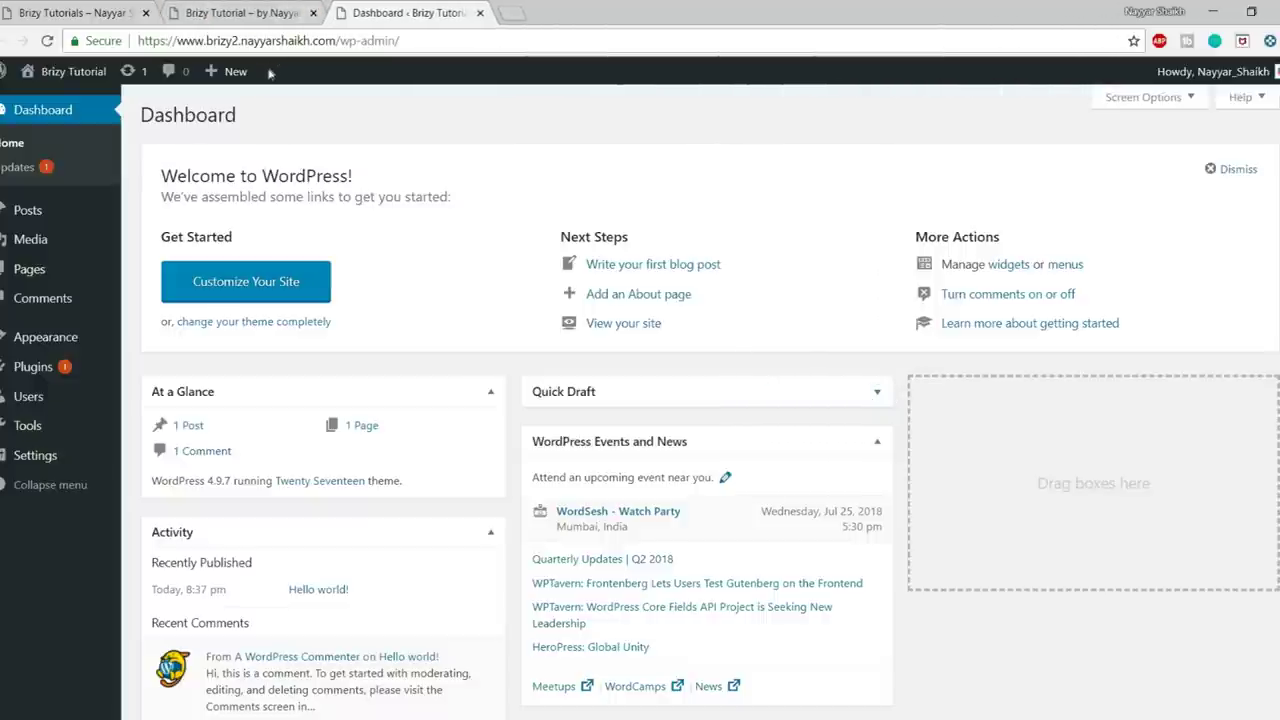
pyautogui.click(105, 10)
pyautogui.click(398, 10)
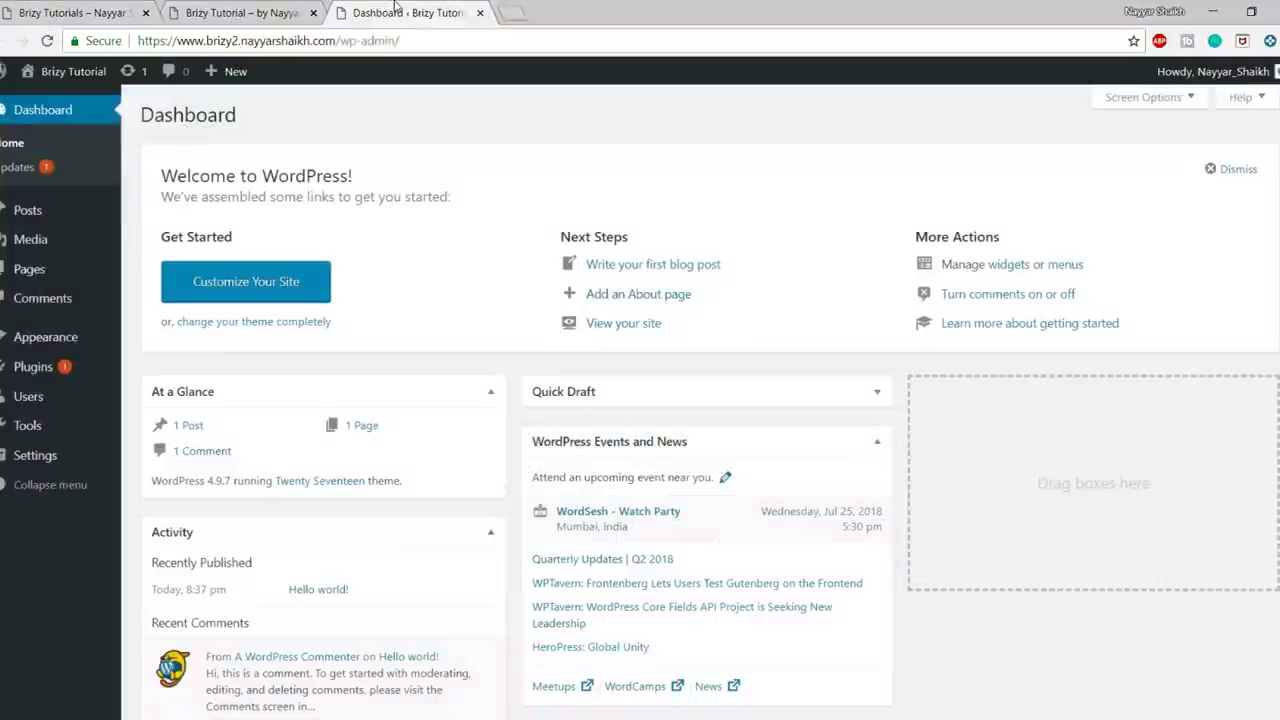
pyautogui.moveTo(388, 10); pyautogui.dragTo(245, 5)
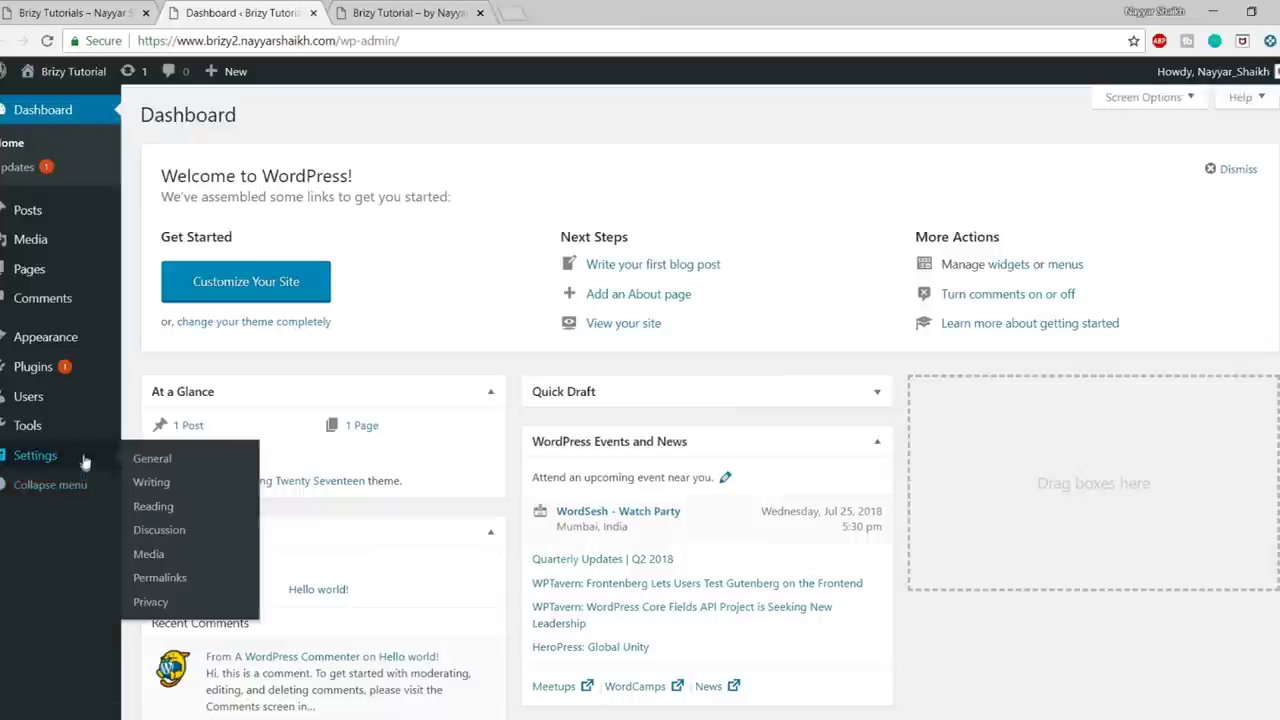
pyautogui.moveTo(55, 214)
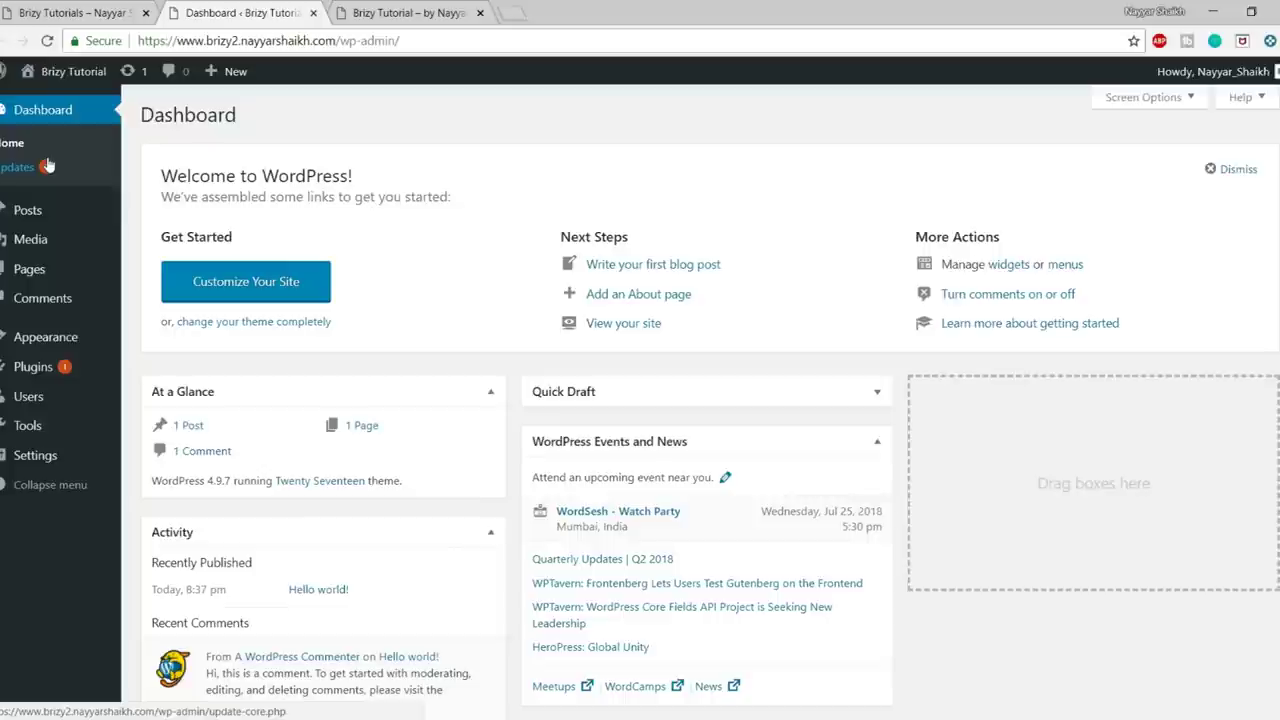
pyautogui.moveTo(48, 457)
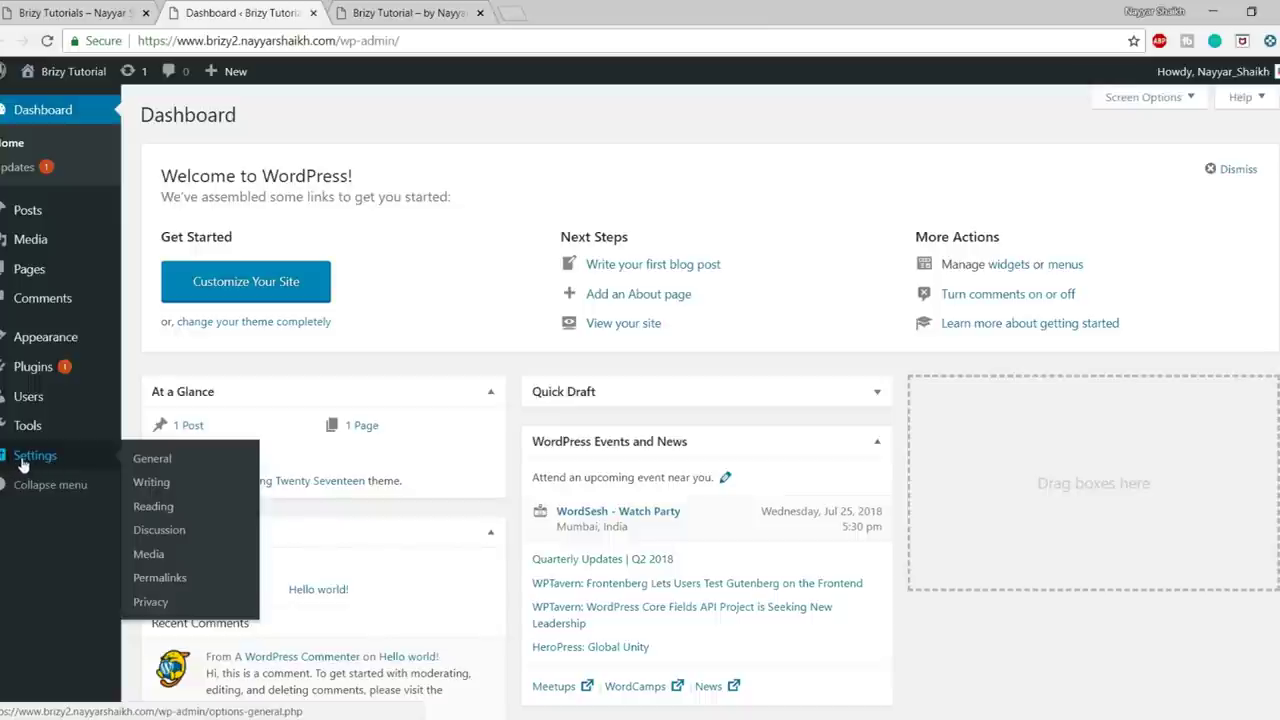
# - Open Settings > General and look over the site title, timezone and date format fields
pyautogui.click(151, 460)
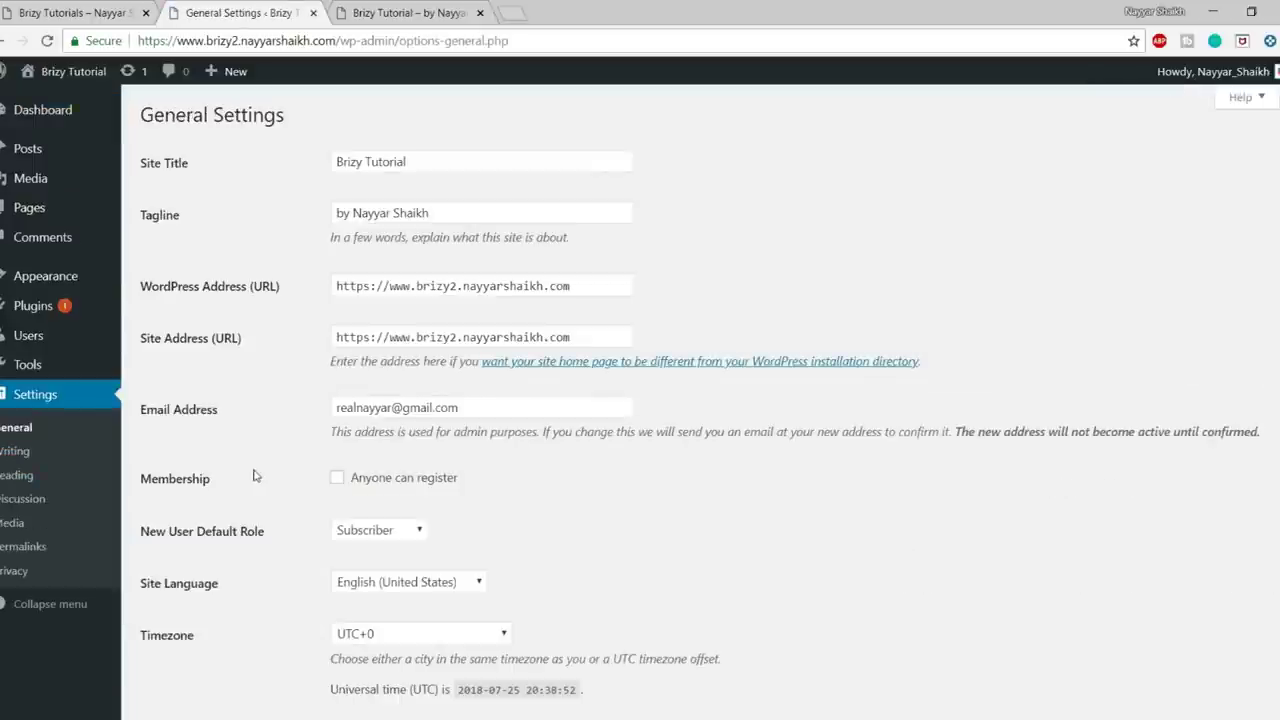
pyautogui.moveTo(423, 165); pyautogui.dragTo(305, 160)
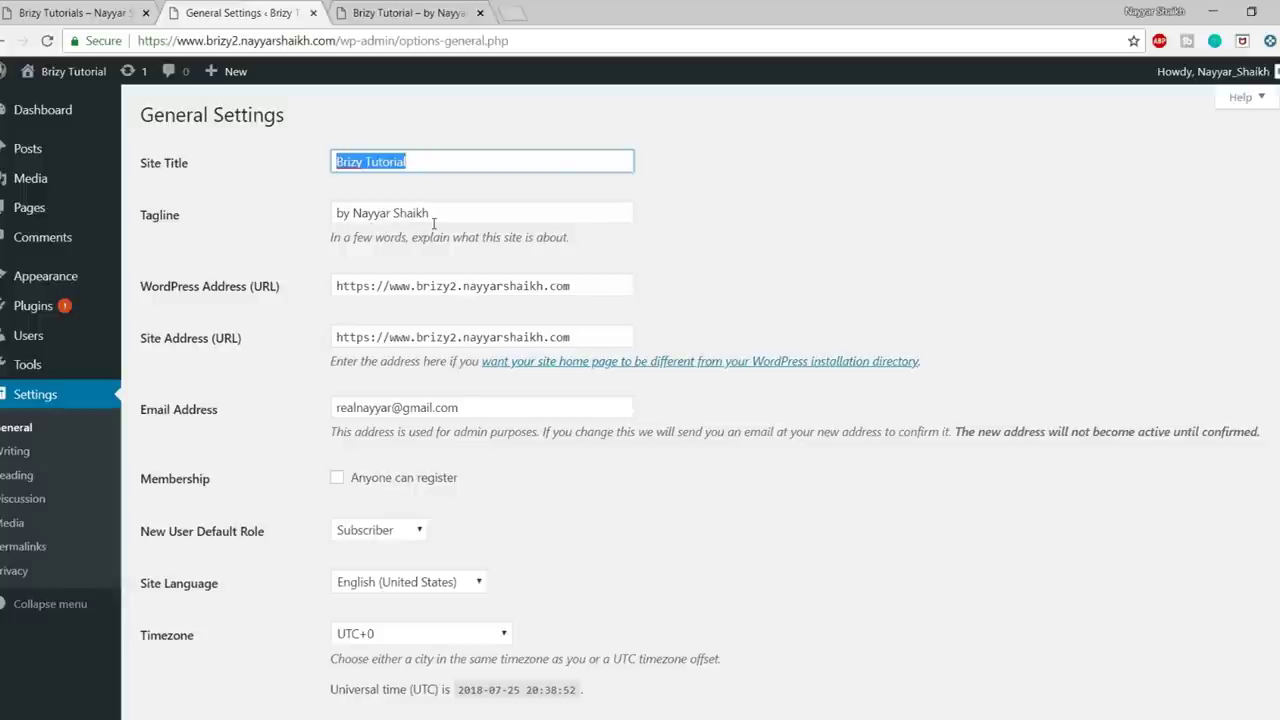
pyautogui.scroll(-2, 520, 293)
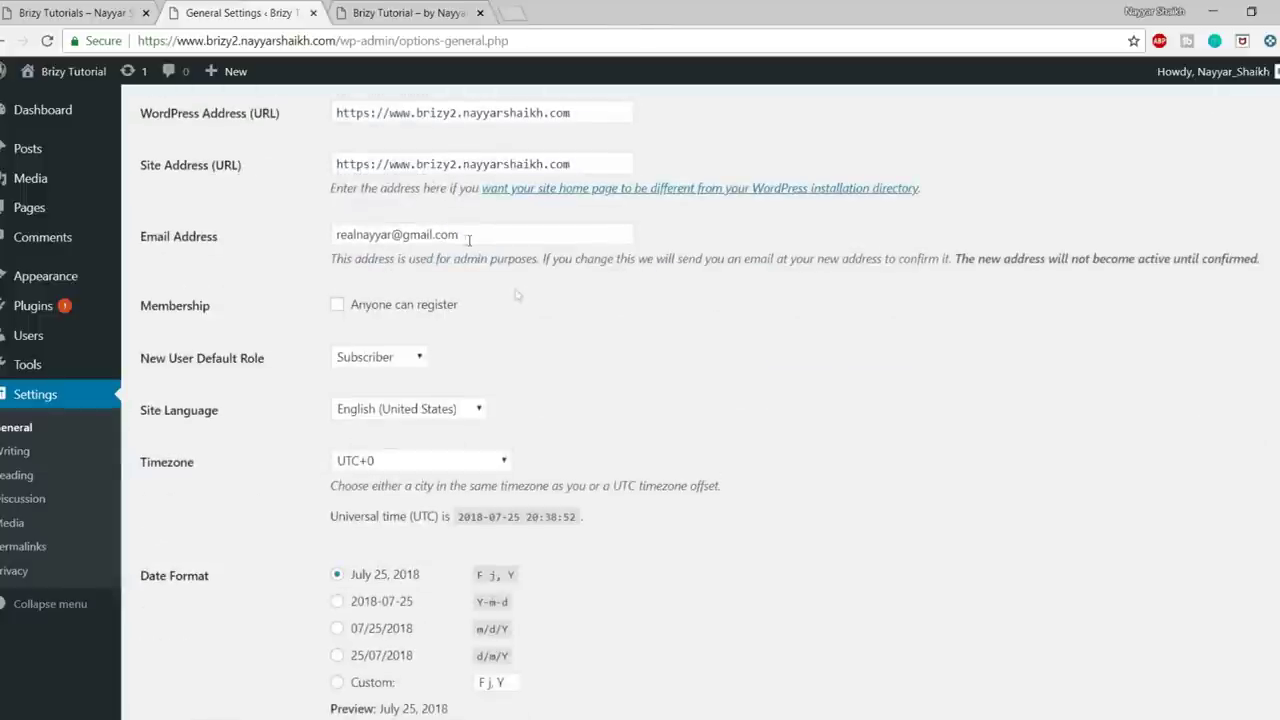
pyautogui.scroll(-1, 585, 294)
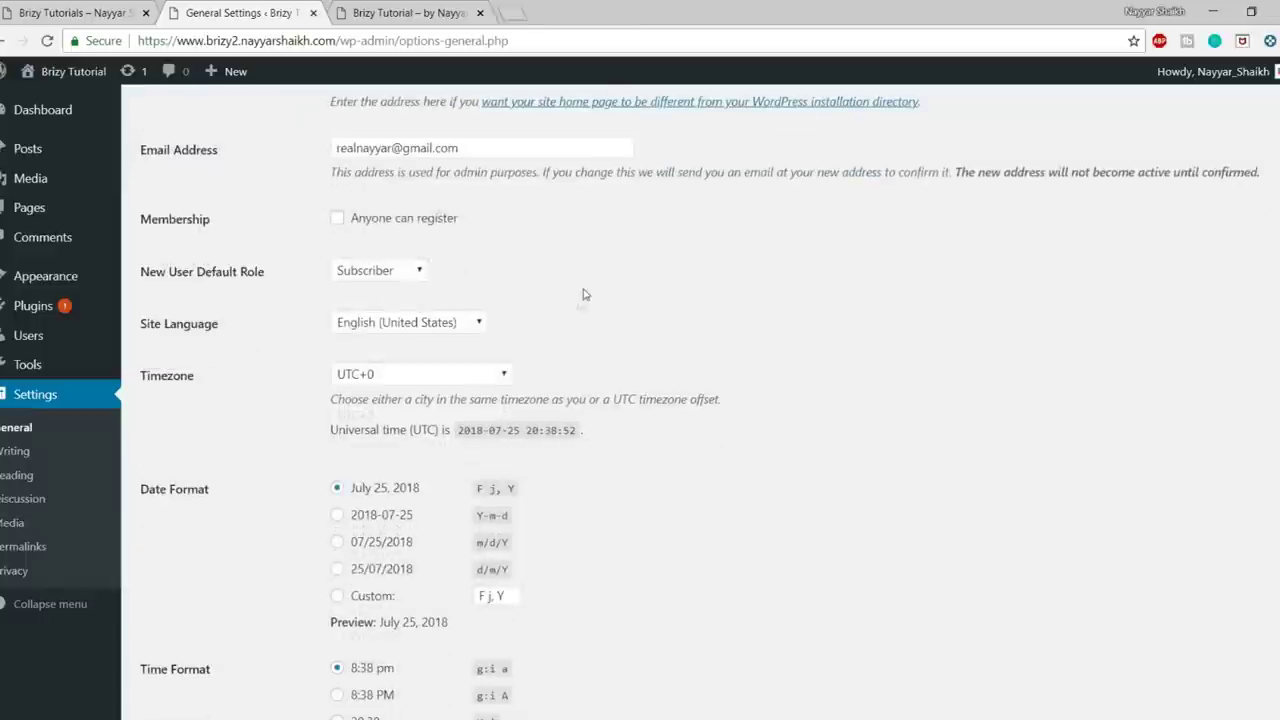
pyautogui.scroll(-3, 655, 330)
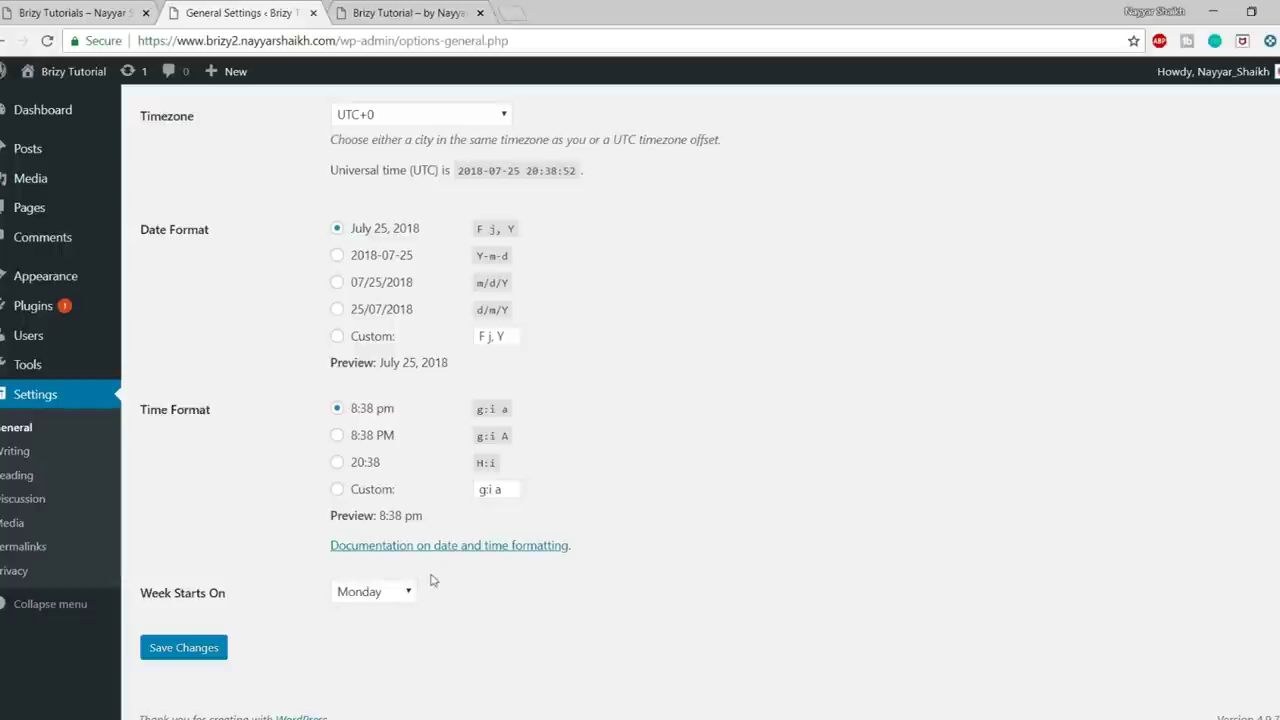
pyautogui.scroll(3, 450, 565)
pyautogui.scroll(1, 453, 560)
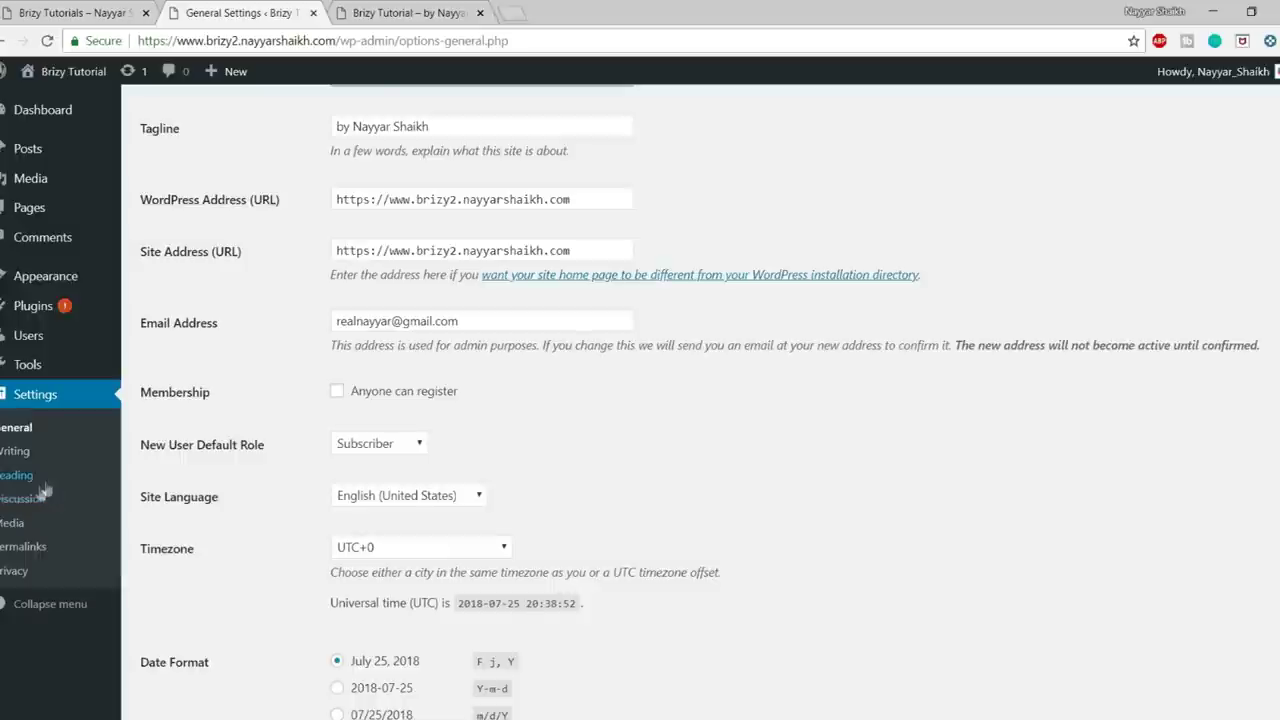
# - Switch permalinks to Post name (/%postname%/), save, and go back to the Dashboard
pyautogui.click(43, 553)
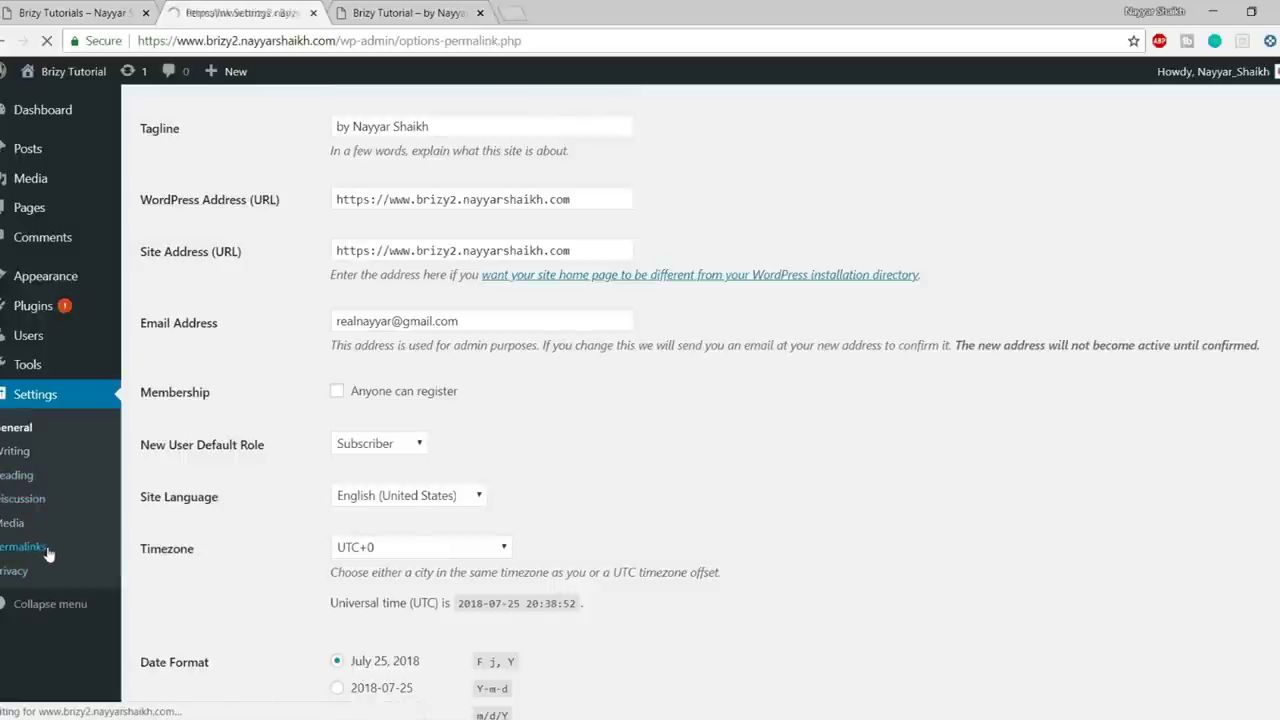
pyautogui.scroll(-1, 400, 297)
pyautogui.scroll(1, 334, 323)
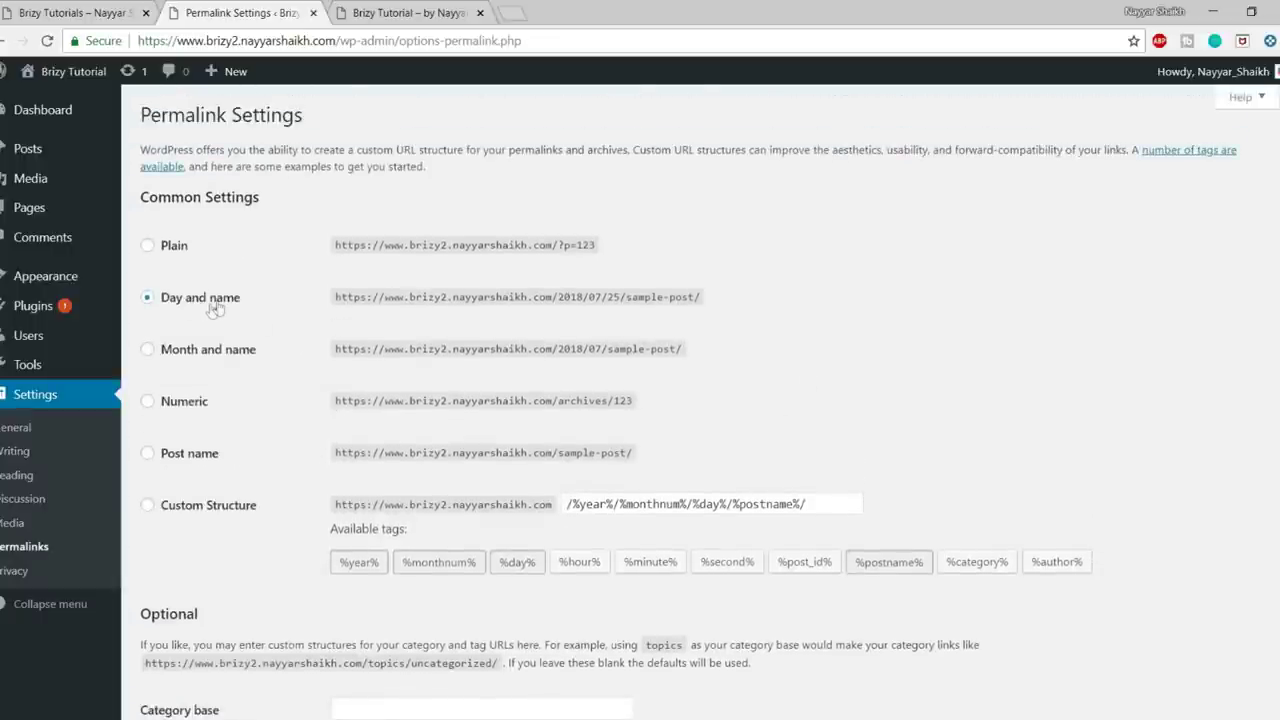
pyautogui.click(187, 467)
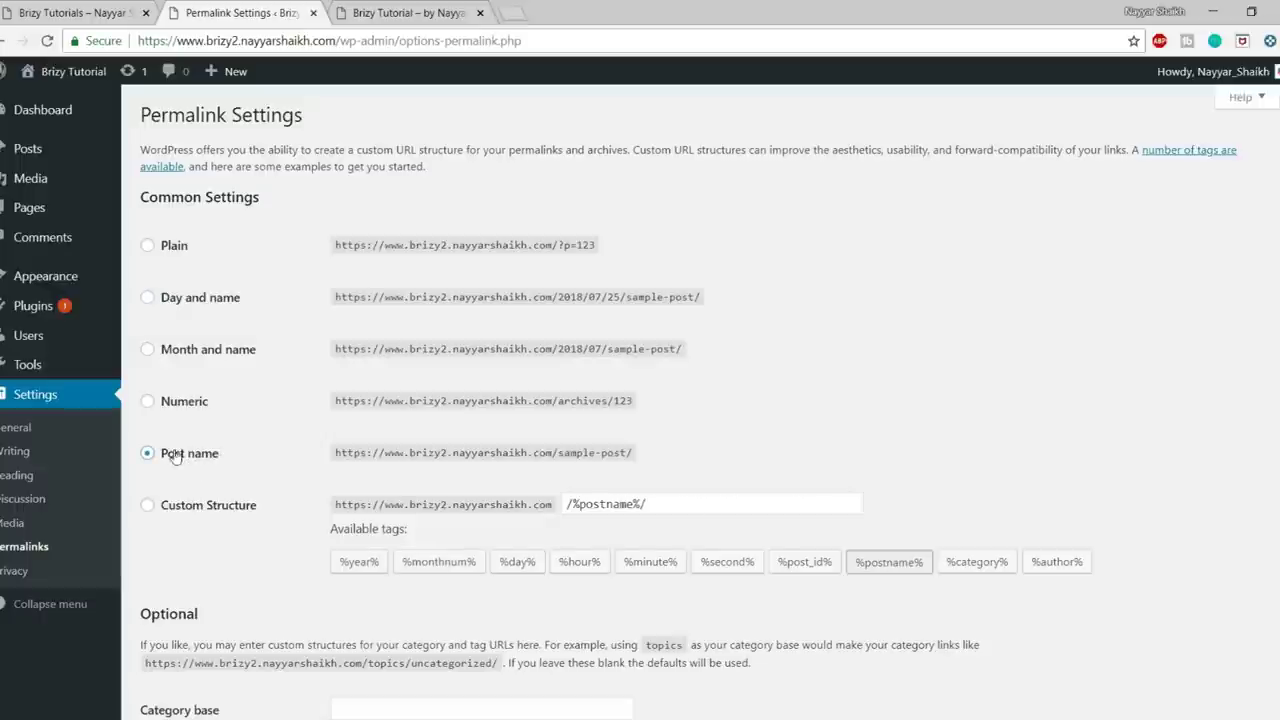
pyautogui.scroll(-2, 168, 450)
pyautogui.click(222, 632)
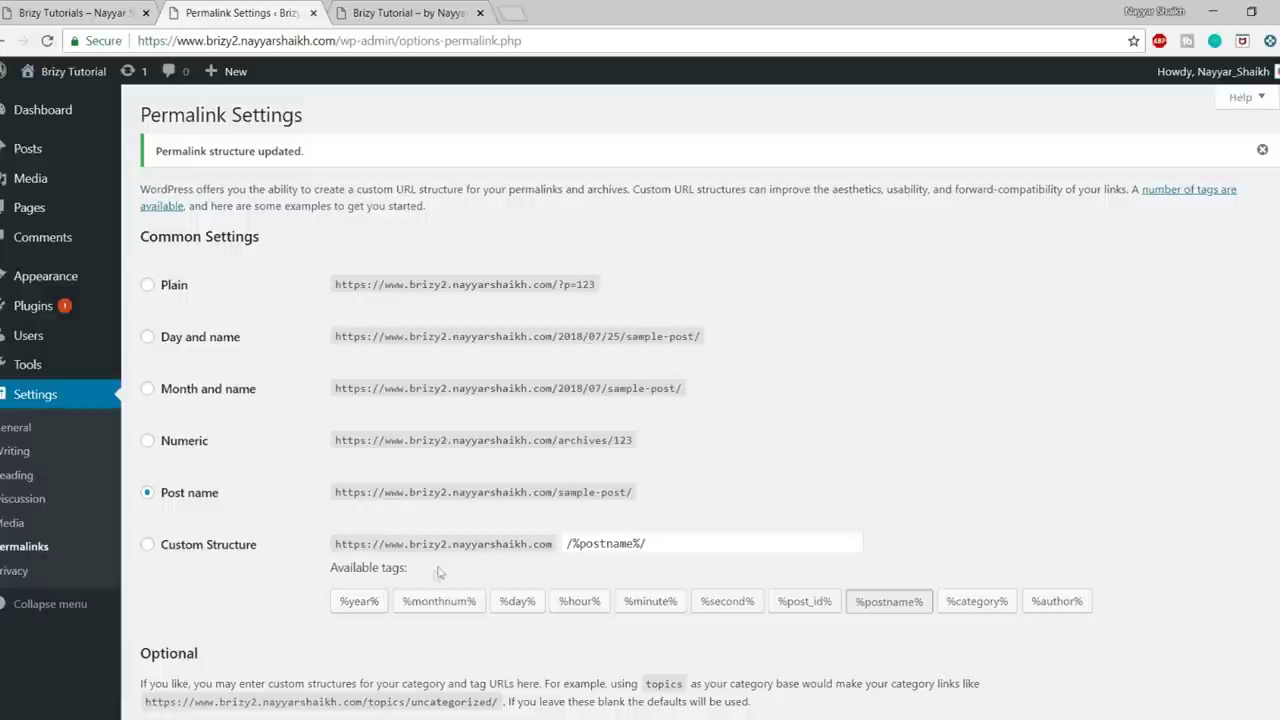
pyautogui.click(40, 109)
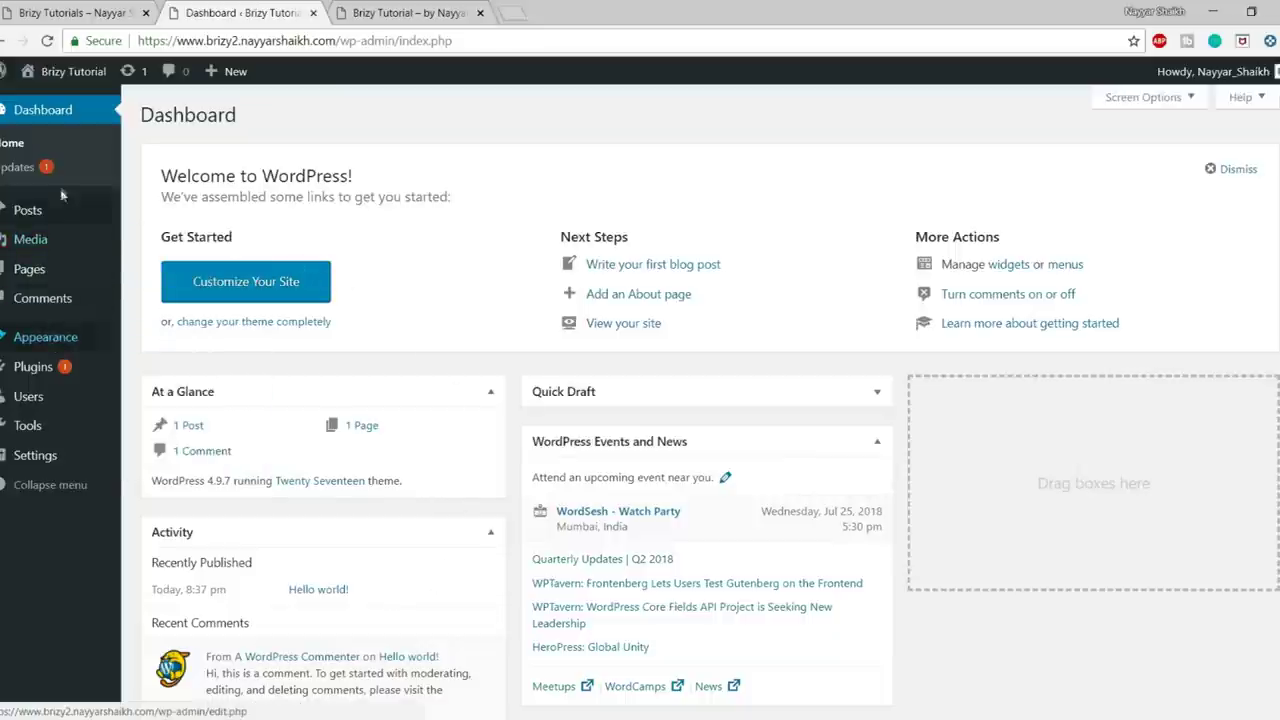
# - Go to the installed themes and start deleting Twenty Fifteen from its Theme Details
pyautogui.moveTo(50, 340)
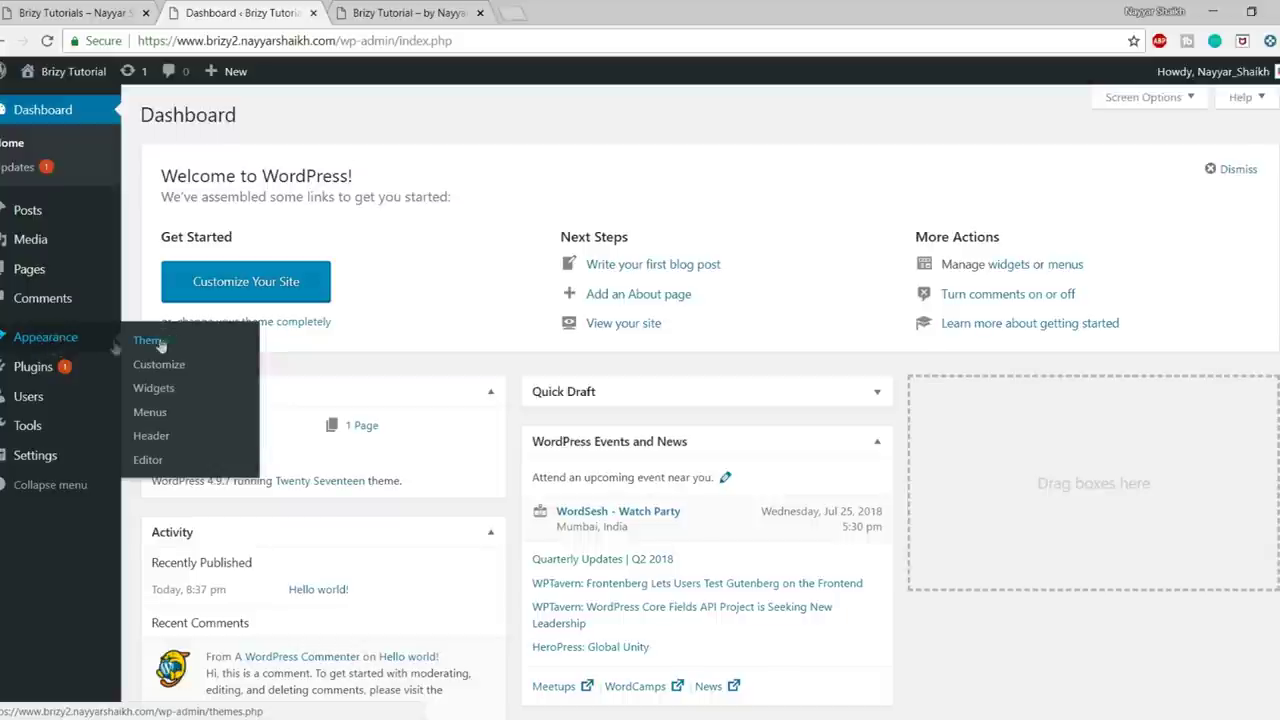
pyautogui.click(143, 341)
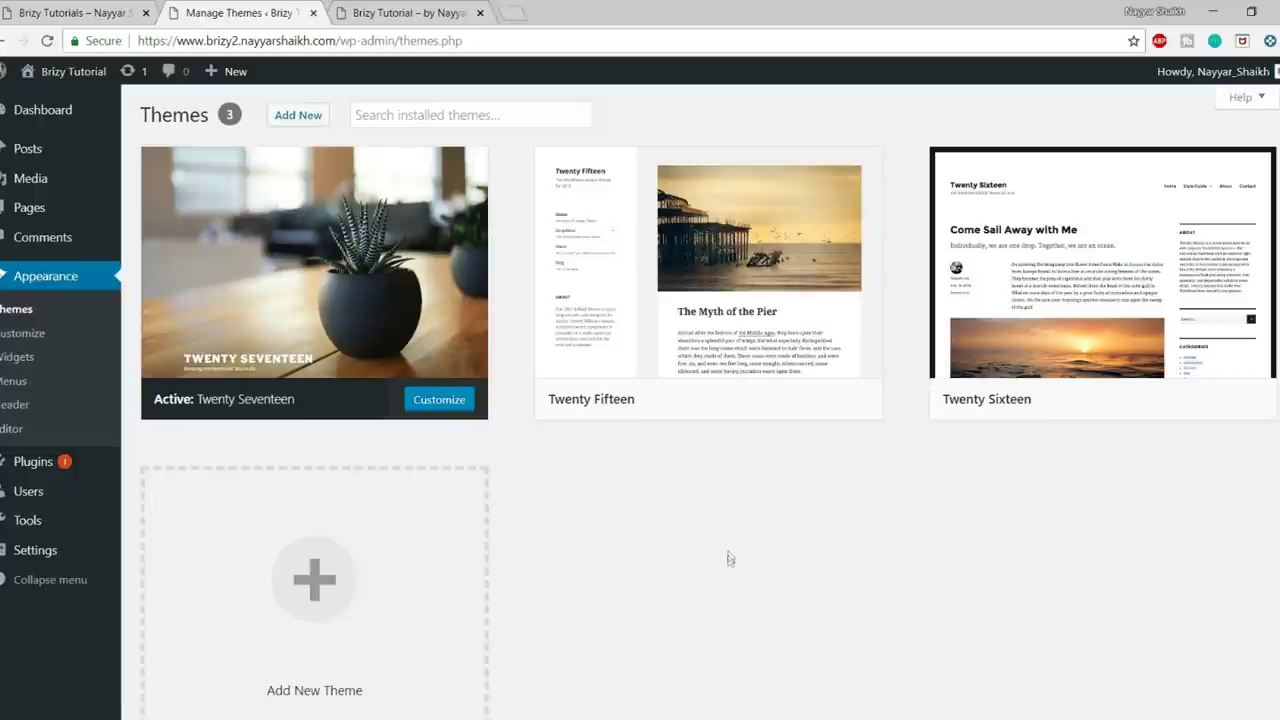
pyautogui.moveTo(254, 427)
pyautogui.moveTo(226, 271)
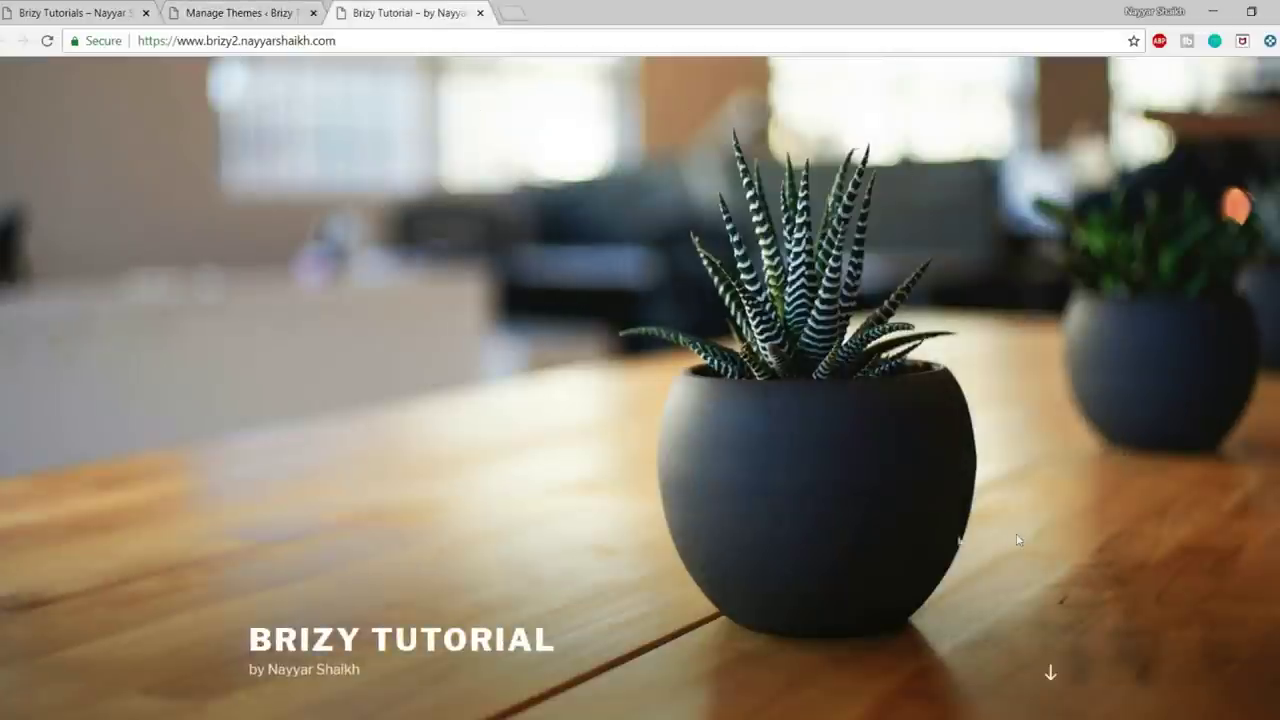
pyautogui.click(316, 6)
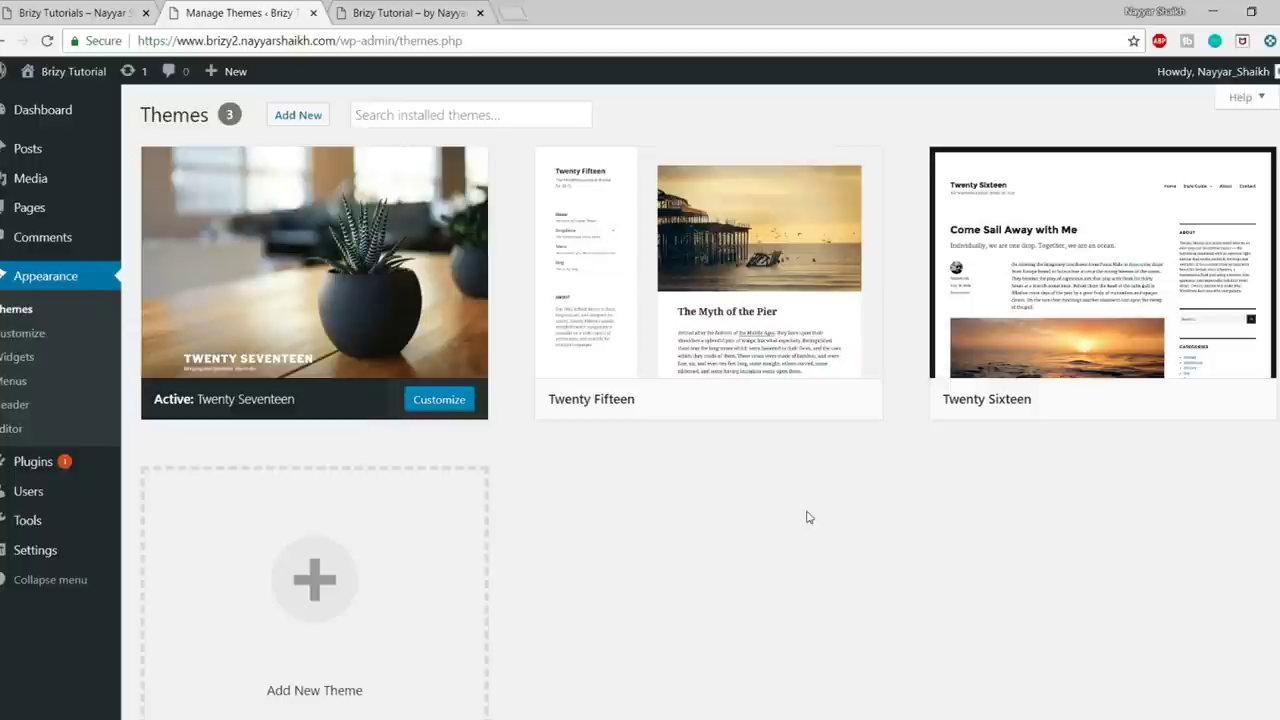
pyautogui.moveTo(625, 262)
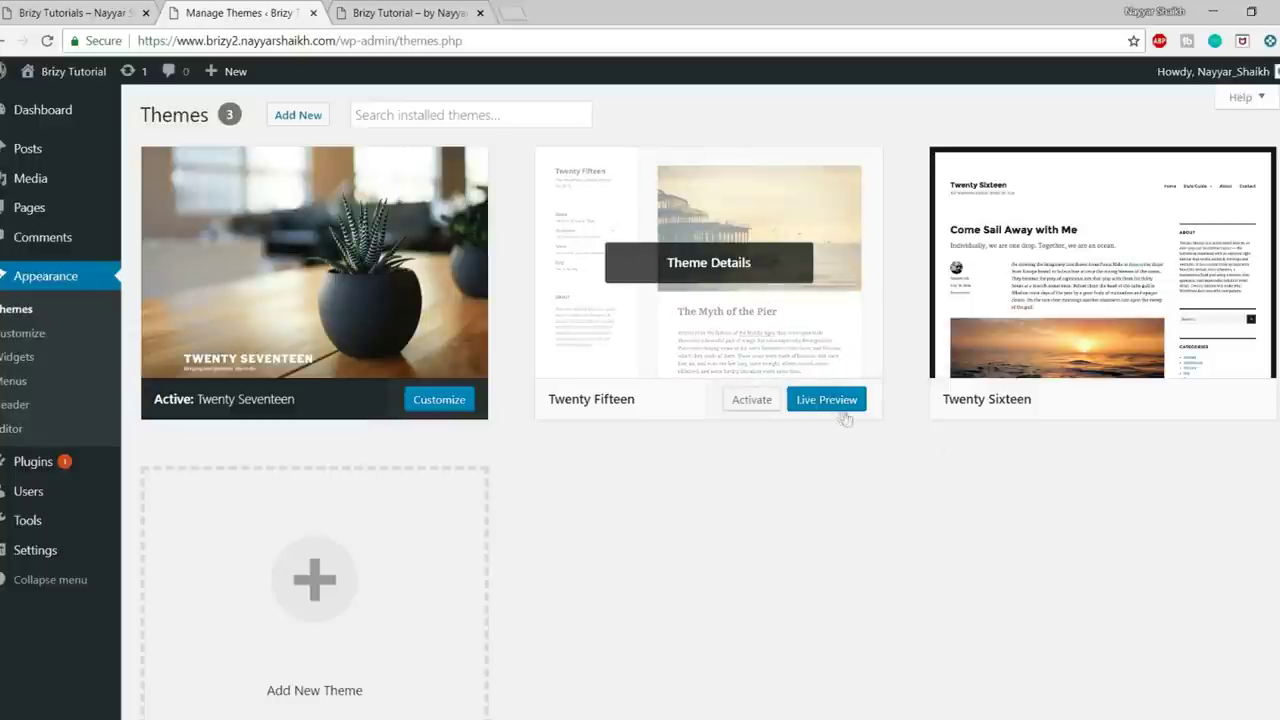
pyautogui.moveTo(1136, 206)
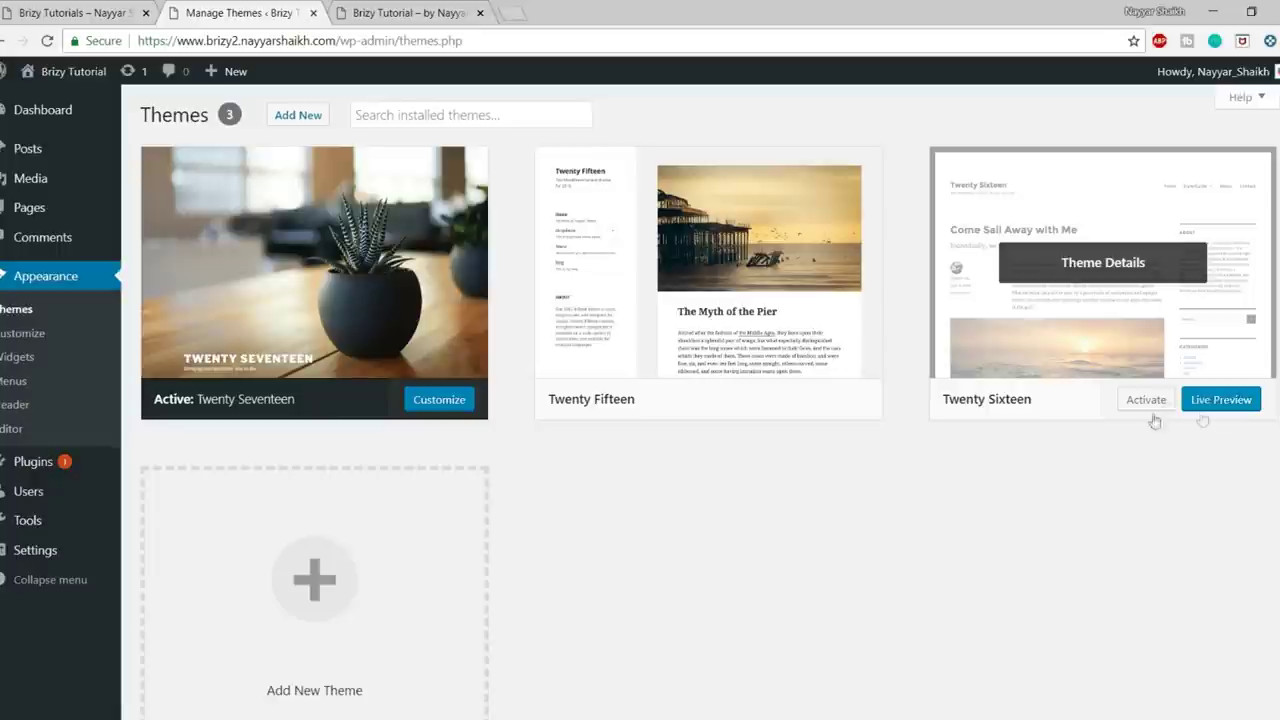
pyautogui.click(709, 314)
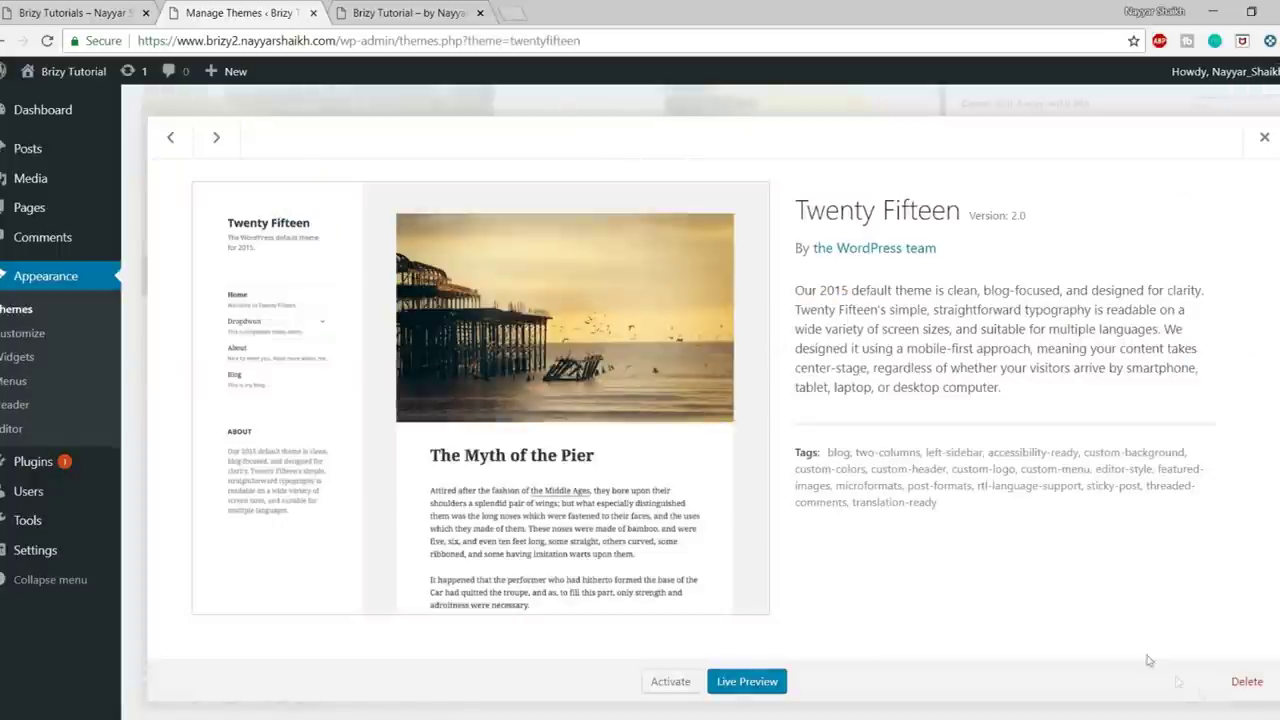
pyautogui.click(1247, 681)
# - Confirm removal of Twenty Fifteen, then delete Twenty Sixteen, leaving only Twenty Seventeen installed
pyautogui.click(740, 177)
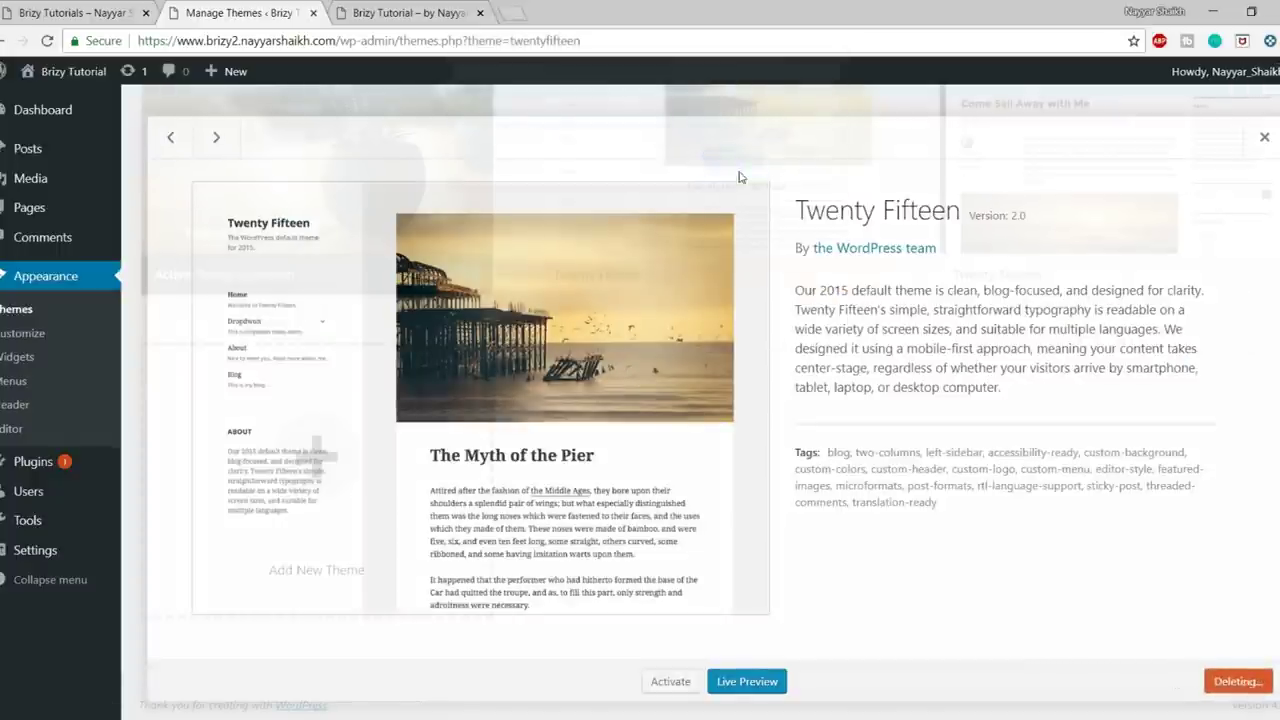
pyautogui.click(731, 224)
pyautogui.click(1247, 681)
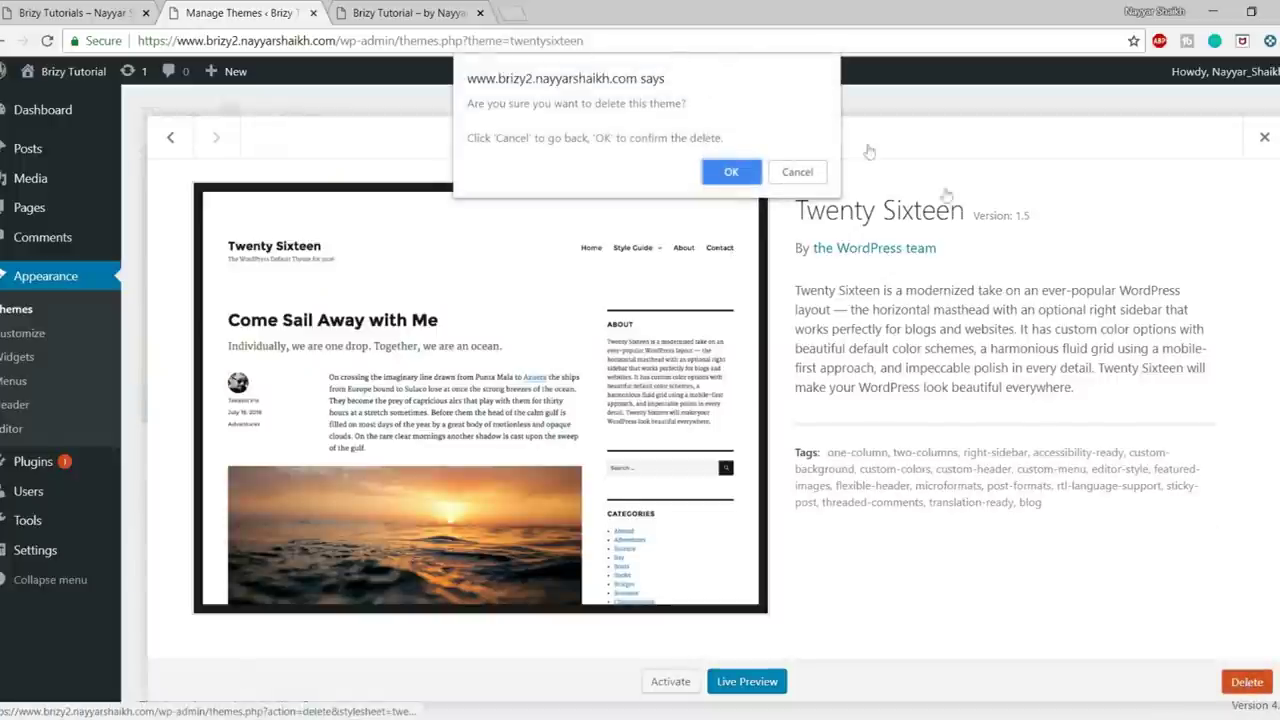
pyautogui.click(713, 172)
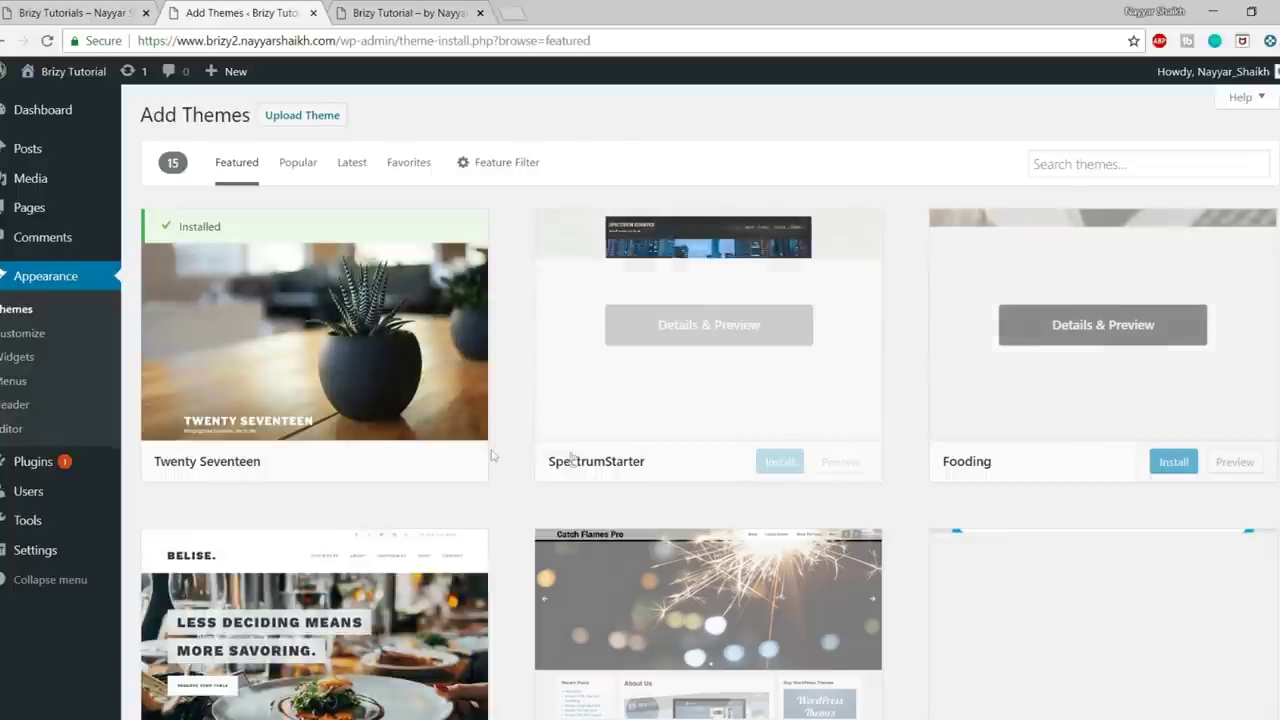
# - Search themes for 'oceanwp', then install and activate the OceanWP theme
pyautogui.scroll(-1, 771, 366)
pyautogui.scroll(1, 818, 503)
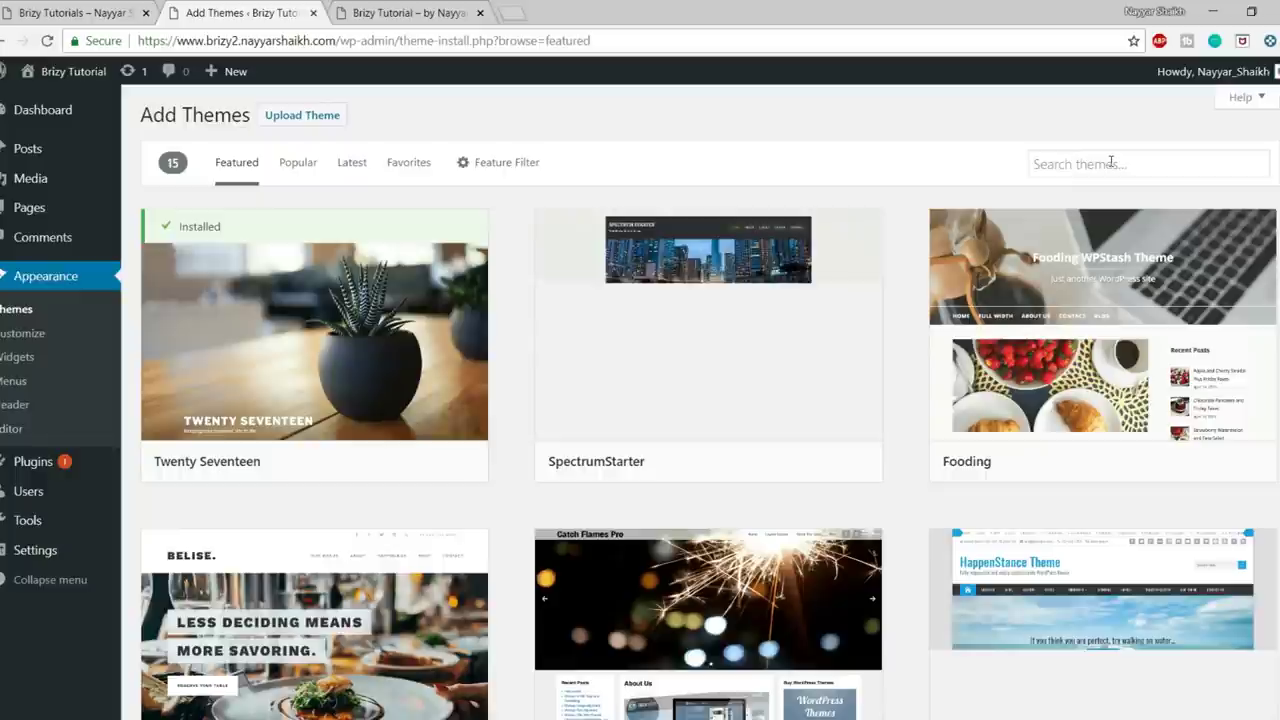
pyautogui.scroll(-3, 972, 400)
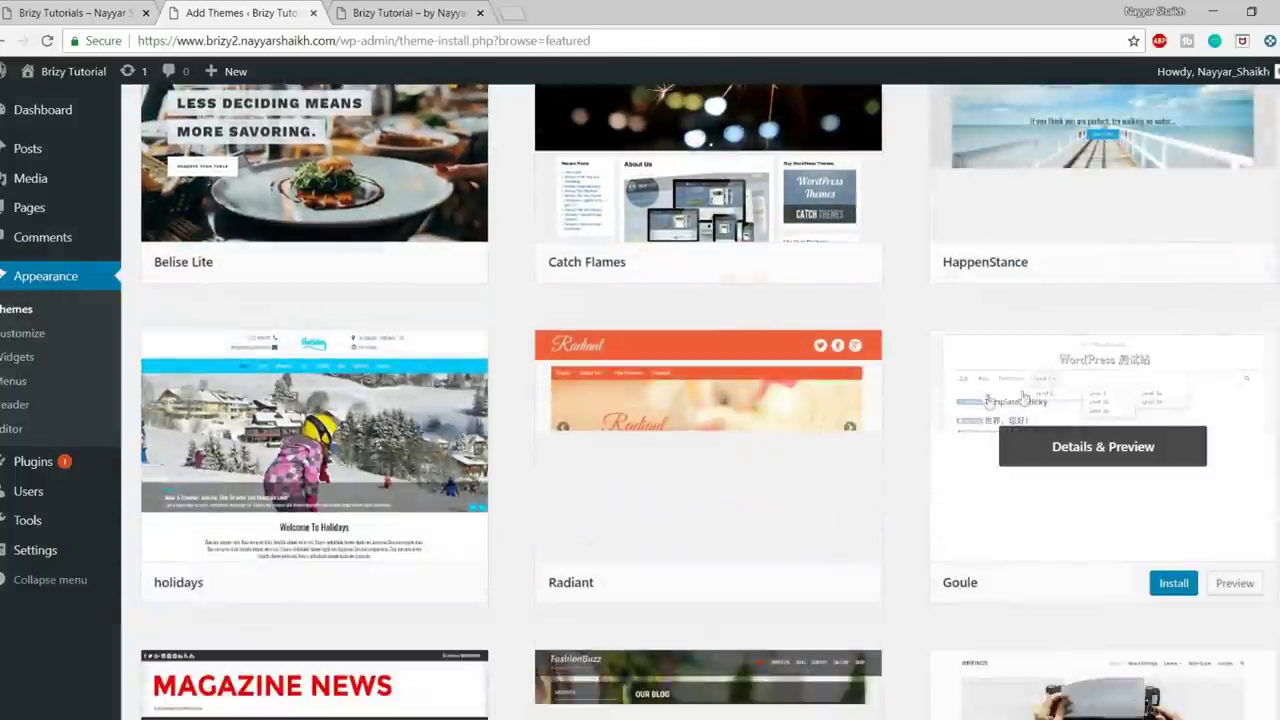
pyautogui.scroll(4, 1027, 398)
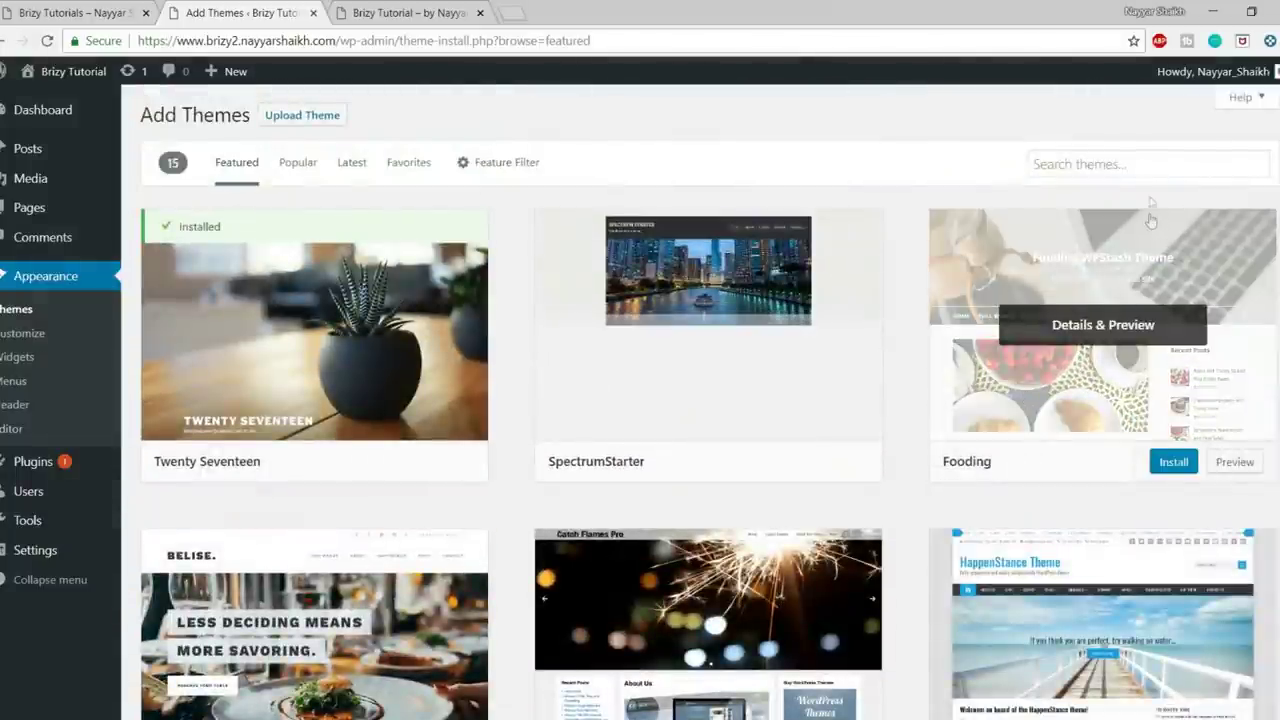
pyautogui.click(1141, 166)
pyautogui.write('oceanwp')
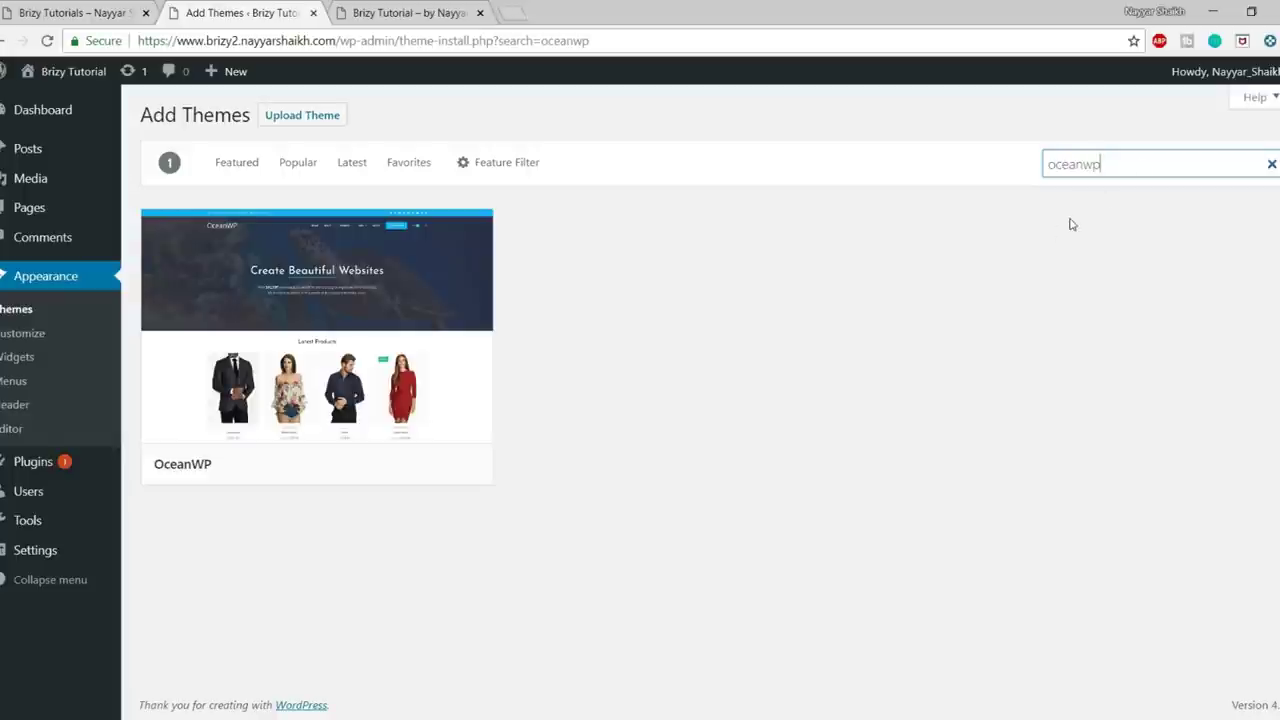
pyautogui.moveTo(476, 314)
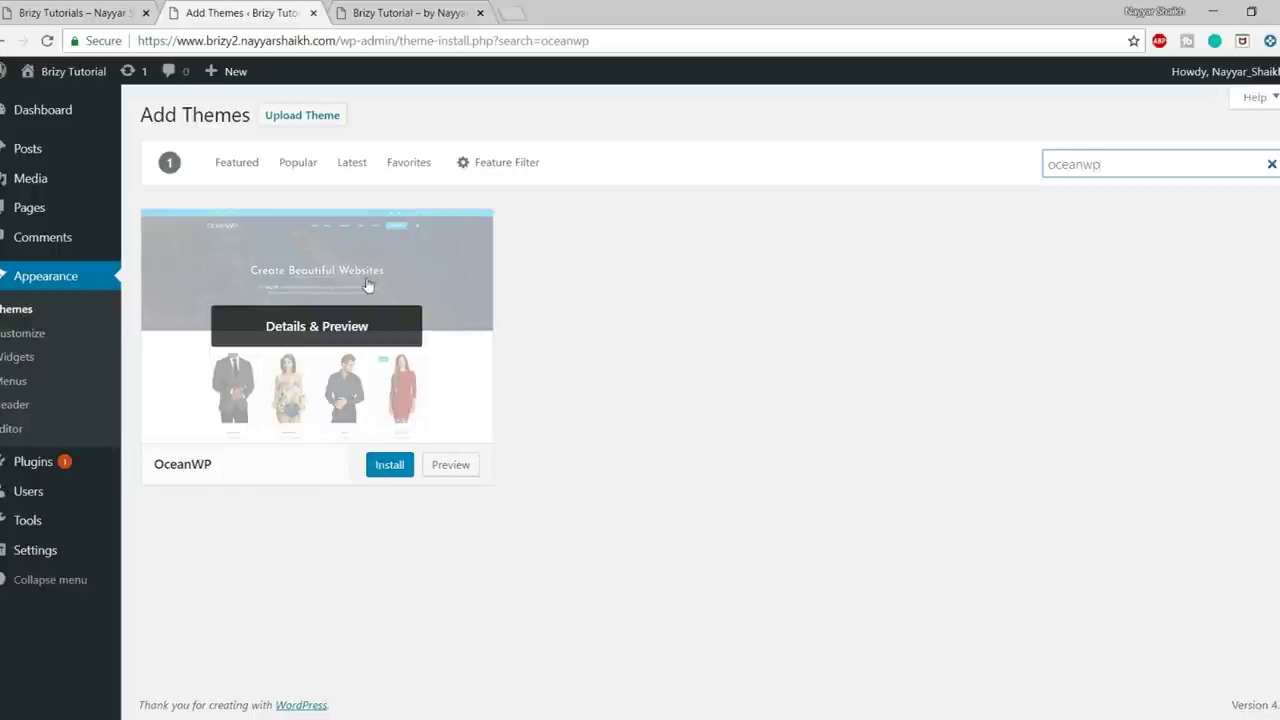
pyautogui.click(382, 475)
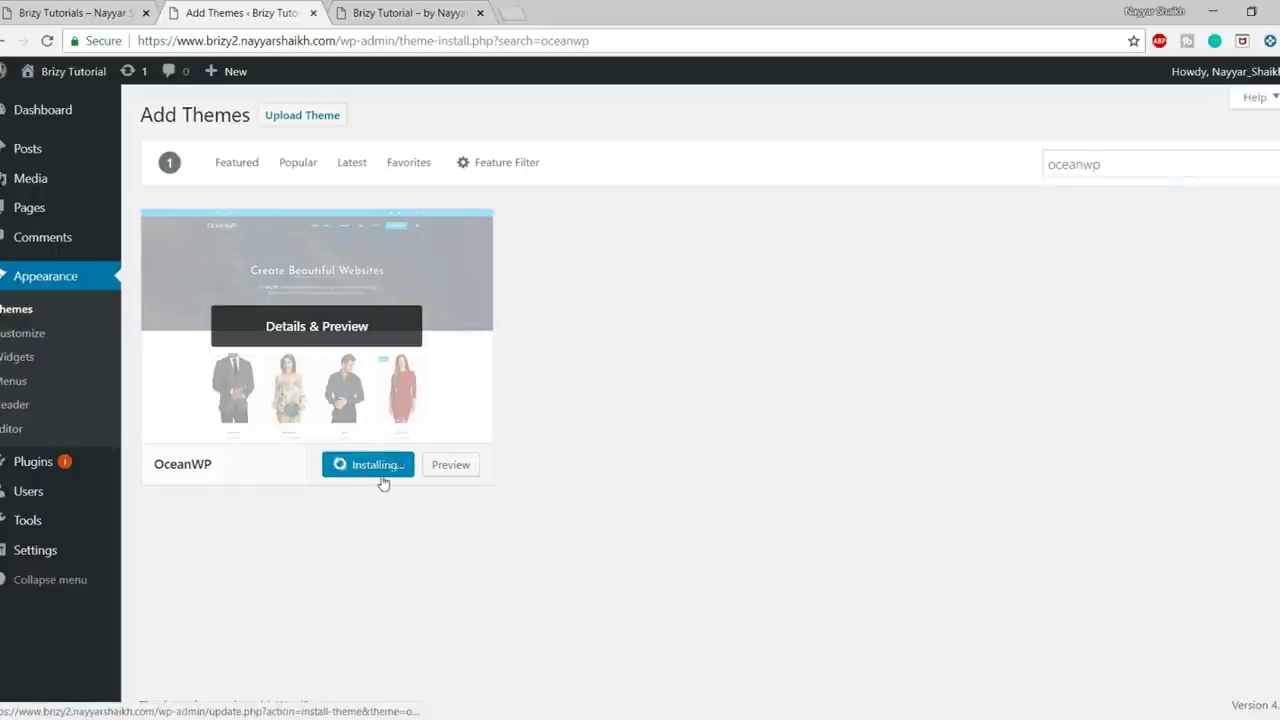
pyautogui.click(360, 468)
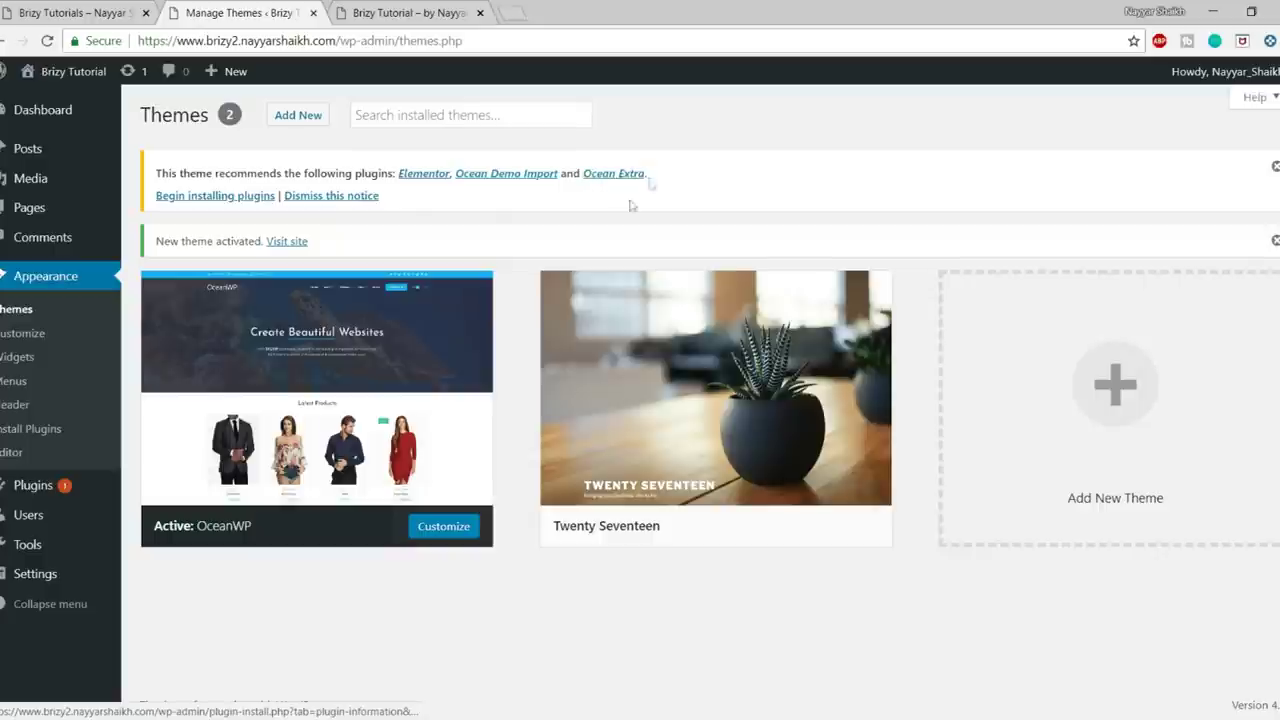
# - Bulk-install Ocean Demo Import and Ocean Extra, skipping Elementor, then return to the Dashboard
pyautogui.click(226, 199)
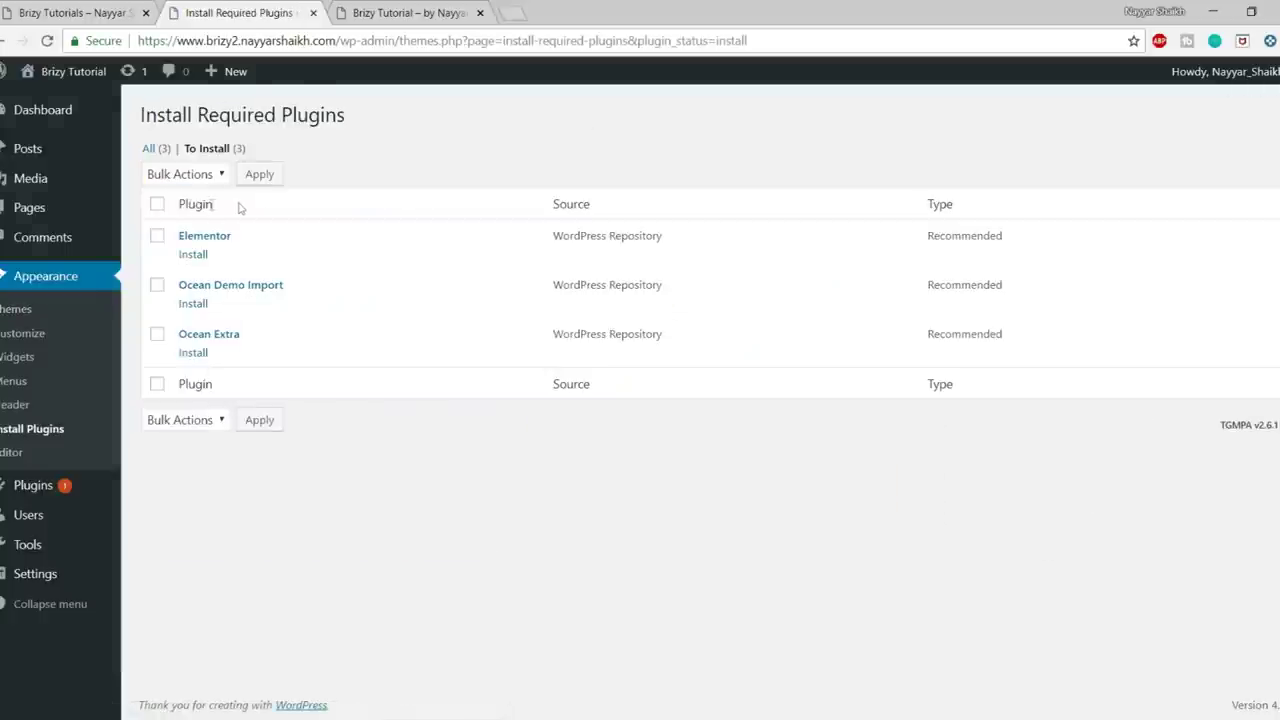
pyautogui.click(157, 240)
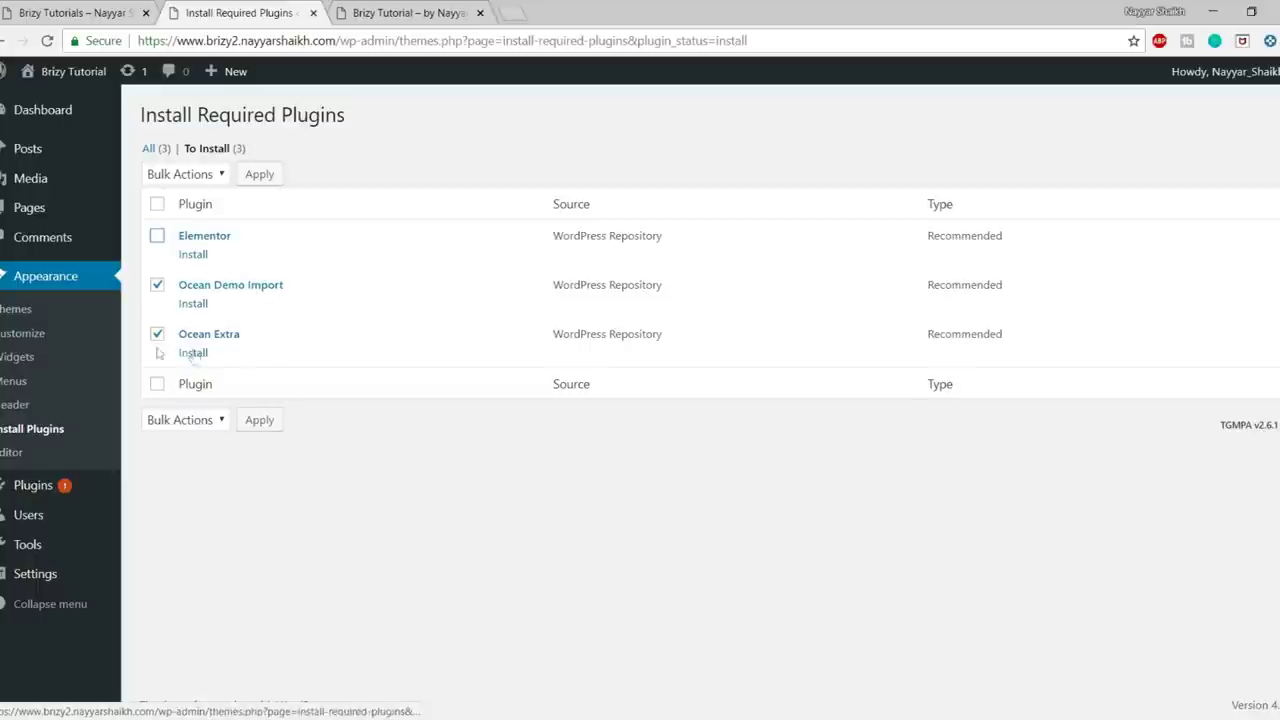
pyautogui.click(209, 180)
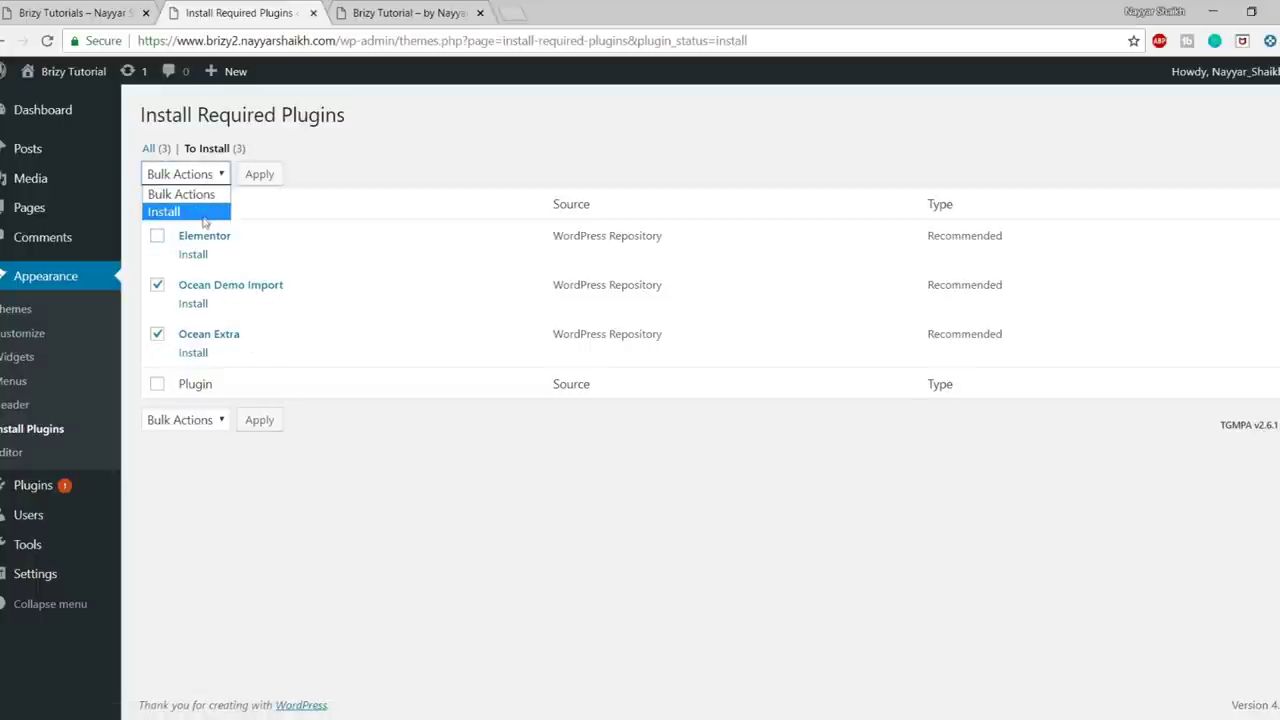
pyautogui.click(201, 212)
pyautogui.click(277, 173)
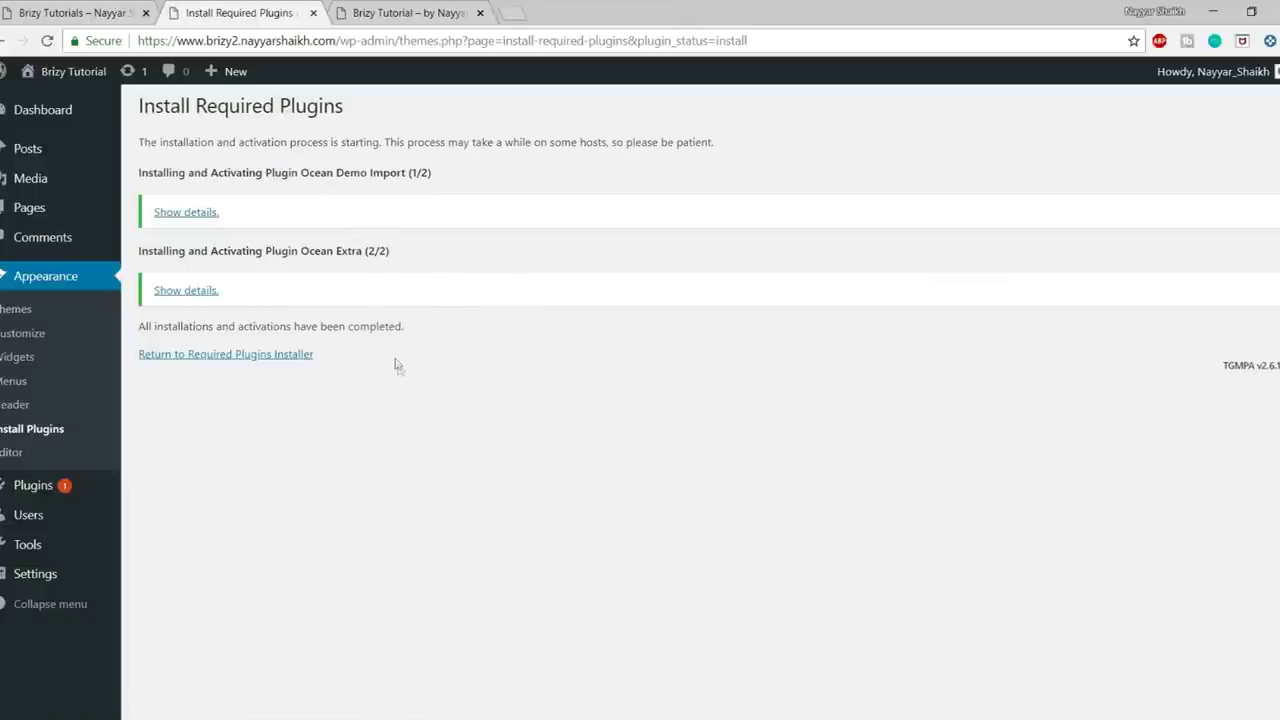
pyautogui.click(52, 126)
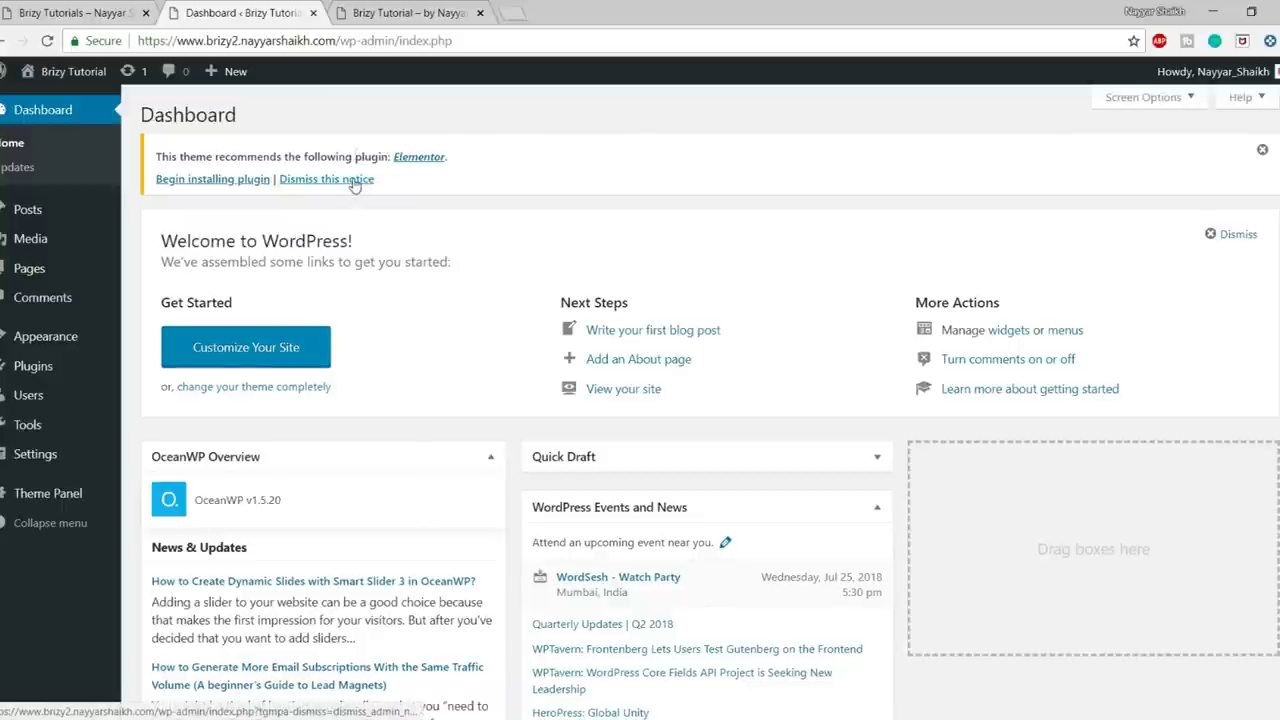
# - Dismiss the Elementor recommendation notice and view the Installed Plugins list
pyautogui.click(352, 183)
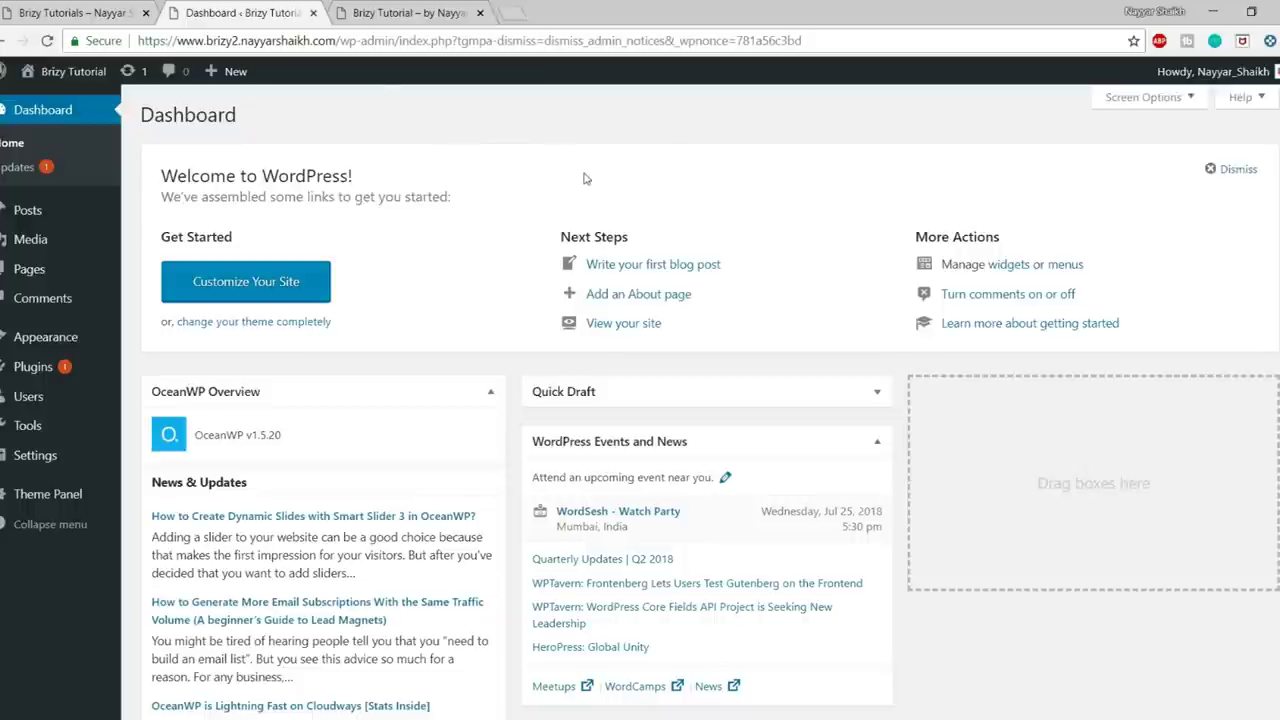
pyautogui.moveTo(35, 370)
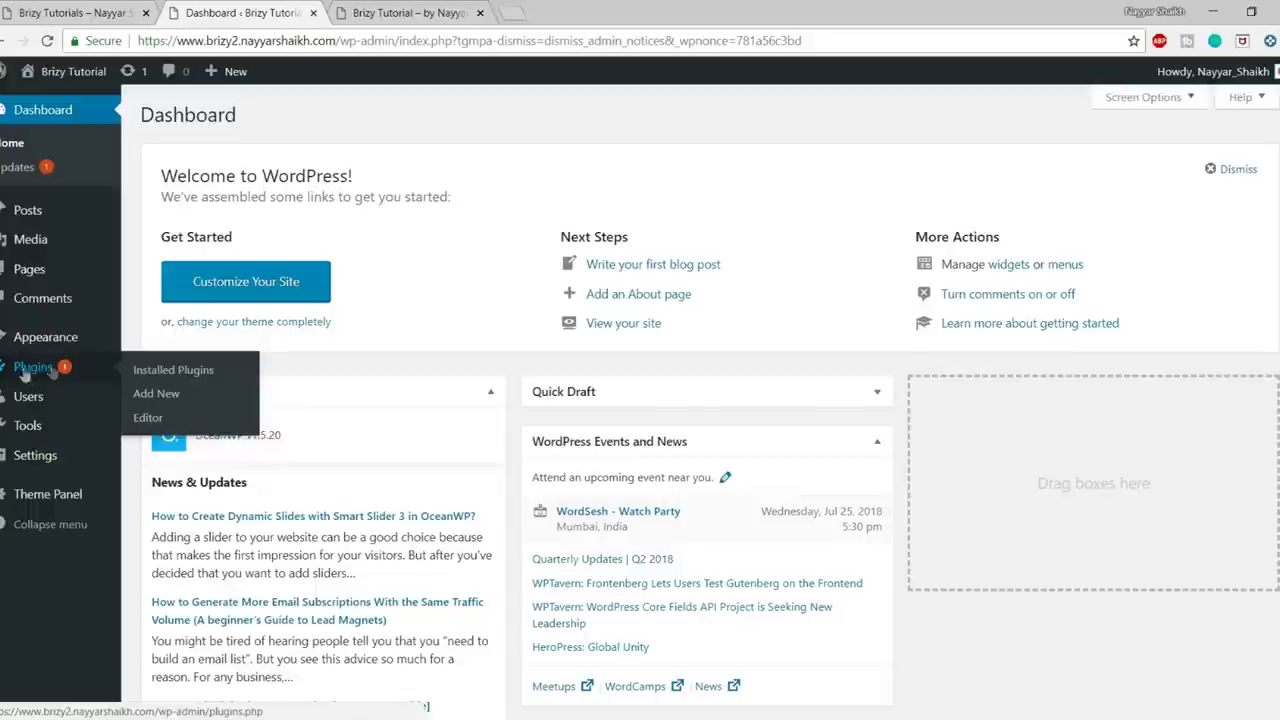
pyautogui.click(35, 369)
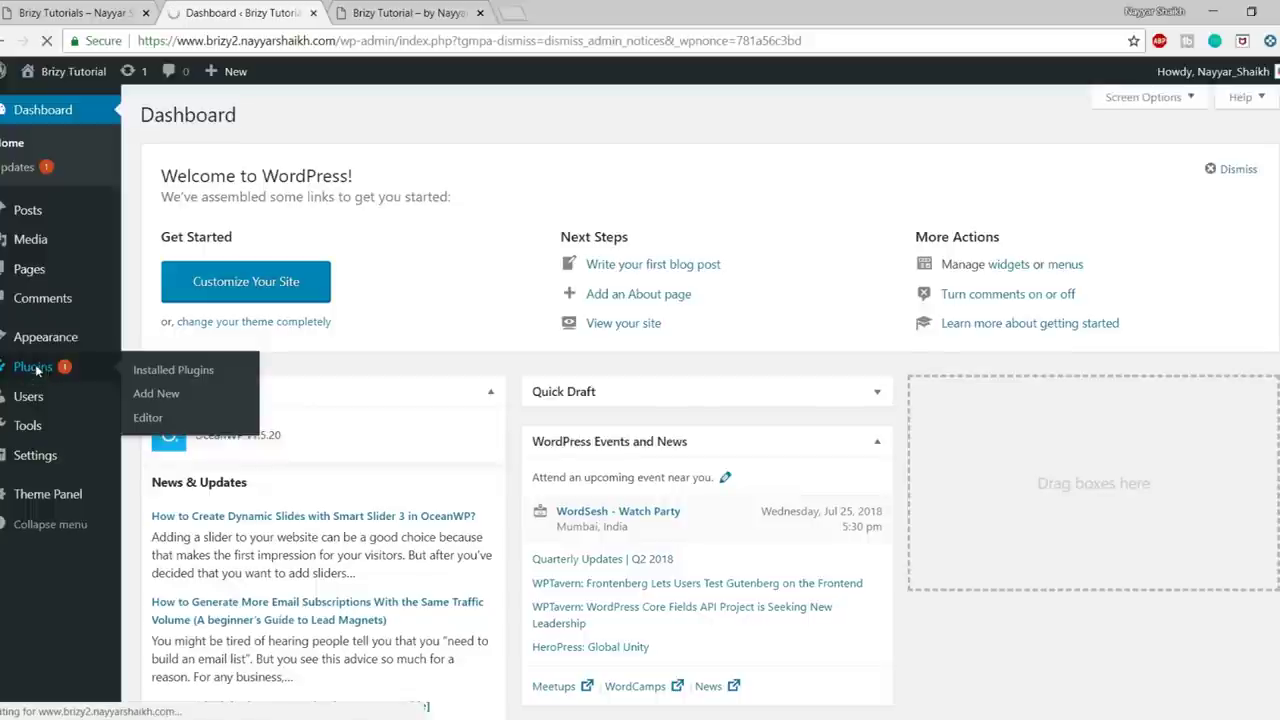
pyautogui.scroll(-1, 366, 366)
pyautogui.scroll(1, 366, 366)
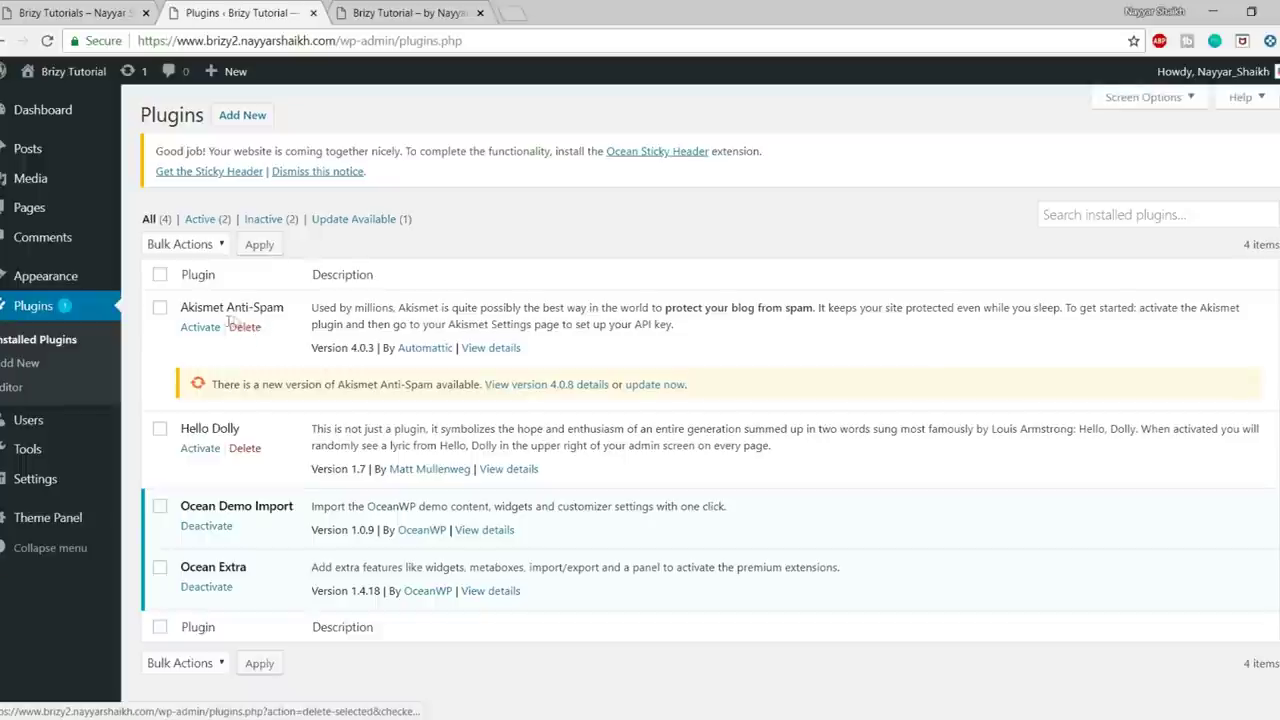
# - Bulk-delete Akismet Anti-Spam and Hello Dolly, then go to Add Plugins and its search box
pyautogui.moveTo(180, 313); pyautogui.dragTo(299, 311)
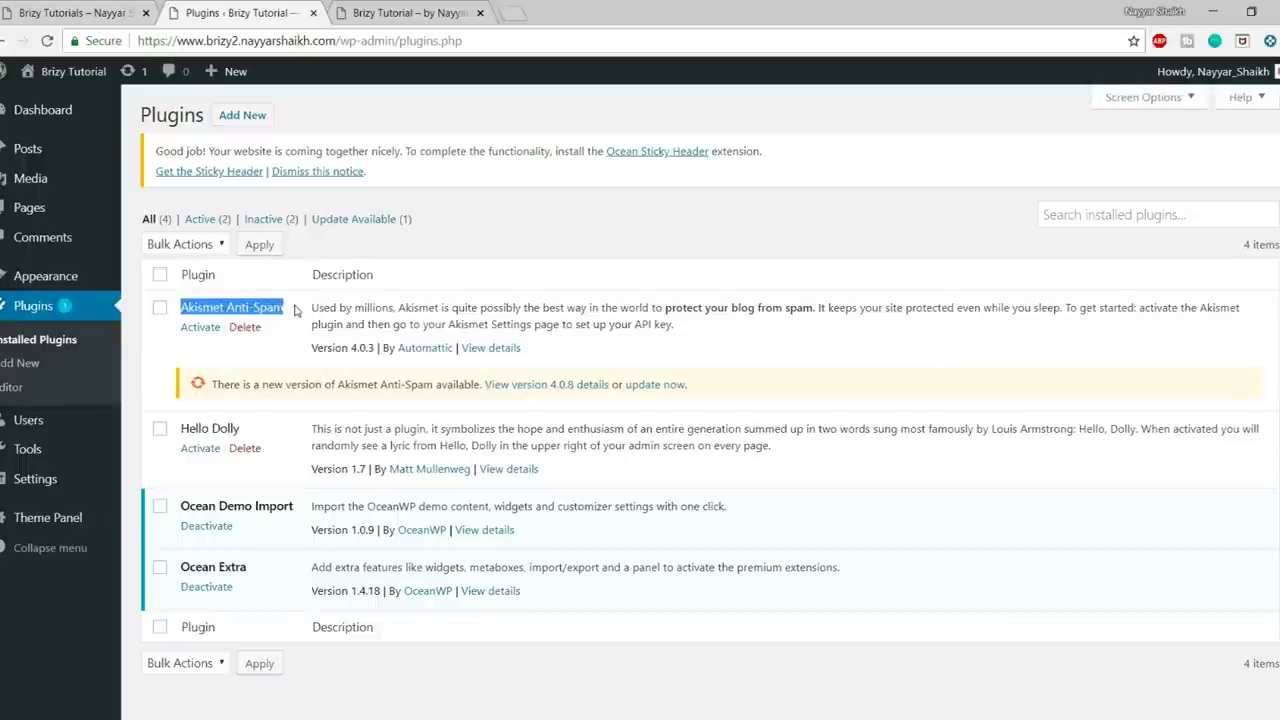
pyautogui.click(160, 309)
pyautogui.click(160, 428)
pyautogui.click(265, 302)
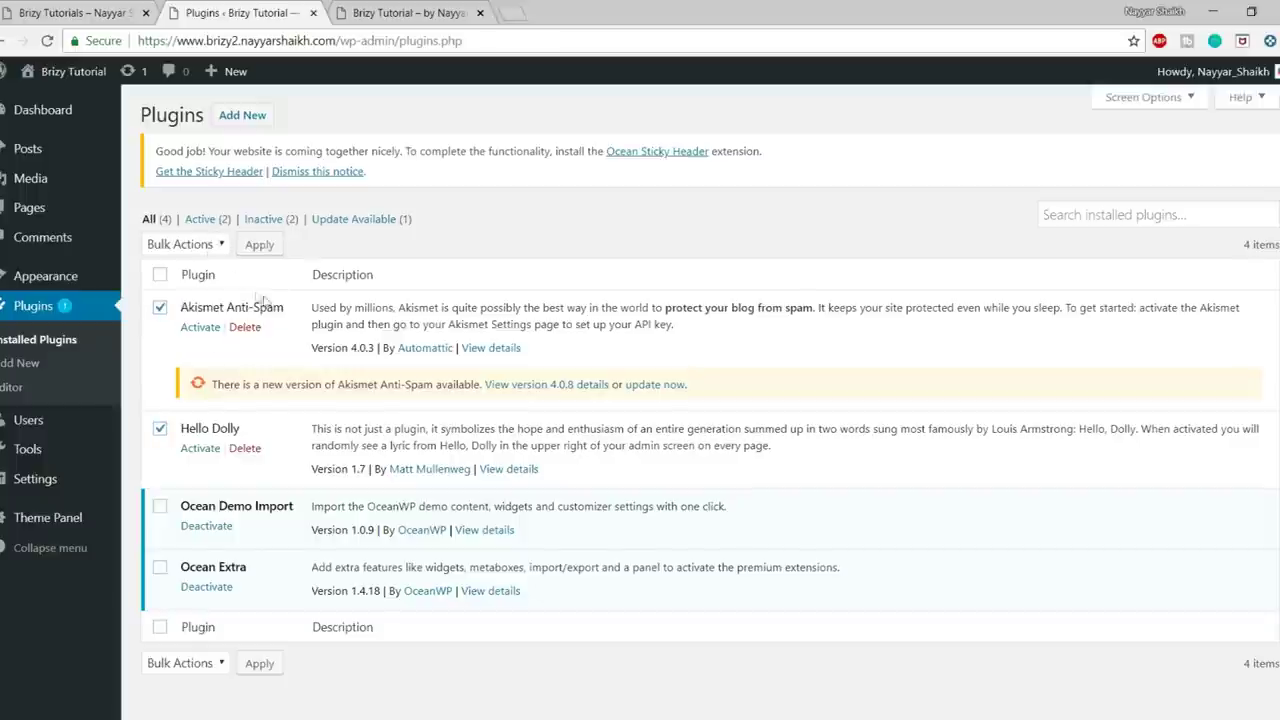
pyautogui.click(185, 244)
pyautogui.click(200, 335)
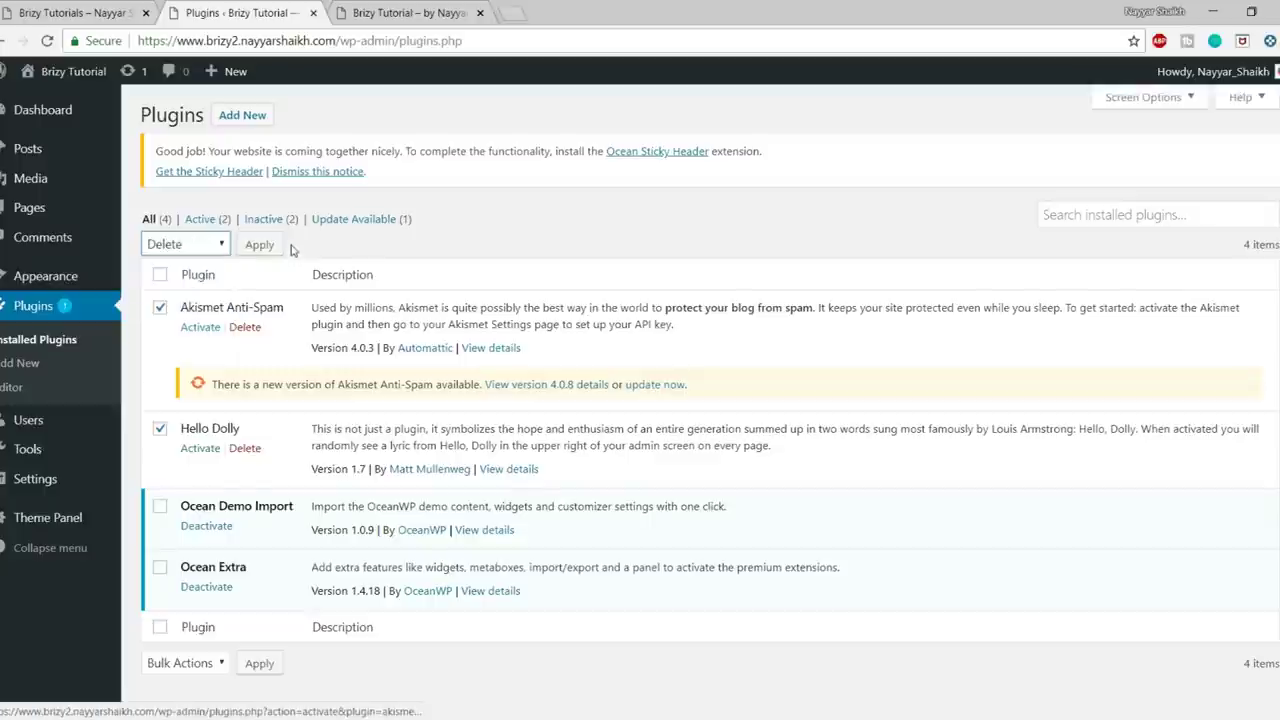
pyautogui.click(259, 245)
pyautogui.click(729, 156)
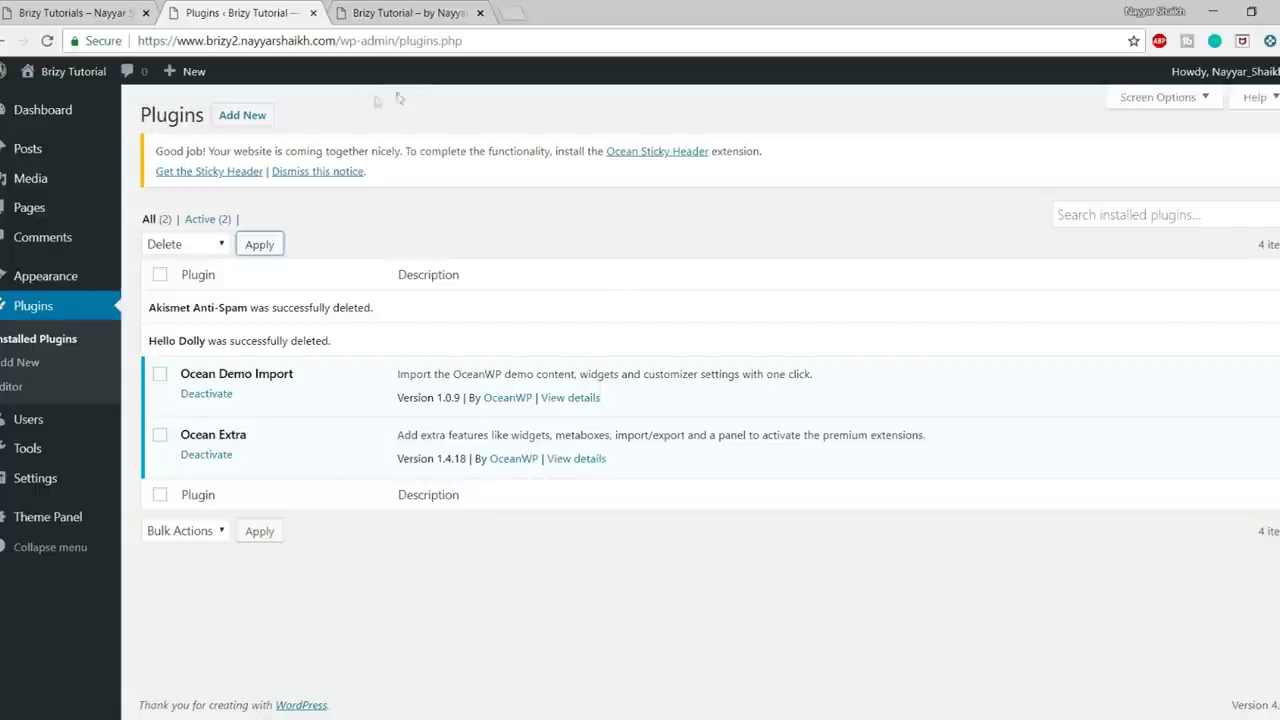
pyautogui.click(242, 117)
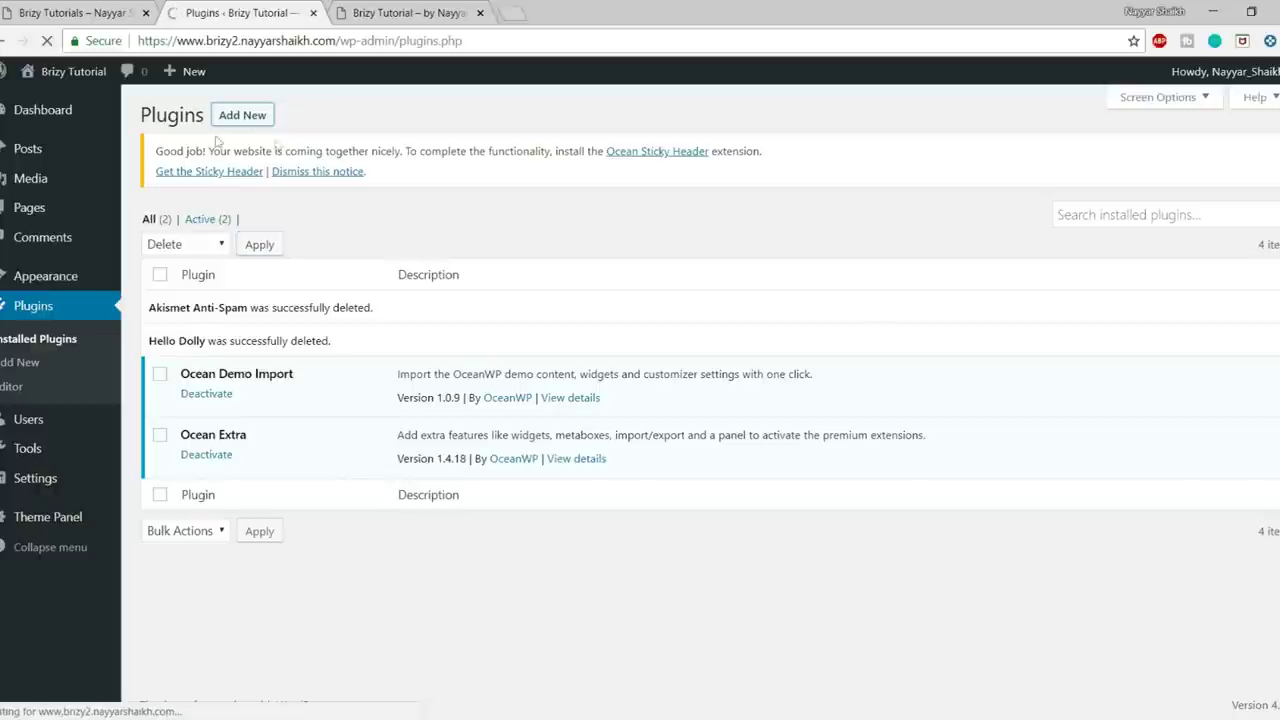
pyautogui.click(1075, 163)
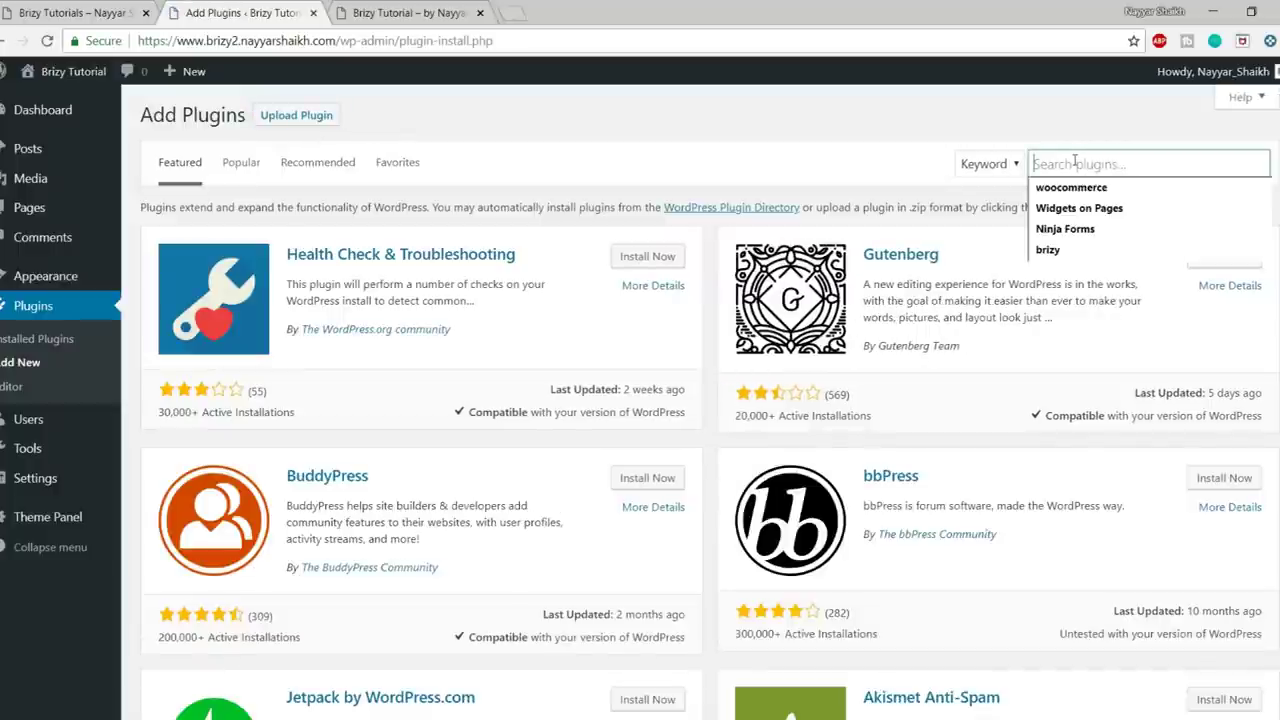
# - Install Brizy via a 'brizy' search, dismiss the Ocean Sticky Header notice, and view the front page
pyautogui.write('brizy')
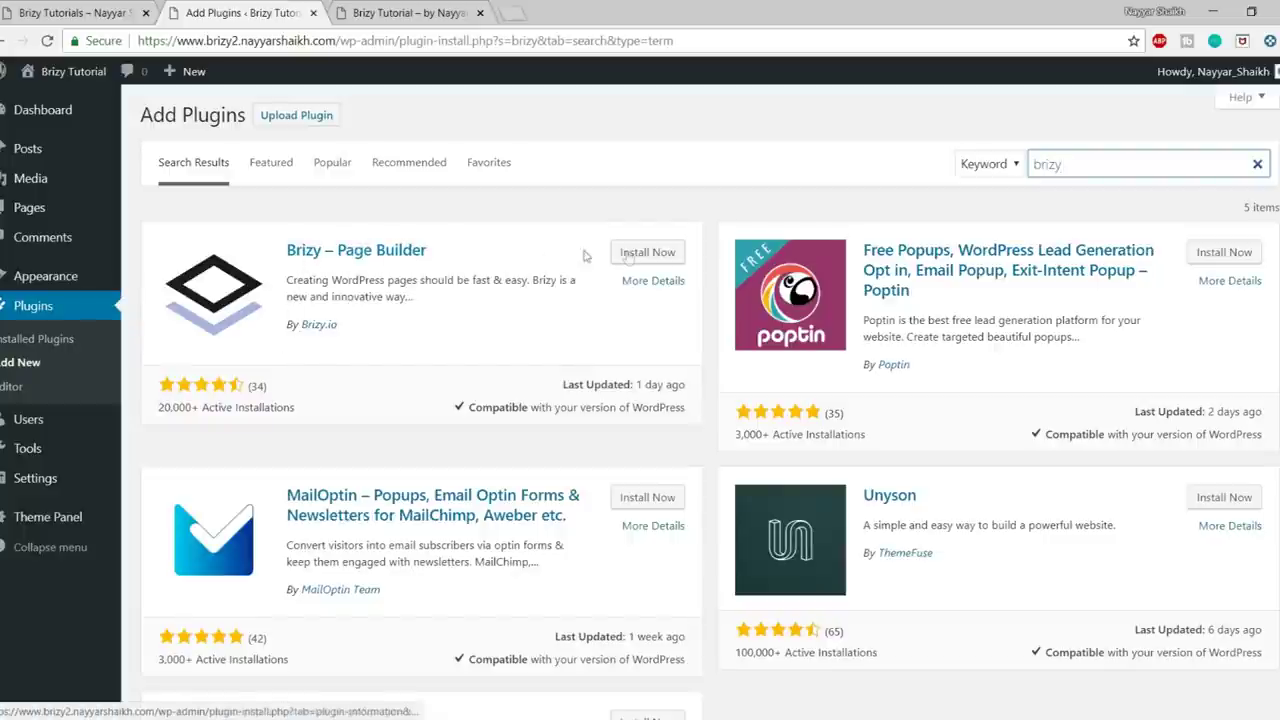
pyautogui.click(661, 257)
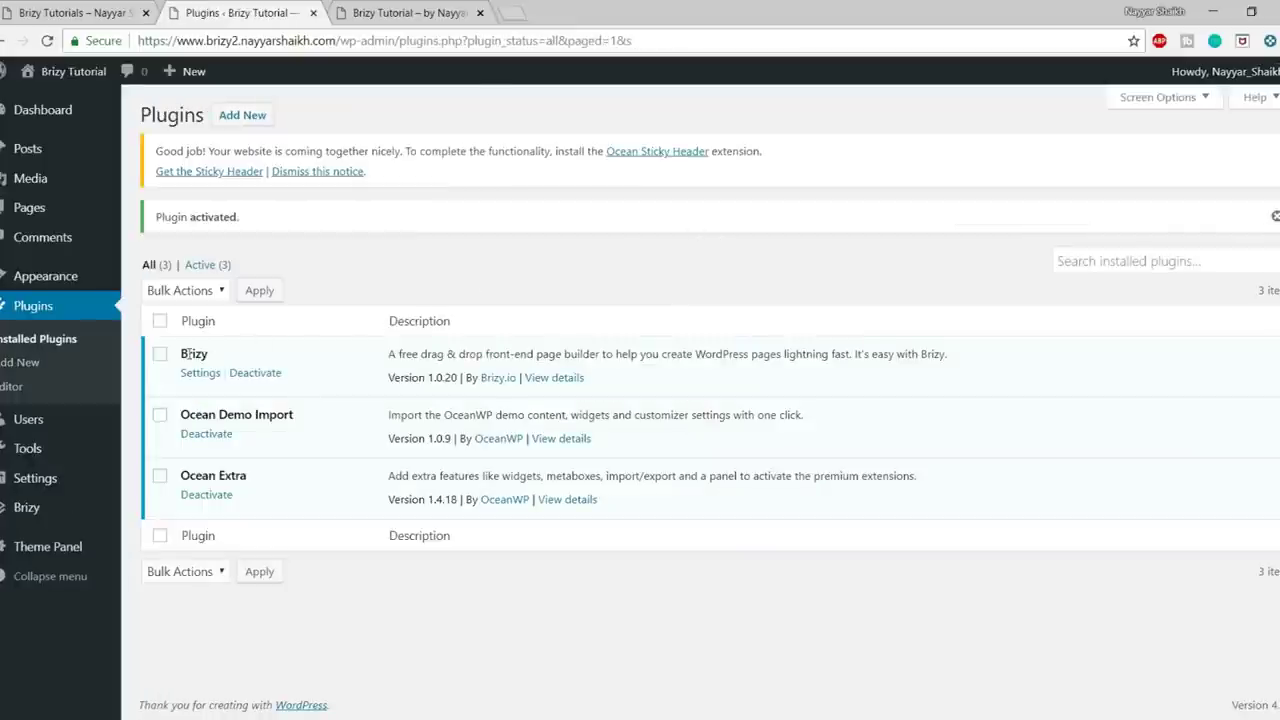
pyautogui.click(343, 172)
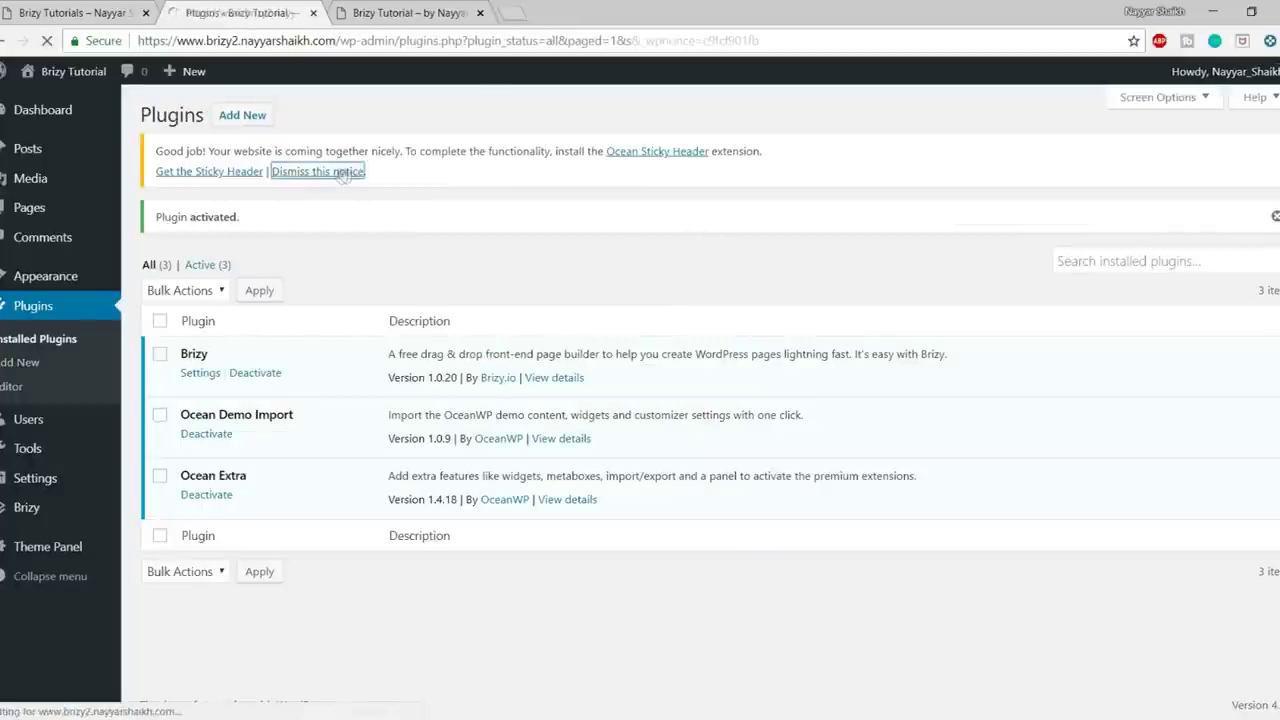
pyautogui.click(391, 8)
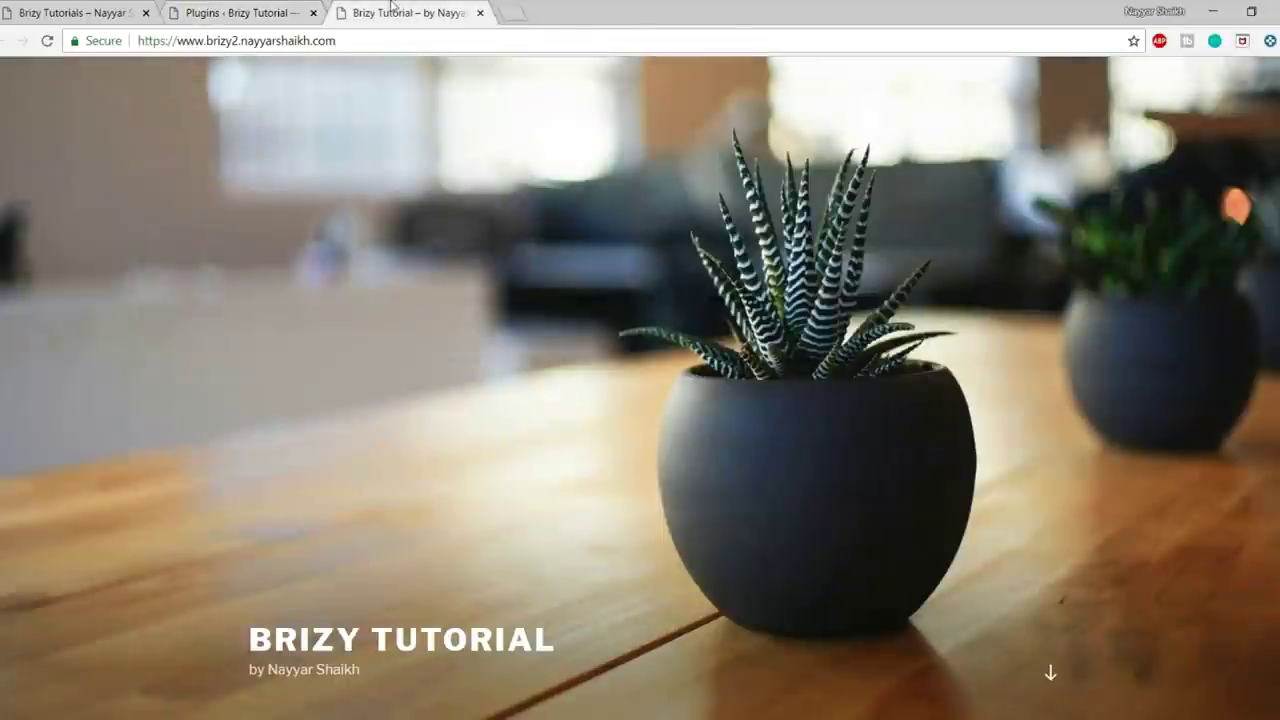
# - Reload the site's front page and scroll through it
pyautogui.click(47, 40)
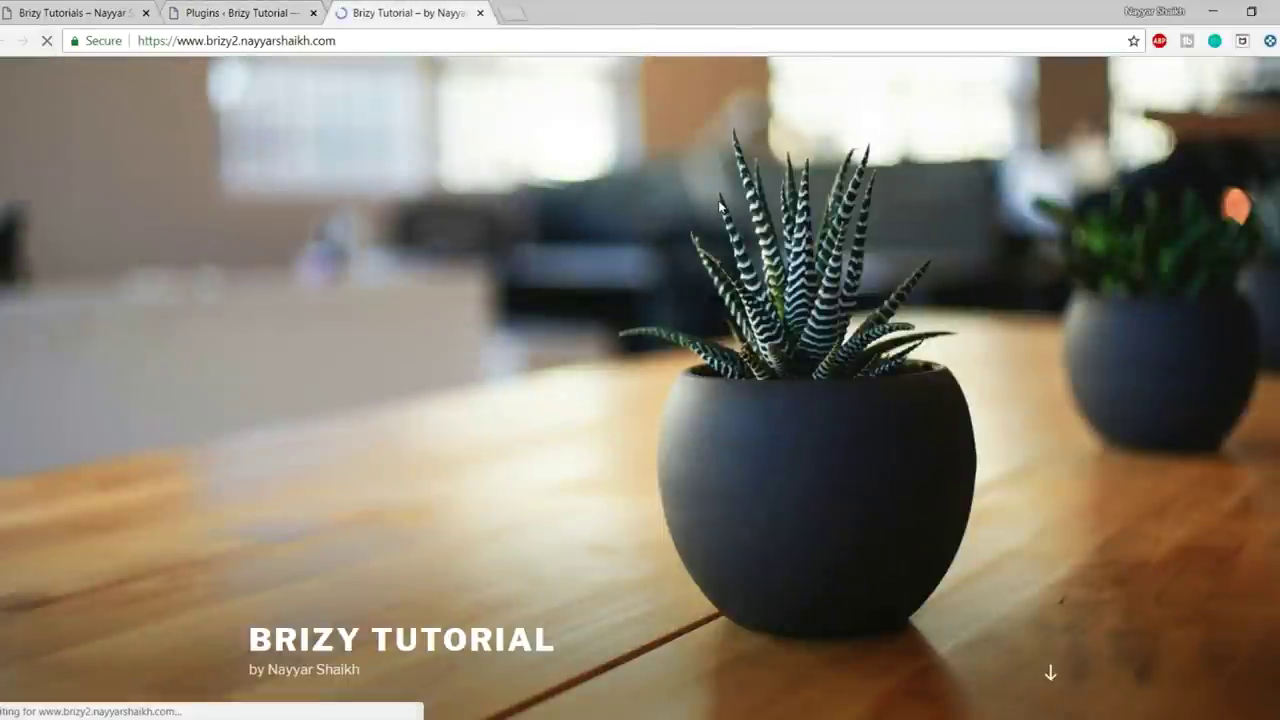
pyautogui.scroll(-5, 580, 482)
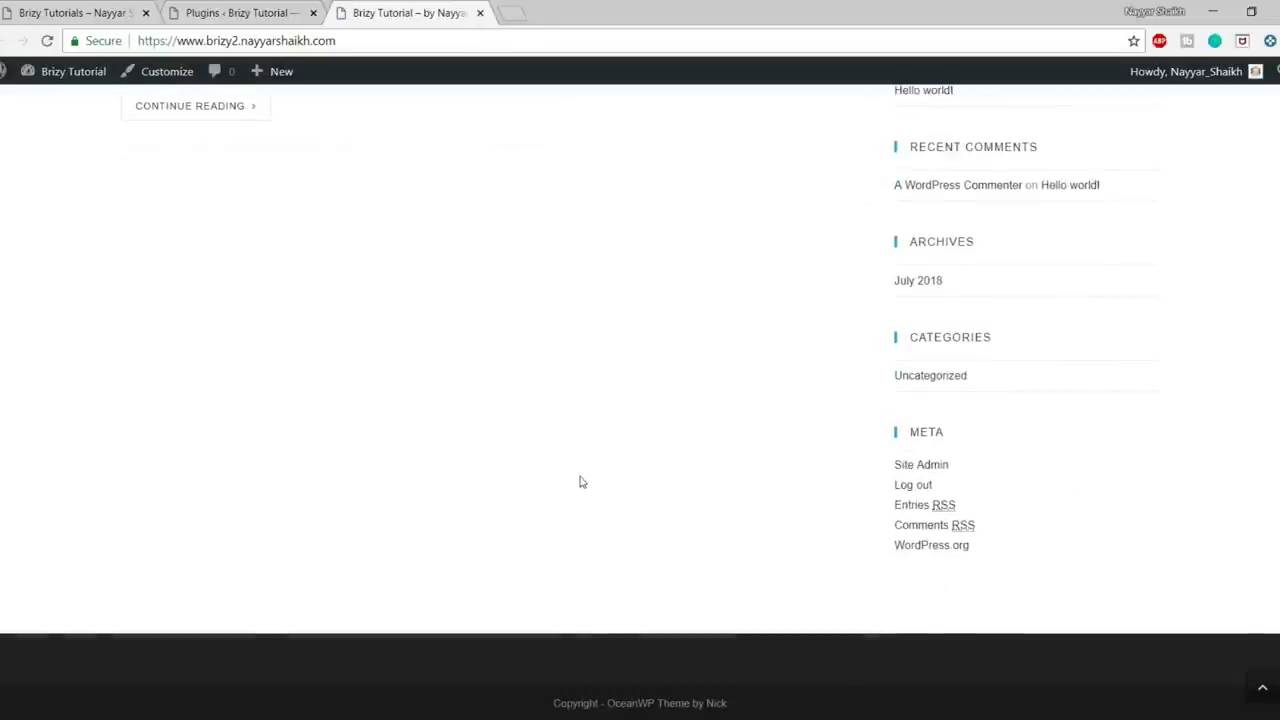
pyautogui.scroll(3, 611, 541)
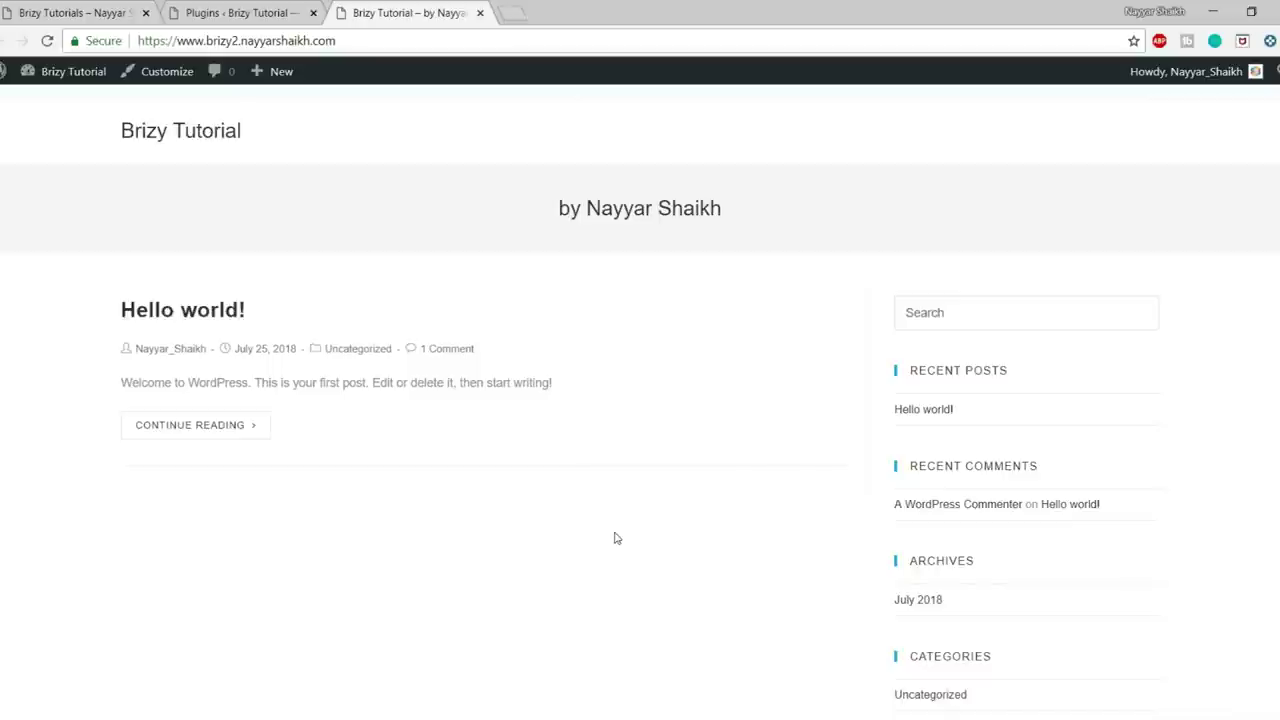
# - Scroll through the Circle demo homepage, then return to the Plugins admin tab
pyautogui.click(120, 10)
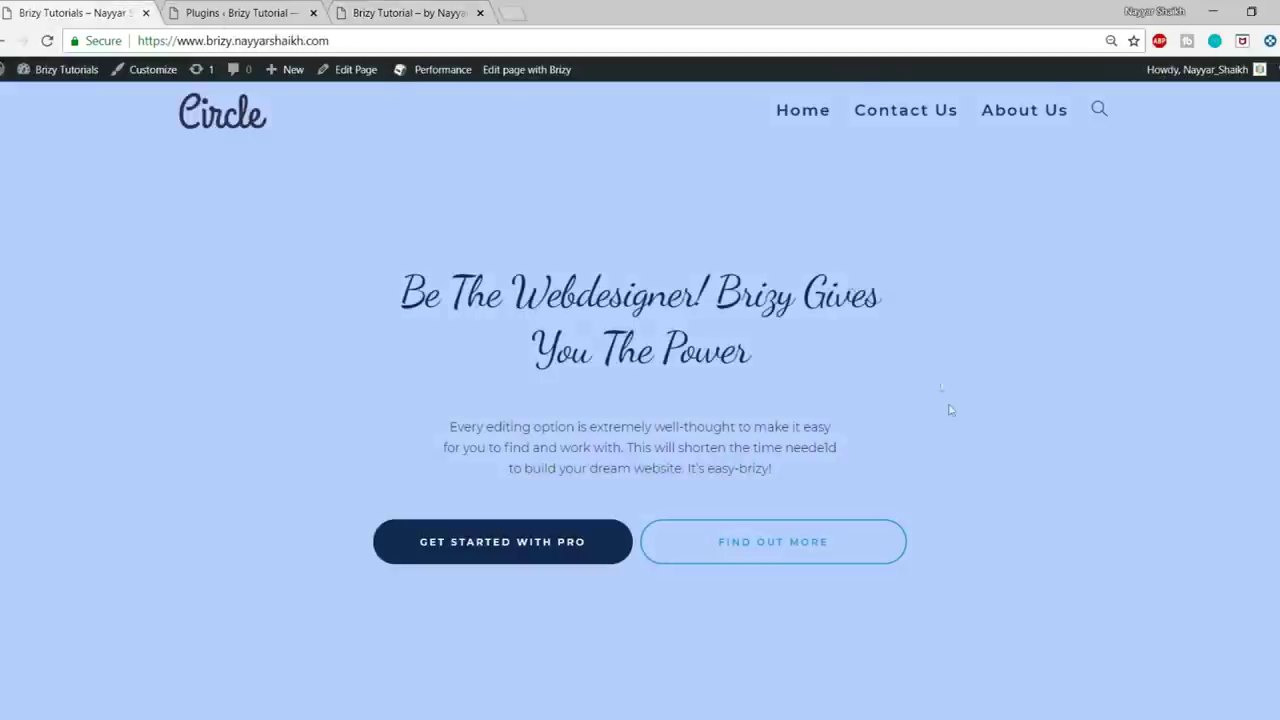
pyautogui.scroll(-15, 941, 386)
pyautogui.scroll(-5, 988, 535)
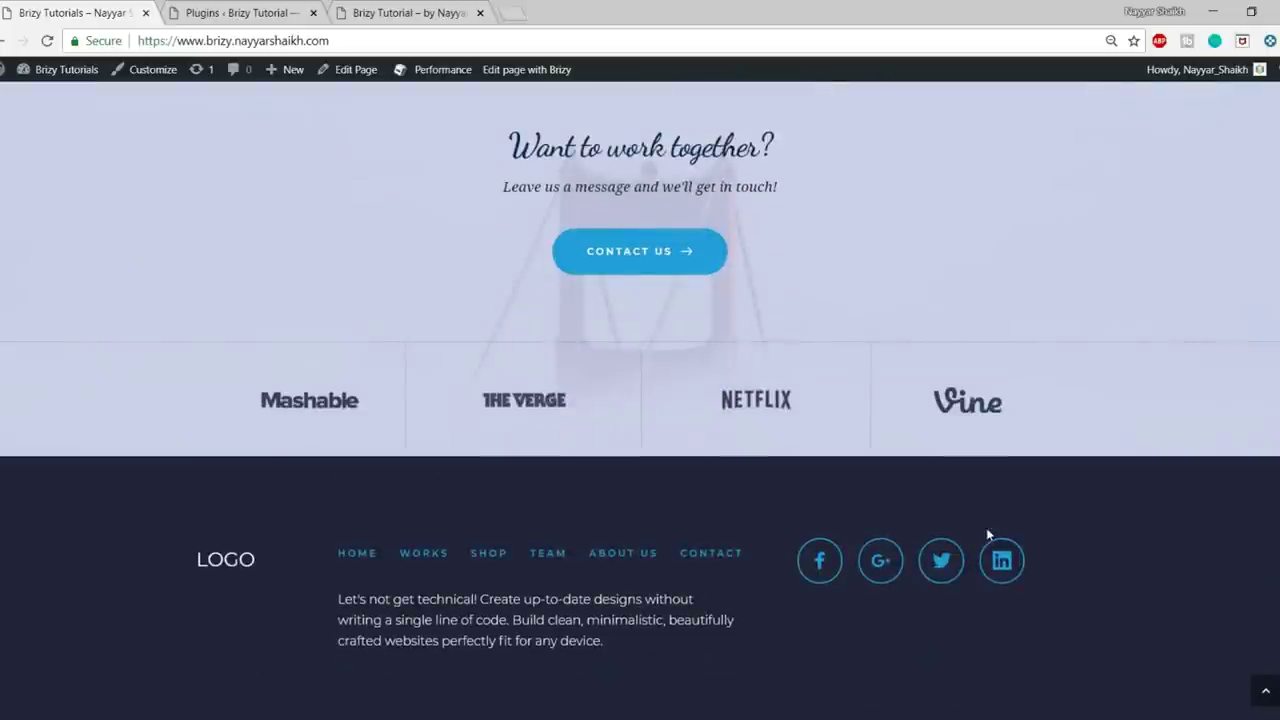
pyautogui.click(1265, 692)
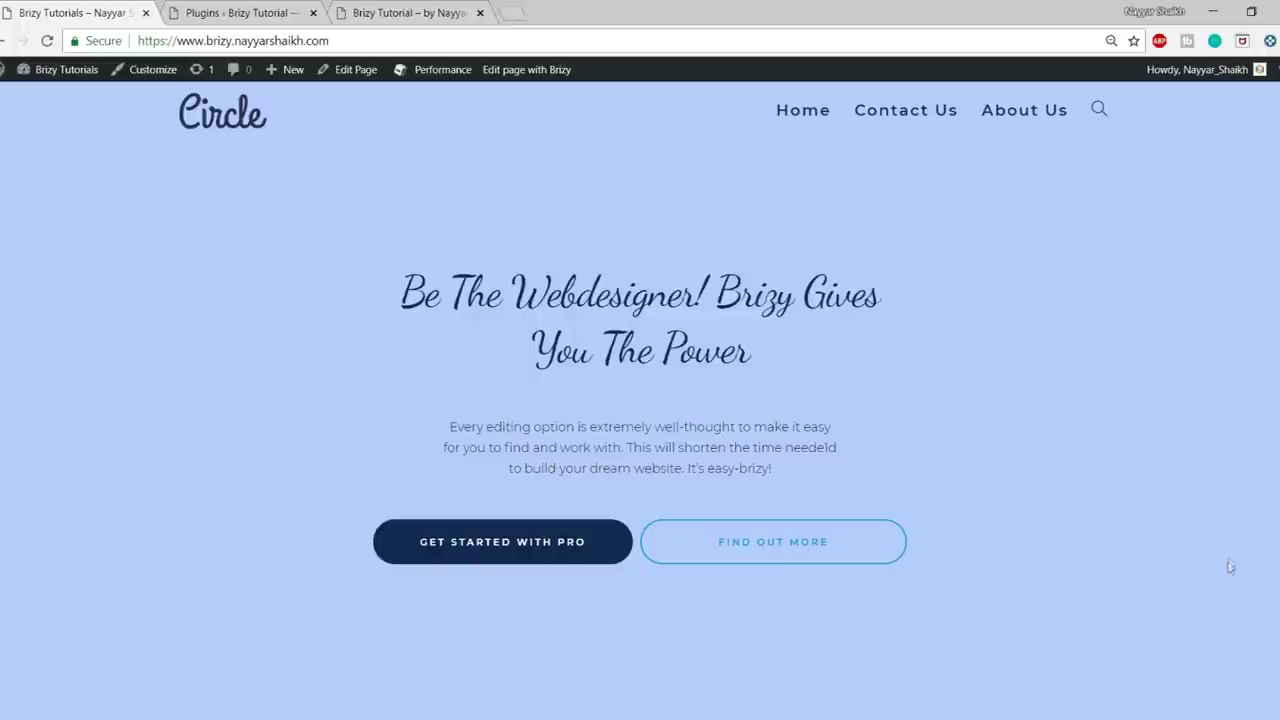
pyautogui.scroll(-3, 1230, 563)
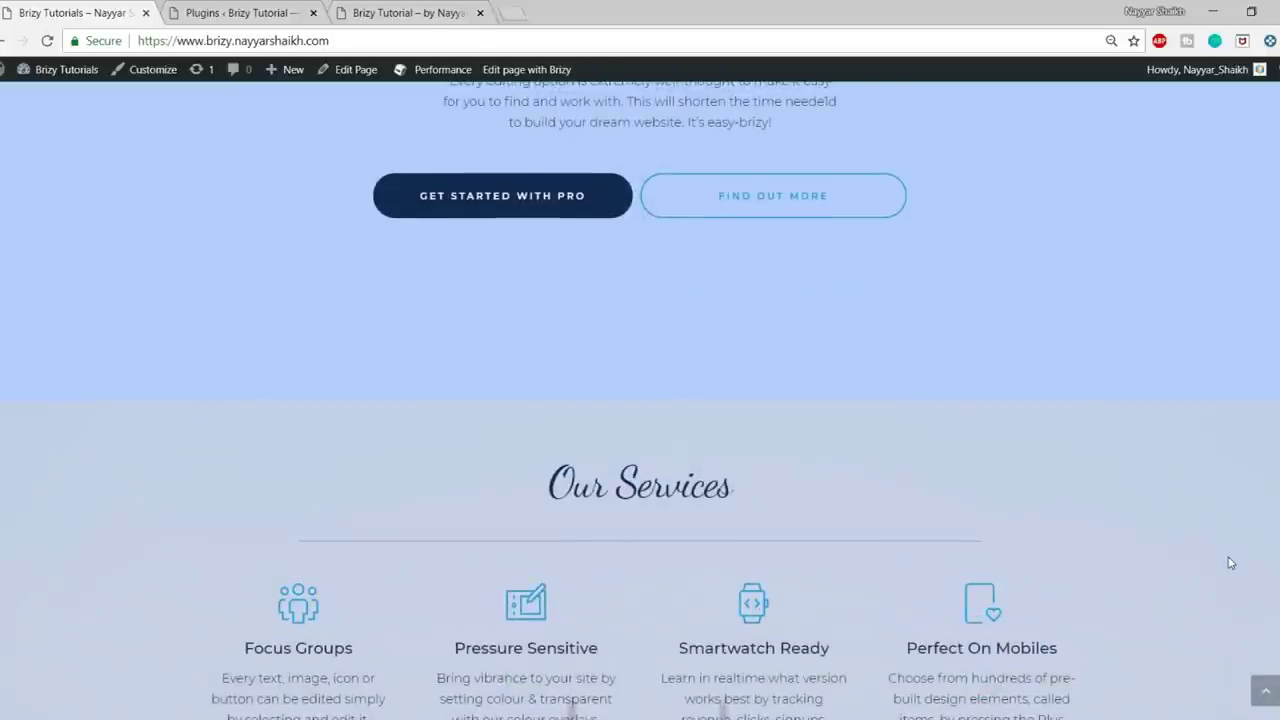
pyautogui.scroll(3, 1230, 563)
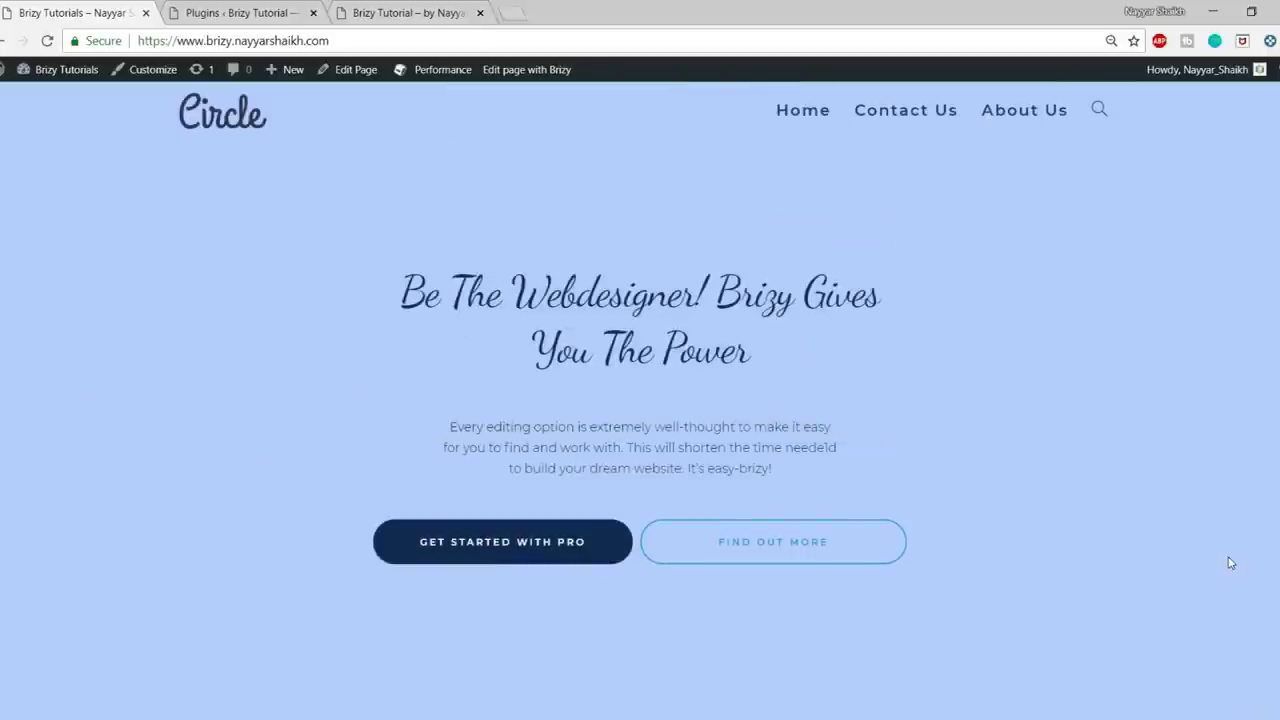
pyautogui.click(257, 8)
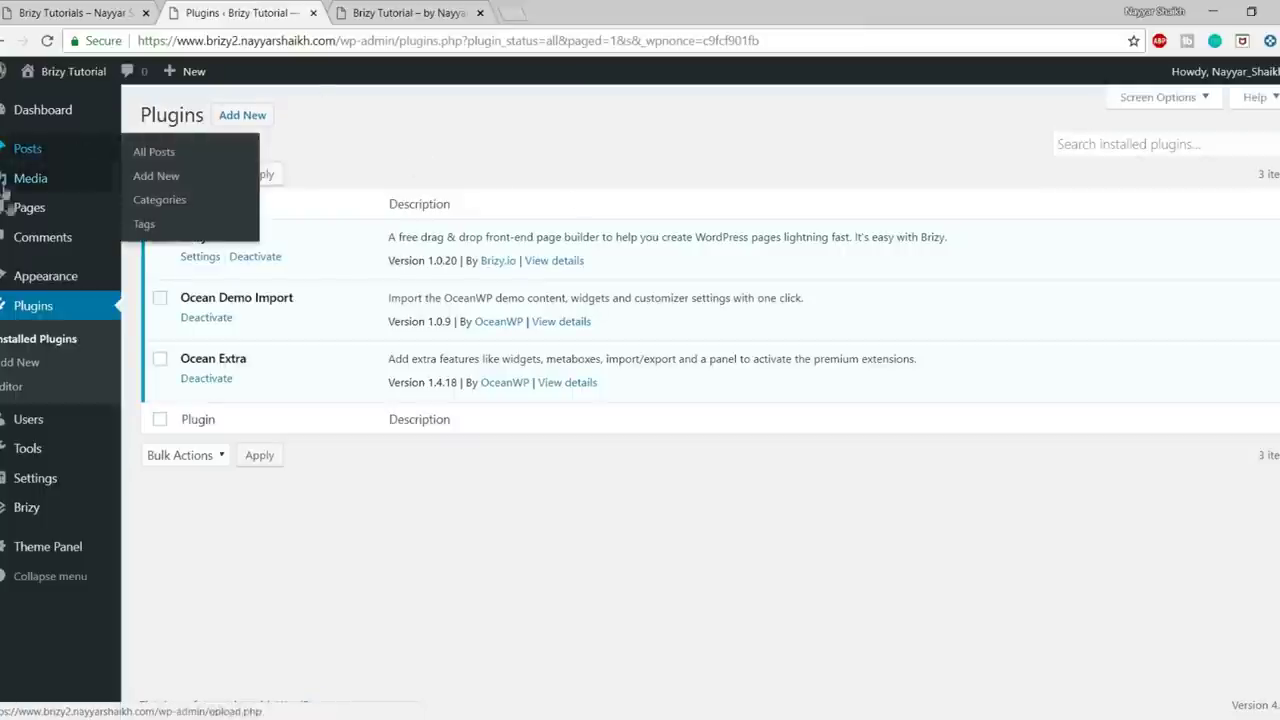
# - Create and publish a page titled 'Home', then open the published page in a new tab
pyautogui.moveTo(10, 208)
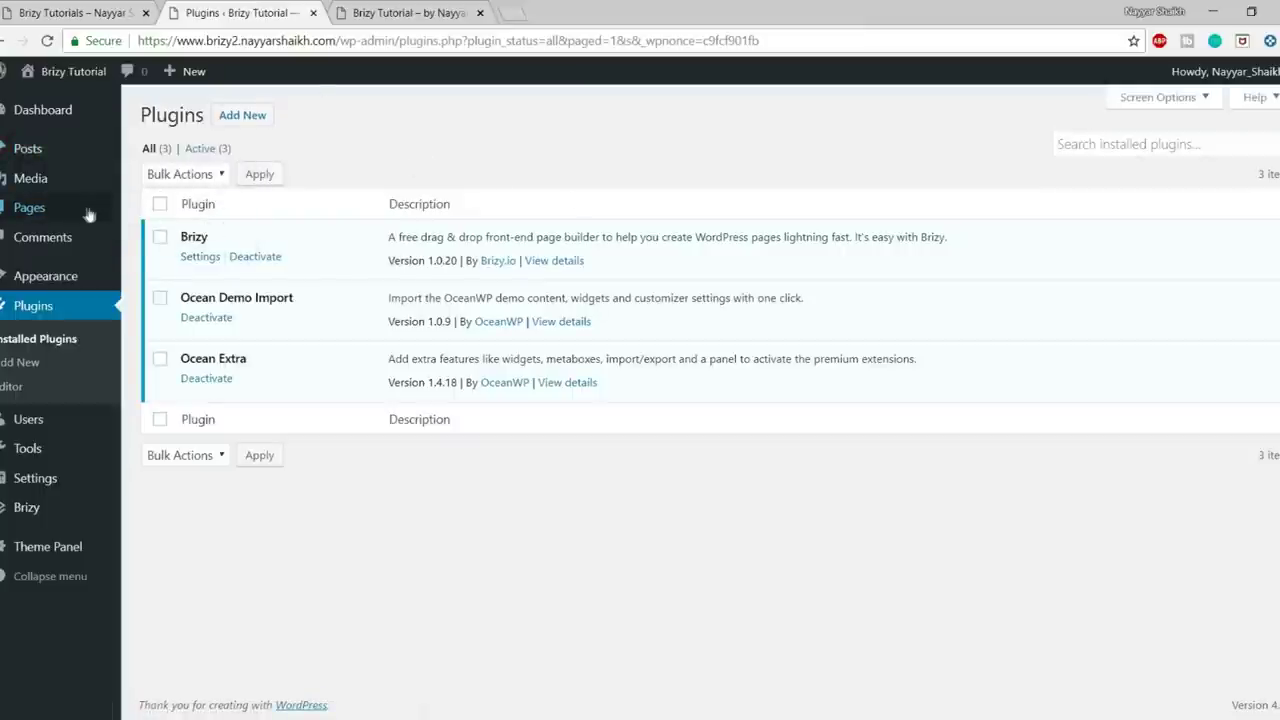
pyautogui.click(156, 235)
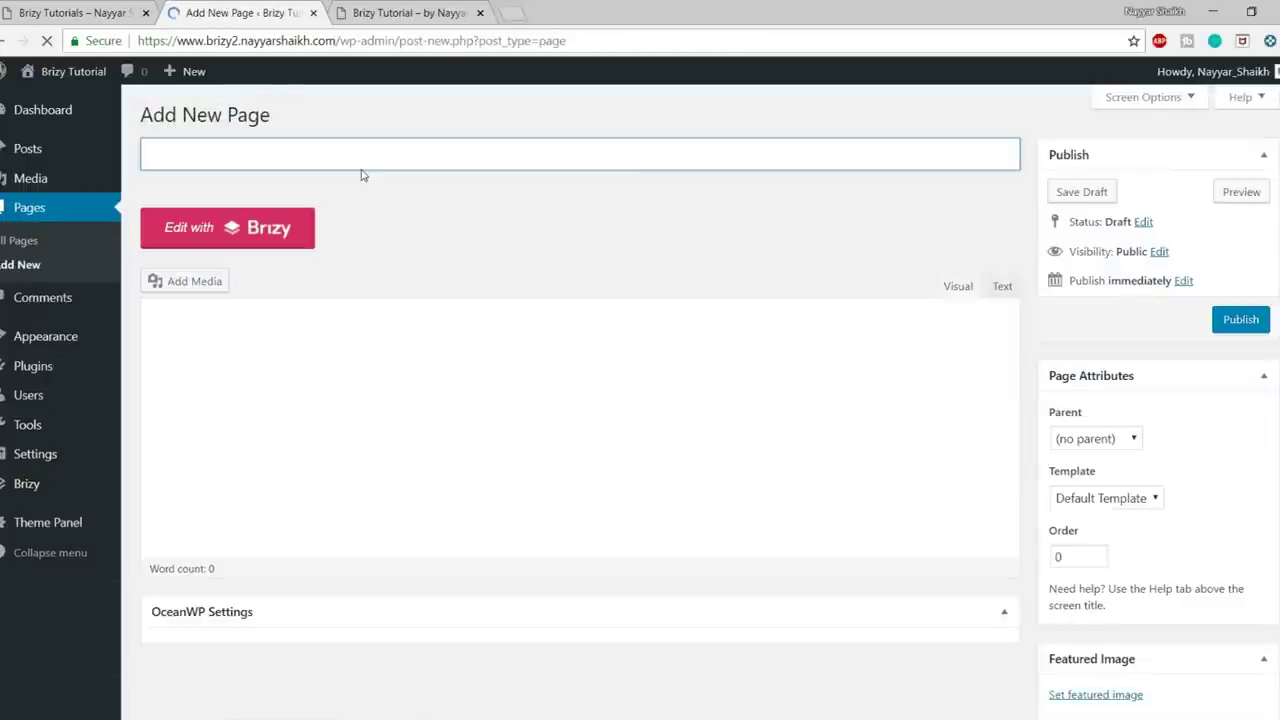
pyautogui.click(306, 168)
pyautogui.write('H')
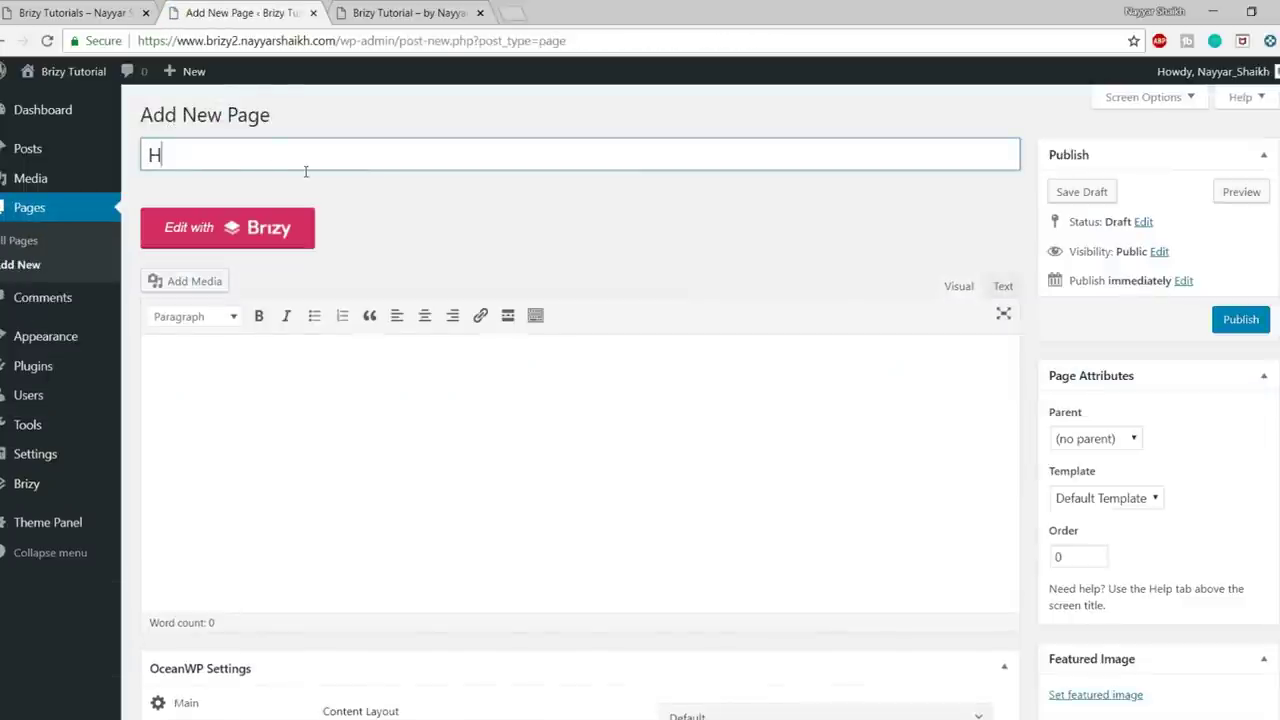
pyautogui.write('ome')
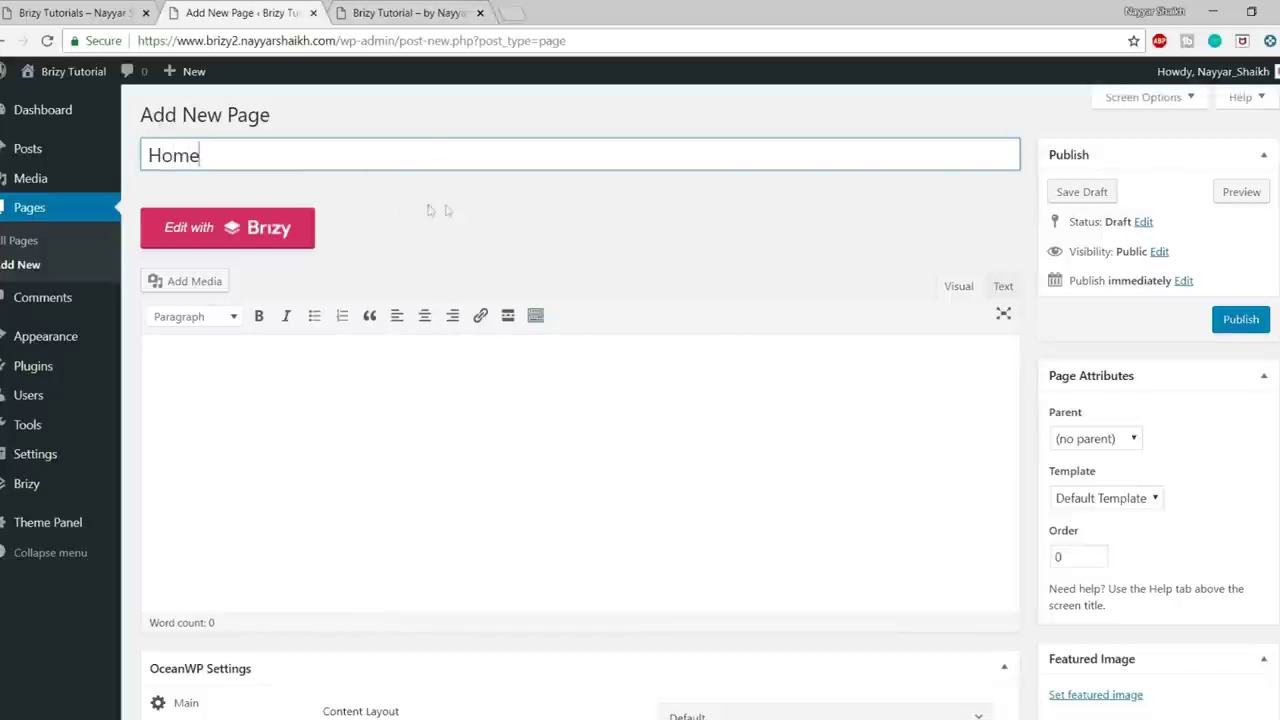
pyautogui.moveTo(254, 151); pyautogui.dragTo(127, 160)
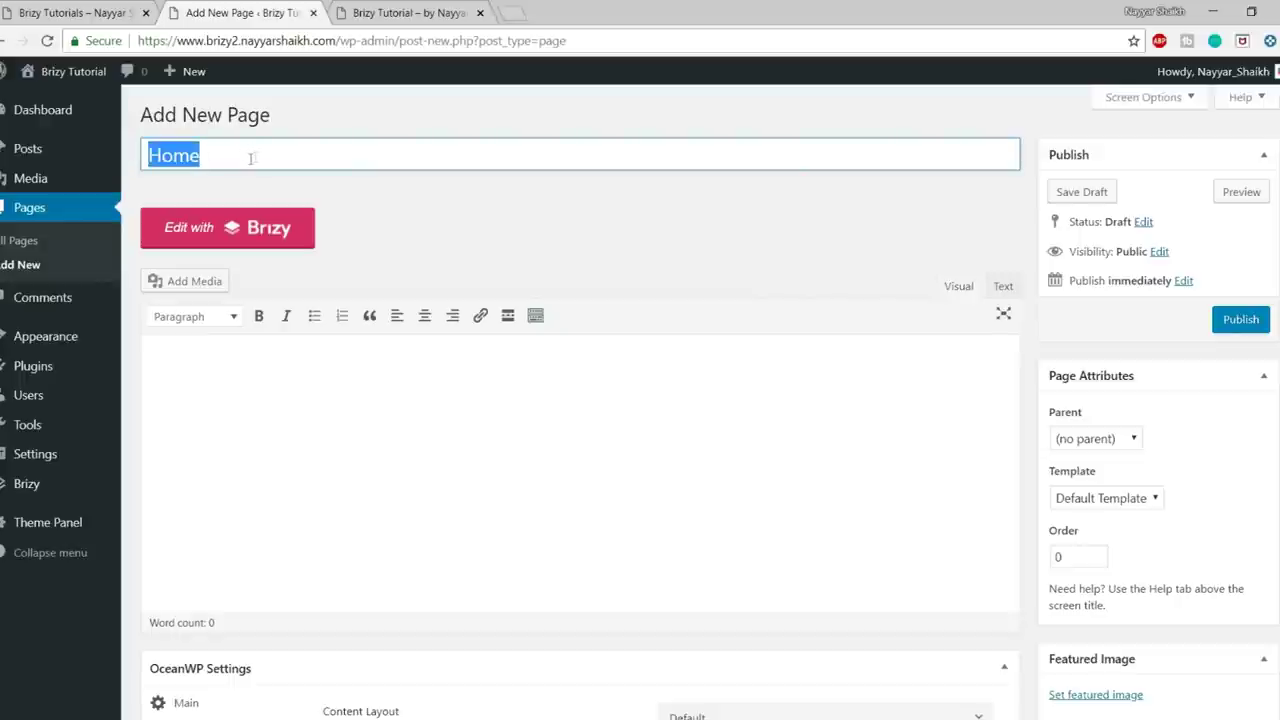
pyautogui.click(1242, 319)
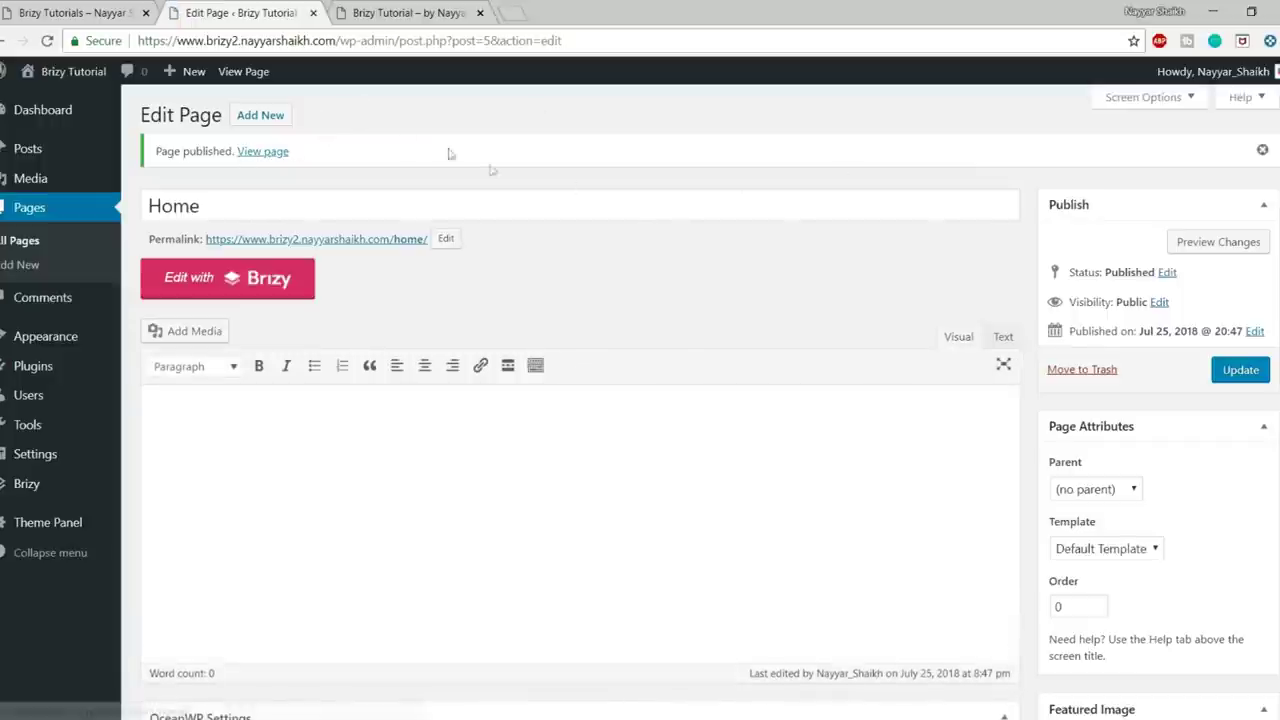
pyautogui.rightClick(262, 158)
pyautogui.click(290, 164)
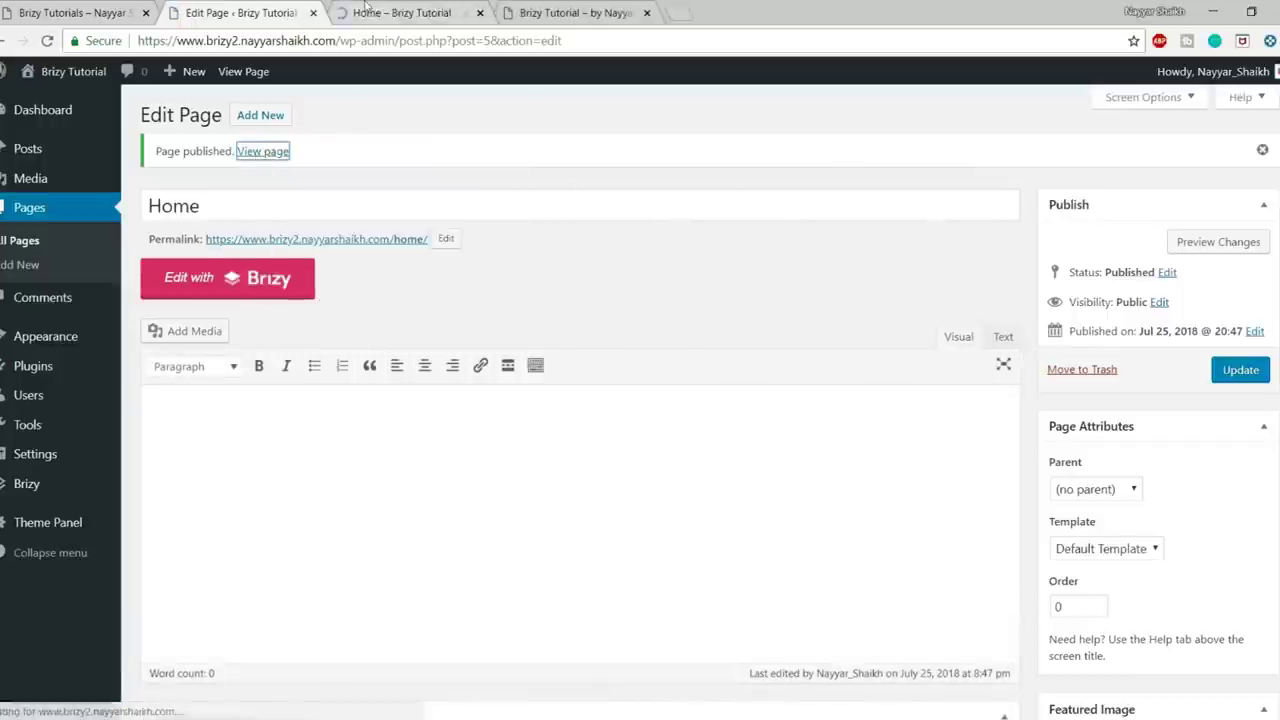
# - View the new Home page and close the extra Brizy Tutorial tab
pyautogui.click(366, 7)
pyautogui.scroll(-5, 483, 377)
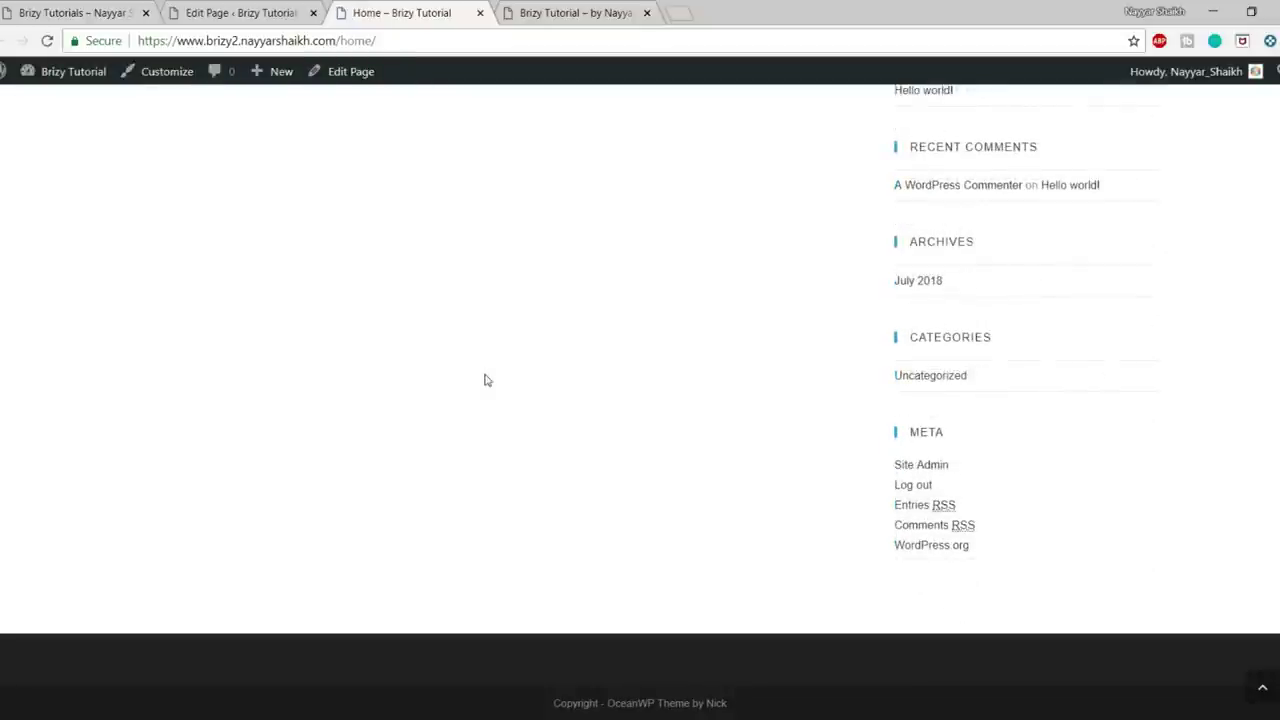
pyautogui.scroll(5, 505, 462)
pyautogui.click(646, 13)
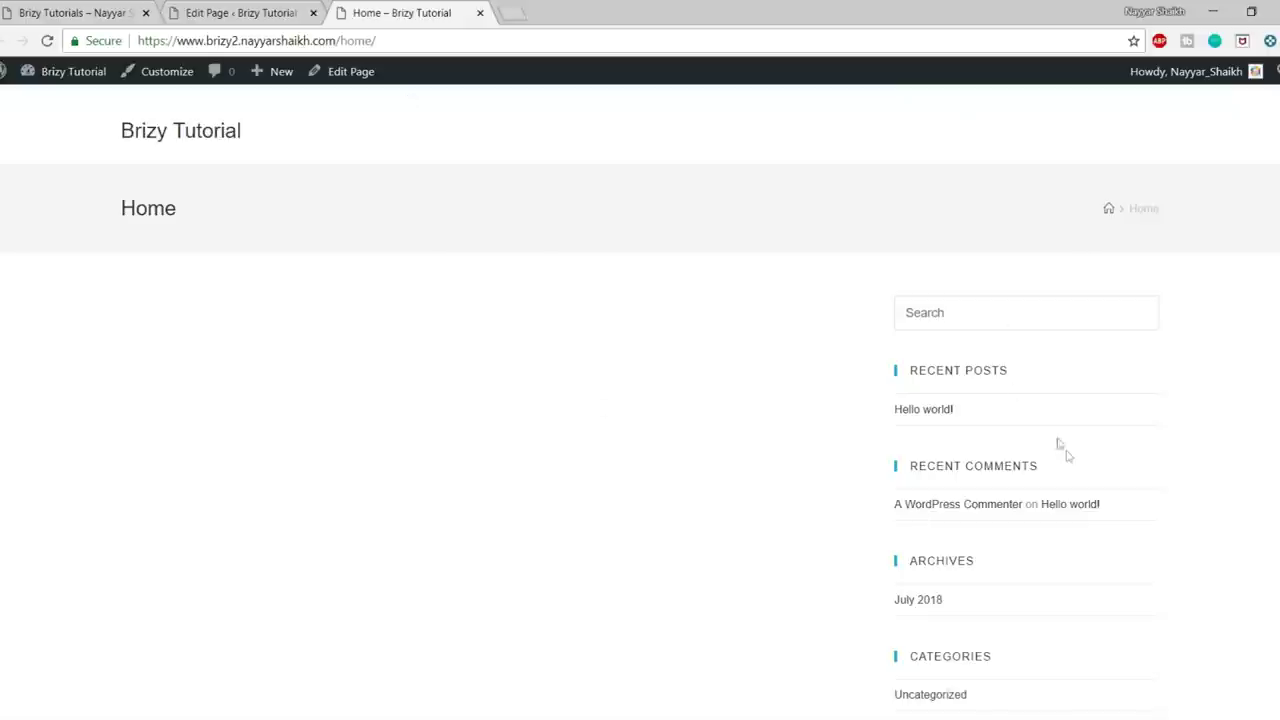
pyautogui.scroll(-3, 1068, 465)
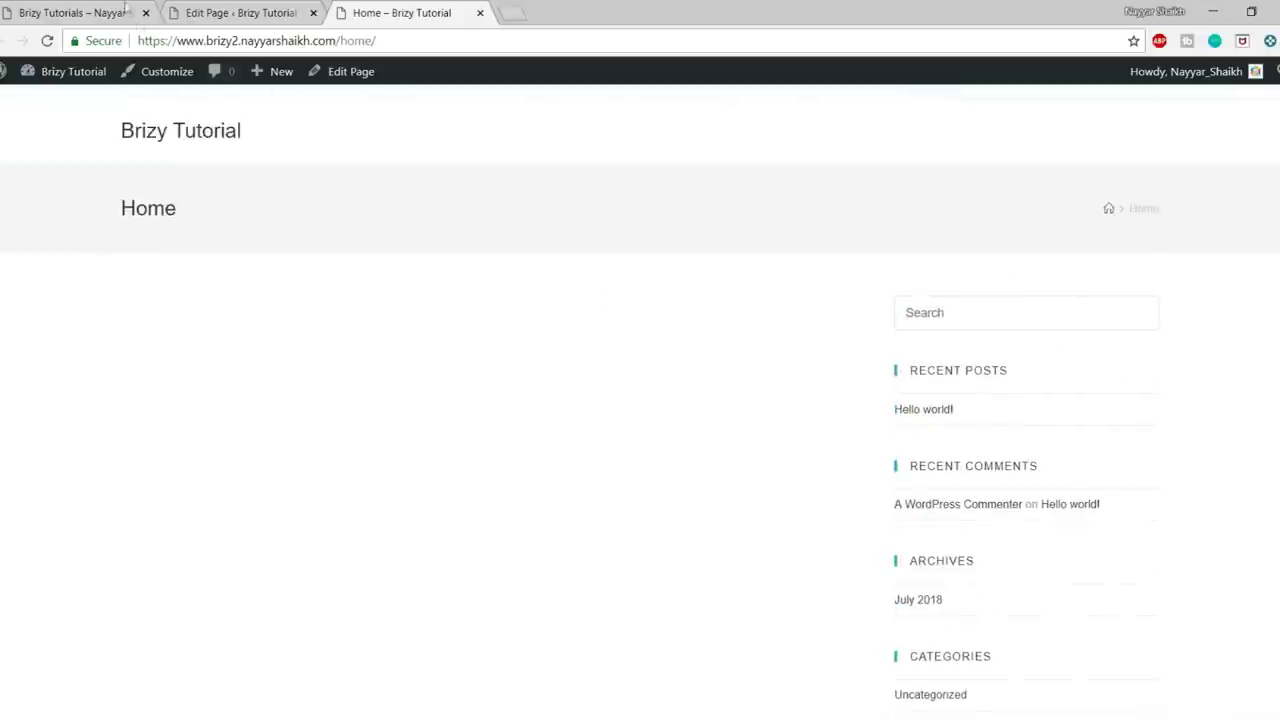
# - Compare the Circle demo with the blank Home page, inspecting its page and site titles
pyautogui.hotkey('ctrl', '1')
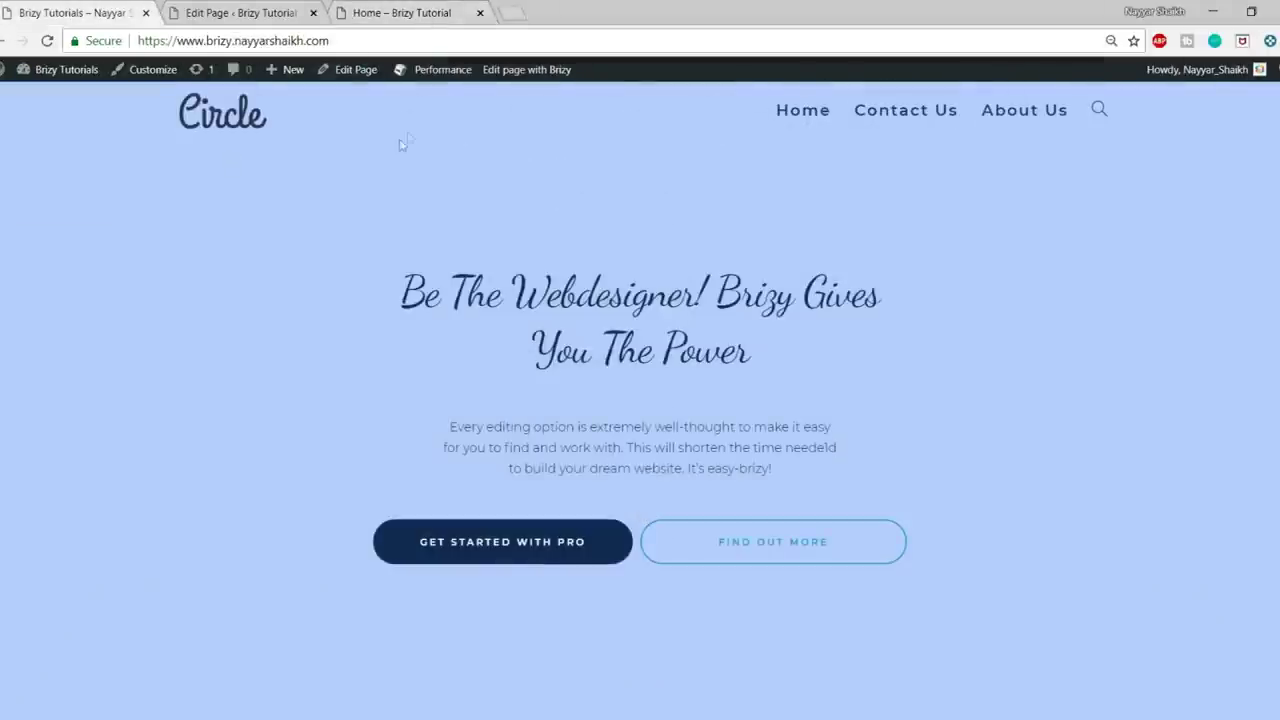
pyautogui.click(397, 12)
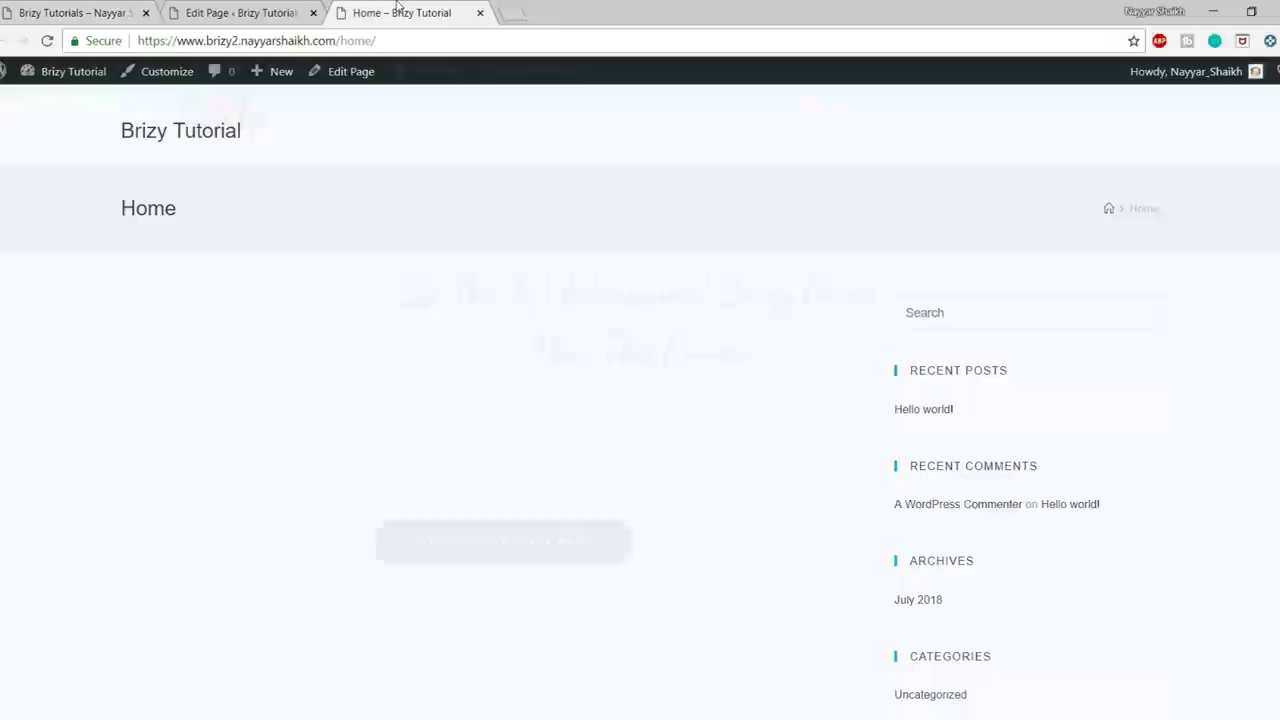
pyautogui.scroll(-3, 1008, 429)
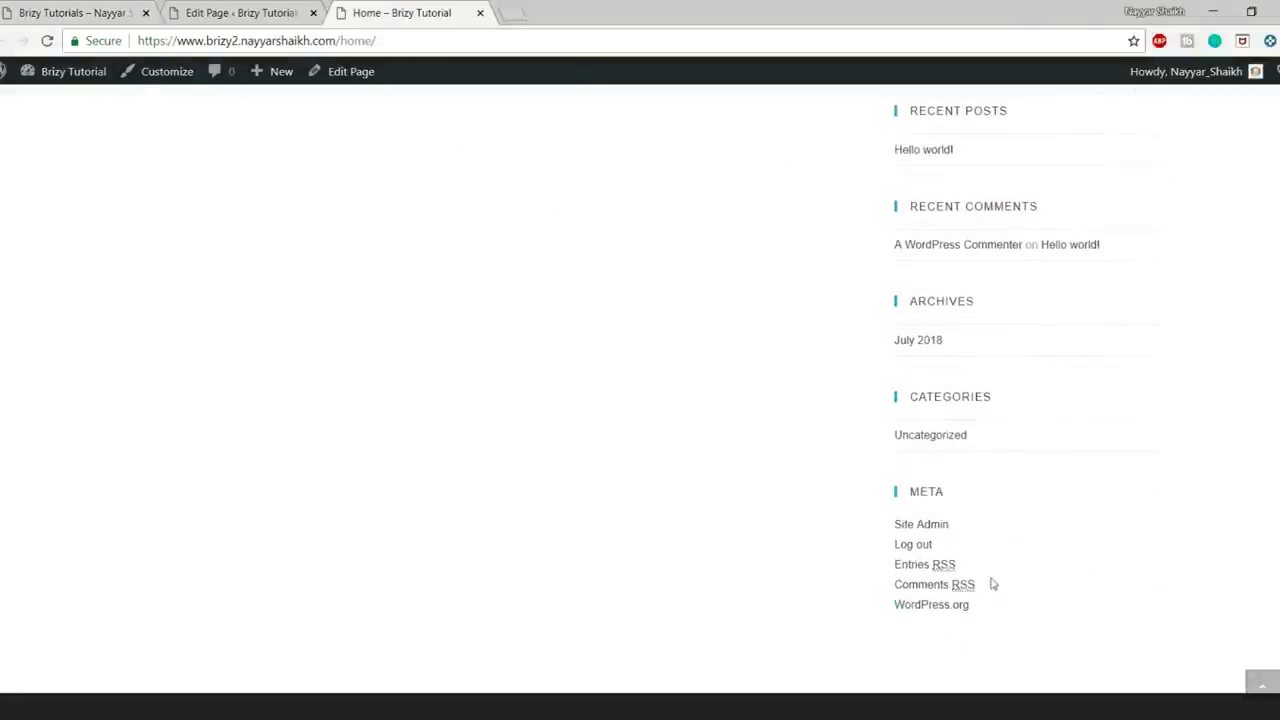
pyautogui.moveTo(980, 550); pyautogui.dragTo(894, 177)
pyautogui.scroll(3, 743, 314)
pyautogui.click(717, 317)
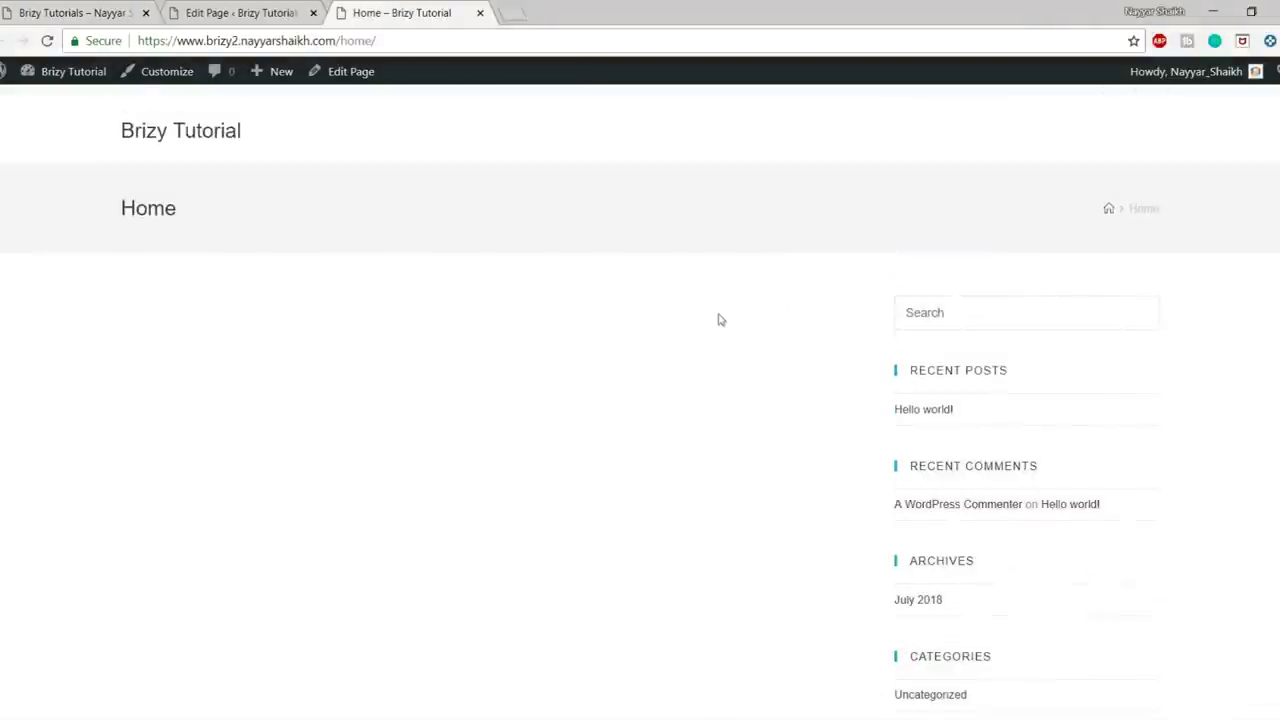
pyautogui.moveTo(70, 207); pyautogui.dragTo(266, 214)
pyautogui.click(320, 171)
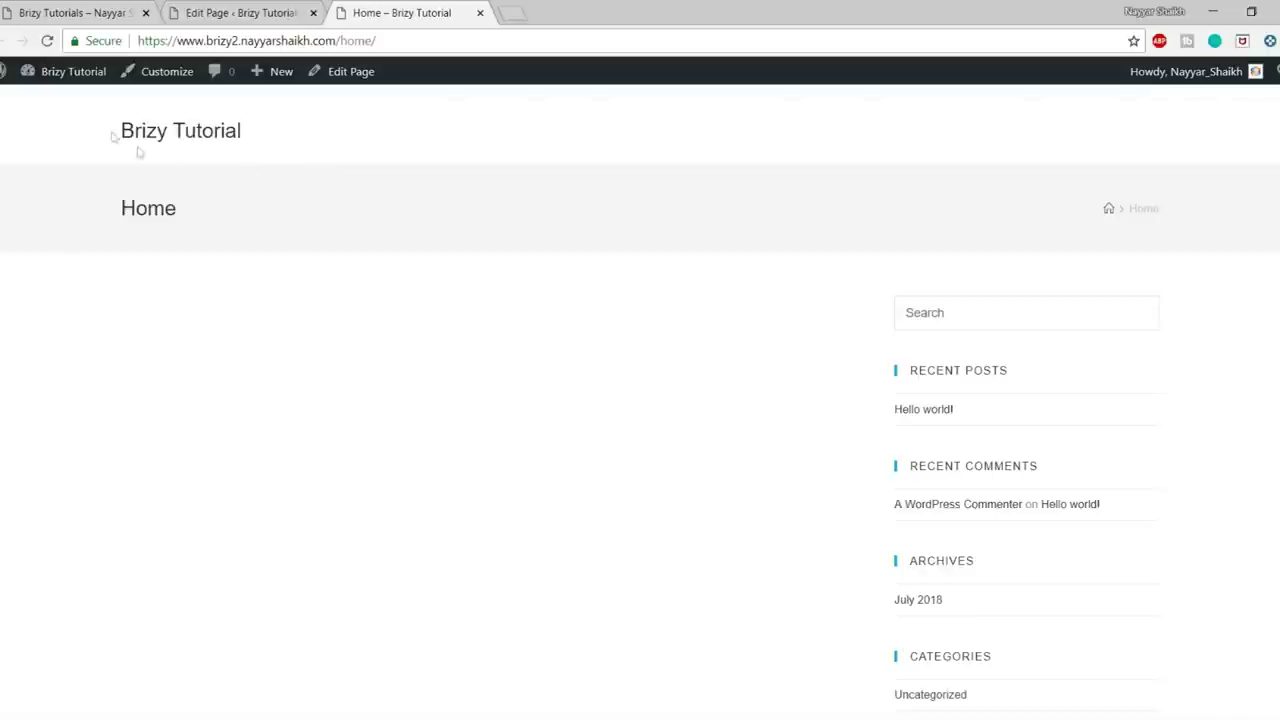
pyautogui.moveTo(112, 133); pyautogui.dragTo(297, 129)
pyautogui.click(302, 132)
# - Flip between the Circle demo and the live Home page, ending on the Home page's edit screen
pyautogui.click(22, 5)
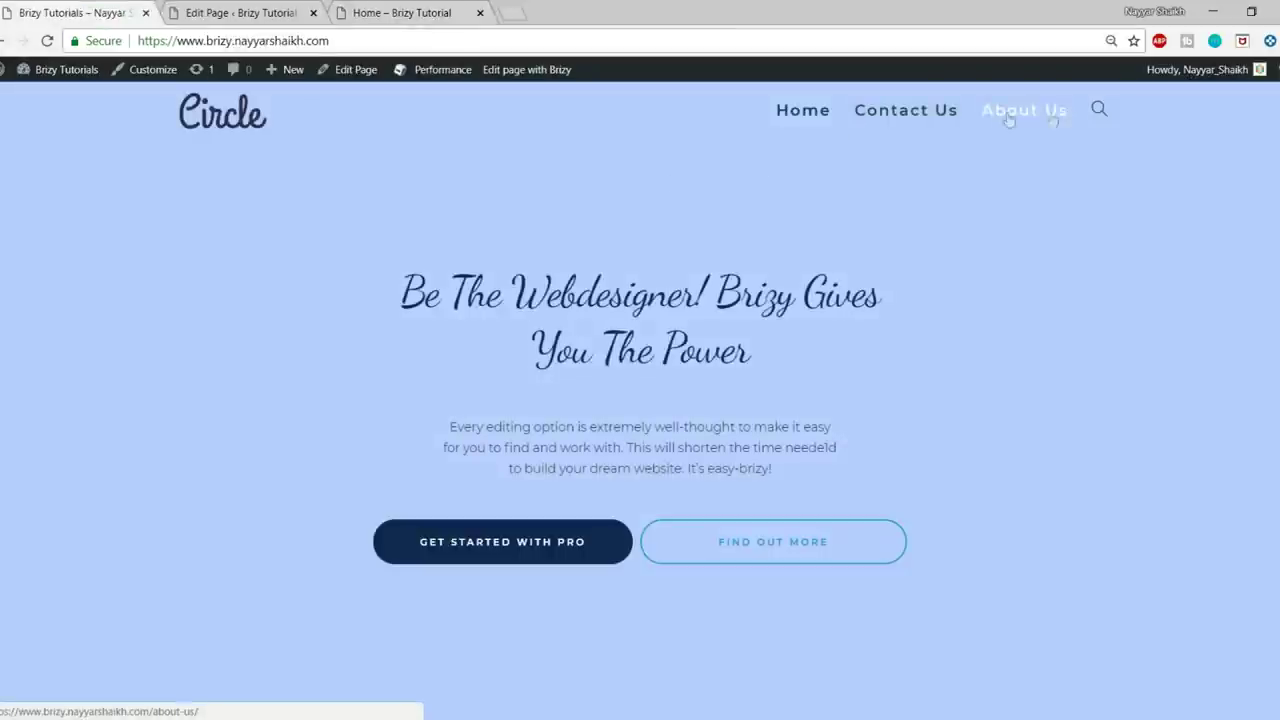
pyautogui.scroll(-2, 1048, 300)
pyautogui.scroll(2, 1066, 341)
pyautogui.click(243, 8)
pyautogui.click(438, 8)
pyautogui.scroll(-3, 545, 287)
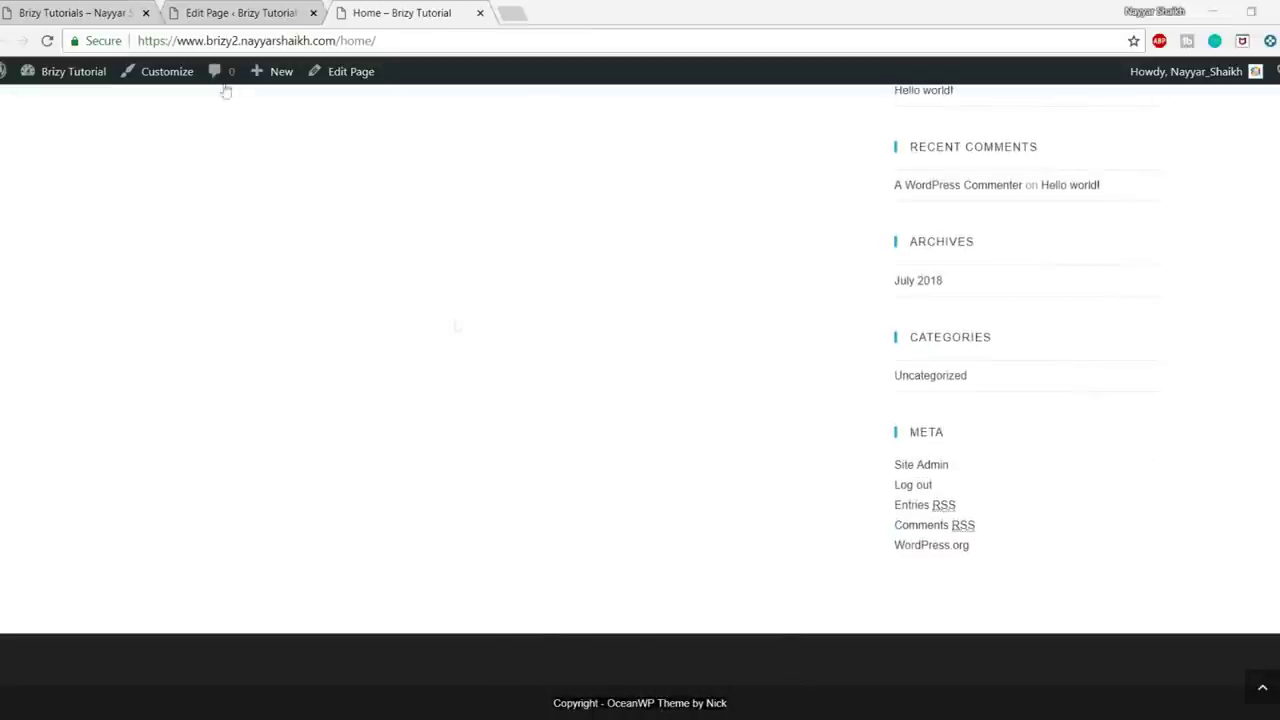
pyautogui.hotkey('ctrl', '1')
pyautogui.scroll(-5, 640, 400)
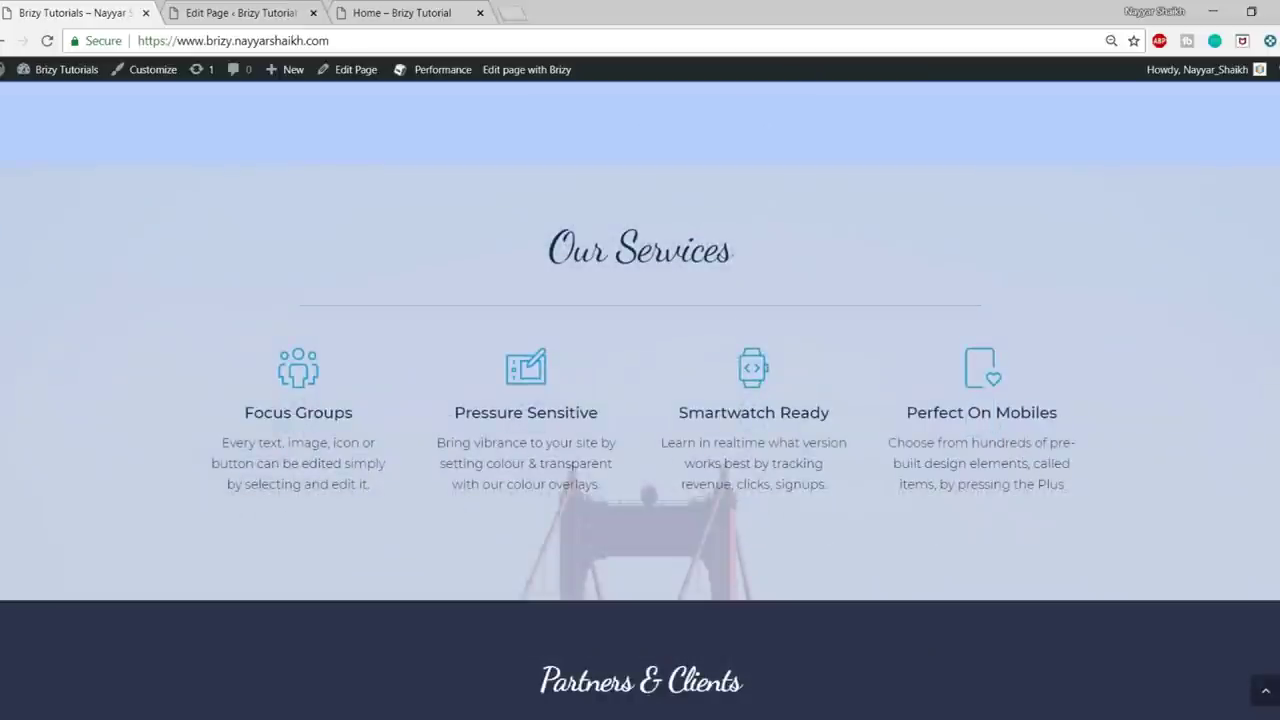
pyautogui.scroll(-5, 640, 400)
pyautogui.scroll(15, 640, 400)
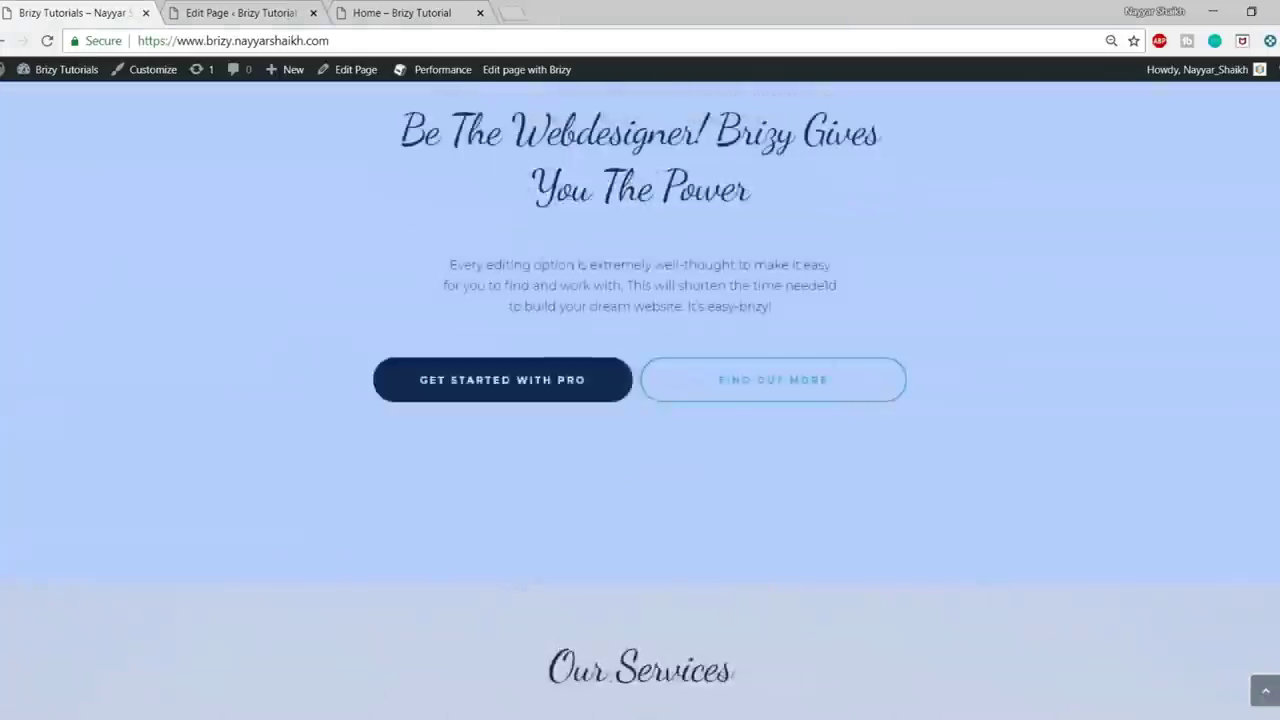
pyautogui.hotkey('ctrl', '2')
pyautogui.scroll(-2, 720, 420)
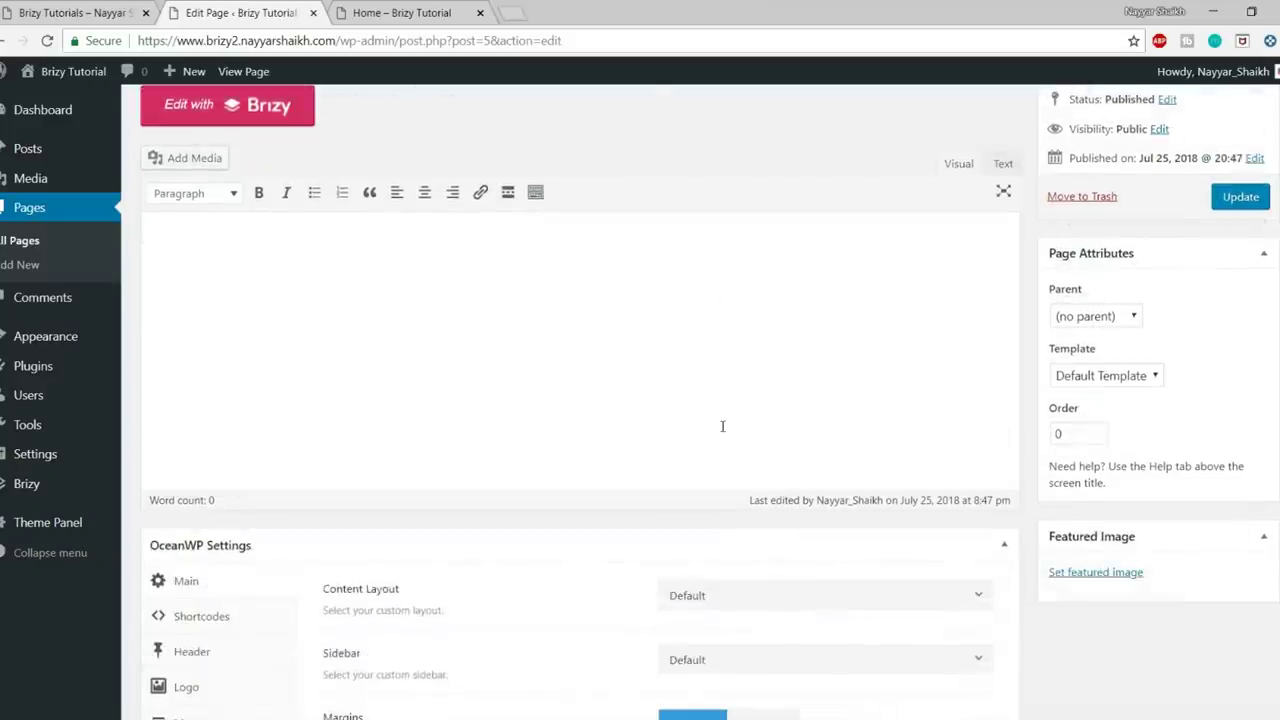
# - Set the Home page content layout to 100% Full Width
pyautogui.scroll(2, 722, 426)
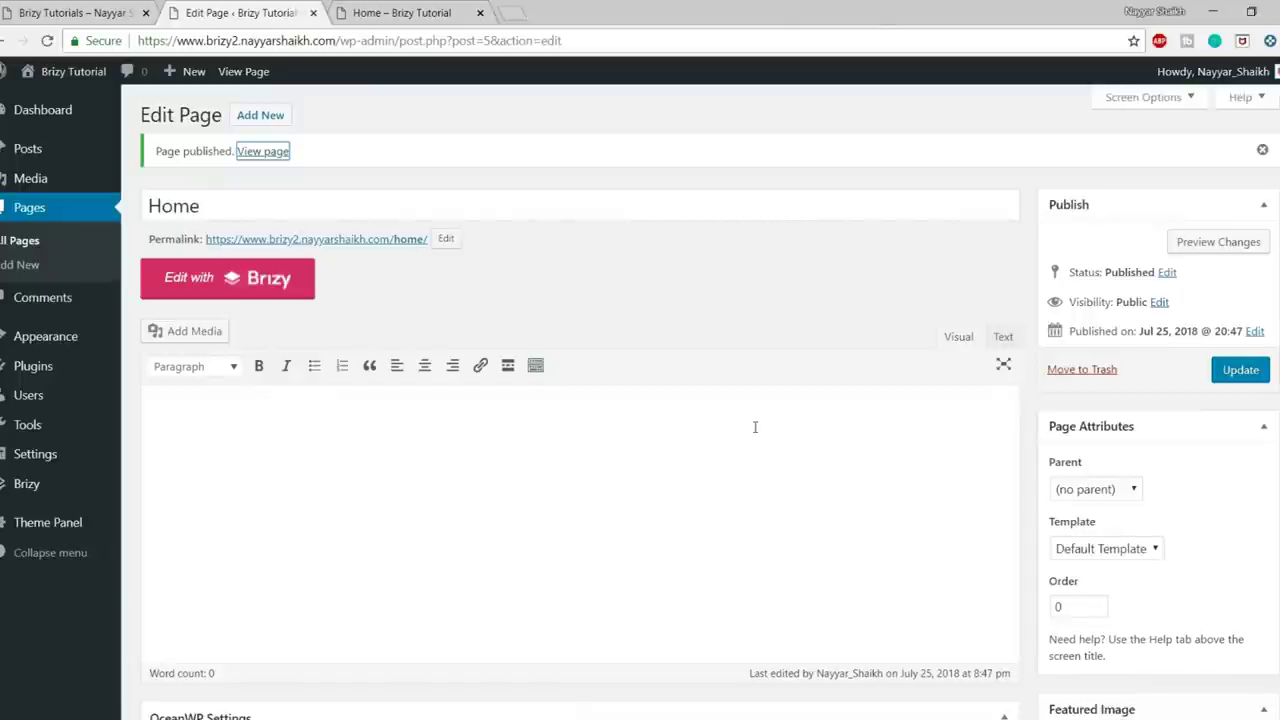
pyautogui.scroll(-4, 755, 427)
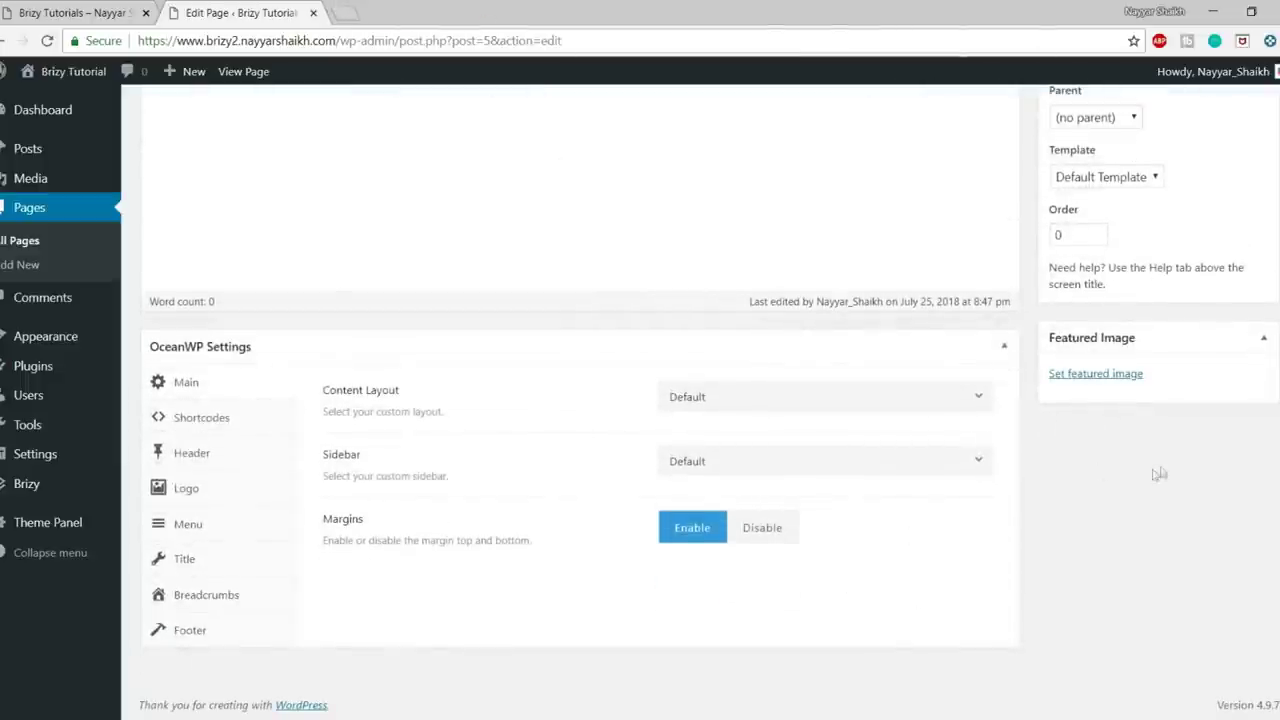
pyautogui.click(812, 395)
pyautogui.click(834, 556)
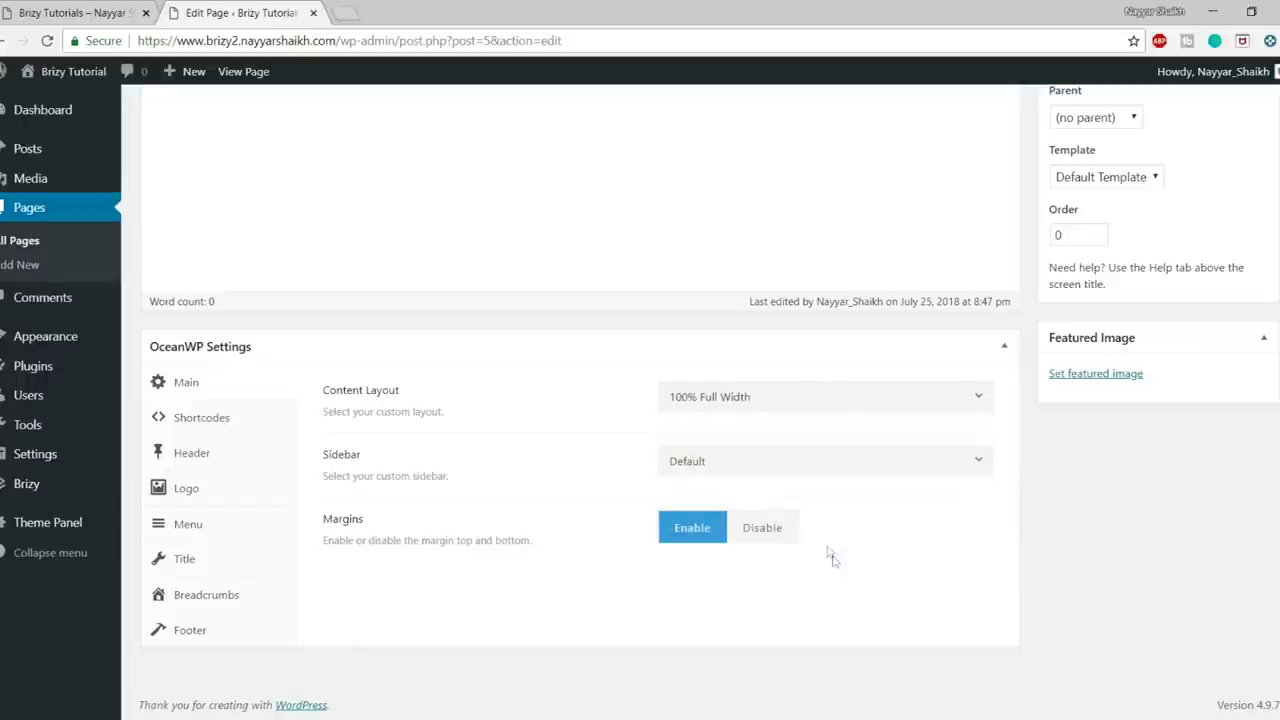
# - Set the page header style to Transparent and hide the page title
pyautogui.click(190, 468)
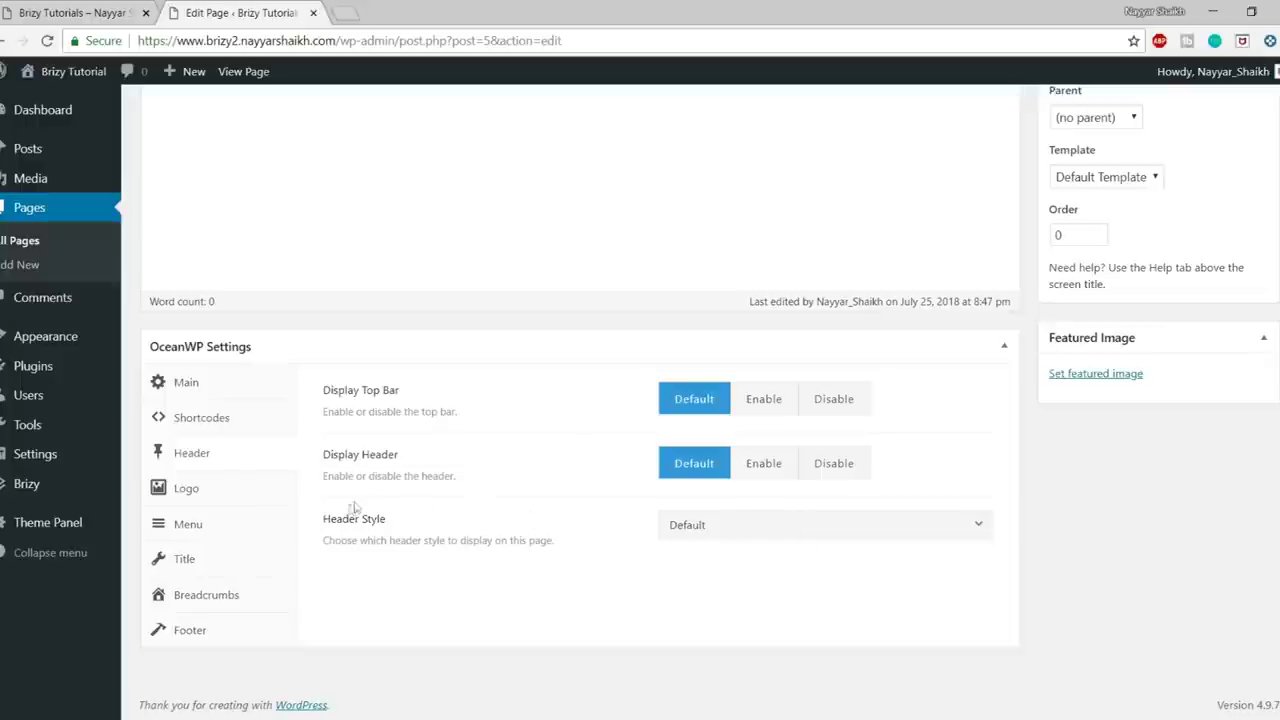
pyautogui.moveTo(331, 518); pyautogui.dragTo(434, 541)
pyautogui.click(815, 528)
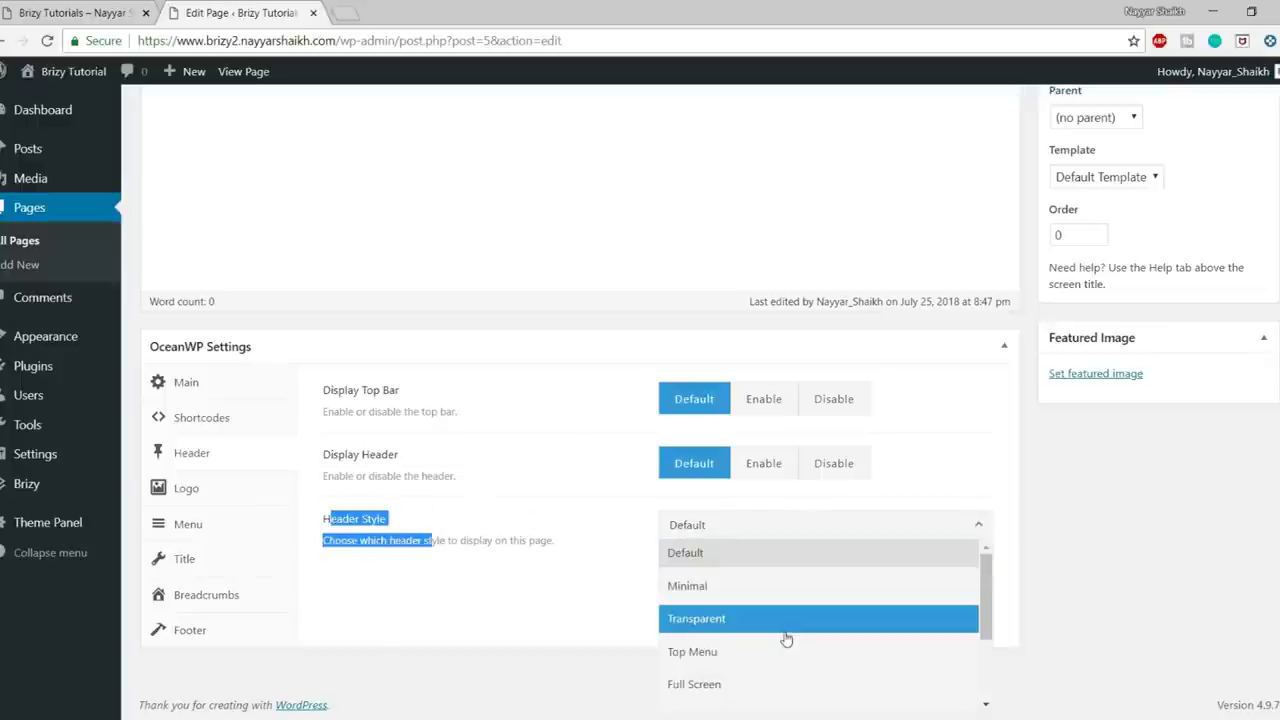
pyautogui.click(786, 628)
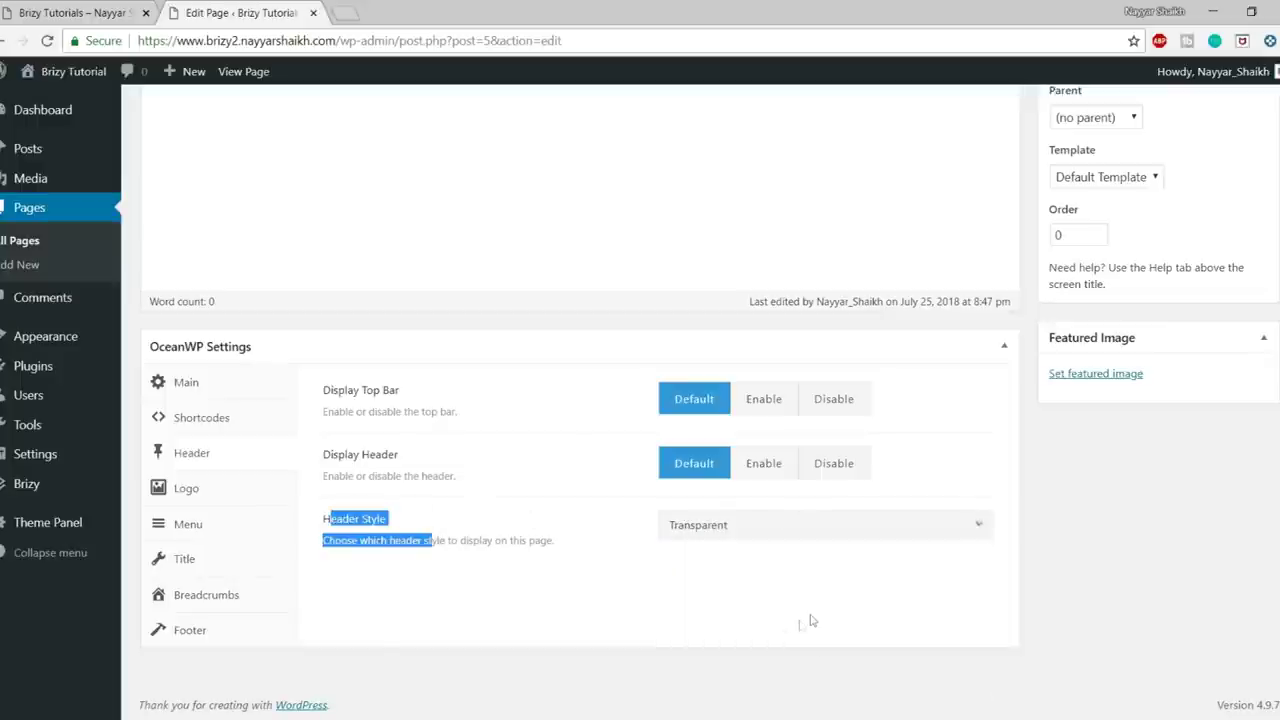
pyautogui.click(217, 558)
pyautogui.click(846, 410)
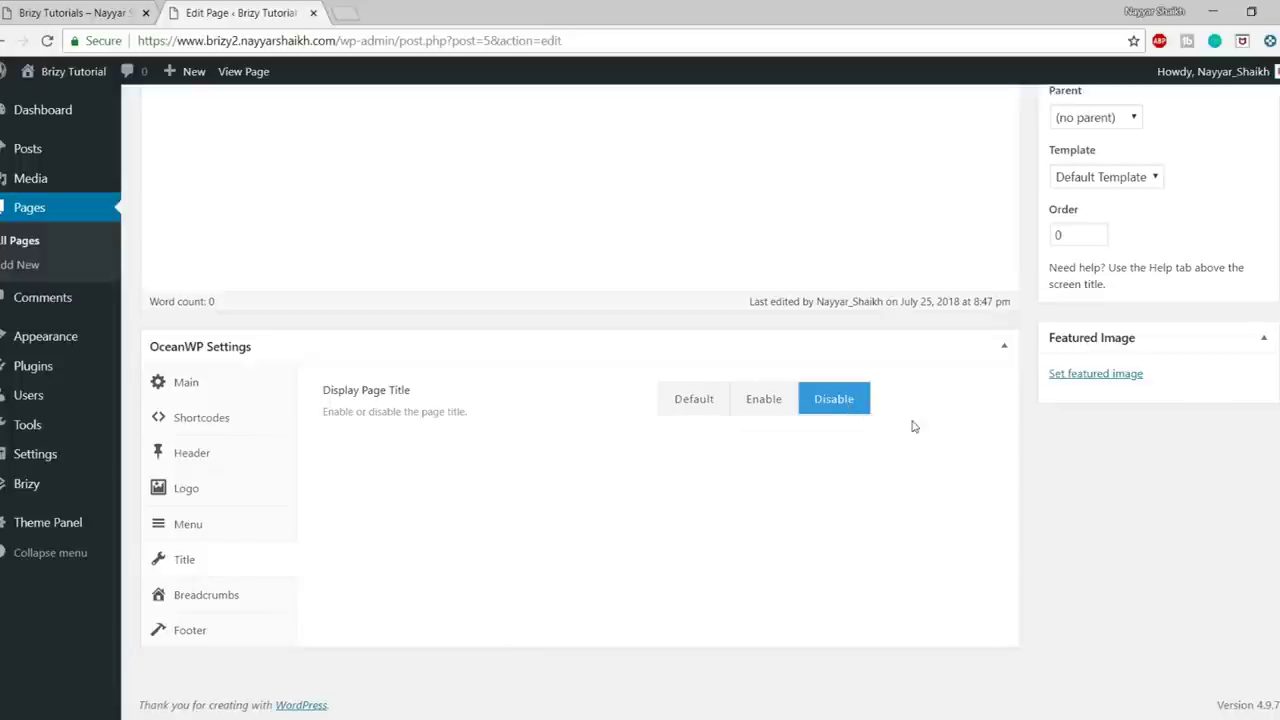
# - Disable the footer widgets and copyright areas, then update the page
pyautogui.click(206, 634)
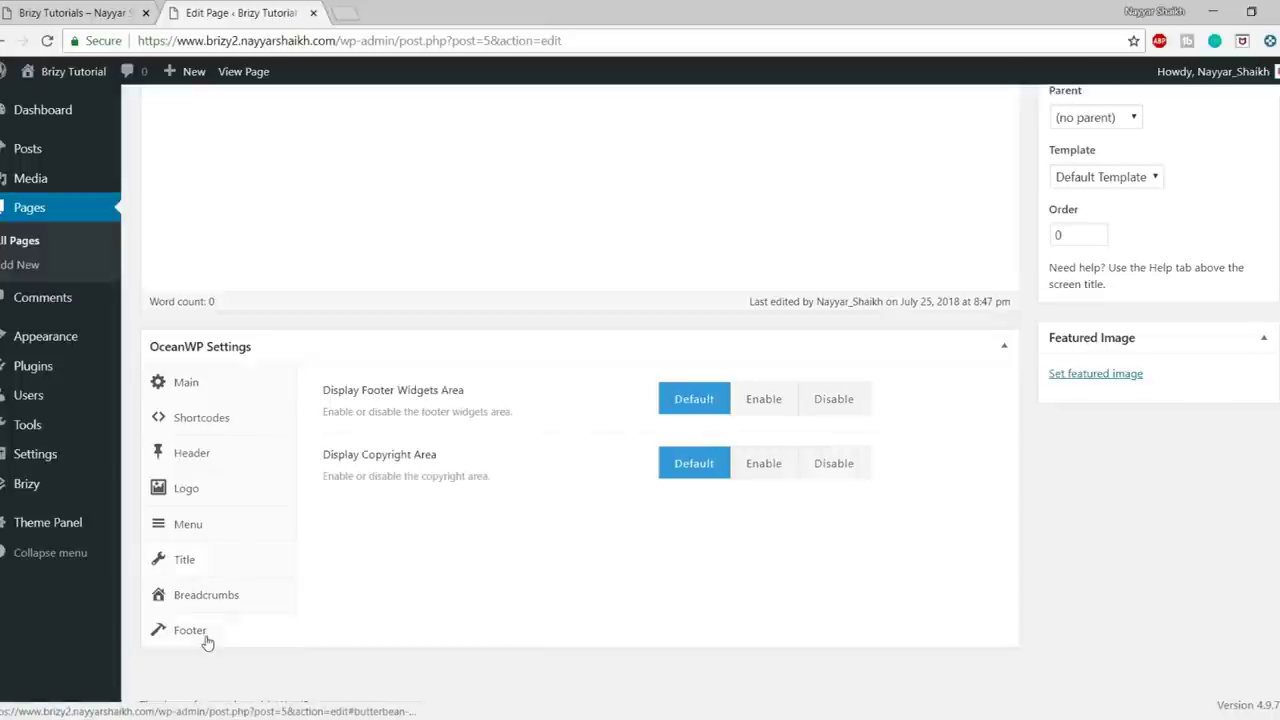
pyautogui.click(848, 417)
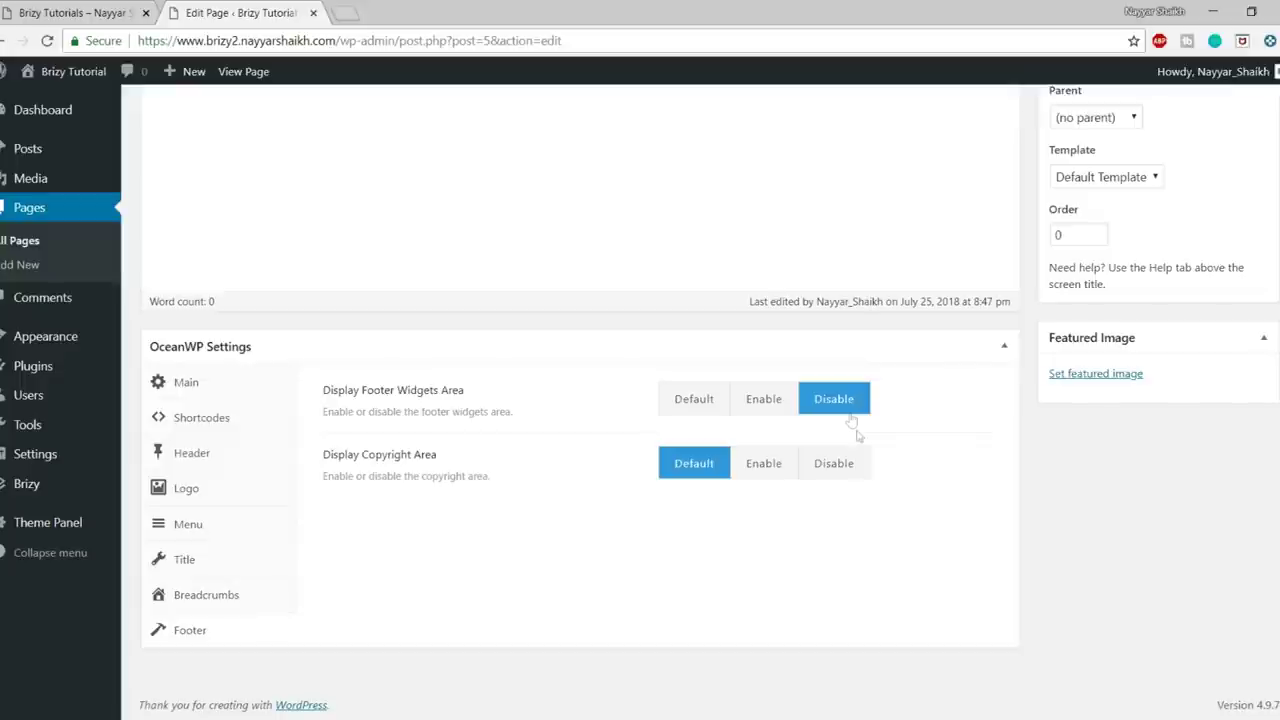
pyautogui.click(845, 465)
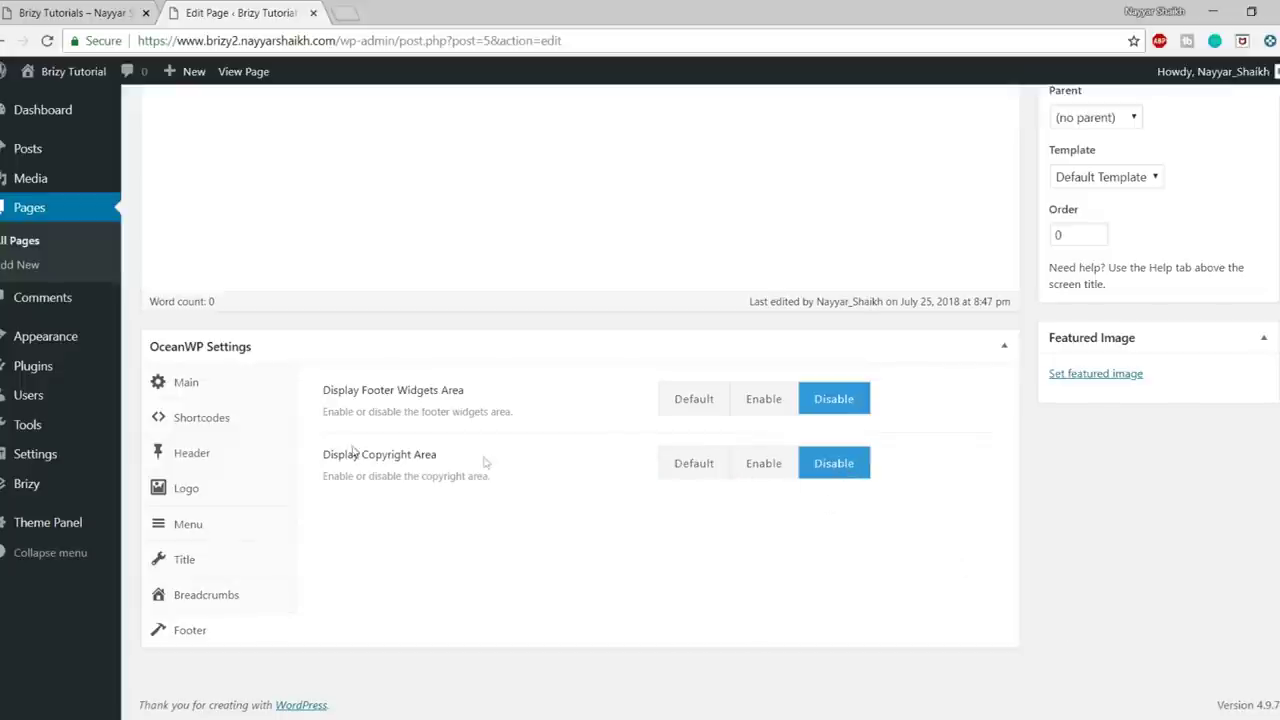
pyautogui.scroll(4, 1091, 580)
pyautogui.click(1250, 371)
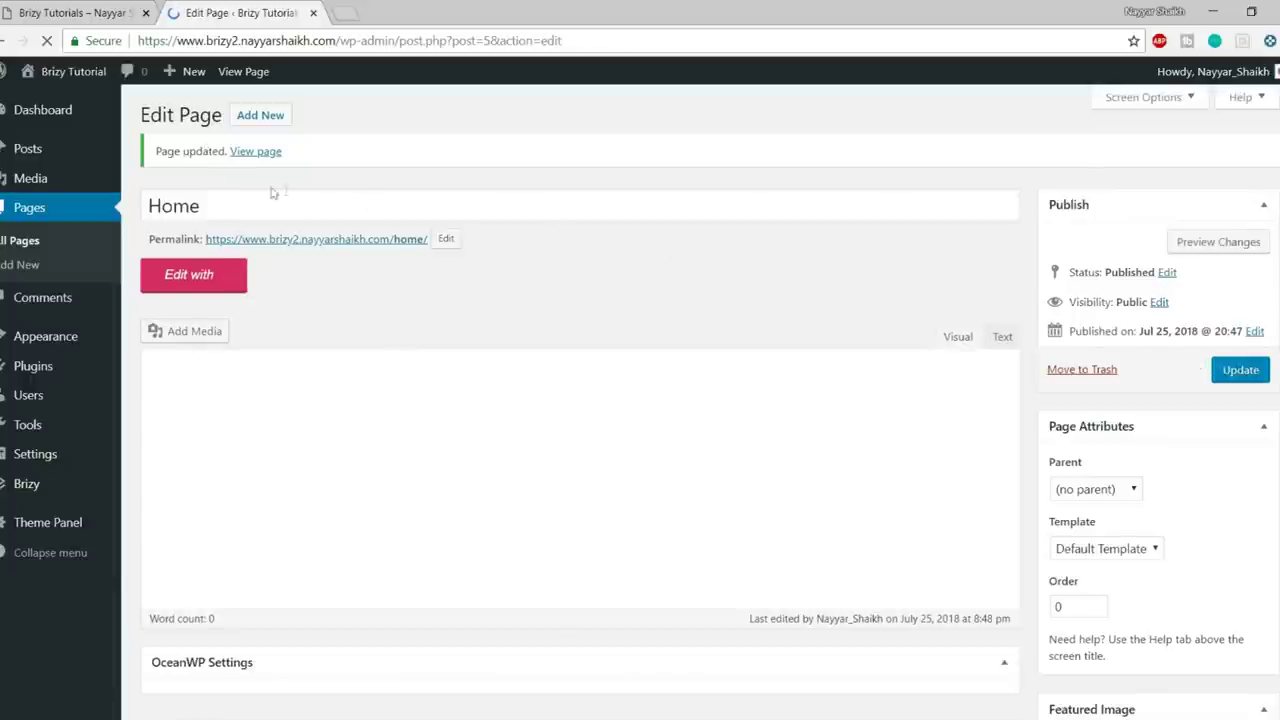
# - View the live Home page in a new tab, check its Brizy Tutorial title, and return to the editor
pyautogui.rightClick(258, 155)
pyautogui.click(323, 163)
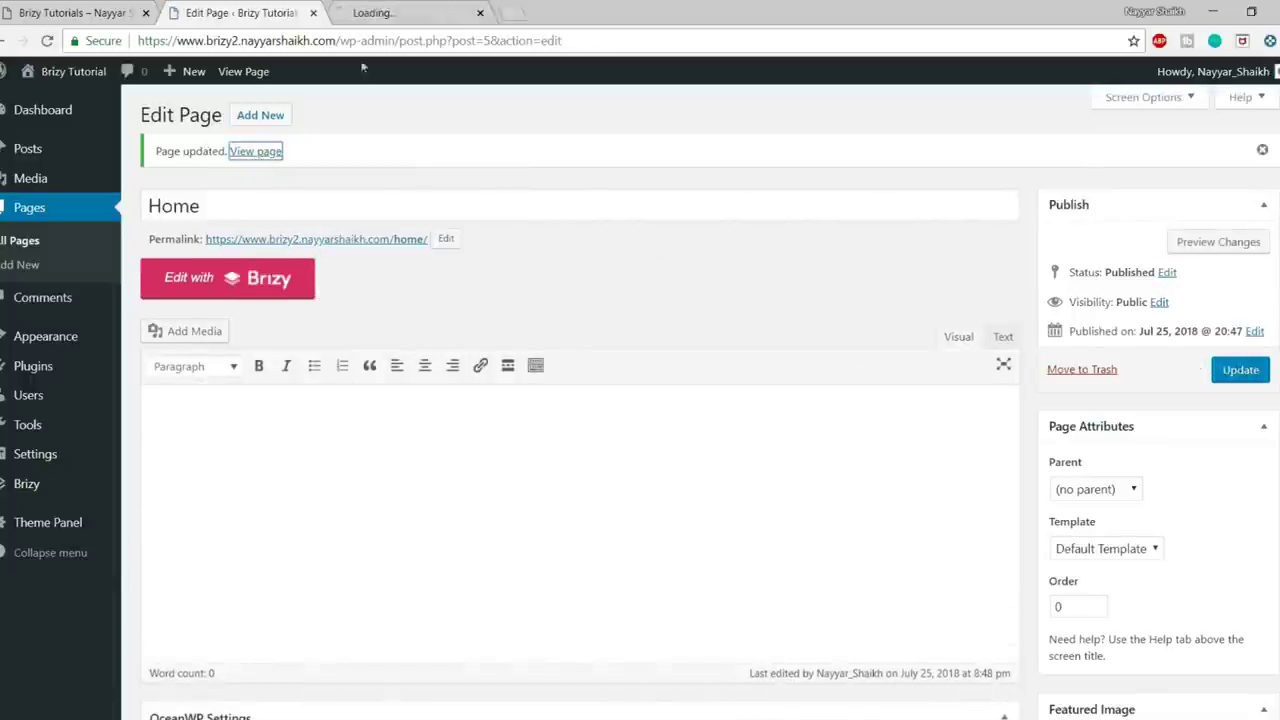
pyautogui.click(385, 12)
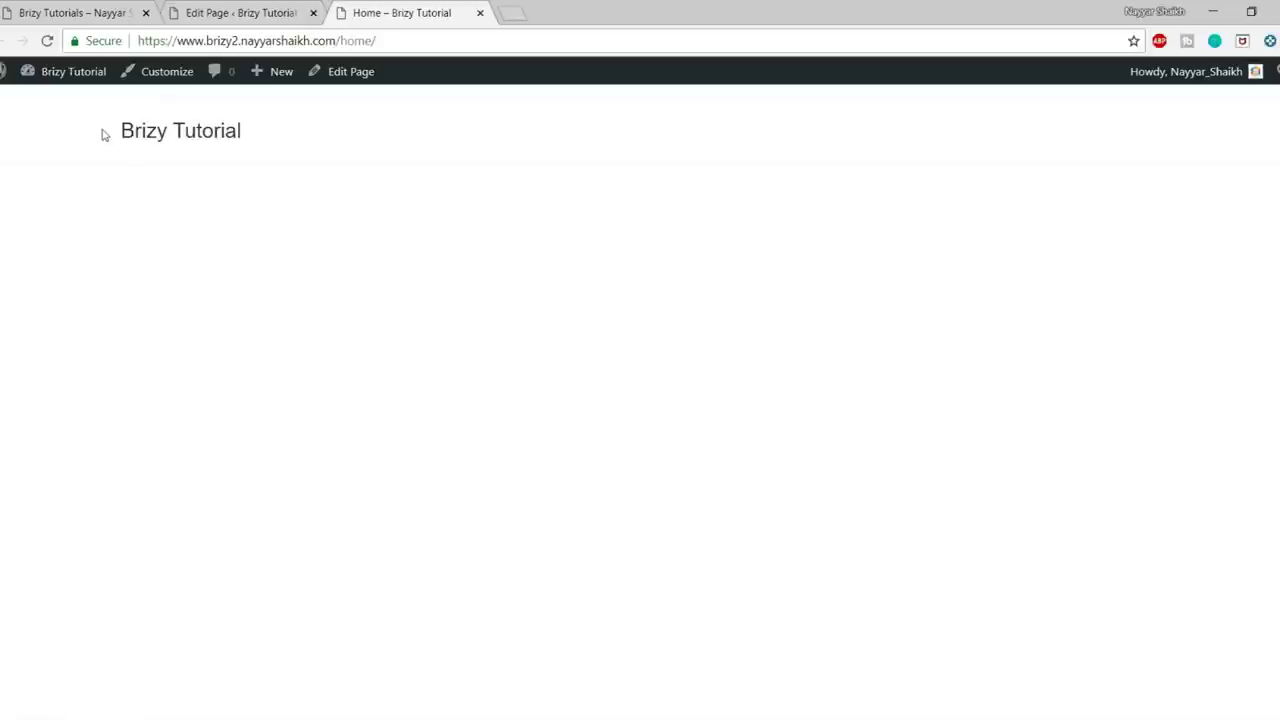
pyautogui.moveTo(101, 134); pyautogui.dragTo(331, 134)
pyautogui.click(423, 155)
pyautogui.click(240, 12)
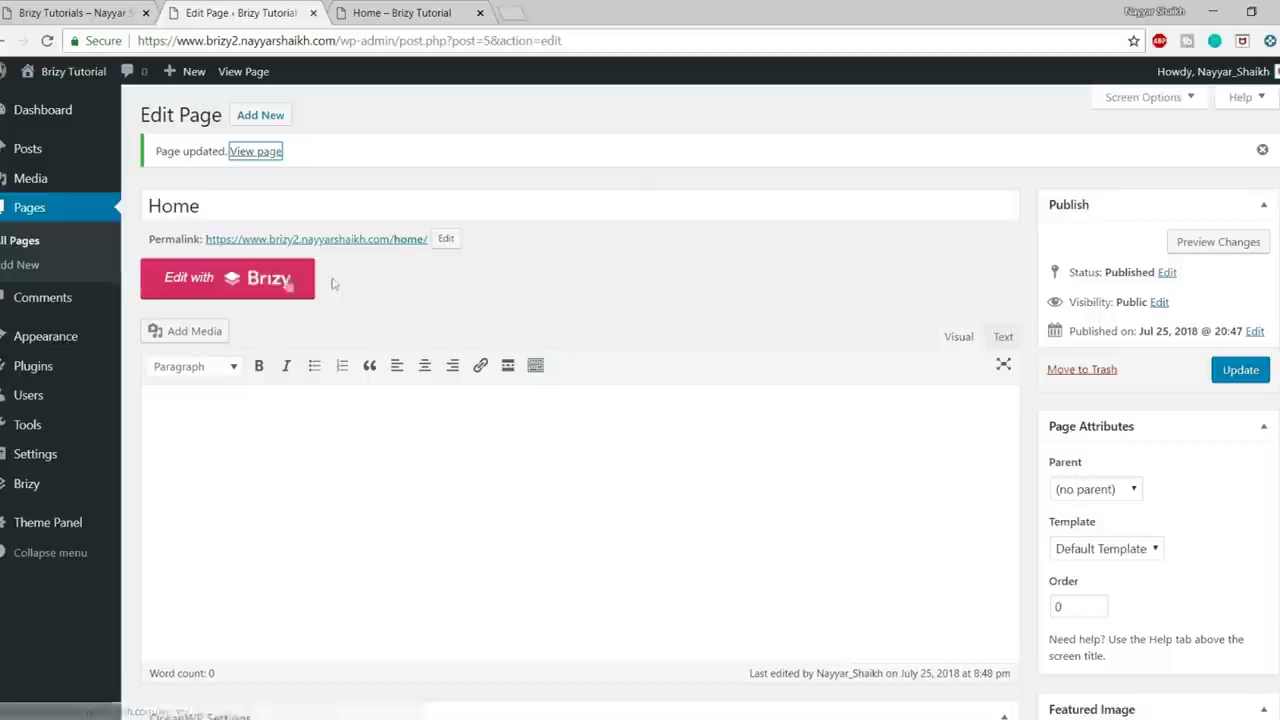
# - Open the Home page in Brizy and browse the Add Elements and Reorder Blocks panels
pyautogui.click(267, 286)
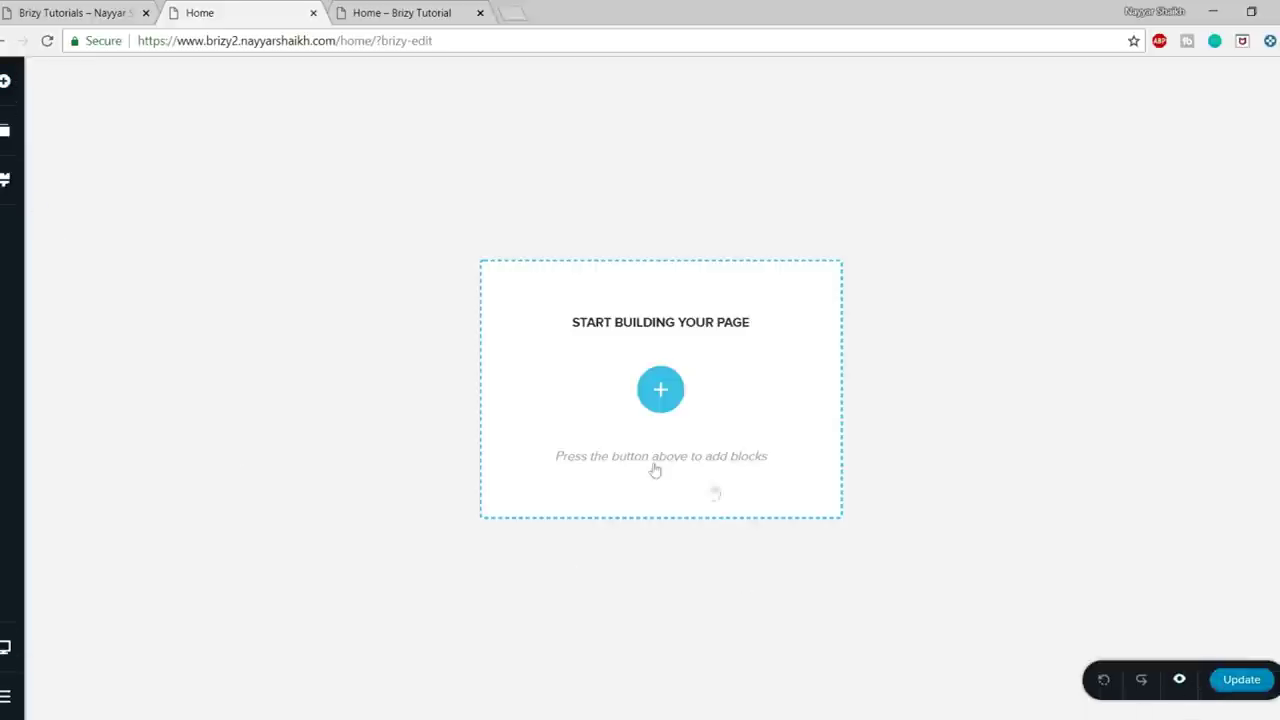
pyautogui.click(5, 84)
pyautogui.scroll(-1, 145, 300)
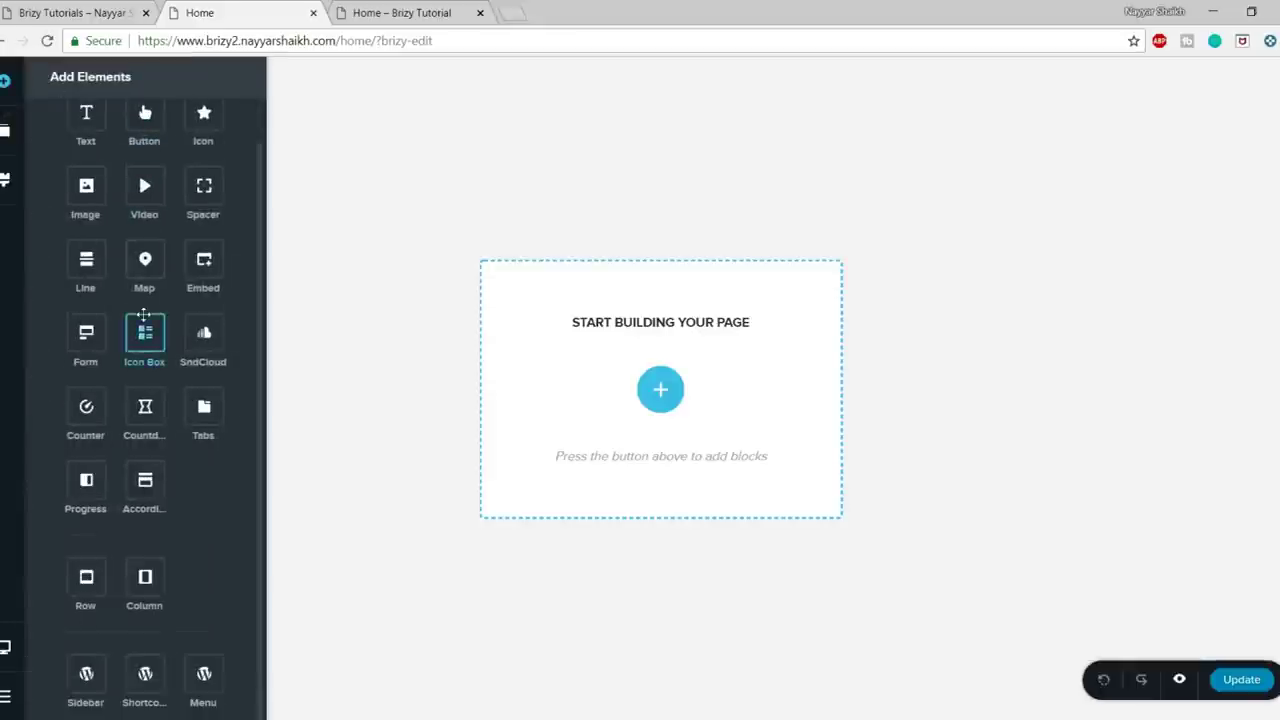
pyautogui.scroll(1, 183, 449)
pyautogui.click(325, 349)
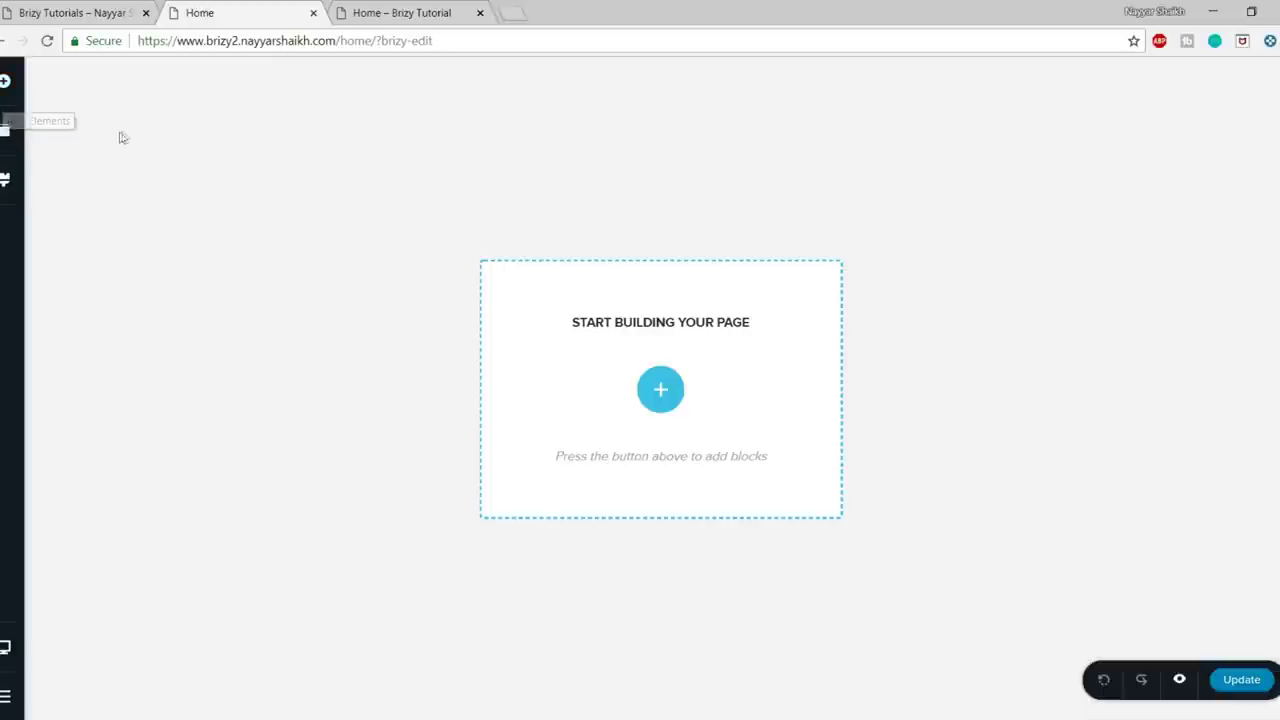
pyautogui.click(8, 137)
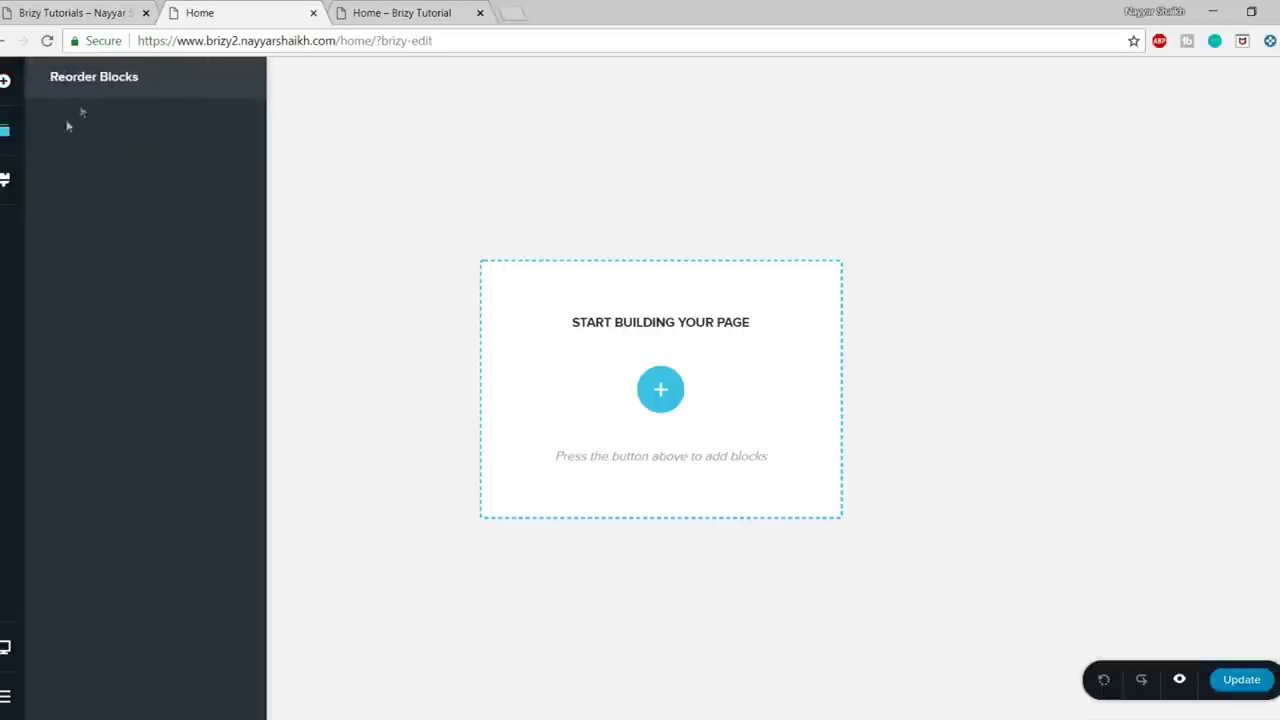
pyautogui.click(392, 157)
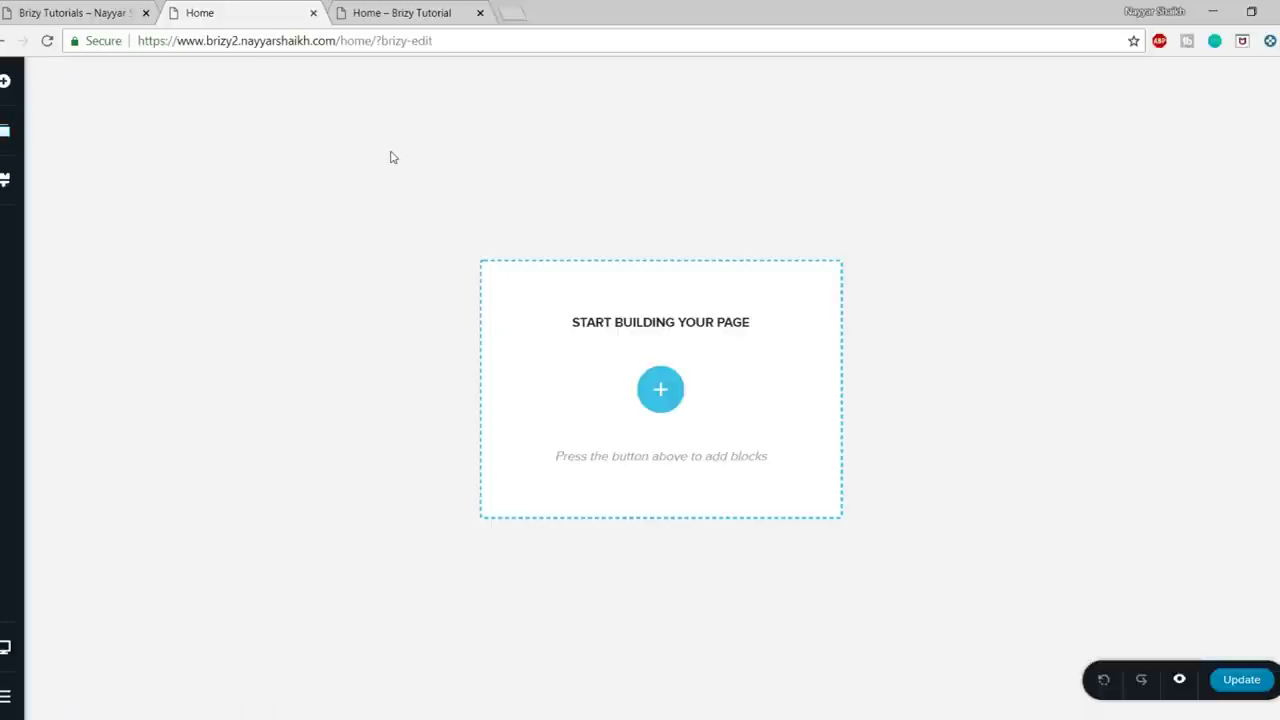
# - Look through the global Styling panel and toggle between mobile and desktop previews
pyautogui.click(6, 180)
pyautogui.scroll(-3, 155, 341)
pyautogui.scroll(-1, 155, 341)
pyautogui.click(368, 270)
pyautogui.click(5, 647)
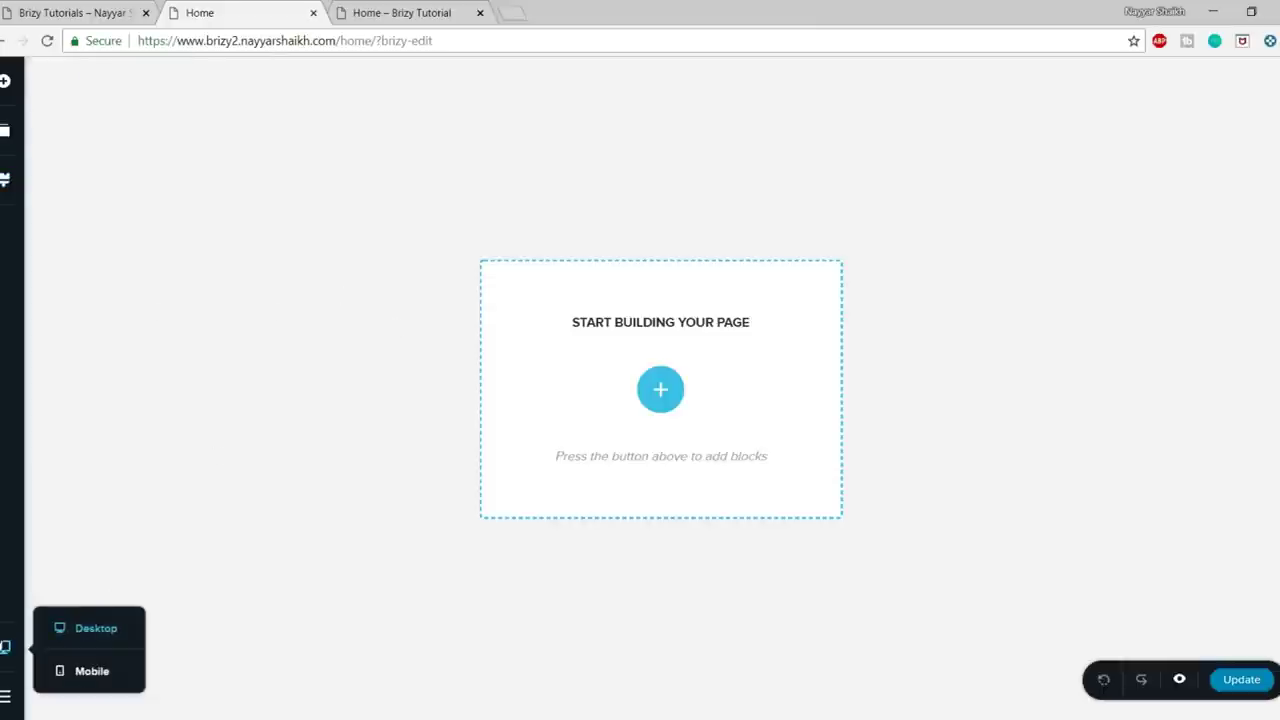
pyautogui.click(100, 679)
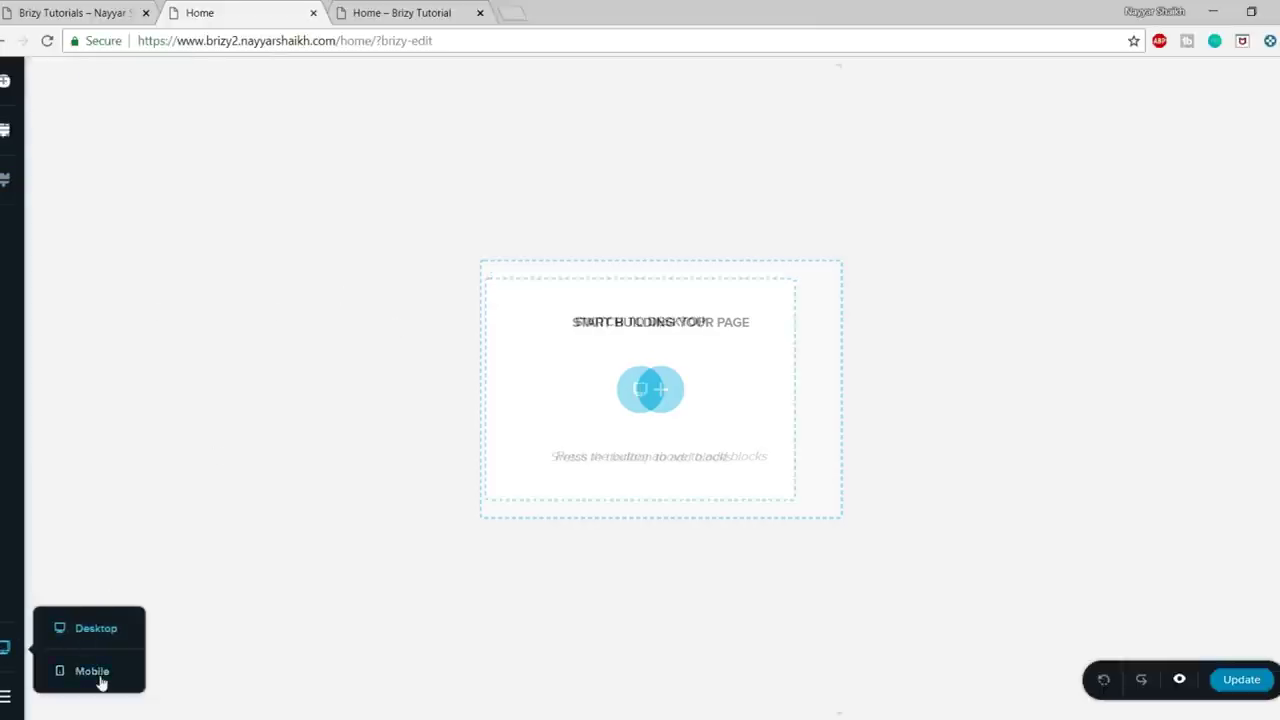
pyautogui.click(67, 645)
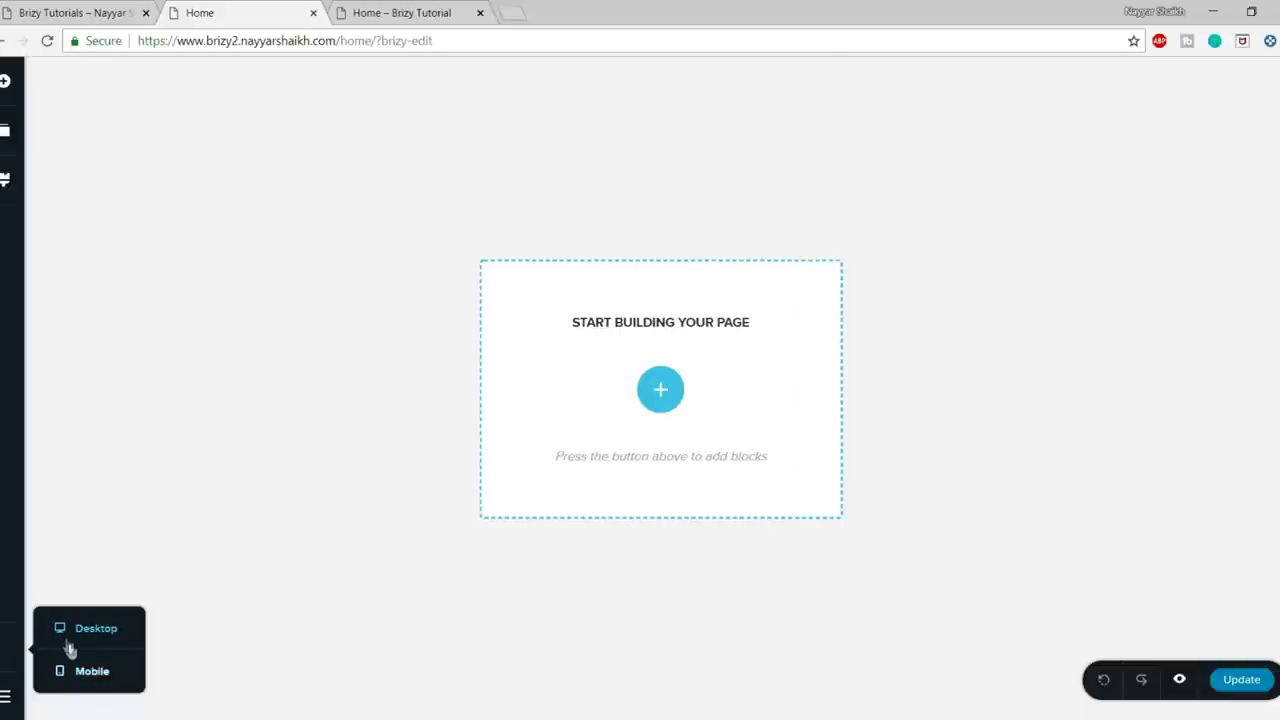
pyautogui.click(80, 677)
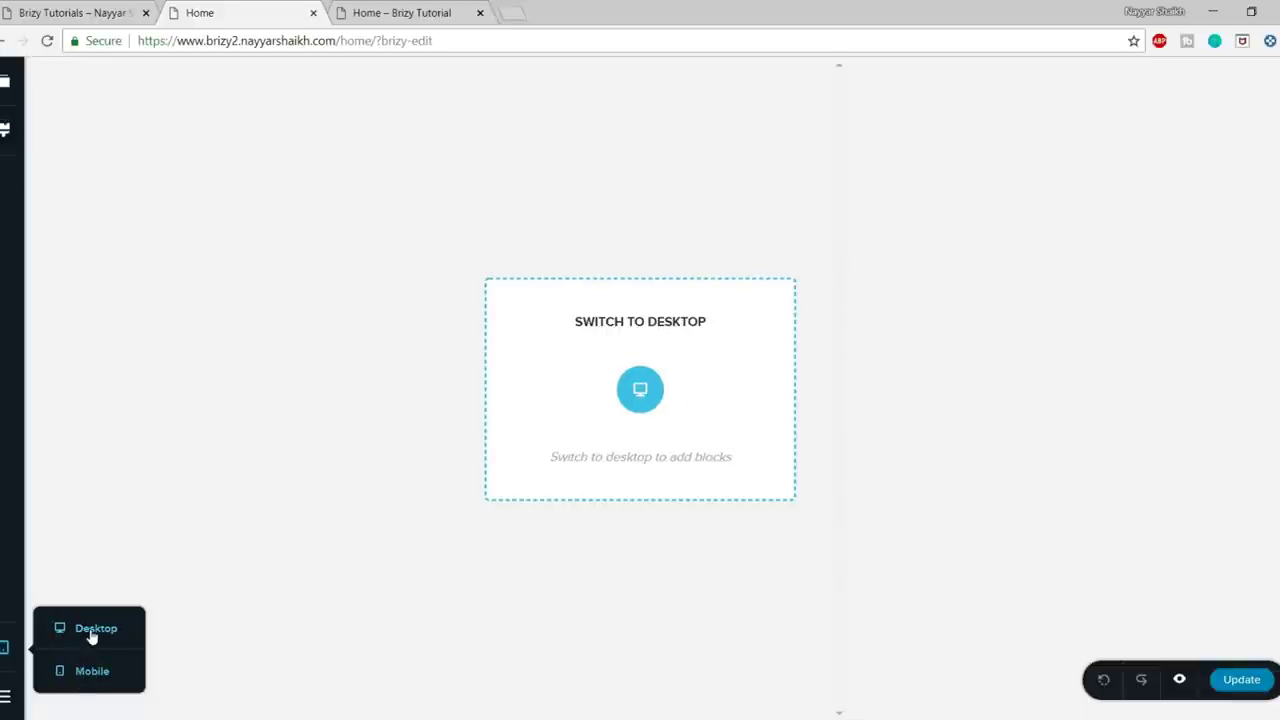
pyautogui.click(91, 636)
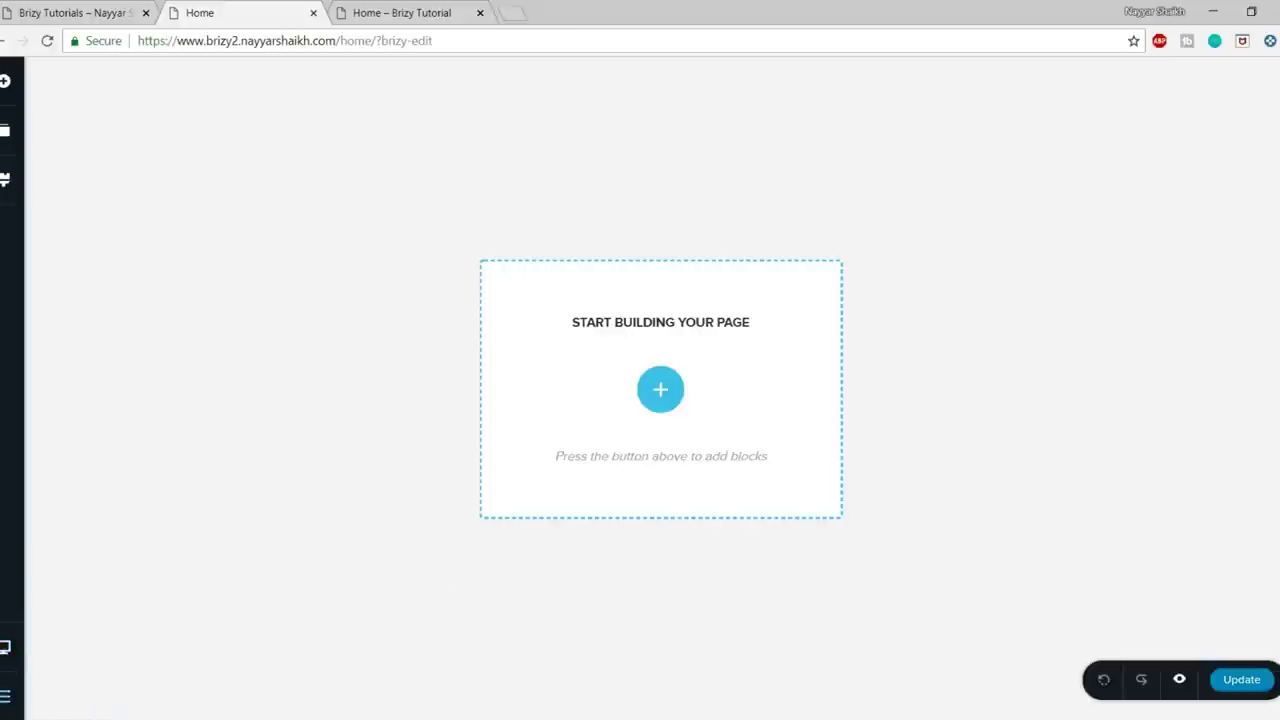
pyautogui.moveTo(10, 700)
# - Browse the ready-made block library, checking the live Circle site for reference
pyautogui.click(662, 398)
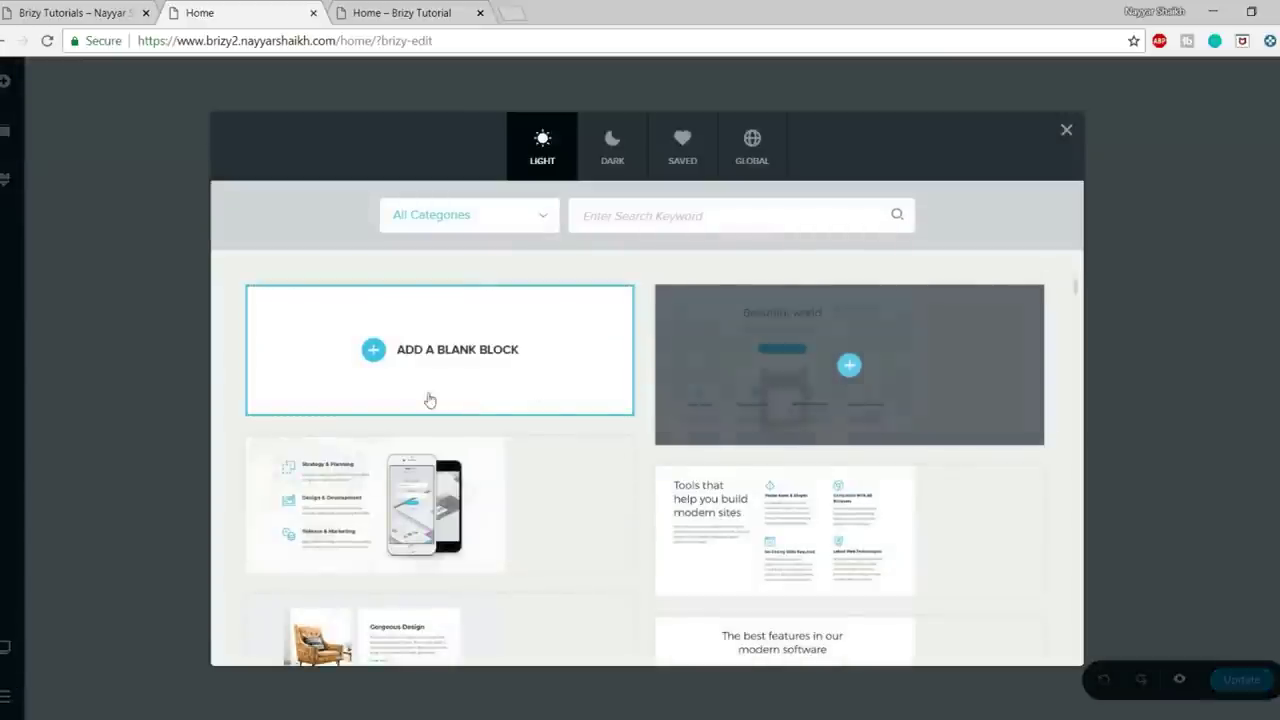
pyautogui.scroll(-15, 991, 531)
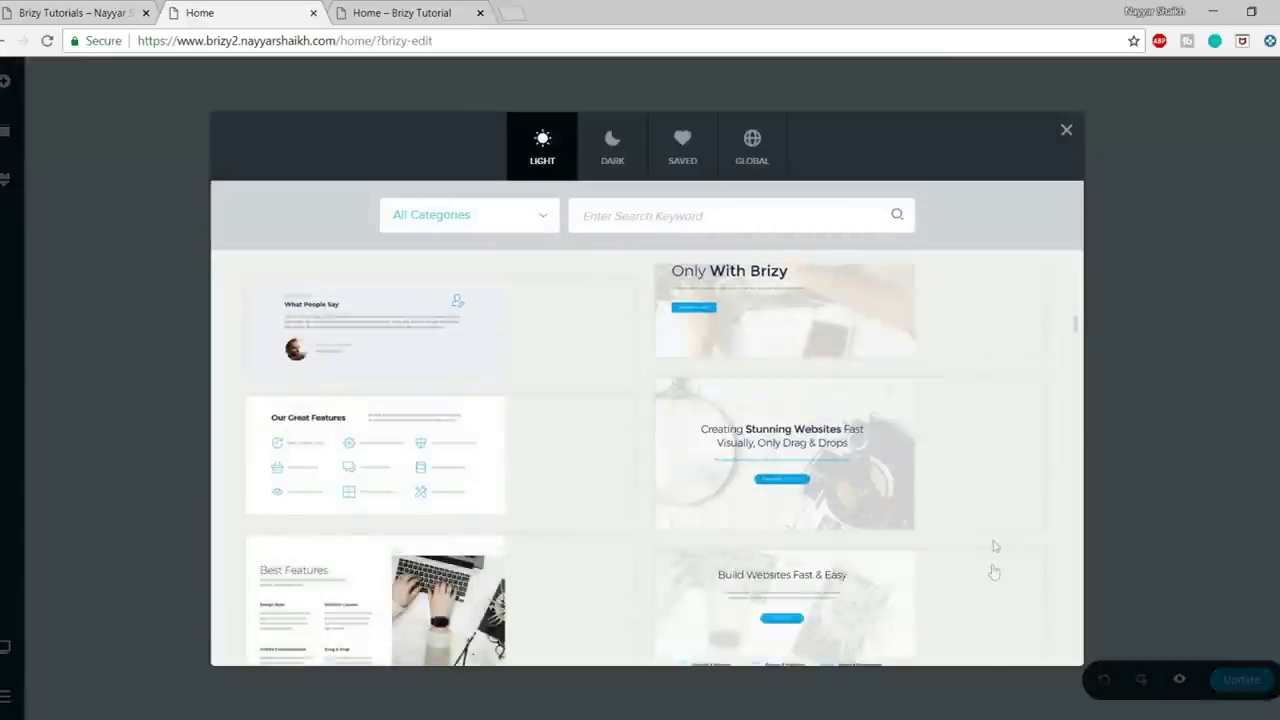
pyautogui.scroll(10, 993, 575)
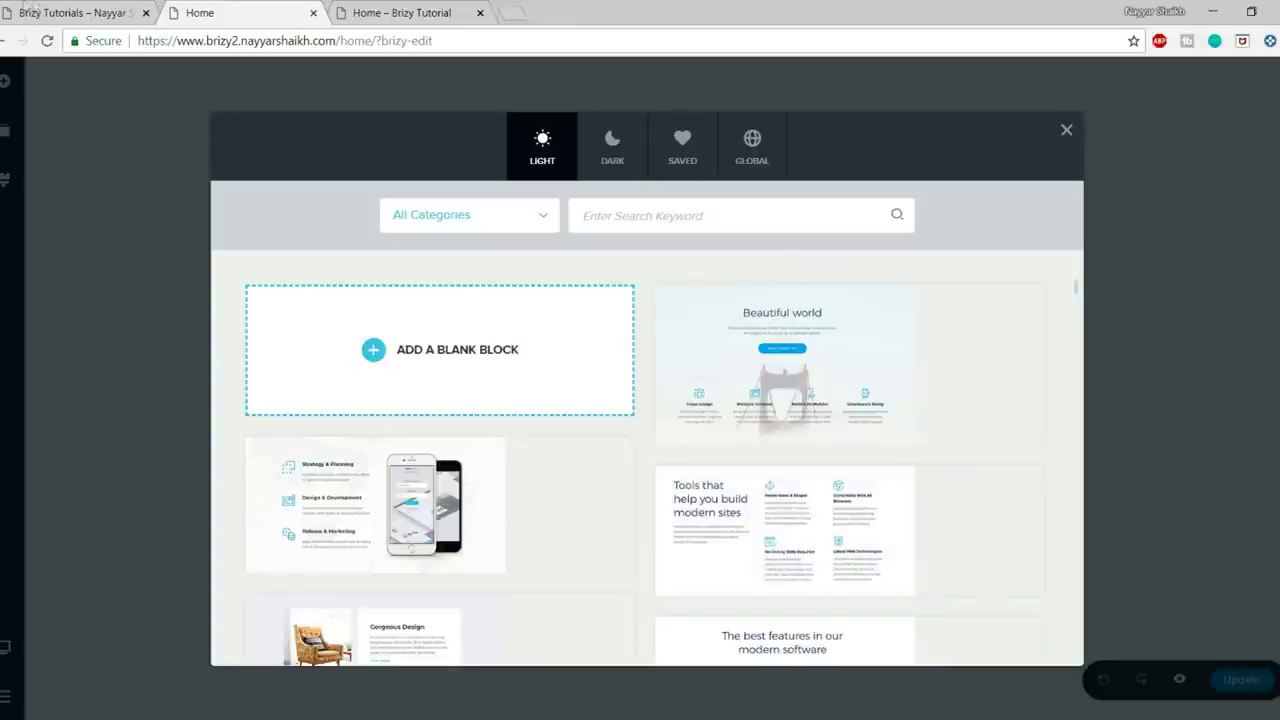
pyautogui.click(35, 10)
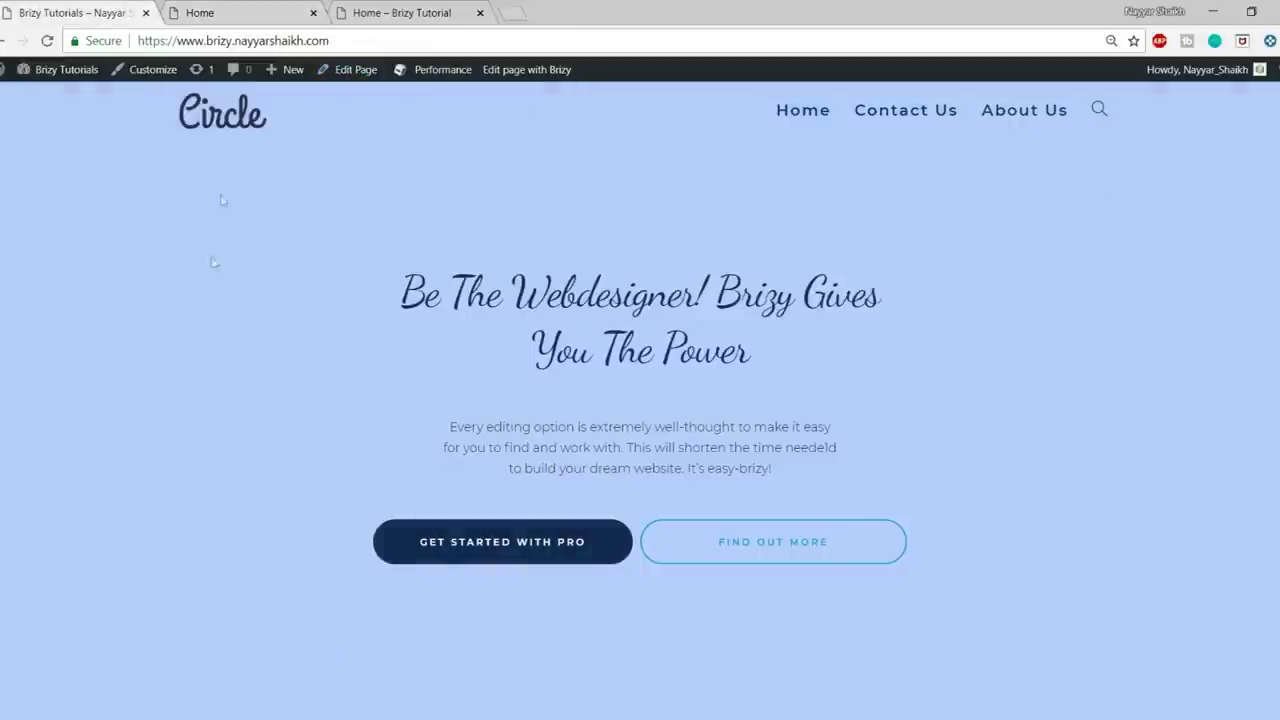
pyautogui.click(240, 12)
# - Filter the block library to Header blocks and scroll through the designs
pyautogui.click(472, 225)
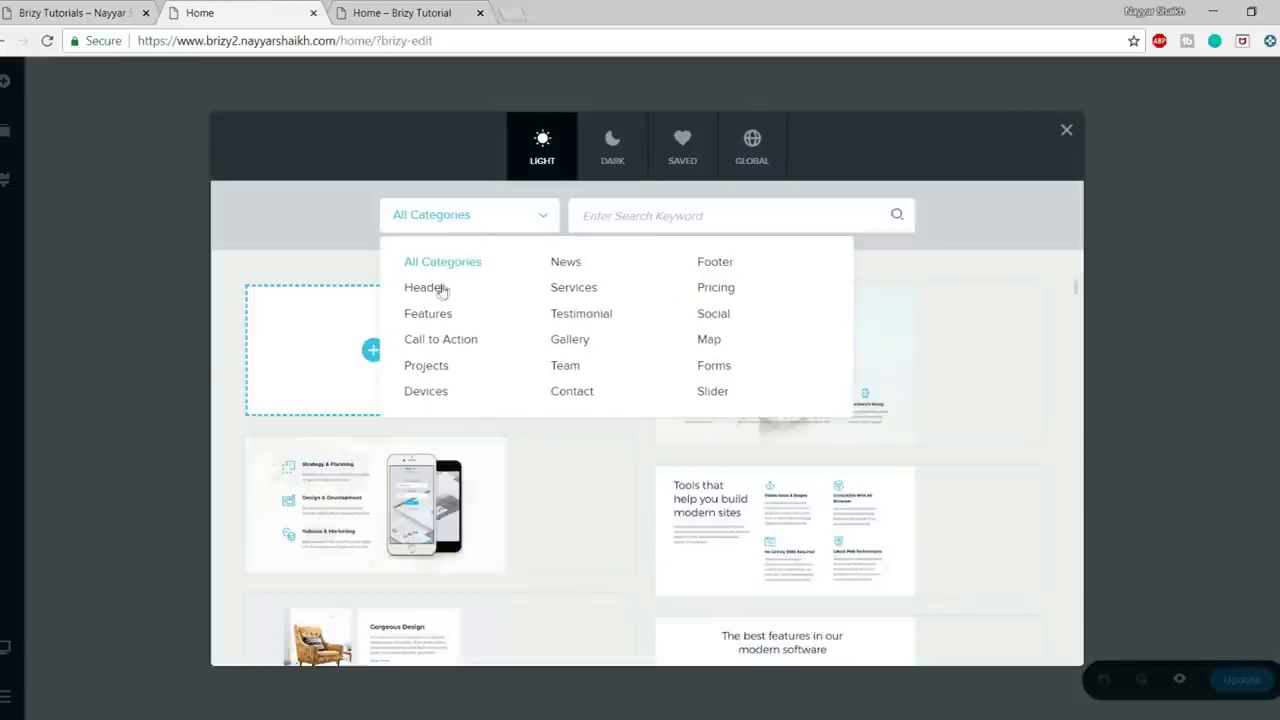
pyautogui.click(437, 289)
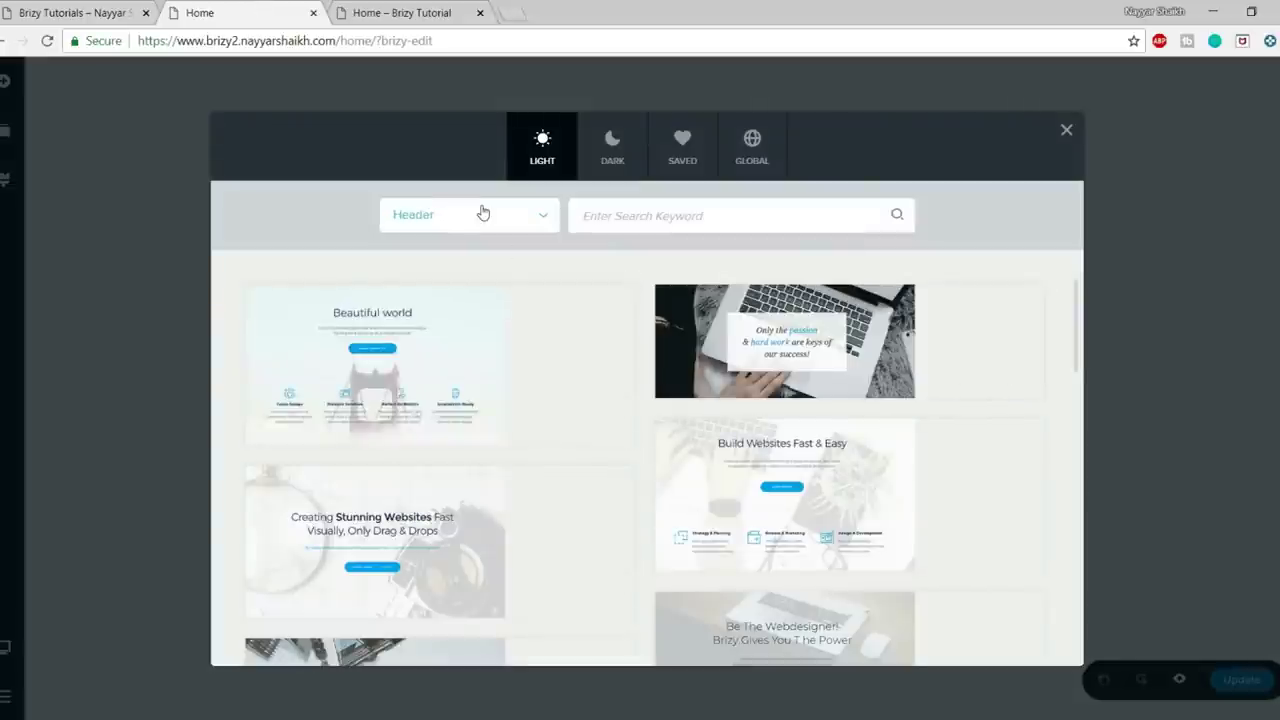
pyautogui.moveTo(514, 292)
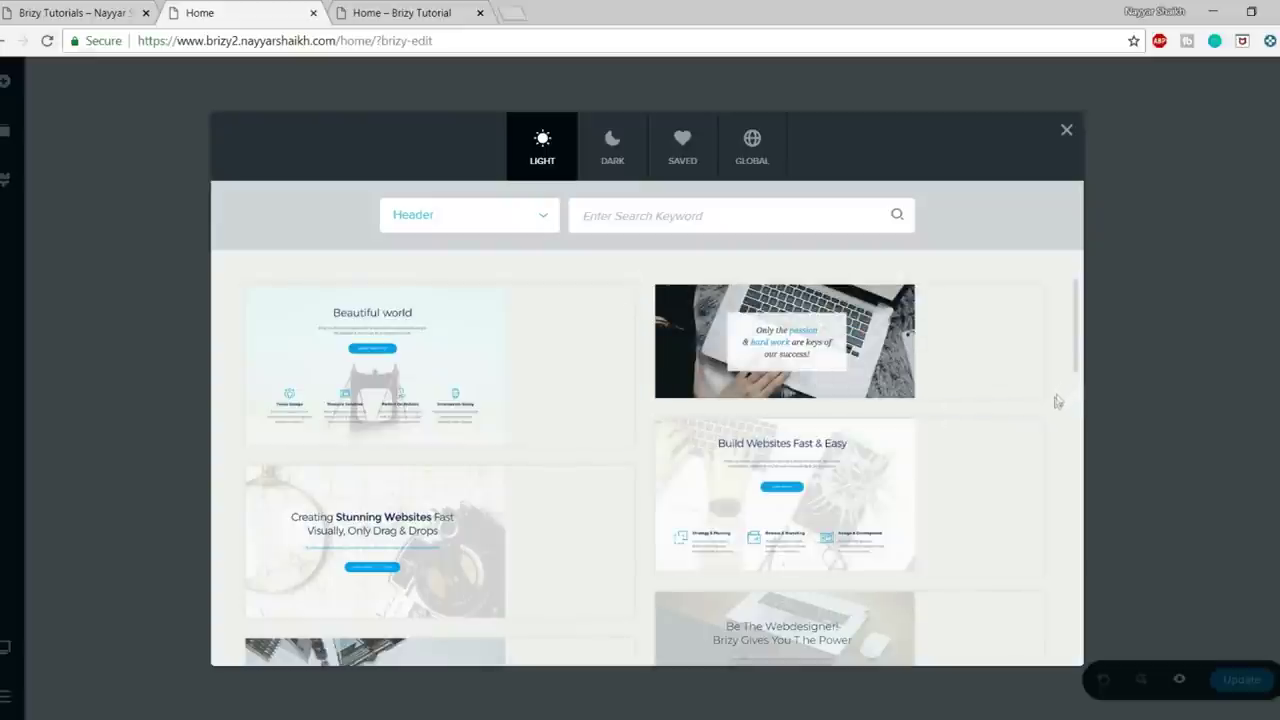
pyautogui.scroll(-1, 1050, 408)
pyautogui.scroll(-3, 1048, 411)
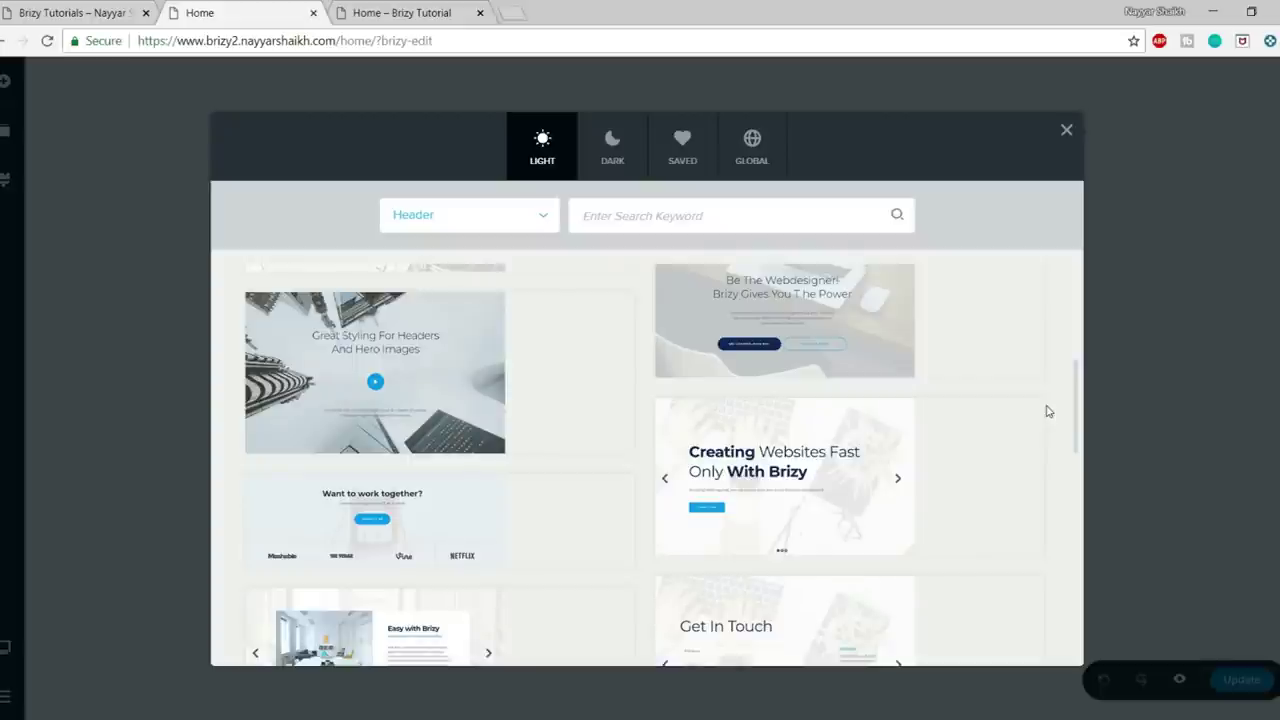
pyautogui.scroll(1, 1048, 411)
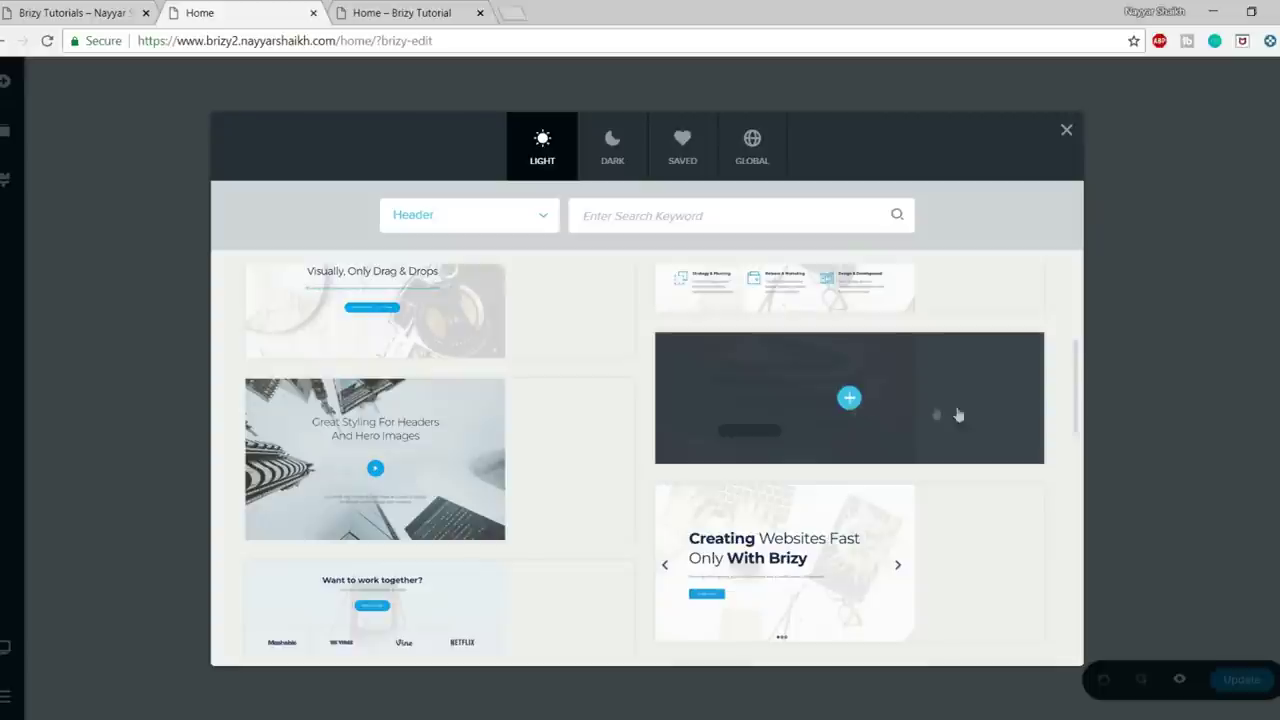
pyautogui.moveTo(837, 440)
# - Compare with the live Circle hero and insert the Be The Webdesigner header
pyautogui.click(70, 12)
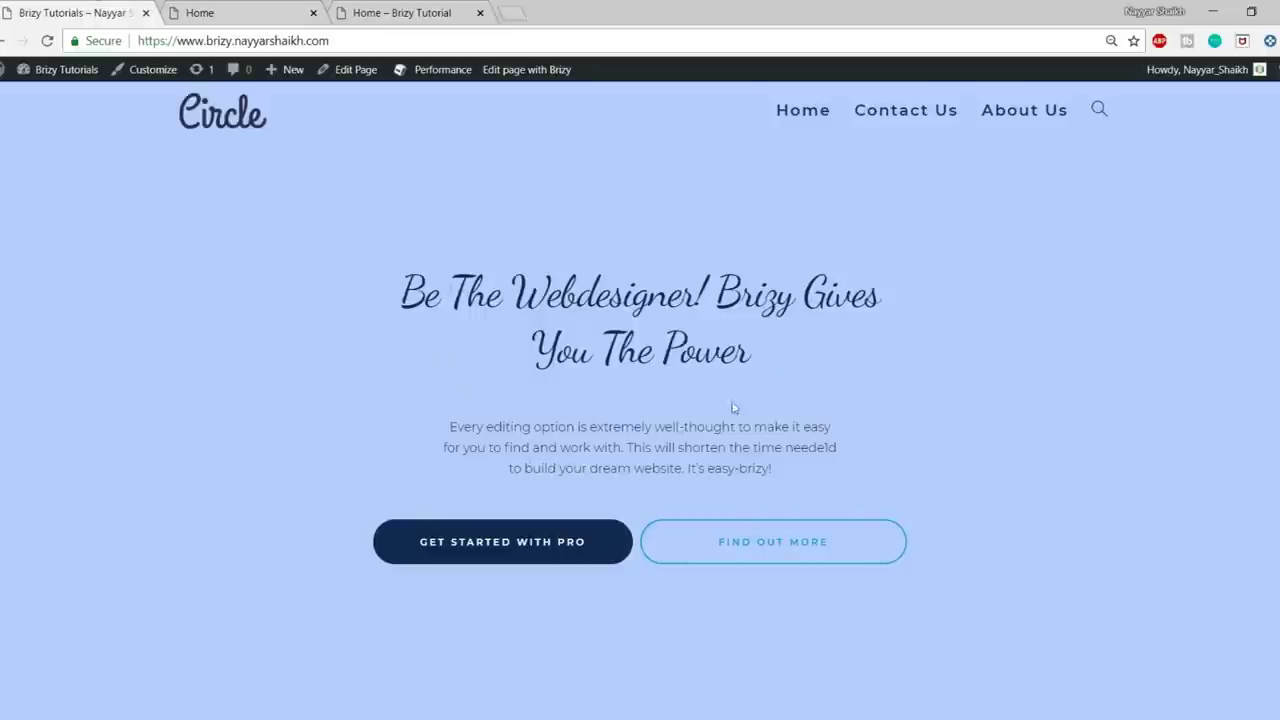
pyautogui.click(272, 12)
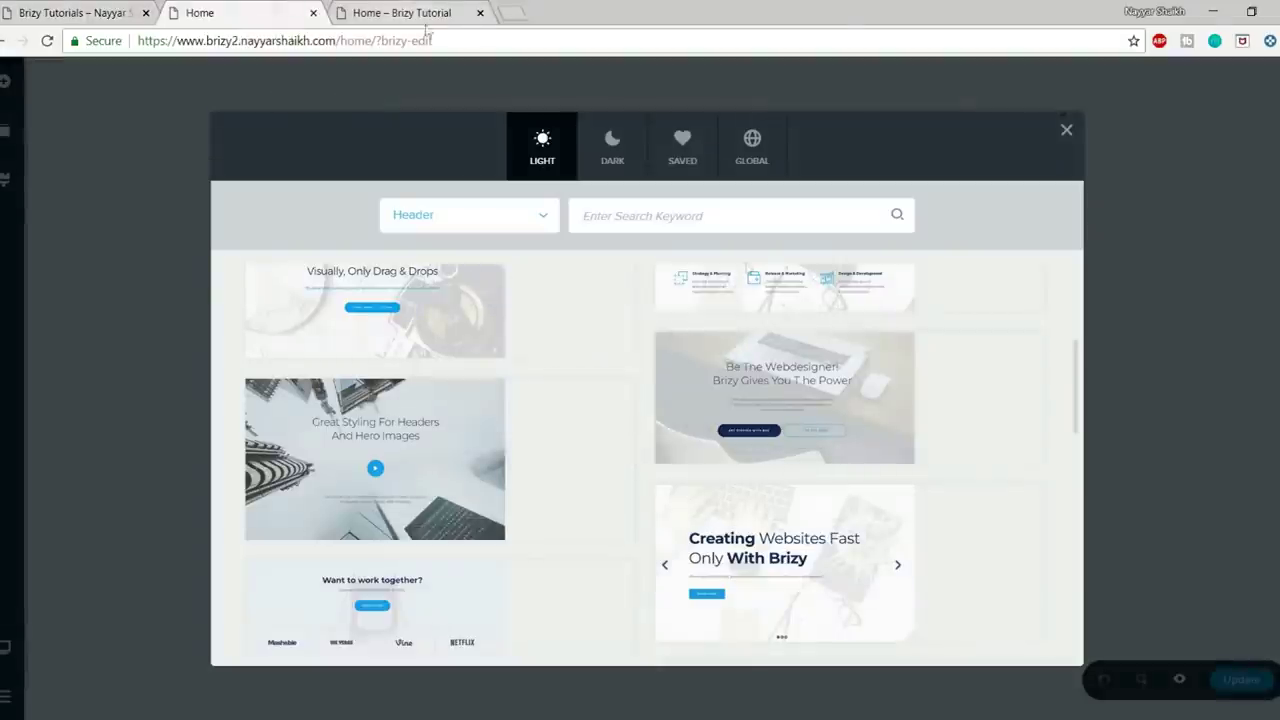
pyautogui.moveTo(826, 404)
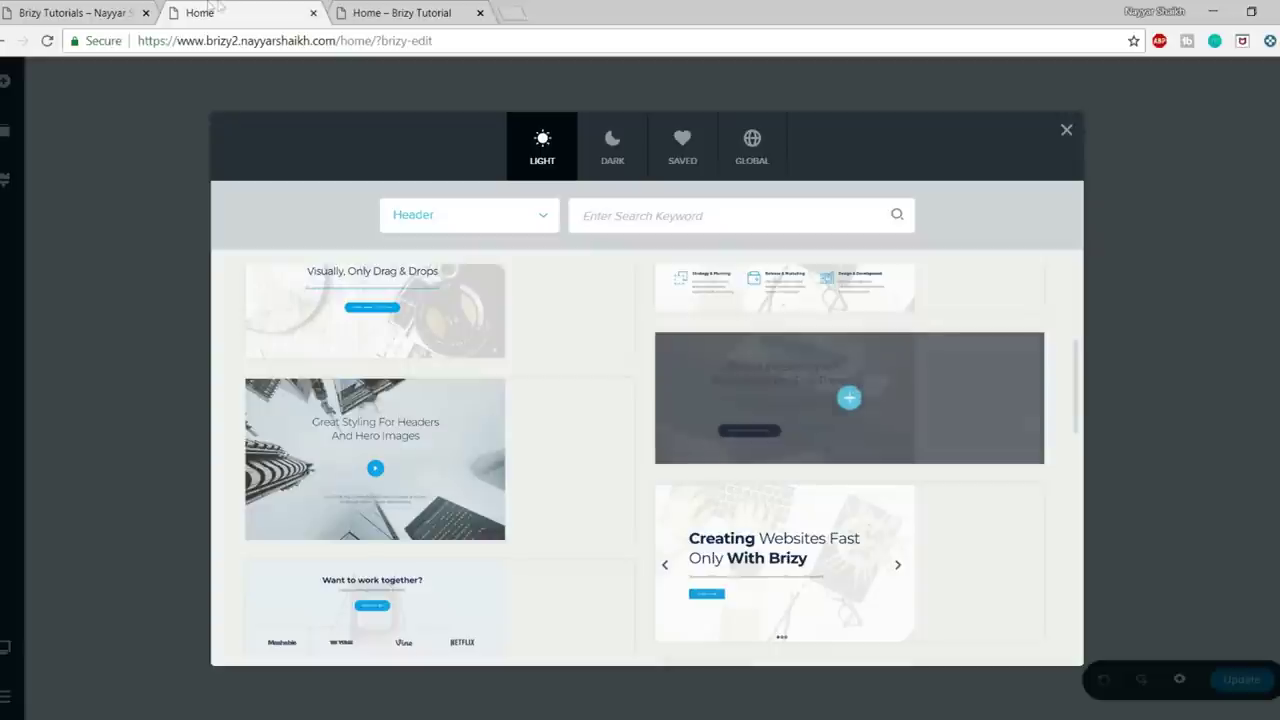
pyautogui.click(80, 12)
pyautogui.click(258, 12)
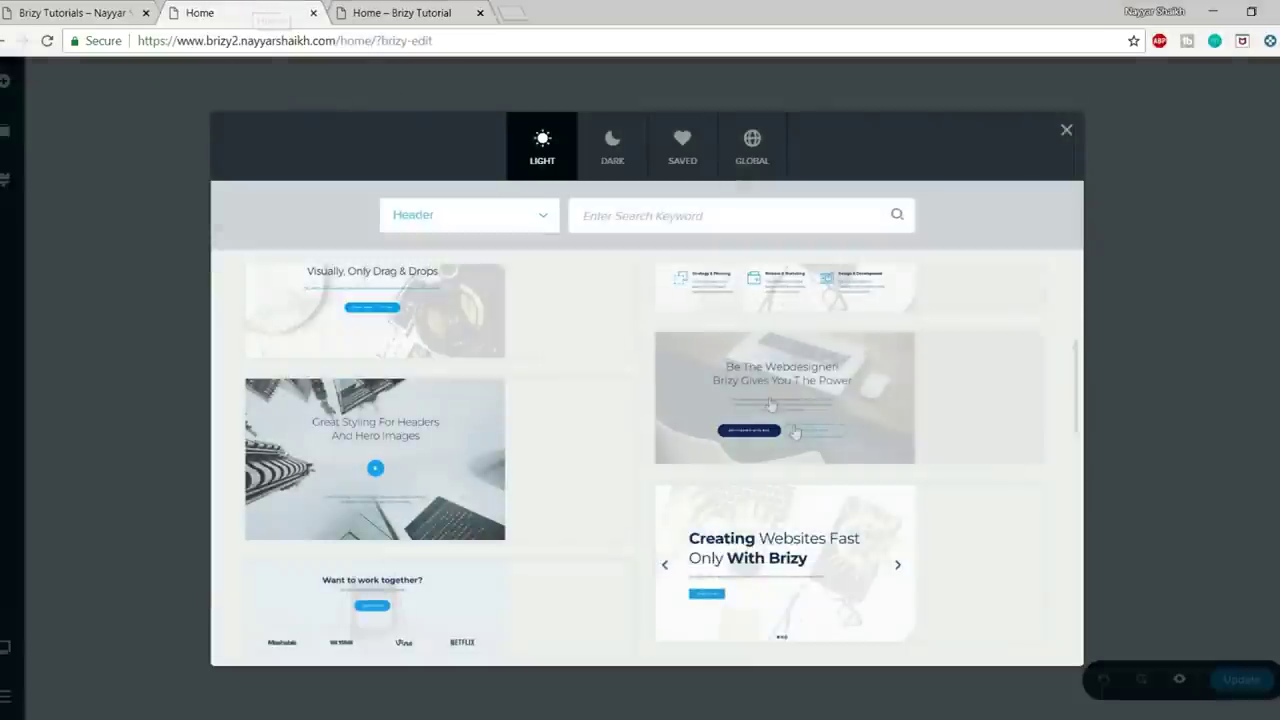
pyautogui.click(850, 400)
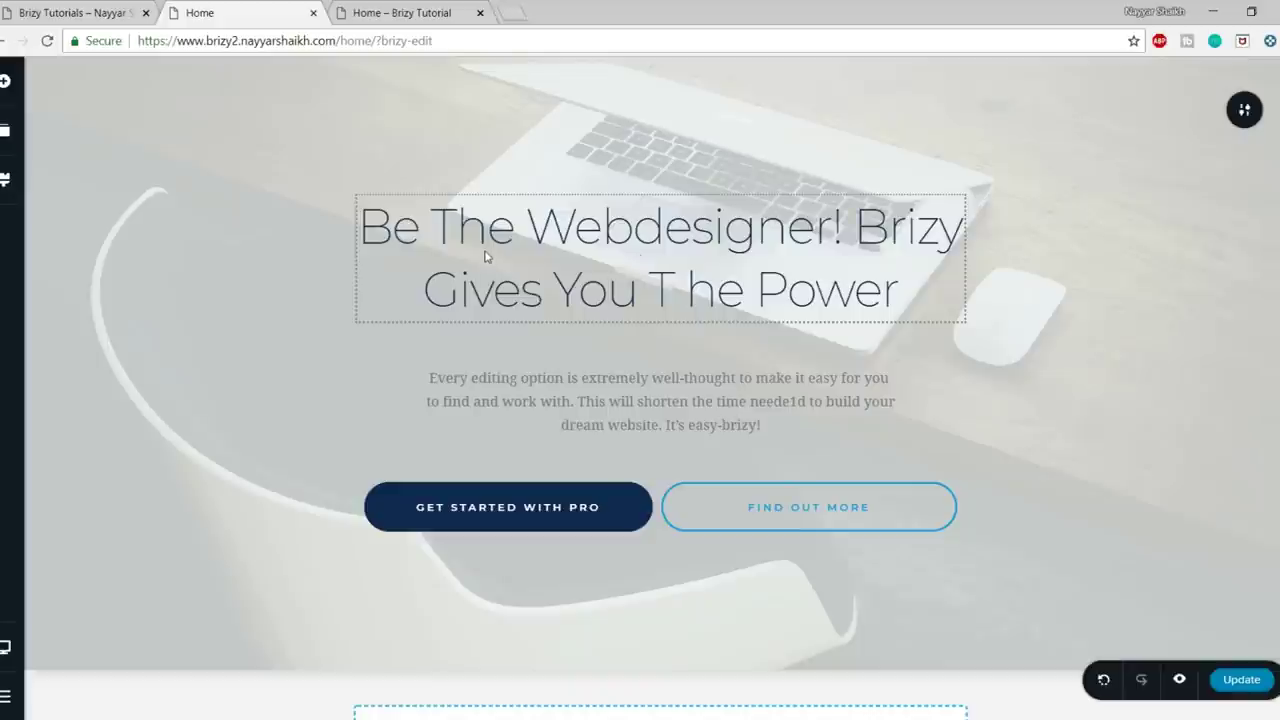
# - Scroll over the inserted Be The Webdesigner hero with its two buttons to review it
pyautogui.scroll(-2, 1086, 443)
pyautogui.scroll(2, 1090, 451)
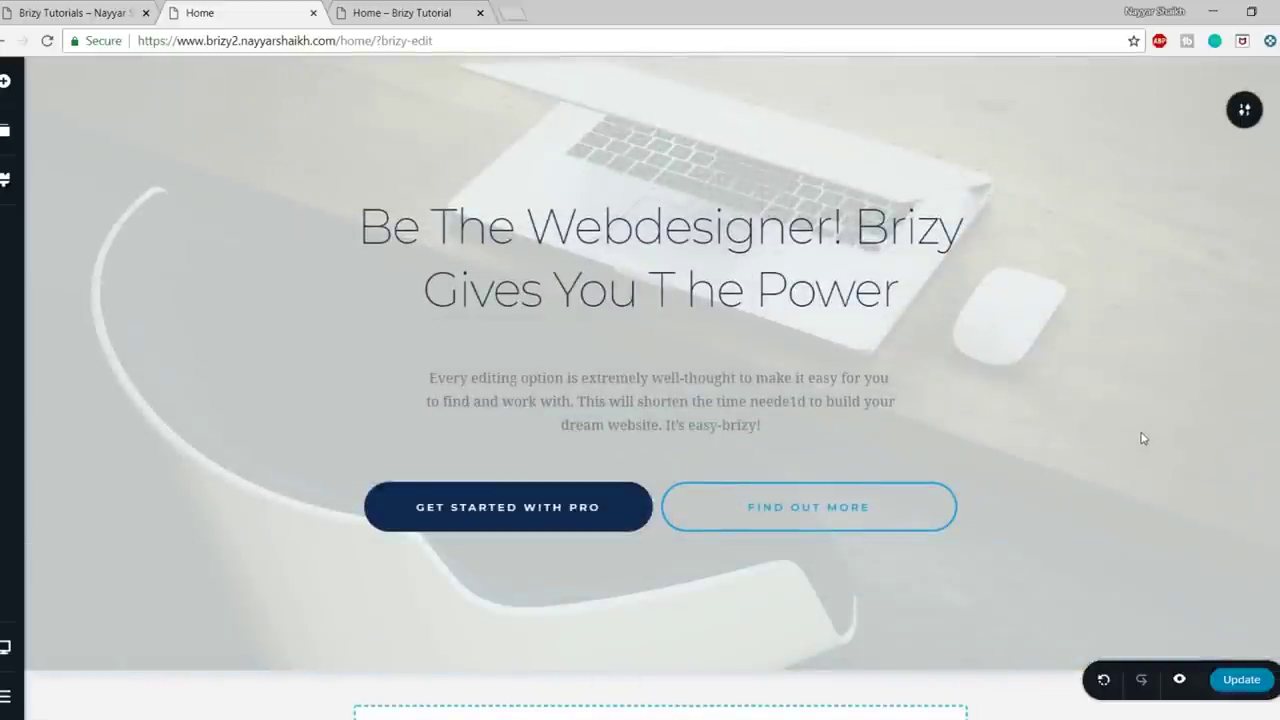
# - Copy the live site's hero heading and paste it over the Brizy hero heading
pyautogui.click(78, 8)
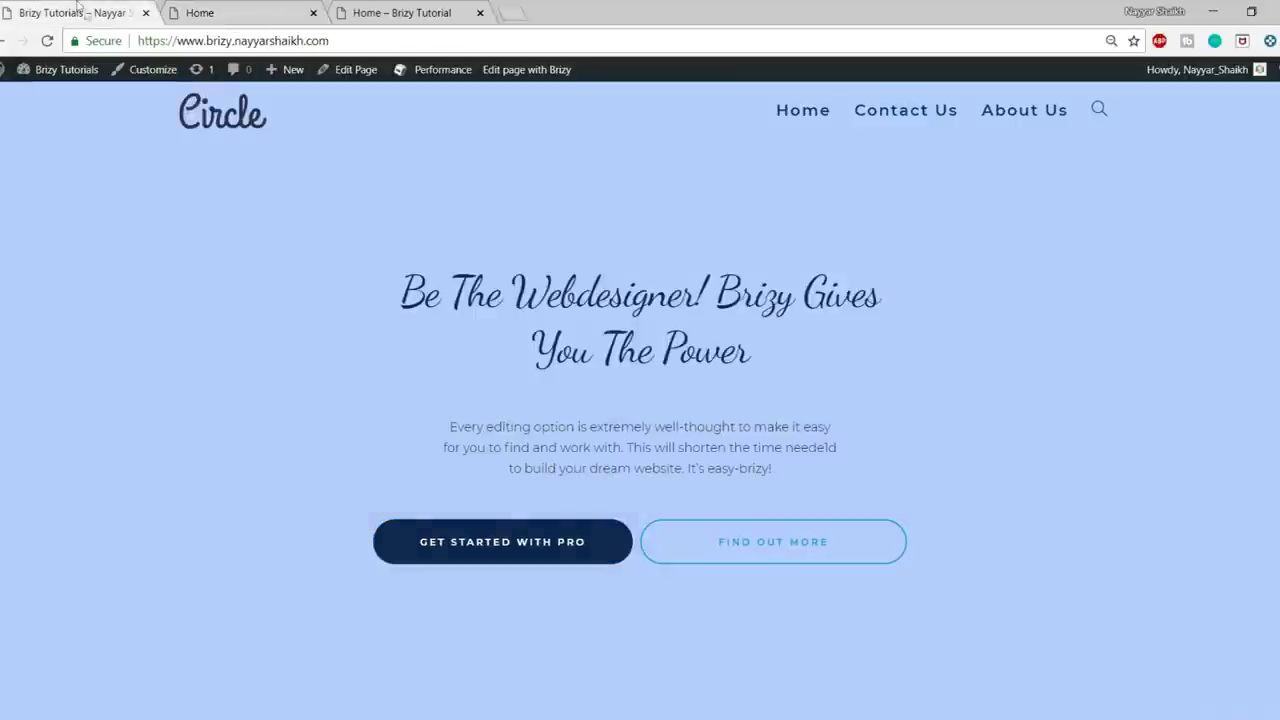
pyautogui.moveTo(398, 292); pyautogui.dragTo(838, 375)
pyautogui.hotkey('ctrl', 'c')
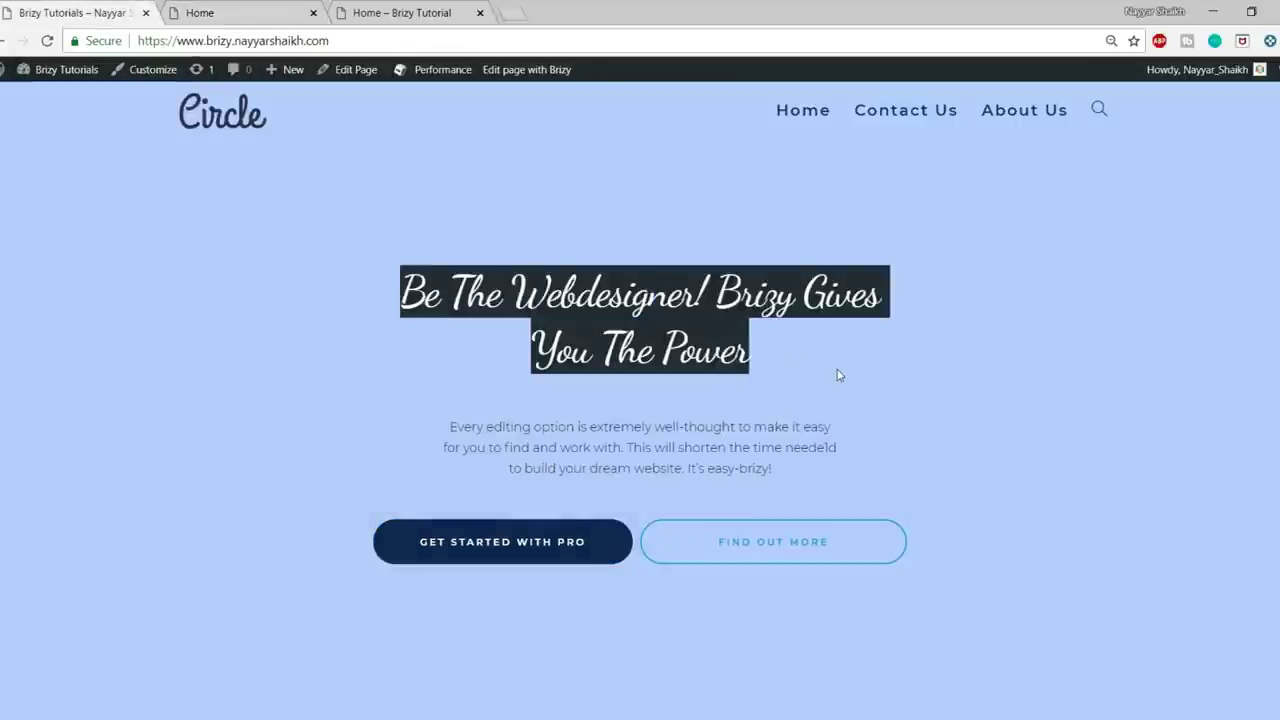
pyautogui.click(262, 8)
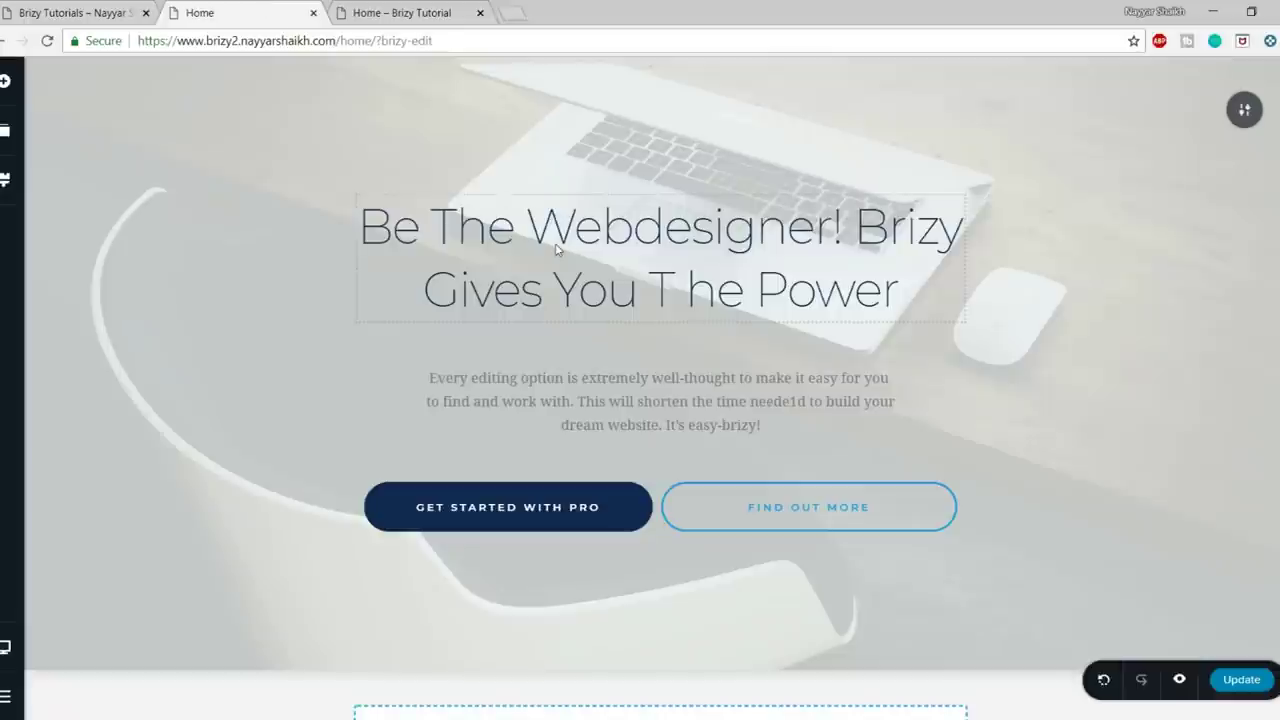
pyautogui.click(633, 235)
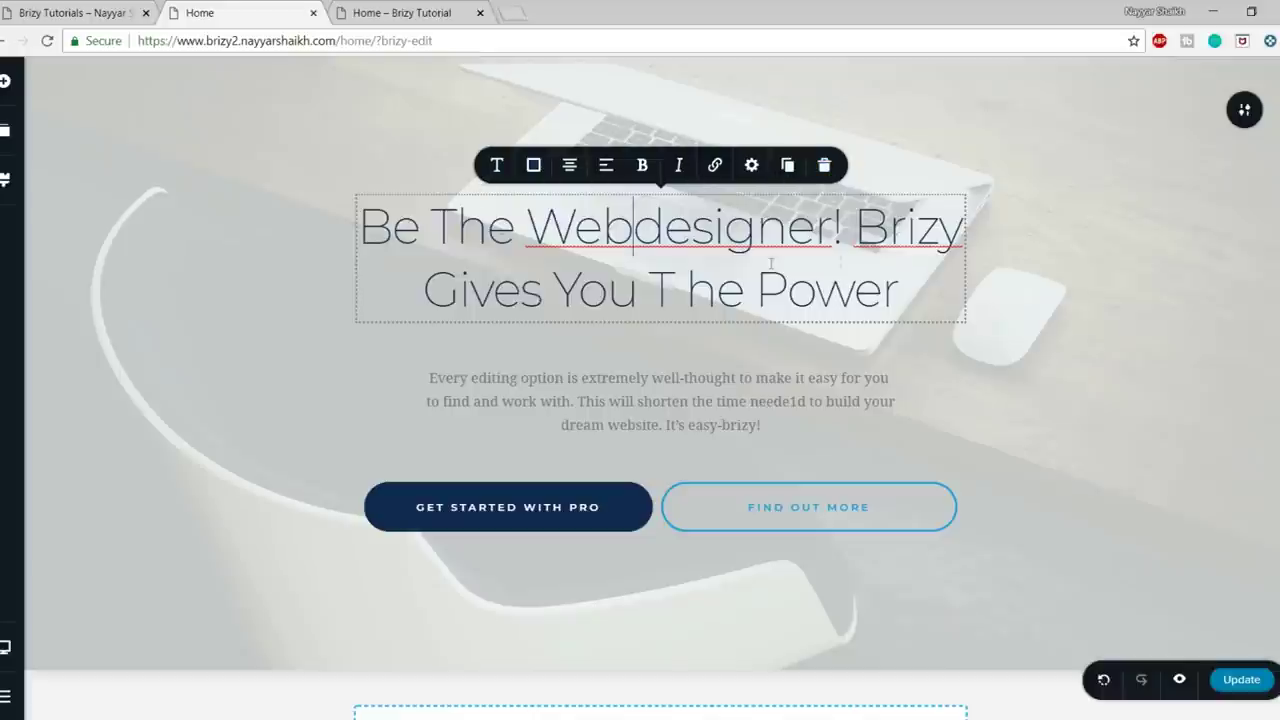
pyautogui.tripleClick(695, 290)
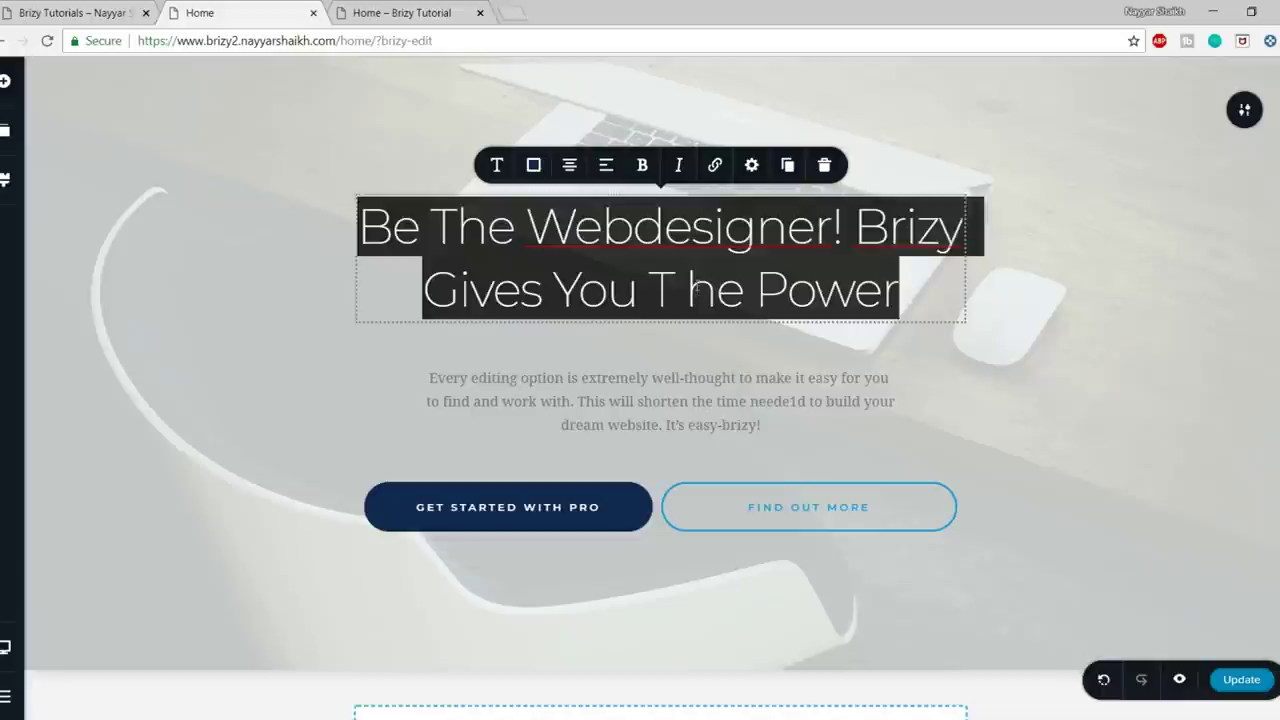
pyautogui.press('BackSpace')
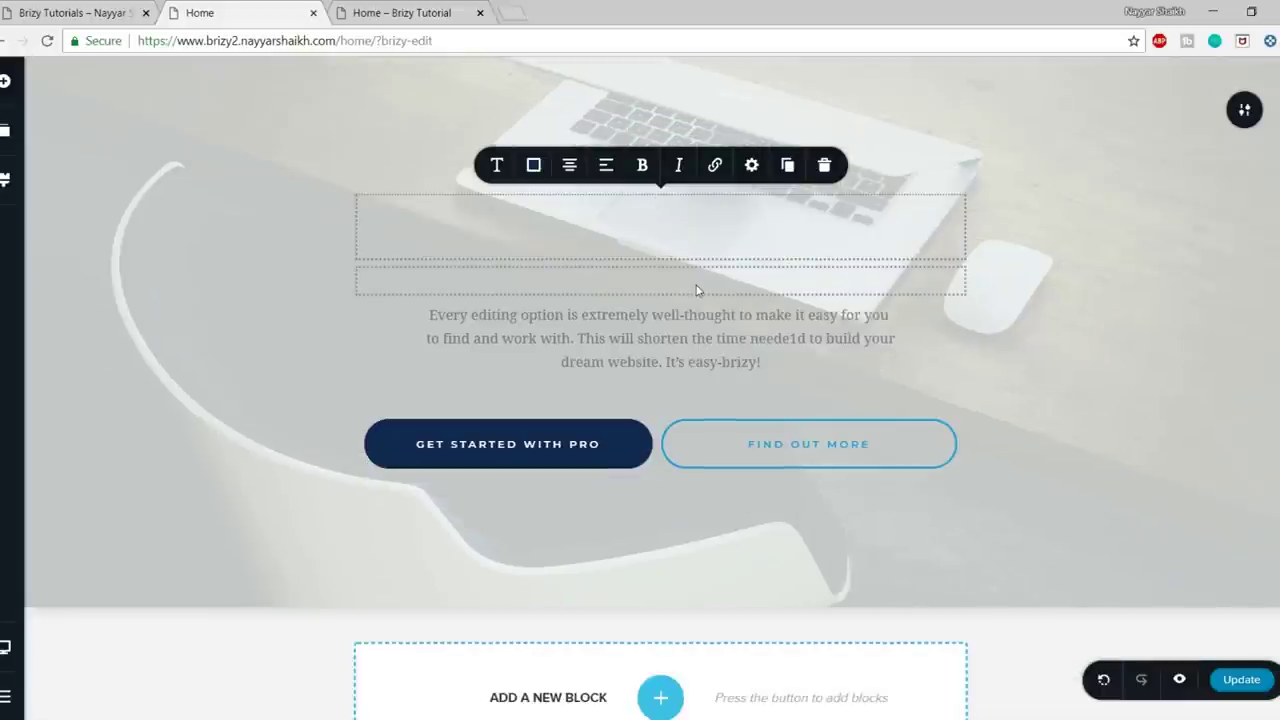
pyautogui.hotkey('ctrl', 'v')
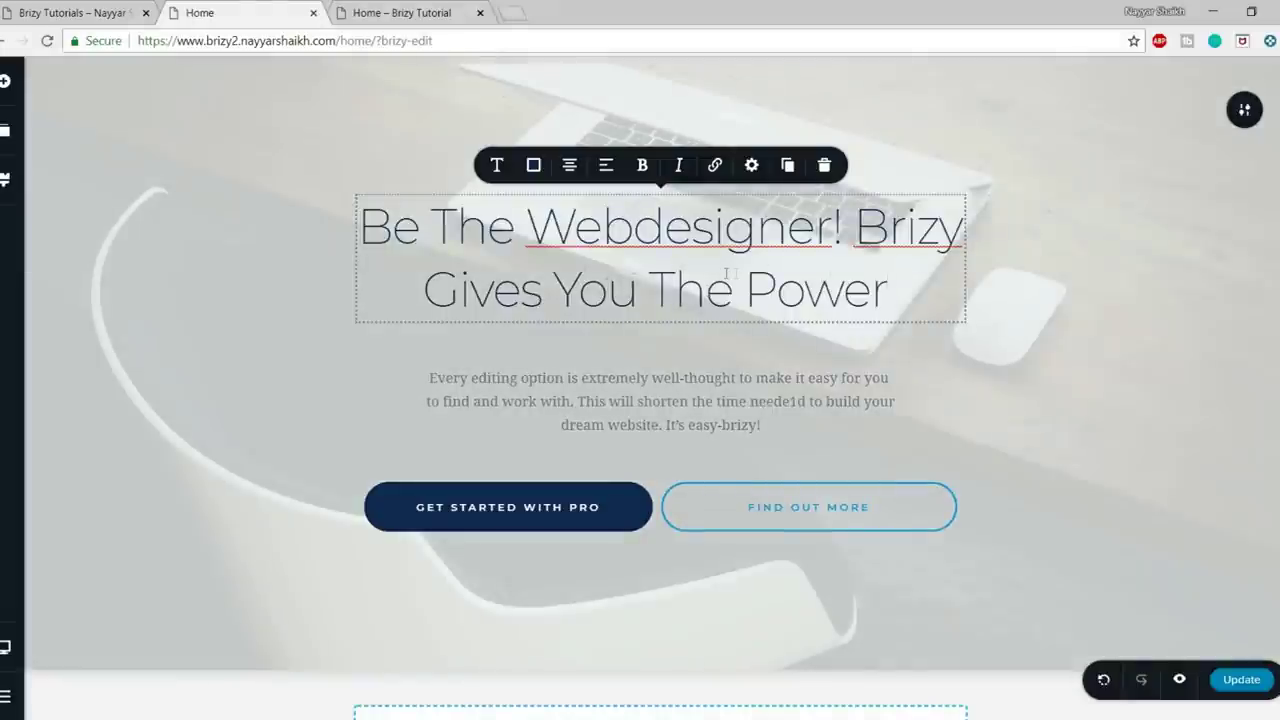
# - Check the pasted 'Be The Webdesigner! Brizy Gives You The Power' heading, then view the live site
pyautogui.moveTo(905, 287); pyautogui.dragTo(357, 220)
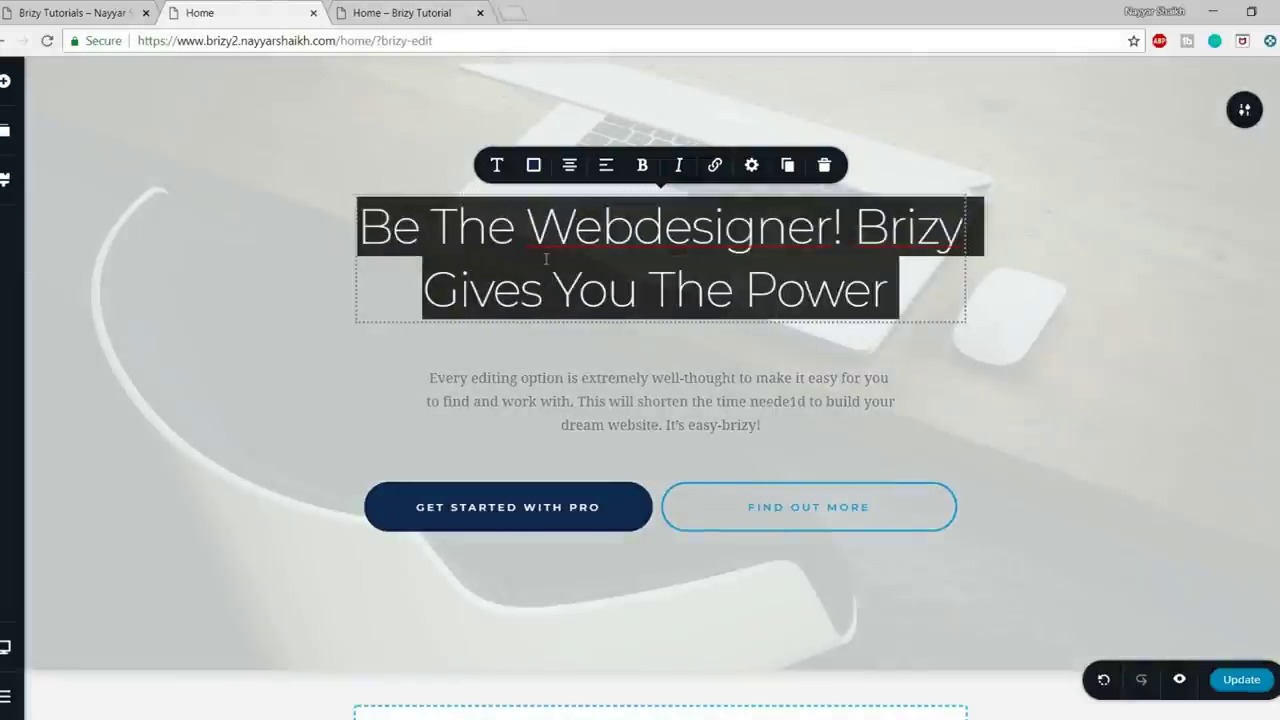
pyautogui.click(541, 290)
pyautogui.moveTo(916, 291); pyautogui.dragTo(378, 210)
pyautogui.click(458, 236)
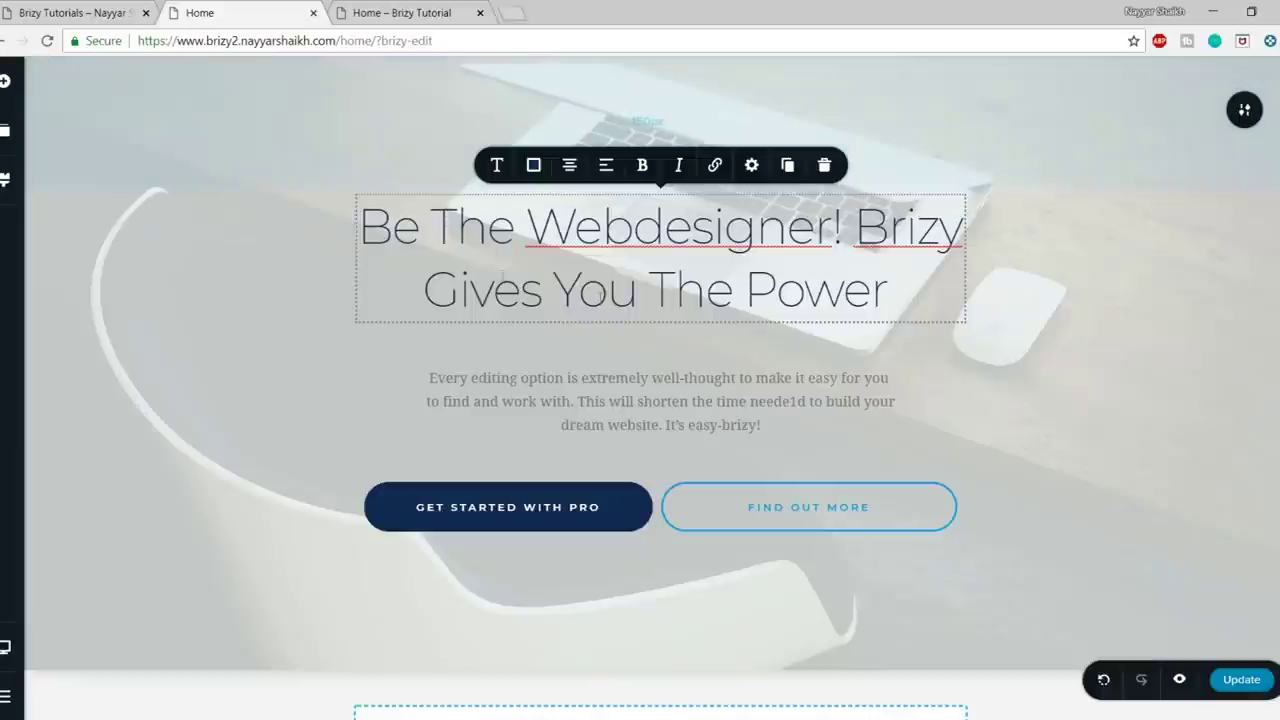
pyautogui.click(100, 10)
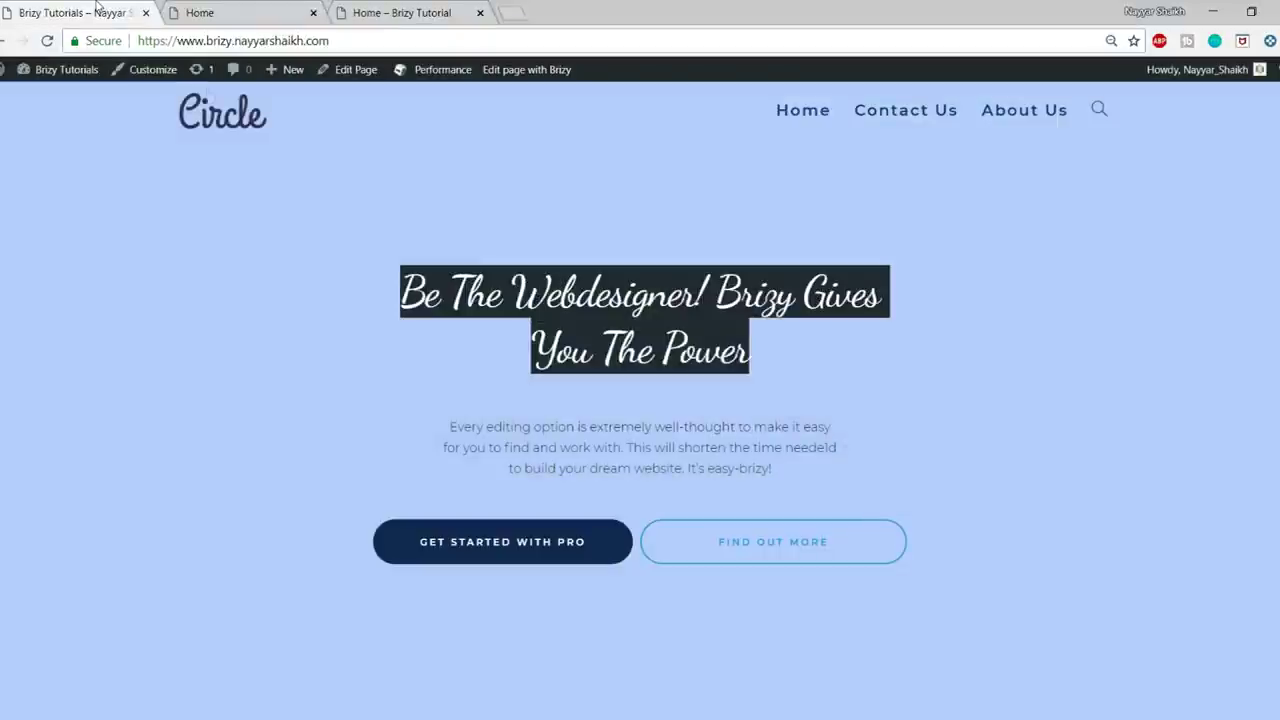
# - Compare the live site's script heading with the editor's Montserrat 56 heading via its Typography options
pyautogui.click(553, 307)
pyautogui.moveTo(400, 292); pyautogui.dragTo(785, 370)
pyautogui.click(785, 370)
pyautogui.click(198, 13)
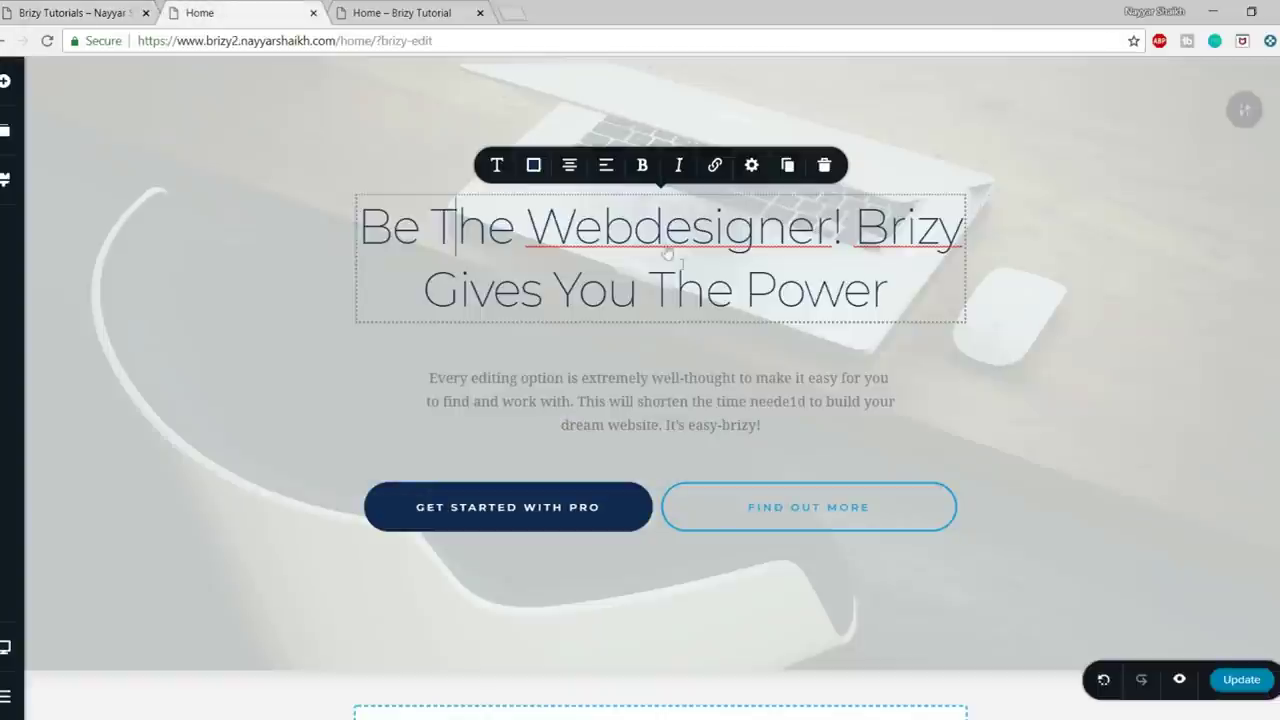
pyautogui.click(30, 10)
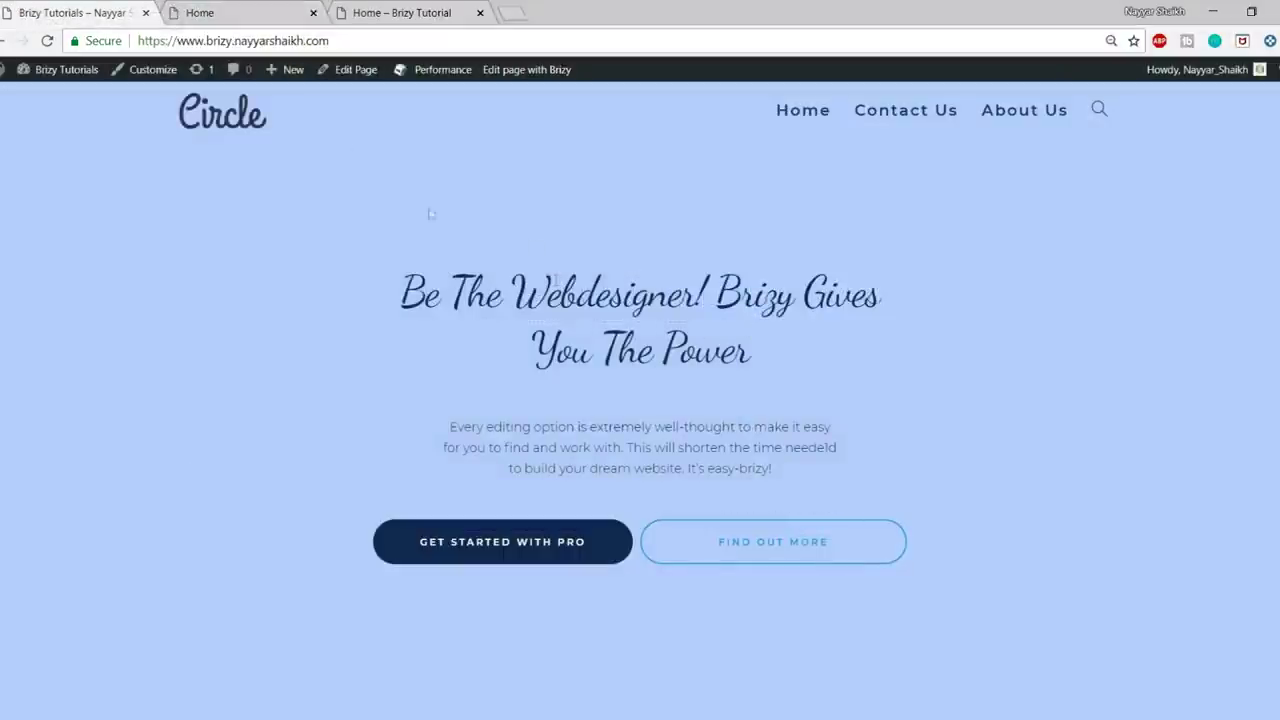
pyautogui.click(268, 13)
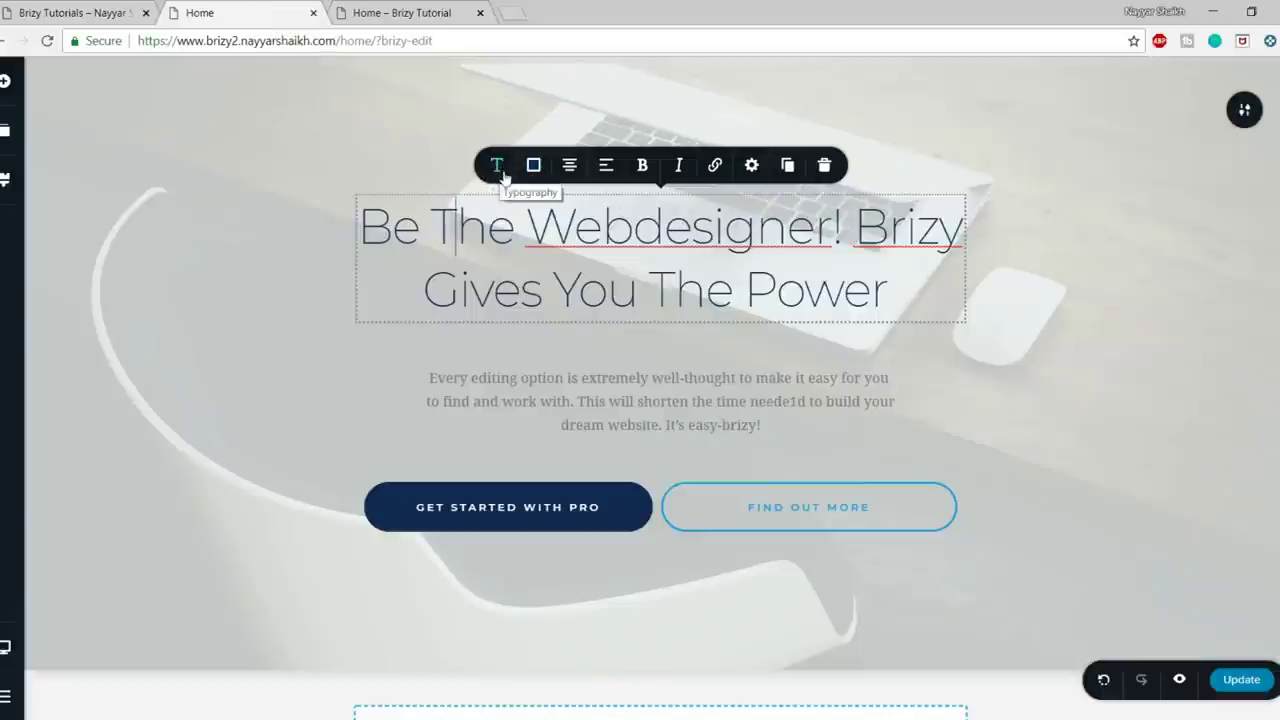
pyautogui.click(498, 167)
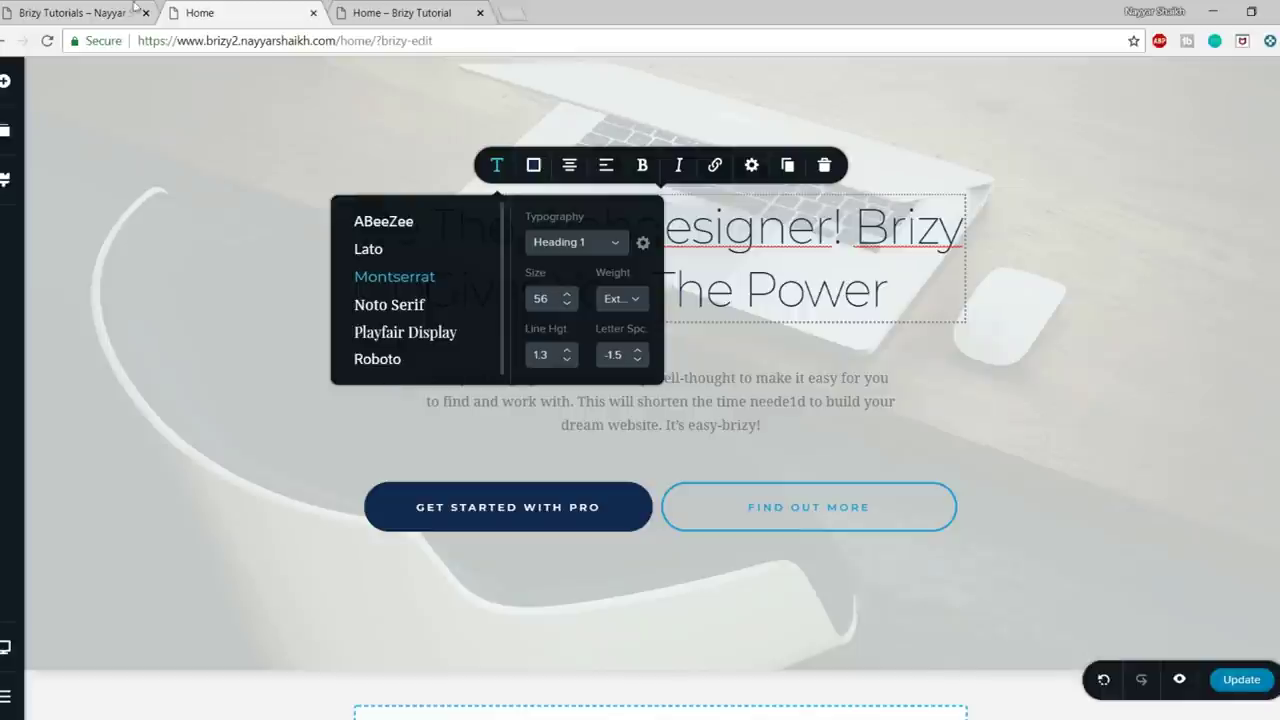
pyautogui.click(90, 12)
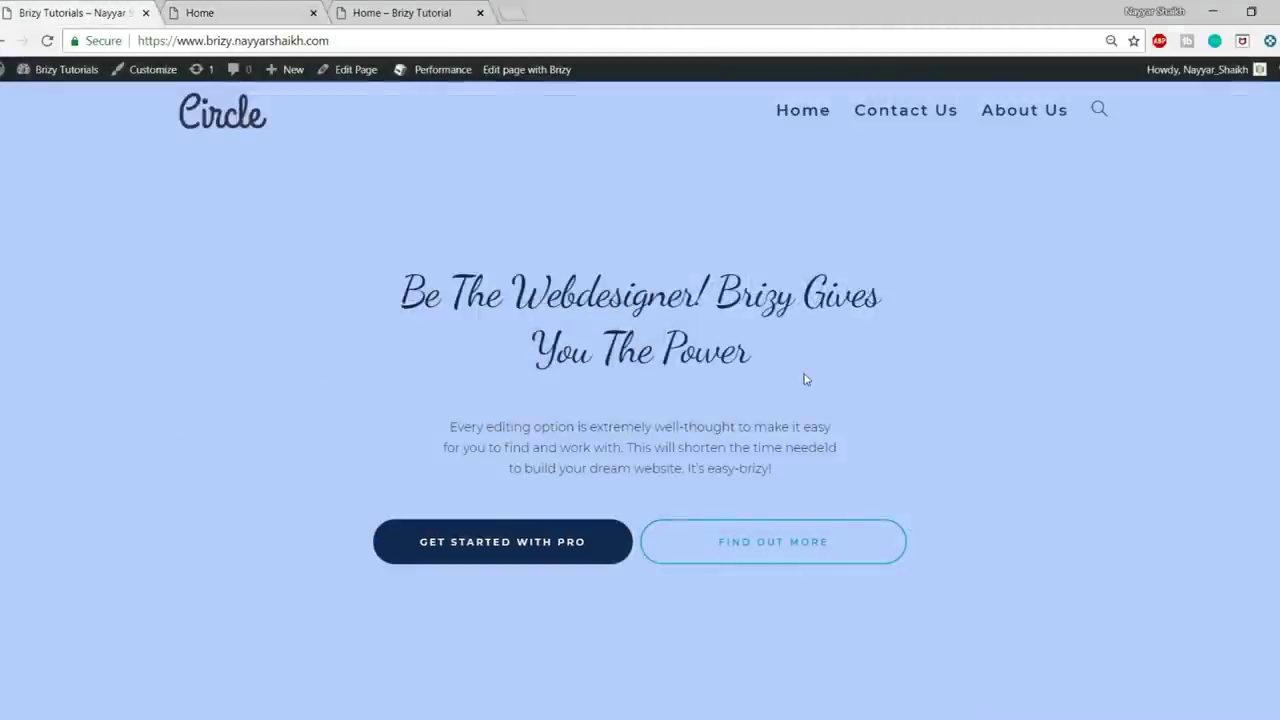
pyautogui.click(238, 11)
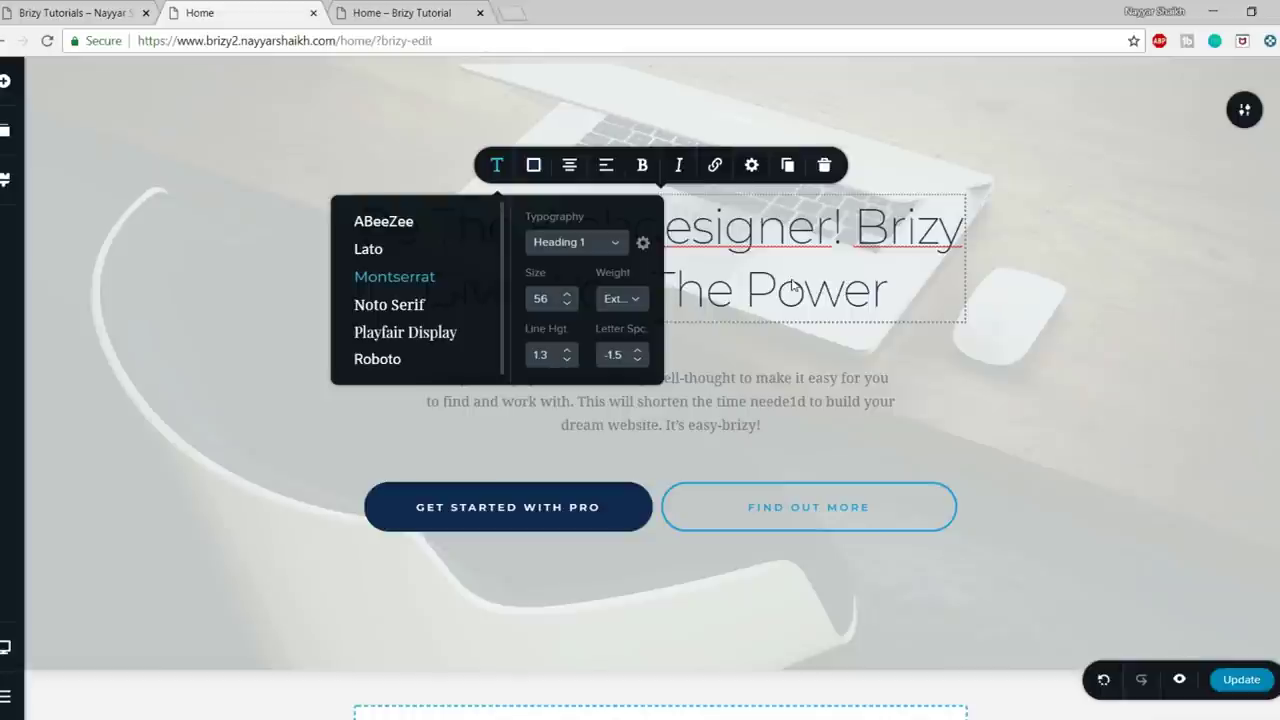
pyautogui.click(1046, 226)
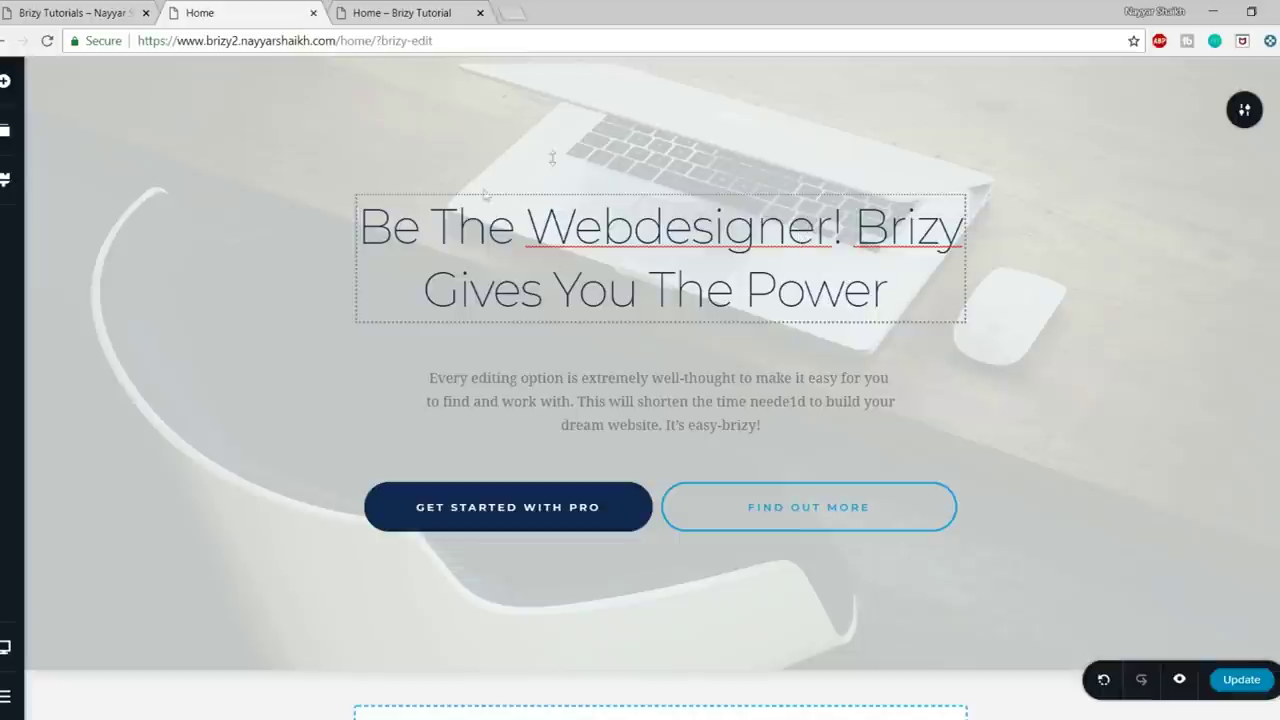
# - Insert 'The best features in our modern software' block below the hero, then select the hero heading
pyautogui.scroll(-2, 722, 284)
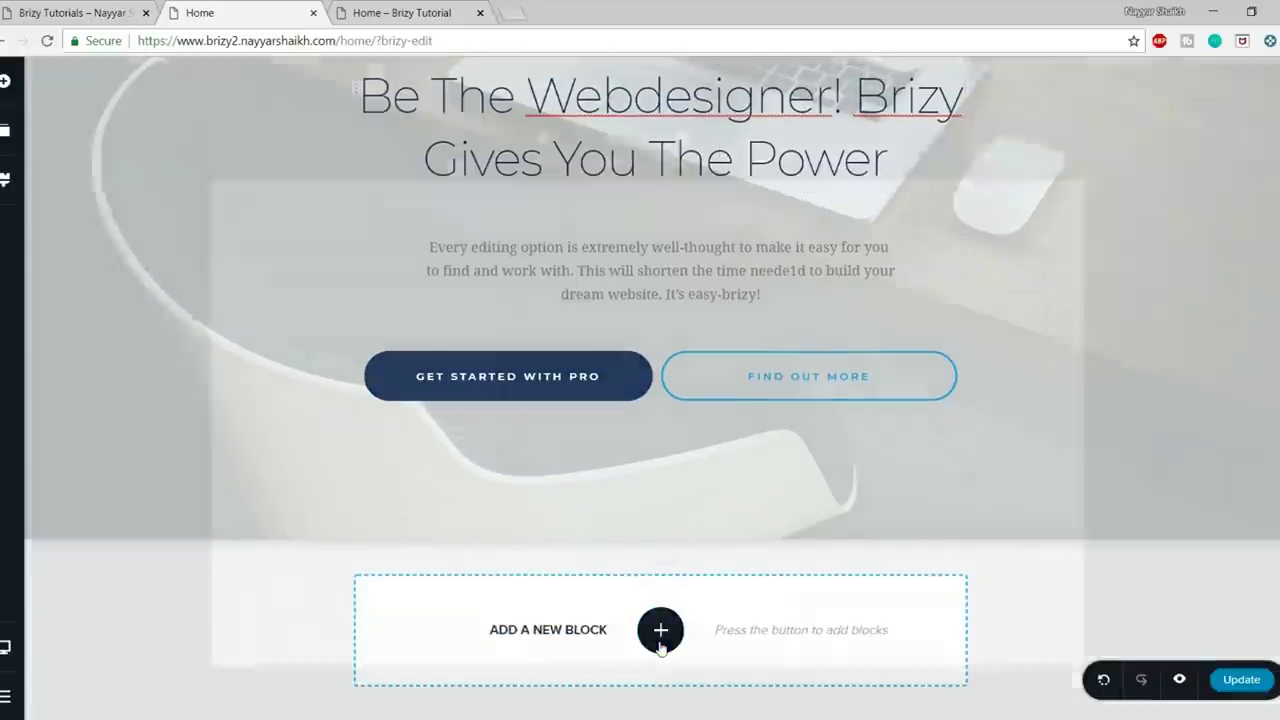
pyautogui.click(660, 626)
pyautogui.scroll(-2, 831, 568)
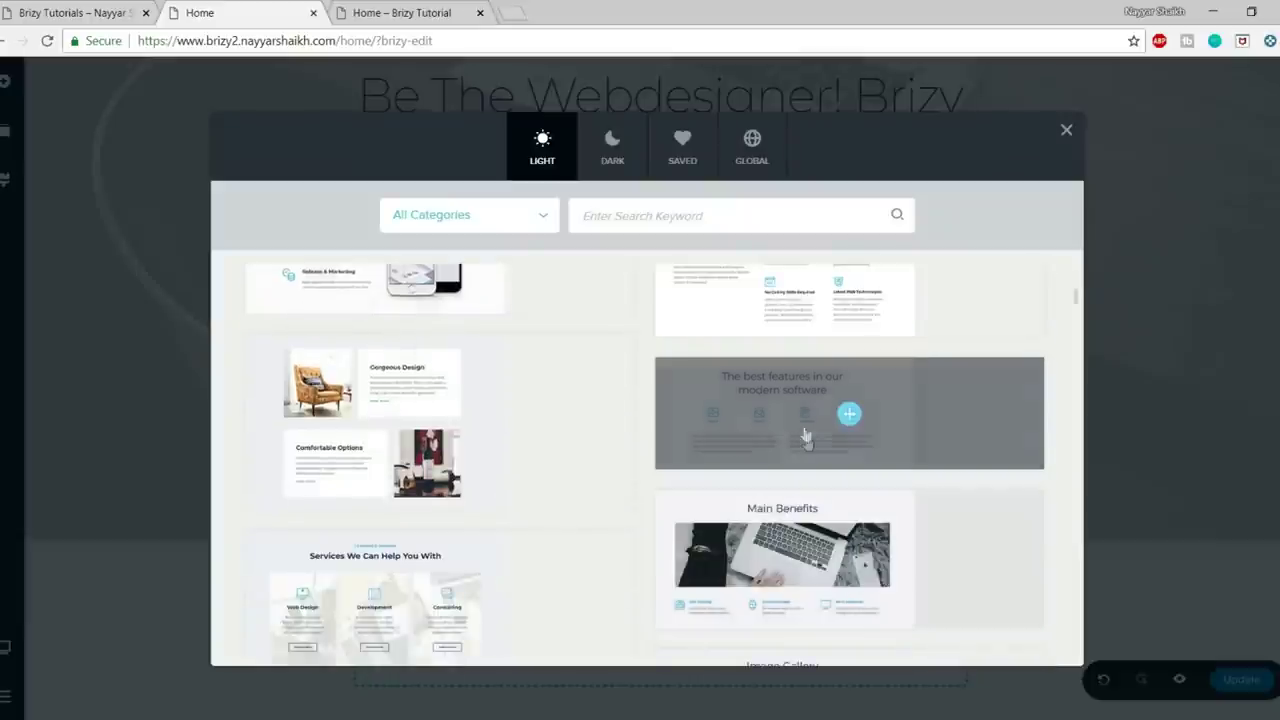
pyautogui.click(847, 414)
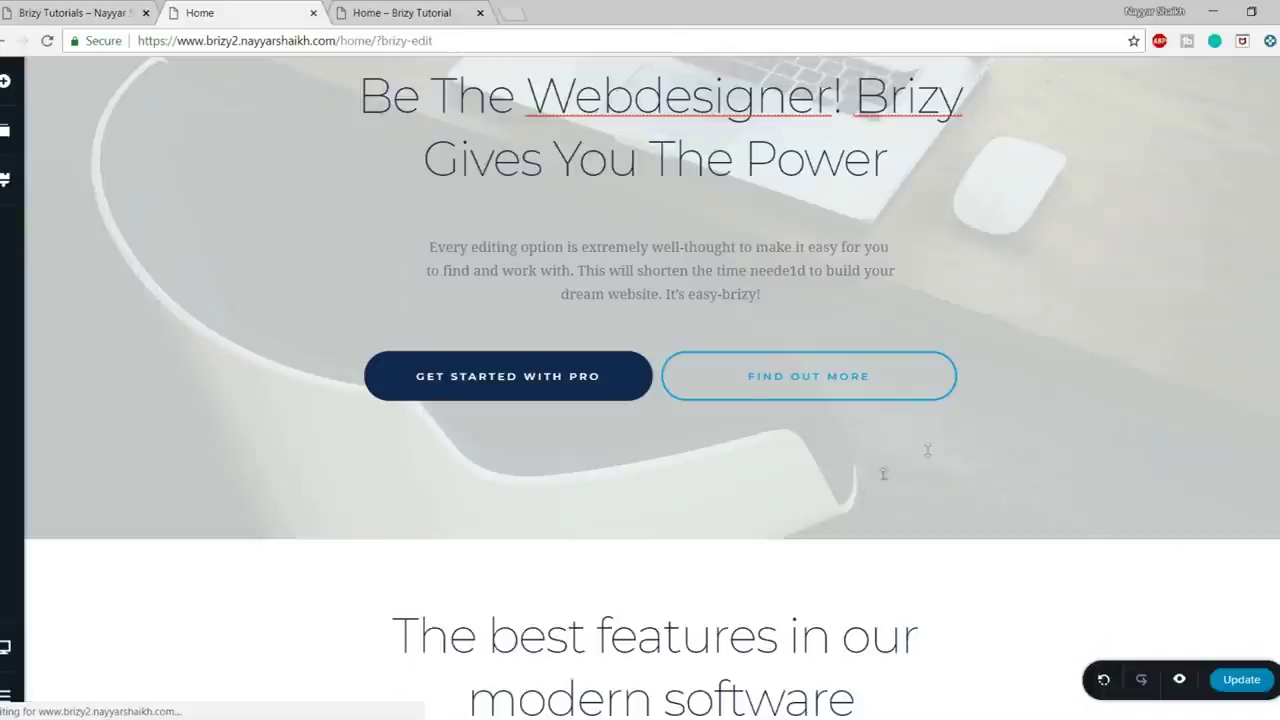
pyautogui.scroll(1, 657, 451)
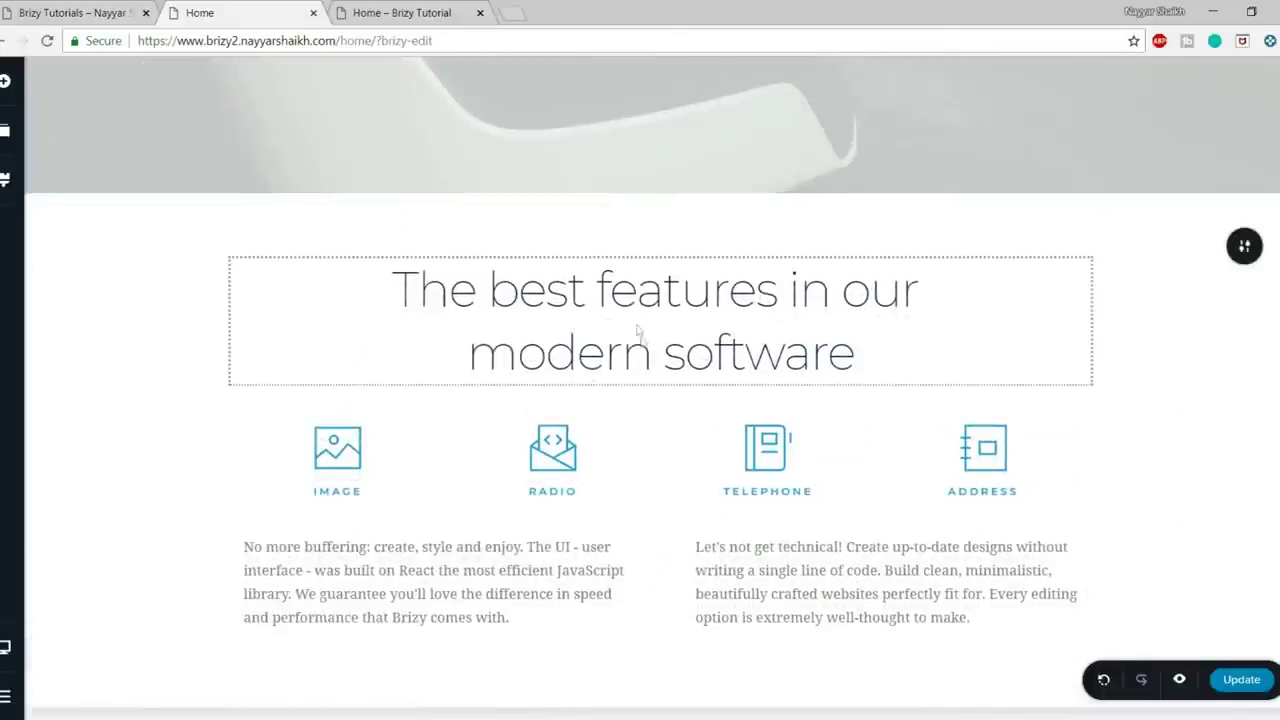
pyautogui.scroll(5, 679, 376)
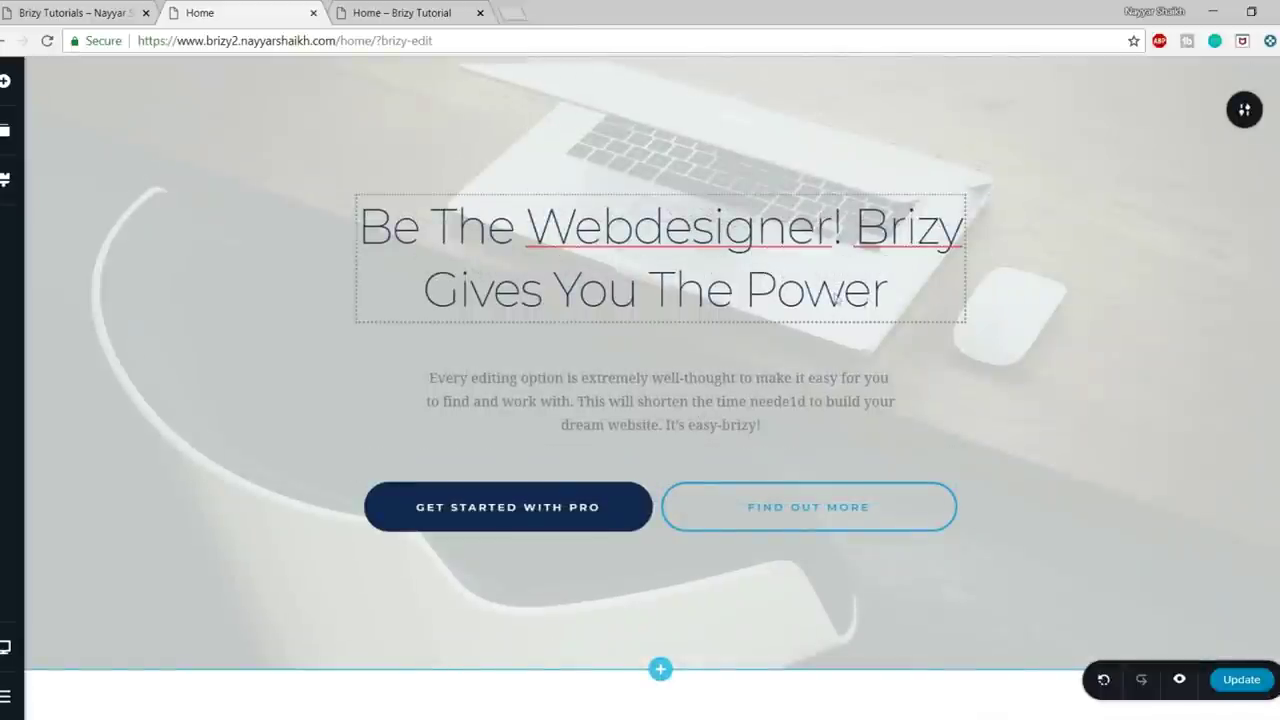
pyautogui.scroll(-5, 869, 303)
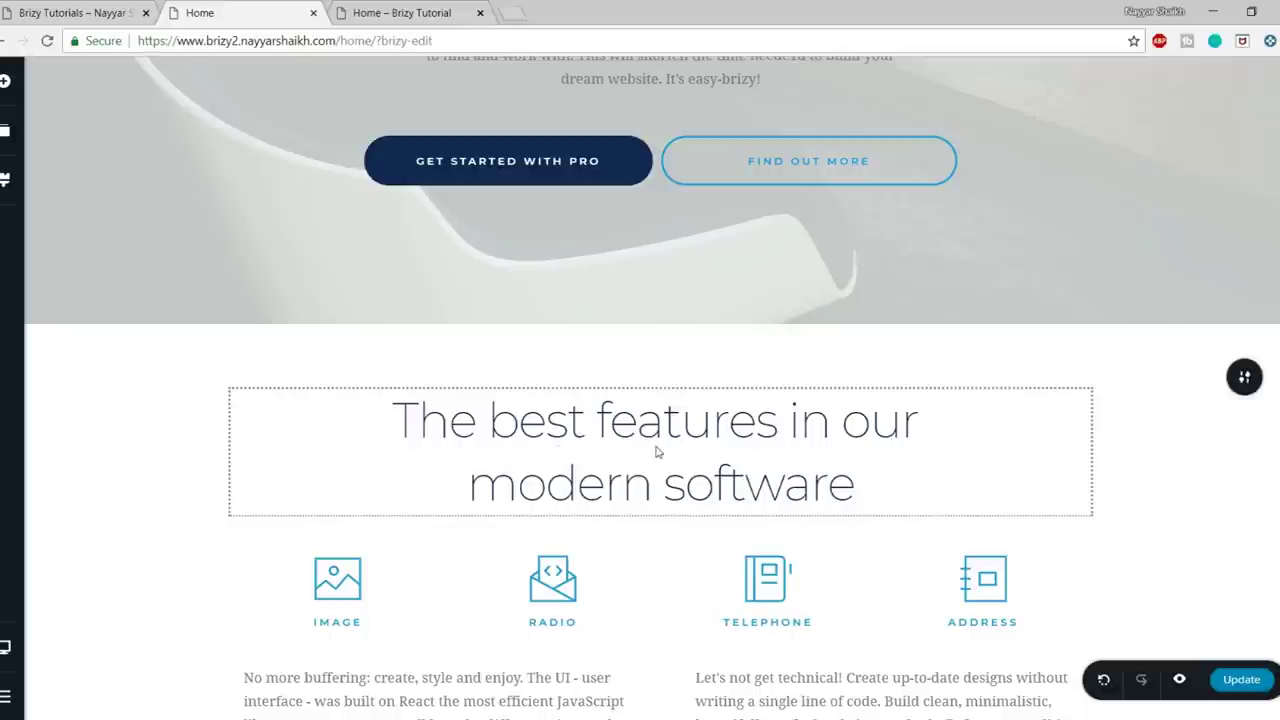
pyautogui.scroll(3, 656, 452)
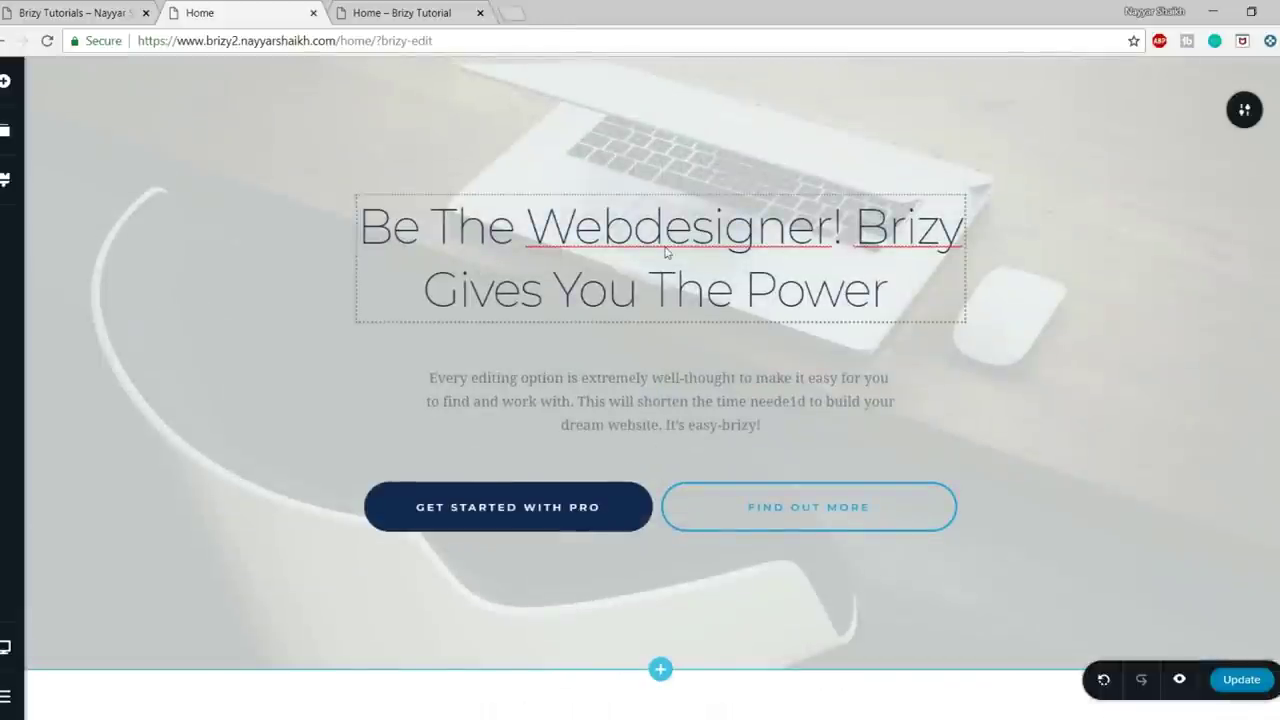
pyautogui.click(665, 252)
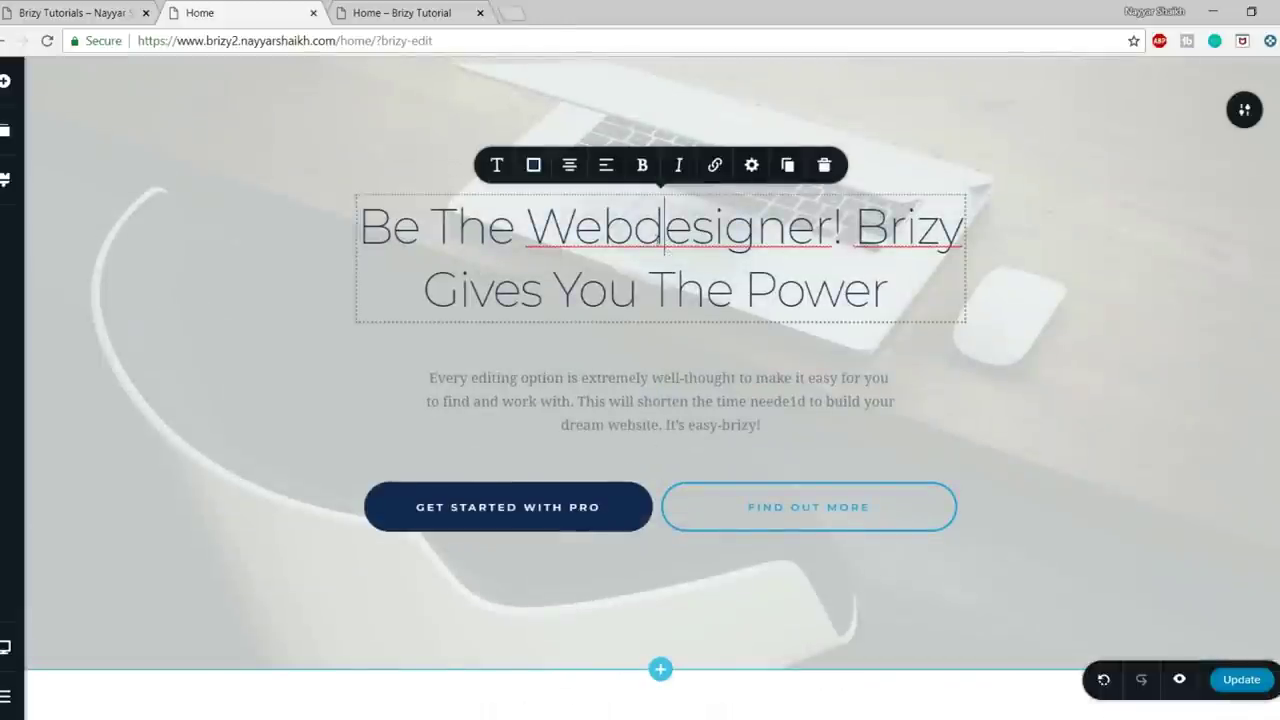
# - Open the Heading 1 styling settings to add a Google Font, and open a new browser tab
pyautogui.click(498, 167)
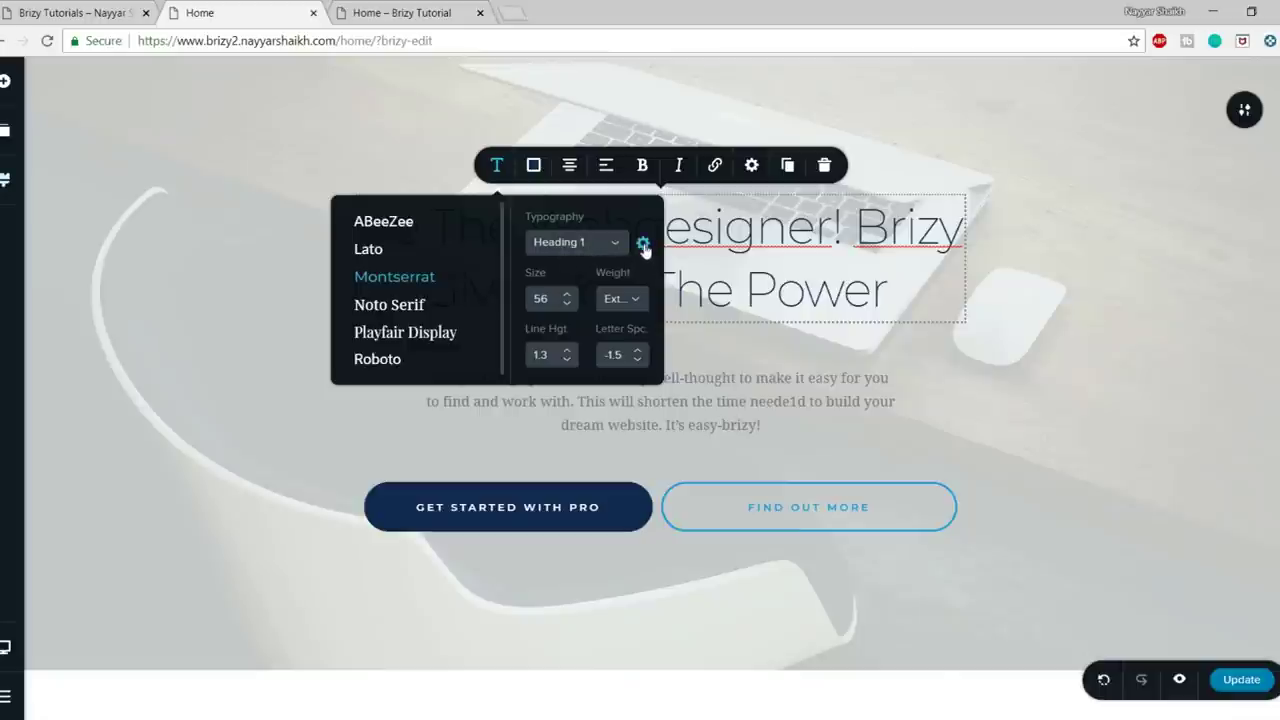
pyautogui.click(644, 248)
pyautogui.click(151, 217)
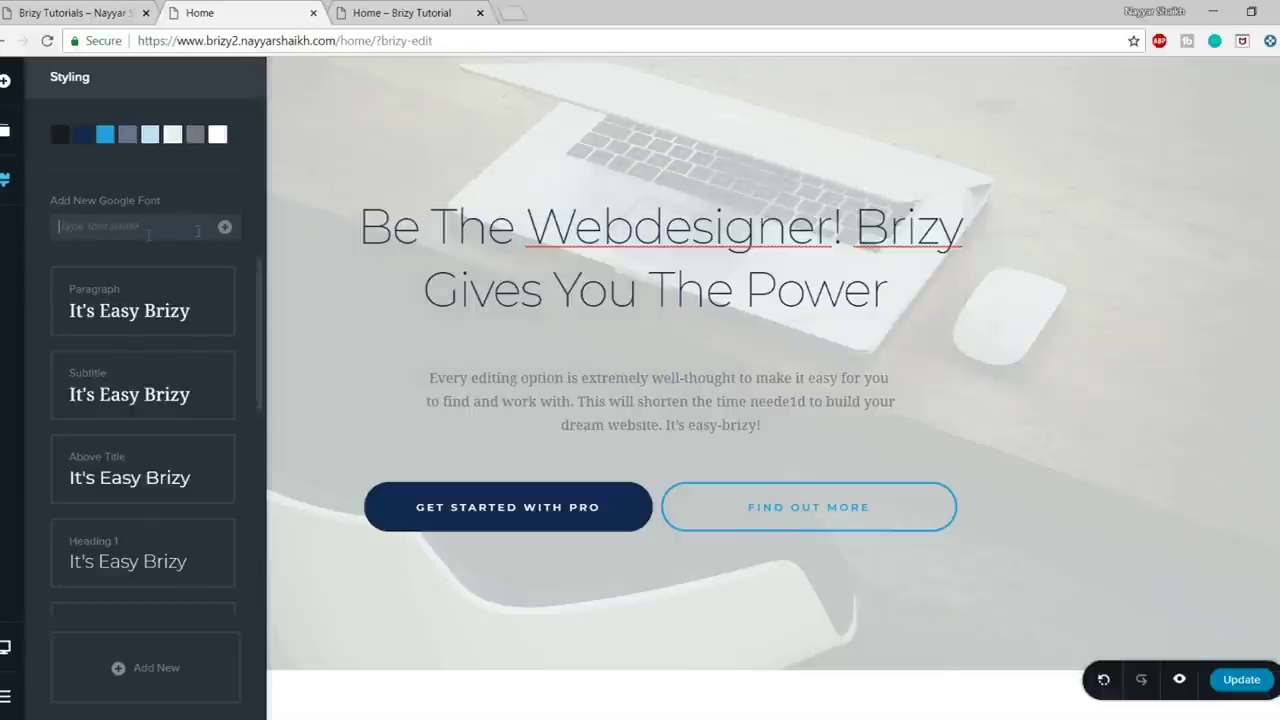
pyautogui.click(513, 12)
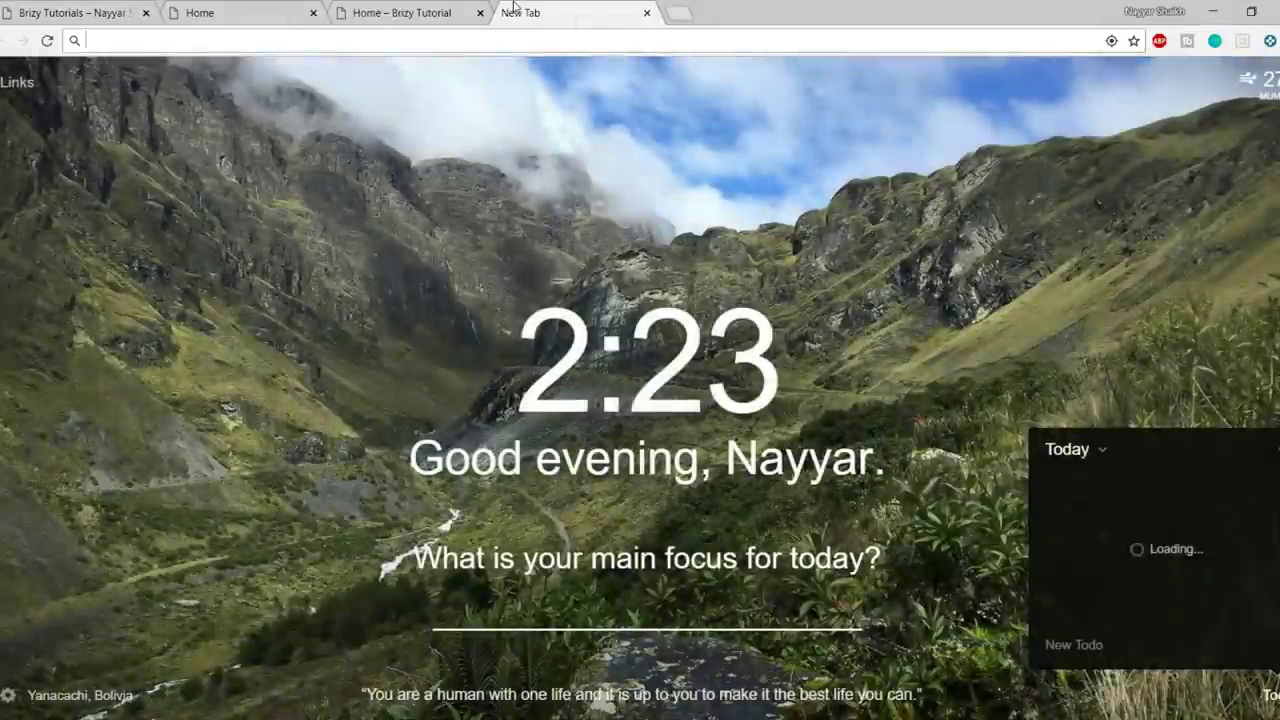
# - Go to the Google Fonts site and browse the font list
pyautogui.write('fo')
pyautogui.press('Return')
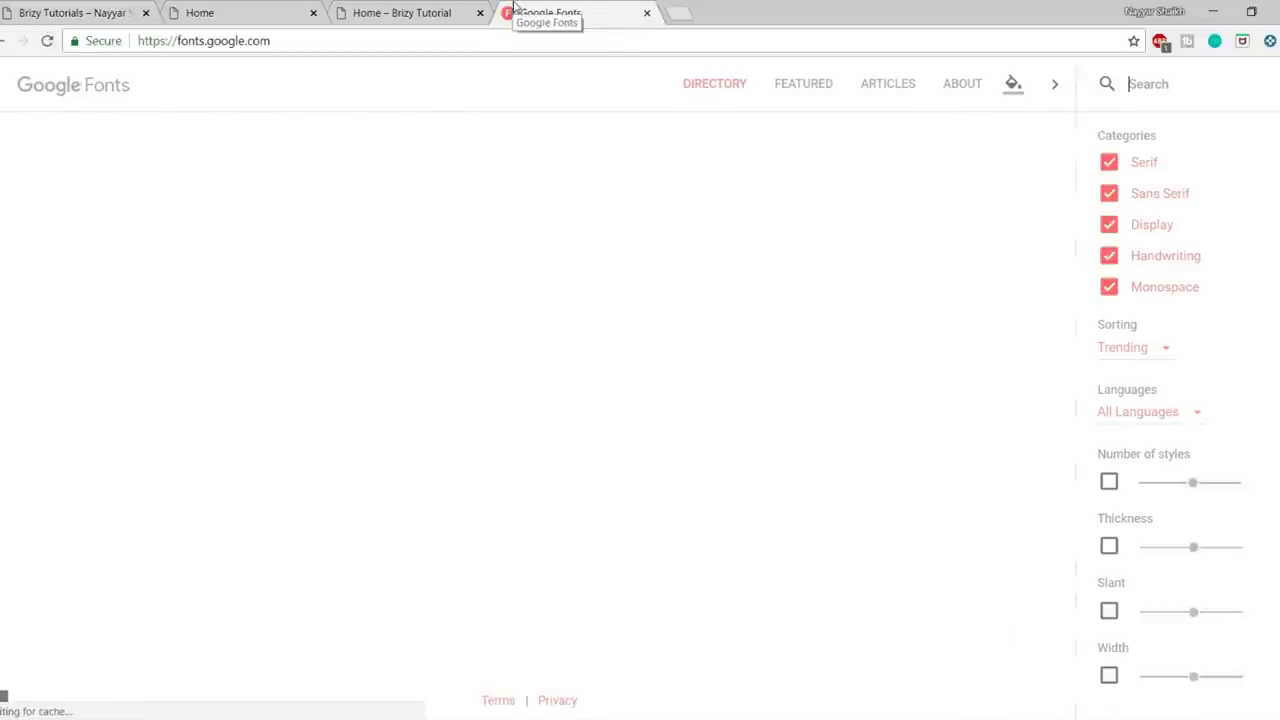
pyautogui.scroll(-11, 1075, 477)
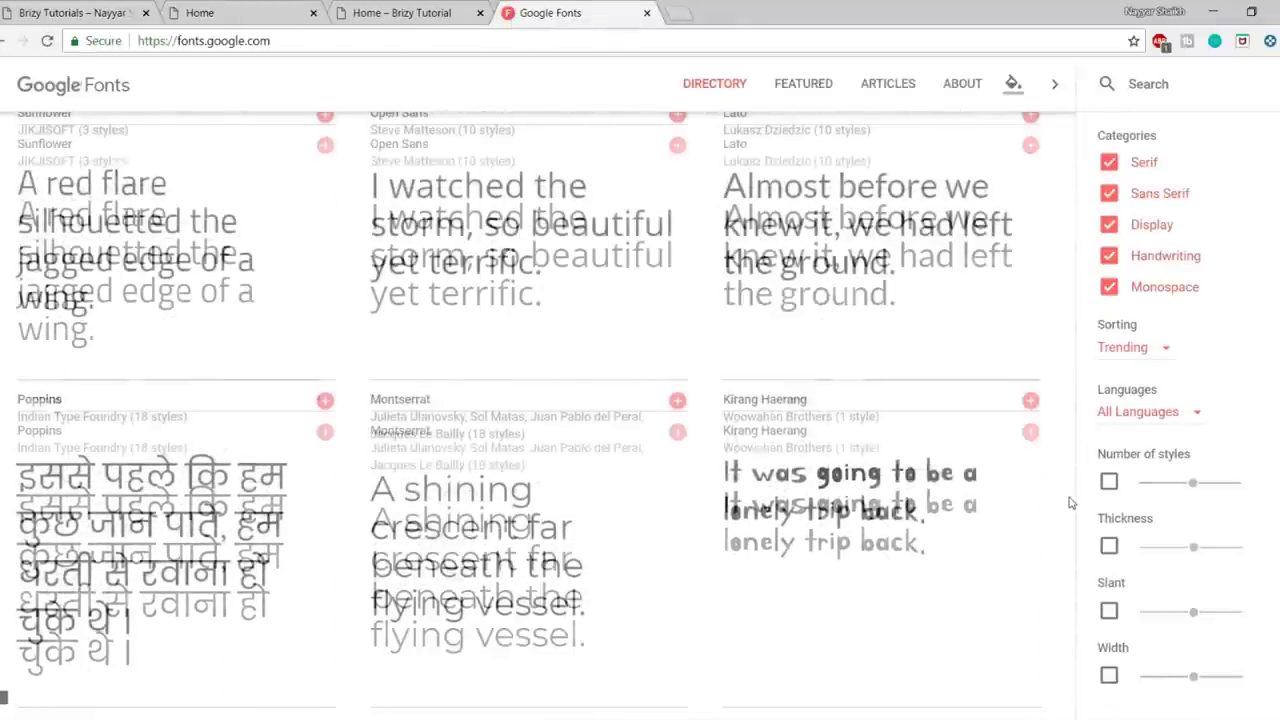
pyautogui.scroll(-7, 1068, 502)
pyautogui.scroll(3, 1068, 523)
pyautogui.scroll(-9, 500, 500)
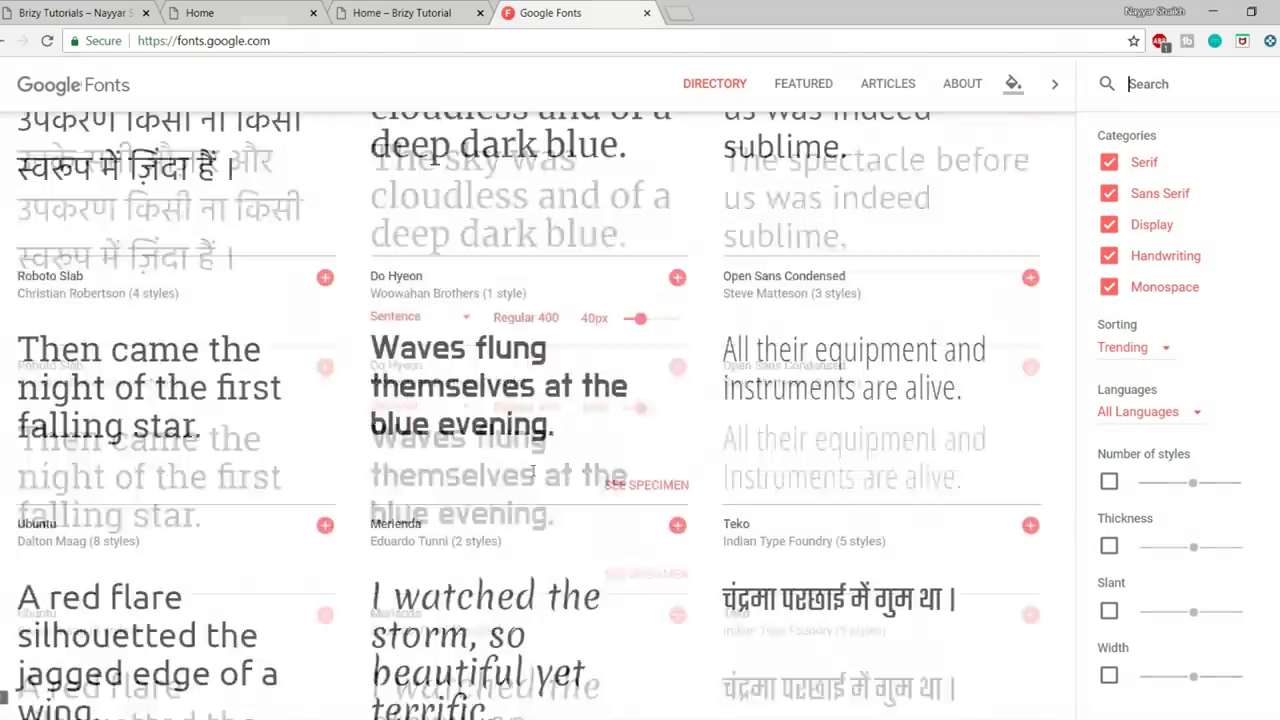
pyautogui.scroll(-11, 507, 509)
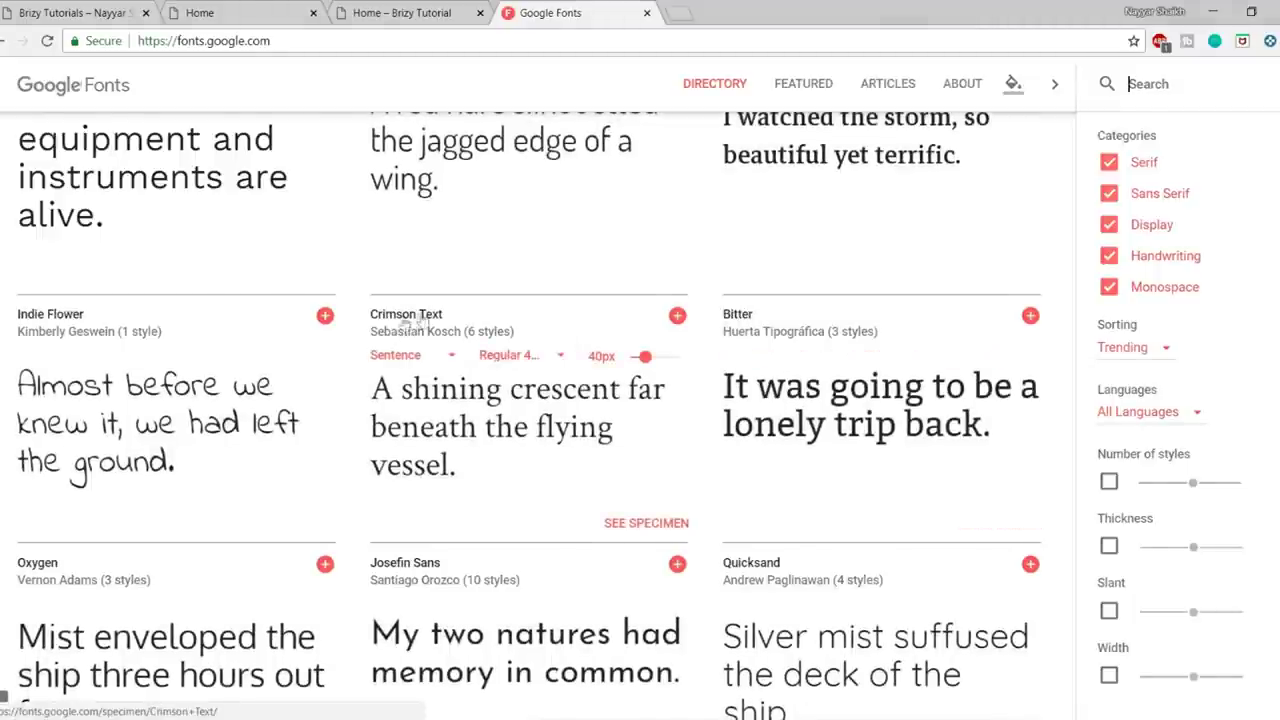
pyautogui.scroll(-3, 62, 322)
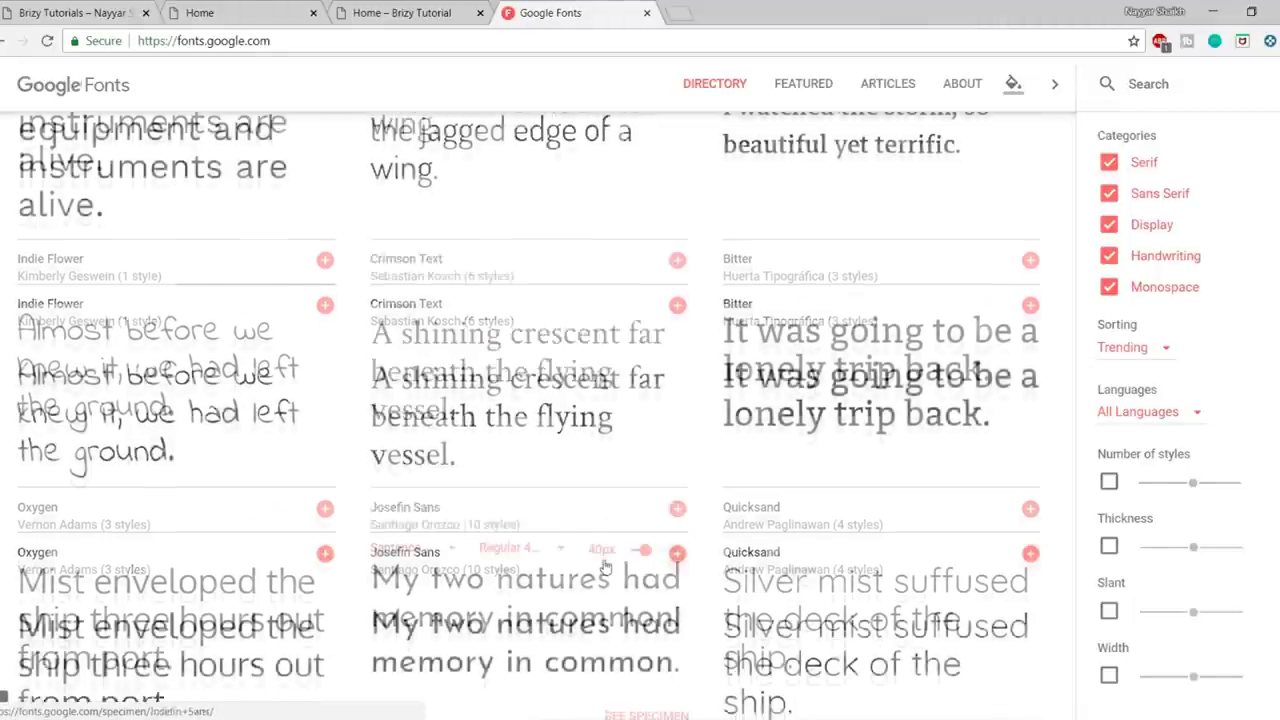
pyautogui.scroll(-2, 47, 310)
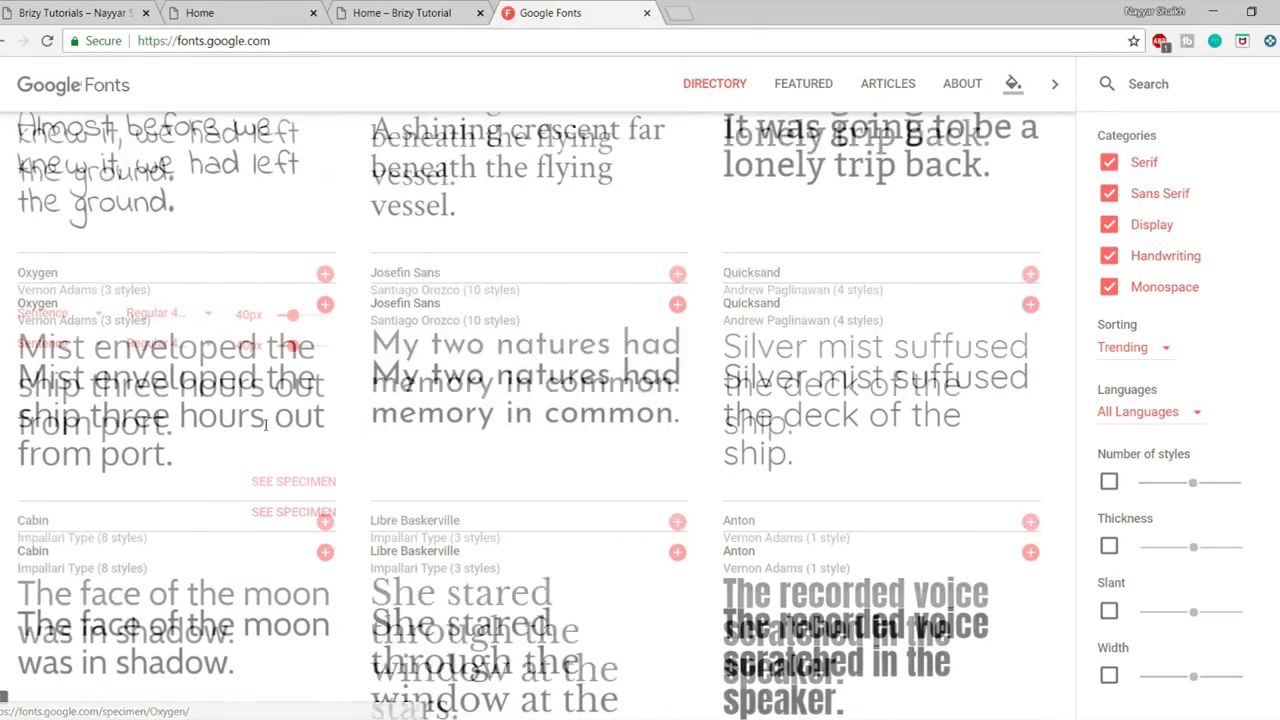
pyautogui.scroll(8, 940, 600)
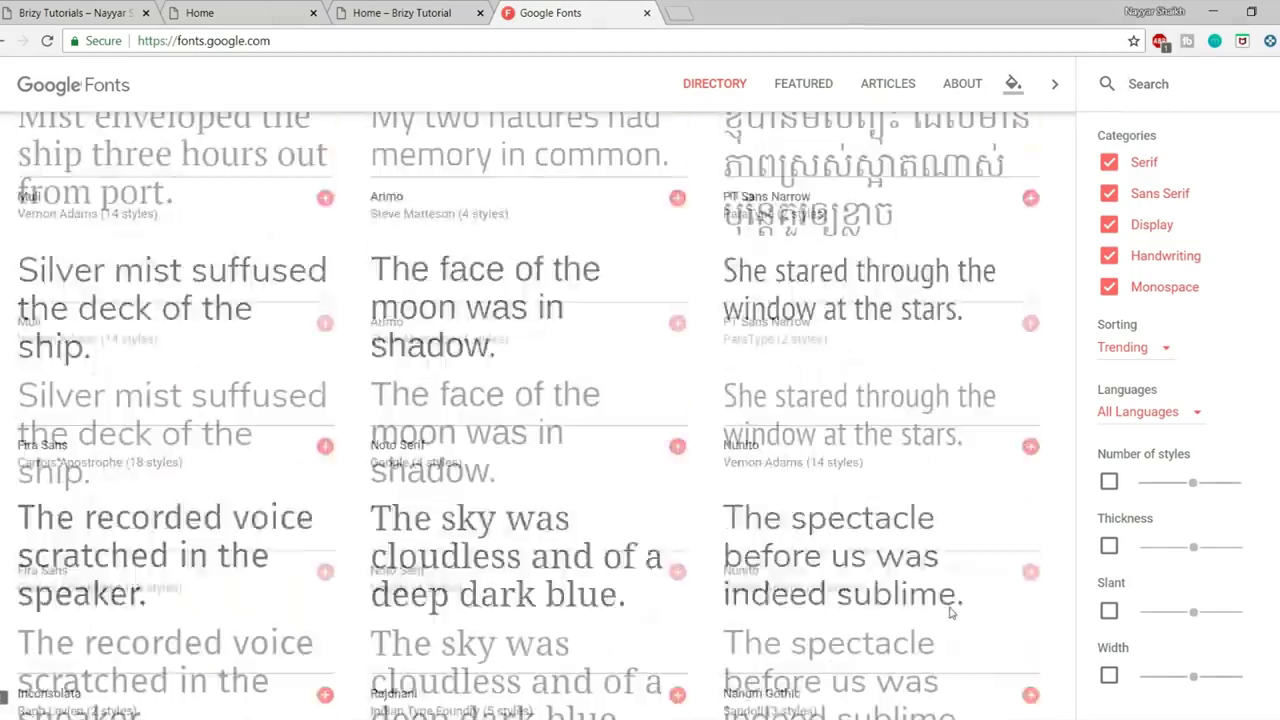
pyautogui.scroll(10, 923, 400)
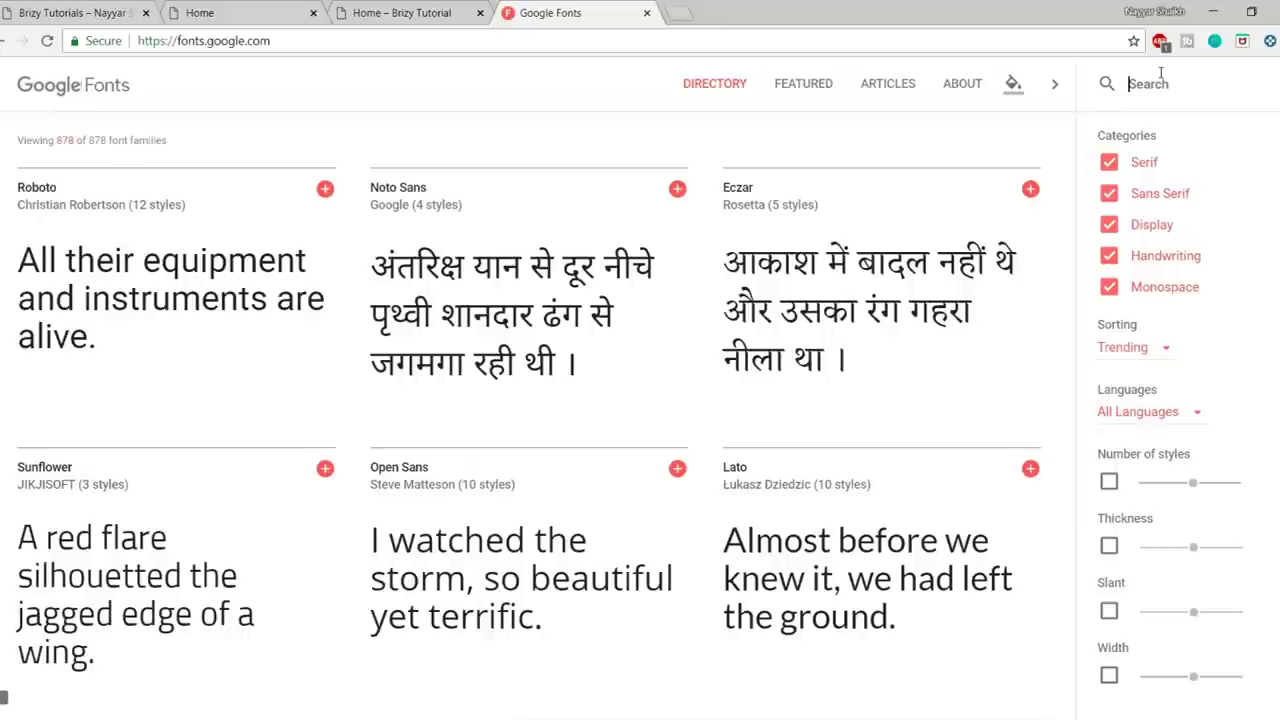
# - Search Google Fonts for 'dancin', select the Dancing Script name, and return to Brizy
pyautogui.write('dani')
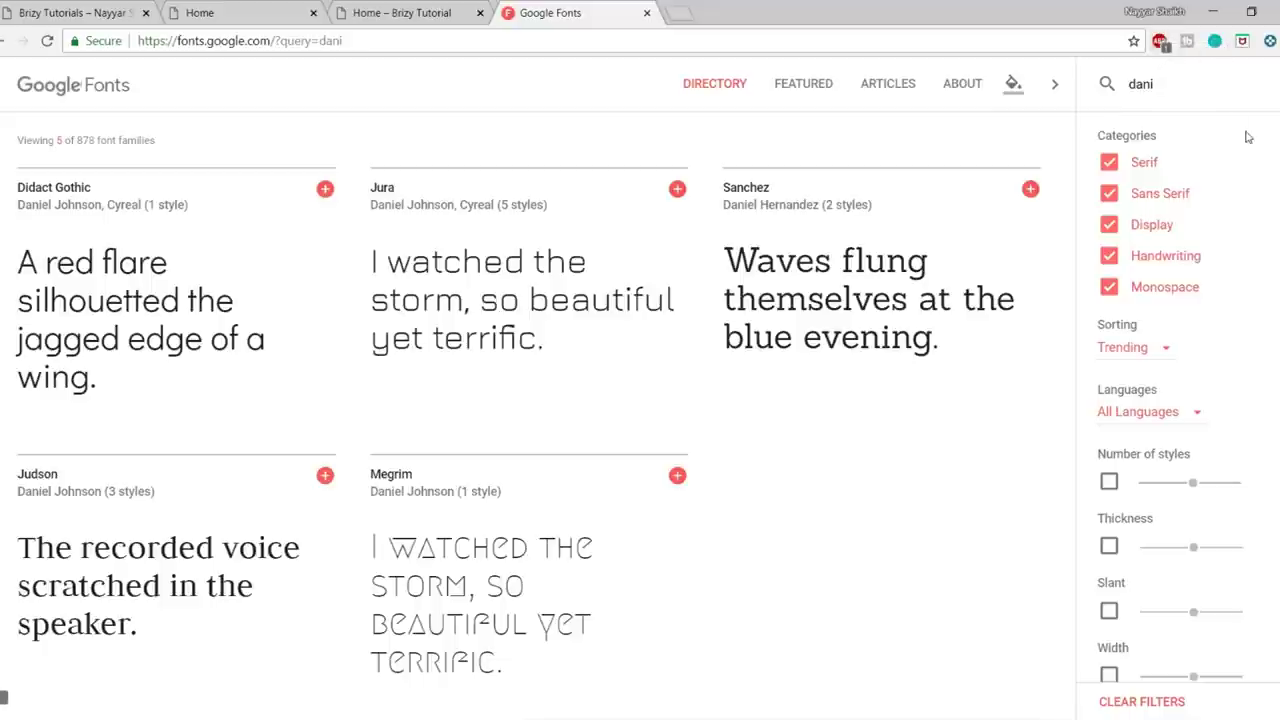
pyautogui.press('BackSpace')
pyautogui.write('cin')
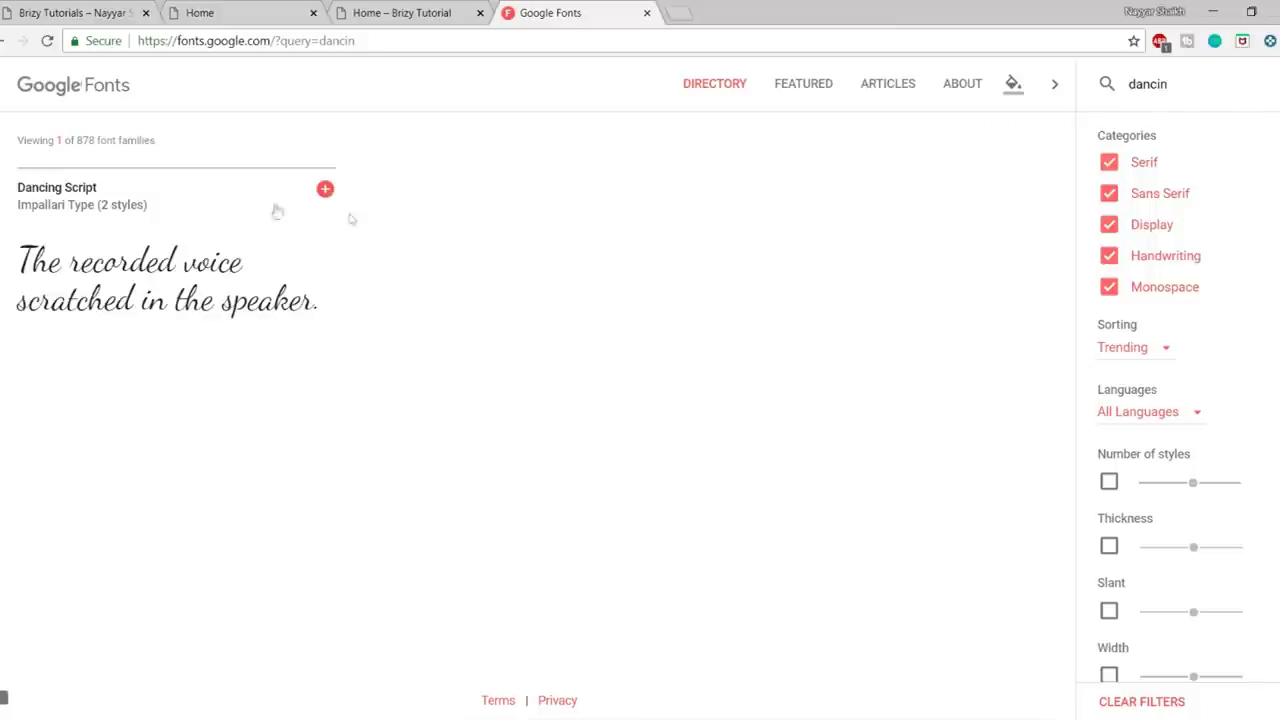
pyautogui.moveTo(106, 200)
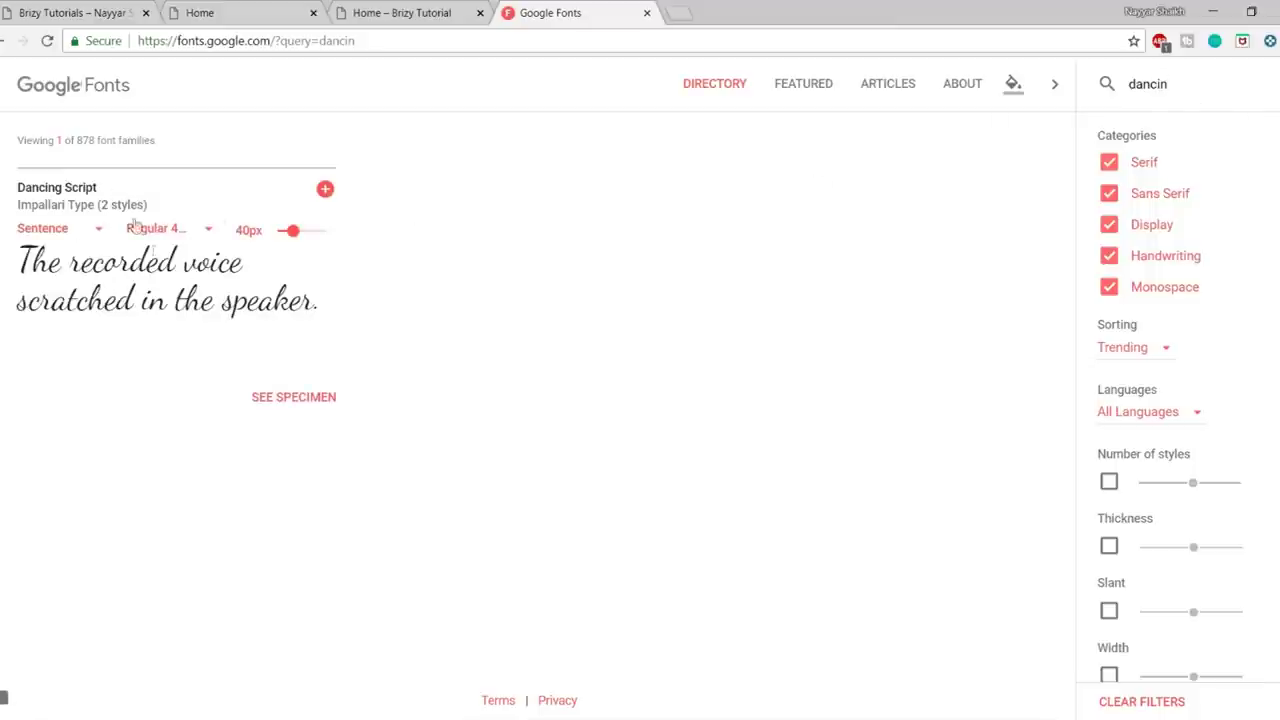
pyautogui.moveTo(14, 190); pyautogui.dragTo(119, 191)
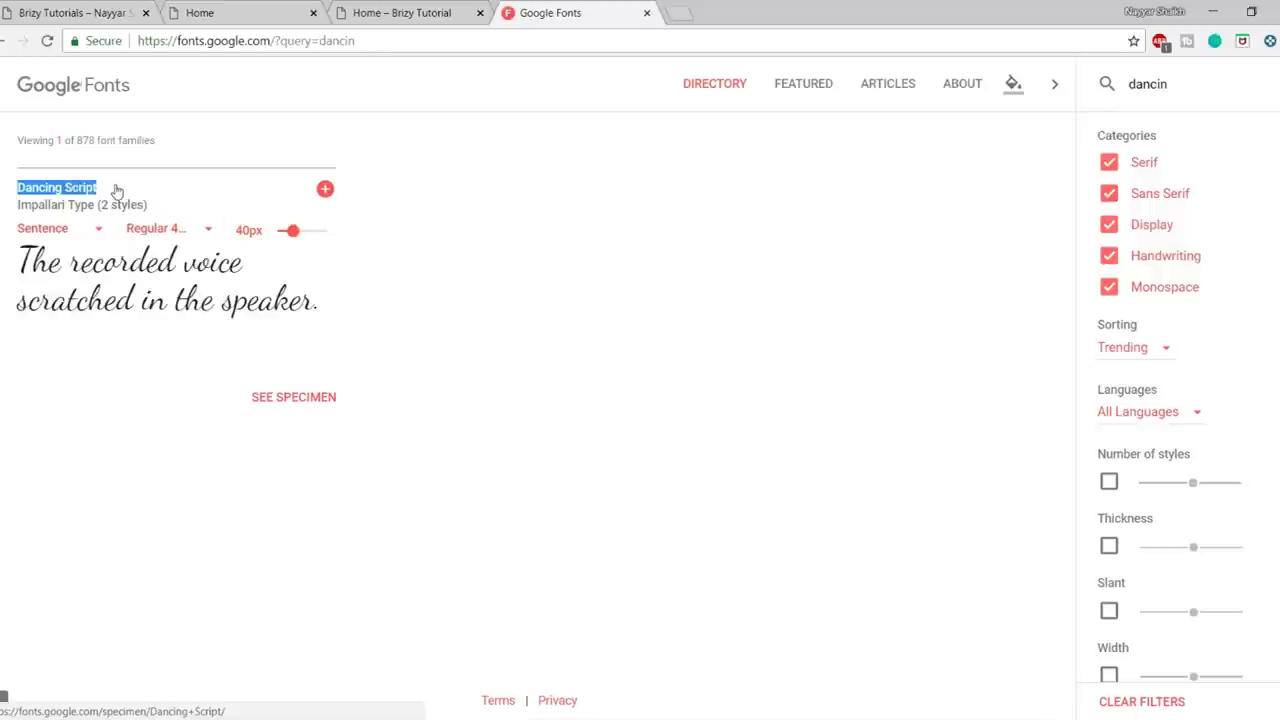
pyautogui.click(200, 12)
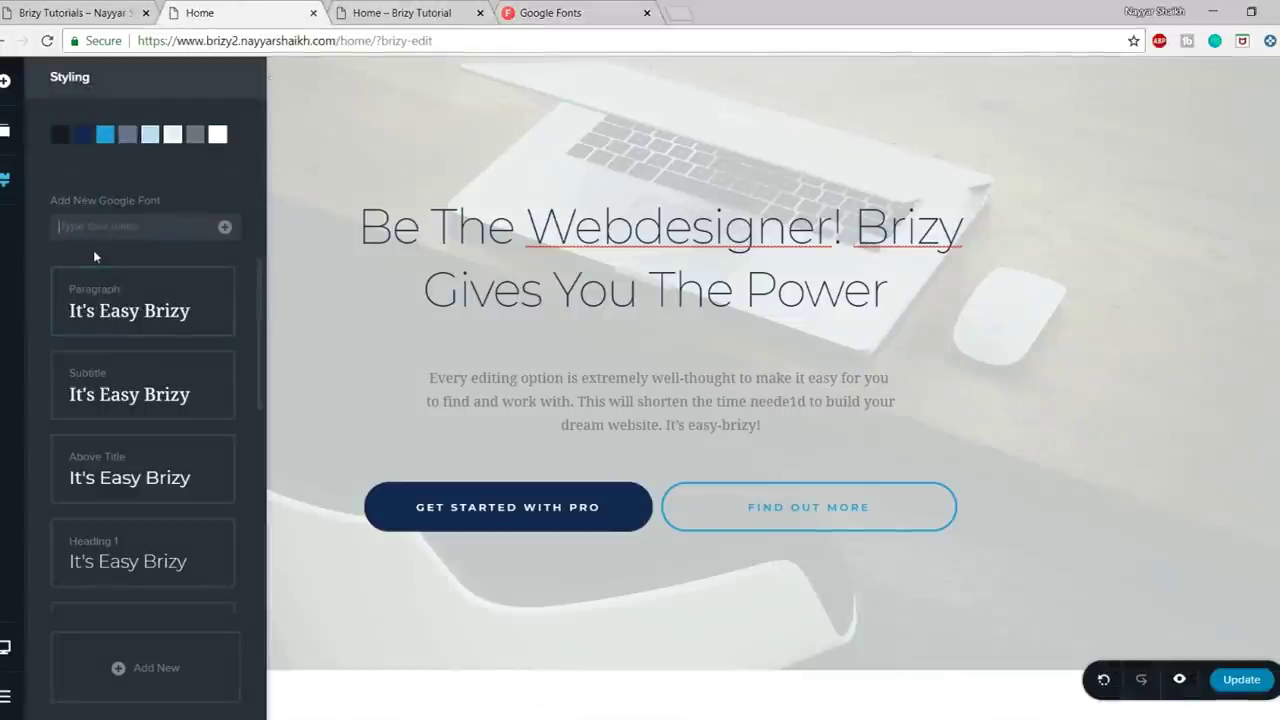
# - Add Dancing Script to the site's Google fonts in Styling
pyautogui.write('dancing Script')
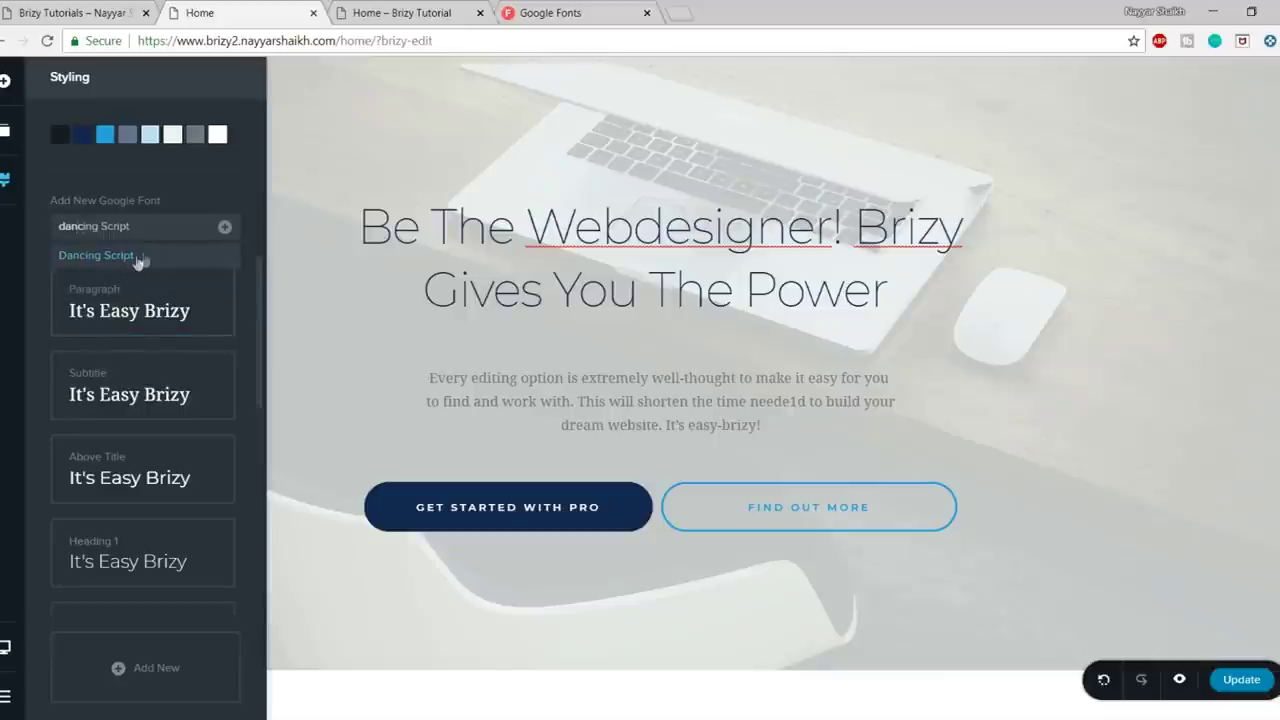
pyautogui.click(136, 256)
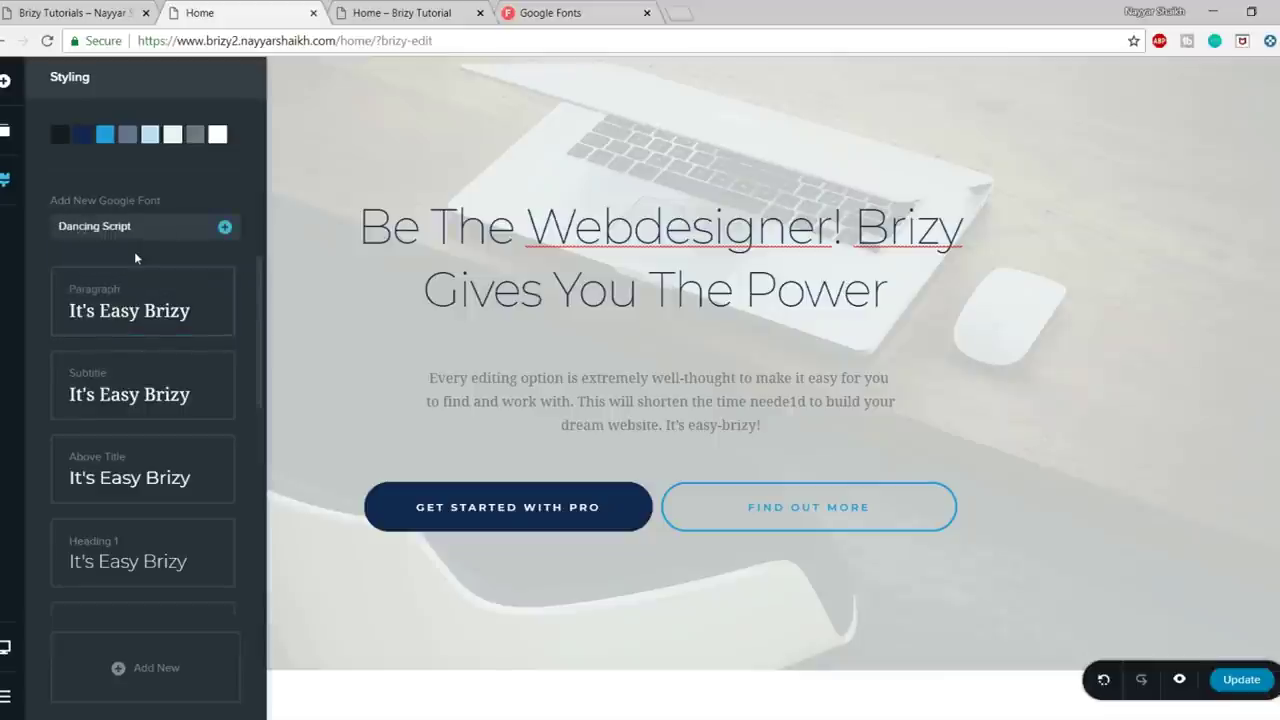
pyautogui.click(225, 229)
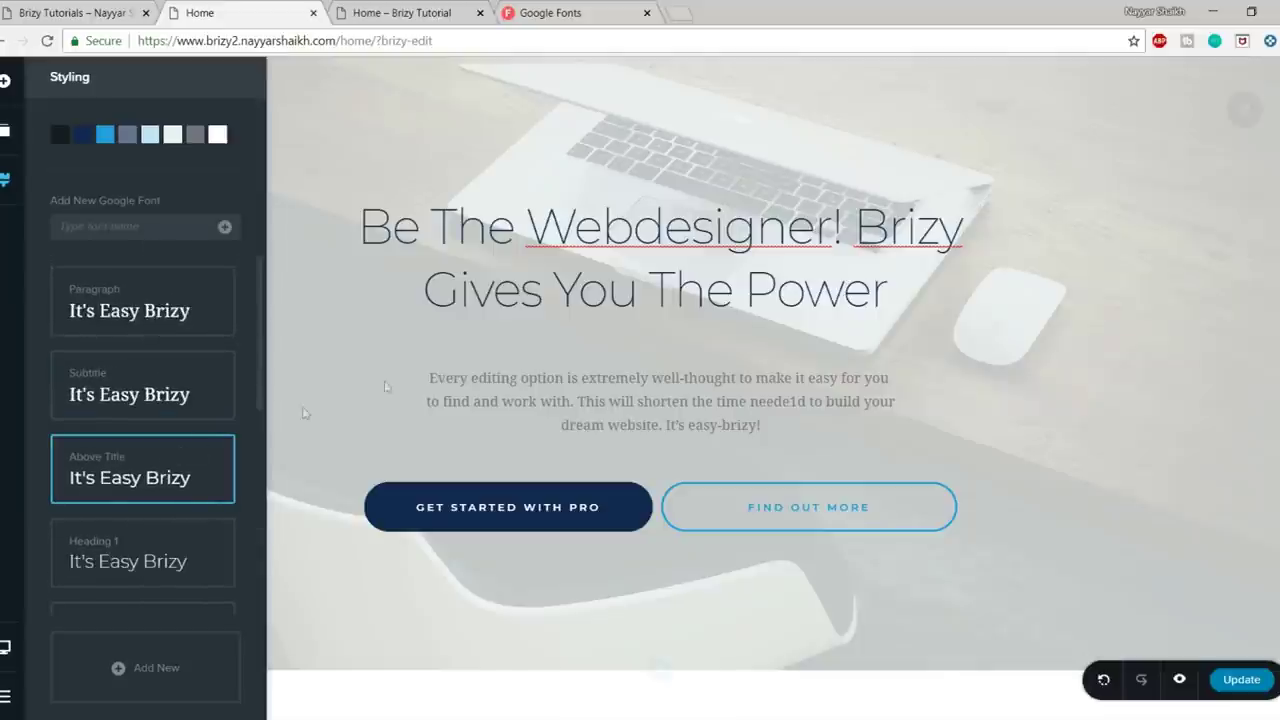
# - Set the hero heading's font to Dancing Script
pyautogui.click(495, 257)
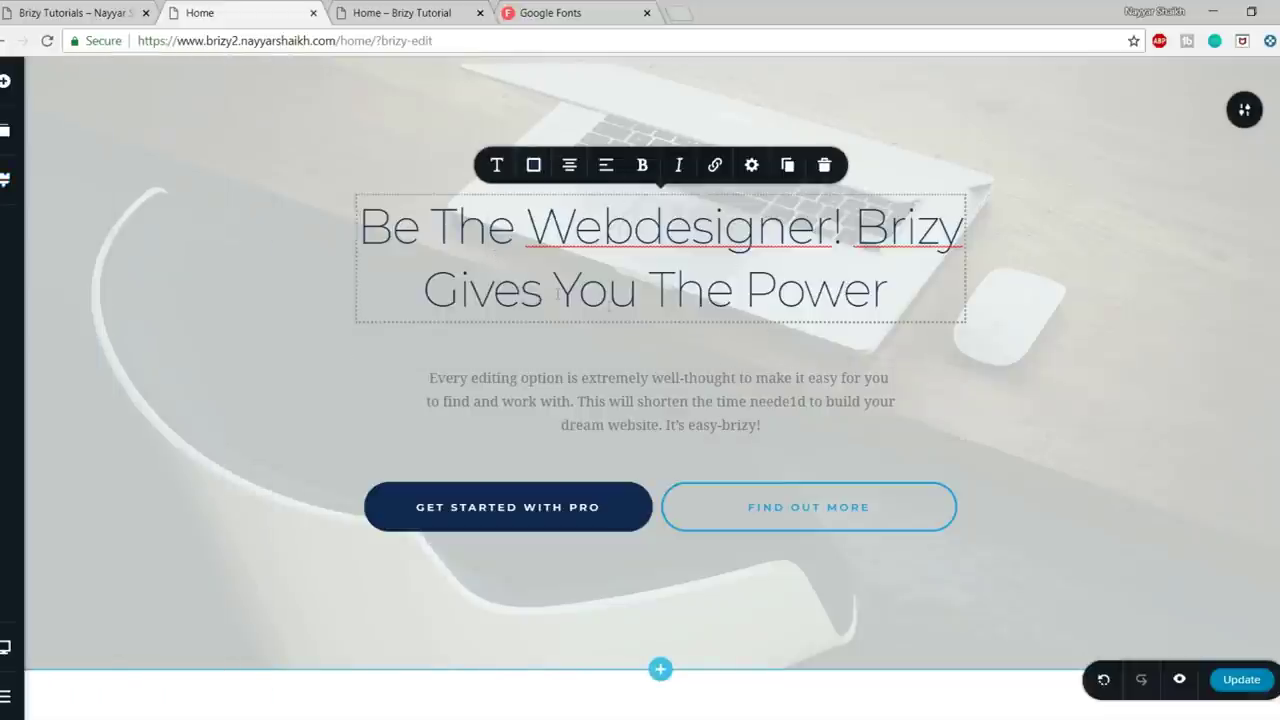
pyautogui.click(498, 170)
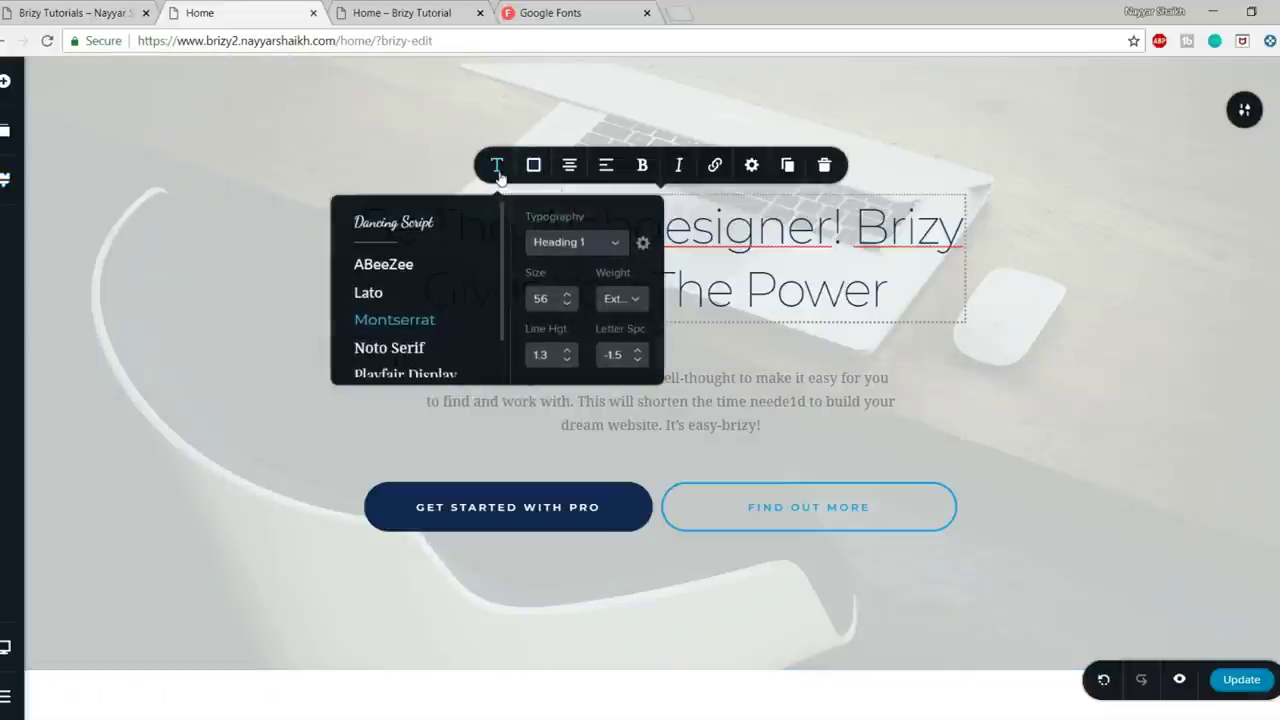
pyautogui.click(418, 228)
pyautogui.click(1140, 267)
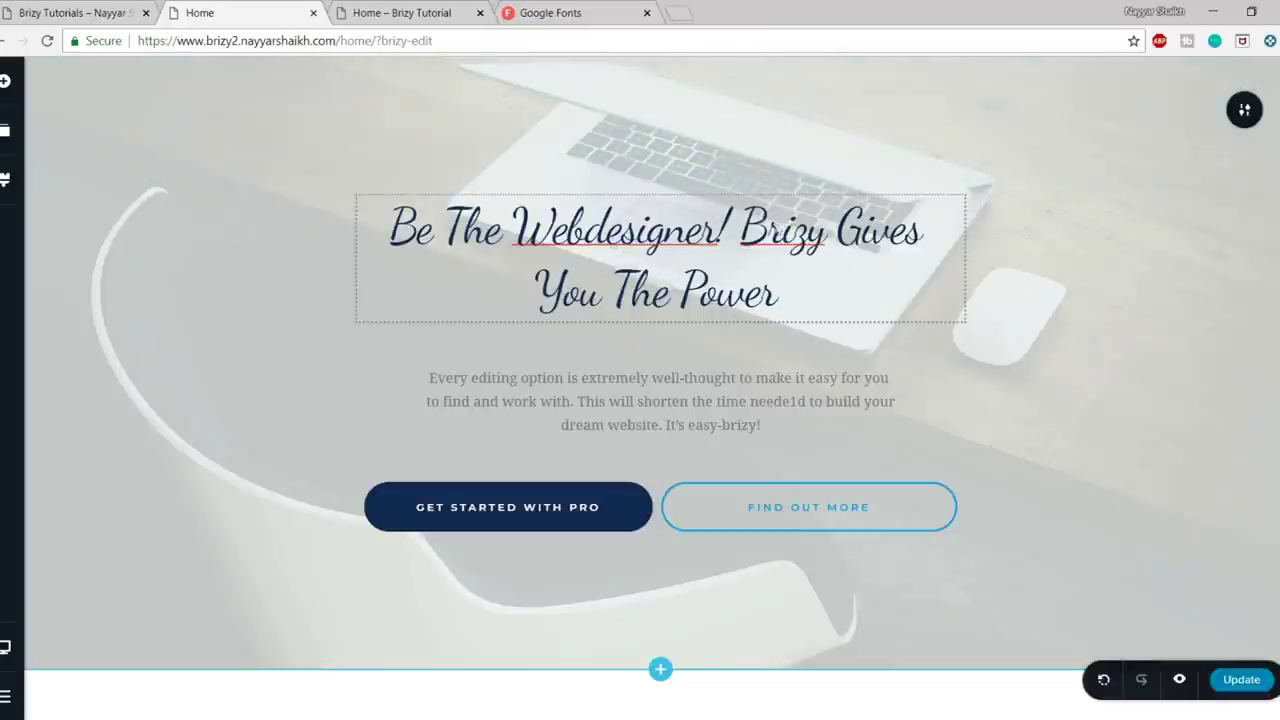
pyautogui.click(562, 248)
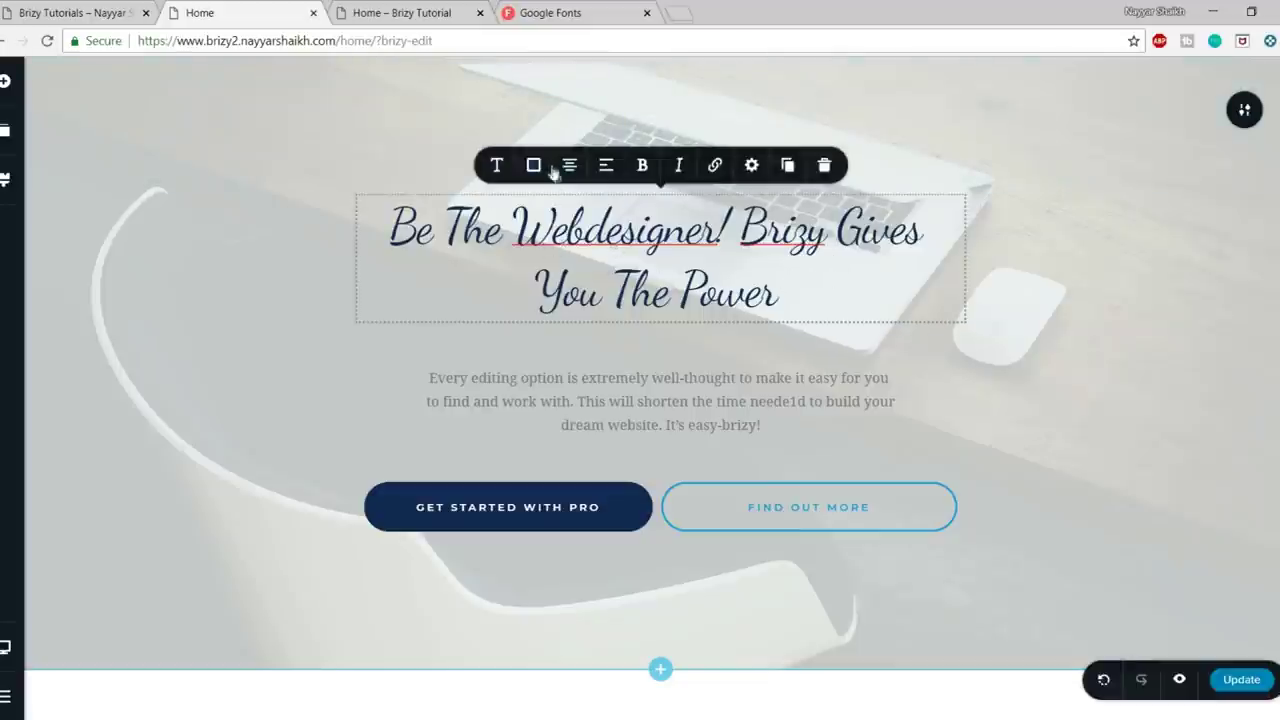
pyautogui.click(533, 165)
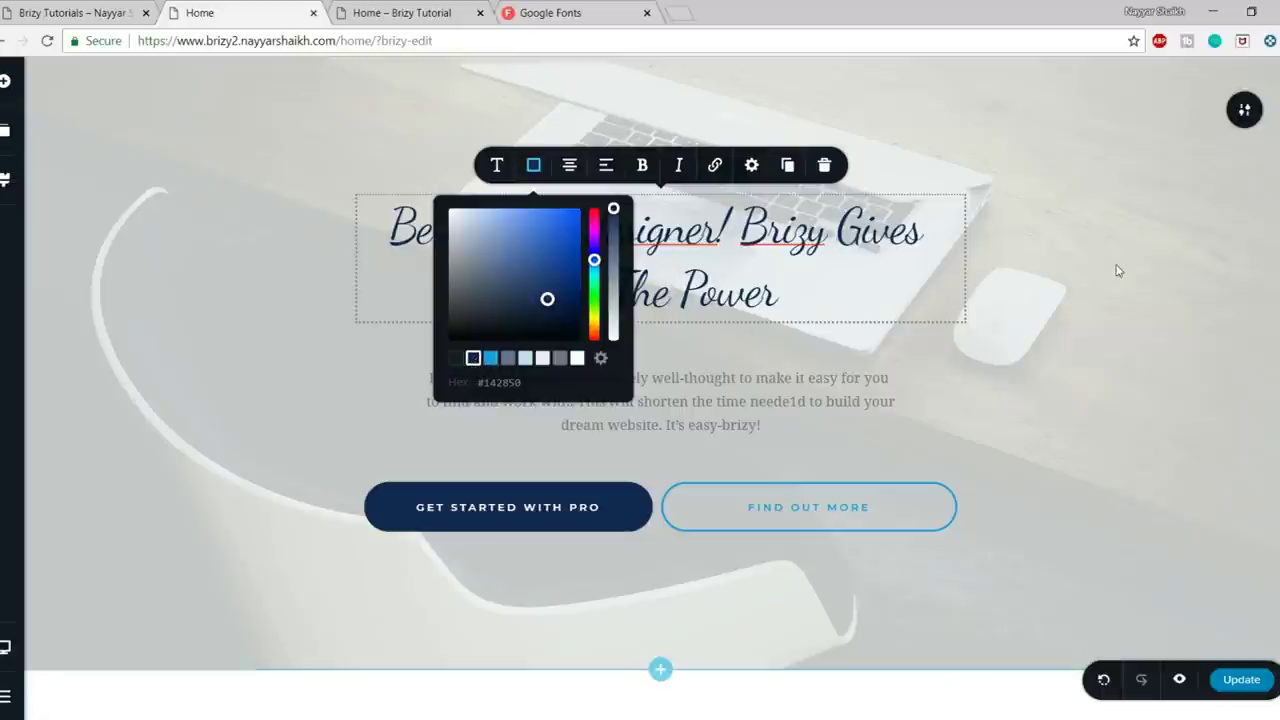
pyautogui.click(1035, 272)
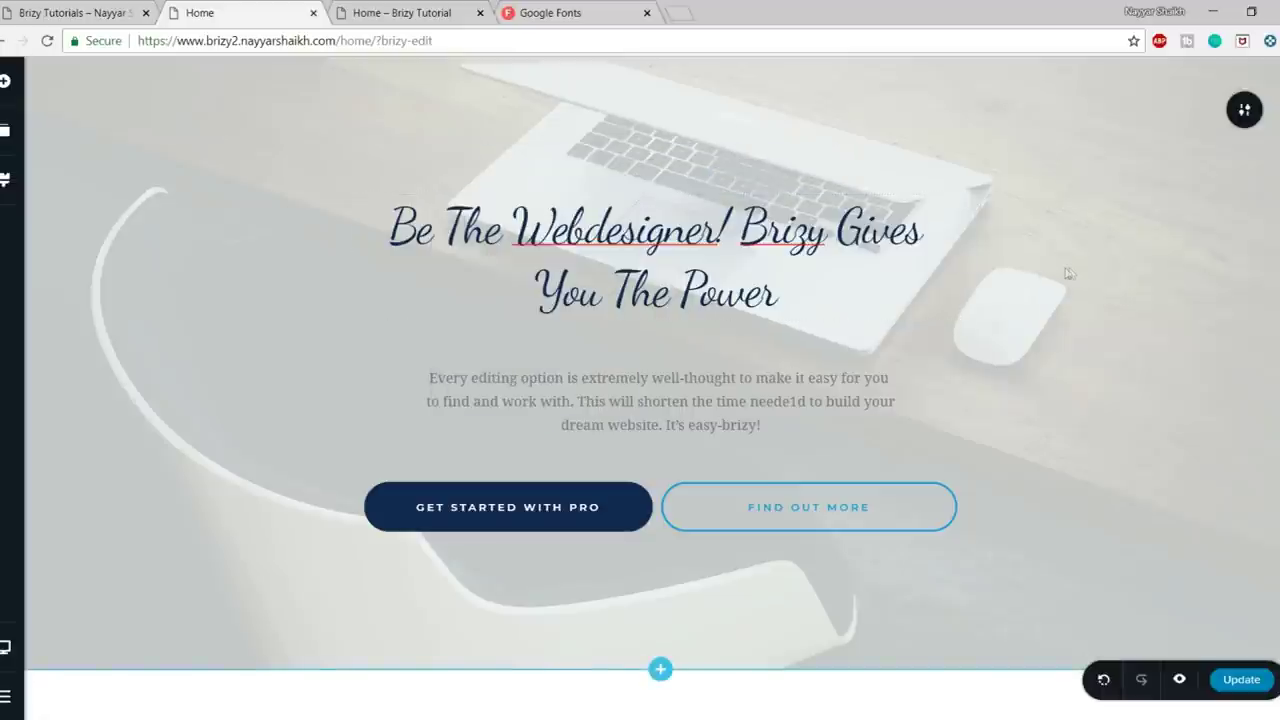
pyautogui.scroll(-3, 1068, 273)
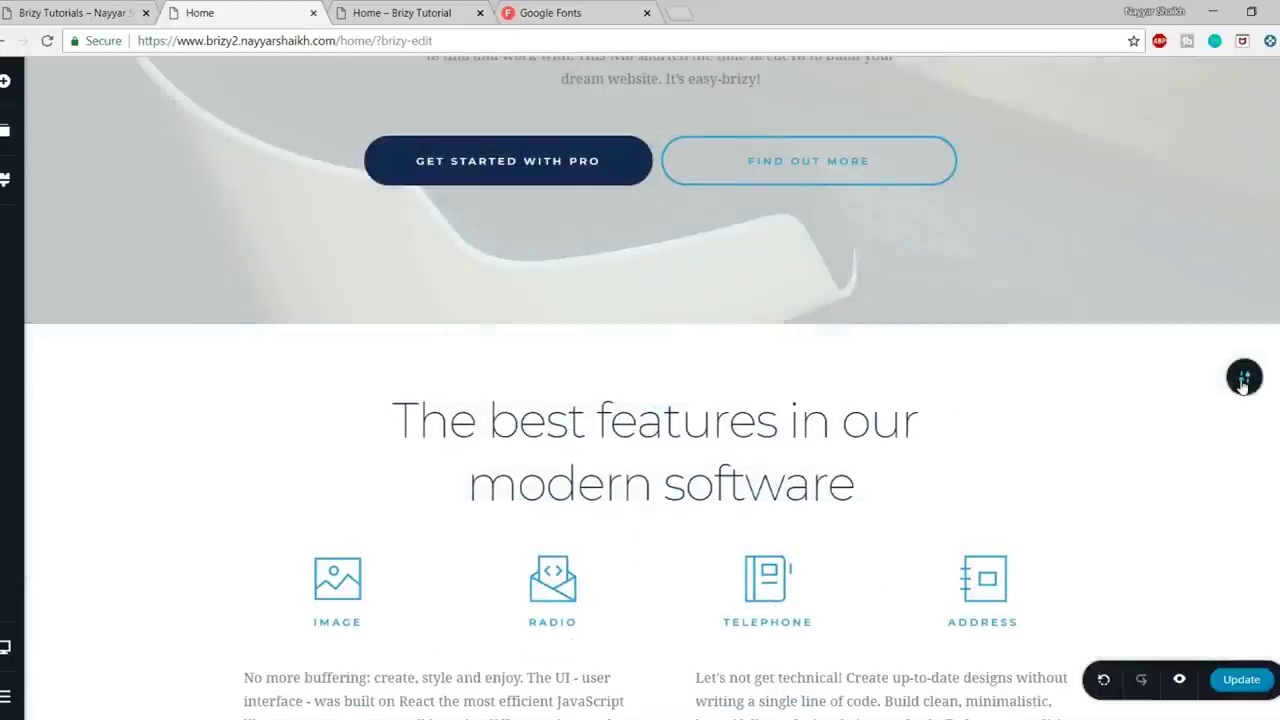
pyautogui.scroll(3, 1240, 400)
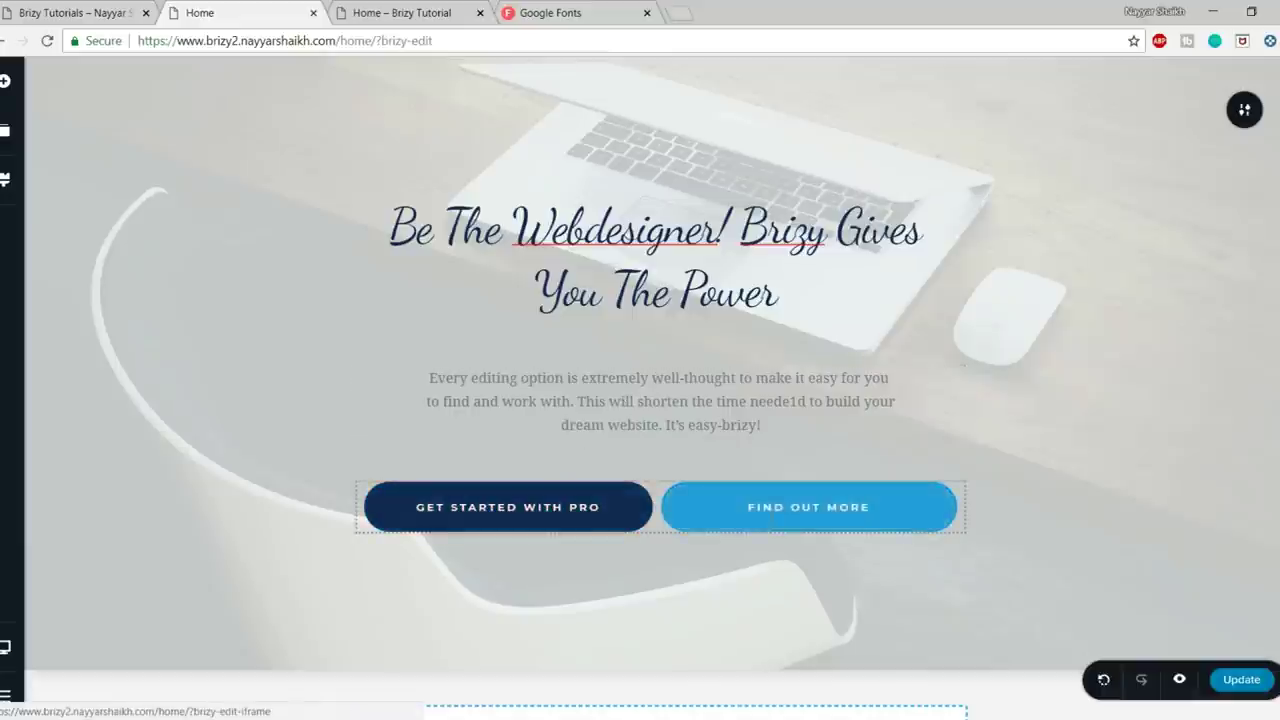
pyautogui.scroll(-1, 706, 415)
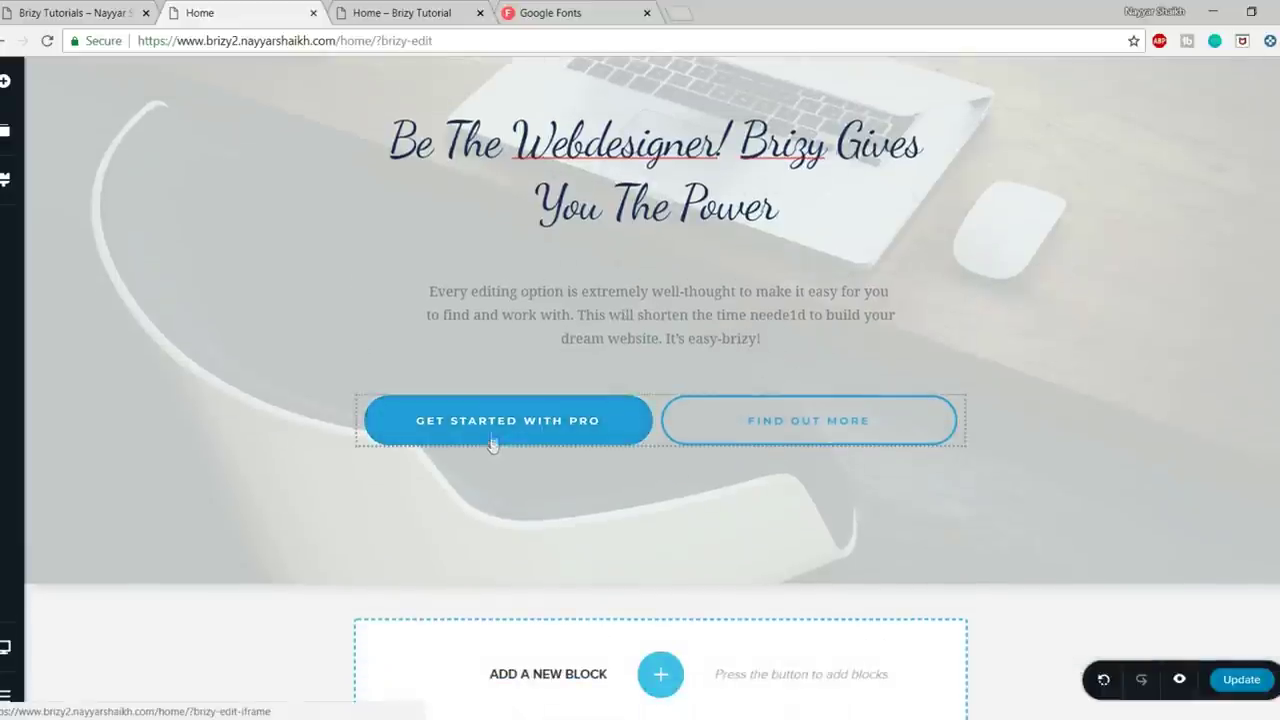
pyautogui.scroll(1, 516, 405)
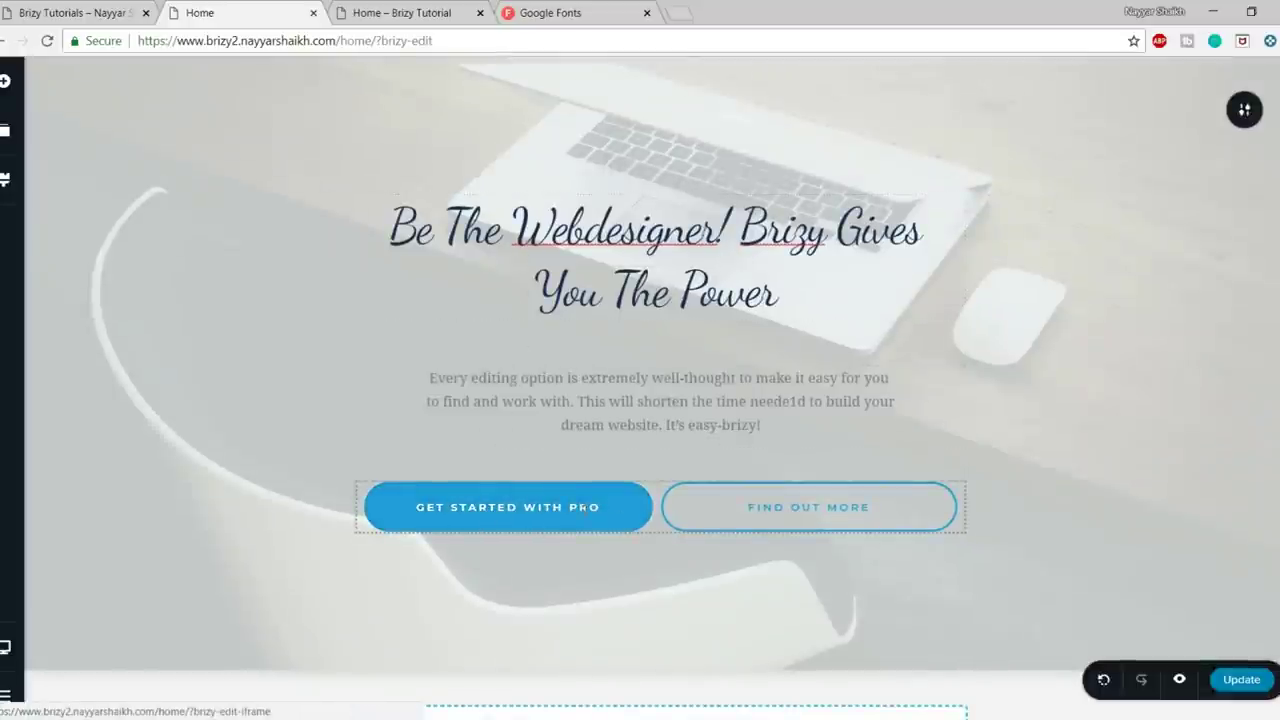
pyautogui.scroll(-1, 785, 467)
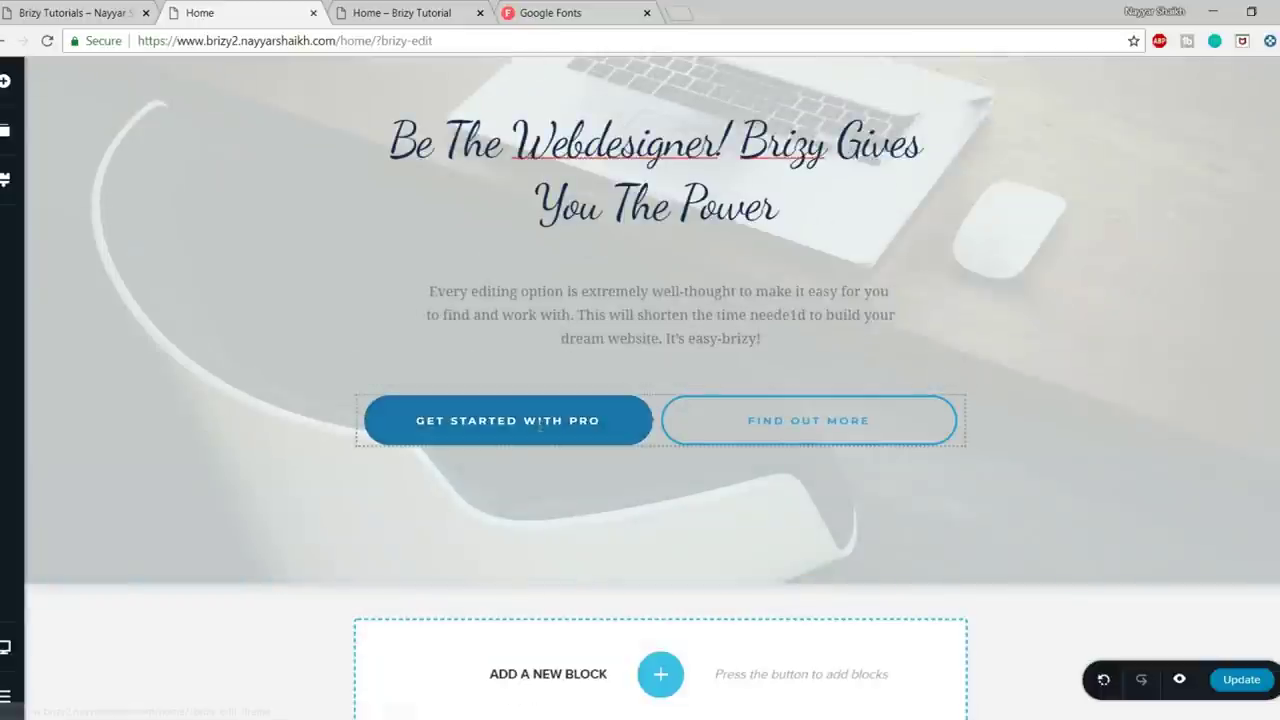
# - Replace the Get Started with Pro button label with LET'S CONNECT!
pyautogui.click(540, 420)
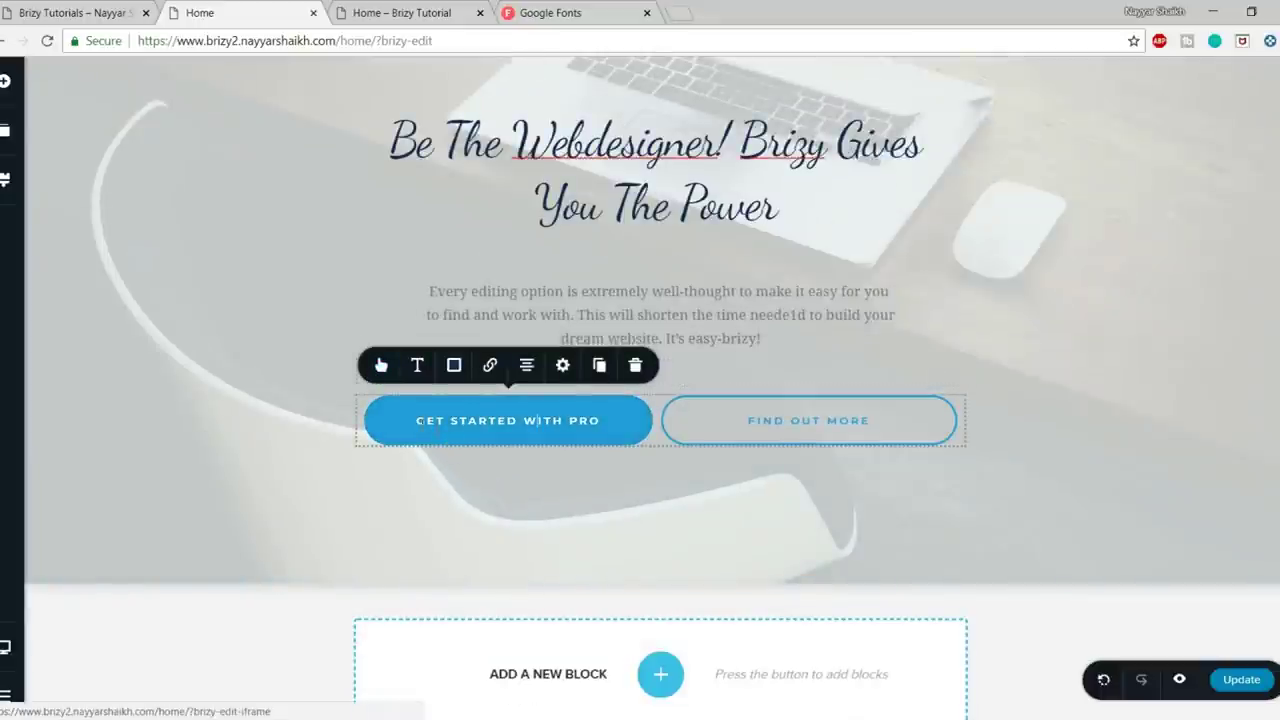
pyautogui.moveTo(416, 420); pyautogui.dragTo(602, 421)
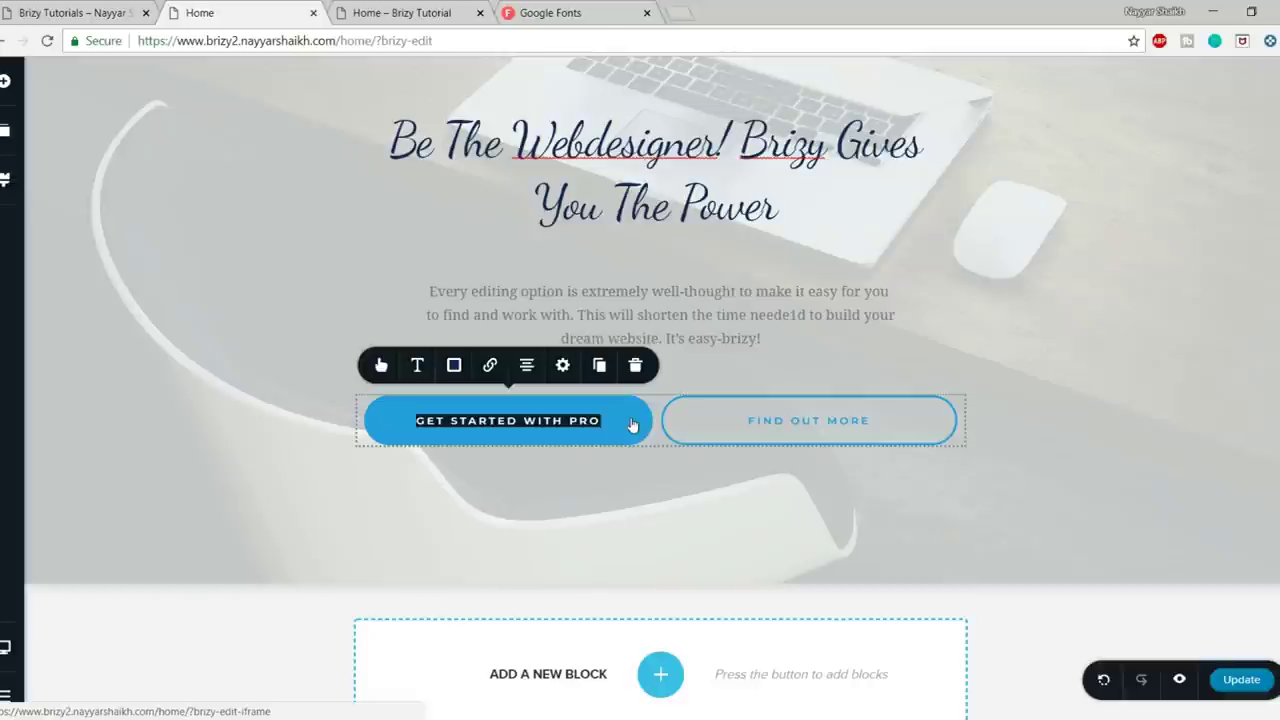
pyautogui.write("LET'")
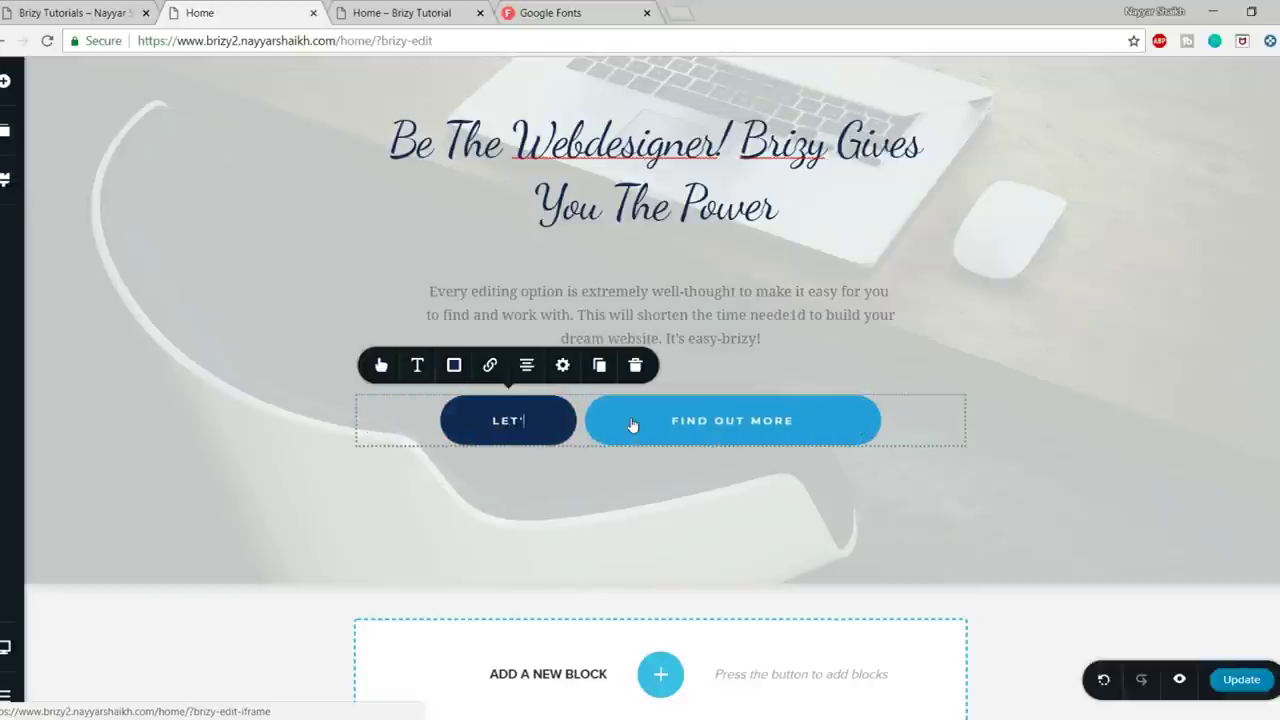
pyautogui.write('S CO')
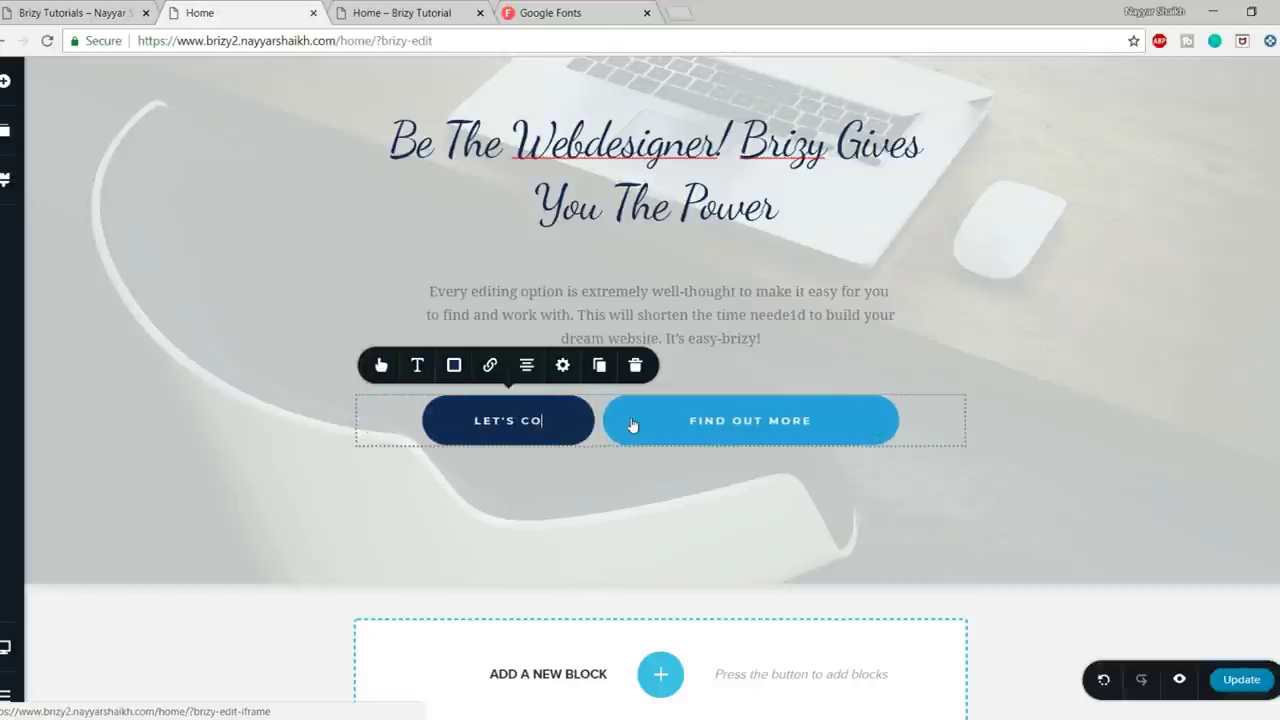
pyautogui.write('NNECT!')
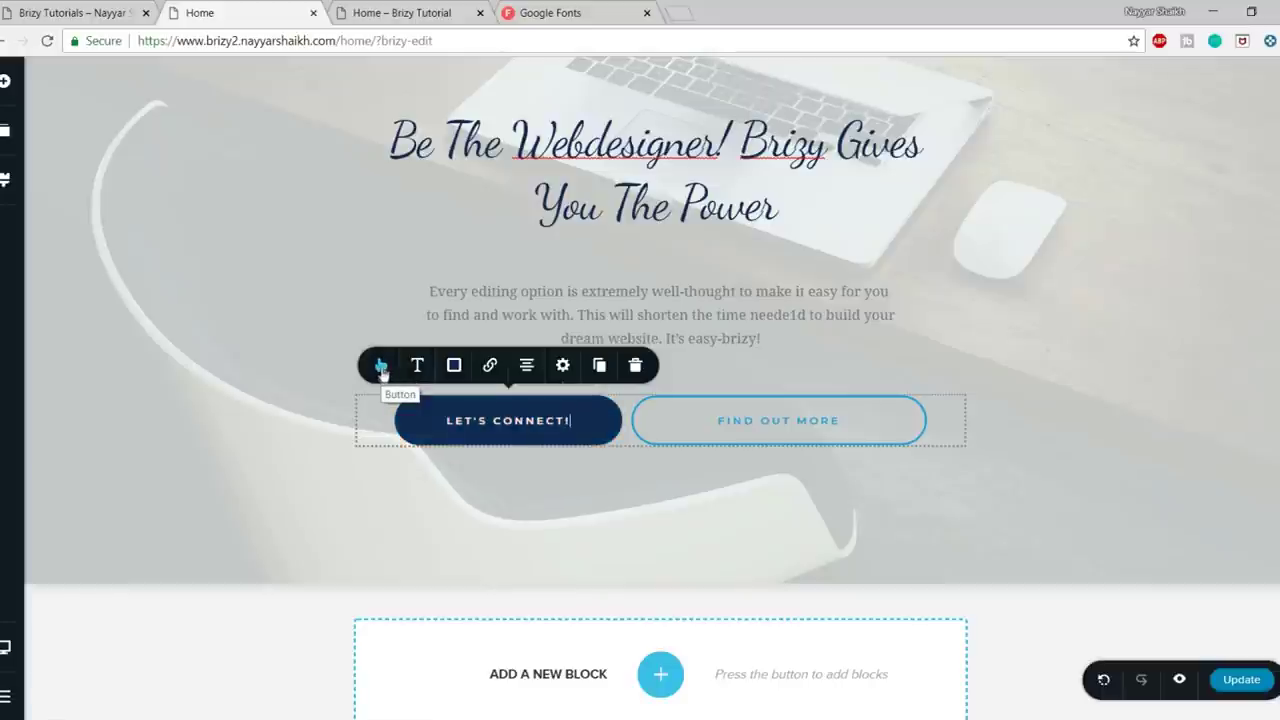
pyautogui.click(381, 368)
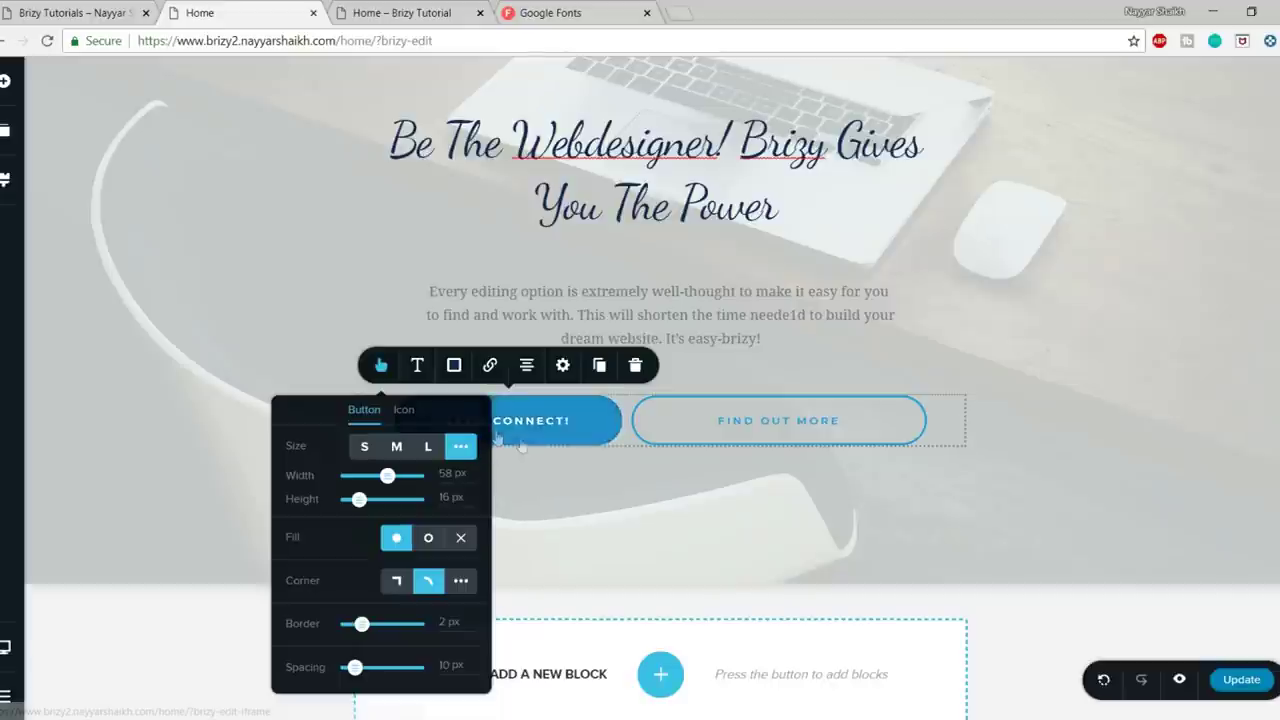
# - Widen the button to 67 px
pyautogui.scroll(1, 648, 505)
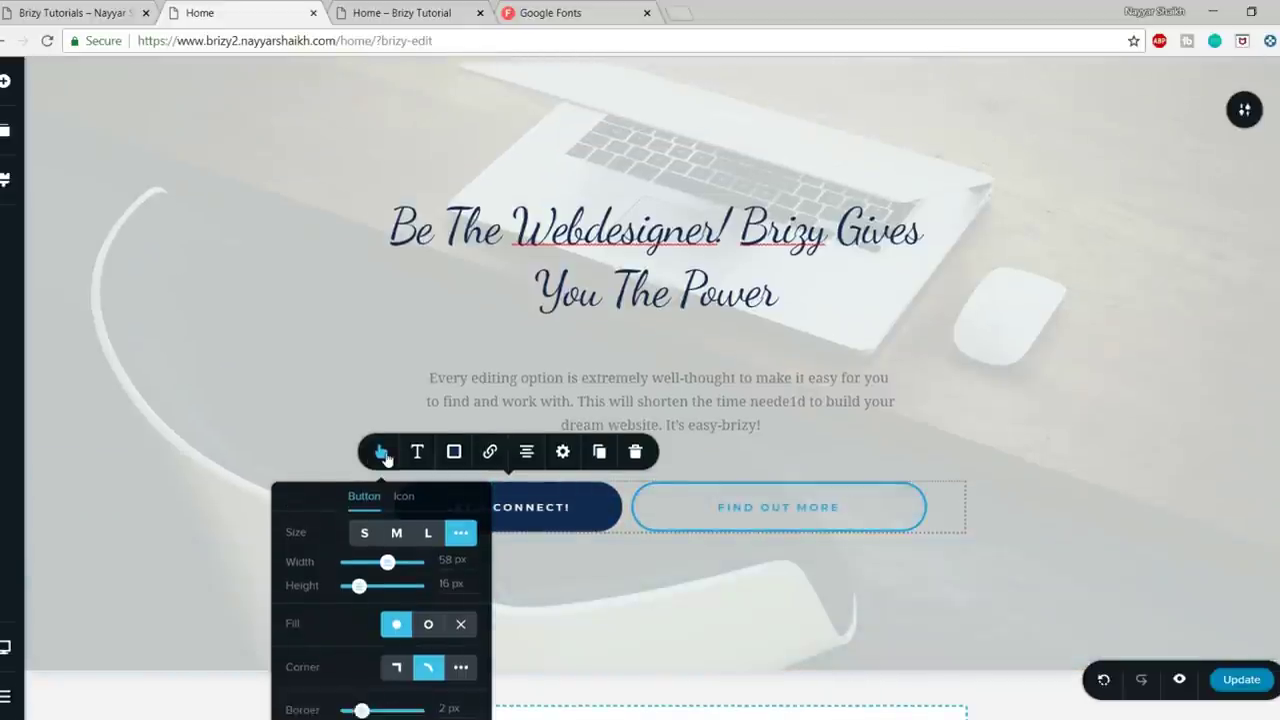
pyautogui.click(381, 451)
pyautogui.click(381, 451)
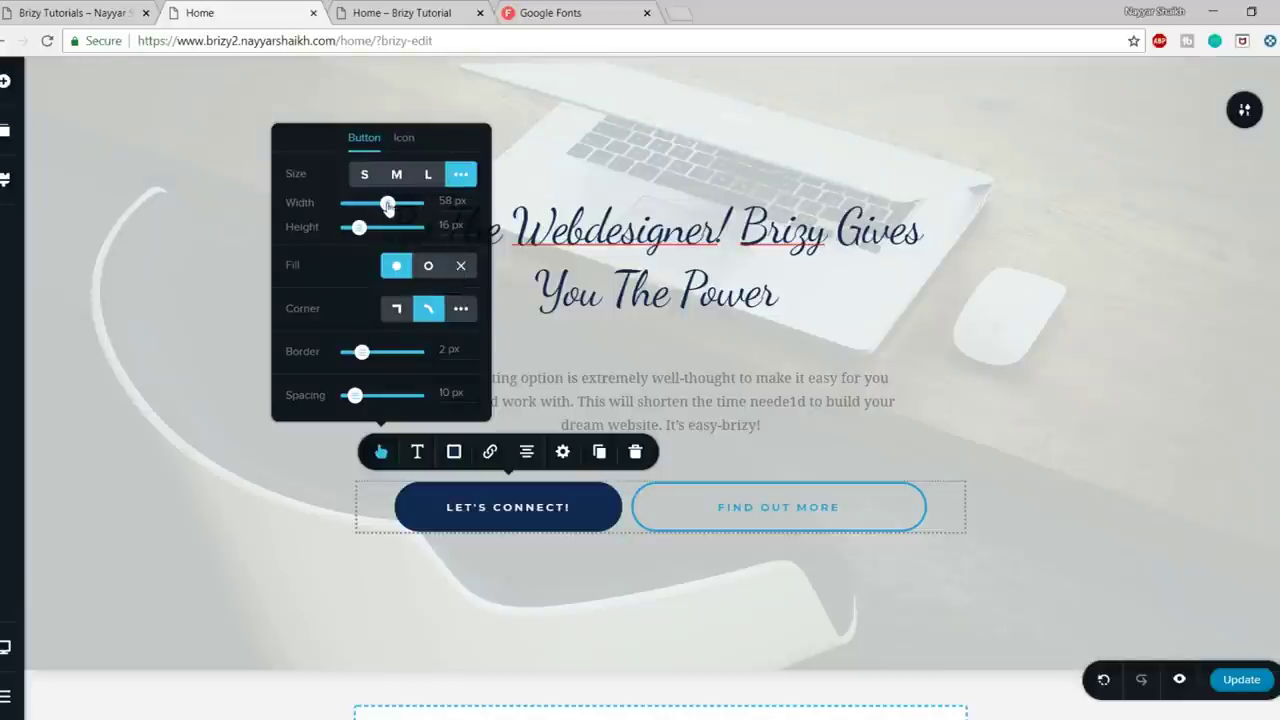
pyautogui.moveTo(388, 205); pyautogui.dragTo(362, 228)
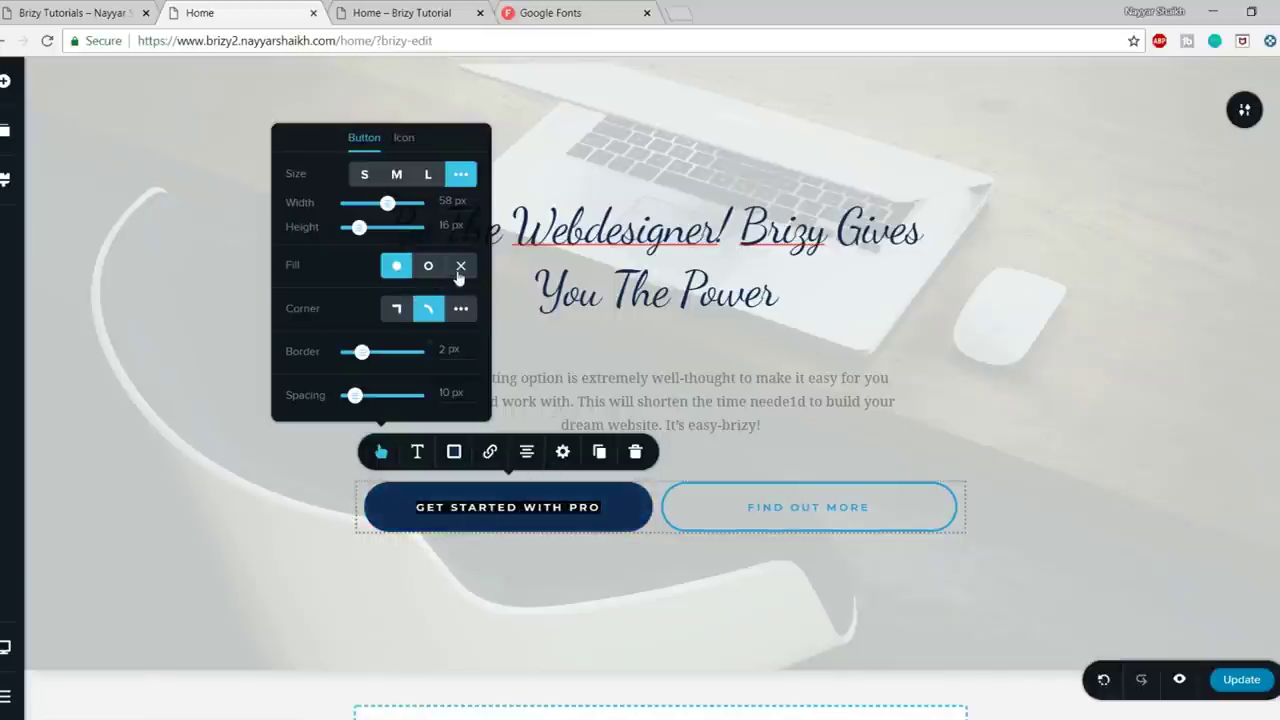
# - Keep the button's fill solid rather than outlined
pyautogui.click(520, 591)
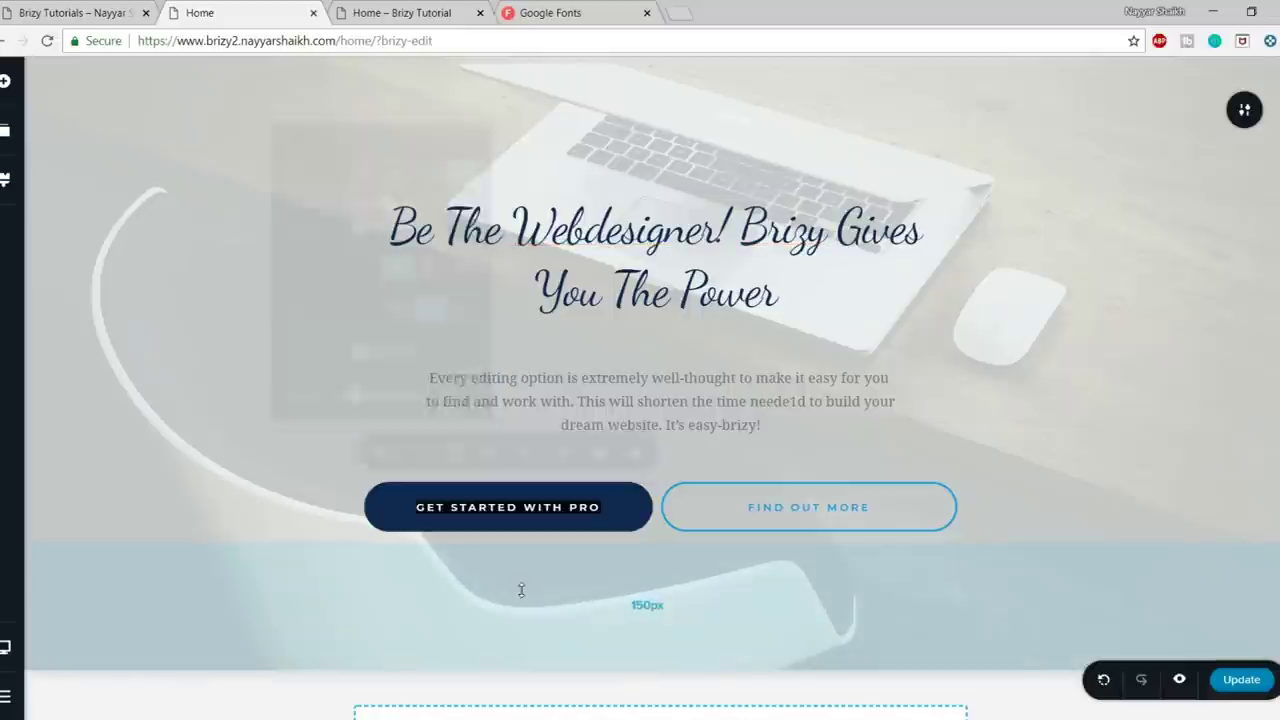
pyautogui.click(510, 526)
pyautogui.click(382, 452)
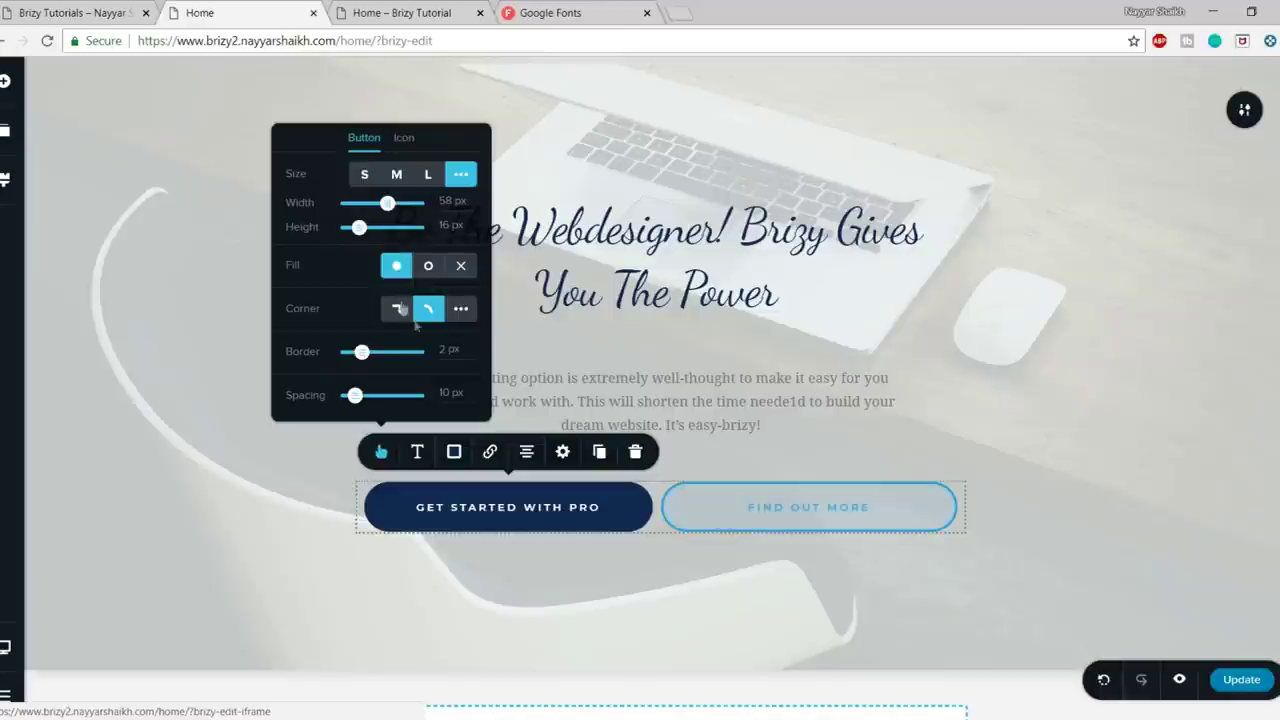
pyautogui.click(428, 268)
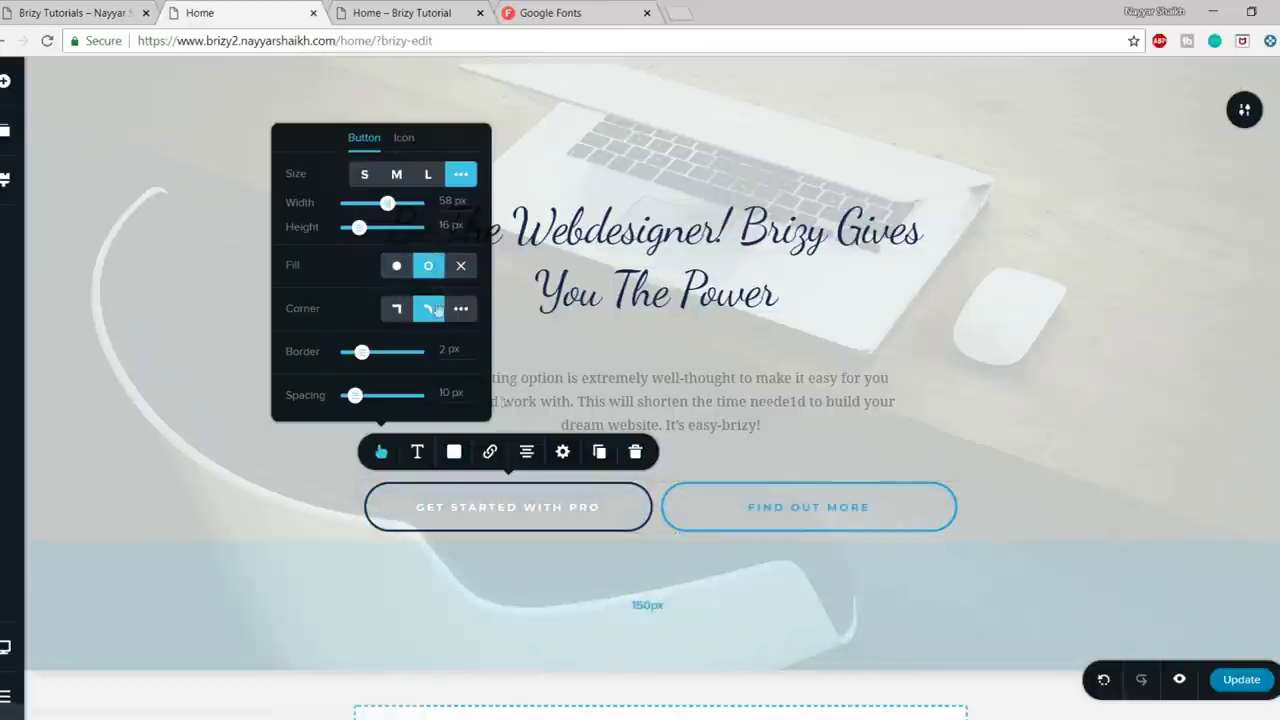
pyautogui.click(396, 267)
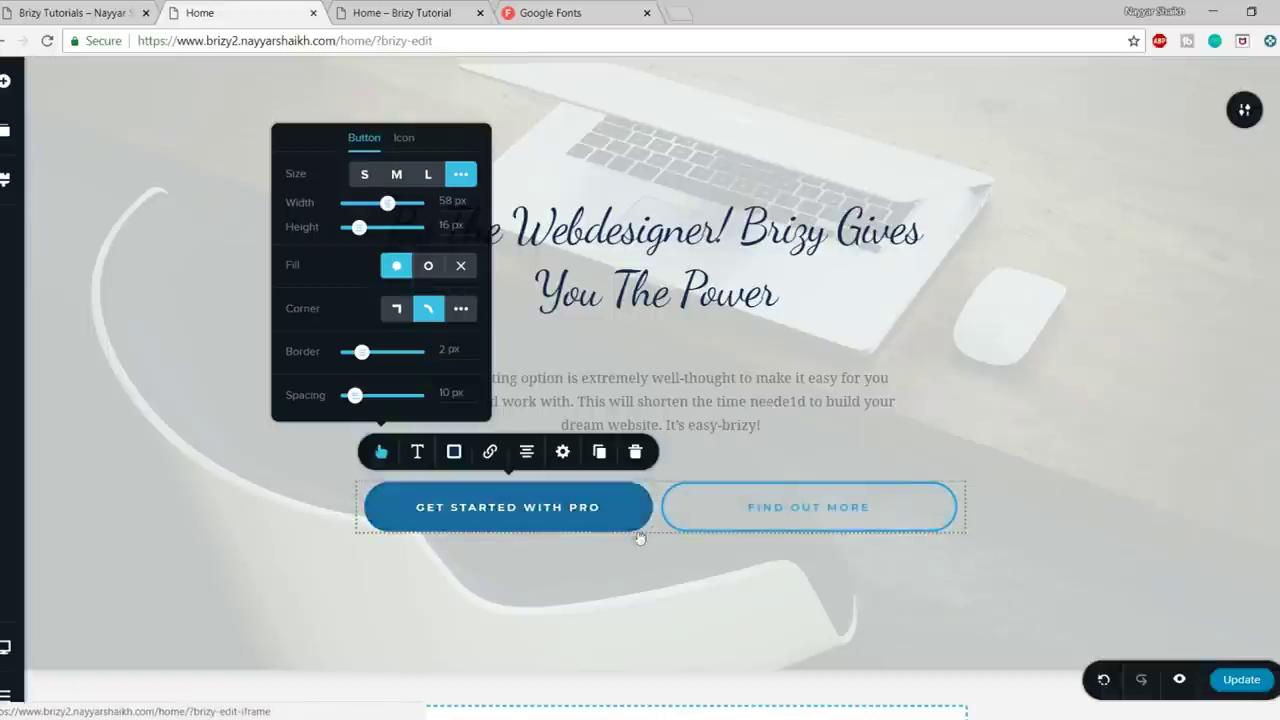
# - Try square and custom corner radius, then restore fully rounded button corners
pyautogui.click(398, 310)
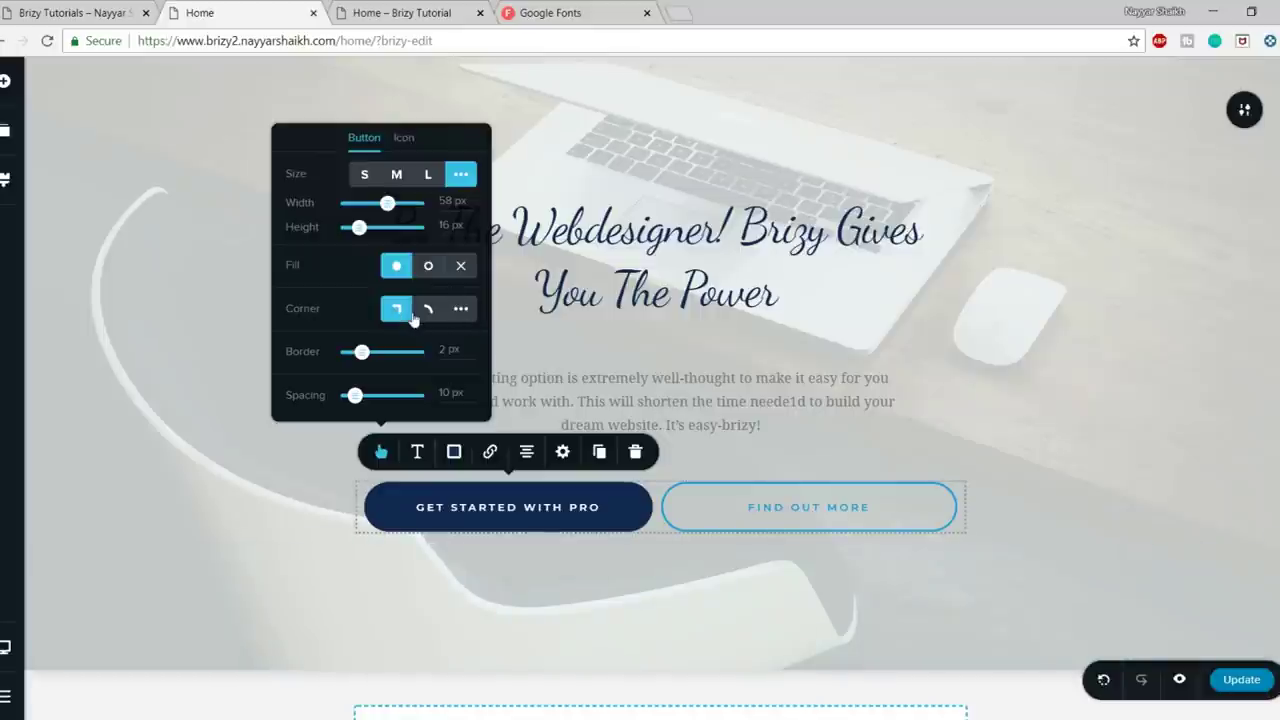
pyautogui.click(502, 512)
pyautogui.click(383, 452)
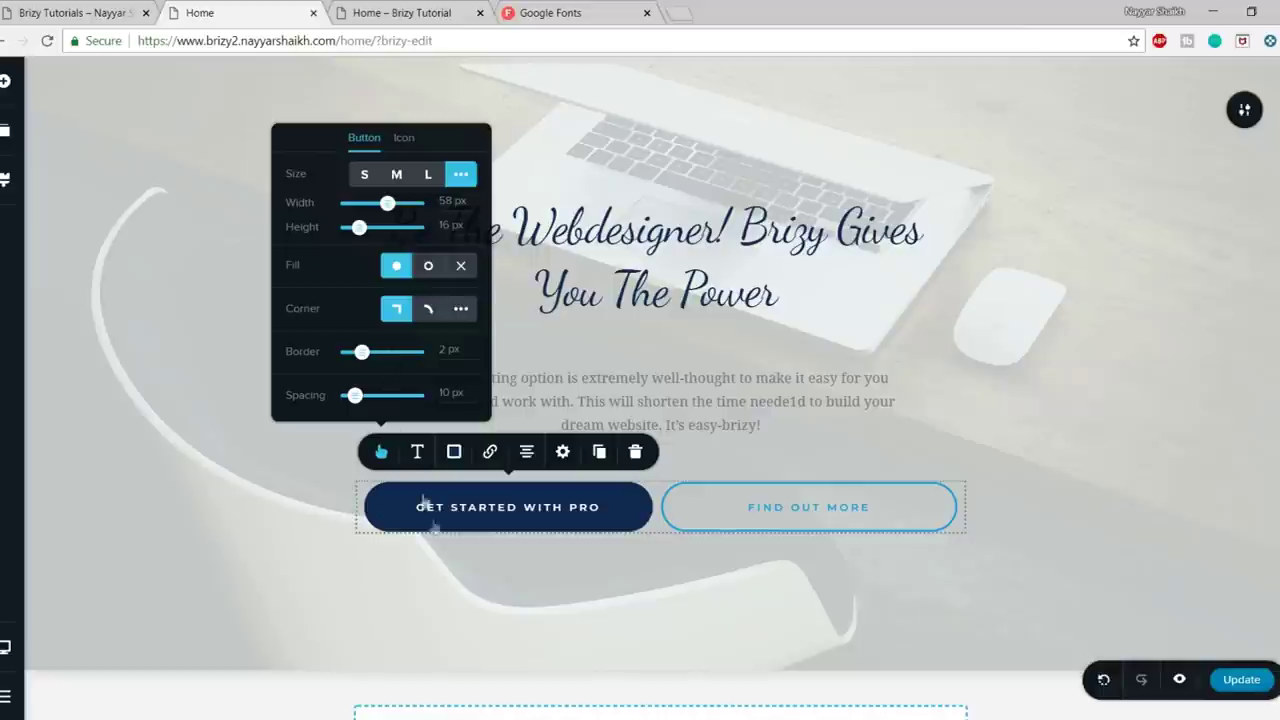
pyautogui.click(461, 311)
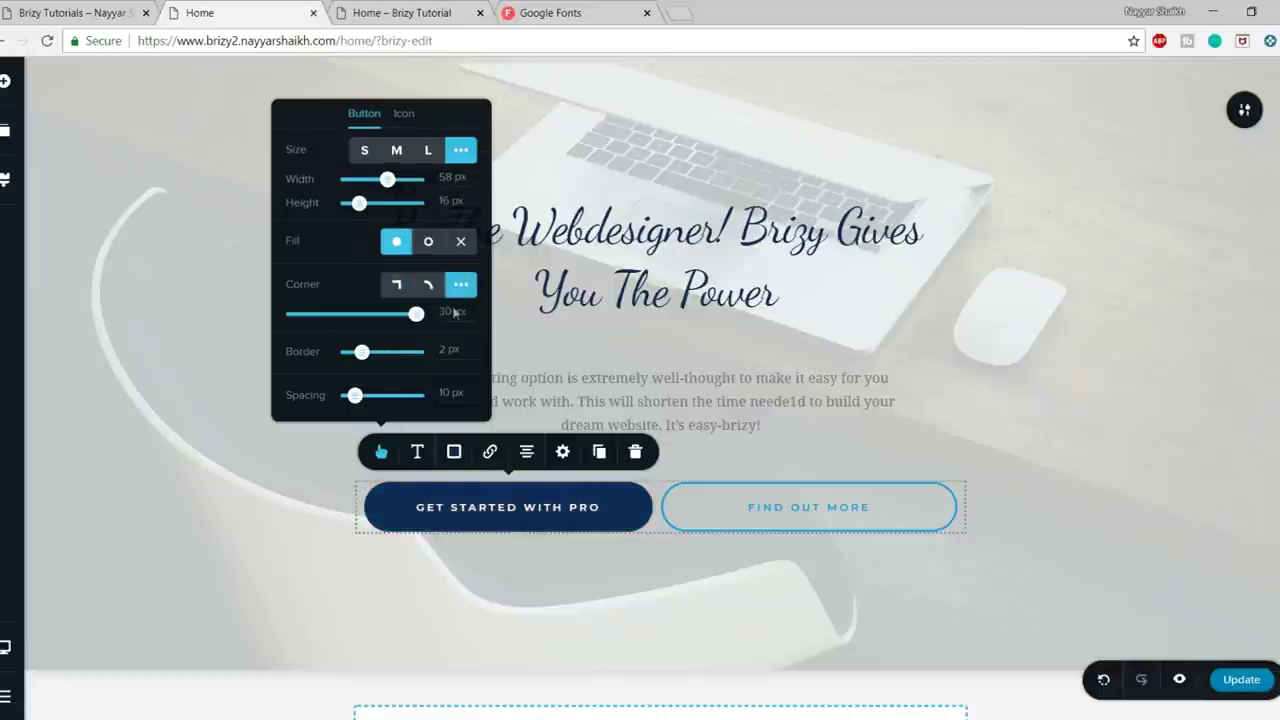
pyautogui.moveTo(416, 314); pyautogui.dragTo(293, 314)
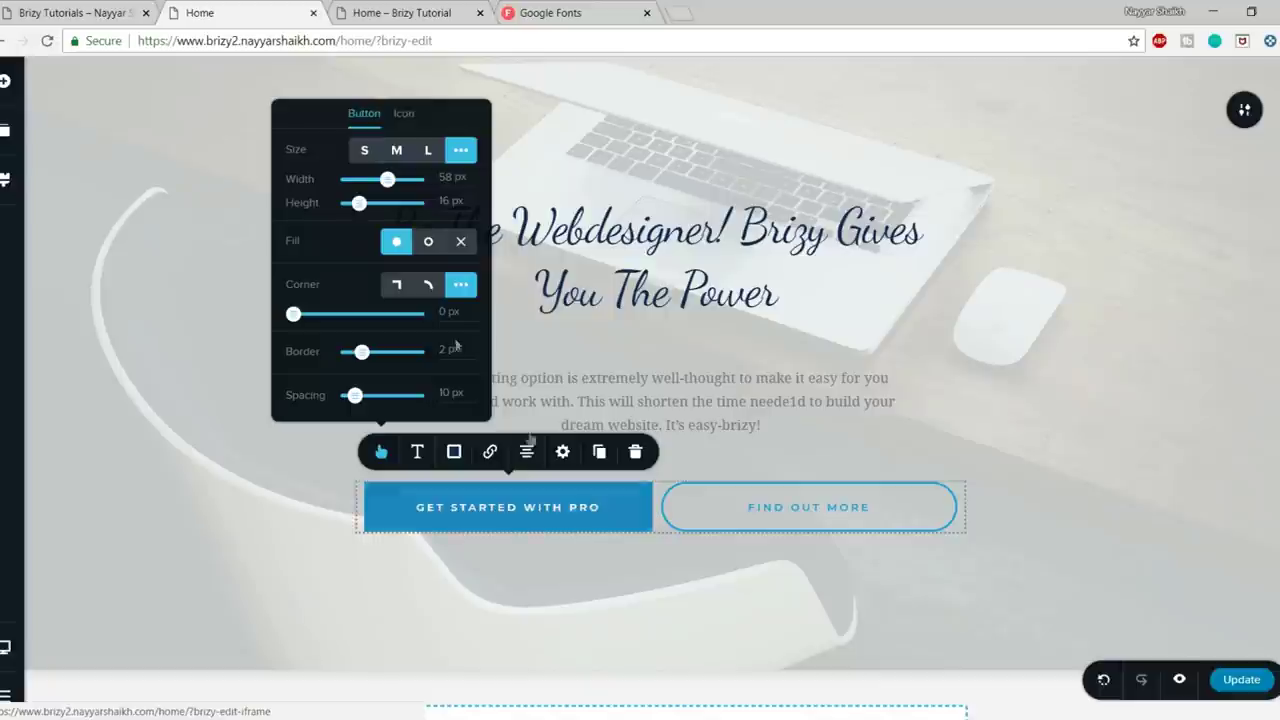
pyautogui.click(428, 287)
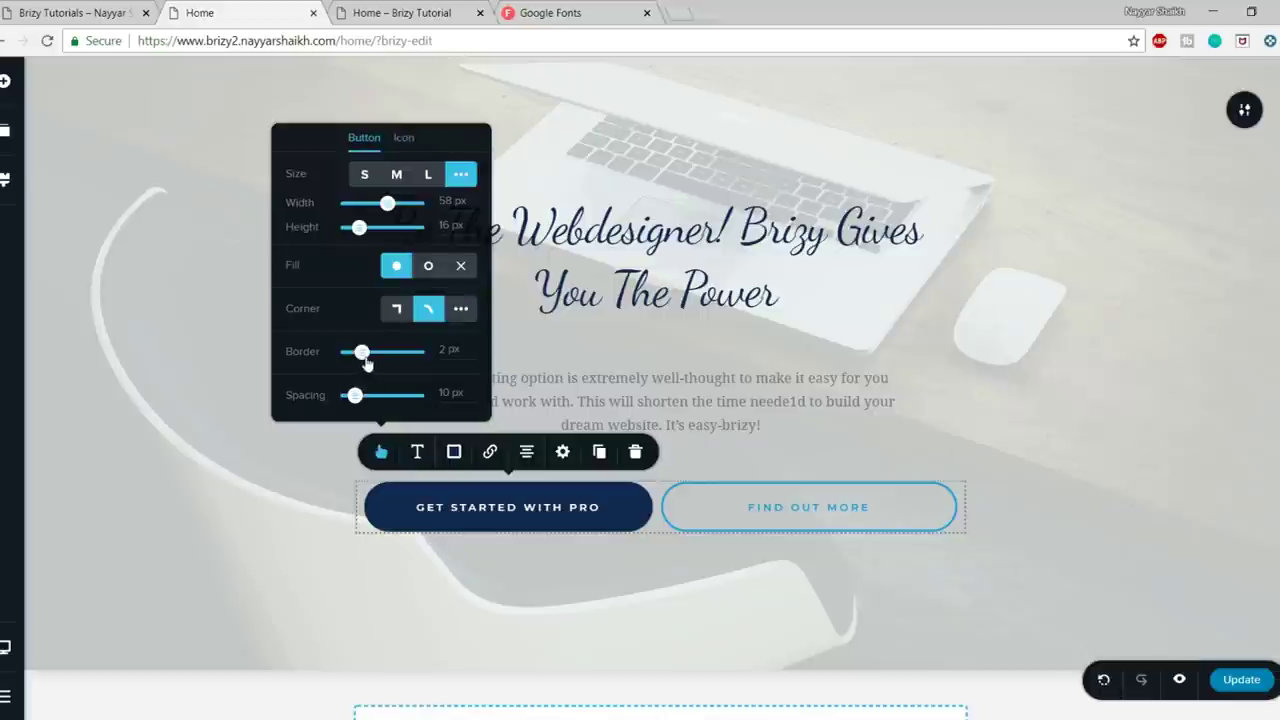
# - Add the grinning-face Outline icon after the button's label
pyautogui.click(402, 140)
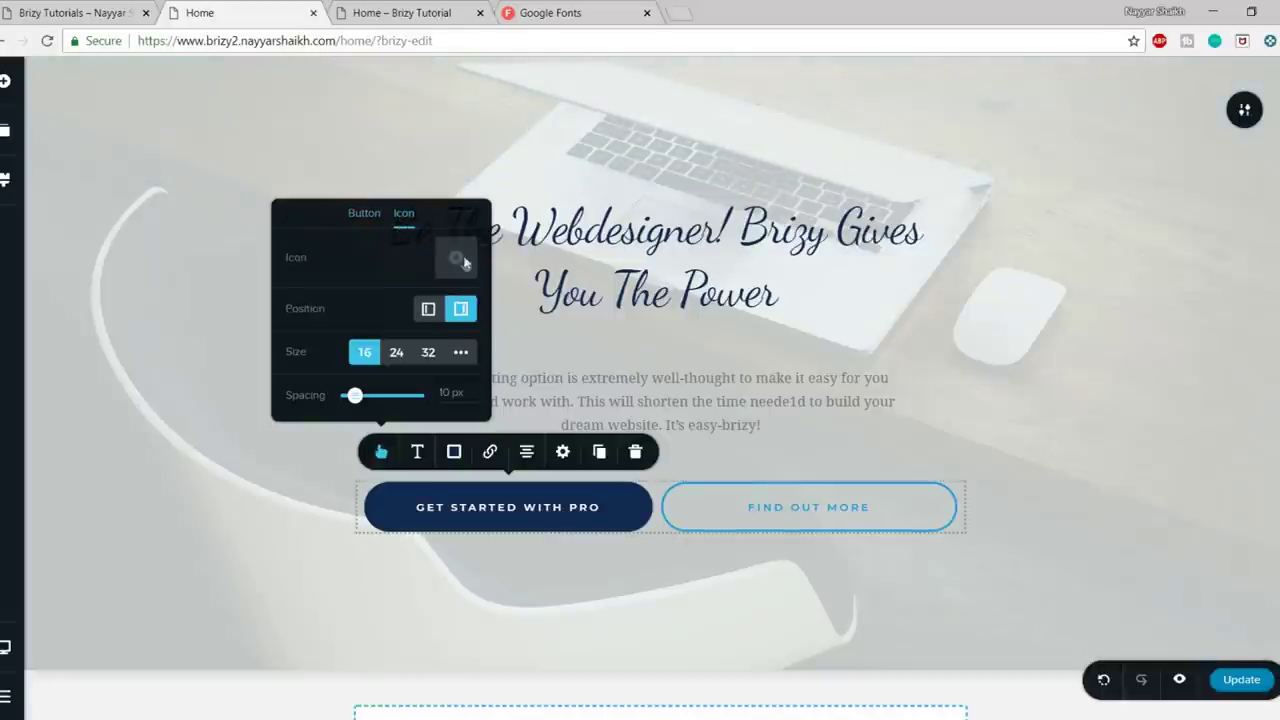
pyautogui.click(464, 262)
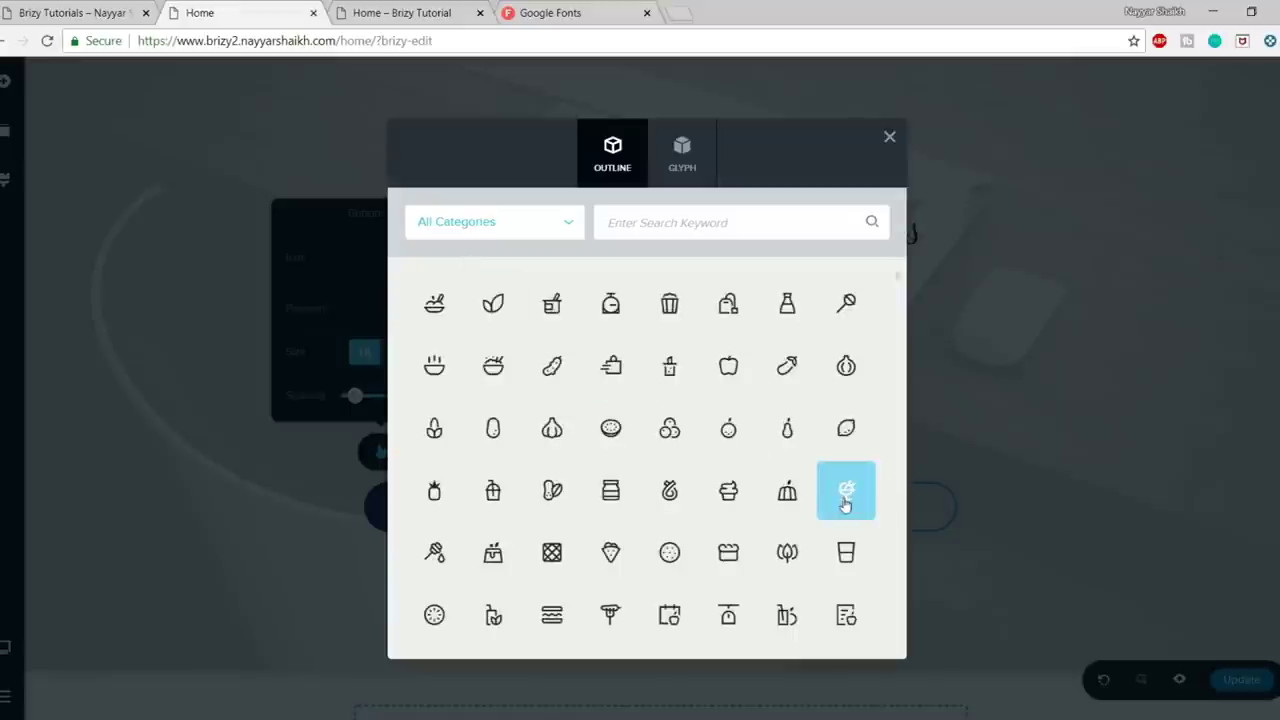
pyautogui.scroll(-4, 846, 495)
pyautogui.scroll(-3, 846, 505)
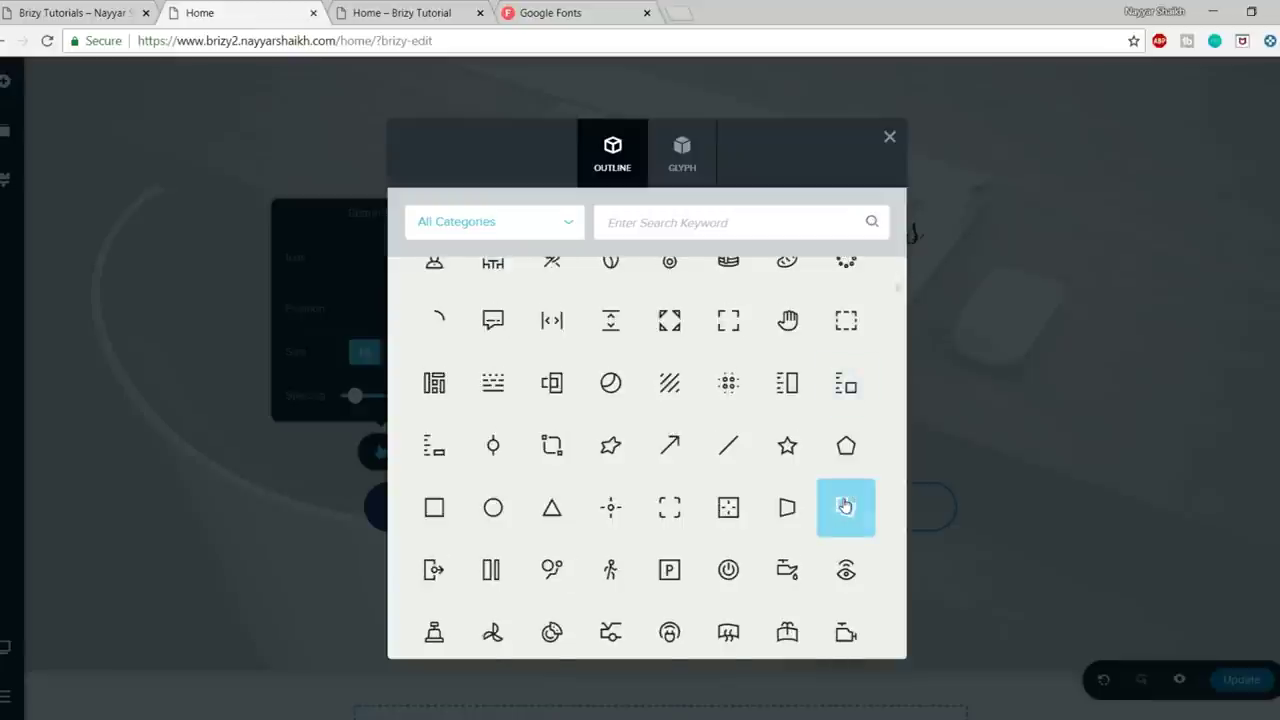
pyautogui.scroll(-6, 845, 505)
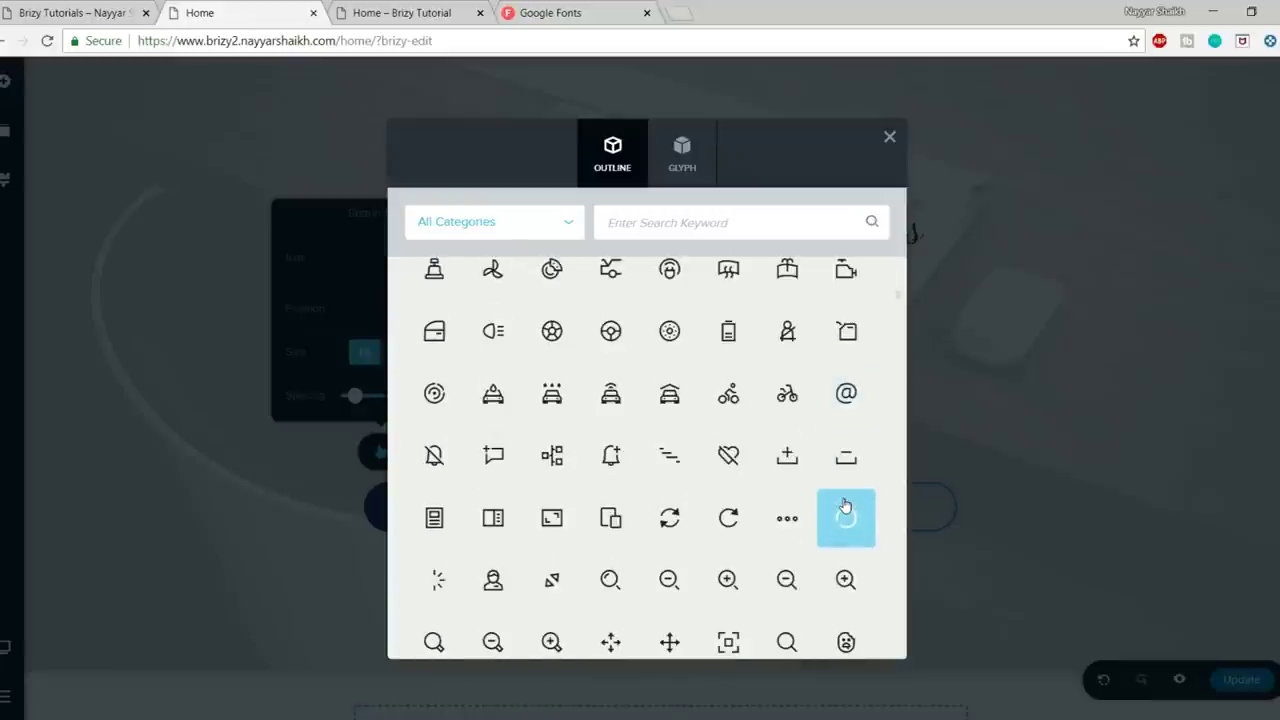
pyautogui.scroll(-3, 845, 505)
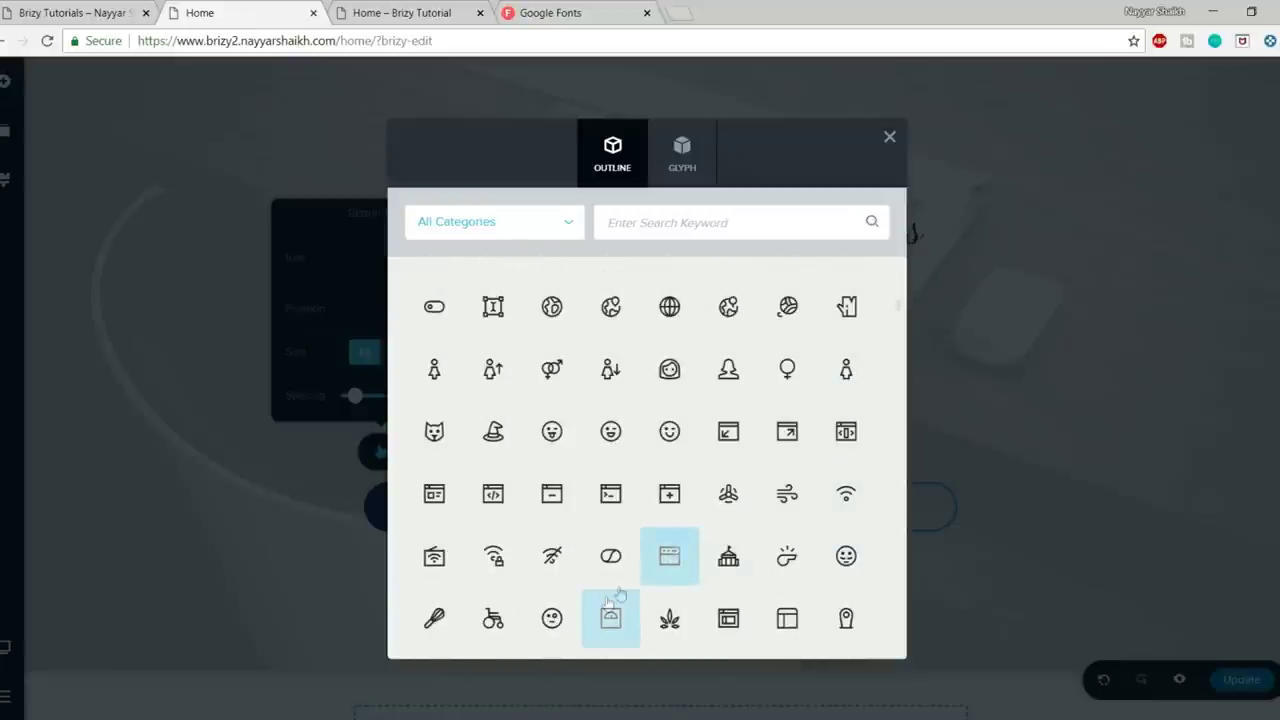
pyautogui.click(624, 437)
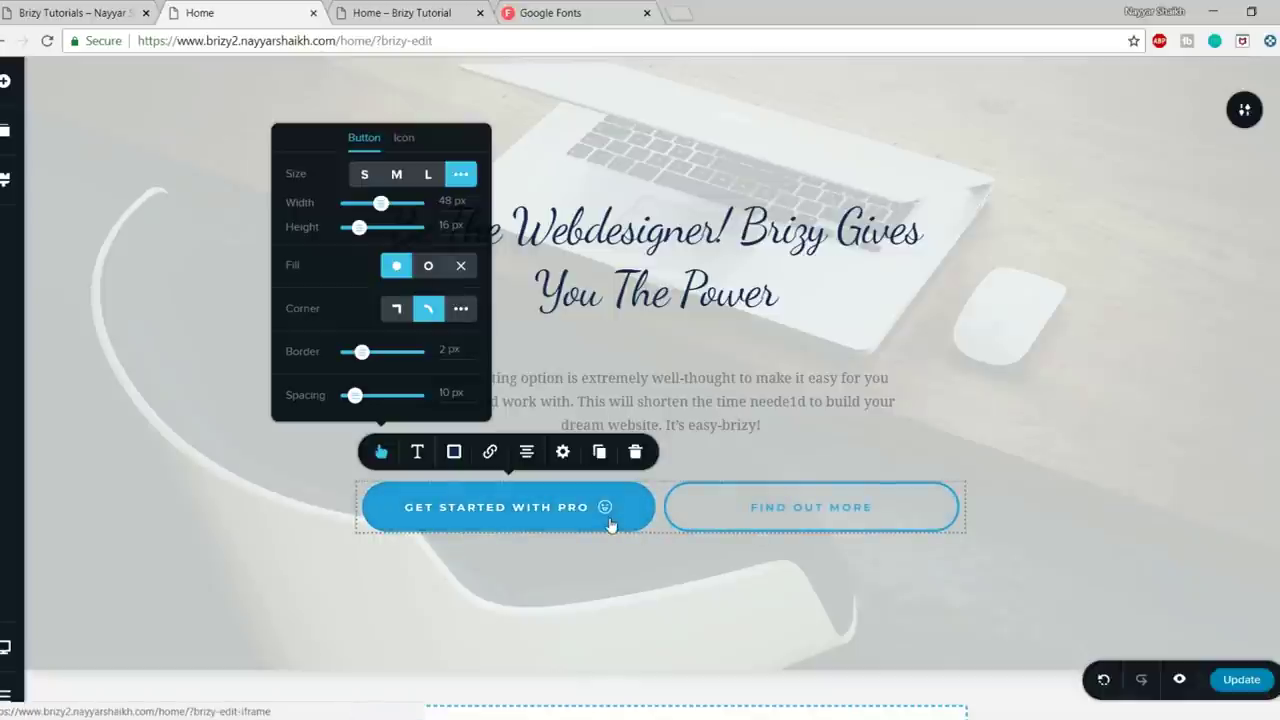
pyautogui.click(403, 137)
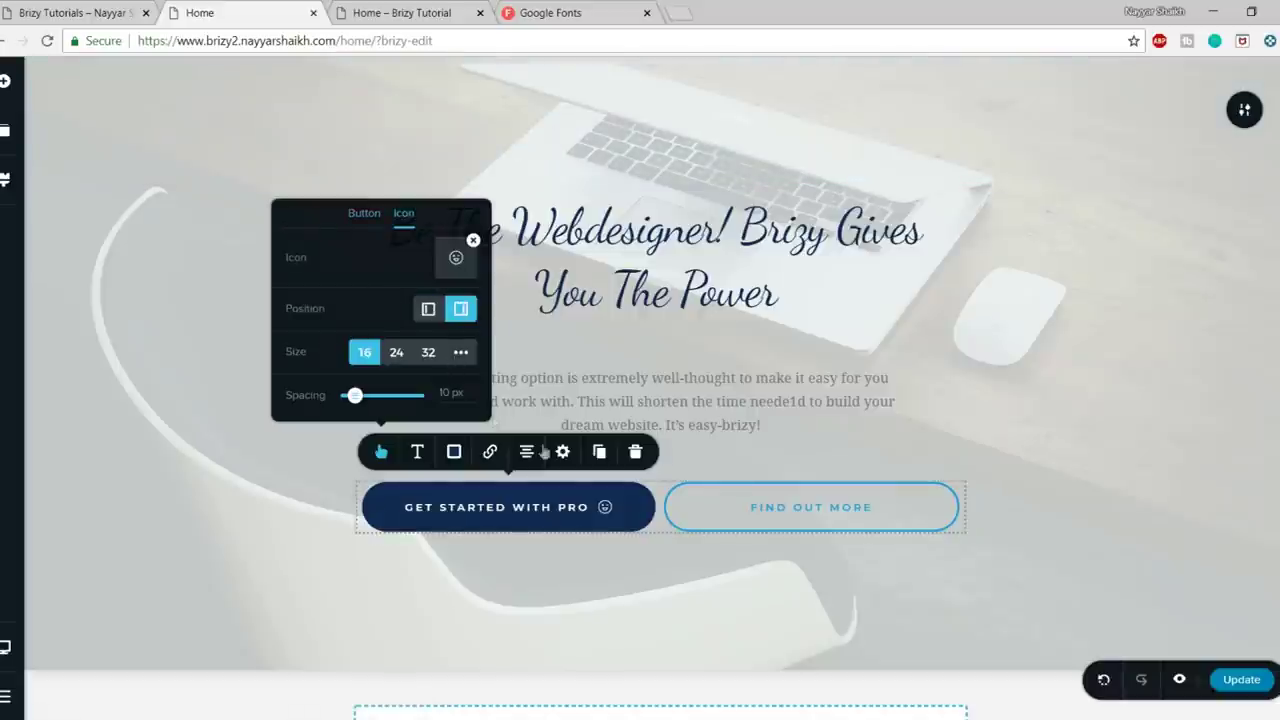
# - Set the smiley icon size to 24 and keep it positioned after the text
pyautogui.click(397, 352)
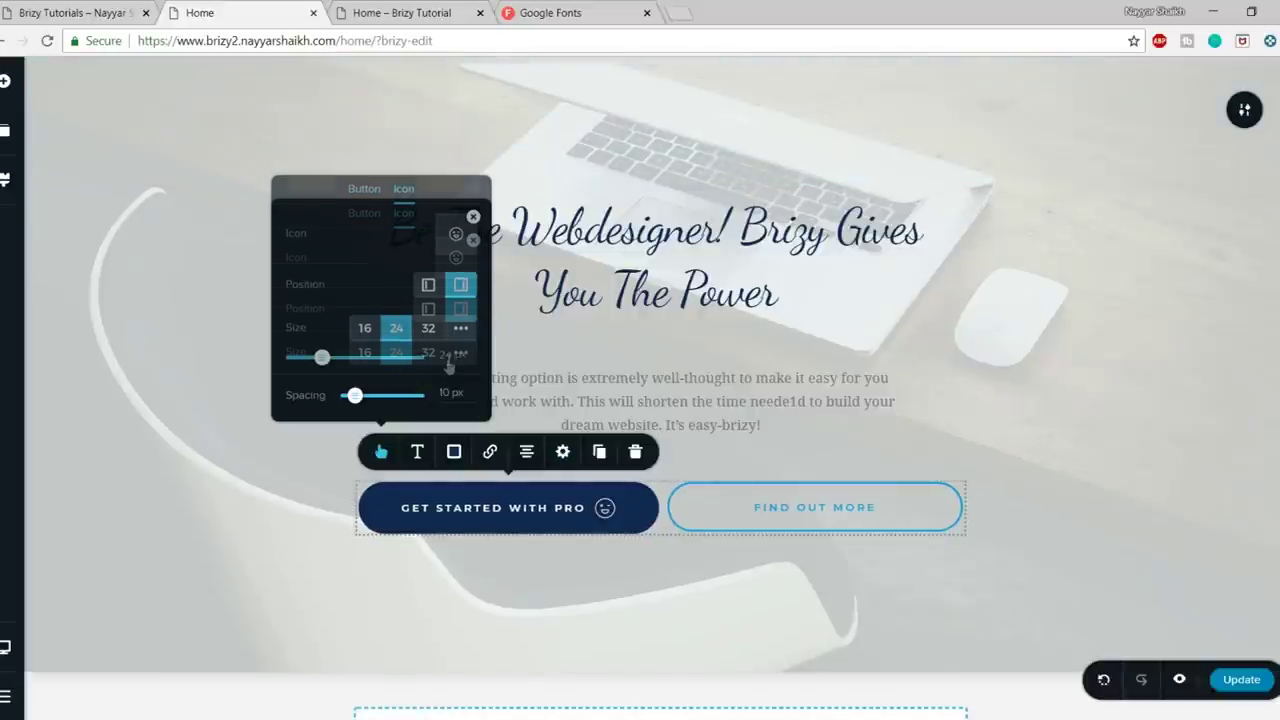
pyautogui.click(428, 352)
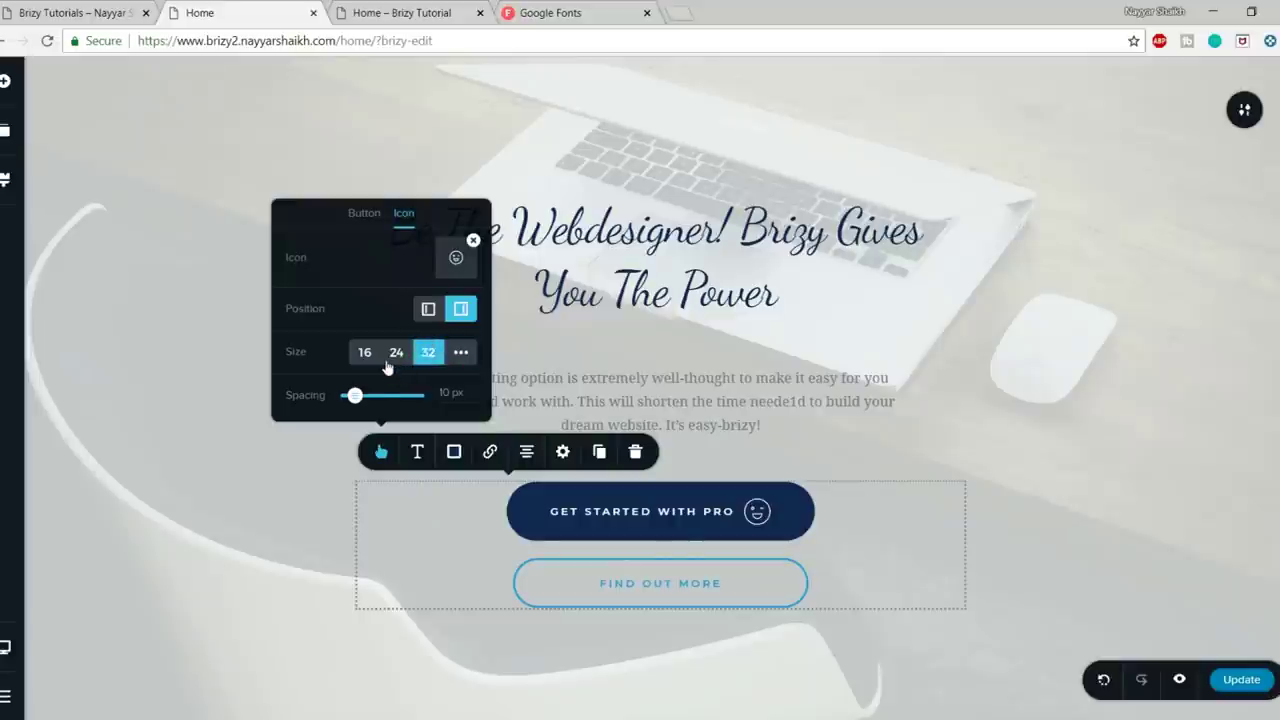
pyautogui.click(387, 366)
pyautogui.click(428, 310)
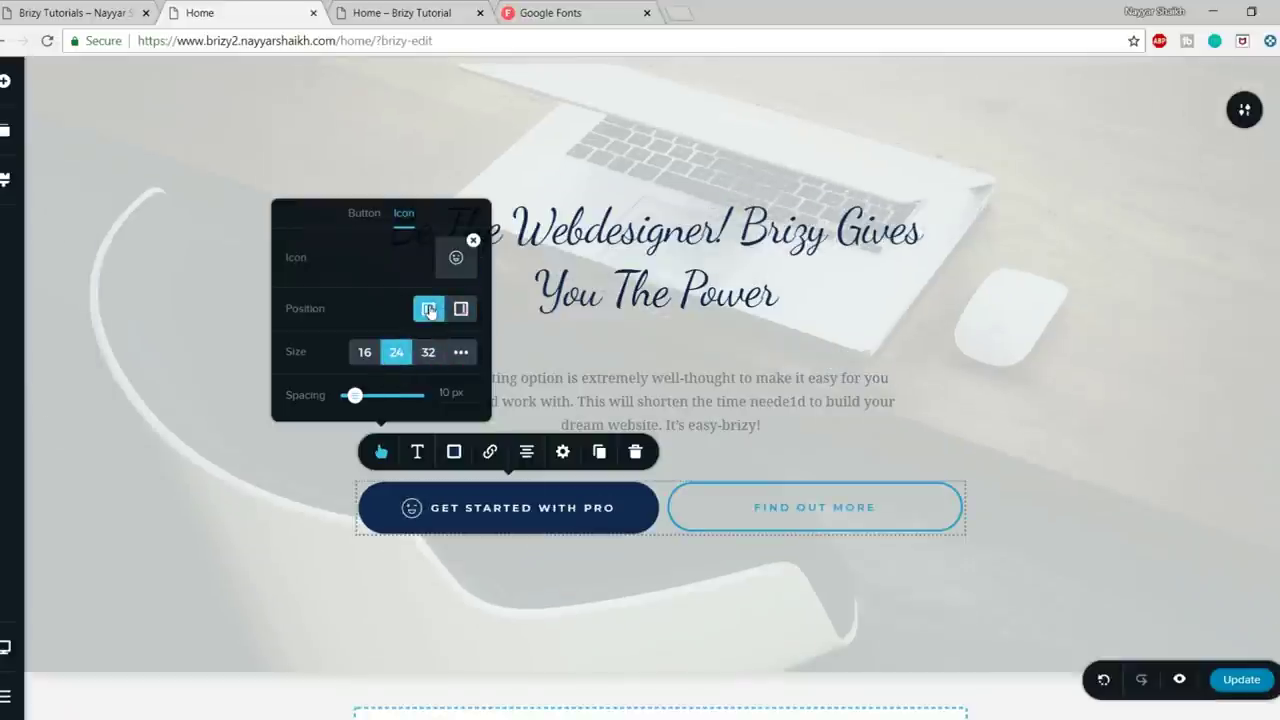
pyautogui.click(461, 309)
pyautogui.click(428, 310)
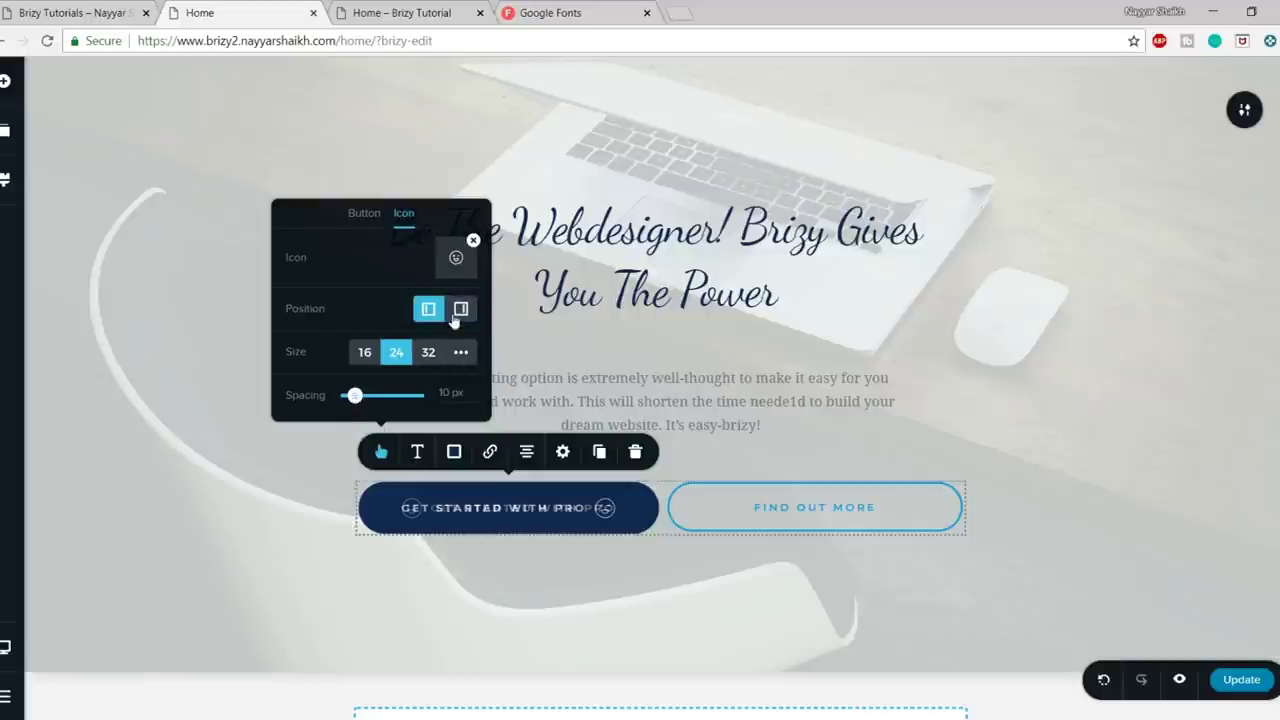
pyautogui.click(461, 309)
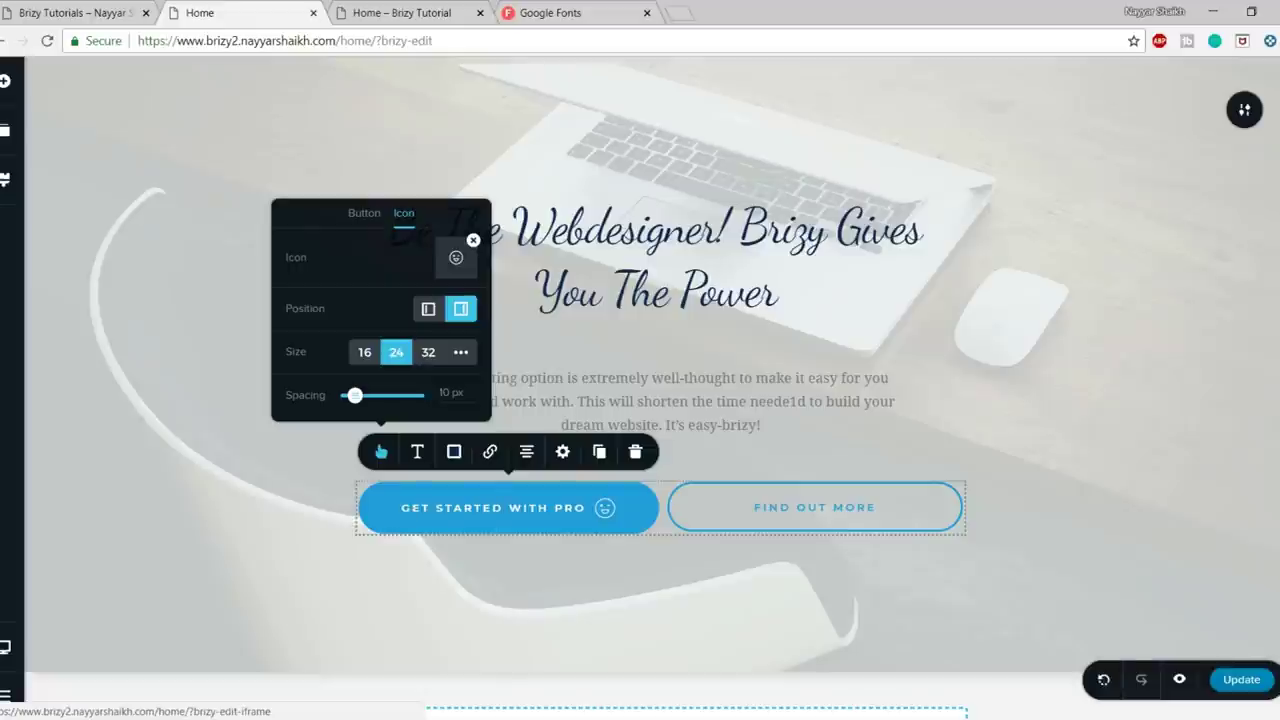
pyautogui.click(418, 453)
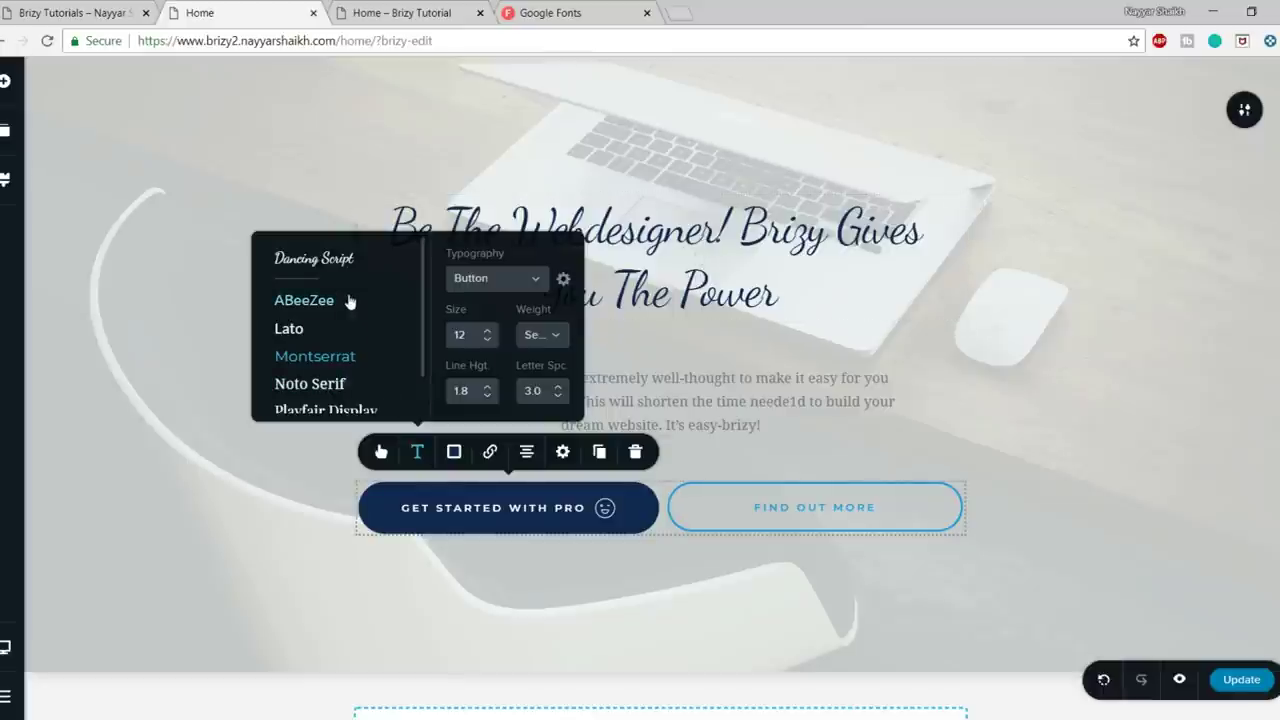
# - Set the button label font to Montserrat after trying Dancing Script and ABeeZee
pyautogui.click(316, 262)
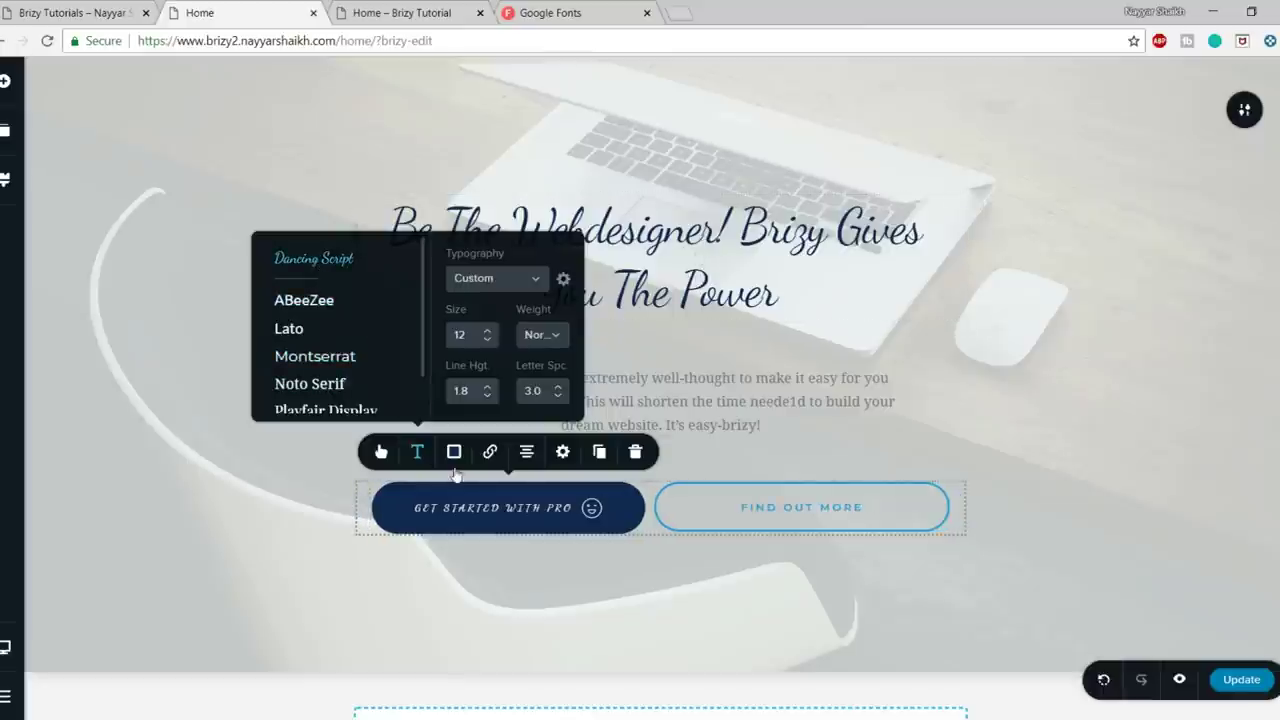
pyautogui.click(334, 304)
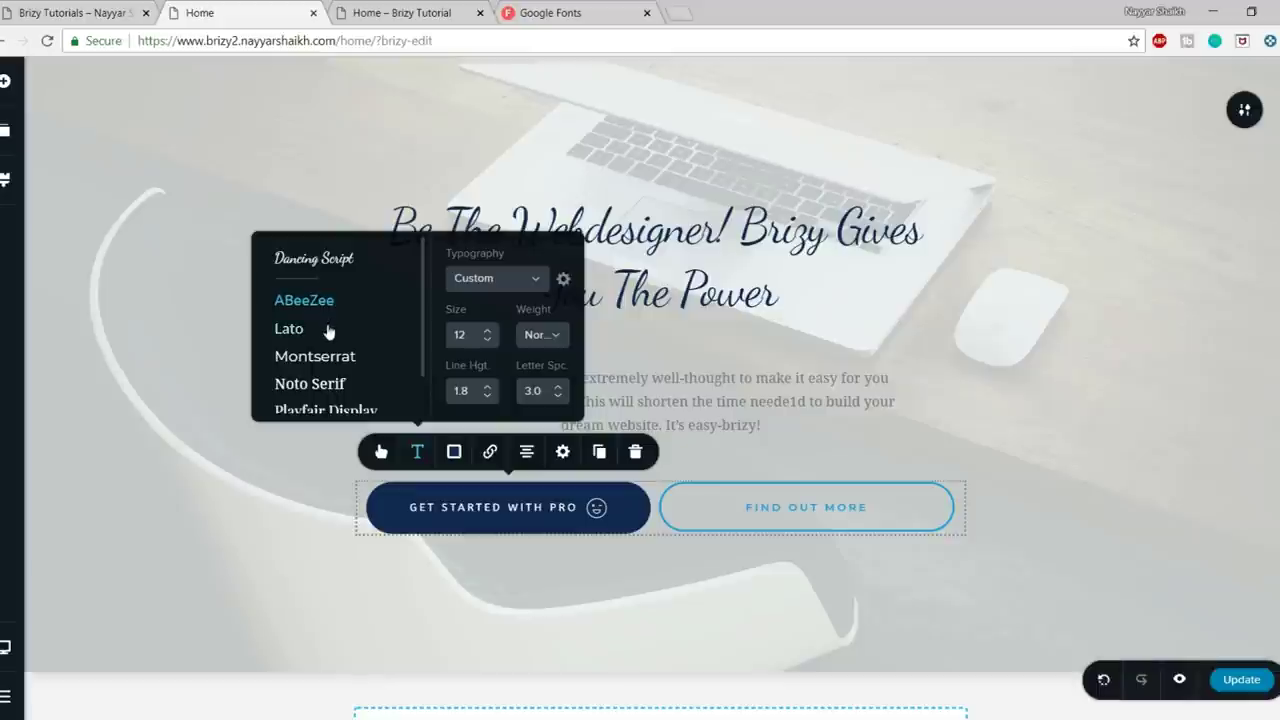
pyautogui.click(325, 357)
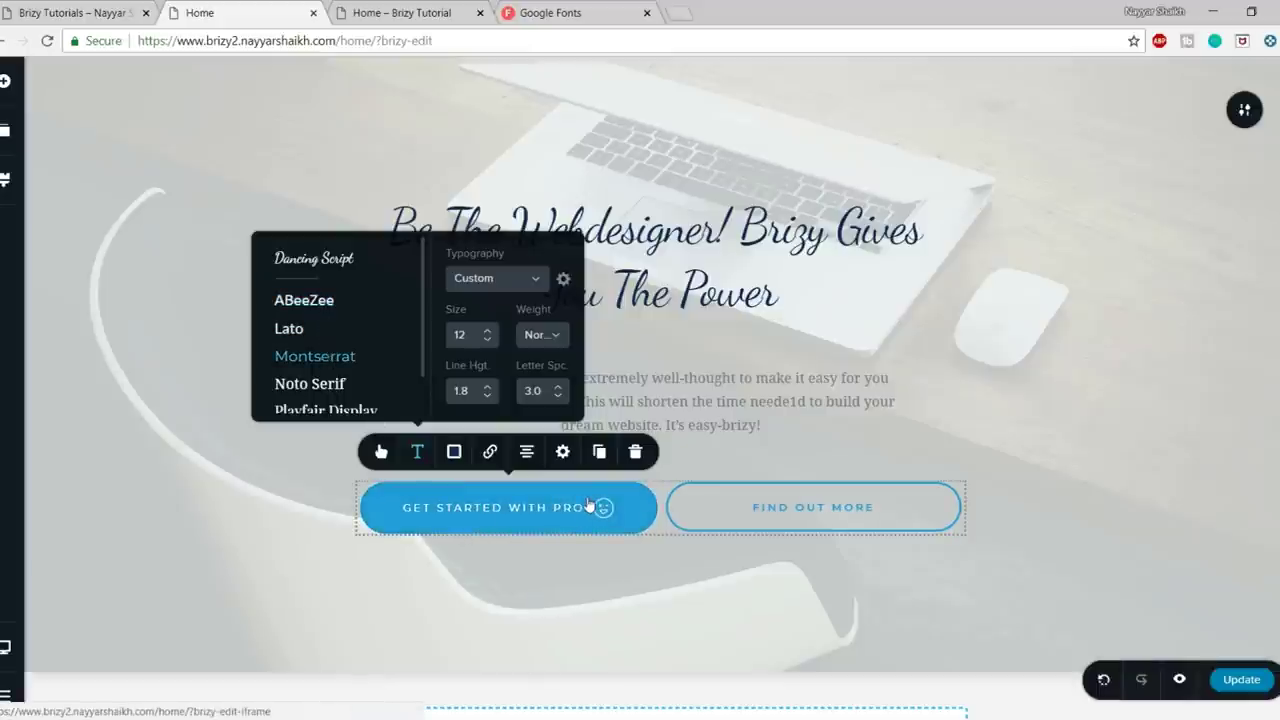
pyautogui.click(453, 452)
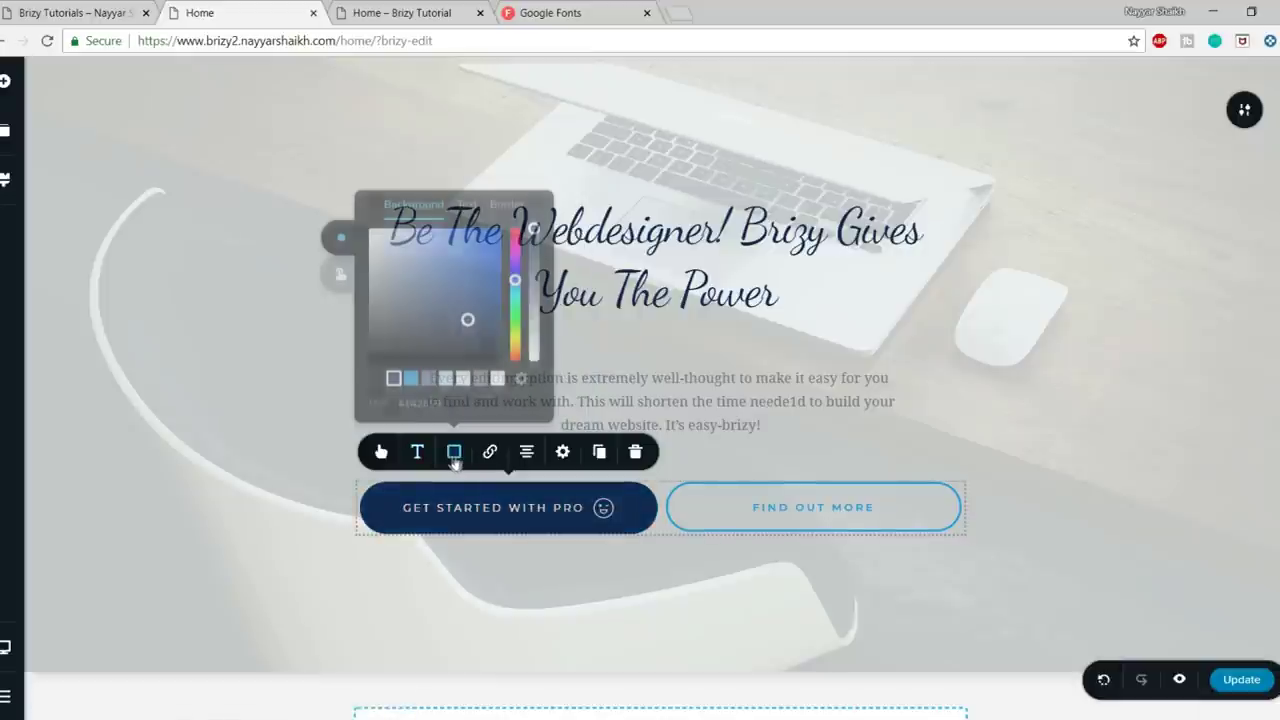
# - Set the button's hover background colour to near-black #191B21
pyautogui.click(468, 206)
pyautogui.click(500, 205)
pyautogui.click(413, 204)
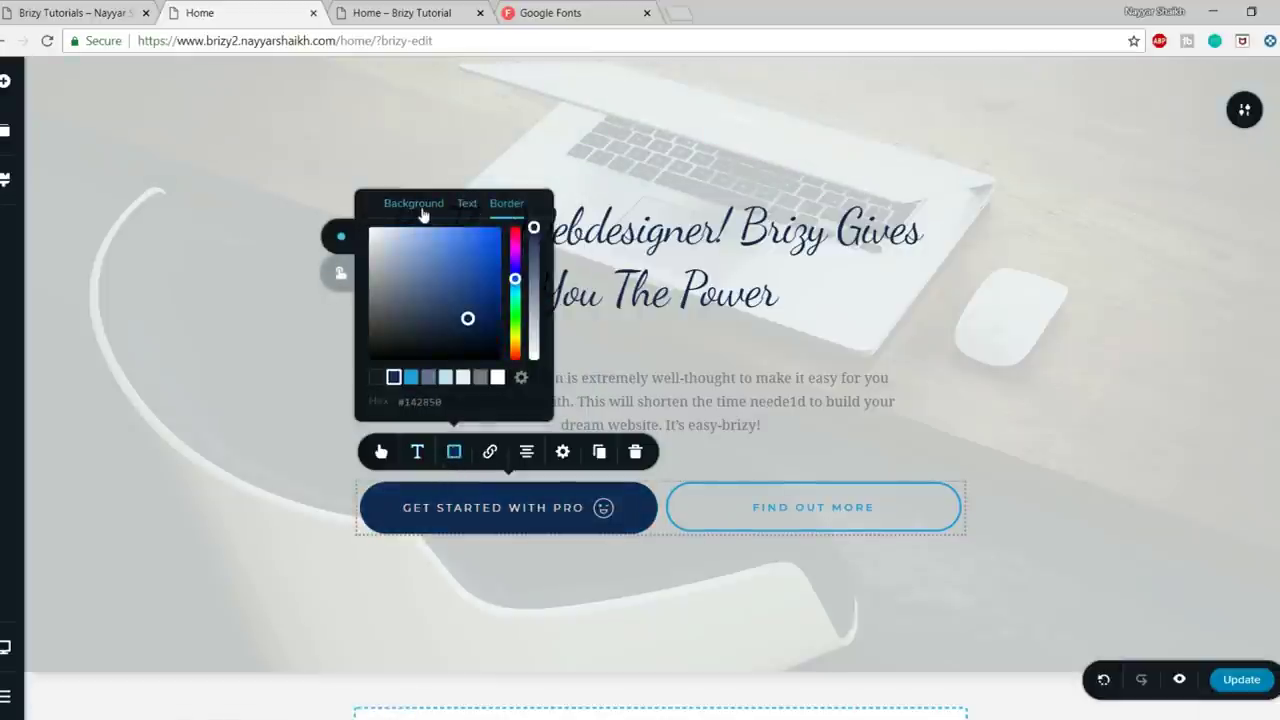
pyautogui.click(340, 274)
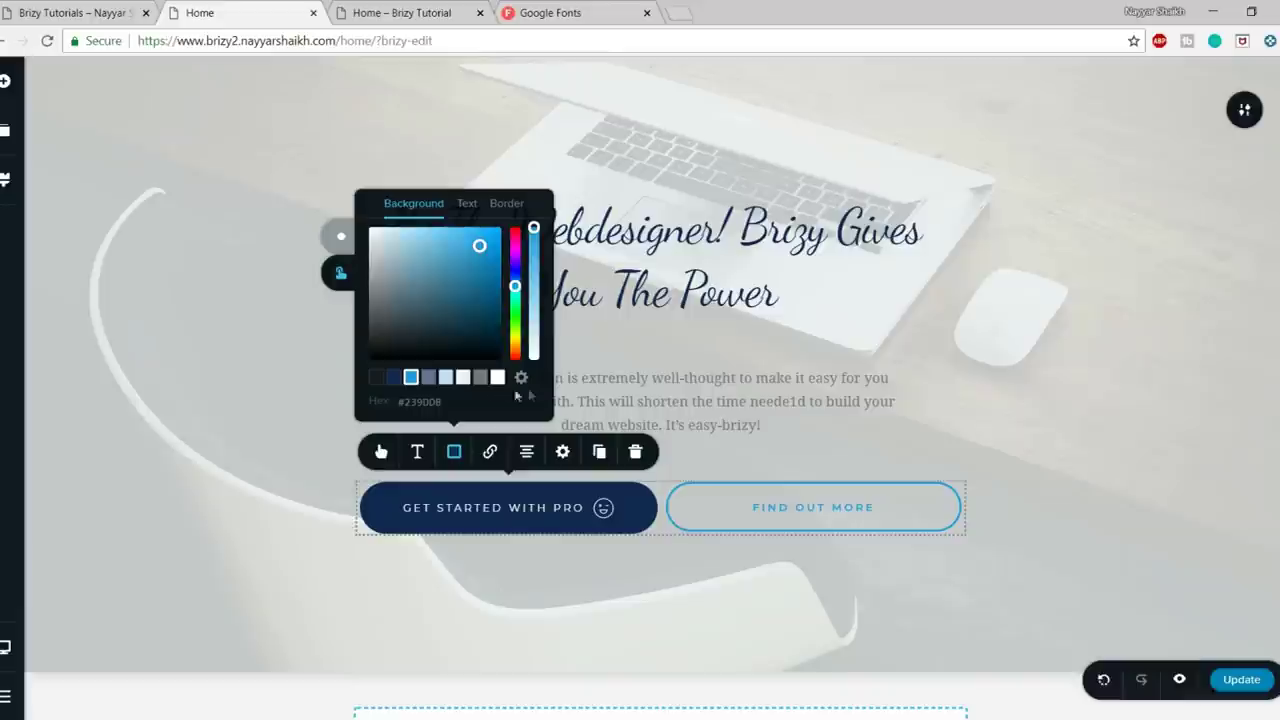
pyautogui.click(376, 378)
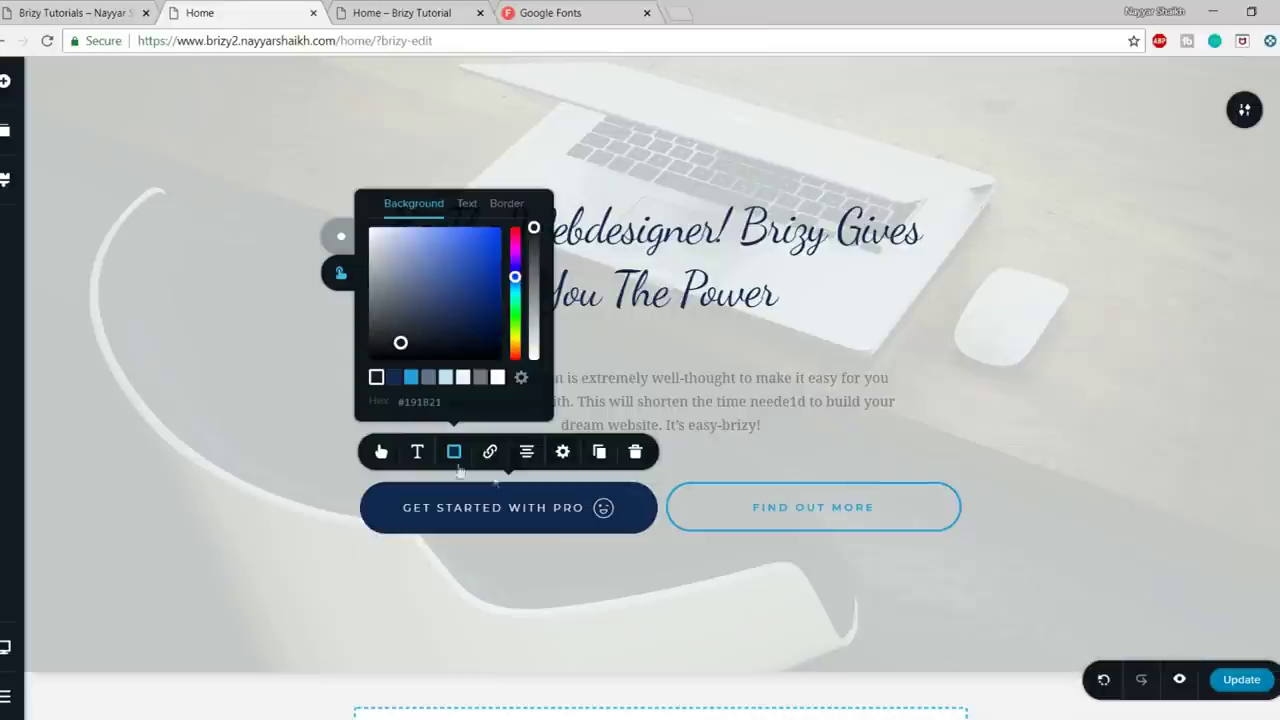
pyautogui.click(1175, 381)
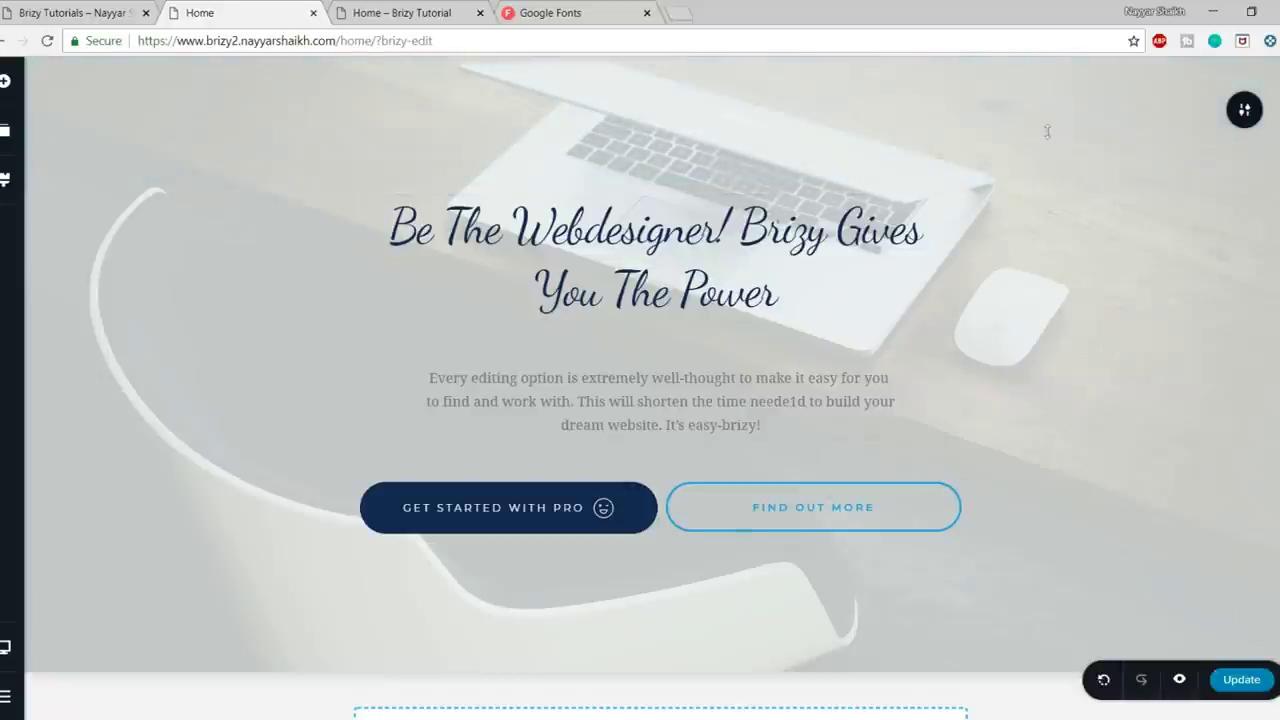
# - Shift the hero background image's focal point upward and compare the framing with the live site
pyautogui.click(1247, 113)
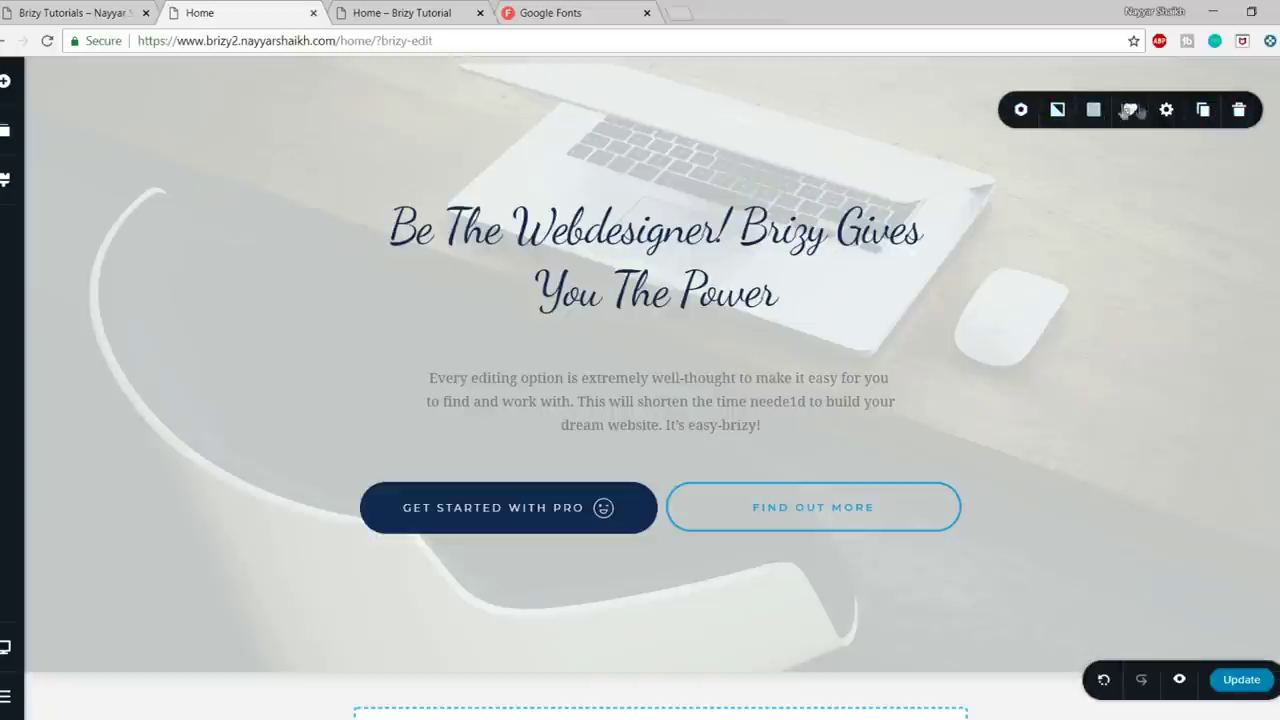
pyautogui.click(1059, 111)
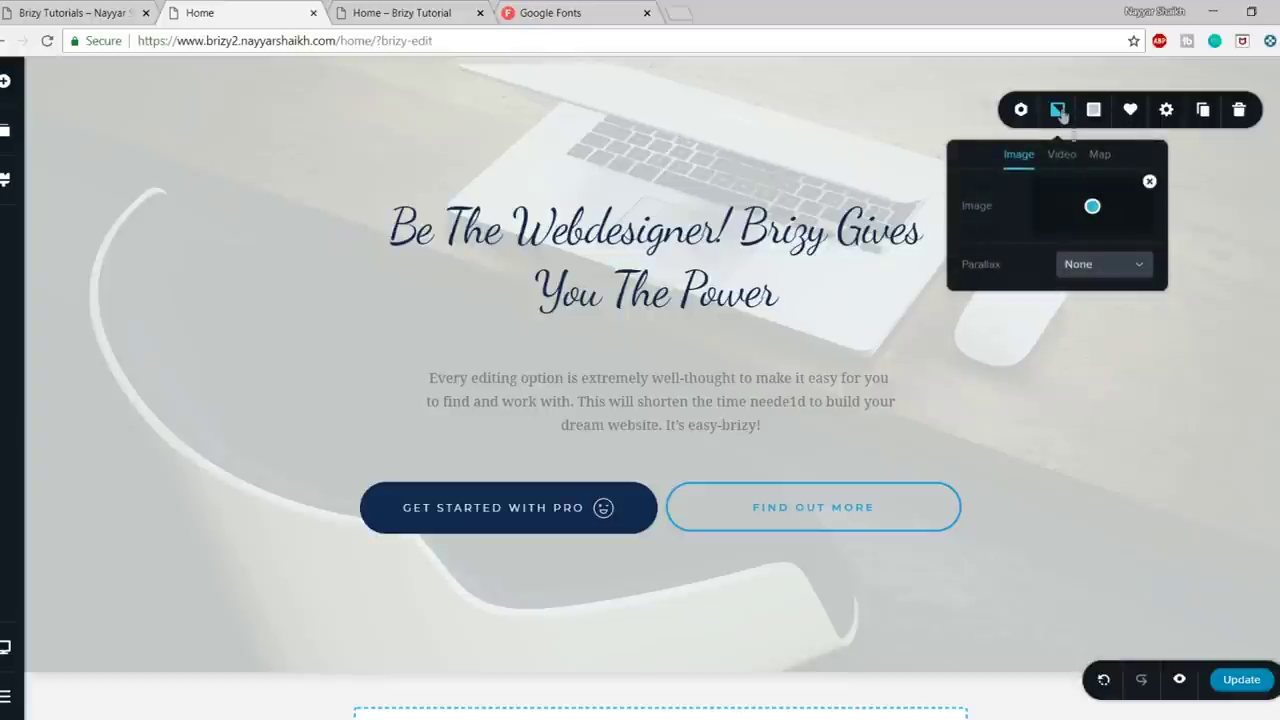
pyautogui.moveTo(1092, 208); pyautogui.dragTo(1097, 178)
pyautogui.moveTo(1097, 226); pyautogui.dragTo(1092, 194)
pyautogui.click(28, 8)
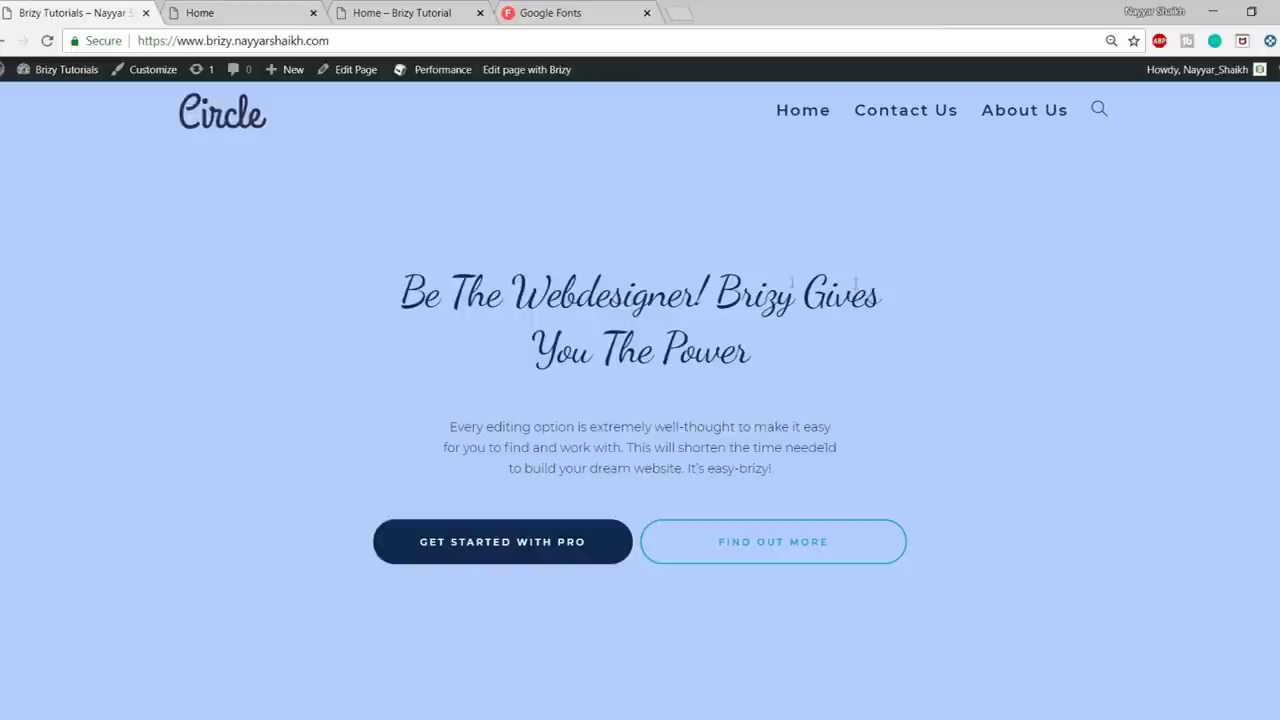
pyautogui.click(254, 8)
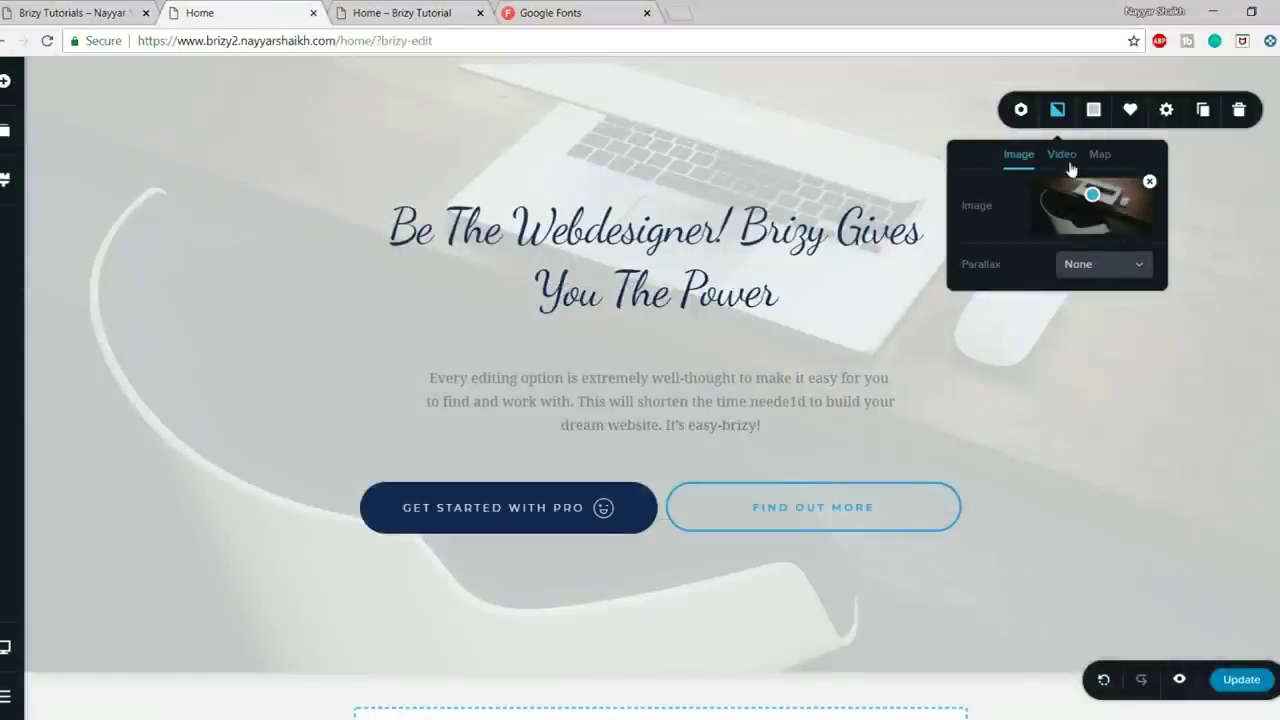
# - Tint the hero section overlay light pink (#FFB5B6) by adjusting its hue and lightness
pyautogui.click(1102, 114)
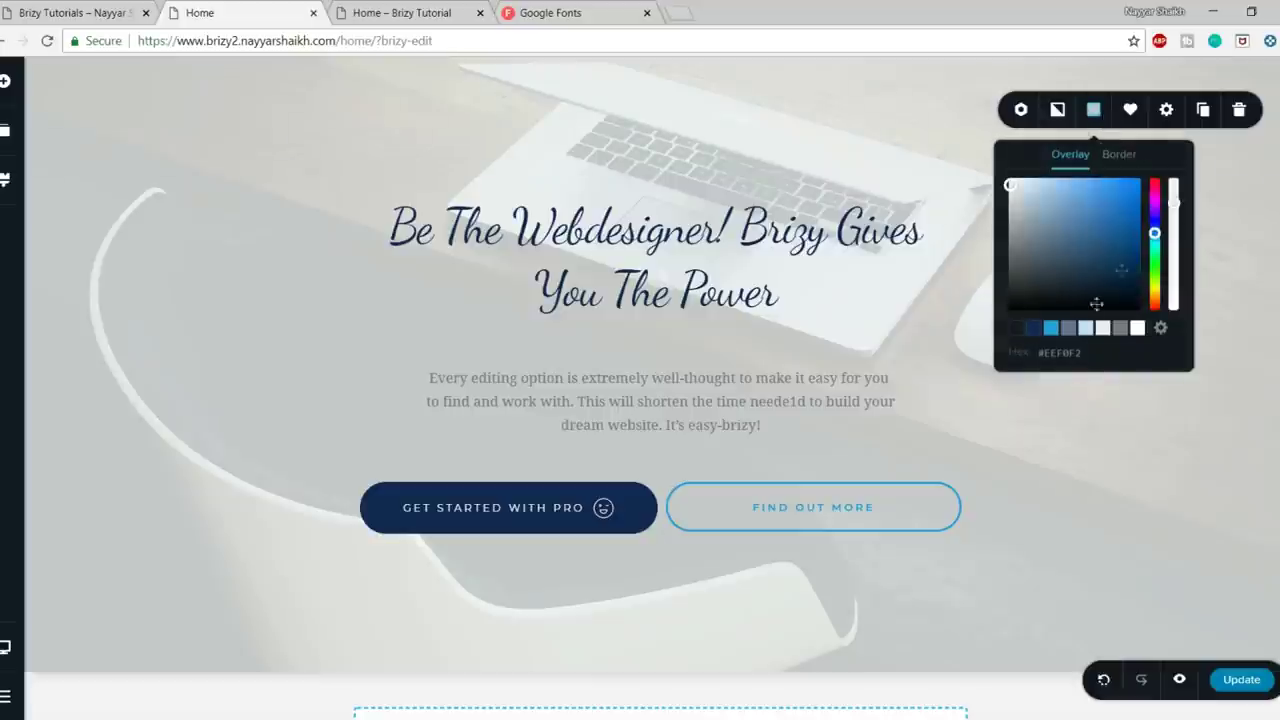
pyautogui.click(1052, 330)
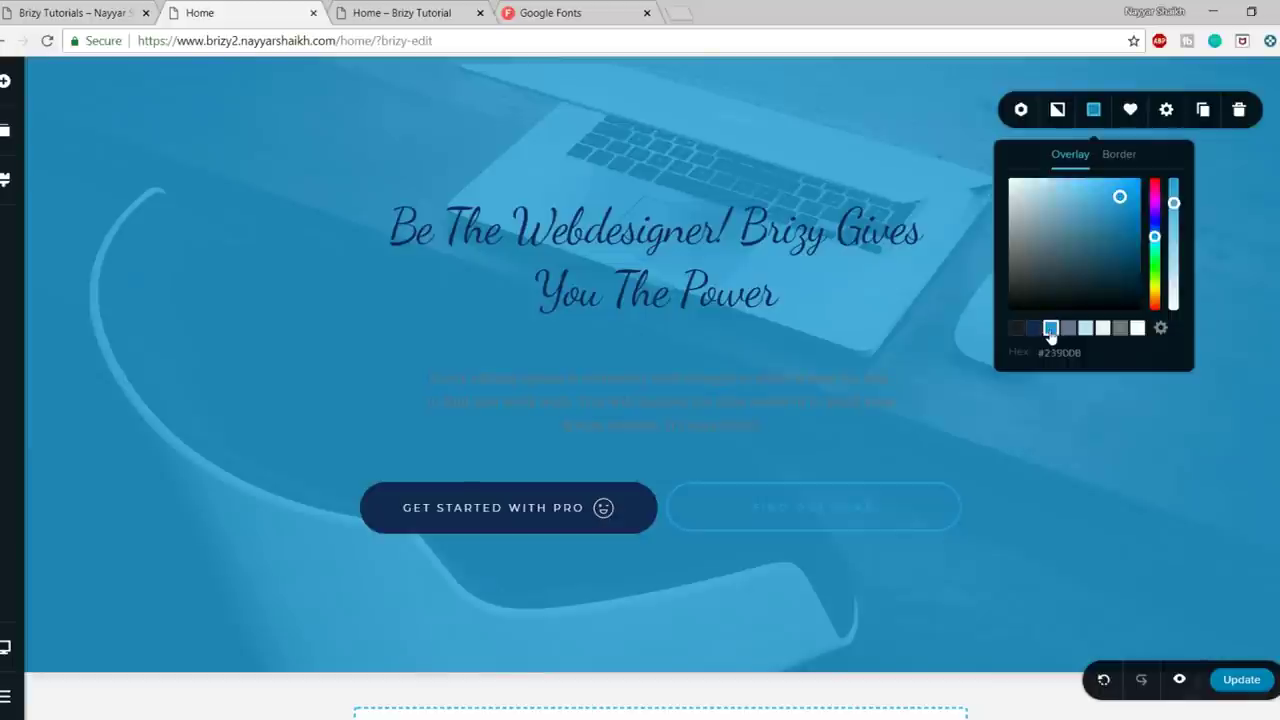
pyautogui.moveTo(1115, 198); pyautogui.dragTo(1062, 199)
pyautogui.moveTo(1154, 236); pyautogui.dragTo(1150, 181)
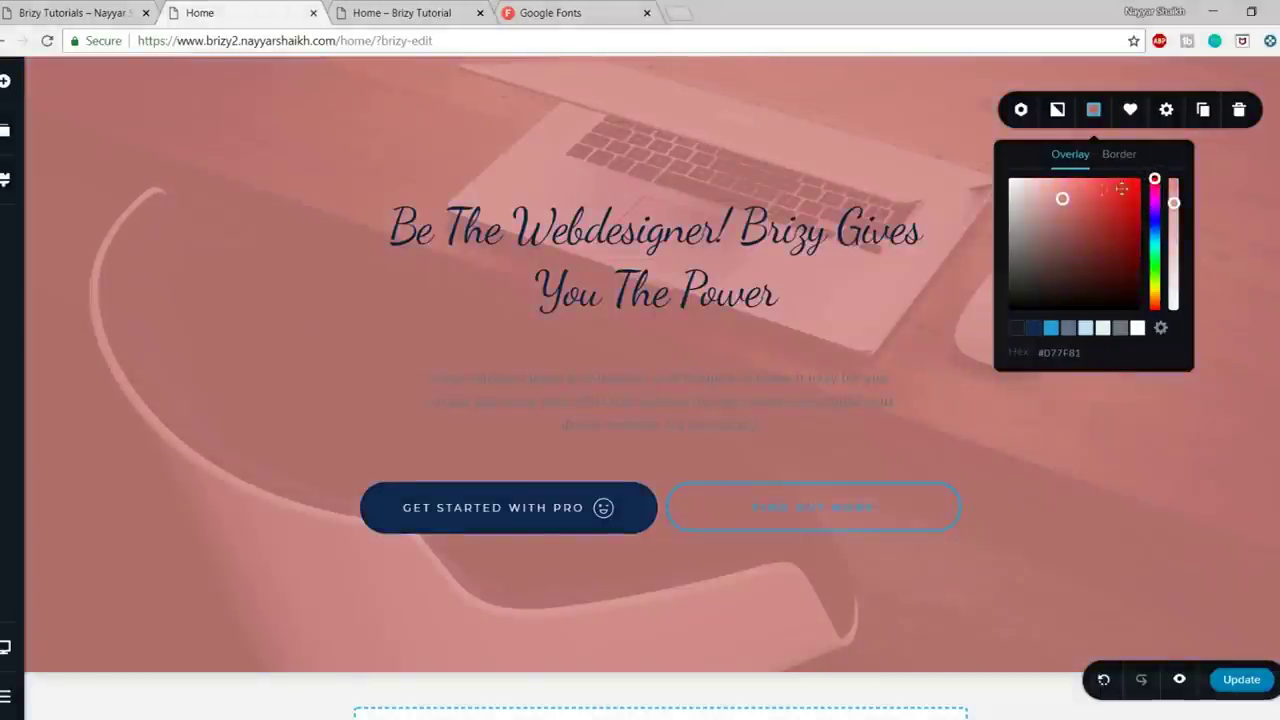
pyautogui.moveTo(1065, 198); pyautogui.dragTo(1046, 178)
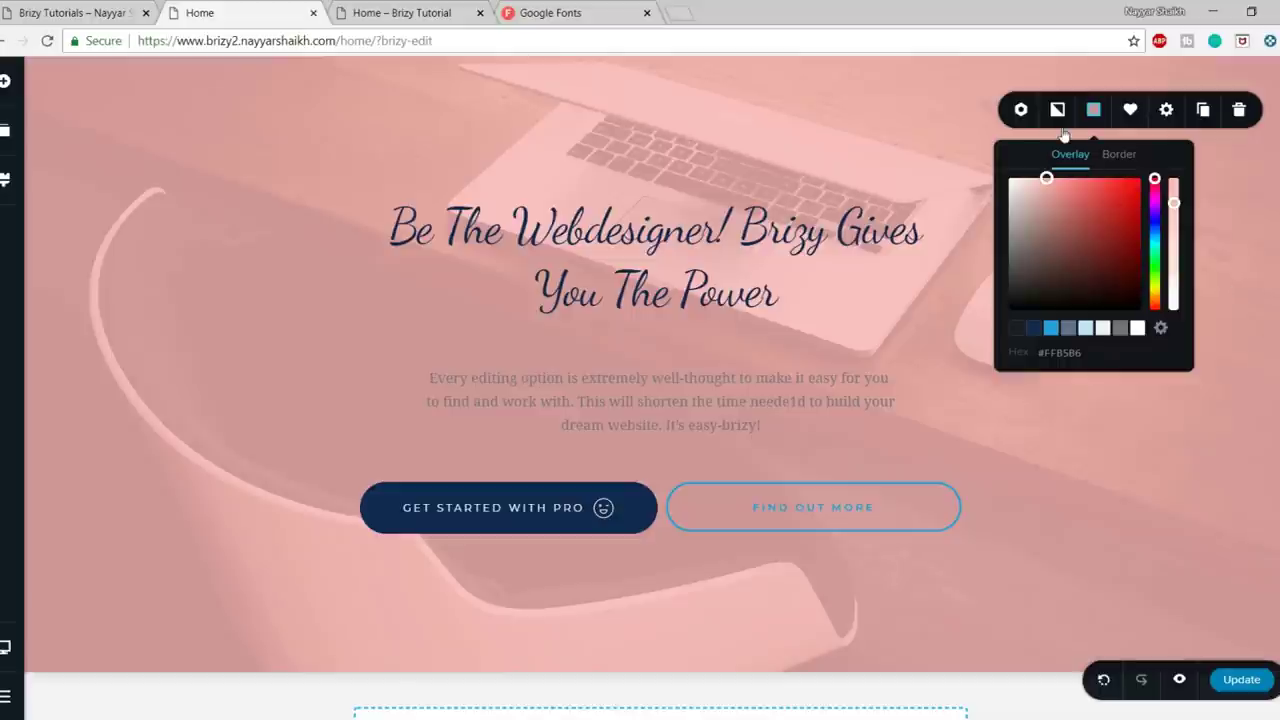
pyautogui.click(1059, 114)
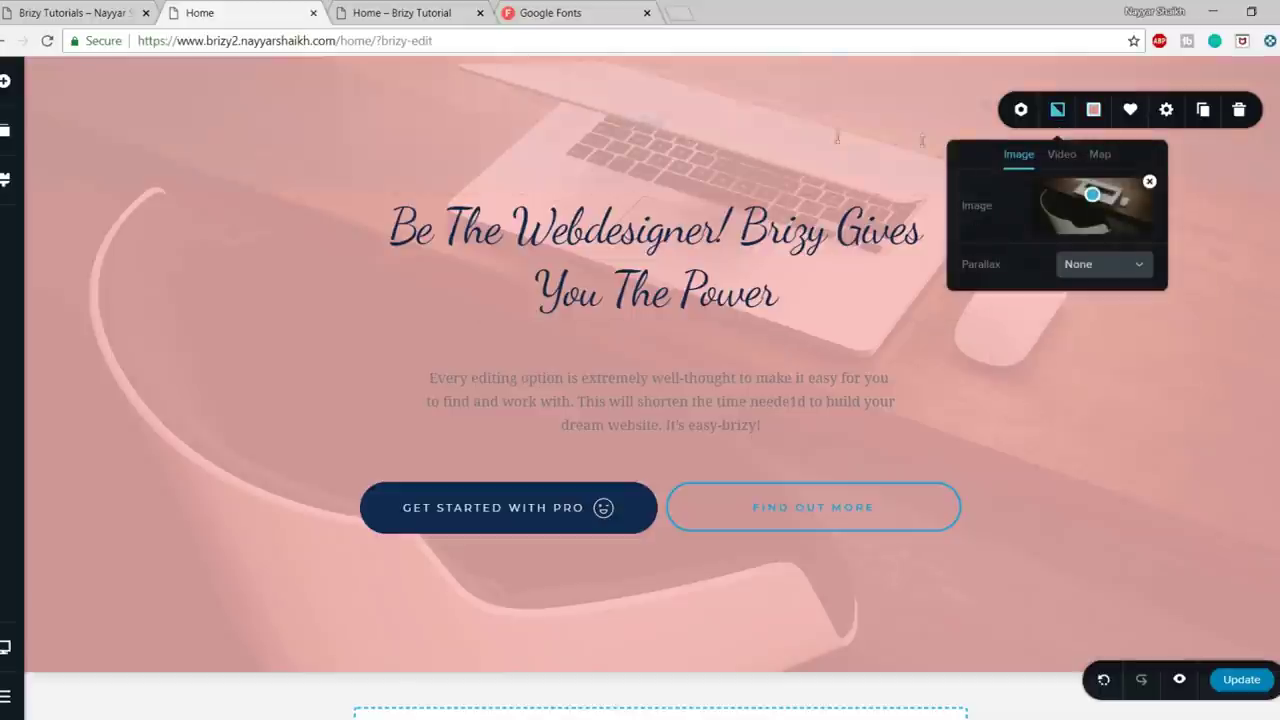
# - Delete the hero background photo, leaving Video at 1080p and Map unused, so only pink remains
pyautogui.click(1150, 183)
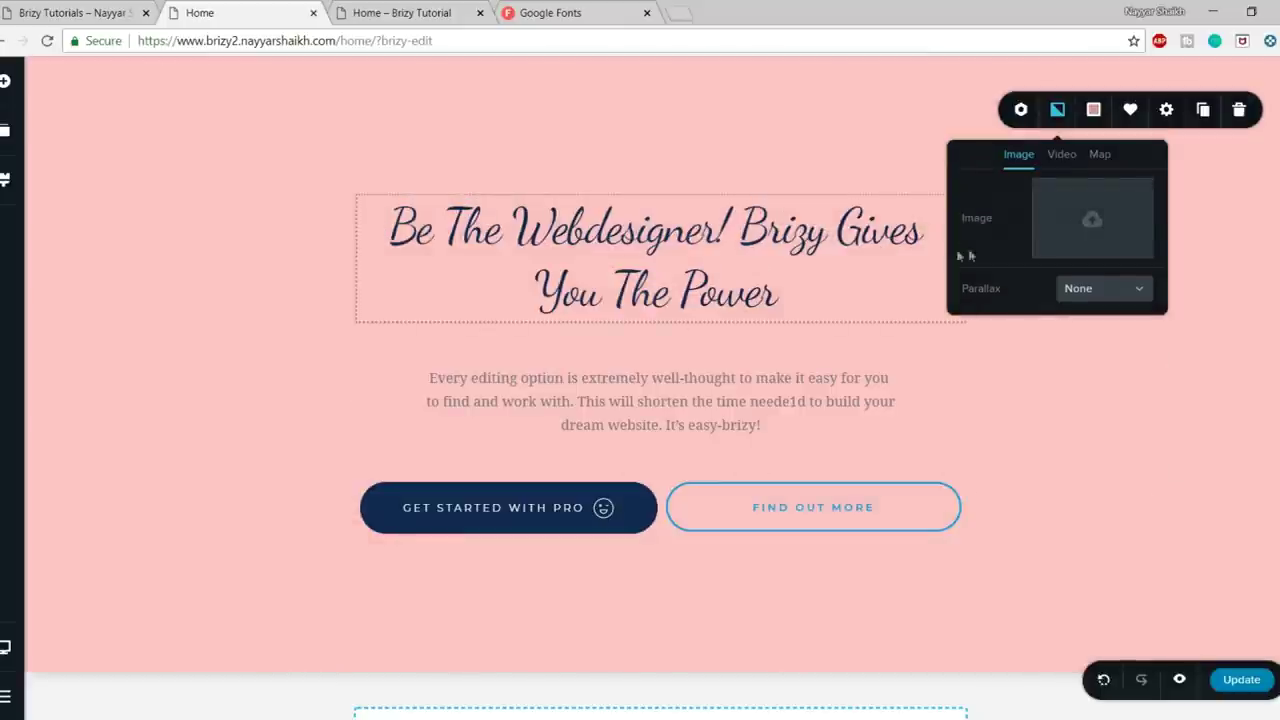
pyautogui.click(1062, 155)
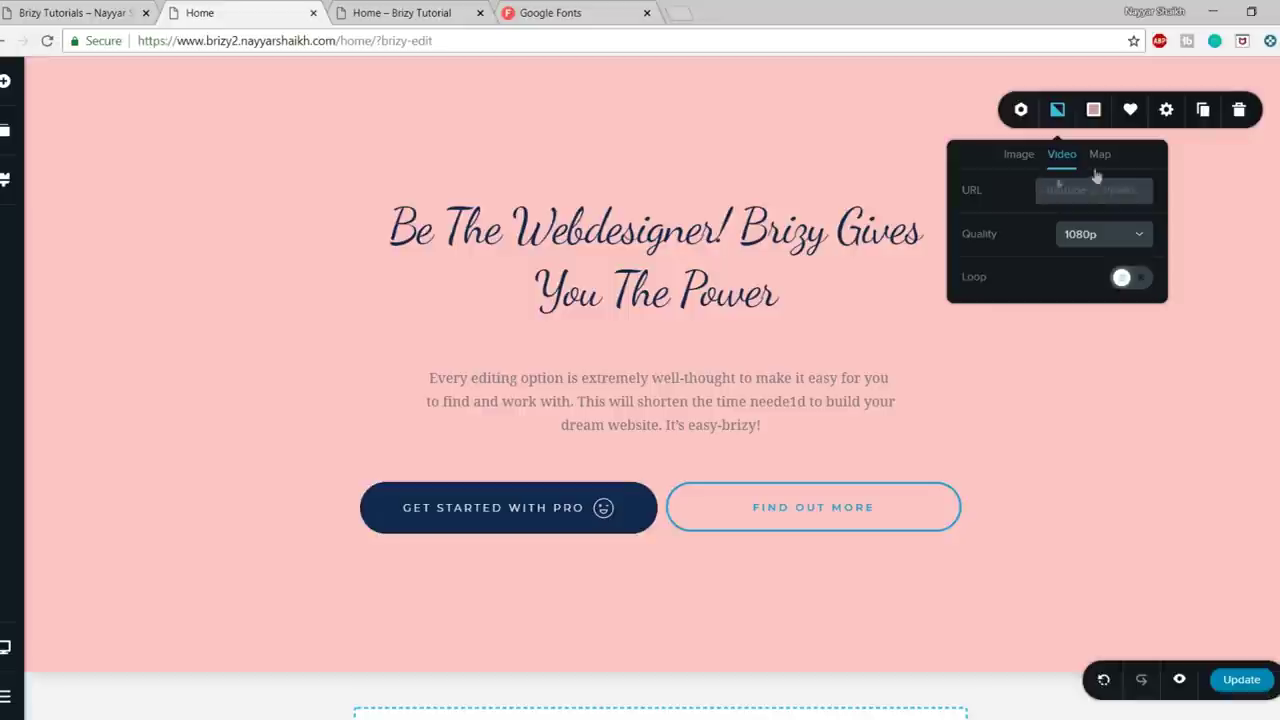
pyautogui.click(1105, 236)
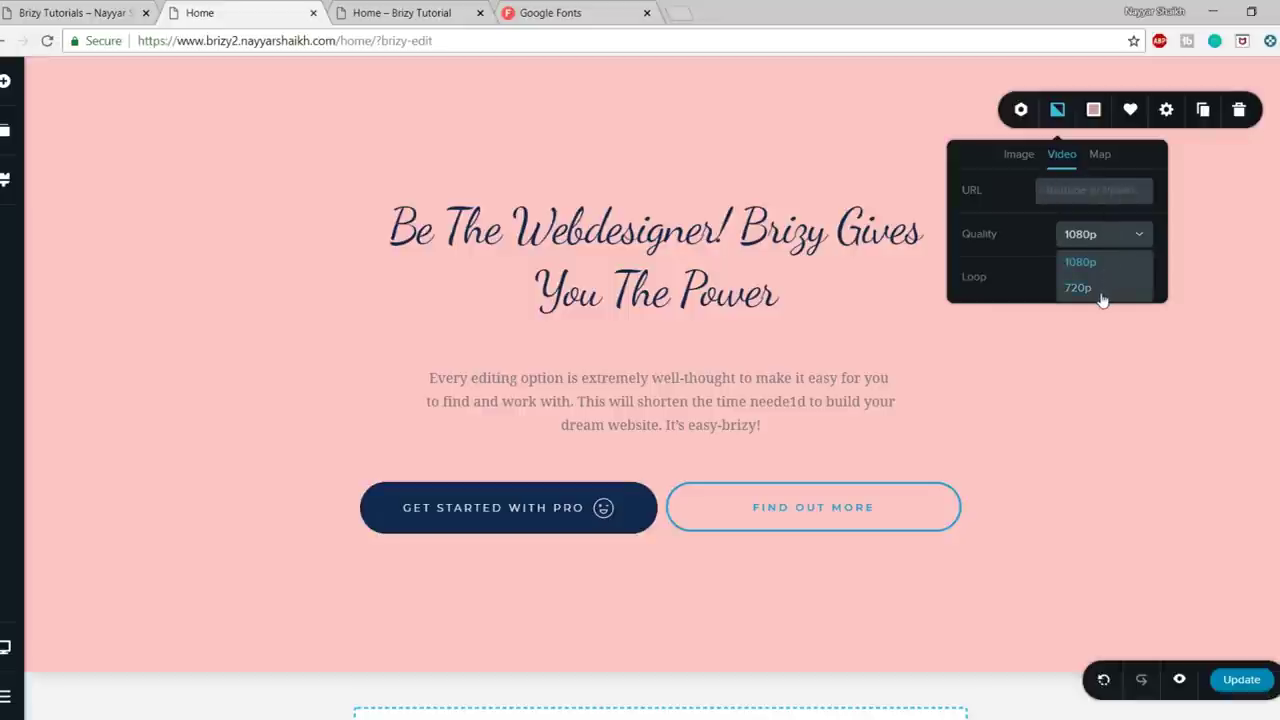
pyautogui.click(1034, 243)
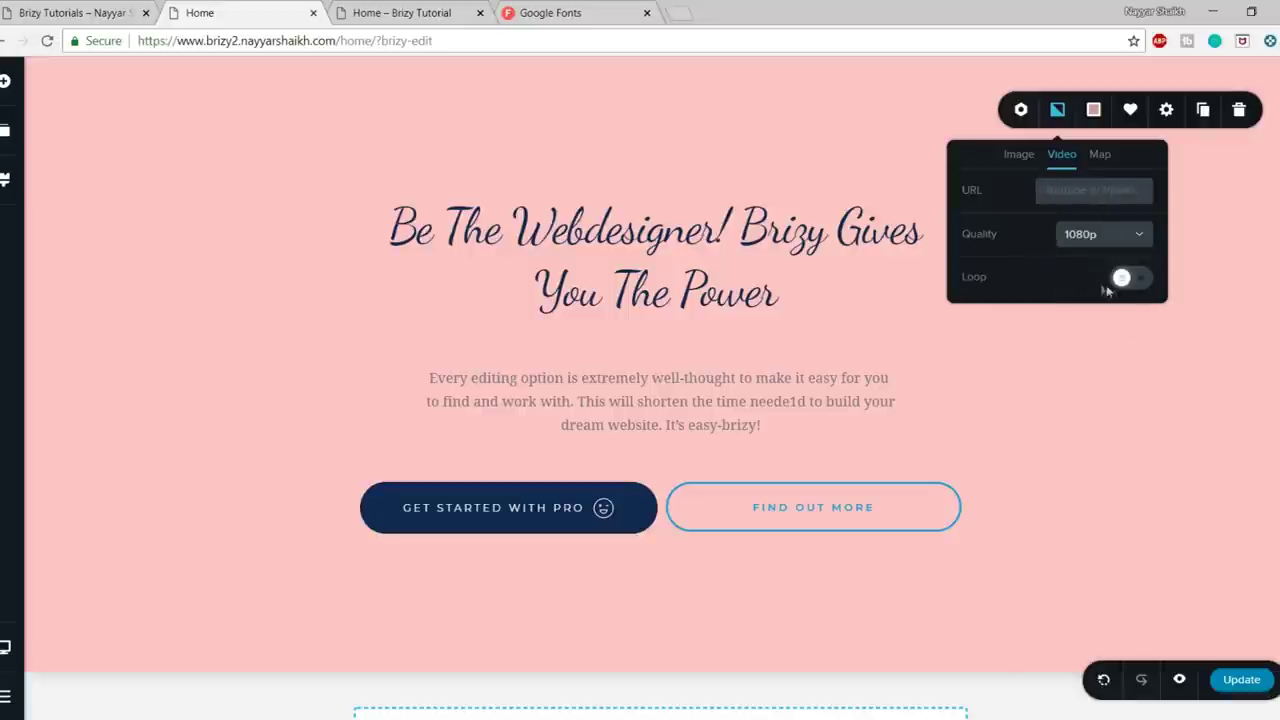
pyautogui.click(1097, 156)
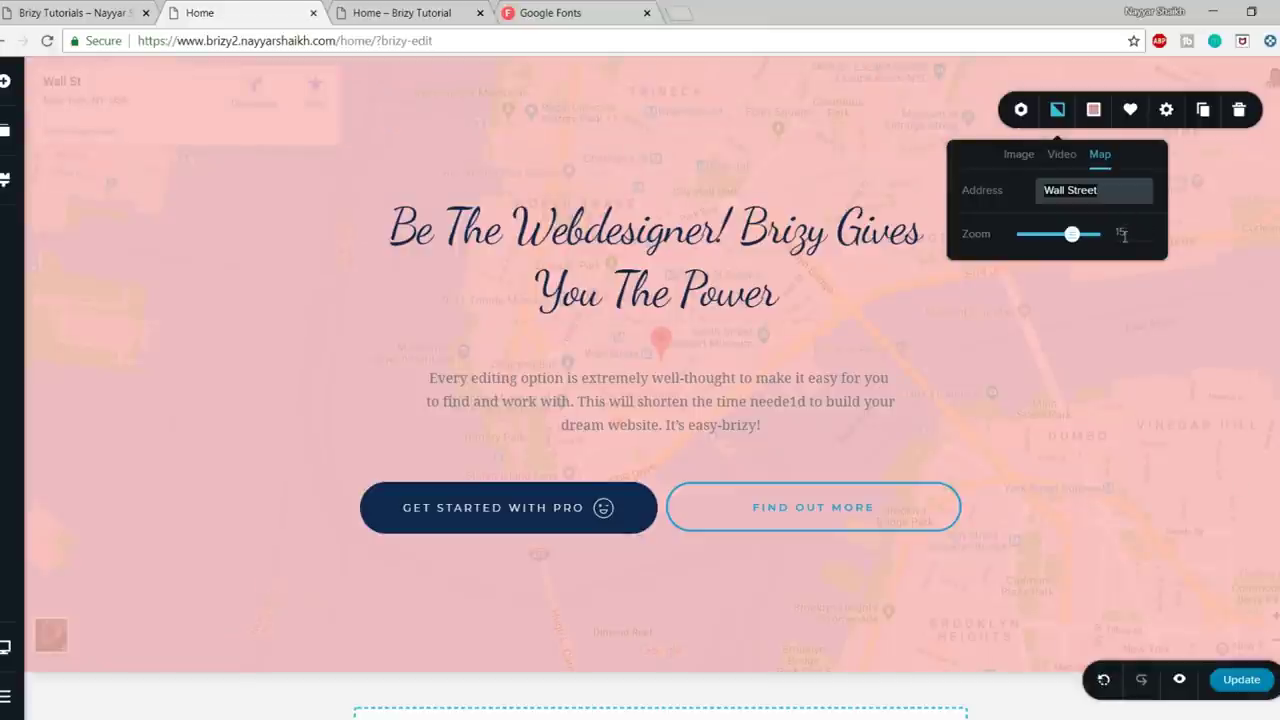
pyautogui.click(1016, 158)
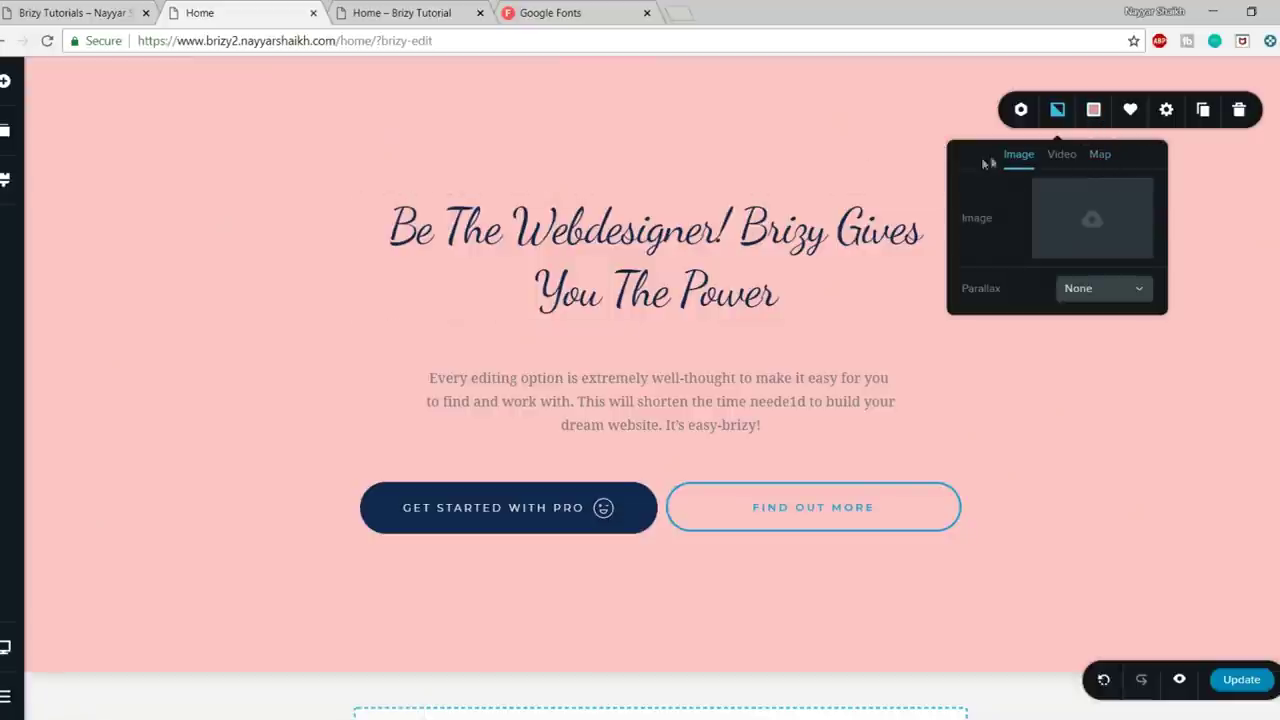
pyautogui.click(1091, 120)
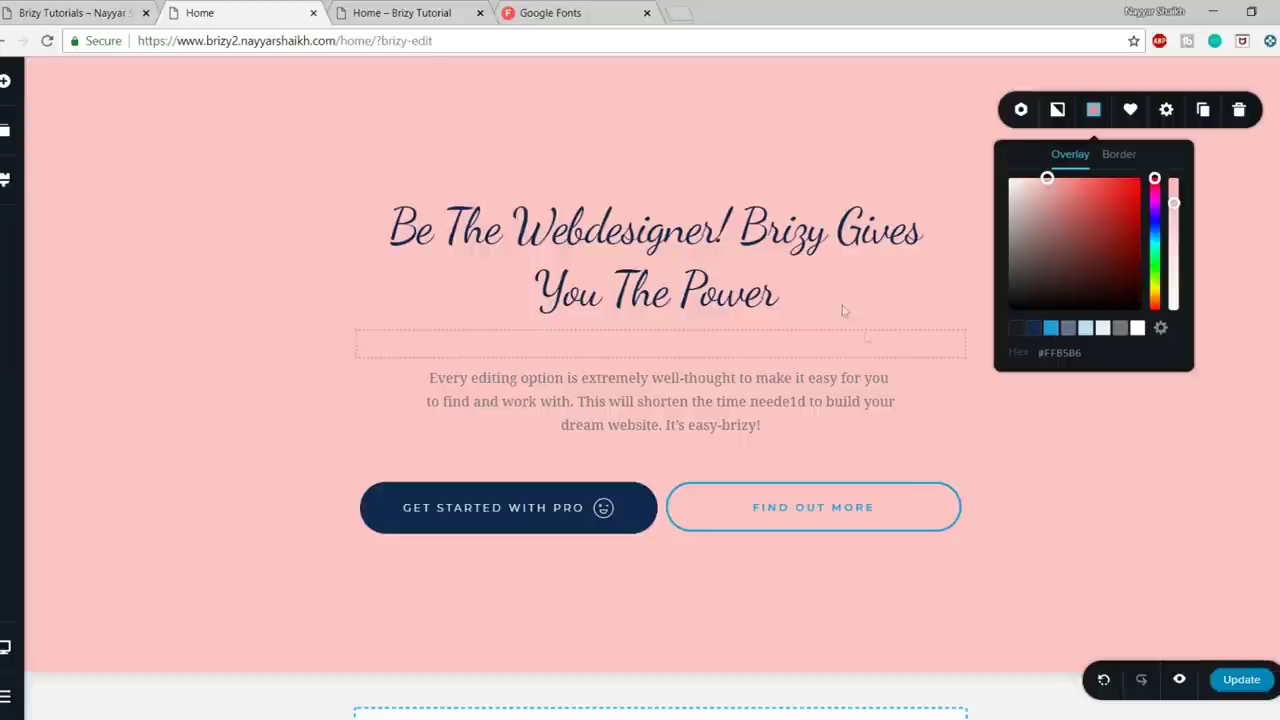
pyautogui.click(1180, 434)
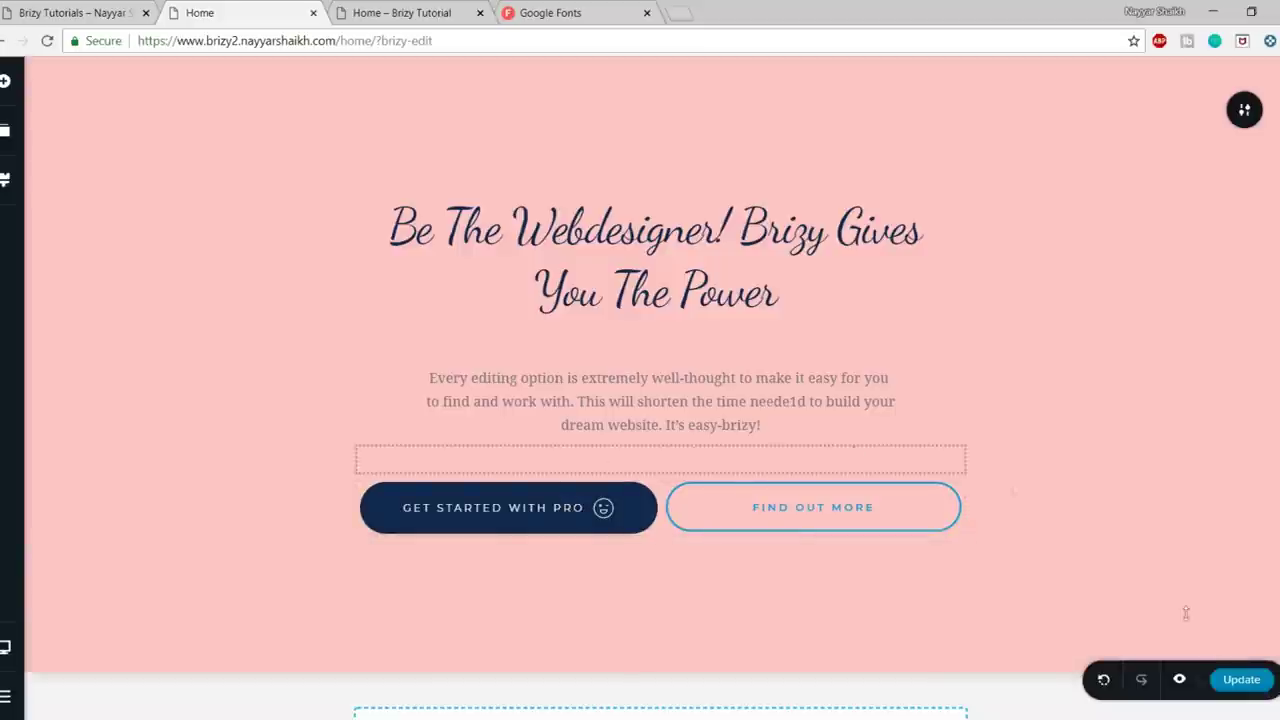
# - Update the page, preview it in a new tab, and close the old Brizy Tutorial and Google Fonts tabs
pyautogui.click(1238, 684)
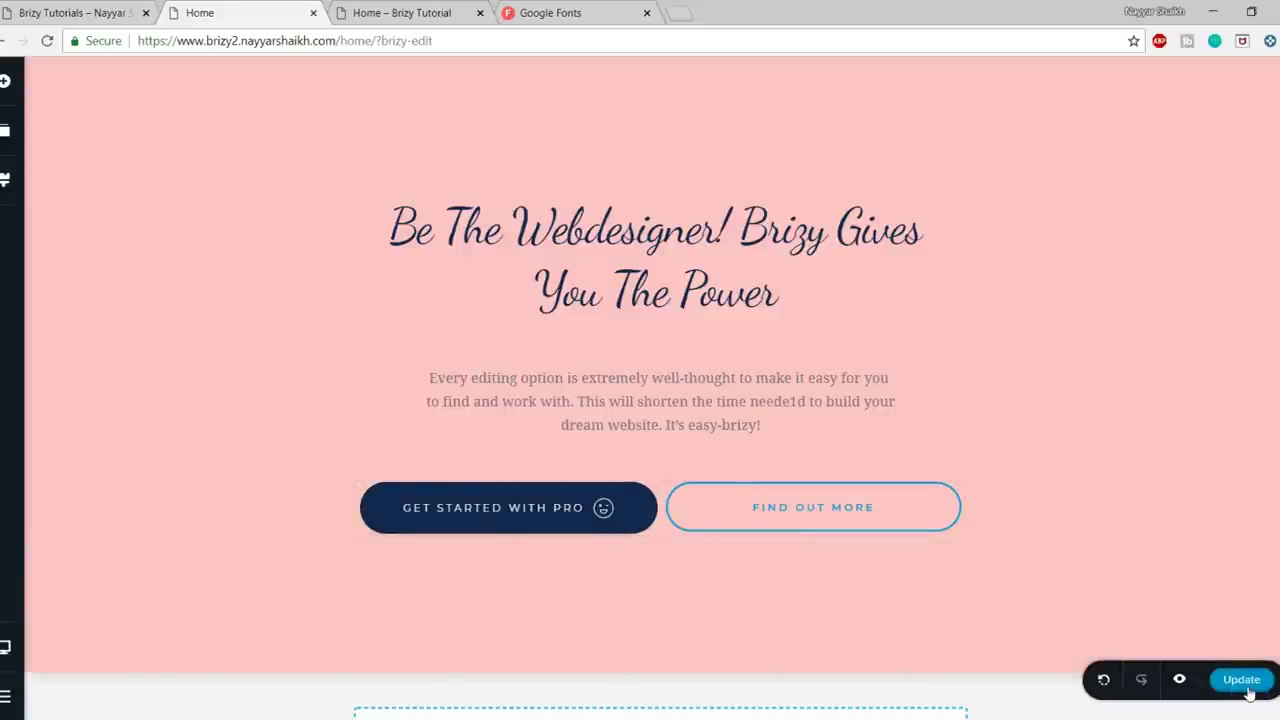
pyautogui.click(1177, 681)
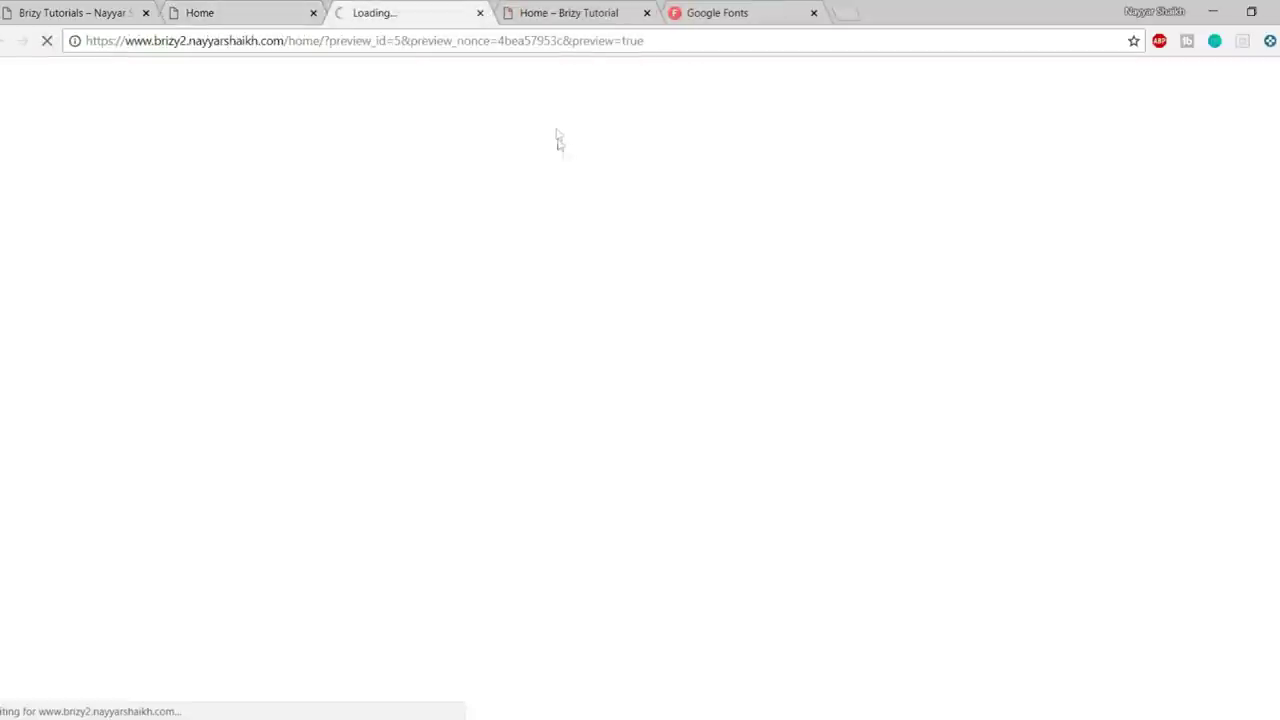
pyautogui.click(646, 12)
pyautogui.click(646, 12)
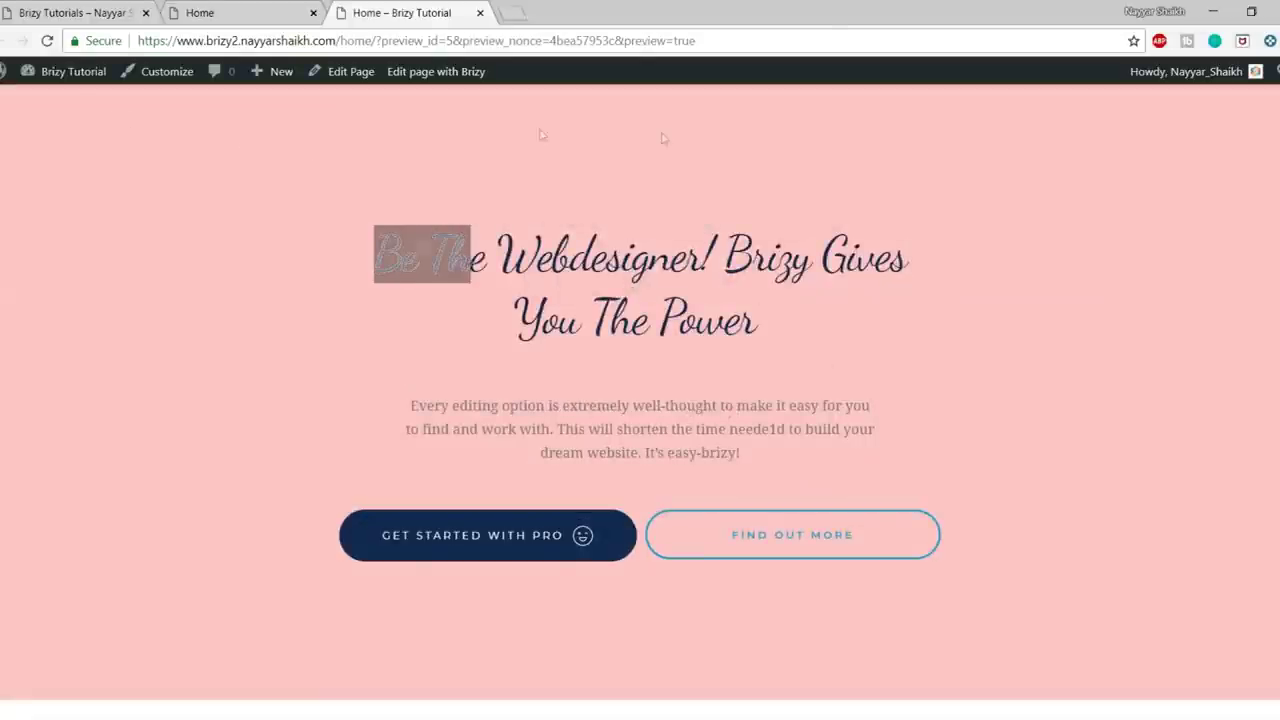
pyautogui.click(273, 6)
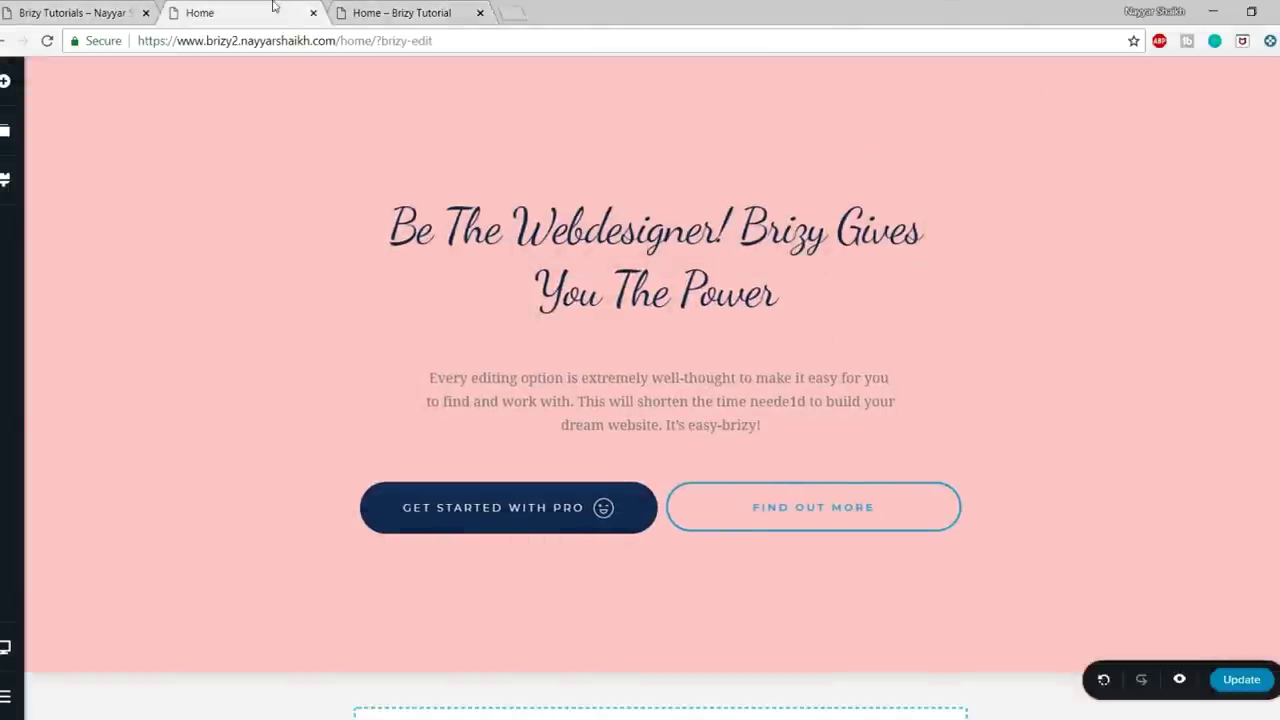
pyautogui.scroll(-1, 803, 337)
pyautogui.scroll(1, 803, 337)
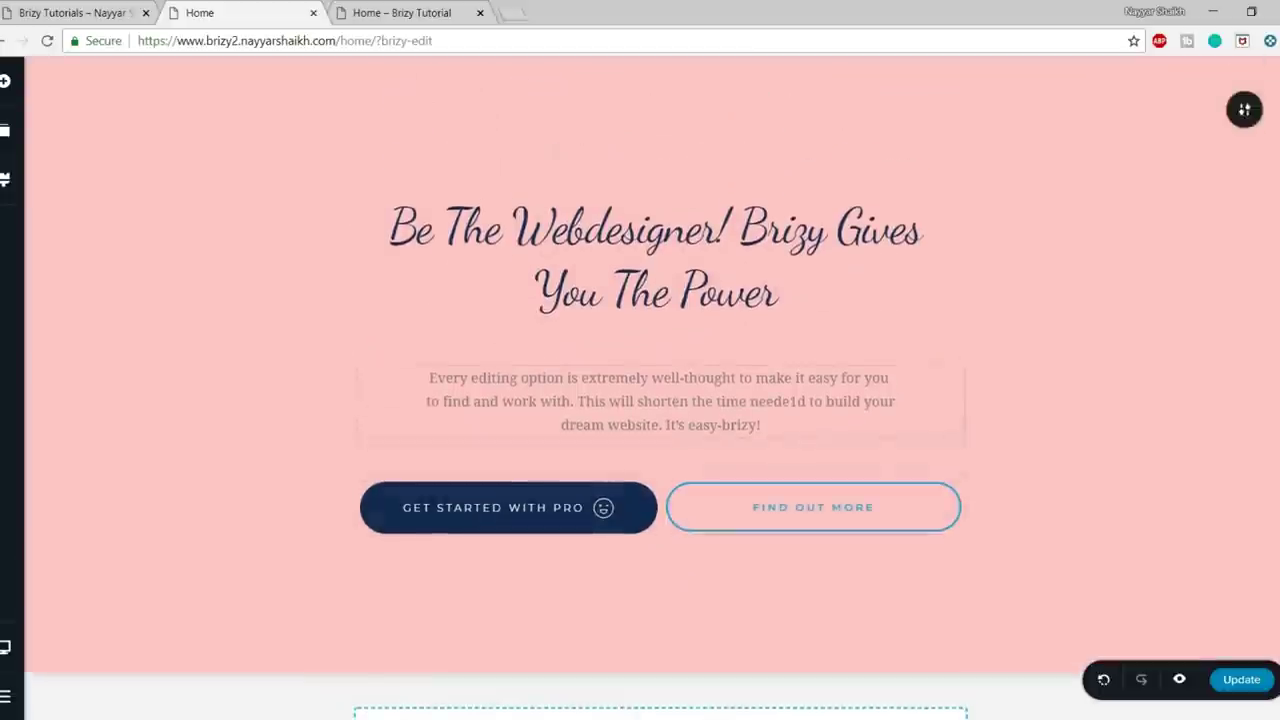
# - Switch the page template to Default so the site header appears
pyautogui.click(4, 692)
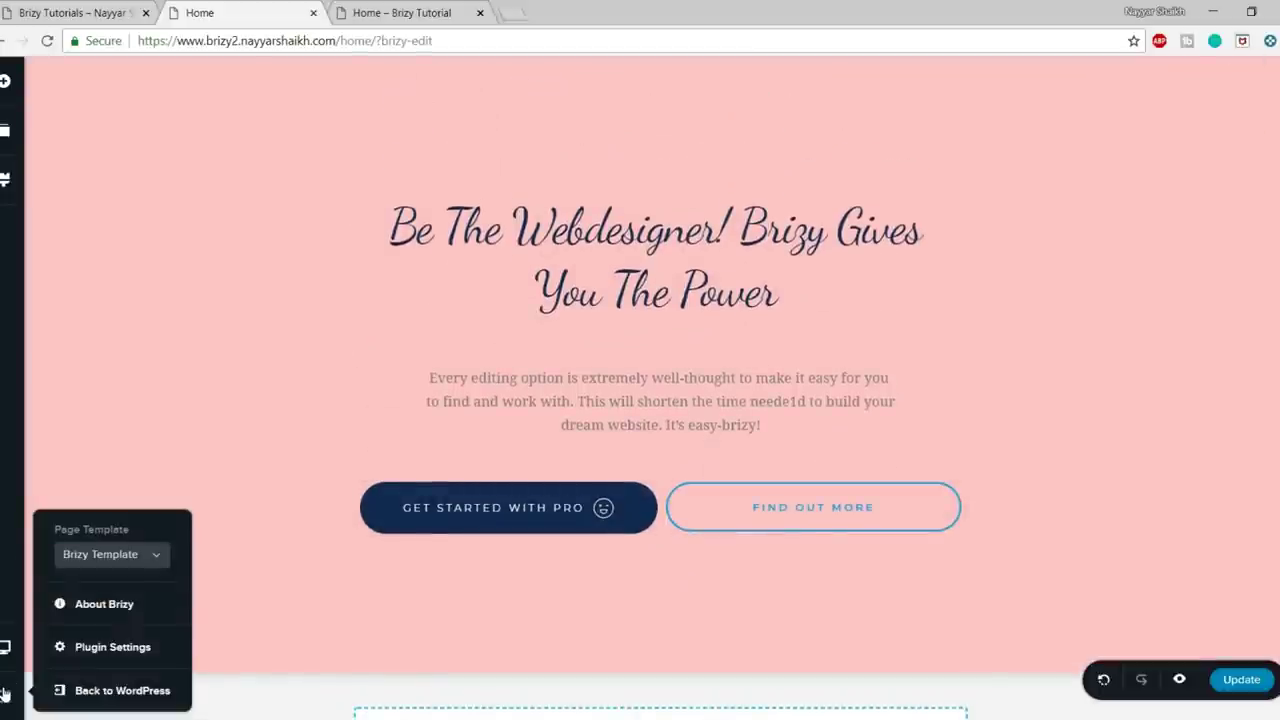
pyautogui.click(126, 565)
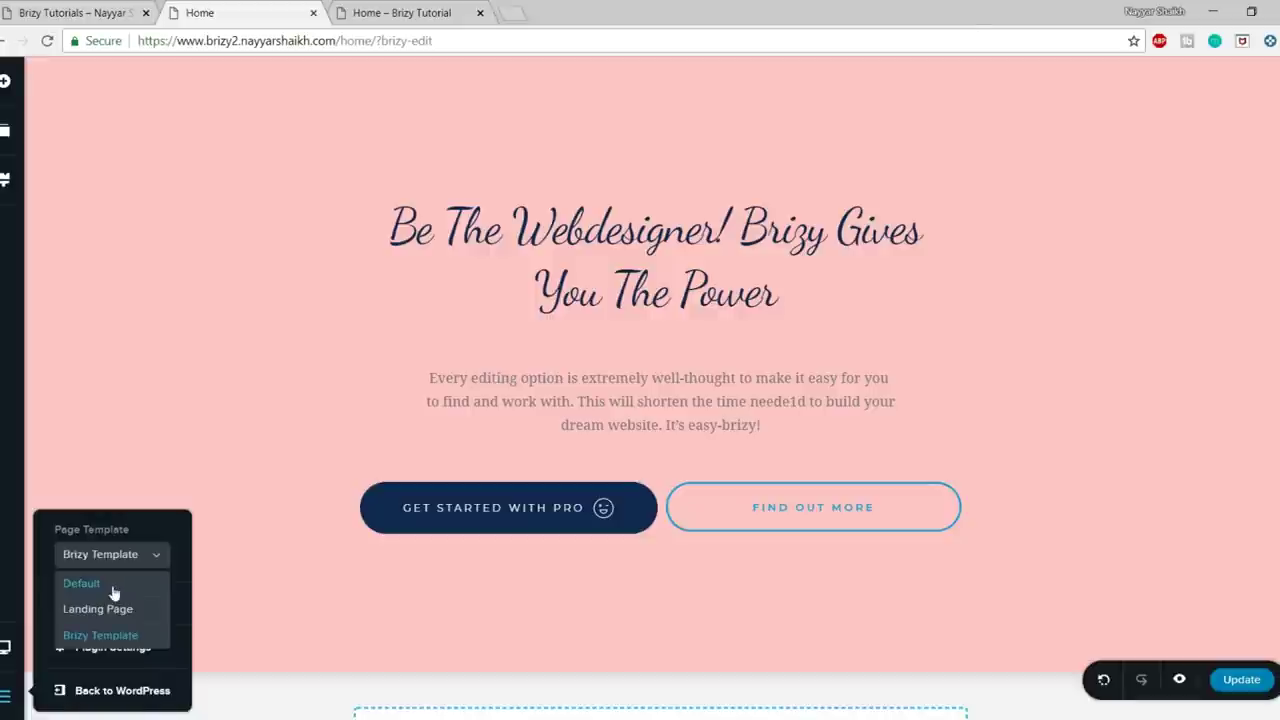
pyautogui.click(113, 590)
pyautogui.click(212, 450)
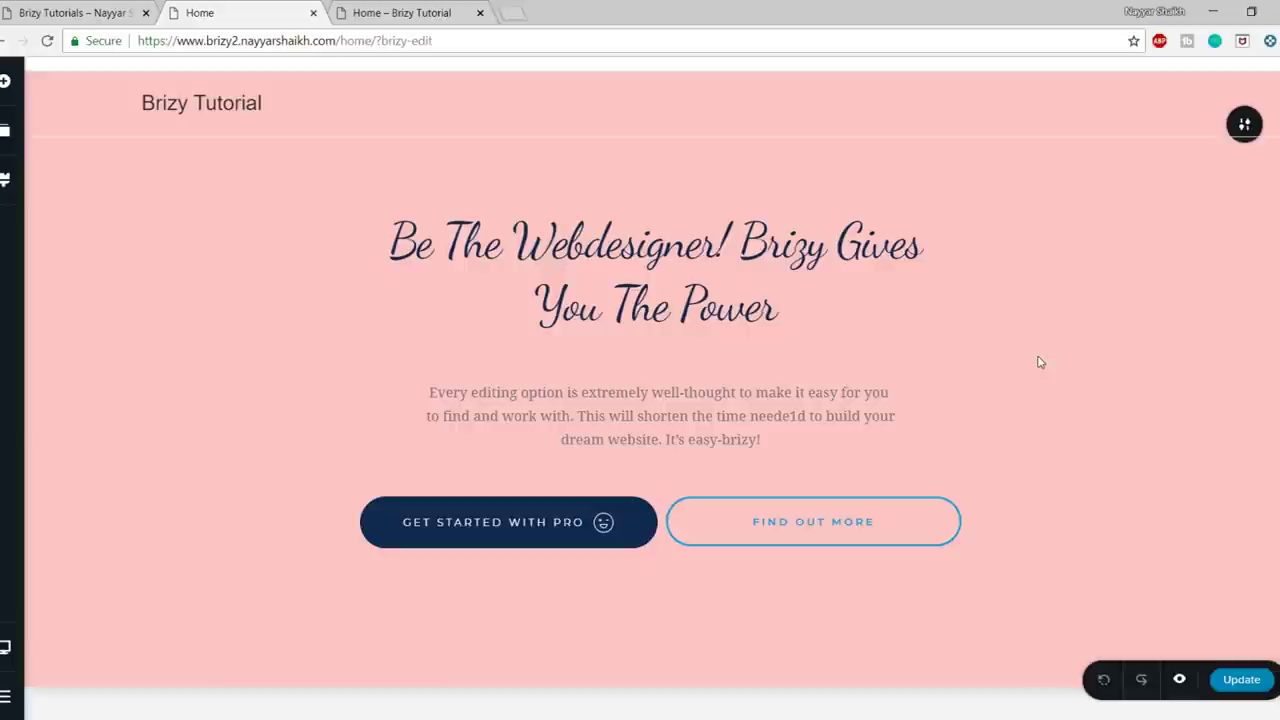
# - Scroll the live reference site to its Our Services section for comparison
pyautogui.scroll(-2, 1030, 410)
pyautogui.scroll(2, 1028, 414)
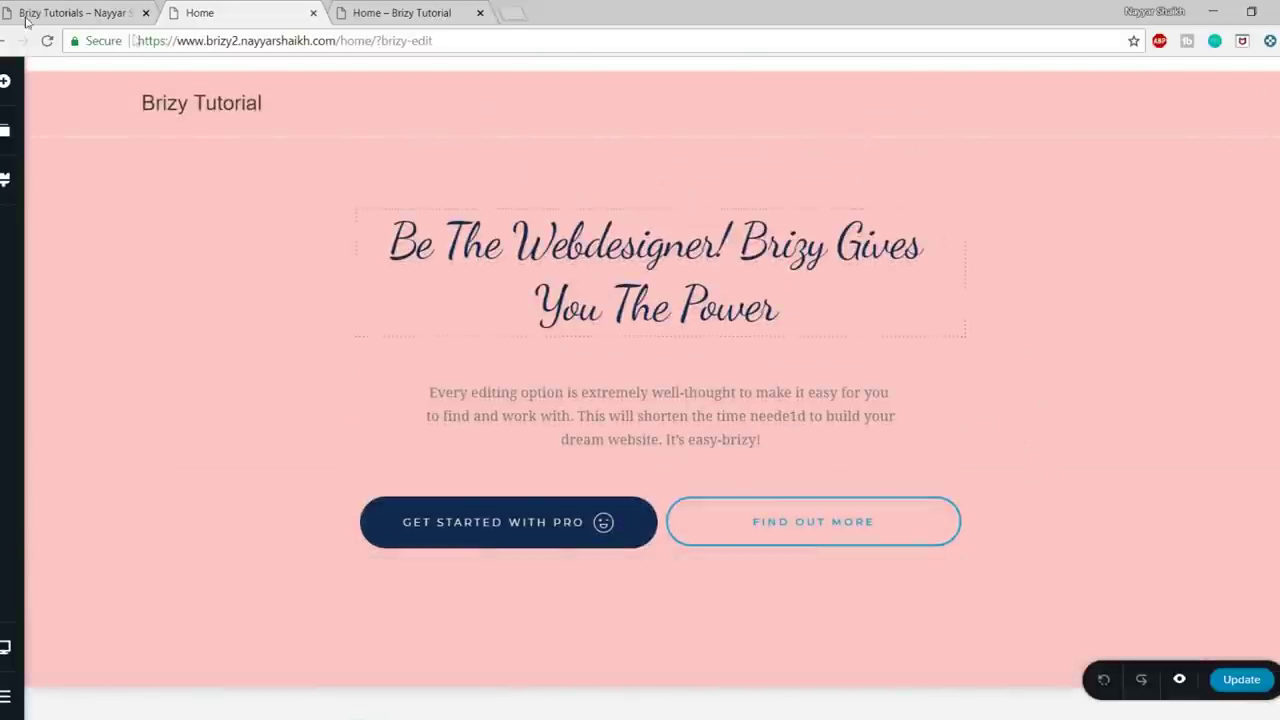
pyautogui.click(62, 12)
pyautogui.scroll(-5, 849, 466)
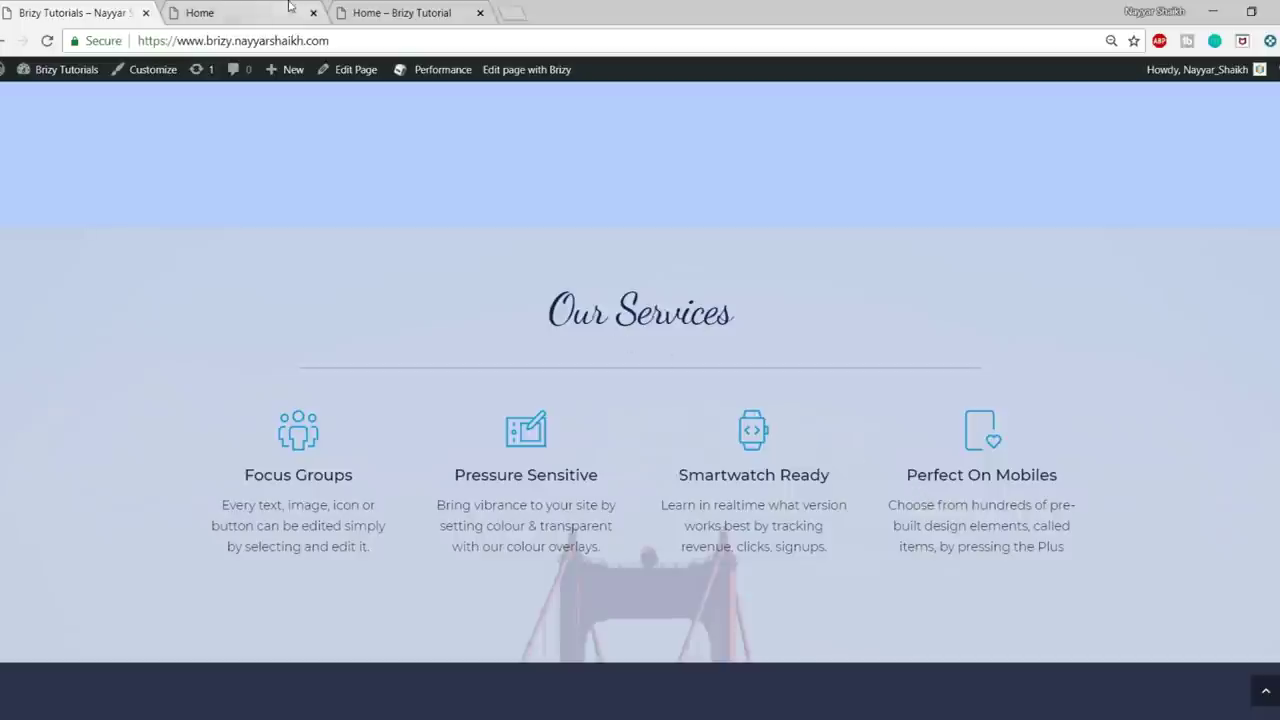
# - Open the block library in the editor, filtered to the Features category
pyautogui.click(240, 12)
pyautogui.scroll(-2, 702, 479)
pyautogui.click(661, 630)
pyautogui.click(501, 220)
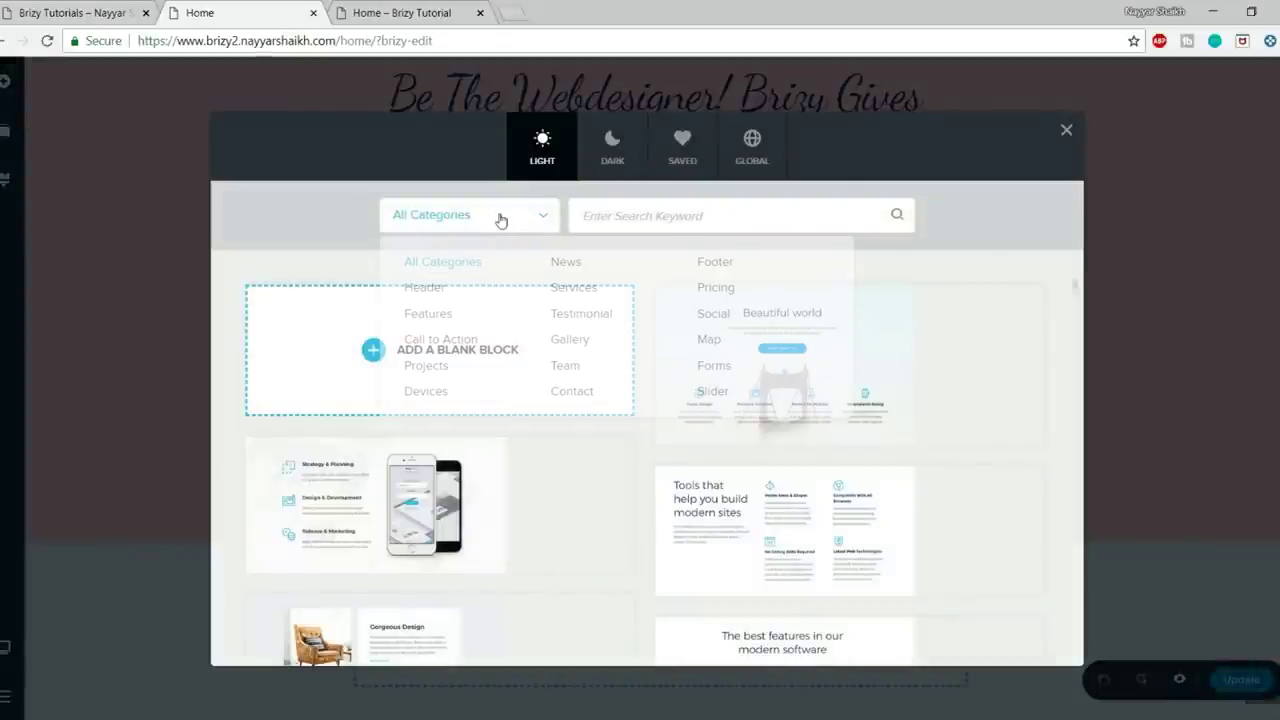
pyautogui.click(428, 314)
# - Insert the Beautiful world features block below the pink hero section
pyautogui.scroll(-2, 1000, 386)
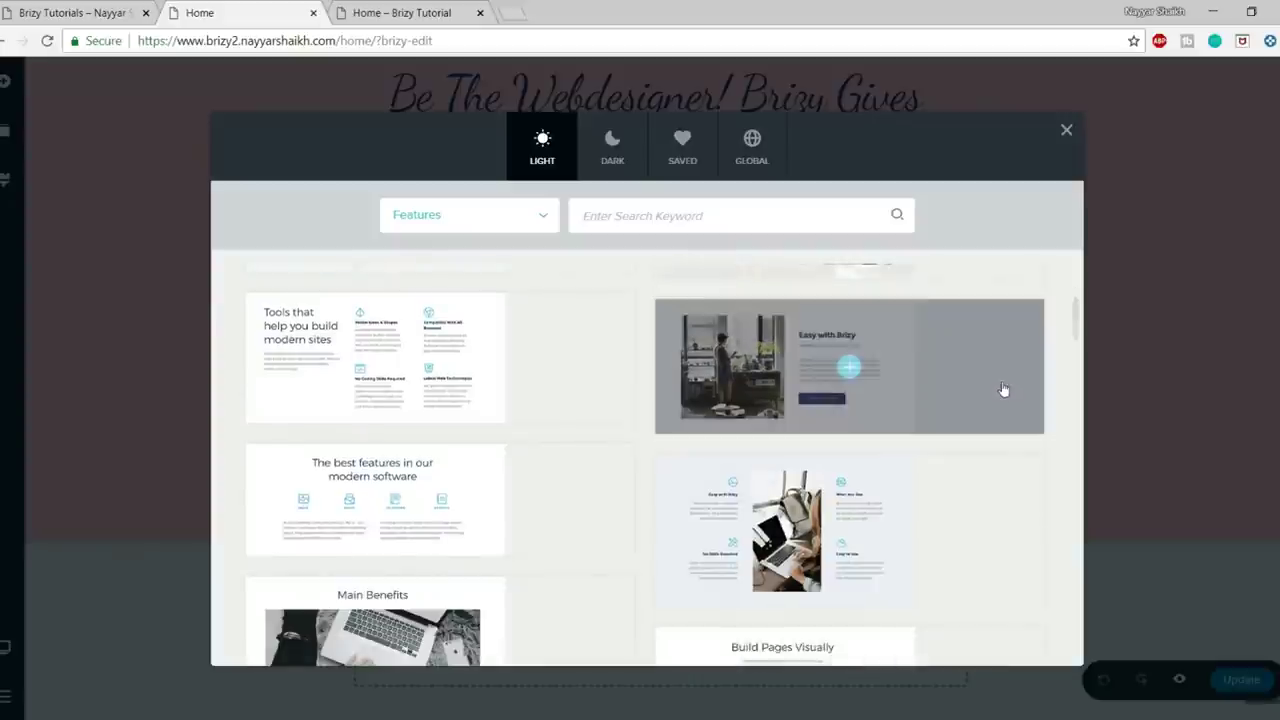
pyautogui.scroll(-2, 1003, 389)
pyautogui.scroll(-2, 1003, 389)
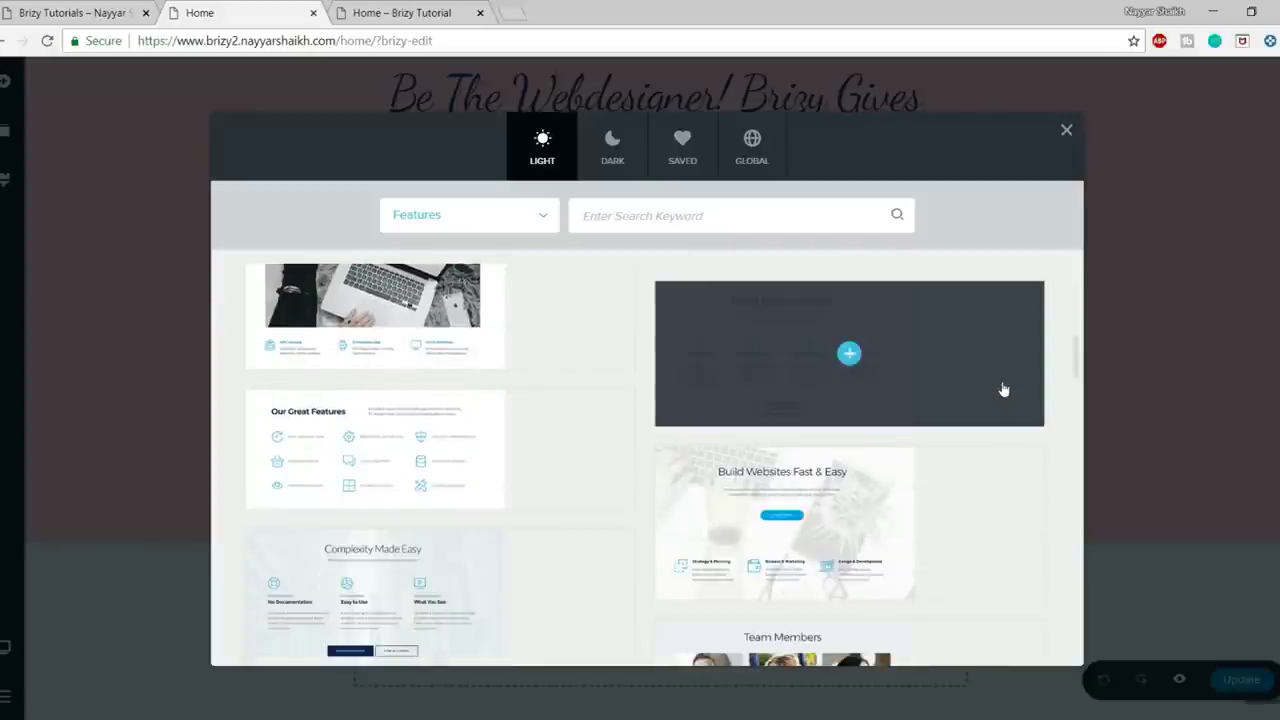
pyautogui.scroll(-3, 1003, 389)
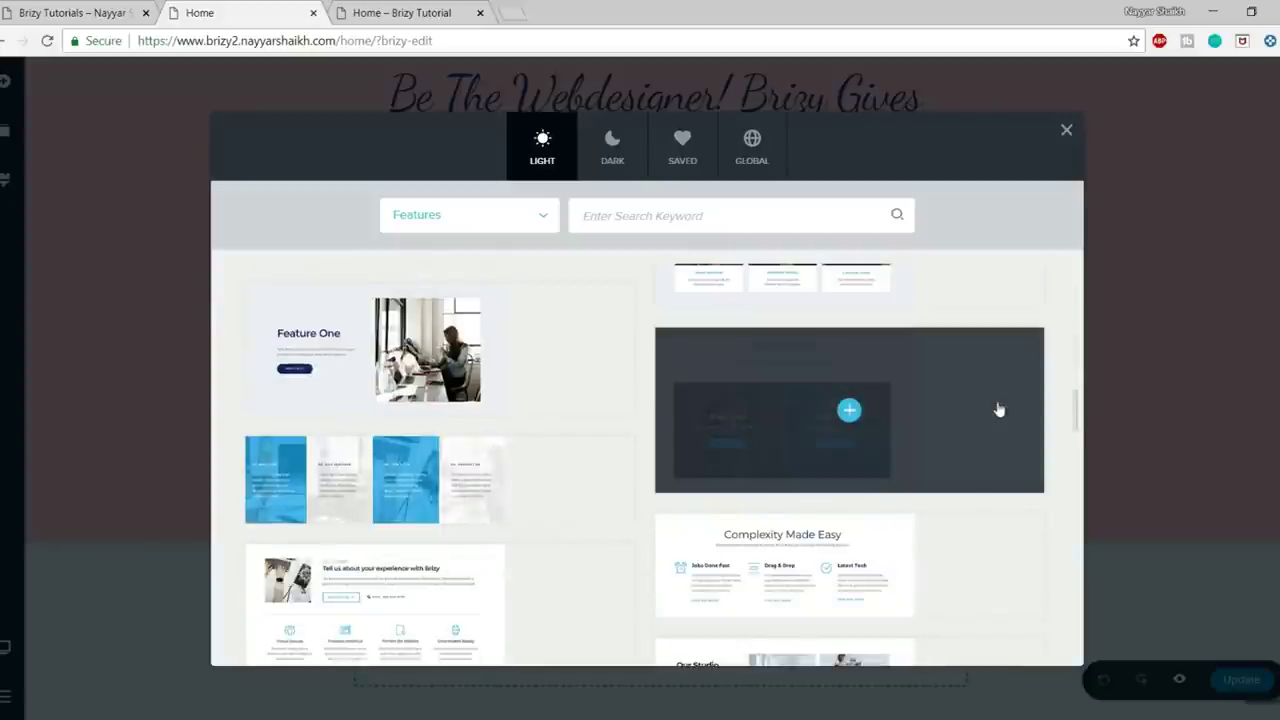
pyautogui.scroll(-3, 998, 409)
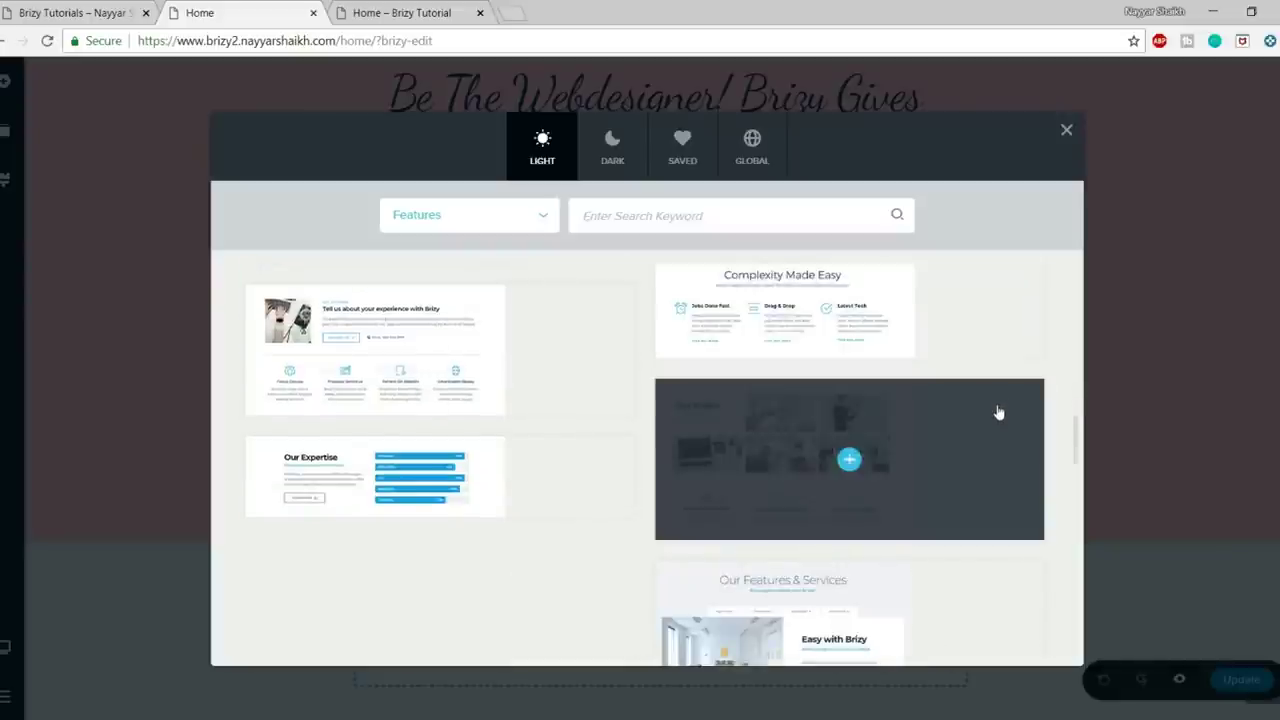
pyautogui.scroll(-3, 998, 411)
pyautogui.scroll(-2, 998, 411)
pyautogui.scroll(-3, 988, 440)
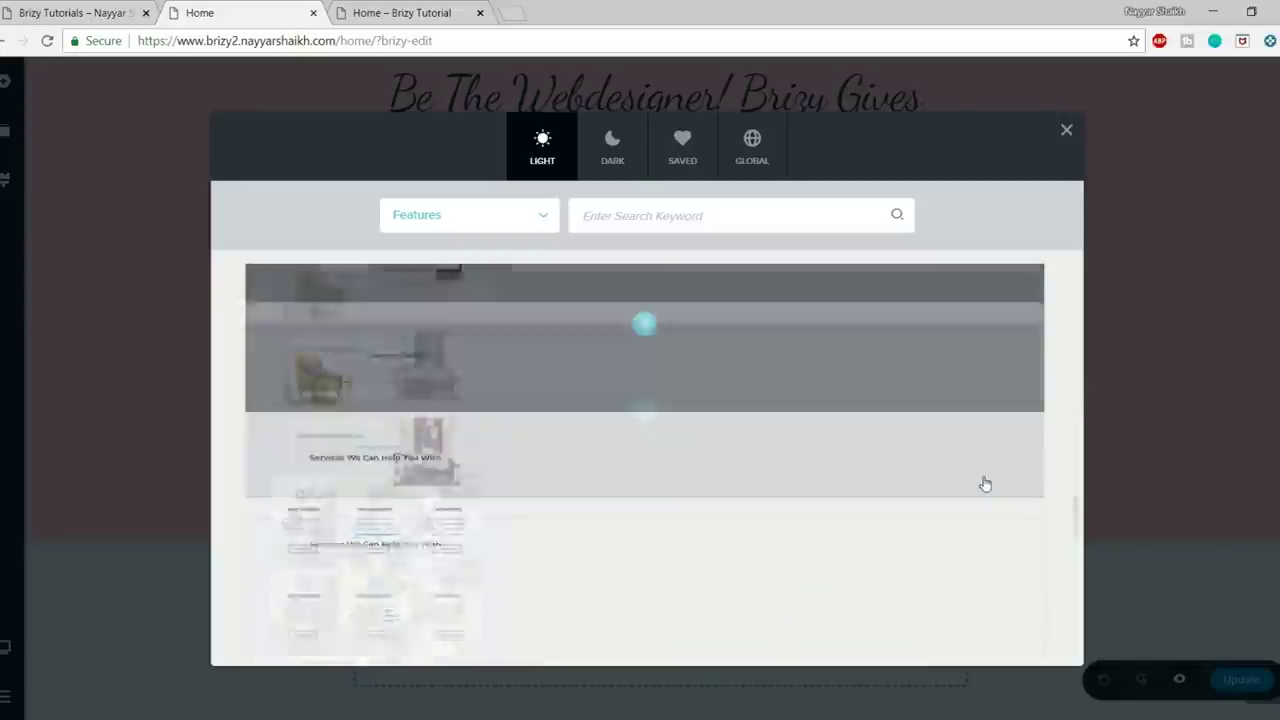
pyautogui.scroll(-6, 985, 488)
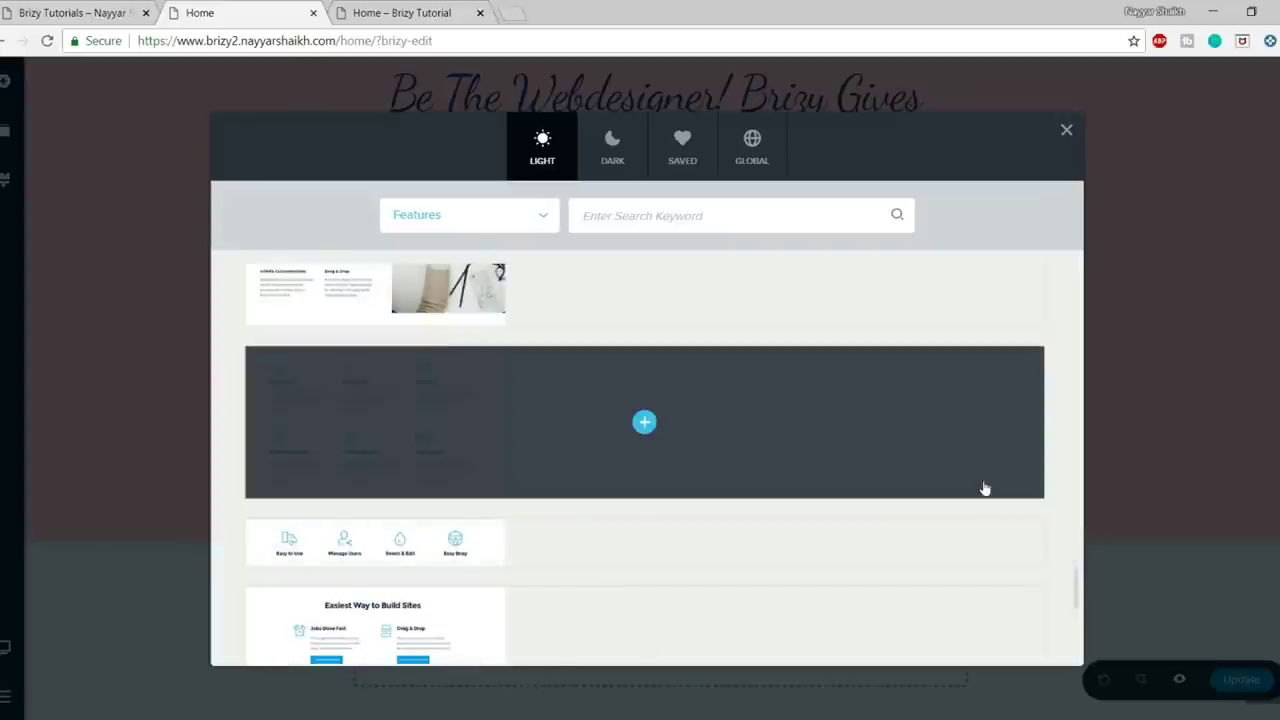
pyautogui.scroll(-8, 888, 523)
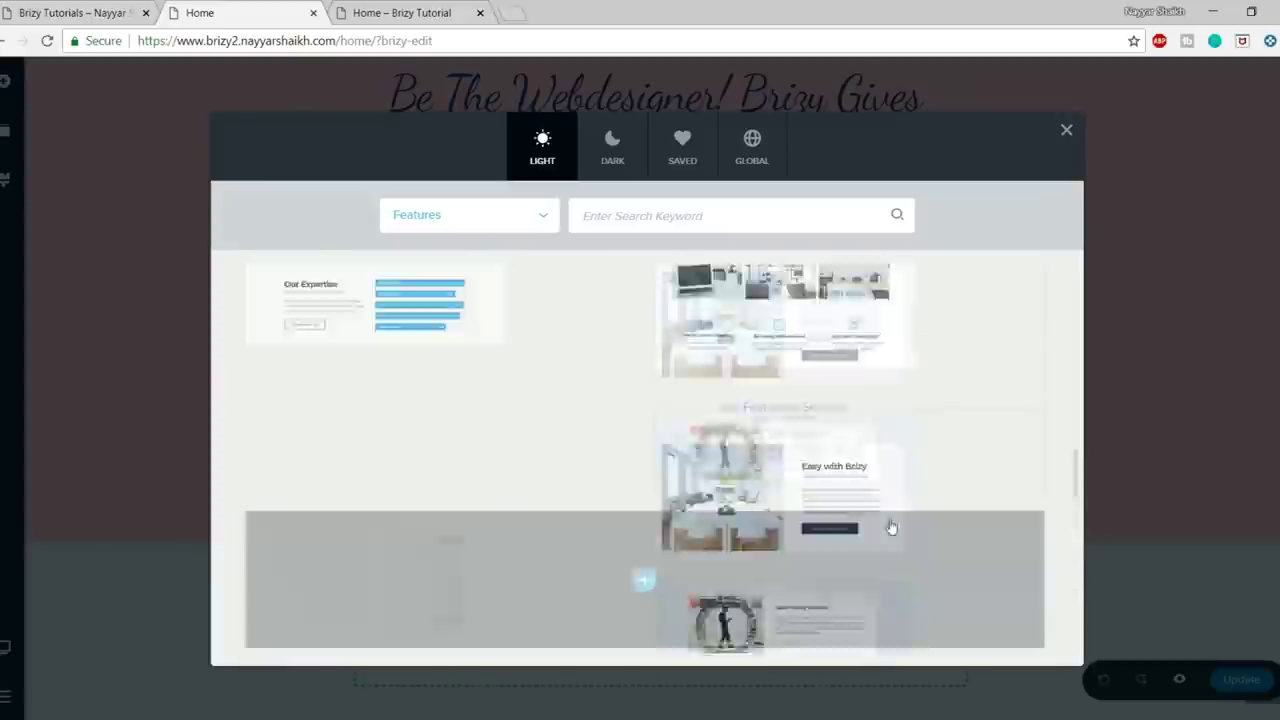
pyautogui.moveTo(1076, 443); pyautogui.dragTo(1066, 231)
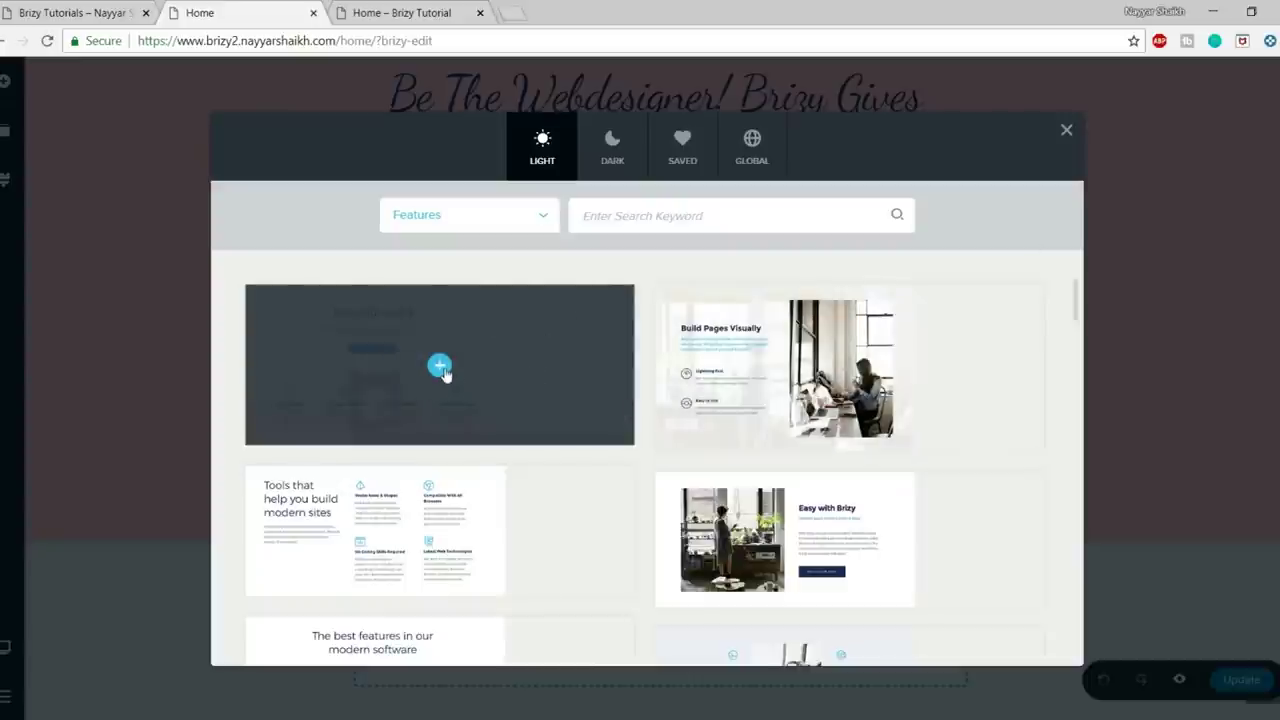
pyautogui.click(441, 368)
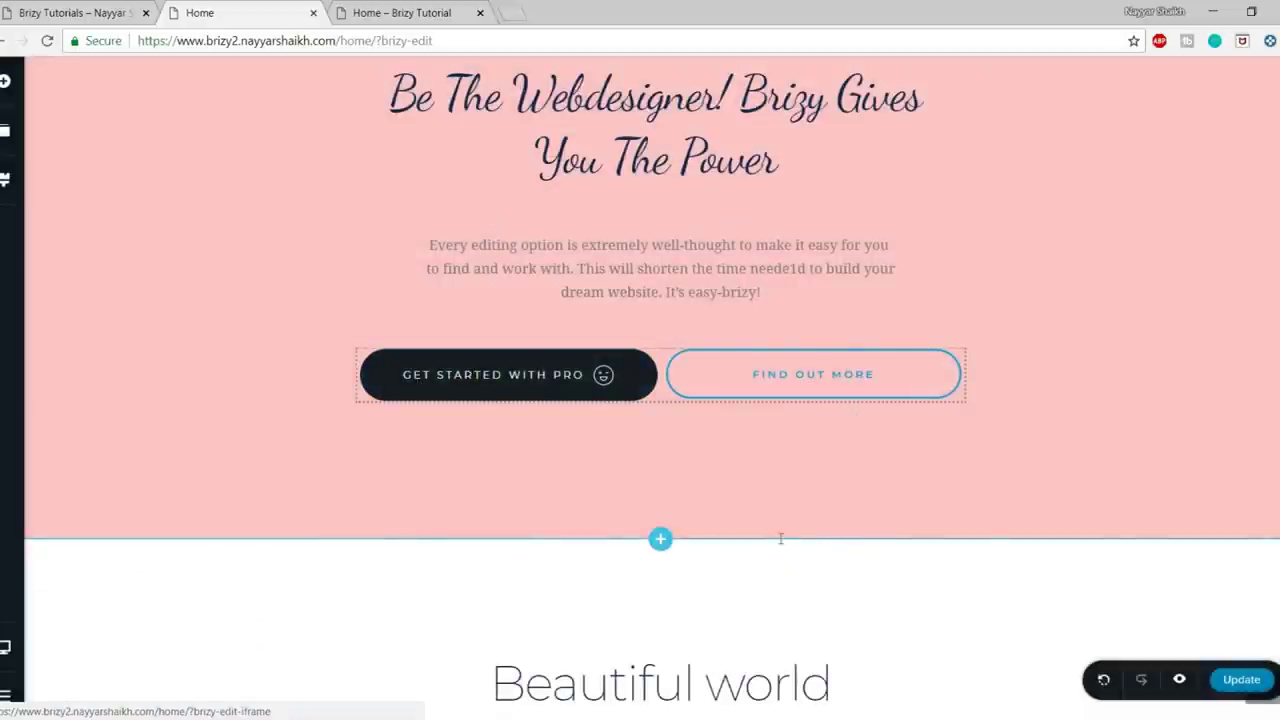
# - Delete the MORE ABOUT US button, its empty container and the intro paragraph under the heading
pyautogui.scroll(-3, 791, 537)
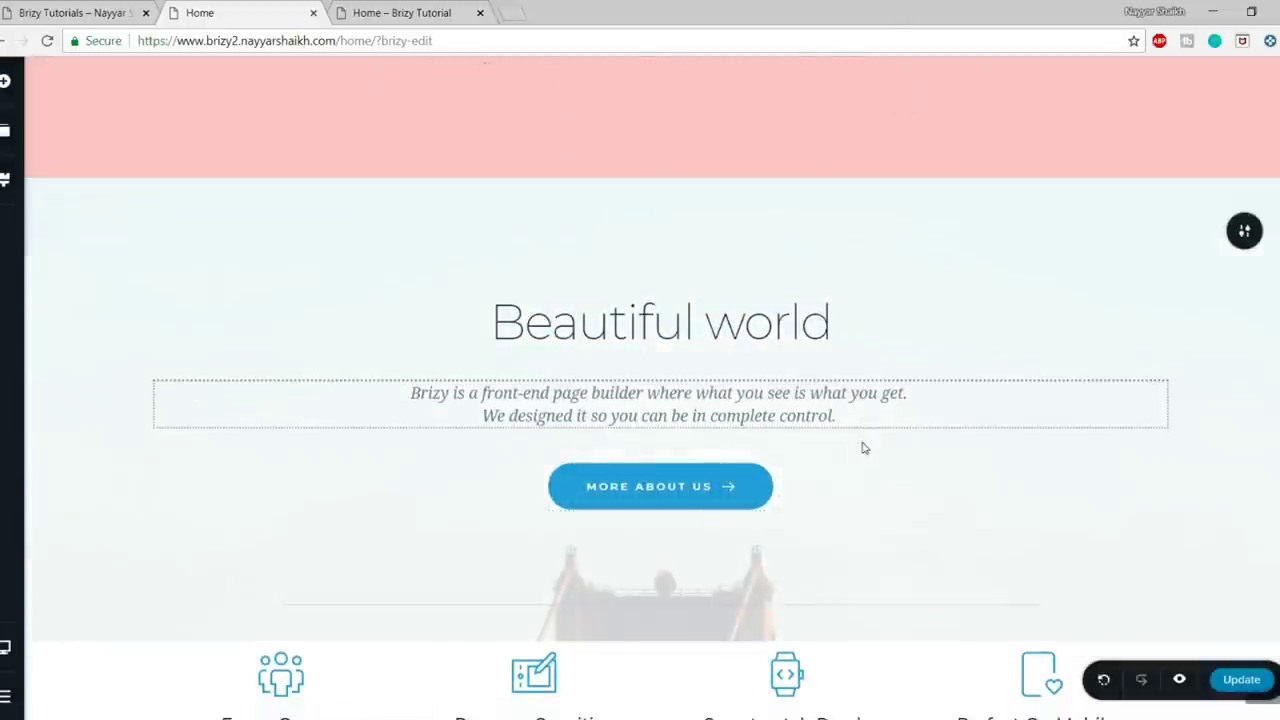
pyautogui.scroll(-3, 864, 448)
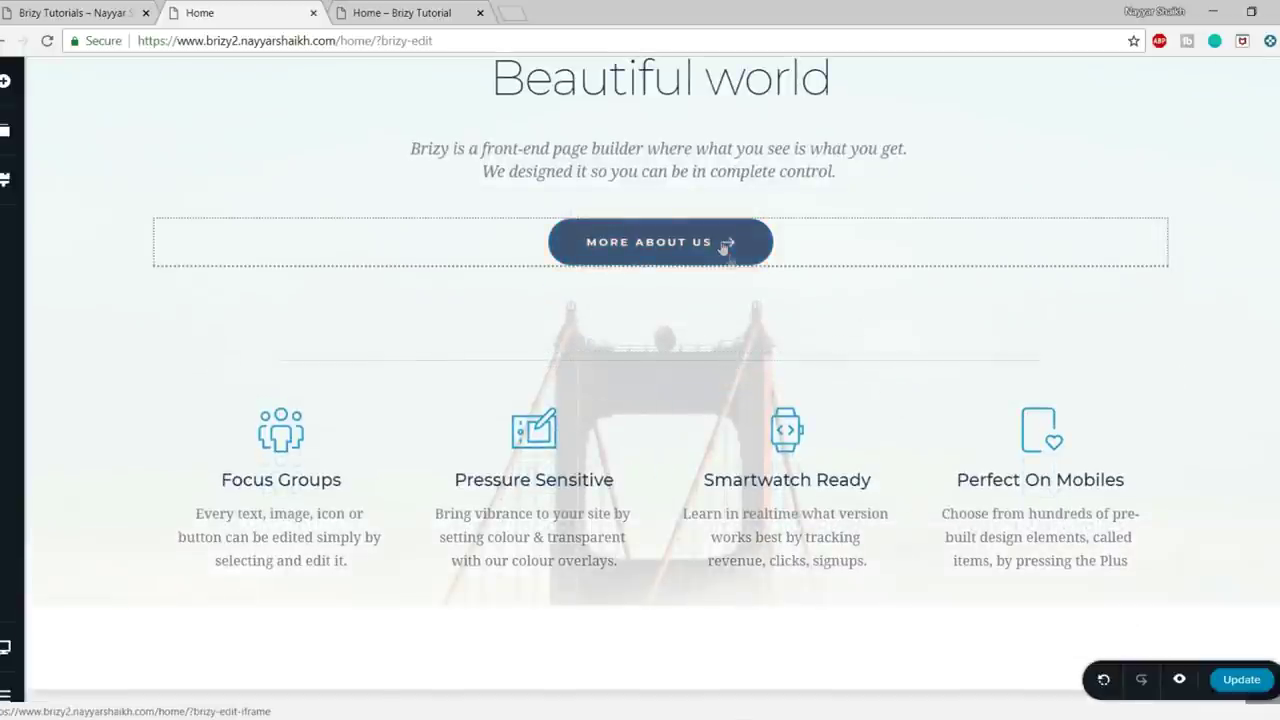
pyautogui.scroll(1, 834, 434)
pyautogui.click(714, 340)
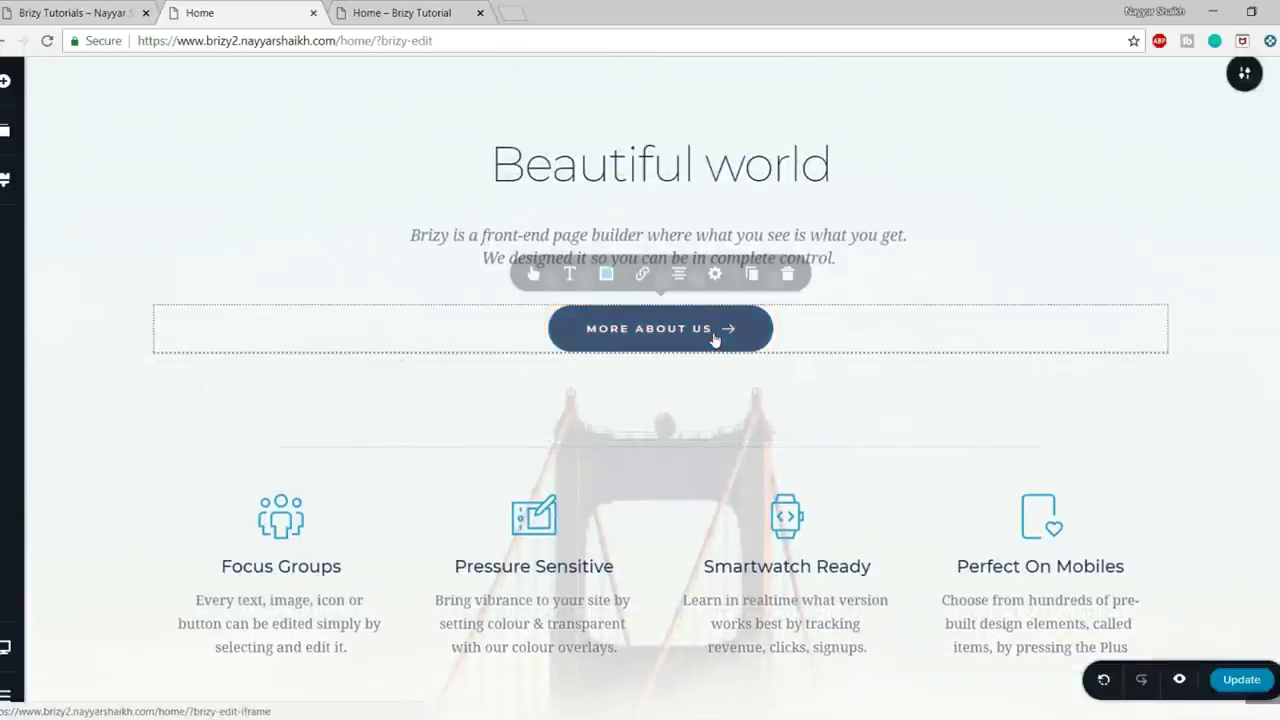
pyautogui.click(789, 276)
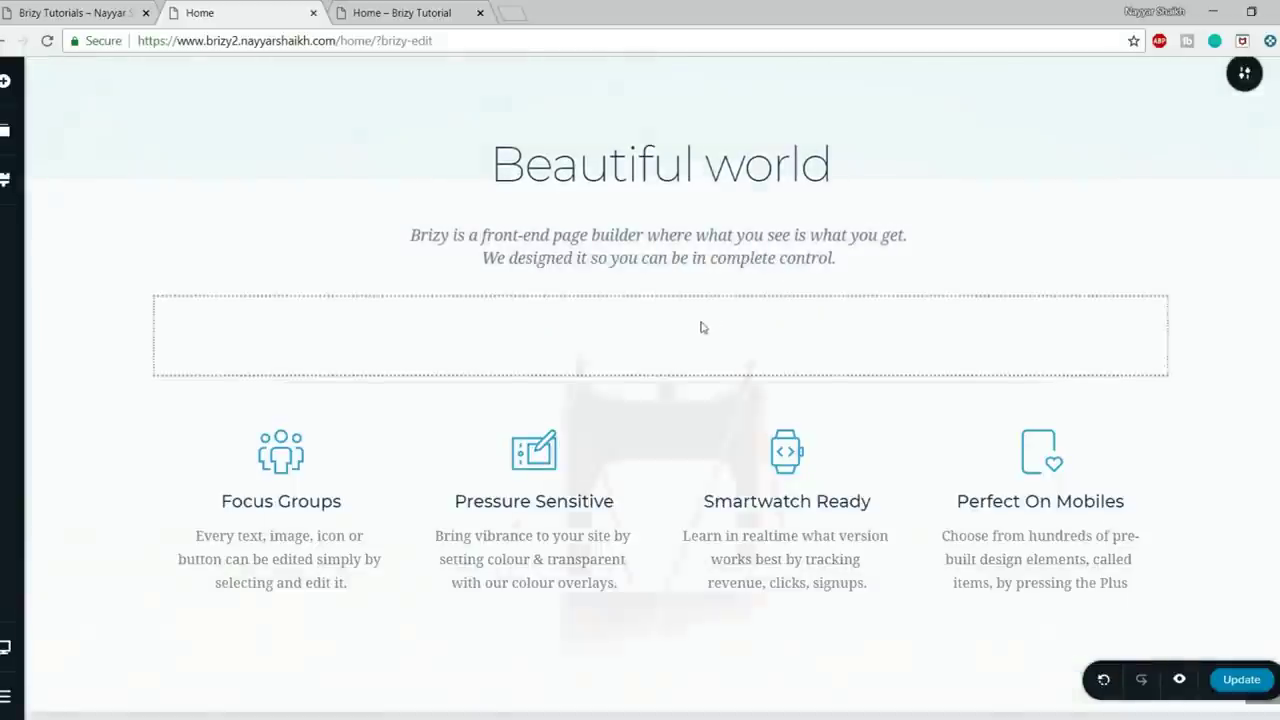
pyautogui.click(701, 327)
pyautogui.click(697, 264)
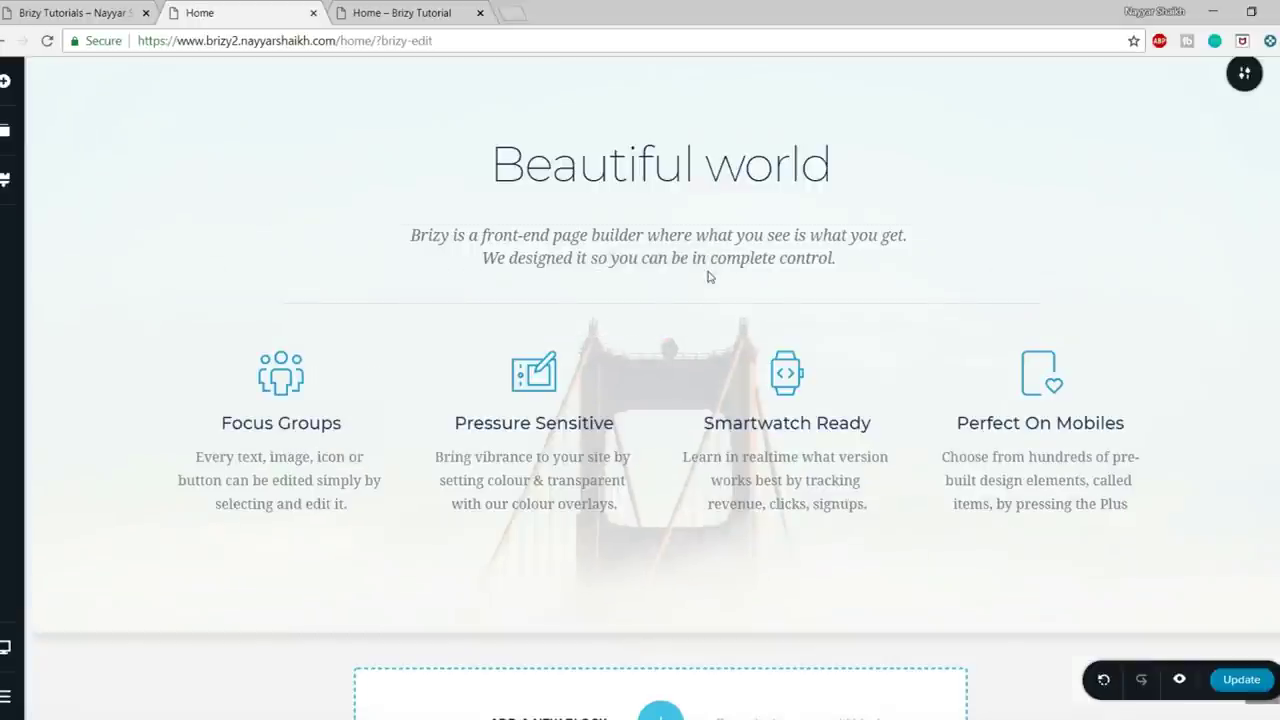
pyautogui.click(686, 263)
pyautogui.click(826, 195)
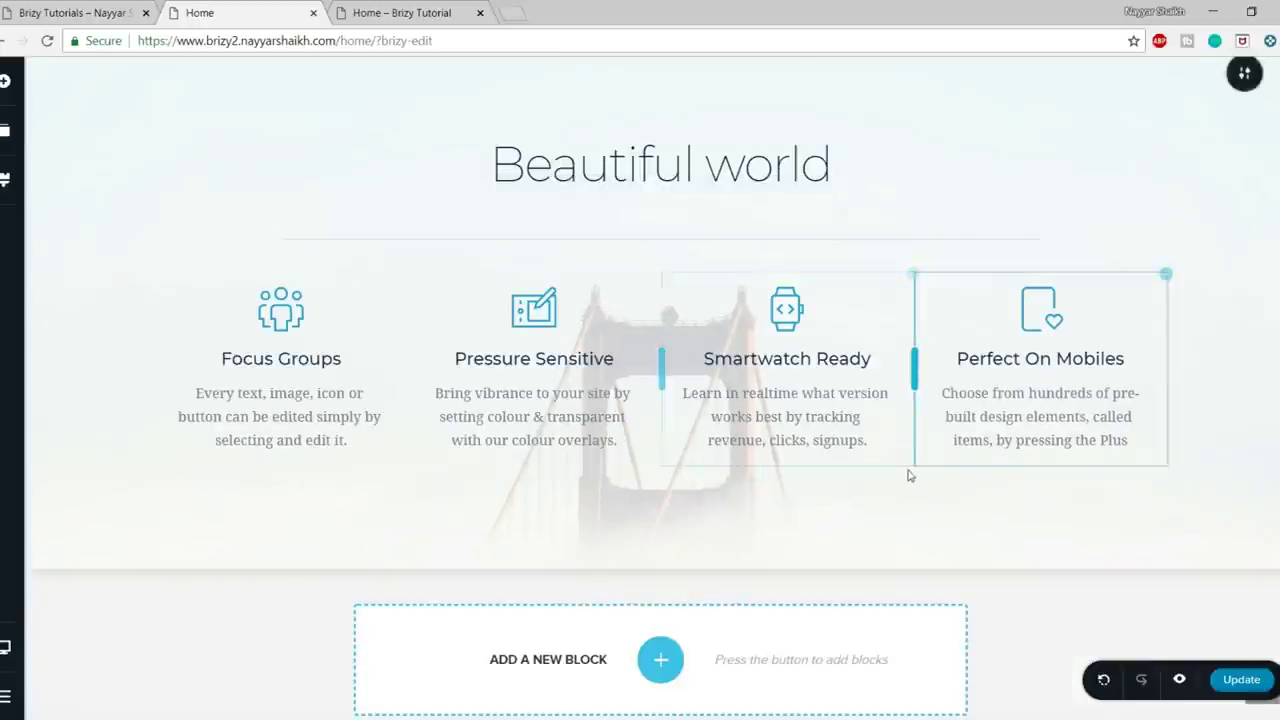
pyautogui.scroll(3, 909, 476)
pyautogui.scroll(-2, 905, 475)
pyautogui.click(613, 333)
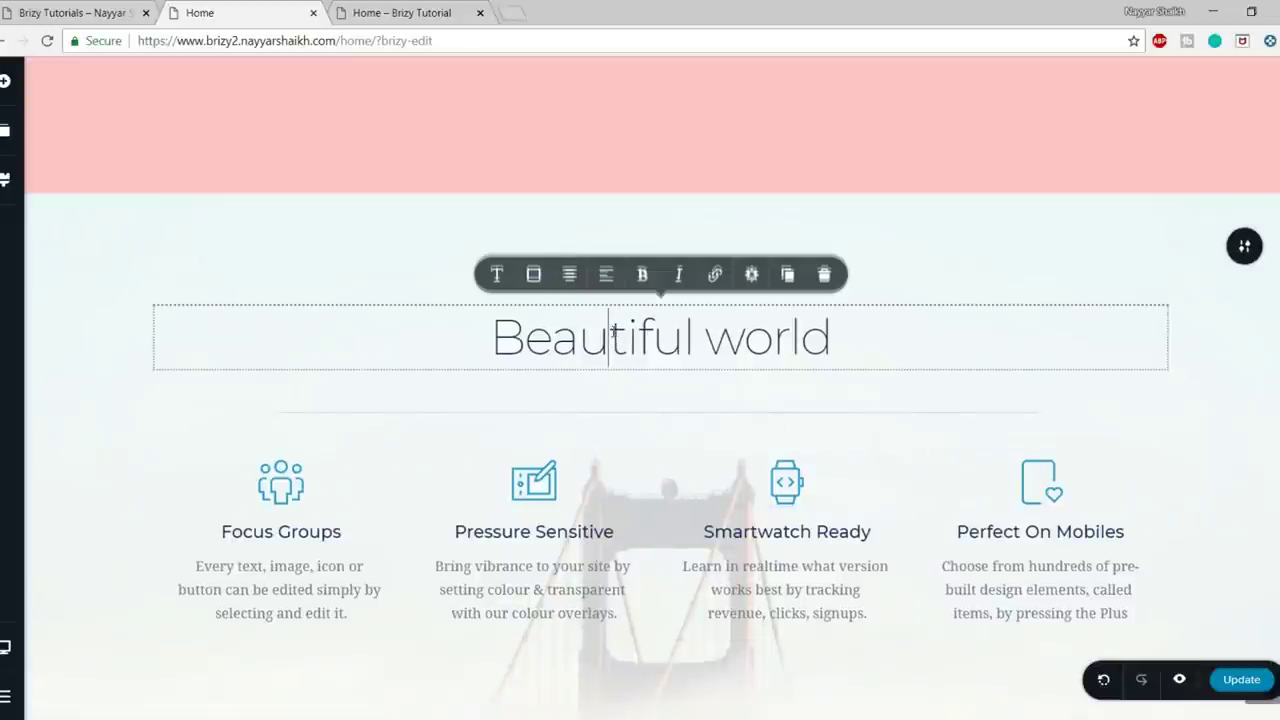
# - Replace the 'Beautiful world' heading text with 'Our Services'
pyautogui.tripleClick(678, 340)
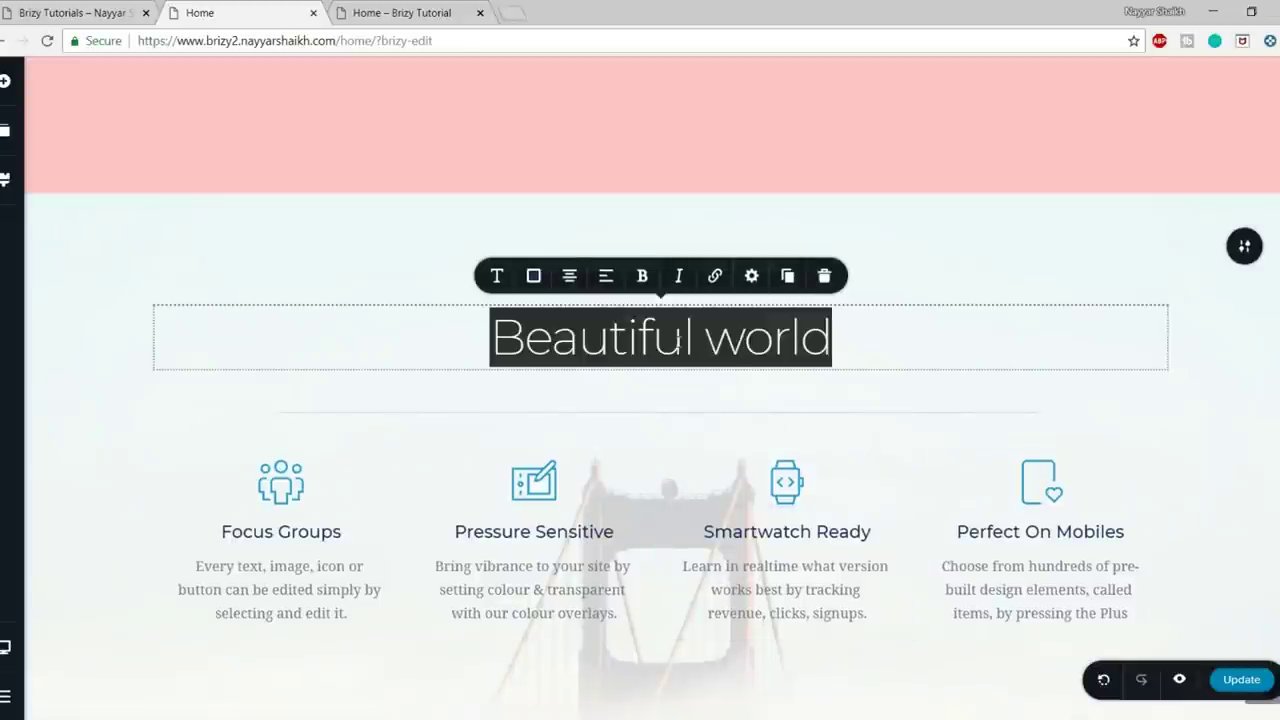
pyautogui.press('BackSpace')
pyautogui.write('Our S')
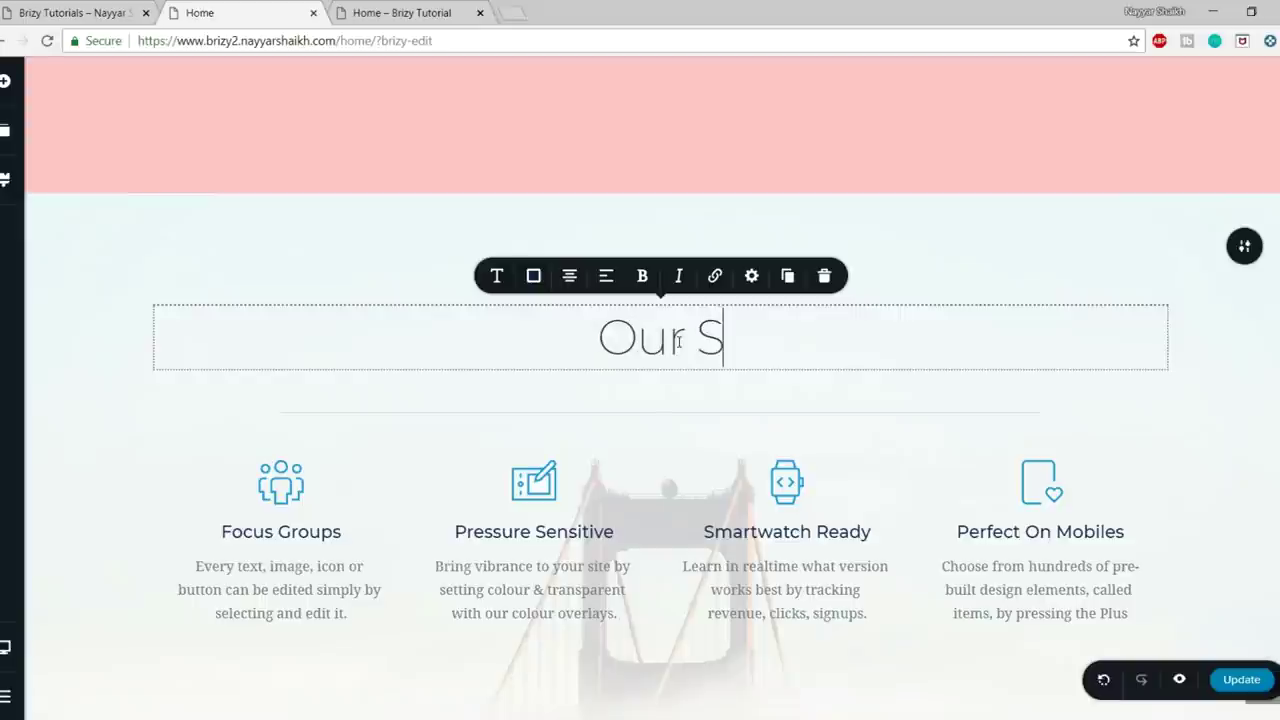
pyautogui.write('ervices')
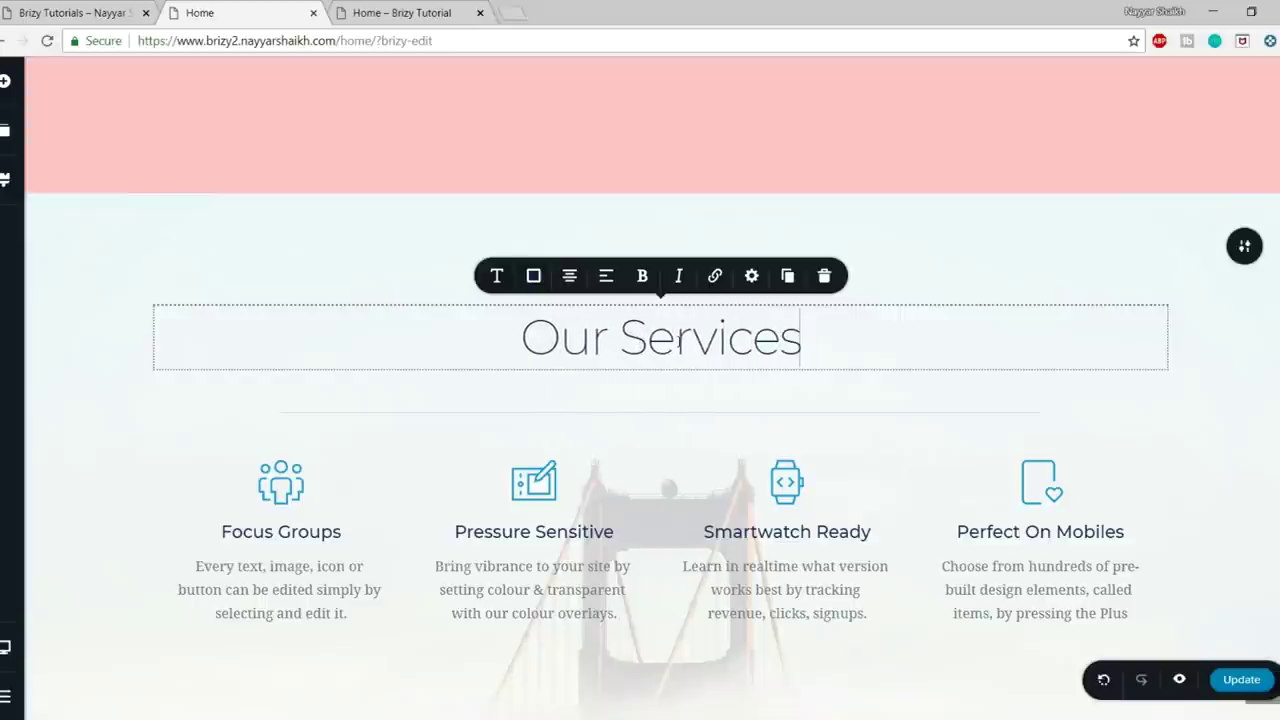
pyautogui.click(983, 291)
pyautogui.scroll(4, 986, 420)
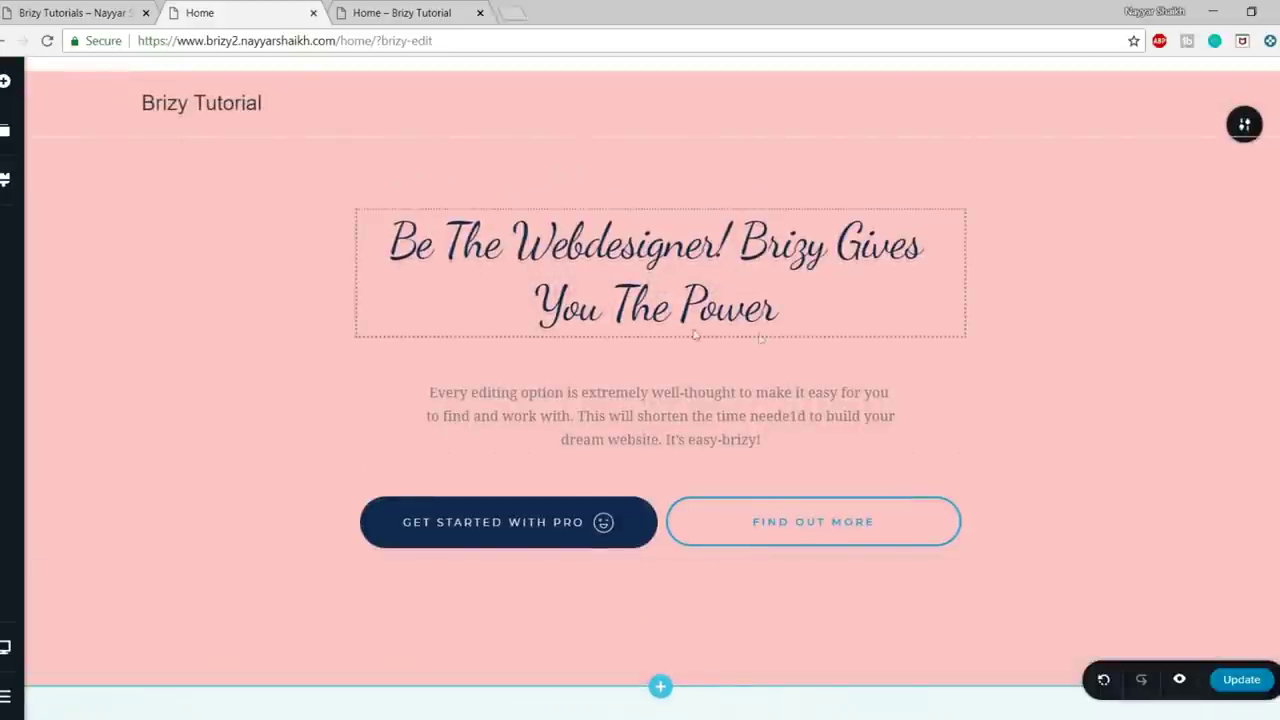
pyautogui.scroll(-4, 805, 305)
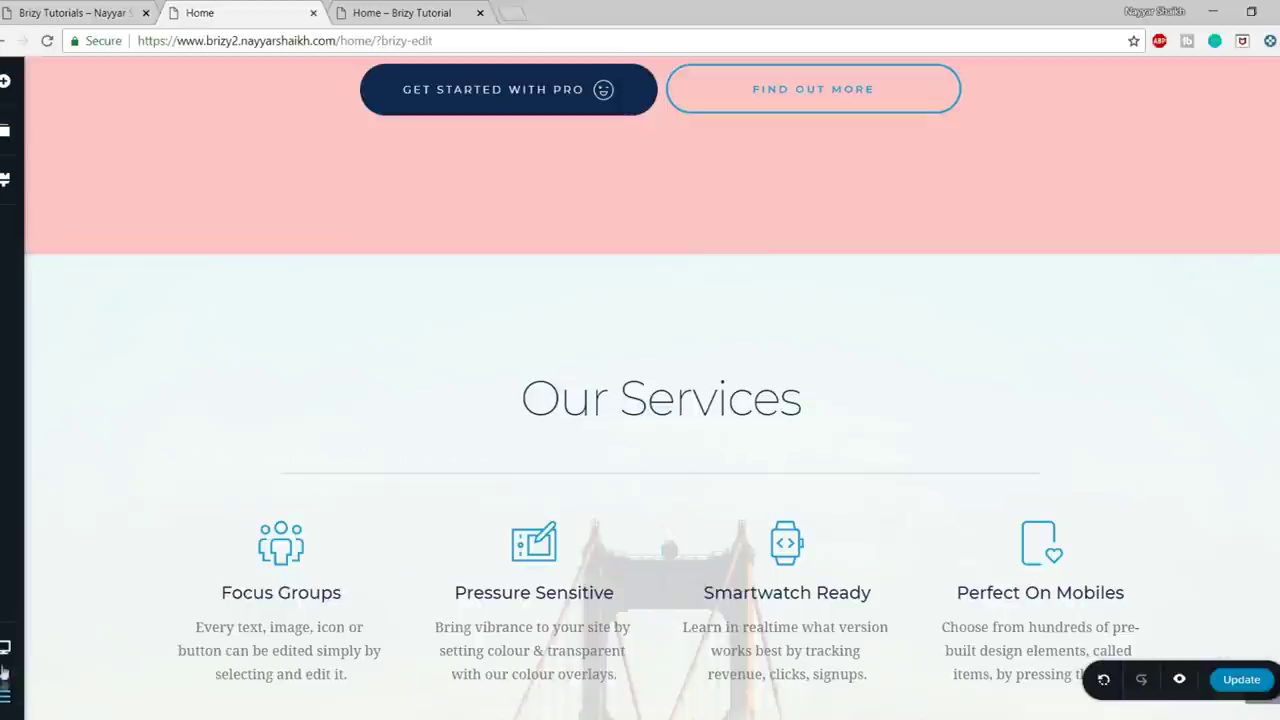
# - Set the global Heading 1 style to Dancing Script with Bold weight
pyautogui.click(4, 188)
pyautogui.scroll(-1, 200, 400)
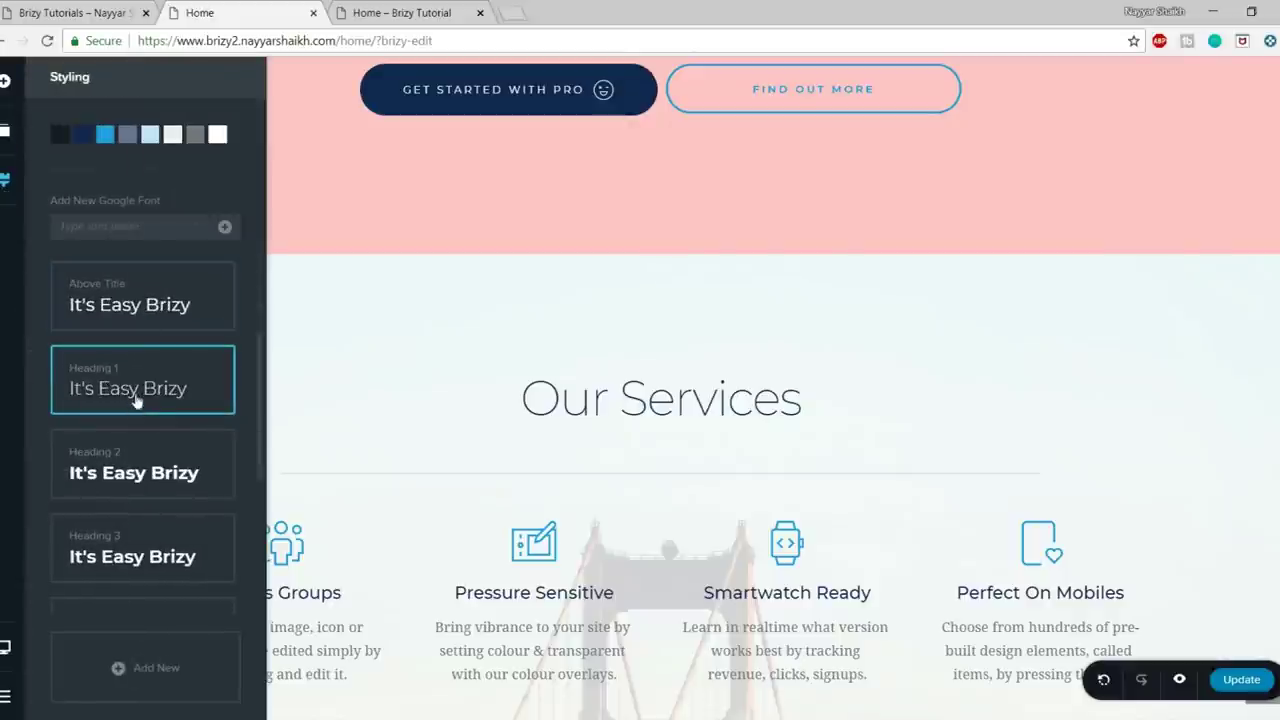
pyautogui.click(137, 400)
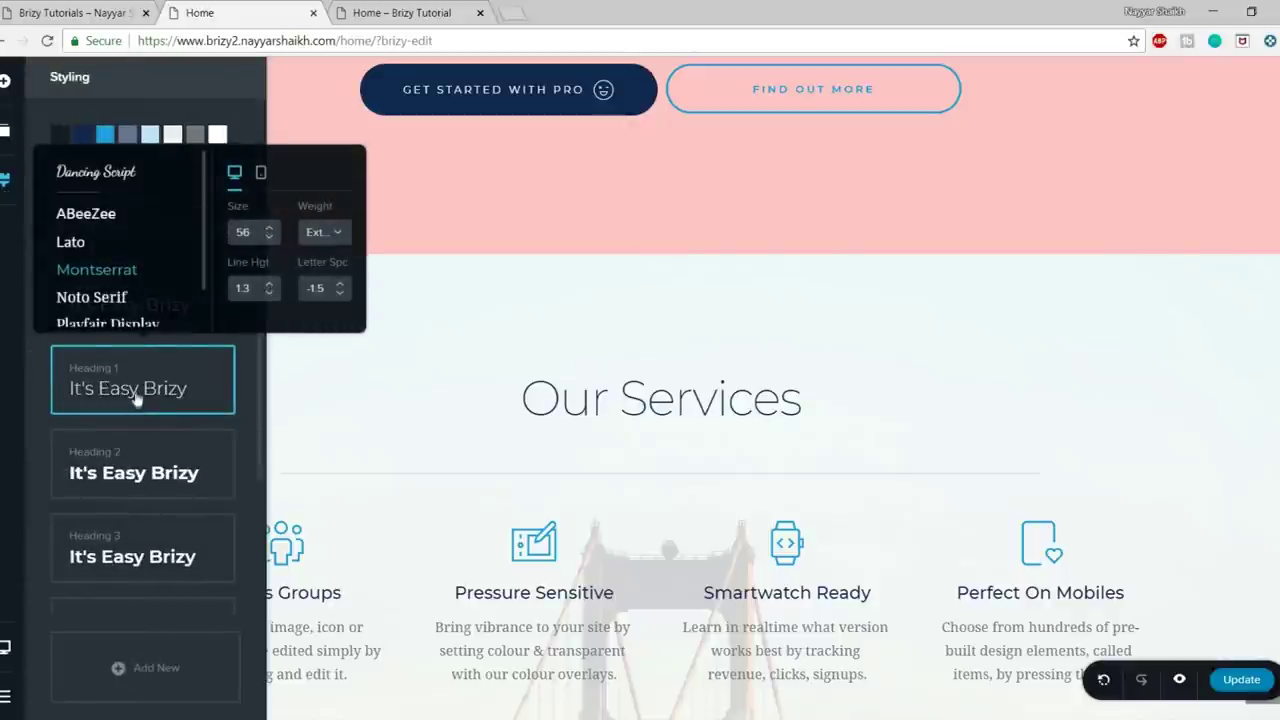
pyautogui.click(109, 180)
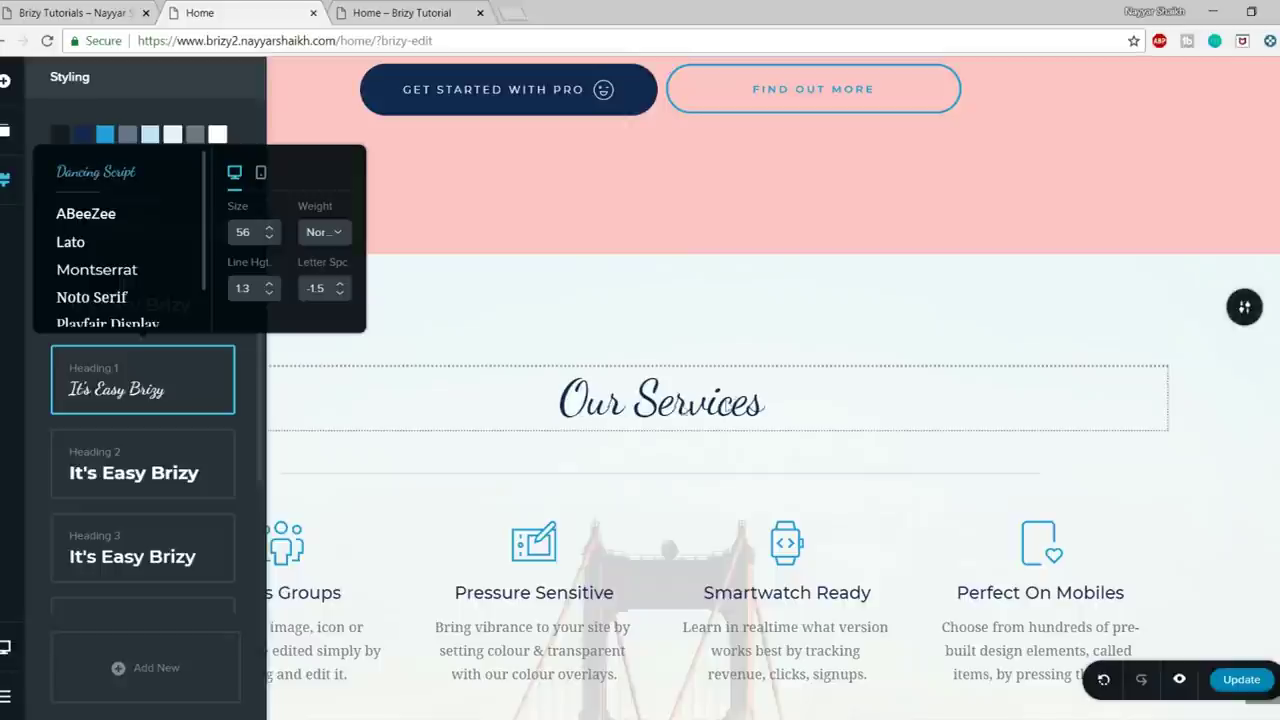
pyautogui.moveTo(863, 305); pyautogui.dragTo(863, 305)
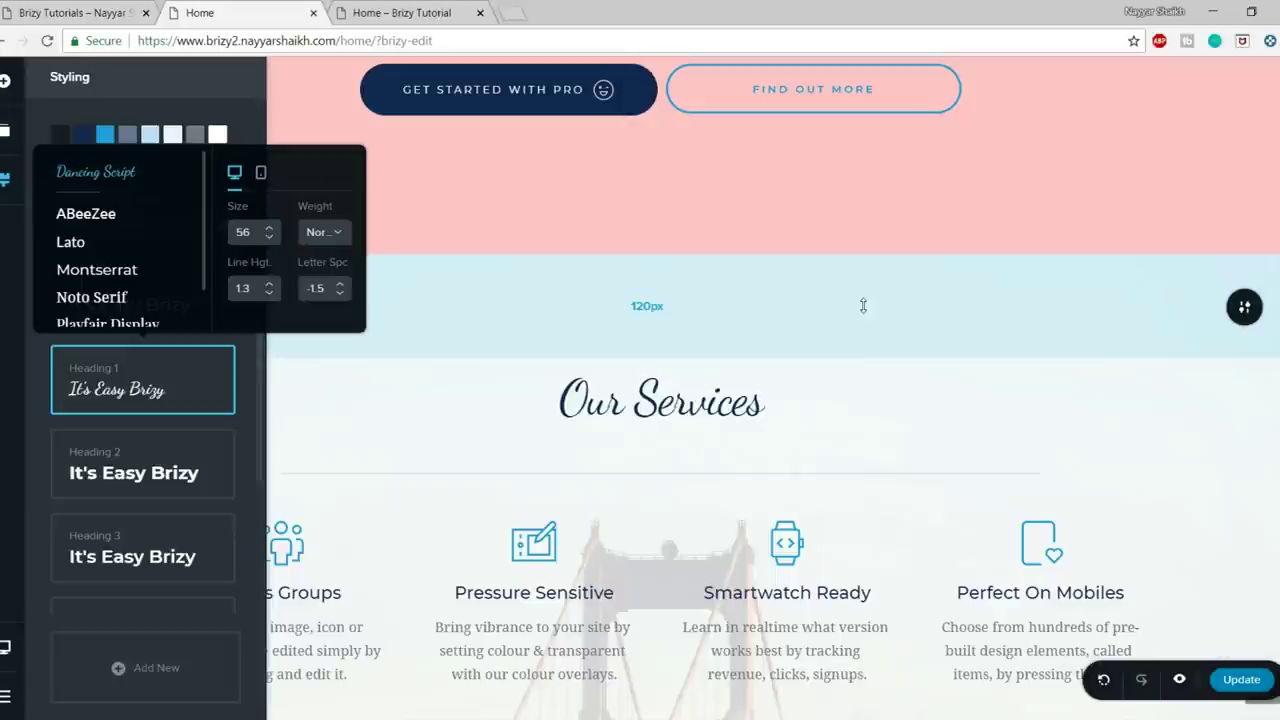
pyautogui.moveTo(863, 305); pyautogui.dragTo(863, 305)
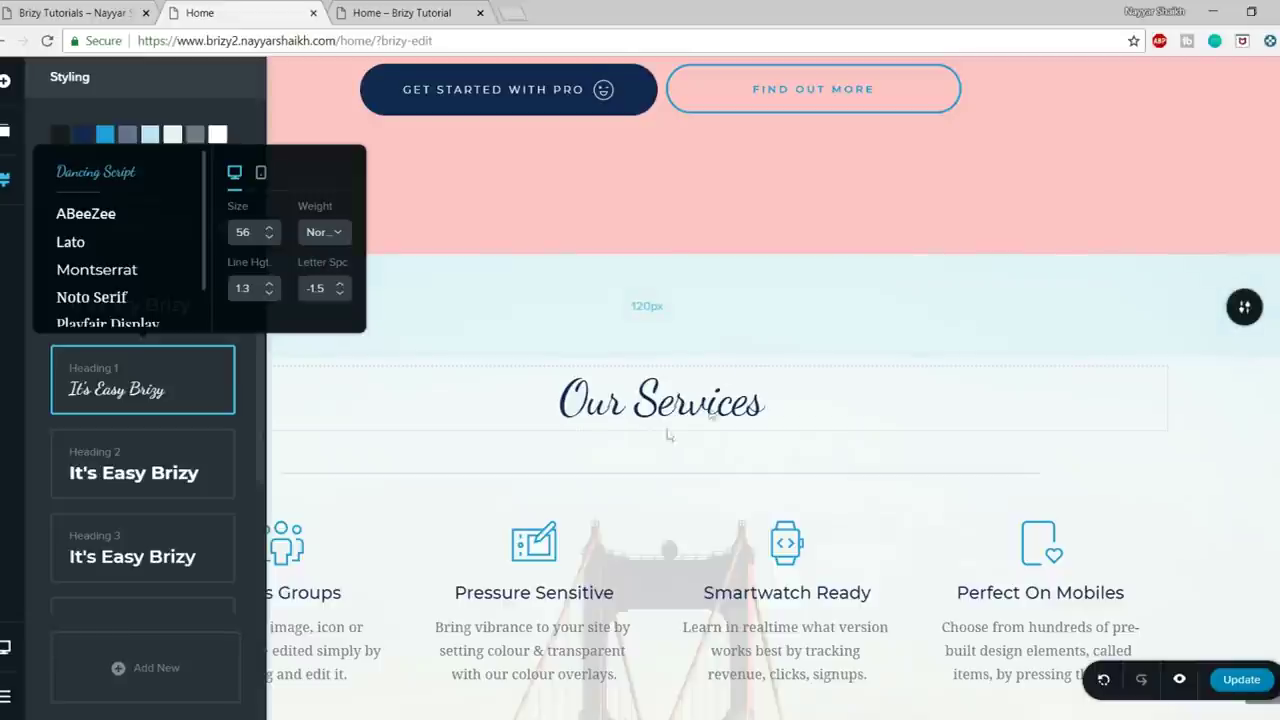
pyautogui.click(328, 234)
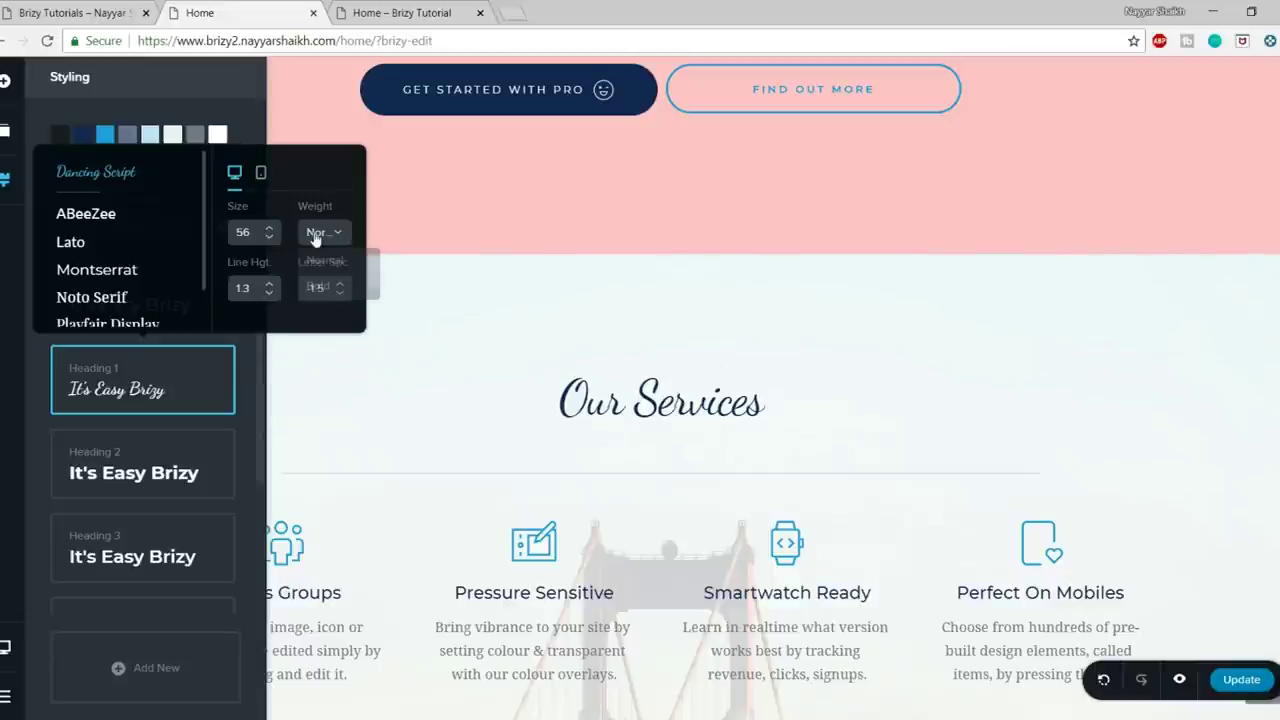
pyautogui.click(318, 286)
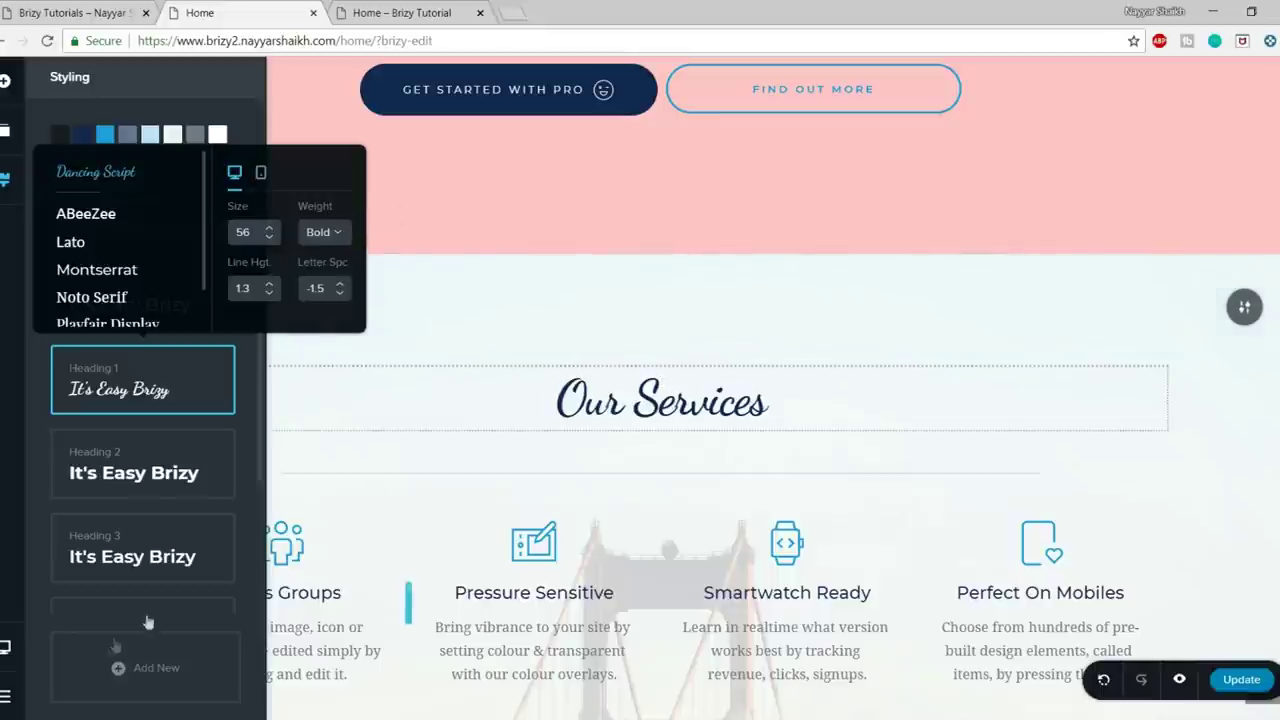
pyautogui.click(452, 371)
pyautogui.scroll(-2, 834, 480)
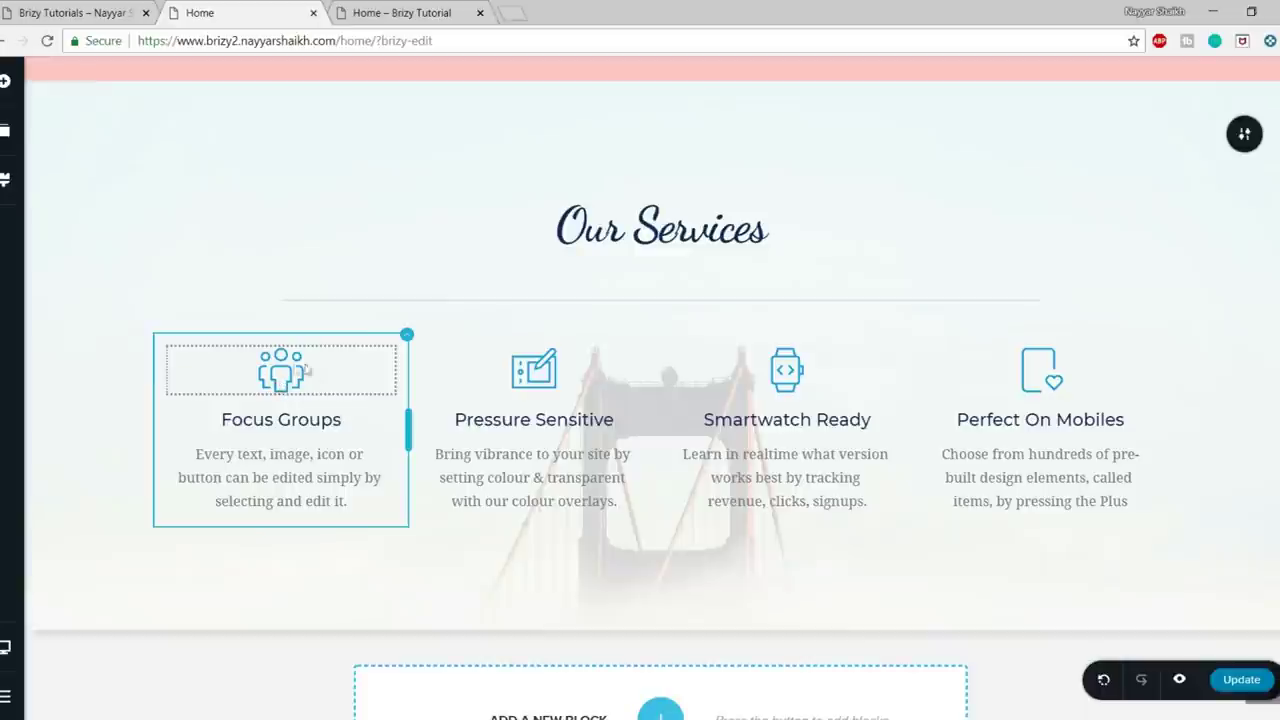
# - Select the Perfect On Mobiles column and delete it with the toolbar trash icon
pyautogui.click(296, 371)
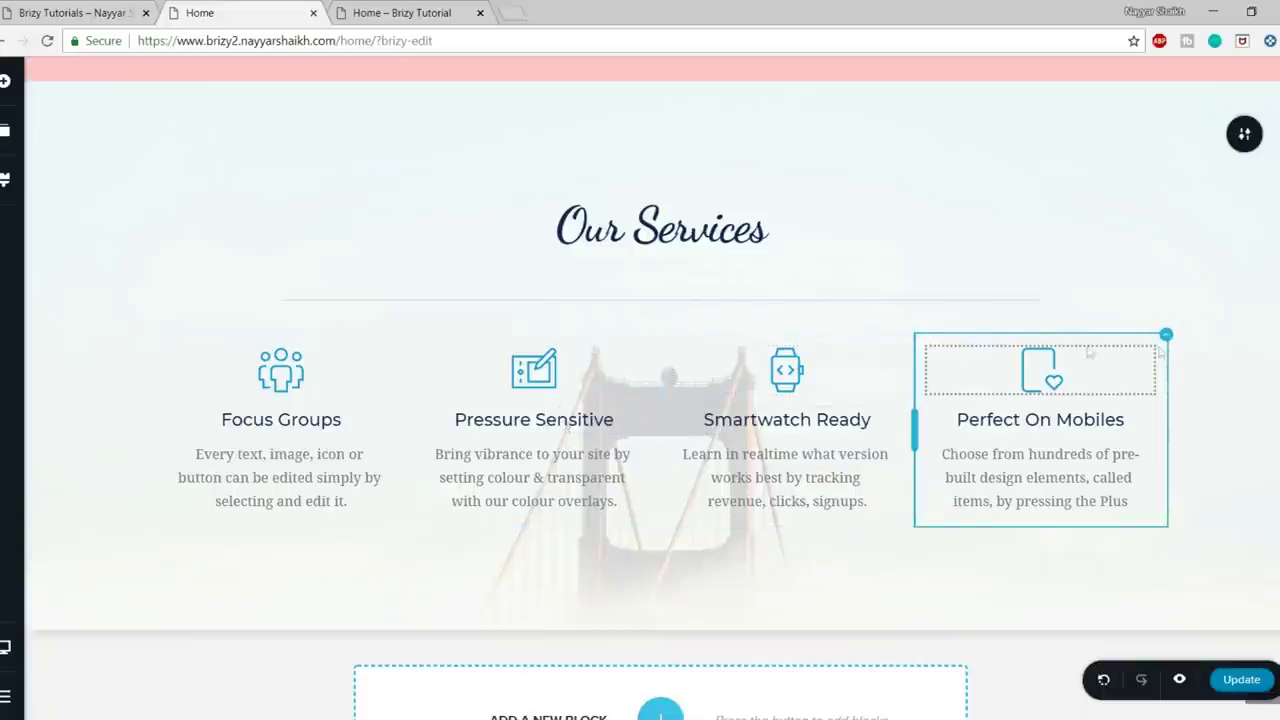
pyautogui.click(1167, 338)
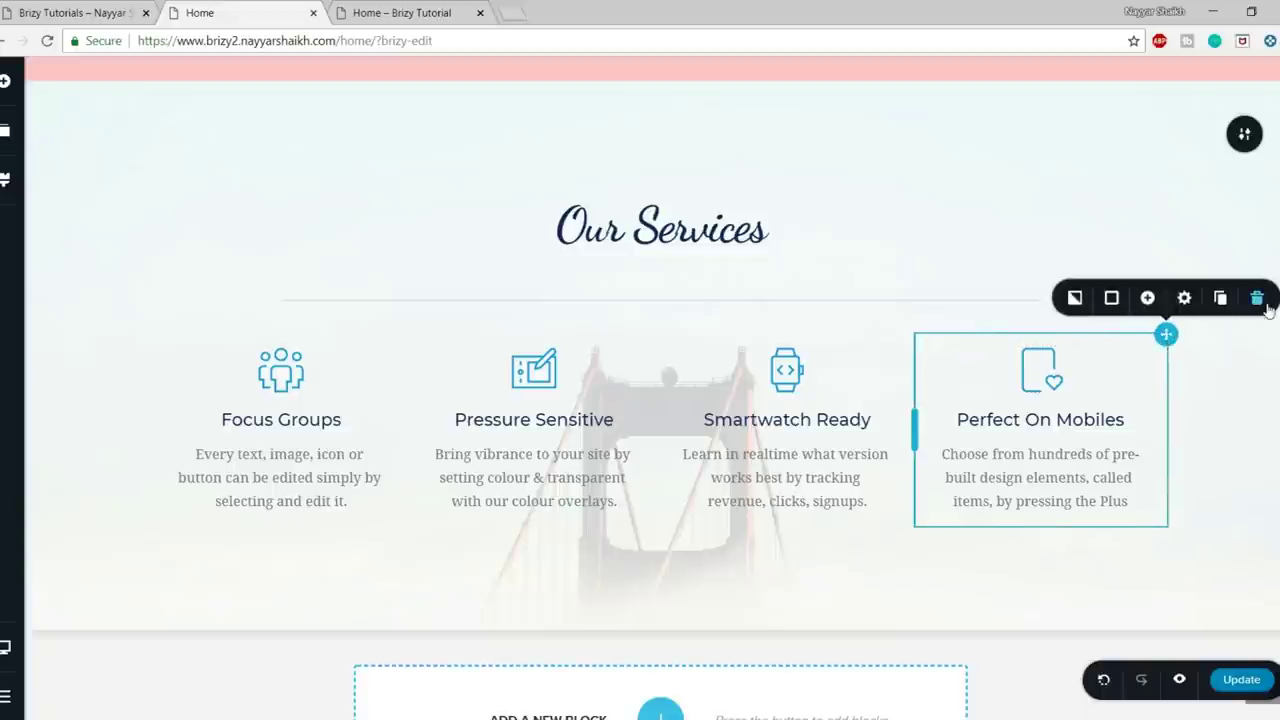
pyautogui.click(1258, 294)
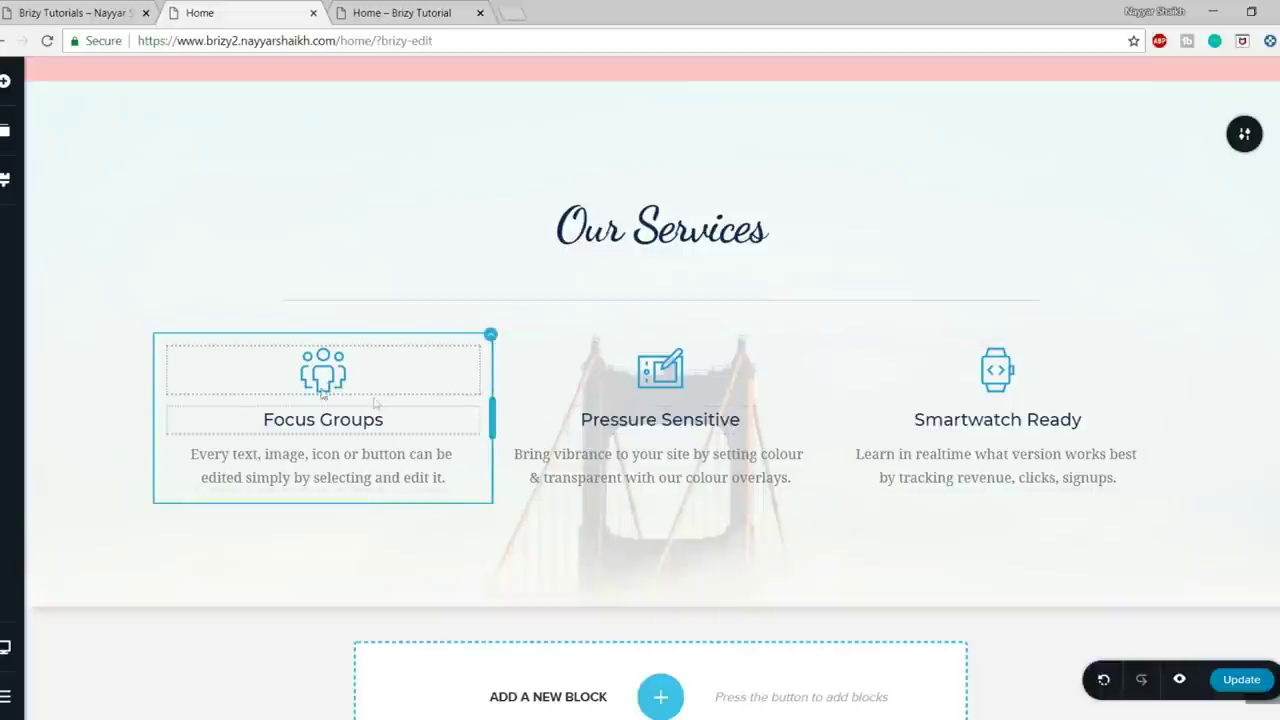
# - Replace the Focus Groups icon with the outline butterfly icon from the icon library
pyautogui.click(328, 374)
pyautogui.click(212, 318)
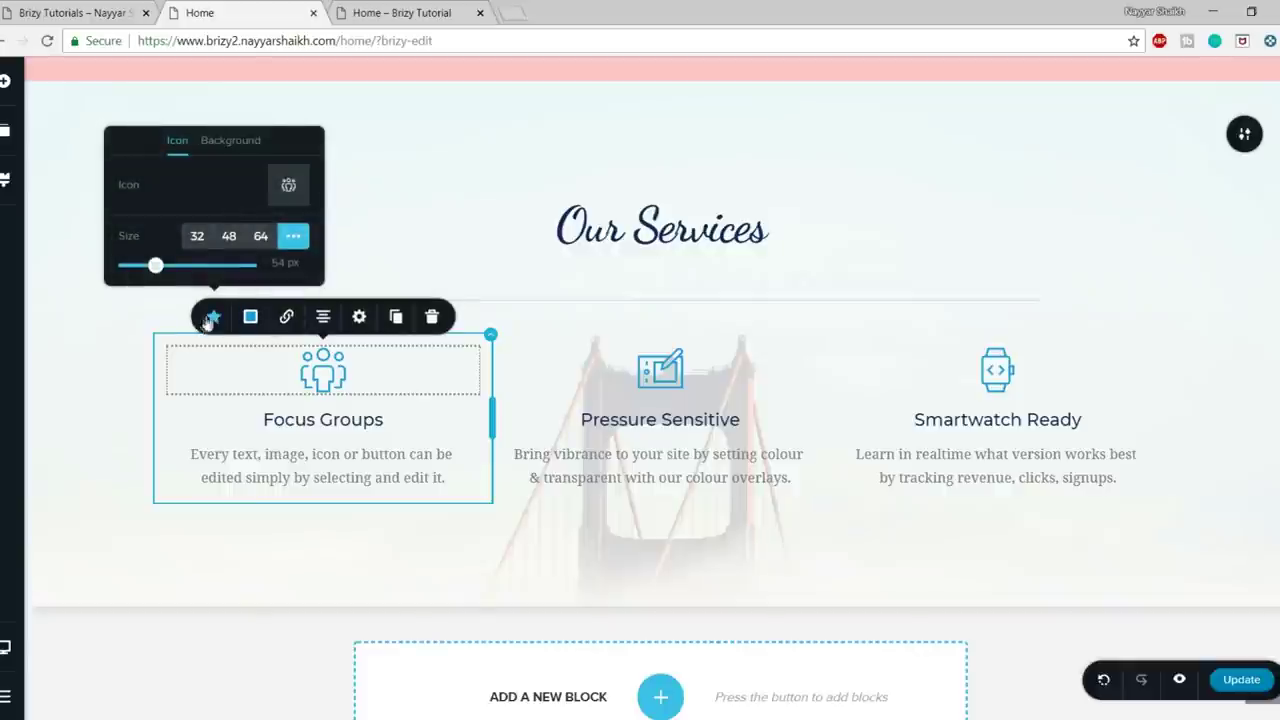
pyautogui.click(289, 188)
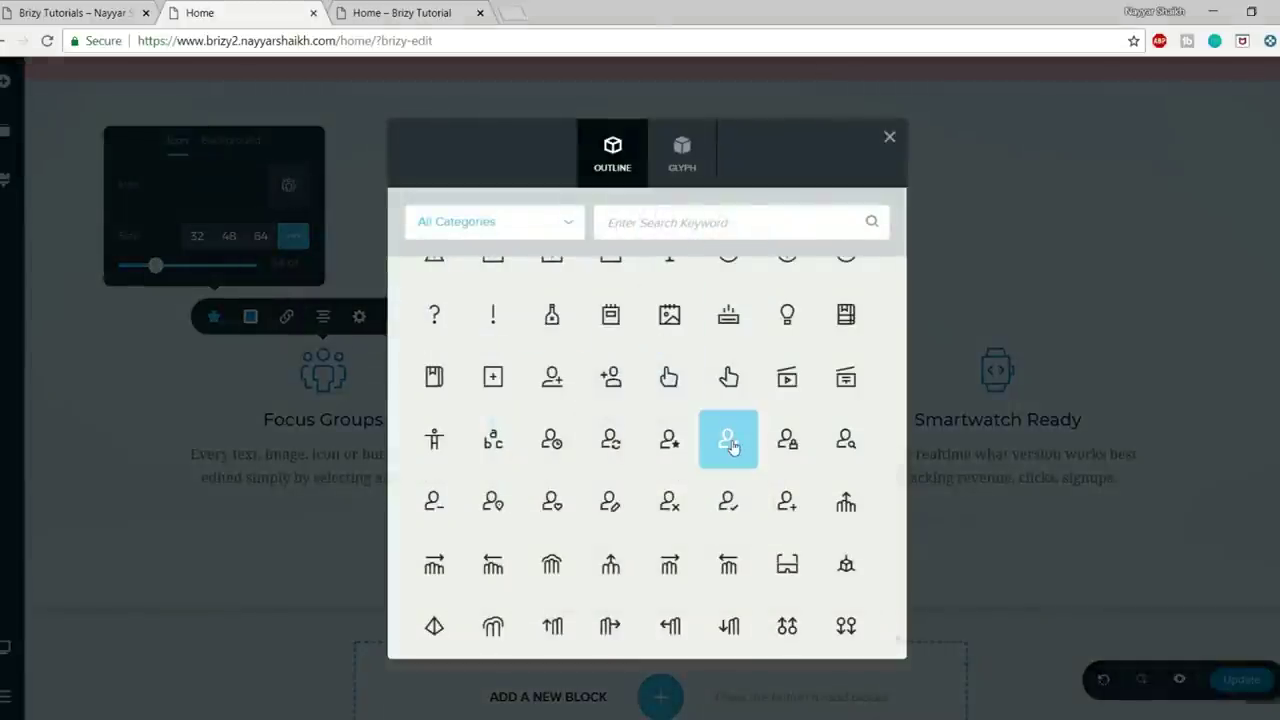
pyautogui.scroll(-10, 730, 500)
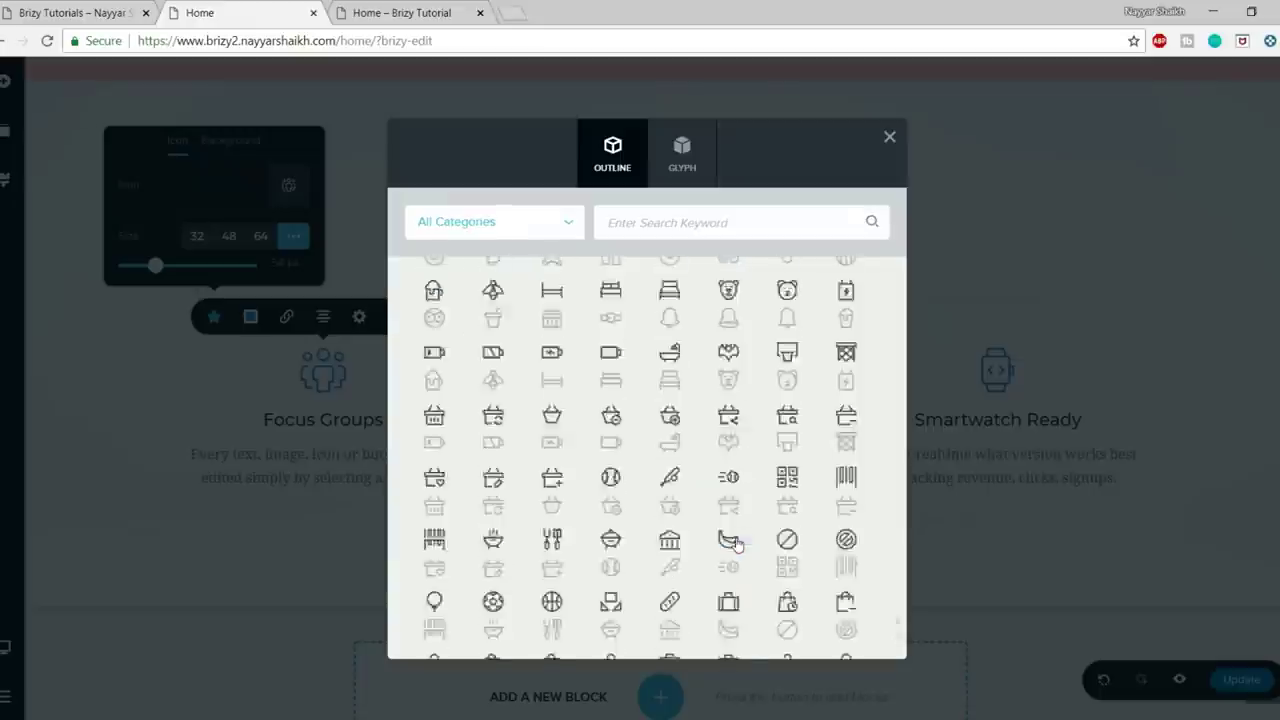
pyautogui.scroll(-10, 734, 540)
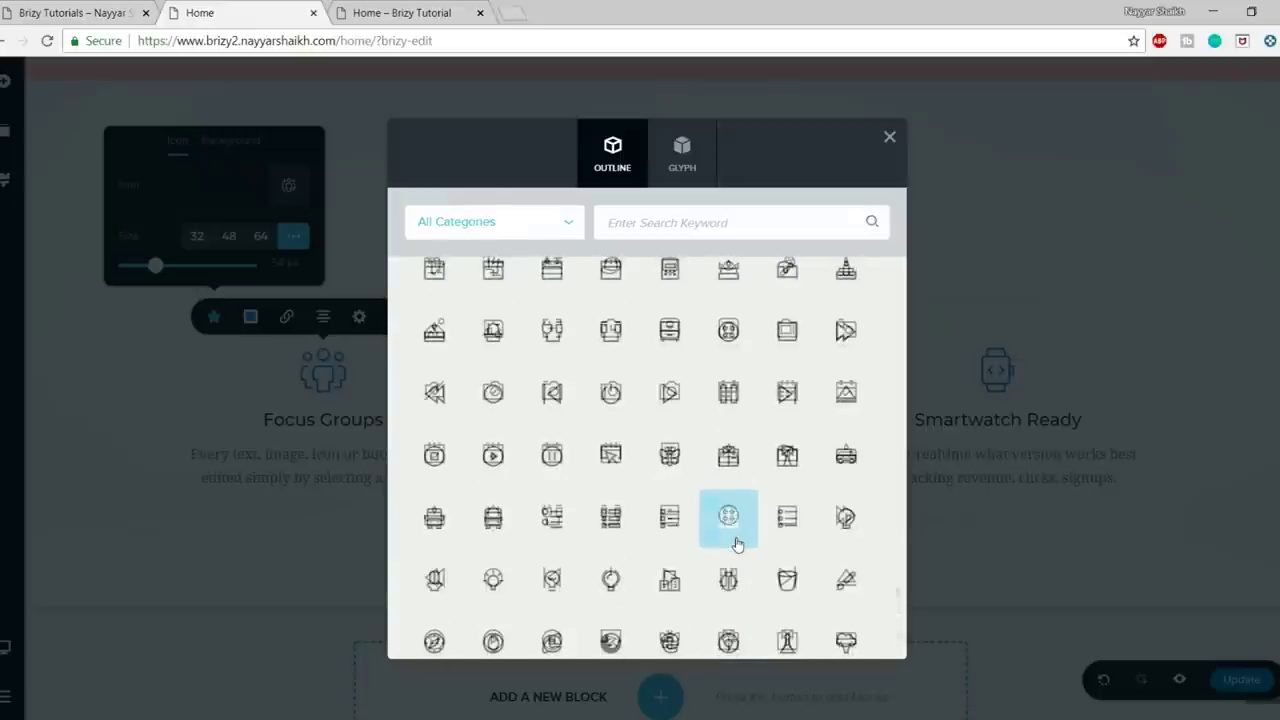
pyautogui.click(663, 178)
pyautogui.scroll(-10, 760, 430)
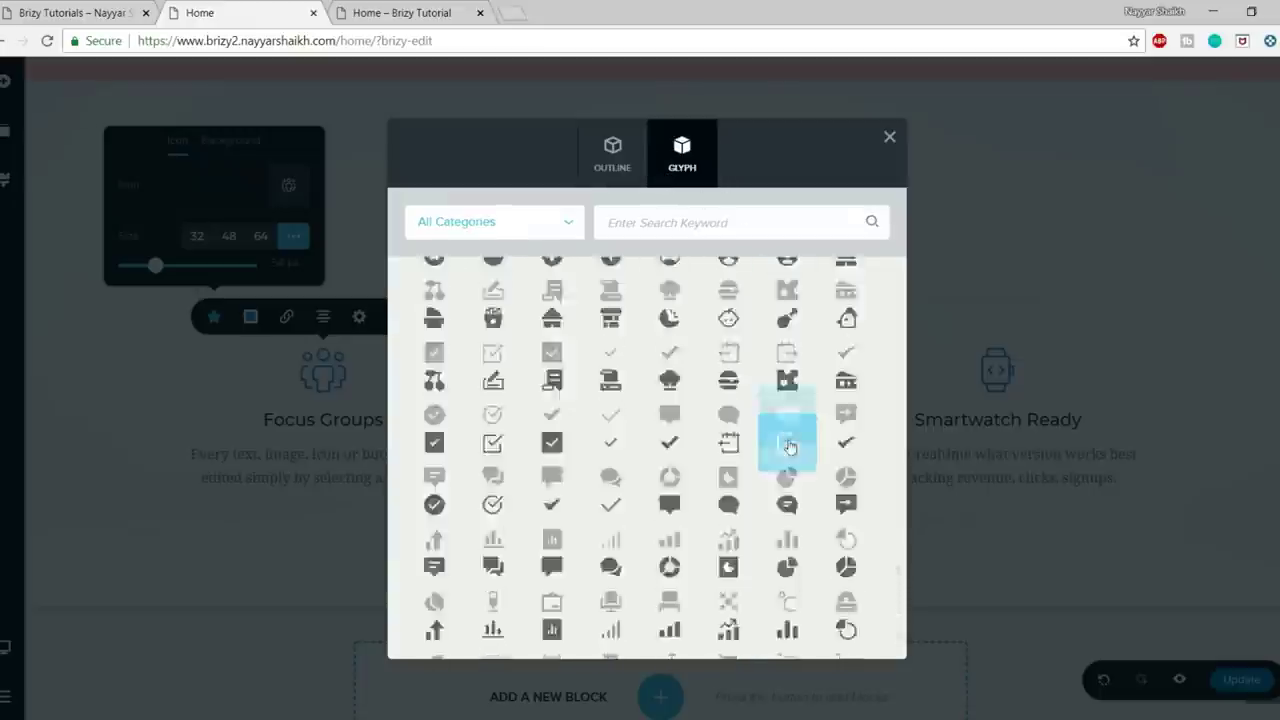
pyautogui.scroll(-5, 722, 426)
pyautogui.scroll(5, 723, 430)
pyautogui.click(608, 152)
pyautogui.scroll(-5, 760, 440)
pyautogui.scroll(5, 778, 475)
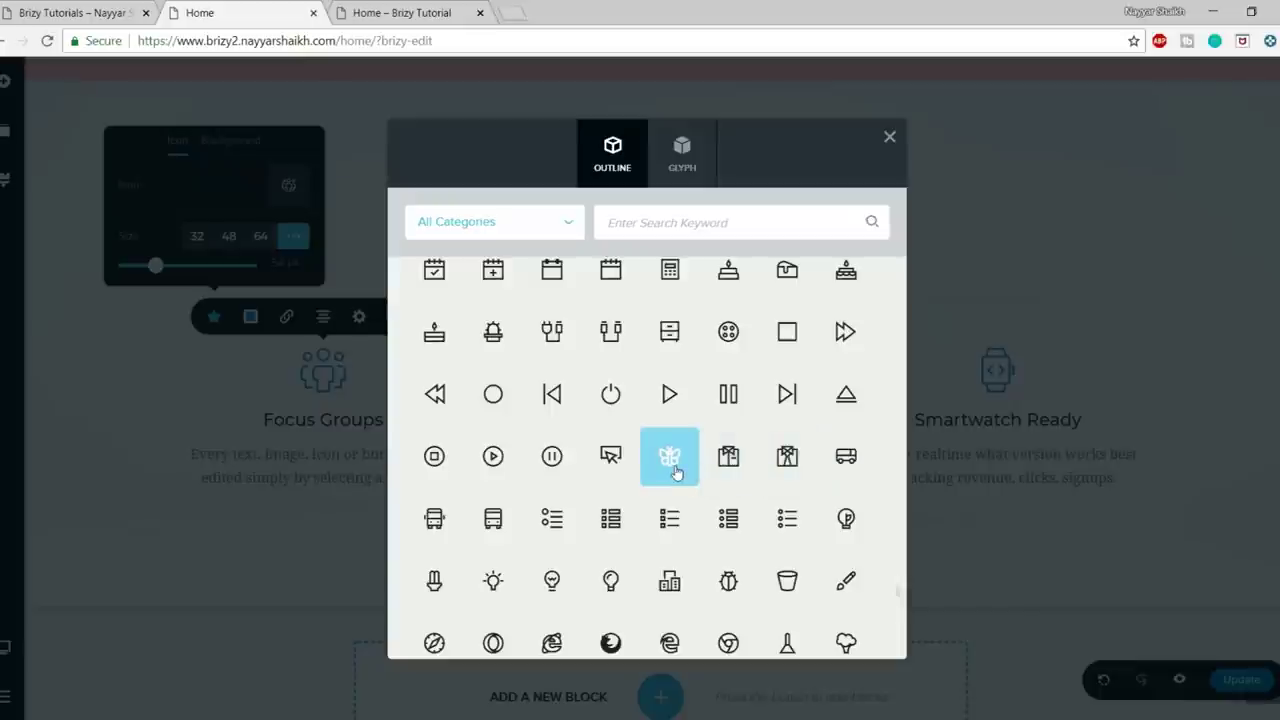
pyautogui.click(672, 468)
# - Set the butterfly icon to a custom size of about 58 px
pyautogui.click(237, 410)
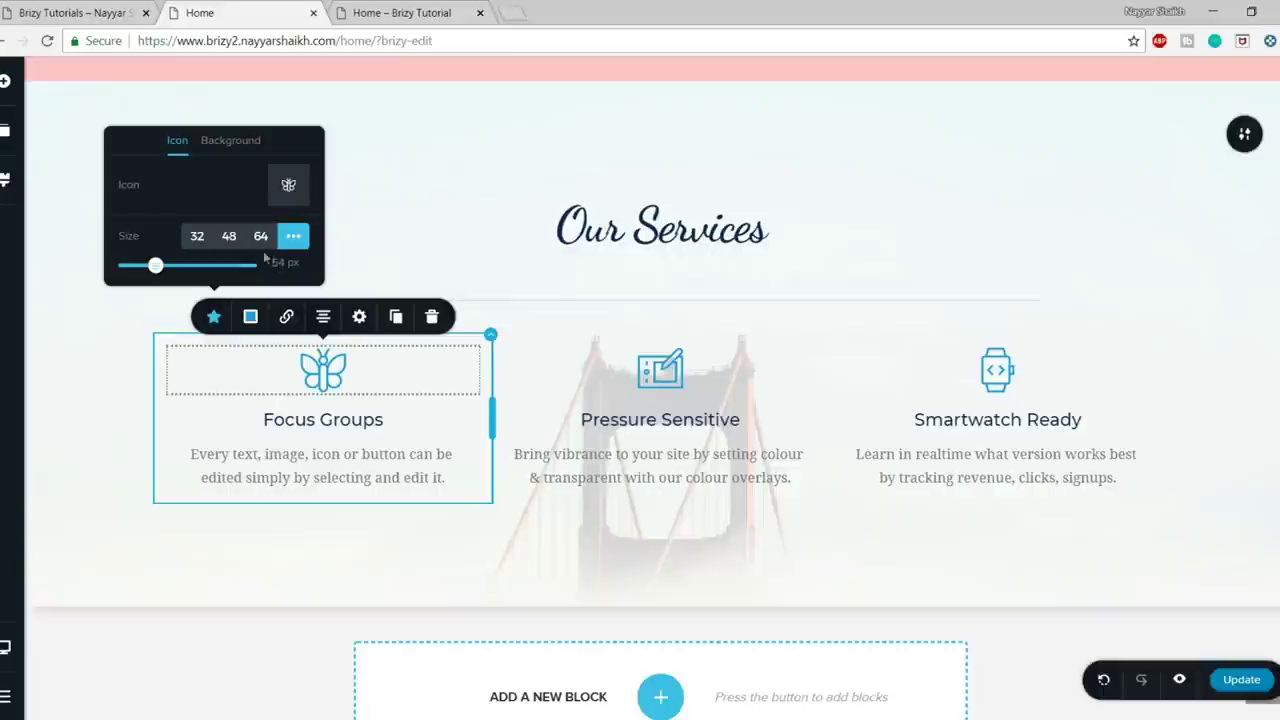
pyautogui.click(261, 238)
pyautogui.click(229, 260)
pyautogui.click(197, 260)
pyautogui.click(230, 263)
pyautogui.click(261, 260)
pyautogui.click(292, 260)
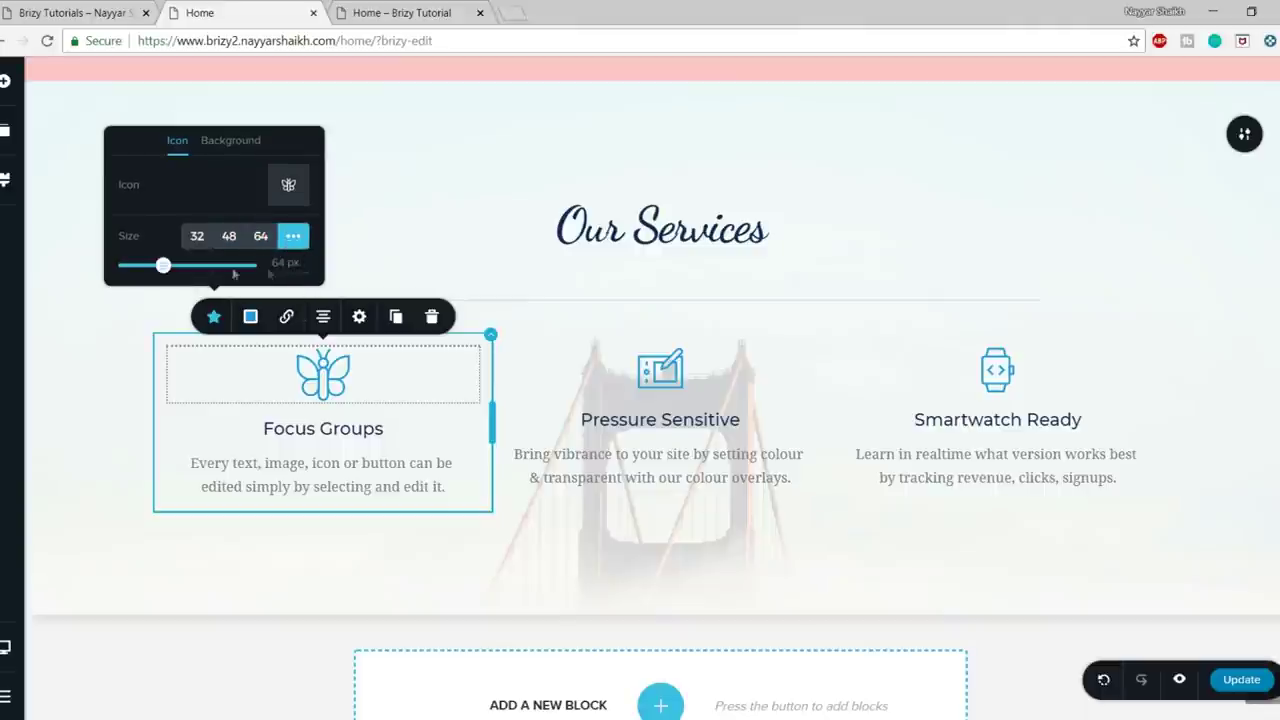
pyautogui.moveTo(161, 268); pyautogui.dragTo(158, 266)
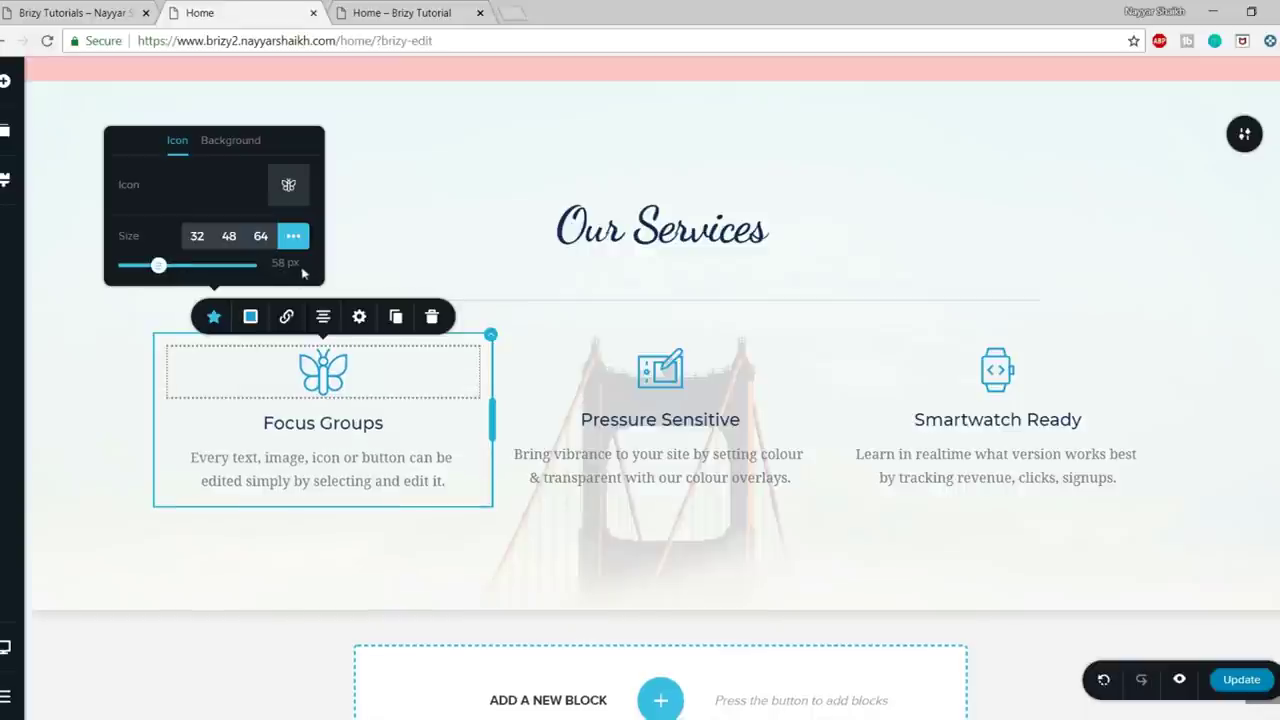
# - Set the butterfly icon's Background Fill to none, removing its circle
pyautogui.click(234, 144)
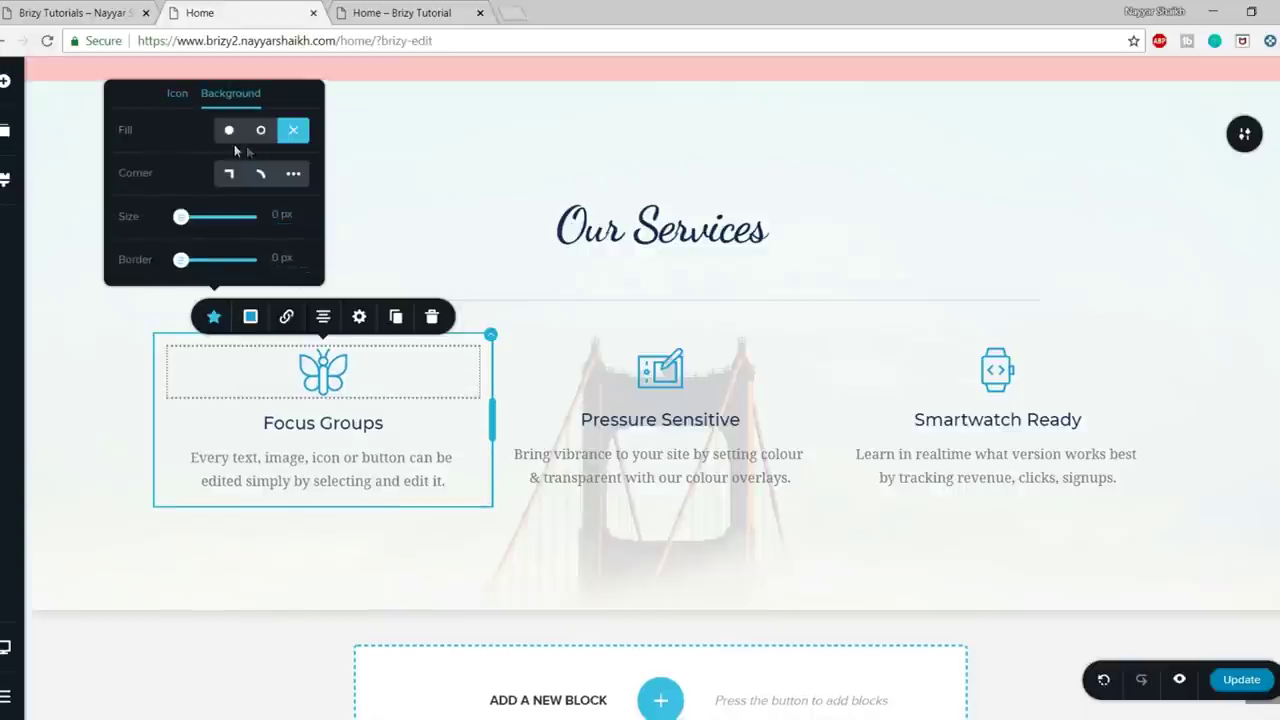
pyautogui.click(229, 131)
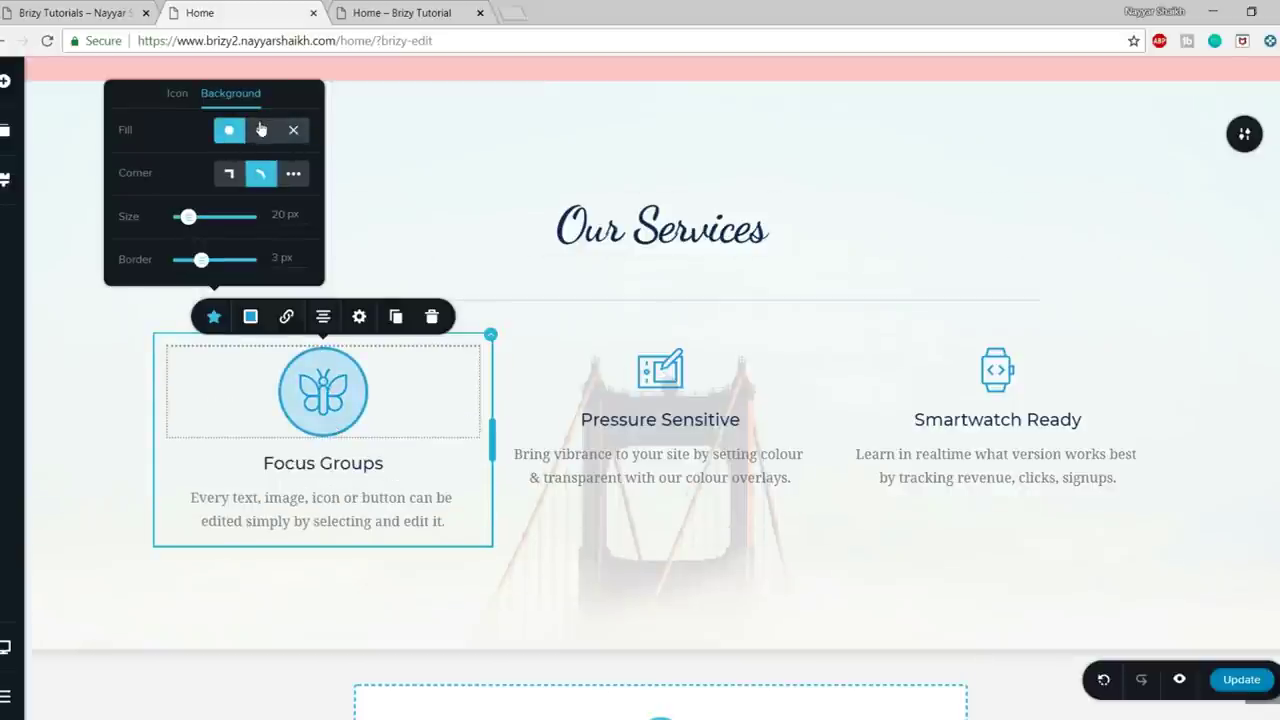
pyautogui.click(261, 130)
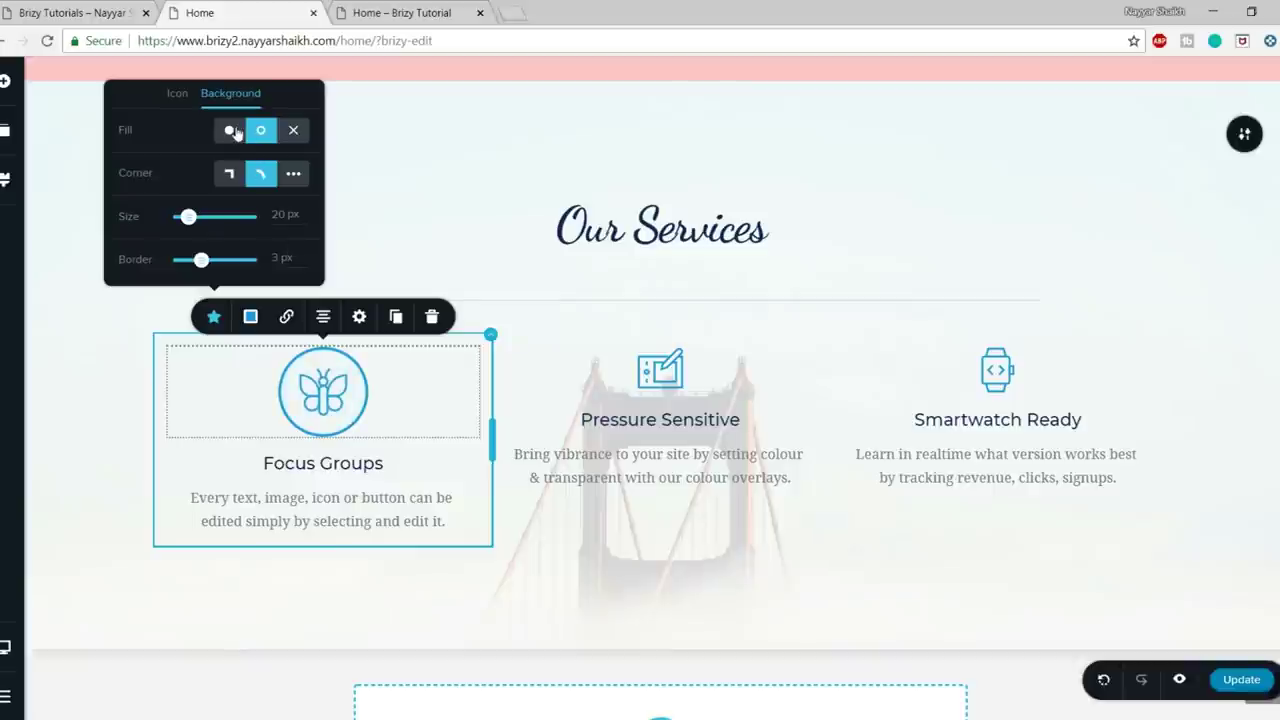
pyautogui.click(230, 131)
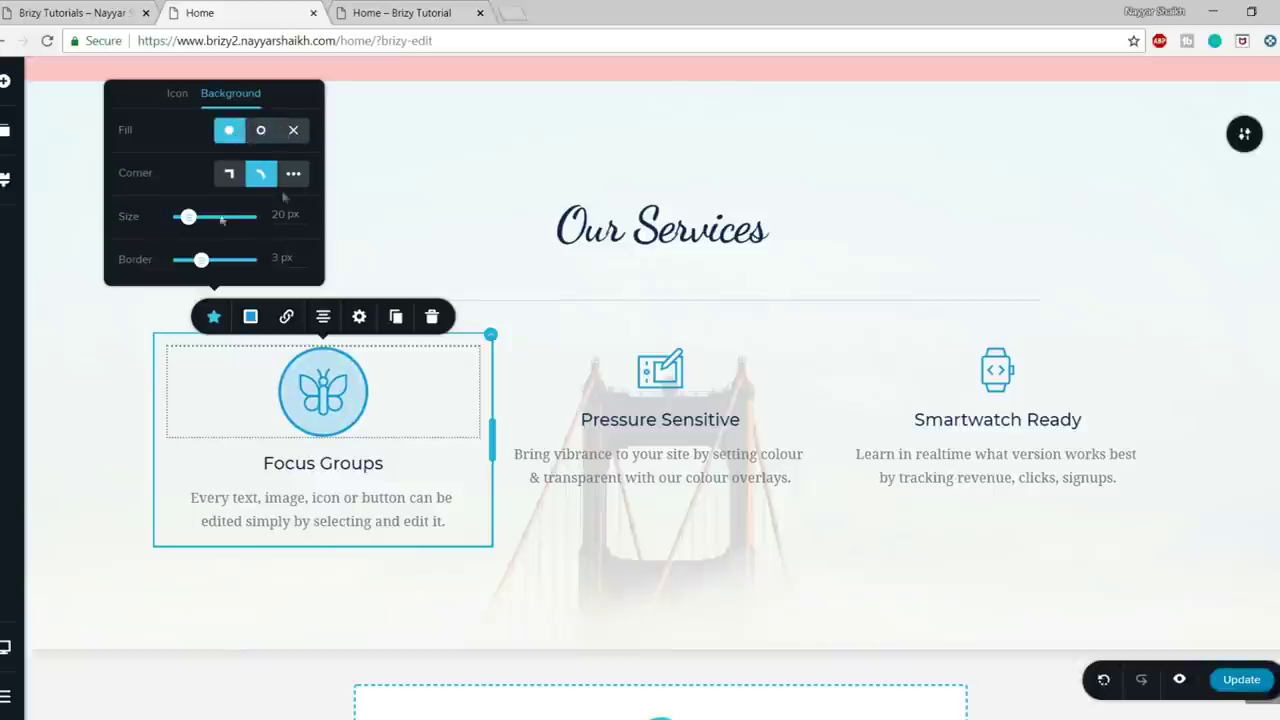
pyautogui.click(294, 131)
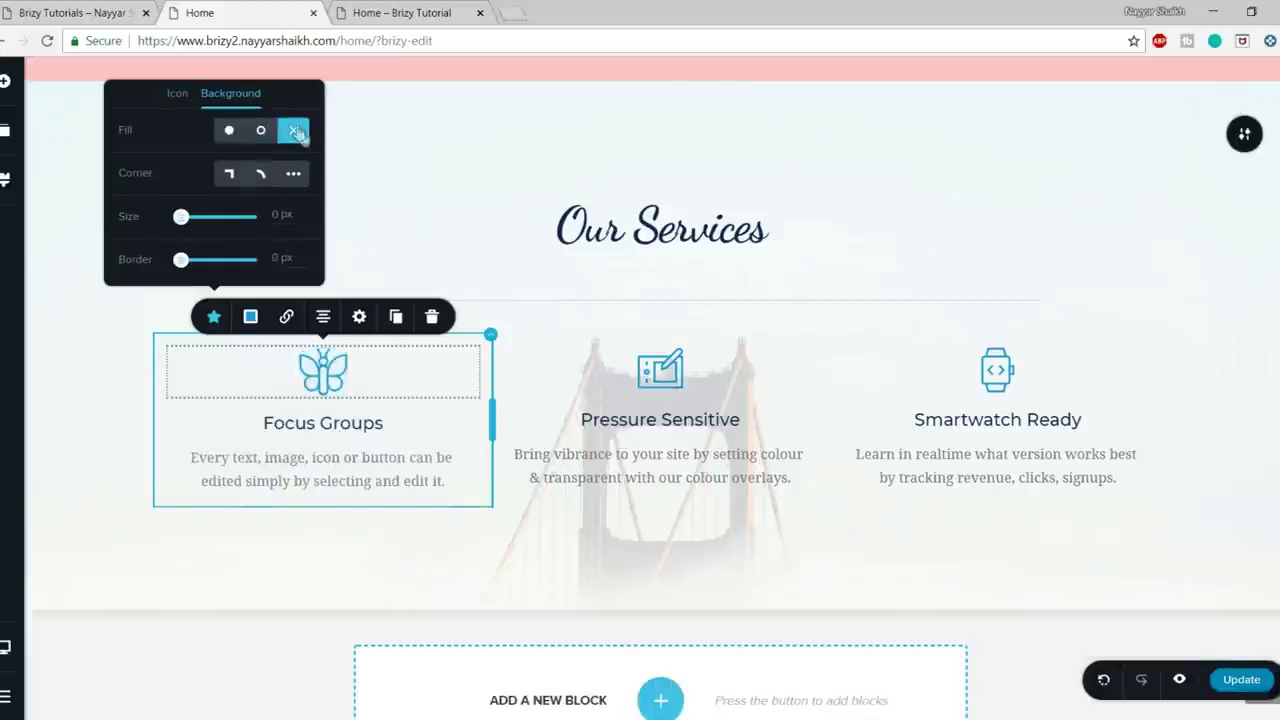
pyautogui.click(350, 428)
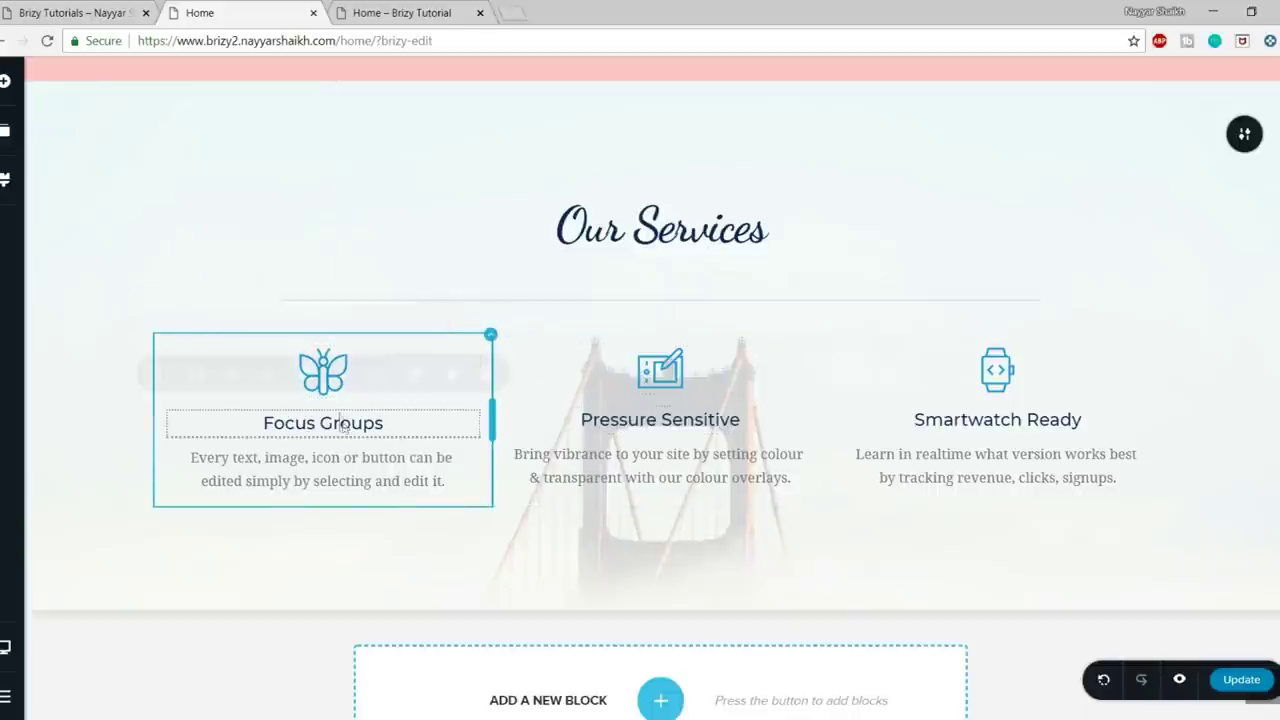
# - Overwrite the Focus Groups heading with a person's full name
pyautogui.doubleClick(345, 423)
pyautogui.tripleClick(374, 423)
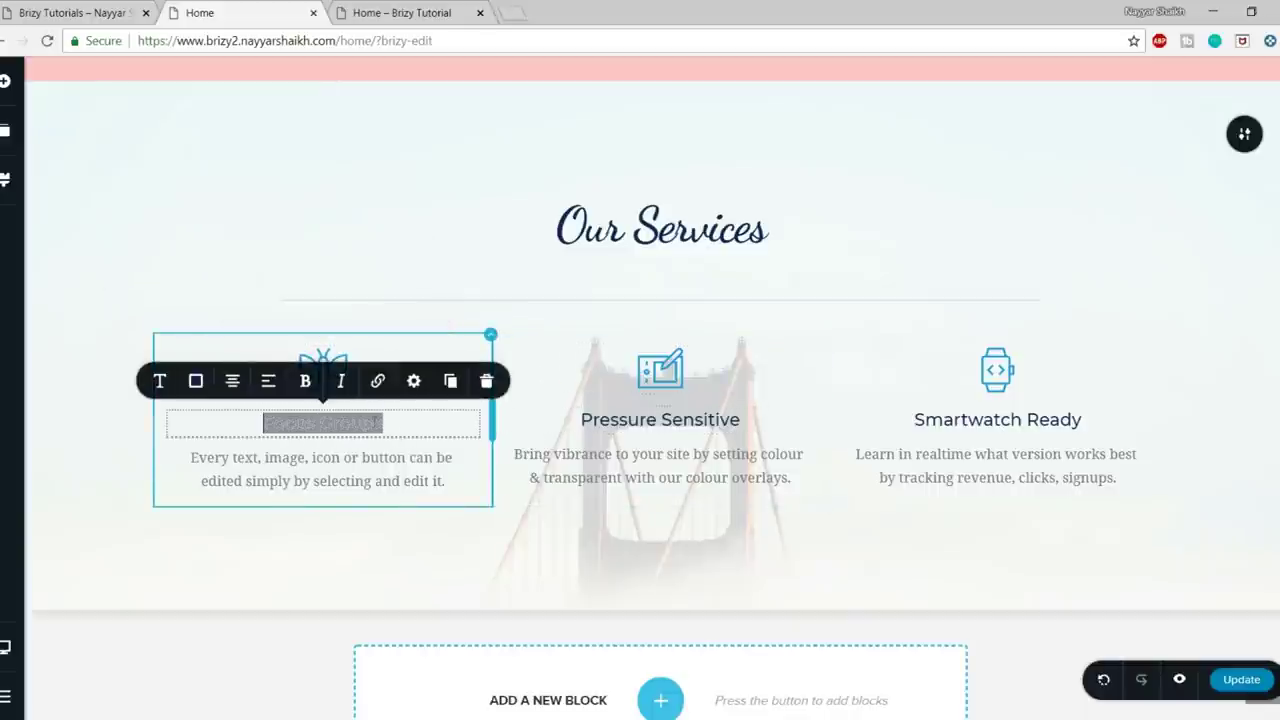
pyautogui.press('Home')
pyautogui.write('N')
pyautogui.tripleClick(374, 423)
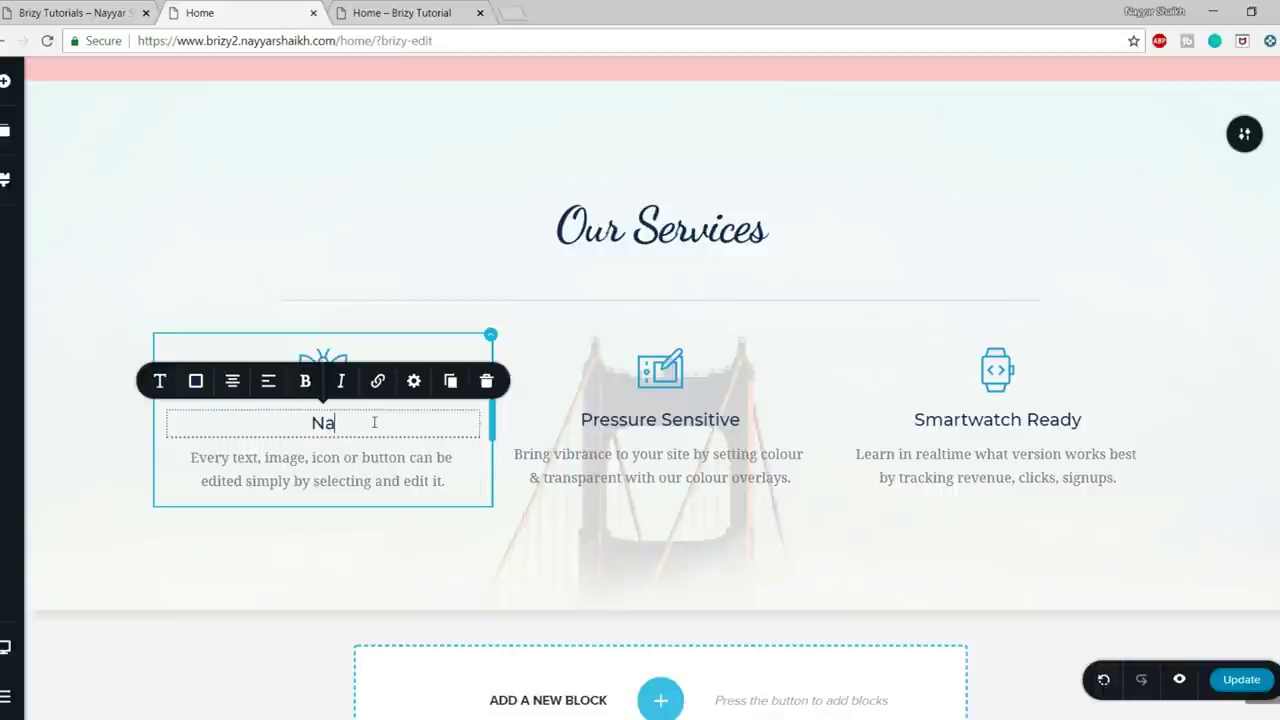
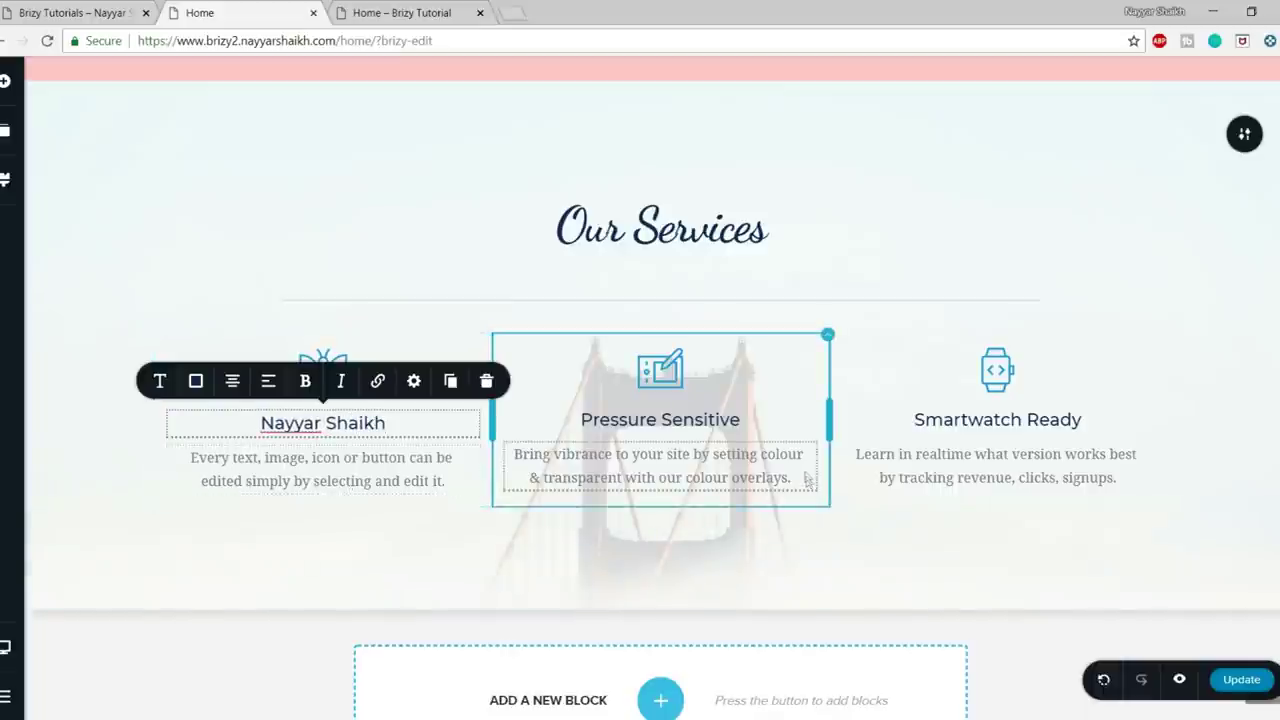
# - Glance at the live reference page, then come back to the editor
pyautogui.scroll(1, 806, 485)
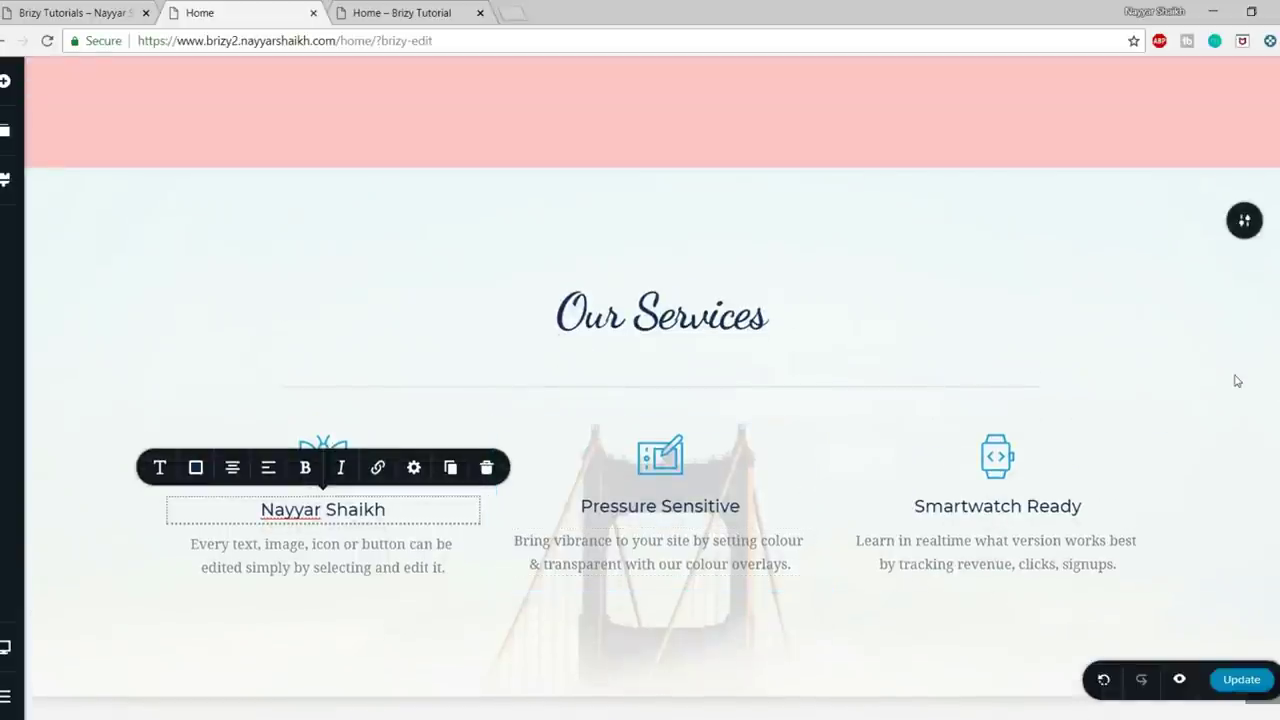
pyautogui.click(89, 14)
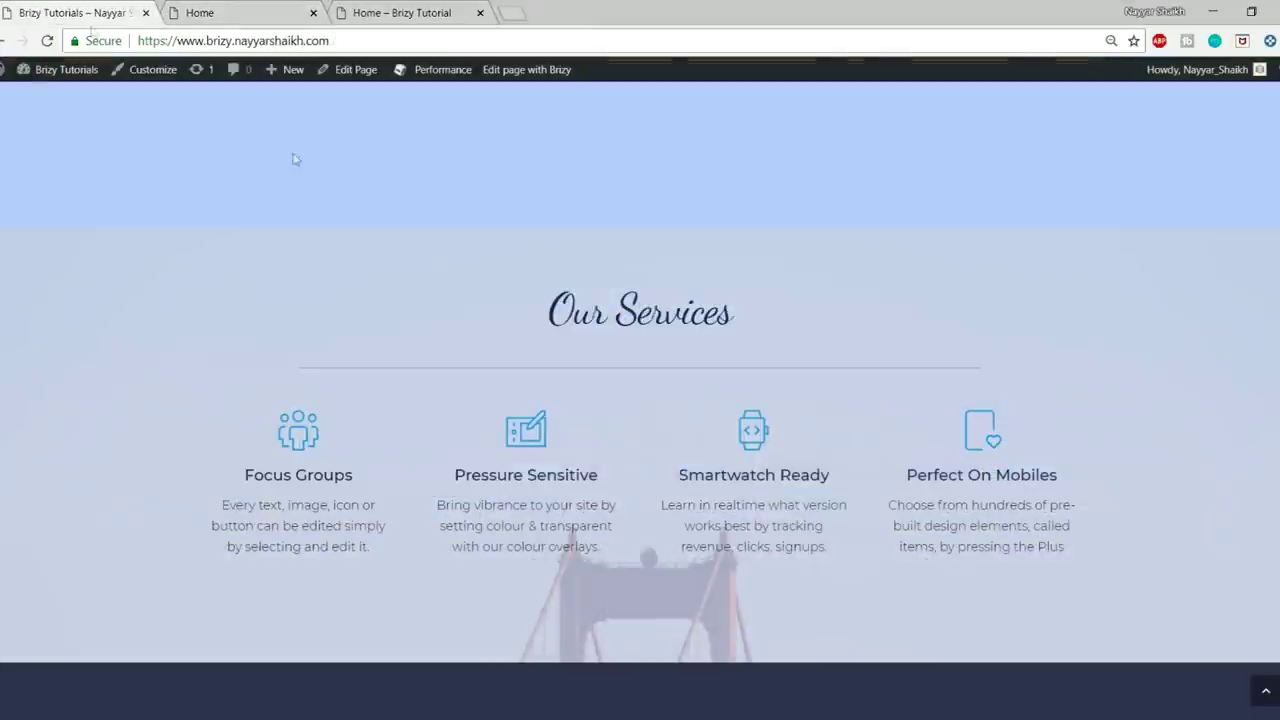
pyautogui.click(258, 12)
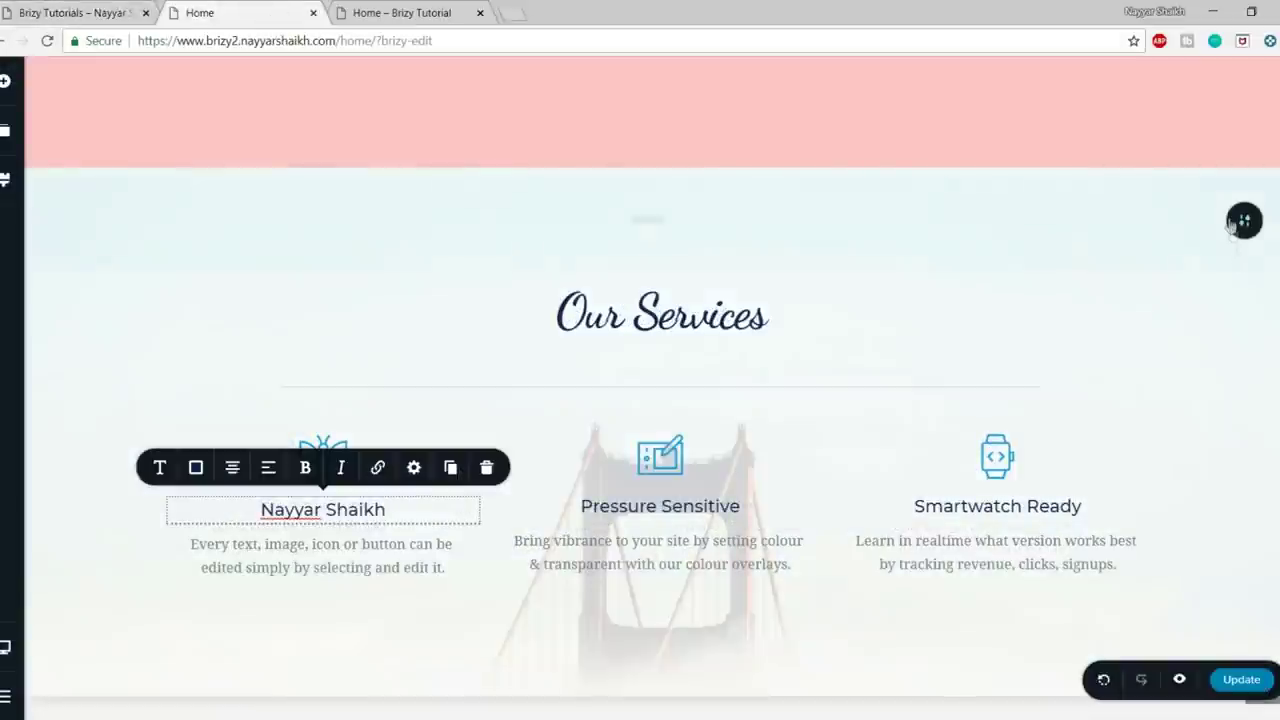
# - Give the Our Services section a light sky-blue overlay (#82D5FF) starting from the blue preset
pyautogui.click(1093, 221)
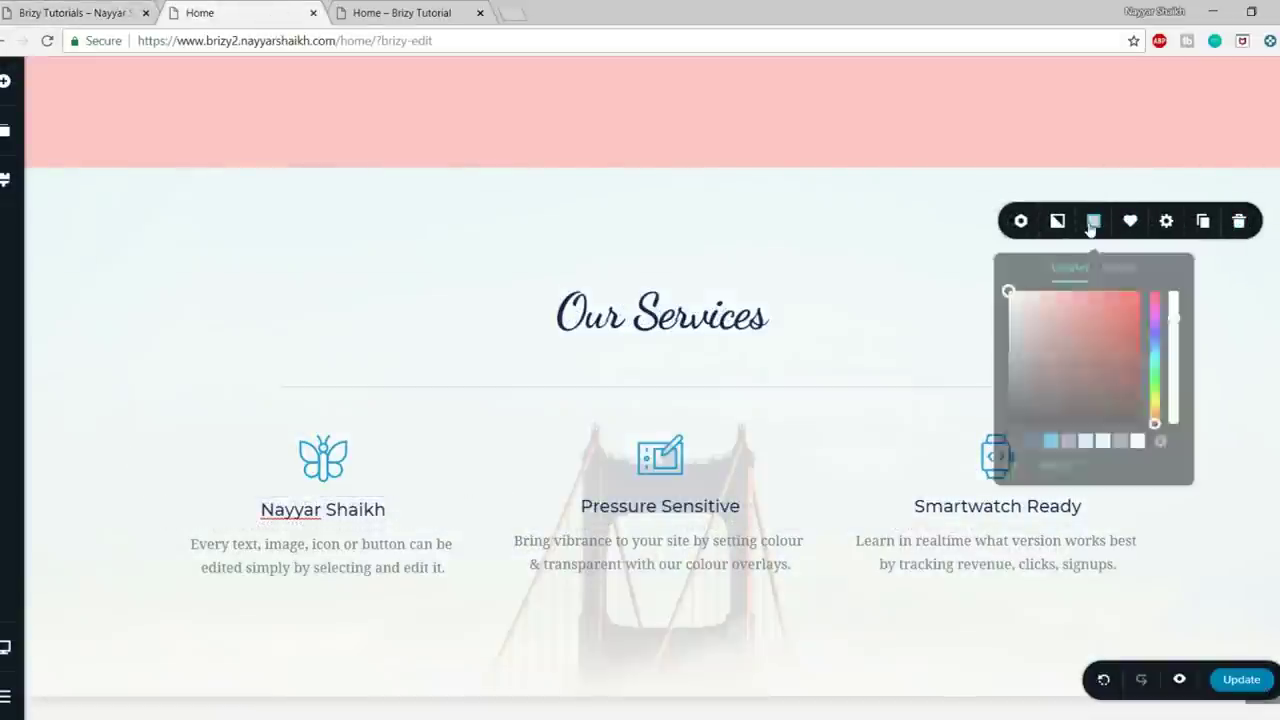
pyautogui.click(1050, 438)
pyautogui.moveTo(1043, 403); pyautogui.dragTo(1045, 288)
pyautogui.scroll(5, 741, 420)
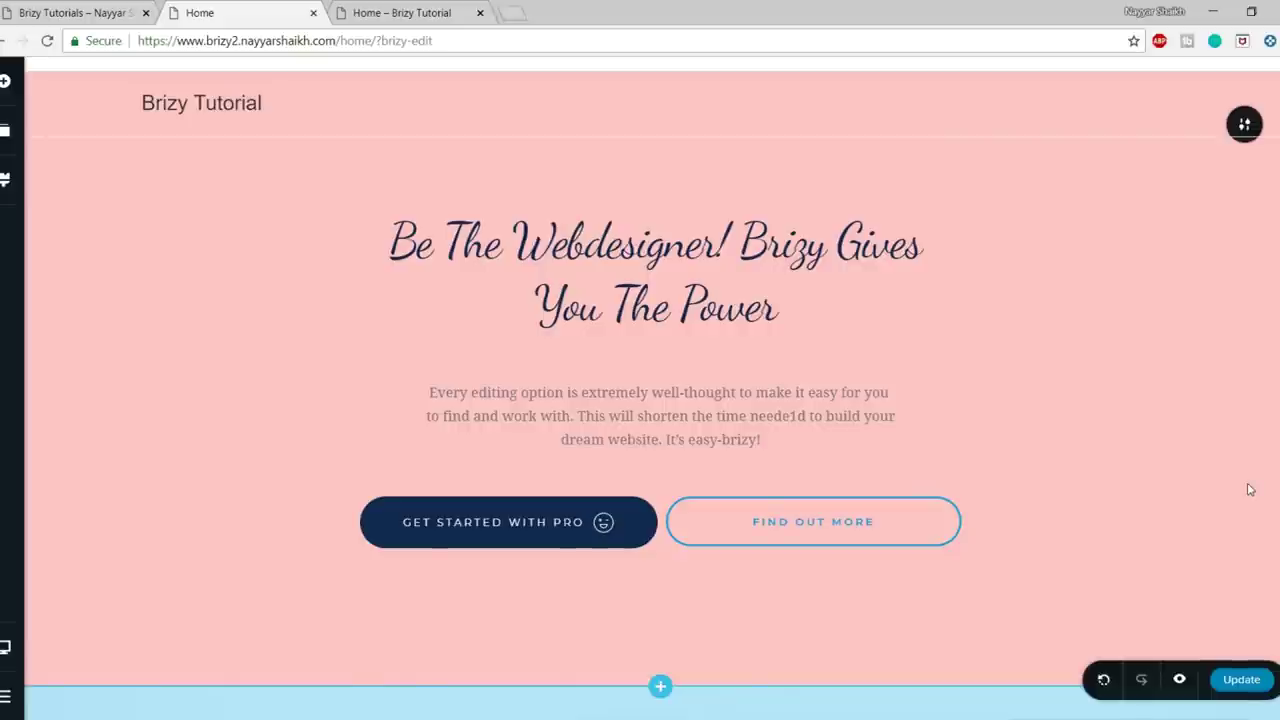
pyautogui.scroll(-1, 1250, 486)
pyautogui.scroll(-5, 1274, 416)
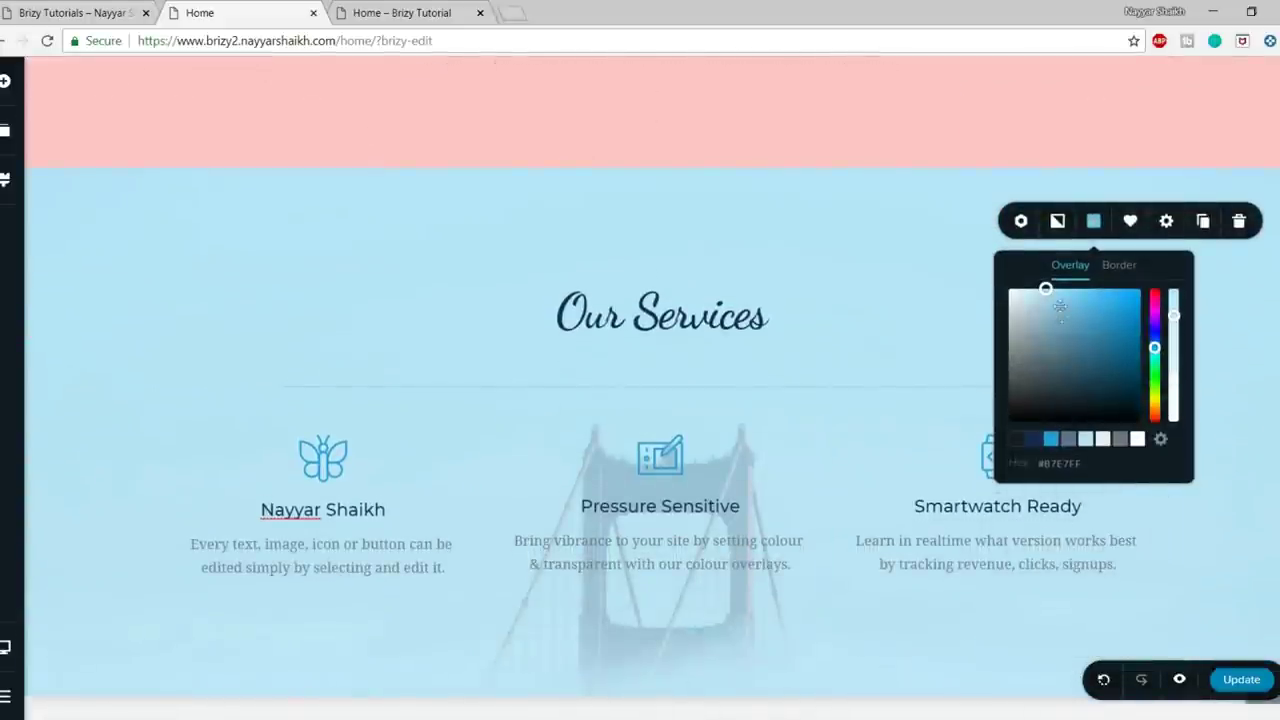
pyautogui.moveTo(1046, 292); pyautogui.dragTo(1119, 378)
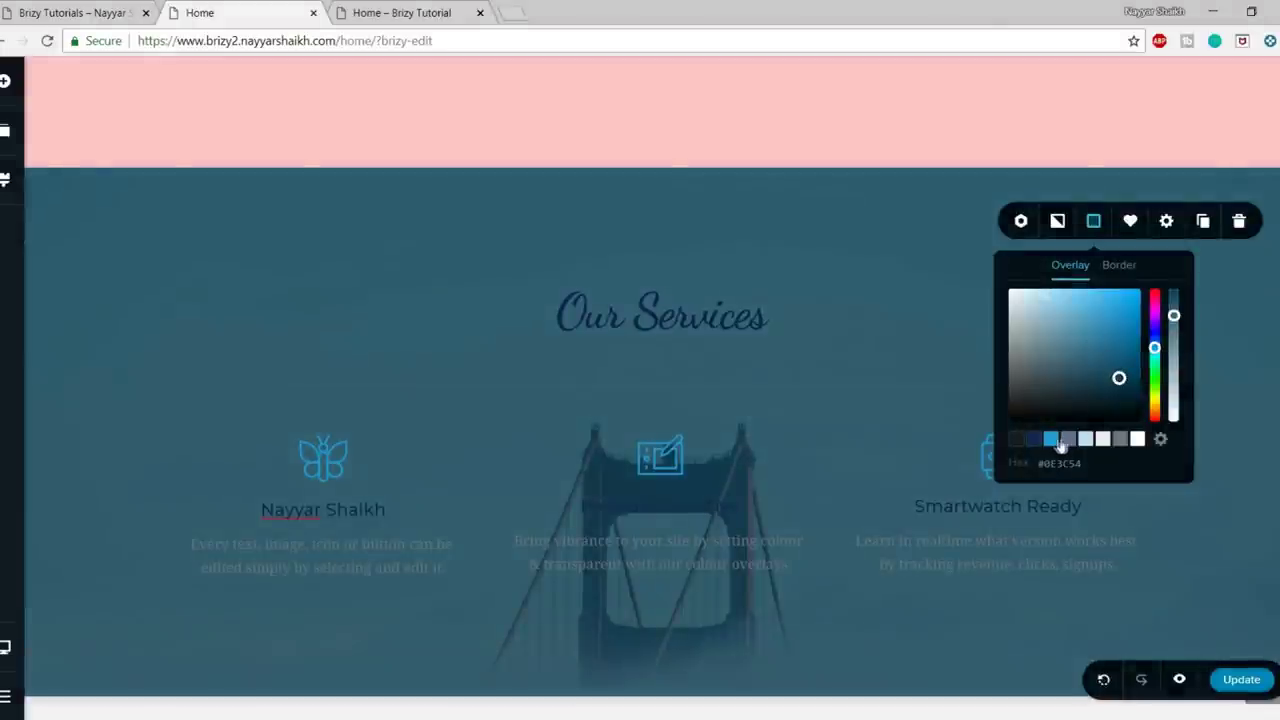
pyautogui.click(1055, 441)
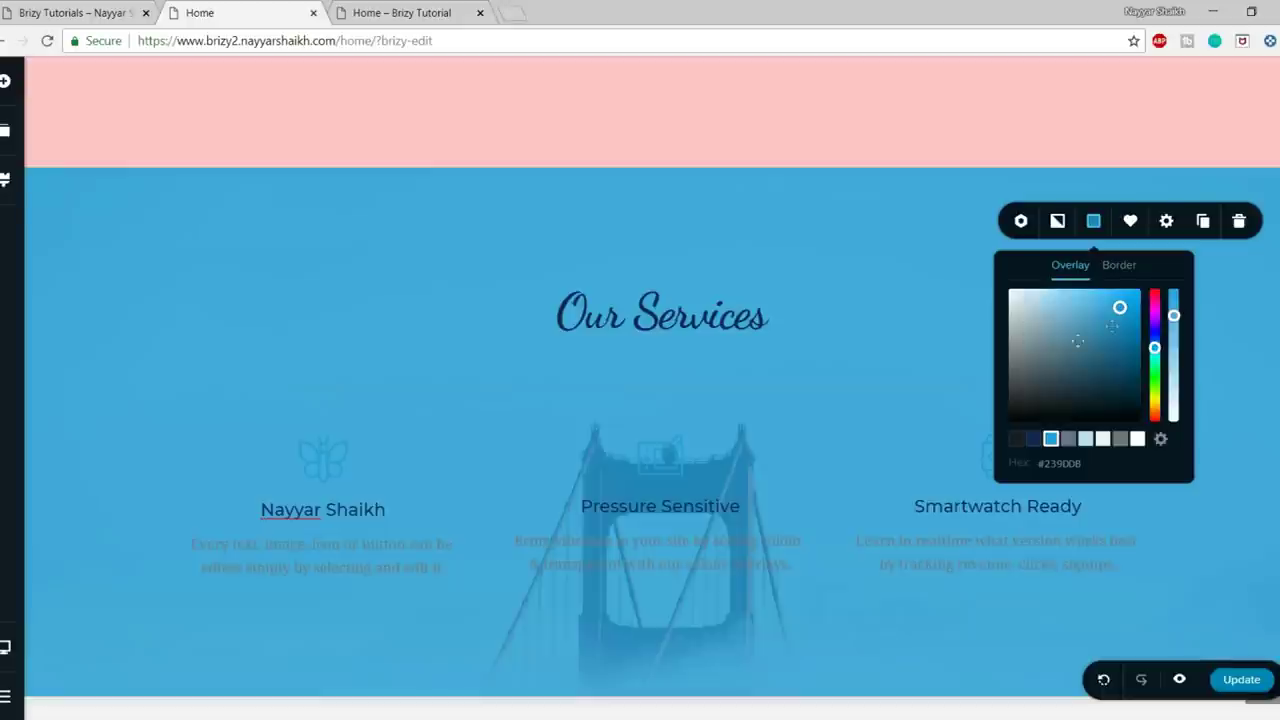
pyautogui.moveTo(1120, 313); pyautogui.dragTo(1070, 286)
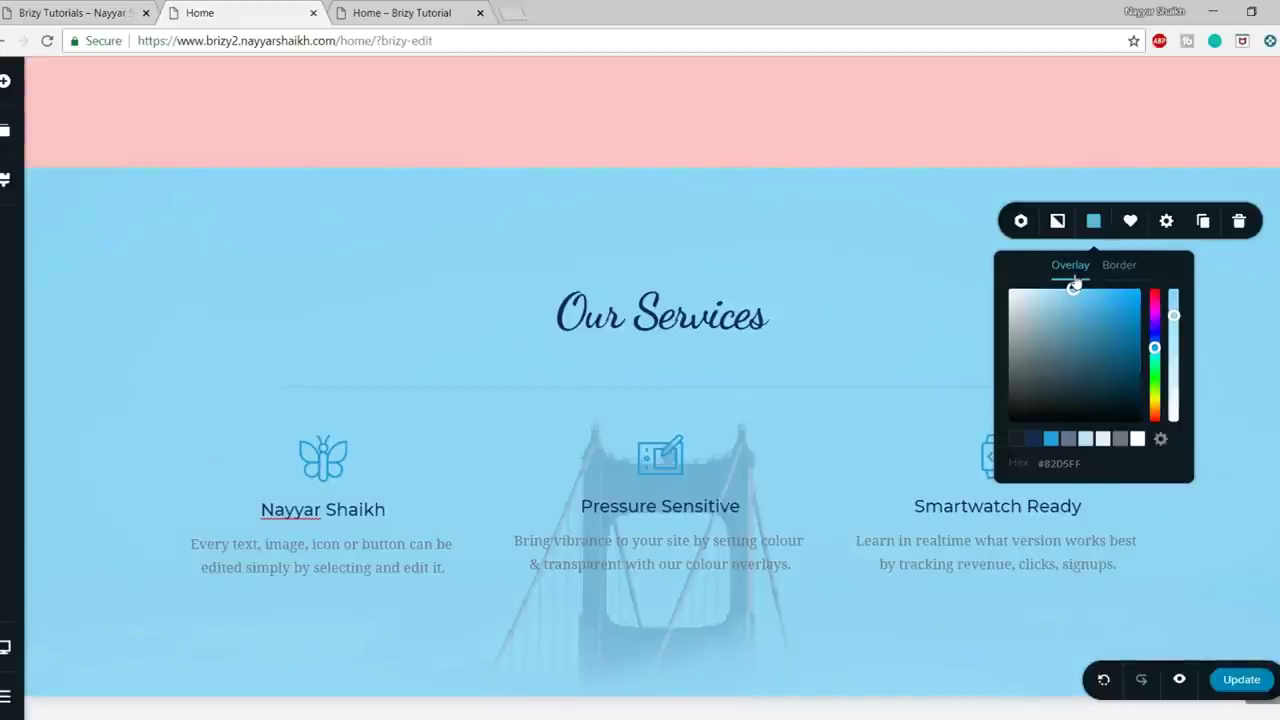
pyautogui.click(891, 240)
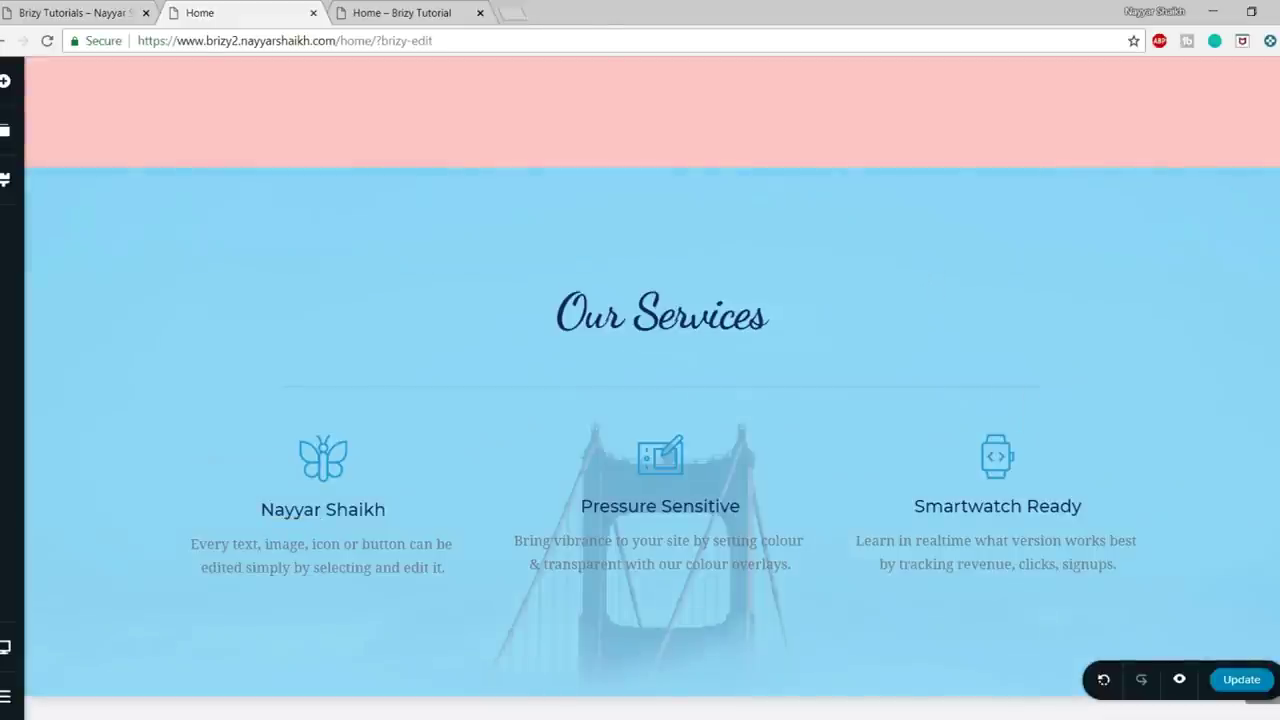
# - Give the Smartwatch Ready watch icon a darker colour
pyautogui.scroll(-1, 960, 400)
pyautogui.click(957, 350)
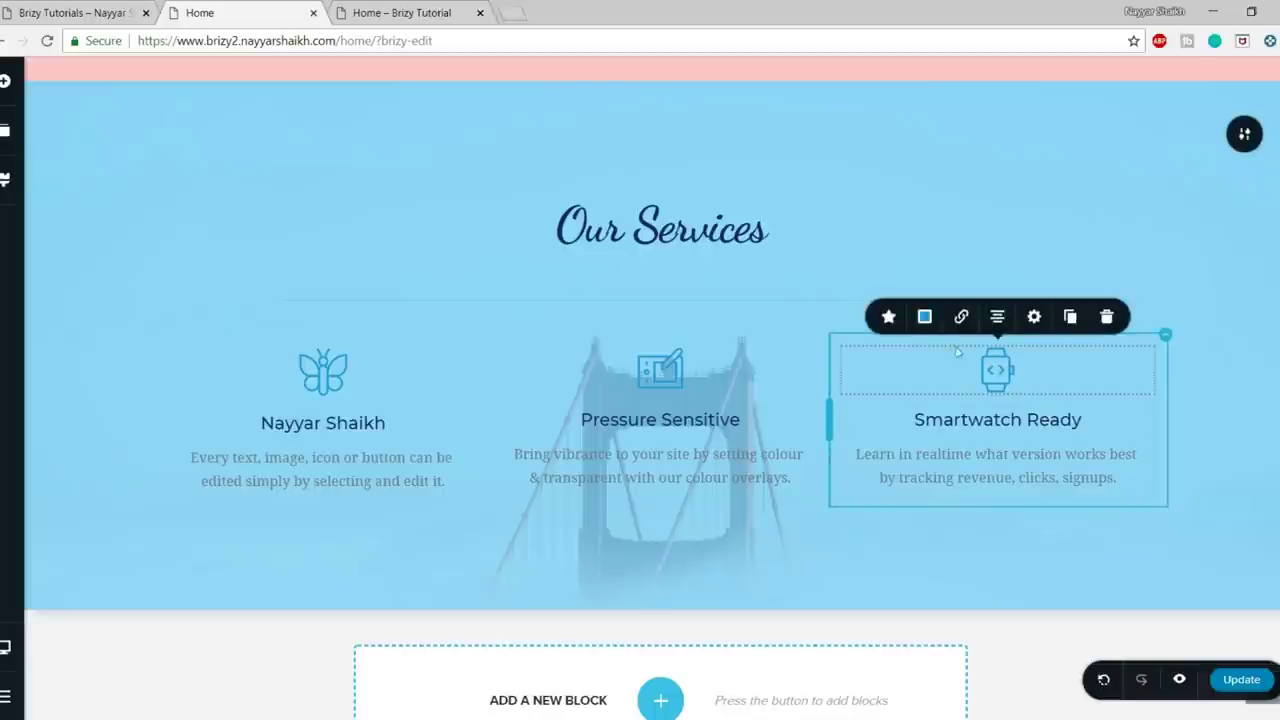
pyautogui.click(924, 316)
pyautogui.click(866, 536)
pyautogui.click(1223, 409)
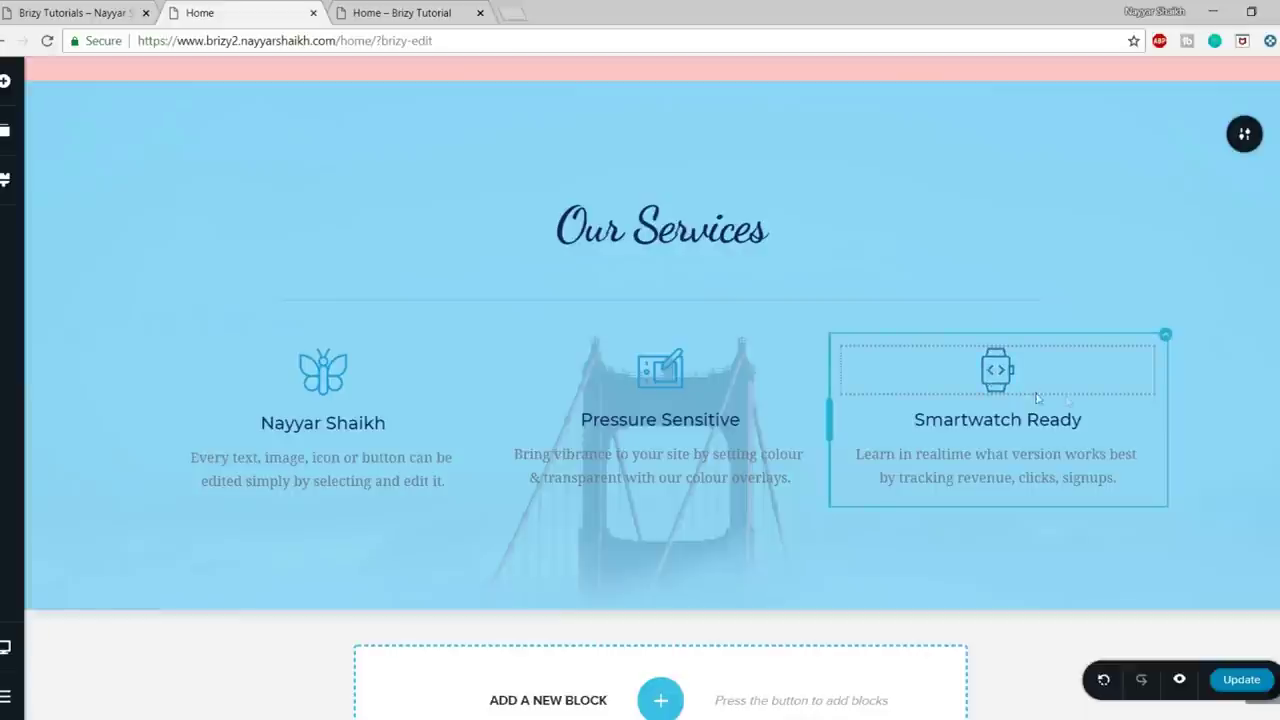
# - Check the colour settings of the tablet and butterfly icons, then review Our Services
pyautogui.click(677, 376)
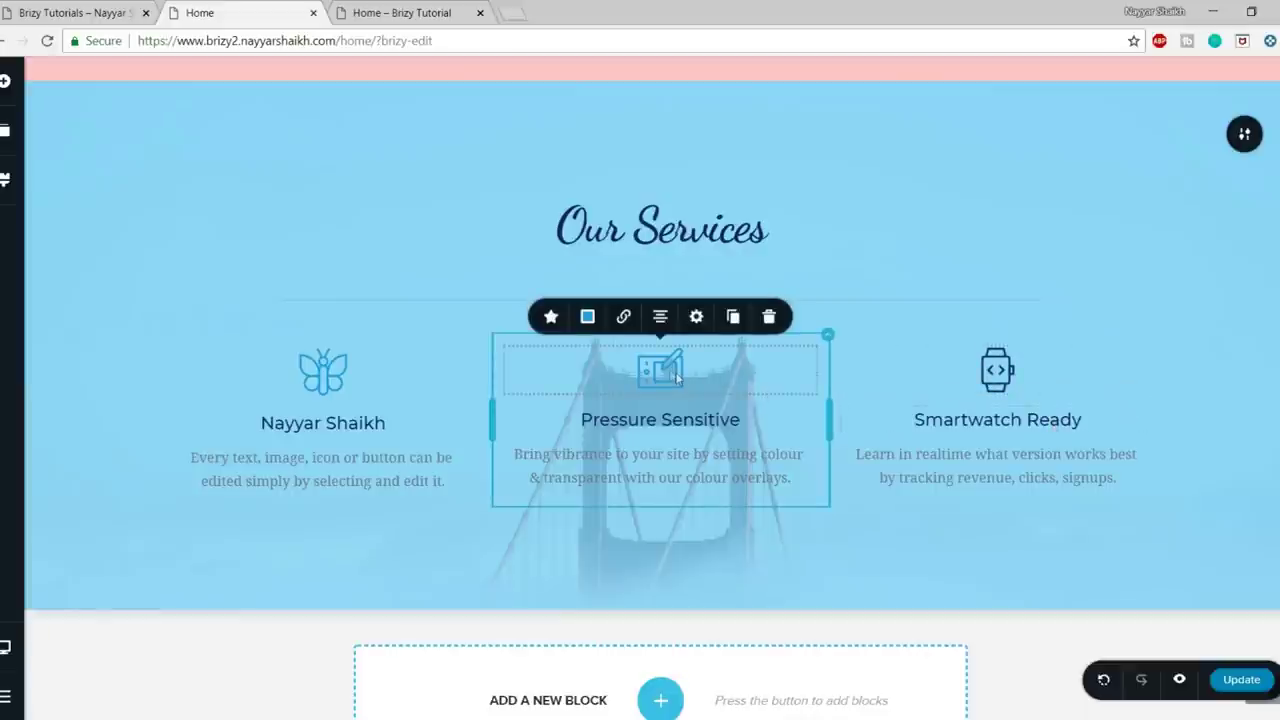
pyautogui.click(587, 316)
pyautogui.click(323, 371)
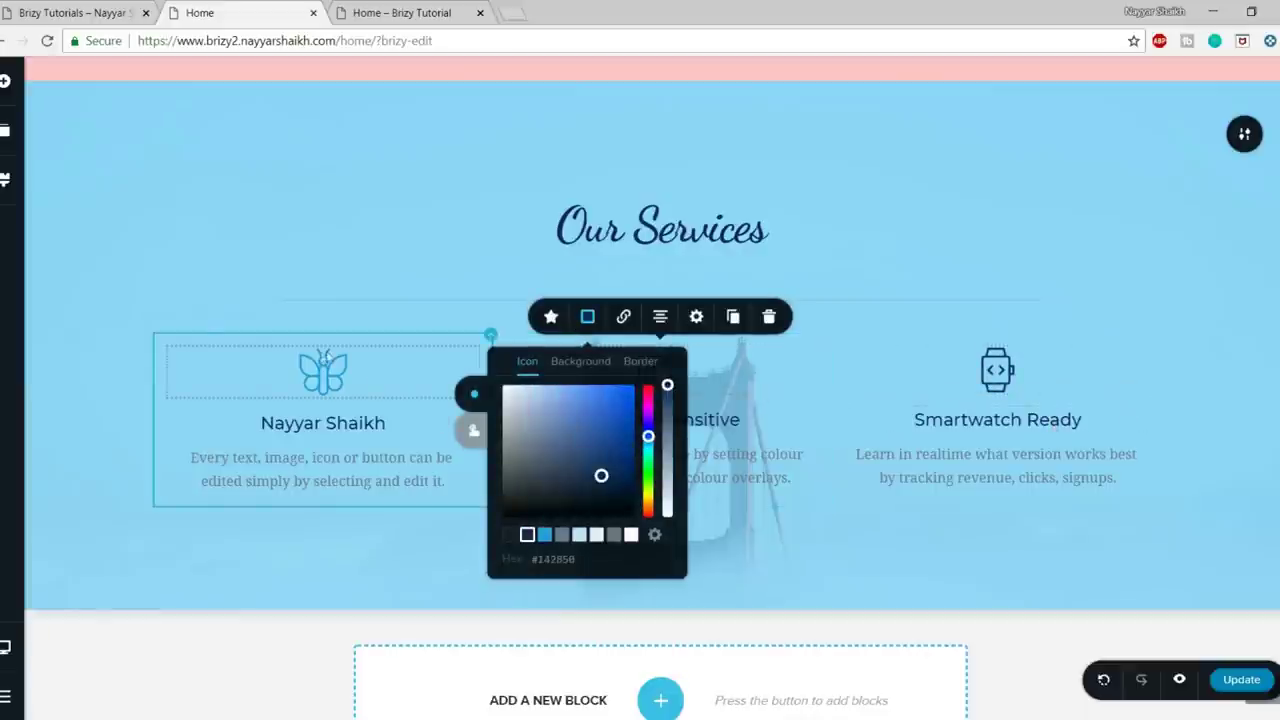
pyautogui.click(250, 316)
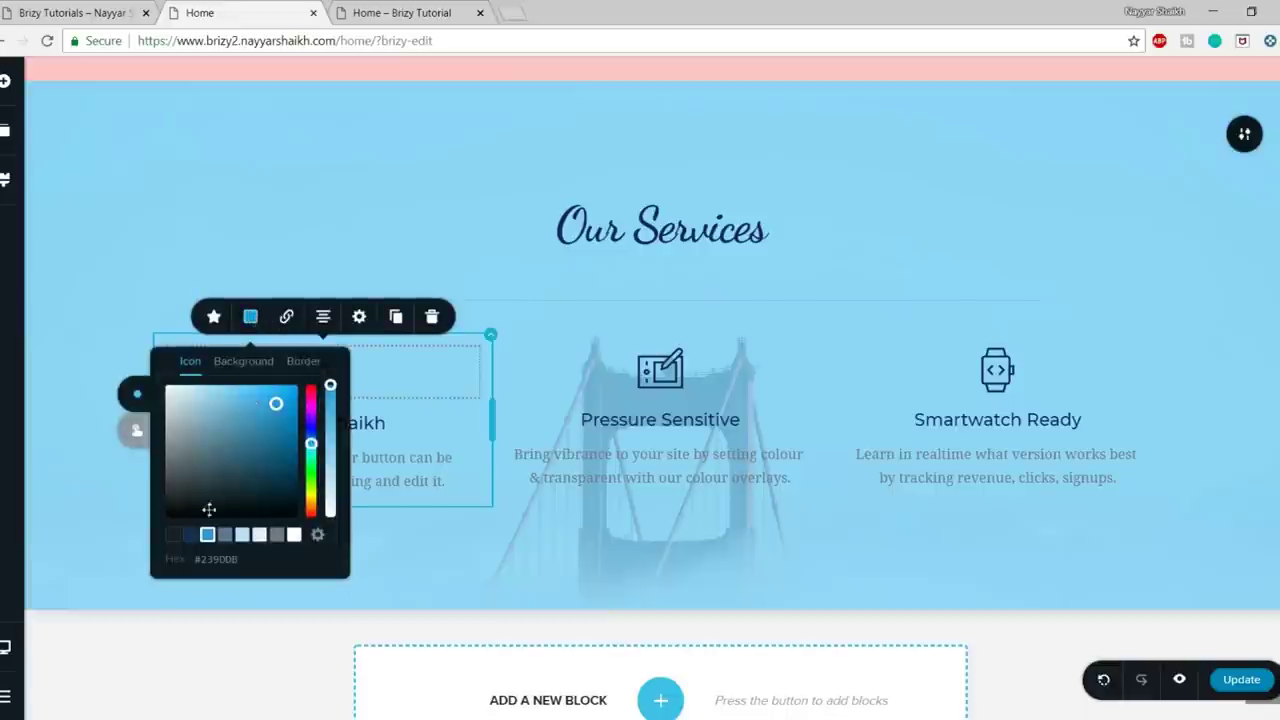
pyautogui.click(791, 266)
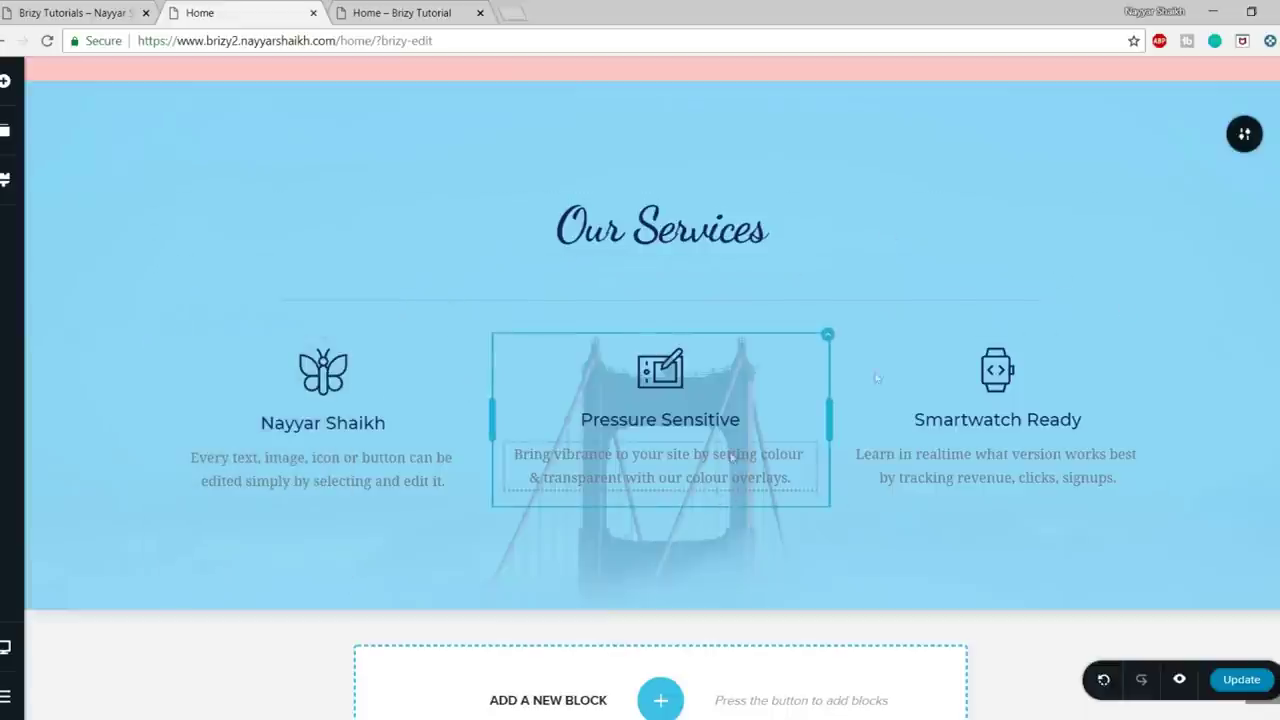
pyautogui.scroll(1, 1050, 285)
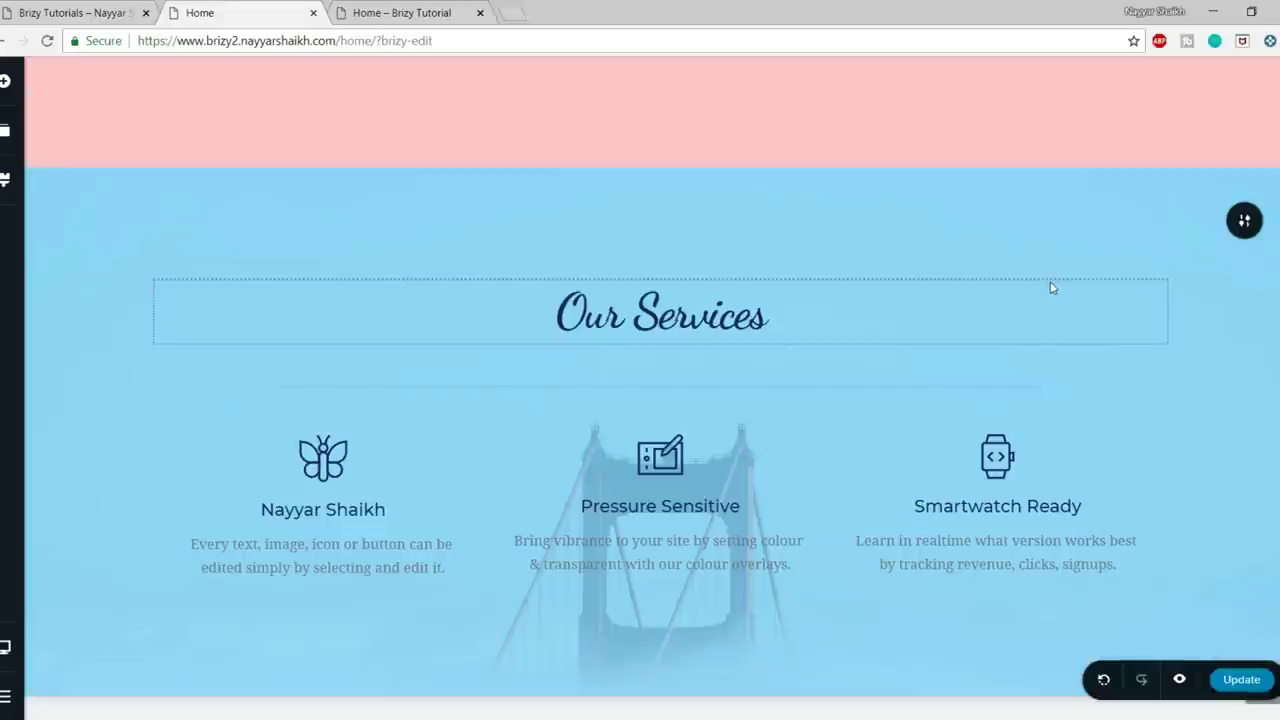
pyautogui.scroll(-1, 862, 398)
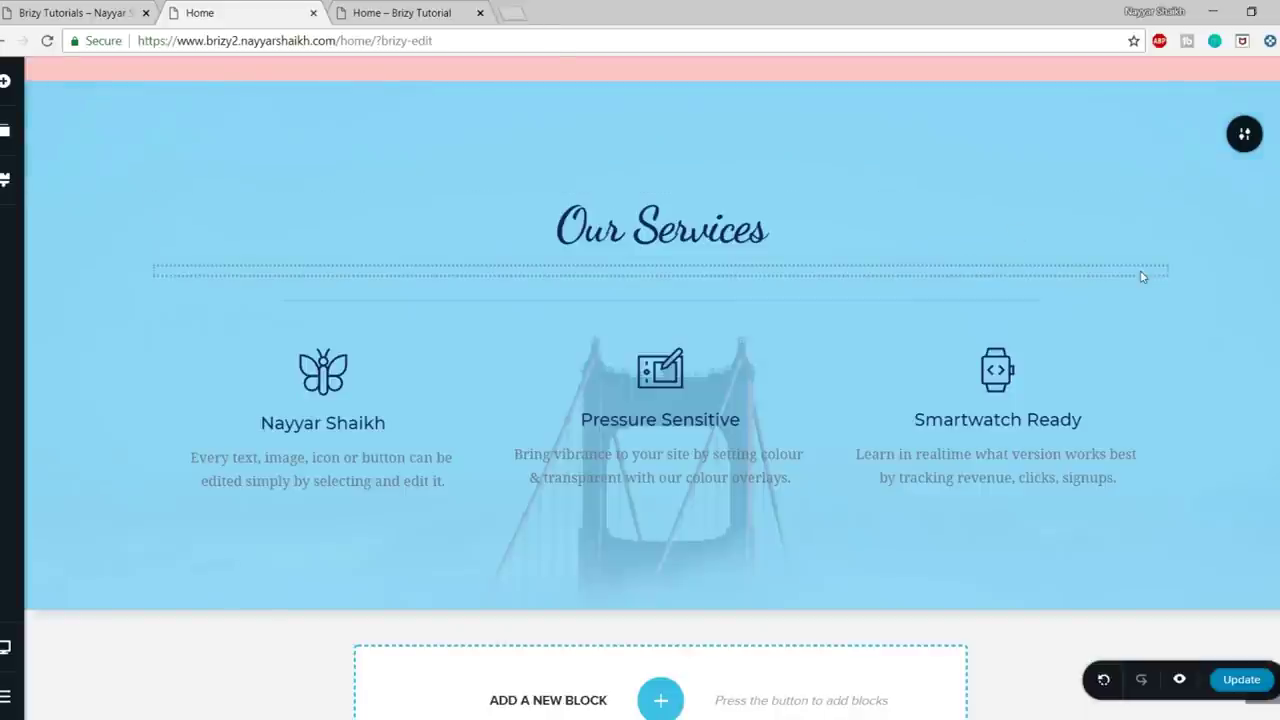
pyautogui.scroll(2, 1143, 274)
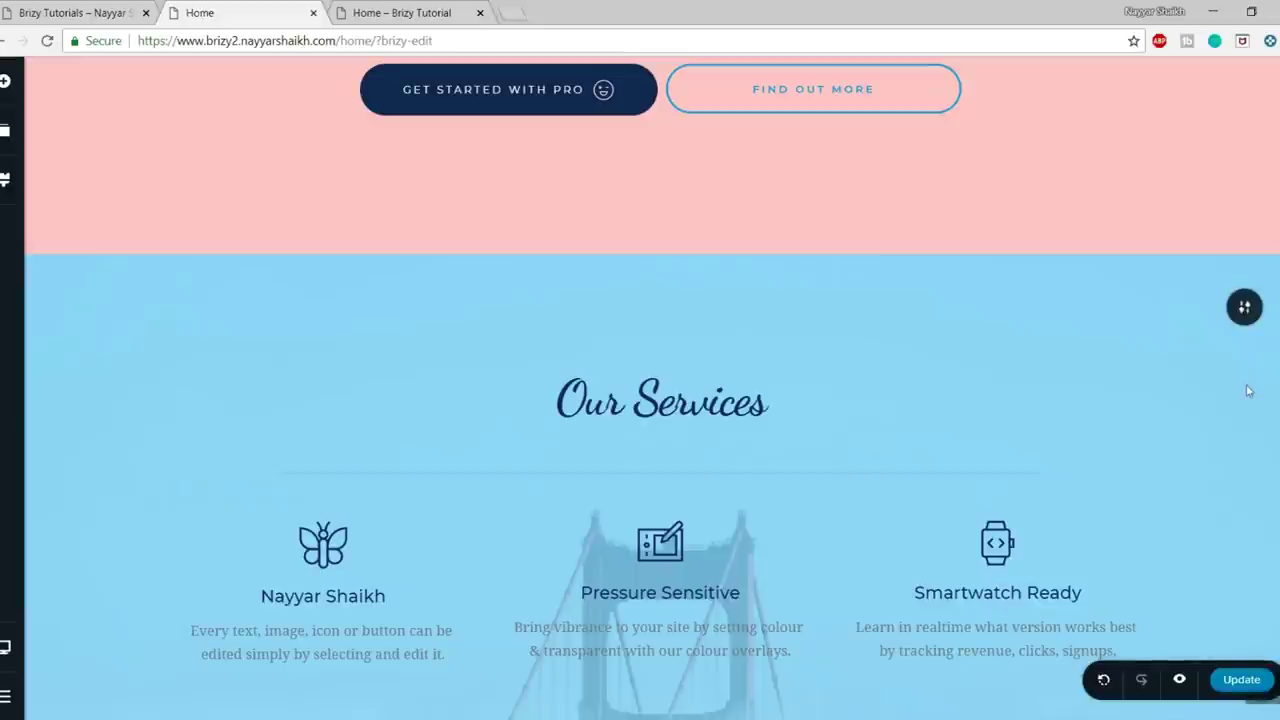
pyautogui.scroll(-2, 1243, 454)
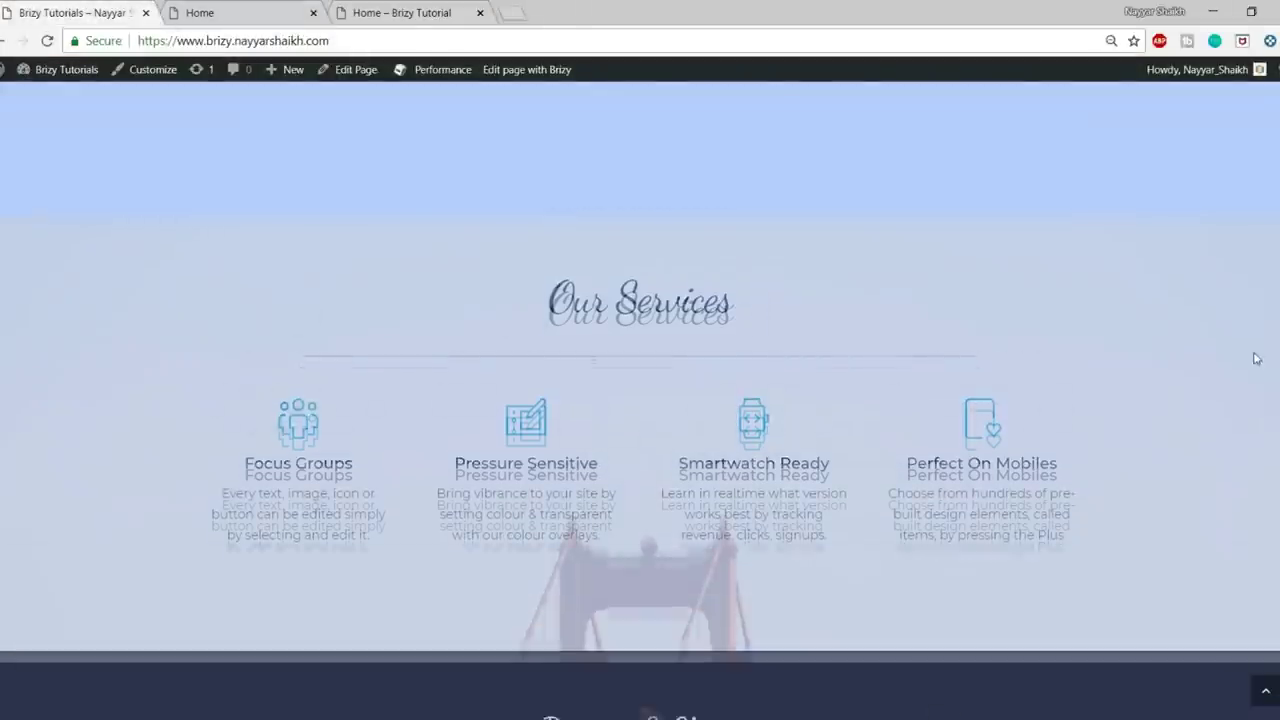
# - Look at the live site's Partners & Clients section, then return to the page editor
pyautogui.scroll(-6, 1256, 358)
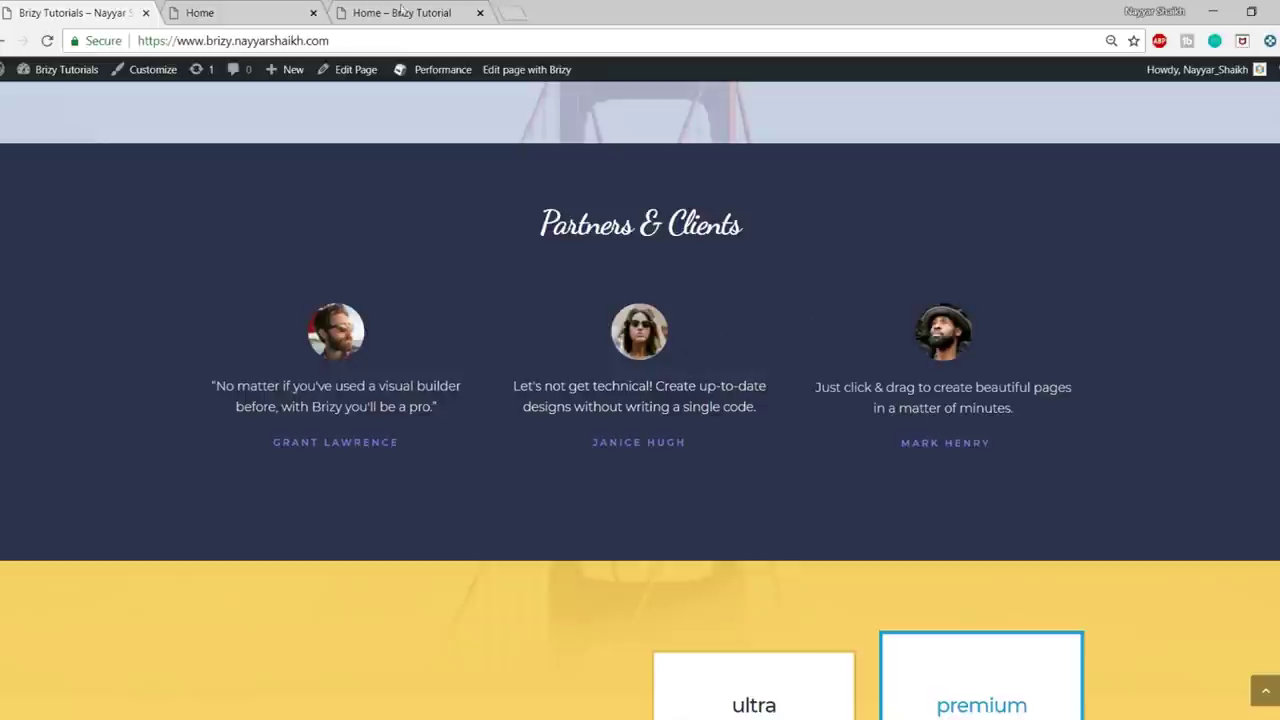
pyautogui.click(280, 12)
pyautogui.scroll(-1, 665, 560)
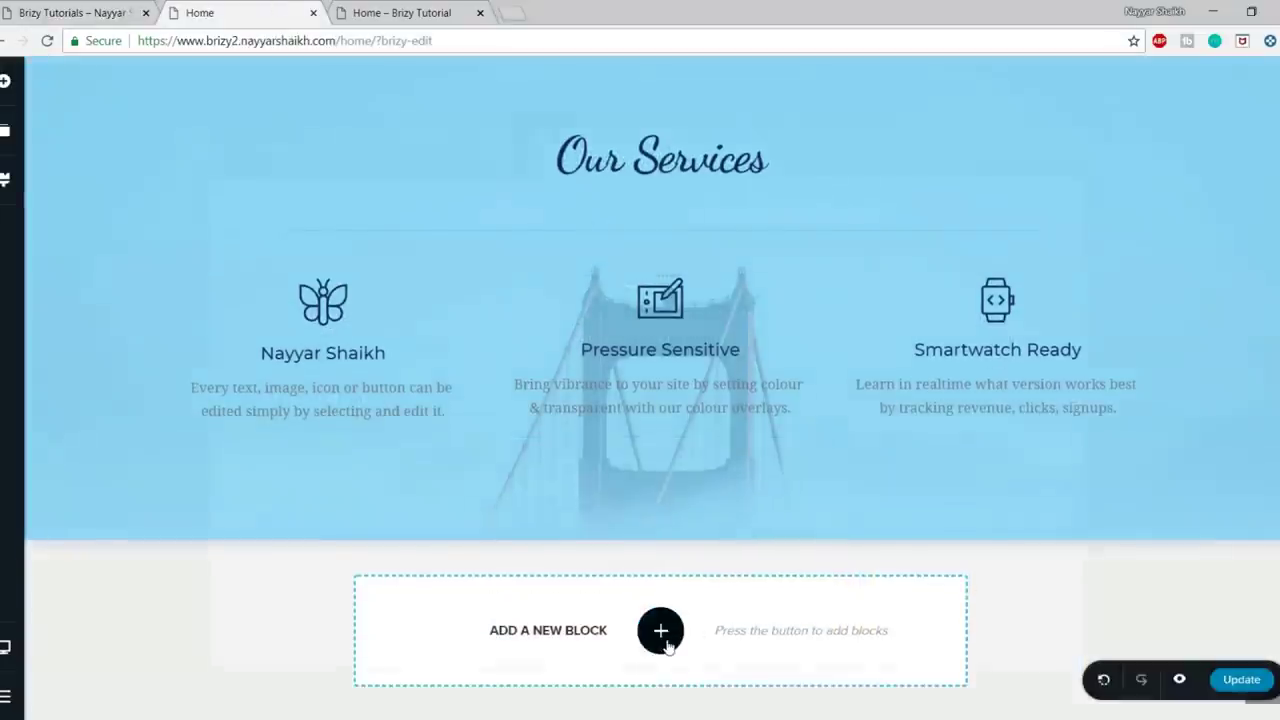
# - Open the block library filtered to the Team category
pyautogui.click(666, 640)
pyautogui.click(480, 212)
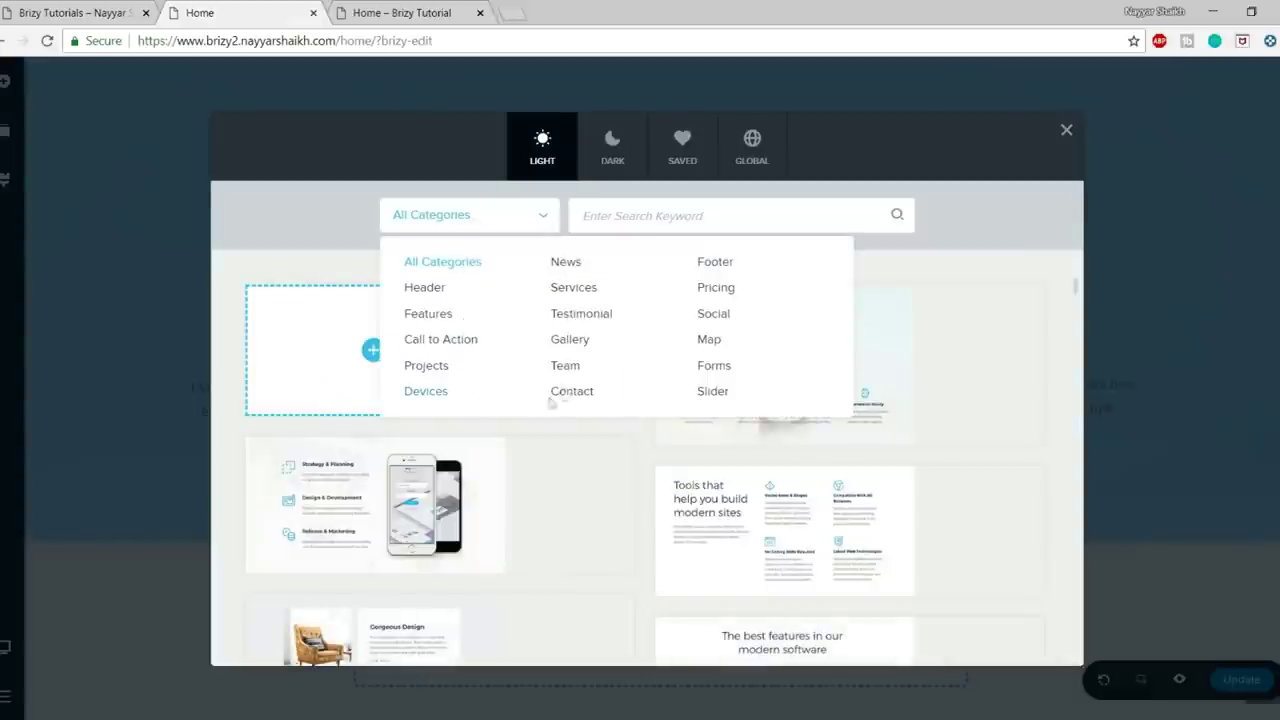
pyautogui.click(562, 366)
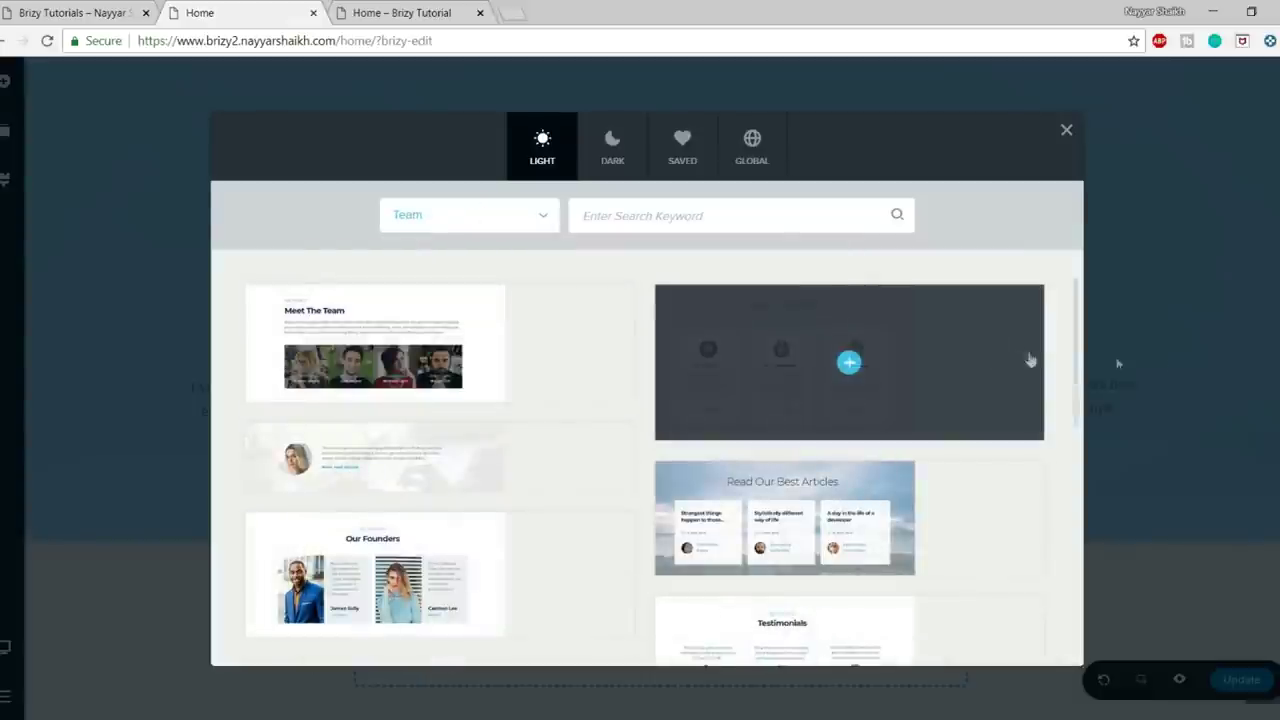
pyautogui.scroll(-3, 1051, 398)
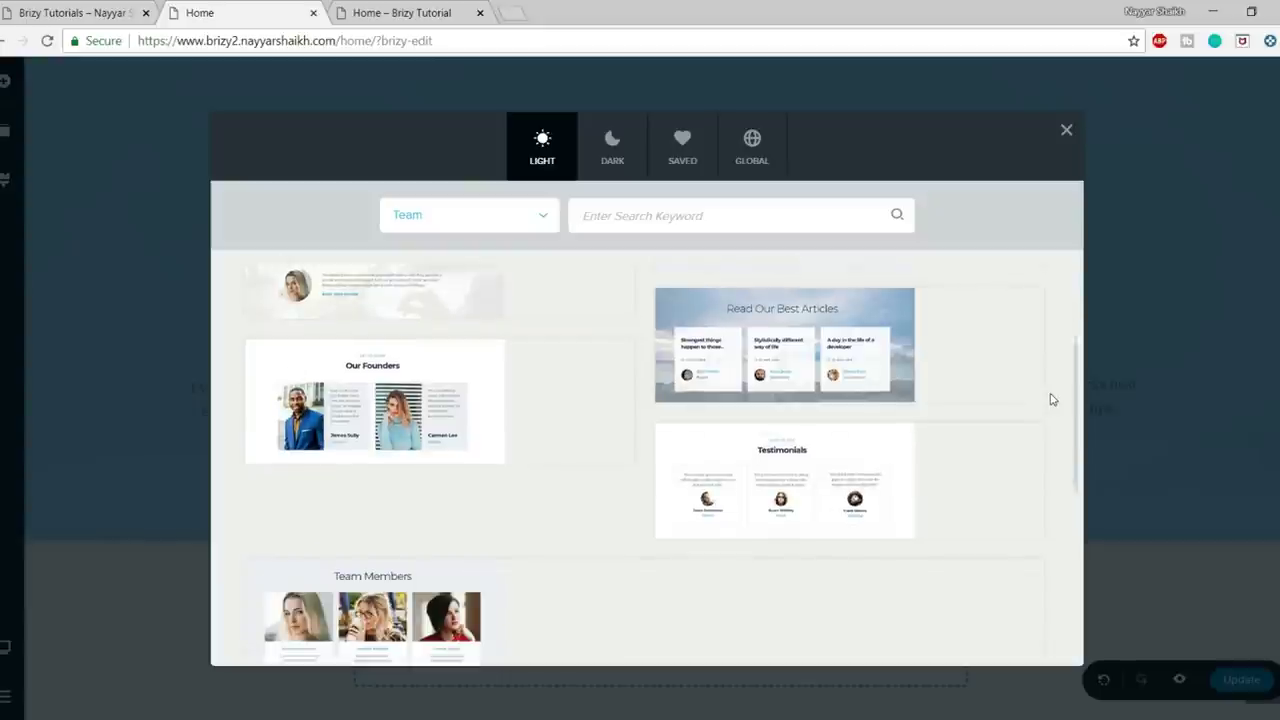
pyautogui.scroll(-3, 1051, 399)
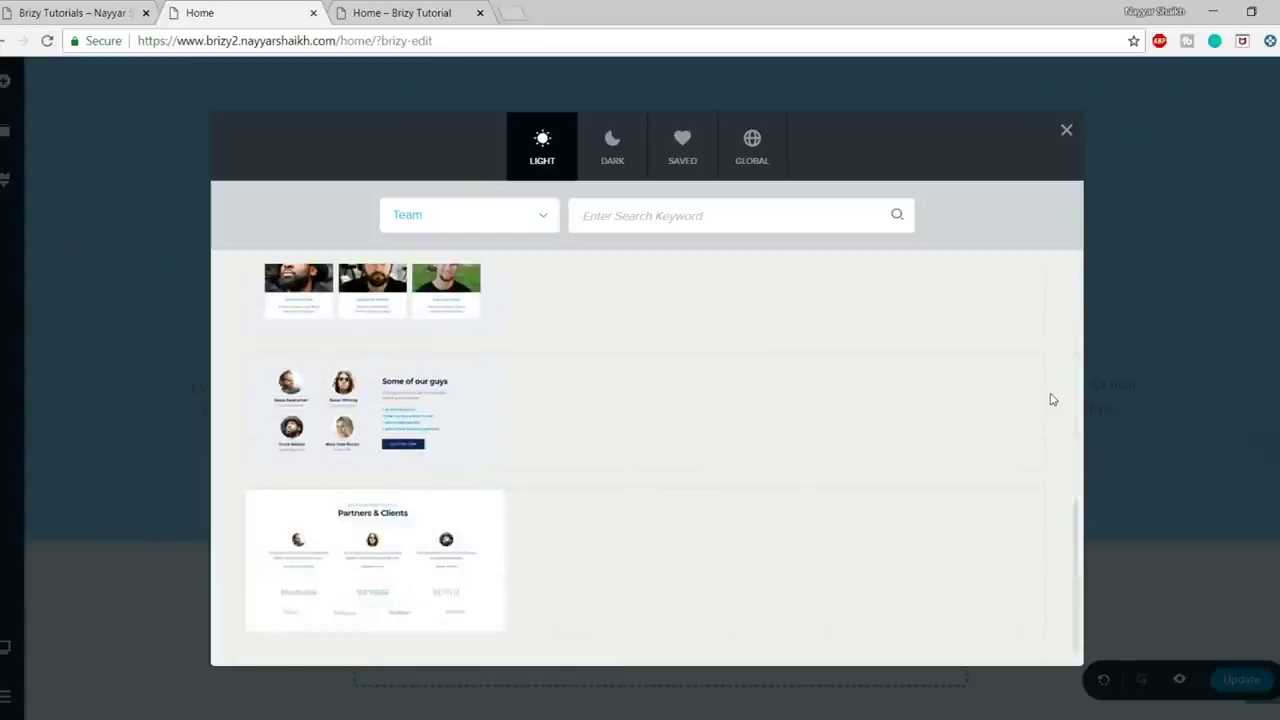
pyautogui.scroll(5, 1051, 400)
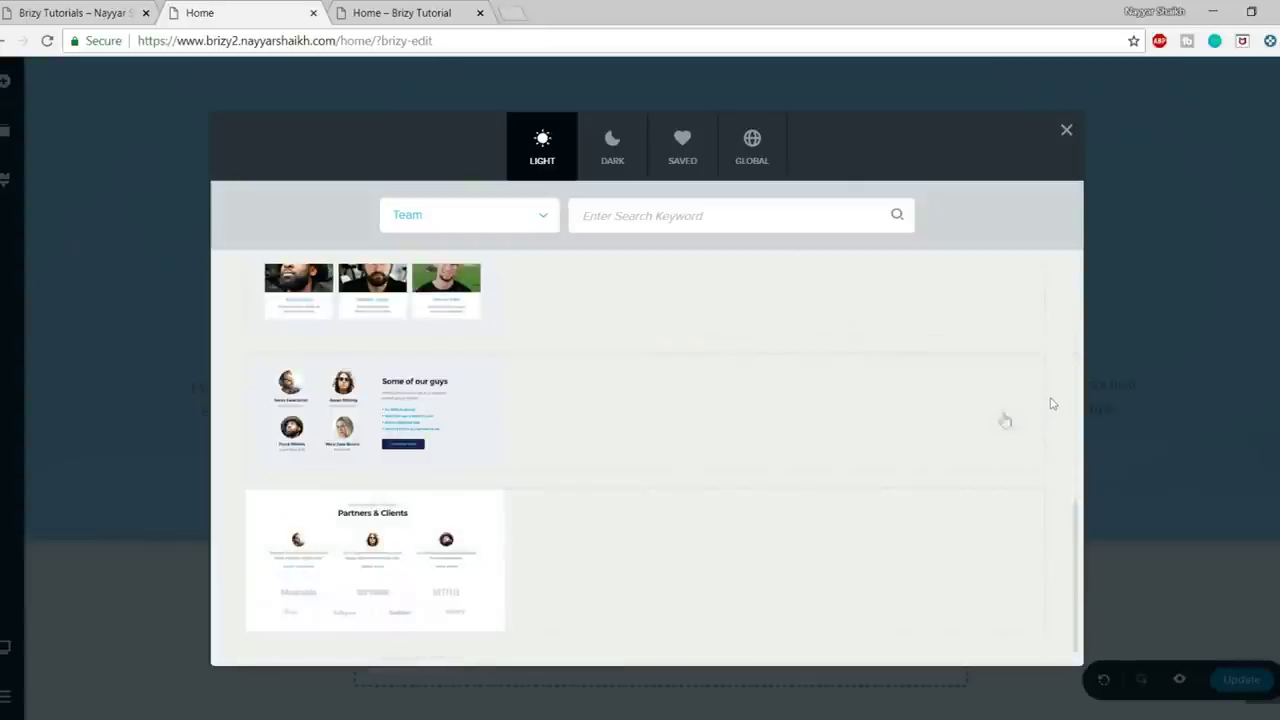
pyautogui.scroll(5, 634, 537)
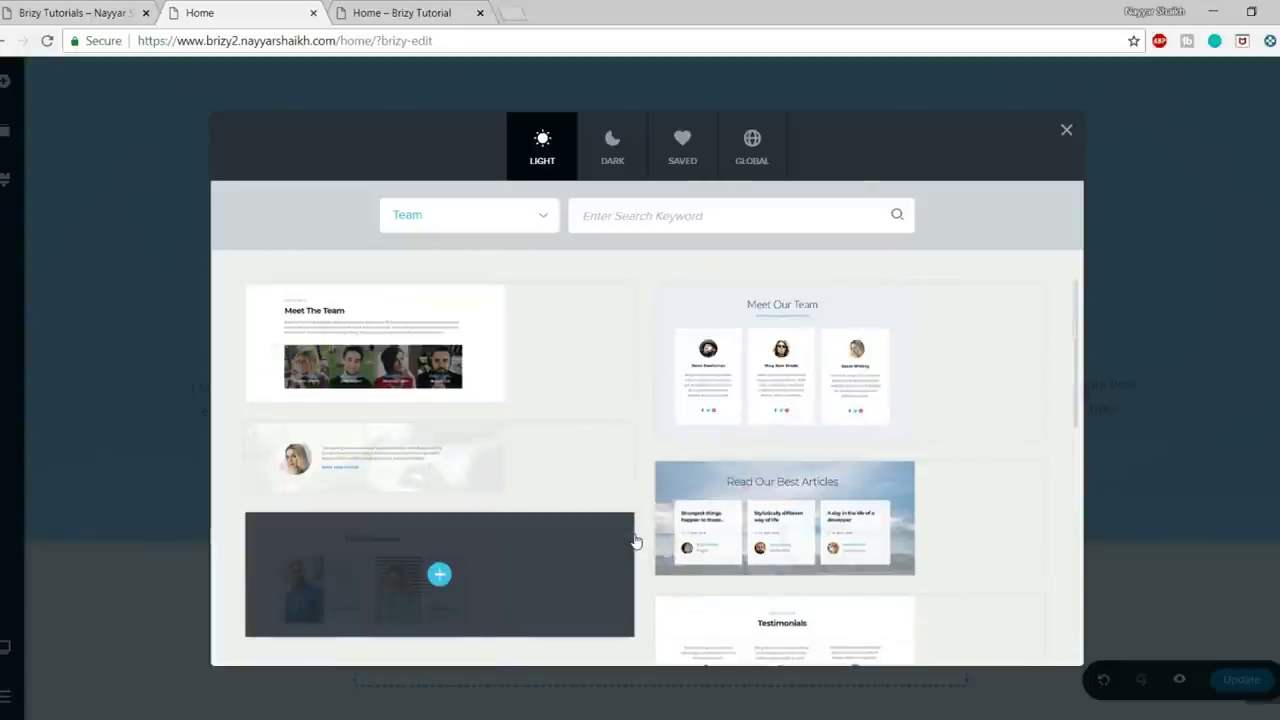
# - Insert the Partners & Clients block from the Team category below Our Services
pyautogui.click(489, 221)
pyautogui.click(597, 318)
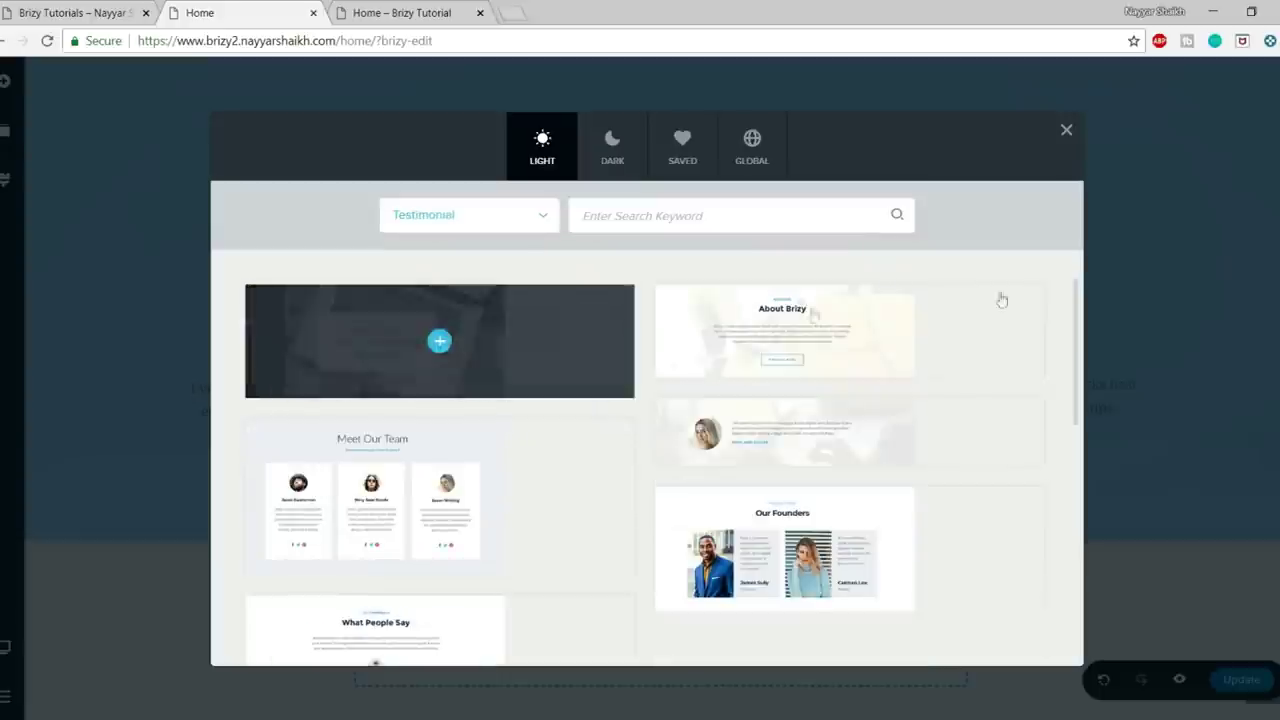
pyautogui.scroll(-1, 1014, 420)
pyautogui.scroll(1, 1014, 420)
pyautogui.click(486, 212)
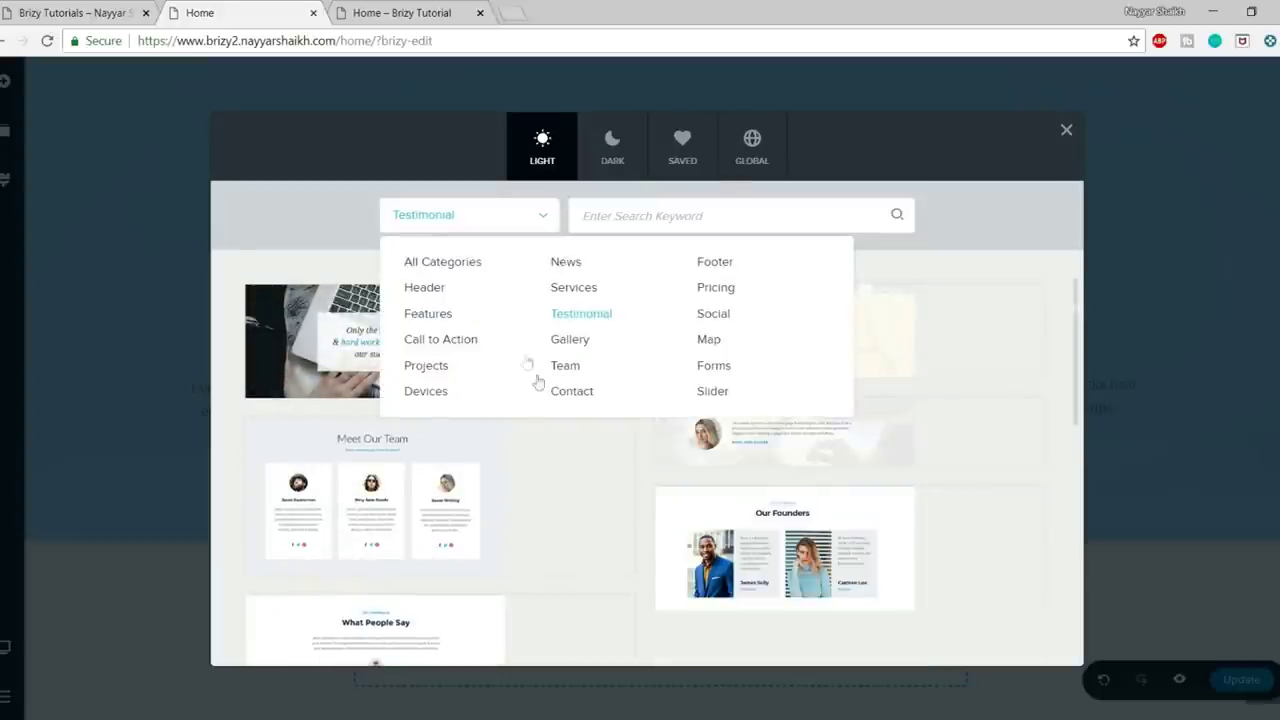
pyautogui.click(566, 366)
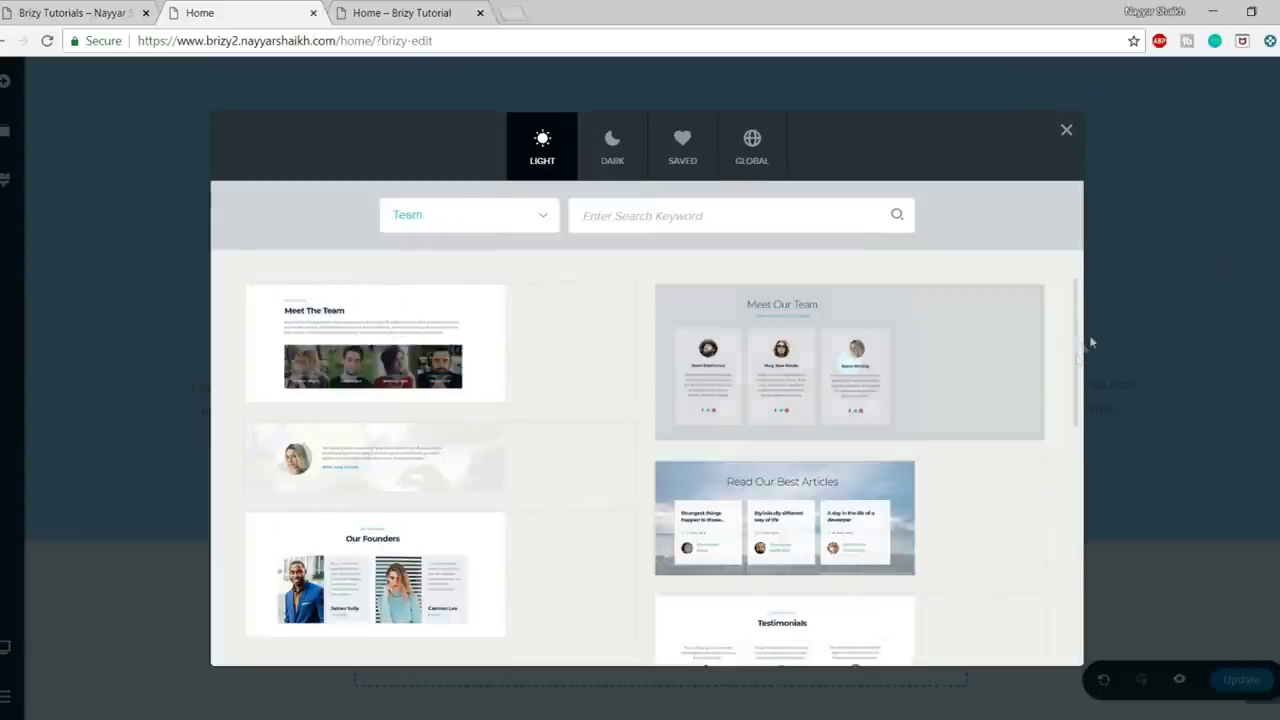
pyautogui.scroll(-3, 1072, 356)
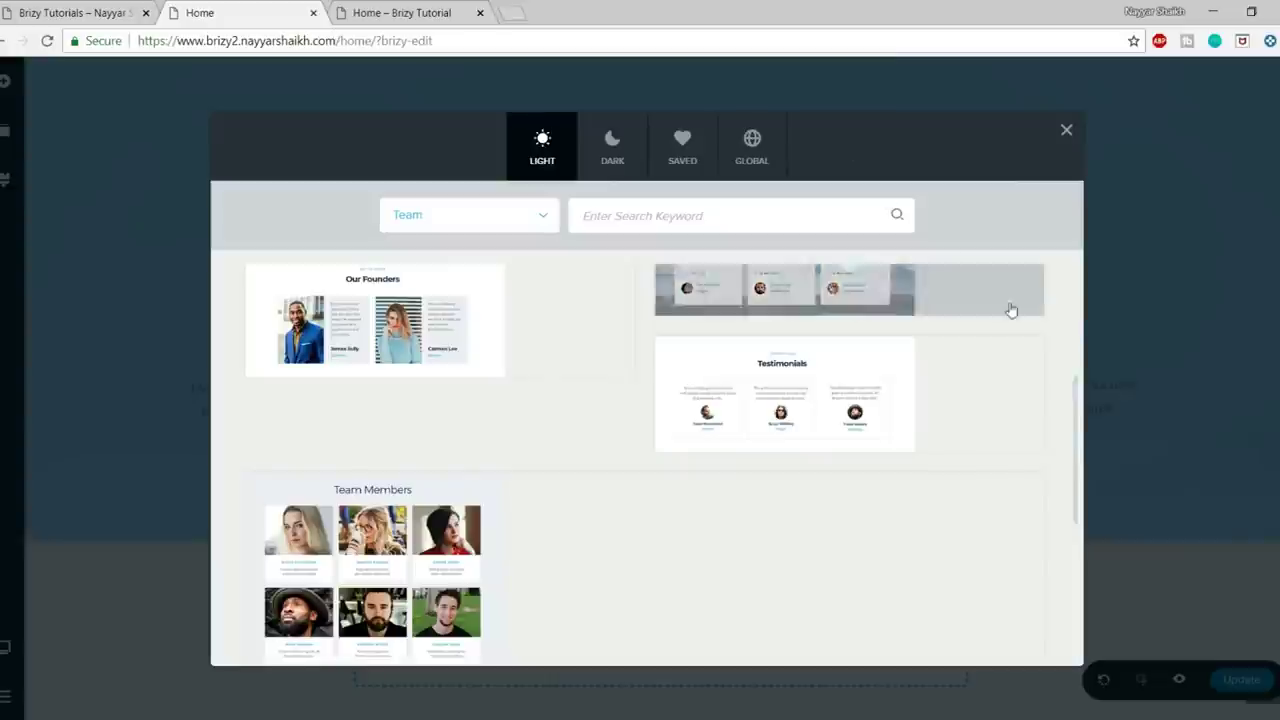
pyautogui.scroll(-4, 1011, 310)
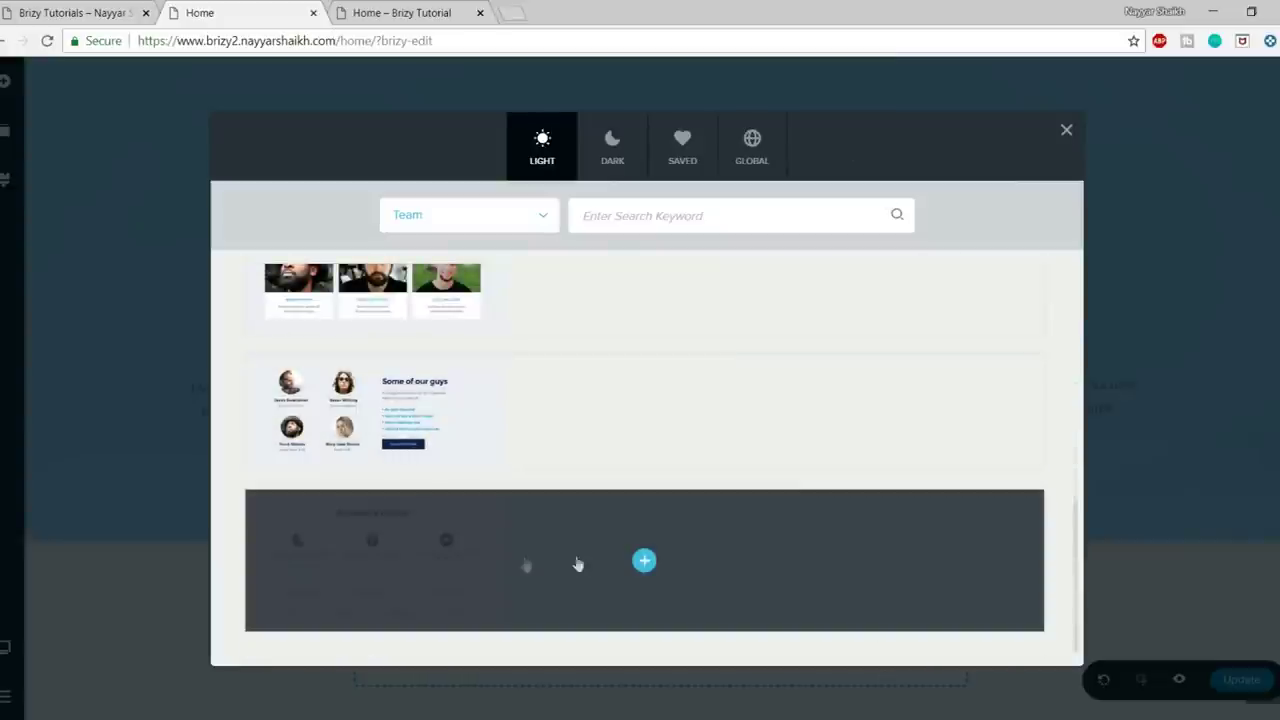
pyautogui.click(644, 560)
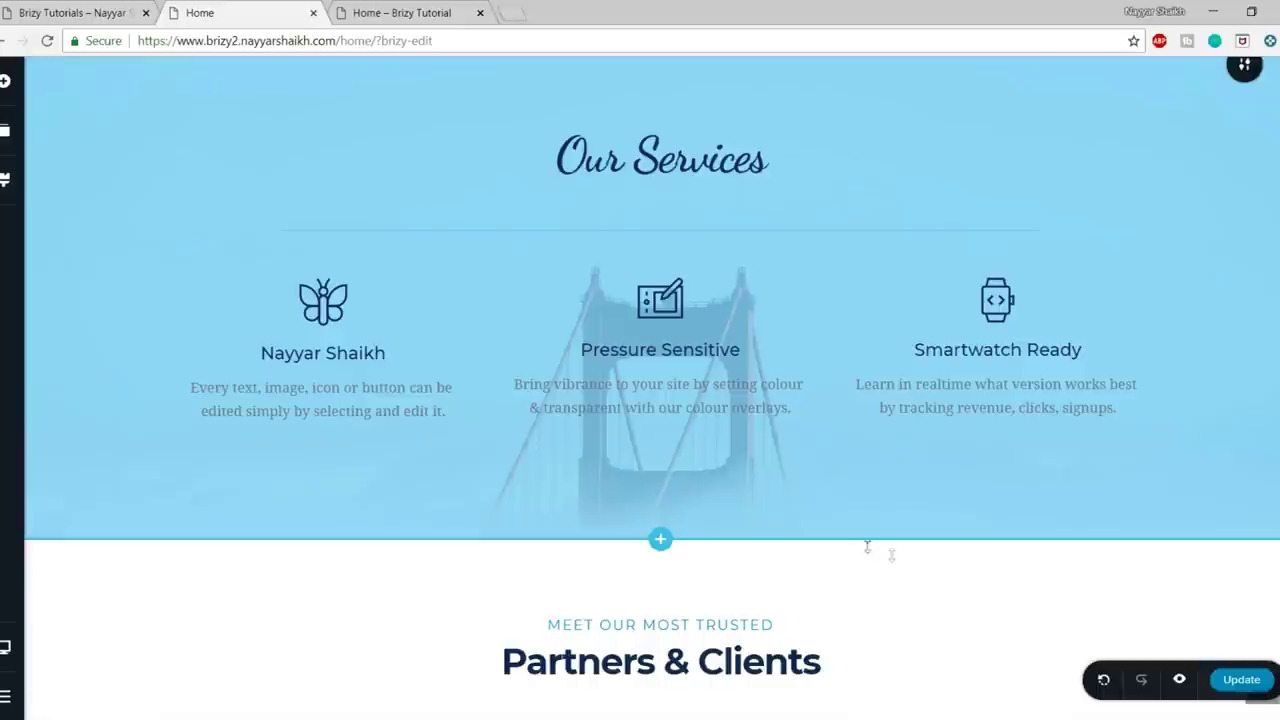
# - Apply Heading 1 to the Partners & Clients heading and delete the MEET OUR MOST TRUSTED subtitle
pyautogui.scroll(-6, 903, 628)
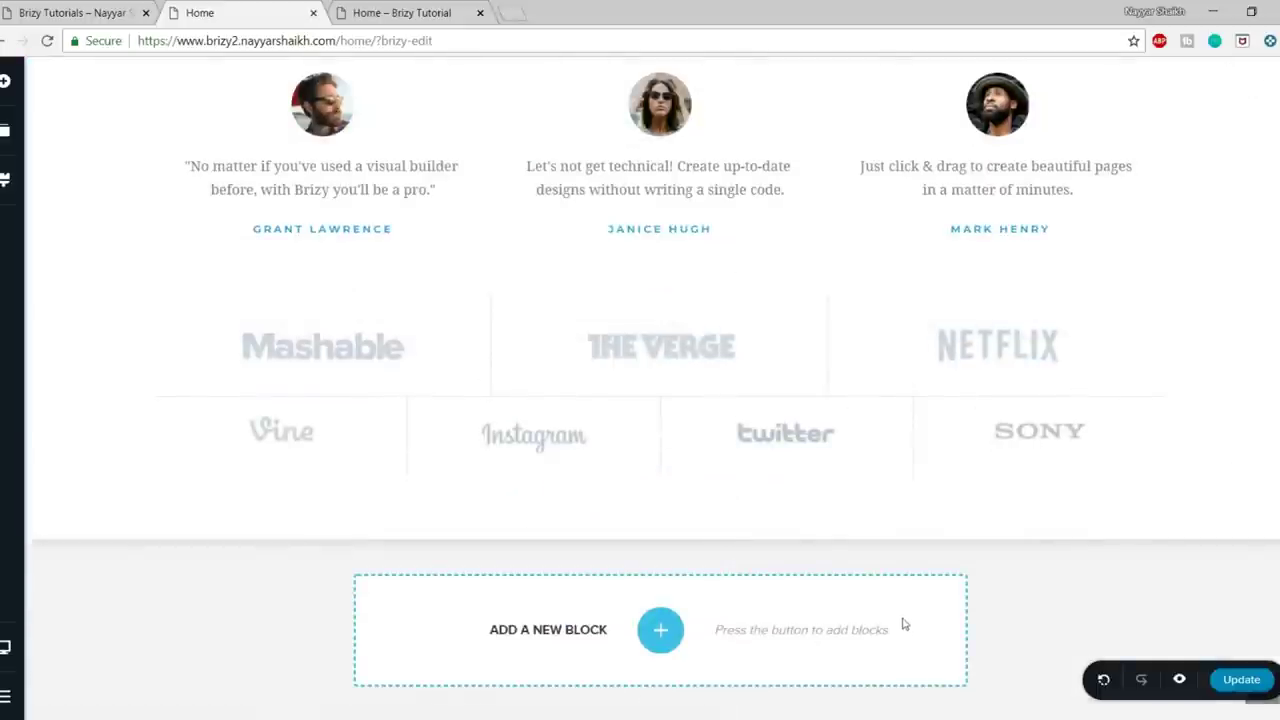
pyautogui.scroll(3, 903, 620)
pyautogui.scroll(-1, 903, 615)
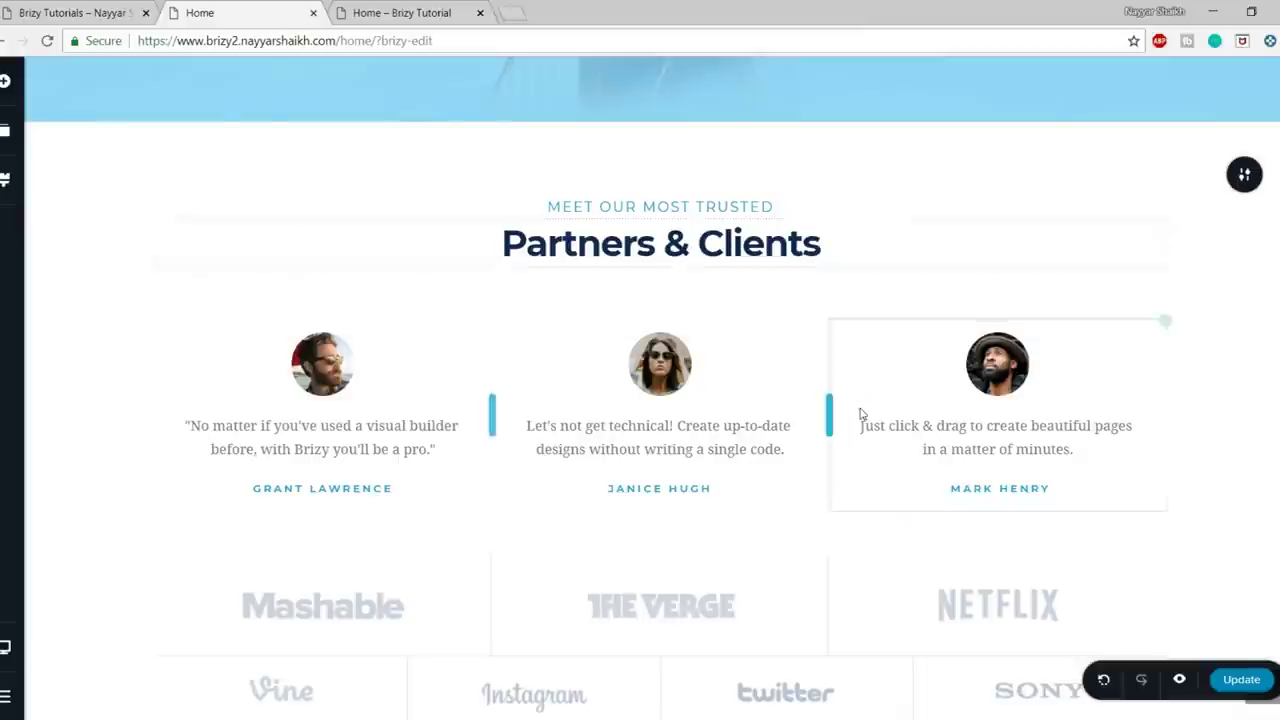
pyautogui.scroll(6, 860, 434)
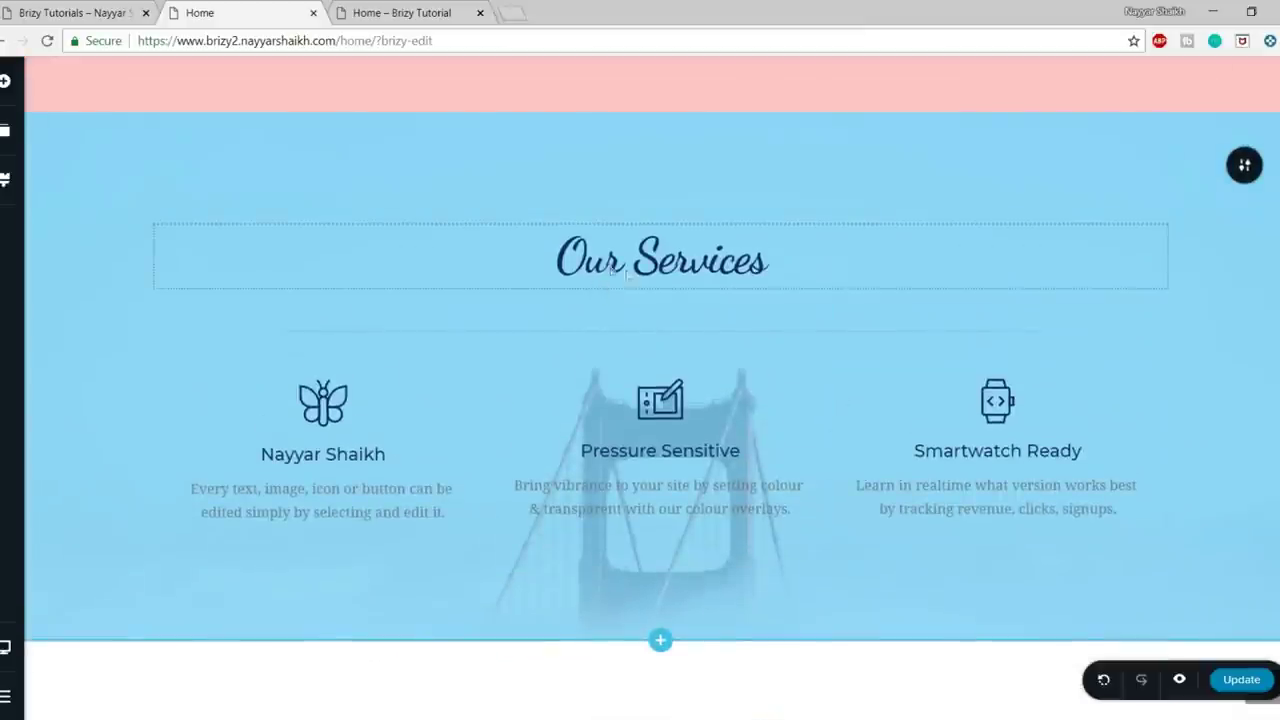
pyautogui.scroll(-4, 748, 265)
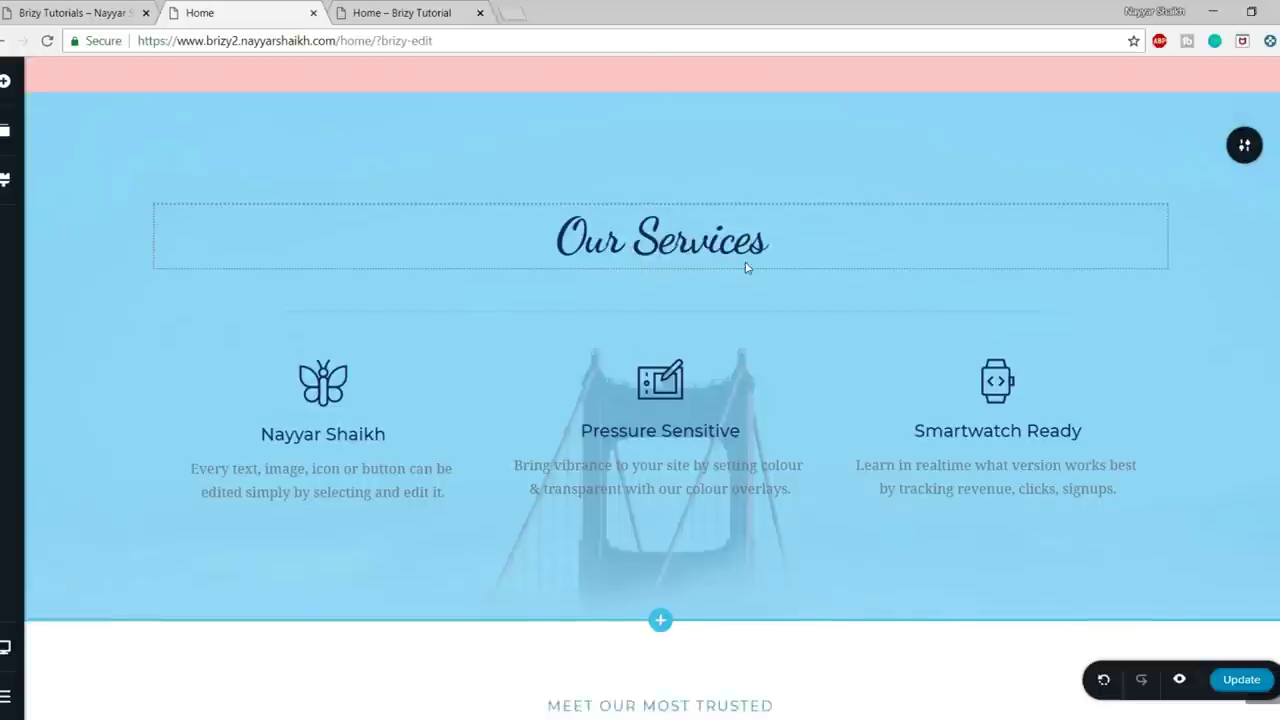
pyautogui.scroll(-1, 745, 262)
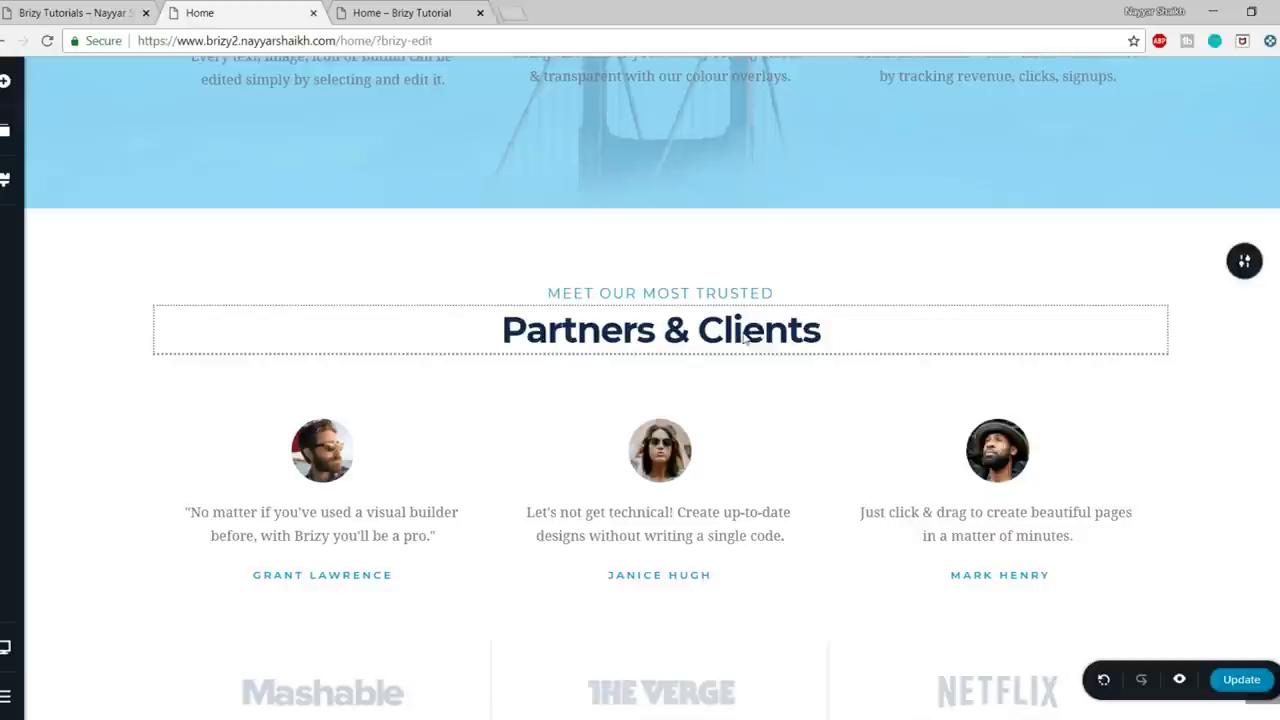
pyautogui.click(742, 335)
pyautogui.click(497, 277)
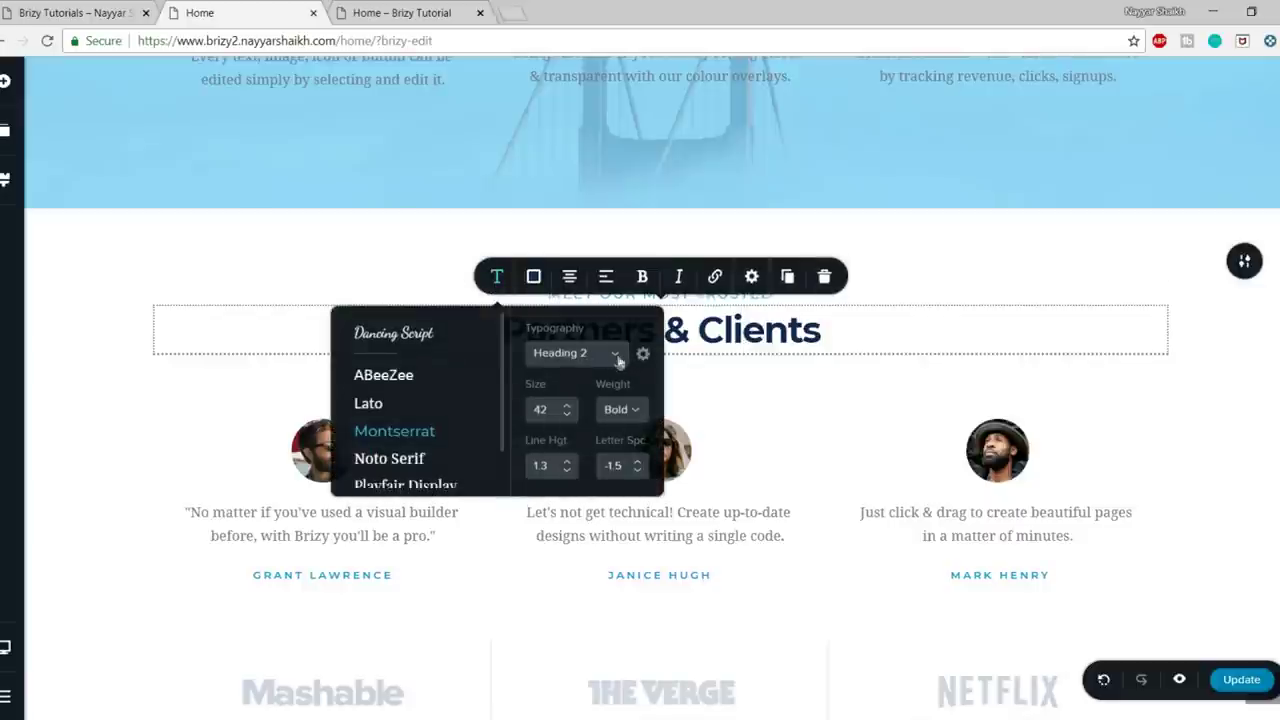
pyautogui.click(617, 356)
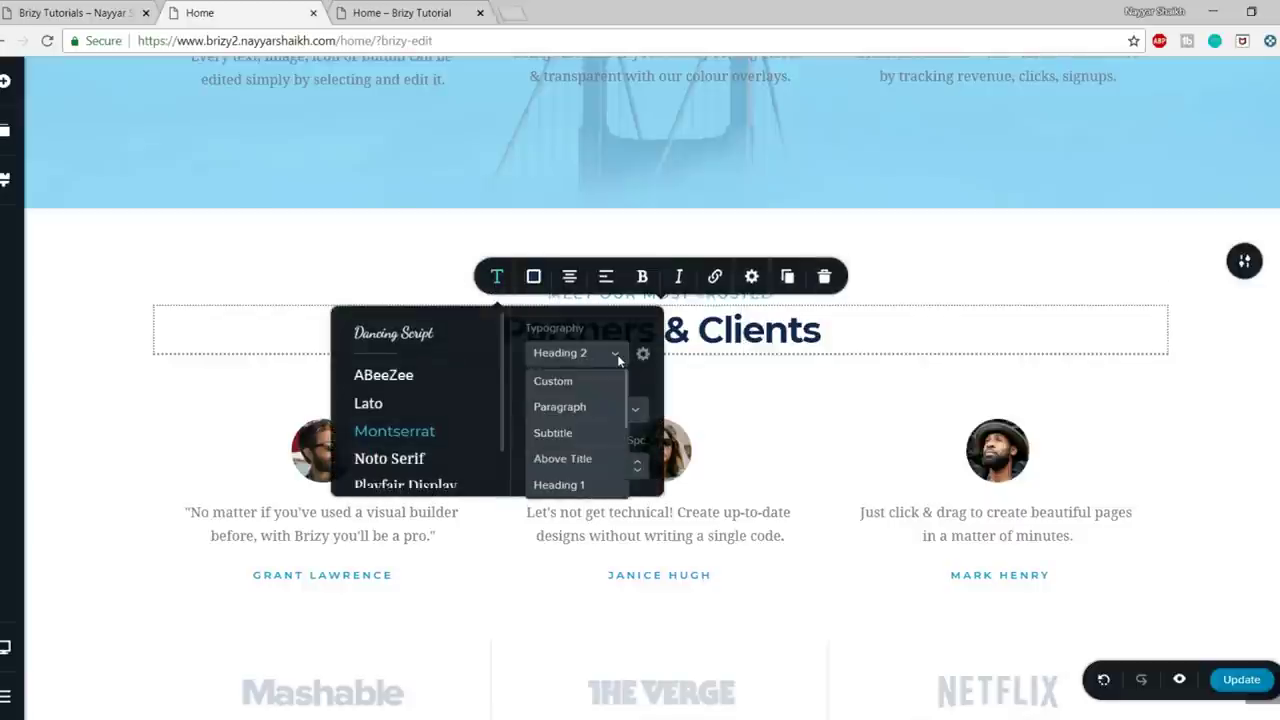
pyautogui.click(578, 486)
pyautogui.click(992, 251)
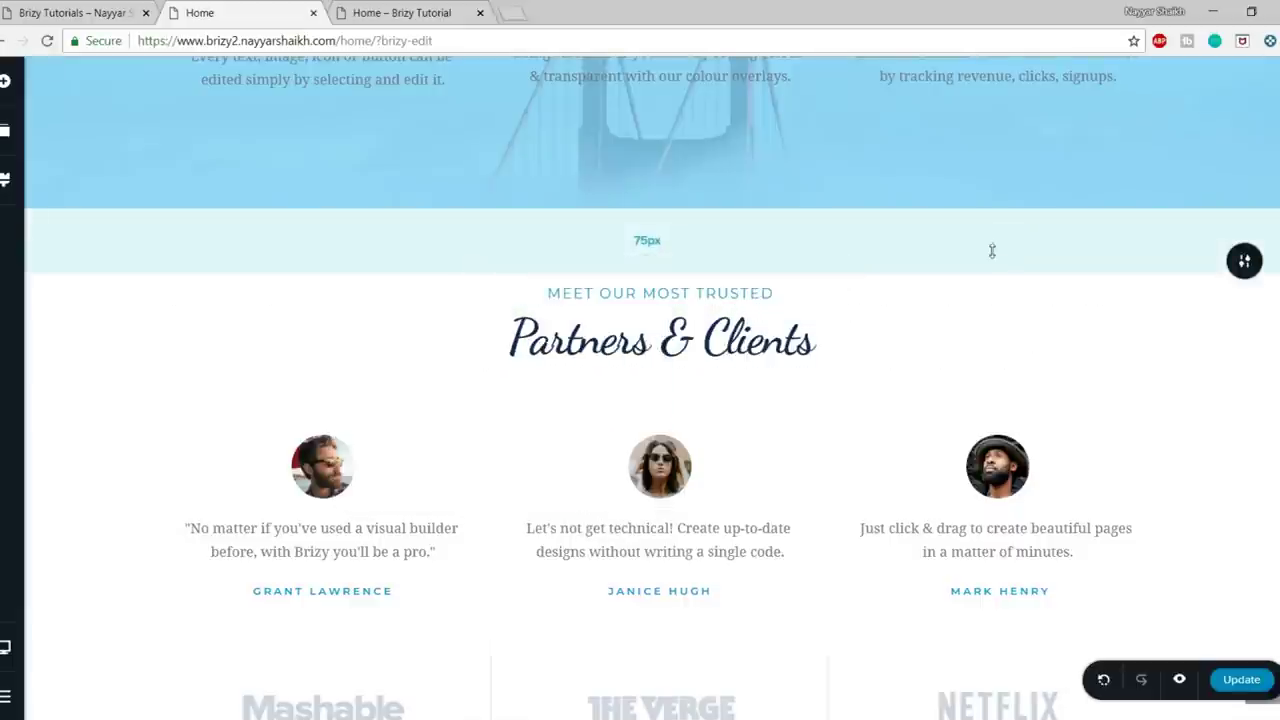
pyautogui.click(651, 295)
pyautogui.click(826, 251)
# - Delete the Mashable logo, its empty column and the whole logo grid row
pyautogui.scroll(-3, 831, 266)
pyautogui.click(420, 420)
pyautogui.click(414, 348)
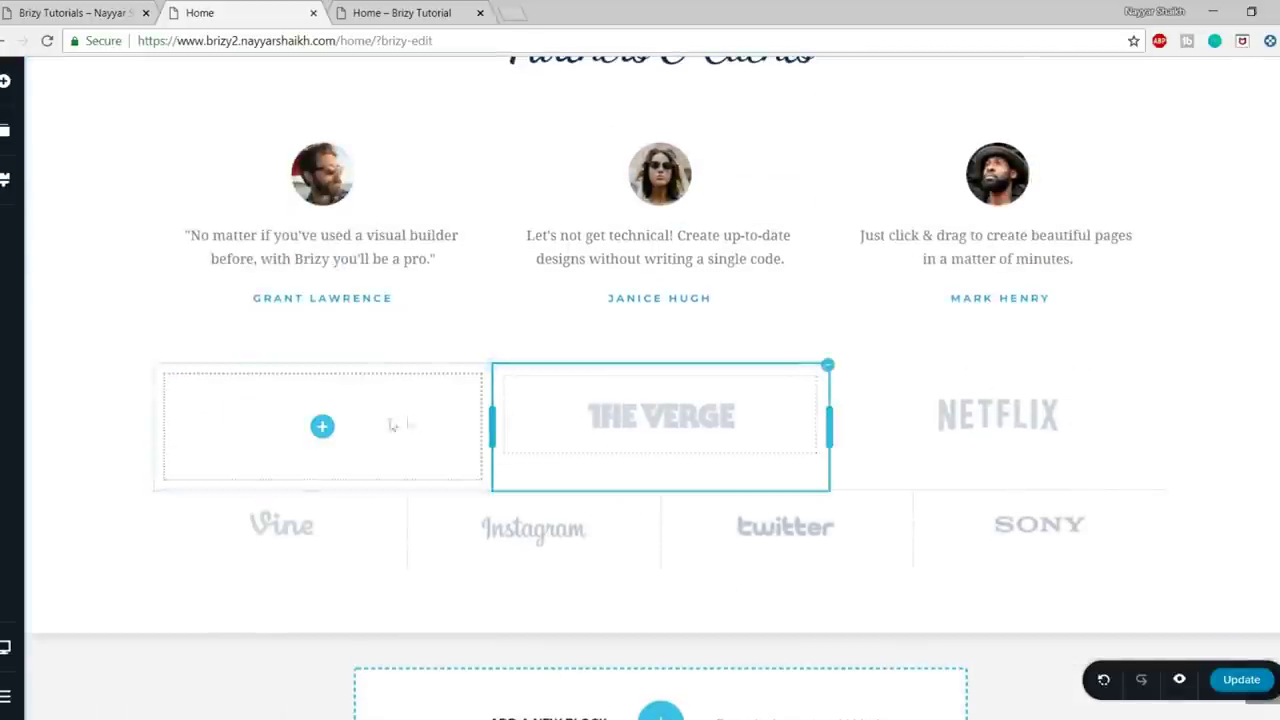
pyautogui.click(490, 368)
pyautogui.click(585, 328)
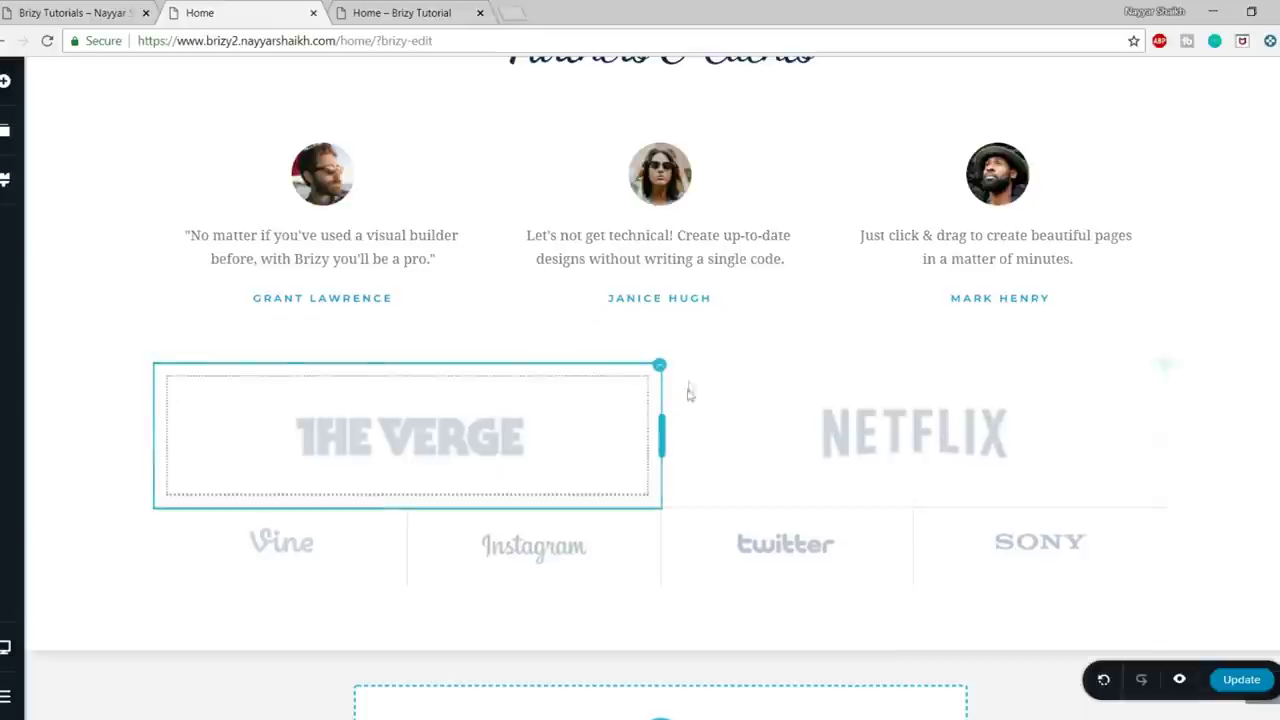
pyautogui.click(658, 368)
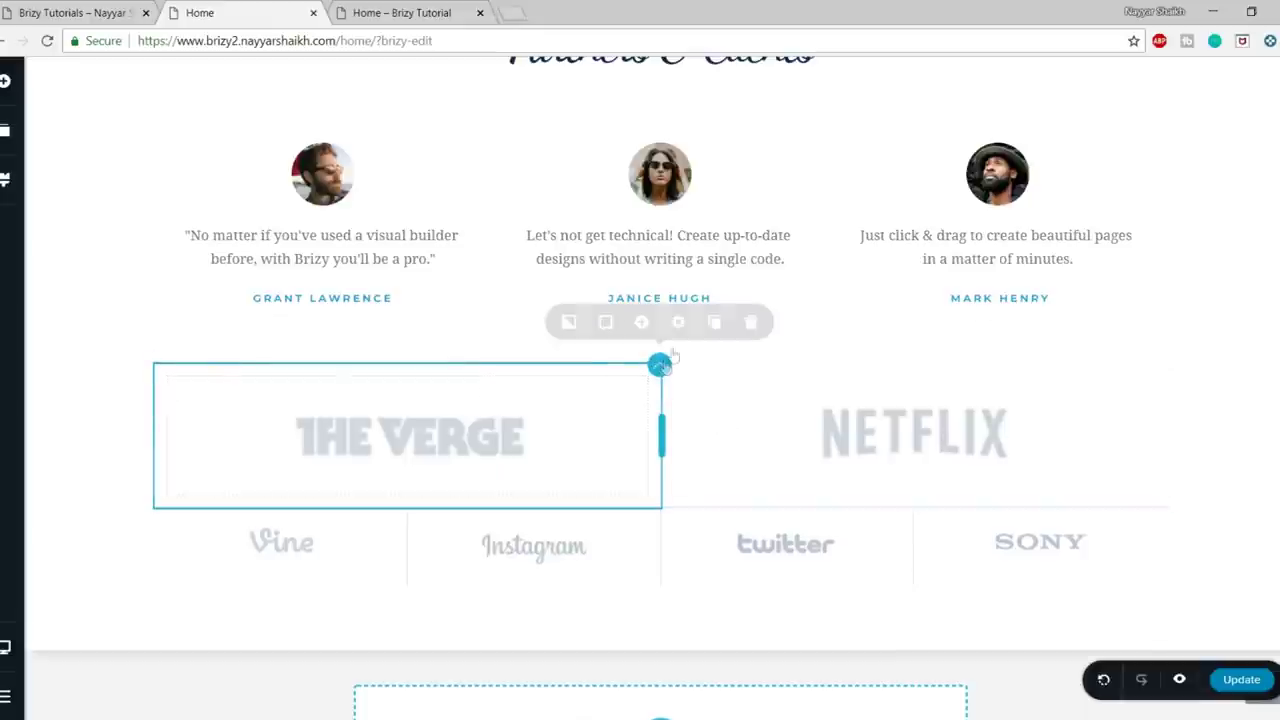
pyautogui.click(752, 320)
# - Compare against the live site's dark navy Partners & Clients section, then return to the editor
pyautogui.scroll(2, 1237, 377)
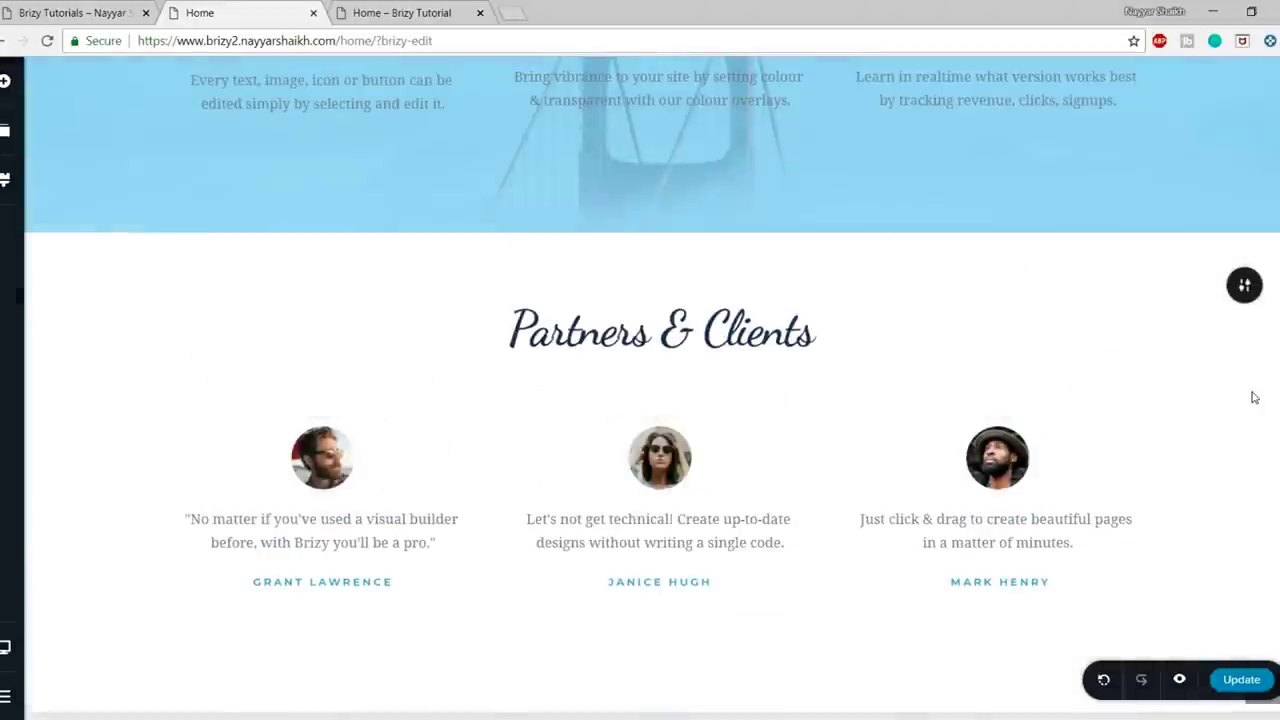
pyautogui.click(118, 6)
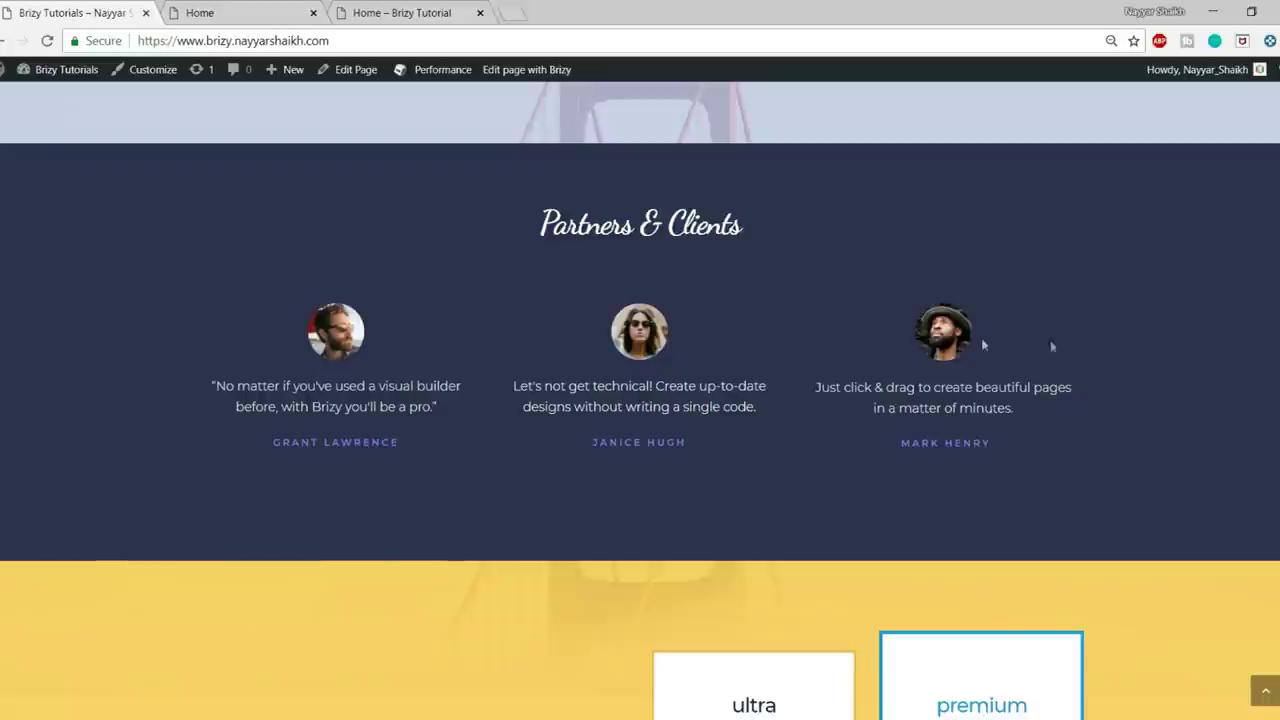
pyautogui.scroll(4, 1040, 410)
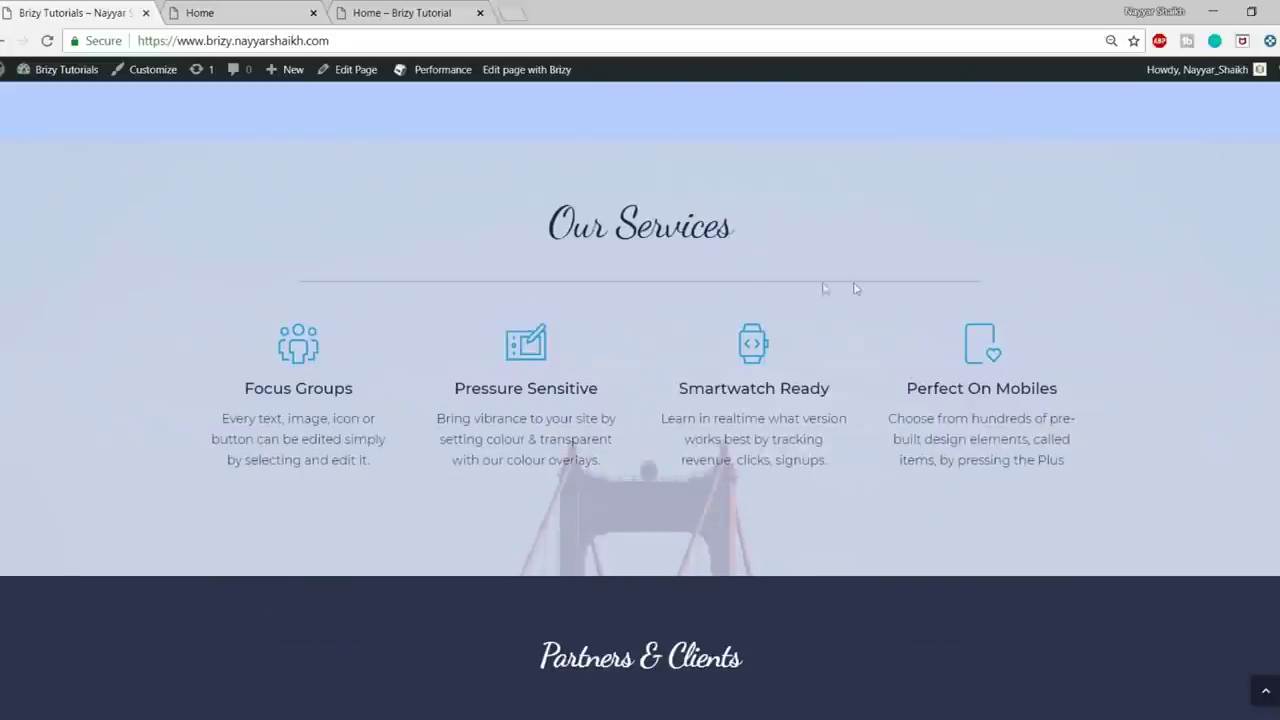
pyautogui.scroll(-15, 857, 309)
pyautogui.scroll(15, 689, 446)
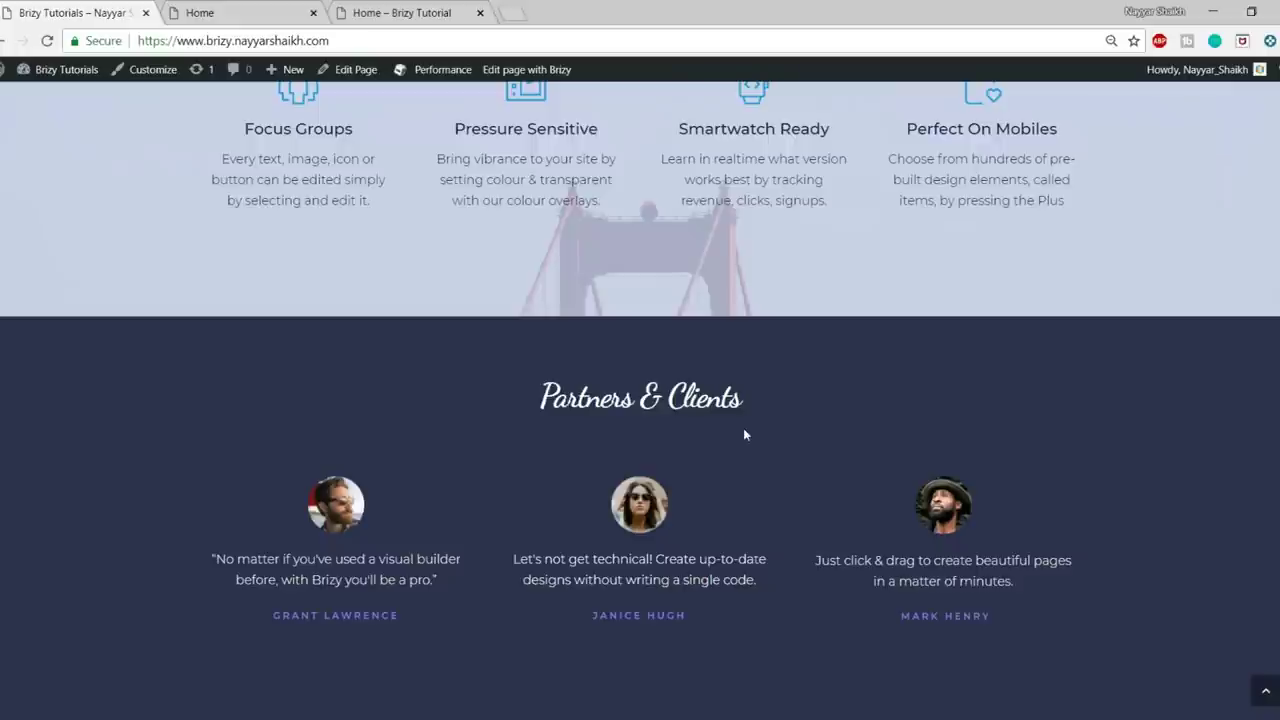
pyautogui.scroll(-3, 743, 434)
pyautogui.scroll(1, 743, 434)
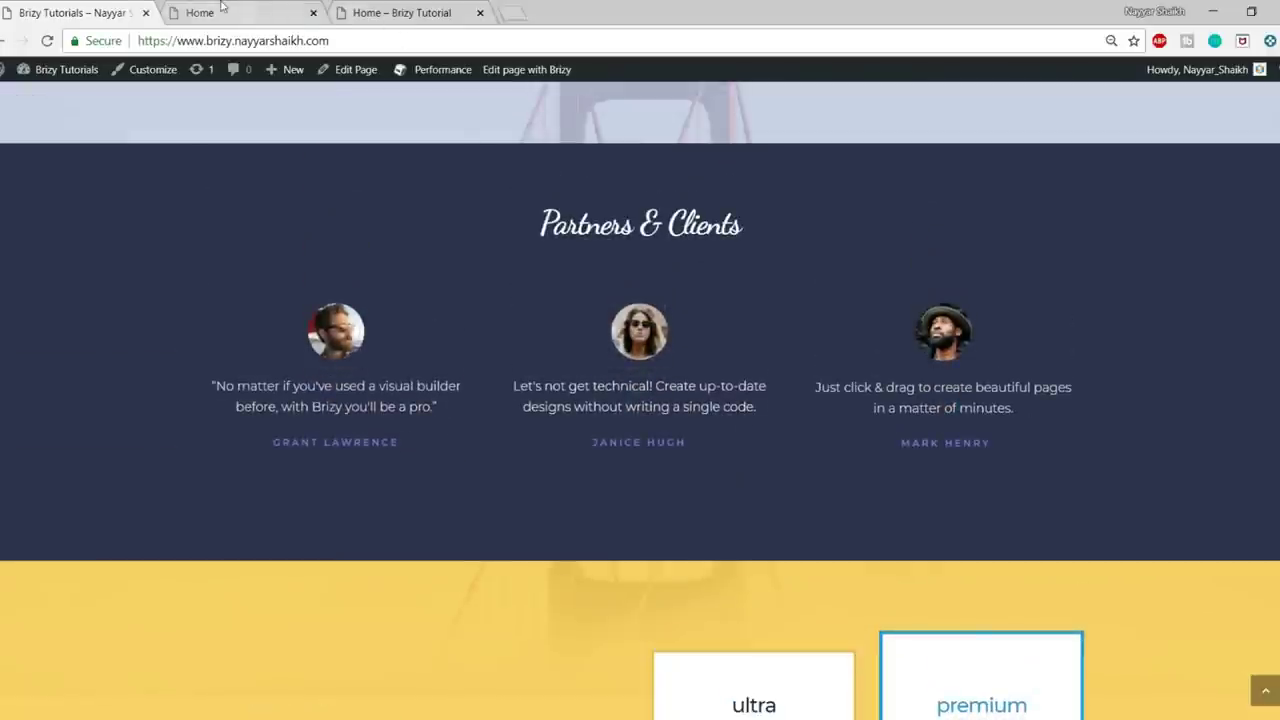
pyautogui.click(215, 12)
# - Give the Partners & Clients section a slightly lightened dark navy overlay (#19346C)
pyautogui.moveTo(1248, 200)
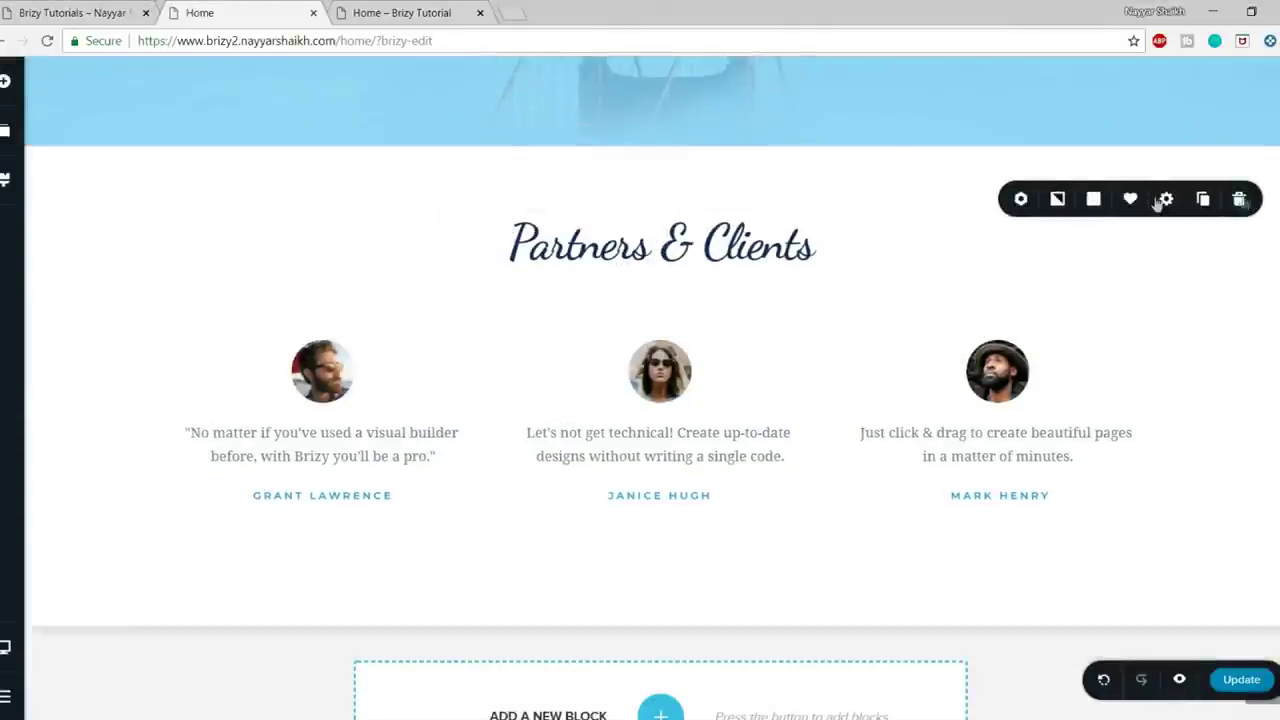
pyautogui.click(1093, 198)
pyautogui.click(1033, 417)
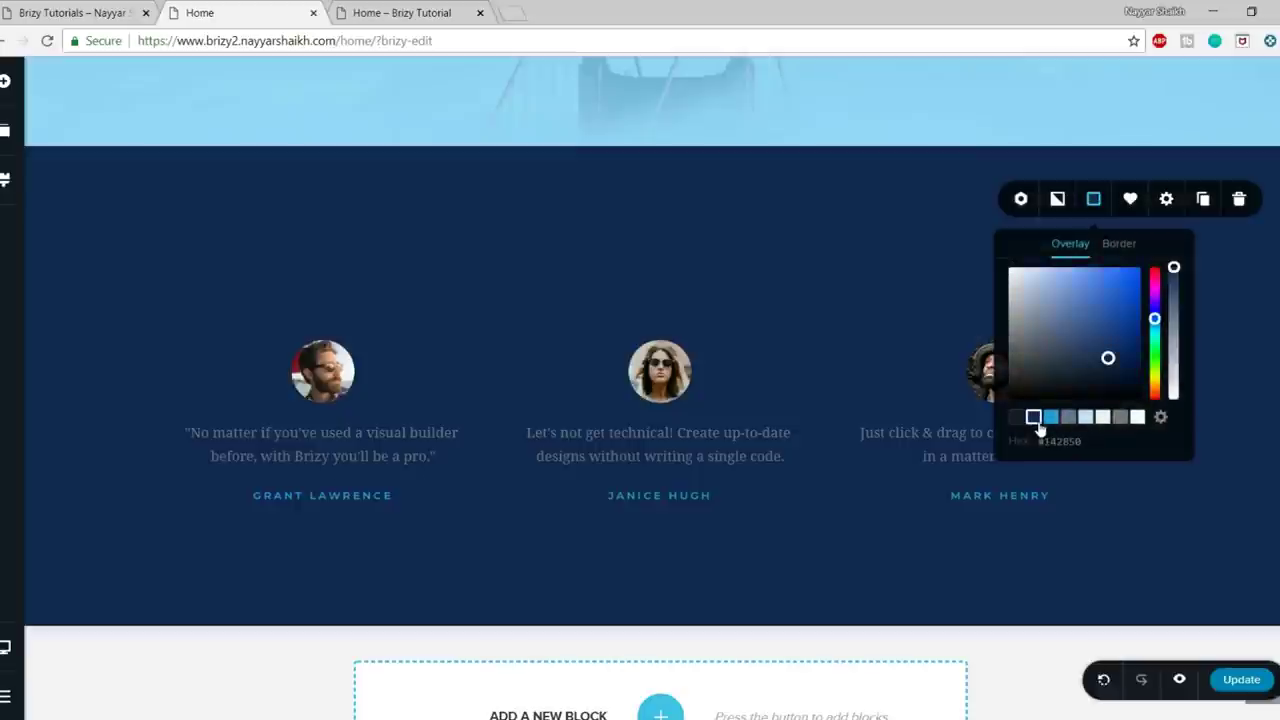
pyautogui.moveTo(1109, 357)
pyautogui.mouseDown()
pyautogui.moveTo(1110, 334)
pyautogui.moveTo(1090, 344)
pyautogui.moveTo(1127, 313)
pyautogui.moveTo(1111, 343)
pyautogui.mouseUp()
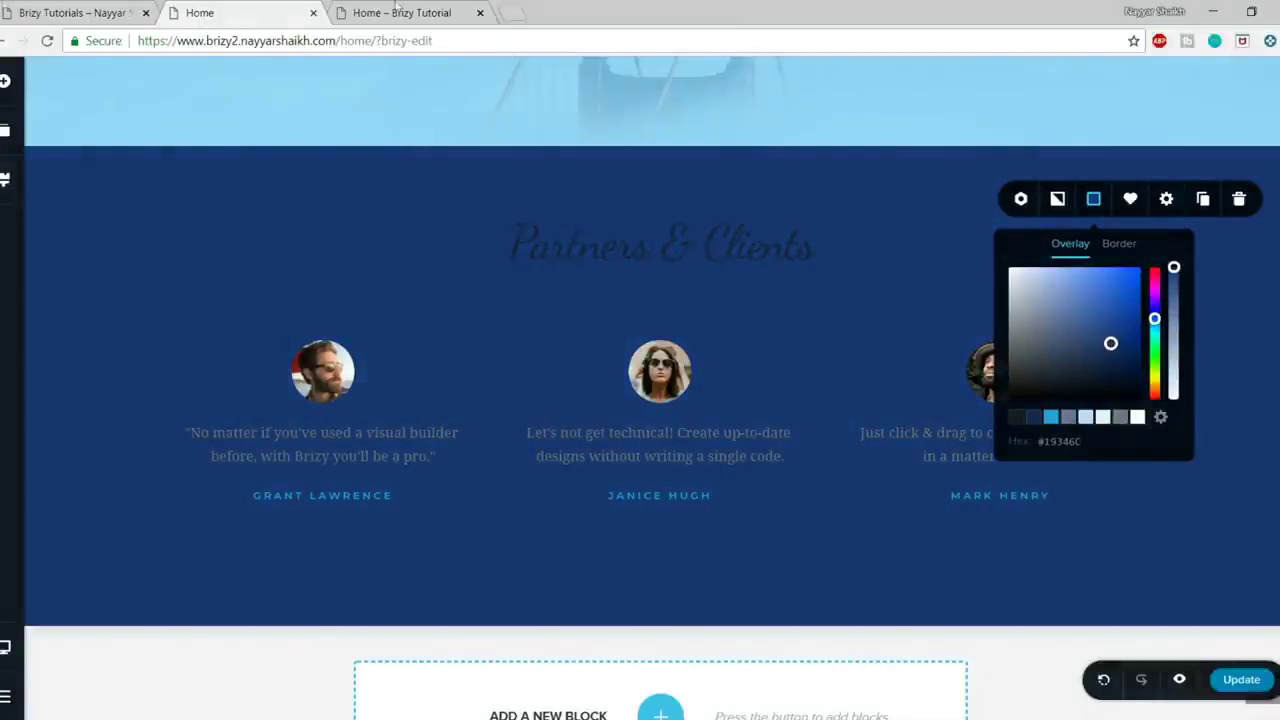
pyautogui.click(50, 8)
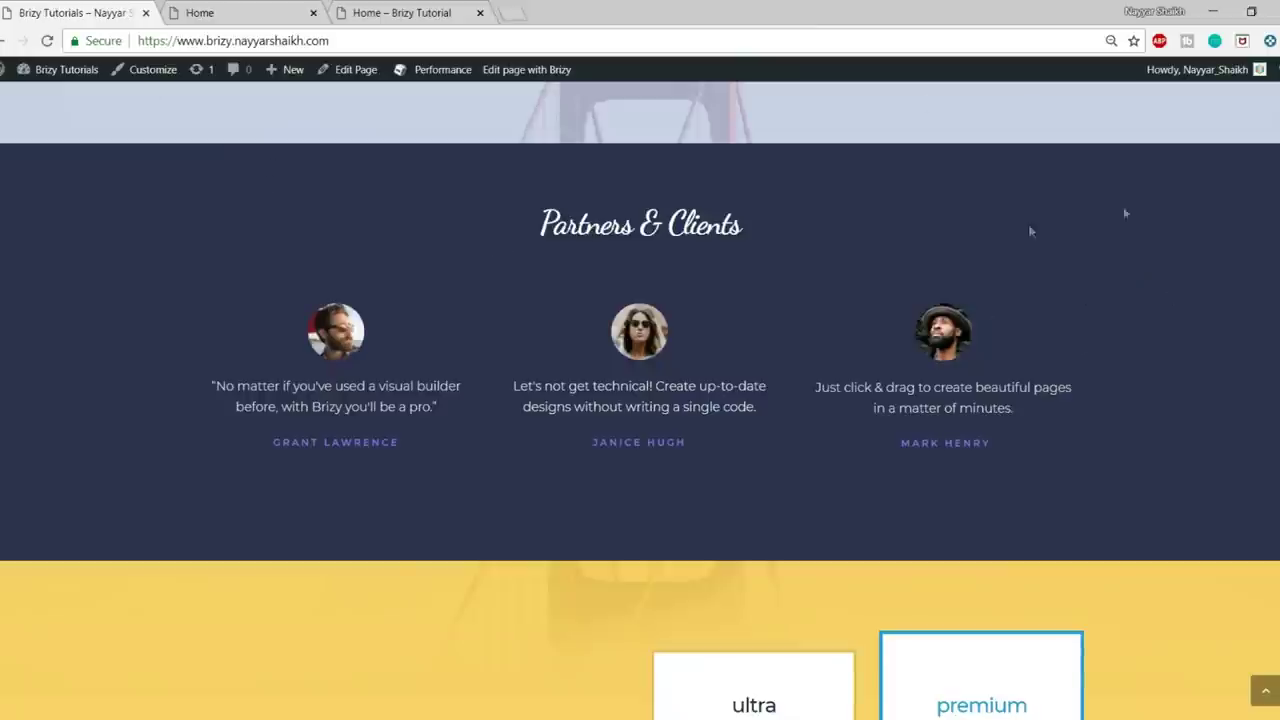
# - Inspect the reference section in DevTools and add a color property to element.style
pyautogui.rightClick(4, 201)
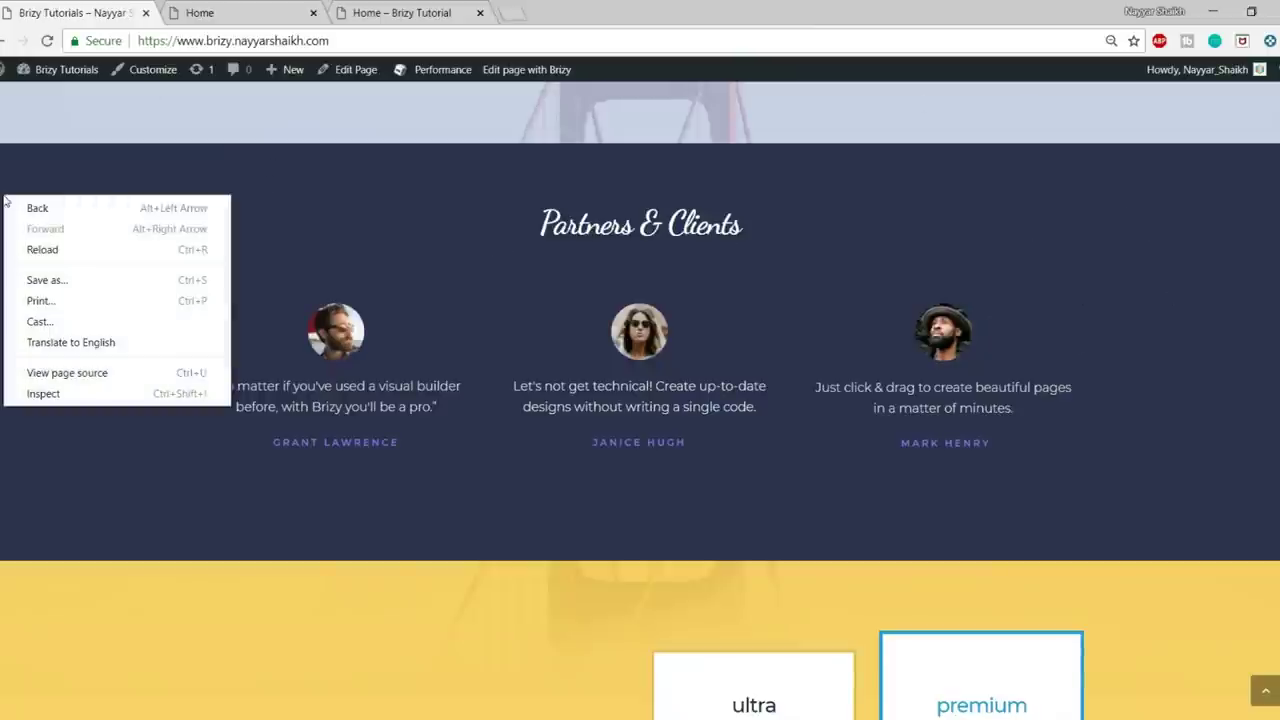
pyautogui.click(43, 394)
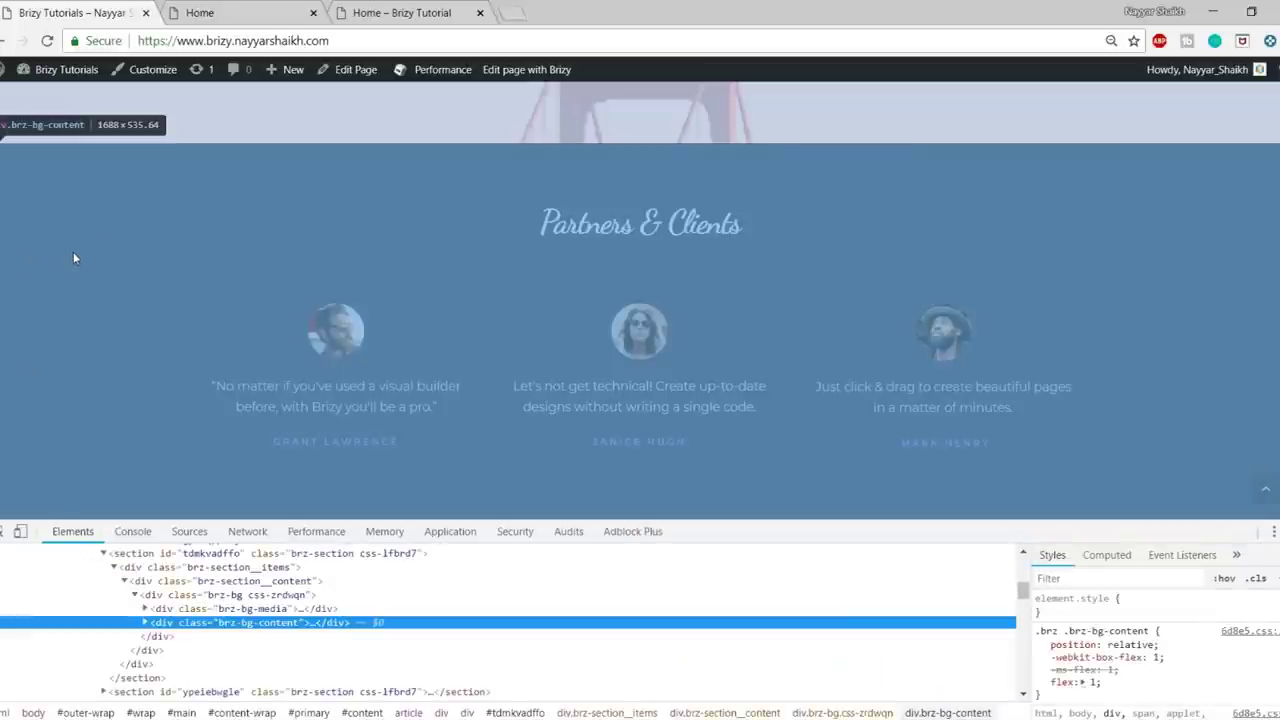
pyautogui.scroll(-10, 1252, 640)
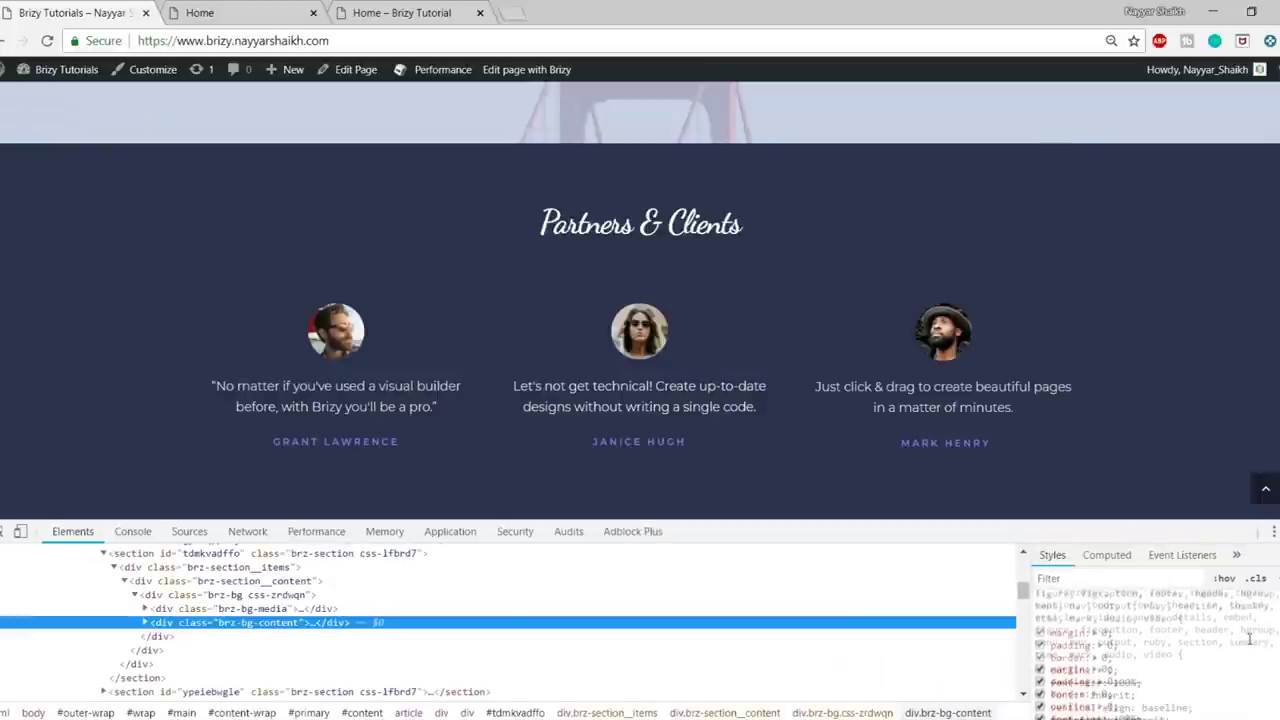
pyautogui.scroll(5, 1173, 657)
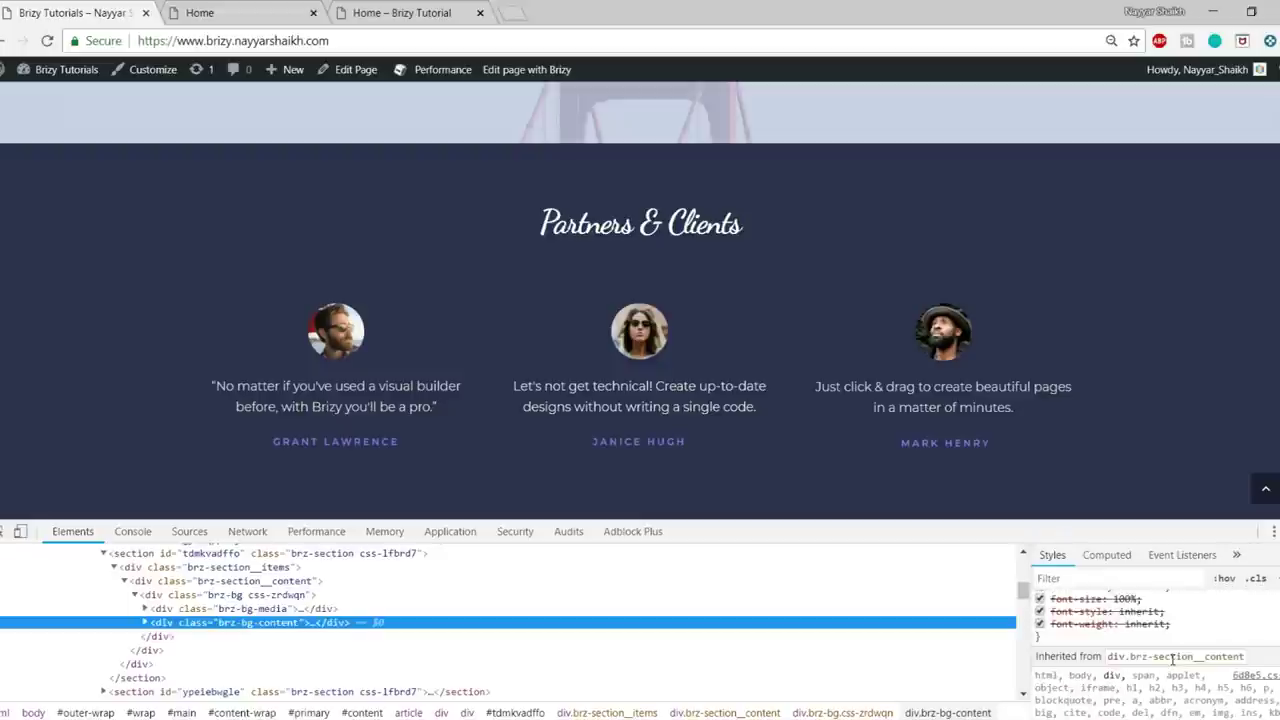
pyautogui.scroll(5, 1155, 690)
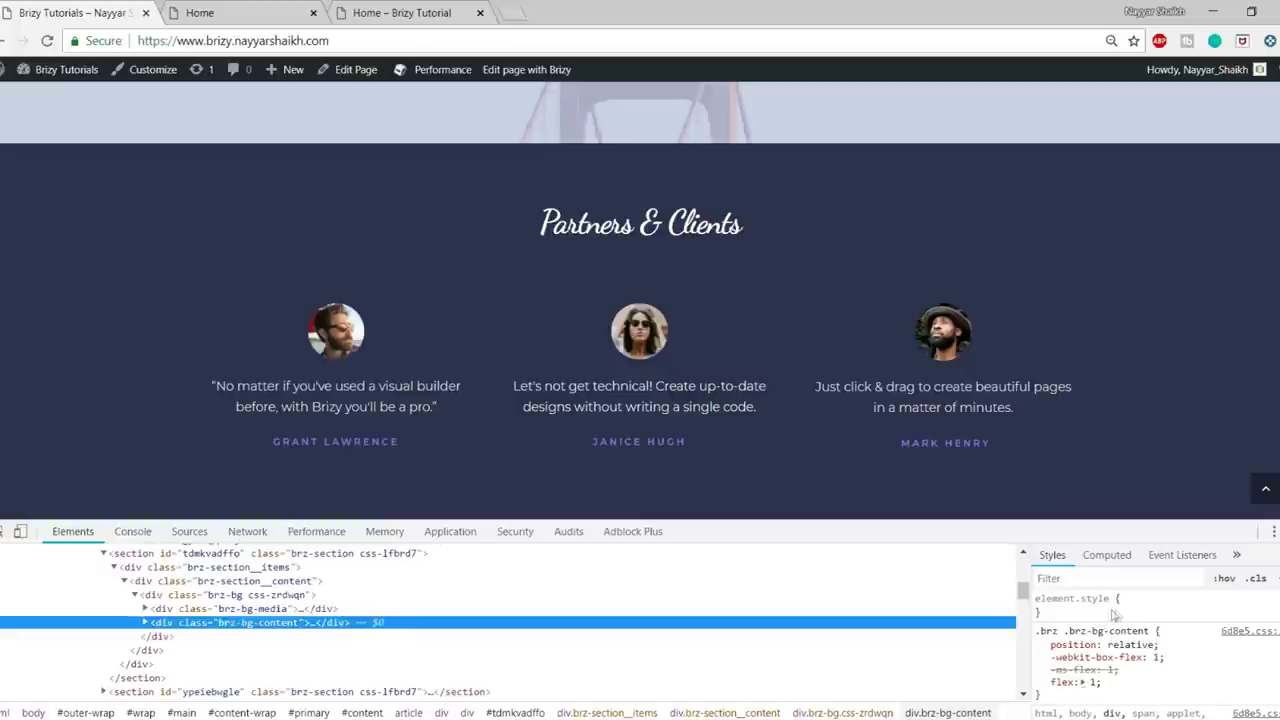
pyautogui.click(1080, 612)
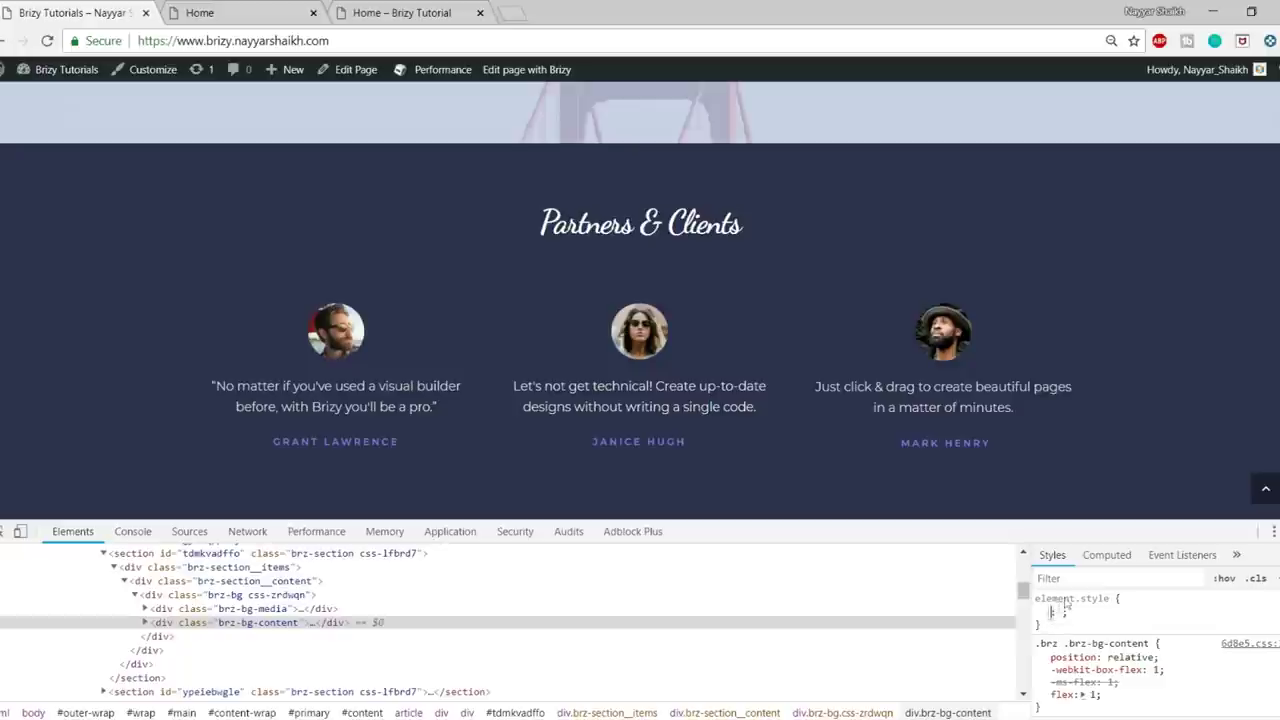
pyautogui.write('color')
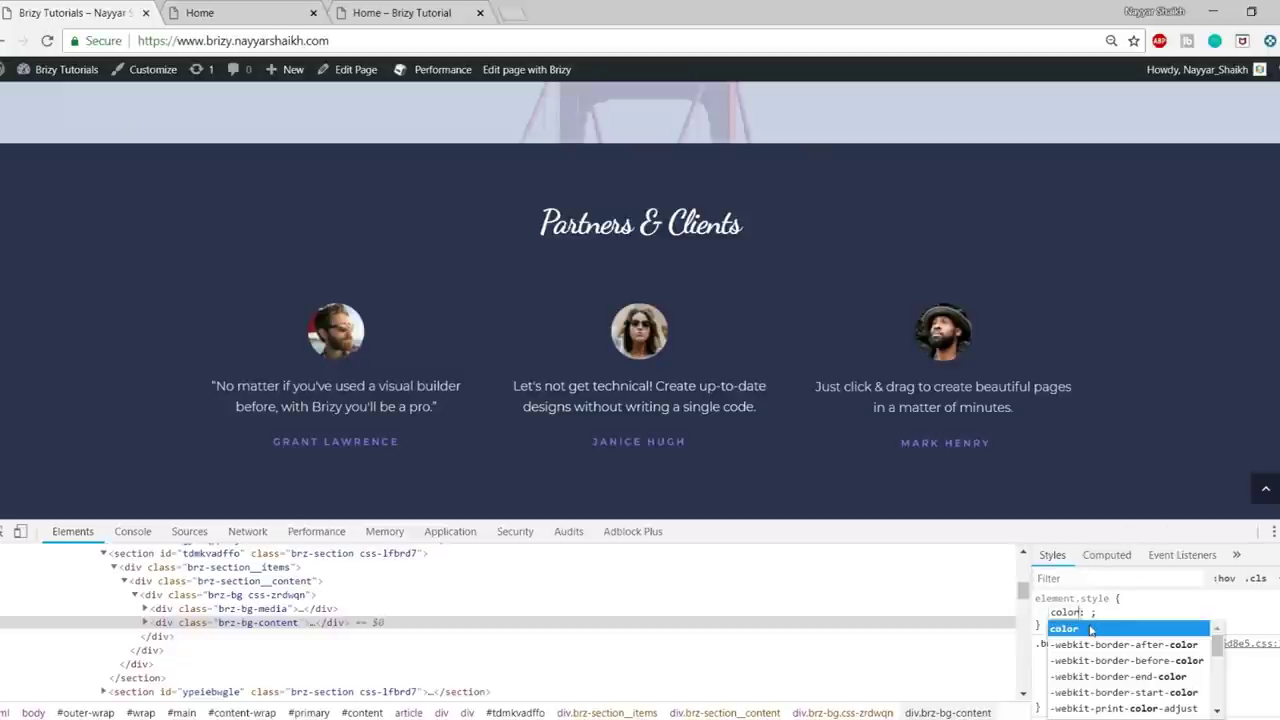
pyautogui.click(1090, 629)
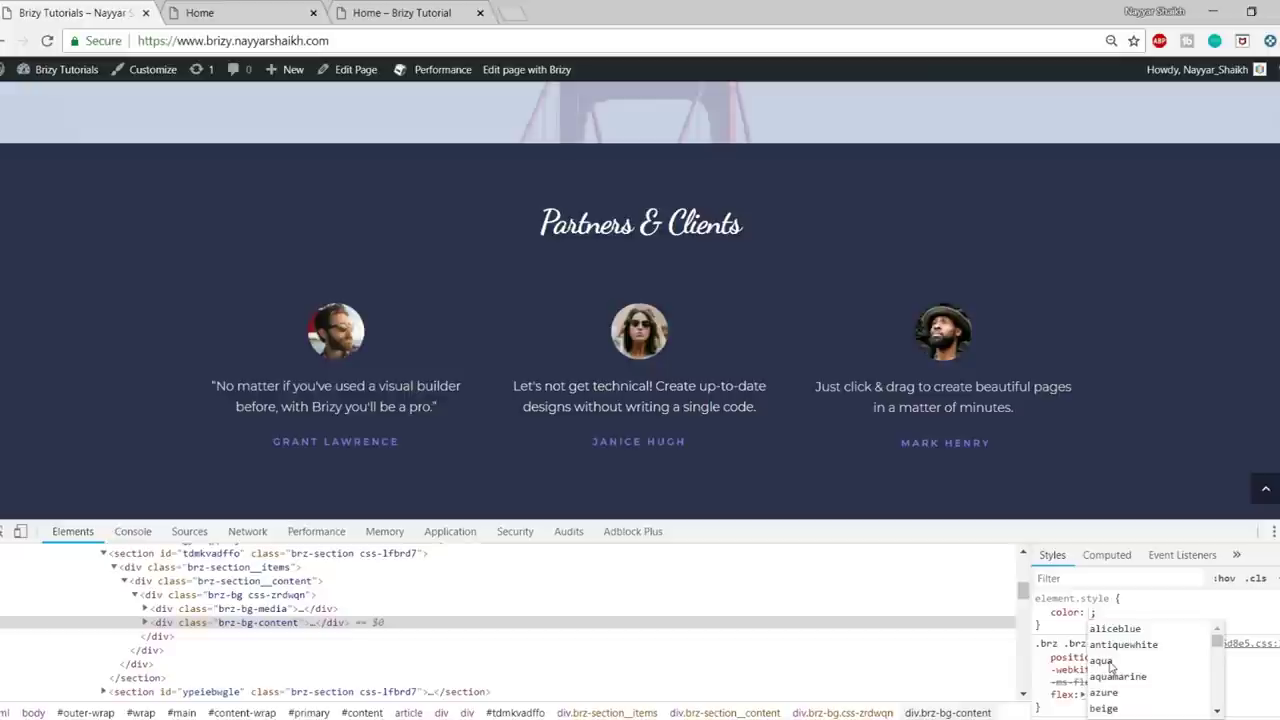
pyautogui.click(1110, 661)
pyautogui.click(1185, 619)
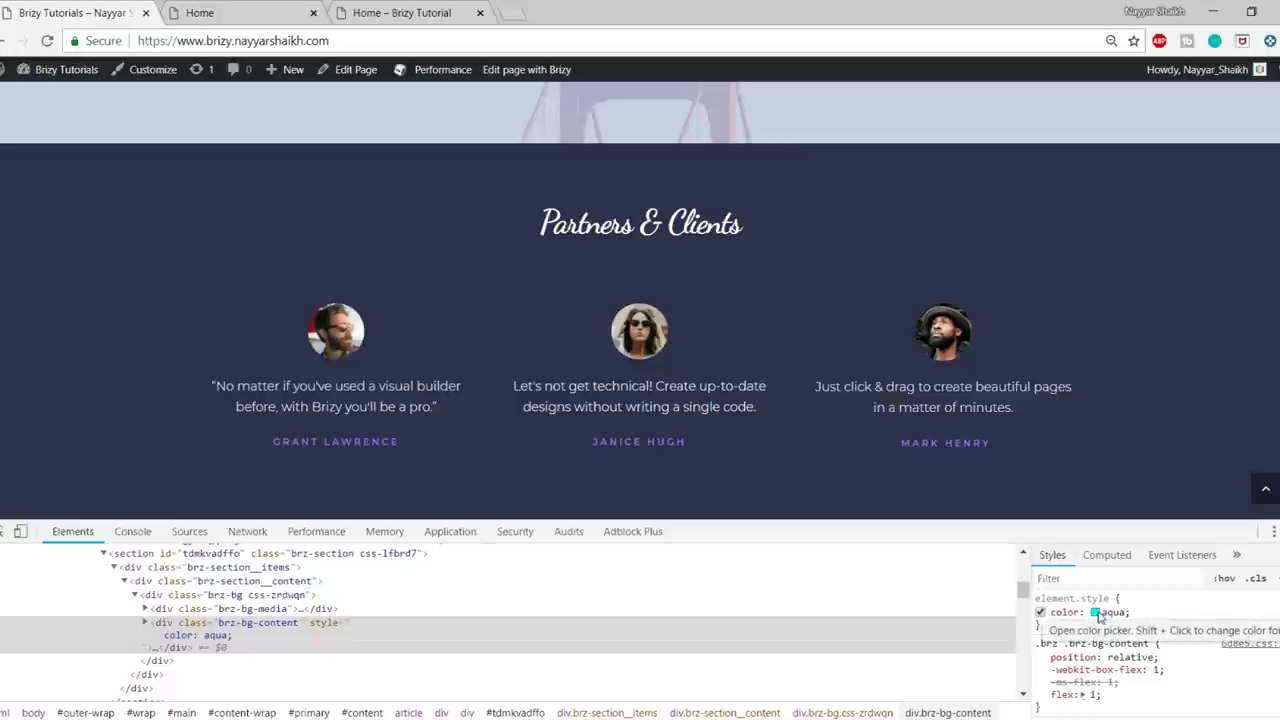
# - Eyedrop the section's navy background, copy #2e304d, and return to the Brizy editor
pyautogui.click(1095, 613)
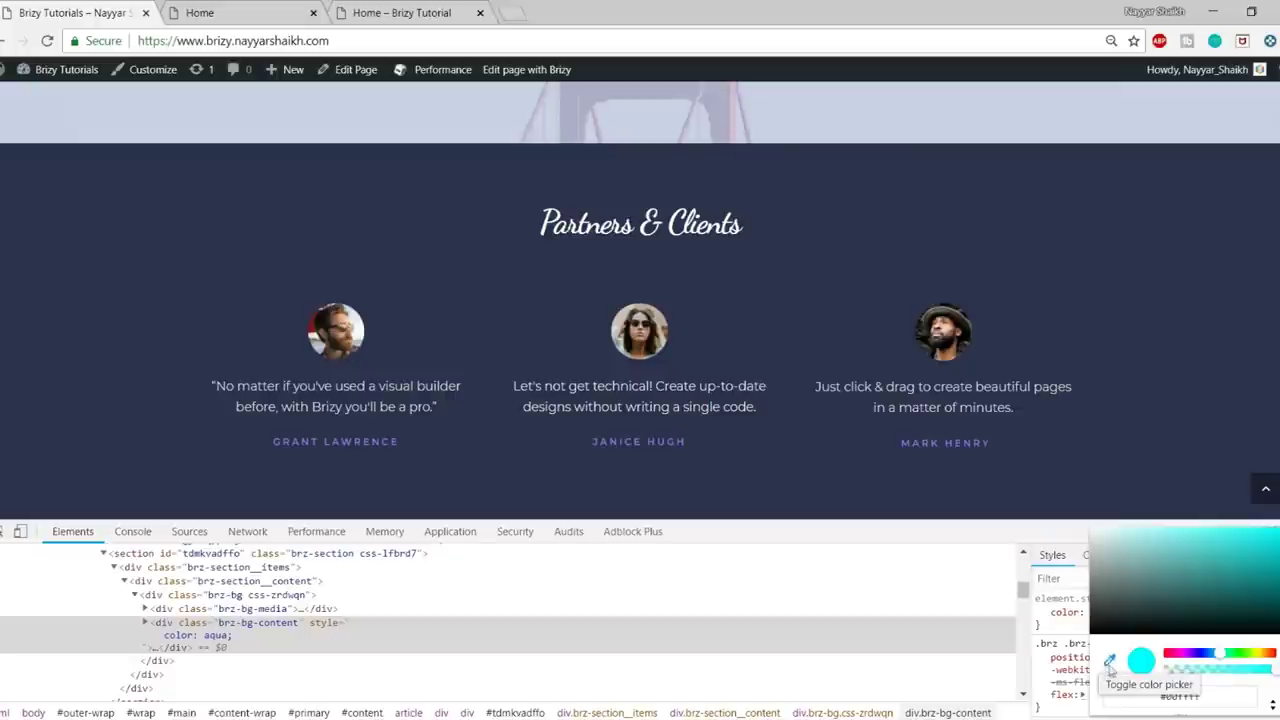
pyautogui.click(1110, 662)
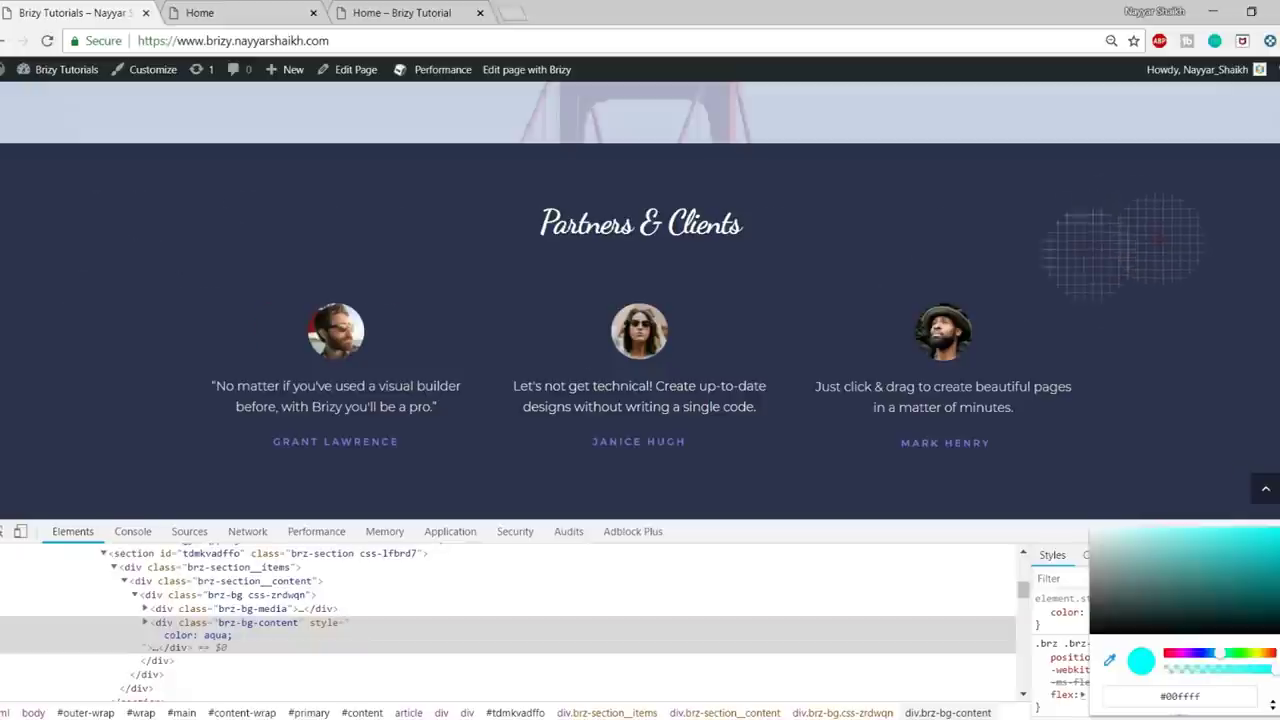
pyautogui.click(1141, 255)
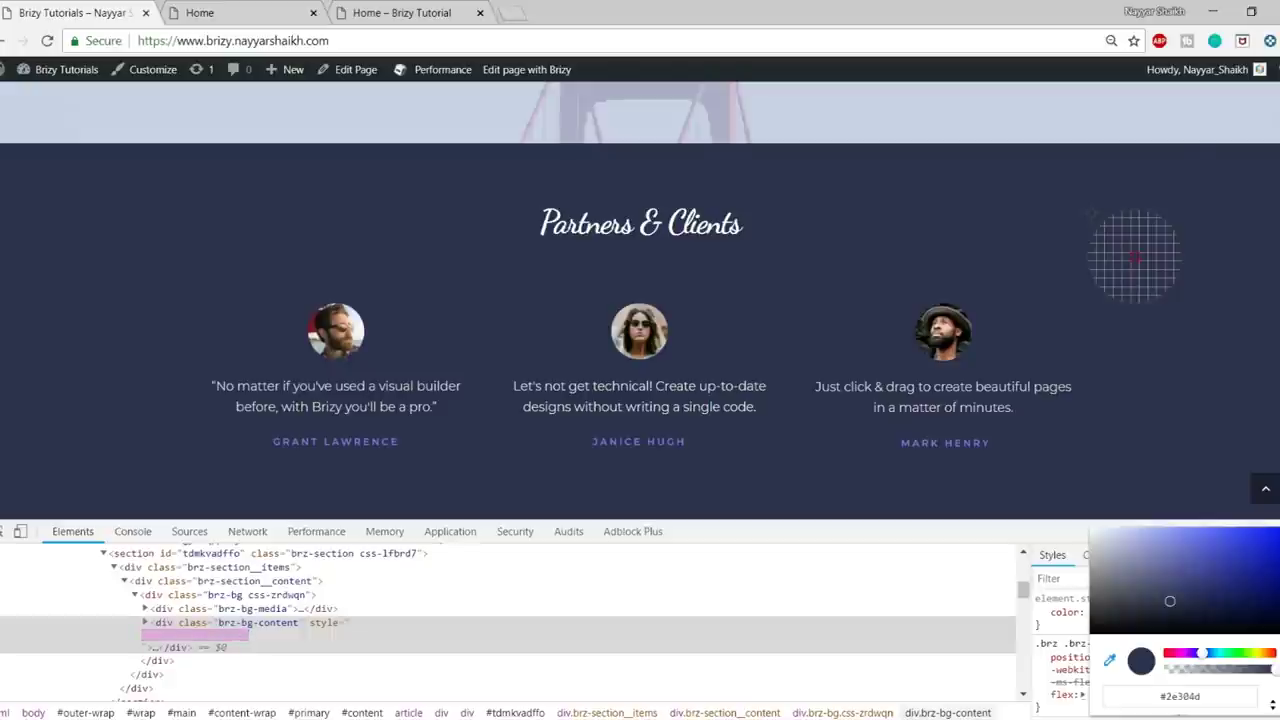
pyautogui.doubleClick(1162, 697)
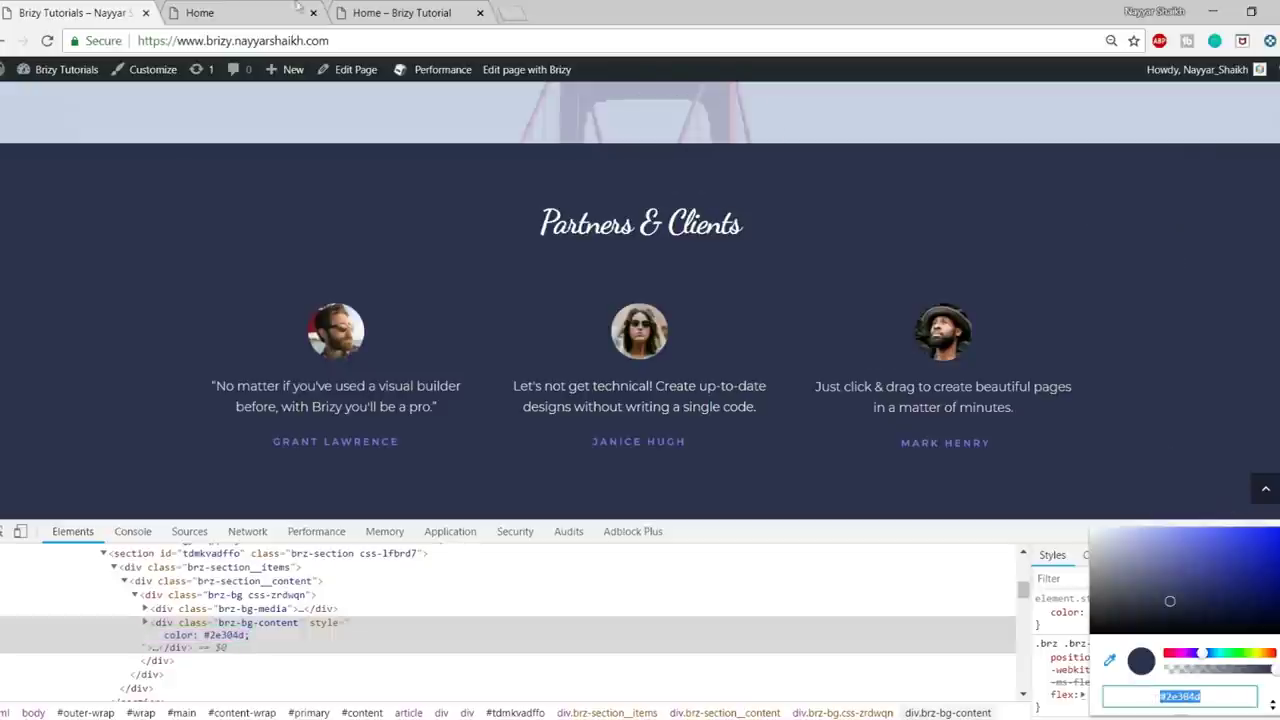
pyautogui.click(250, 12)
pyautogui.click(380, 8)
pyautogui.click(285, 12)
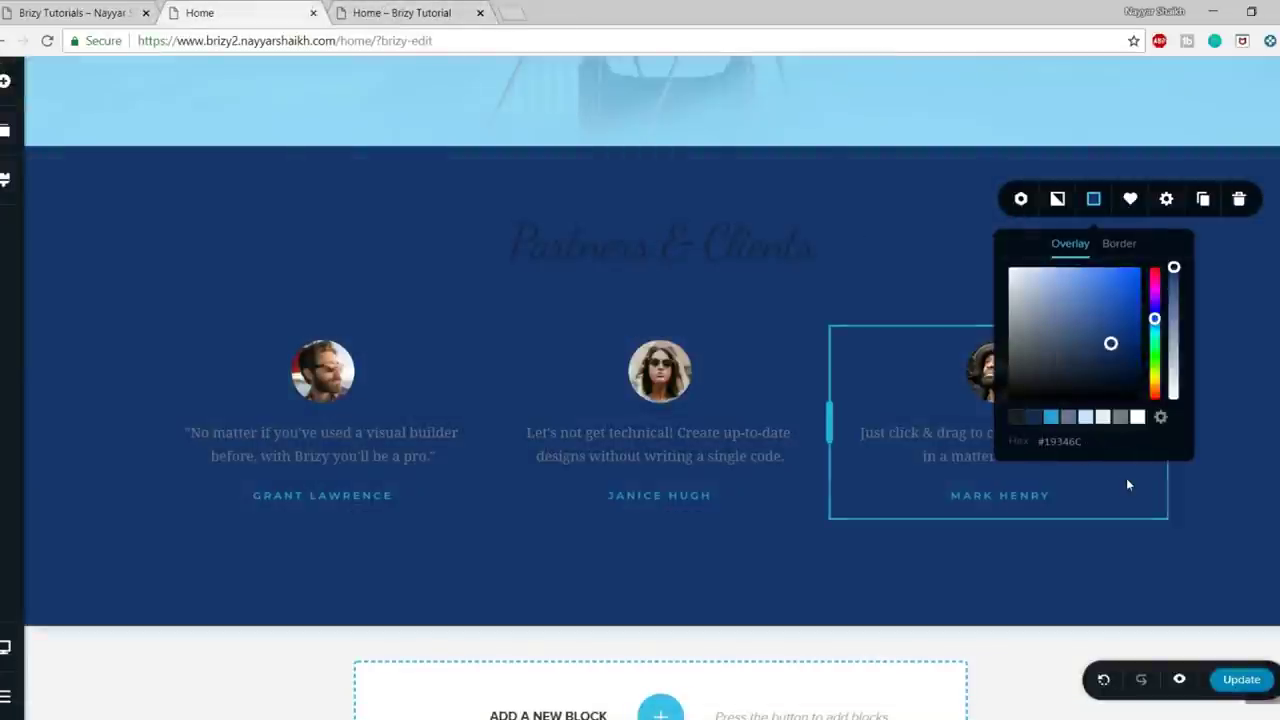
# - Set the section overlay to #2E304D, make the heading white, and enlarge top and bottom padding (bottom 121px)
pyautogui.tripleClick(1062, 442)
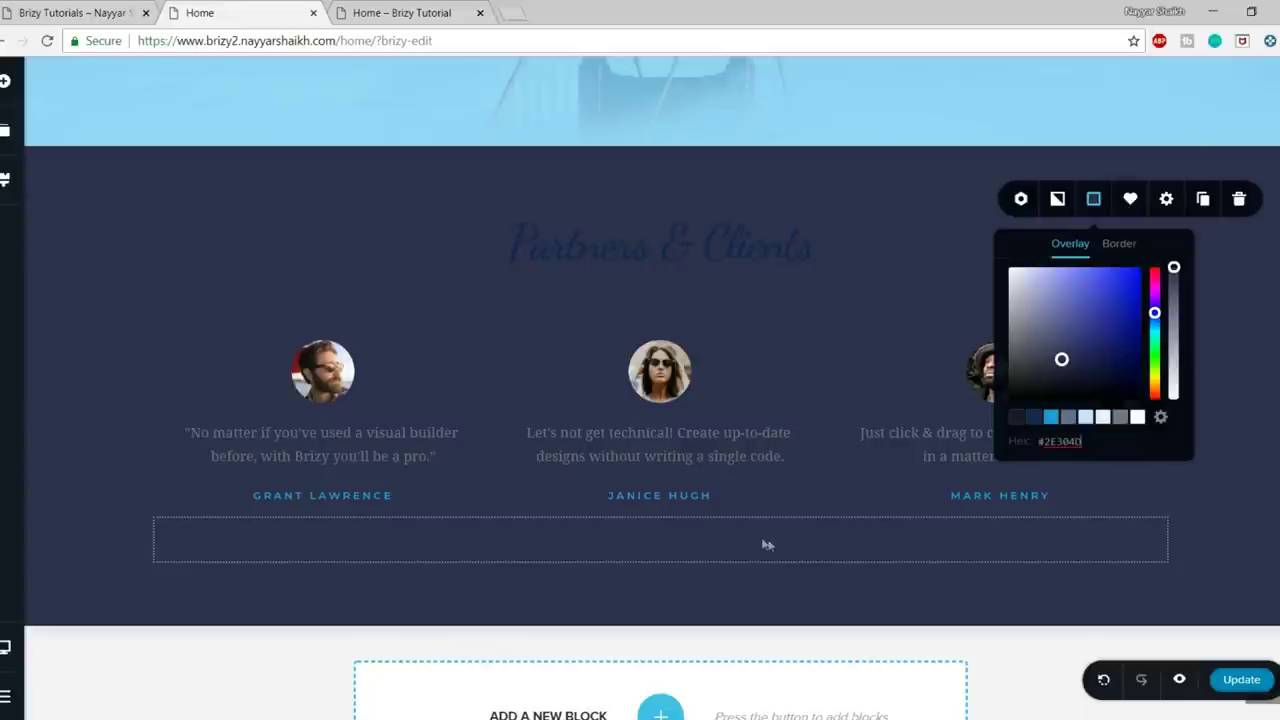
pyautogui.click(1260, 383)
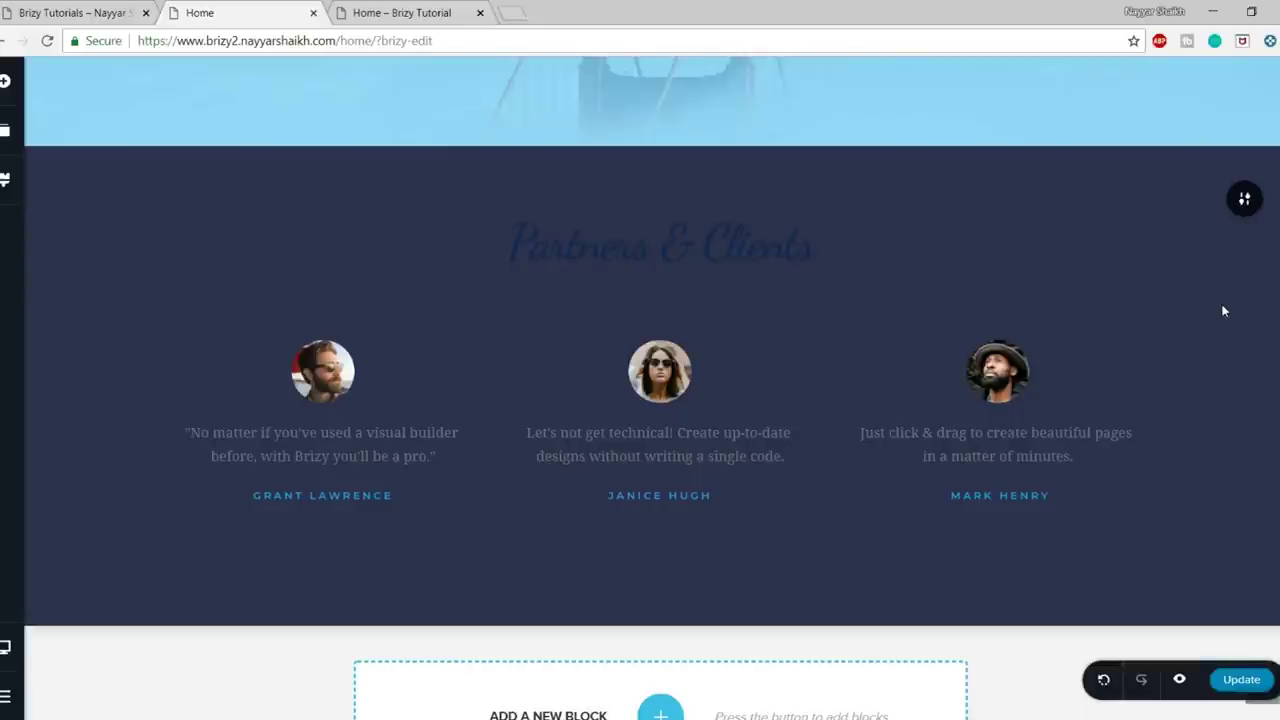
pyautogui.click(637, 258)
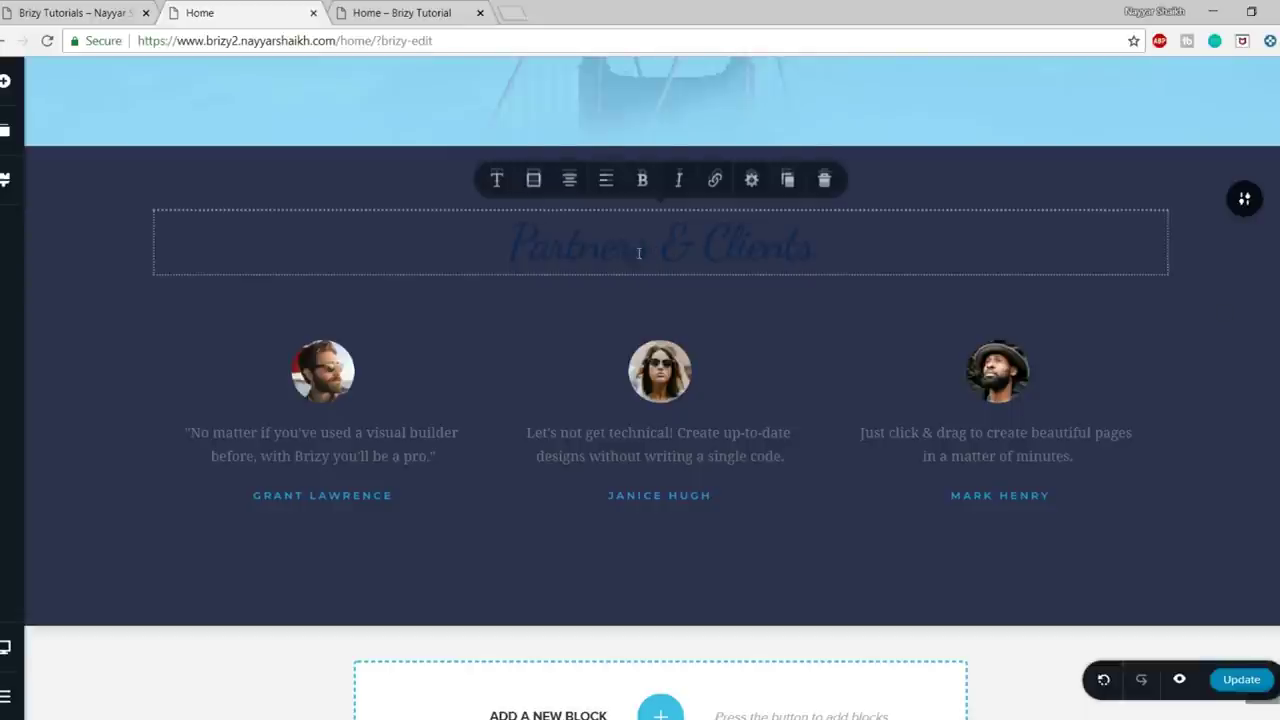
pyautogui.click(533, 183)
pyautogui.click(577, 373)
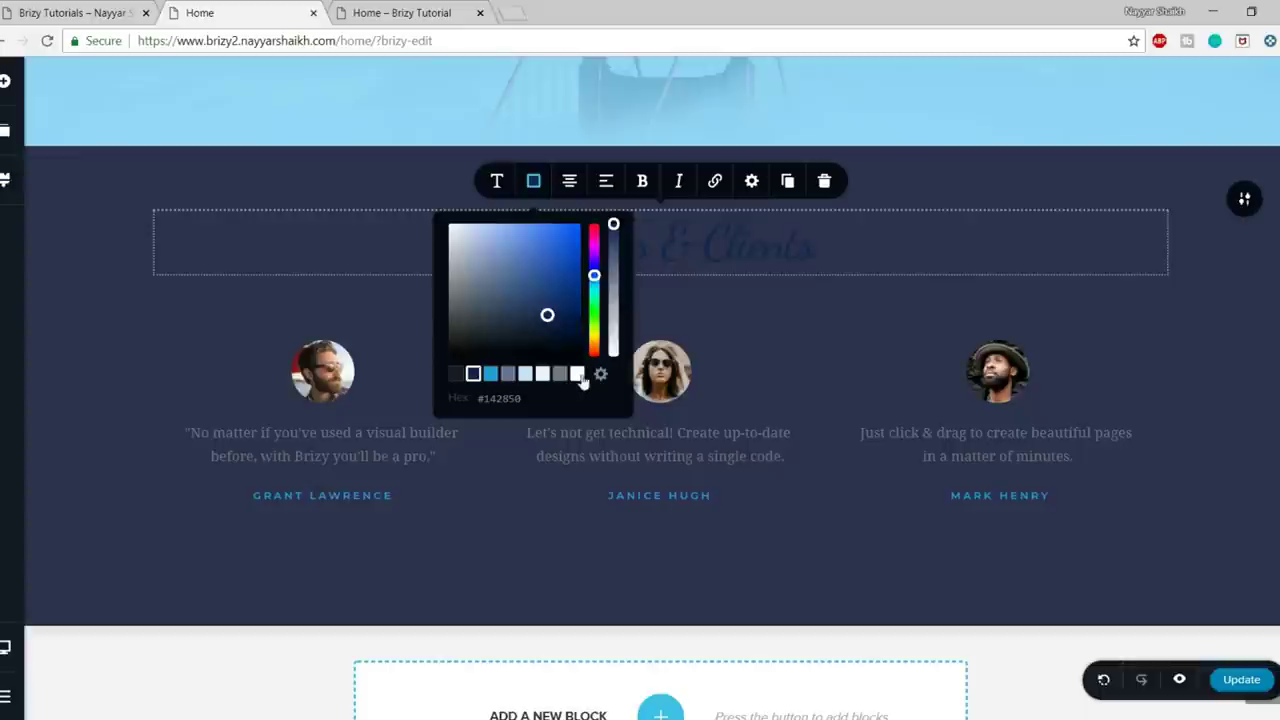
pyautogui.click(1122, 361)
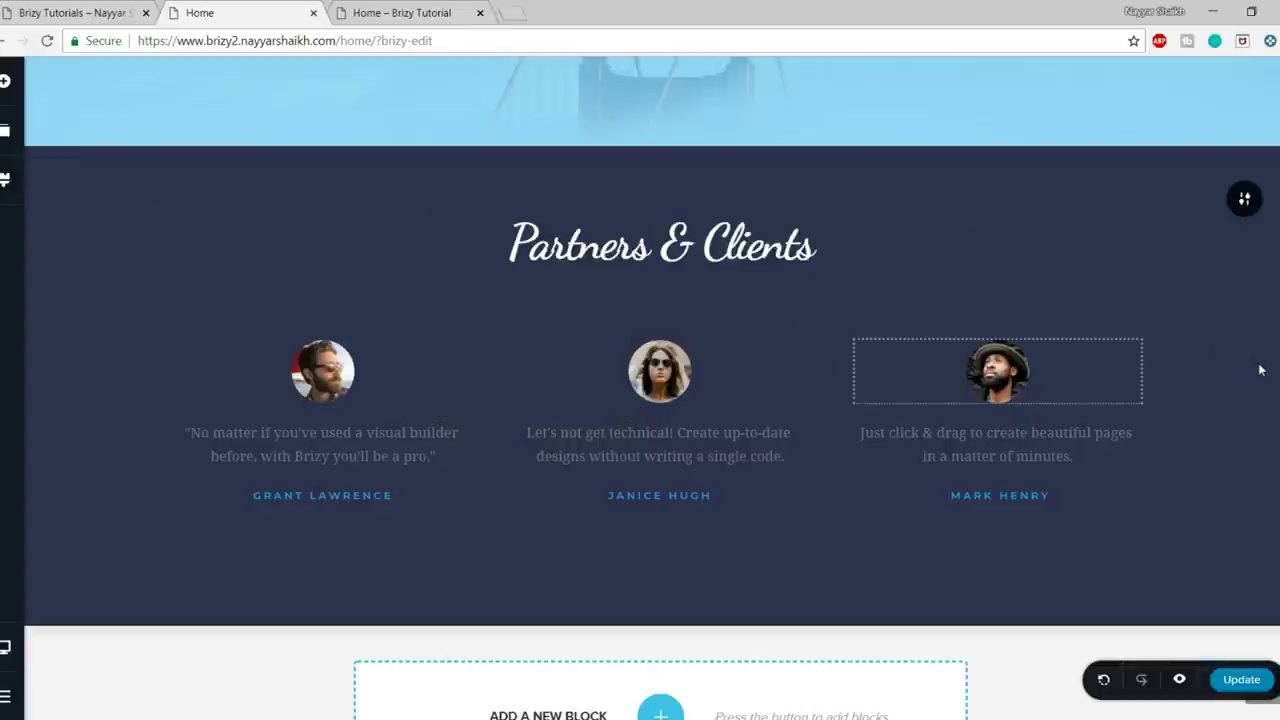
pyautogui.moveTo(703, 171); pyautogui.dragTo(716, 210)
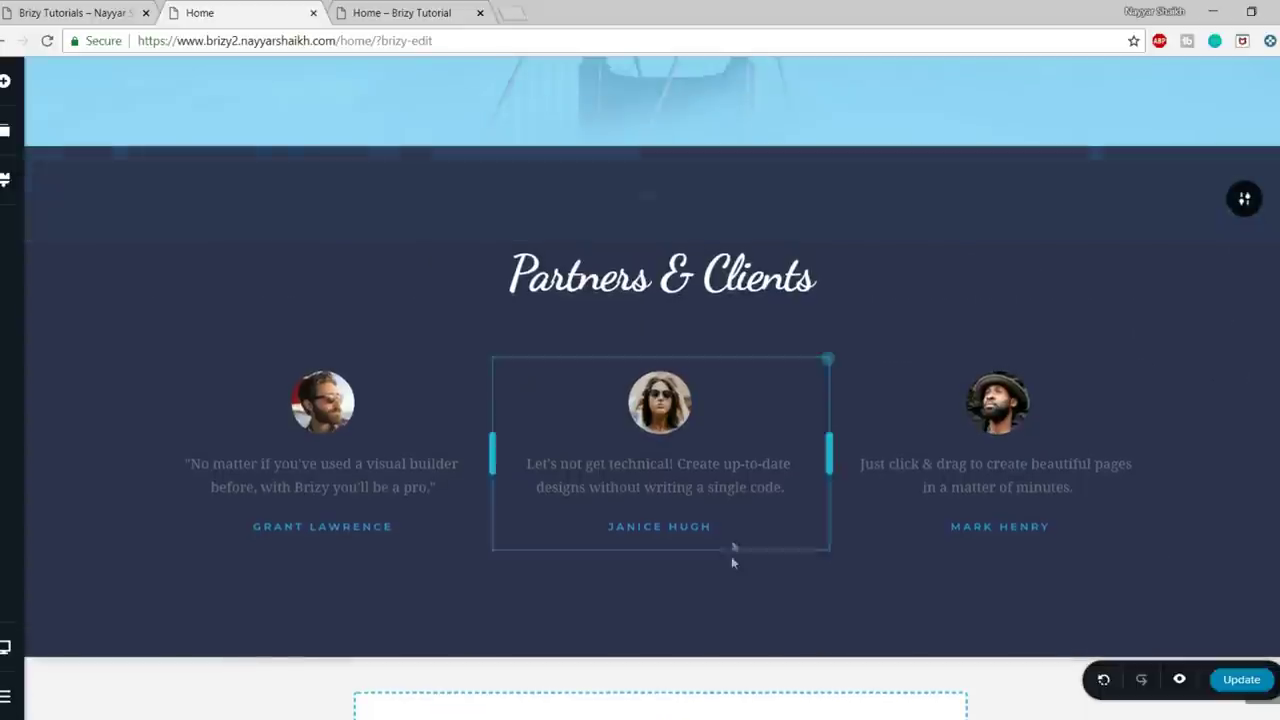
pyautogui.moveTo(731, 623); pyautogui.dragTo(740, 664)
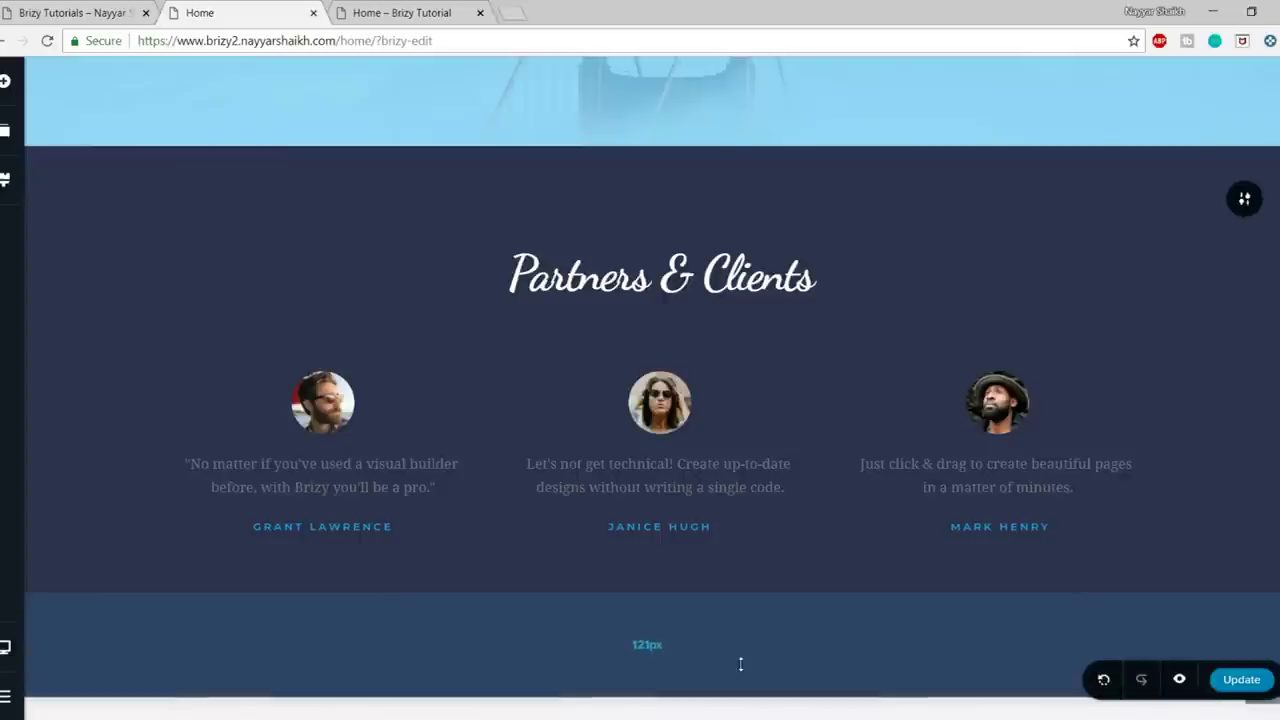
# - Make the middle, left and right testimonial texts white, then return to the reference page
pyautogui.scroll(-1, 1233, 391)
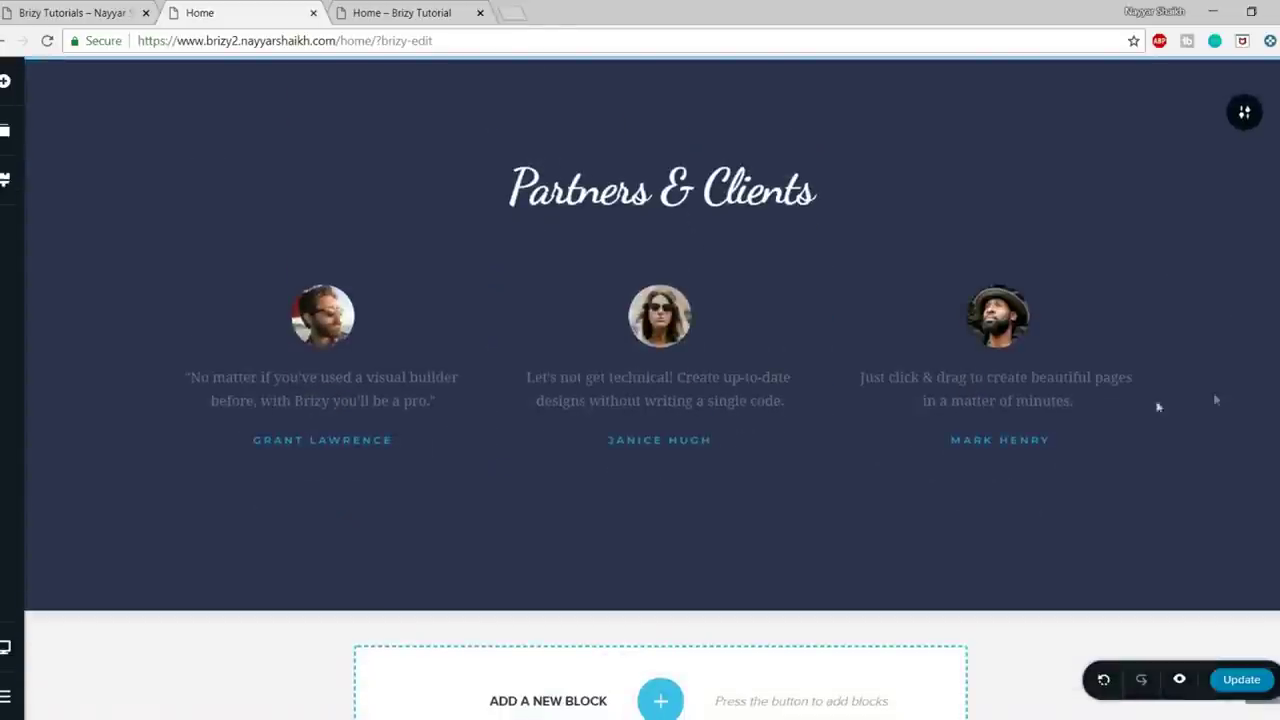
pyautogui.click(658, 408)
pyautogui.click(533, 335)
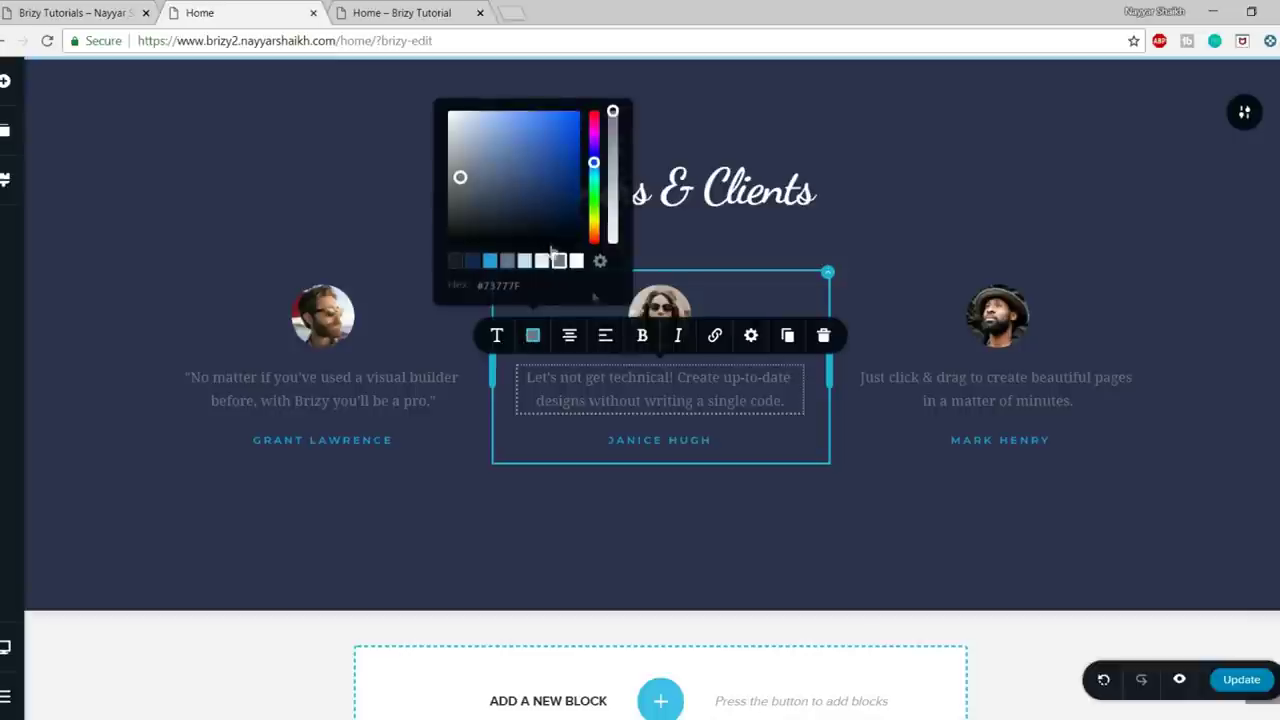
pyautogui.click(578, 262)
pyautogui.click(360, 411)
pyautogui.click(196, 337)
pyautogui.click(239, 264)
pyautogui.click(1020, 400)
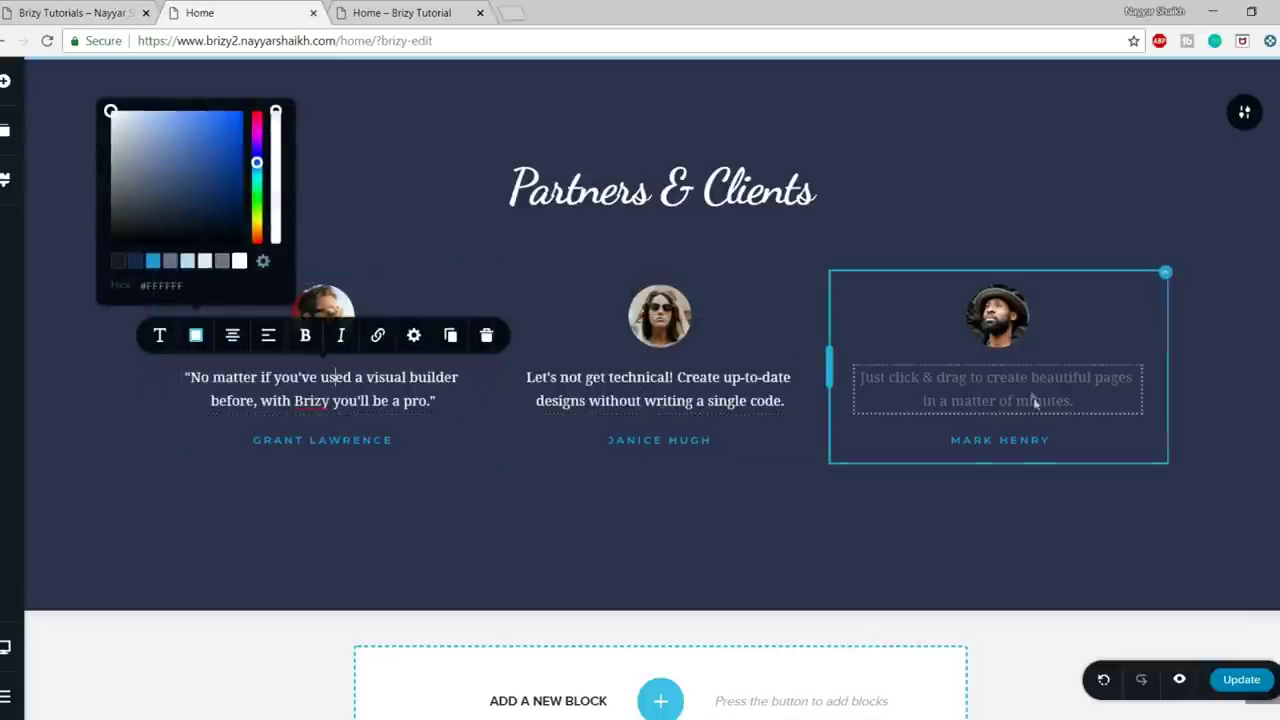
pyautogui.click(871, 335)
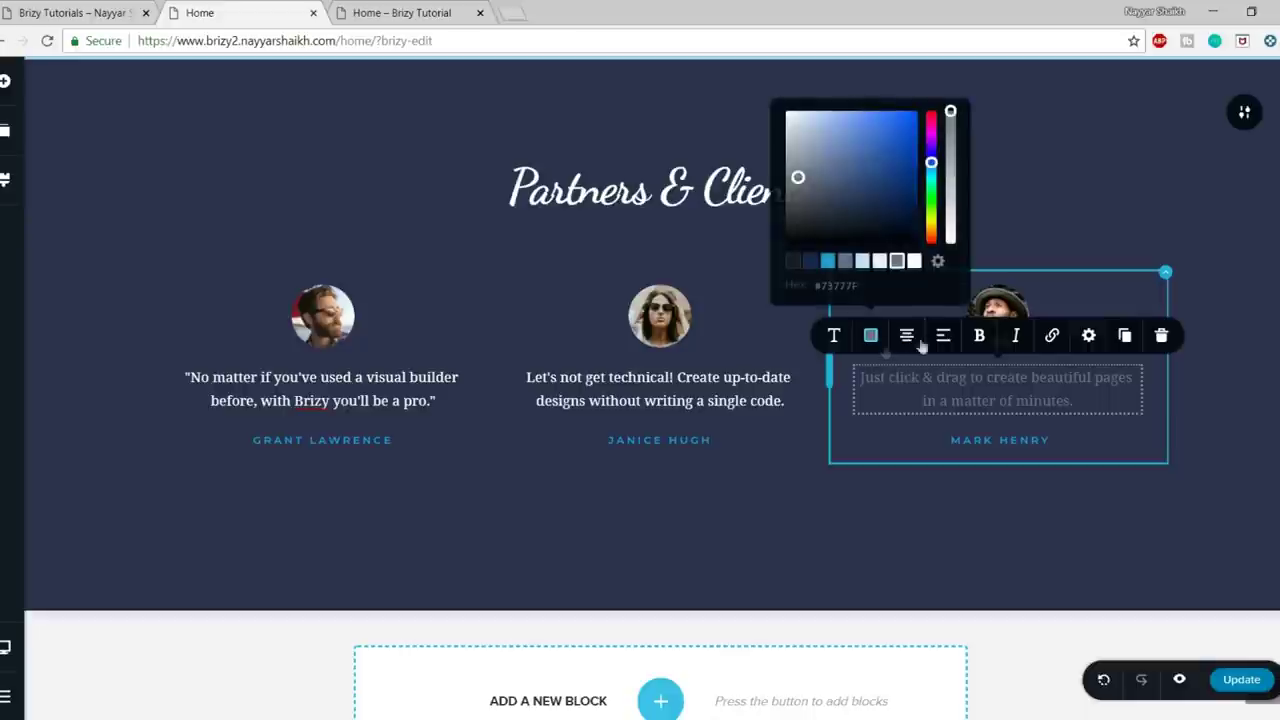
pyautogui.click(914, 262)
pyautogui.click(1238, 251)
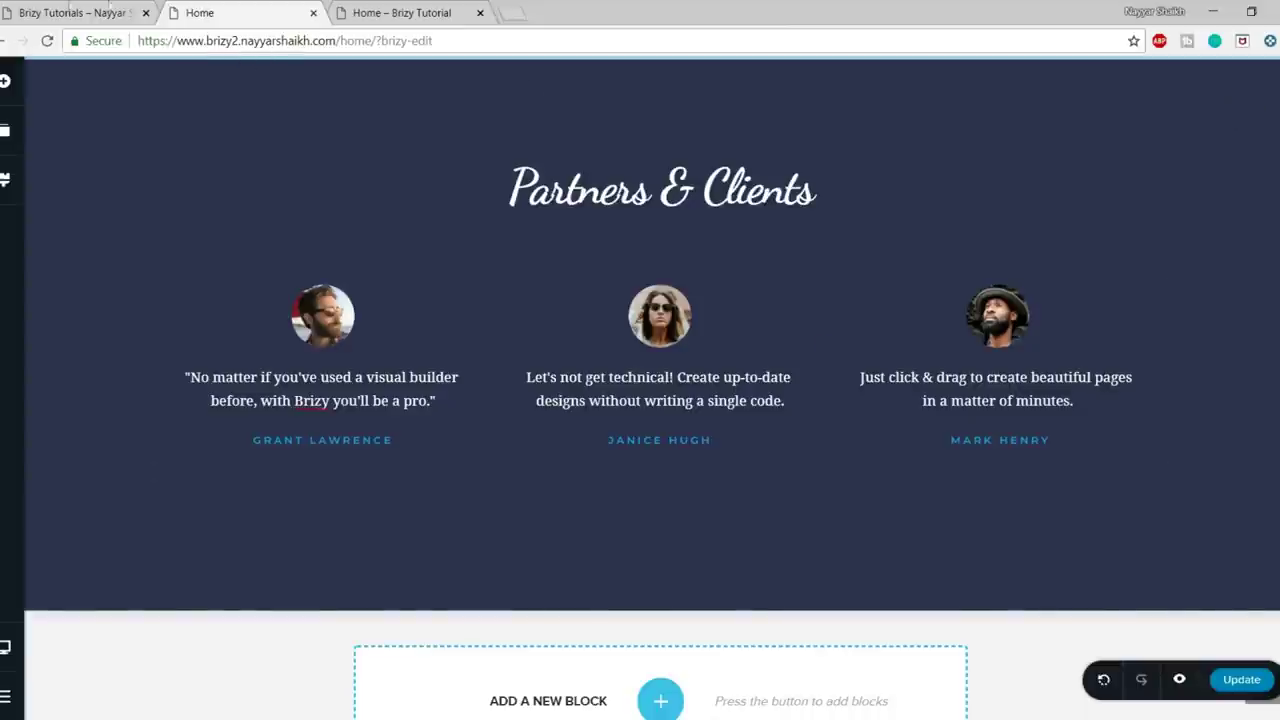
pyautogui.click(70, 12)
pyautogui.scroll(-3, 766, 370)
# - On the reference page, paste a test colour value in DevTools, then close DevTools
pyautogui.write('#0f1df3')
pyautogui.click(1040, 578)
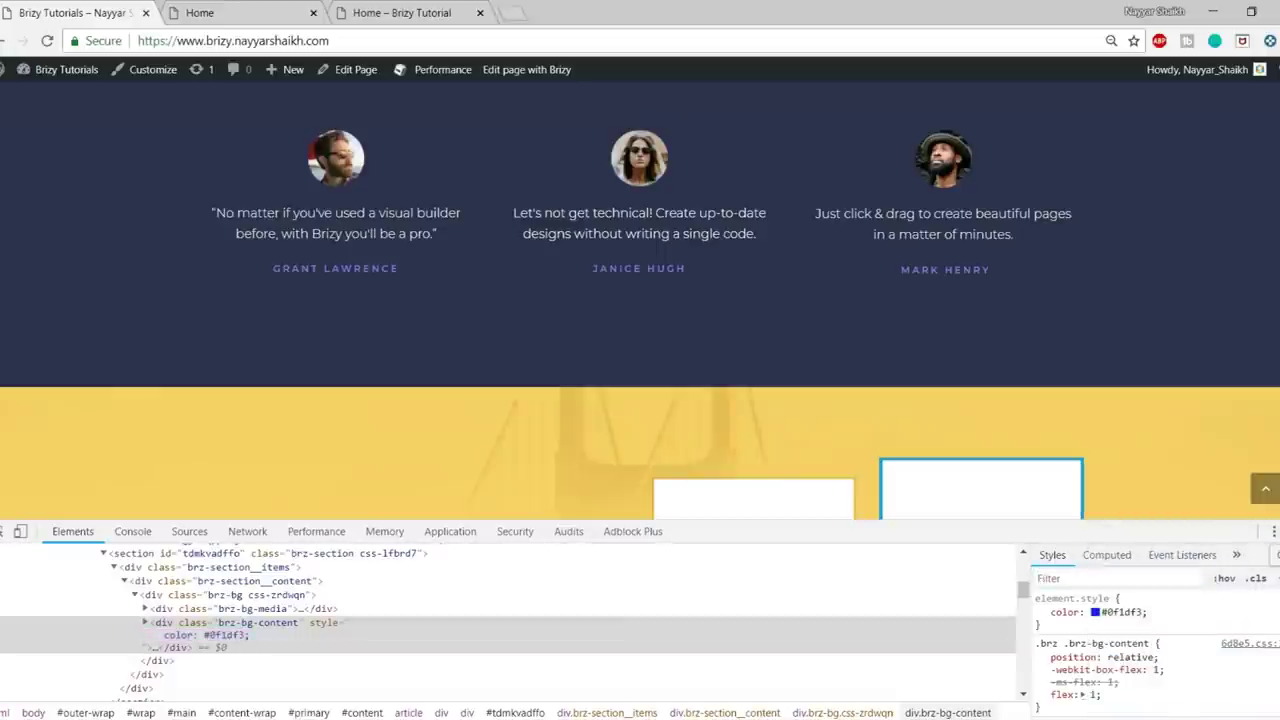
pyautogui.press('F12')
pyautogui.scroll(-3, 1049, 480)
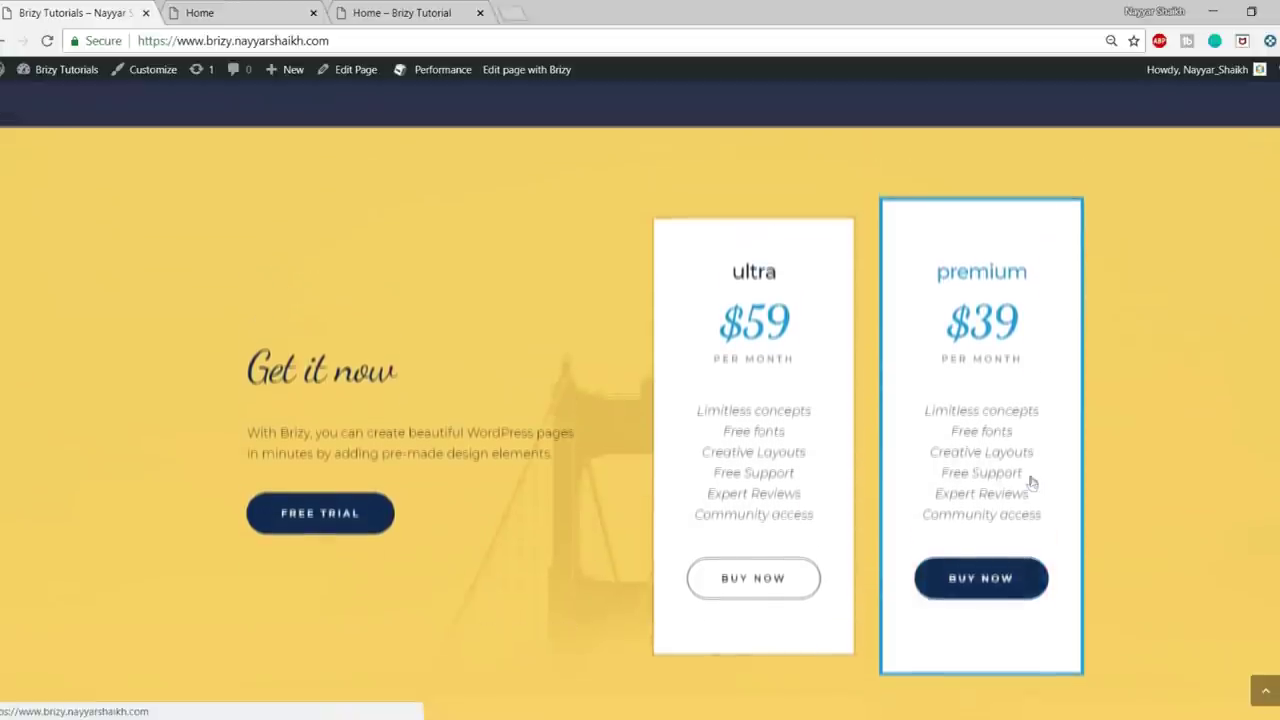
# - Back in Brizy, insert the Get it now block from the Pricing category
pyautogui.click(226, 12)
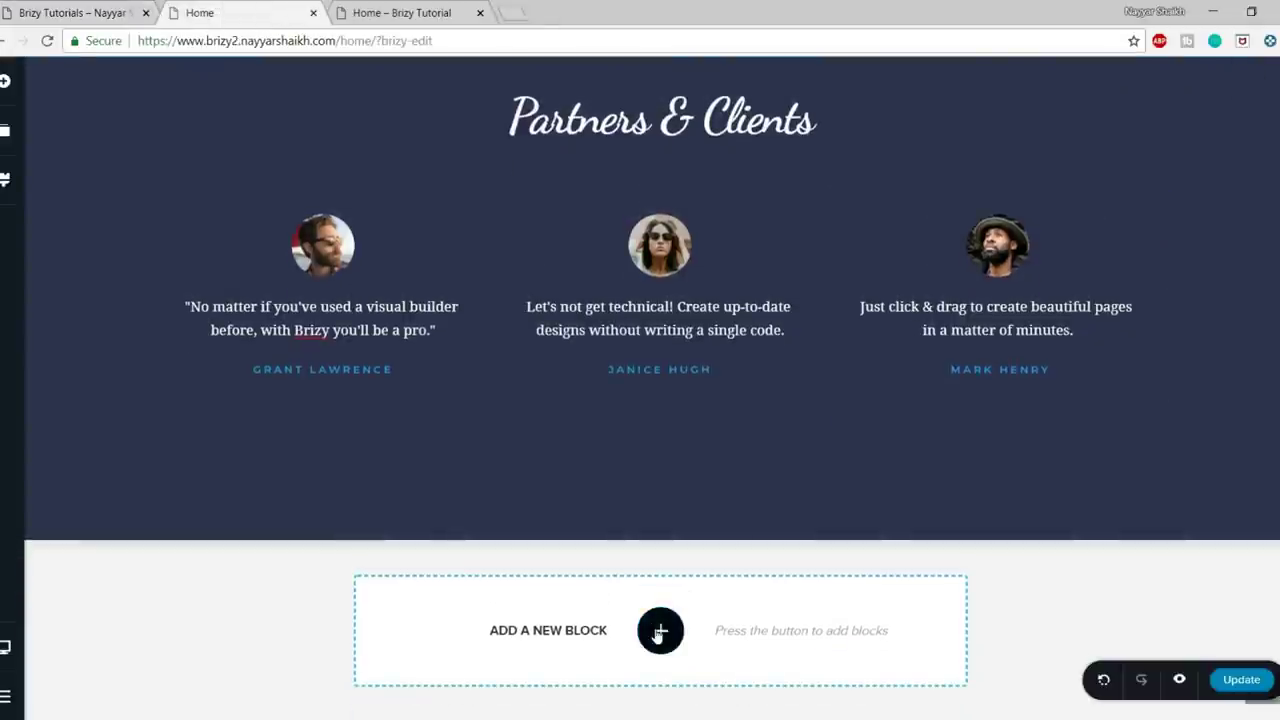
pyautogui.click(660, 628)
pyautogui.click(487, 216)
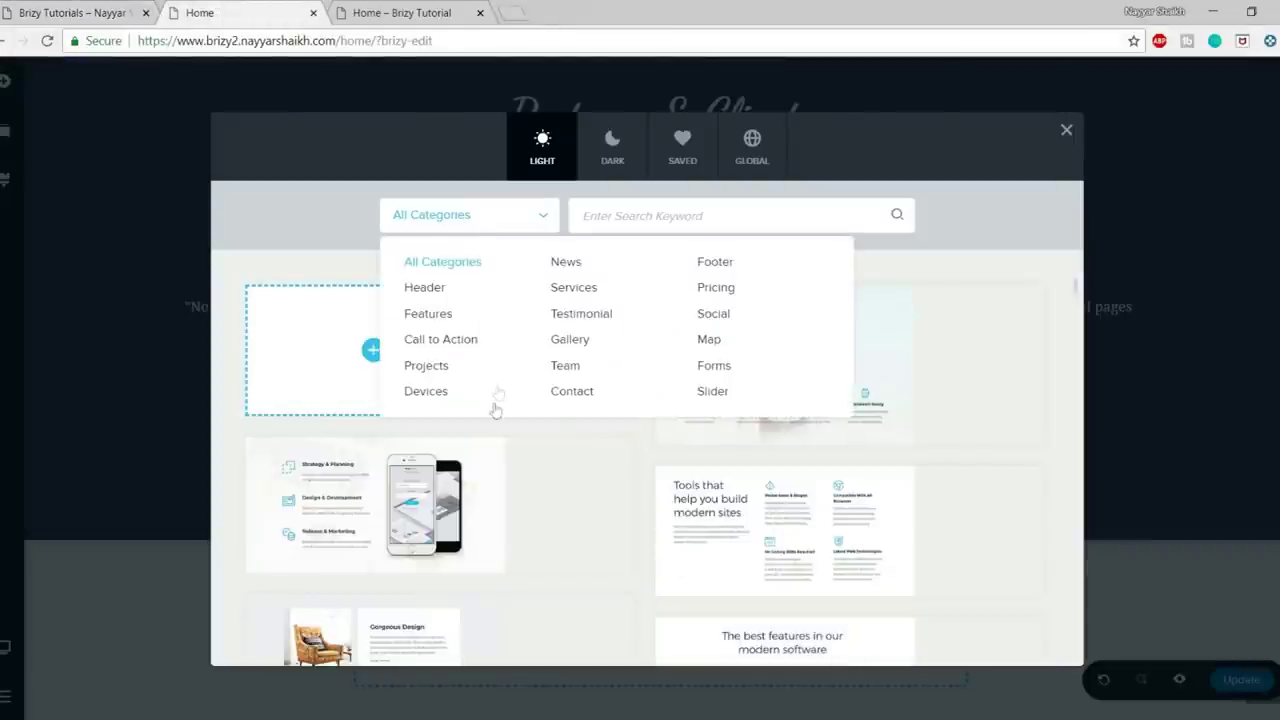
pyautogui.click(716, 288)
pyautogui.scroll(-10, 1070, 343)
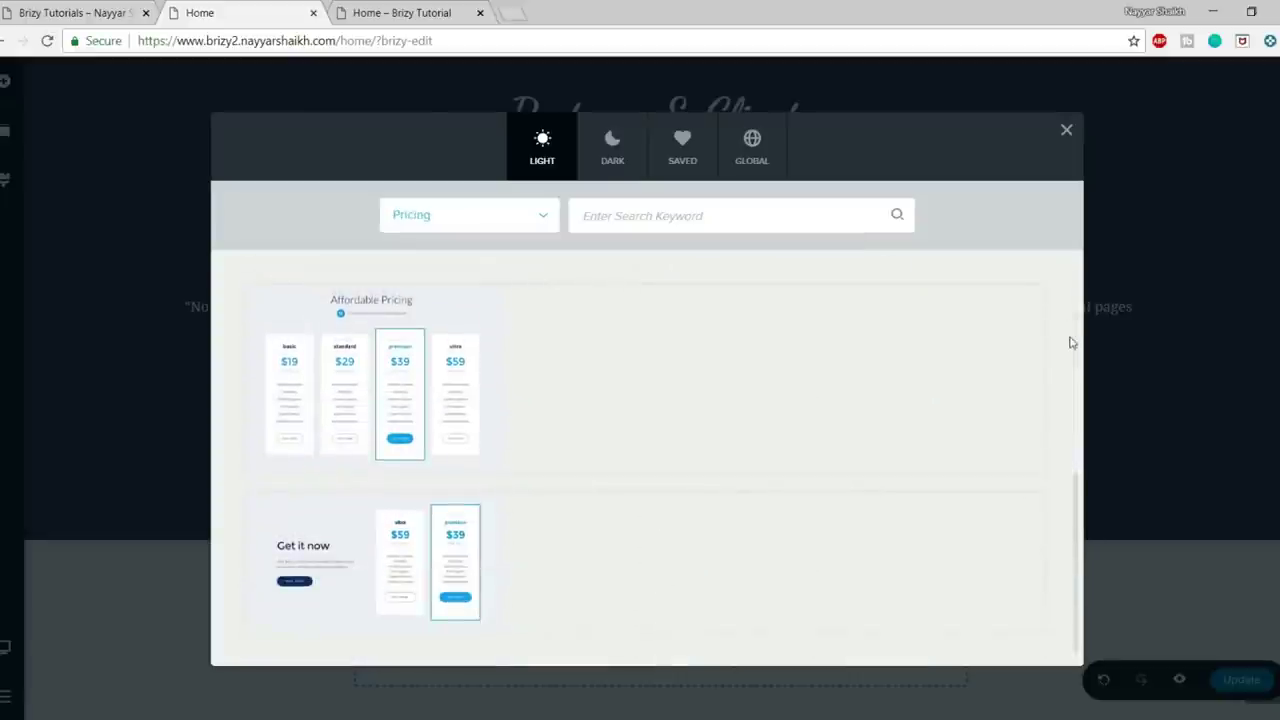
pyautogui.click(645, 563)
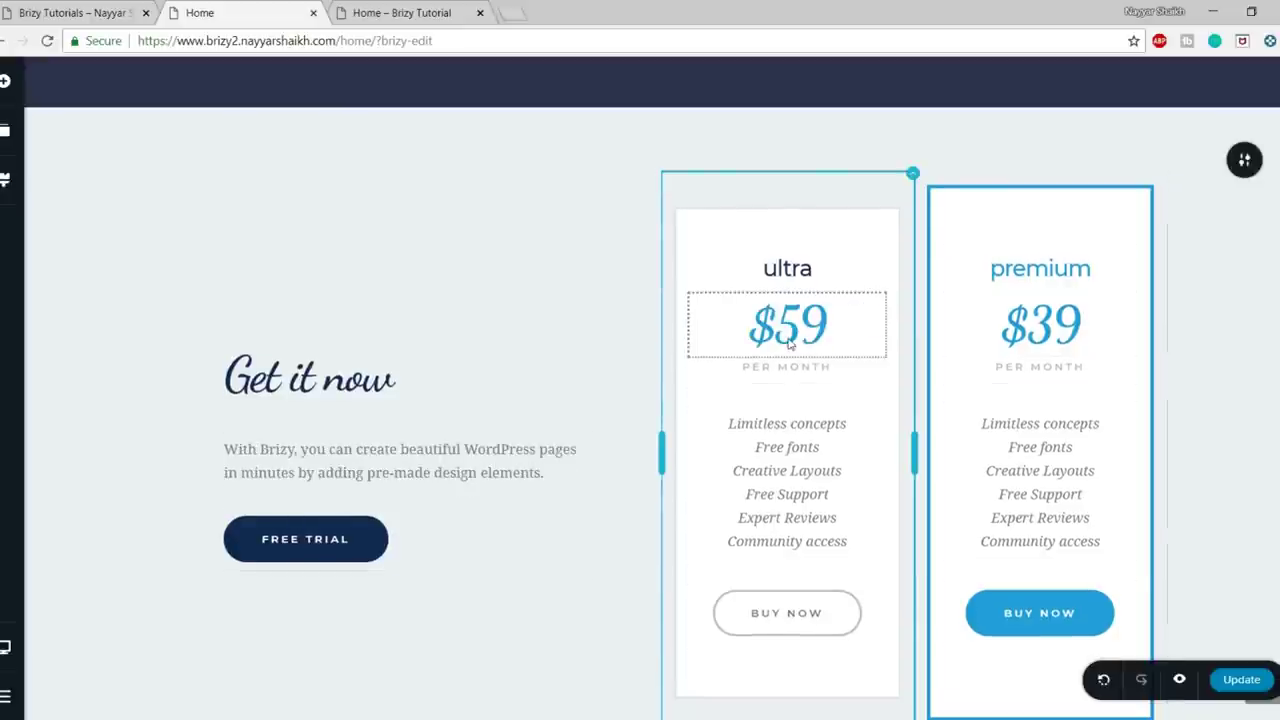
# - Change the ultra card's price to 10 and the premium card's price to 20
pyautogui.doubleClick(790, 330)
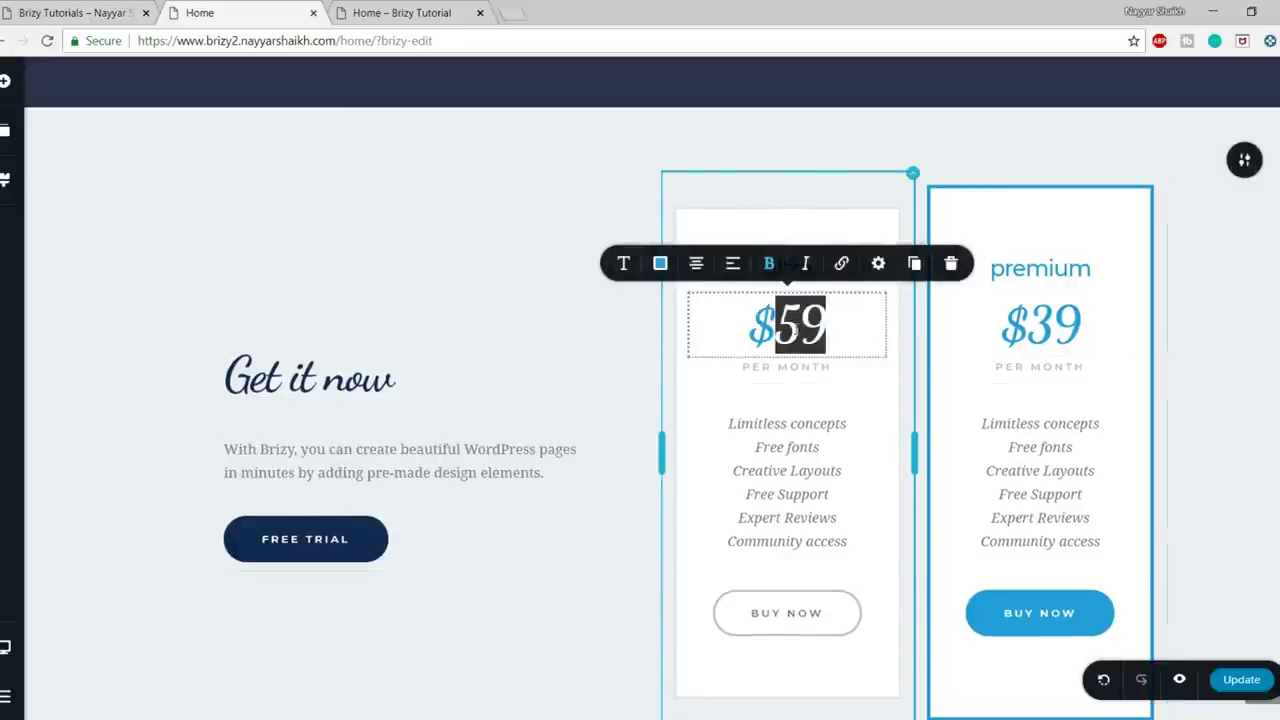
pyautogui.write('10')
pyautogui.click(1044, 327)
pyautogui.doubleClick(1045, 325)
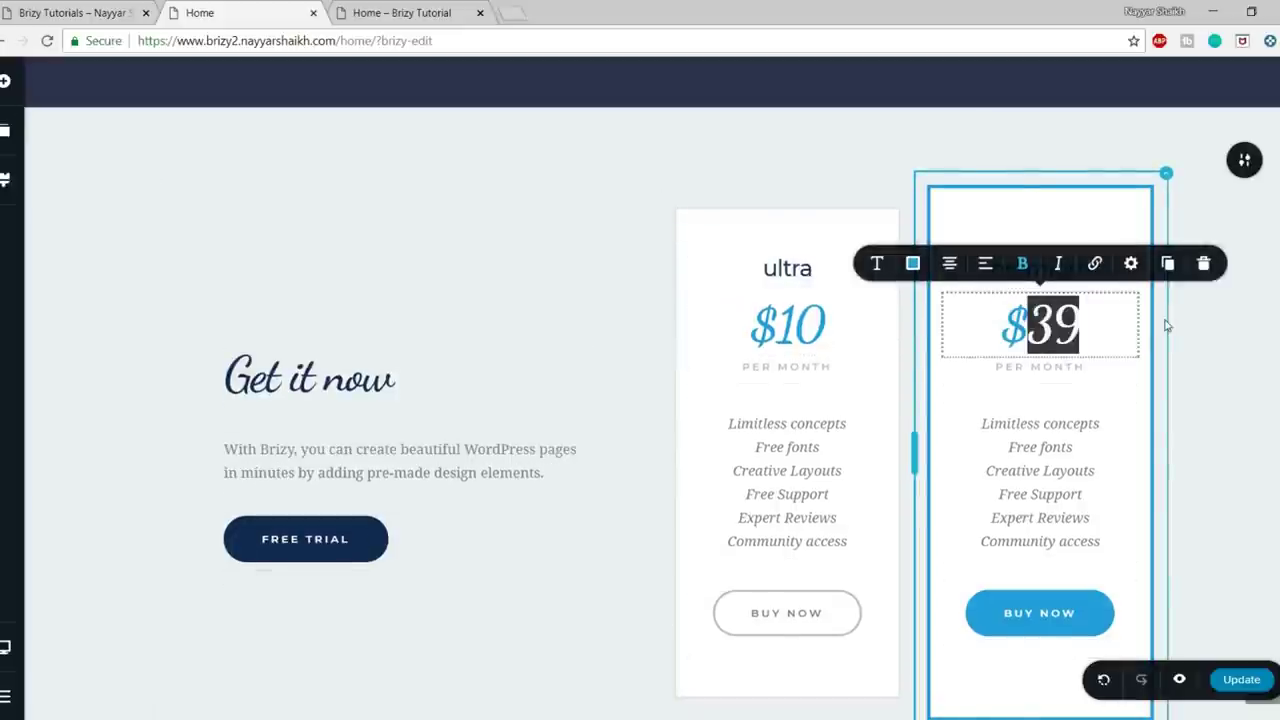
pyautogui.write('20')
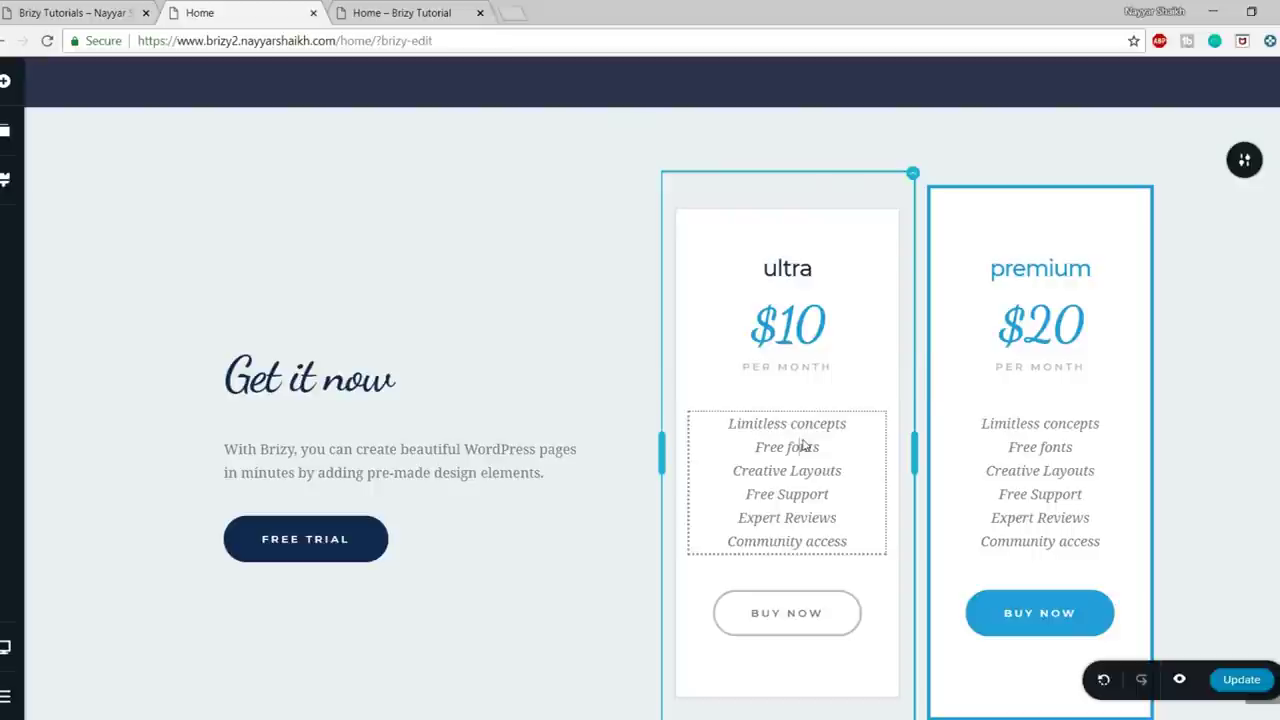
# - Select the ultra feature list, then the FREE TRIAL button's link settings and BUY NOW button
pyautogui.click(787, 436)
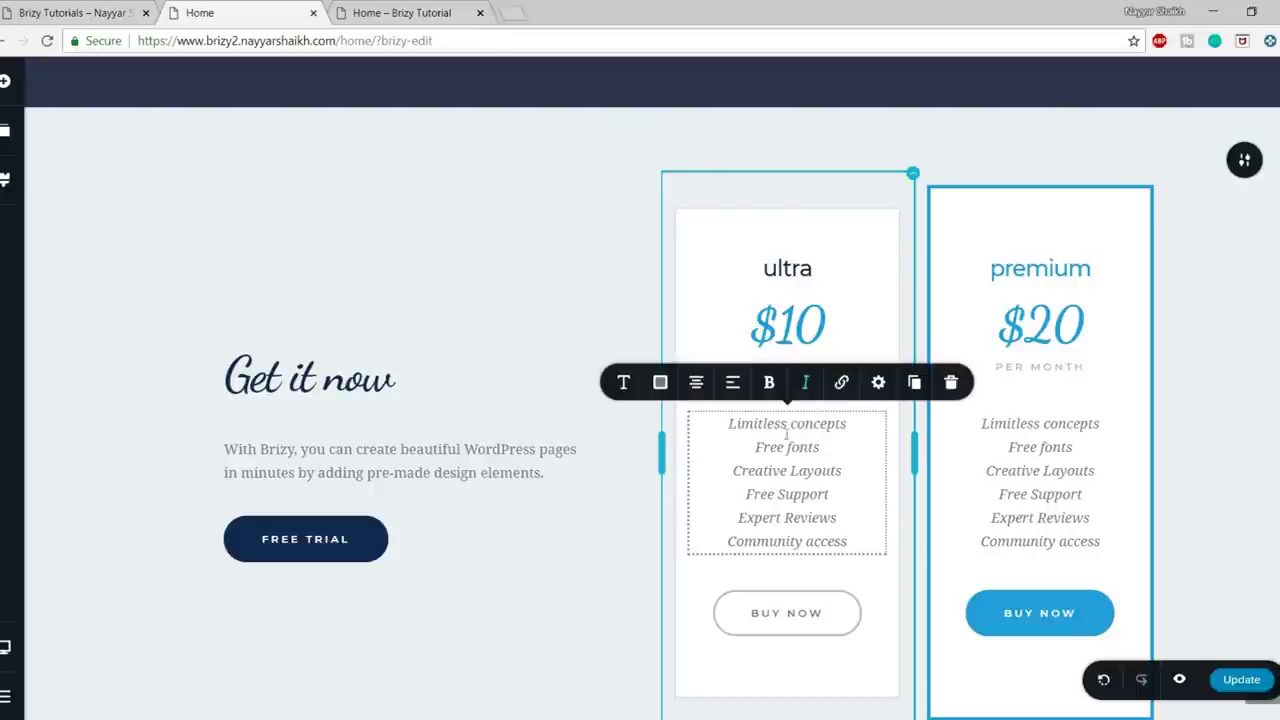
pyautogui.moveTo(863, 545); pyautogui.dragTo(688, 440)
pyautogui.click(778, 494)
pyautogui.click(338, 543)
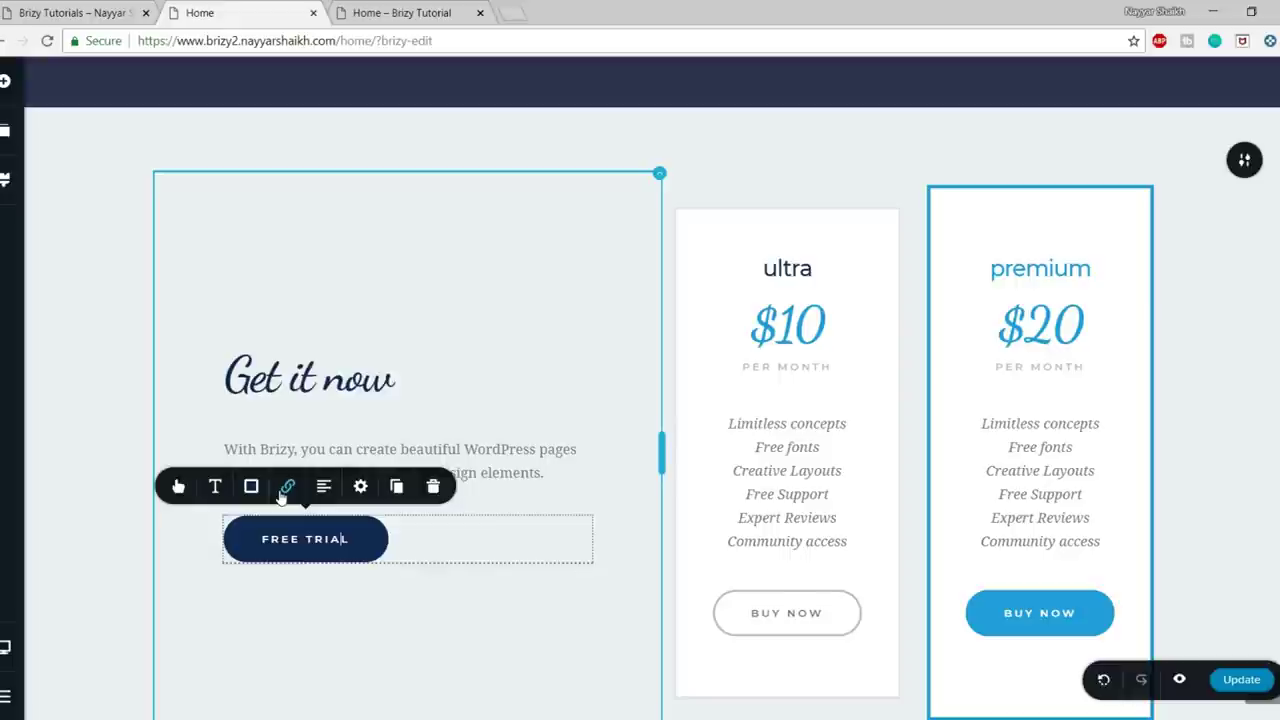
pyautogui.click(288, 490)
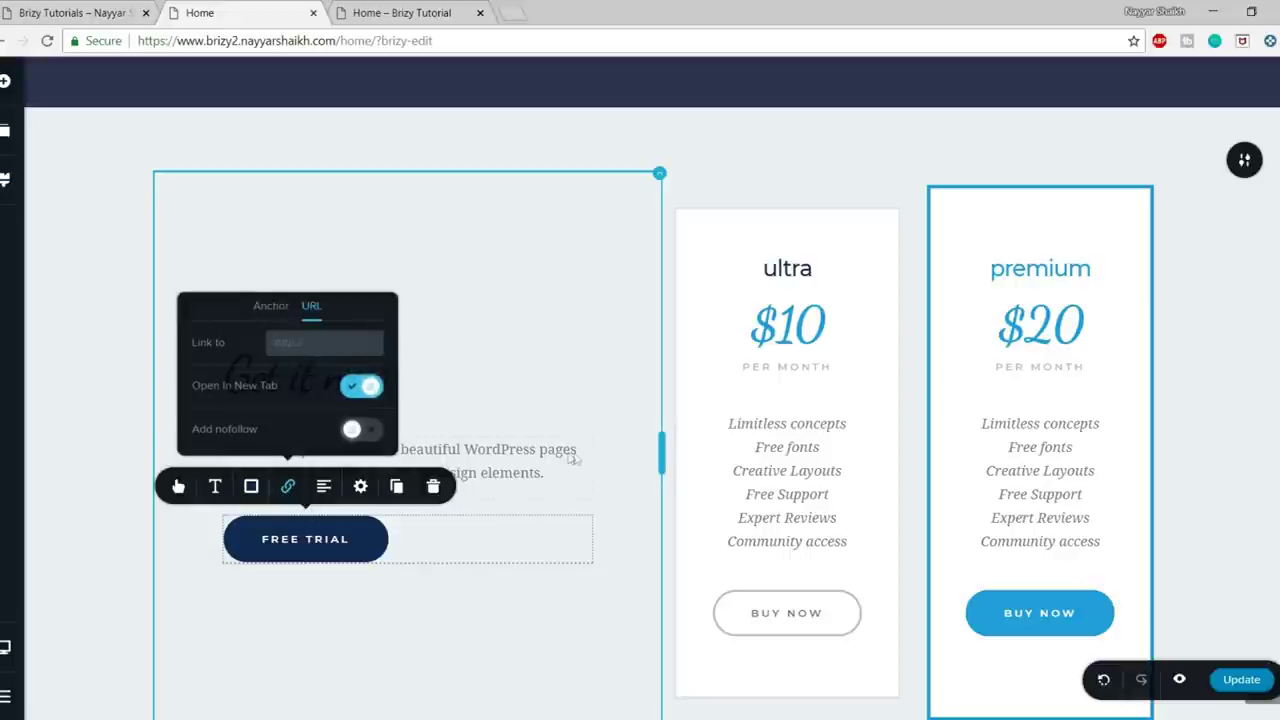
pyautogui.click(1090, 613)
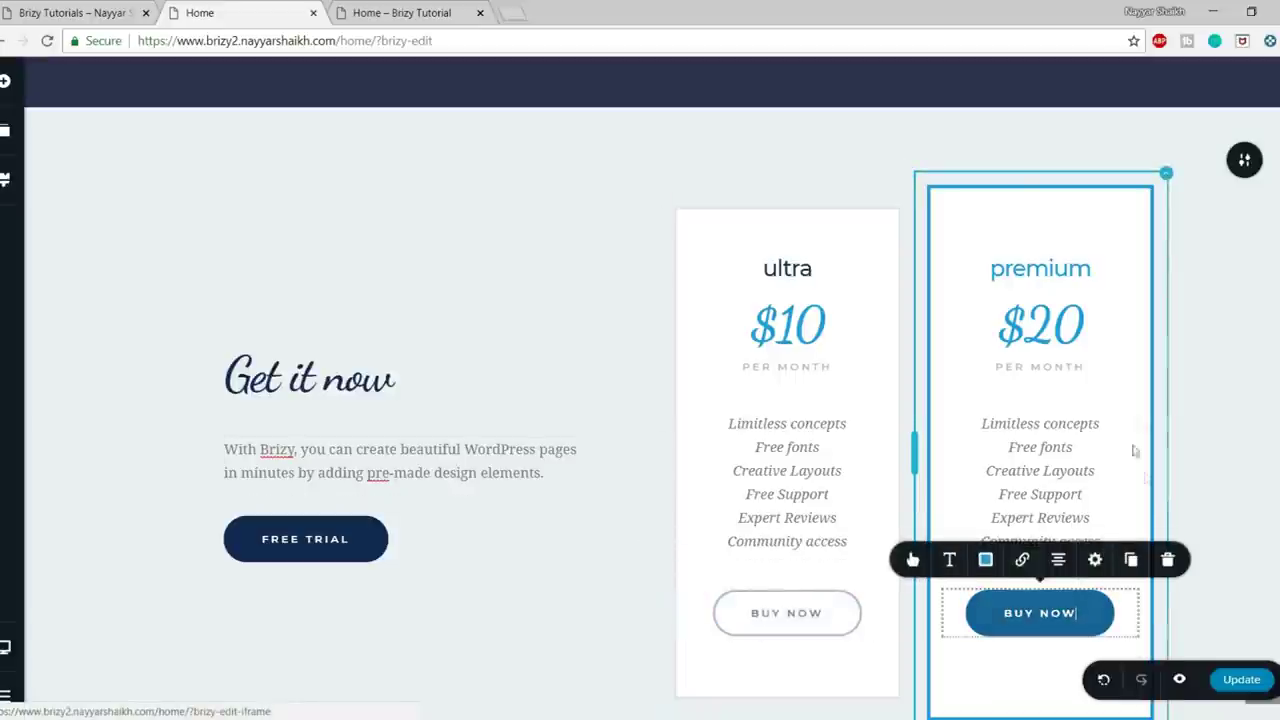
# - Rename the plan headings from ultra to basic and from premium to pro
pyautogui.scroll(2, 1245, 398)
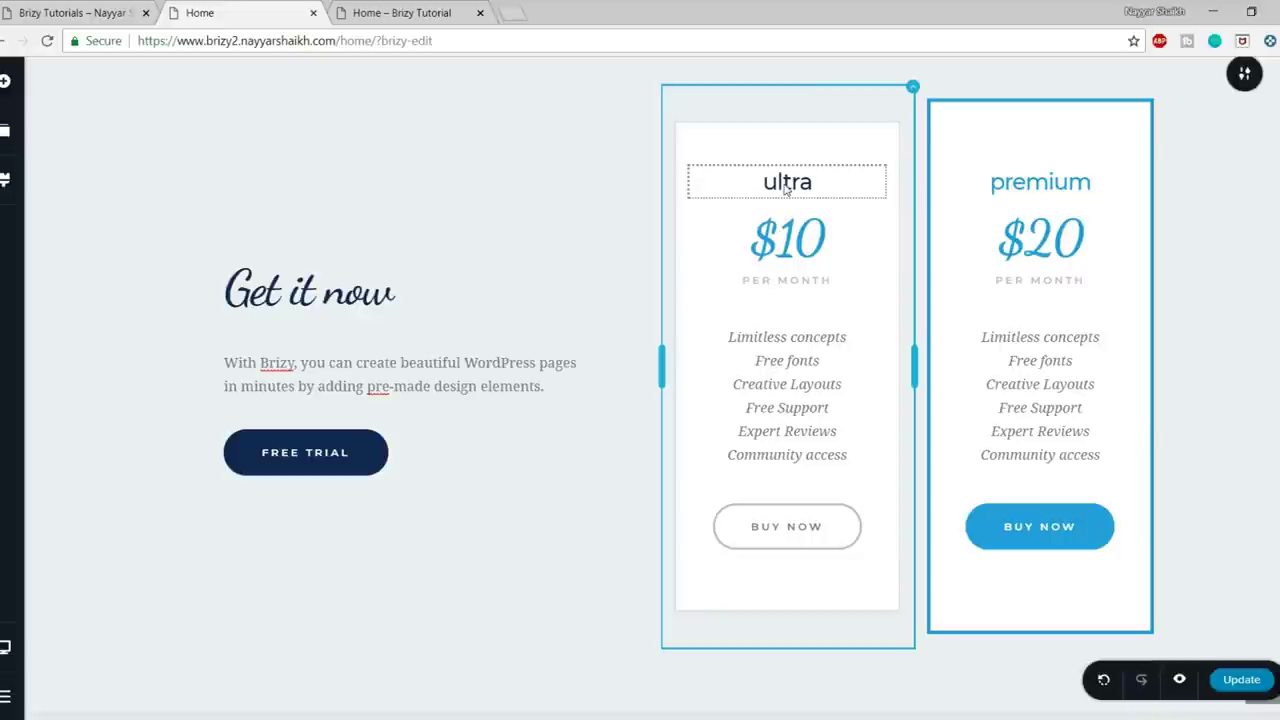
pyautogui.doubleClick(786, 188)
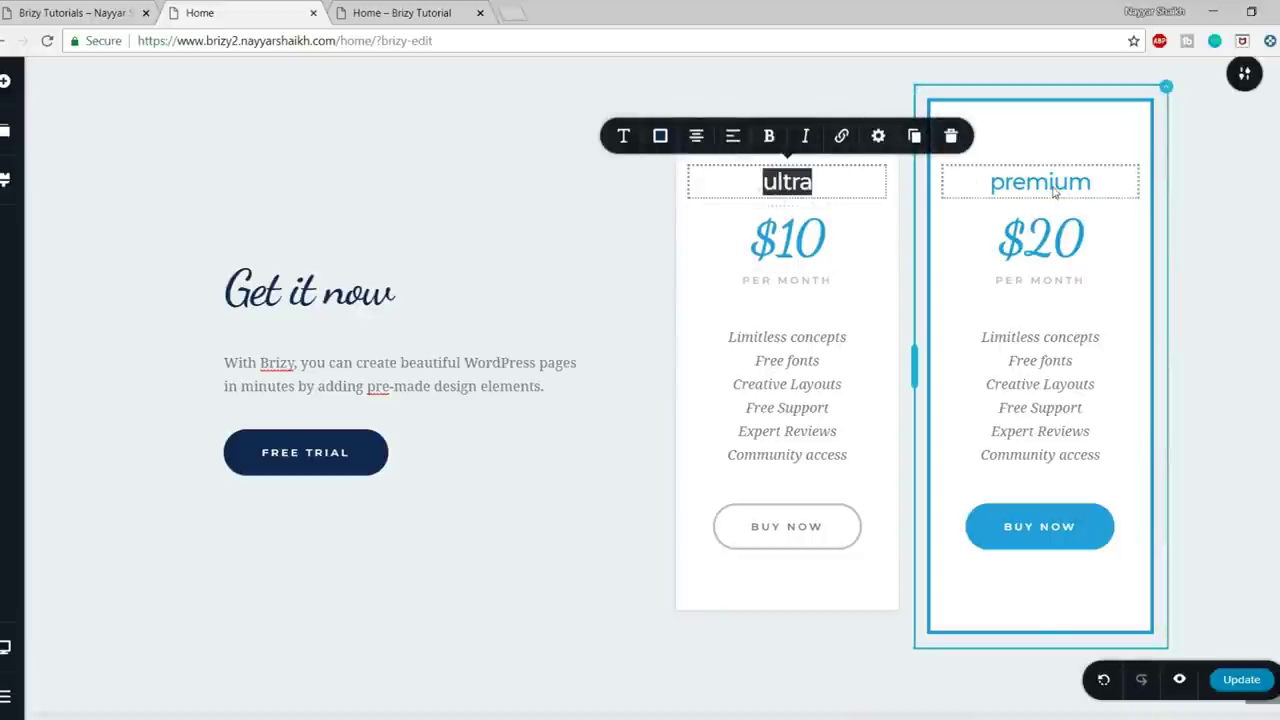
pyautogui.write('basic')
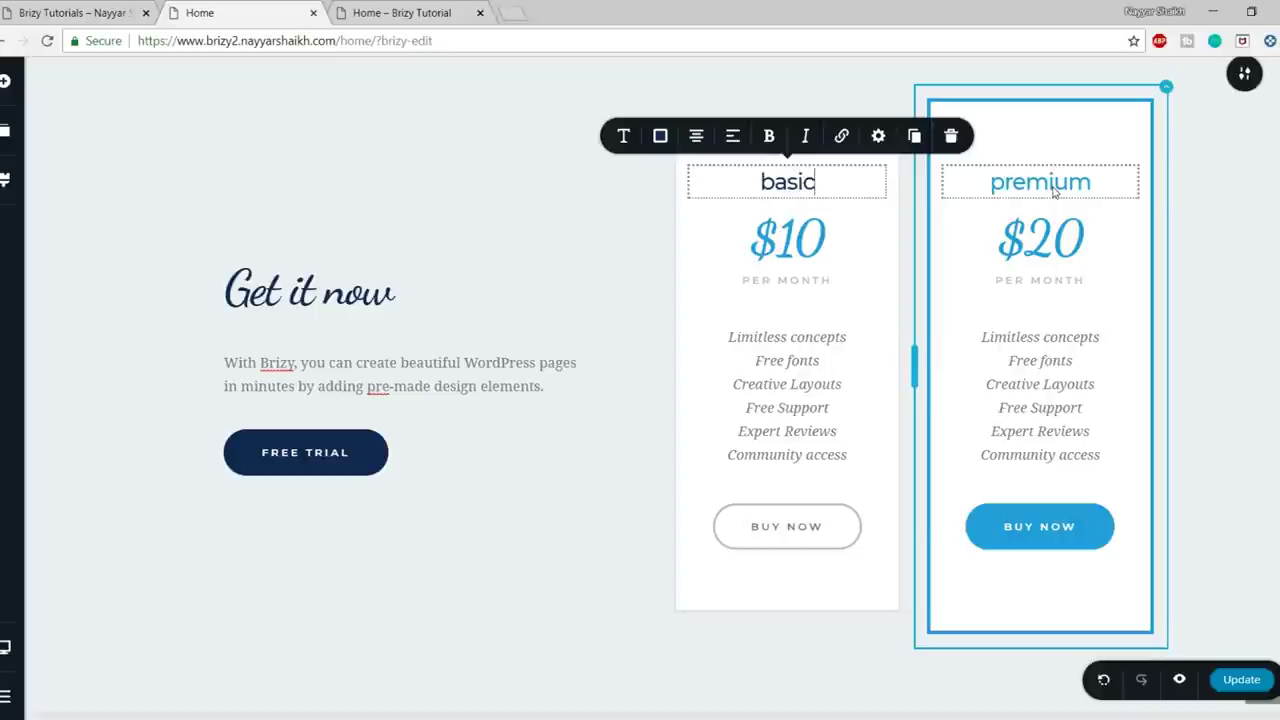
pyautogui.doubleClick(1028, 184)
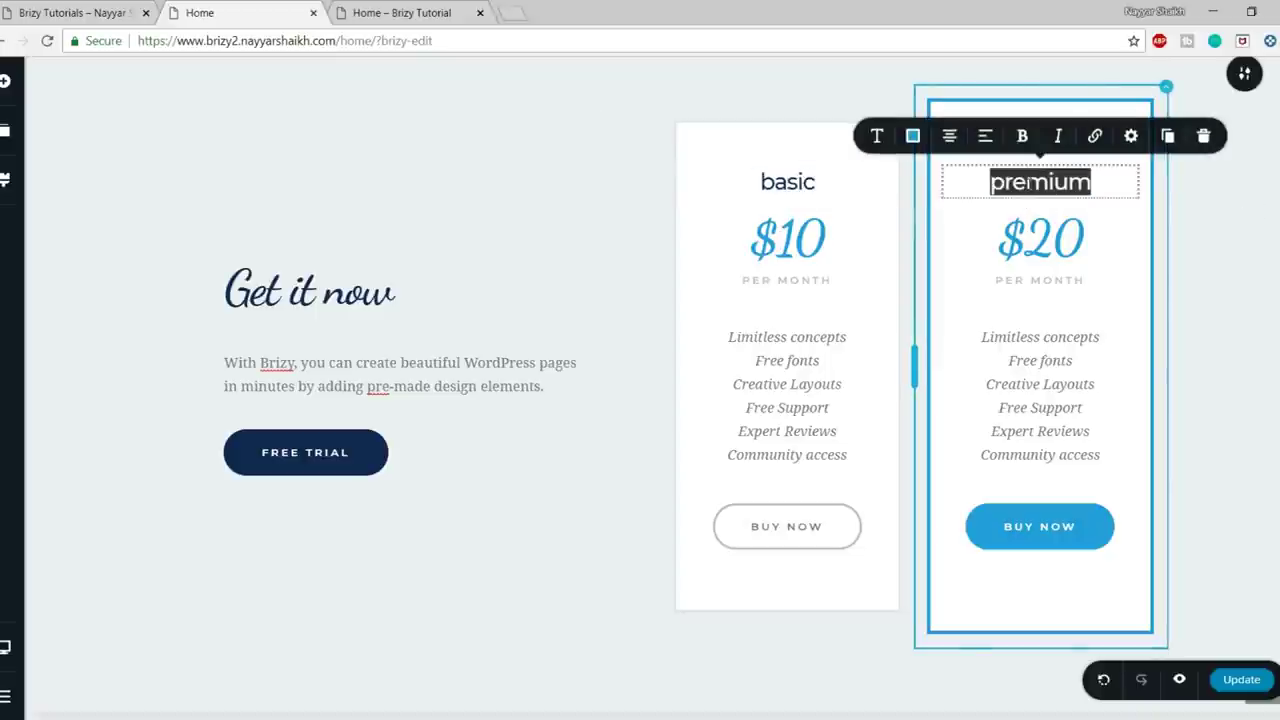
pyautogui.write('pro')
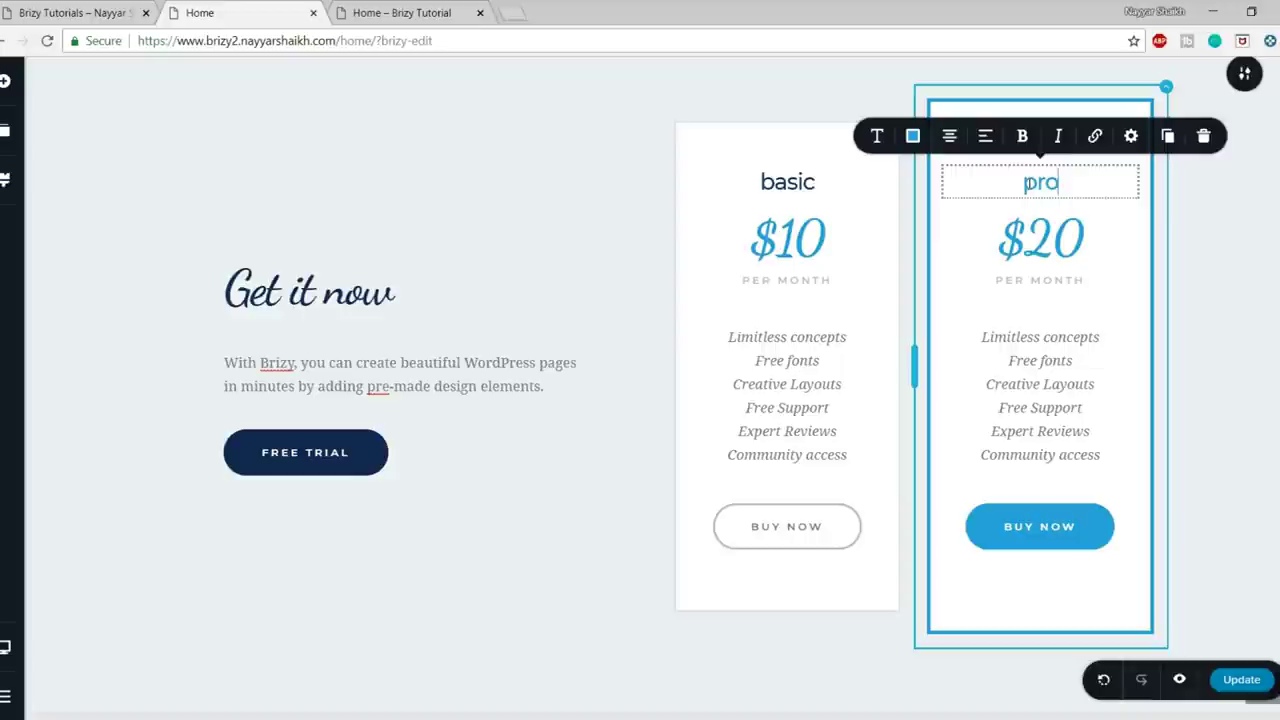
pyautogui.click(1061, 321)
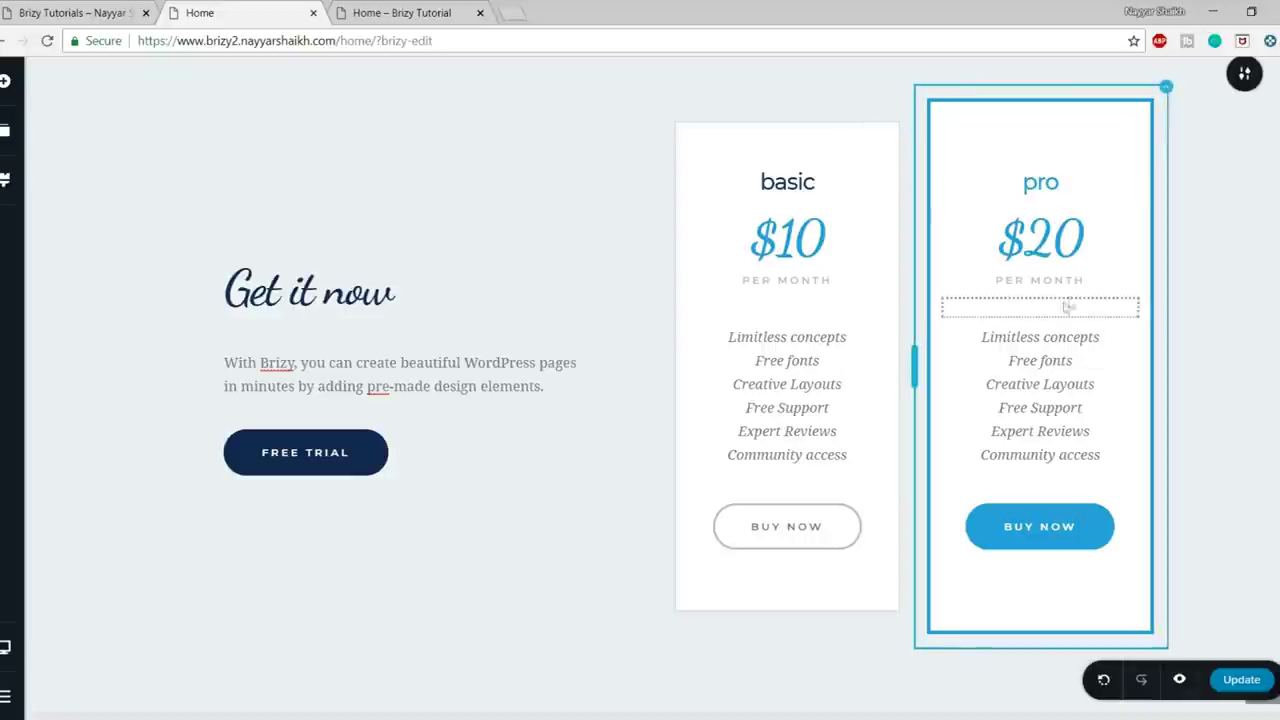
pyautogui.scroll(1, 1075, 400)
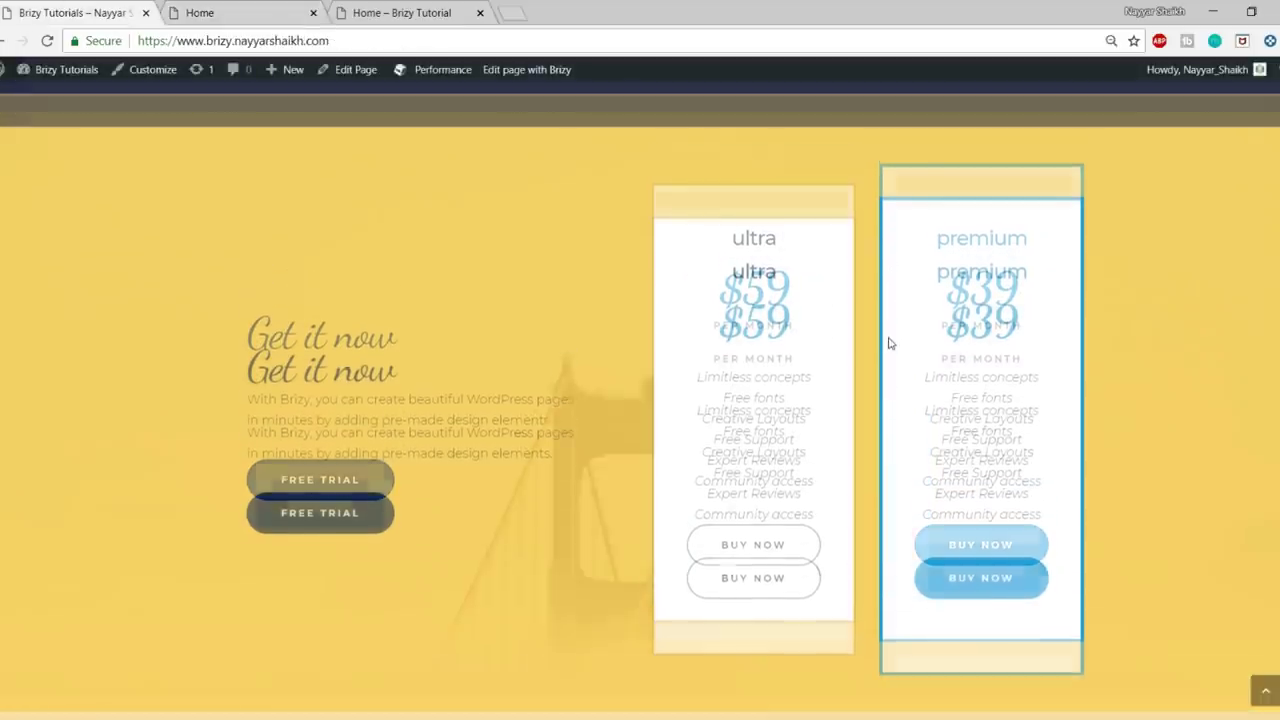
pyautogui.scroll(2, 606, 428)
pyautogui.scroll(-3, 606, 428)
pyautogui.scroll(3, 606, 428)
pyautogui.scroll(-3, 606, 428)
pyautogui.scroll(3, 606, 428)
pyautogui.scroll(-3, 606, 428)
pyautogui.scroll(2, 1177, 412)
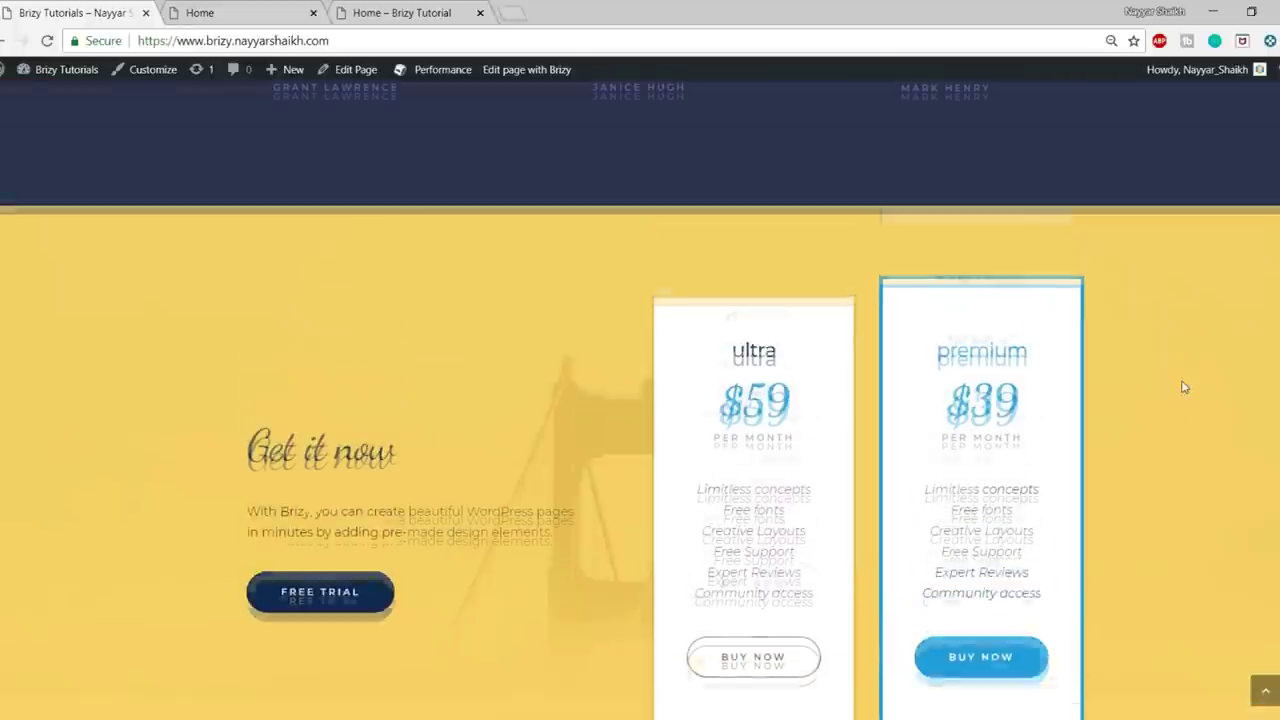
pyautogui.scroll(-3, 1183, 387)
pyautogui.scroll(-2, 1183, 387)
pyautogui.scroll(3, 1183, 387)
pyautogui.scroll(-1, 1183, 387)
pyautogui.scroll(3, 1183, 387)
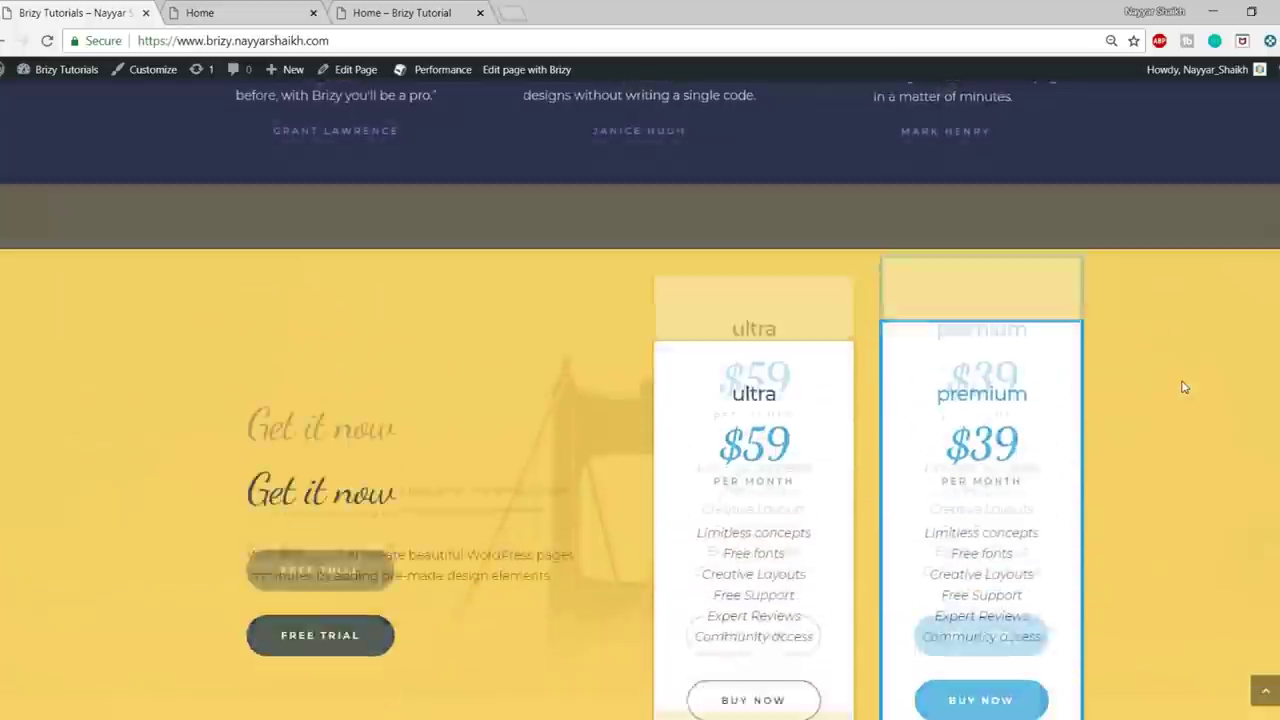
pyautogui.scroll(-1, 1183, 387)
pyautogui.scroll(-2, 609, 443)
pyautogui.scroll(2, 609, 443)
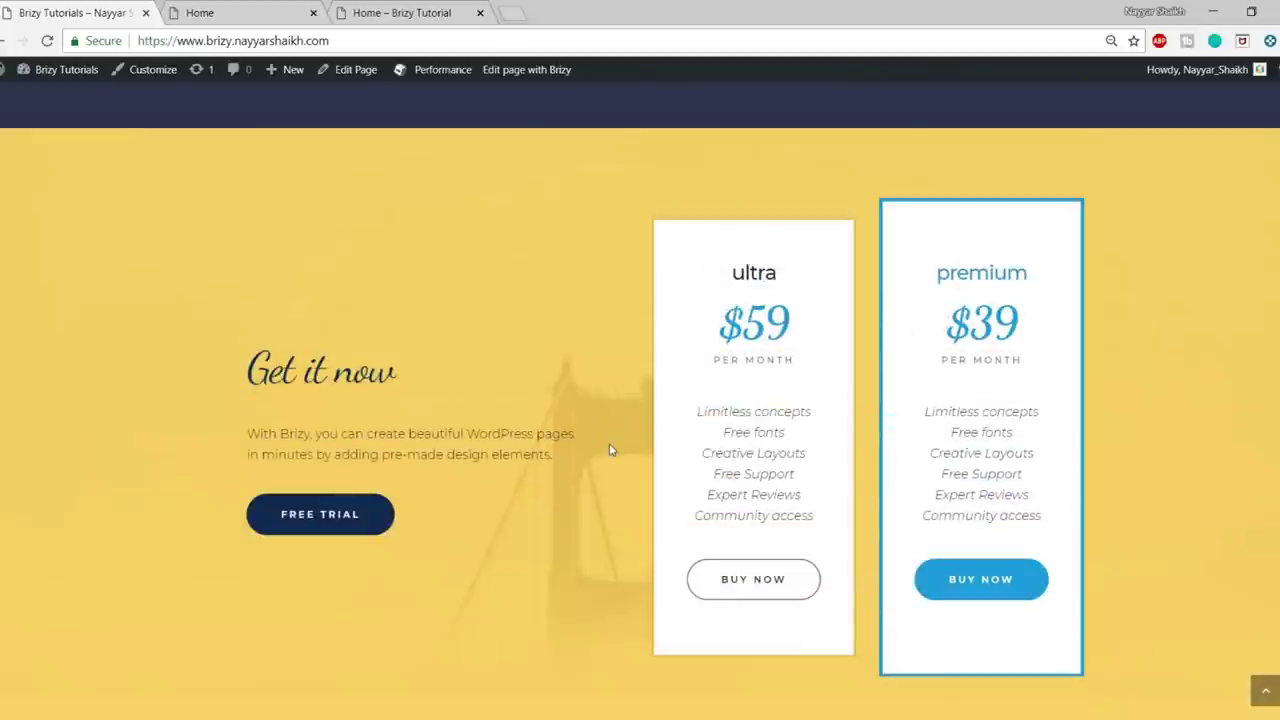
pyautogui.click(396, 10)
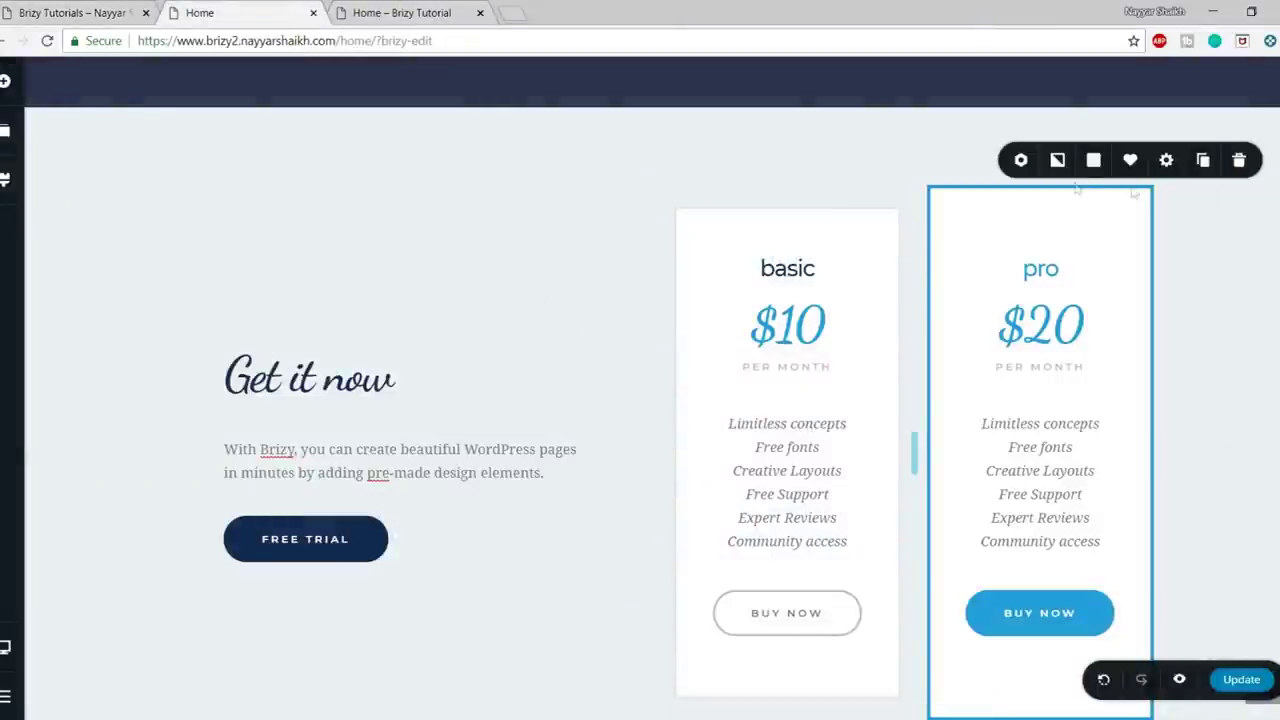
# - Set the pricing section's background image to the beach photo from the Media Library
pyautogui.click(1057, 162)
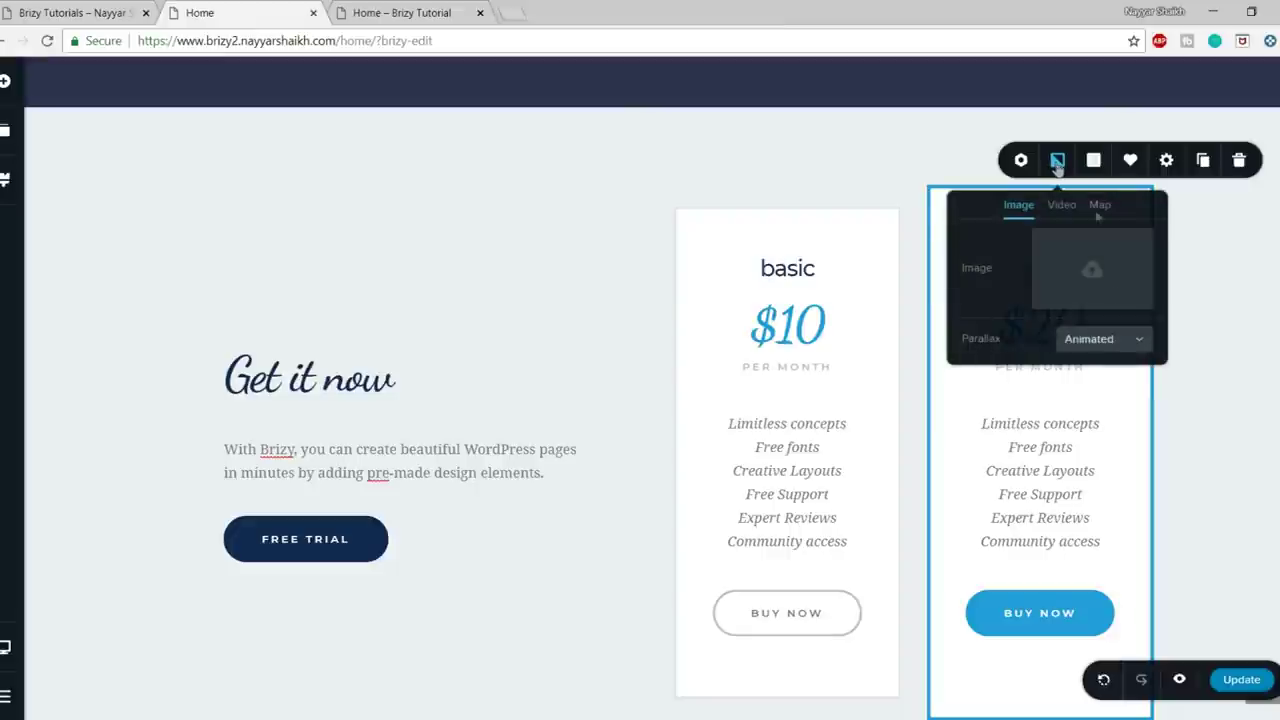
pyautogui.click(1095, 272)
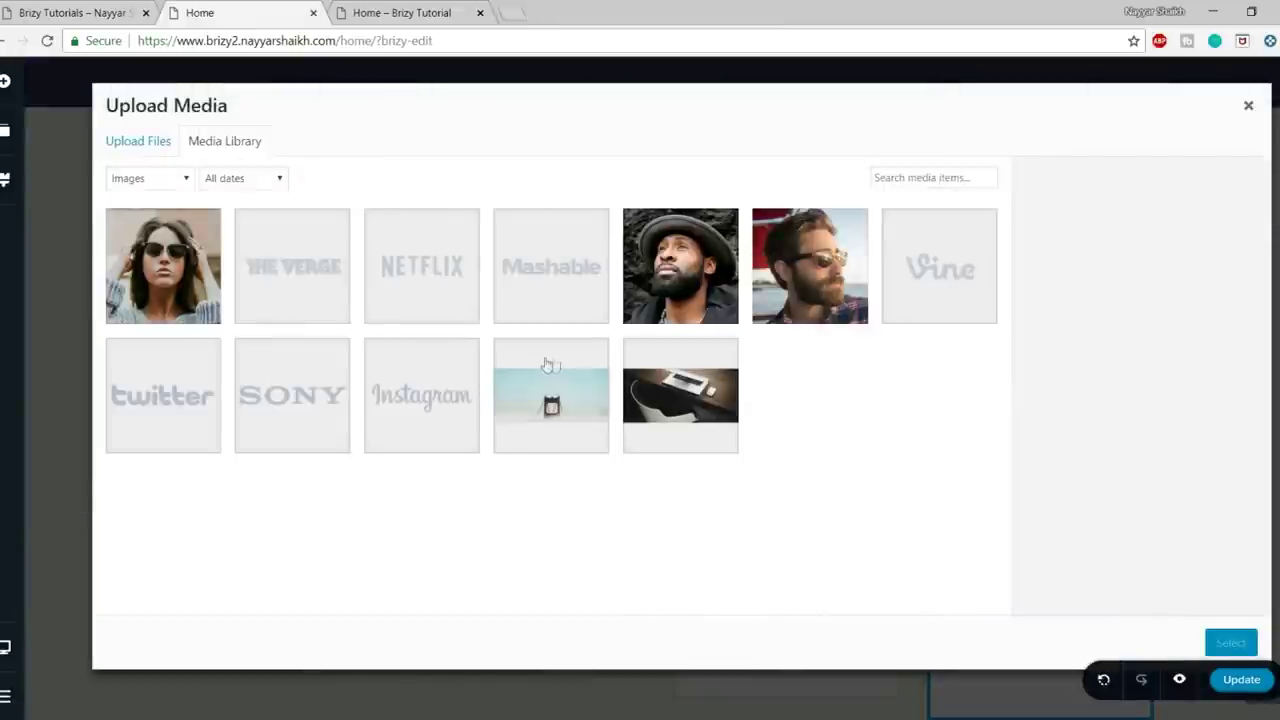
pyautogui.click(590, 414)
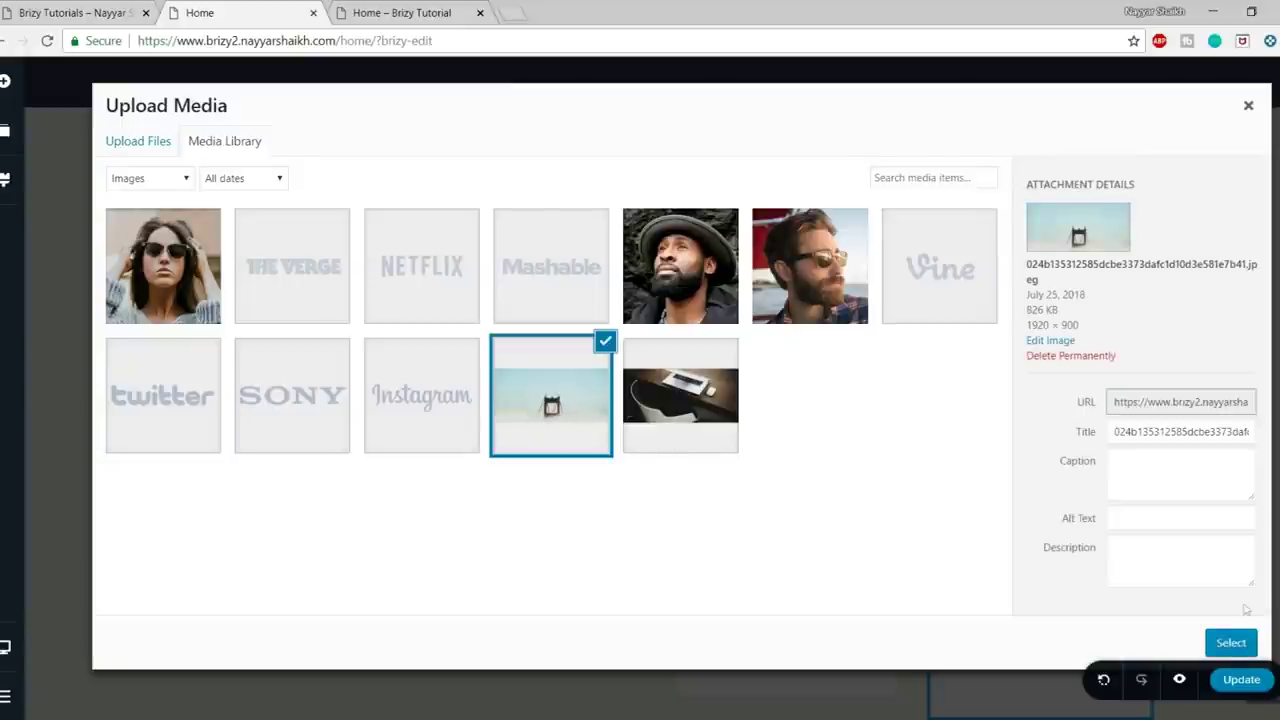
pyautogui.click(1247, 643)
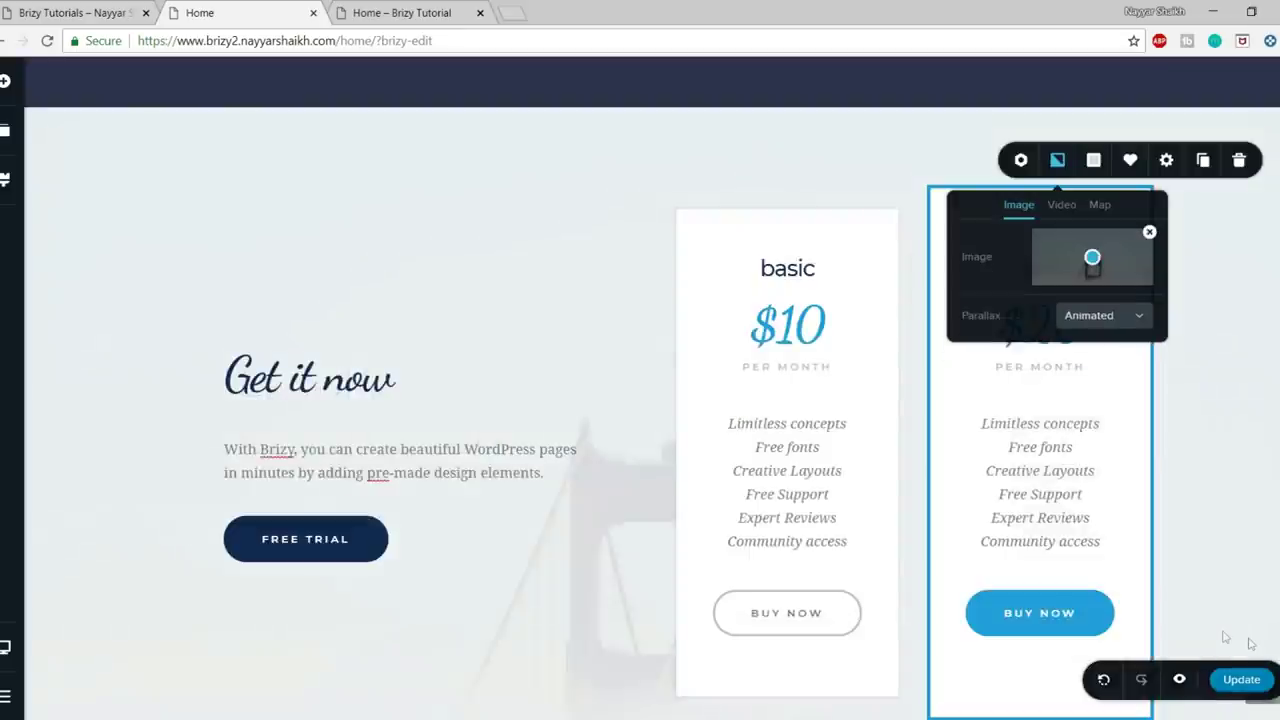
pyautogui.scroll(-2, 549, 503)
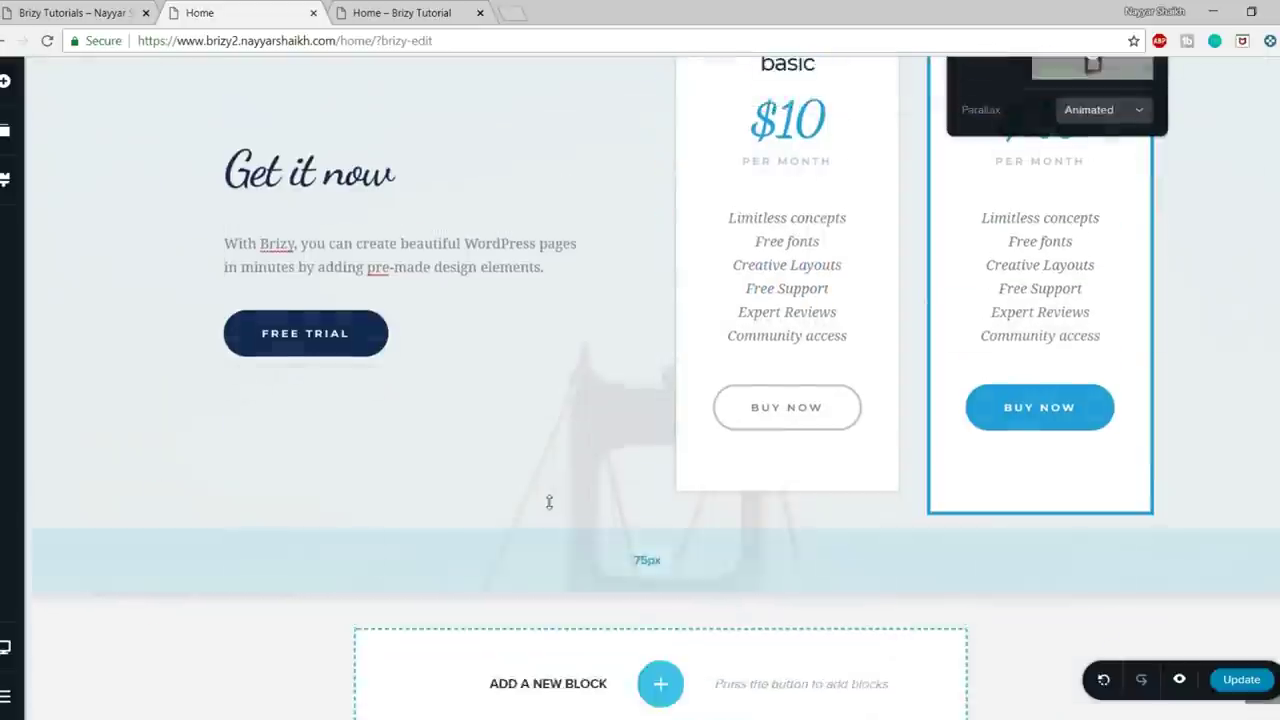
pyautogui.scroll(4, 563, 514)
pyautogui.scroll(-4, 1012, 348)
pyautogui.scroll(3, 1012, 348)
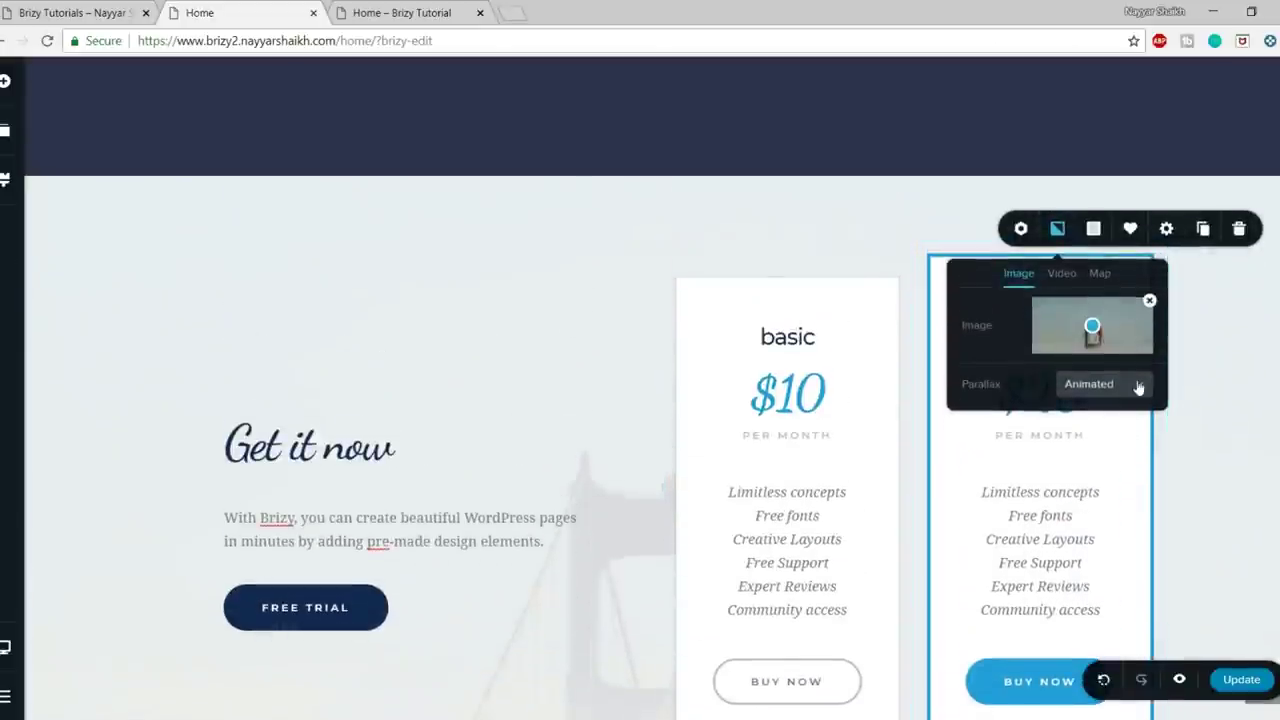
# - Set the background's Parallax option to Fixed so it stays put while scrolling
pyautogui.click(1133, 383)
pyautogui.scroll(-1, 1257, 393)
pyautogui.scroll(-3, 1234, 363)
pyautogui.scroll(4, 1234, 363)
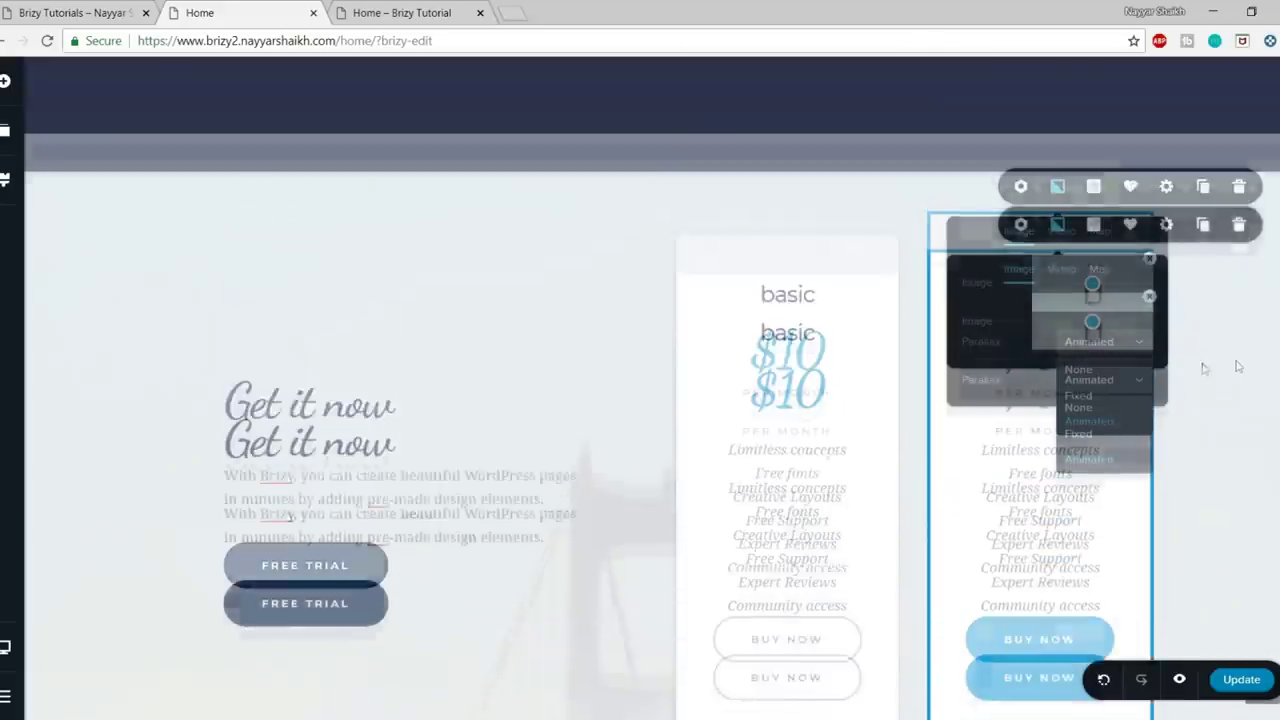
pyautogui.click(1094, 455)
pyautogui.scroll(-2, 1208, 446)
pyautogui.scroll(2, 1208, 446)
pyautogui.scroll(-1, 1206, 450)
pyautogui.scroll(1, 1206, 450)
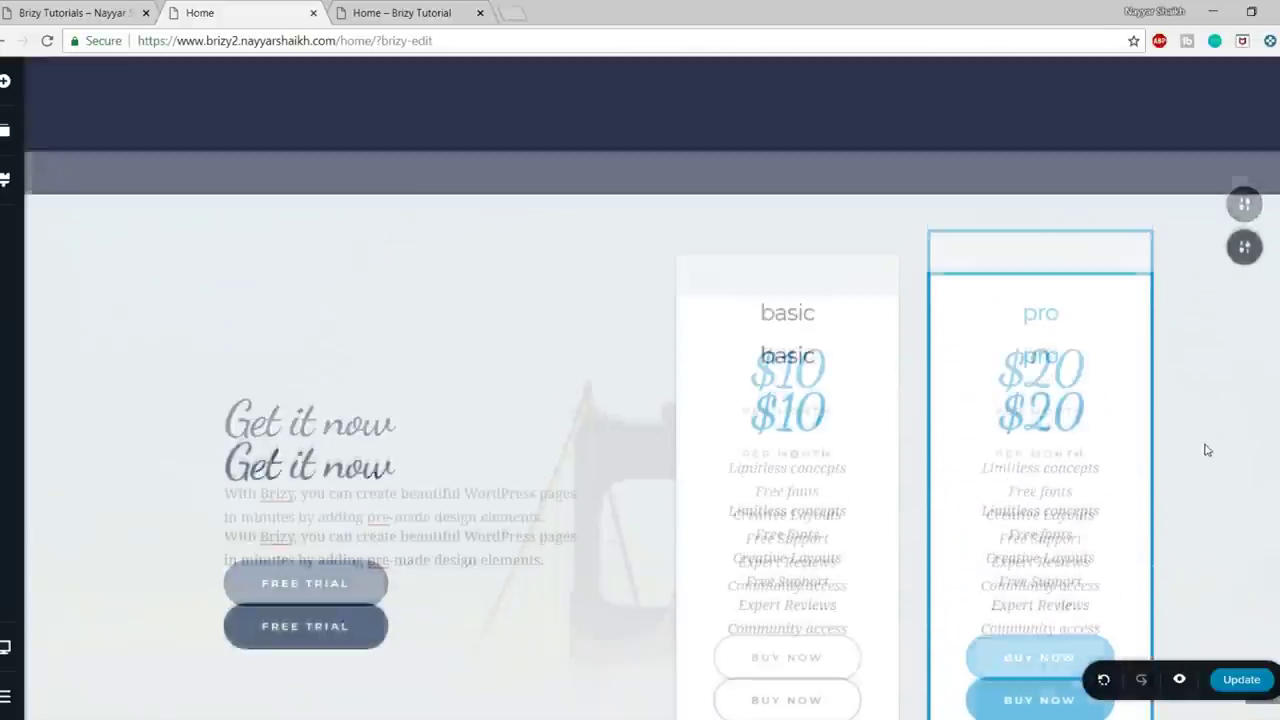
pyautogui.scroll(-3, 1206, 450)
pyautogui.scroll(3, 1206, 450)
pyautogui.scroll(-2, 1207, 450)
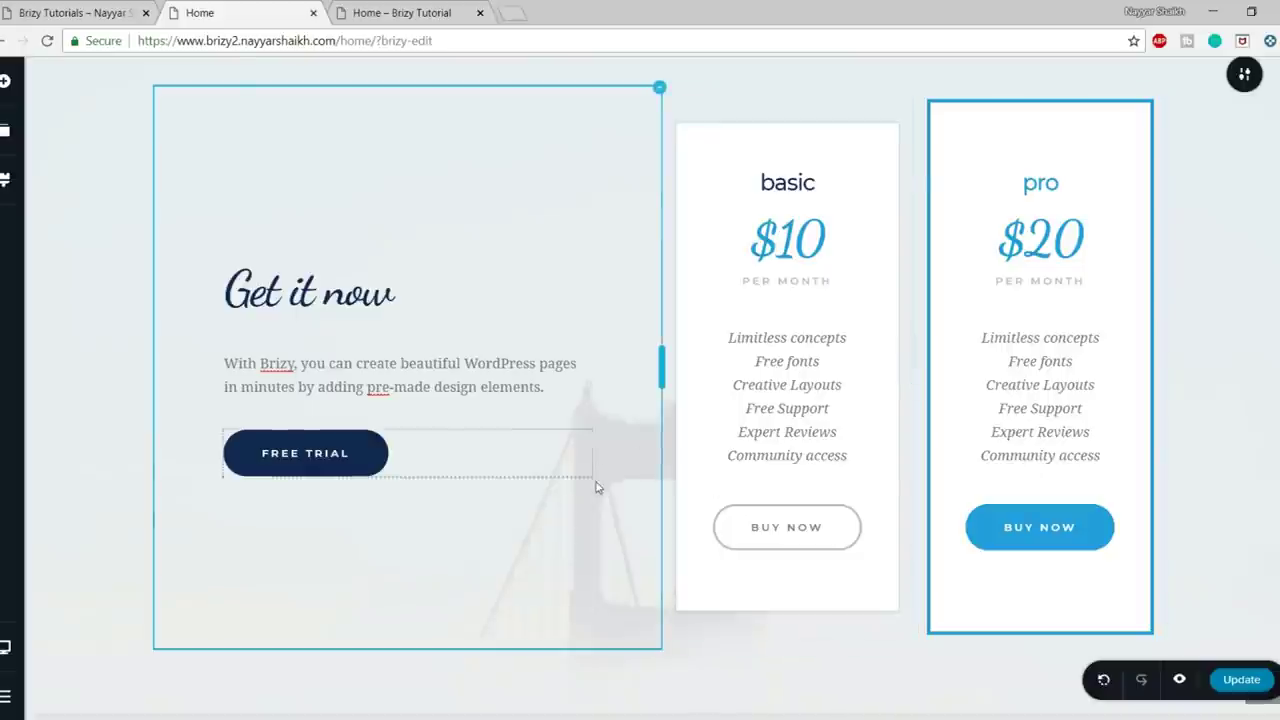
pyautogui.scroll(2, 900, 330)
pyautogui.click(1240, 176)
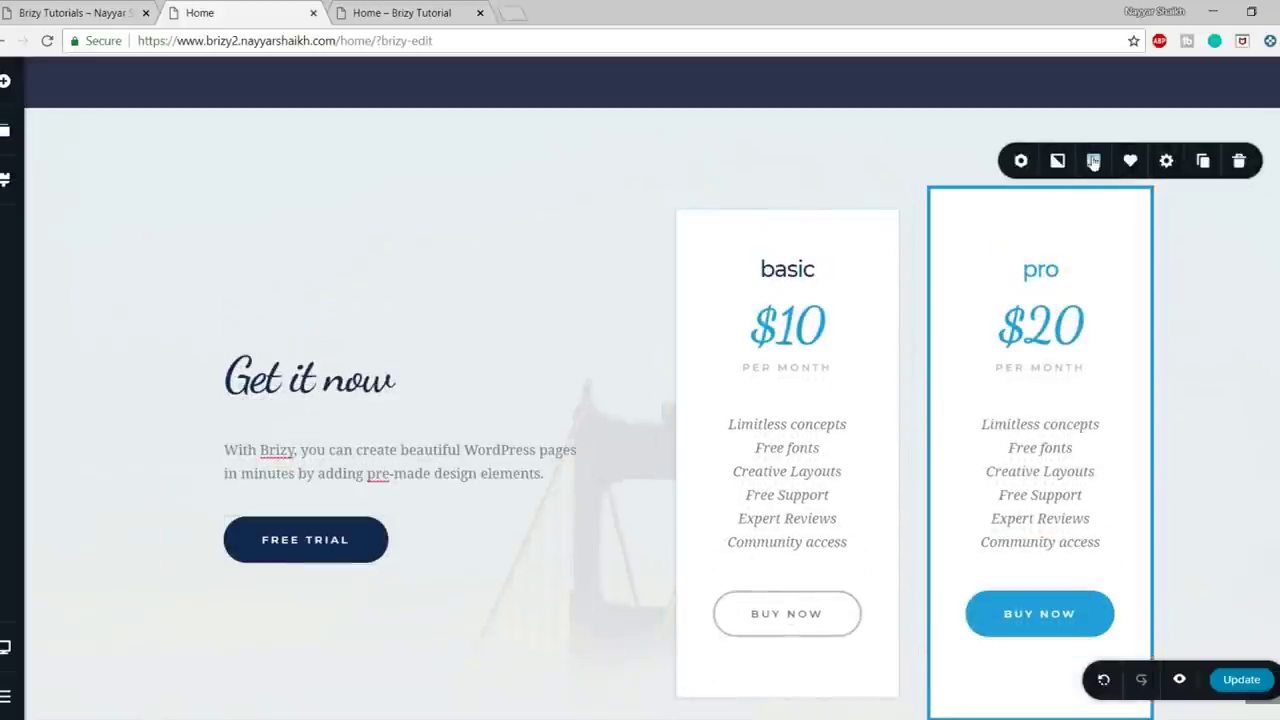
# - Shift the pricing overlay hue toward orange and darken it to brown, then inspect the live pricing section
pyautogui.click(1094, 162)
pyautogui.moveTo(1154, 283); pyautogui.dragTo(1043, 231)
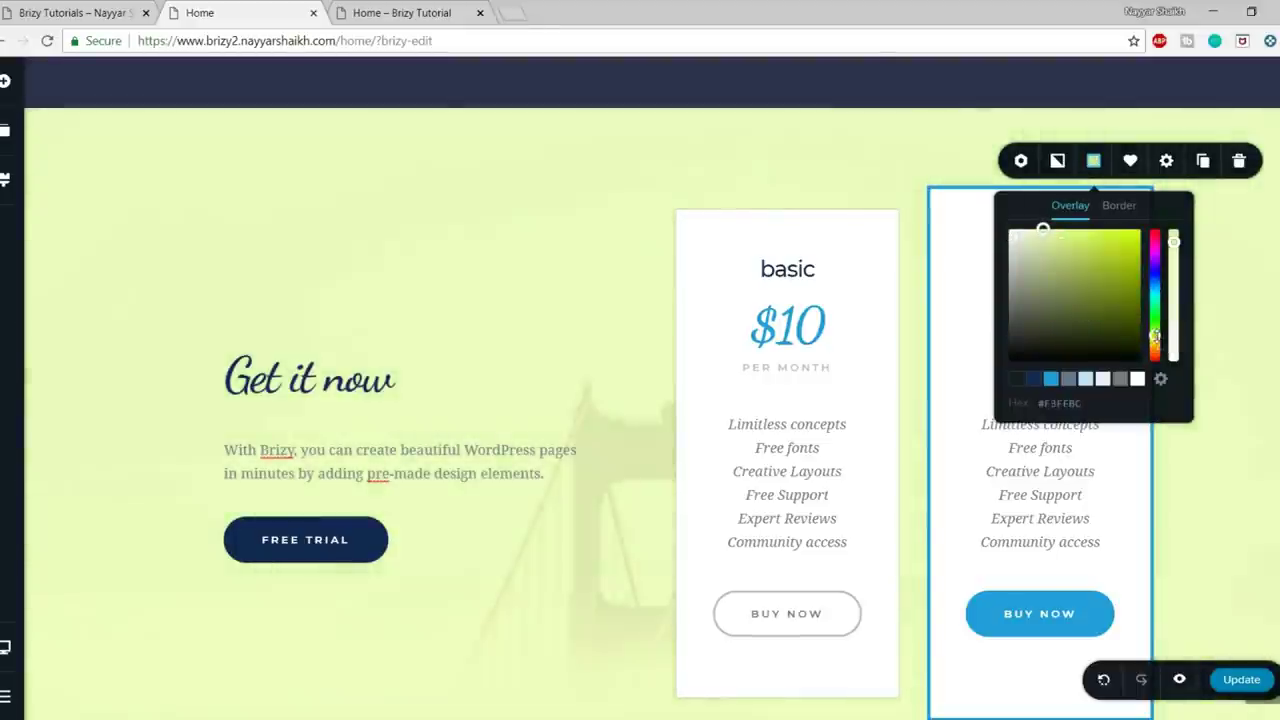
pyautogui.moveTo(1155, 343); pyautogui.dragTo(1154, 355)
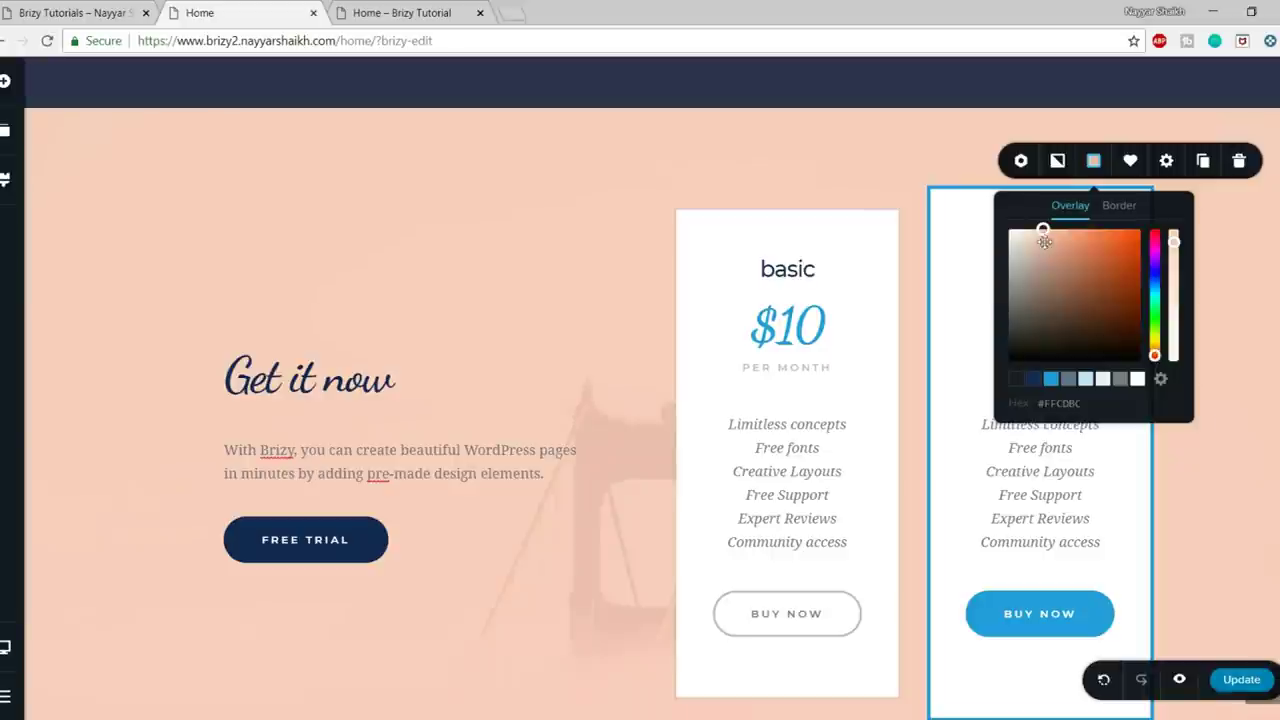
pyautogui.moveTo(1043, 240); pyautogui.dragTo(1051, 263)
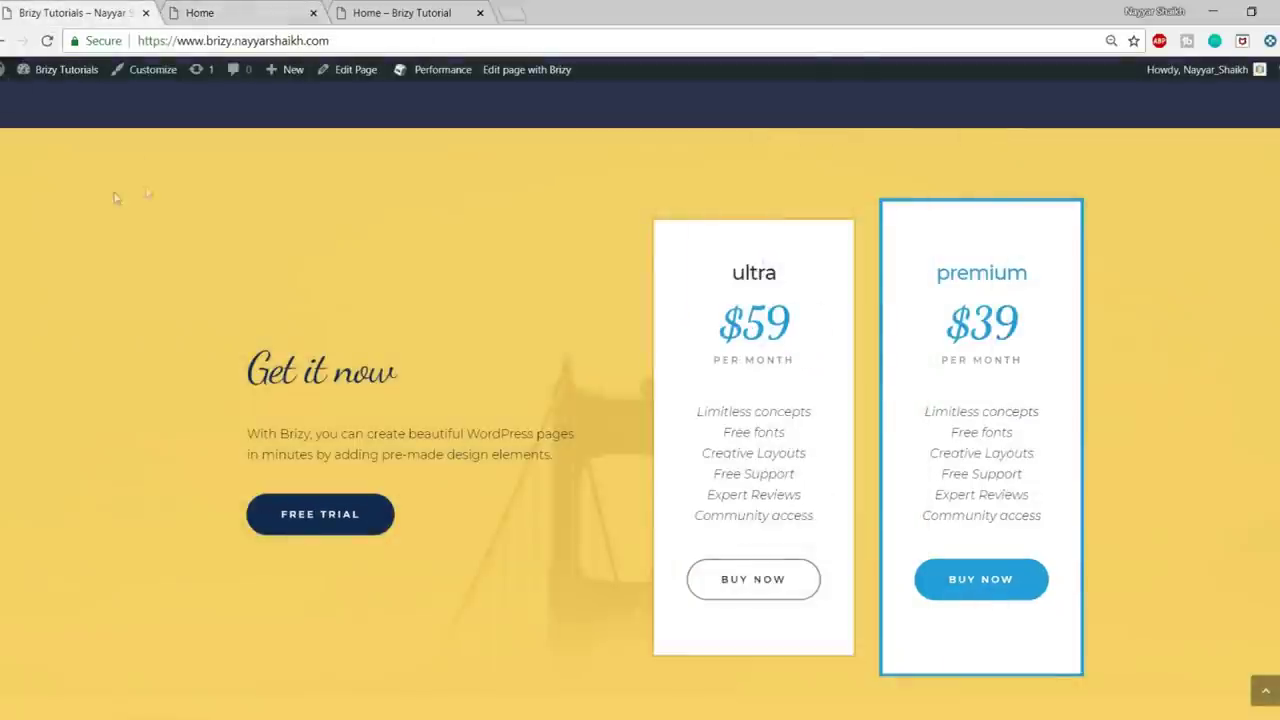
pyautogui.rightClick(12, 194)
pyautogui.click(64, 390)
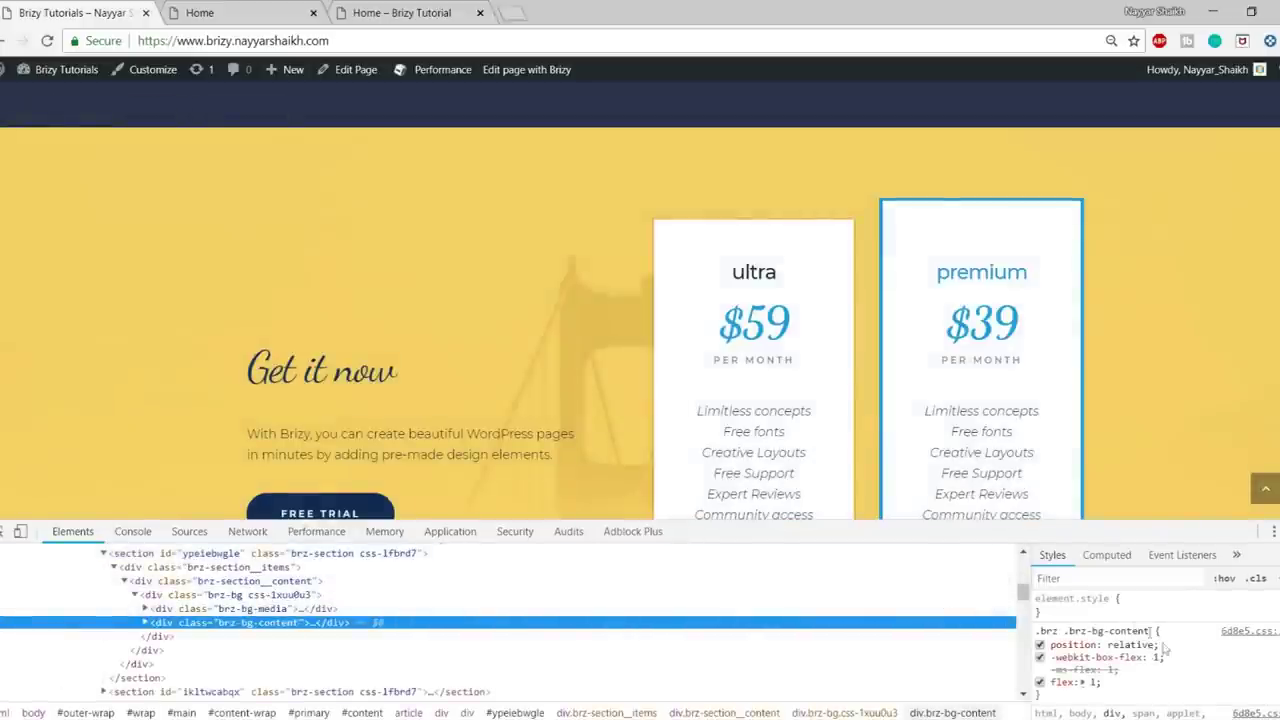
# - Add a temporary color style in DevTools and eyedrop the yellow section, reading #f5cf65
pyautogui.click(1064, 612)
pyautogui.write('color: ;')
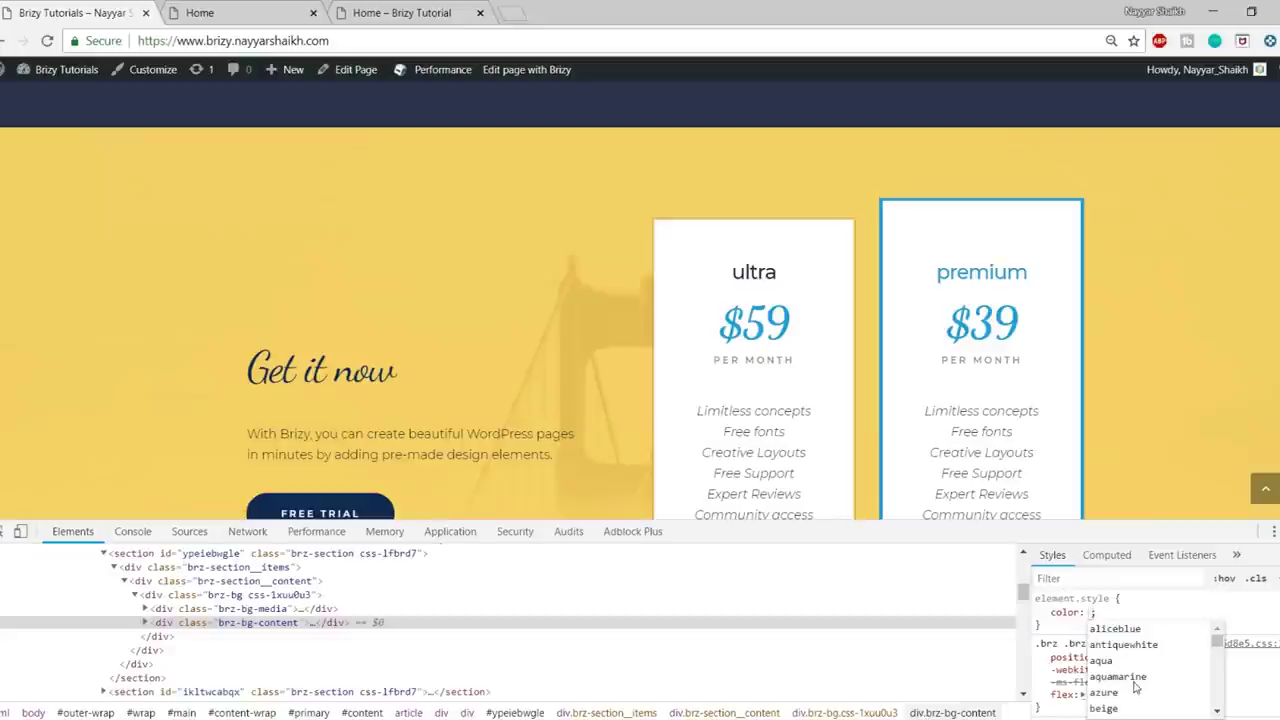
pyautogui.click(1134, 682)
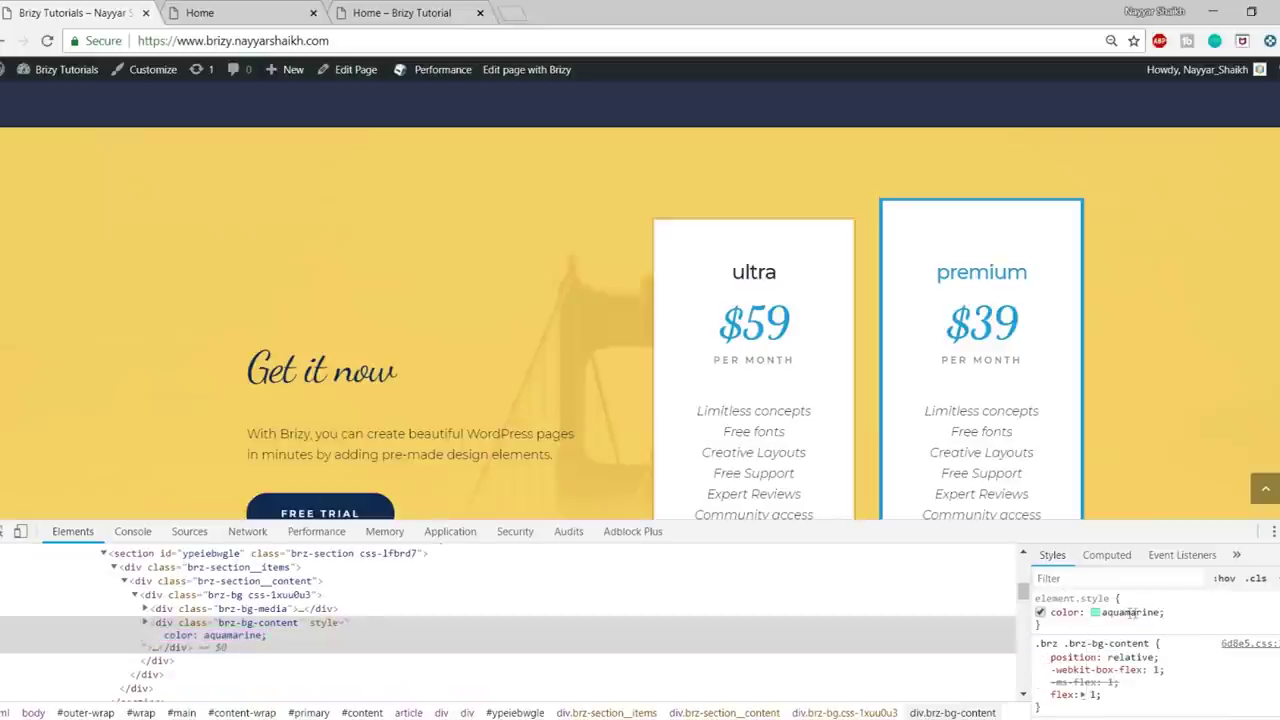
pyautogui.click(1095, 612)
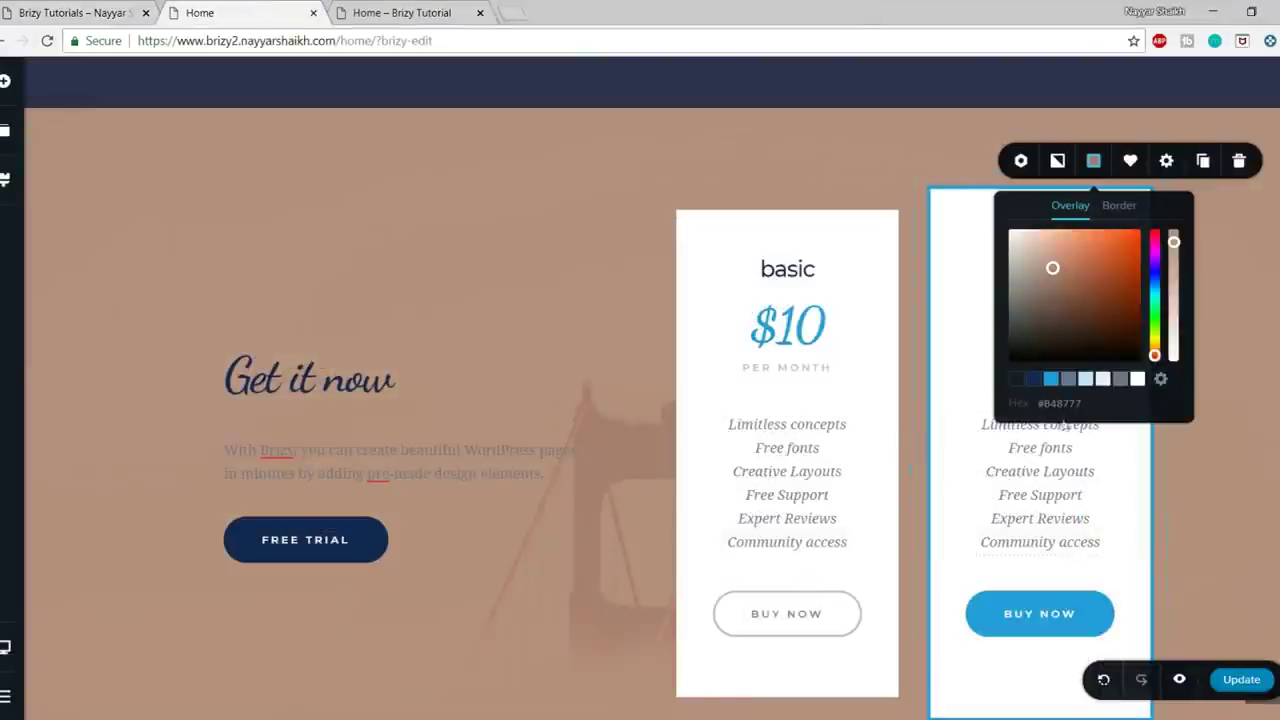
# - Paste F5CF65 into the pricing overlay's hex field and click Update, then return to the reference page
pyautogui.click(1056, 401)
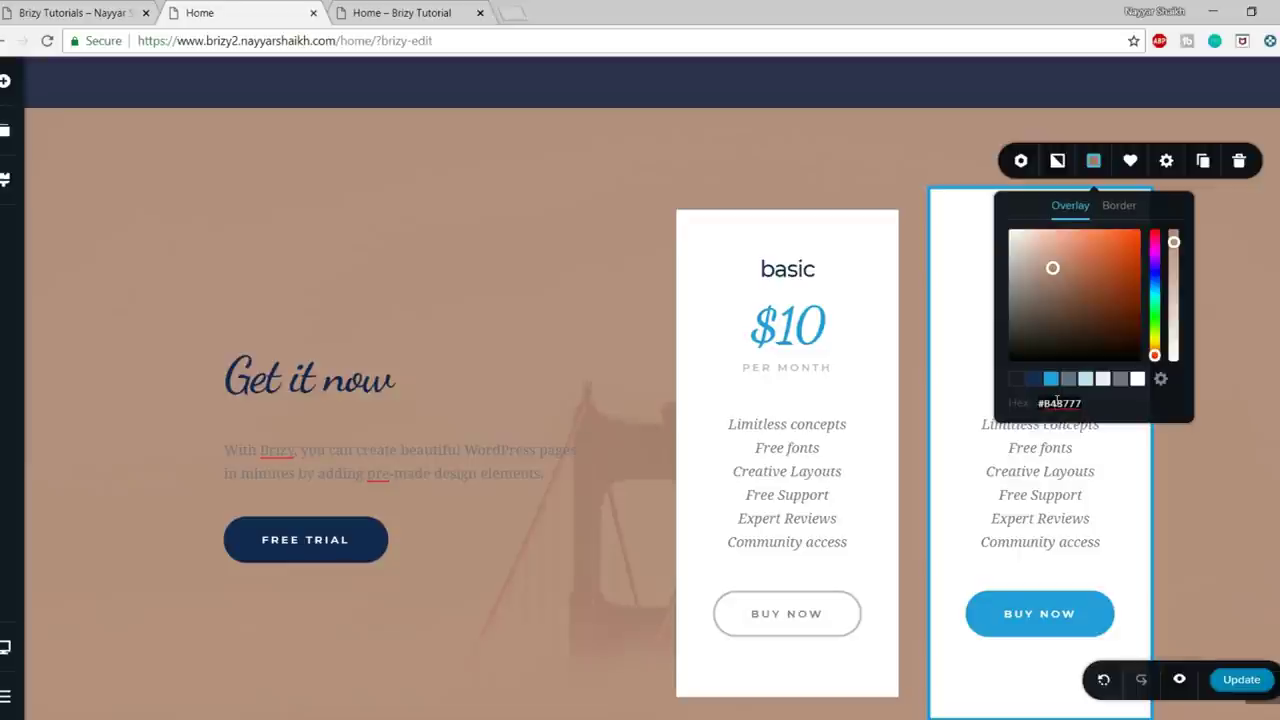
pyautogui.hotkey('ctrl', 'a')
pyautogui.write('#F5CF65')
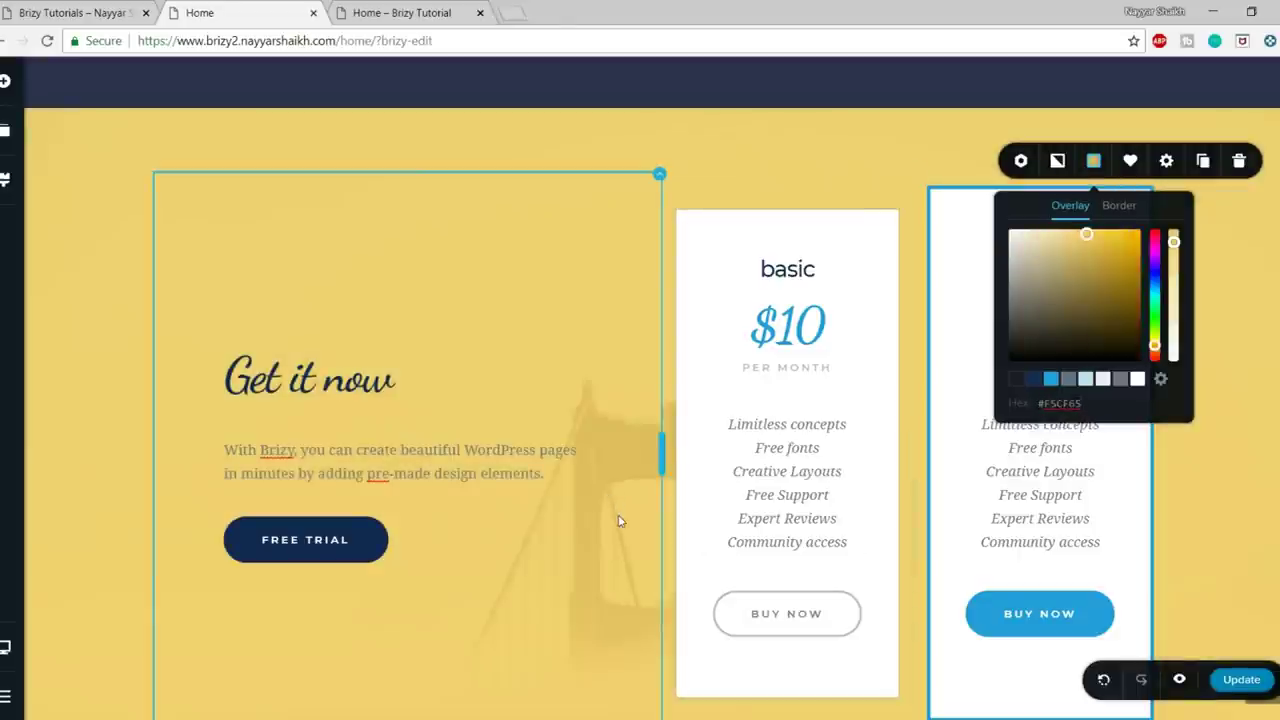
pyautogui.scroll(-1, 617, 520)
pyautogui.scroll(2, 900, 500)
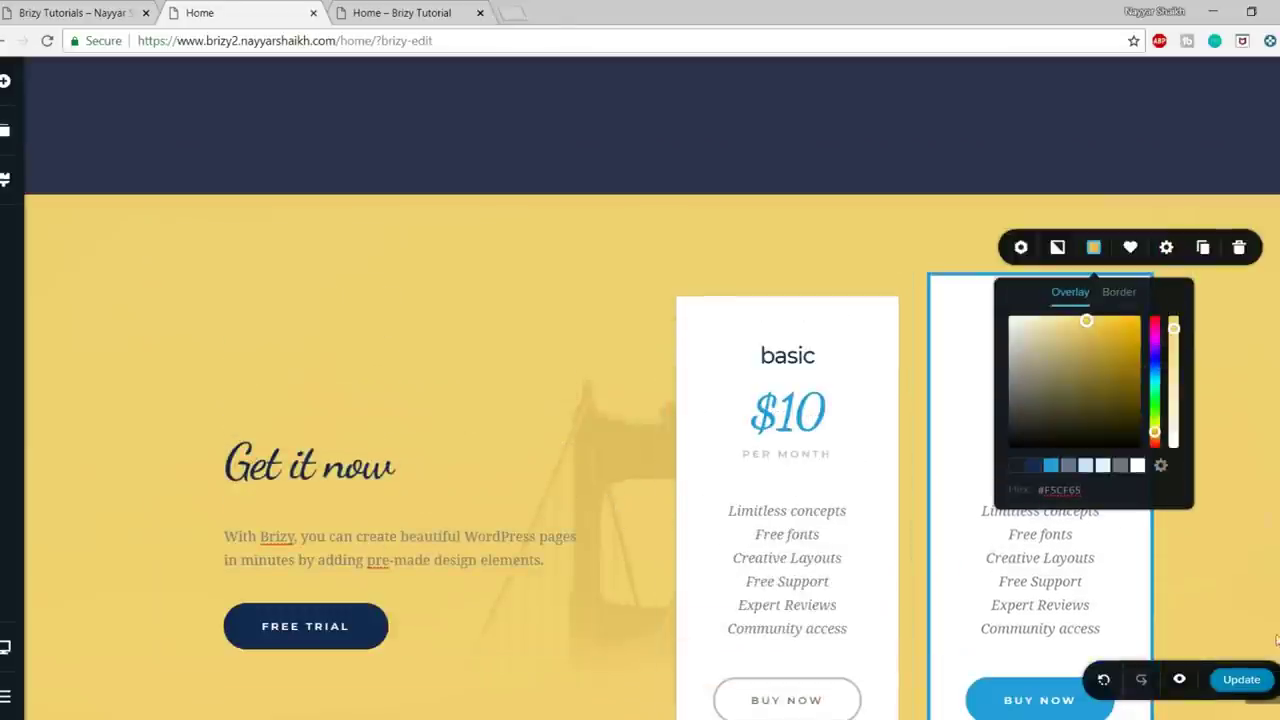
pyautogui.click(1241, 679)
pyautogui.click(86, 12)
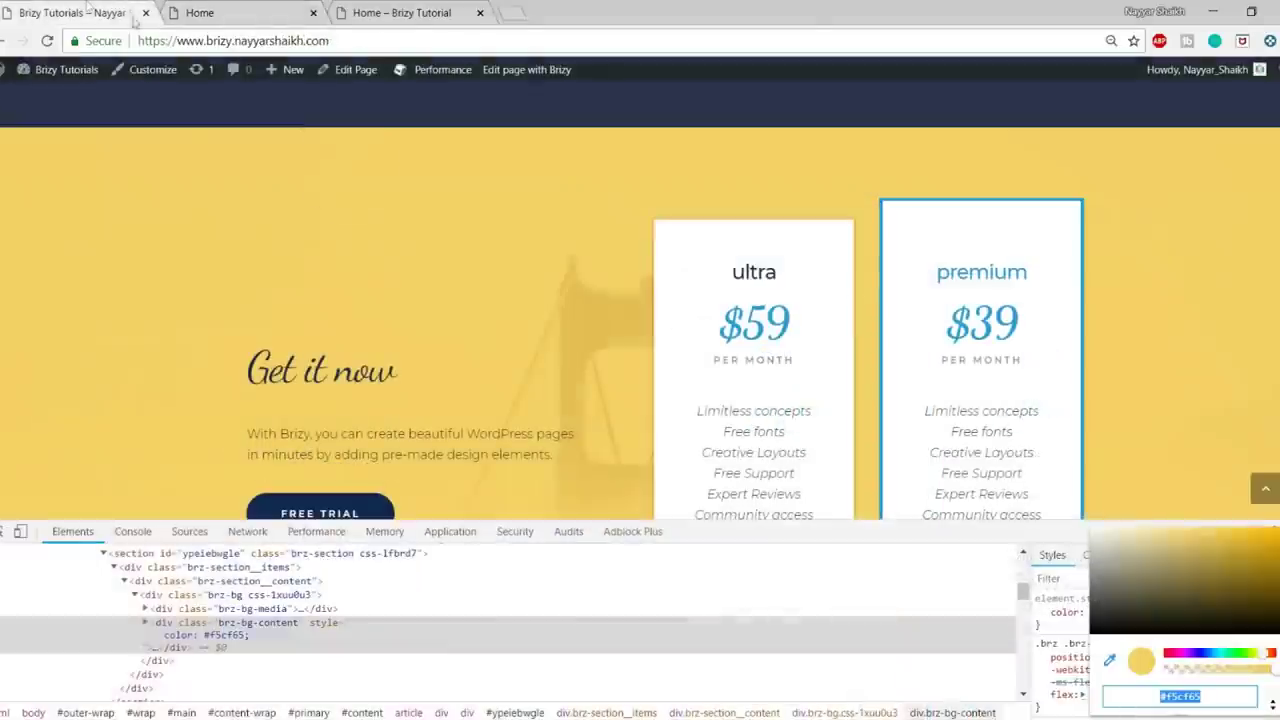
# - Close the colour sampler and DevTools, scroll to the reference contact section, and return to the editor
pyautogui.click(705, 553)
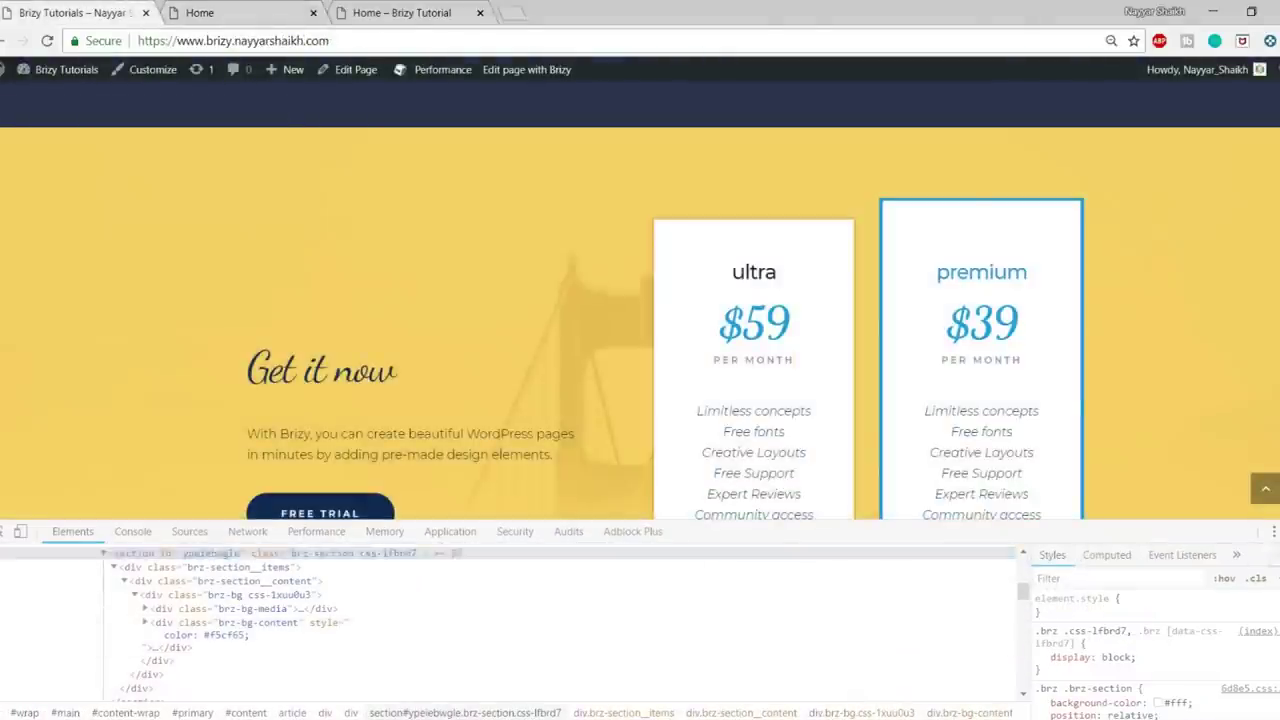
pyautogui.press('F12')
pyautogui.scroll(-6, 628, 470)
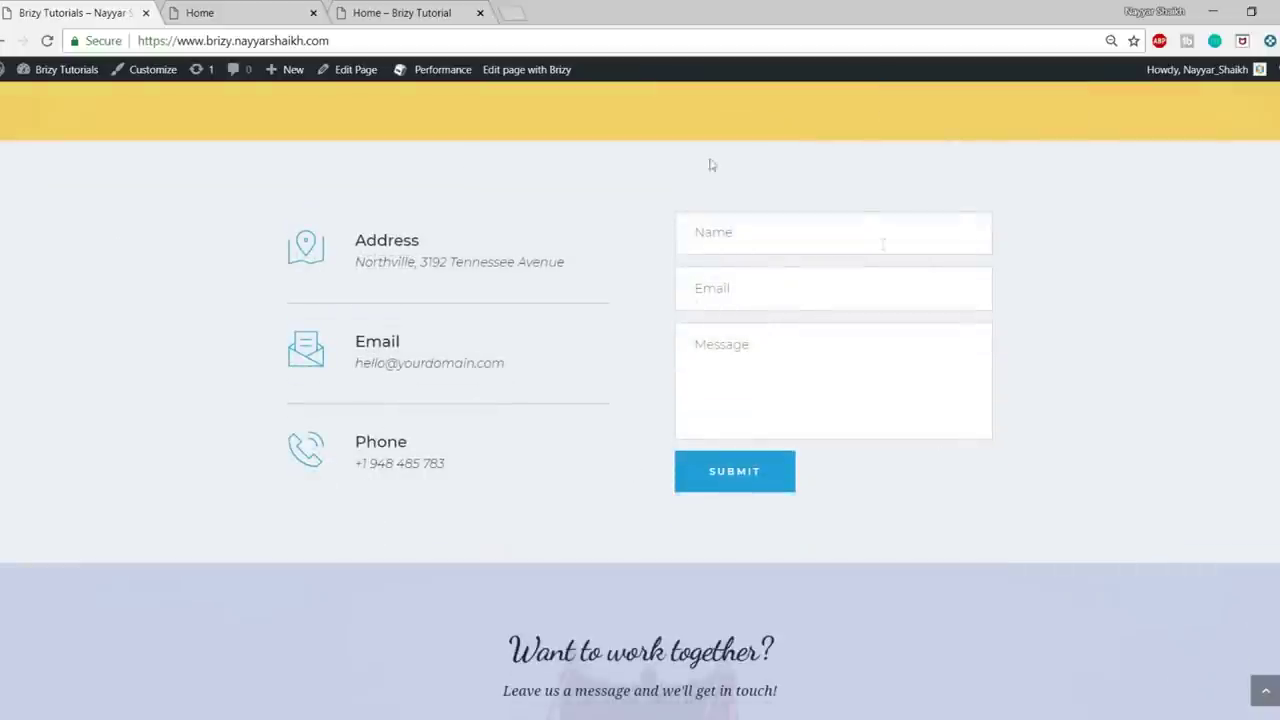
pyautogui.click(204, 12)
pyautogui.hotkey('ctrl', 'shift', 'Tab')
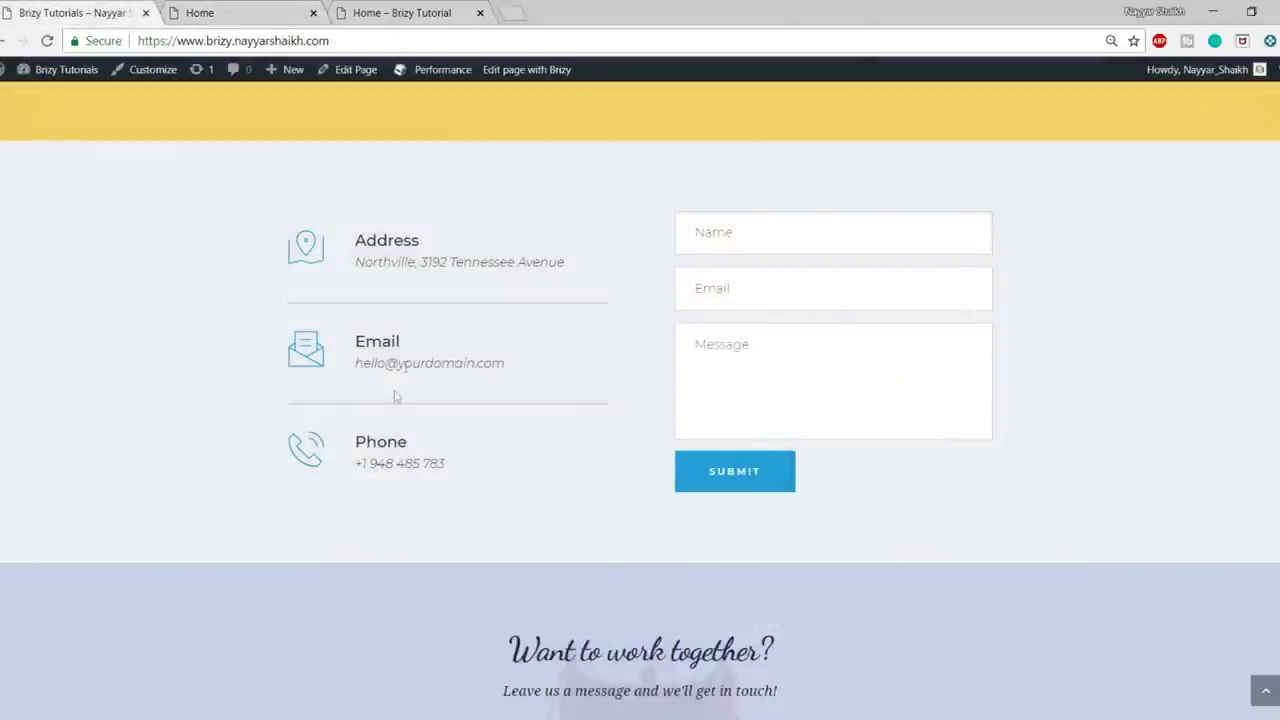
pyautogui.click(250, 7)
pyautogui.scroll(-3, 660, 400)
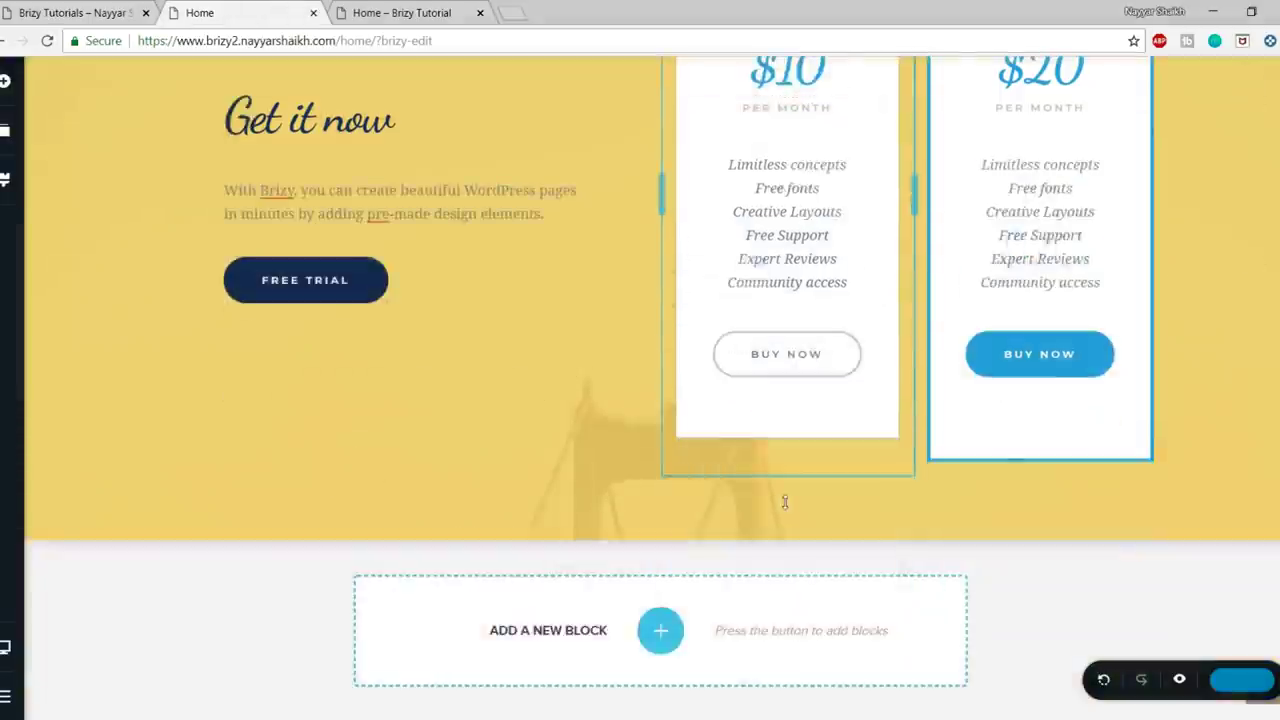
# - Insert the Forms-category block with address, email, phone details and a message form
pyautogui.click(660, 627)
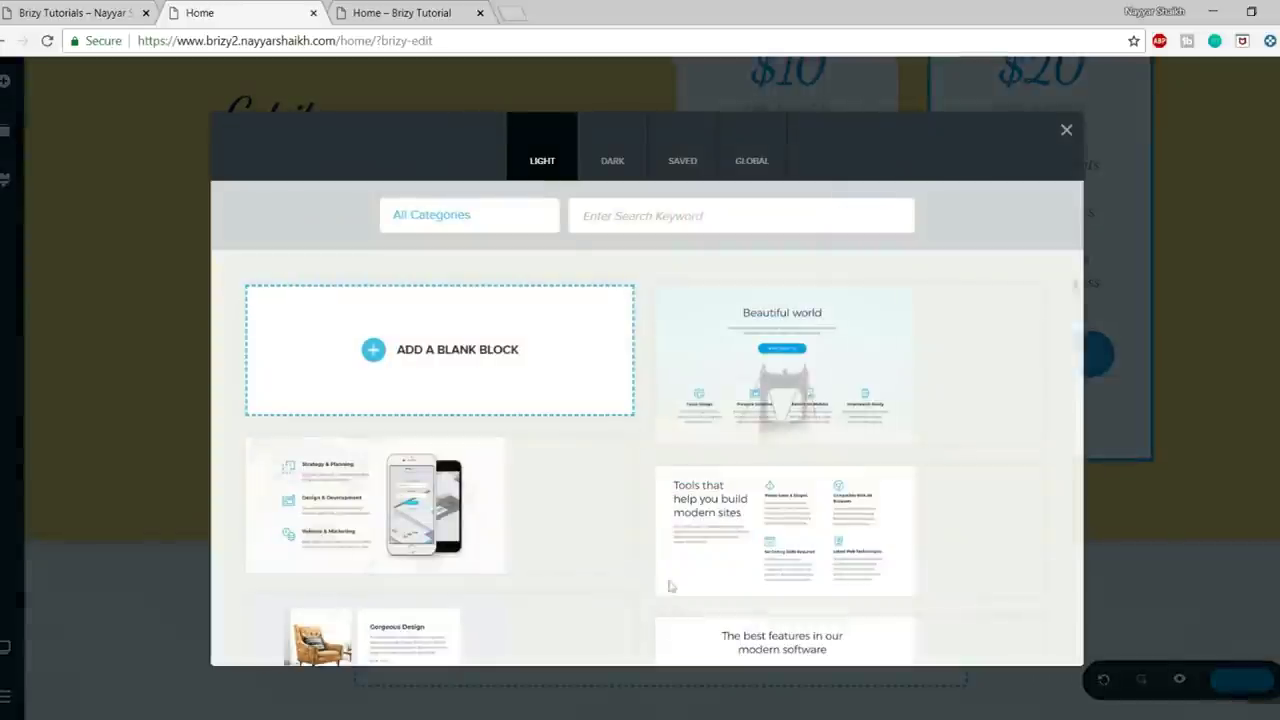
pyautogui.click(481, 226)
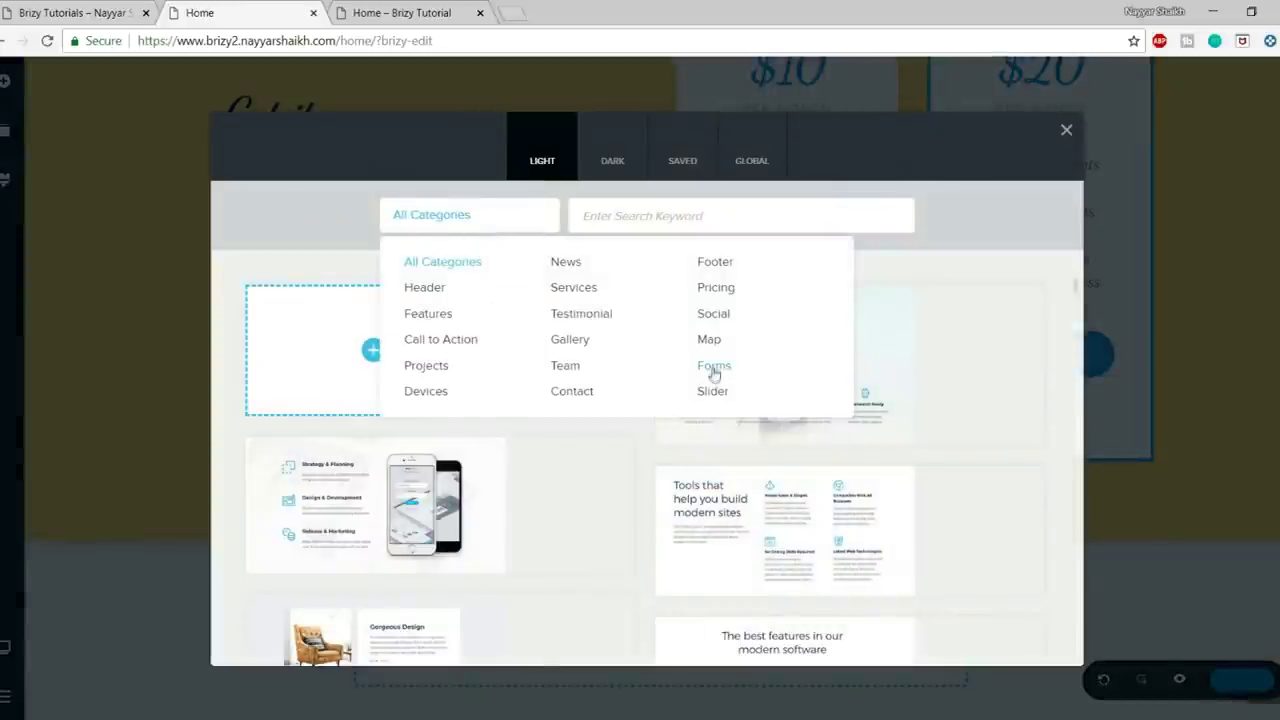
pyautogui.click(714, 366)
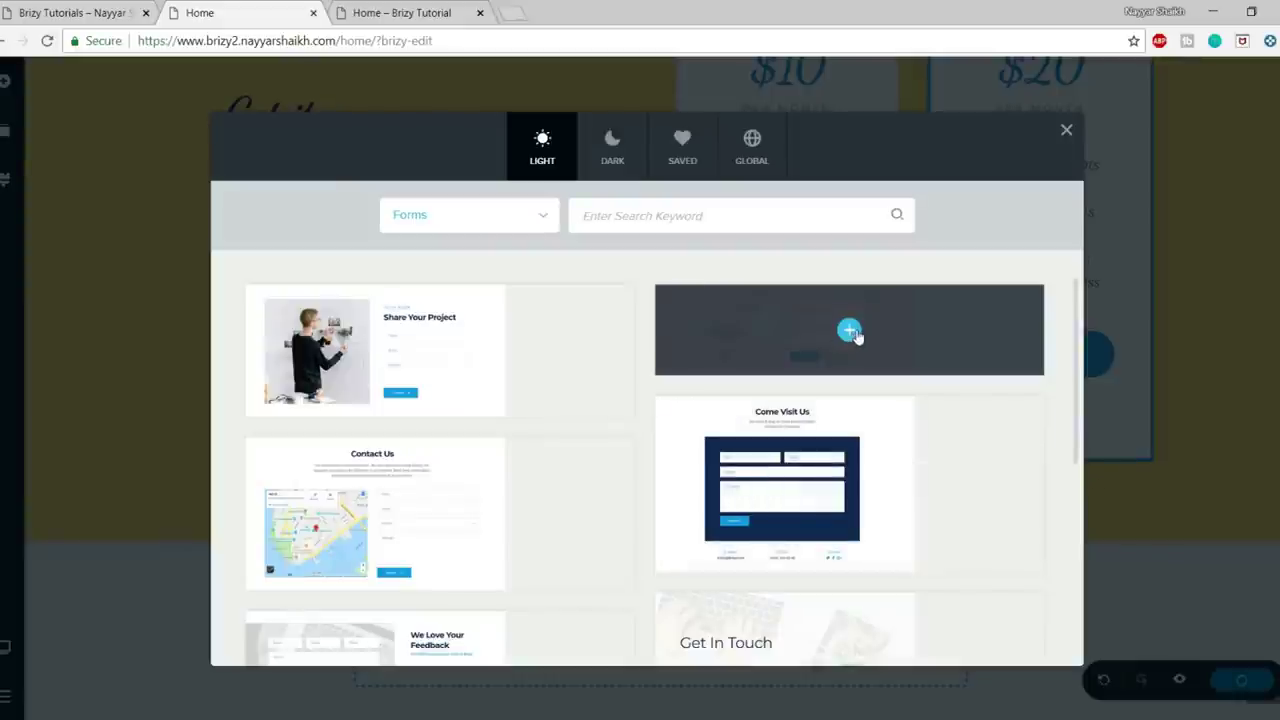
pyautogui.click(849, 330)
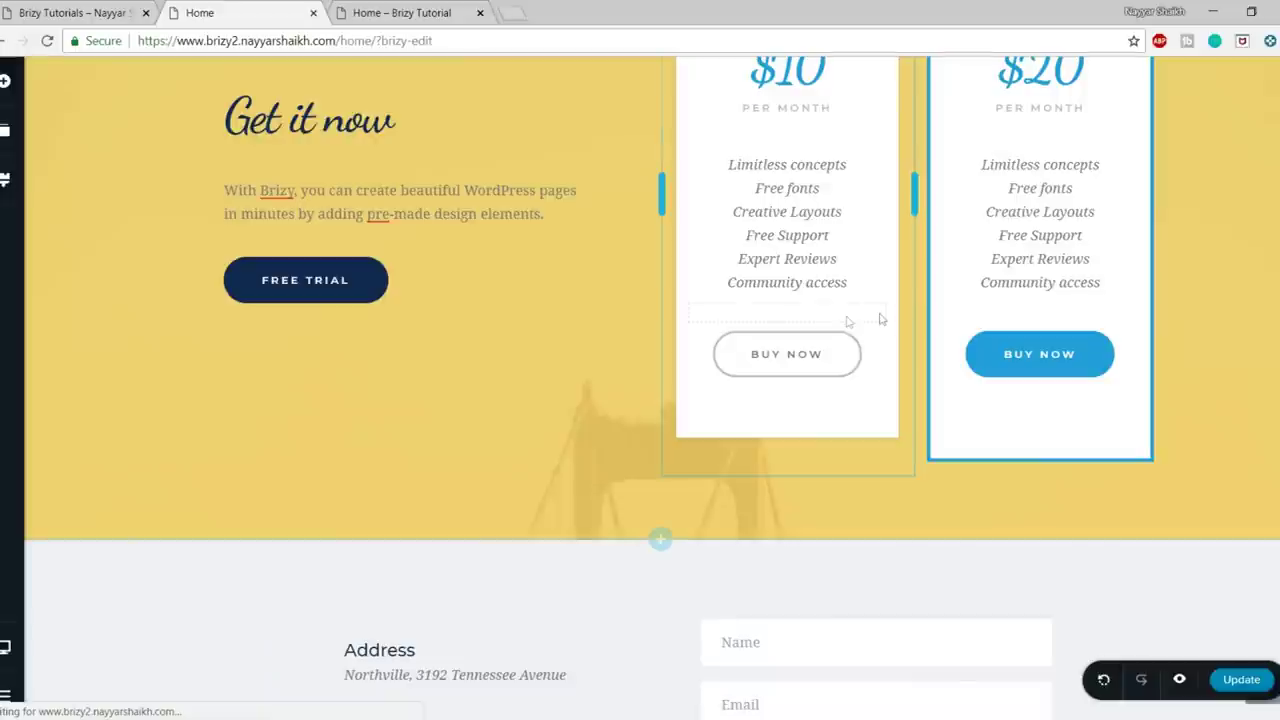
# - Replace the sample address line with the site's city address and begin typing the new email address
pyautogui.scroll(-3, 976, 431)
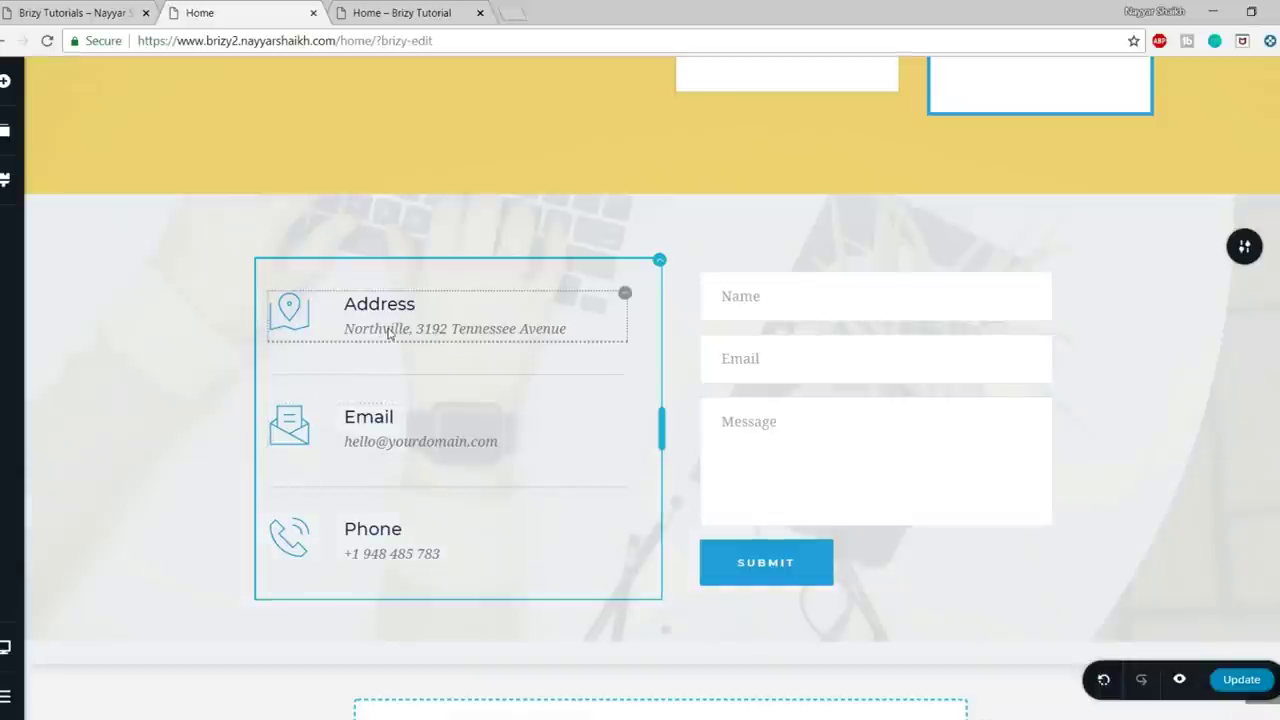
pyautogui.click(405, 330)
pyautogui.tripleClick(405, 330)
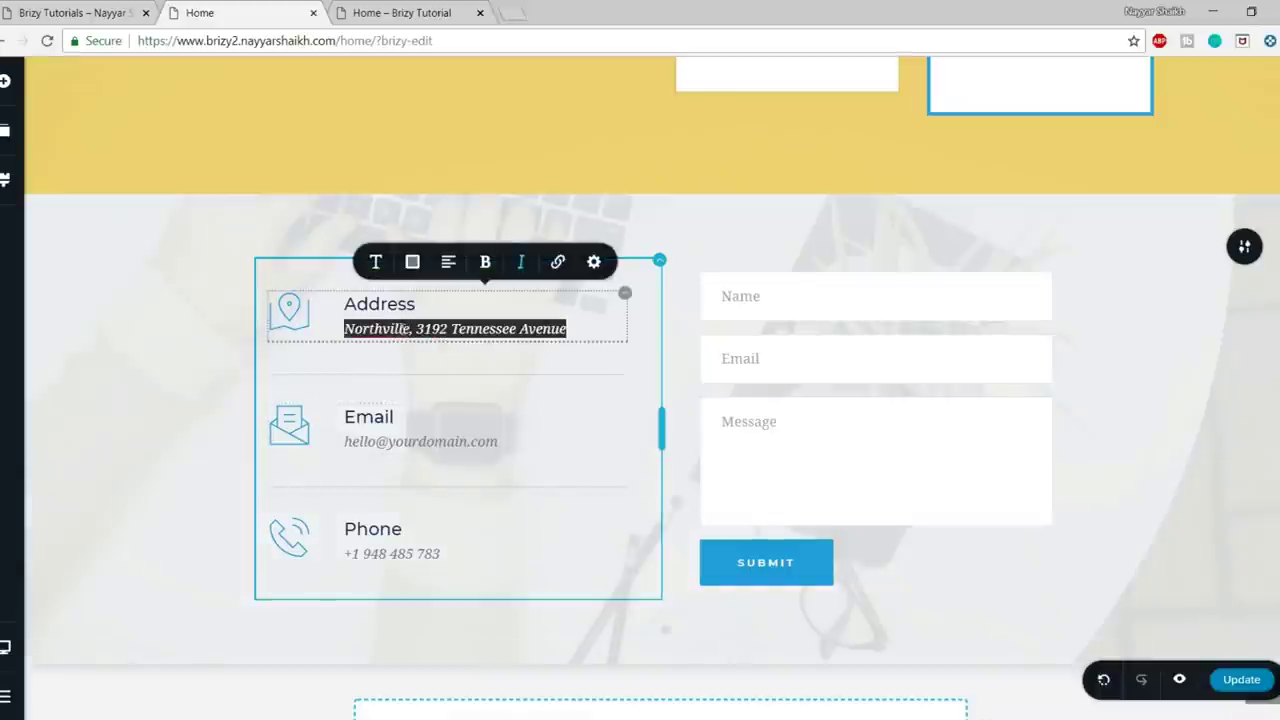
pyautogui.write('Mubai 400001')
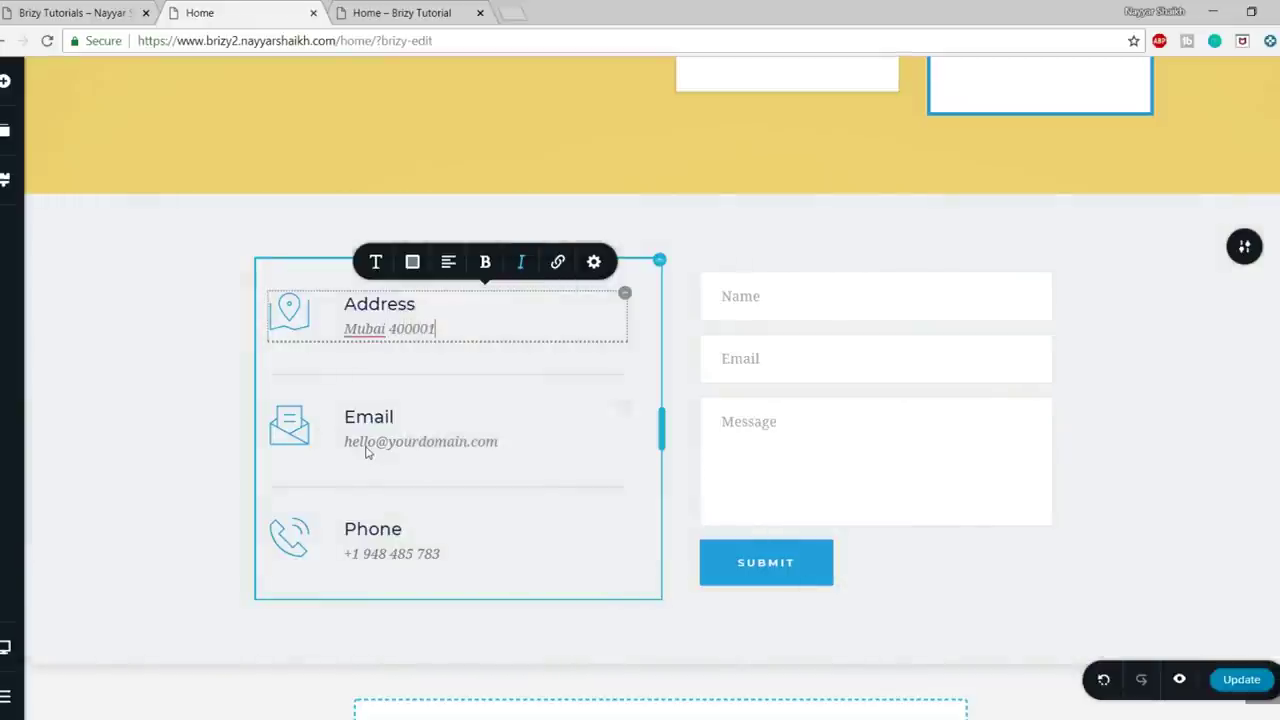
pyautogui.click(366, 447)
pyautogui.tripleClick(376, 441)
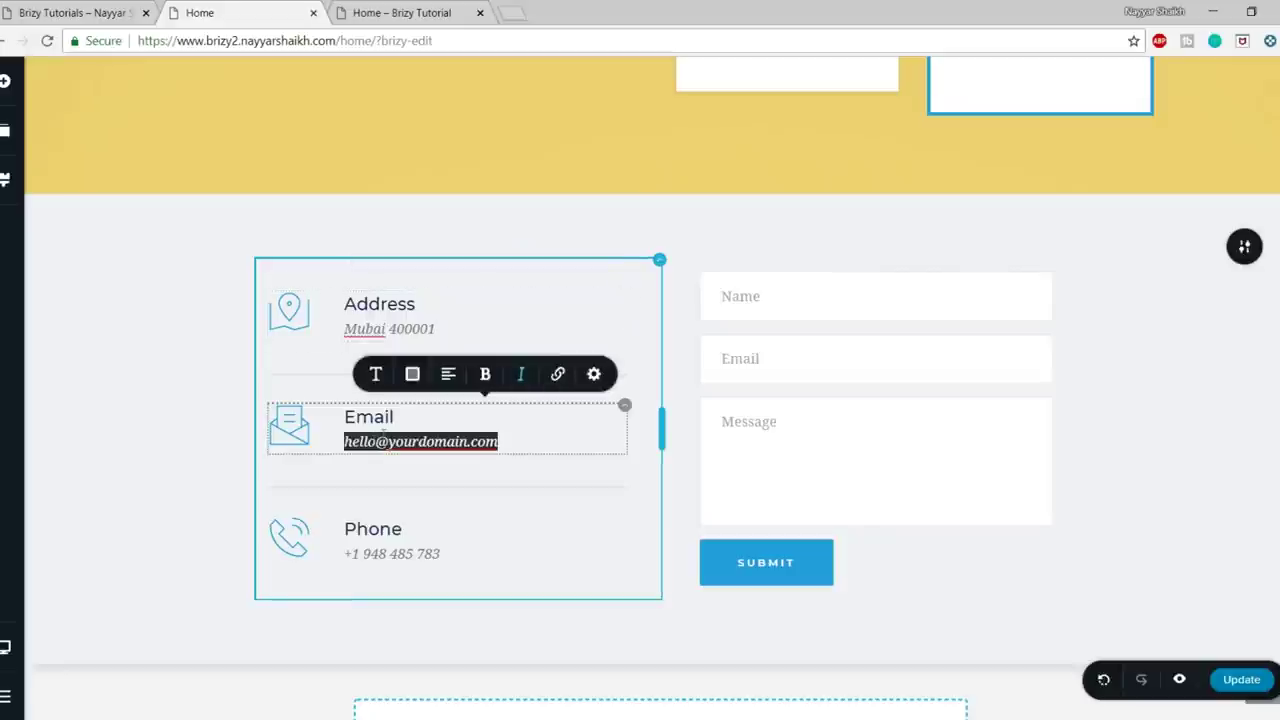
pyautogui.write('mail')
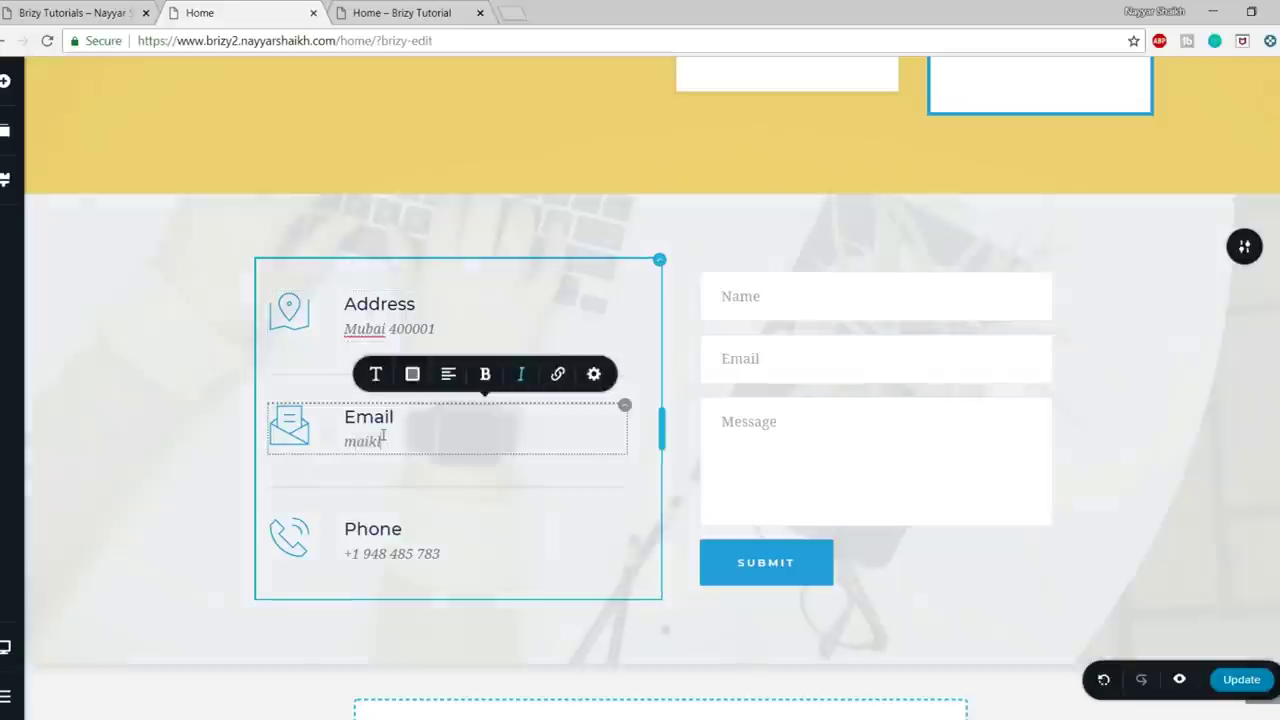
pyautogui.write('@mail.com')
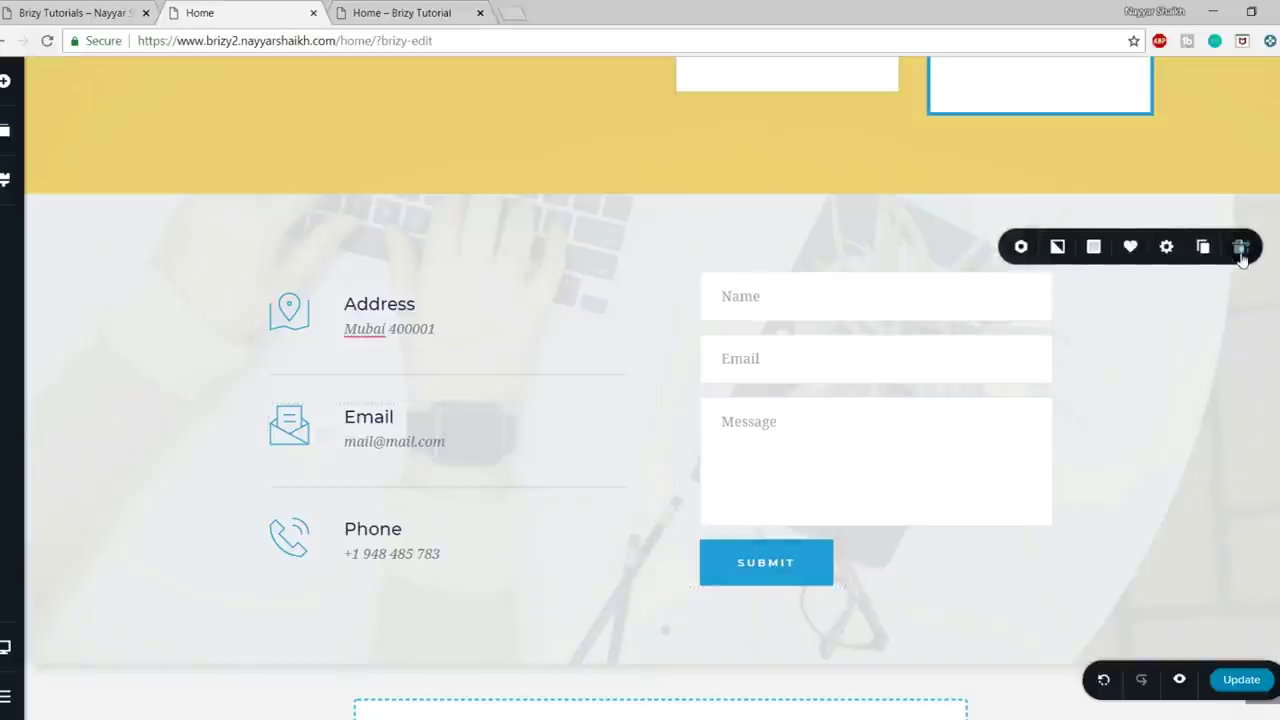
# - Delete the contact section's background image, then scroll the reference page to its call-to-action
pyautogui.click(1057, 246)
pyautogui.click(1149, 318)
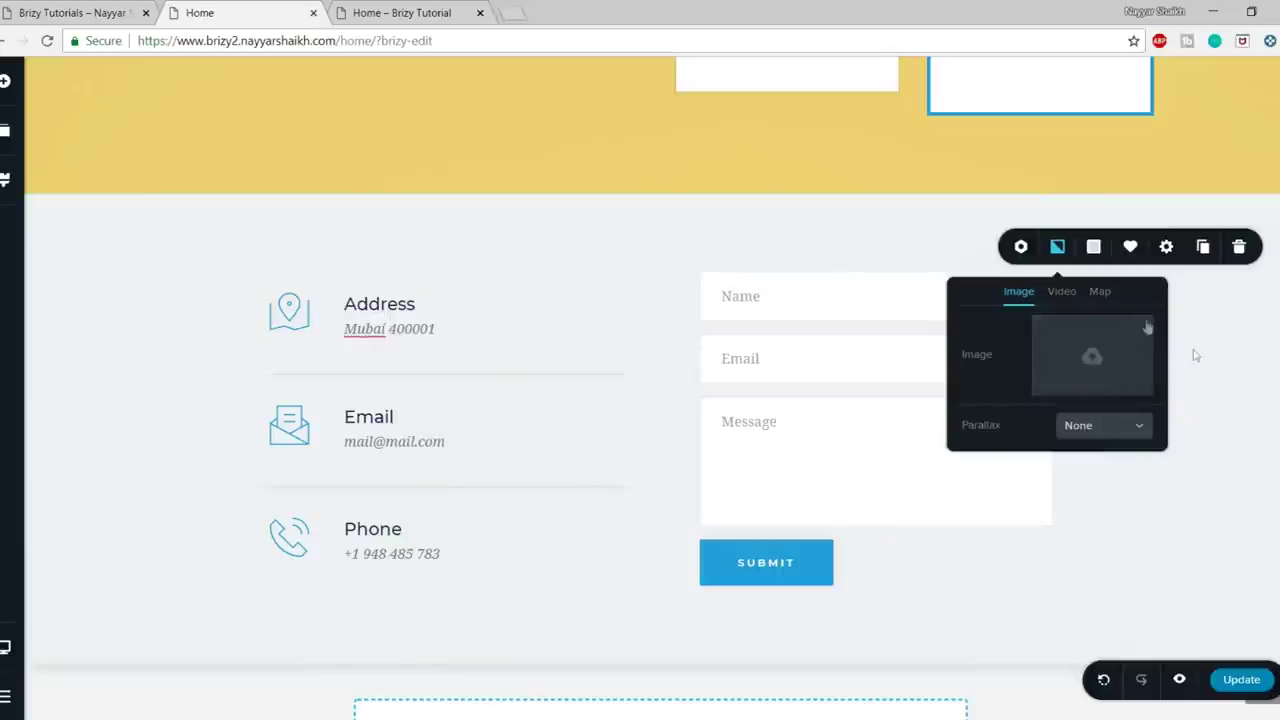
pyautogui.click(1234, 358)
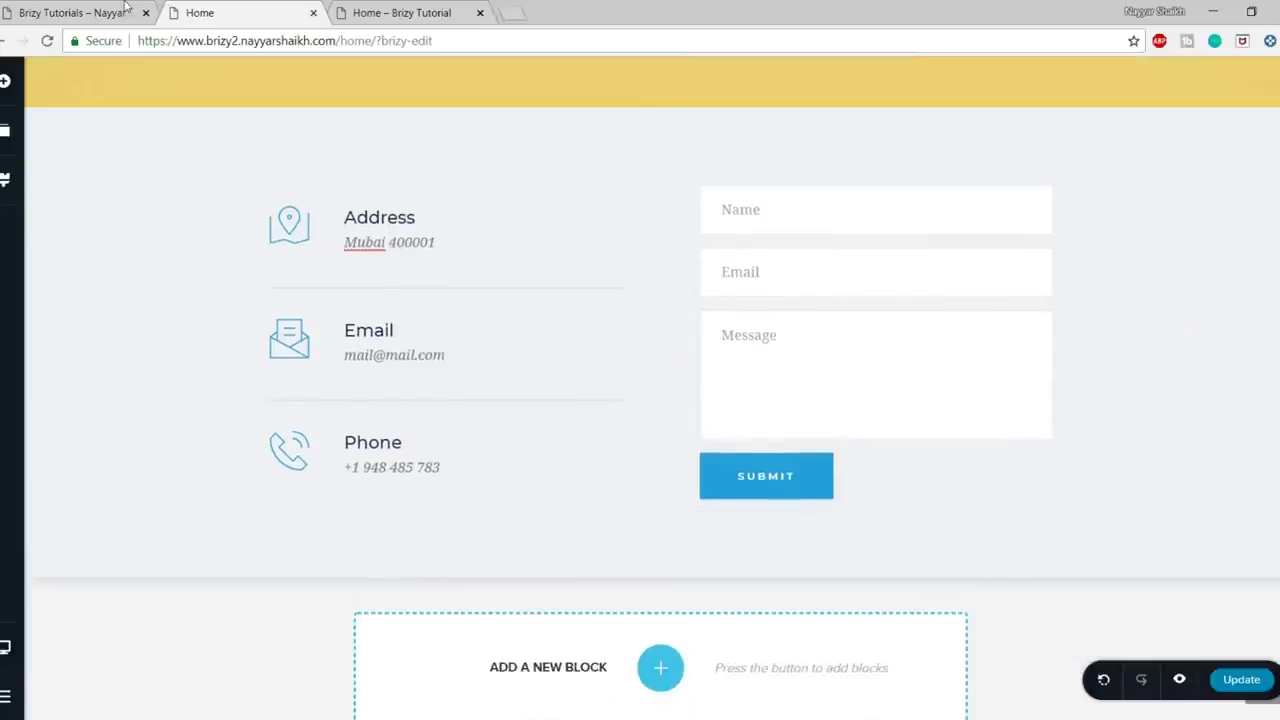
pyautogui.click(88, 8)
pyautogui.scroll(-5, 723, 500)
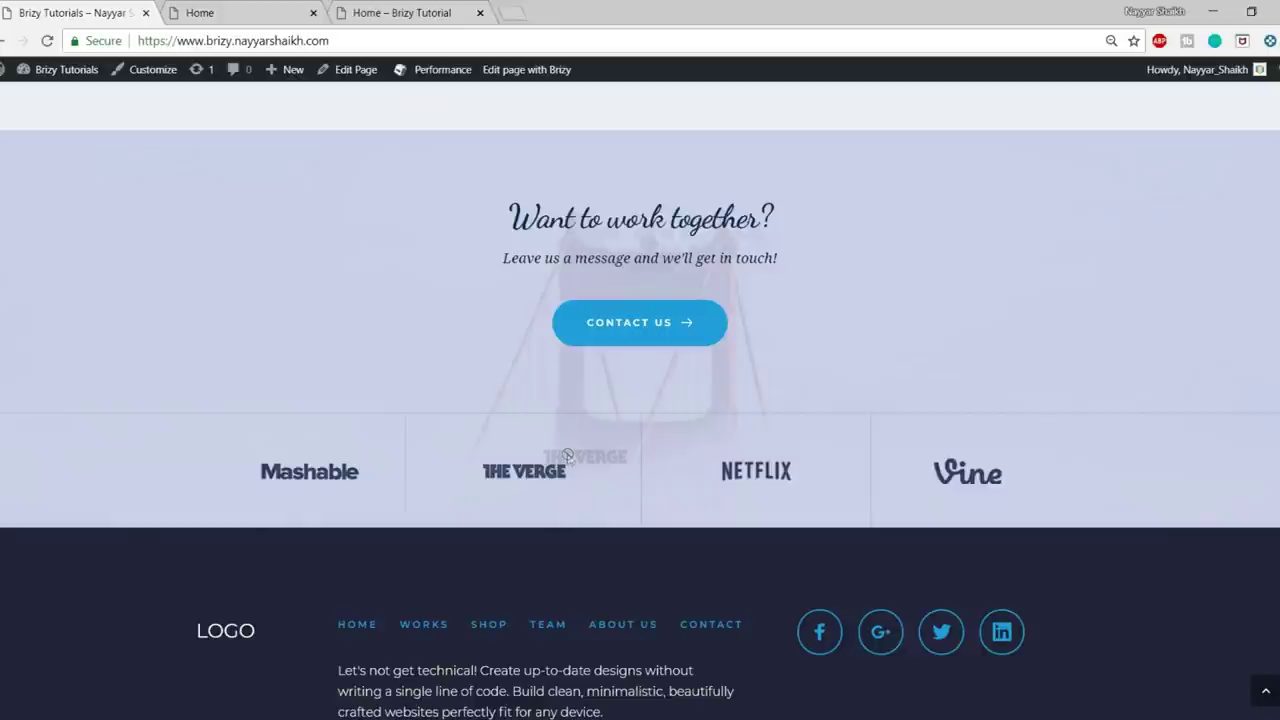
# - From the Call to Action blocks, insert 'Want to work together?' below the contact form
pyautogui.click(230, 12)
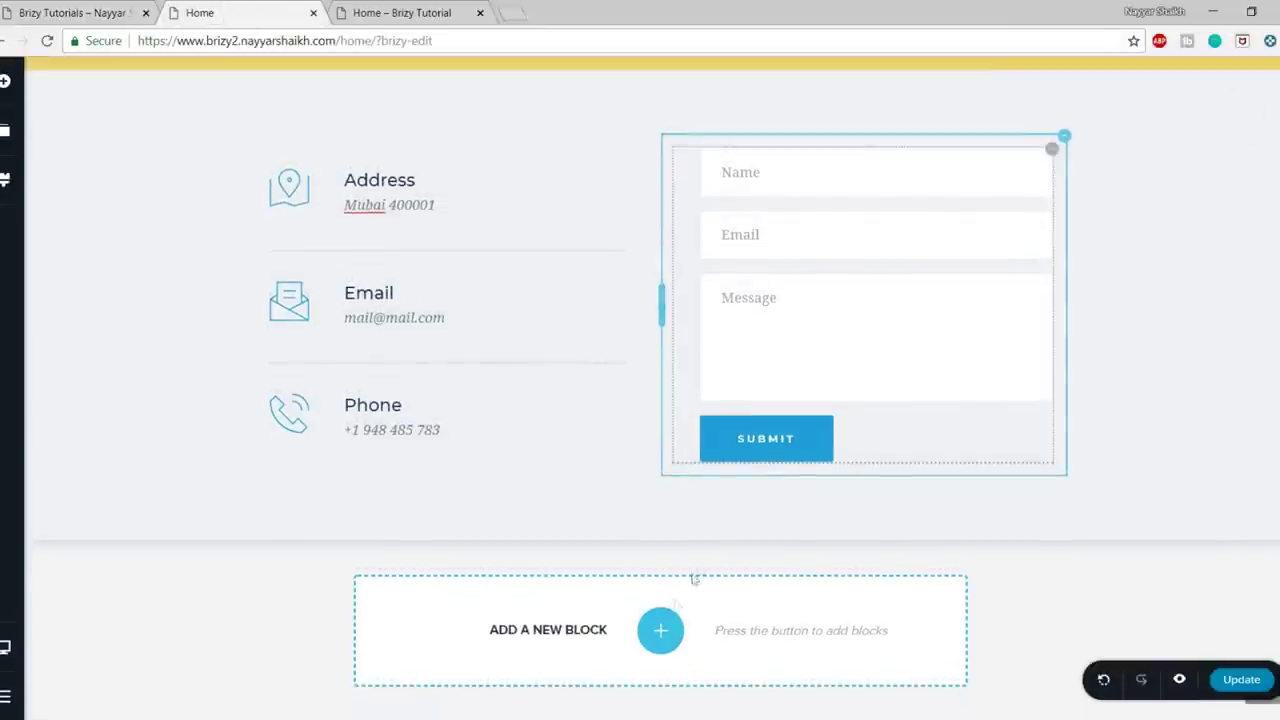
pyautogui.click(660, 630)
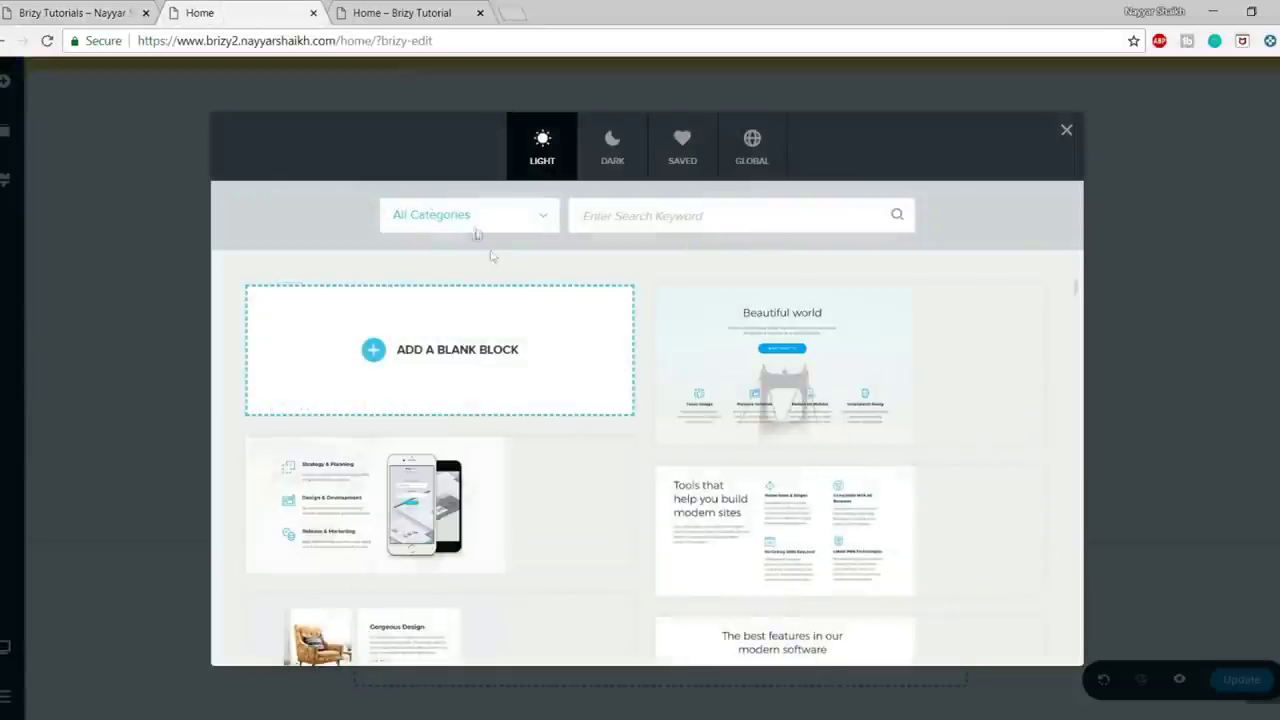
pyautogui.click(474, 220)
pyautogui.click(474, 350)
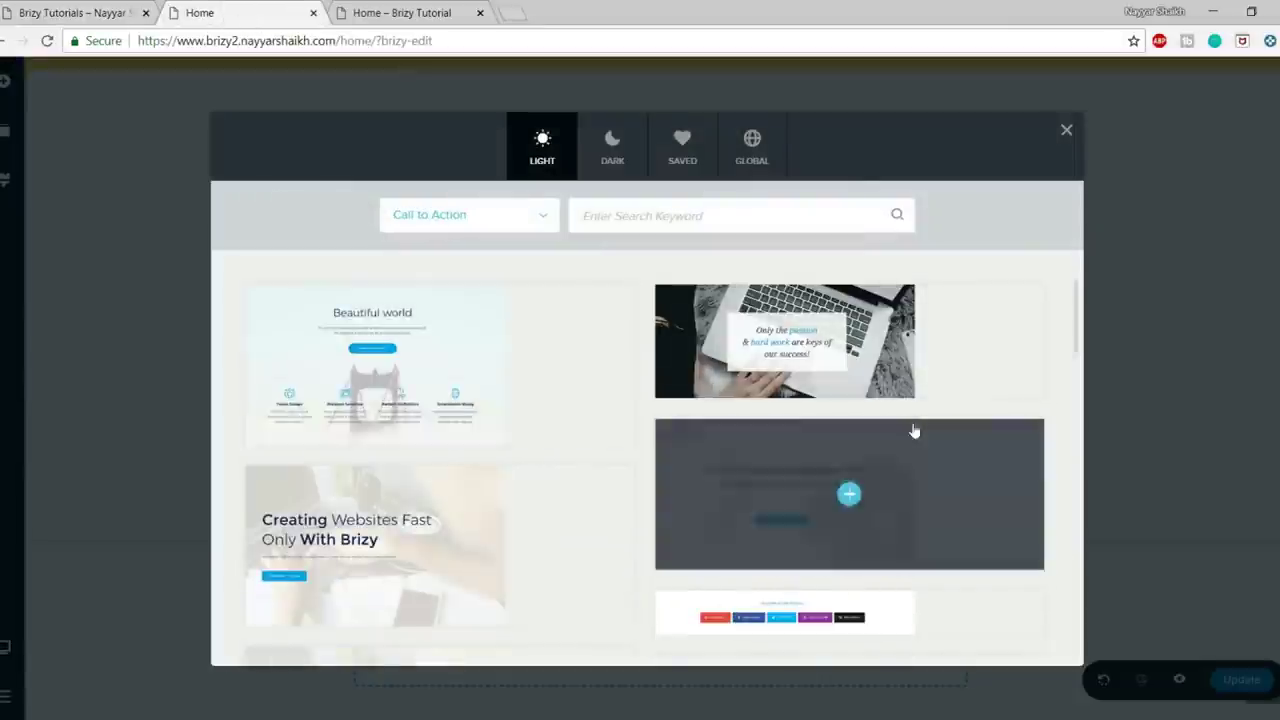
pyautogui.scroll(-5, 914, 430)
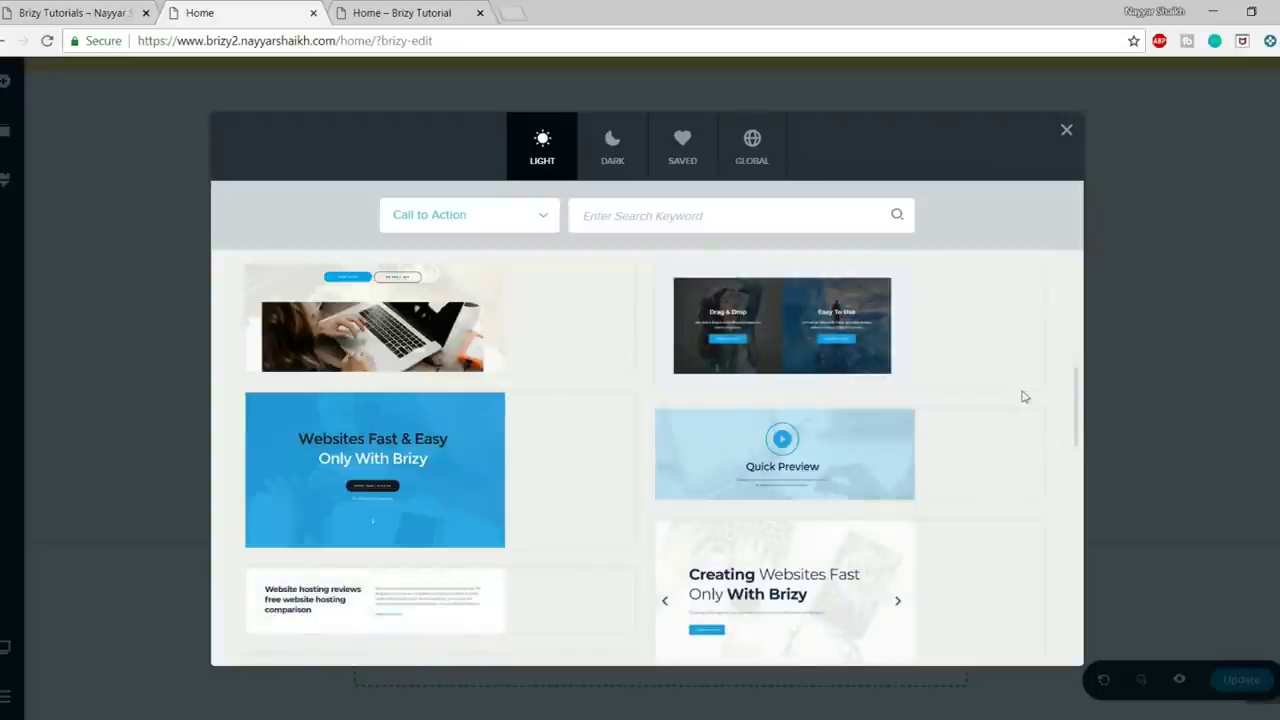
pyautogui.scroll(-3, 1023, 396)
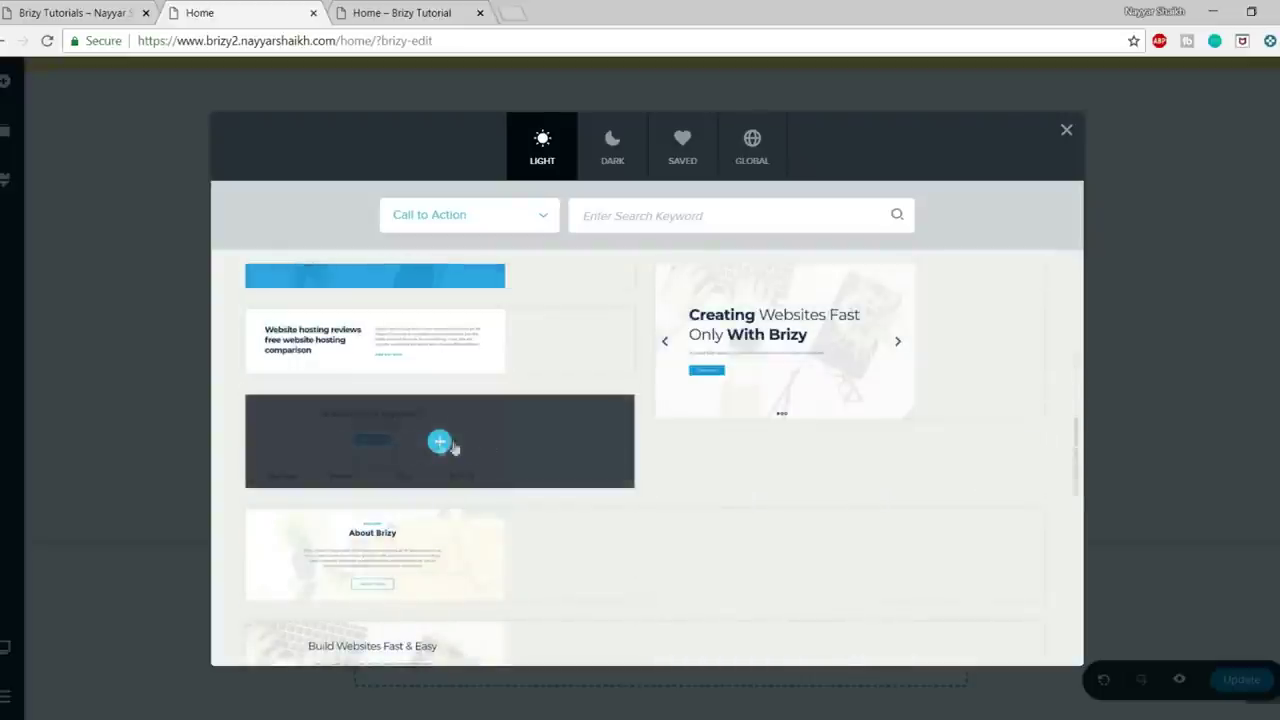
pyautogui.click(439, 443)
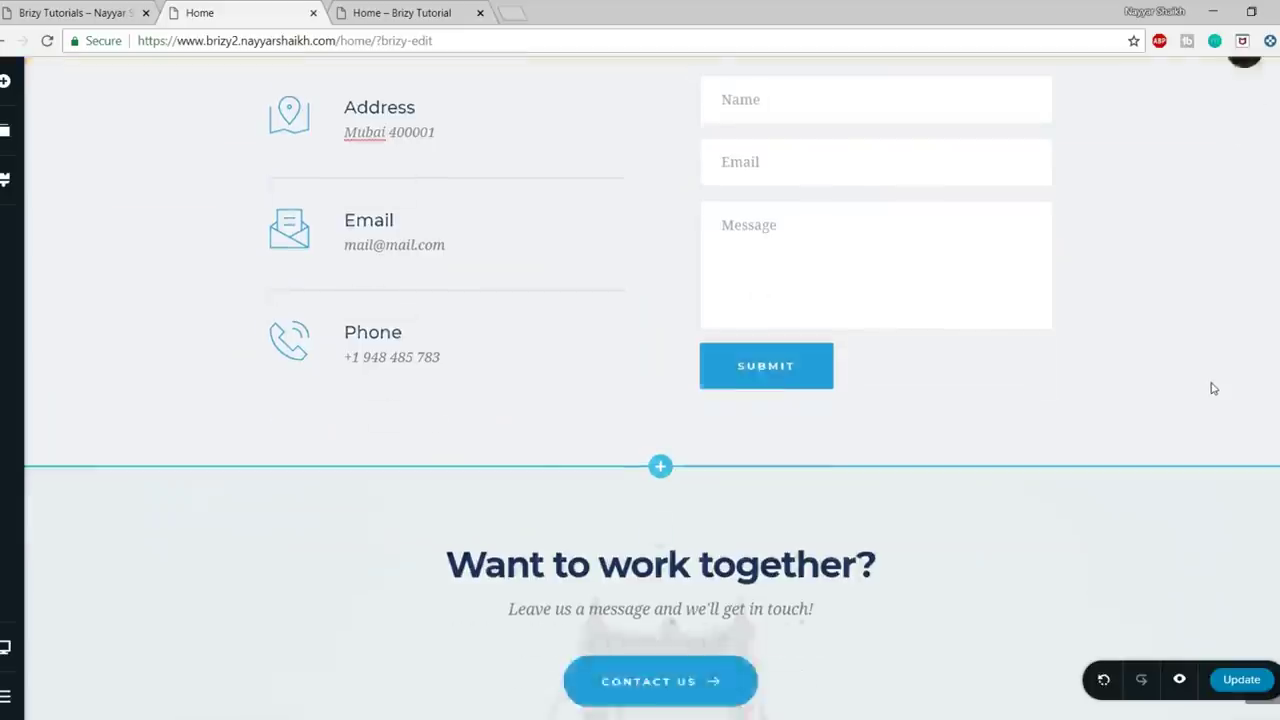
# - Give the call-to-action section a light-blue overlay and compare it against the live reference page
pyautogui.click(88, 17)
pyautogui.click(220, 14)
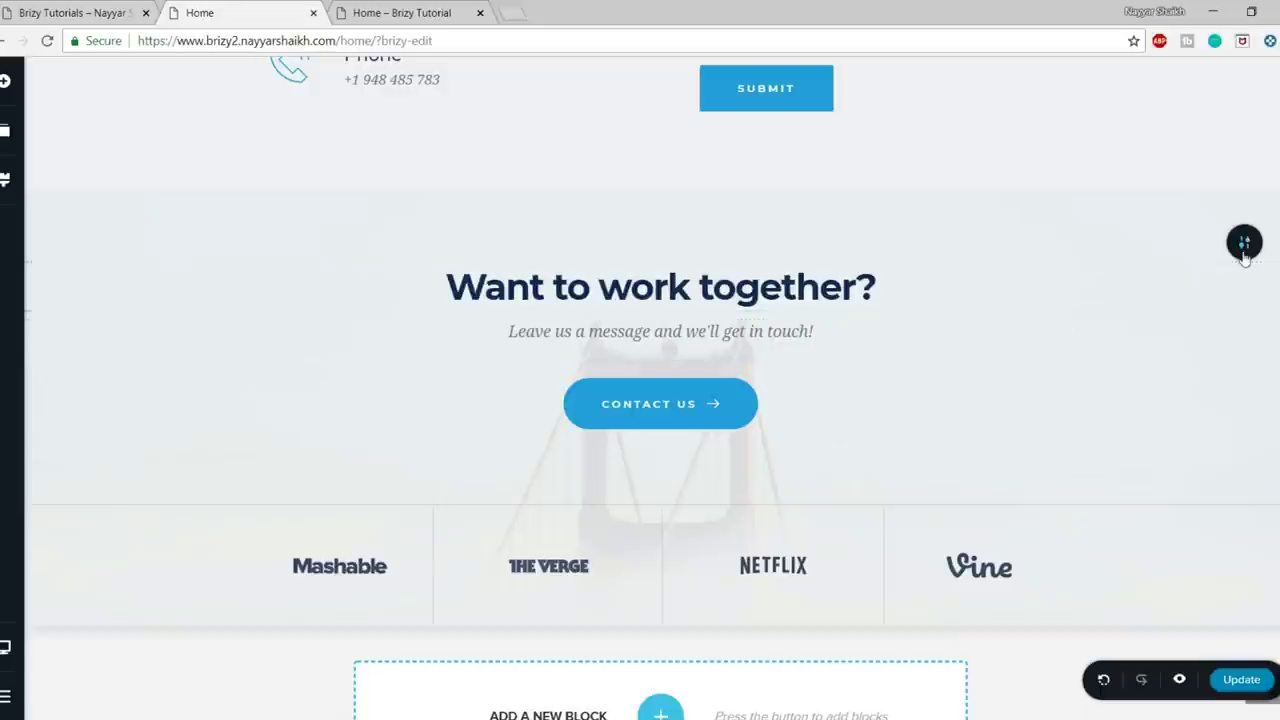
pyautogui.moveTo(1243, 241)
pyautogui.click(1092, 244)
pyautogui.click(1045, 327)
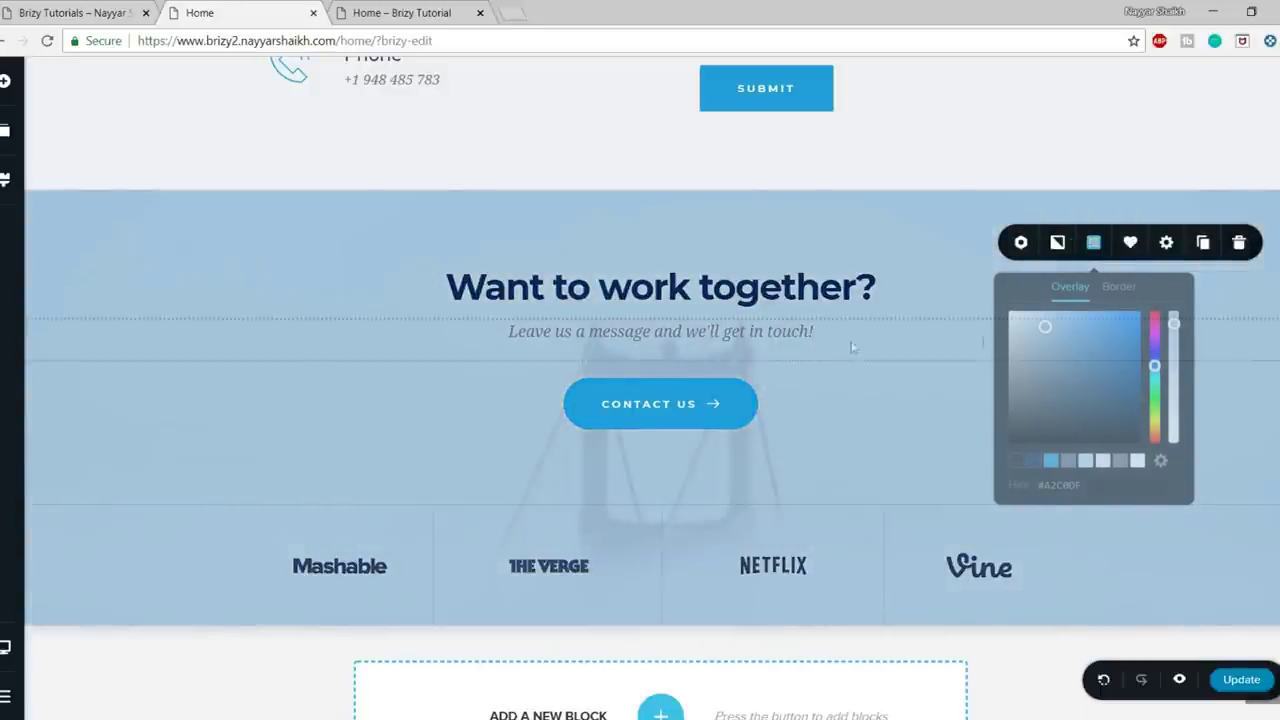
pyautogui.click(980, 288)
pyautogui.click(70, 6)
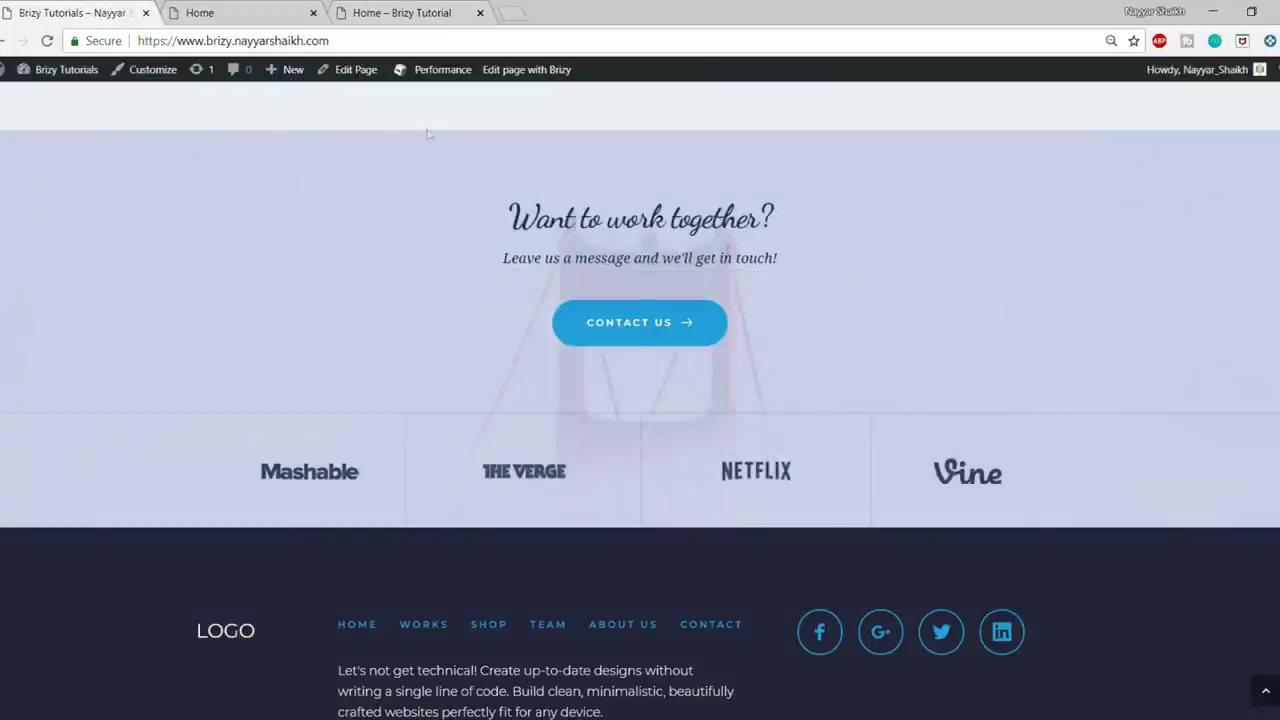
pyautogui.scroll(-1, 913, 445)
pyautogui.click(240, 12)
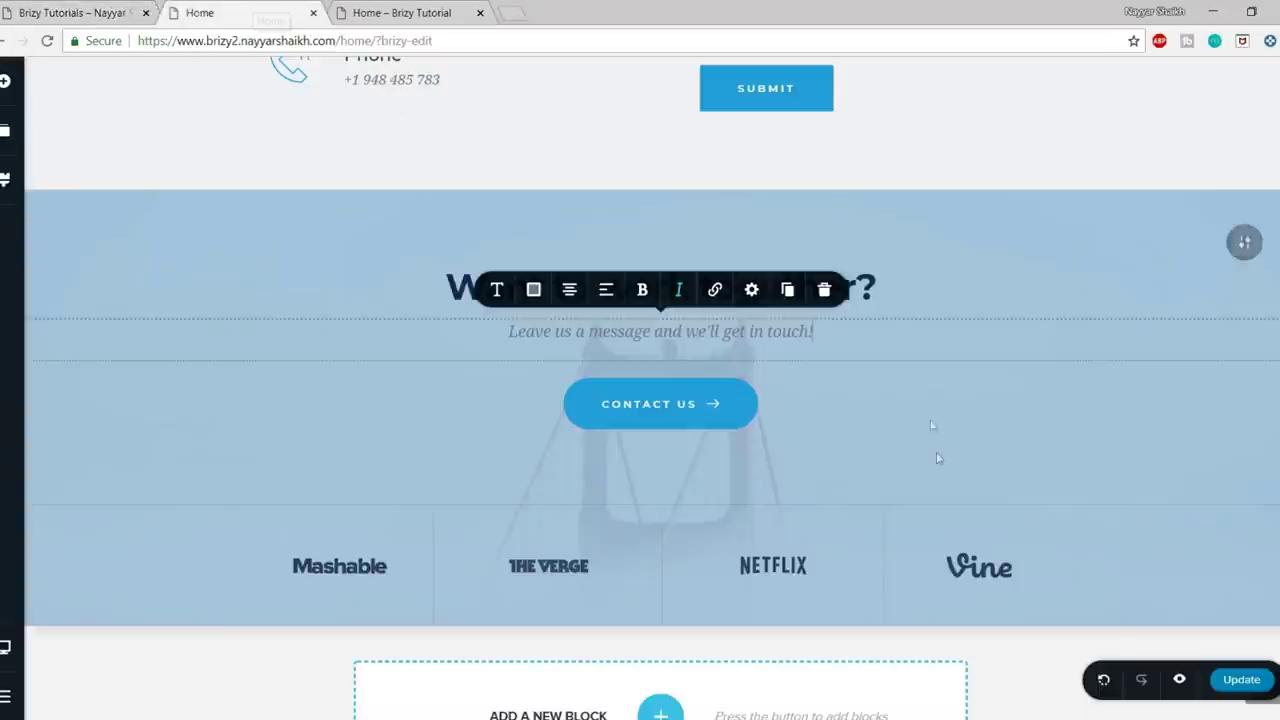
pyautogui.scroll(-1, 900, 450)
# - Insert the third Footer template, with HOME–CONTACT menu, social icons and blurb, below the call-to-action
pyautogui.click(660, 630)
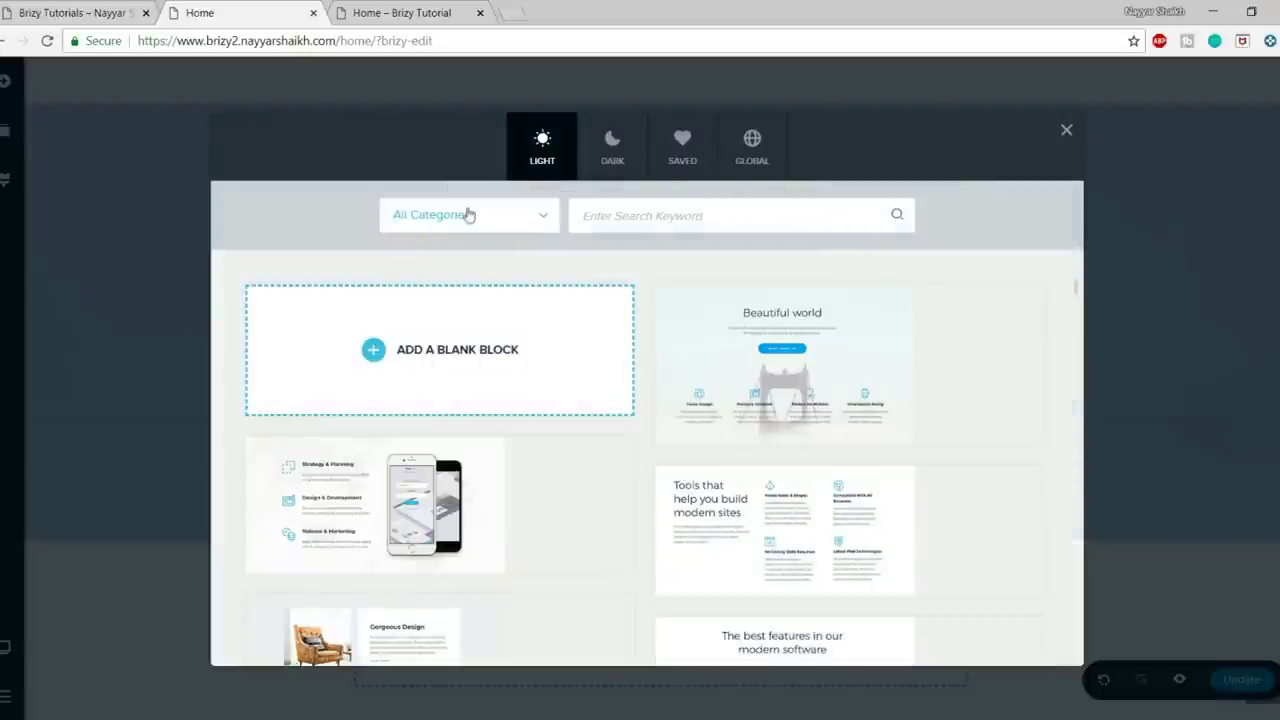
pyautogui.click(466, 214)
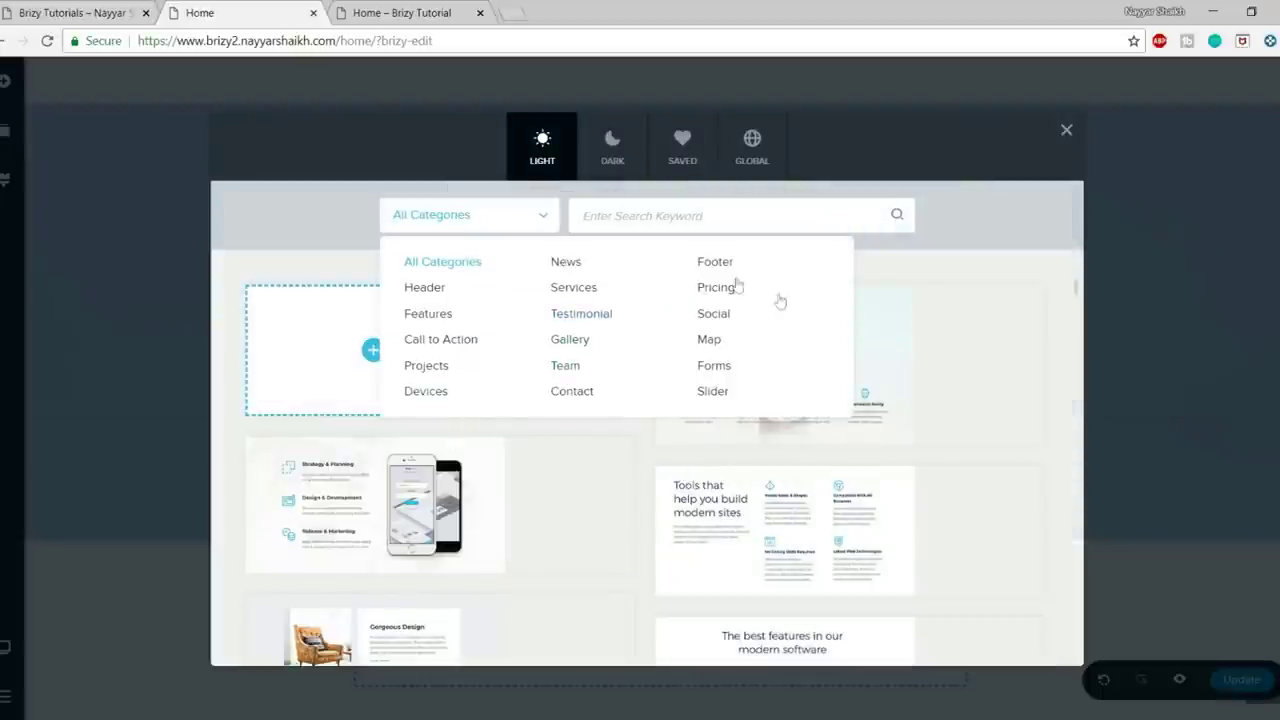
pyautogui.click(712, 261)
pyautogui.click(920, 312)
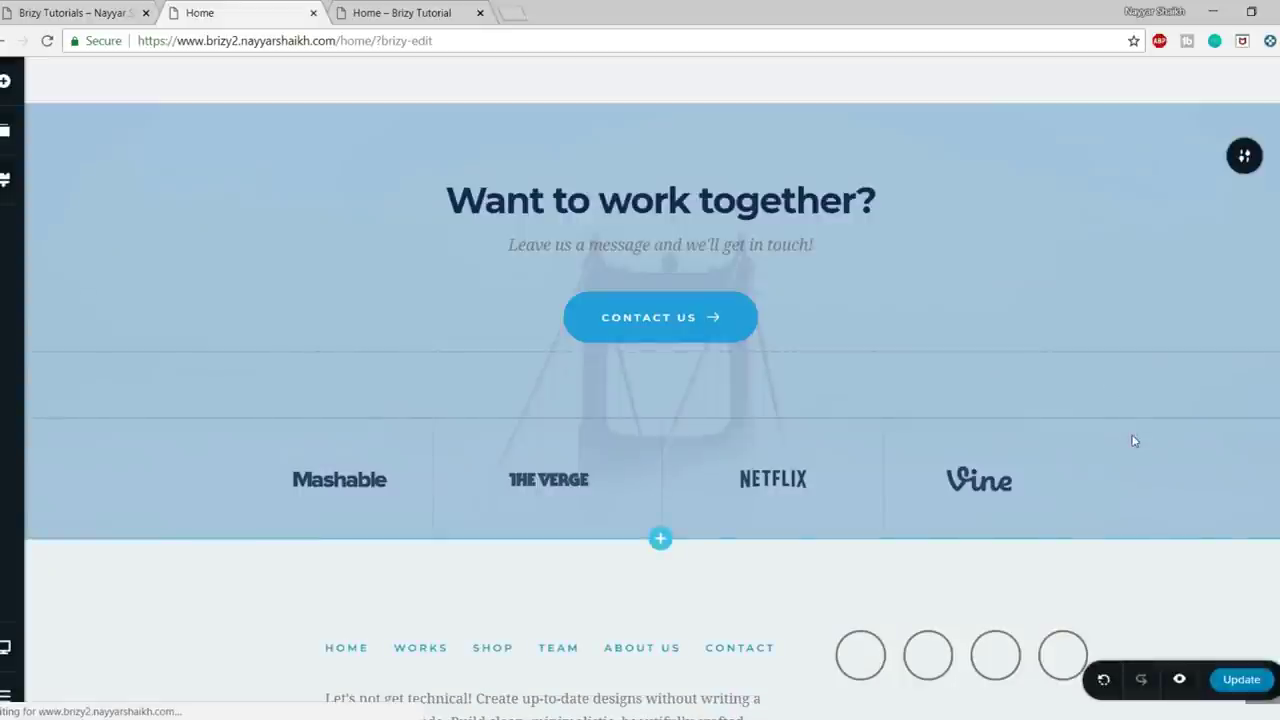
pyautogui.scroll(-3, 1066, 567)
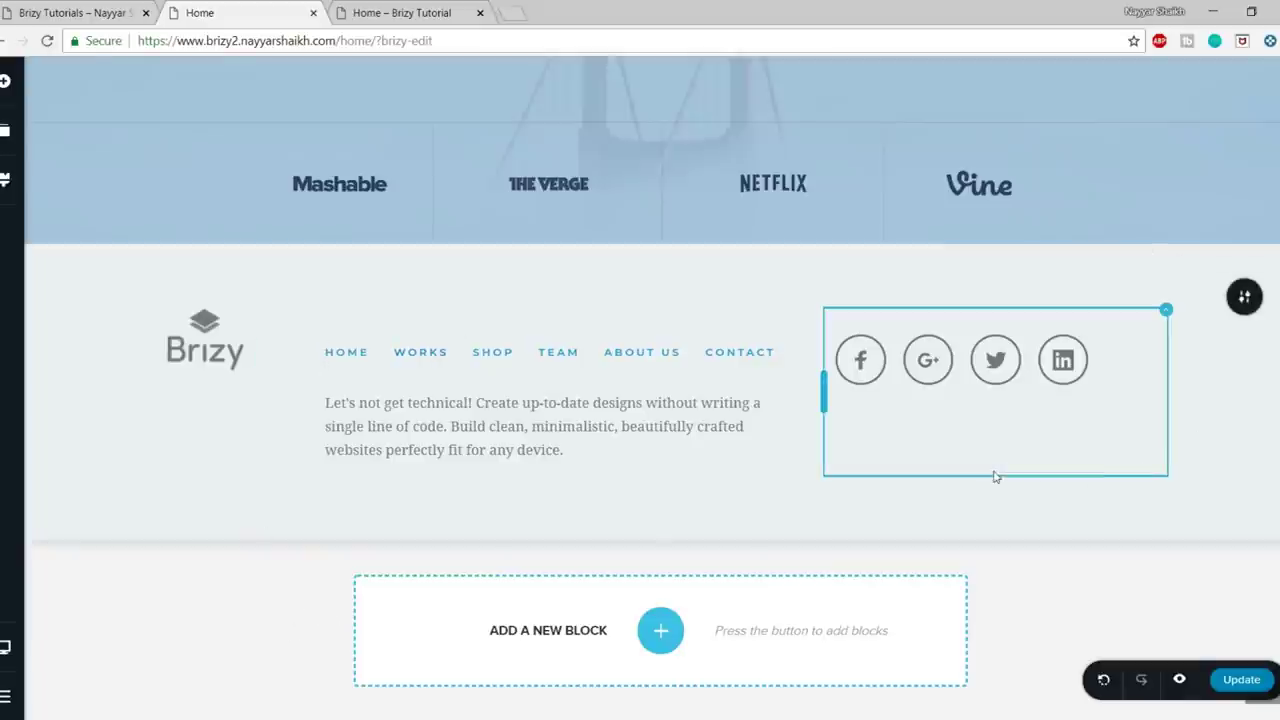
# - Inspect the footer and its paragraph text on the live reference page
pyautogui.click(43, 6)
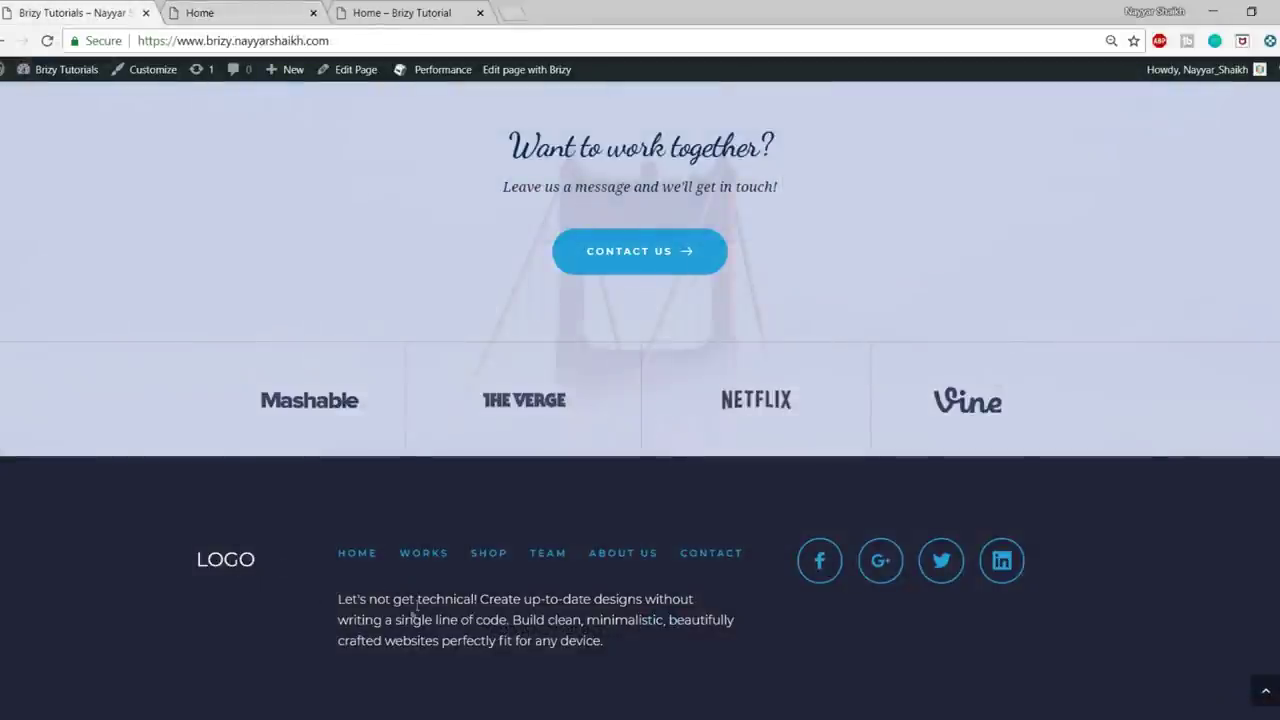
pyautogui.tripleClick(337, 598)
pyautogui.click(453, 614)
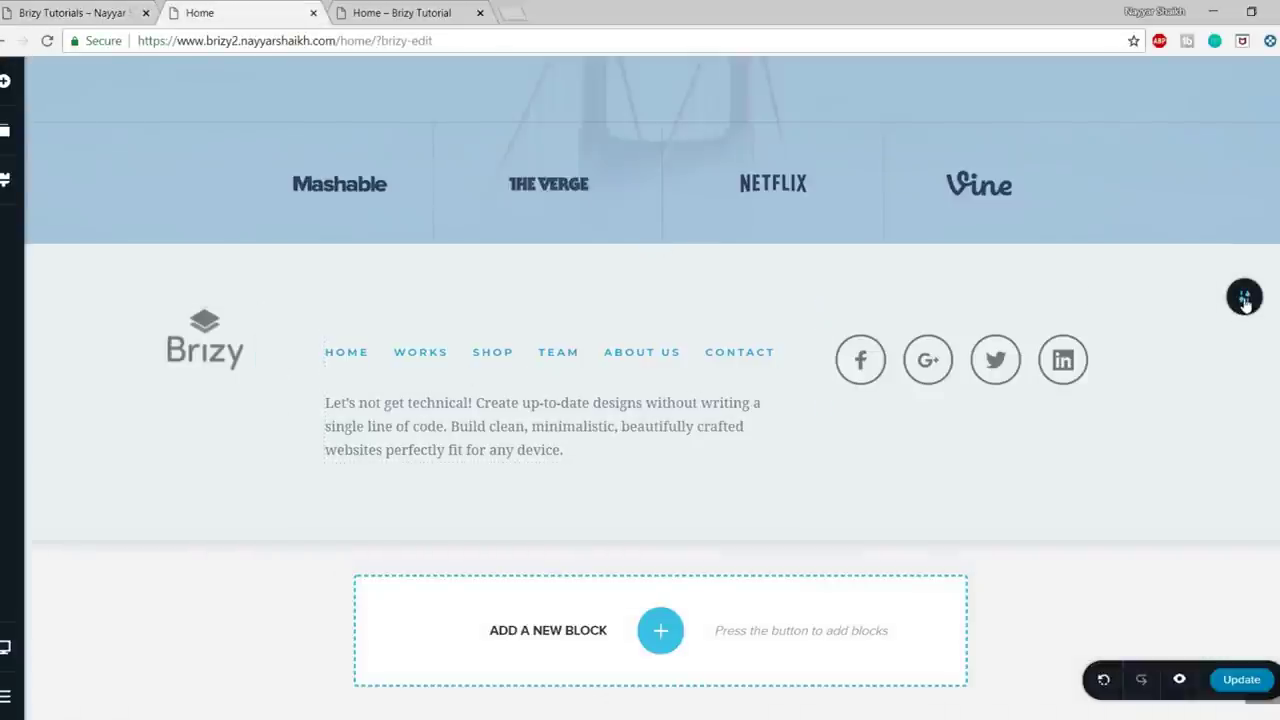
# - Set the footer overlay to a dark navy shade (#0B1C3E)
pyautogui.moveTo(1245, 303)
pyautogui.click(1090, 298)
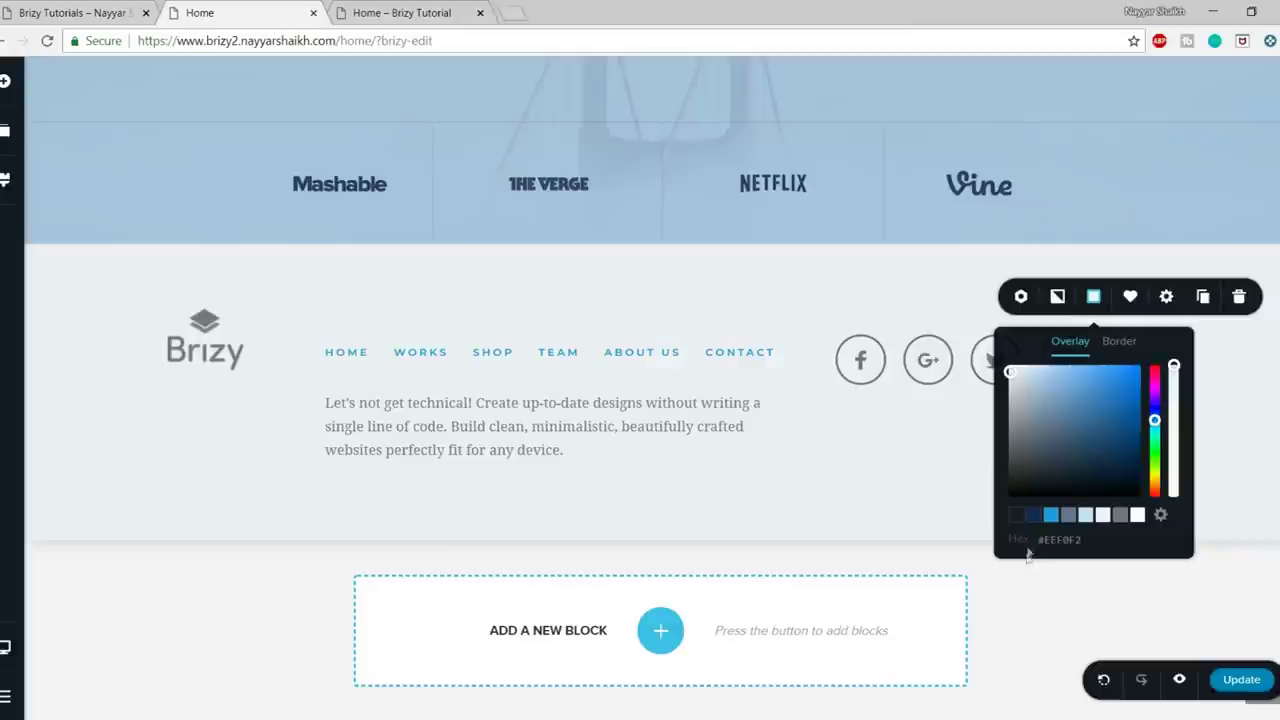
pyautogui.click(1036, 518)
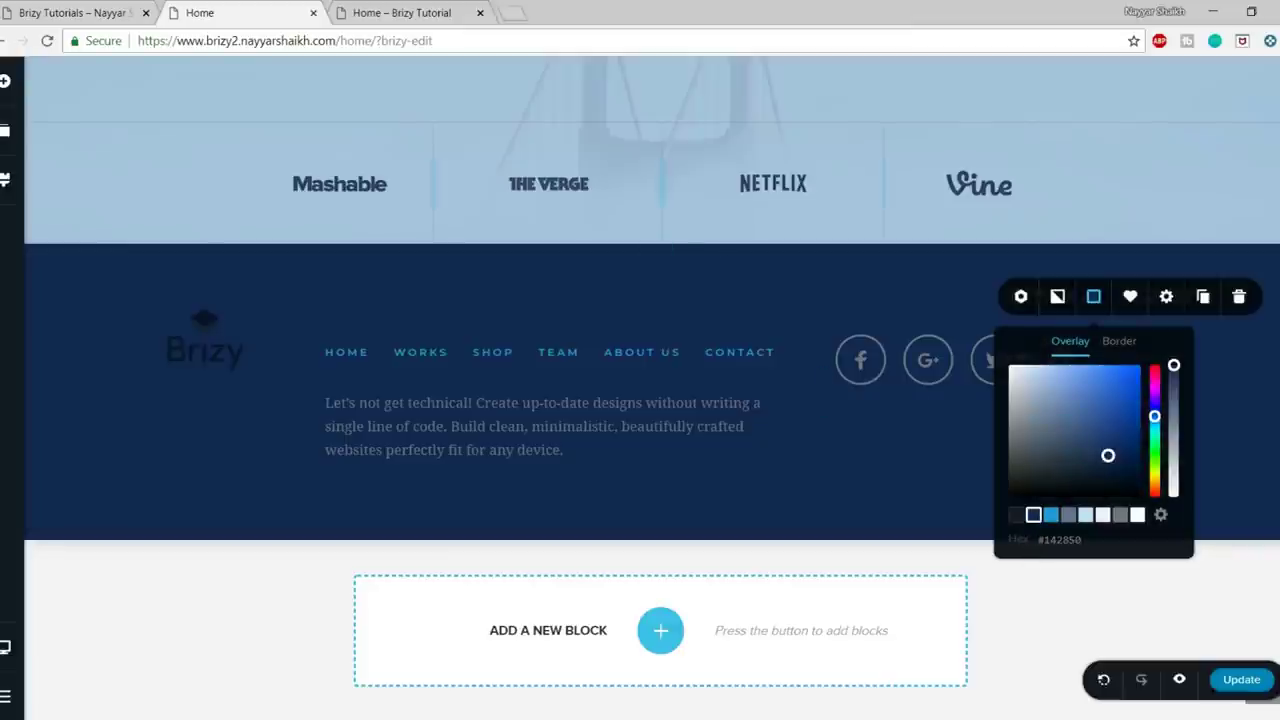
pyautogui.moveTo(1111, 456); pyautogui.dragTo(1121, 462)
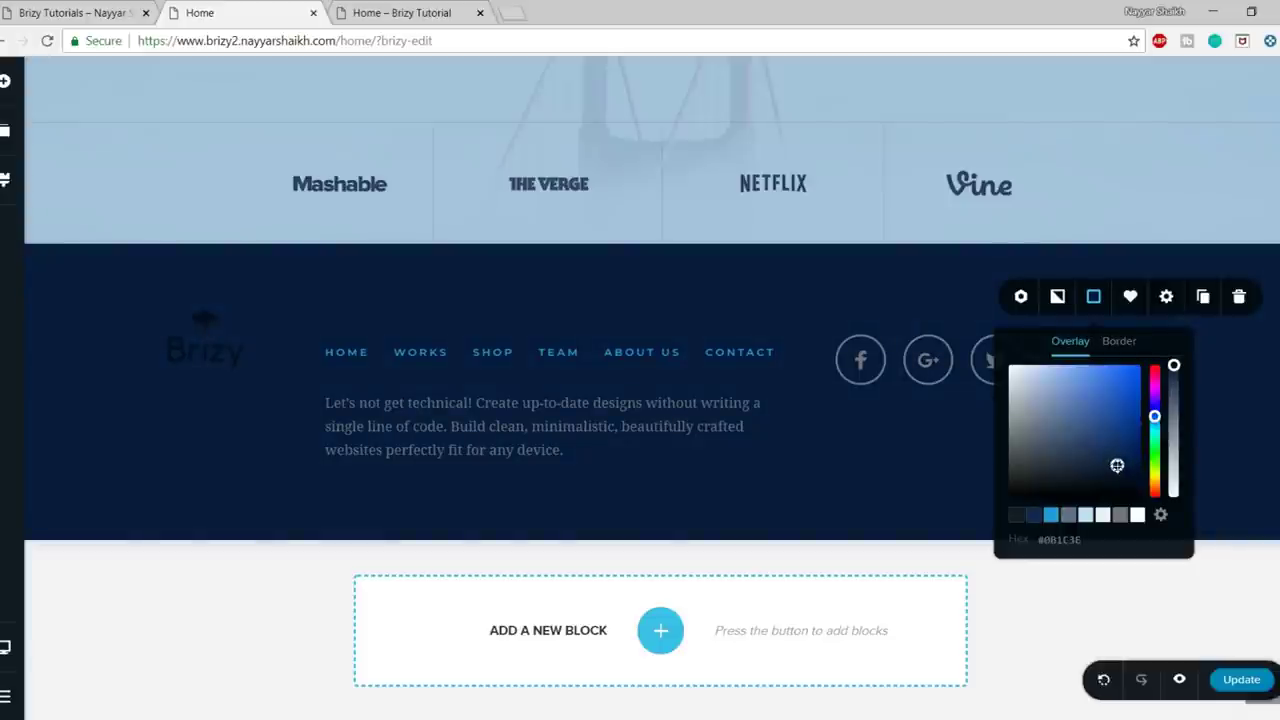
pyautogui.click(888, 432)
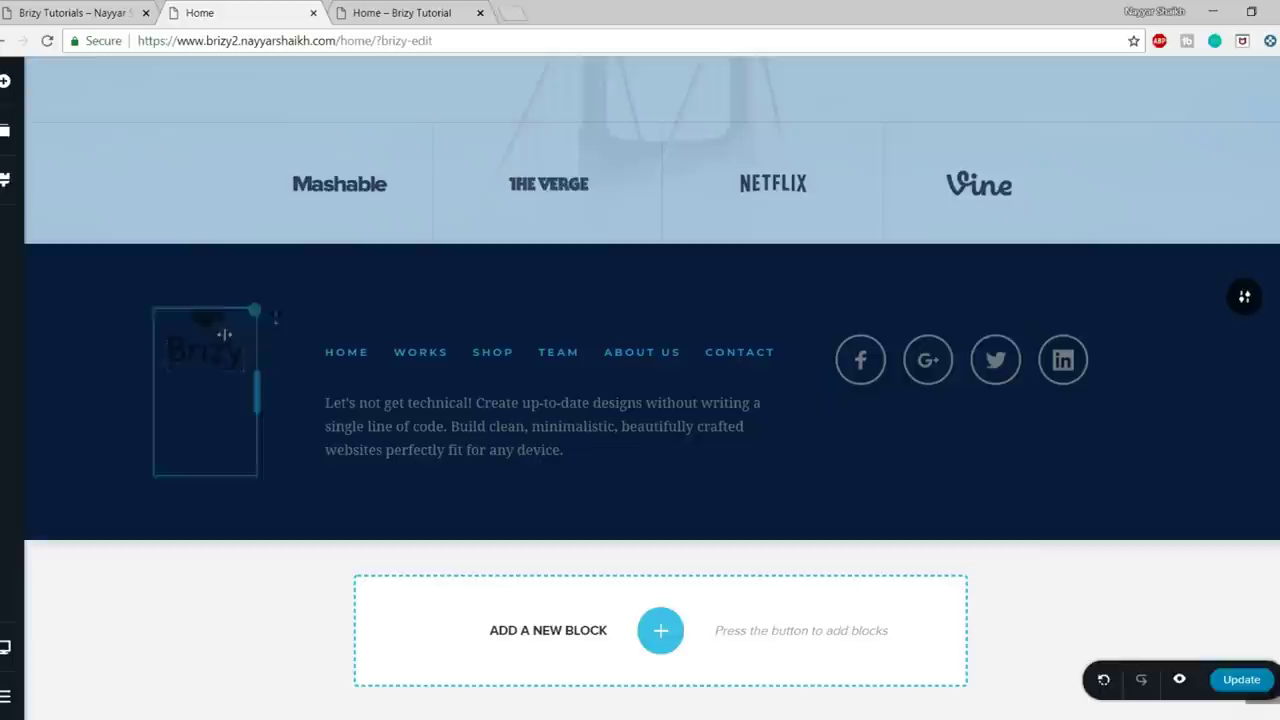
# - Delete the footer logo and make the footer paragraph text white
pyautogui.click(211, 372)
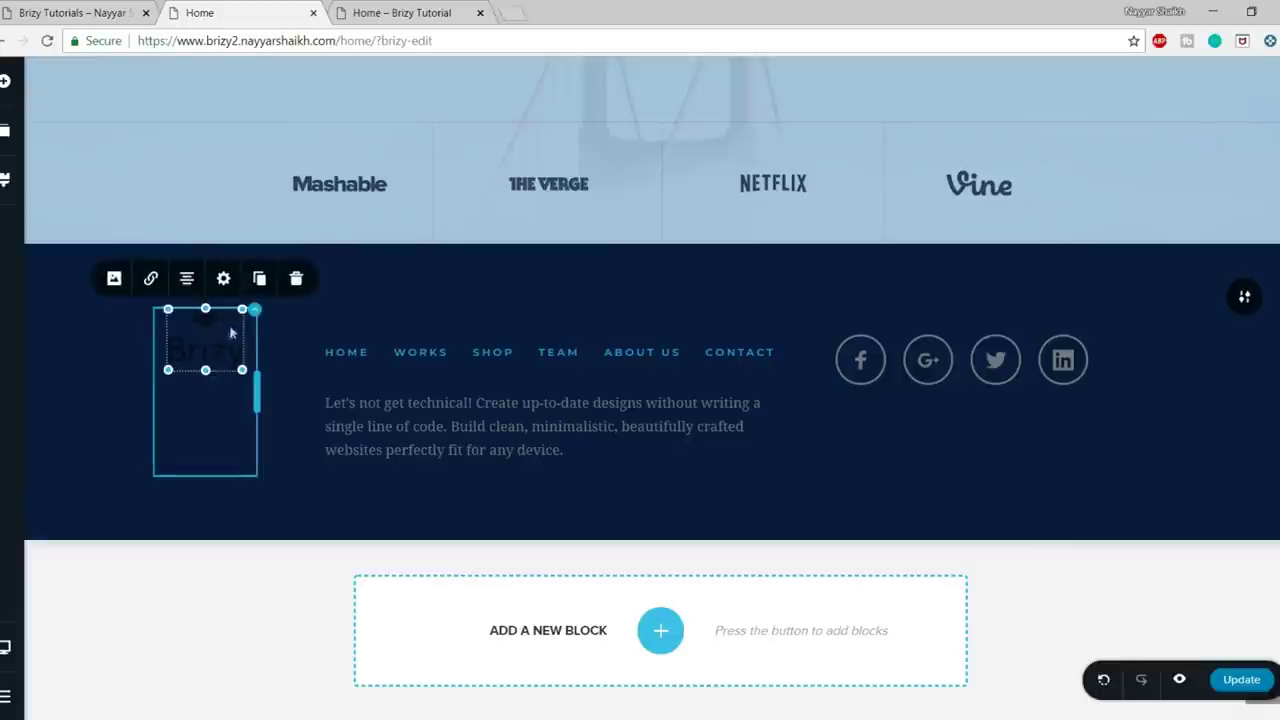
pyautogui.click(295, 280)
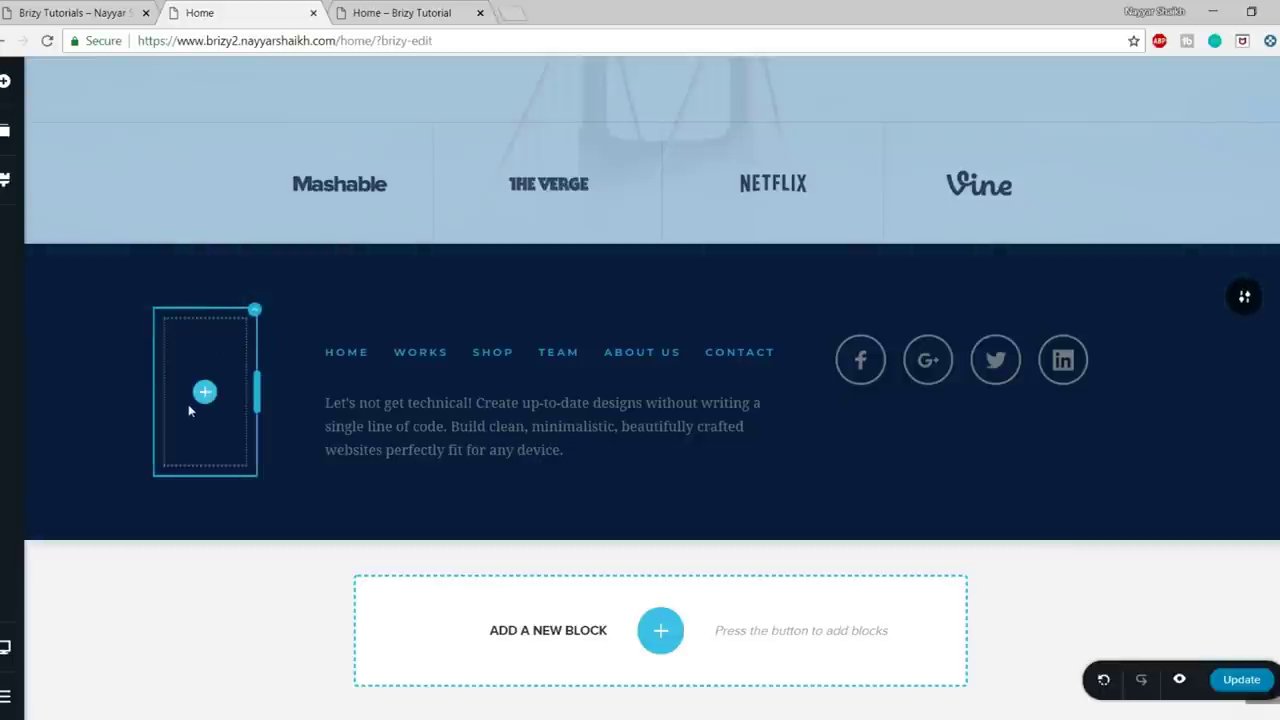
pyautogui.click(525, 428)
pyautogui.click(420, 364)
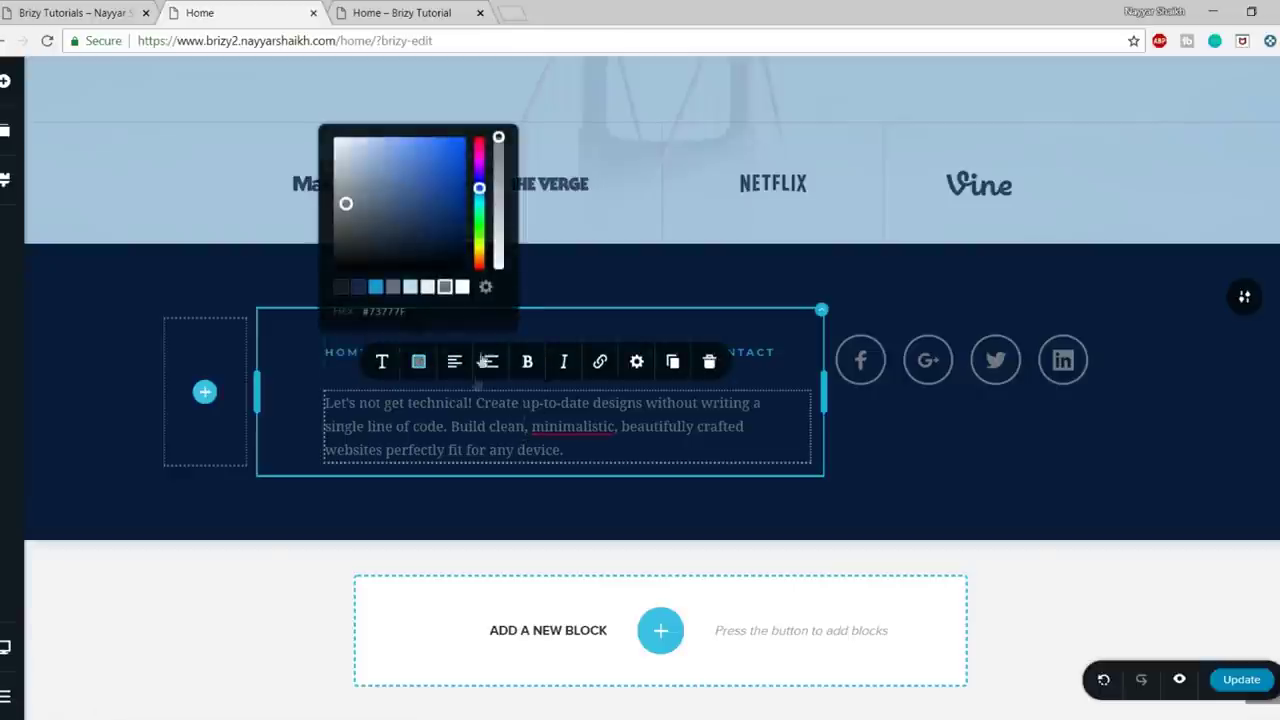
pyautogui.click(462, 289)
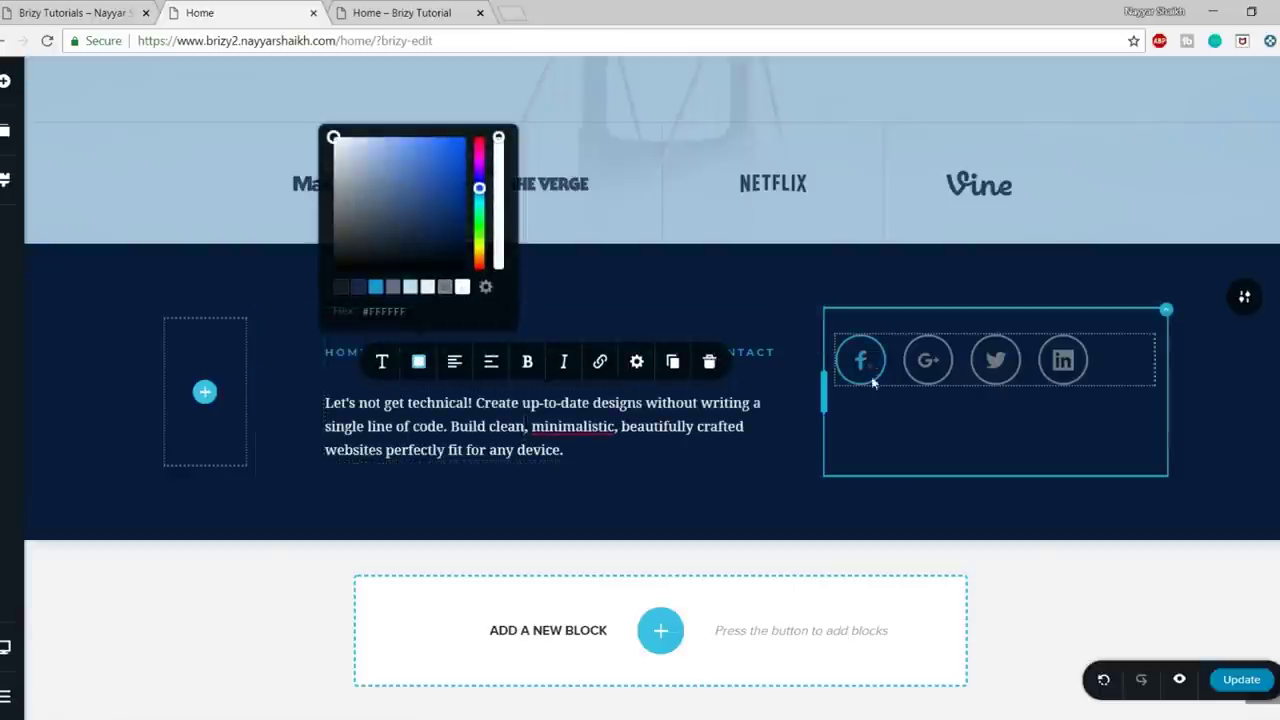
pyautogui.click(943, 374)
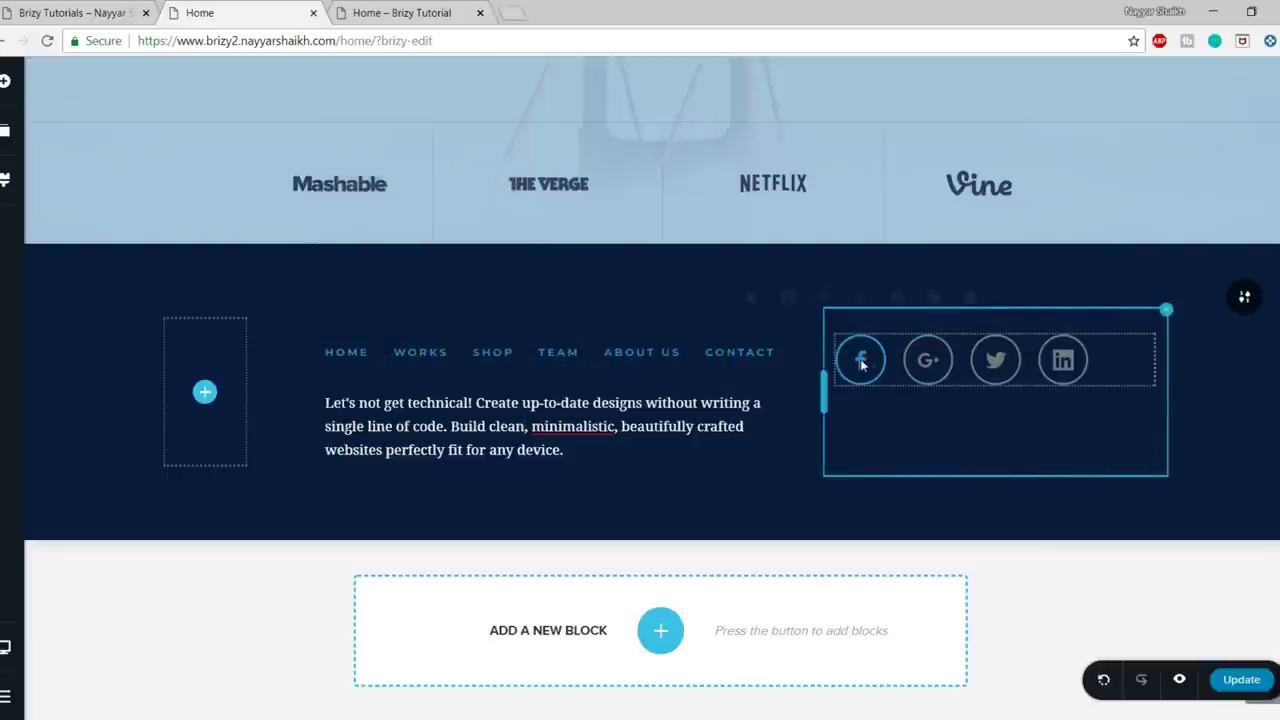
# - Make the Facebook social icon white with a white border
pyautogui.click(861, 364)
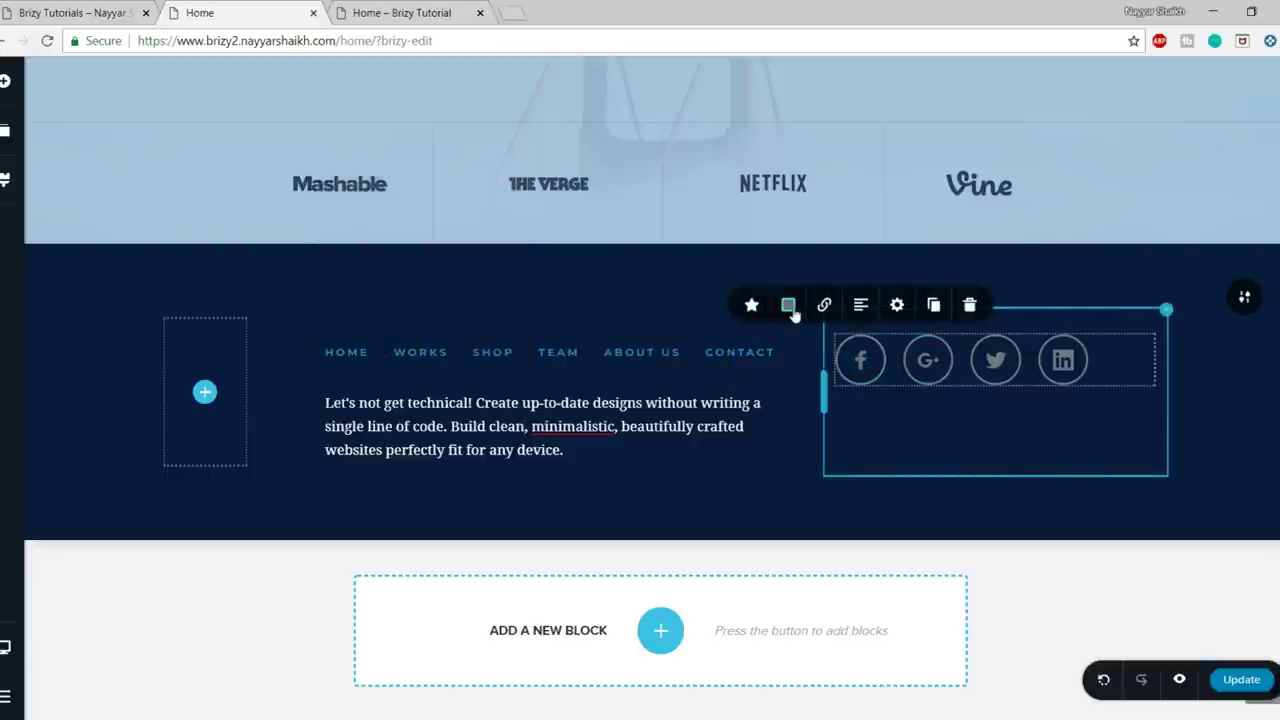
pyautogui.click(789, 306)
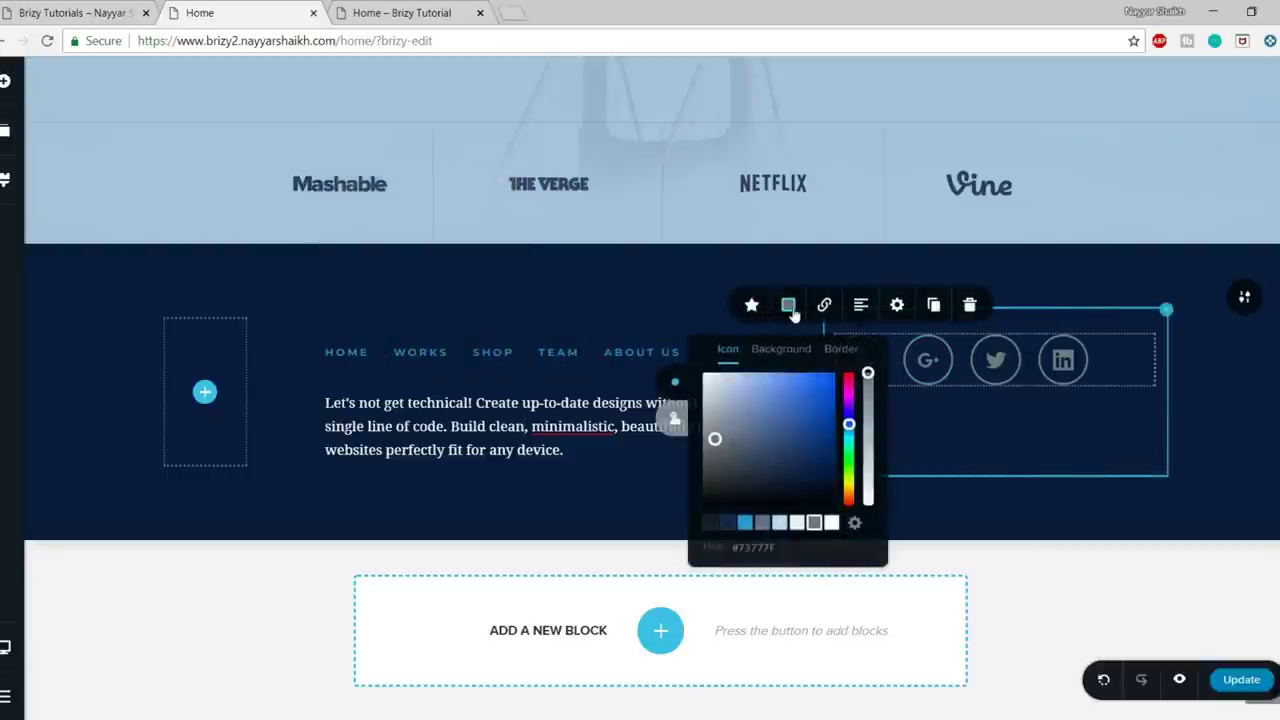
pyautogui.click(832, 523)
pyautogui.click(997, 460)
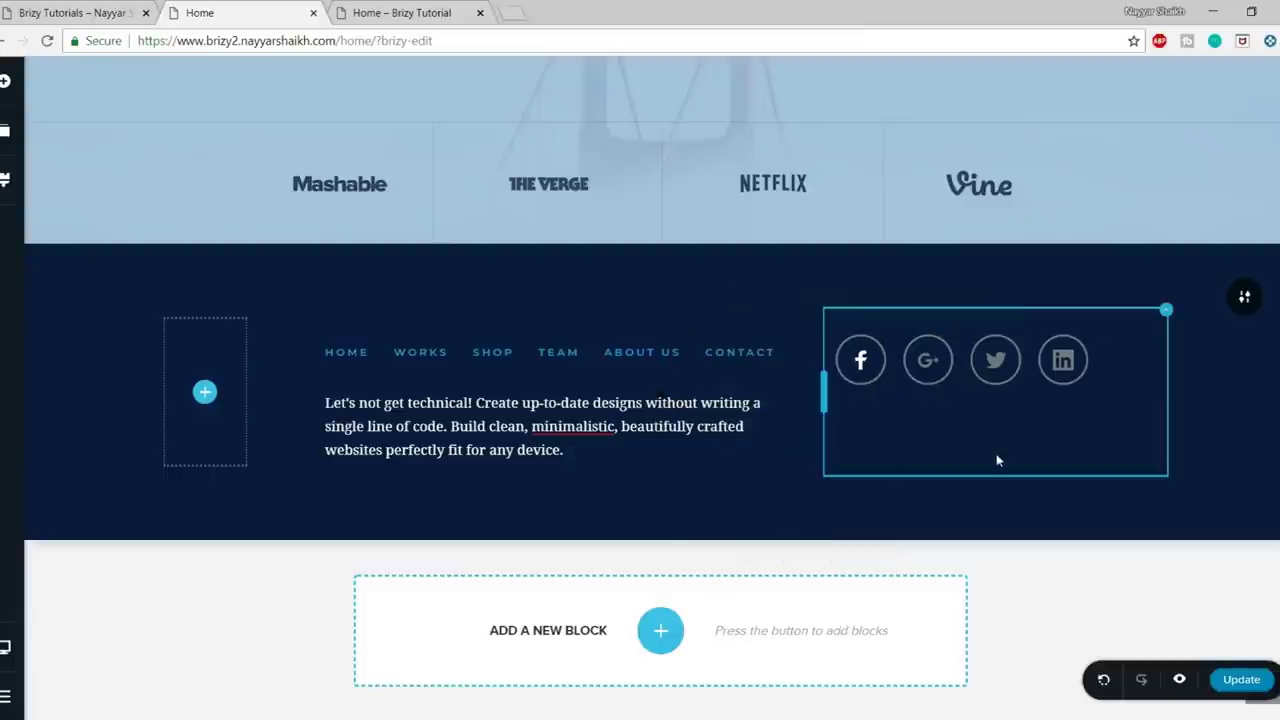
pyautogui.click(864, 362)
pyautogui.click(786, 307)
pyautogui.click(782, 350)
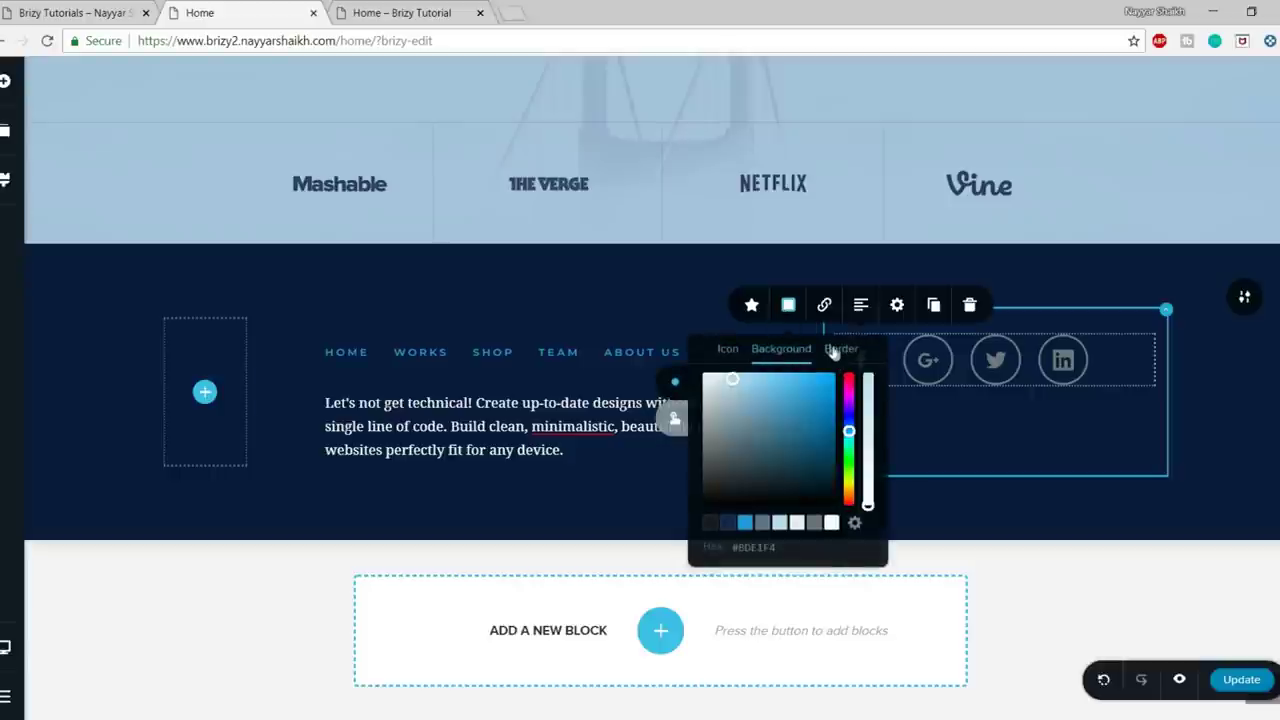
pyautogui.click(834, 350)
pyautogui.click(831, 522)
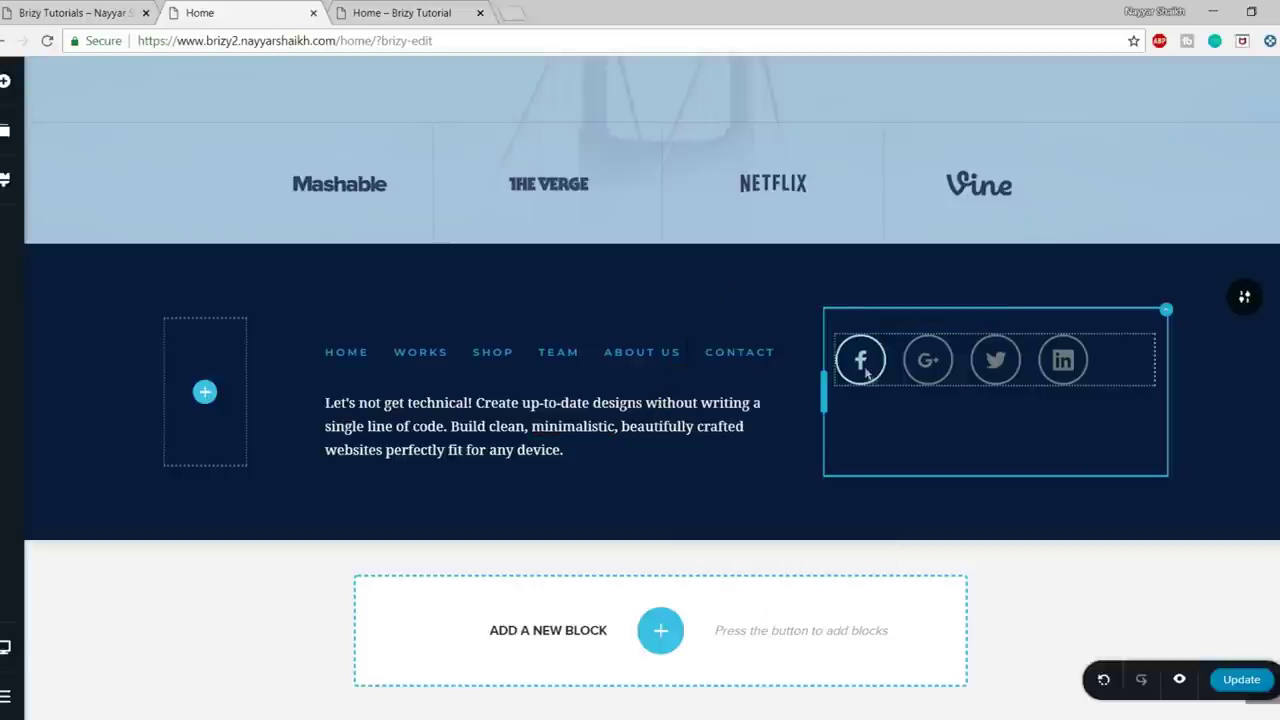
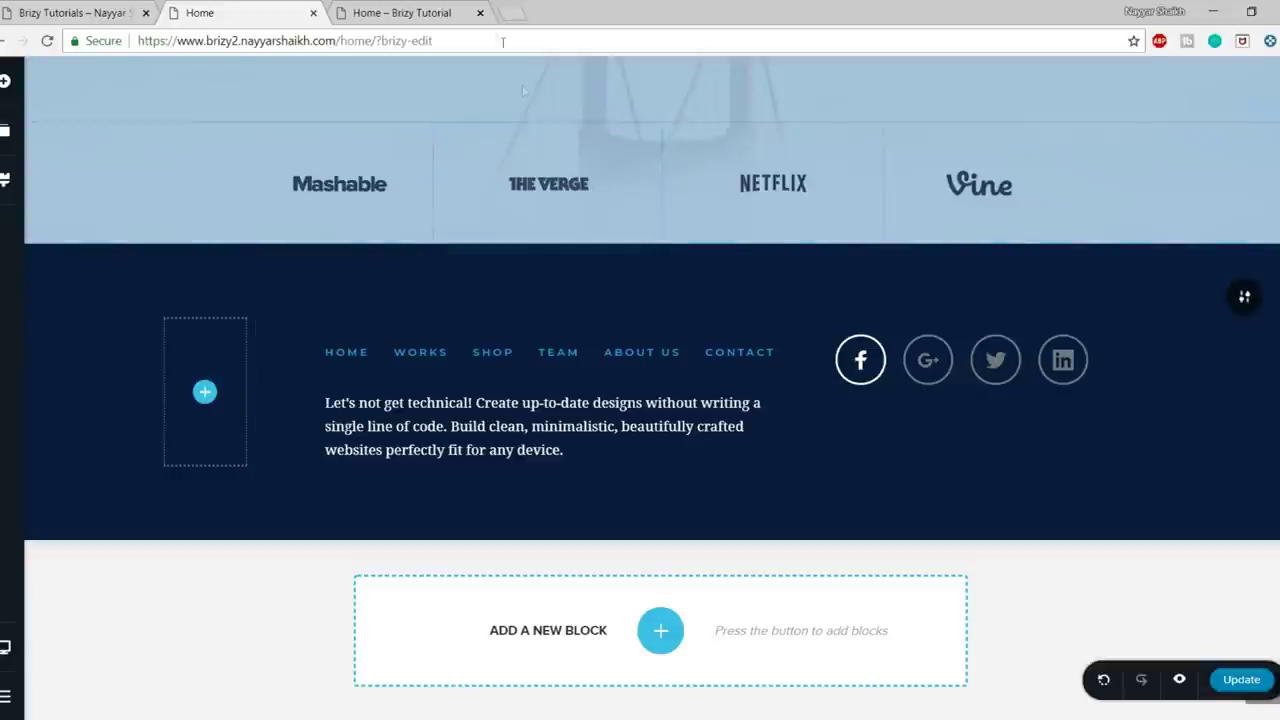
# - Go to the logomakr.com site in a new Chrome tab
pyautogui.click(512, 12)
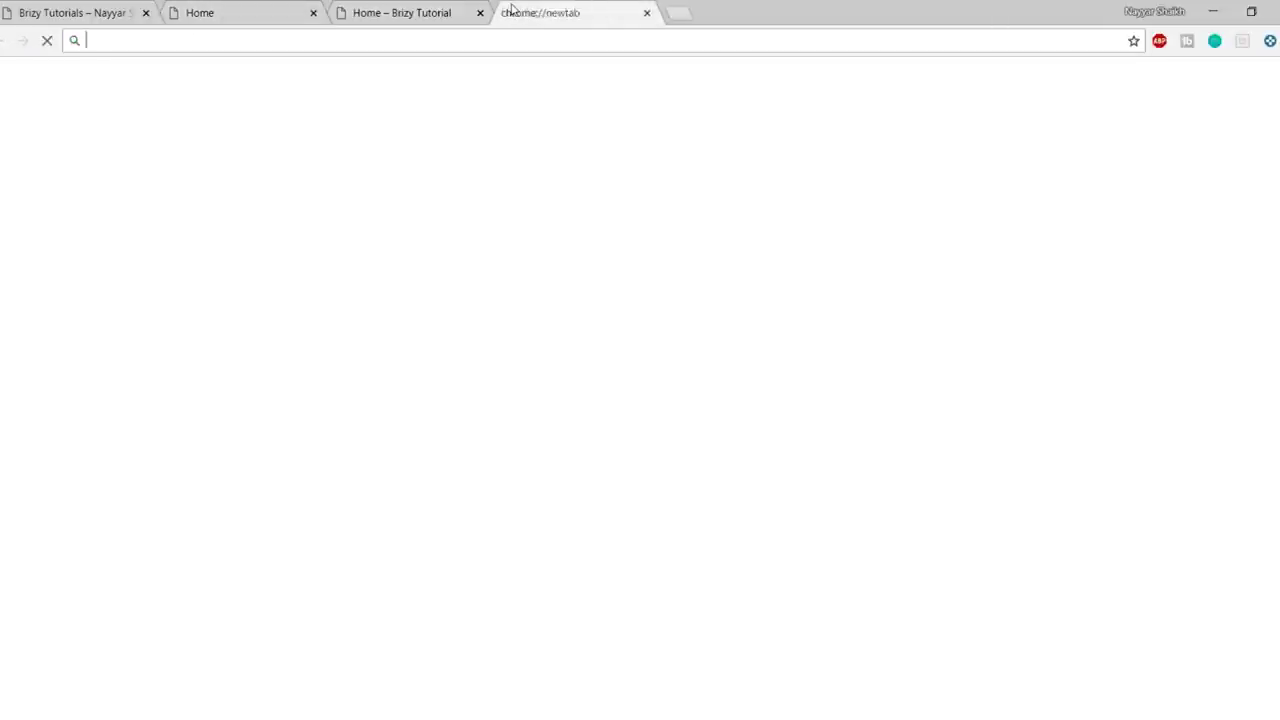
pyautogui.write('logo')
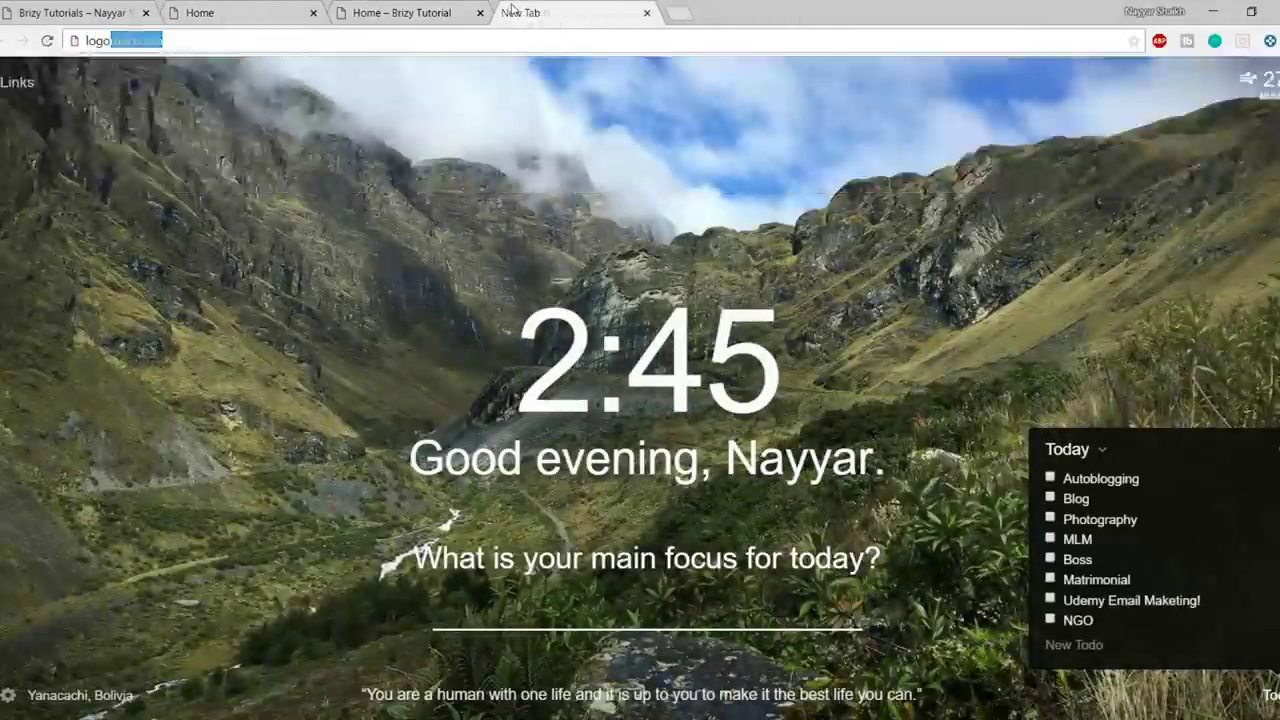
pyautogui.press('Return')
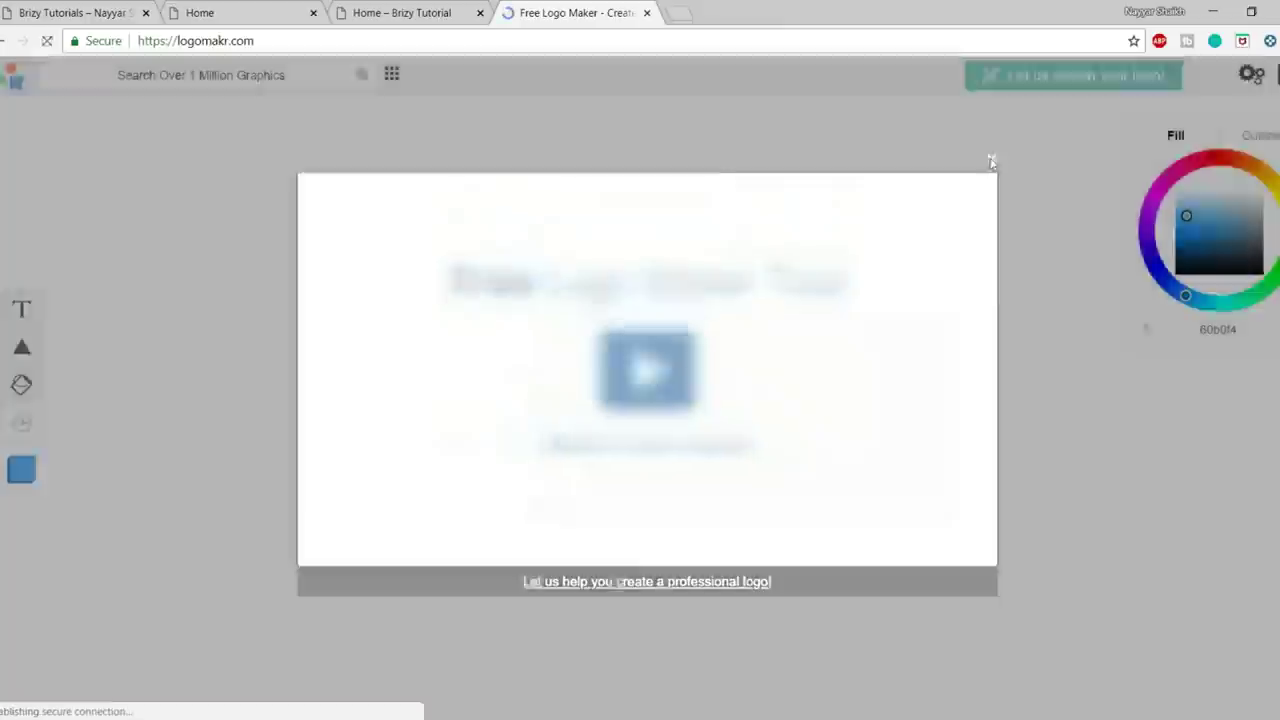
# - Dismiss the intro popups and add a text box reading 'Circle' to the canvas
pyautogui.click(991, 161)
pyautogui.click(535, 151)
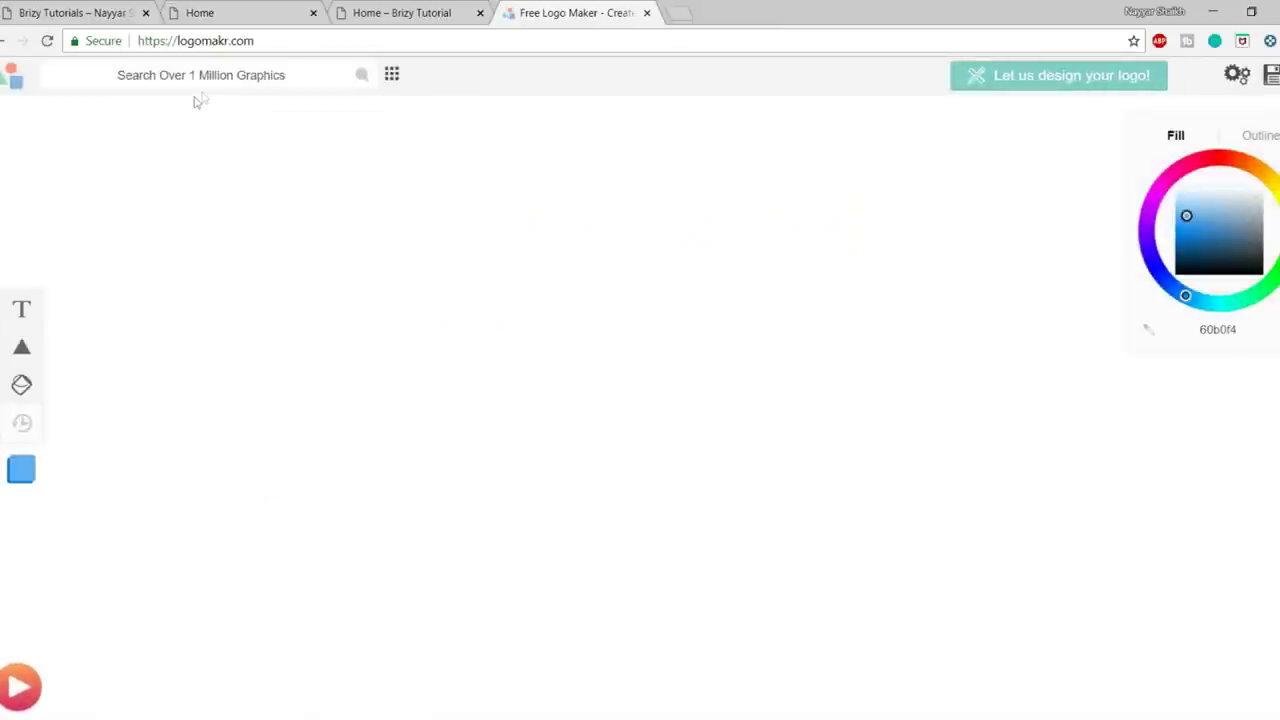
pyautogui.click(20, 310)
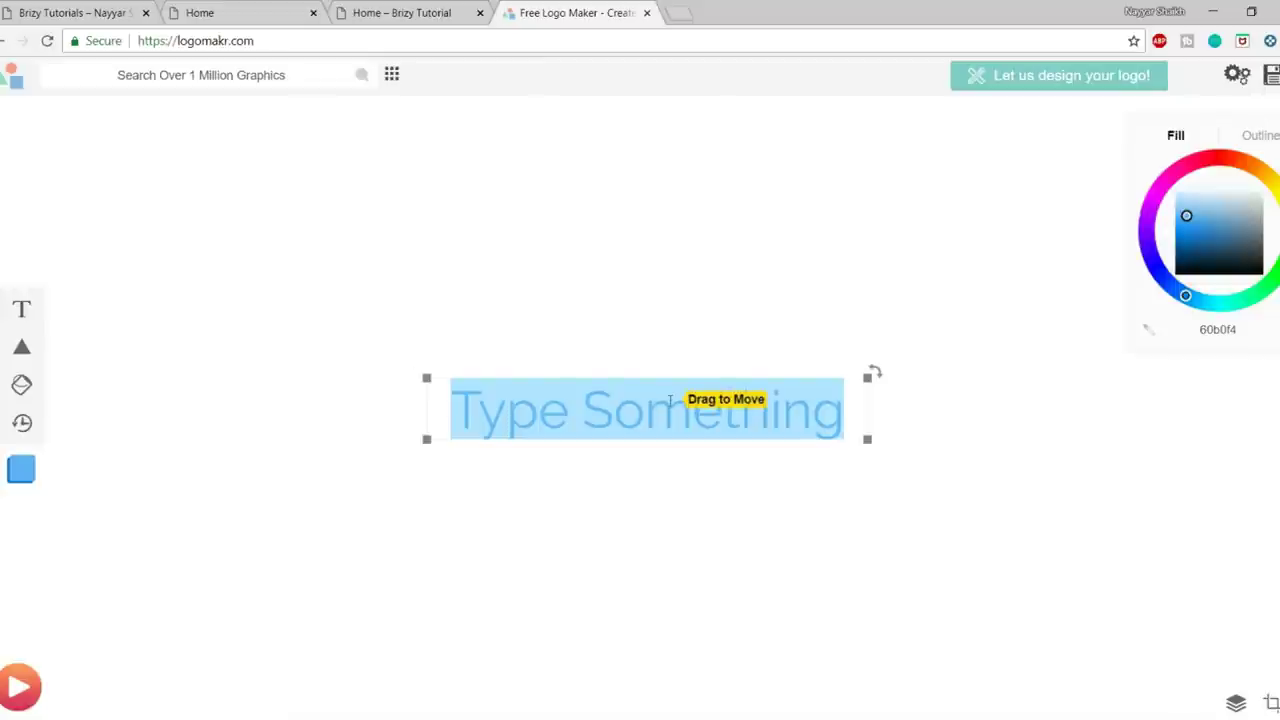
pyautogui.write('Logo')
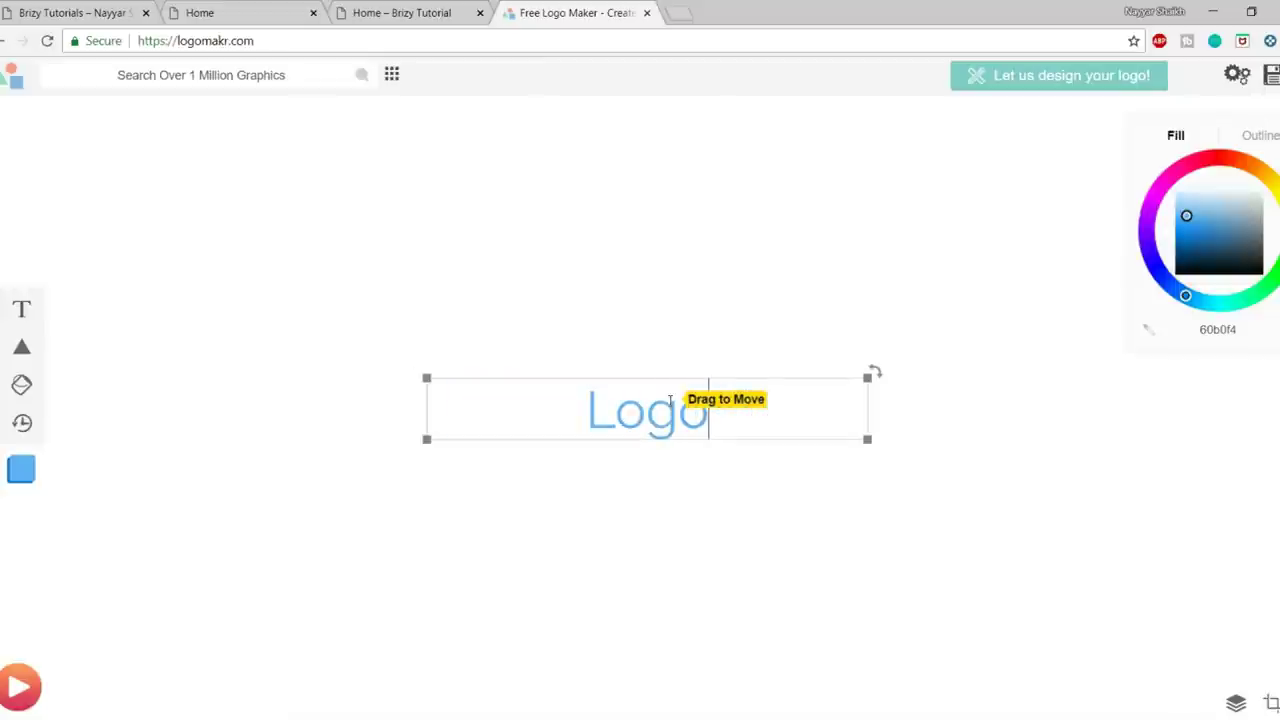
pyautogui.doubleClick(670, 401)
pyautogui.write('Circcl')
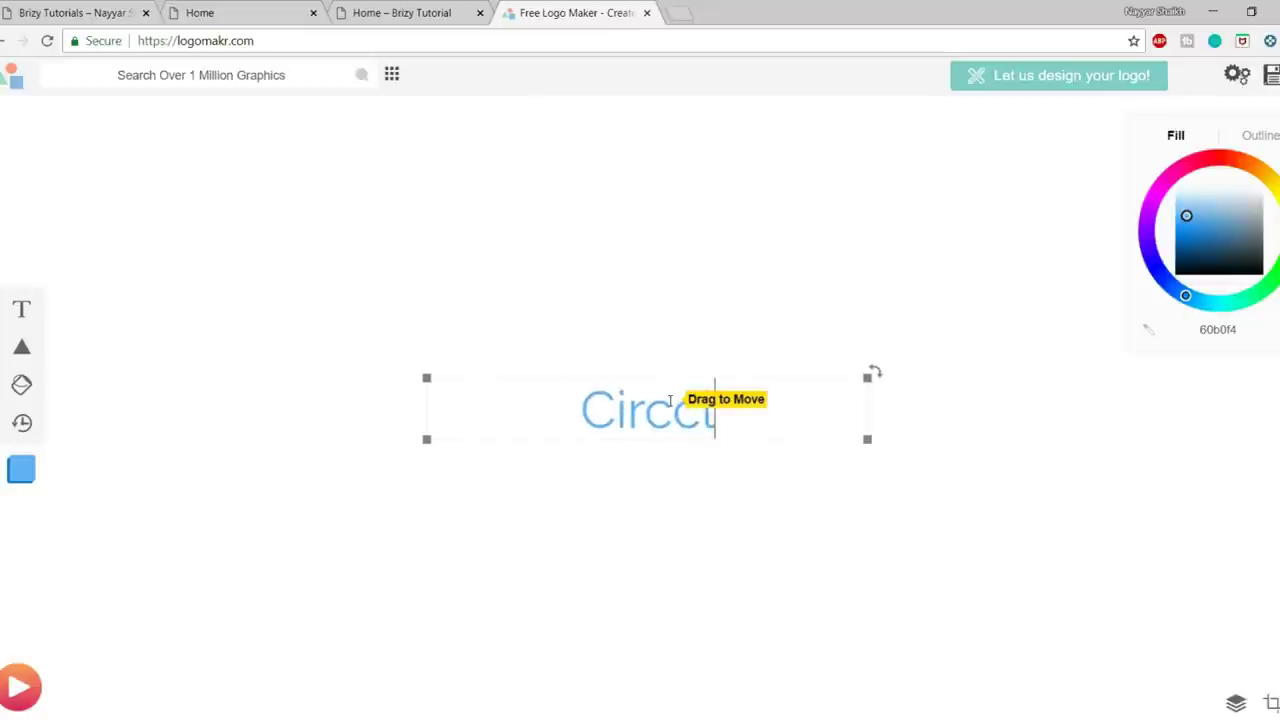
pyautogui.press('BackSpace')
pyautogui.press('BackSpace')
pyautogui.write('le')
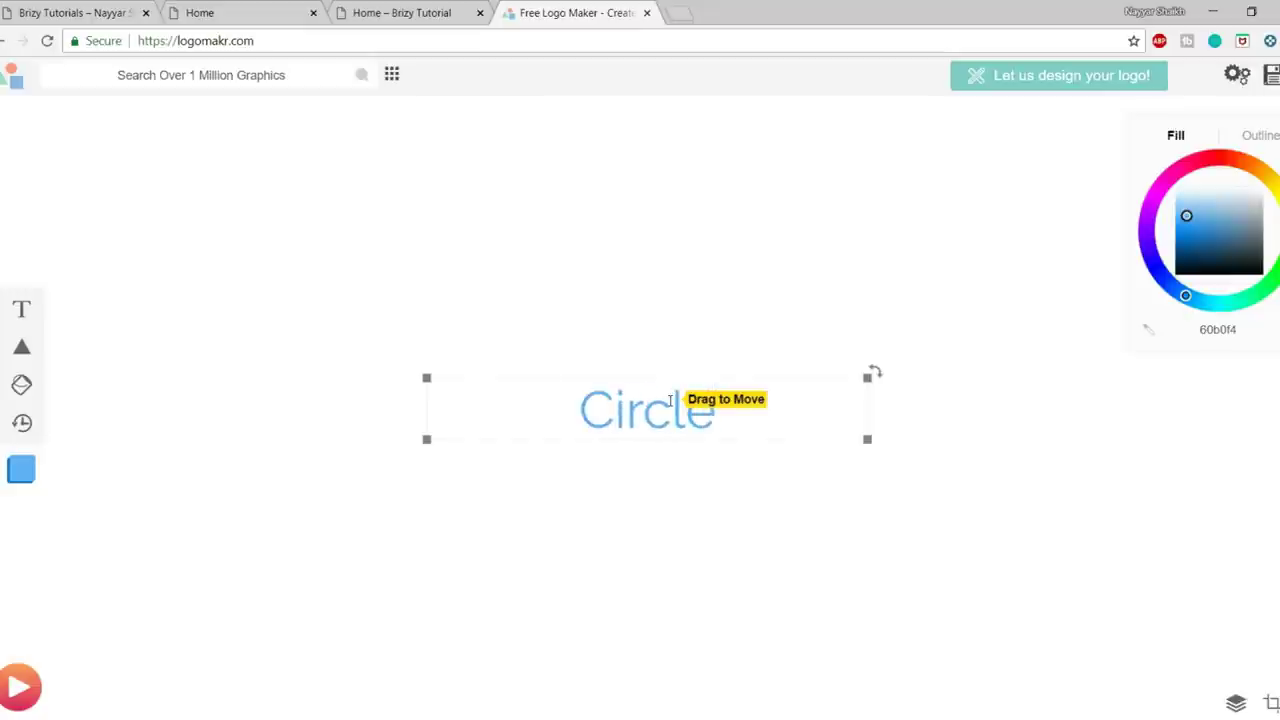
# - Set the Circle text to the Fancy & Cursive font Grand Hotel, coloured navy
pyautogui.click(686, 408)
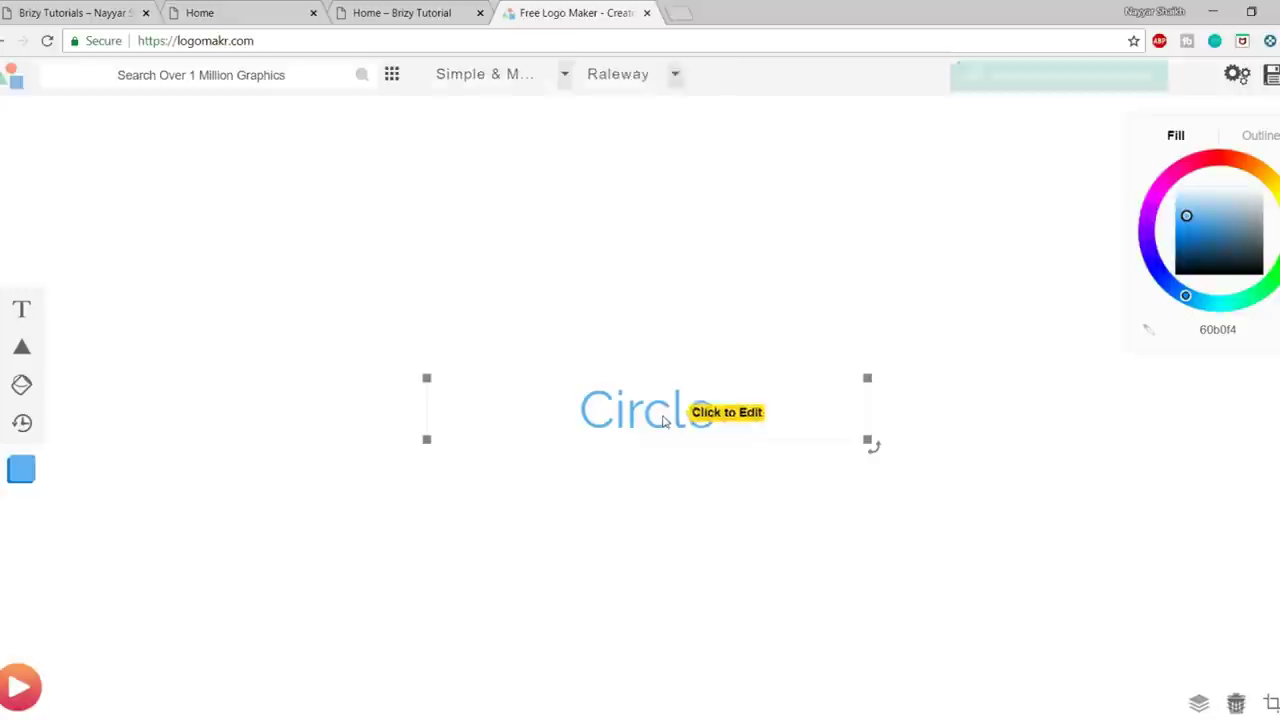
pyautogui.click(500, 78)
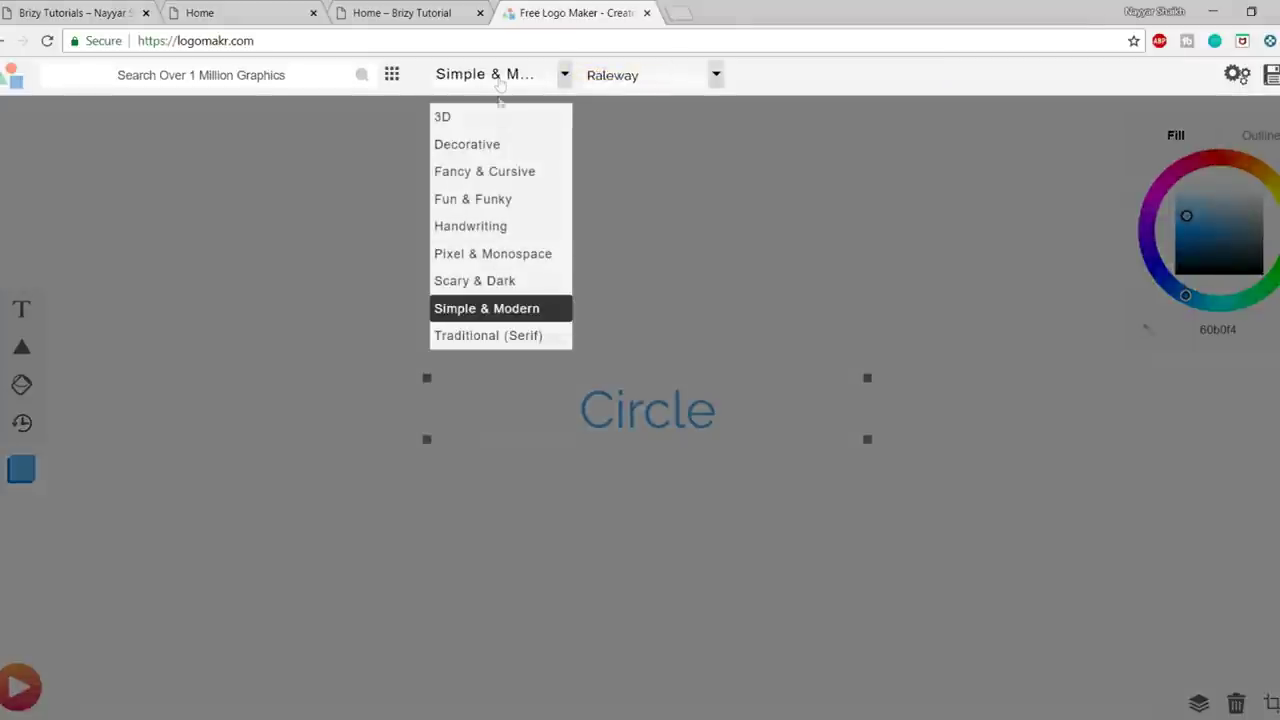
pyautogui.click(484, 172)
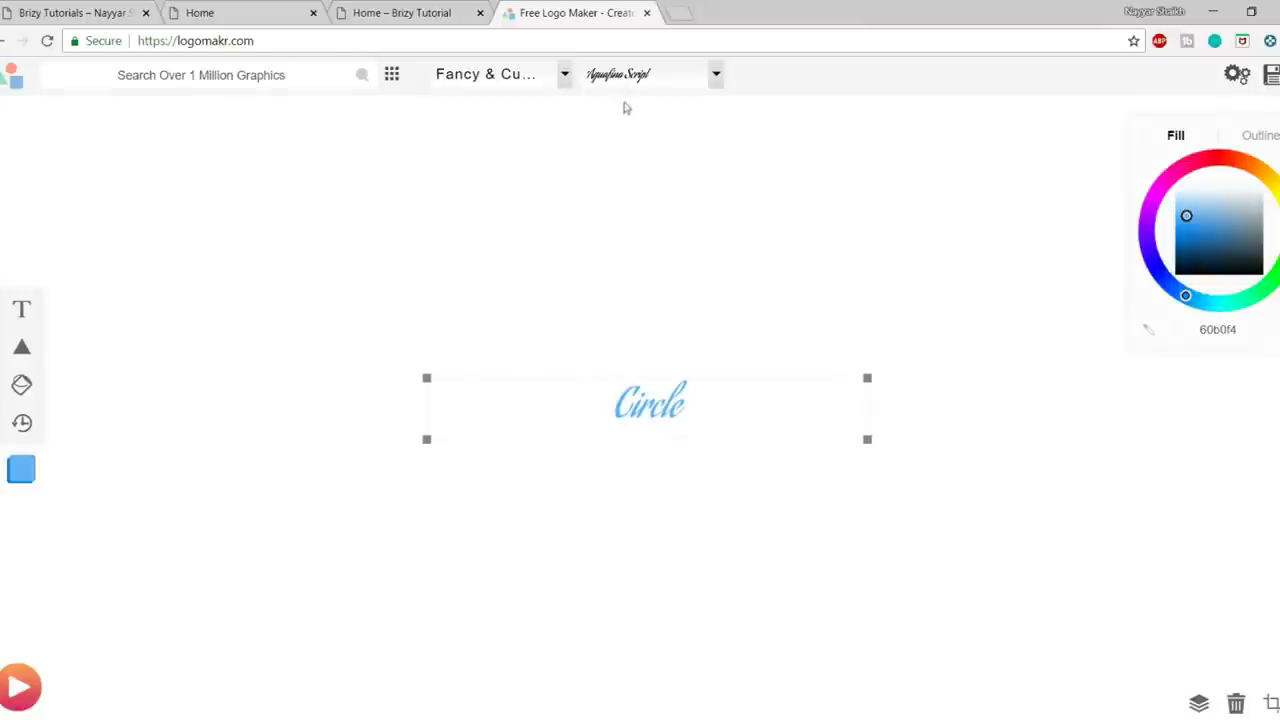
pyautogui.click(624, 78)
pyautogui.scroll(-1, 646, 280)
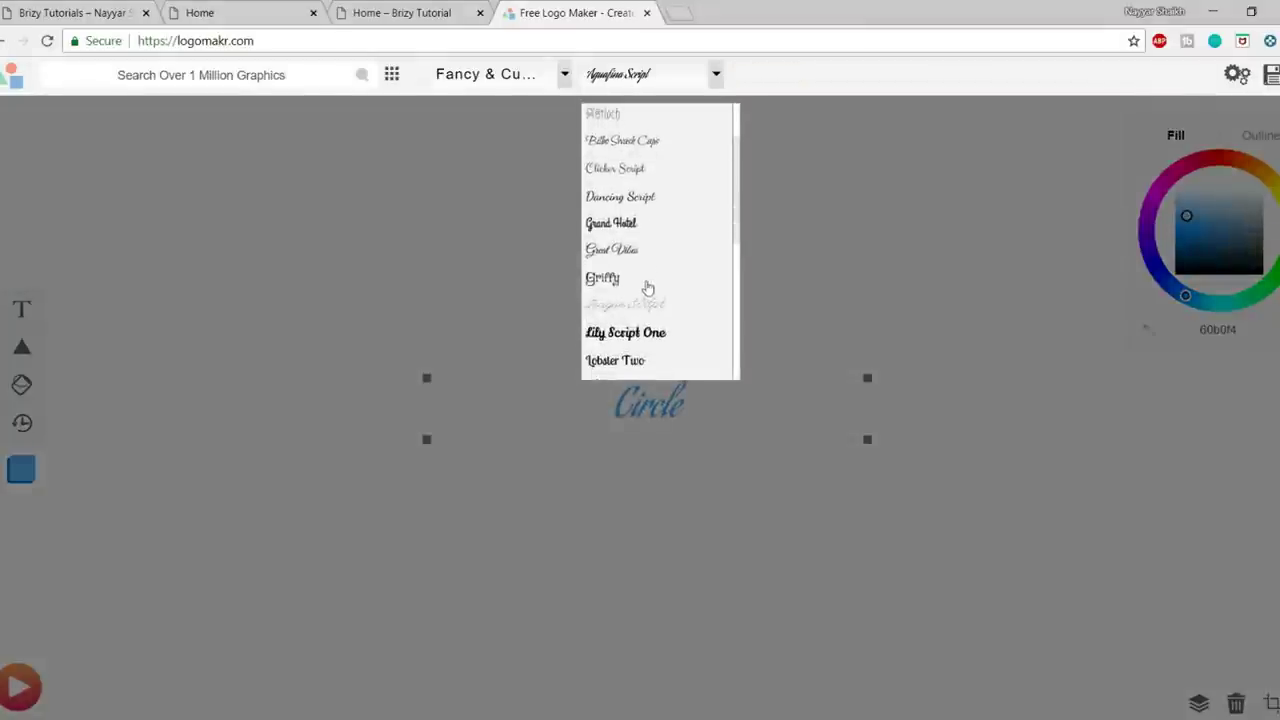
pyautogui.click(620, 225)
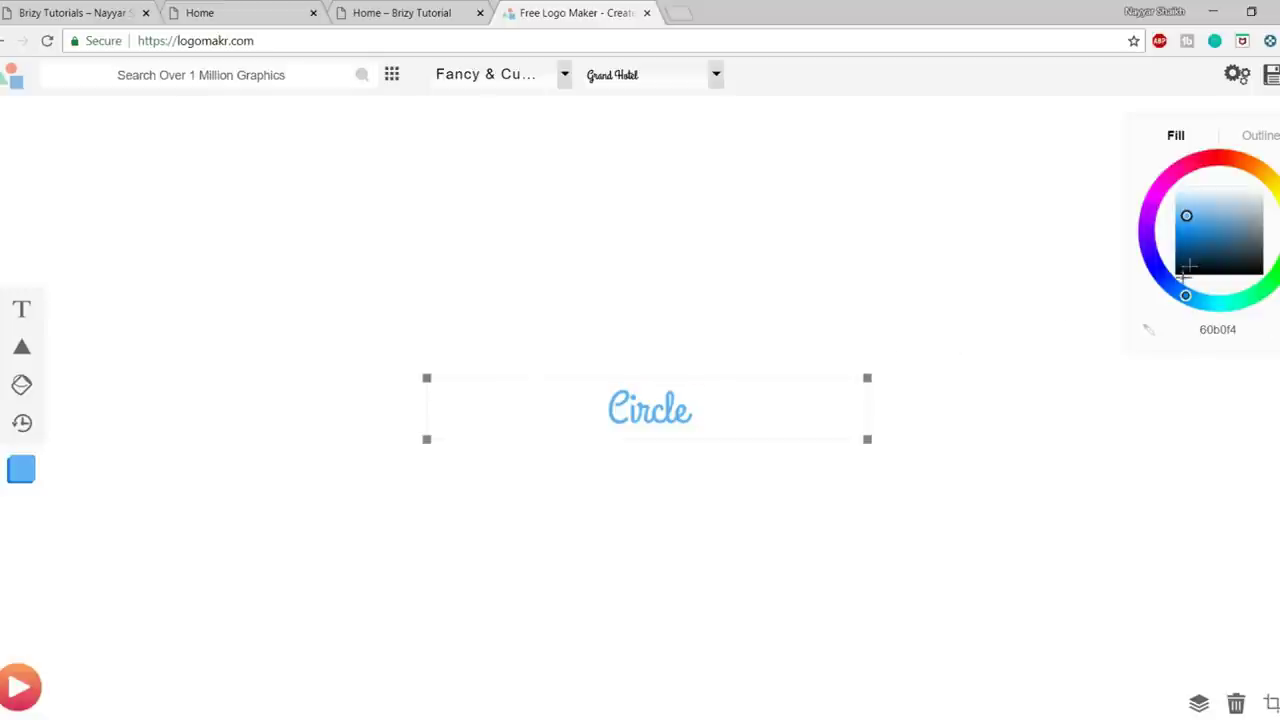
pyautogui.moveTo(1186, 215)
pyautogui.mouseDown()
pyautogui.moveTo(1178, 276)
pyautogui.moveTo(1175, 260)
pyautogui.mouseUp()
# - Compare the logo against the live Brizy site tab, then return to LogoMakr
pyautogui.click(70, 12)
pyautogui.scroll(5, 221, 270)
pyautogui.scroll(15, 221, 270)
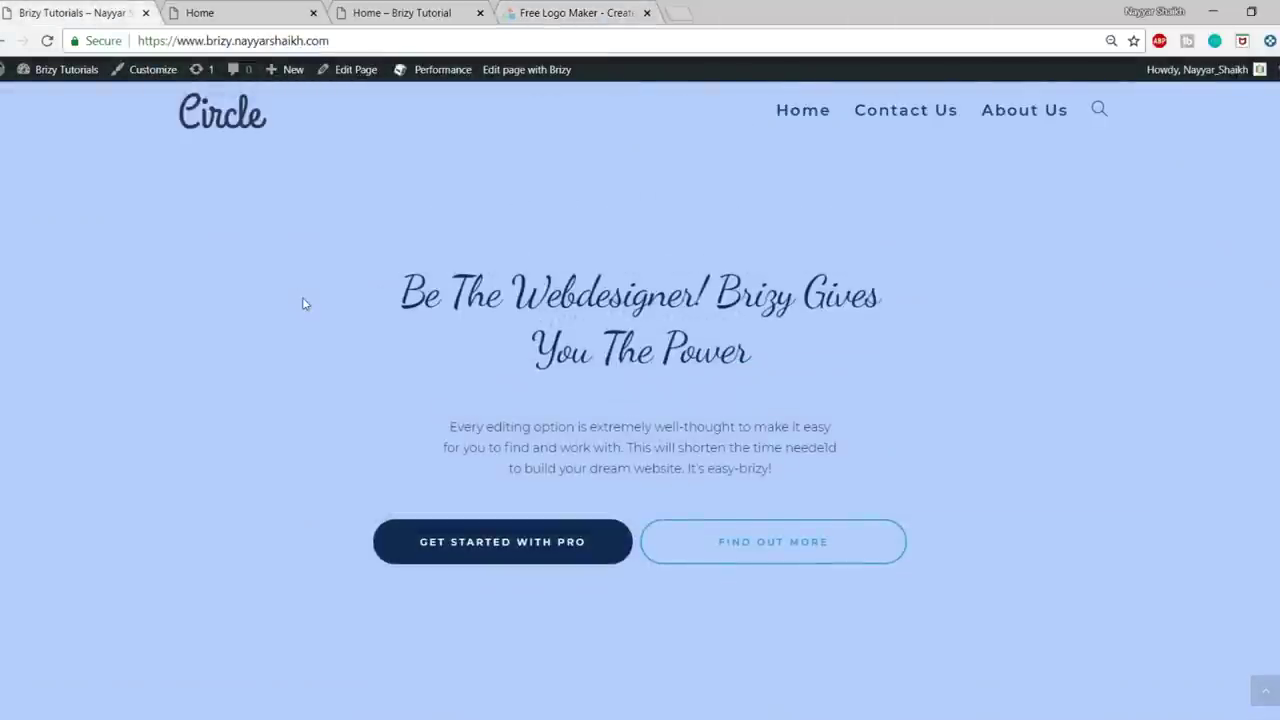
pyautogui.click(525, 12)
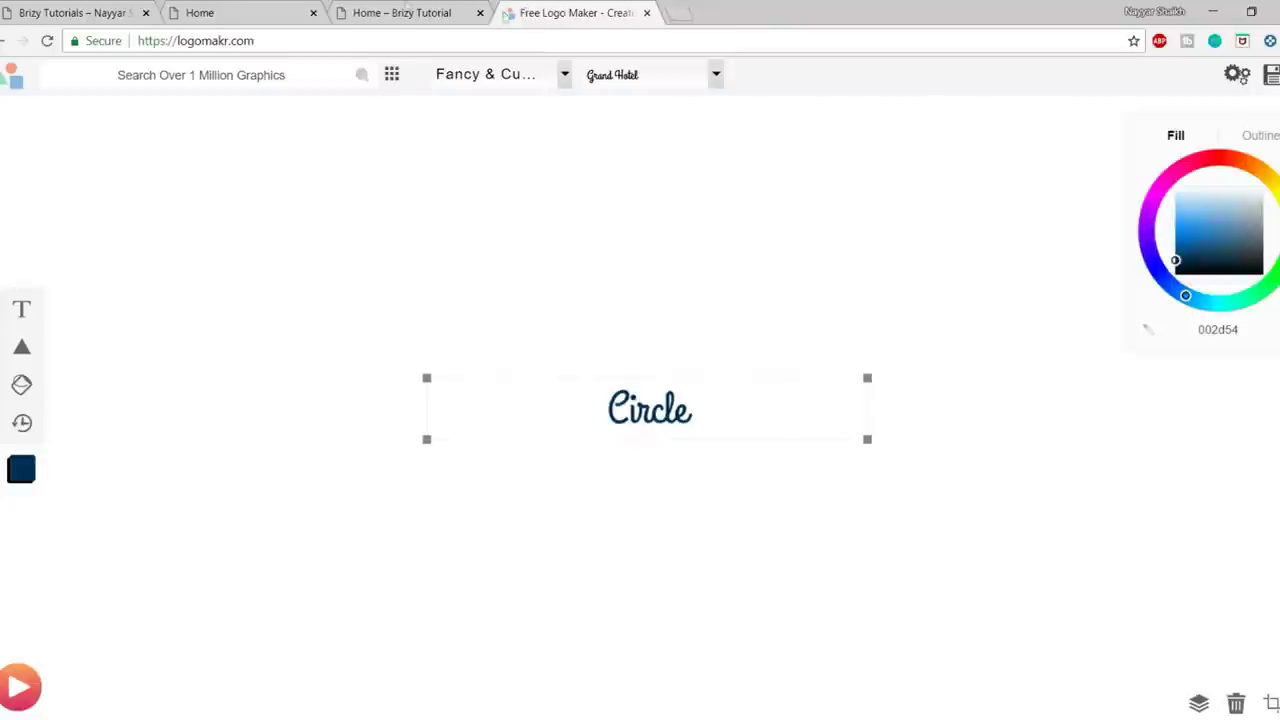
pyautogui.click(112, 10)
pyautogui.scroll(-4, 126, 543)
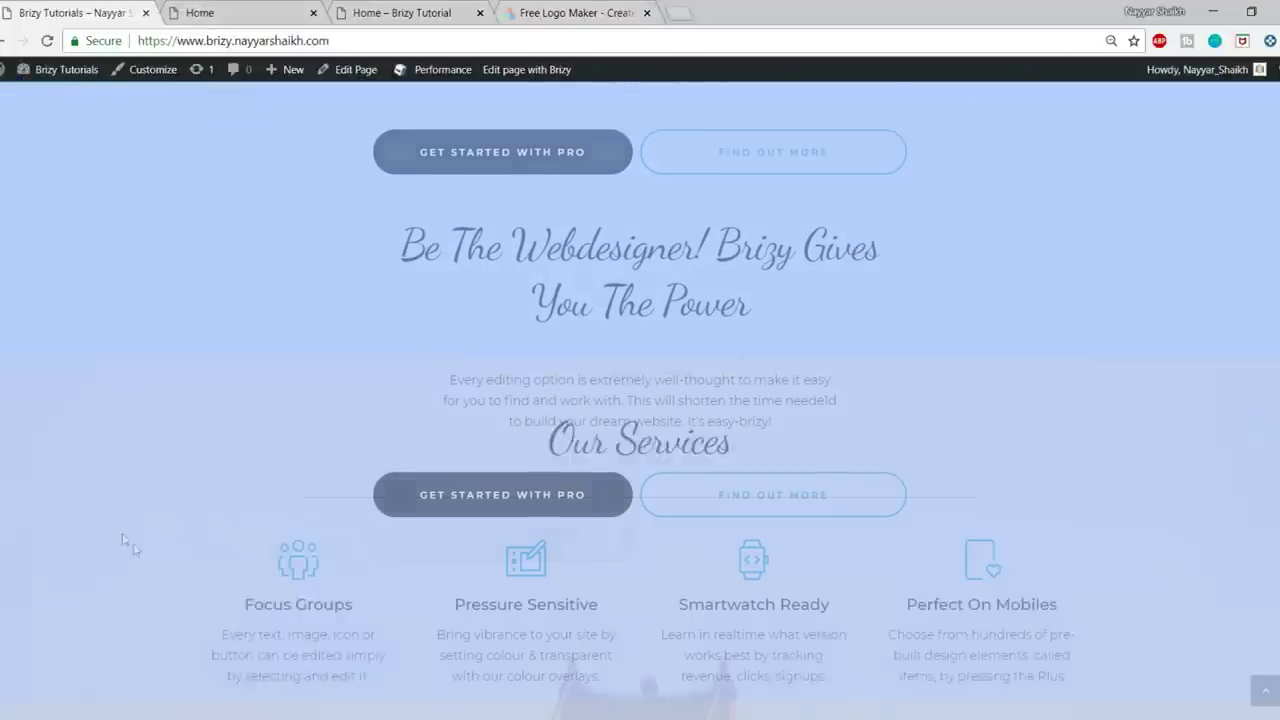
pyautogui.scroll(-6, 640, 400)
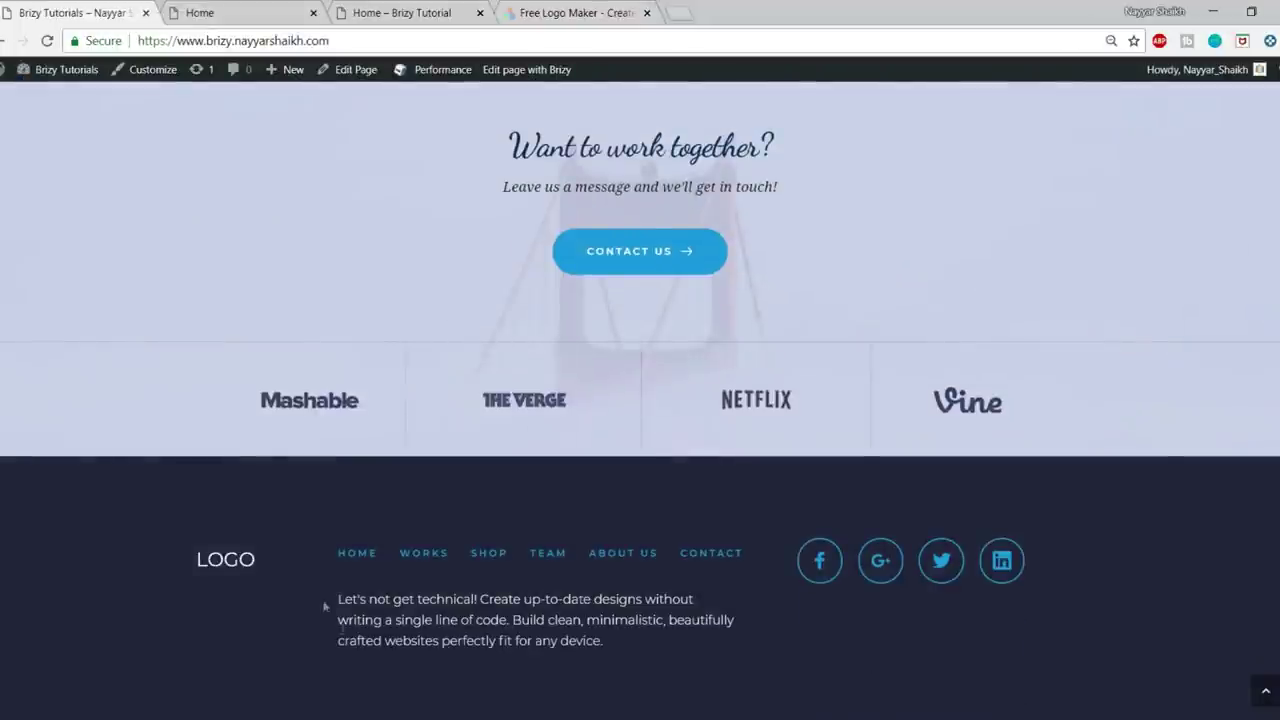
pyautogui.click(570, 12)
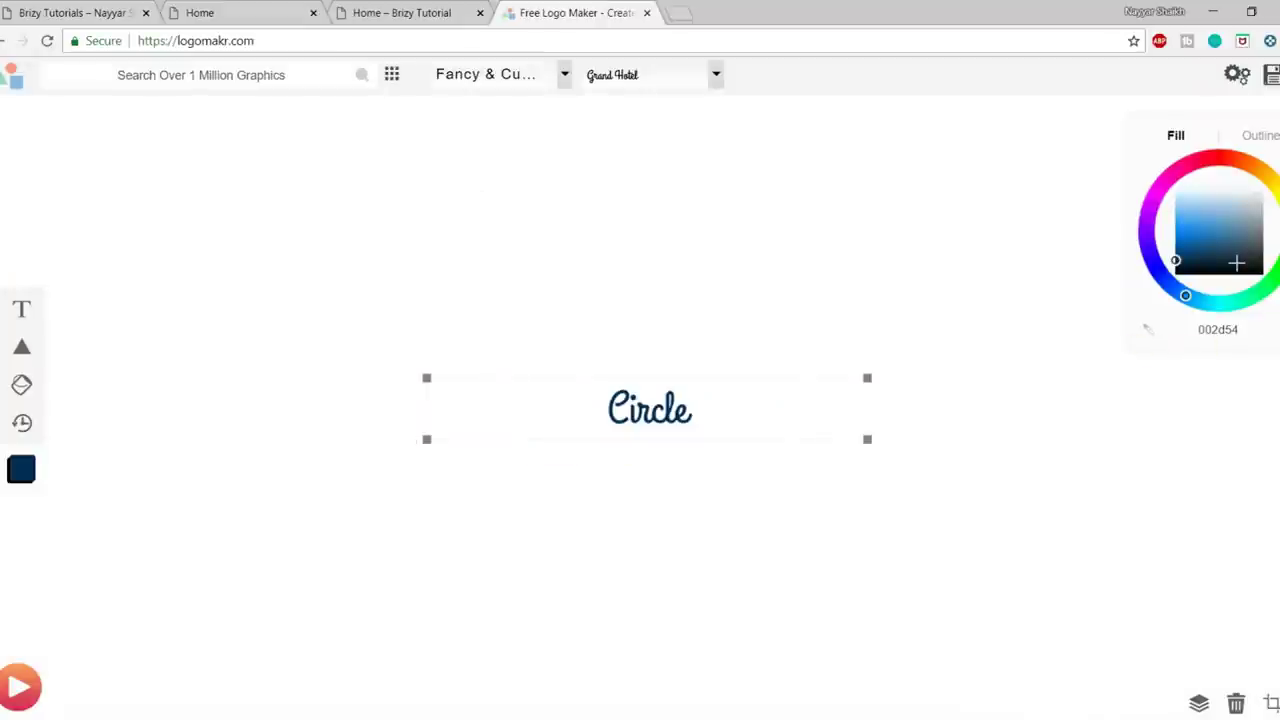
# - Colour the Circle text near-black 010d17 and enlarge its text box
pyautogui.moveTo(1178, 252); pyautogui.dragTo(1261, 177)
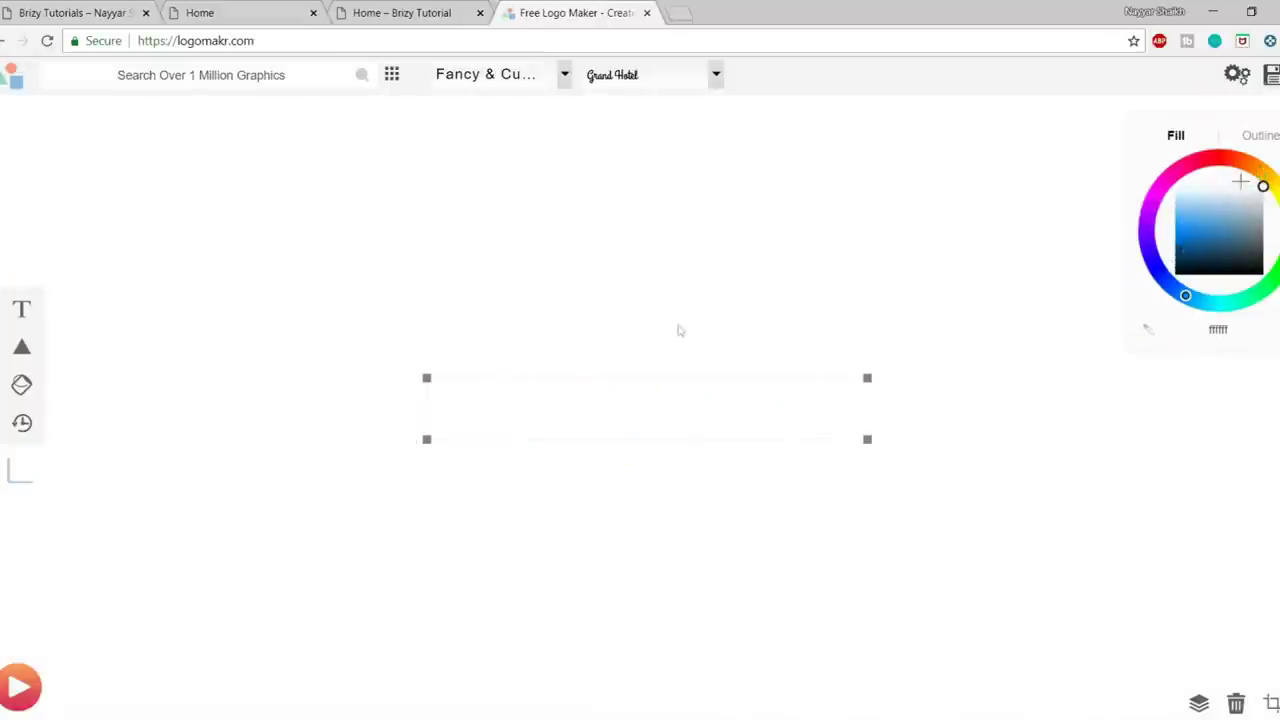
pyautogui.moveTo(437, 373); pyautogui.dragTo(575, 360)
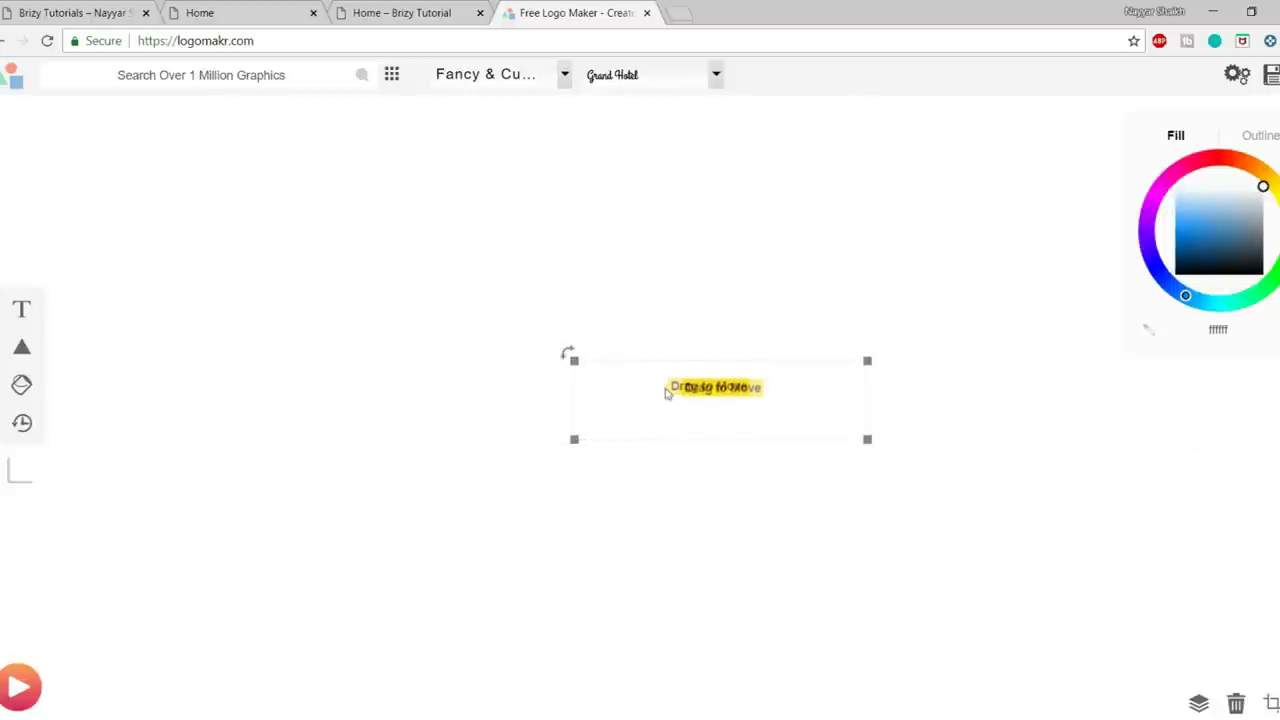
pyautogui.moveTo(601, 373); pyautogui.dragTo(515, 356)
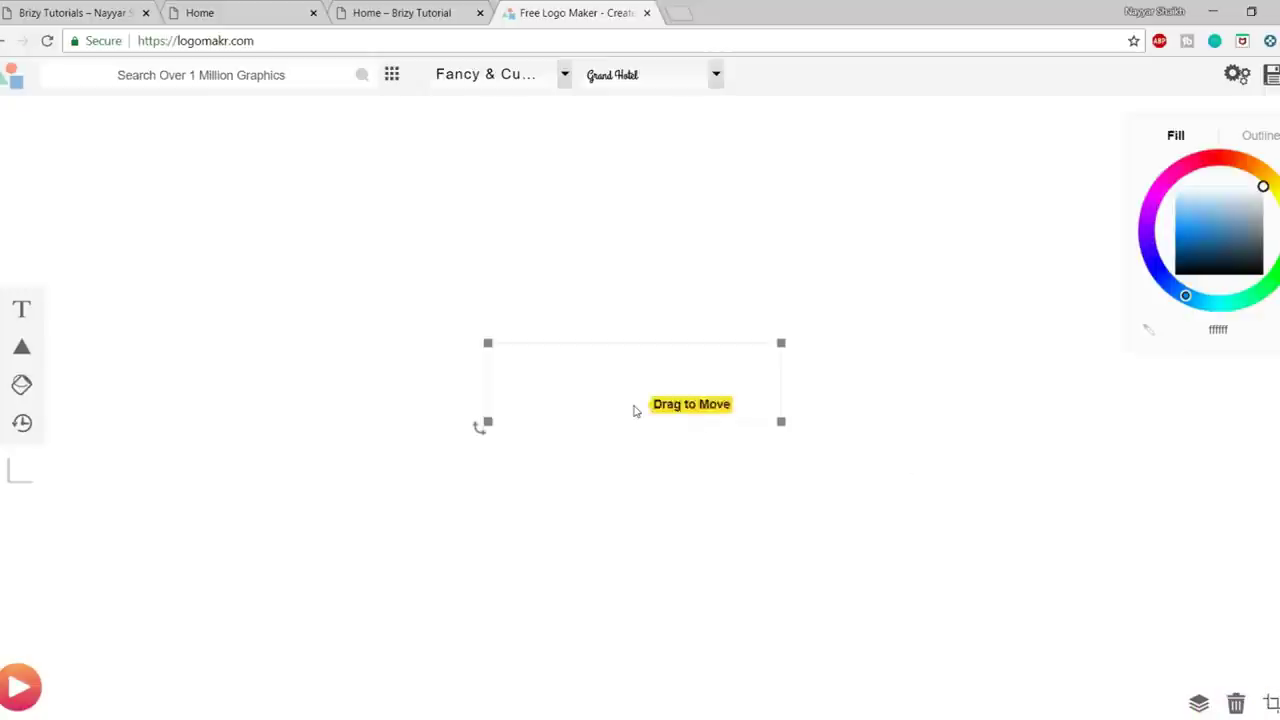
pyautogui.moveTo(1256, 291); pyautogui.dragTo(1181, 270)
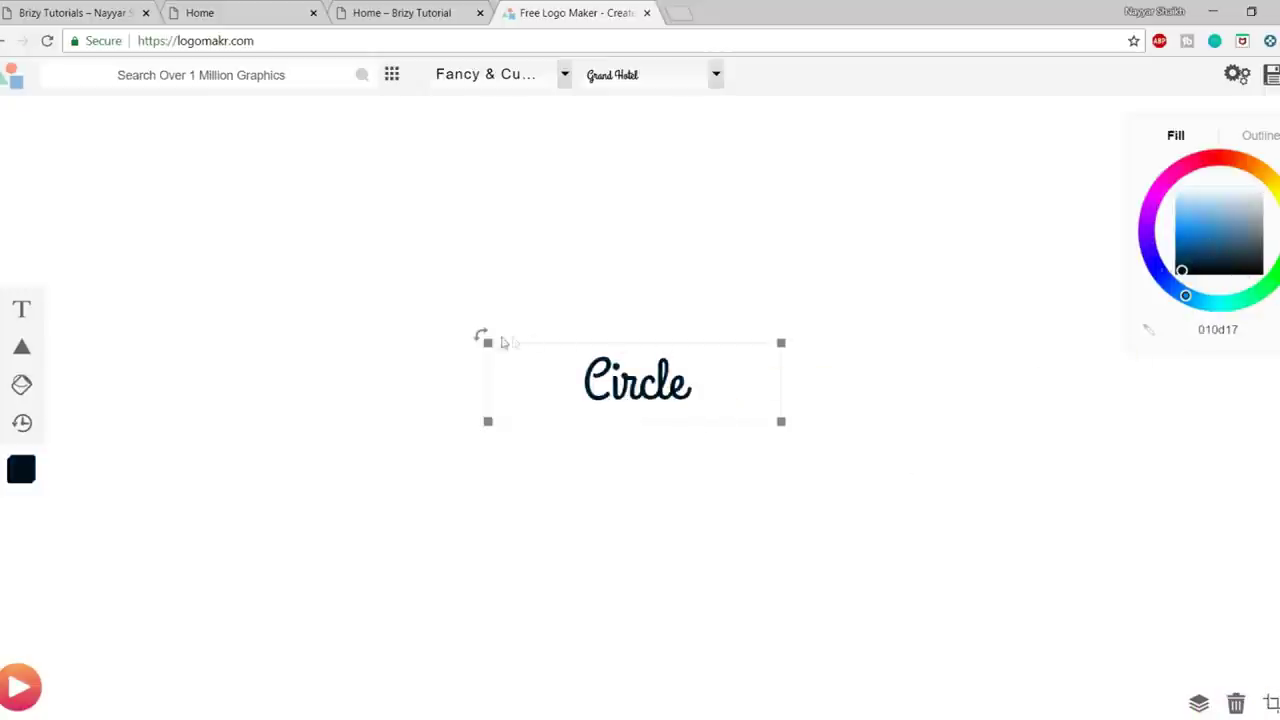
pyautogui.moveTo(487, 343); pyautogui.dragTo(463, 292)
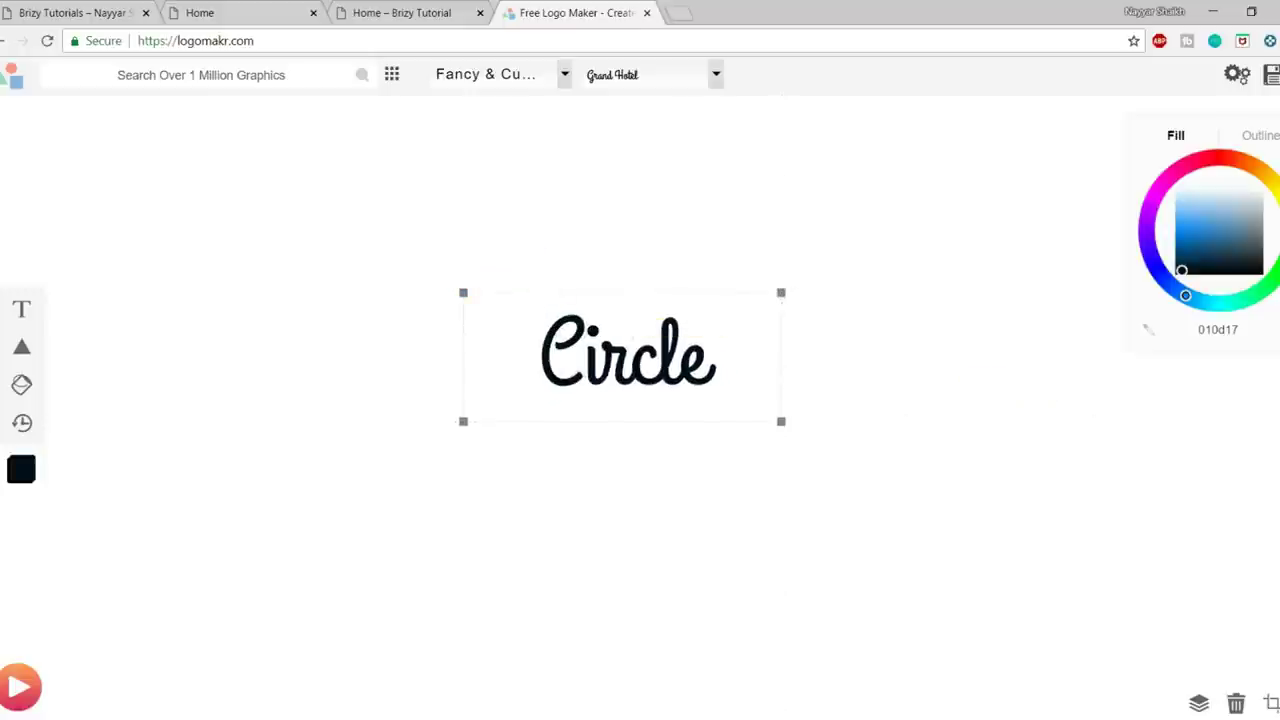
# - Crop the logo tightly around the Circle text to 304 × 111 px
pyautogui.click(1272, 704)
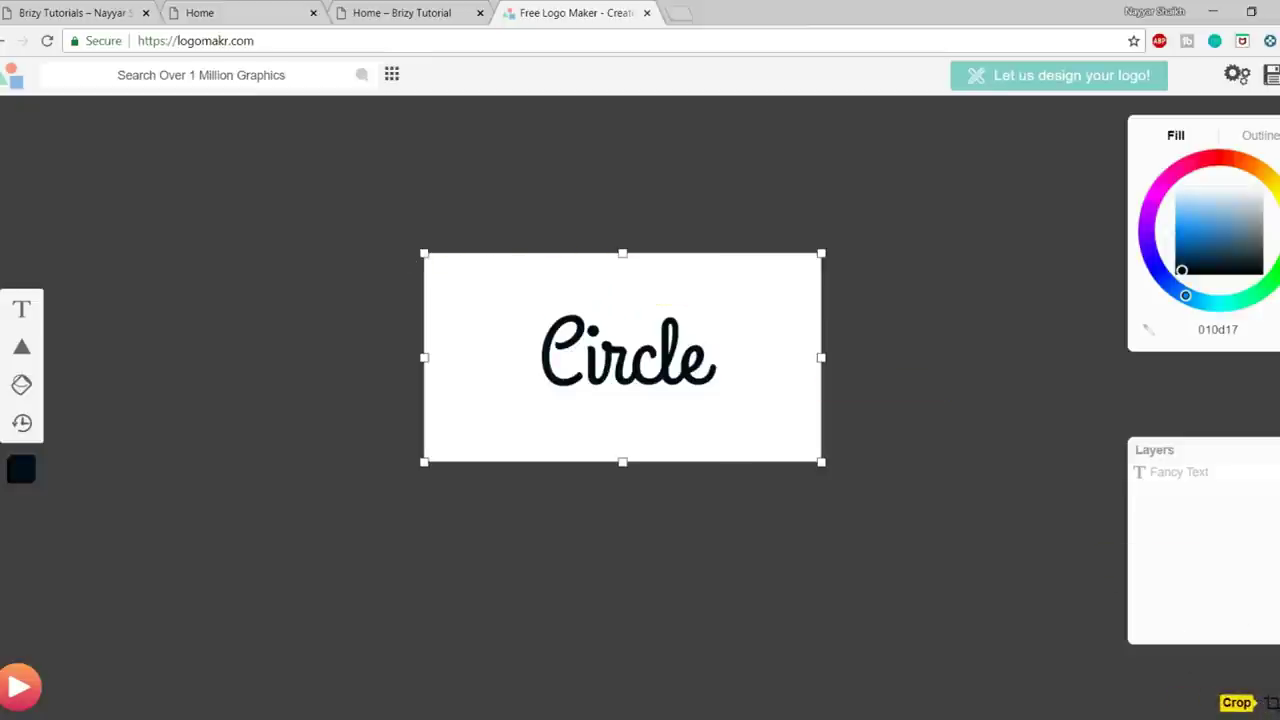
pyautogui.moveTo(424, 254); pyautogui.dragTo(526, 295)
pyautogui.moveTo(676, 462); pyautogui.dragTo(677, 405)
pyautogui.moveTo(817, 352); pyautogui.dragTo(797, 352)
pyautogui.moveTo(794, 352); pyautogui.dragTo(796, 352)
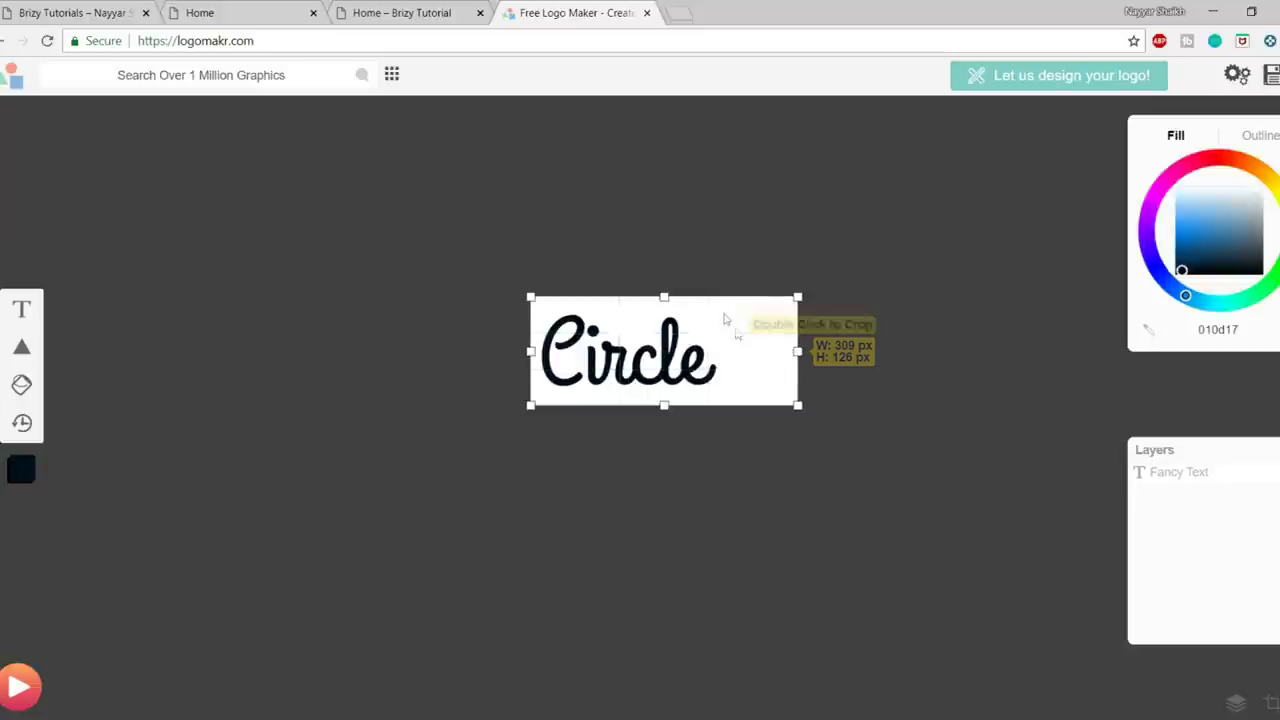
pyautogui.moveTo(664, 298); pyautogui.dragTo(664, 310)
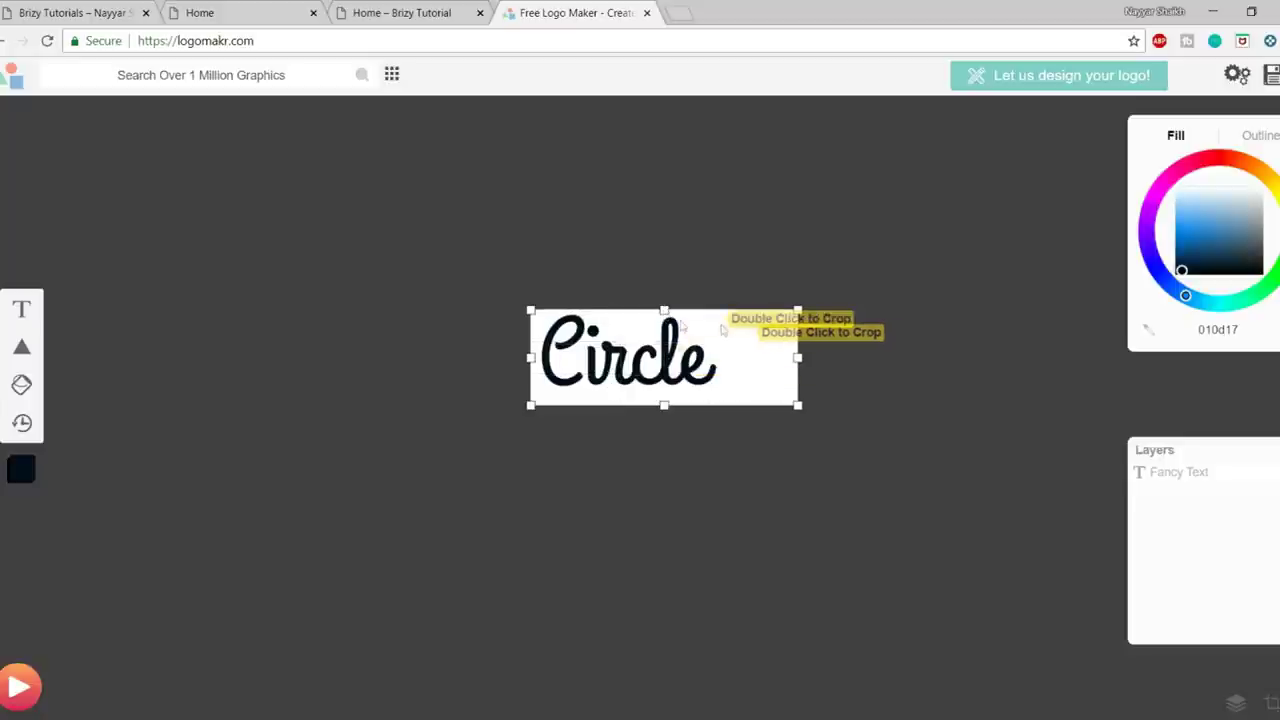
pyautogui.moveTo(687, 391); pyautogui.dragTo(687, 385)
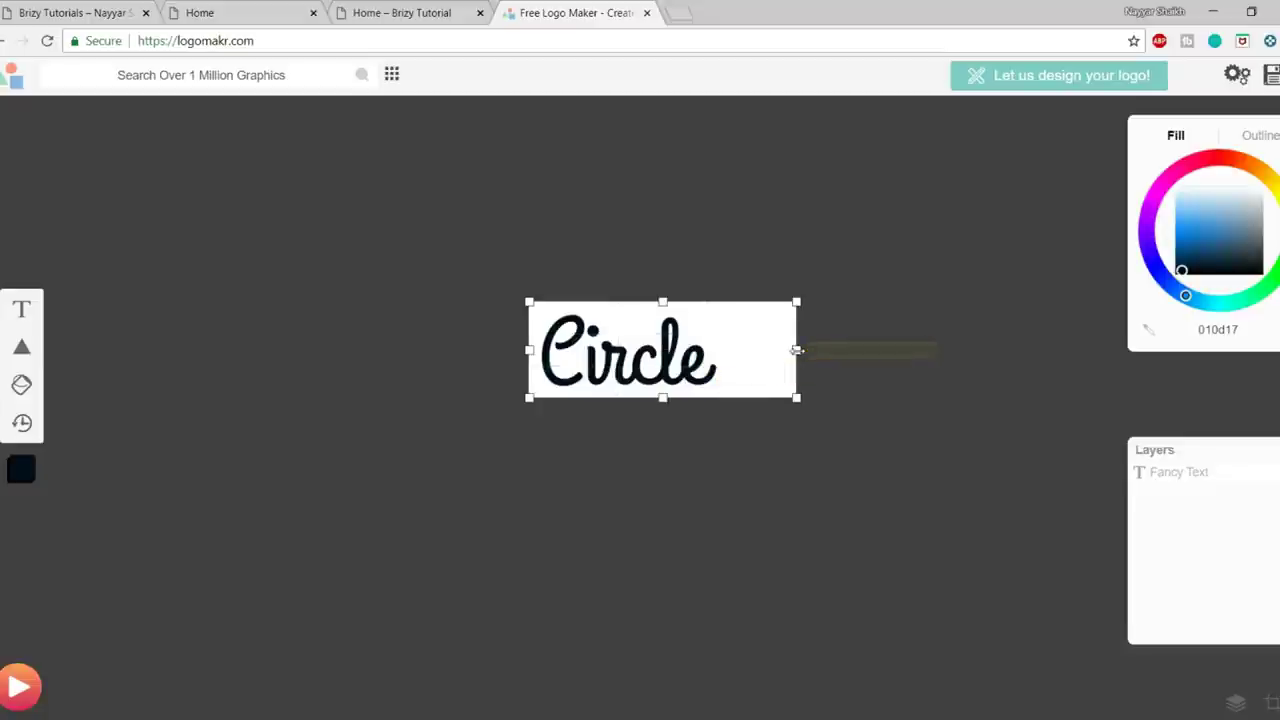
pyautogui.moveTo(794, 350); pyautogui.dragTo(789, 351)
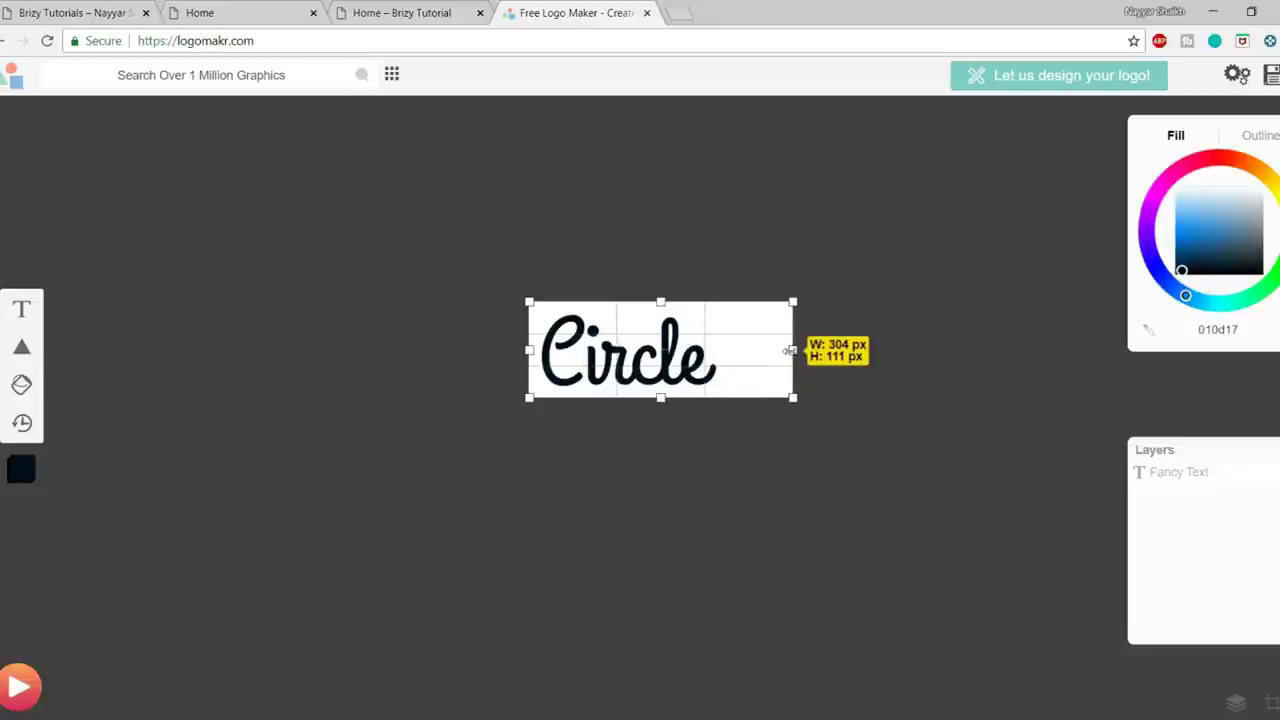
pyautogui.moveTo(789, 351); pyautogui.dragTo(790, 353)
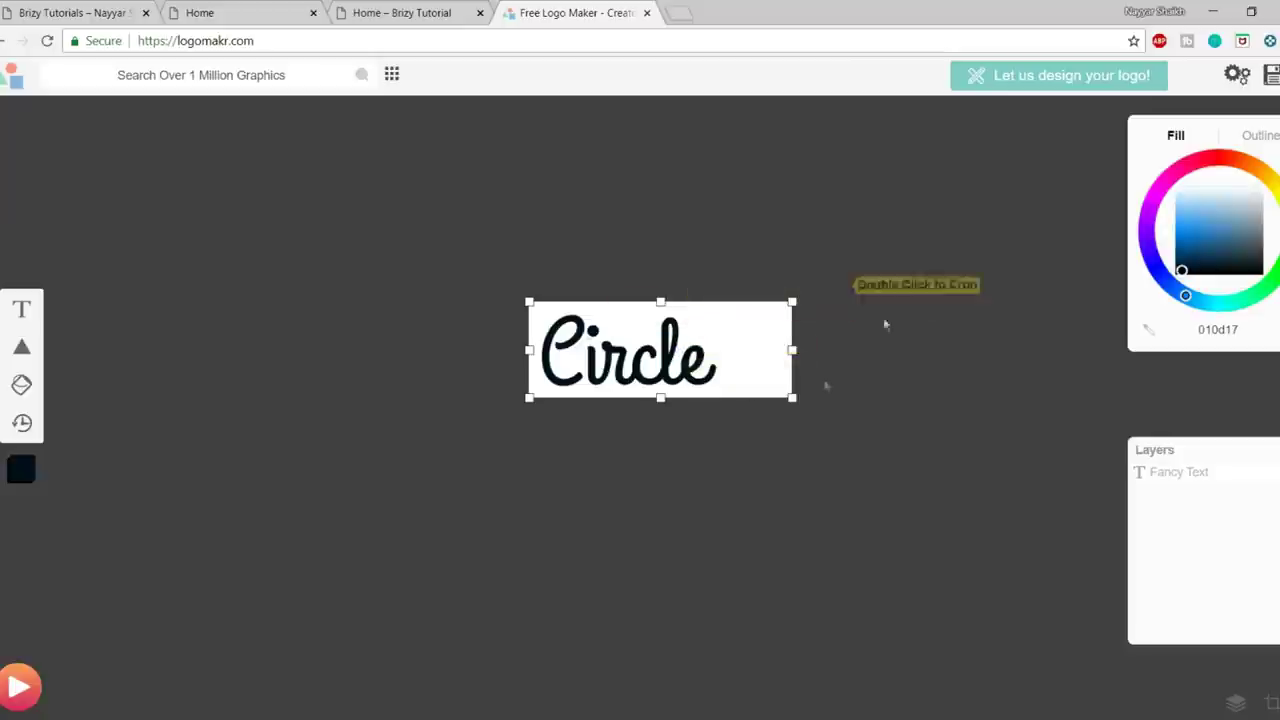
# - Download the free black logo as LogoMakr_4S8Arl.png, agreeing to give credit, and reselect the text
pyautogui.click(1271, 76)
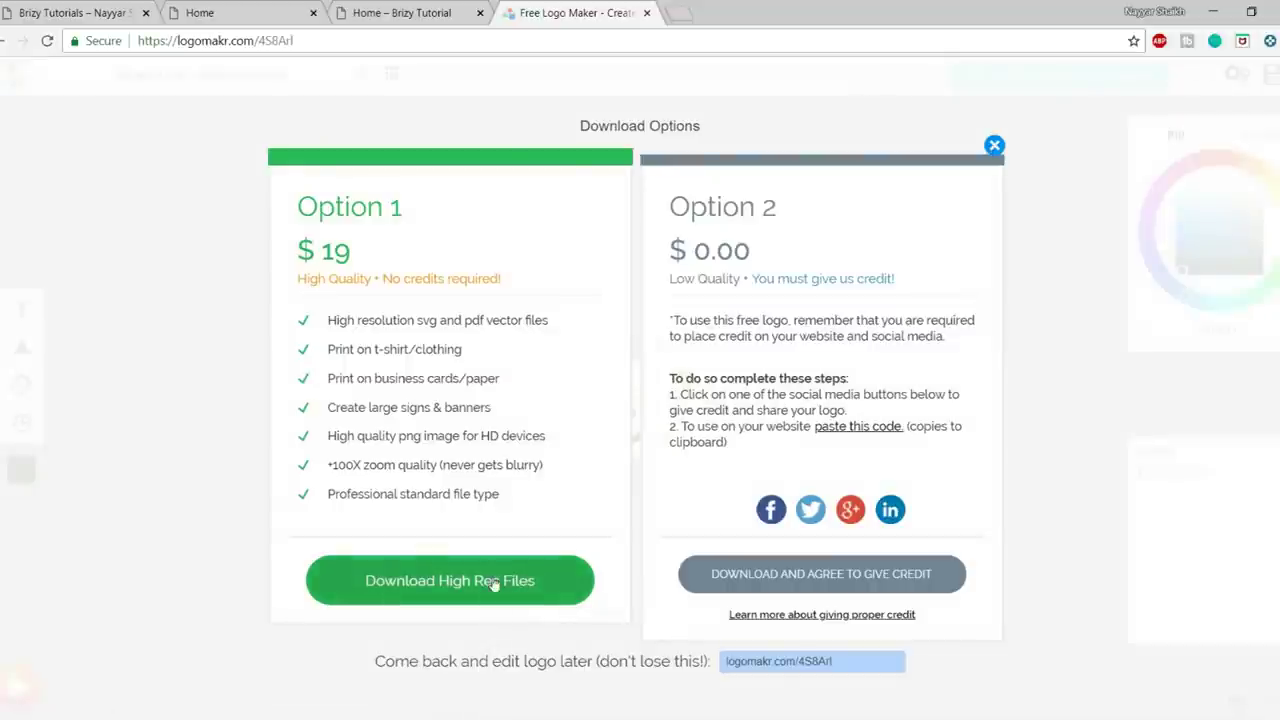
pyautogui.click(479, 591)
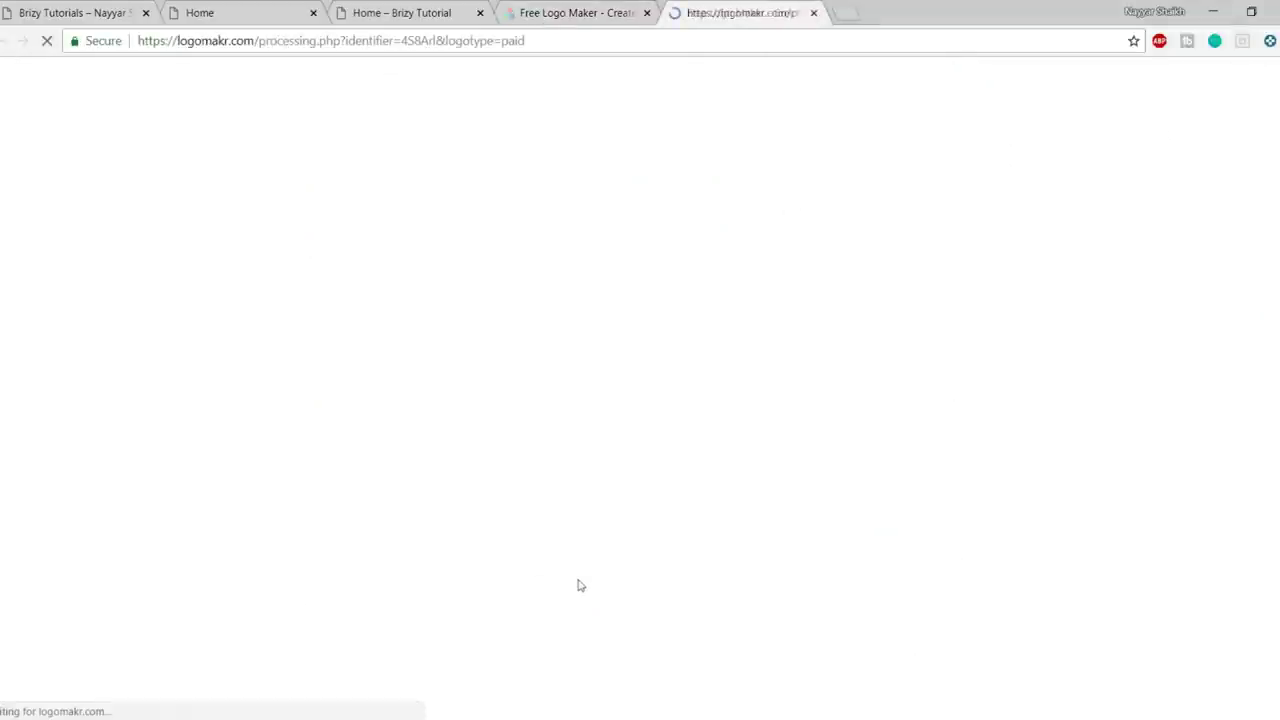
pyautogui.click(813, 12)
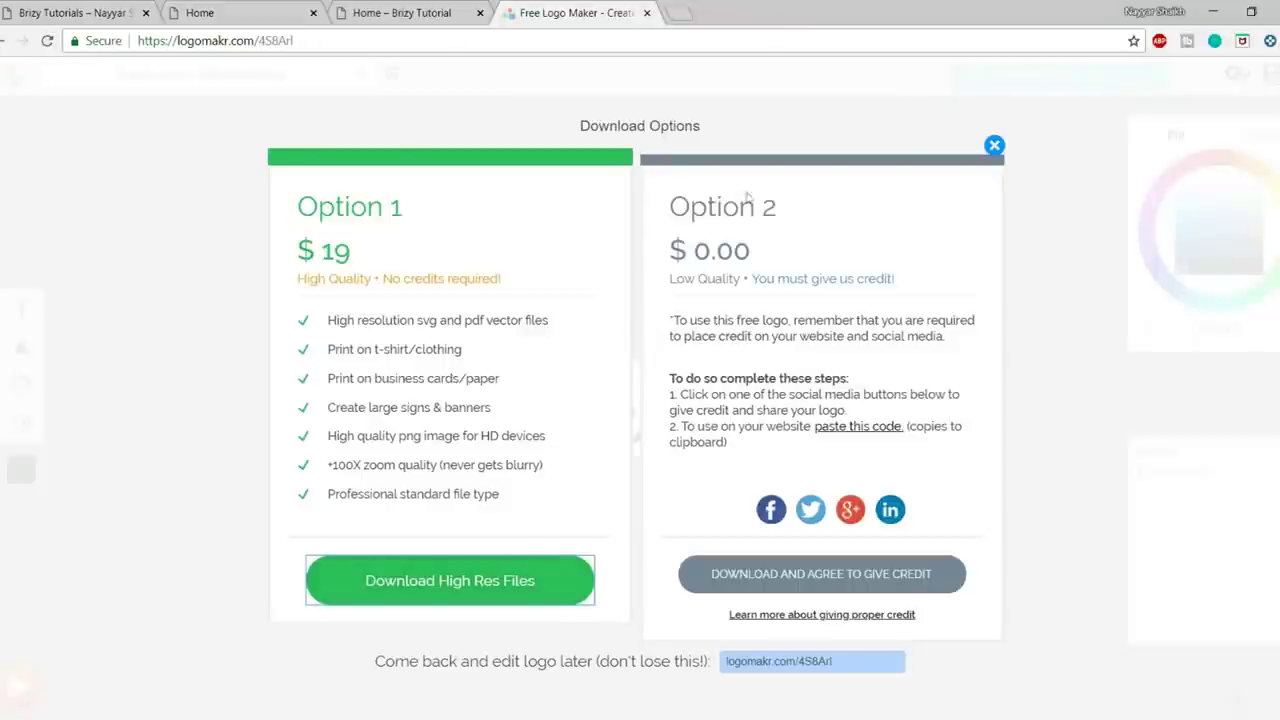
pyautogui.click(805, 578)
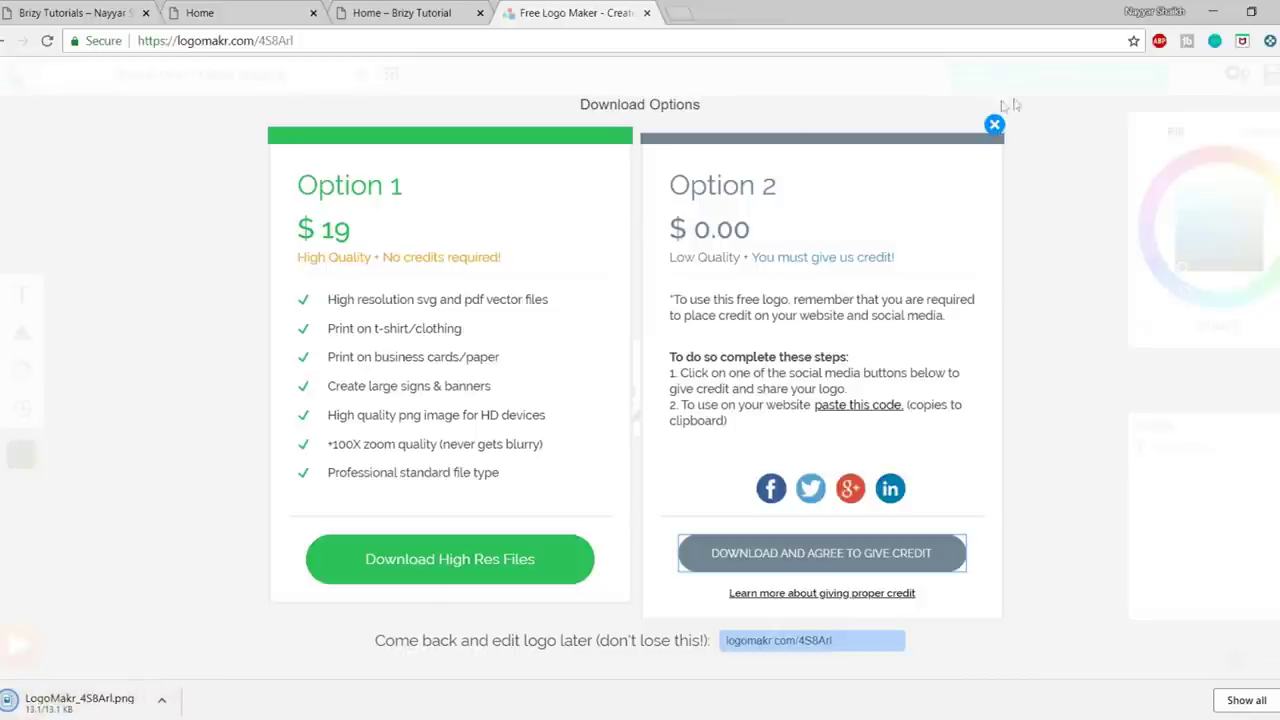
pyautogui.click(994, 124)
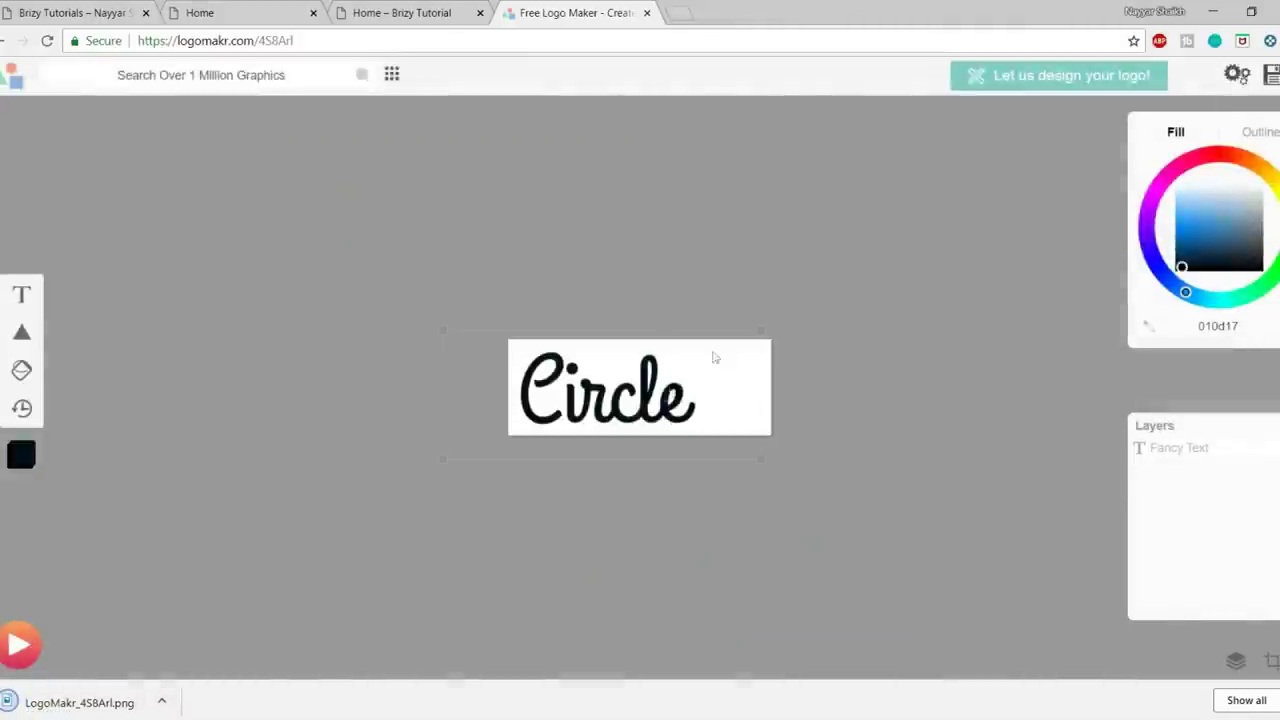
pyautogui.click(619, 404)
# - Turn the Circle text white (ffffff) and download the free copy as LogoMakr_7bvts0.png
pyautogui.doubleClick(617, 404)
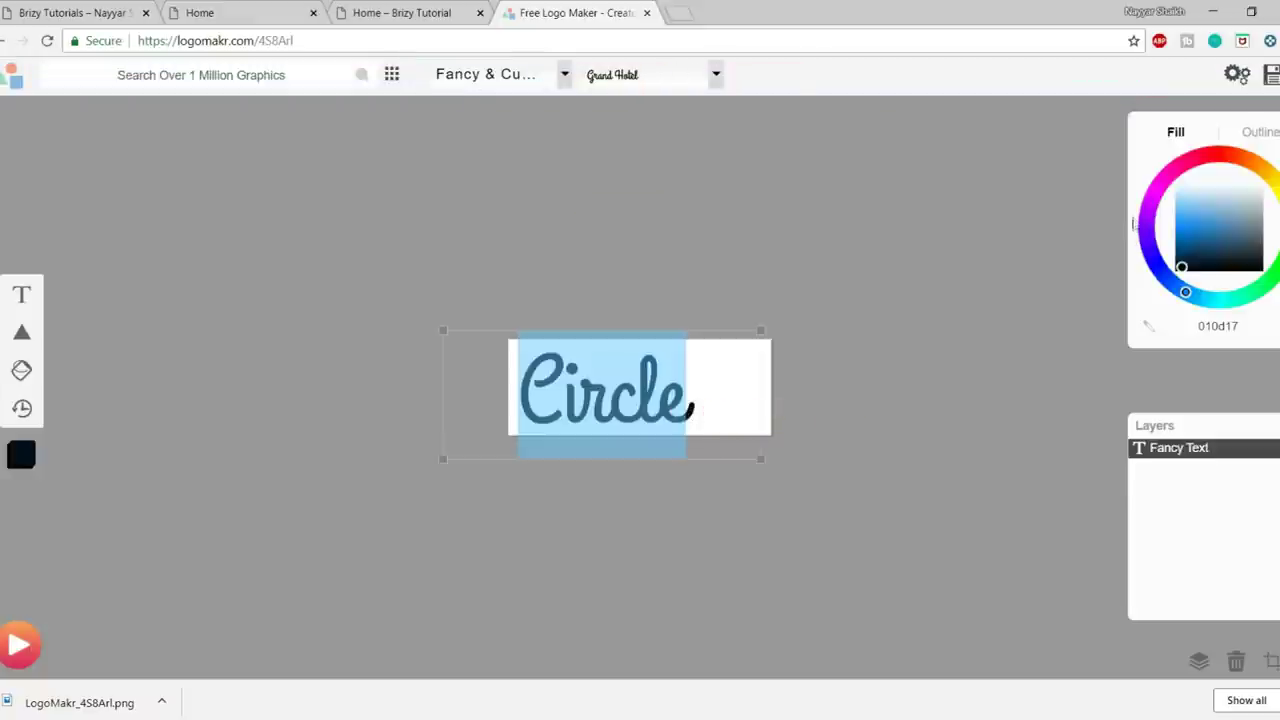
pyautogui.moveTo(1183, 265); pyautogui.dragTo(1263, 158)
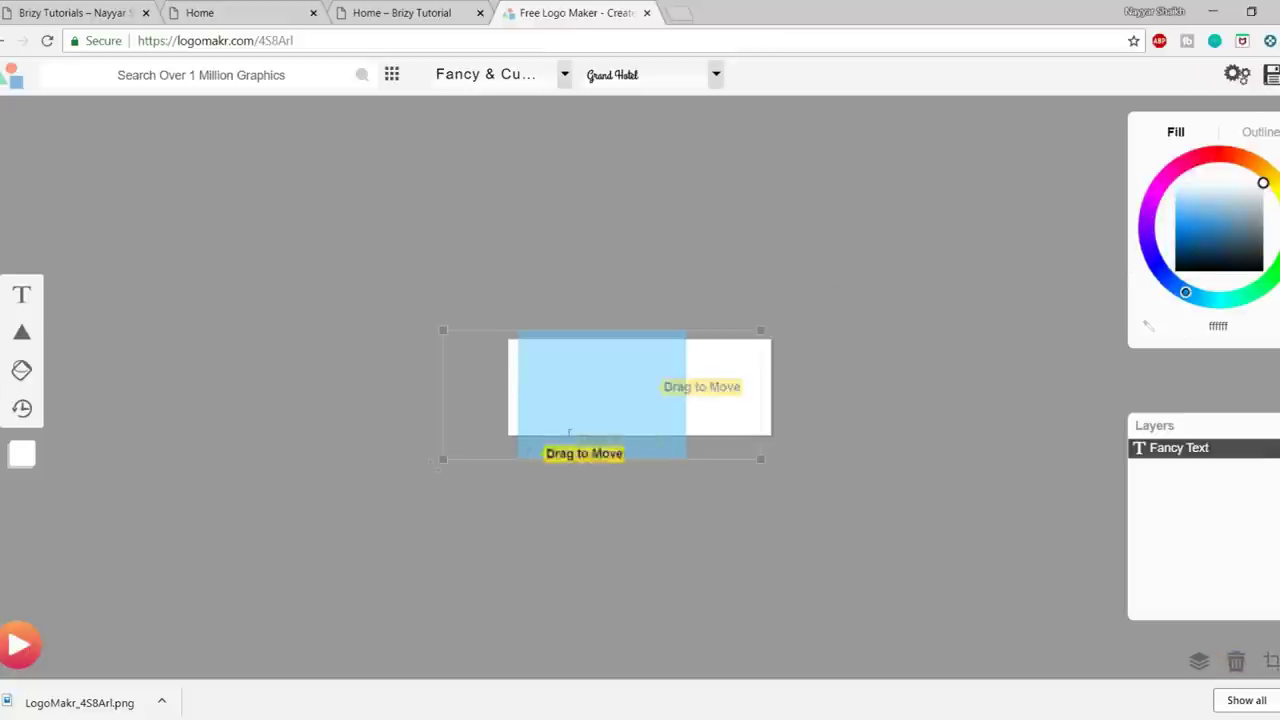
pyautogui.click(1270, 75)
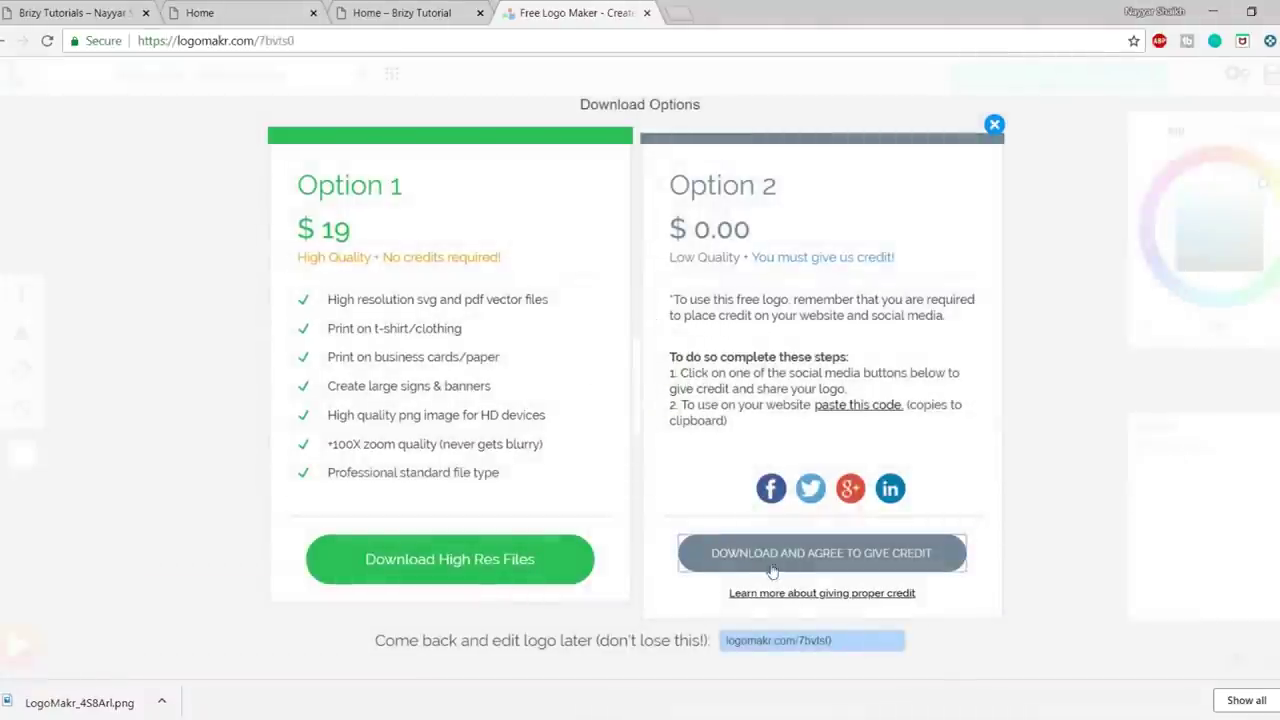
pyautogui.click(772, 568)
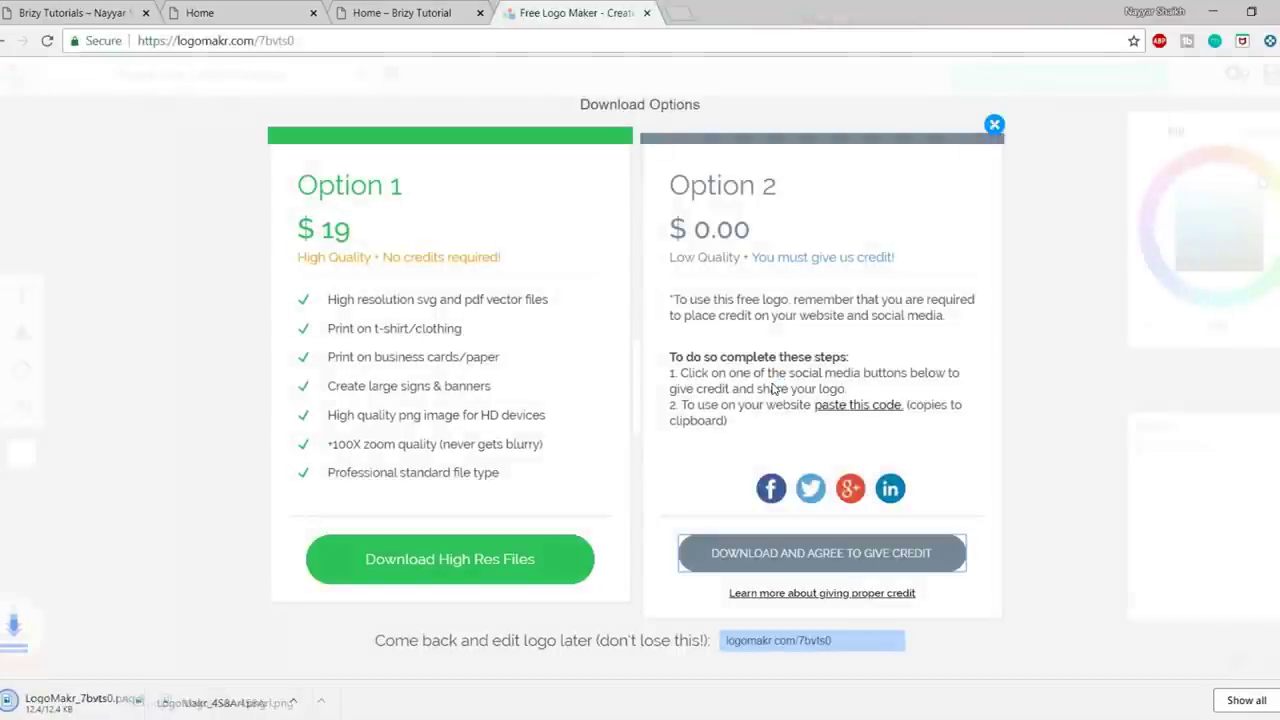
pyautogui.click(375, 10)
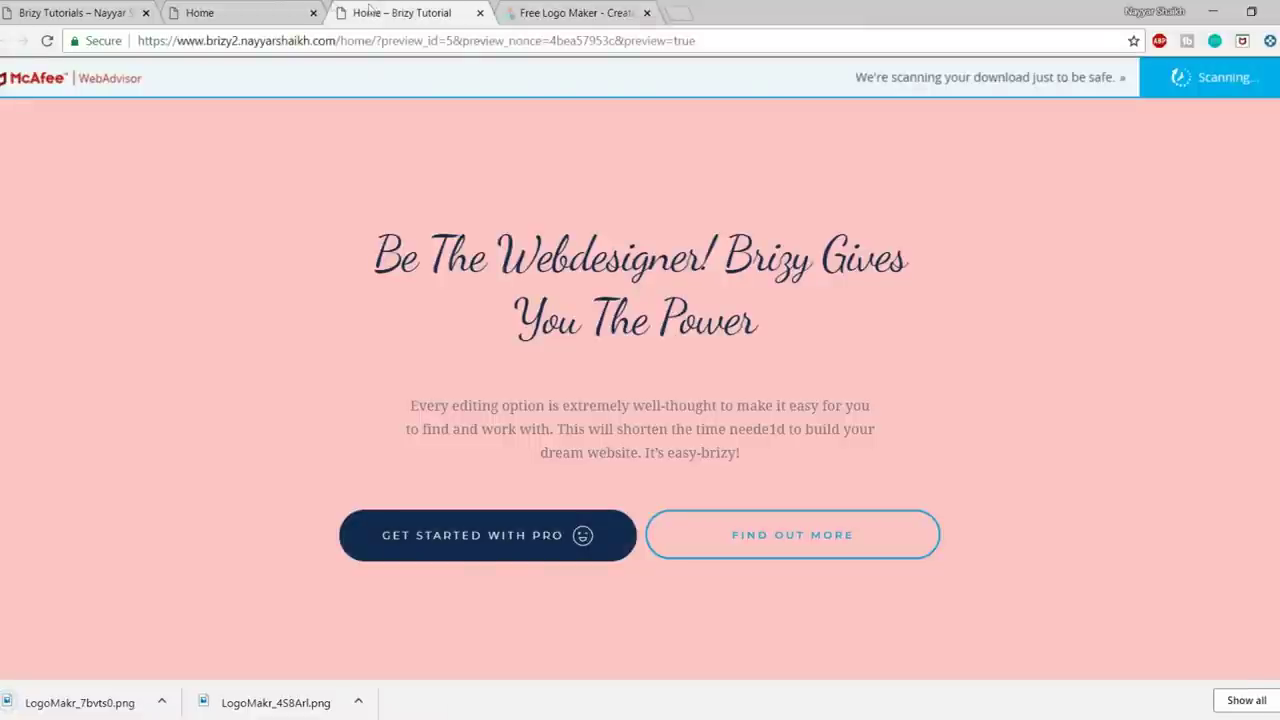
# - Add an Image element into the footer's empty left logo column
pyautogui.click(205, 12)
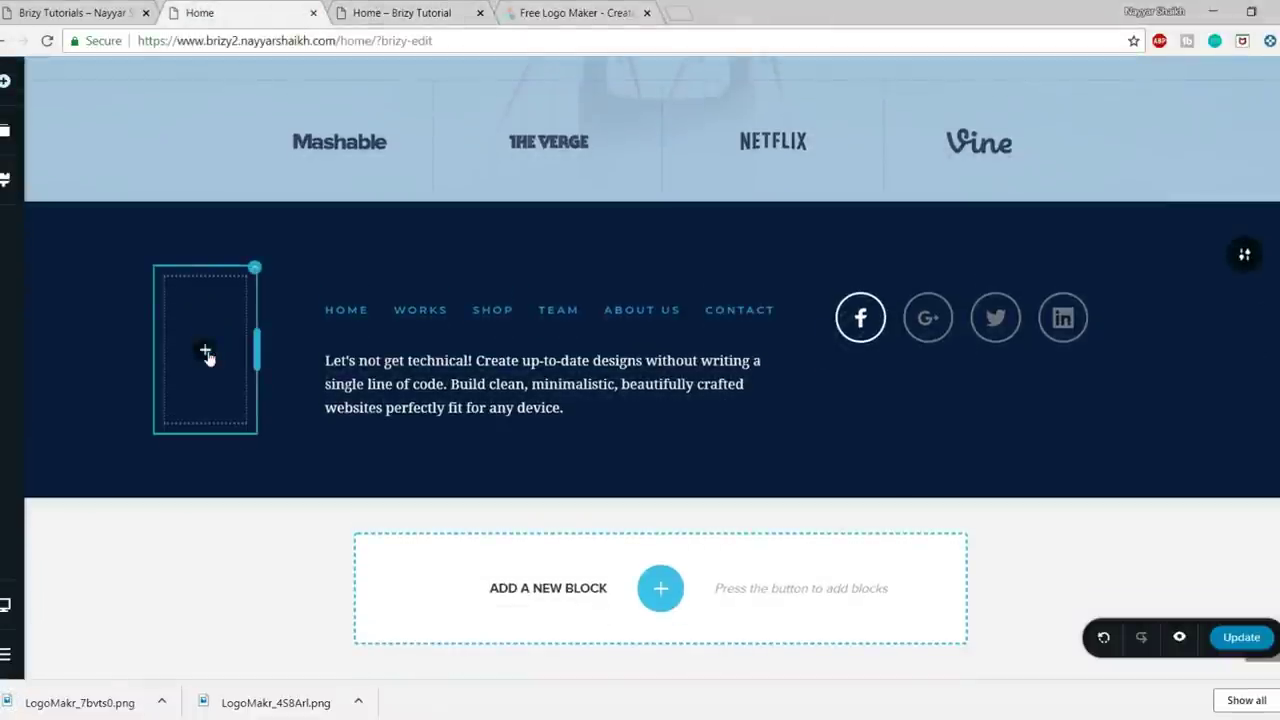
pyautogui.click(204, 350)
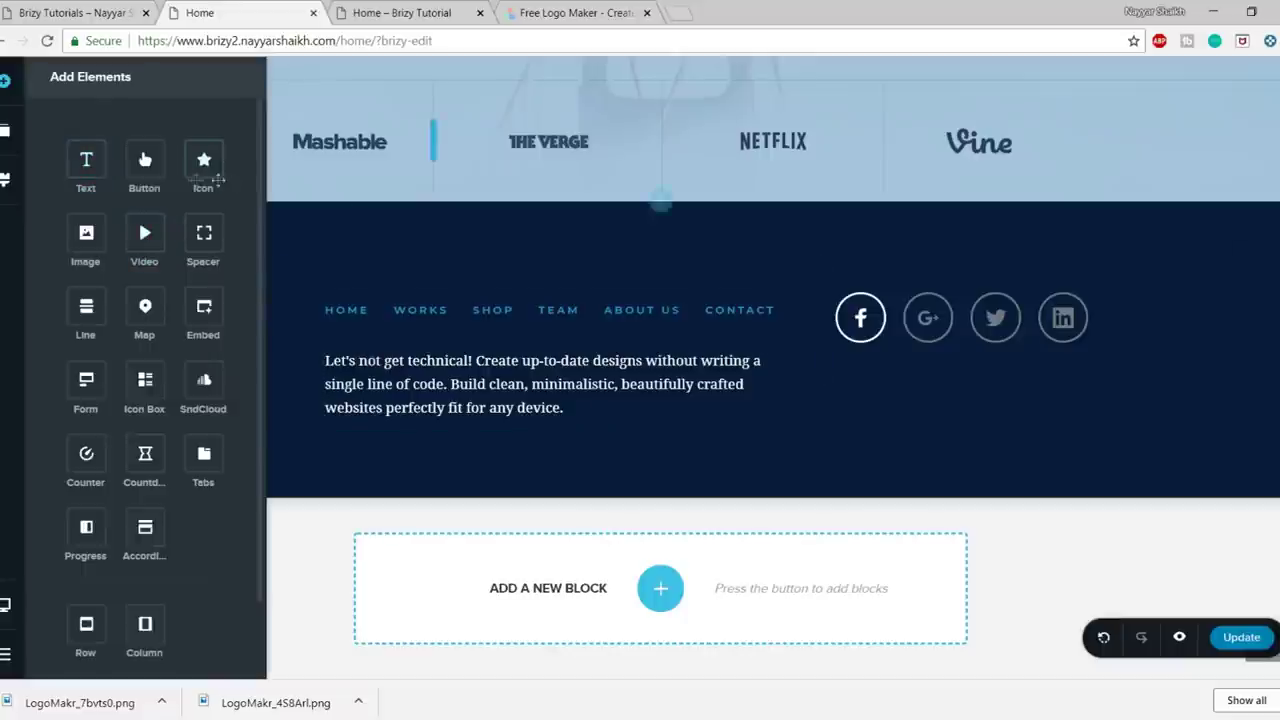
pyautogui.moveTo(86, 232); pyautogui.dragTo(356, 298)
pyautogui.click(337, 331)
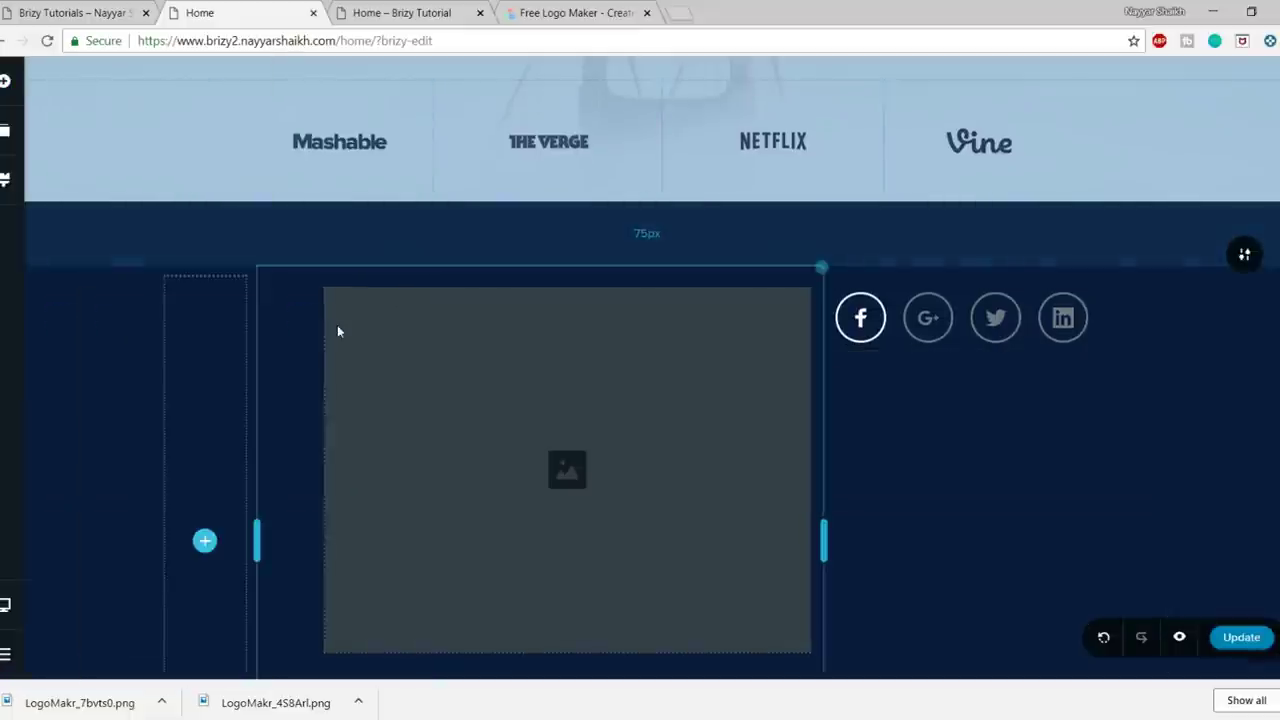
pyautogui.moveTo(469, 366); pyautogui.dragTo(202, 551)
# - Bring up the media library for the footer image's picture
pyautogui.click(206, 303)
pyautogui.click(116, 247)
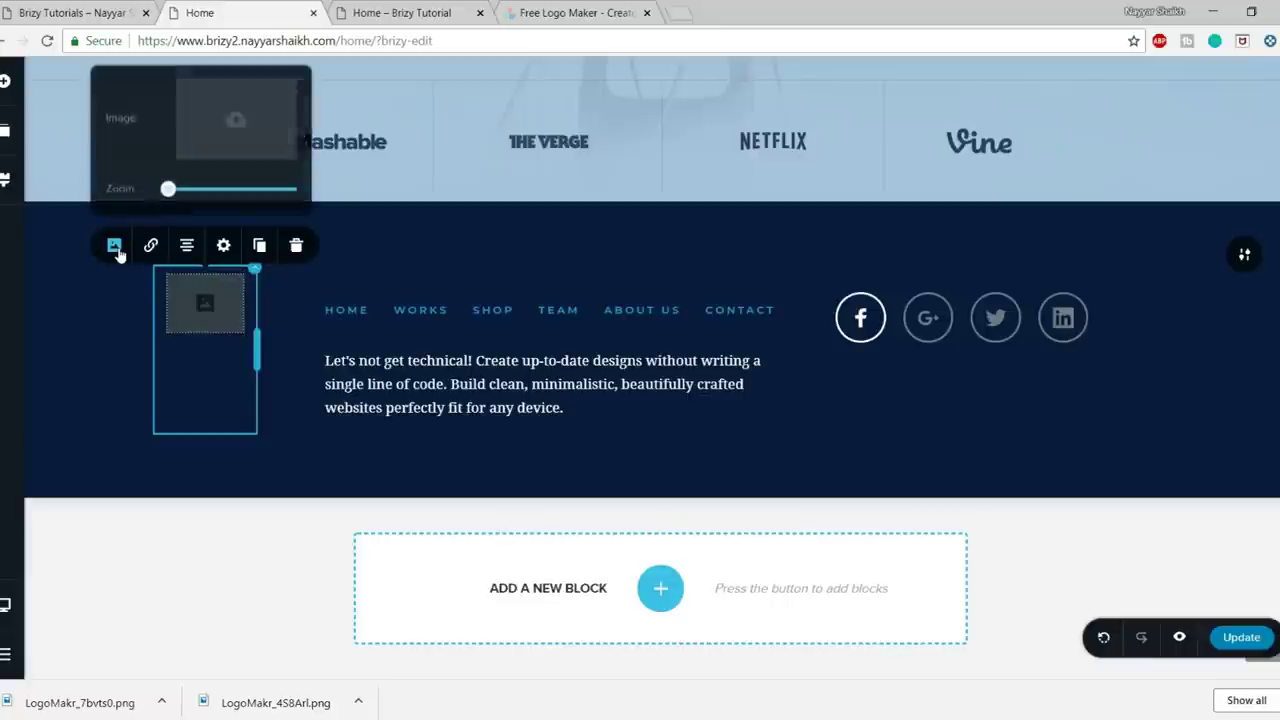
pyautogui.click(258, 129)
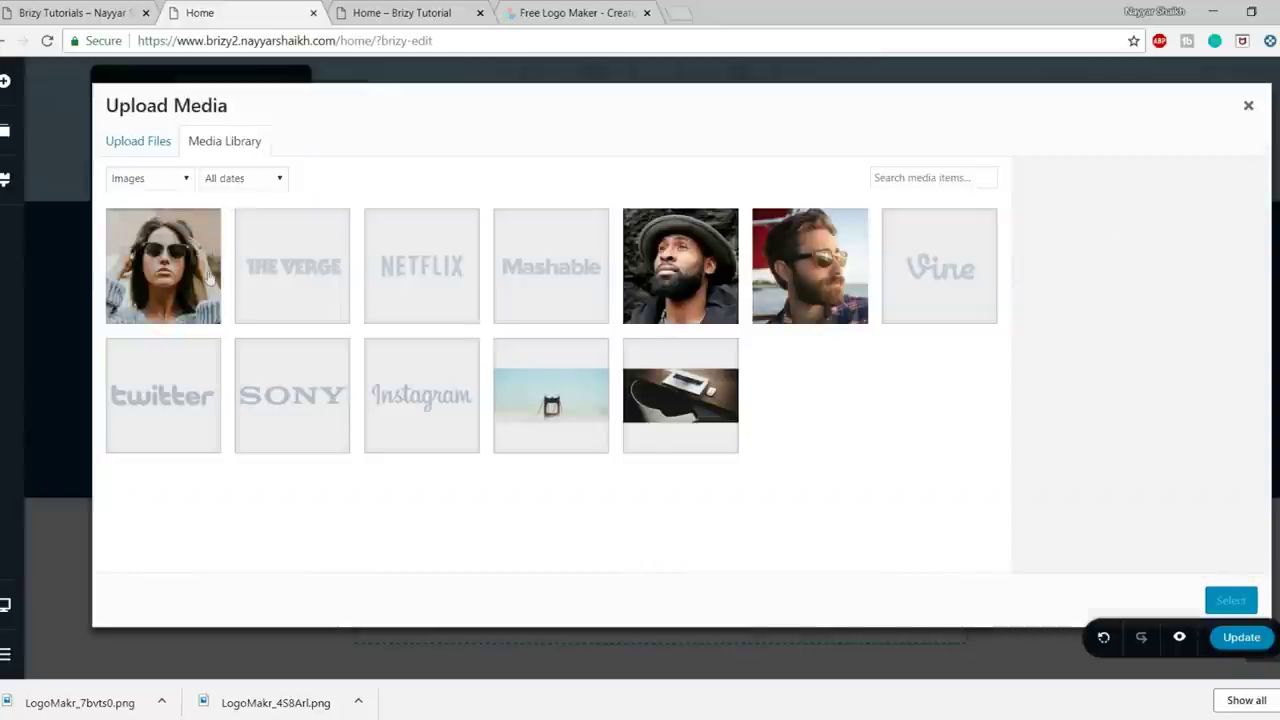
# - Upload LogoMakr_7bvts0.png from the Desktop and select it as the footer image
pyautogui.click(130, 145)
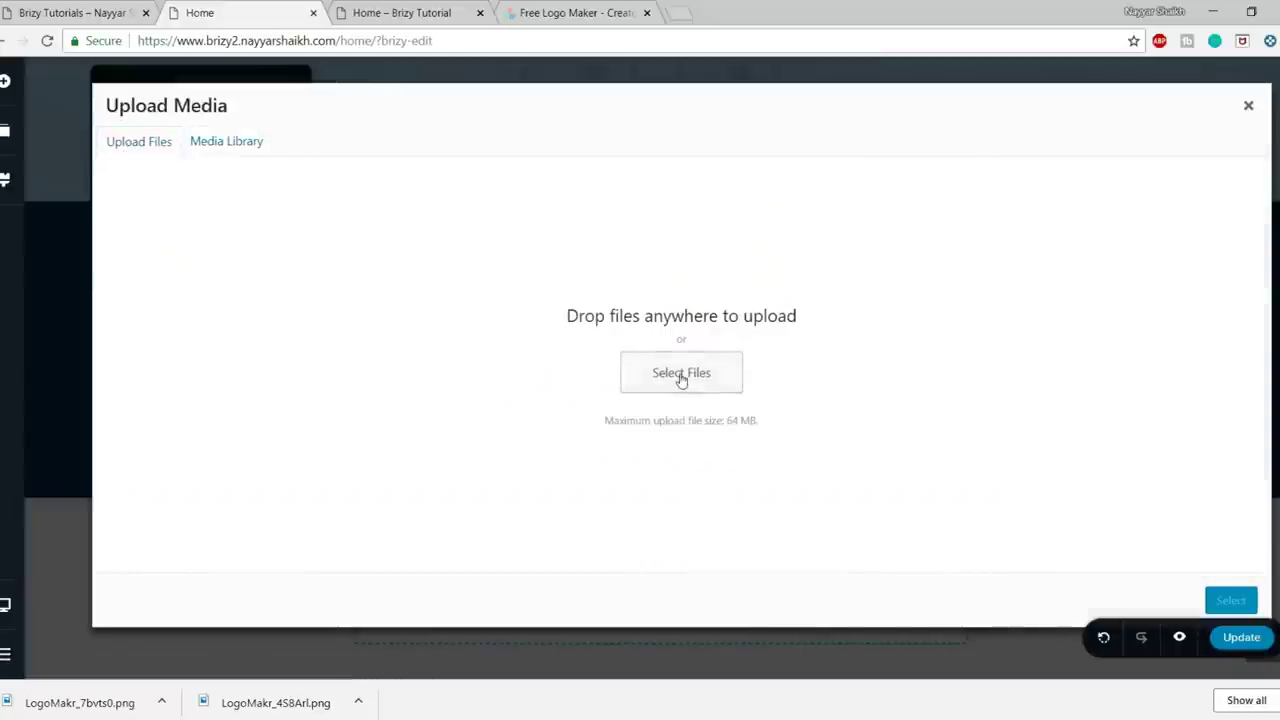
pyautogui.click(681, 372)
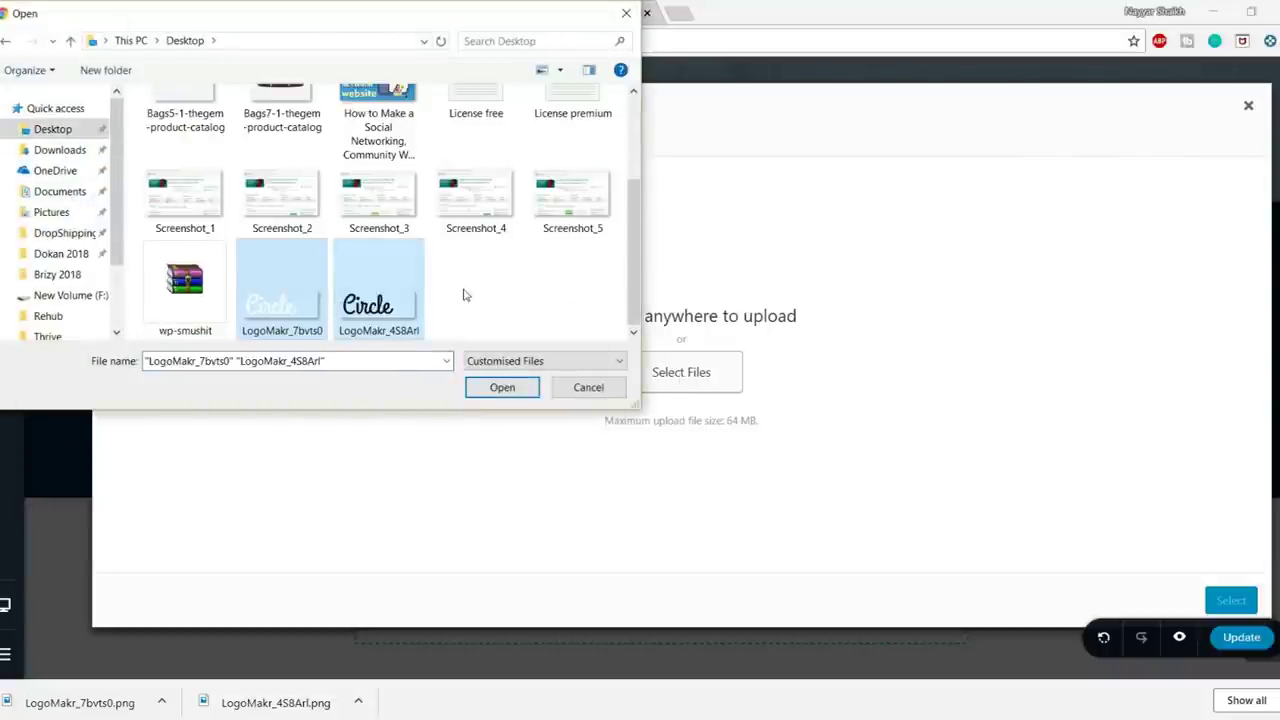
pyautogui.click(283, 304)
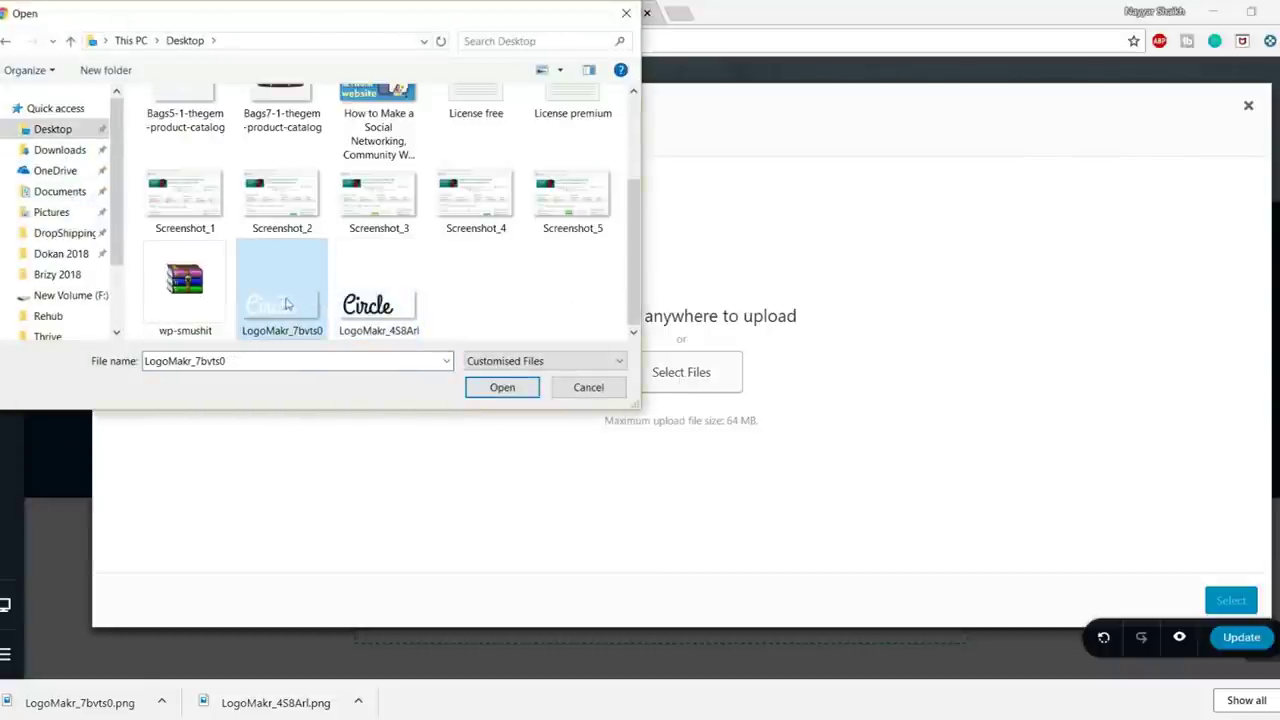
pyautogui.click(502, 387)
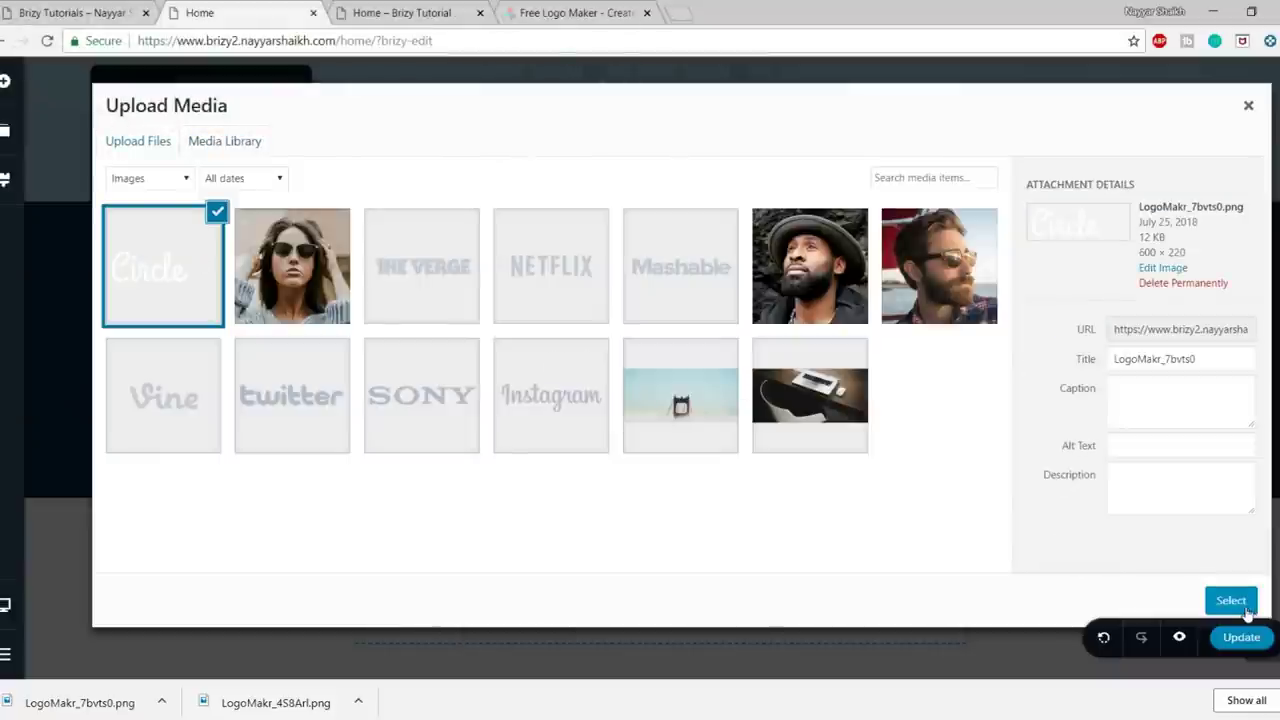
pyautogui.click(1247, 612)
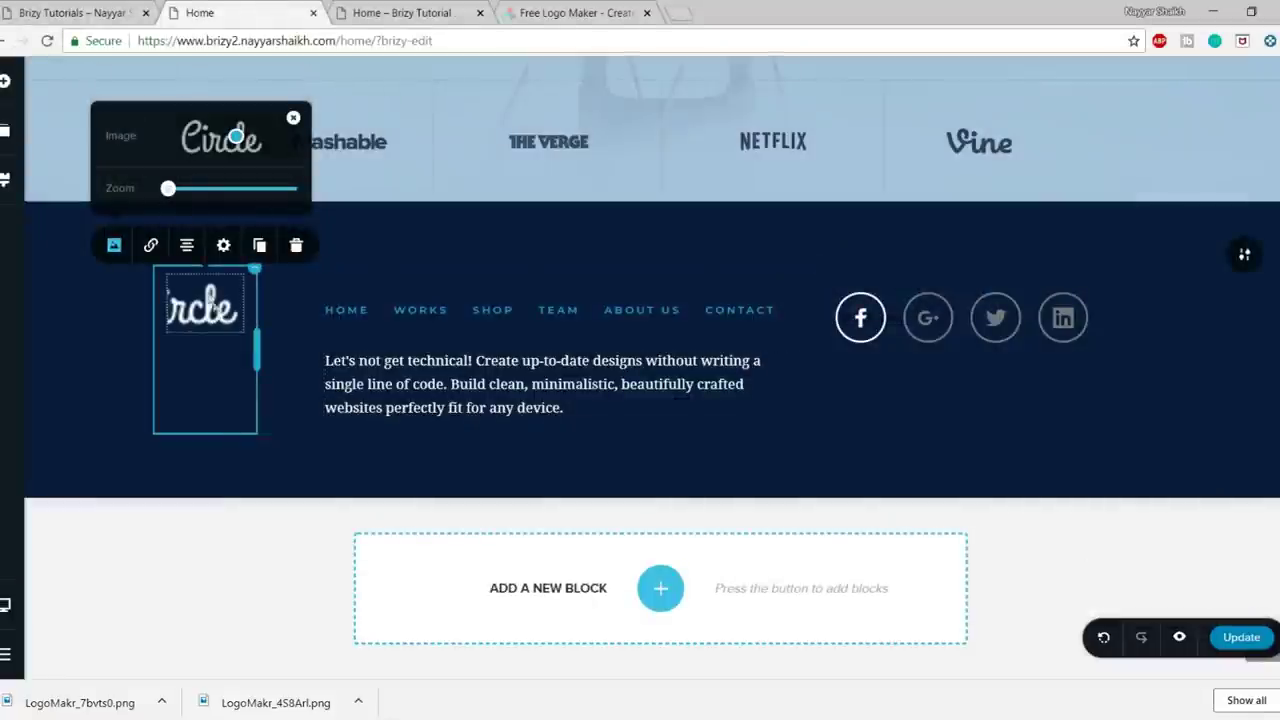
# - Set the footer logo image to size 100% and height 106% so all of Circle shows
pyautogui.moveTo(168, 188)
pyautogui.mouseDown()
pyautogui.moveTo(180, 188)
pyautogui.moveTo(143, 192)
pyautogui.mouseUp()
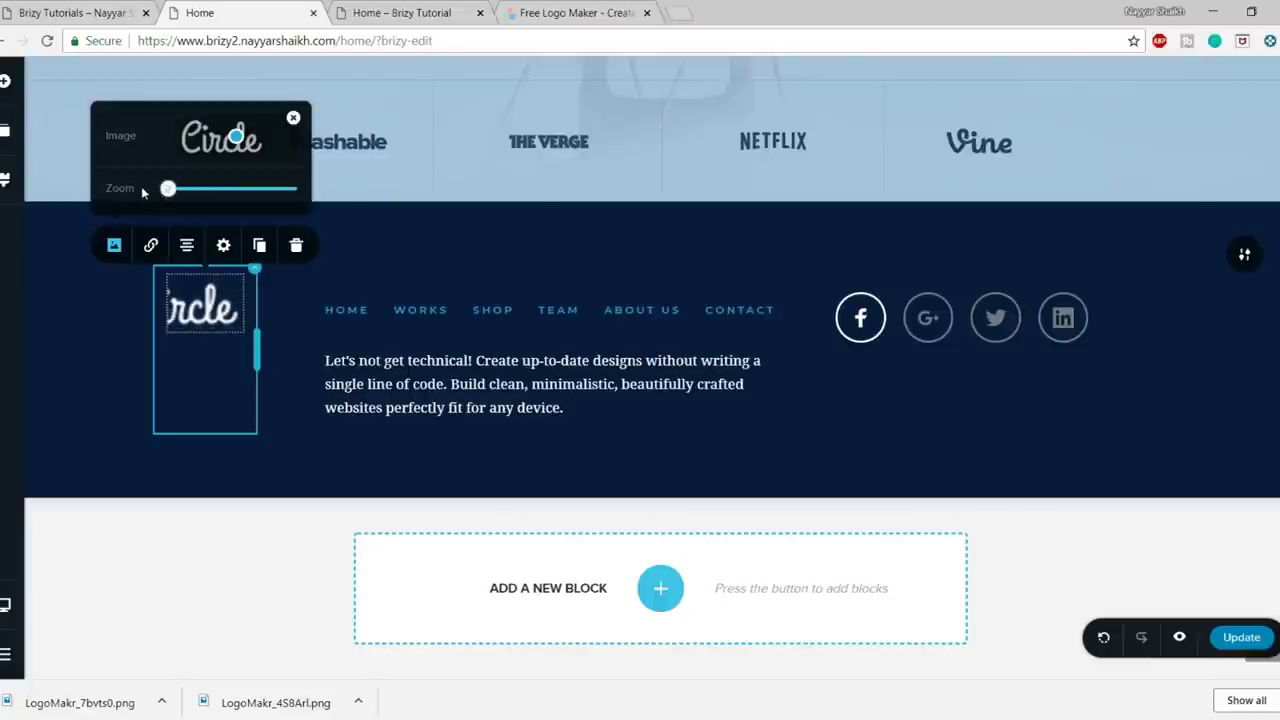
pyautogui.moveTo(268, 330)
pyautogui.mouseDown()
pyautogui.moveTo(286, 330)
pyautogui.moveTo(254, 325)
pyautogui.mouseUp()
pyautogui.click(205, 305)
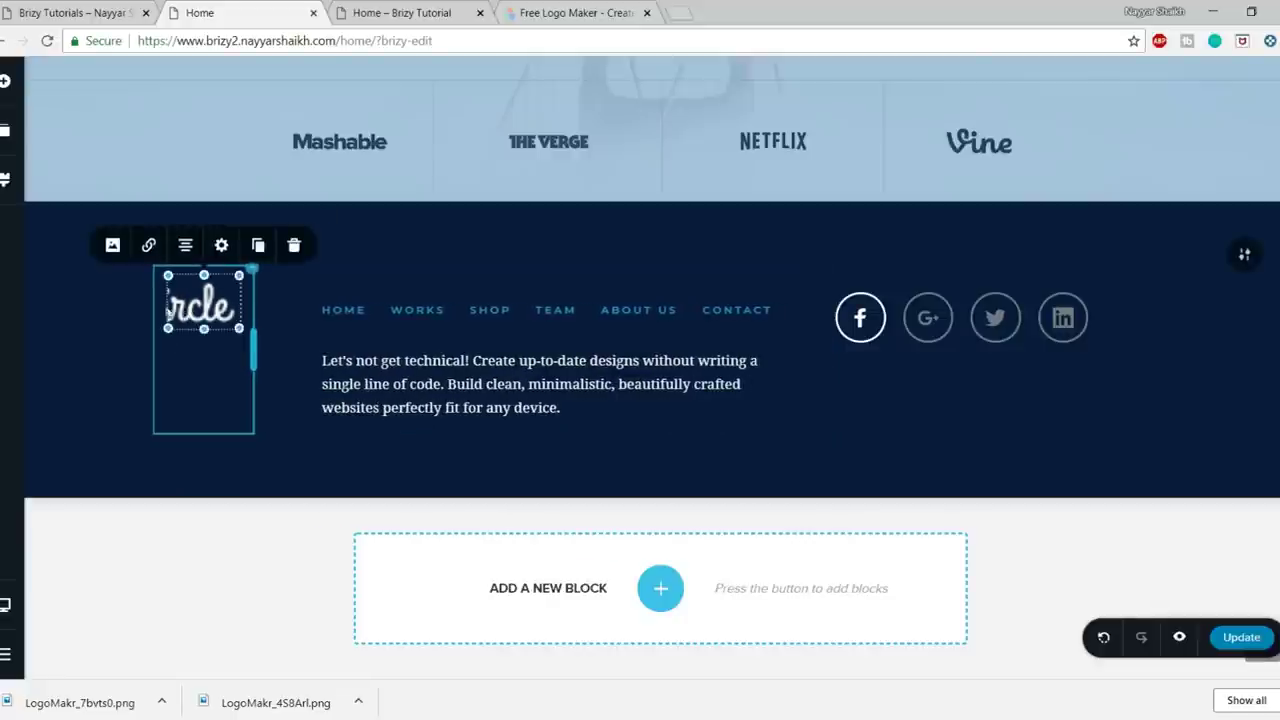
pyautogui.click(213, 325)
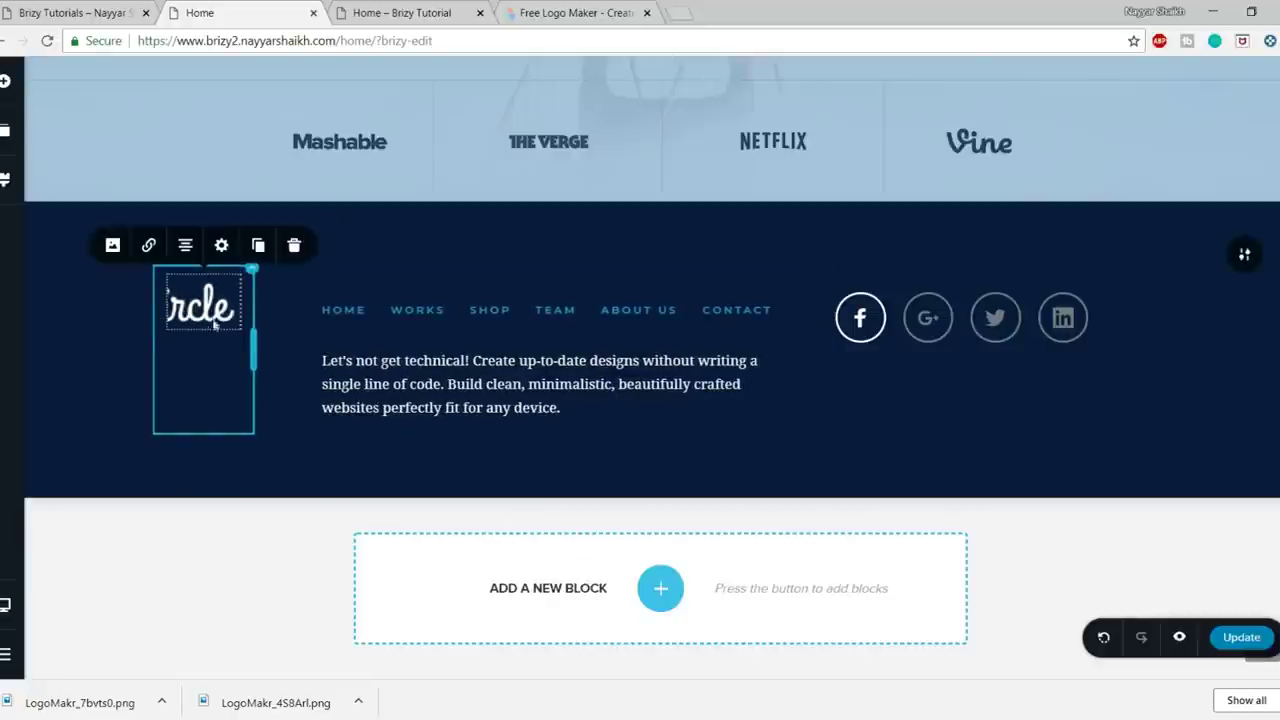
pyautogui.click(222, 247)
pyautogui.click(222, 247)
pyautogui.scroll(2, 469, 449)
pyautogui.click(222, 418)
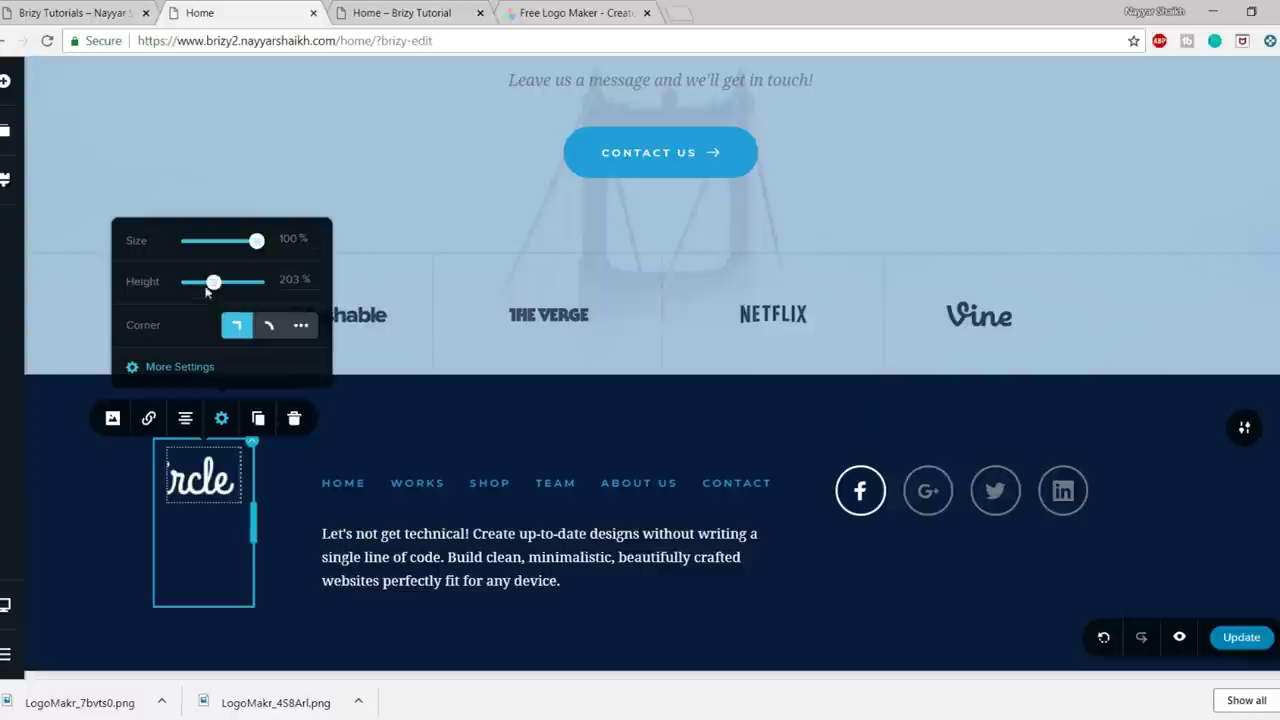
pyautogui.moveTo(215, 284); pyautogui.dragTo(197, 282)
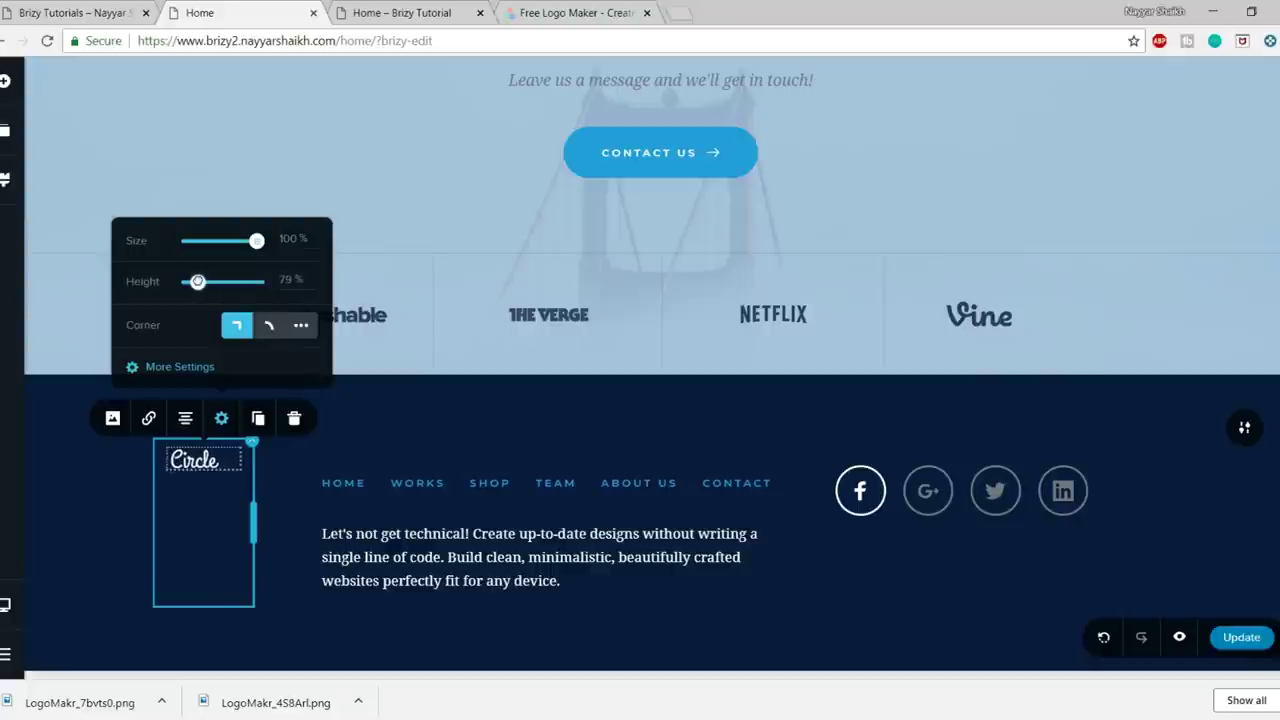
pyautogui.moveTo(253, 241); pyautogui.dragTo(245, 241)
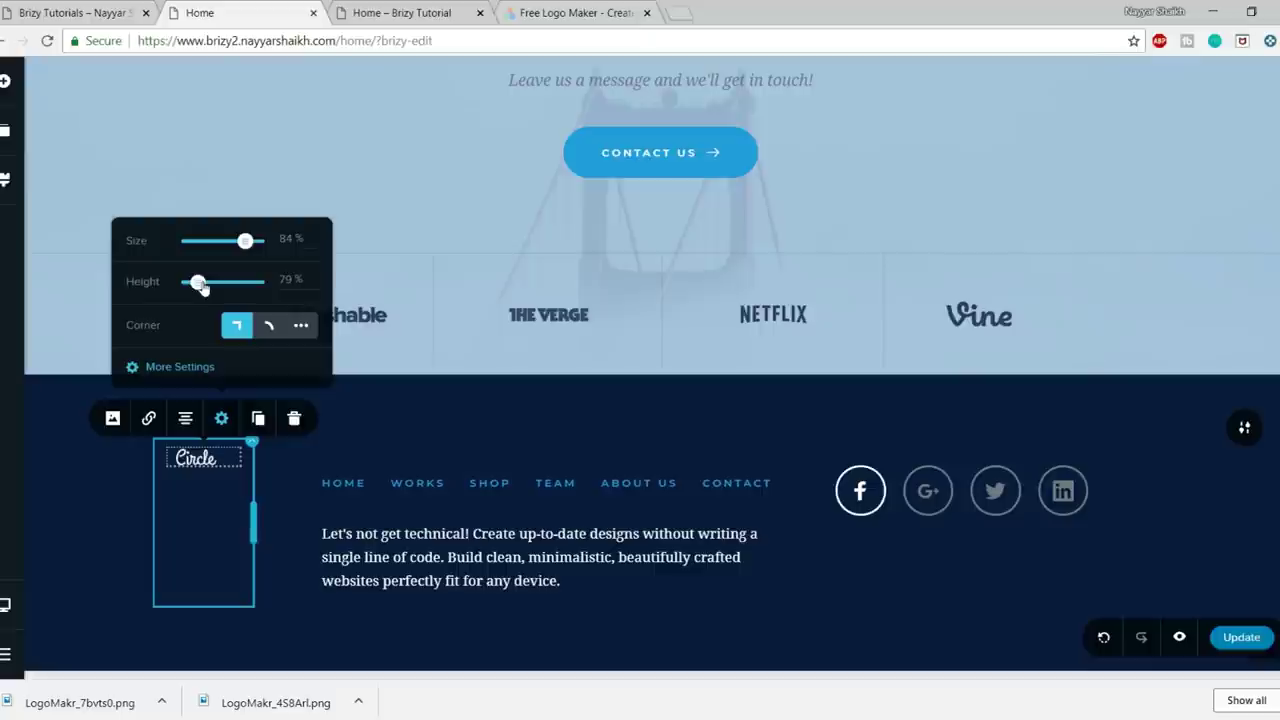
pyautogui.moveTo(200, 286); pyautogui.dragTo(201, 282)
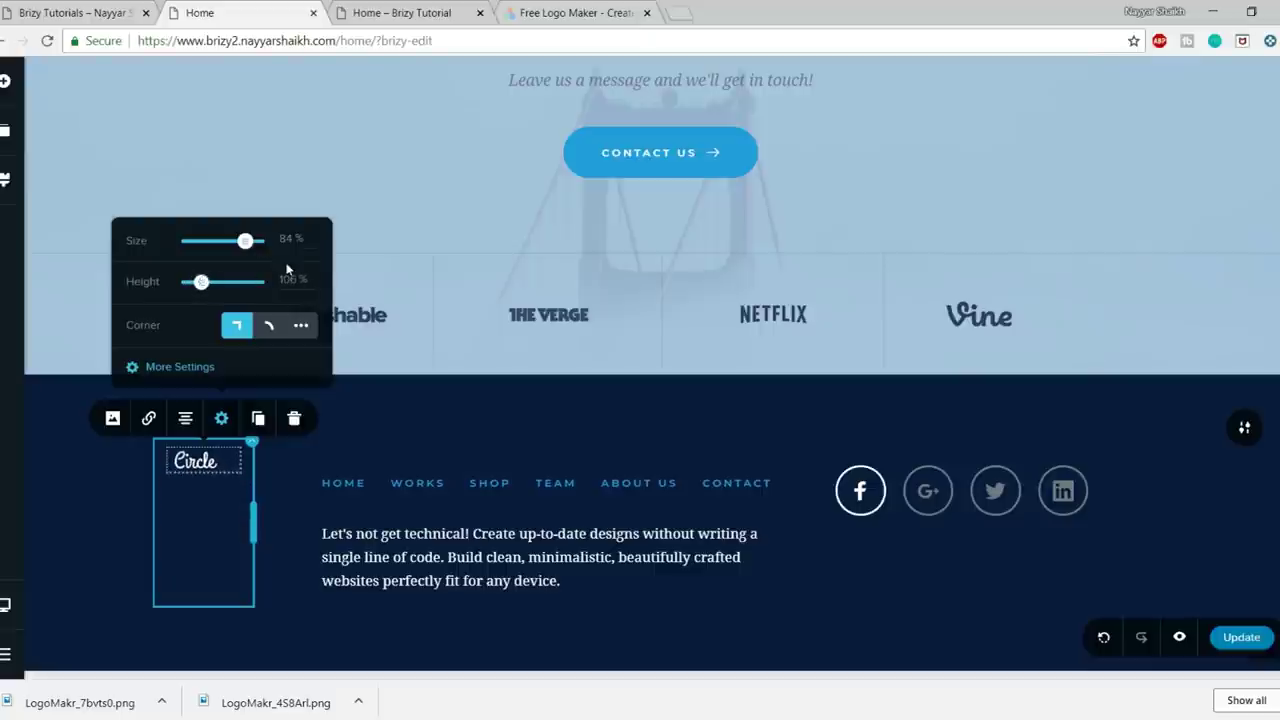
pyautogui.moveTo(245, 241); pyautogui.dragTo(256, 240)
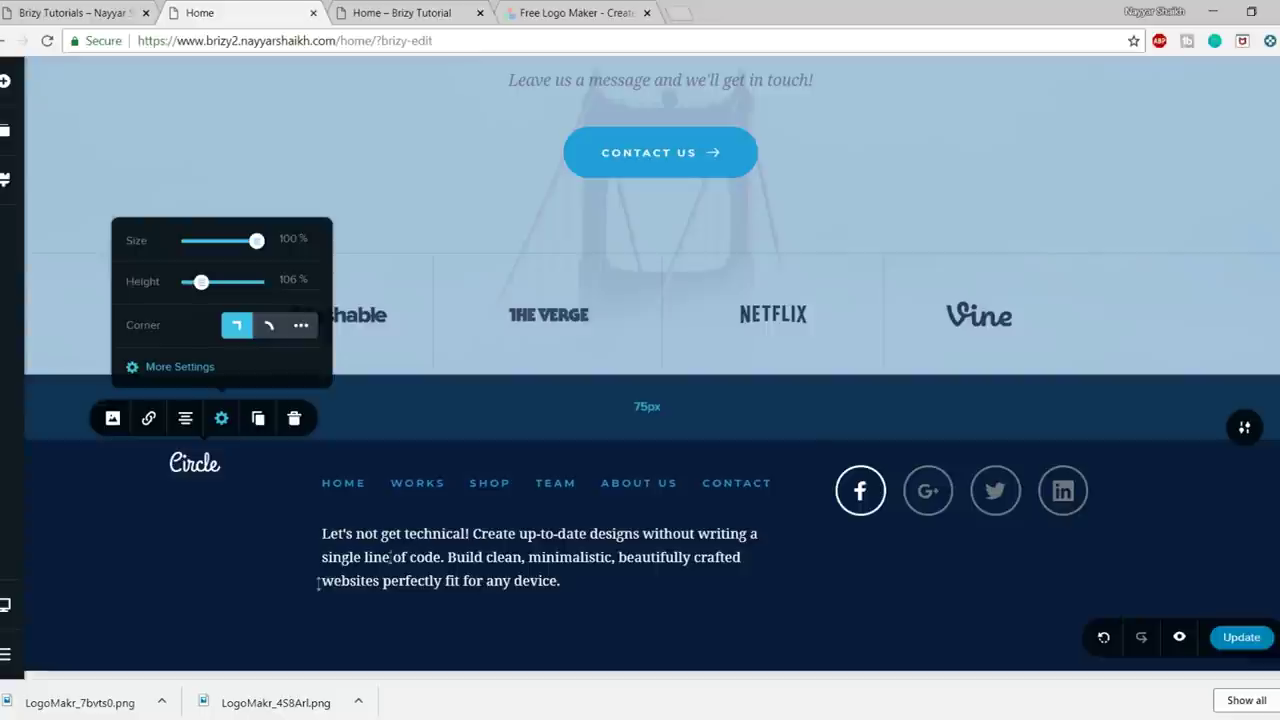
# - Reorder the blocks so the pink 'Be The Webdesigner' hero sits first, above Our Services
pyautogui.scroll(-2, 207, 477)
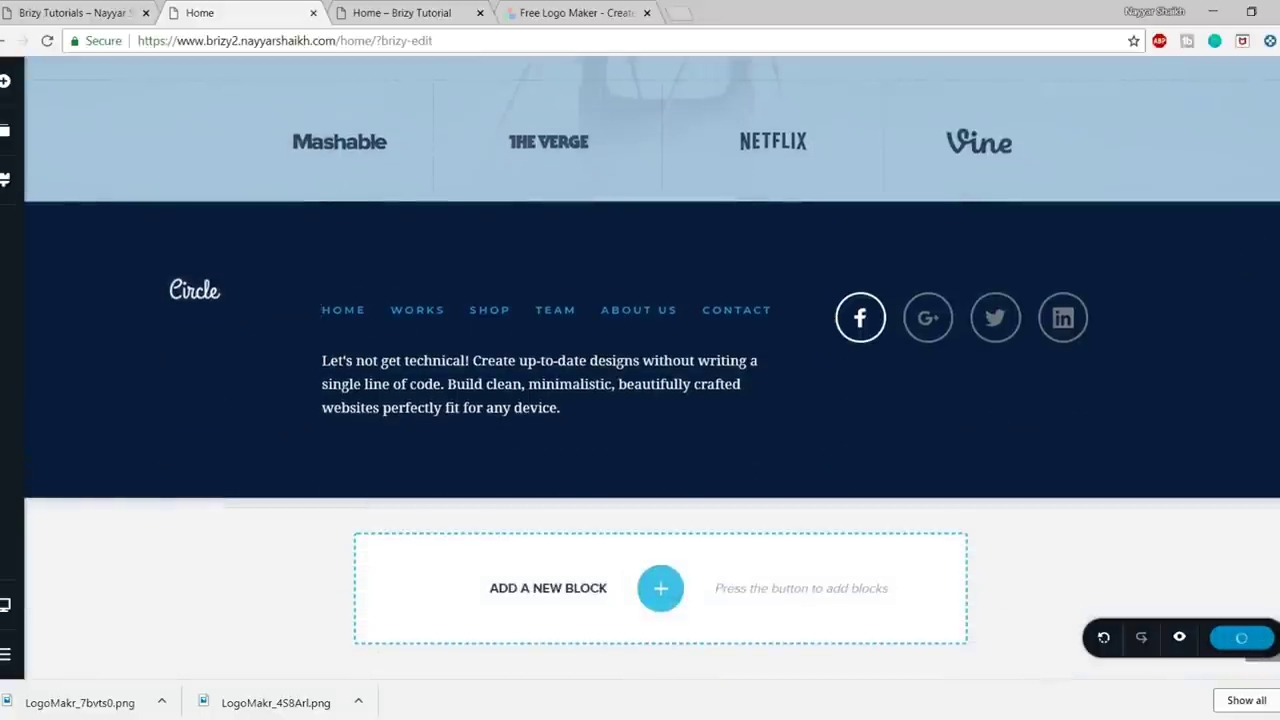
pyautogui.scroll(15, 652, 389)
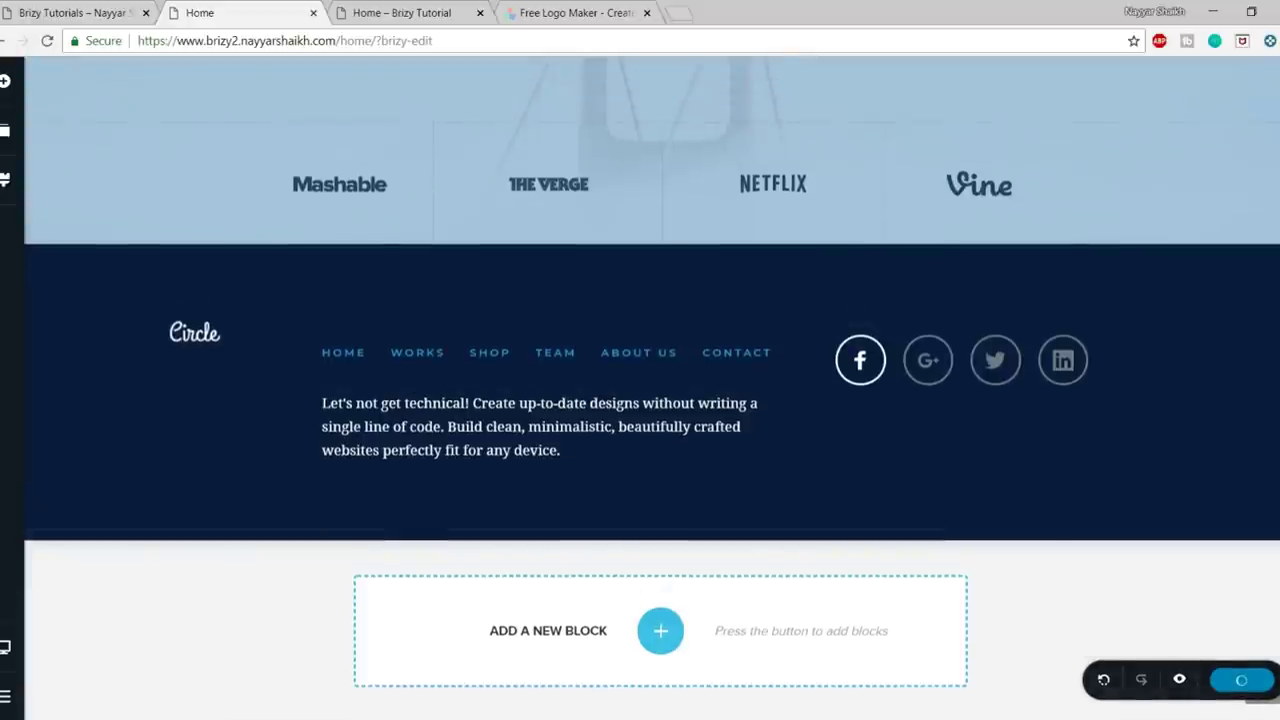
pyautogui.scroll(10, 652, 389)
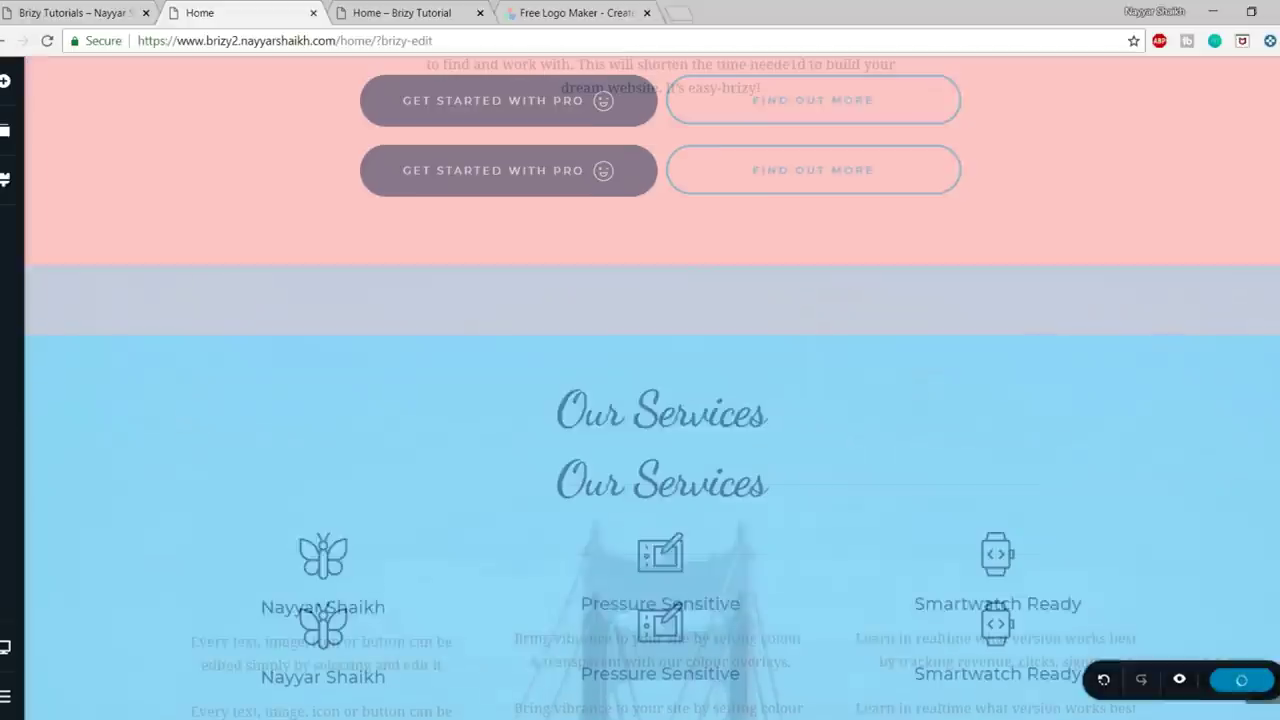
pyautogui.moveTo(4, 650)
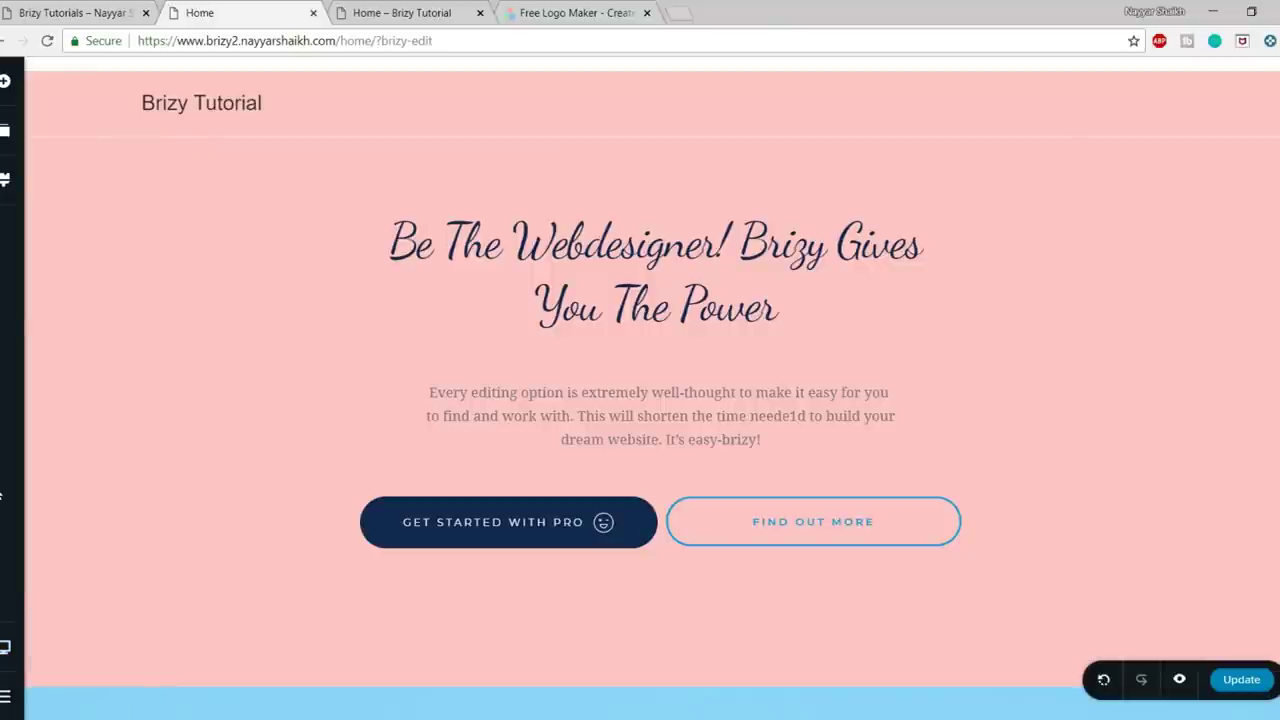
pyautogui.click(5, 131)
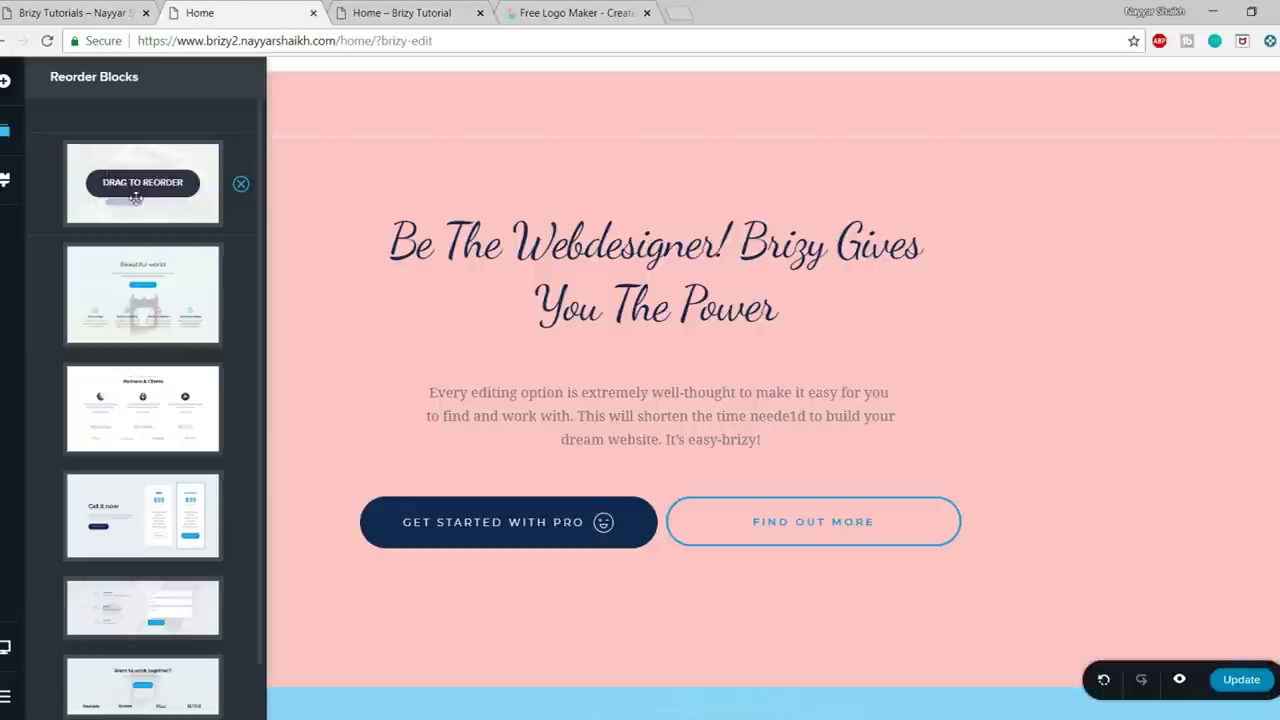
pyautogui.moveTo(130, 185); pyautogui.dragTo(140, 292)
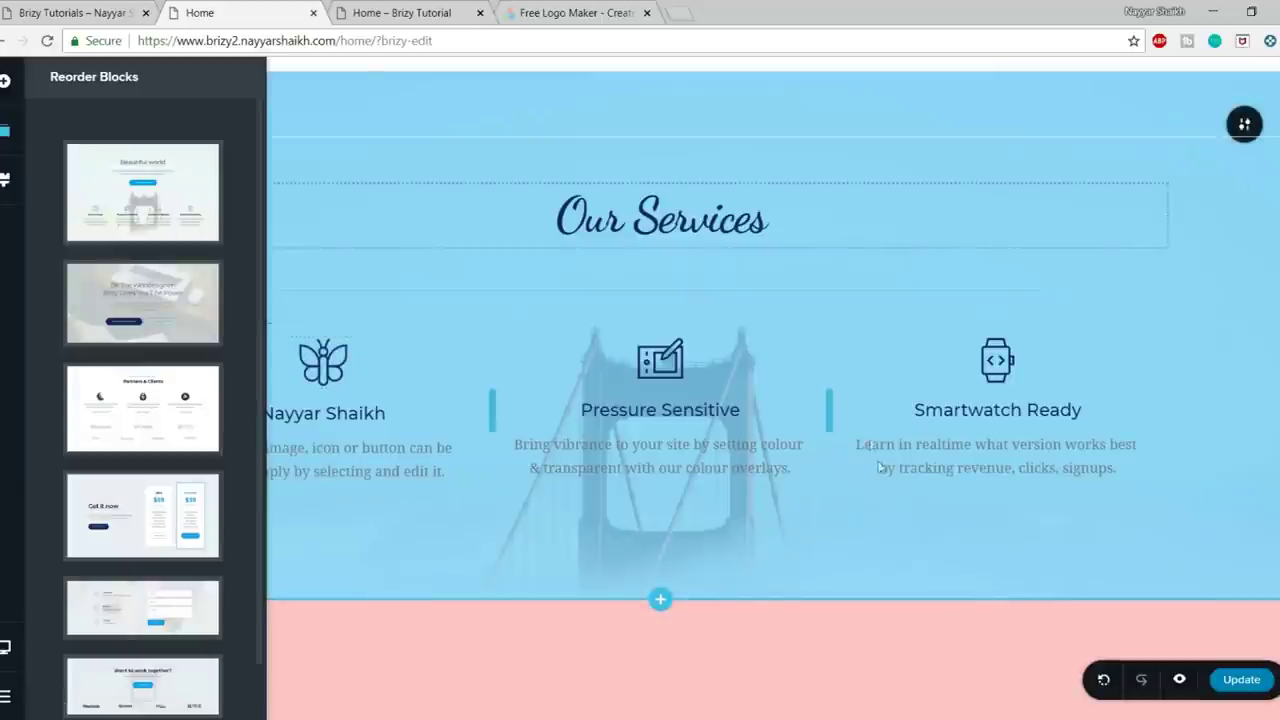
pyautogui.scroll(-4, 882, 487)
pyautogui.scroll(4, 880, 500)
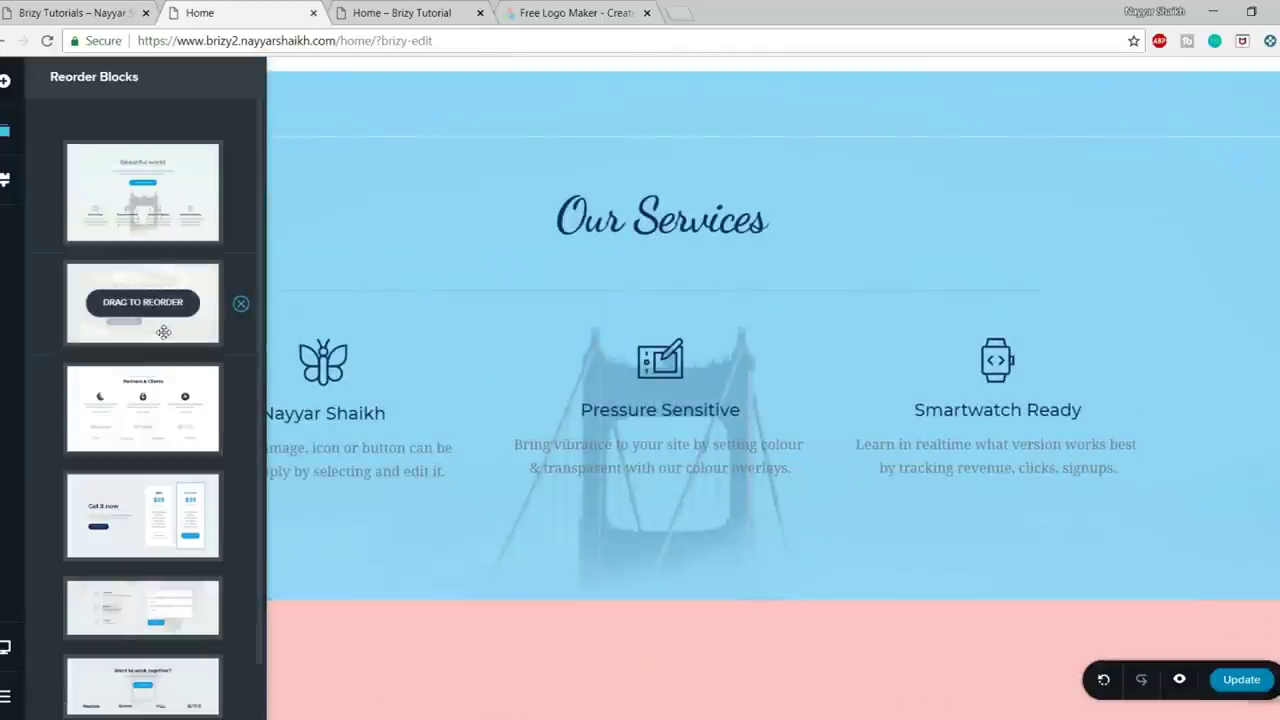
pyautogui.moveTo(163, 327); pyautogui.dragTo(178, 181)
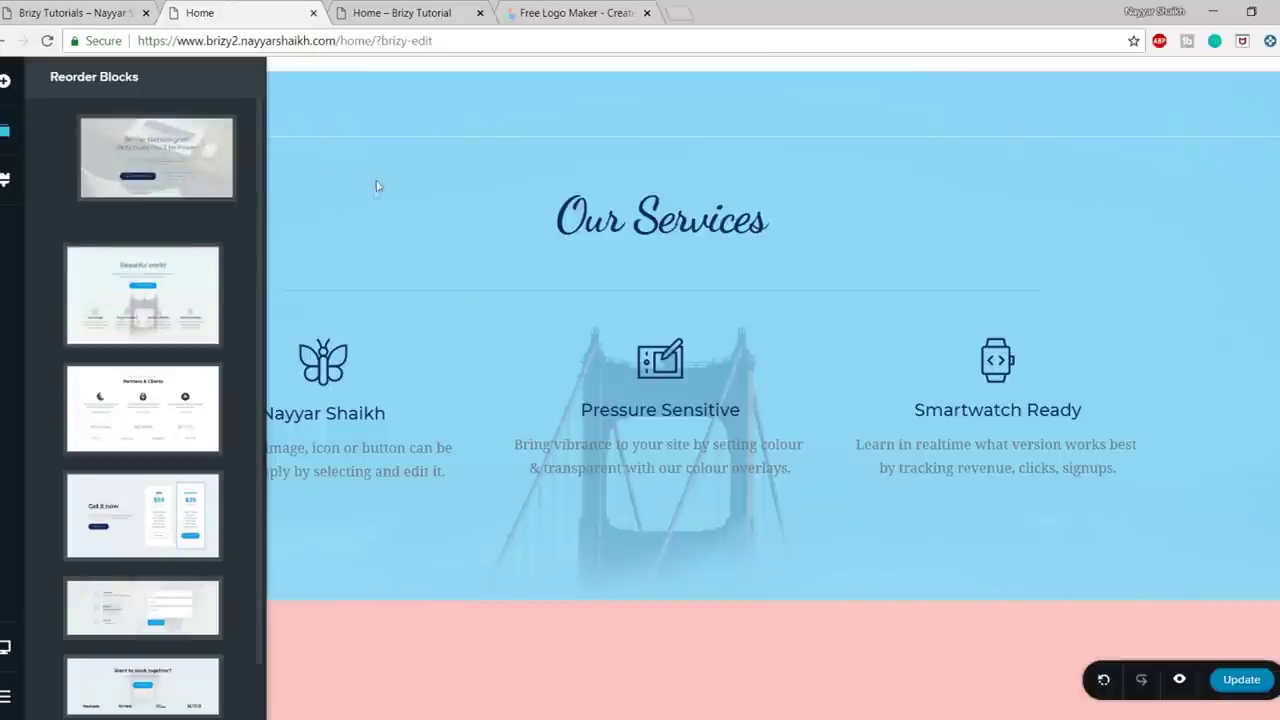
pyautogui.moveTo(377, 186); pyautogui.dragTo(380, 190)
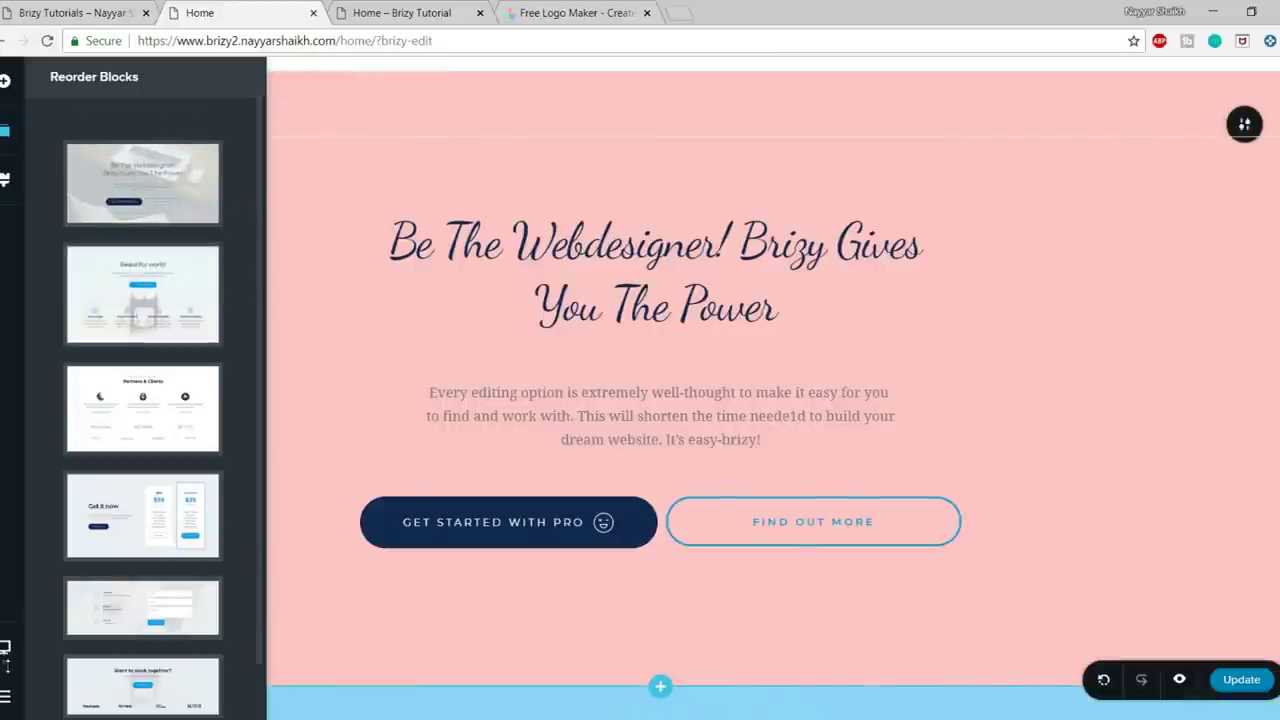
pyautogui.click(5, 650)
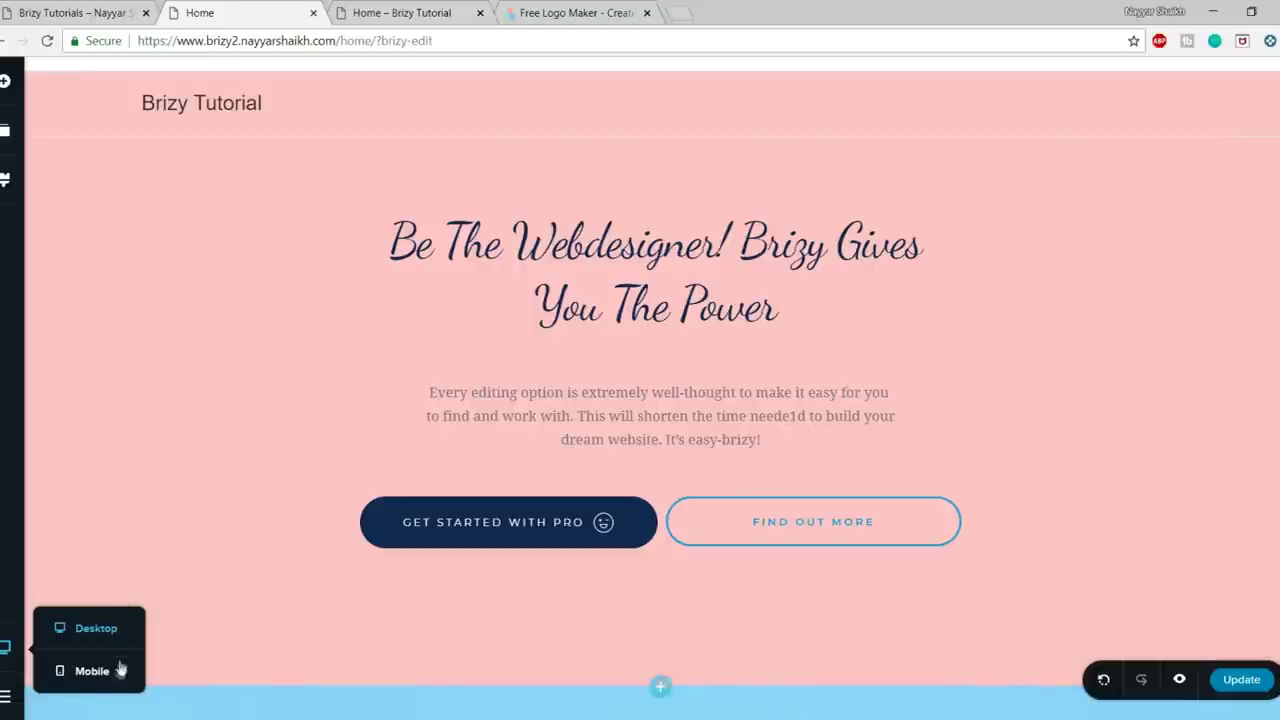
# - In the mobile layout, give the hero block separate padding with 150 px top padding
pyautogui.click(72, 673)
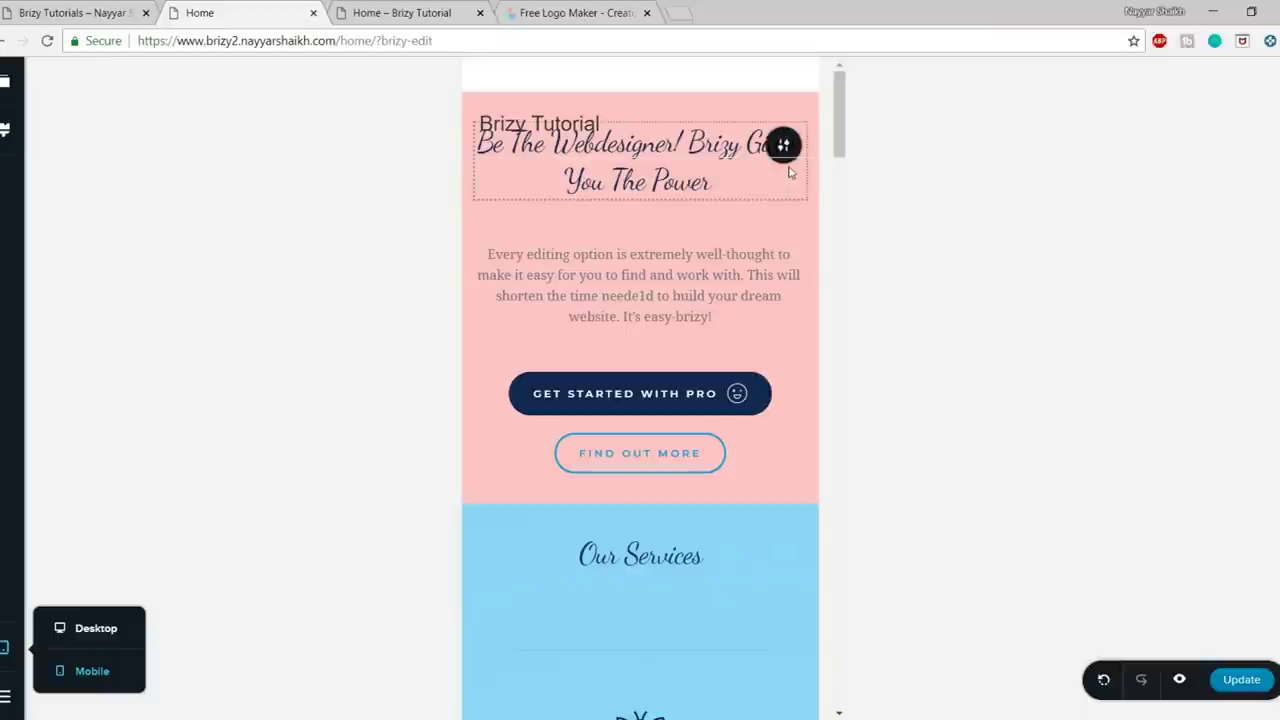
pyautogui.click(786, 162)
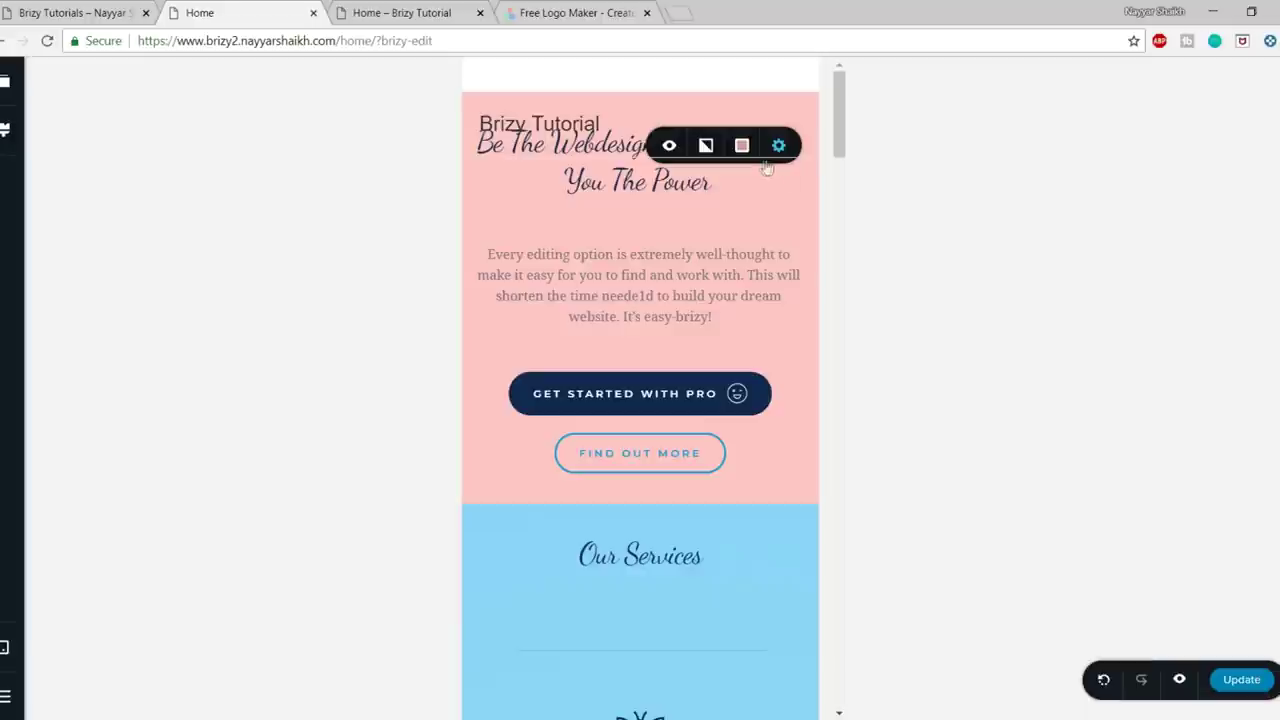
pyautogui.click(779, 164)
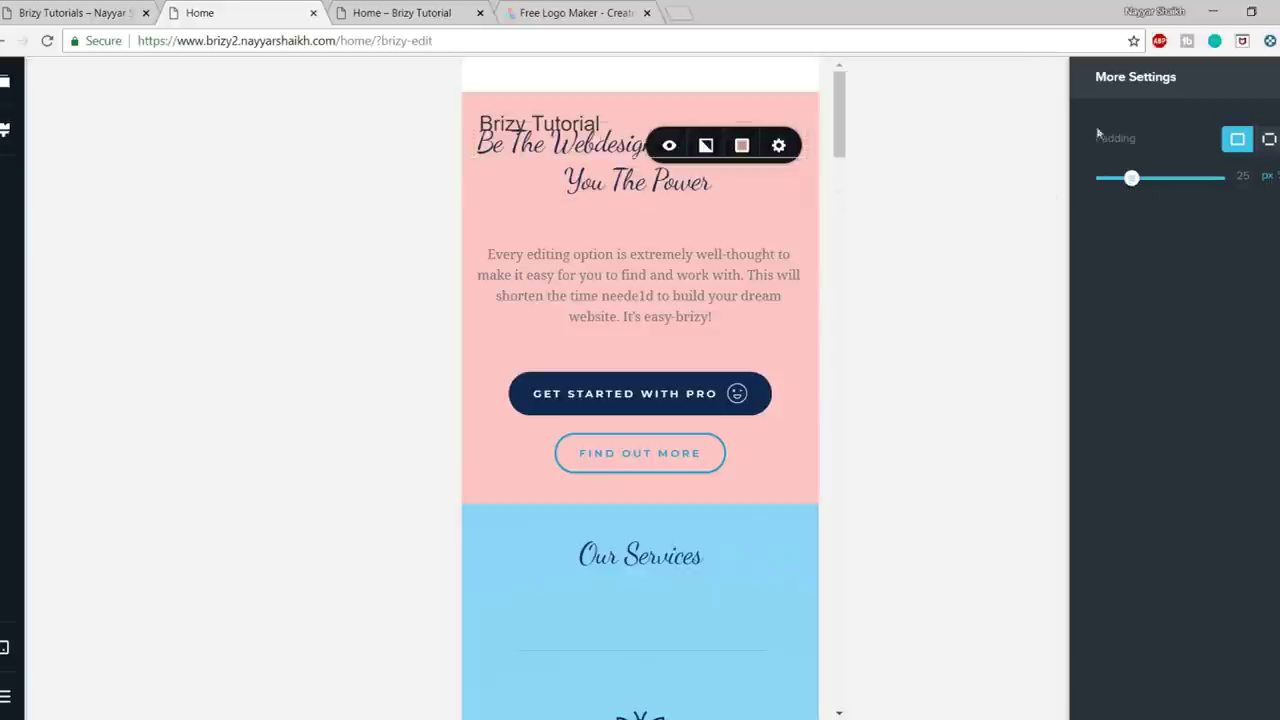
pyautogui.click(1269, 140)
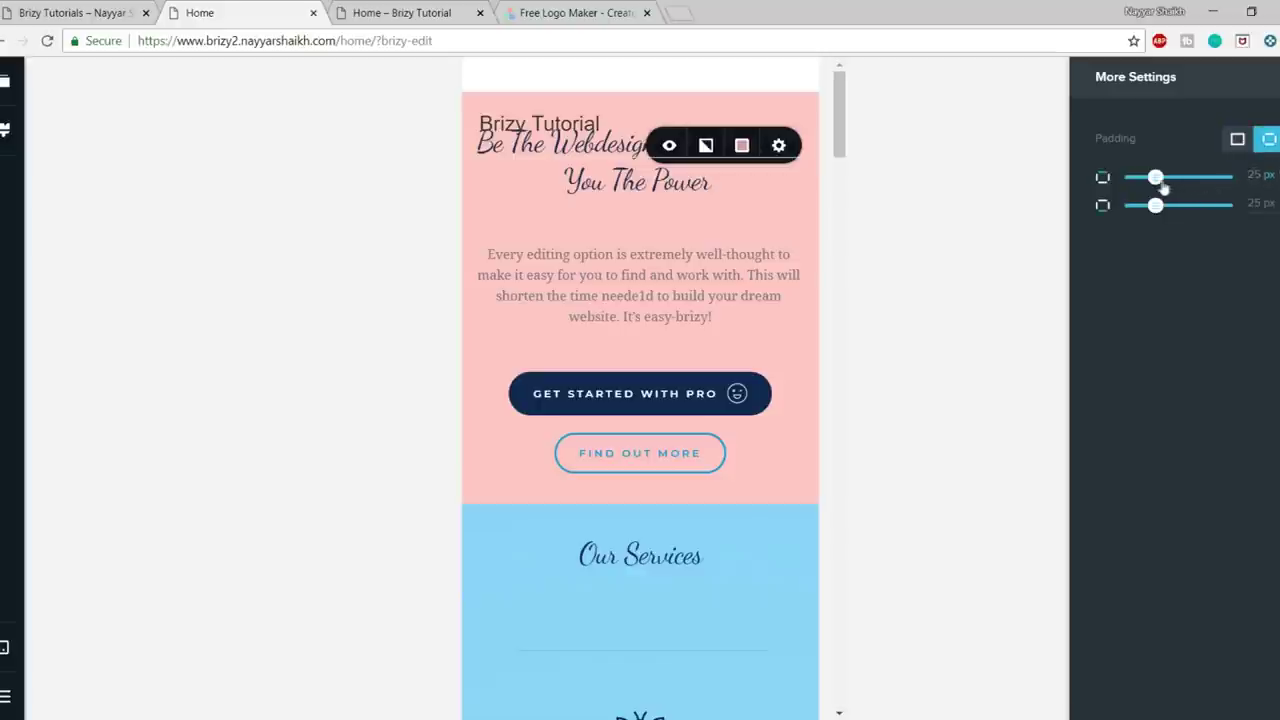
pyautogui.moveTo(1156, 177); pyautogui.dragTo(1270, 180)
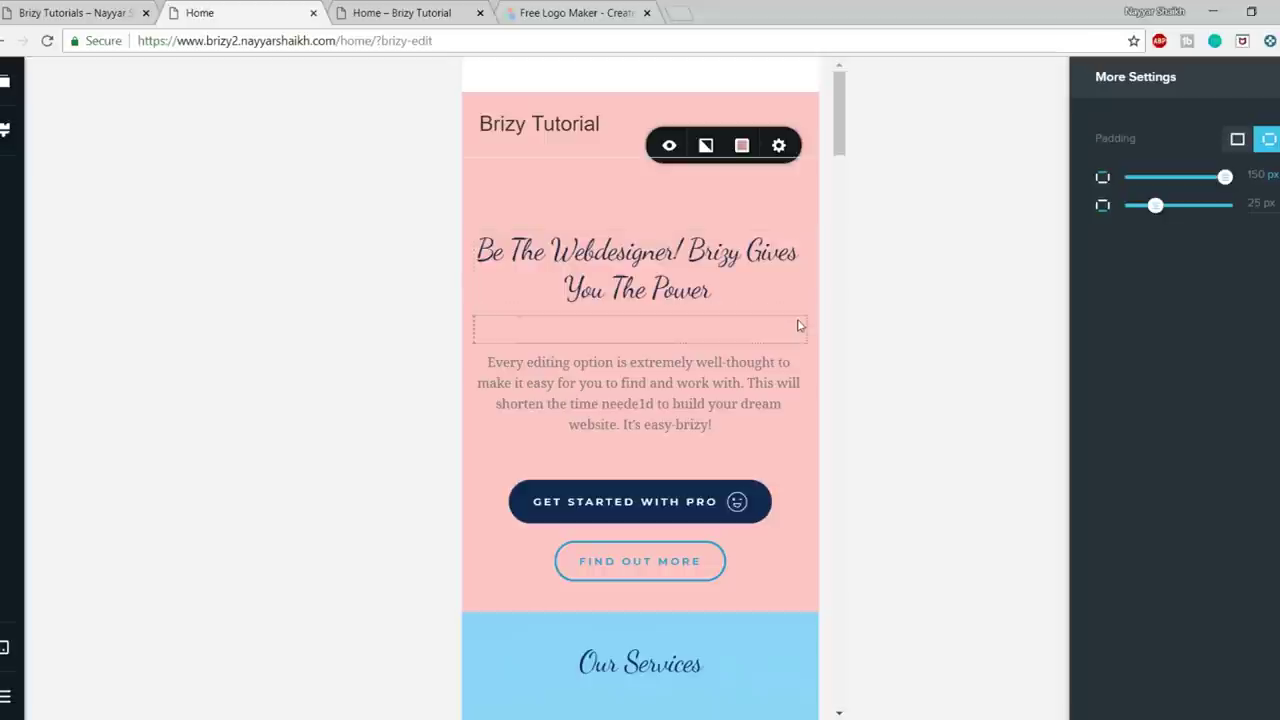
# - Centre the footer's row of social icons in the mobile layout and save the page with Update
pyautogui.scroll(-4, 795, 330)
pyautogui.scroll(-4, 760, 382)
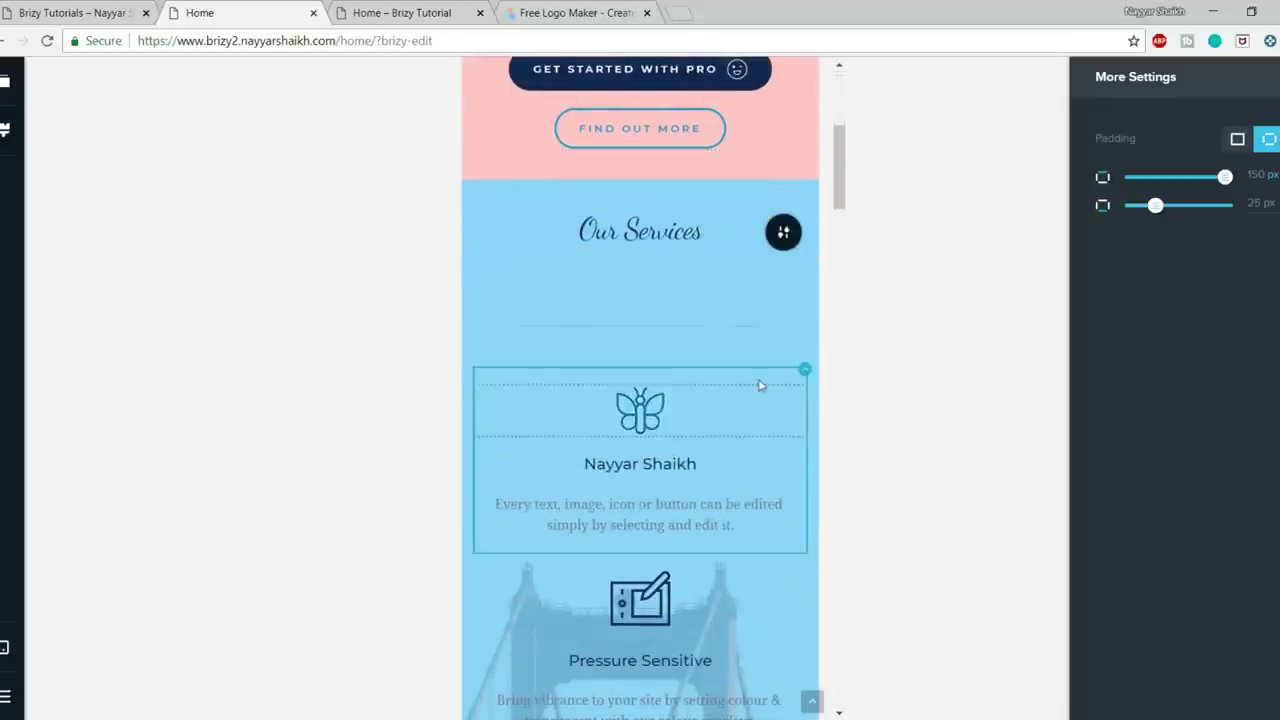
pyautogui.scroll(-15, 759, 385)
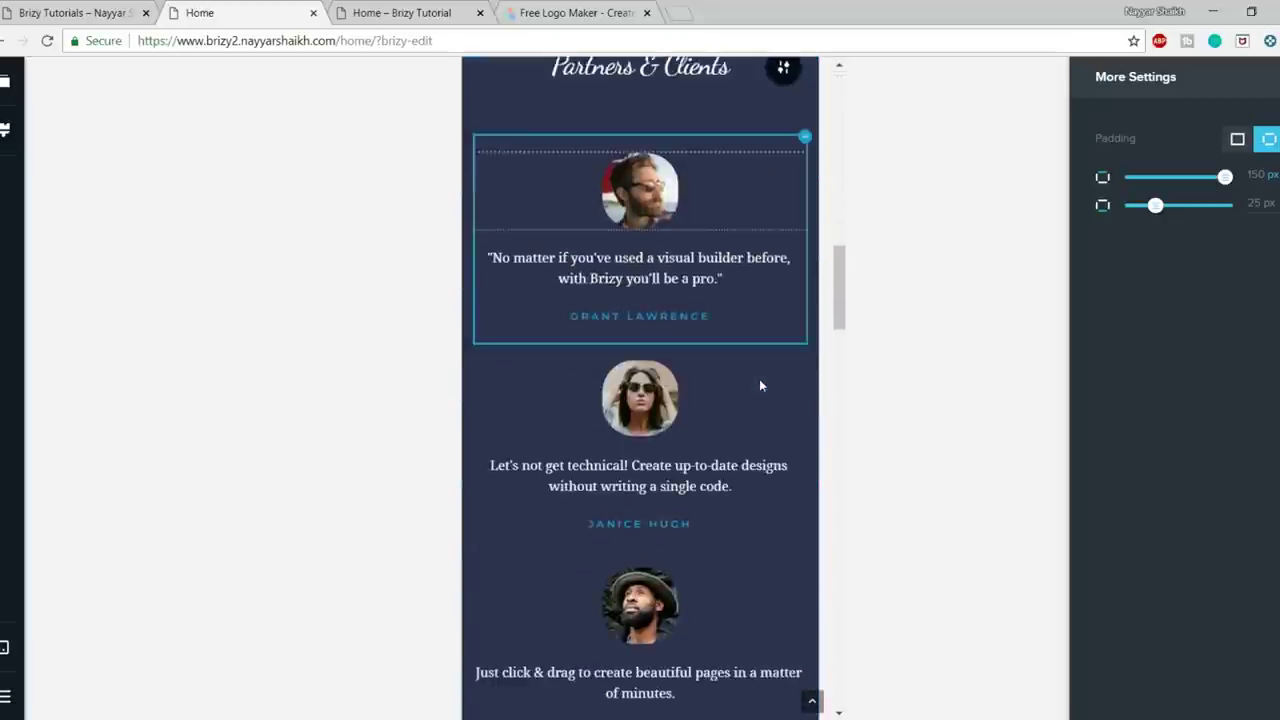
pyautogui.scroll(-12, 759, 385)
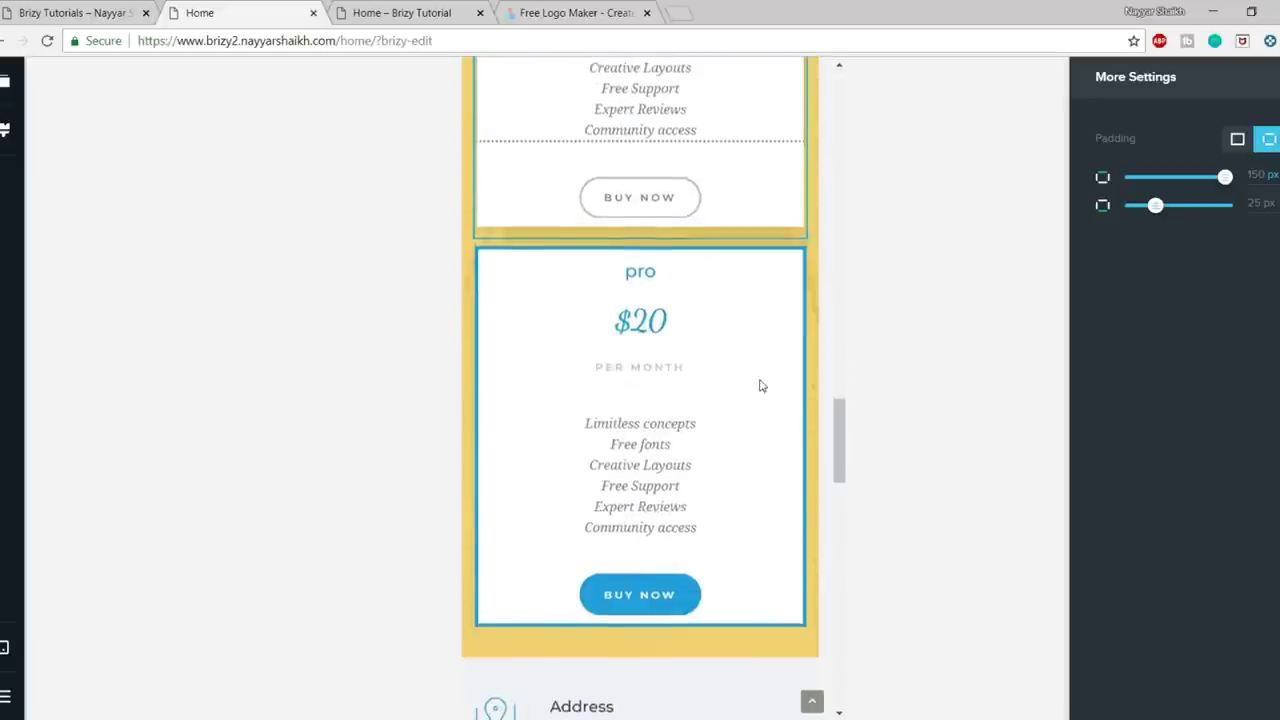
pyautogui.scroll(-6, 759, 386)
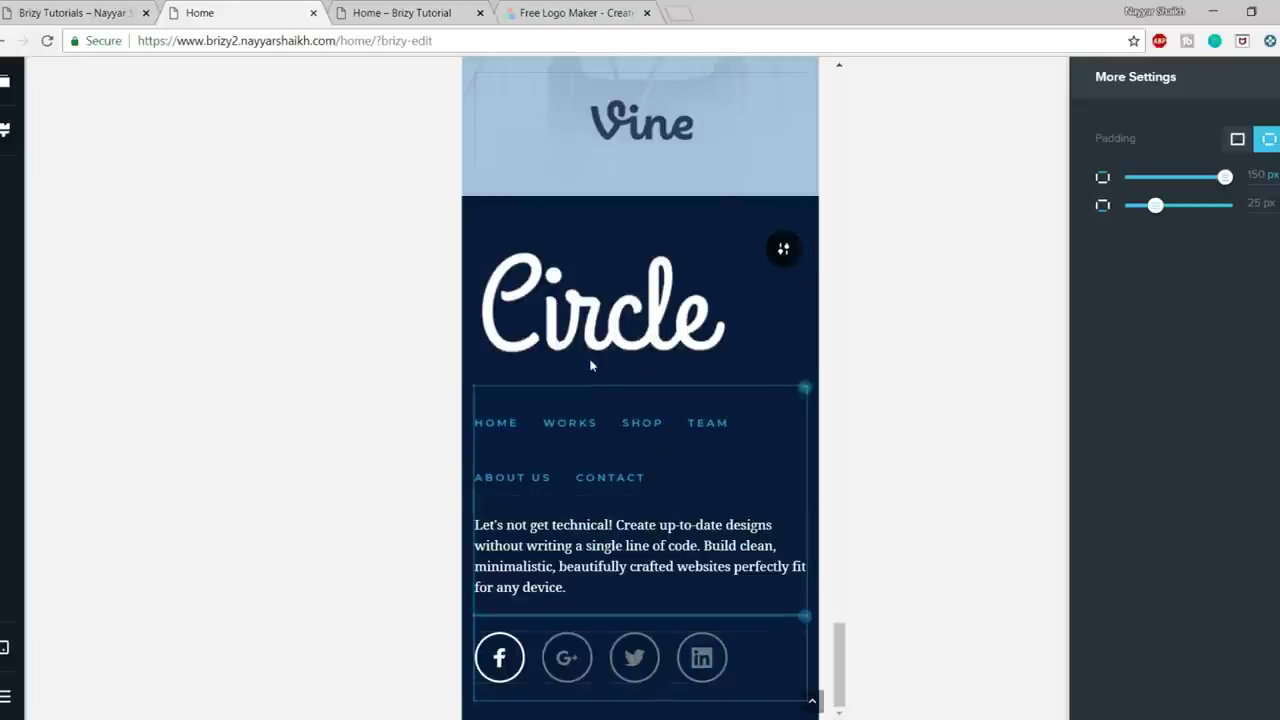
pyautogui.click(609, 300)
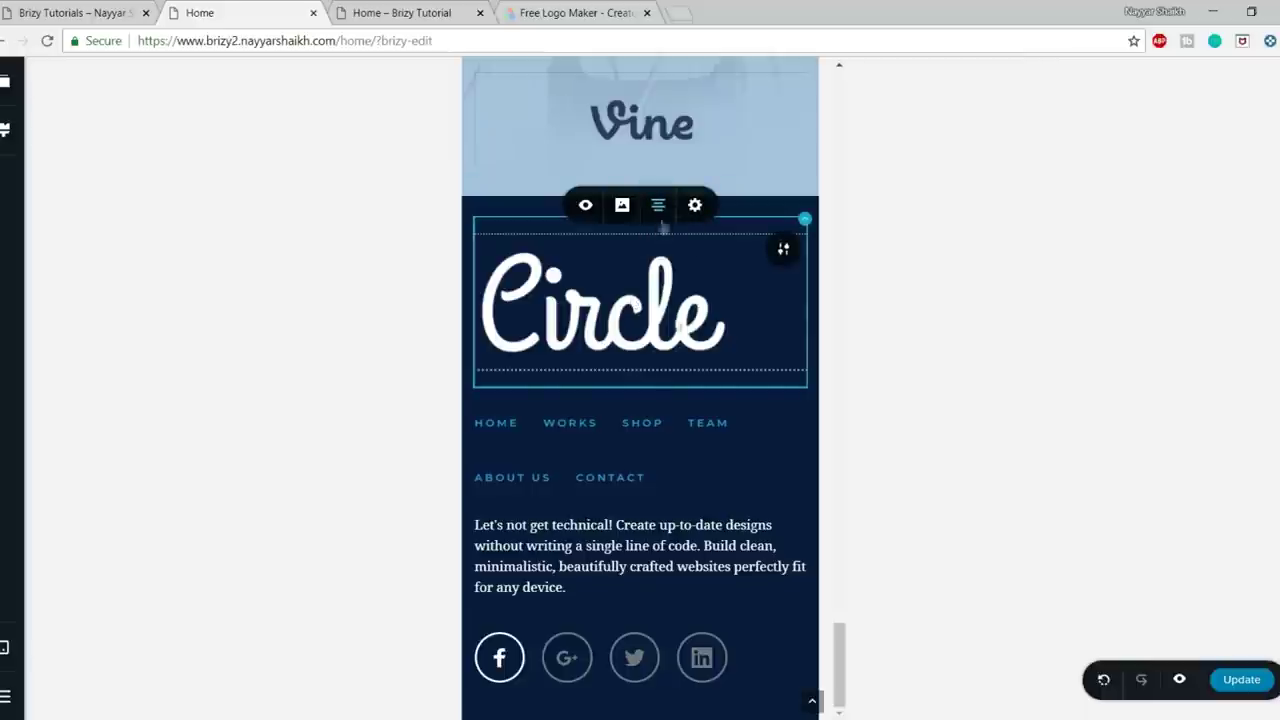
pyautogui.click(636, 666)
pyautogui.click(652, 611)
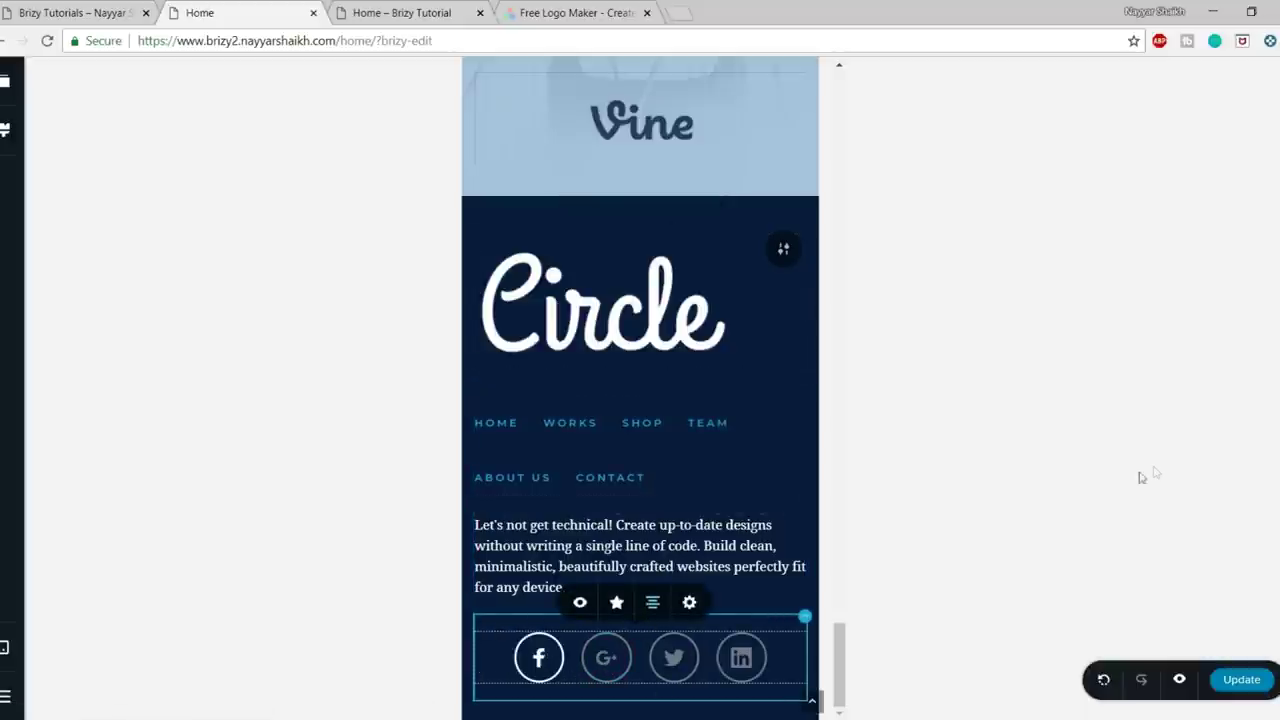
pyautogui.click(1237, 686)
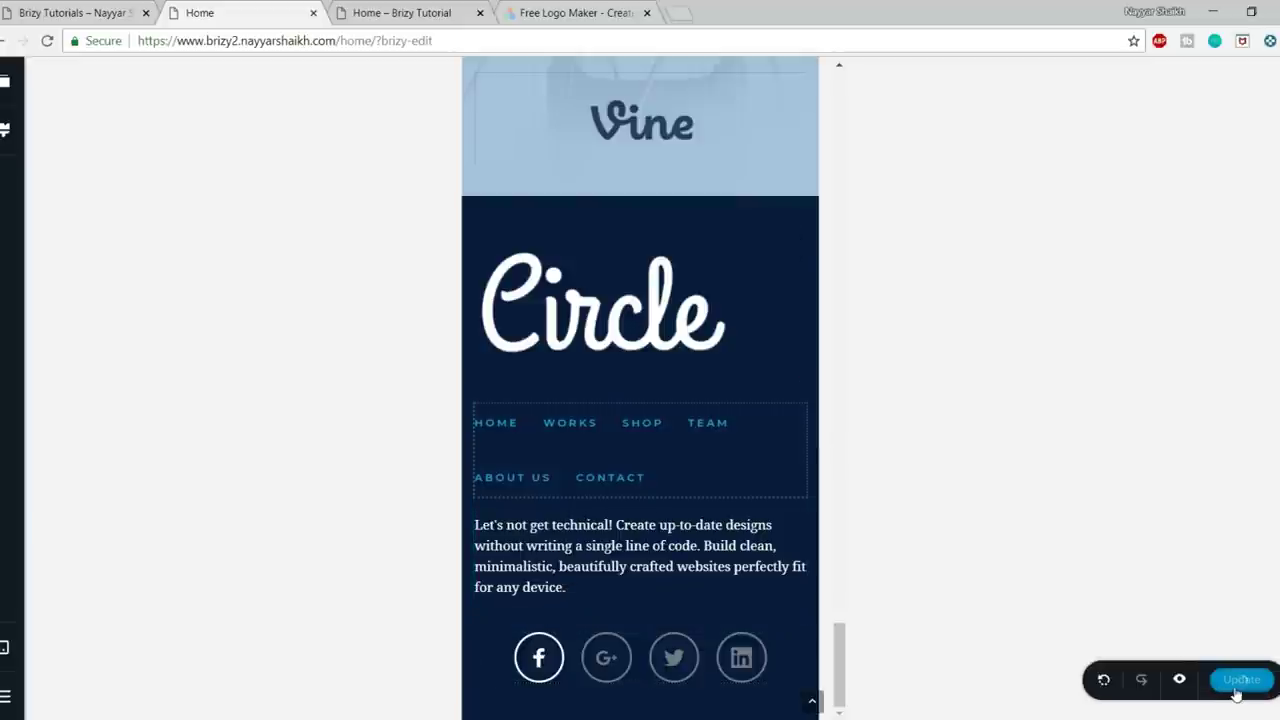
# - Switch the editor back to Desktop width and return to the hero block at the top
pyautogui.moveTo(12, 673)
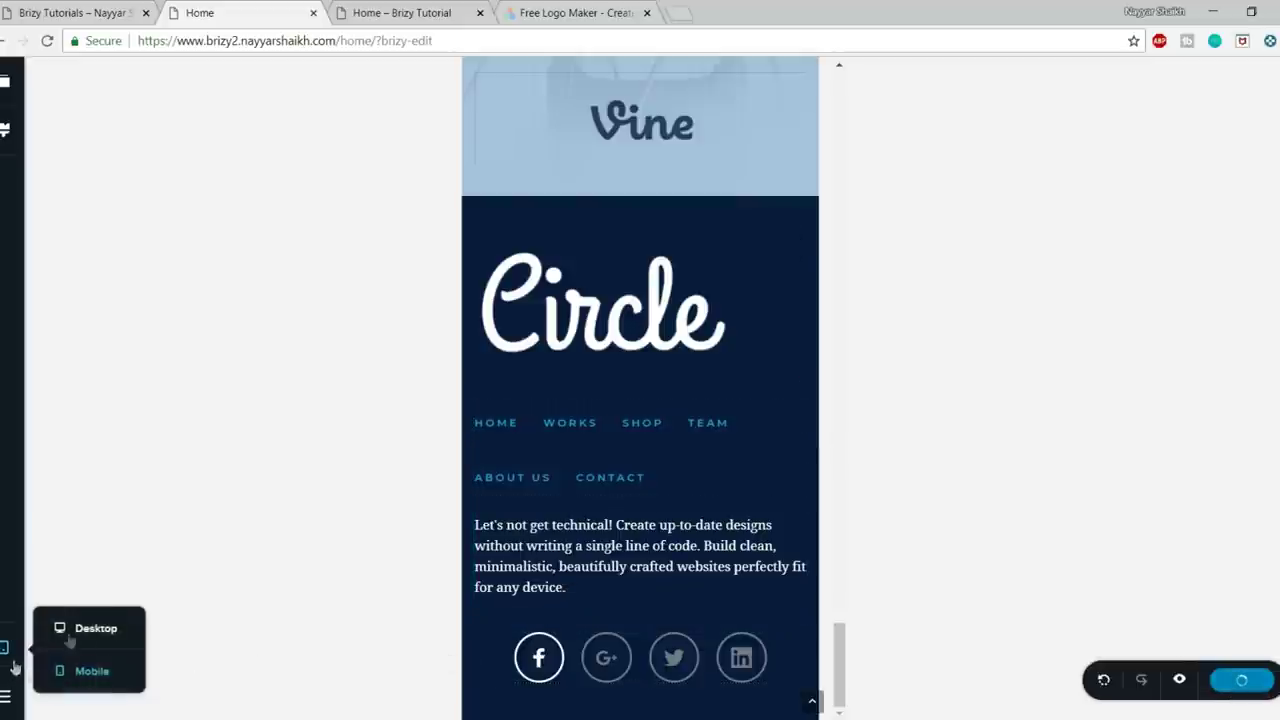
pyautogui.click(78, 632)
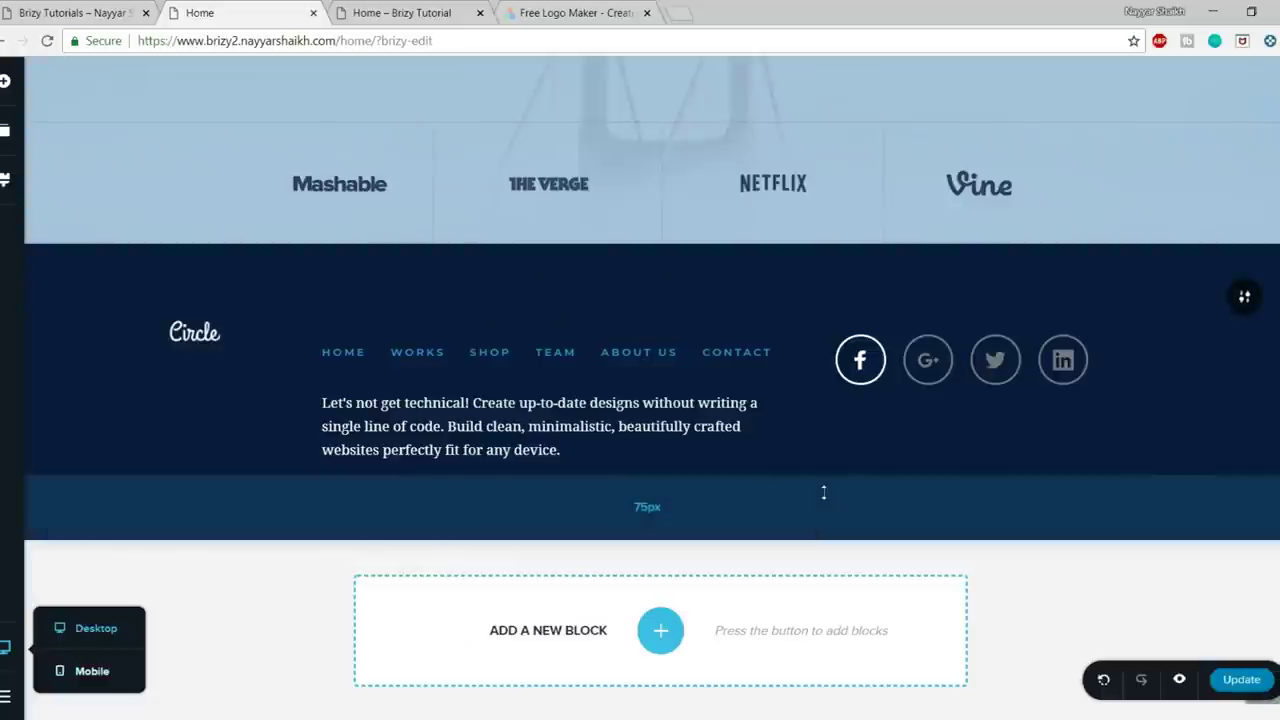
pyautogui.click(1246, 297)
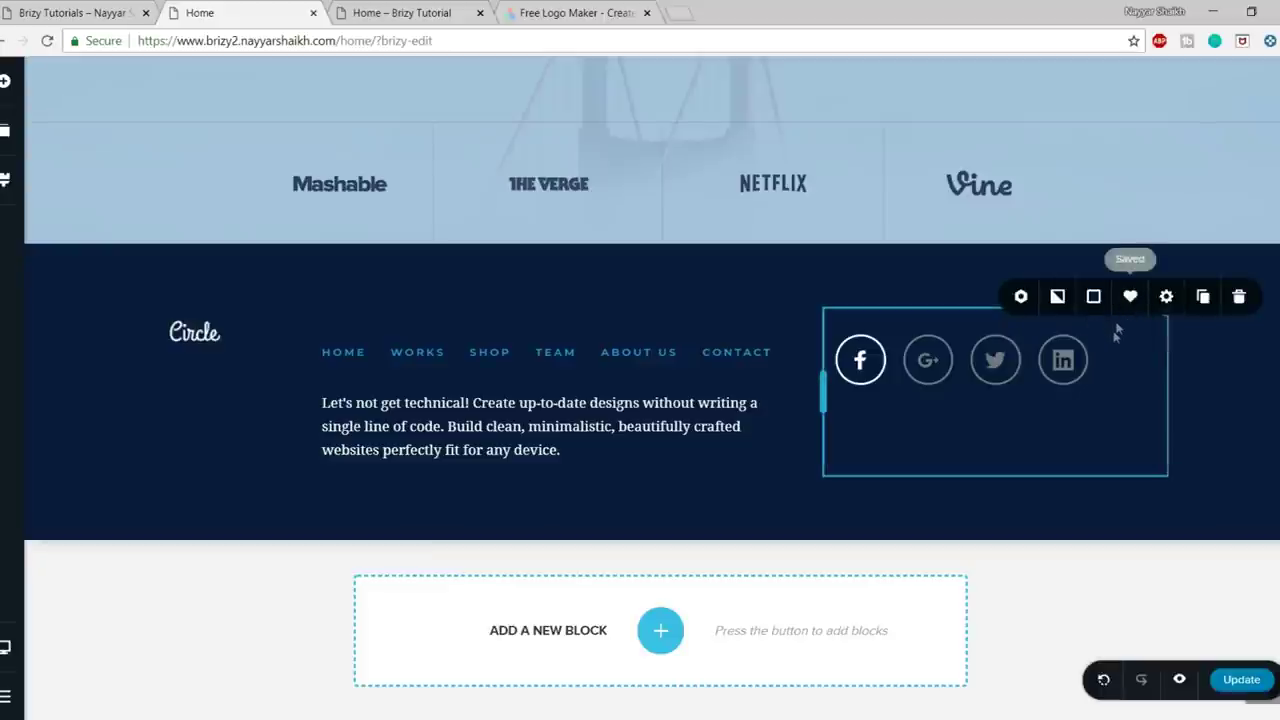
pyautogui.scroll(5, 730, 575)
pyautogui.scroll(20, 733, 586)
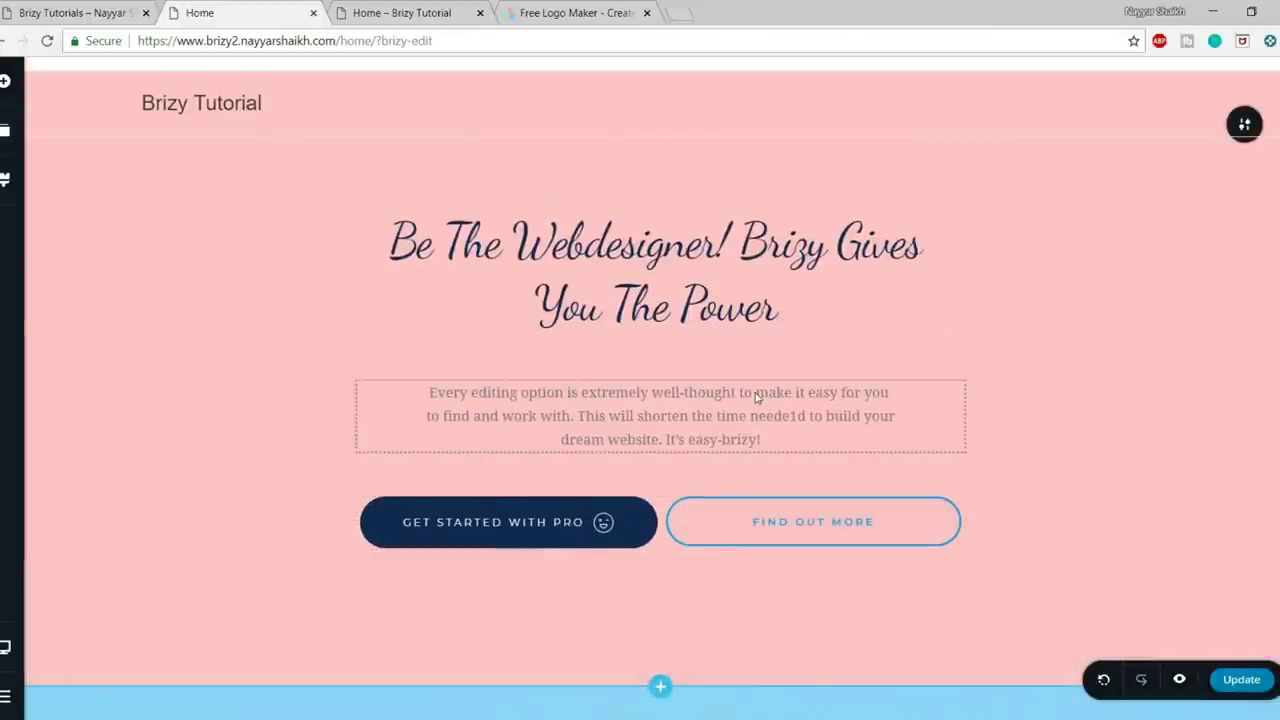
# - Load the Home page without ?brizy-edit to see the live site, then open its front page
pyautogui.moveTo(378, 40); pyautogui.dragTo(646, 40)
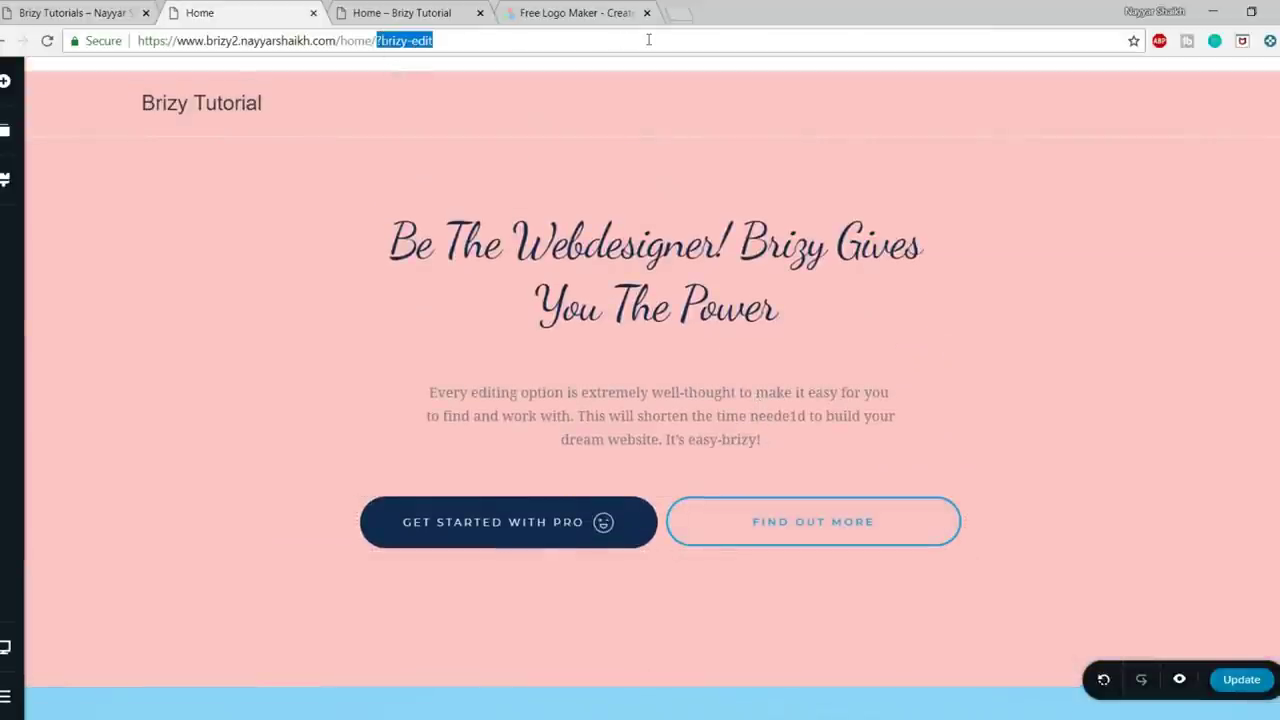
pyautogui.press('BackSpace')
pyautogui.press('Return')
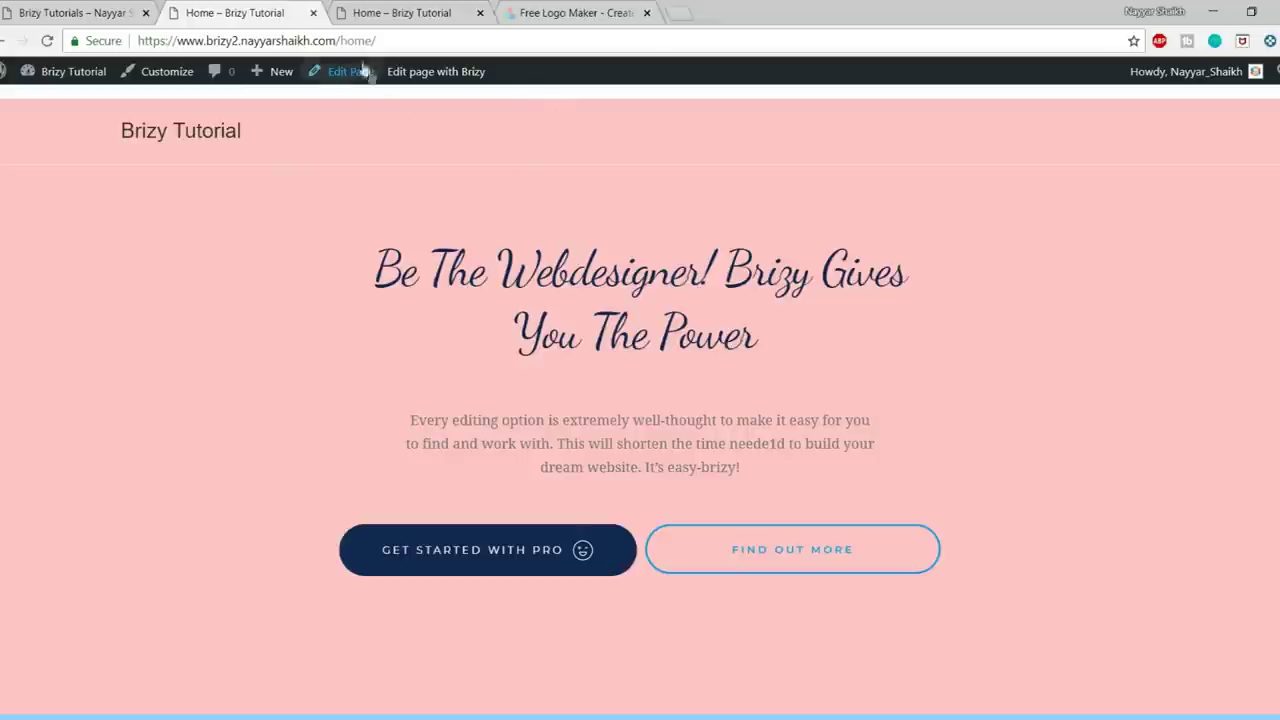
pyautogui.moveTo(391, 41); pyautogui.dragTo(461, 47)
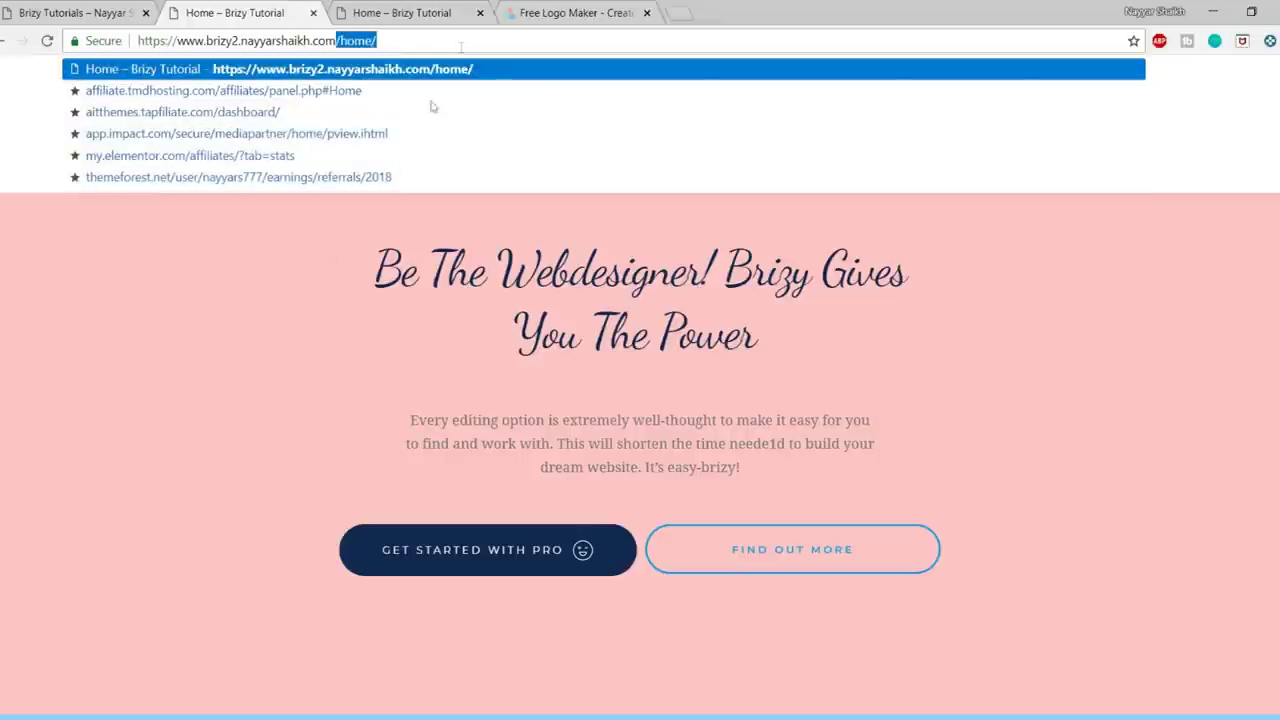
pyautogui.click(253, 302)
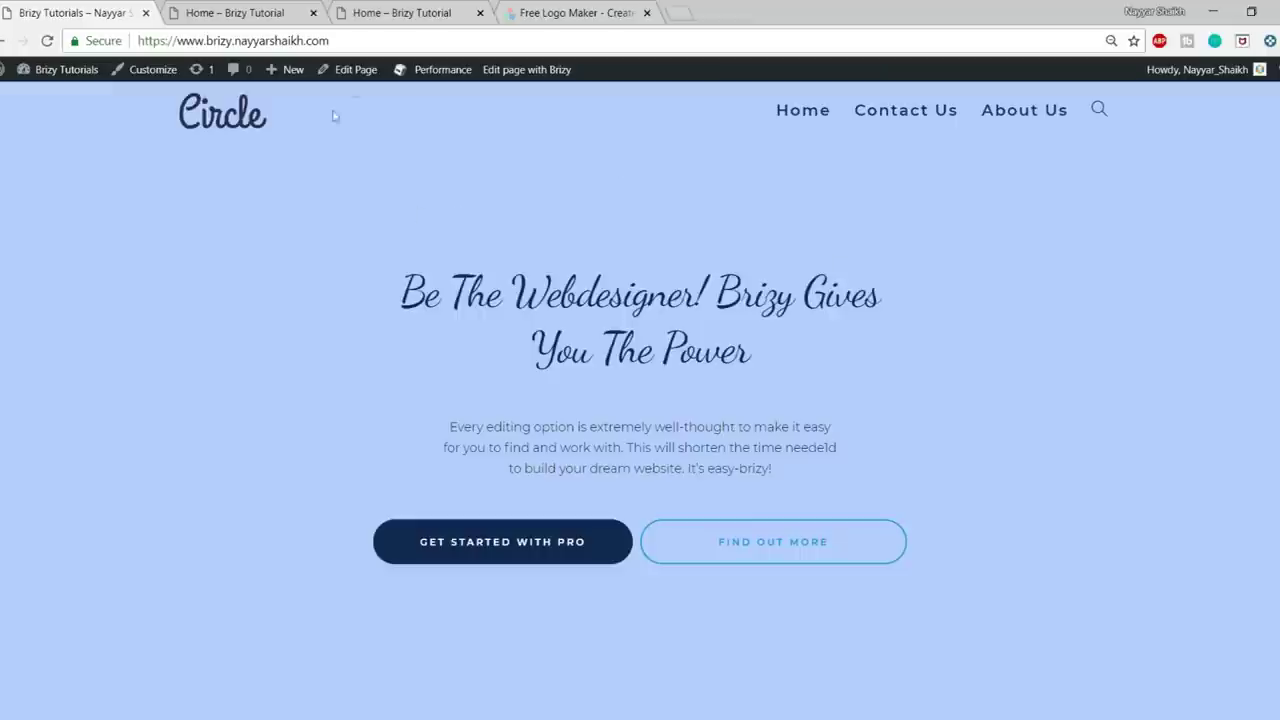
pyautogui.click(300, 18)
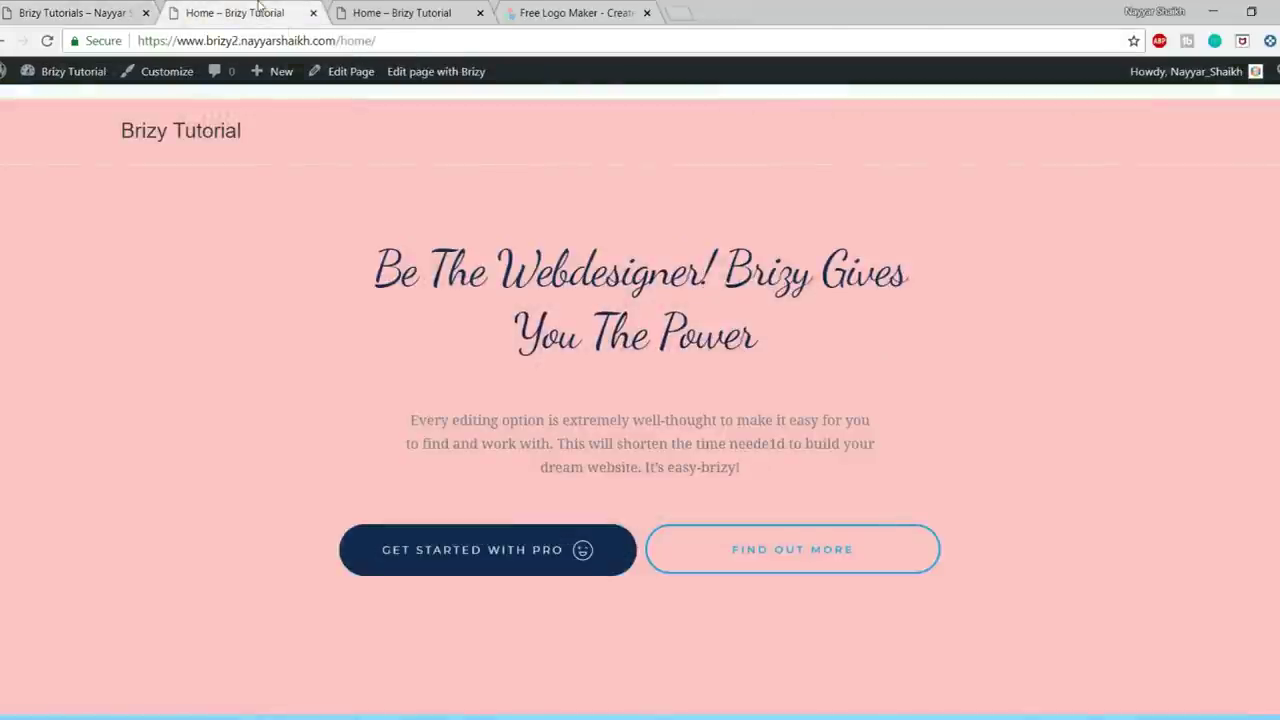
pyautogui.click(185, 138)
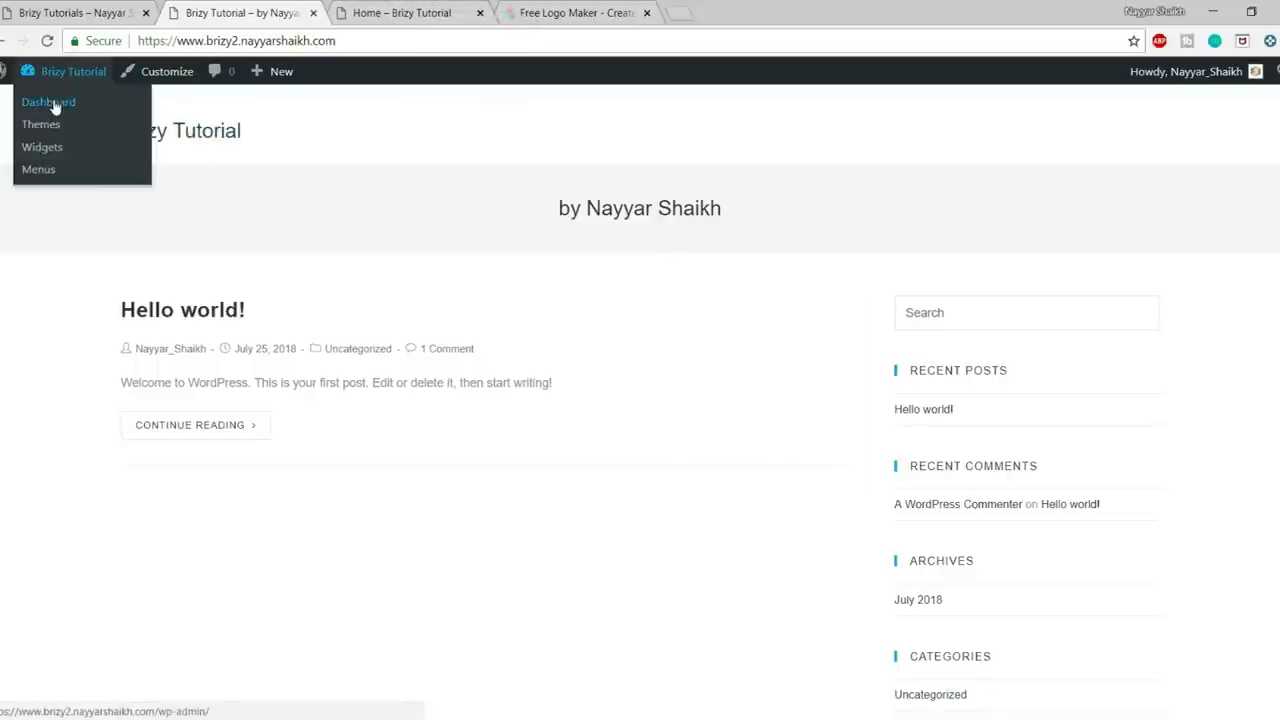
# - Set WordPress Reading settings so the homepage shows the static Home page, and save
pyautogui.click(55, 107)
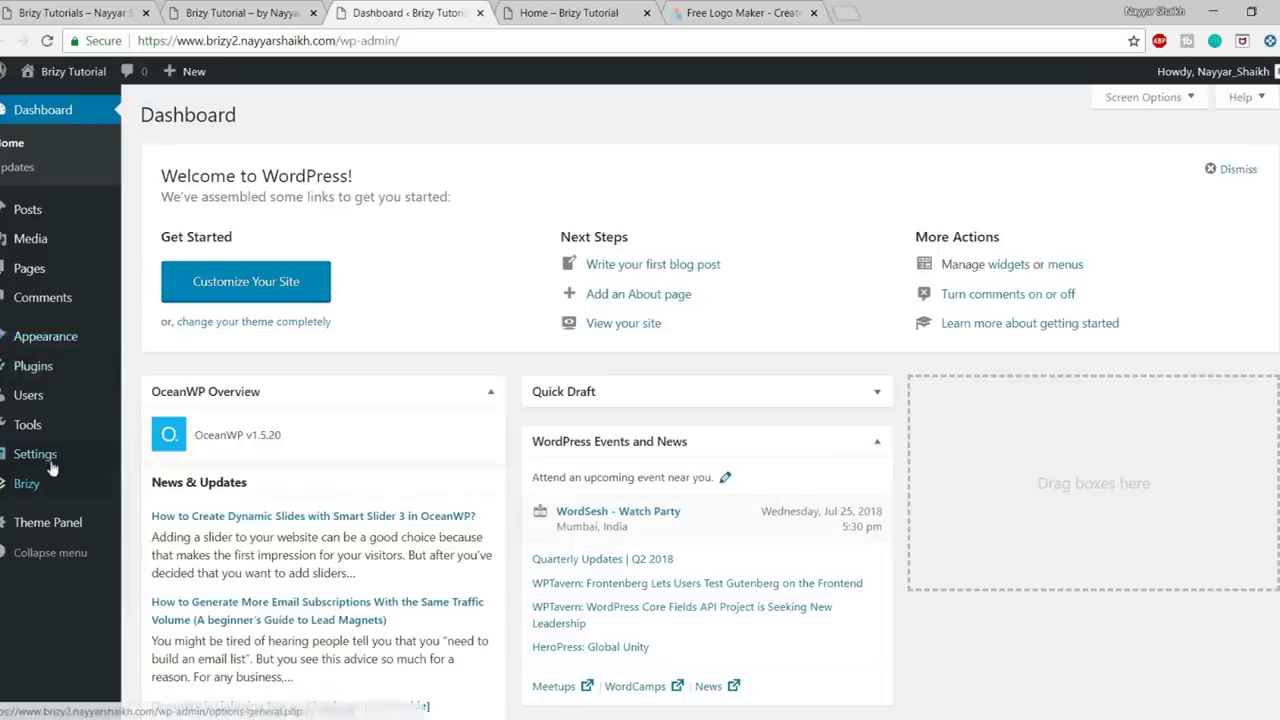
pyautogui.moveTo(52, 468)
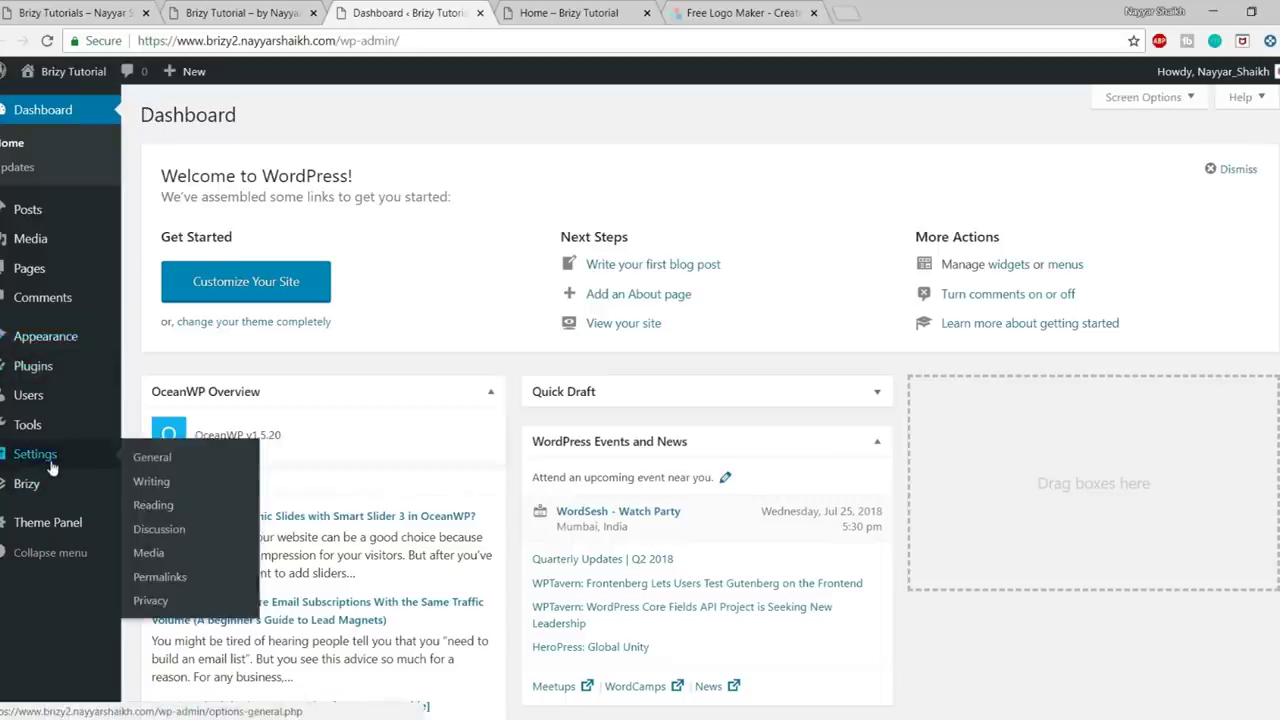
pyautogui.click(154, 507)
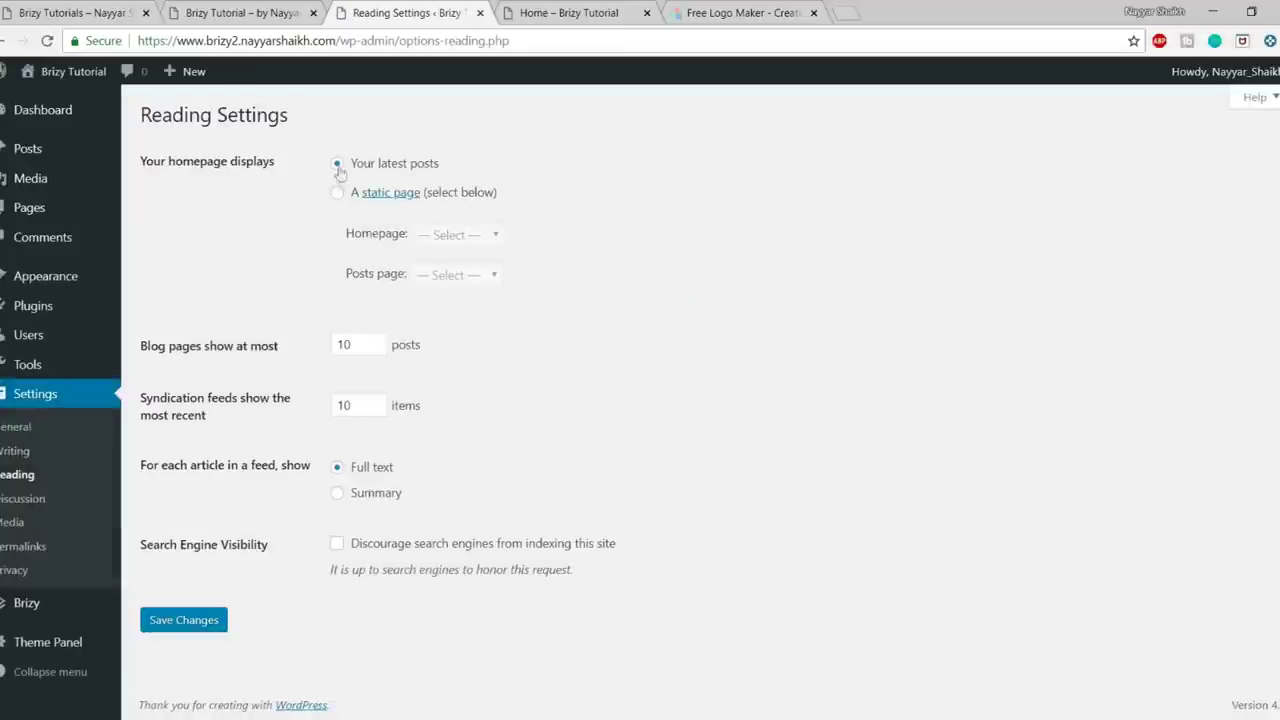
pyautogui.moveTo(437, 168); pyautogui.dragTo(352, 170)
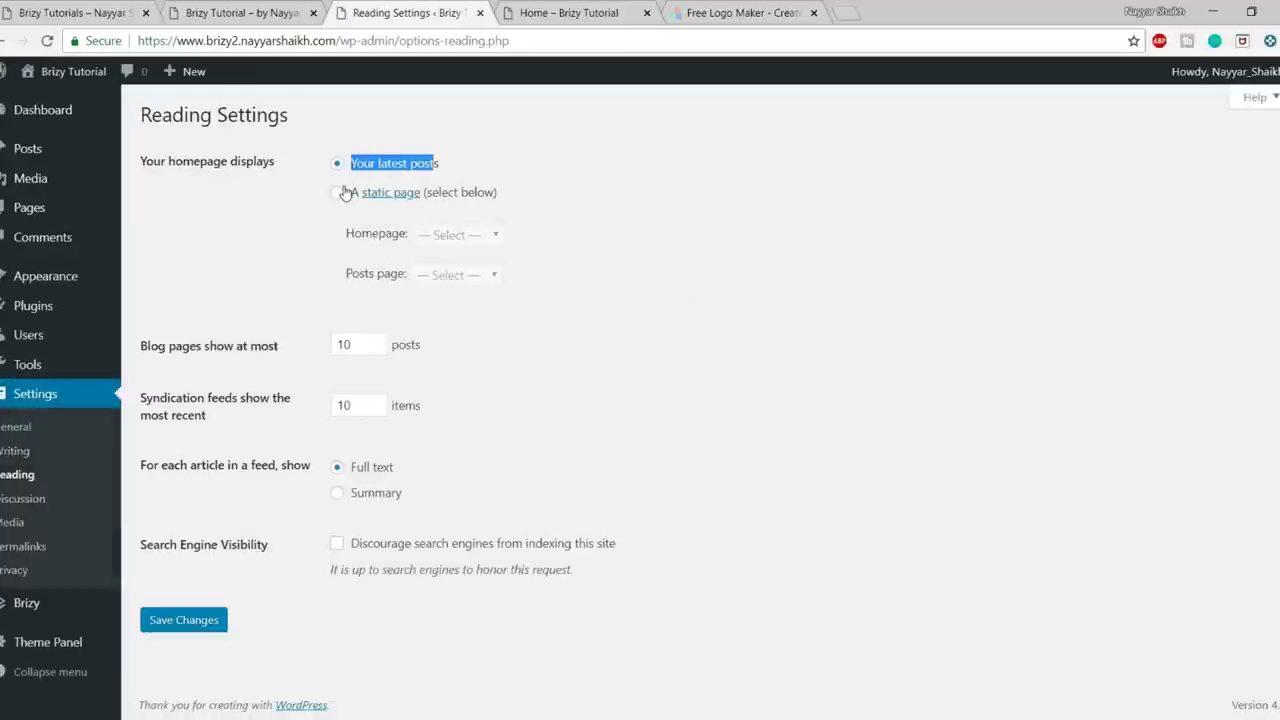
pyautogui.click(338, 193)
pyautogui.click(467, 236)
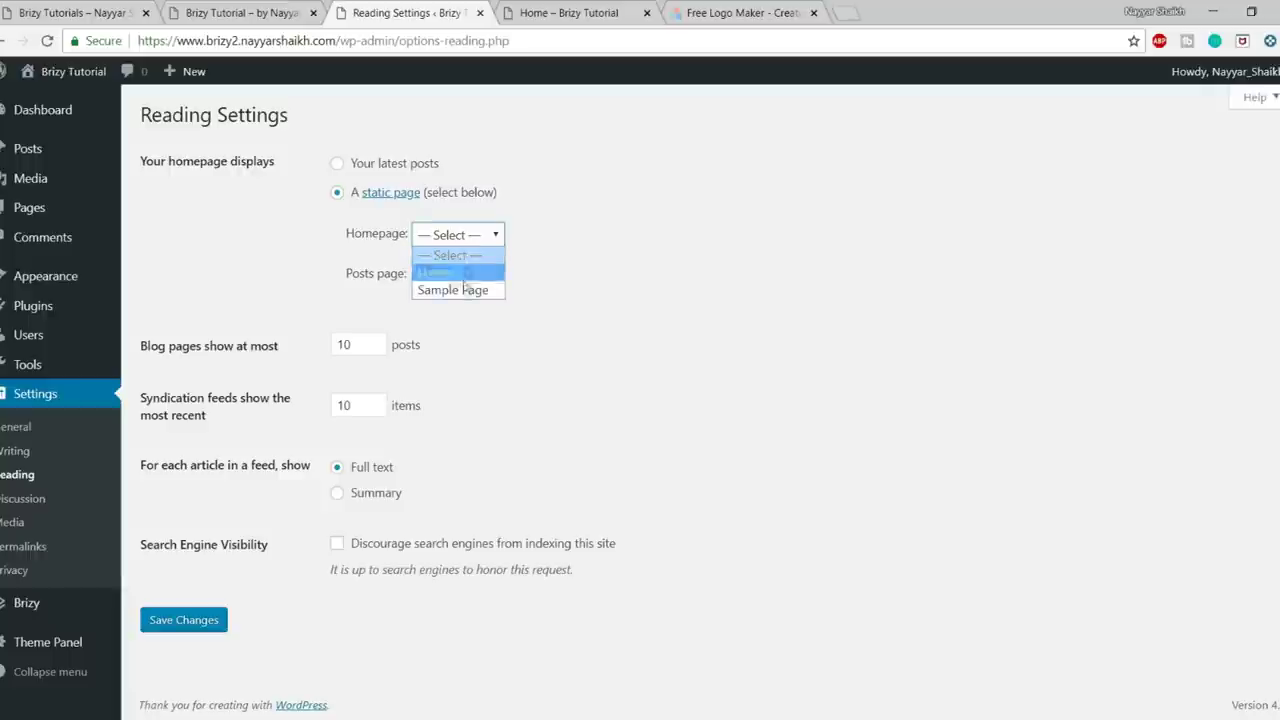
pyautogui.click(465, 273)
pyautogui.click(190, 621)
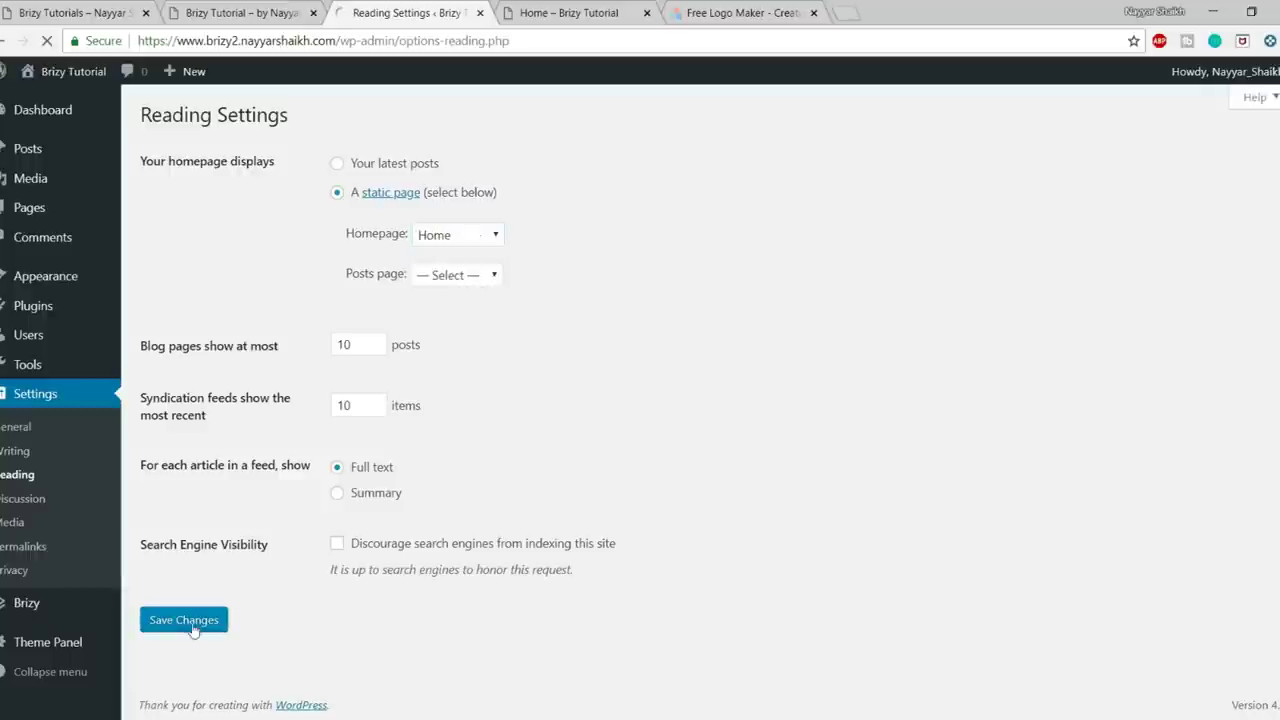
# - Reload the live site to check the new pink Brizy homepage
pyautogui.click(235, 12)
pyautogui.click(213, 146)
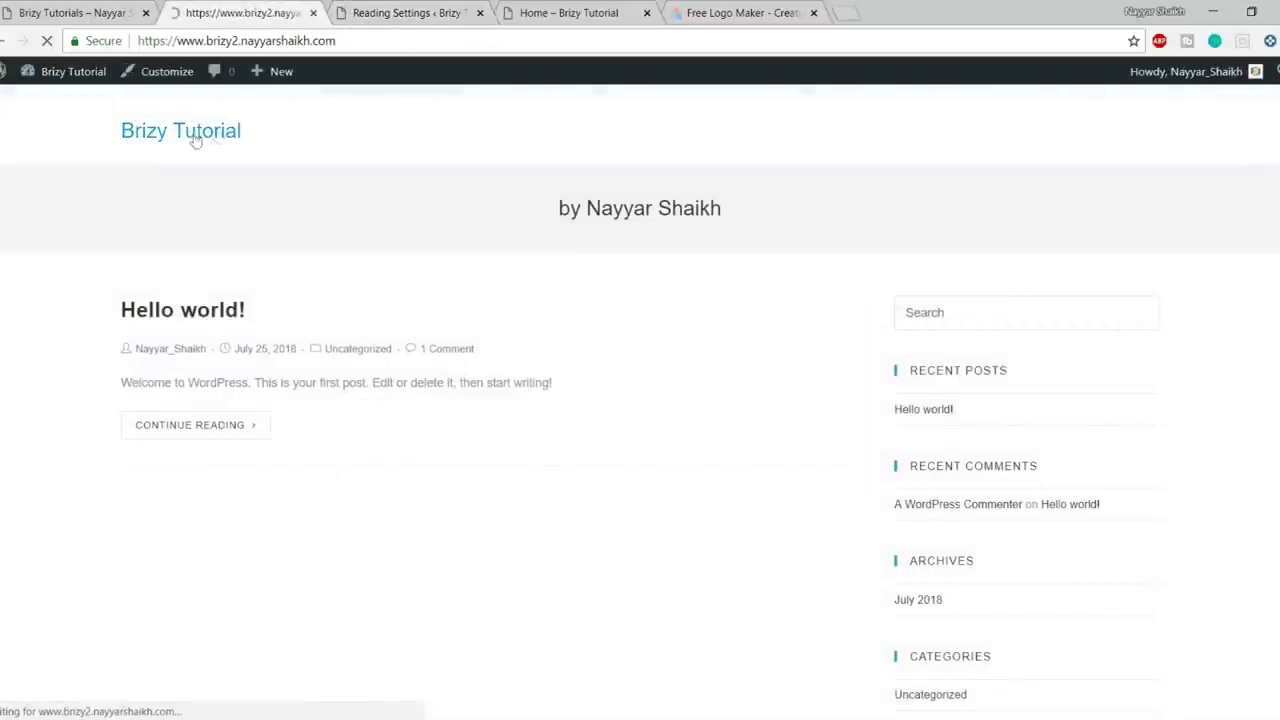
pyautogui.scroll(-4, 566, 293)
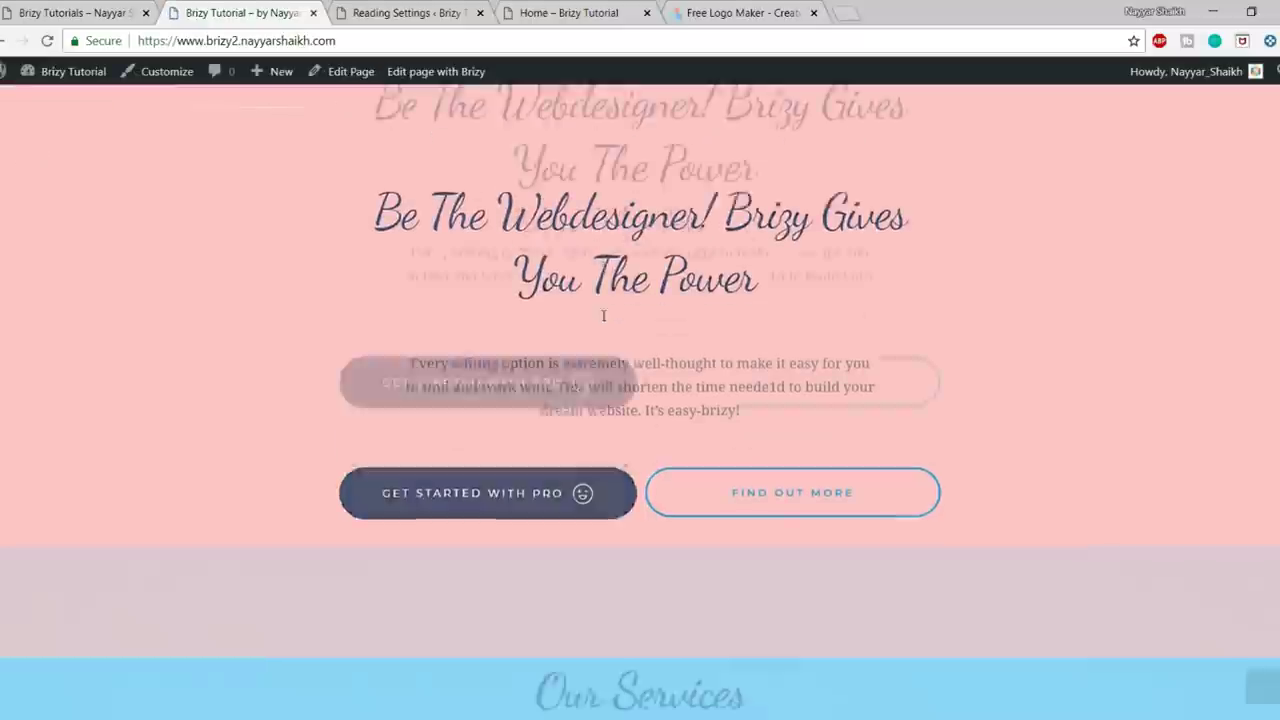
# - Open the Circle demo site's Contact Us page for reference
pyautogui.scroll(4, 590, 270)
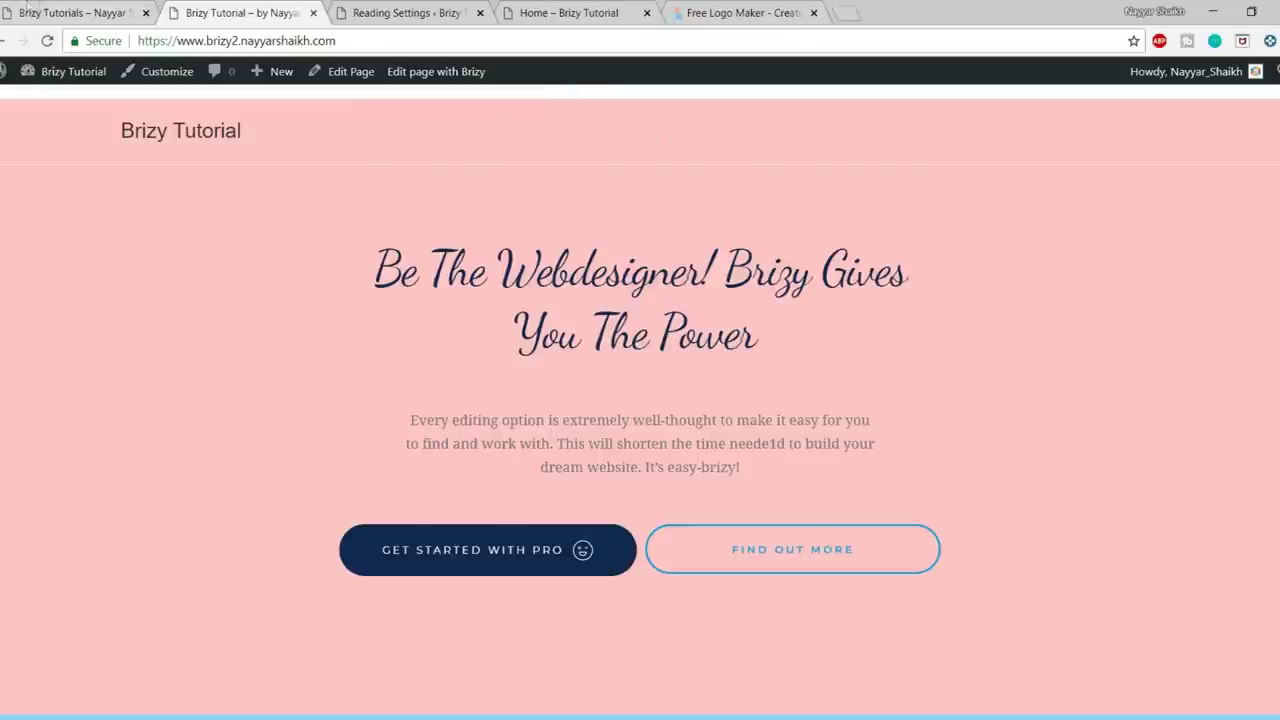
pyautogui.click(53, 5)
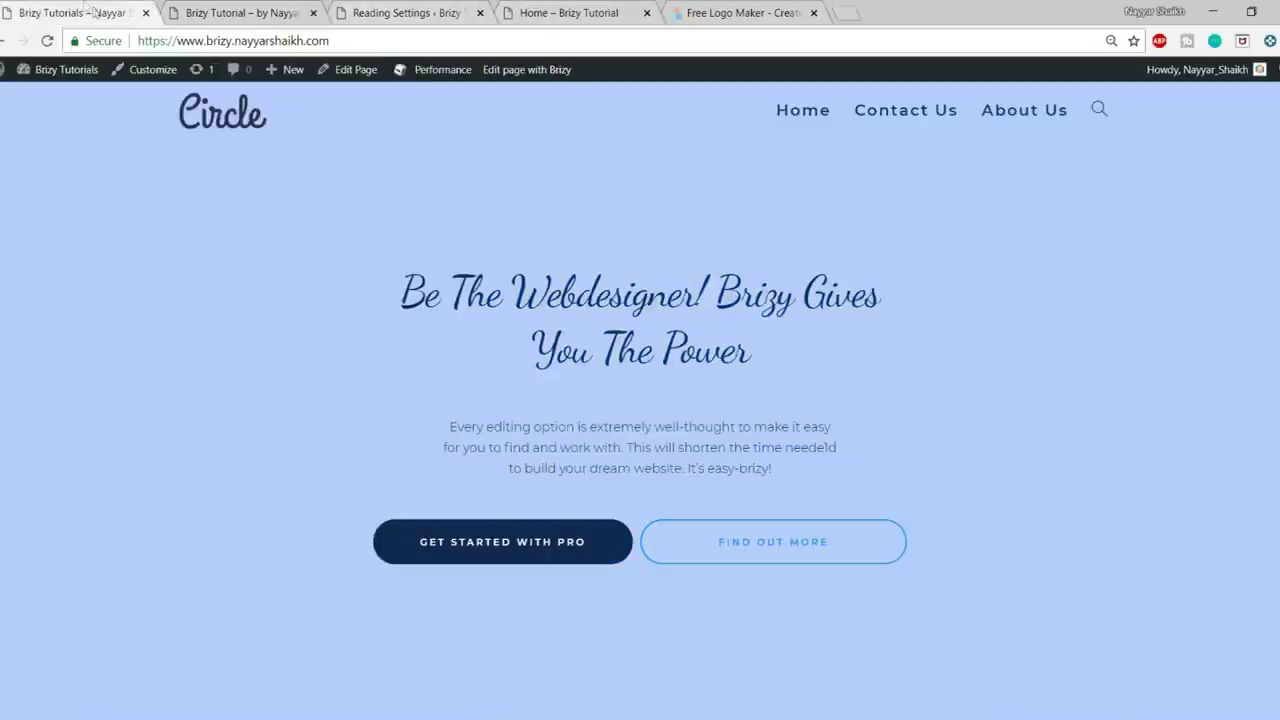
pyautogui.click(910, 112)
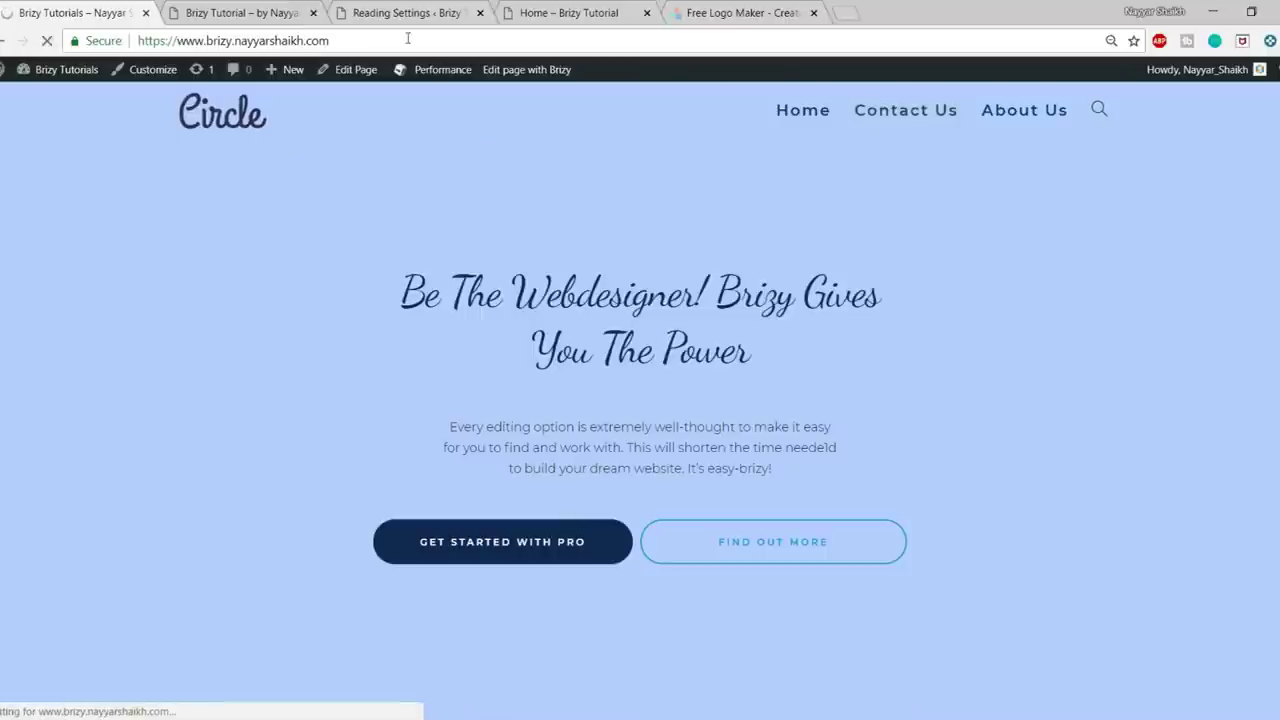
# - Close the Reading Settings, Home preview and logo maker tabs, then return to Brizy Tutorial
pyautogui.click(474, 12)
pyautogui.click(479, 12)
pyautogui.click(479, 12)
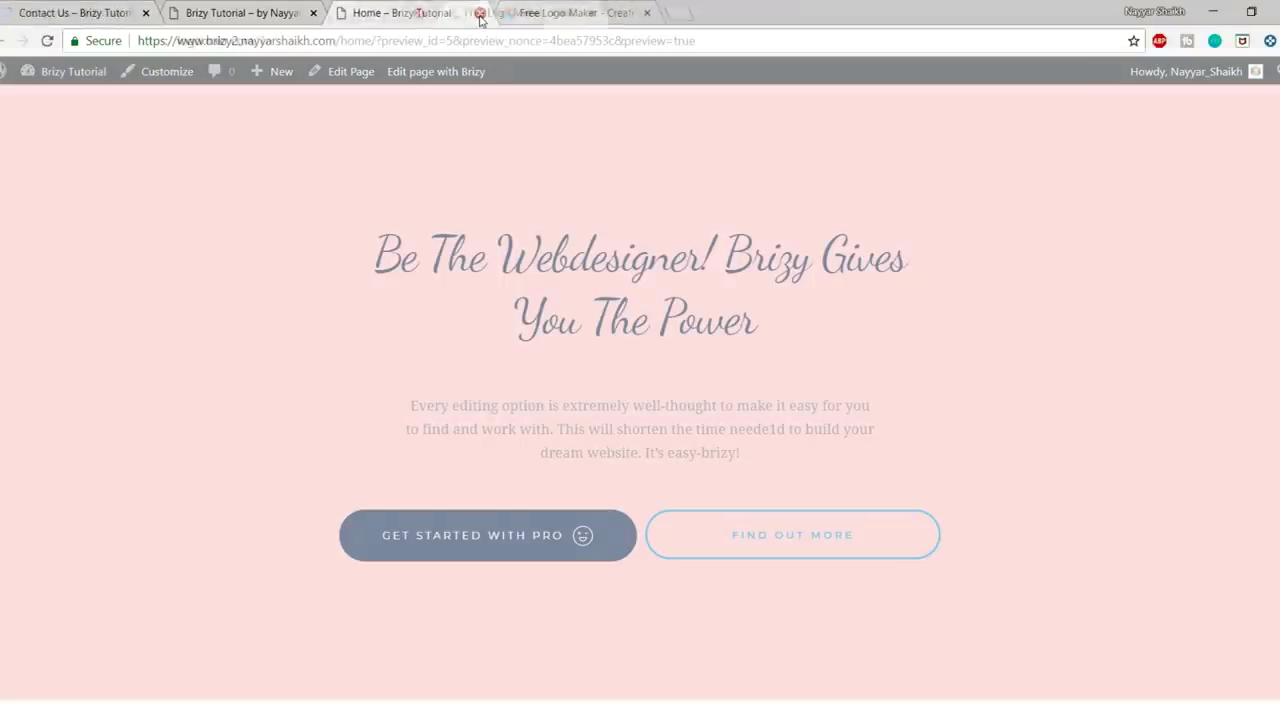
pyautogui.click(480, 14)
pyautogui.click(75, 12)
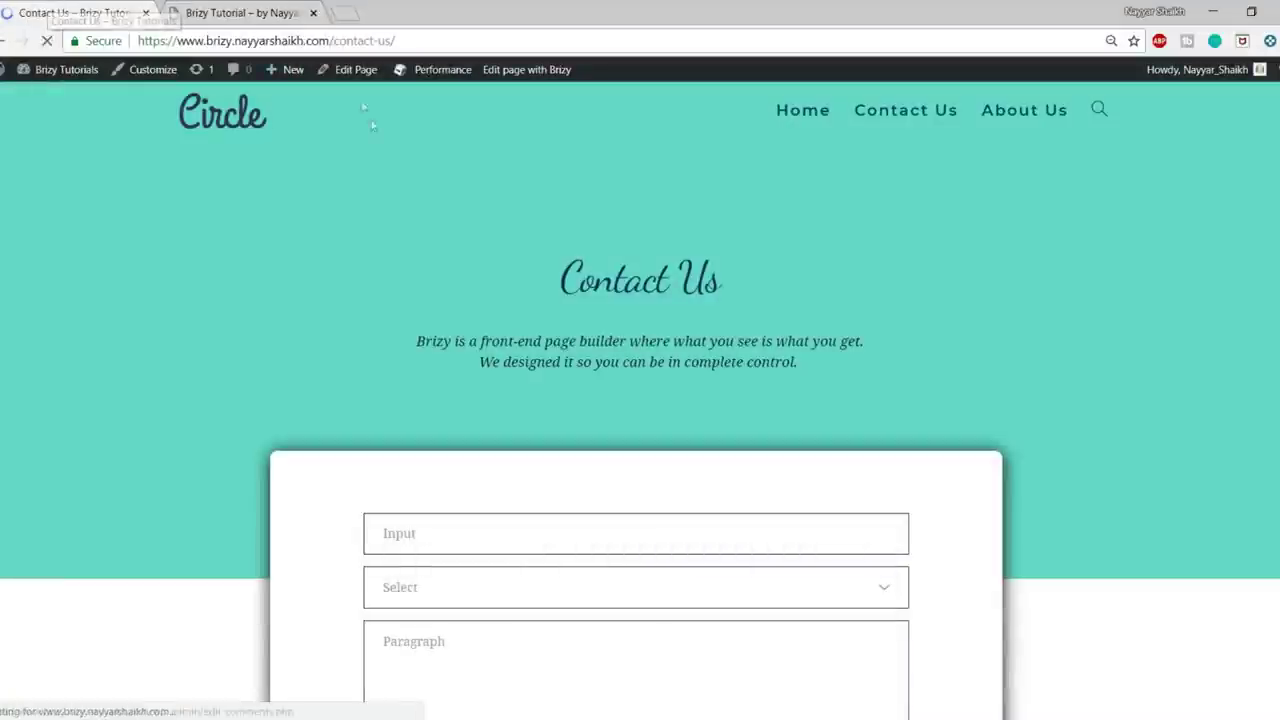
pyautogui.scroll(-4, 1060, 450)
pyautogui.scroll(4, 1060, 450)
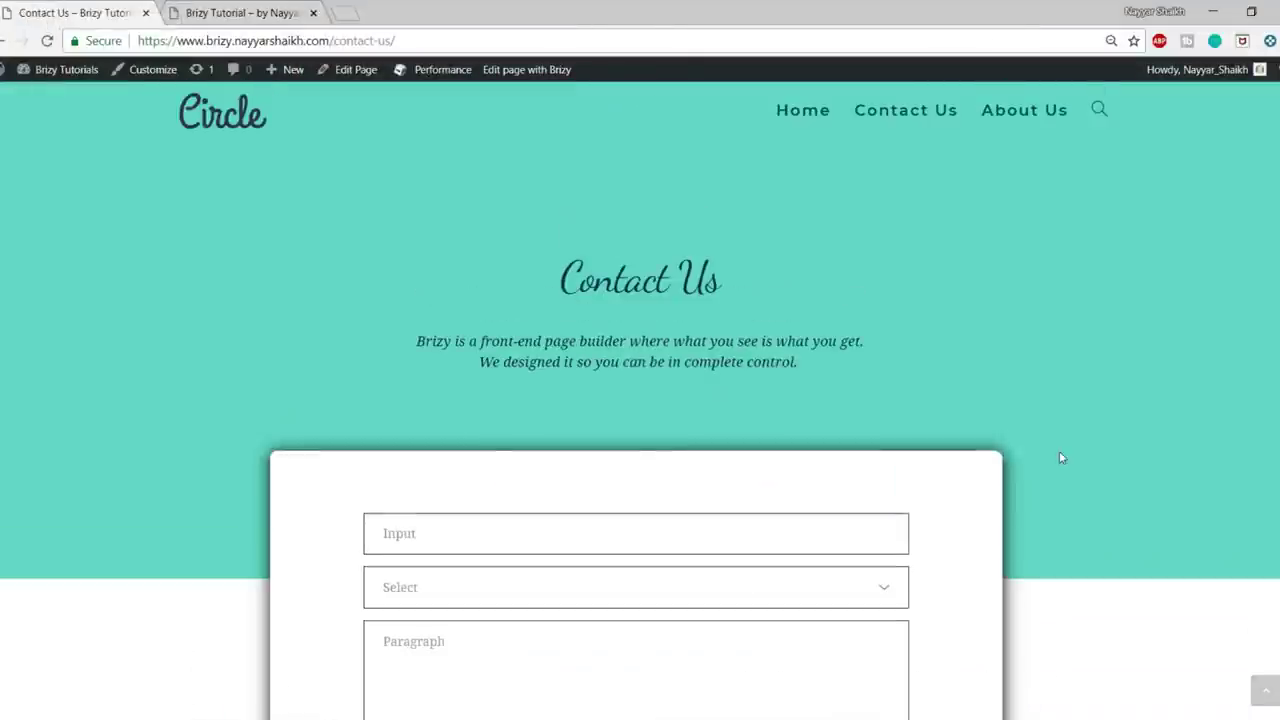
pyautogui.click(196, 8)
pyautogui.moveTo(282, 82)
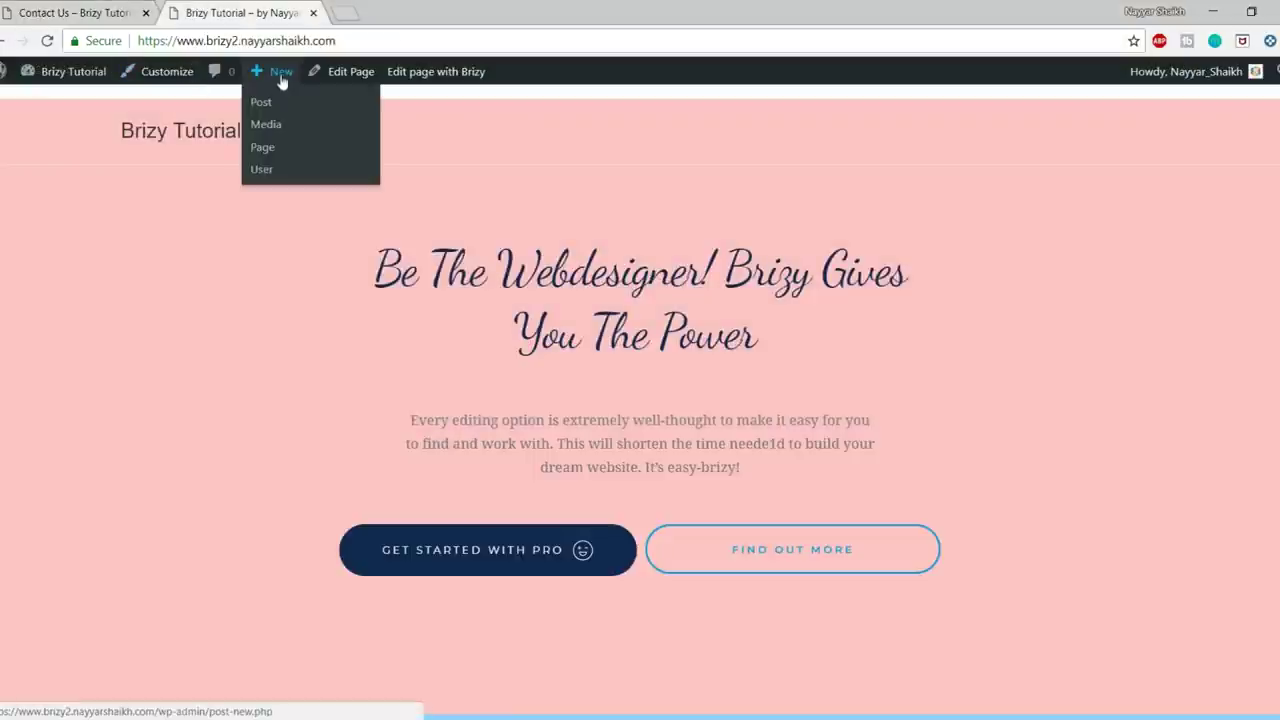
# - Create a new page titled Contact with a 100% Full Width content layout
pyautogui.click(266, 151)
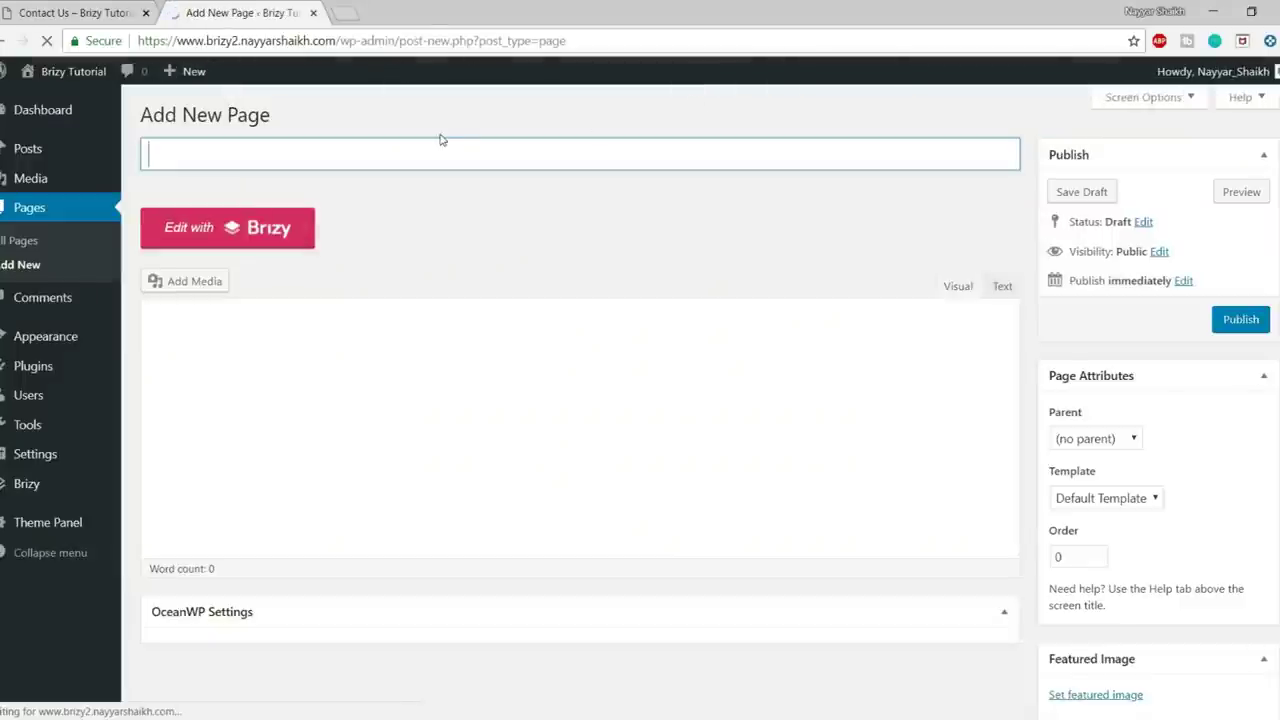
pyautogui.write('Contact')
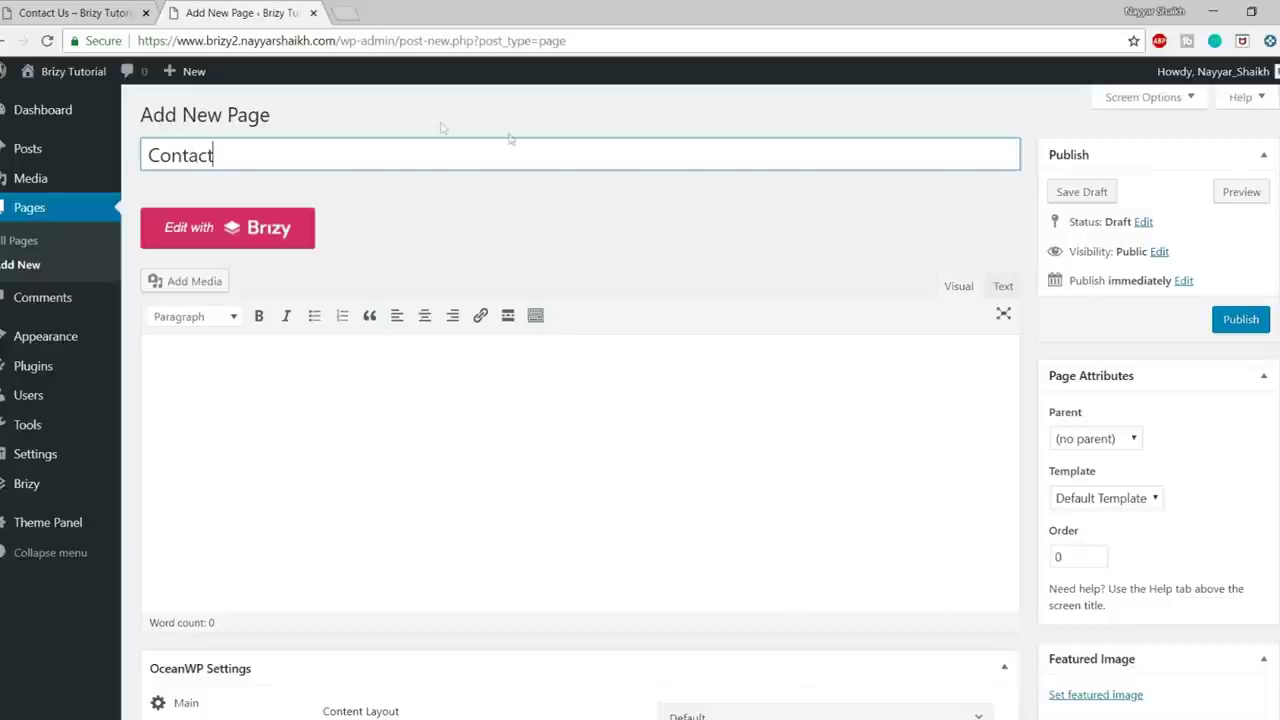
pyautogui.scroll(-3, 766, 326)
pyautogui.click(777, 396)
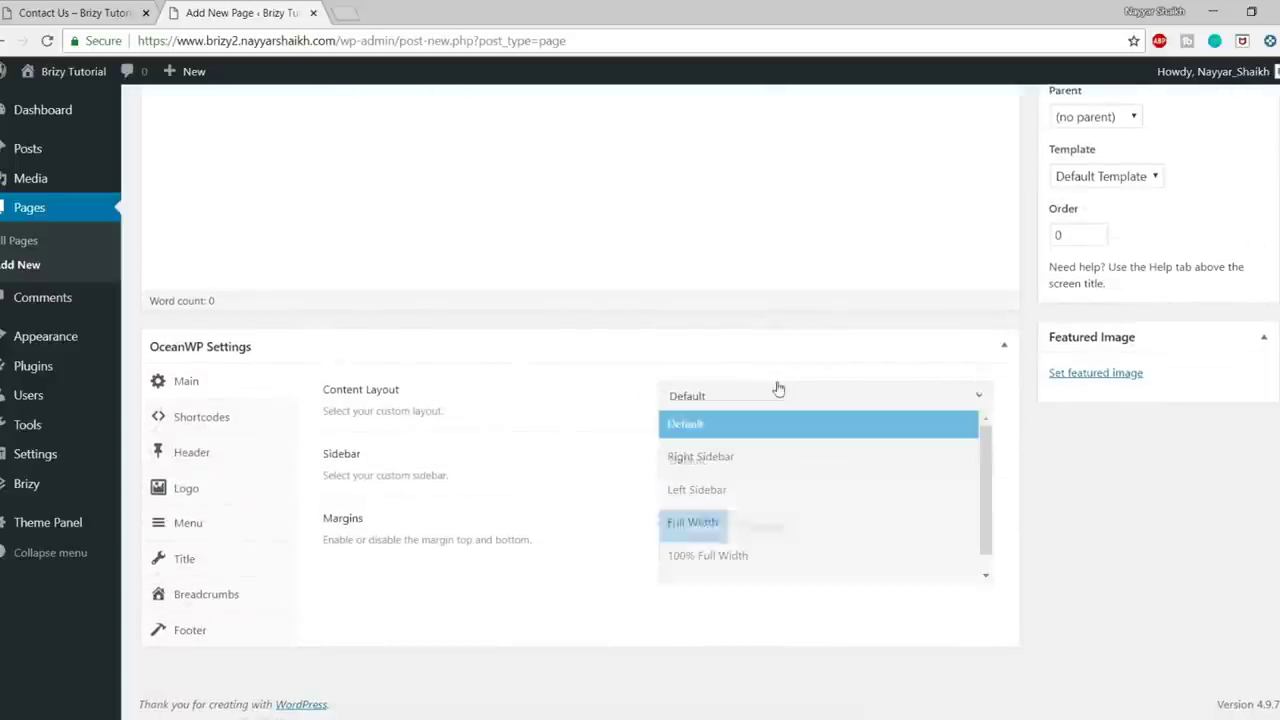
pyautogui.click(739, 556)
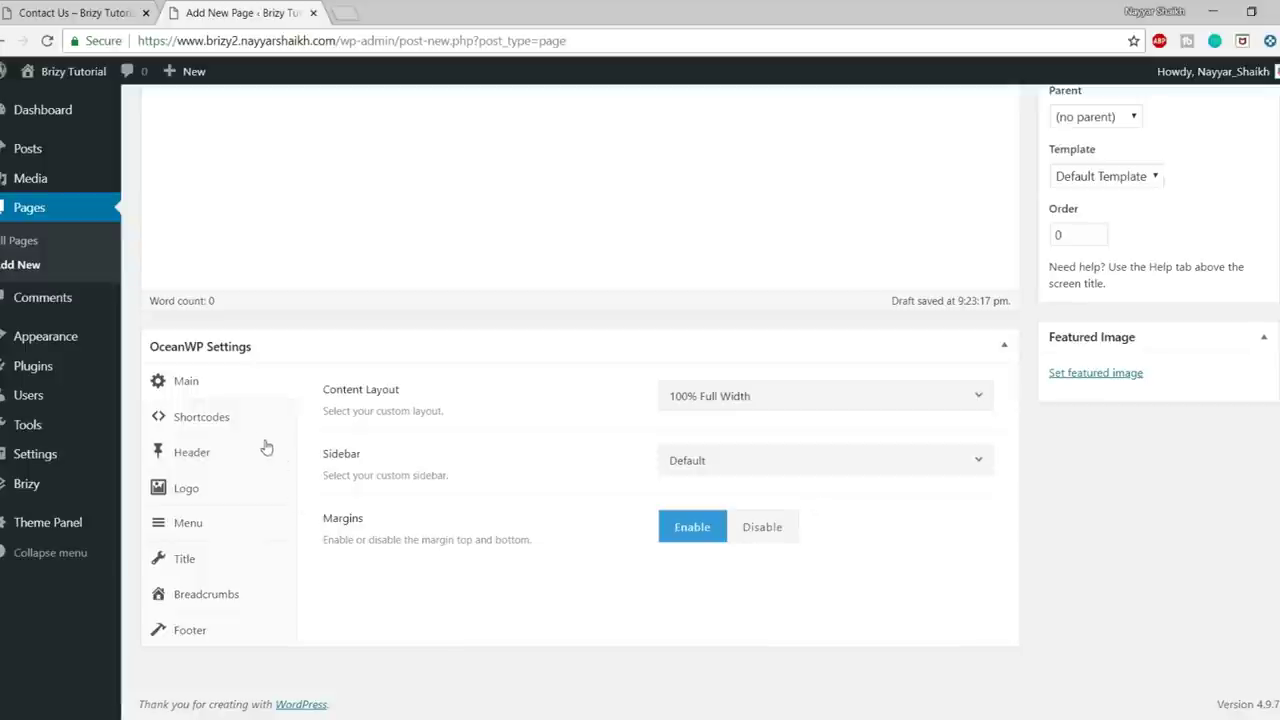
# - Give the page a Transparent header and hide its title, footer widgets and copyright
pyautogui.click(246, 451)
pyautogui.click(775, 525)
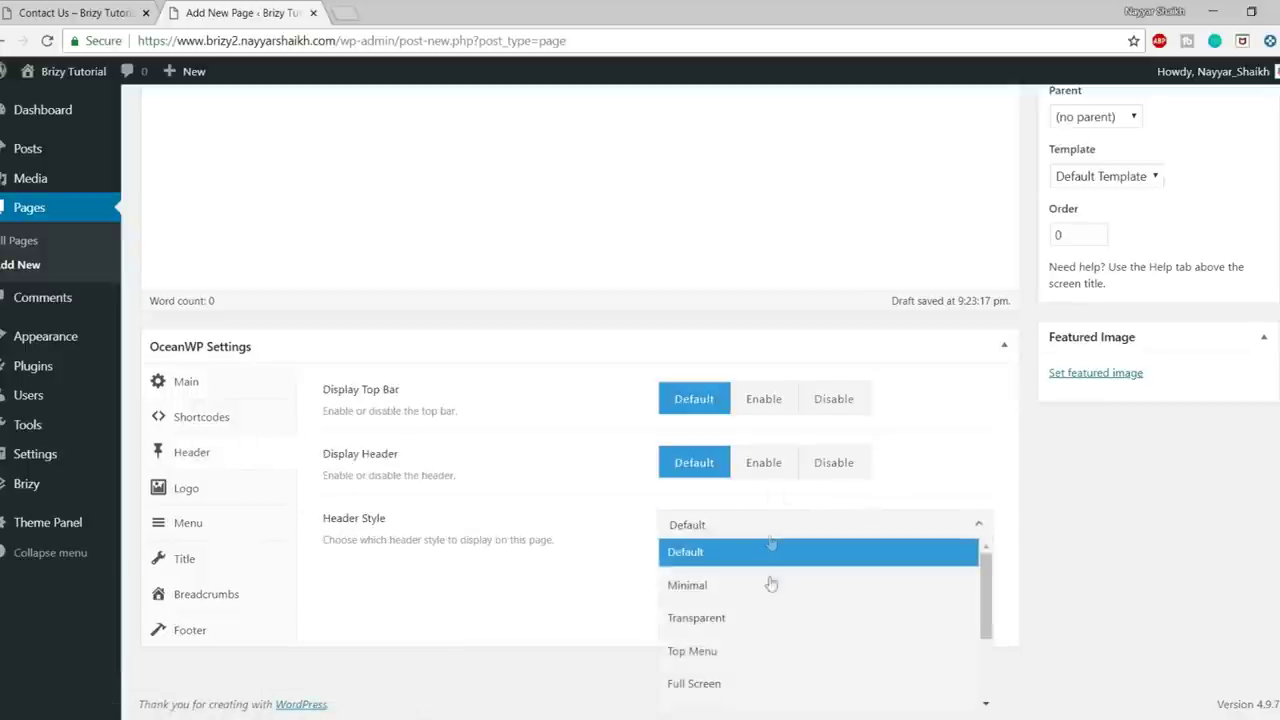
pyautogui.click(766, 626)
pyautogui.click(226, 560)
pyautogui.click(846, 408)
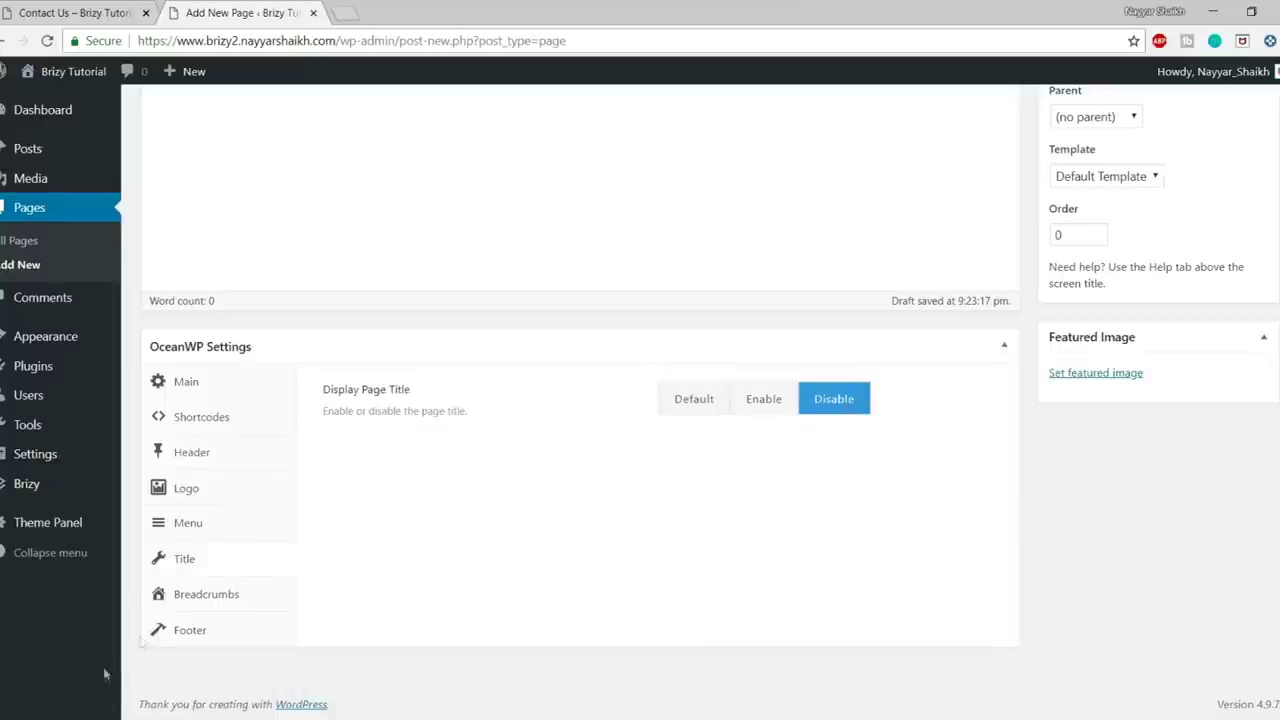
pyautogui.click(190, 630)
pyautogui.click(834, 398)
pyautogui.click(834, 460)
# - Publish the Contact page and open it in a new tab
pyautogui.scroll(1, 926, 568)
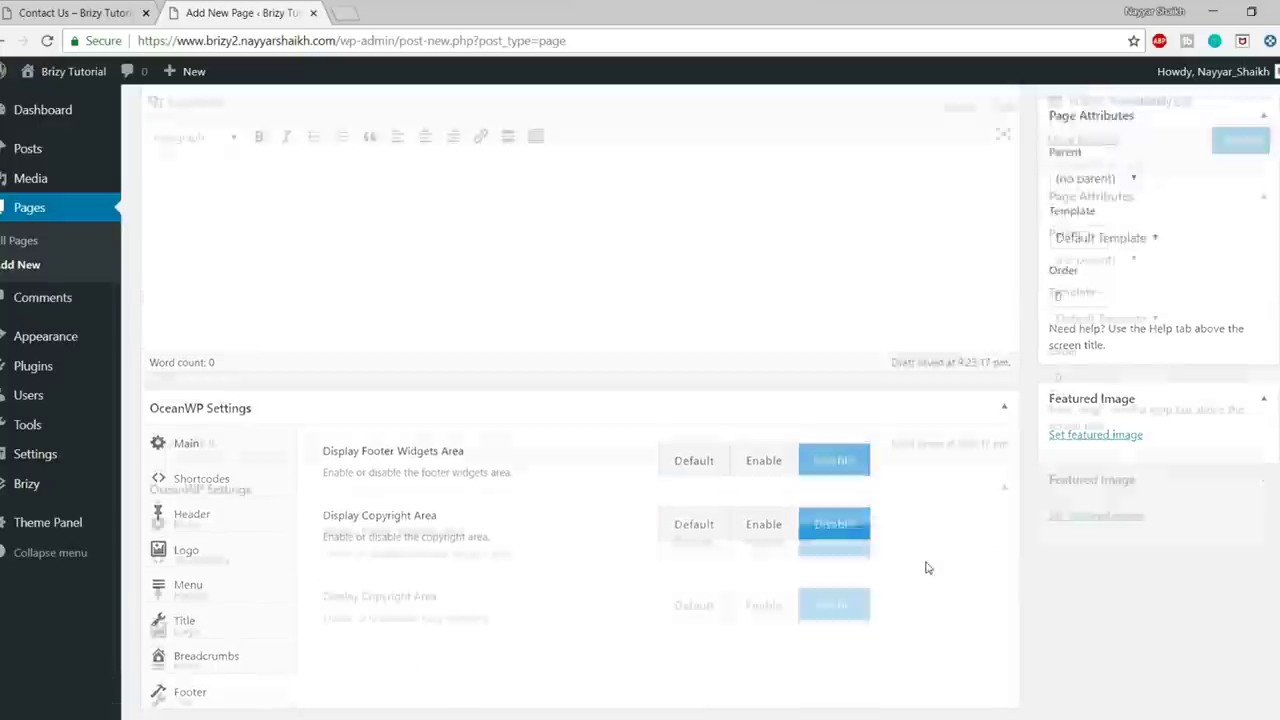
pyautogui.scroll(3, 926, 568)
pyautogui.click(1240, 318)
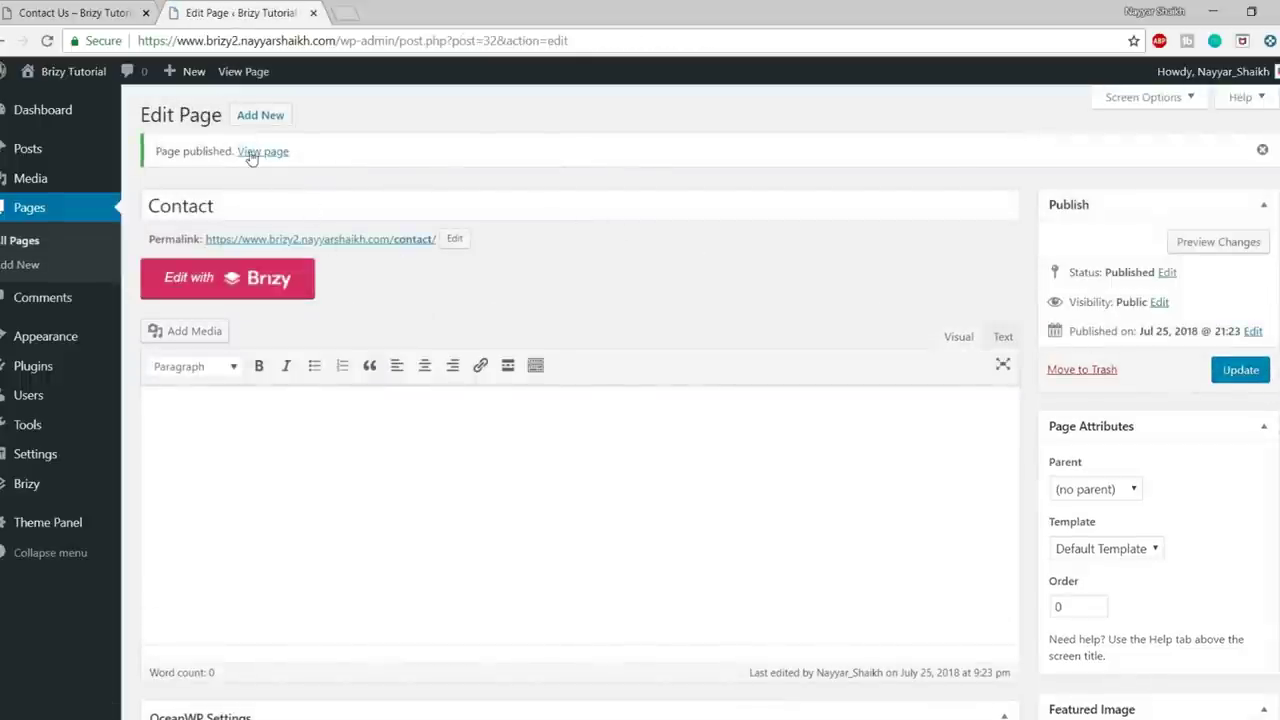
pyautogui.middleClick(262, 151)
# - View the published Contact page, then open it in the Brizy editor
pyautogui.click(405, 13)
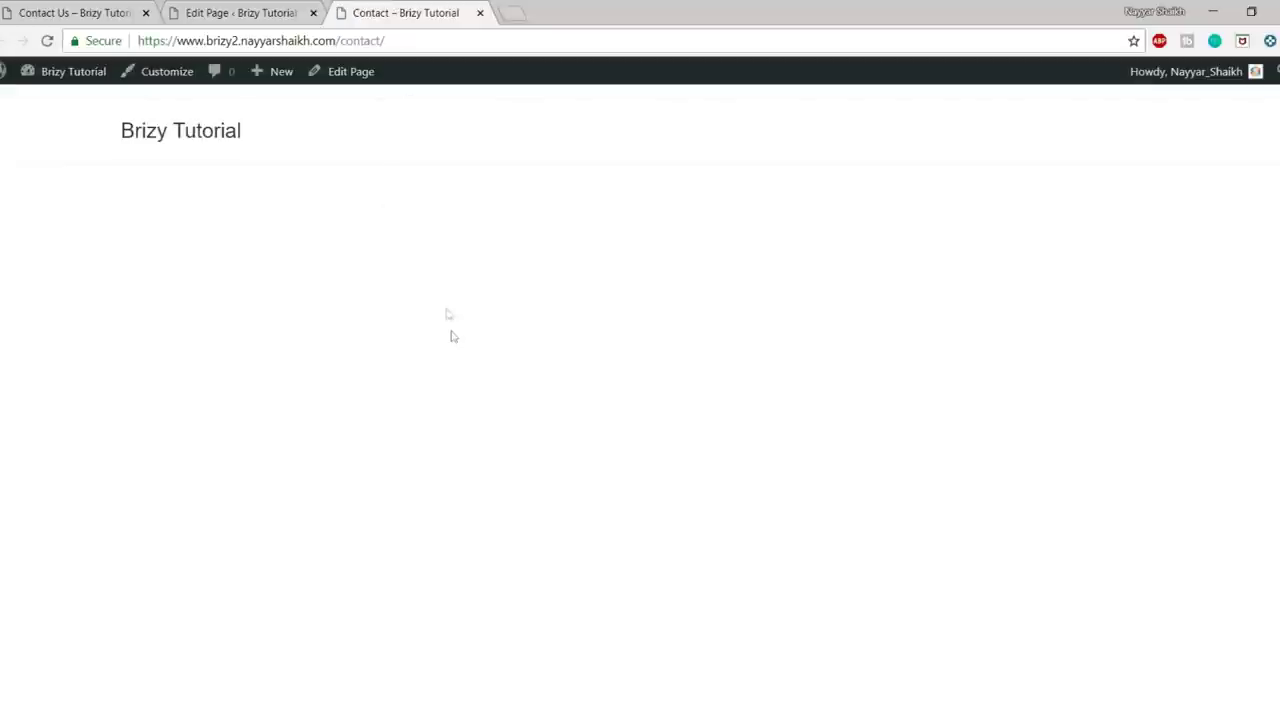
pyautogui.click(250, 8)
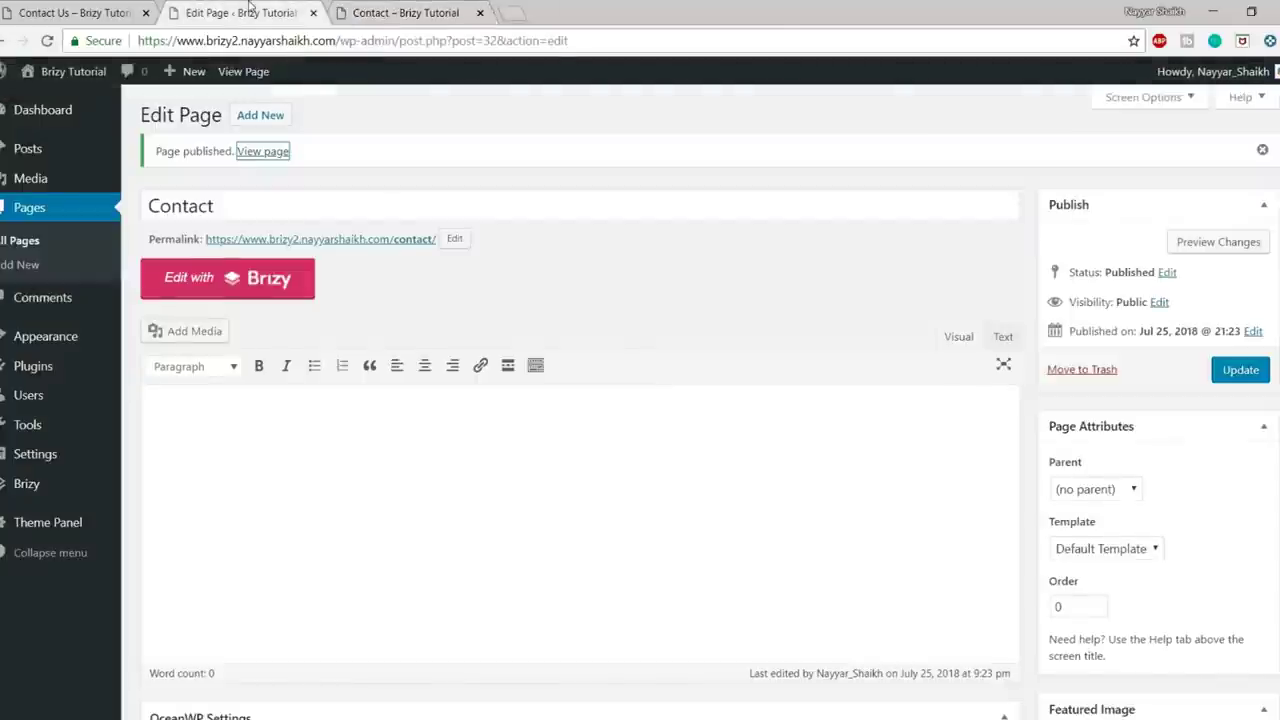
pyautogui.click(208, 294)
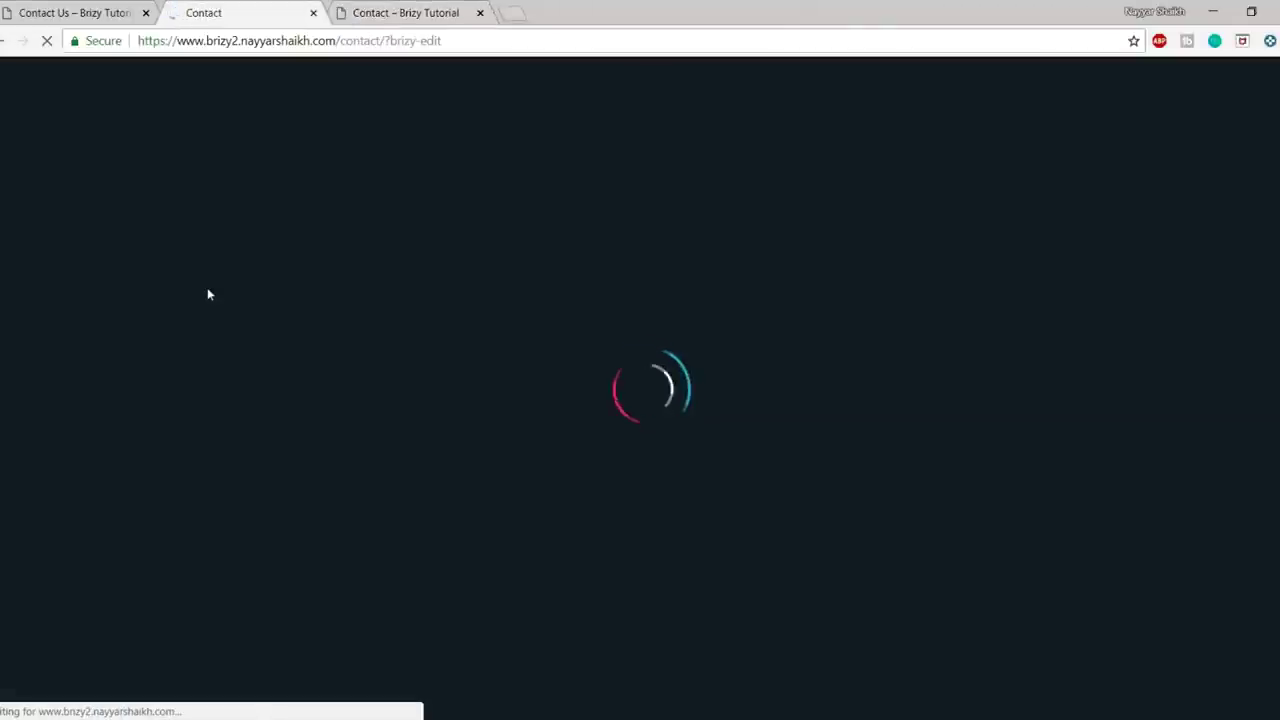
# - Look over the Contact Us reference page, then return to the Brizy Contact editor
pyautogui.hotkey('ctrl', '1')
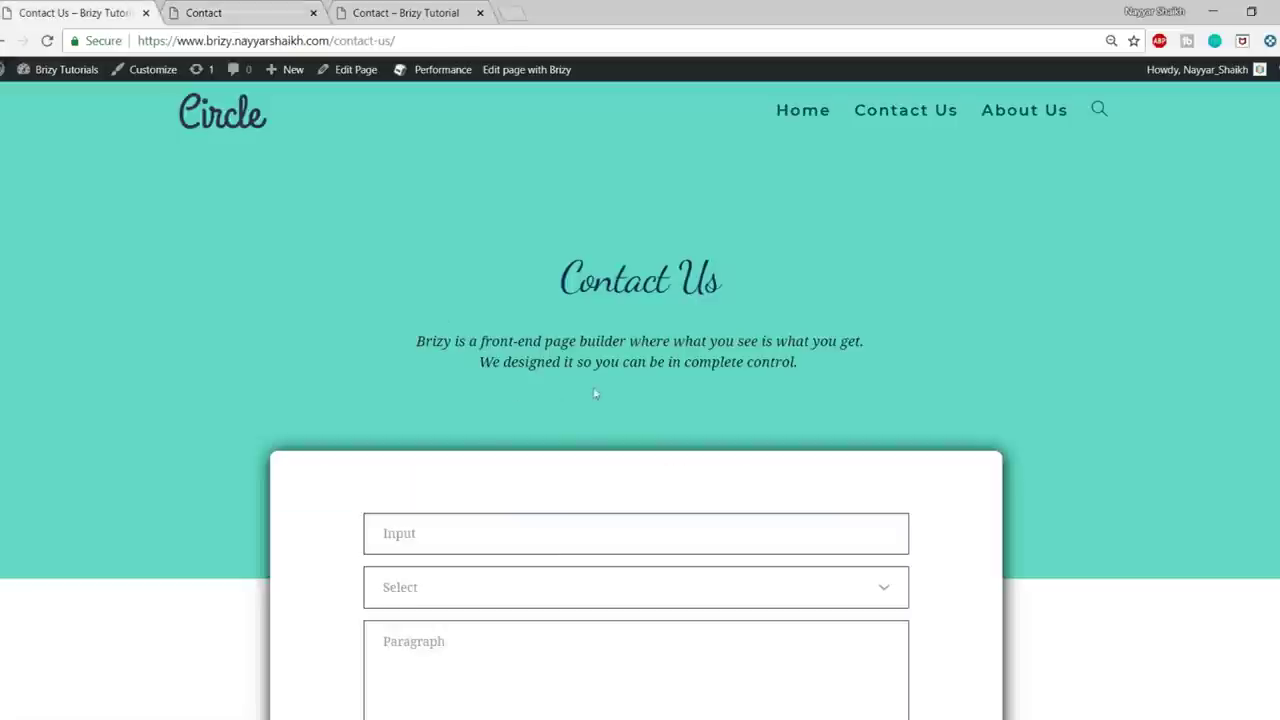
pyautogui.moveTo(560, 262); pyautogui.dragTo(757, 343)
pyautogui.click(786, 384)
pyautogui.click(270, 10)
# - Add the 'Beautiful world' block from the Header category to the Contact page
pyautogui.click(660, 386)
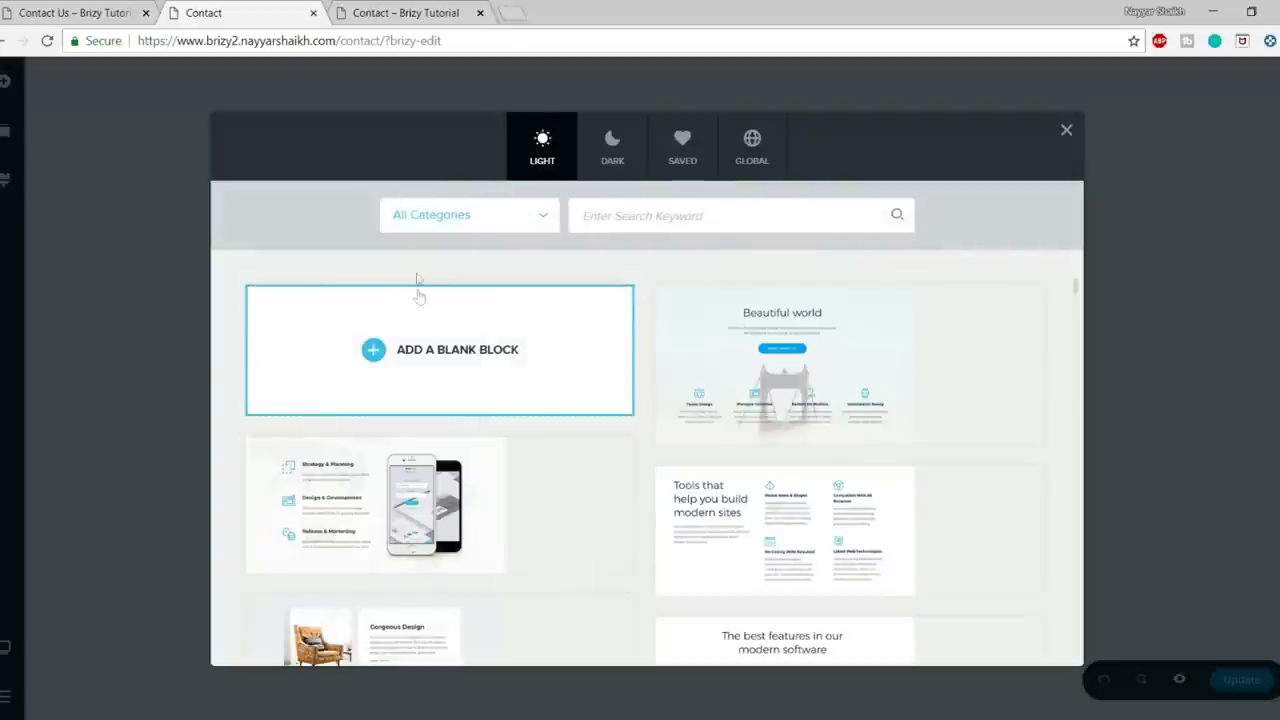
pyautogui.click(472, 222)
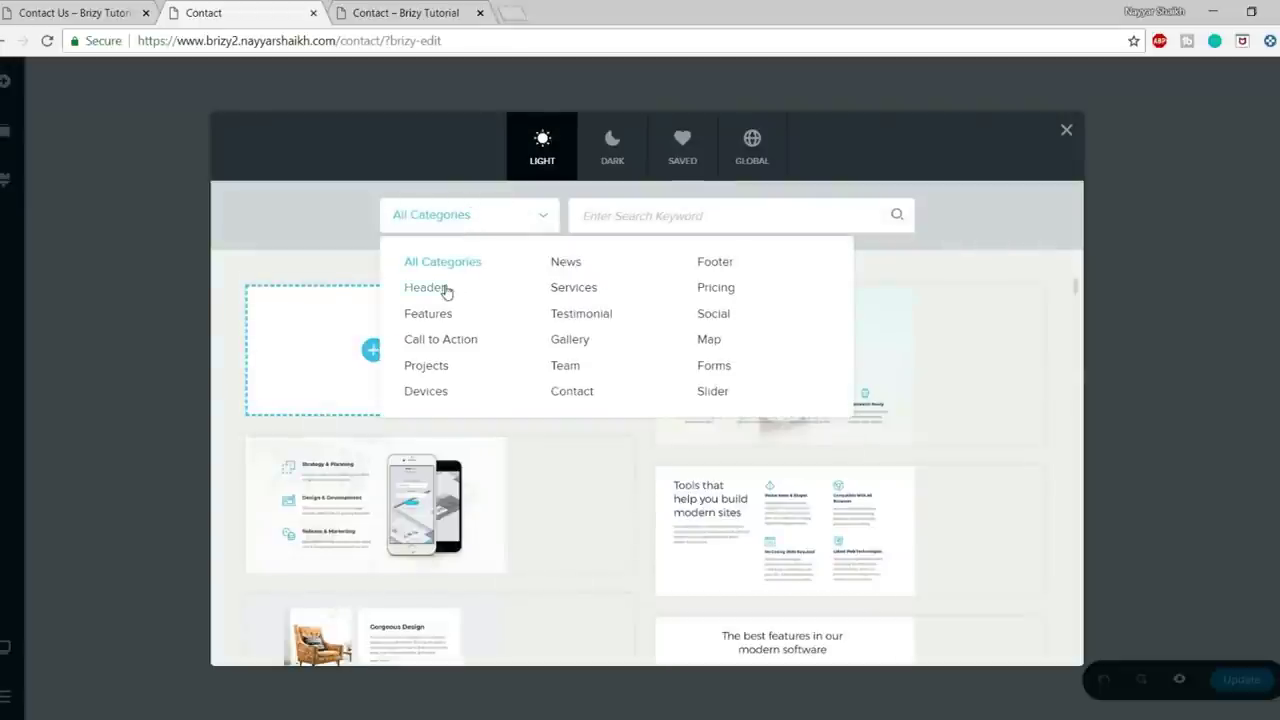
pyautogui.click(425, 288)
pyautogui.moveTo(426, 375)
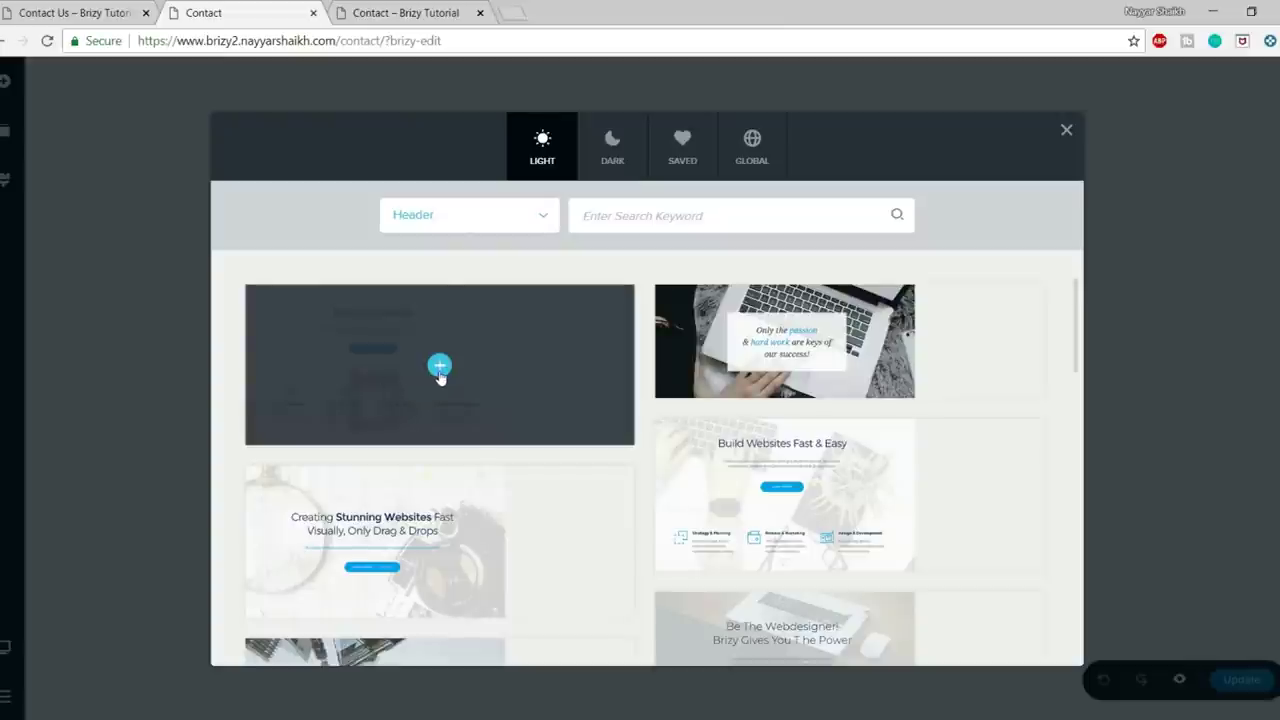
pyautogui.click(439, 372)
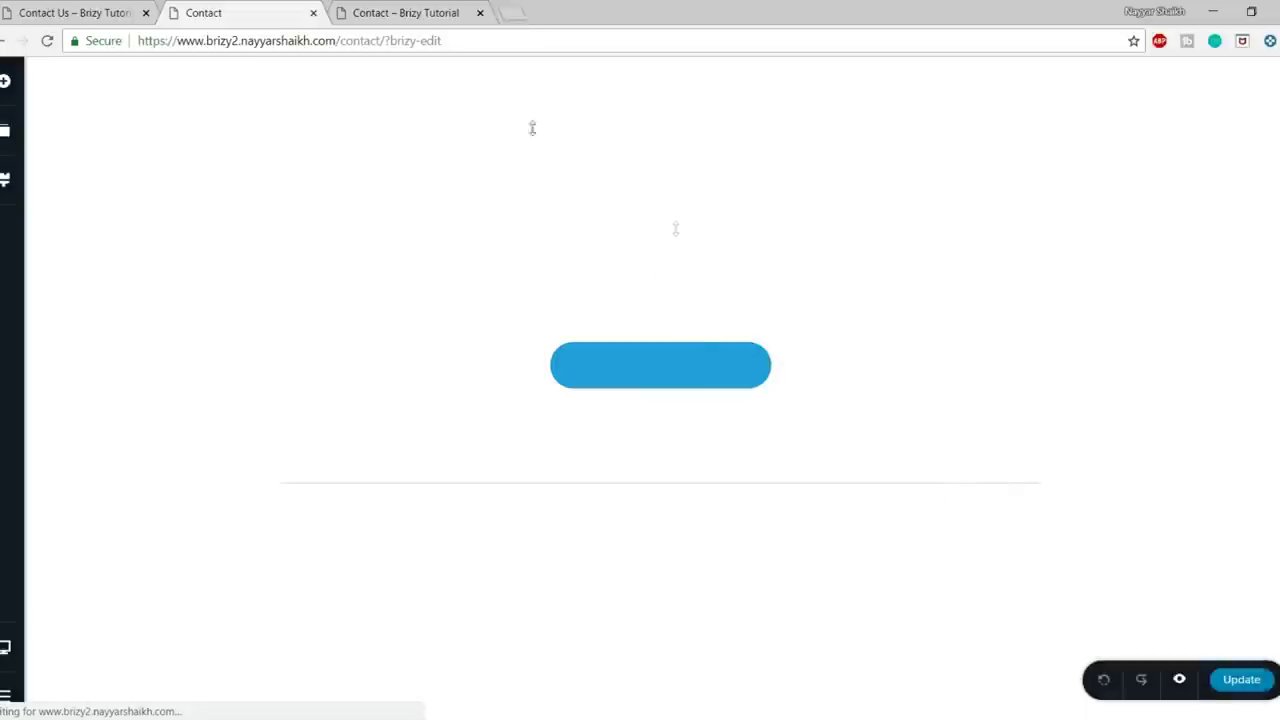
pyautogui.click(26, 8)
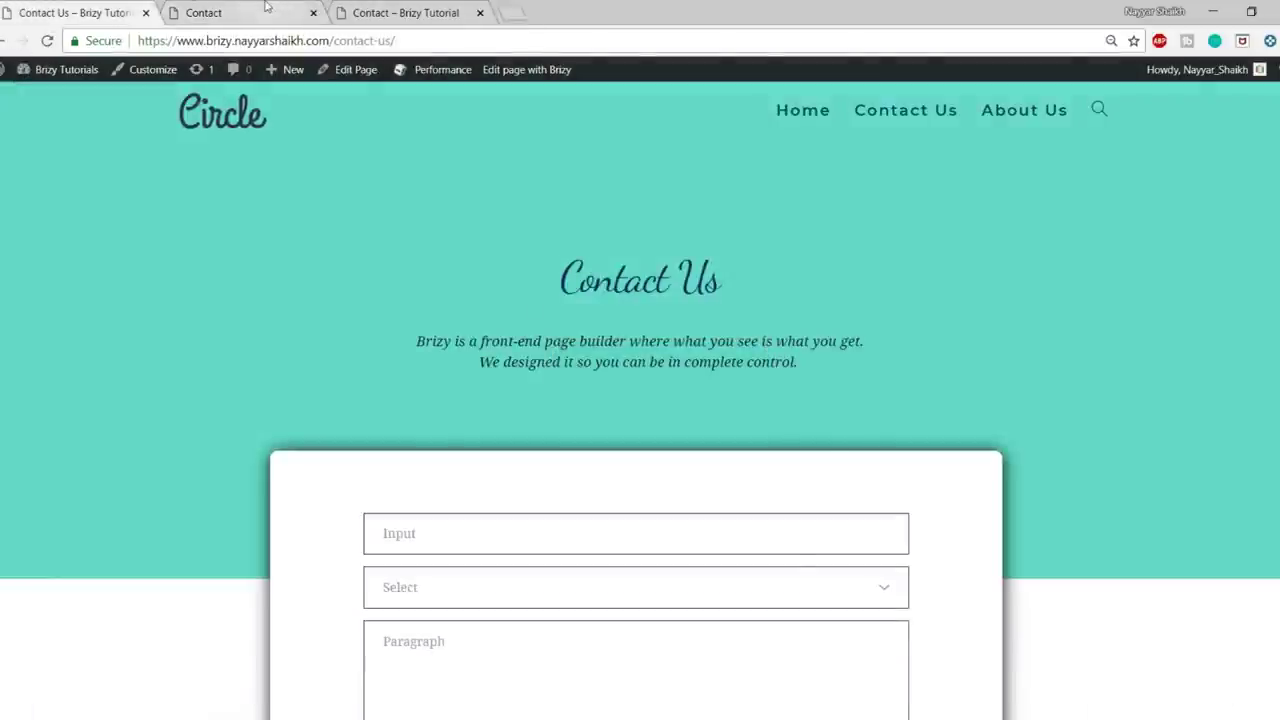
pyautogui.click(265, 12)
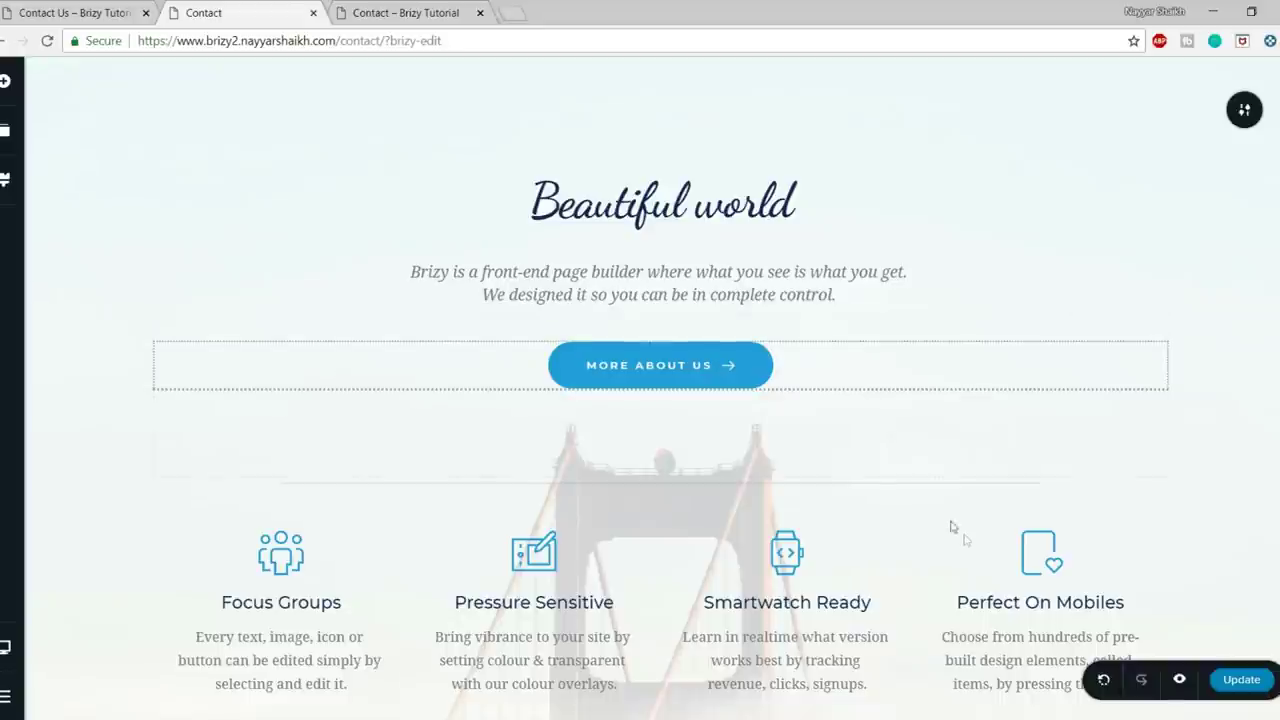
# - Delete the MORE ABOUT US button and all the feature columns from the header block
pyautogui.click(762, 374)
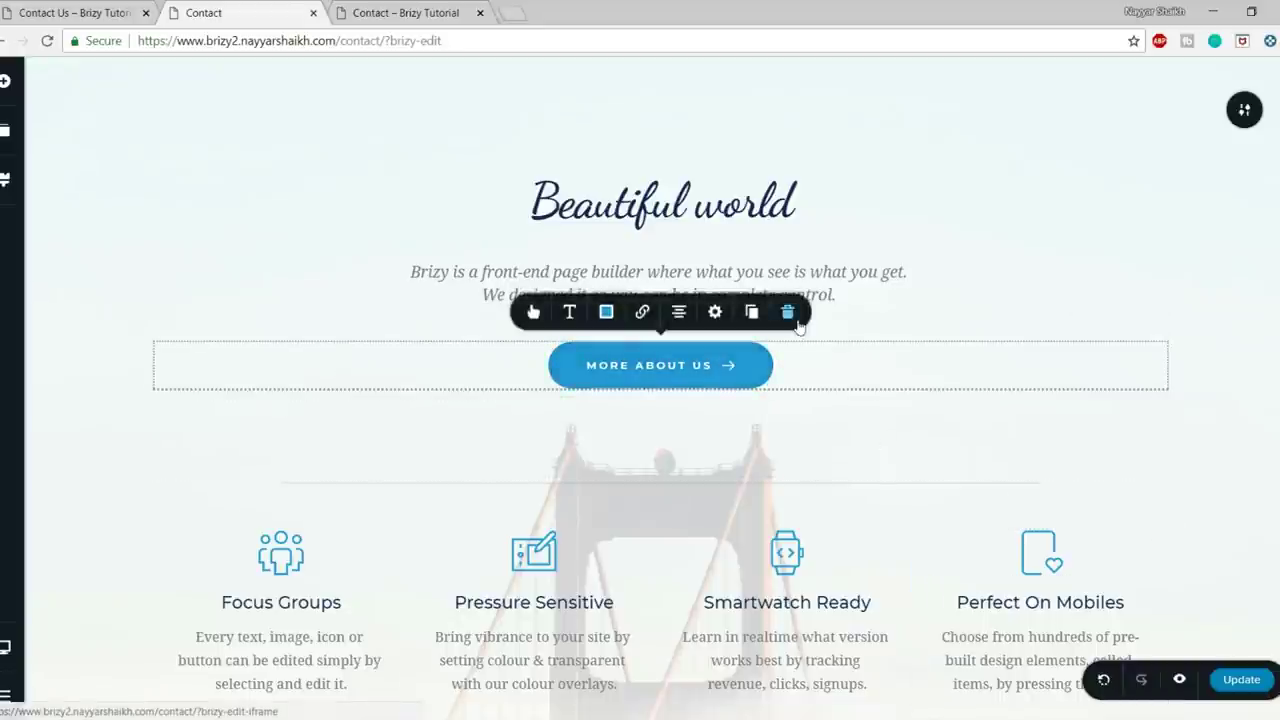
pyautogui.press('Delete')
pyautogui.click(701, 384)
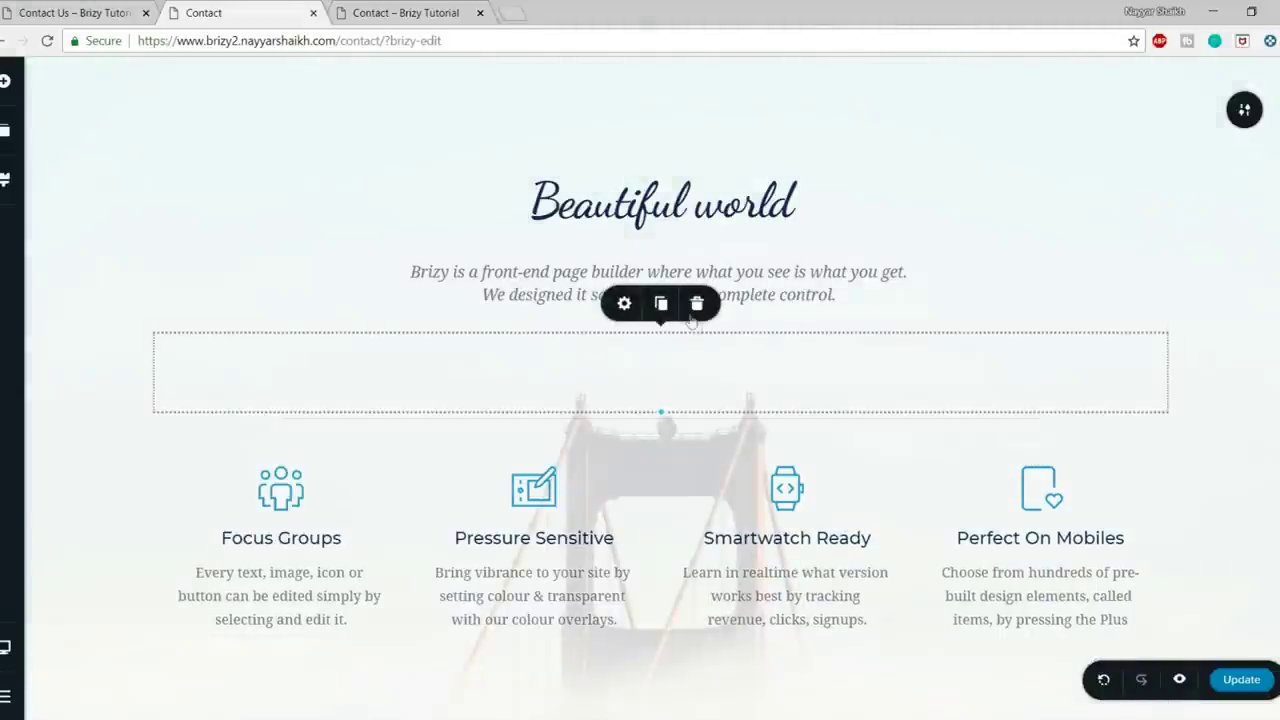
pyautogui.click(698, 300)
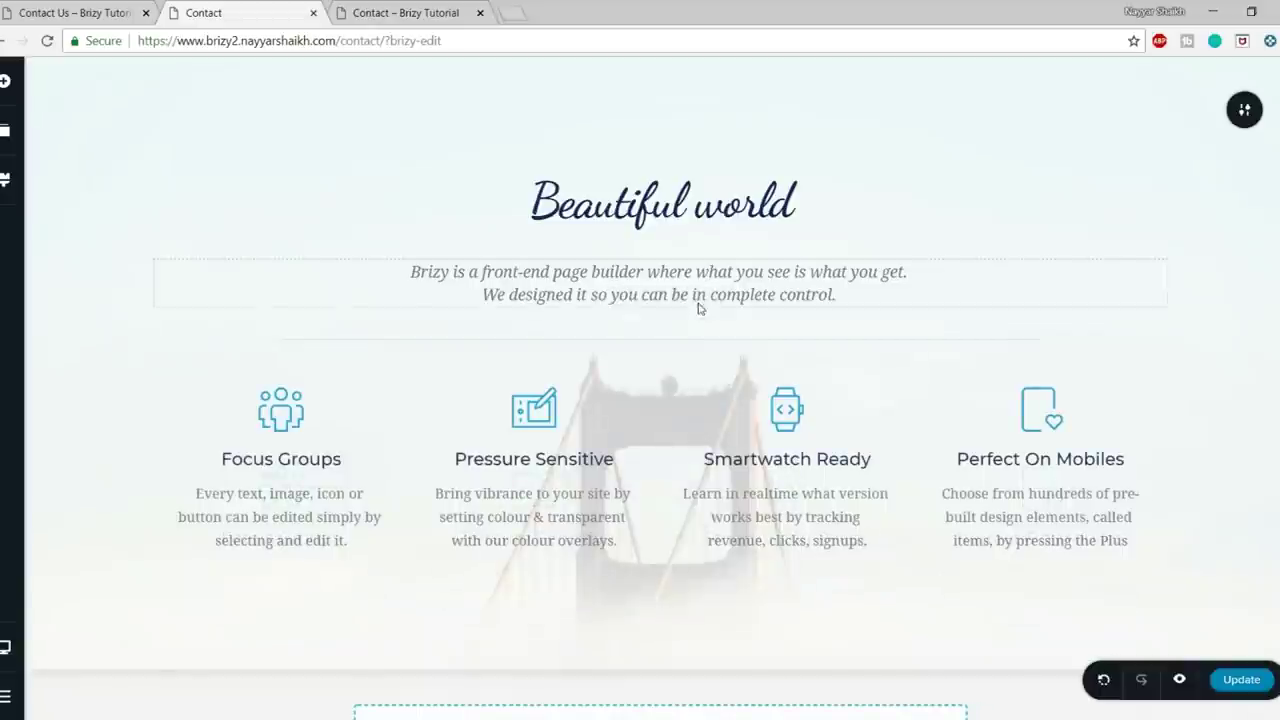
pyautogui.click(404, 372)
pyautogui.click(497, 338)
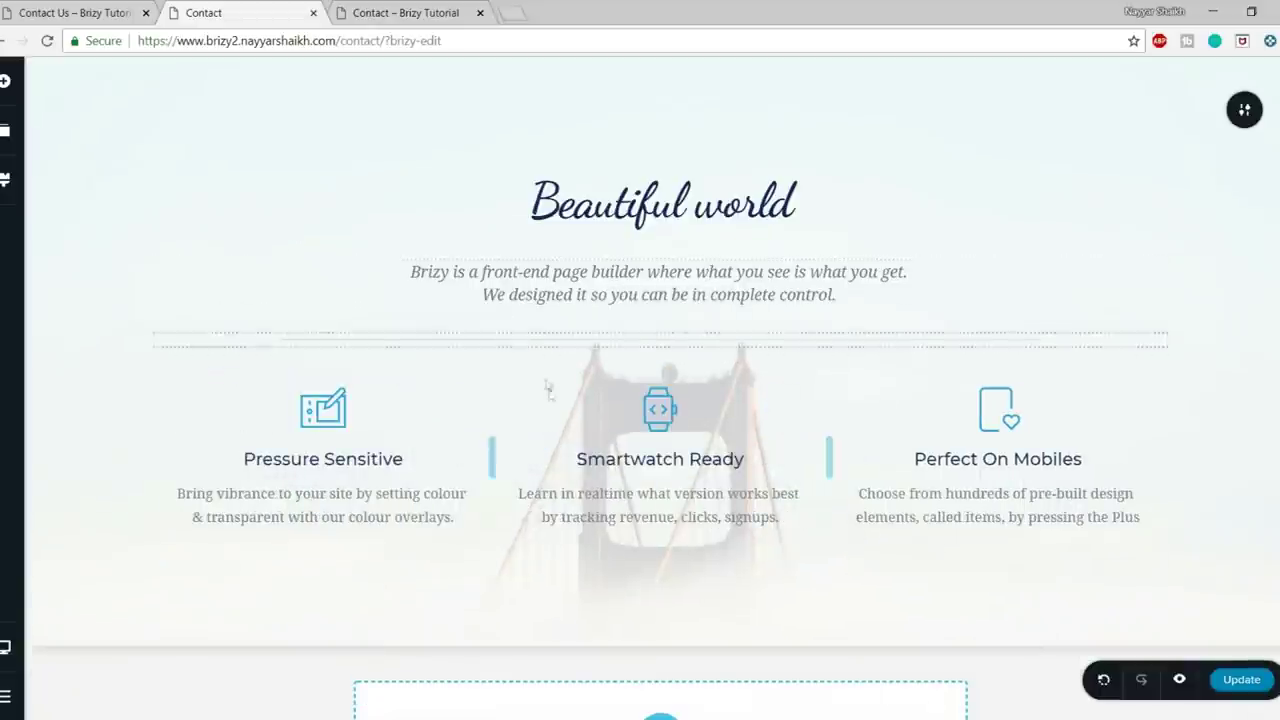
pyautogui.press('Delete')
pyautogui.press('Delete')
pyautogui.click(1258, 338)
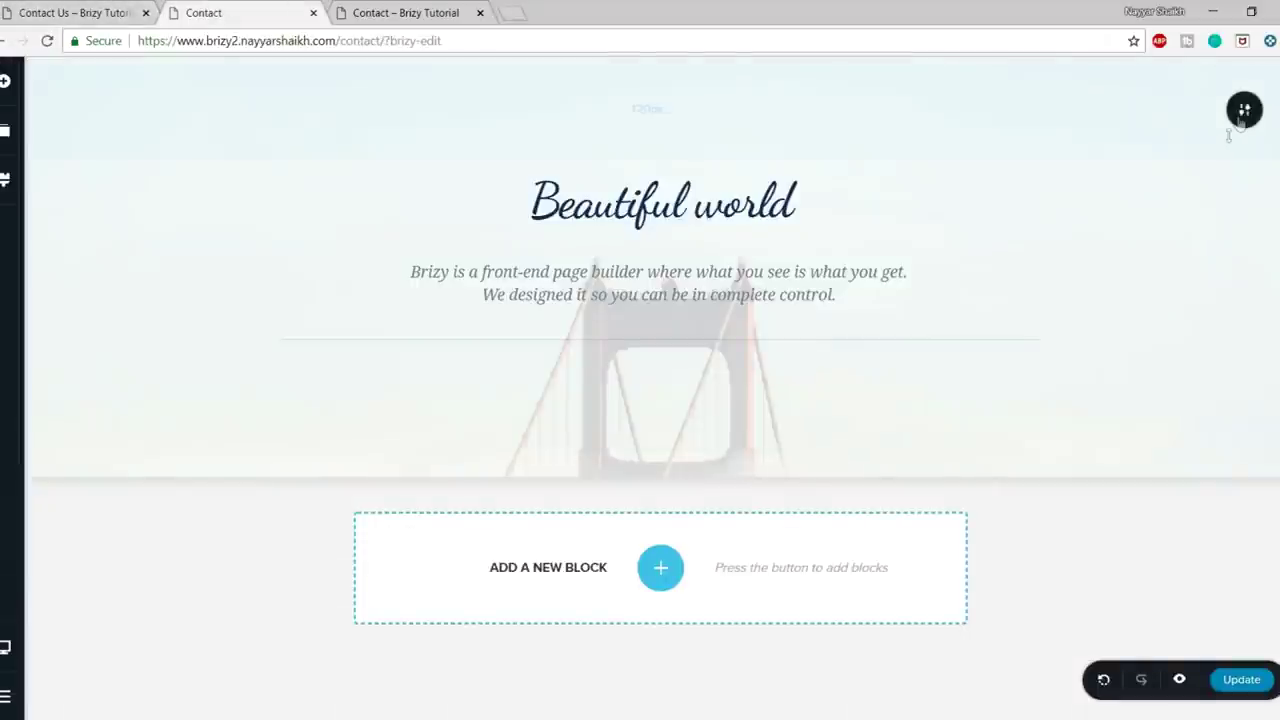
# - Remove the bridge background image from the header section, leaving it plain white
pyautogui.click(1243, 109)
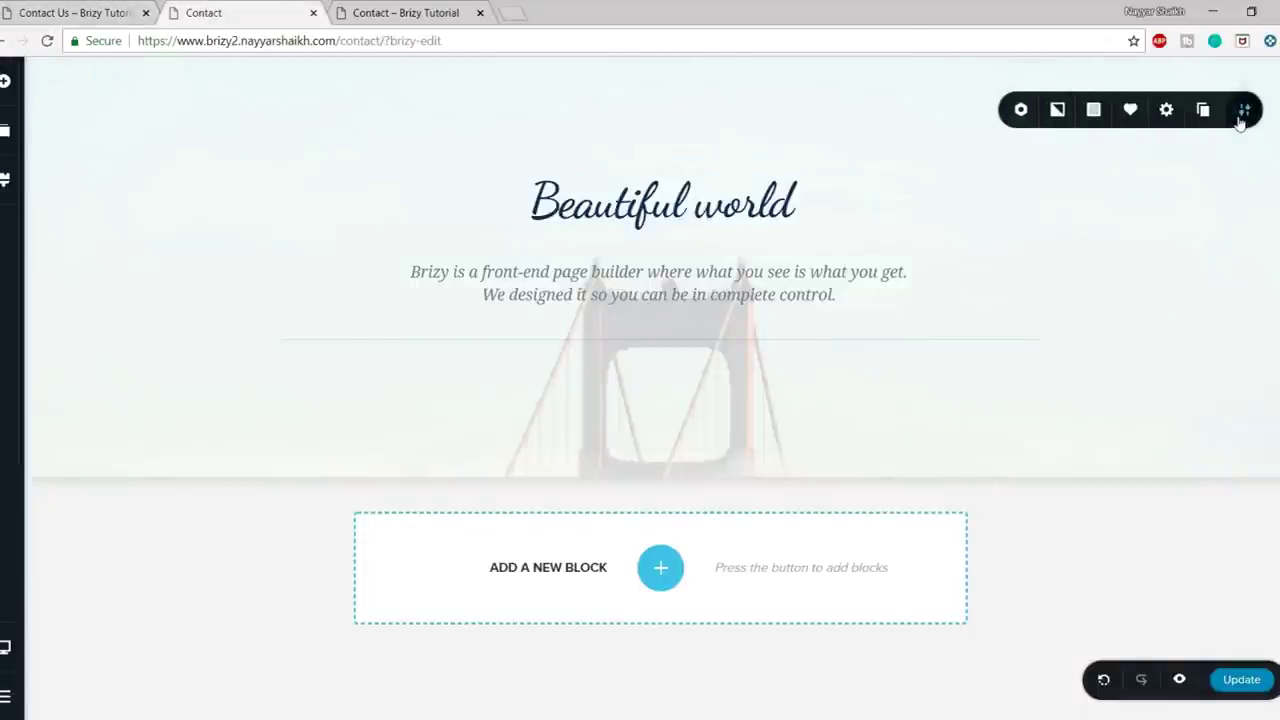
pyautogui.click(1057, 110)
pyautogui.click(1150, 183)
pyautogui.click(1093, 109)
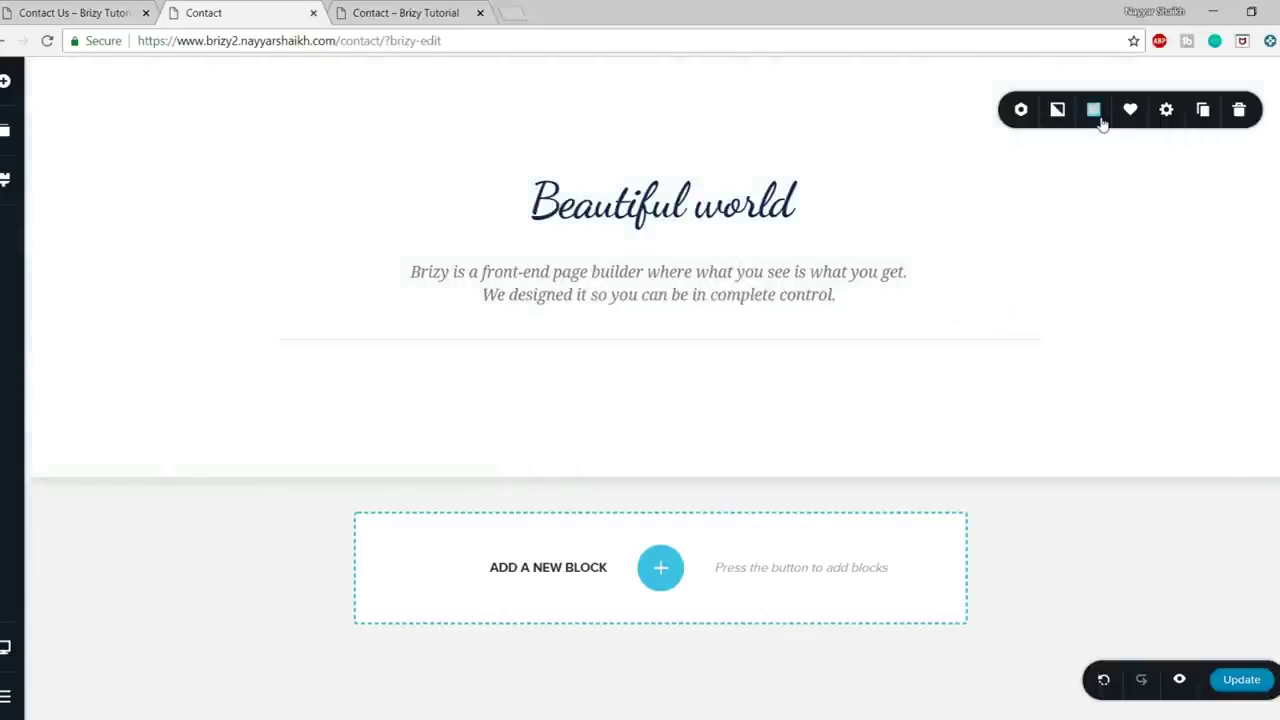
pyautogui.hotkey('alt', 'space')
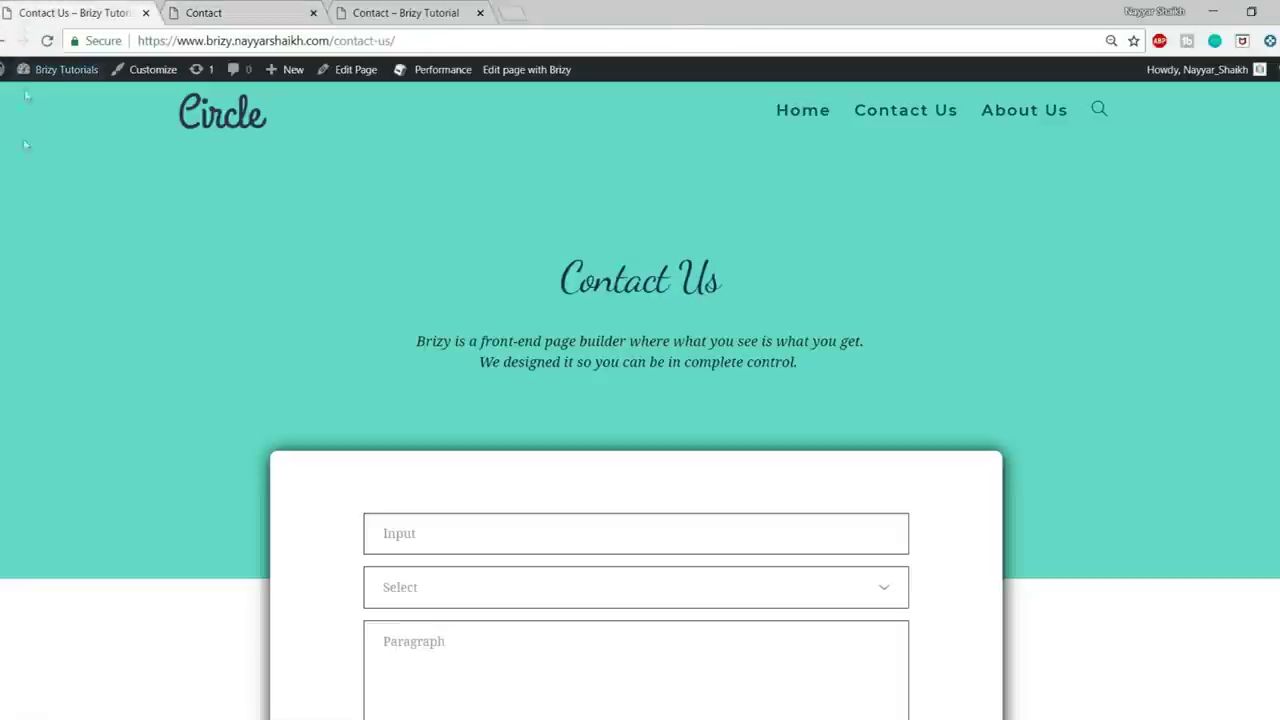
pyautogui.rightClick(23, 163)
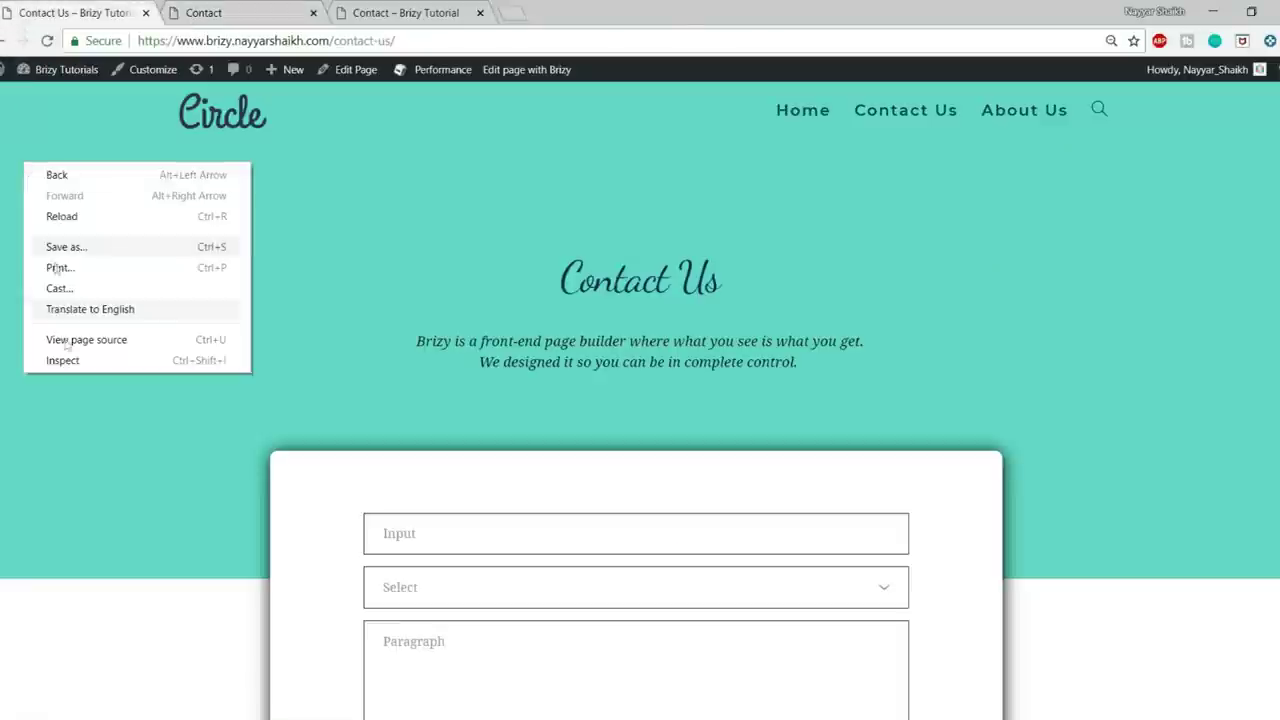
# - Inspect the live header and sample its teal colour with the DevTools eyedropper, getting #64d9c6
pyautogui.moveTo(800, 361); pyautogui.dragTo(68, 377)
pyautogui.rightClick(8, 174)
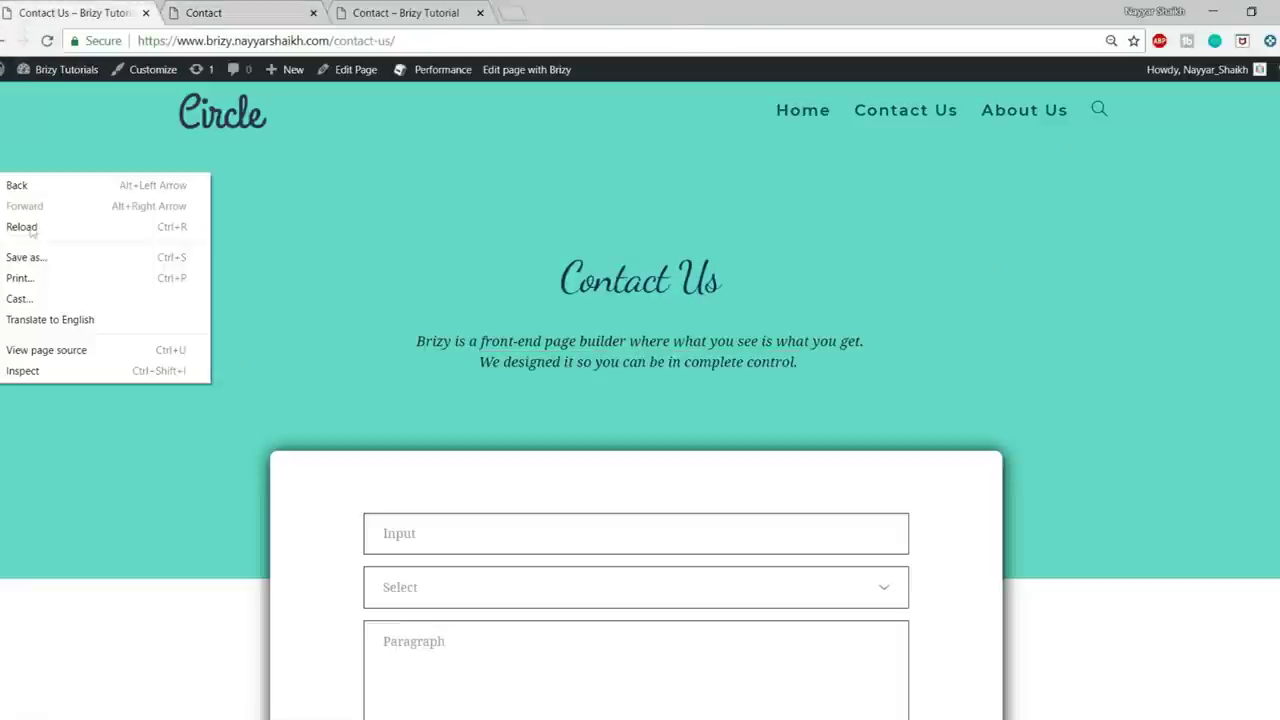
pyautogui.click(34, 370)
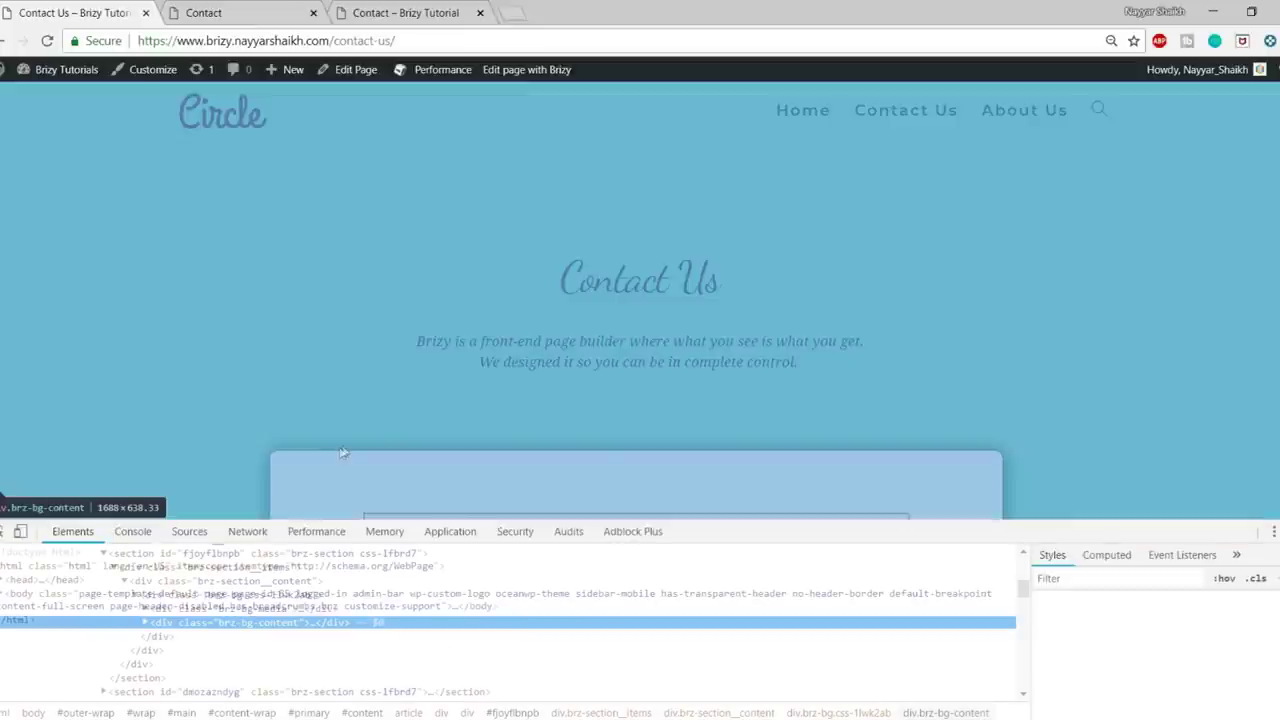
pyautogui.click(1113, 609)
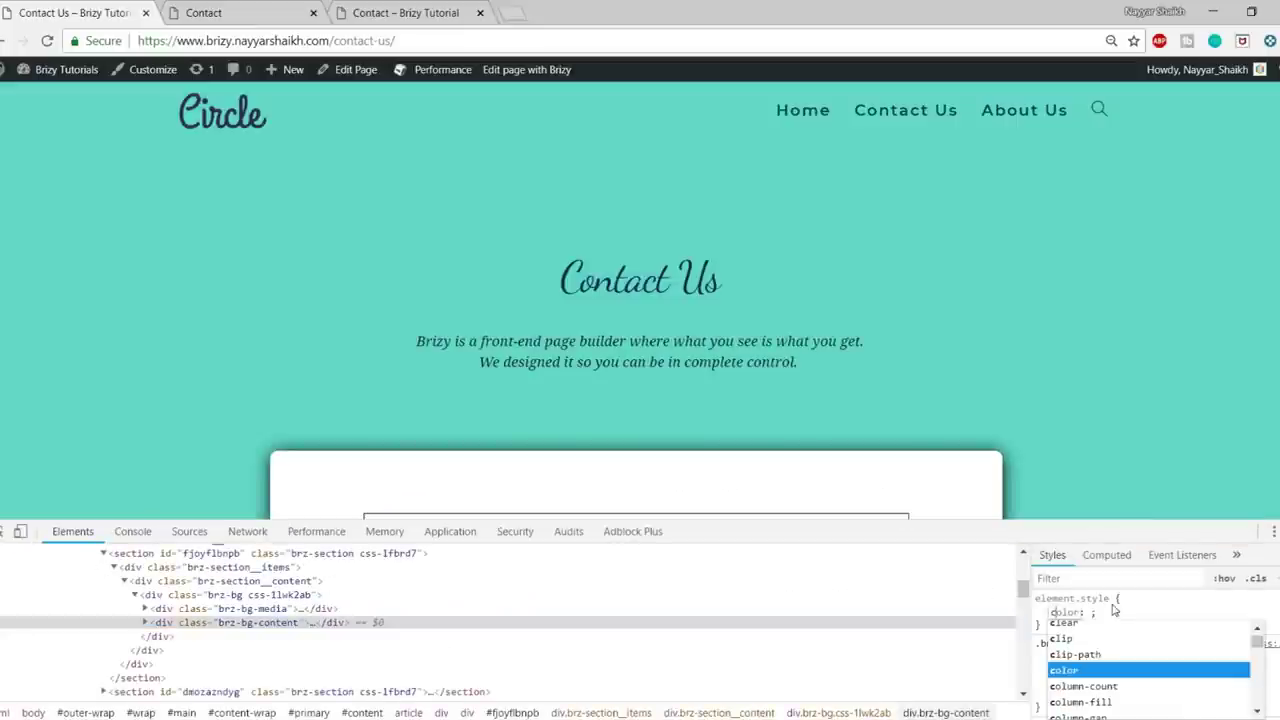
pyautogui.press('Tab')
pyautogui.click(1135, 631)
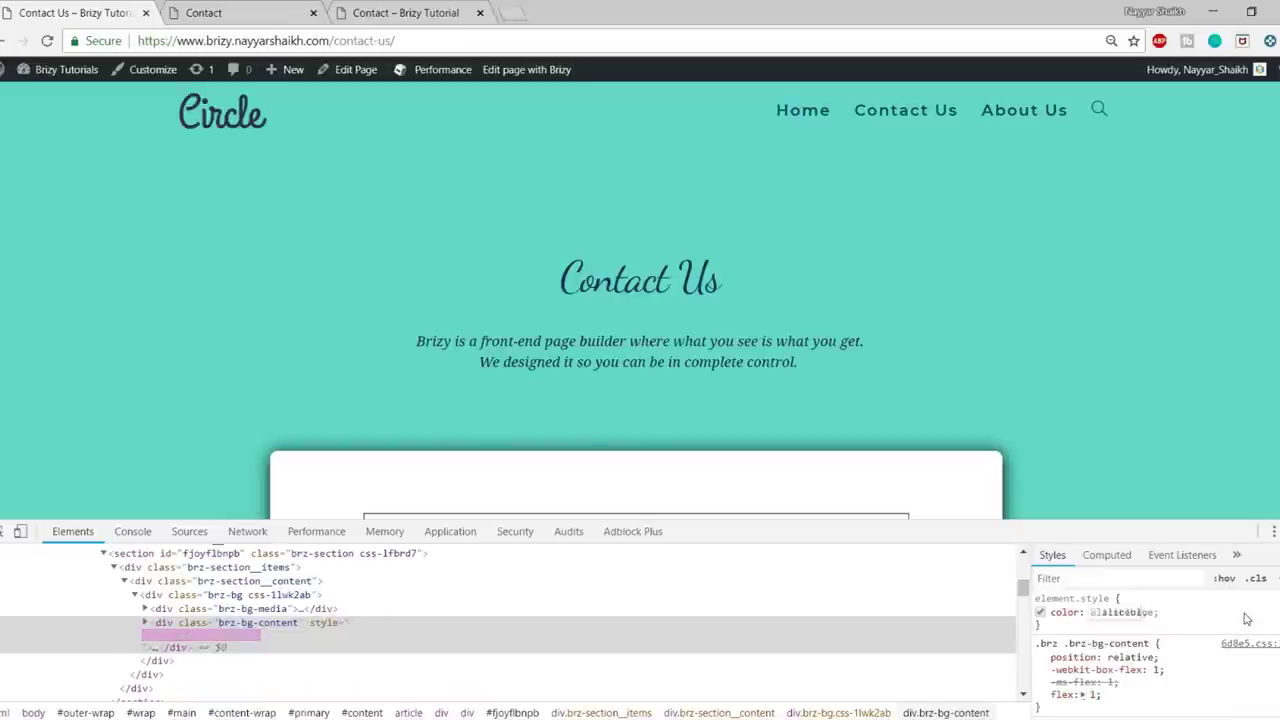
pyautogui.click(1096, 612)
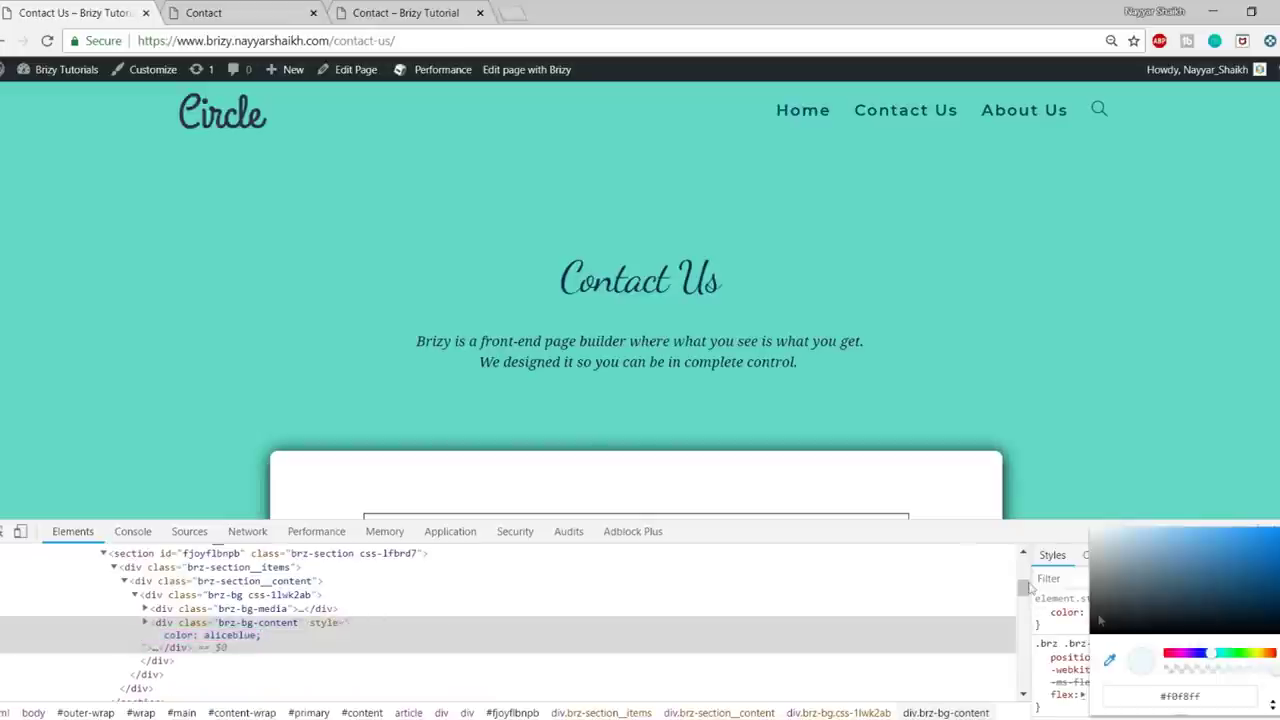
pyautogui.click(166, 248)
pyautogui.click(1190, 697)
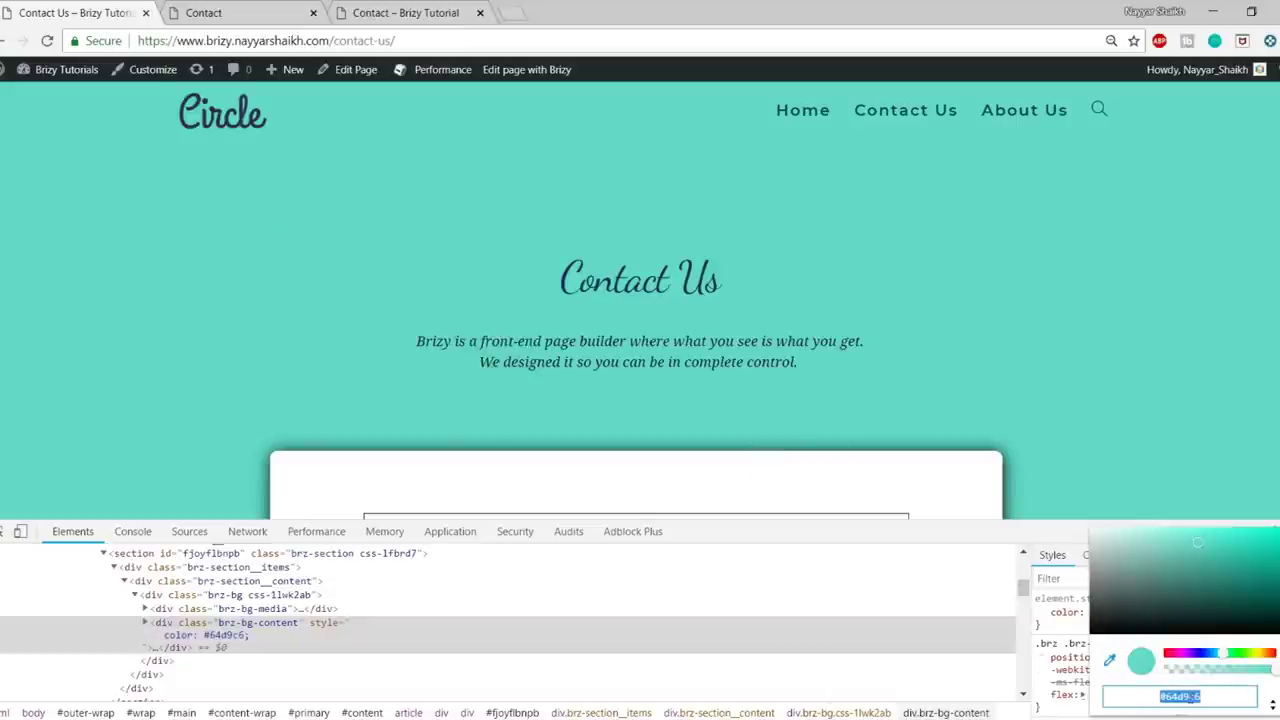
pyautogui.click(272, 18)
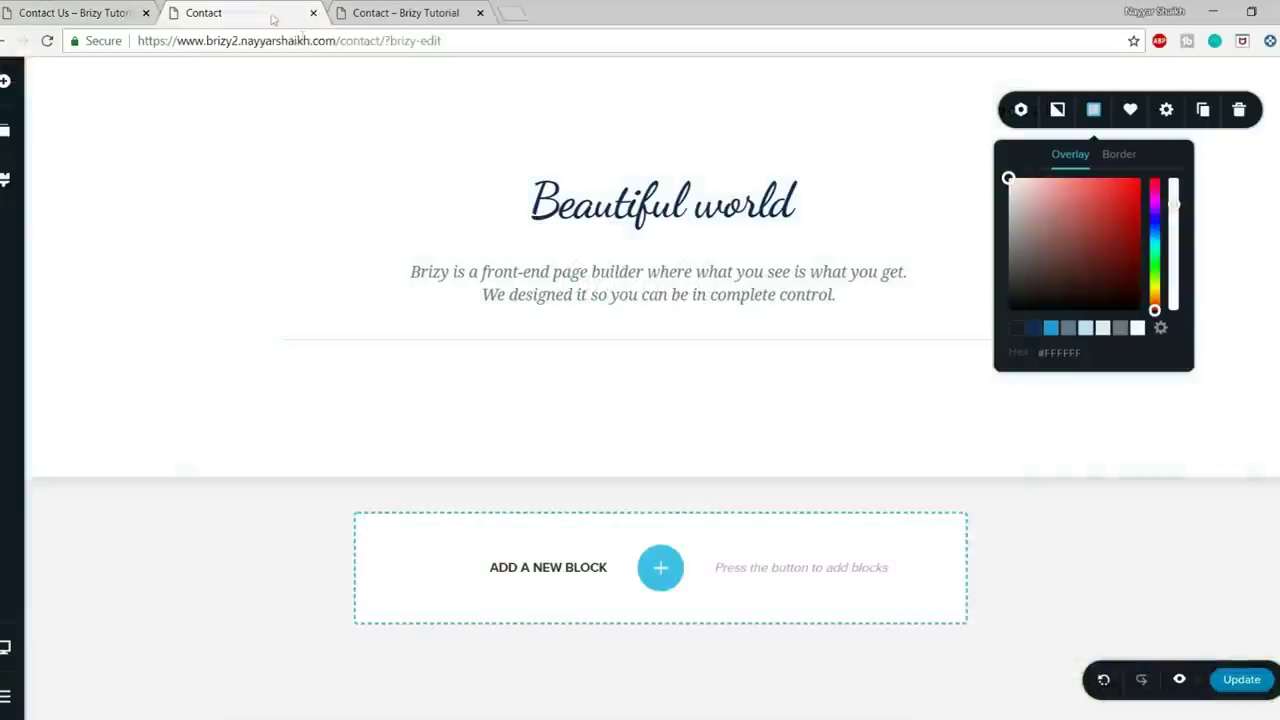
# - Set the section overlay to teal #64D9C6 at full opacity
pyautogui.doubleClick(1060, 352)
pyautogui.write('#64D9C6')
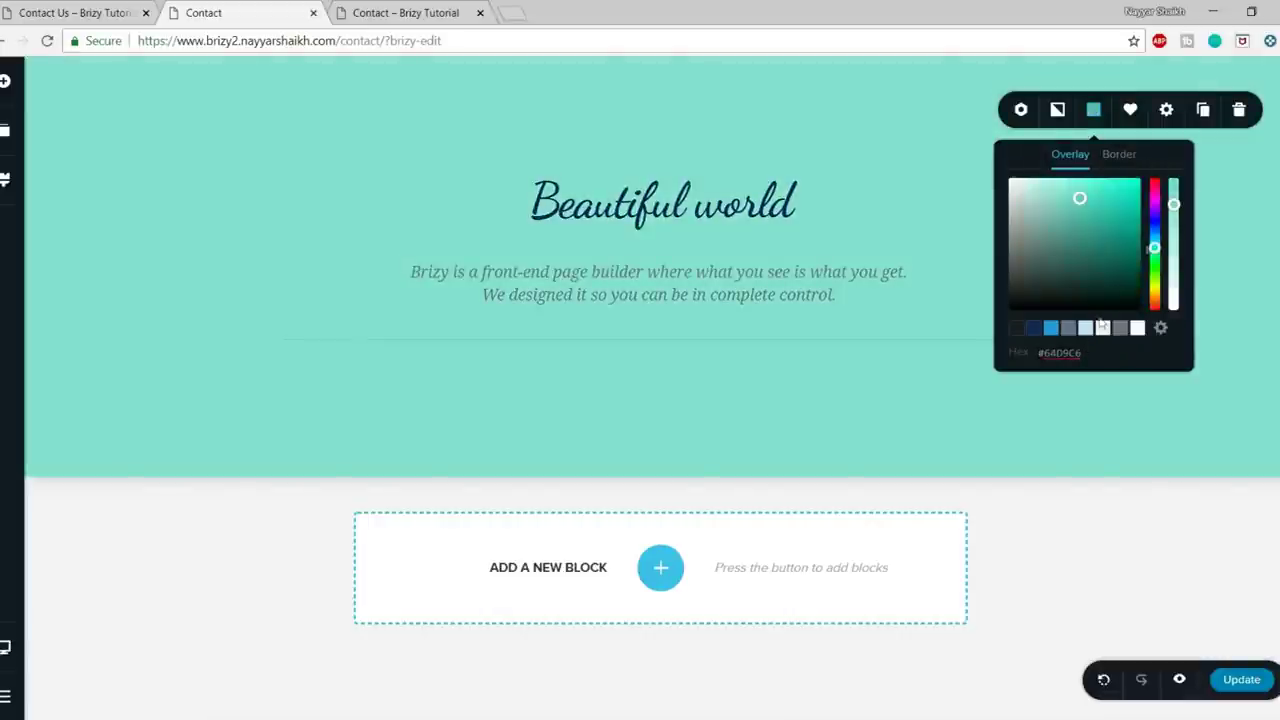
pyautogui.moveTo(1174, 203); pyautogui.dragTo(1174, 185)
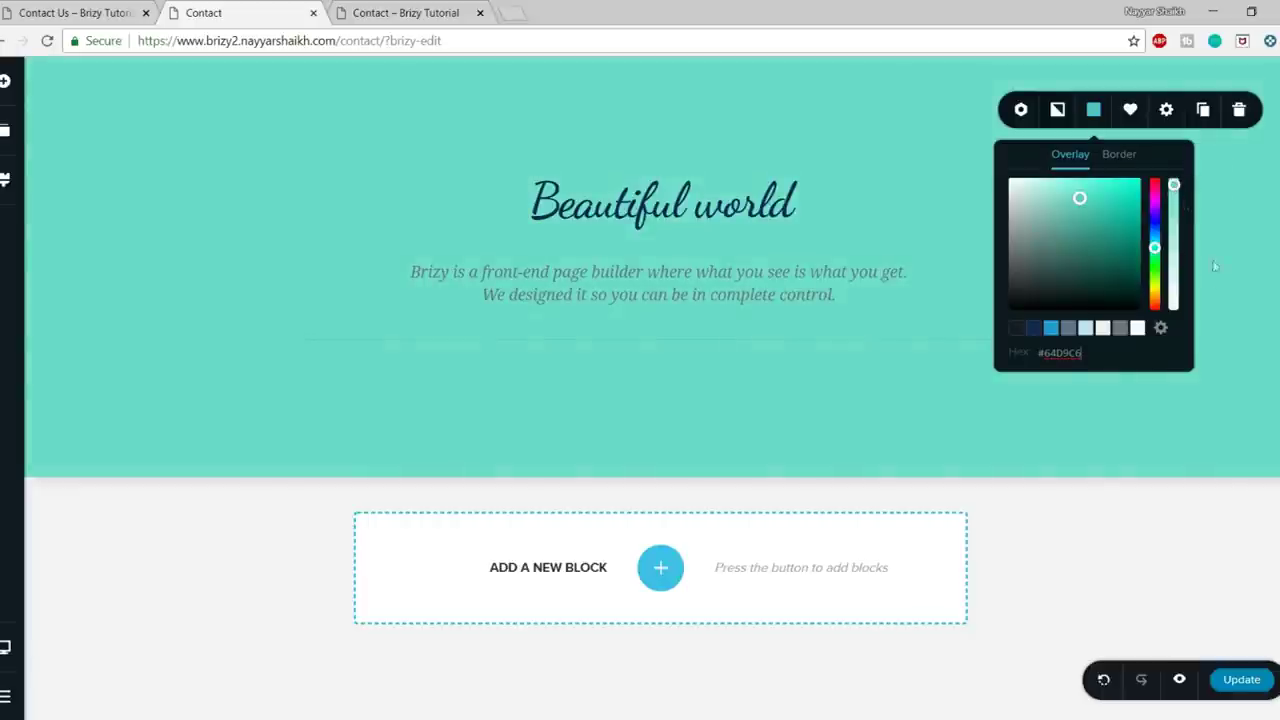
# - Replace the 'Beautiful world' heading with 'About Us'
pyautogui.tripleClick(604, 207)
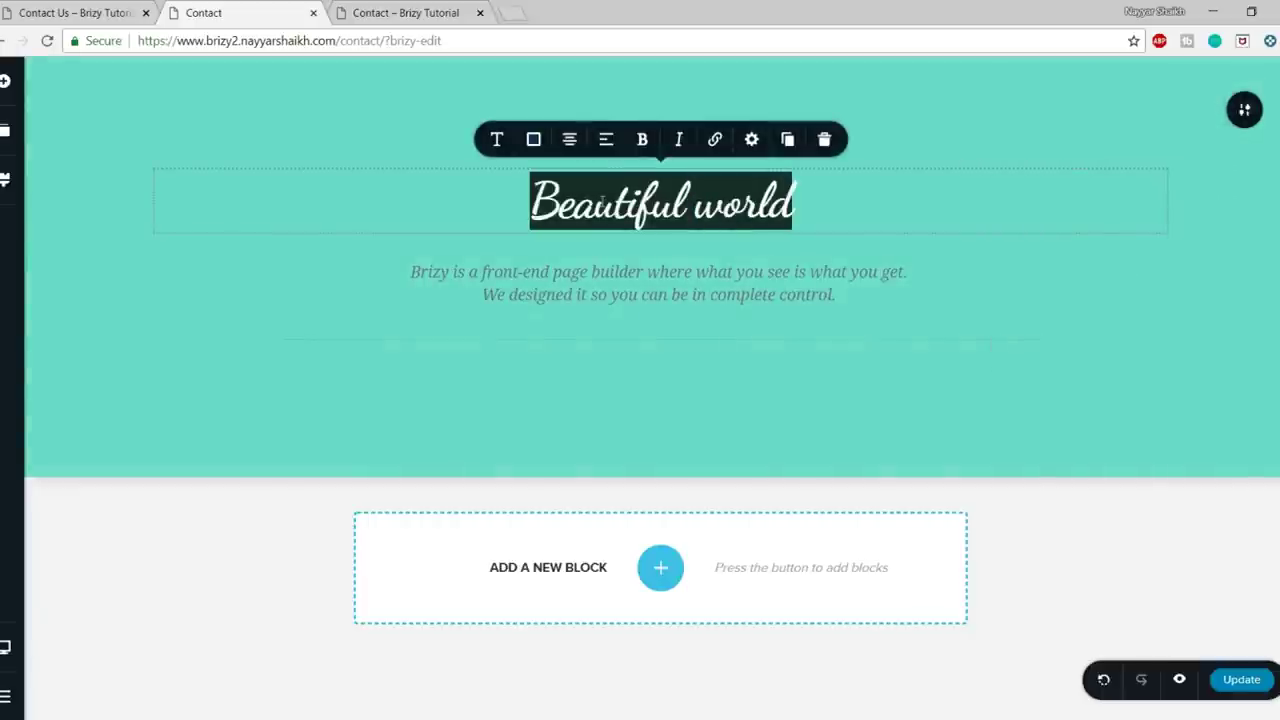
pyautogui.write('Abo')
pyautogui.write('Us')
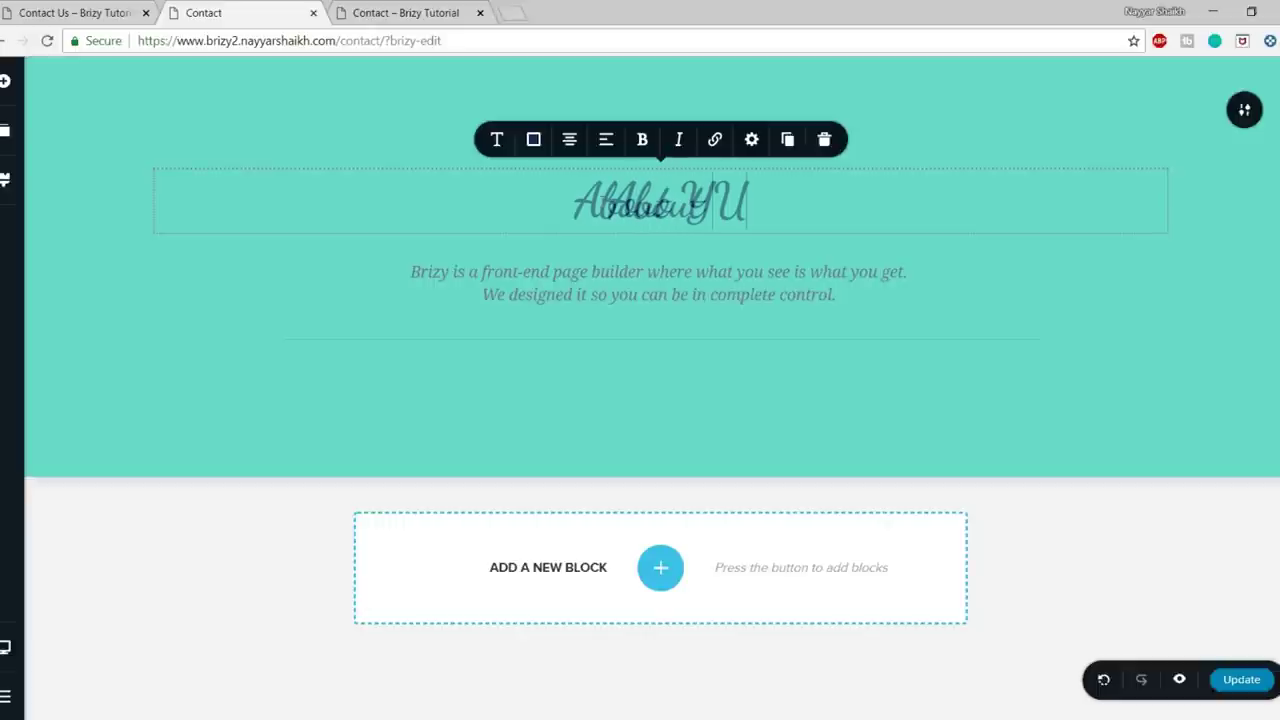
pyautogui.press('BackSpace')
pyautogui.press('BackSpace')
pyautogui.press('BackSpace')
pyautogui.write('Us')
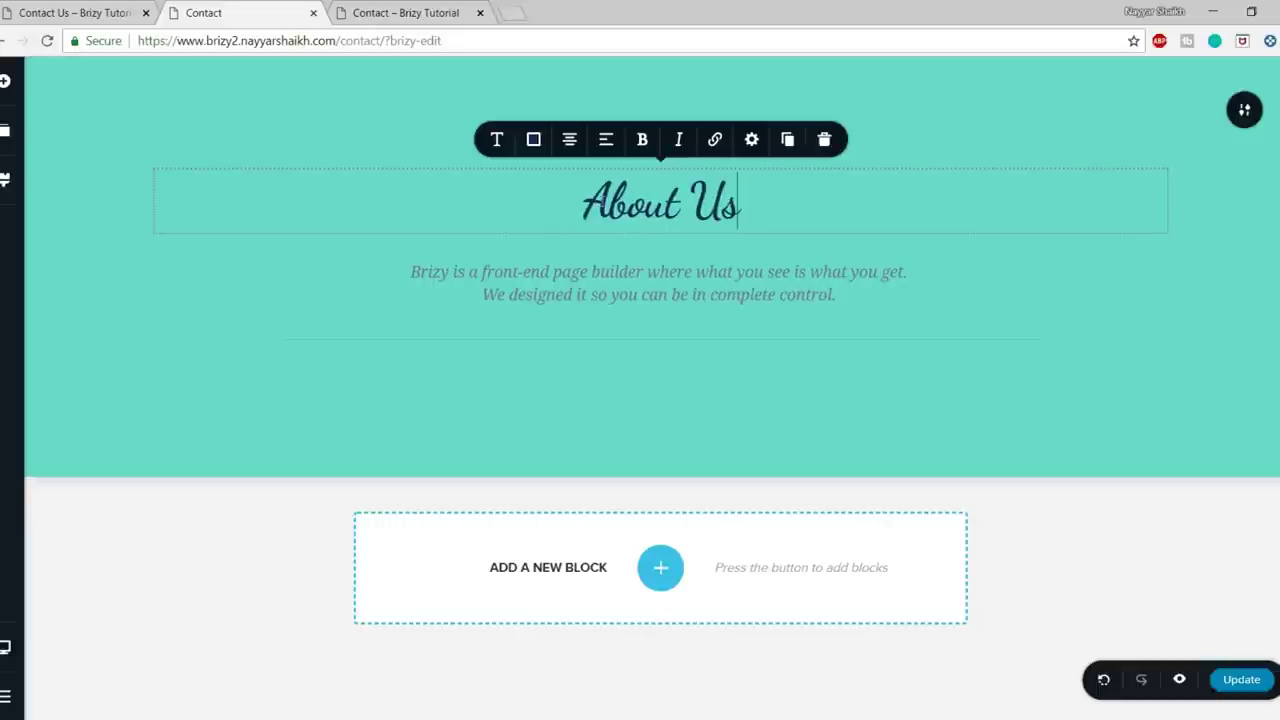
# - Change the paragraph under the heading to dark text
pyautogui.click(628, 272)
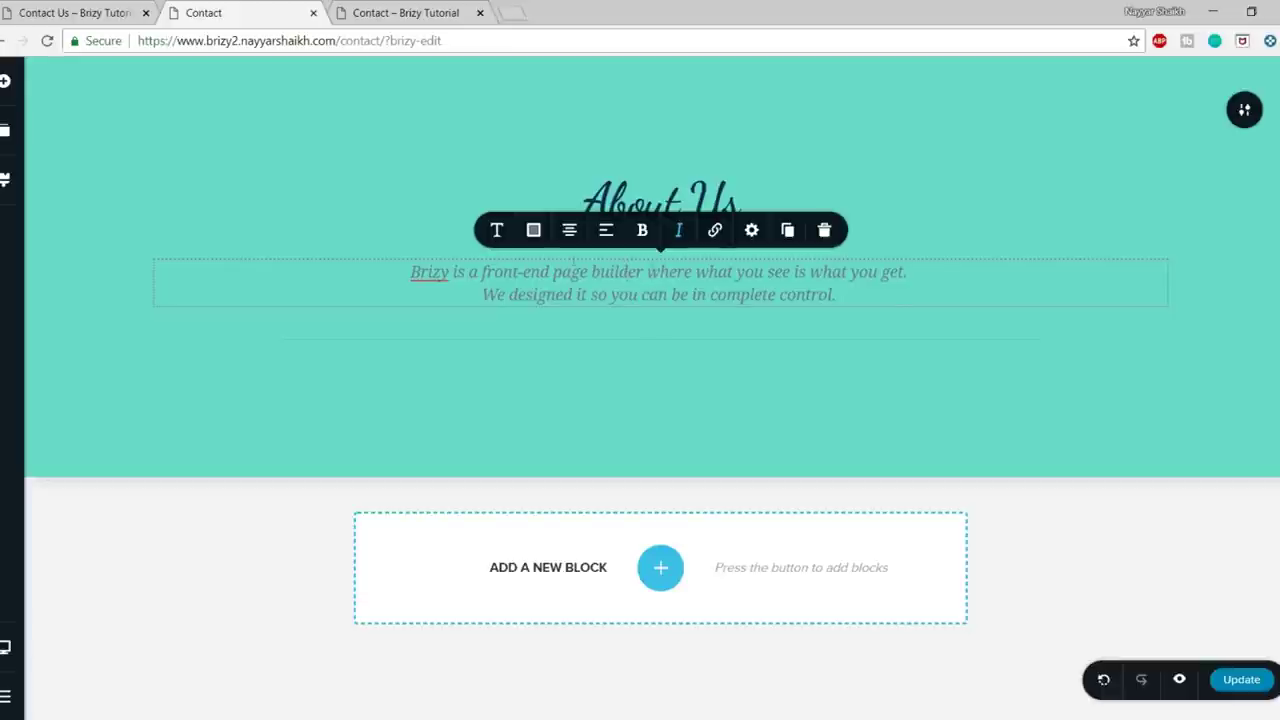
pyautogui.click(535, 230)
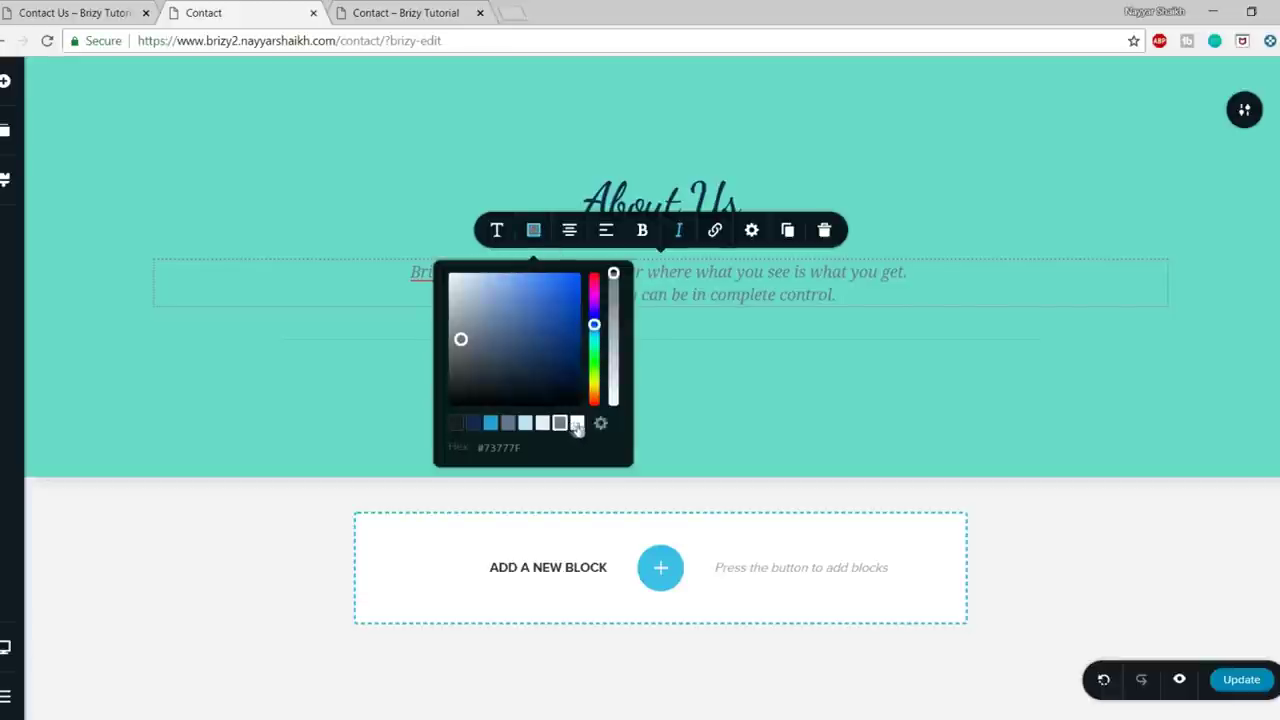
pyautogui.click(577, 424)
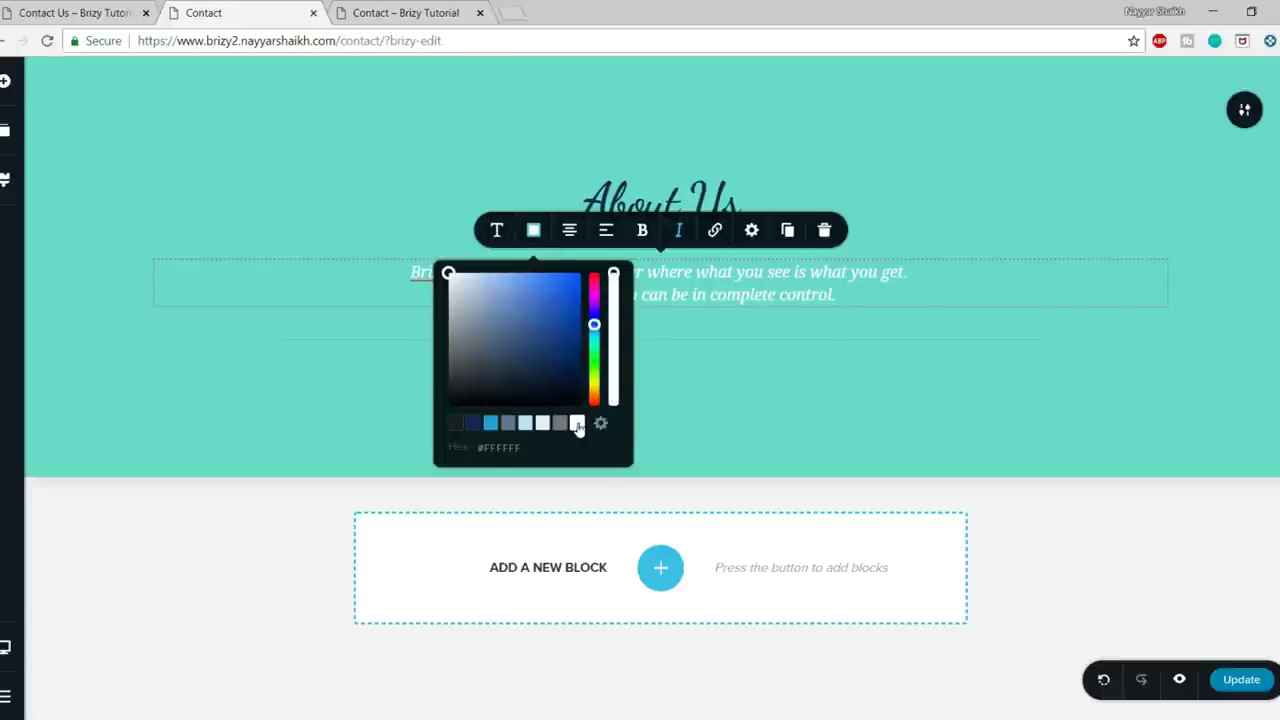
pyautogui.click(457, 424)
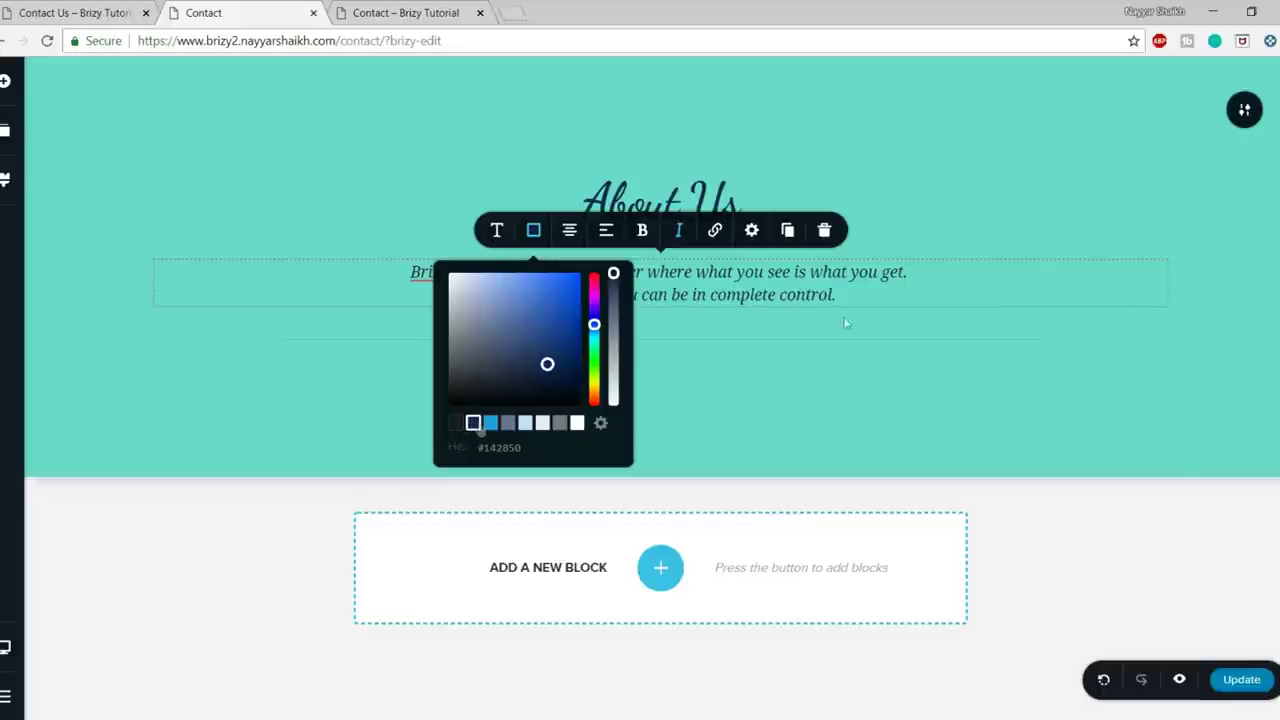
pyautogui.click(1050, 198)
# - After checking the live page, enlarge the teal section's top and bottom padding
pyautogui.click(88, 12)
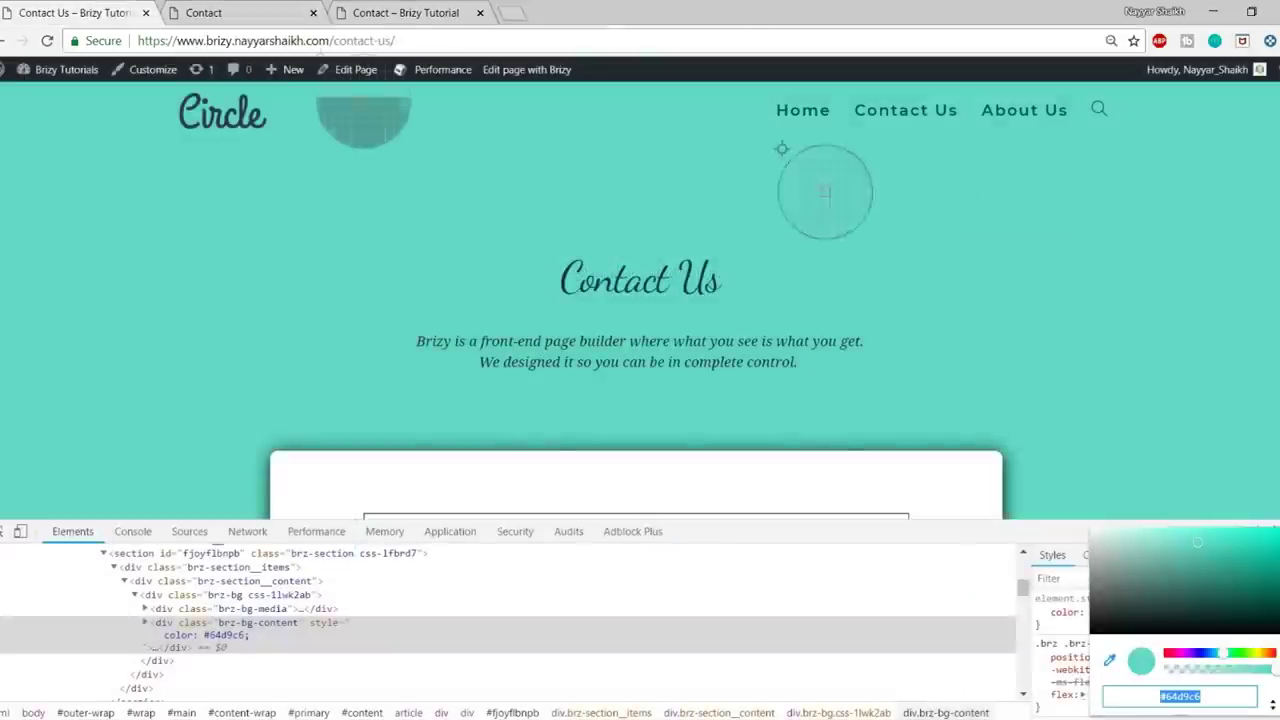
pyautogui.click(848, 564)
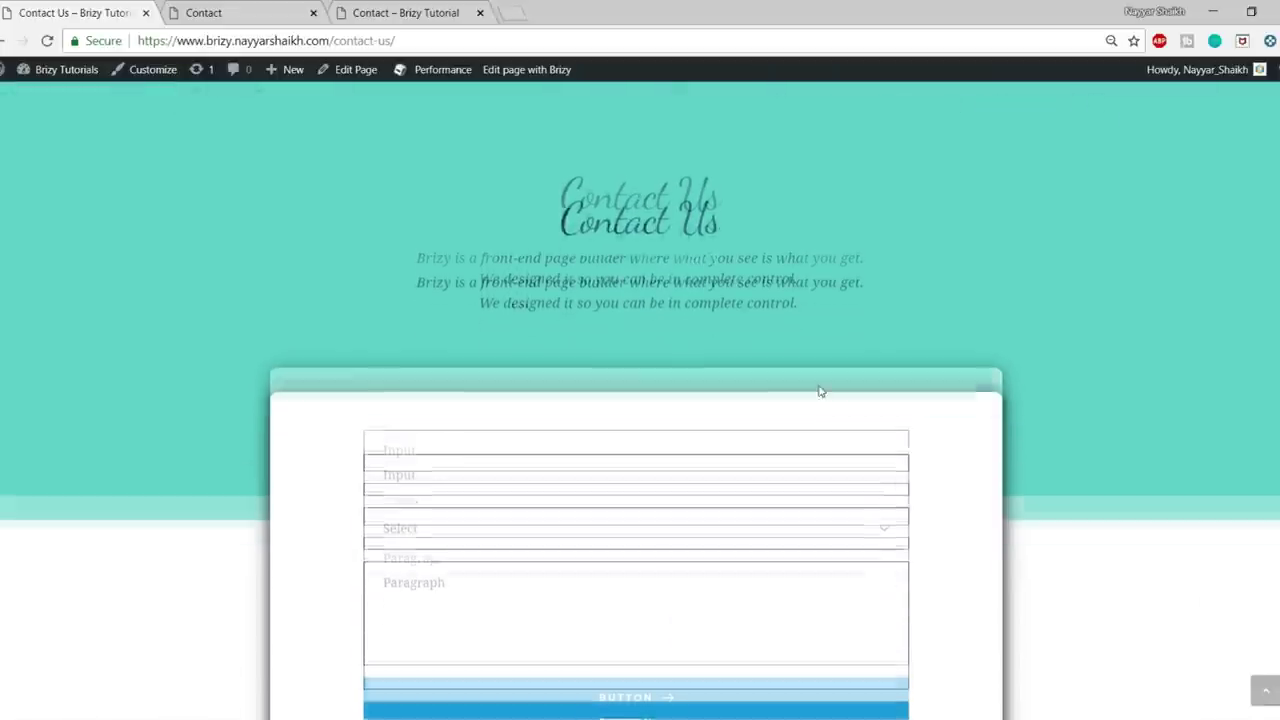
pyautogui.click(405, 12)
pyautogui.click(225, 12)
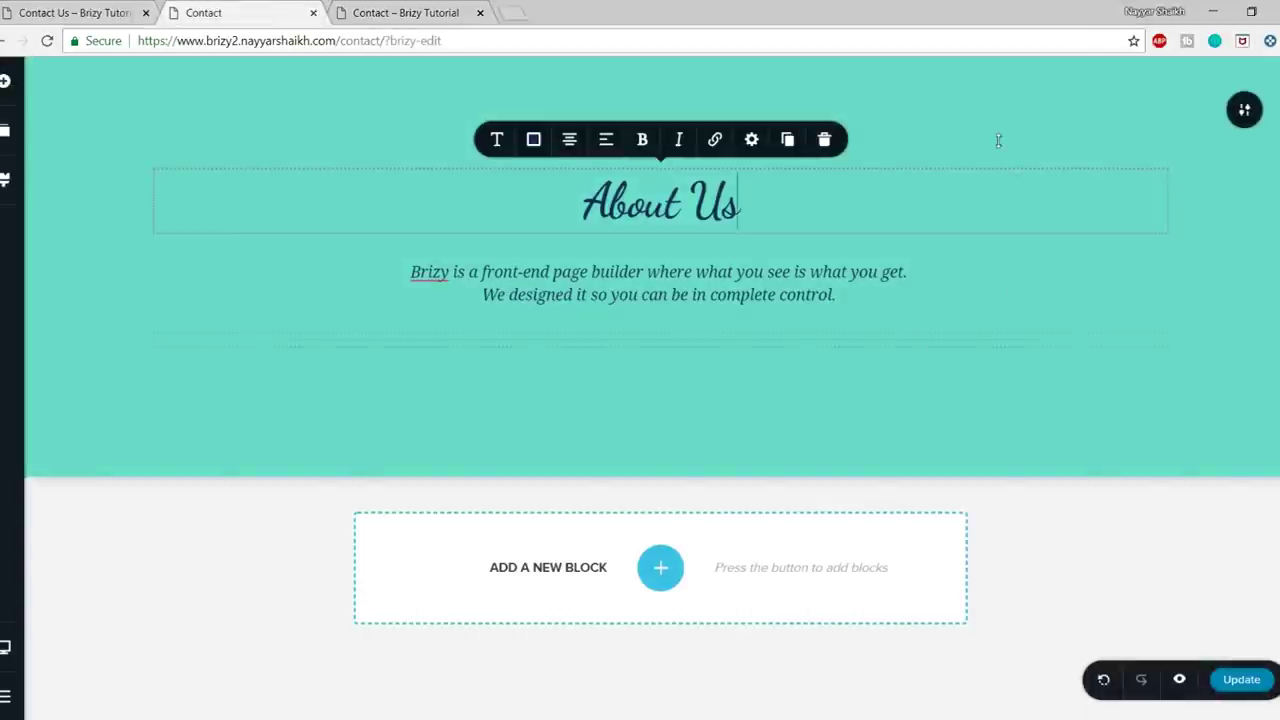
pyautogui.moveTo(994, 106); pyautogui.dragTo(1005, 161)
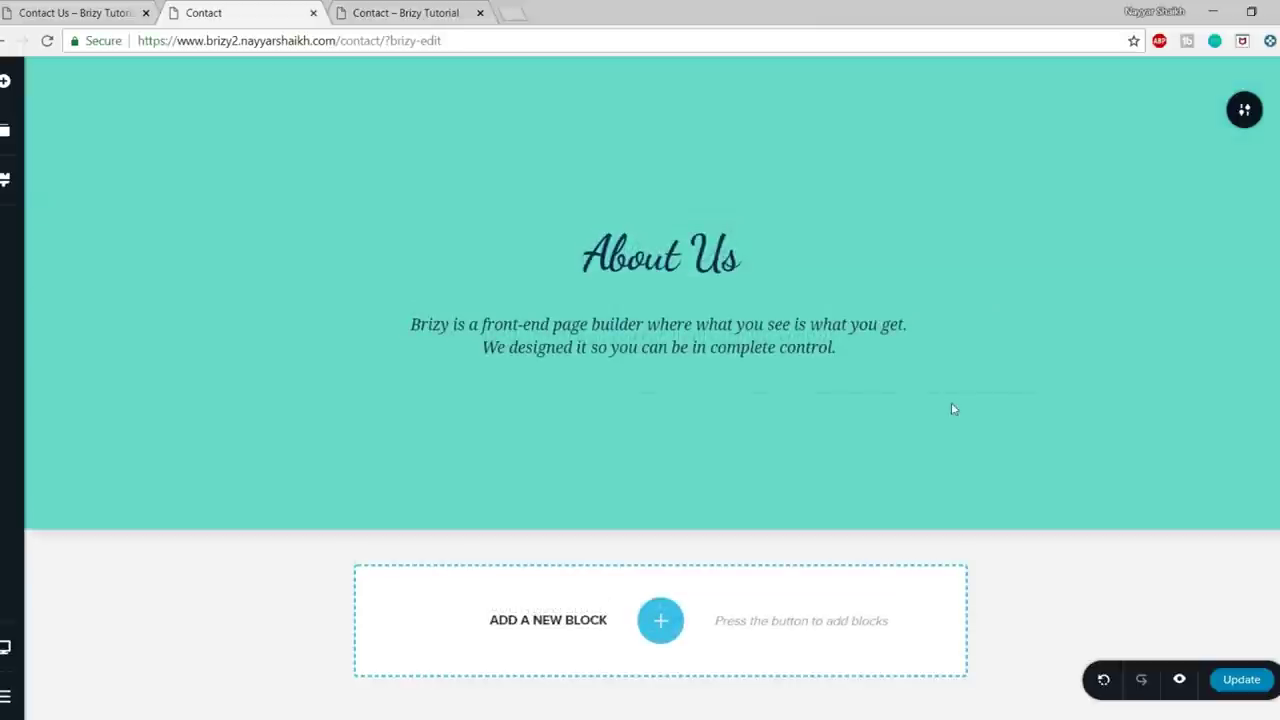
pyautogui.moveTo(949, 509); pyautogui.dragTo(828, 490)
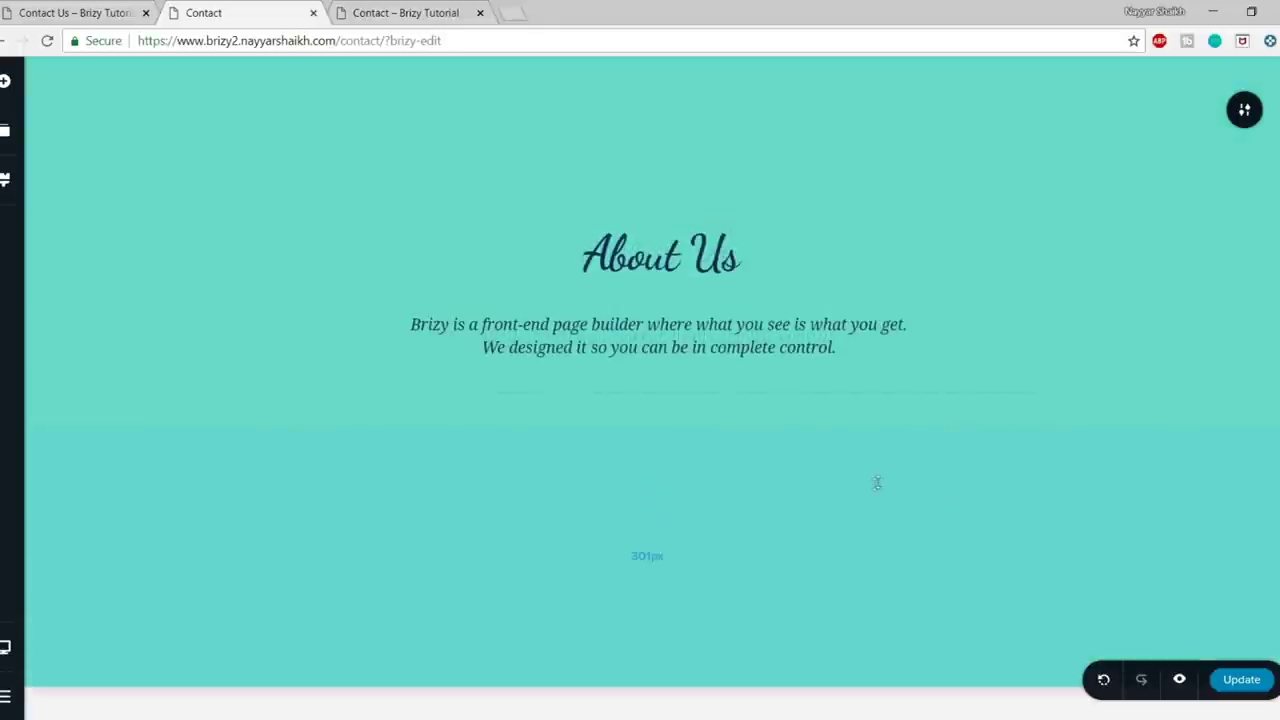
pyautogui.click(75, 12)
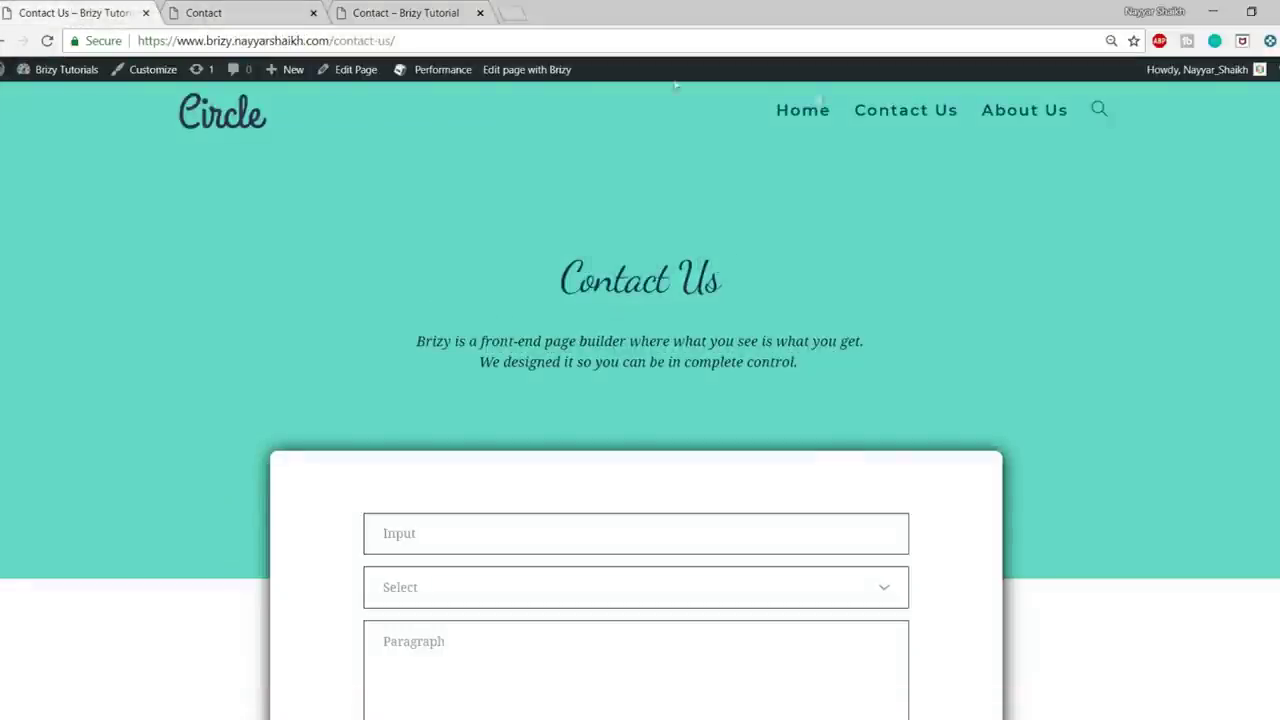
# - Scroll the live Contact Us page down to Contact Details and back, then return to the editor
pyautogui.scroll(-4, 1088, 329)
pyautogui.scroll(2, 1088, 329)
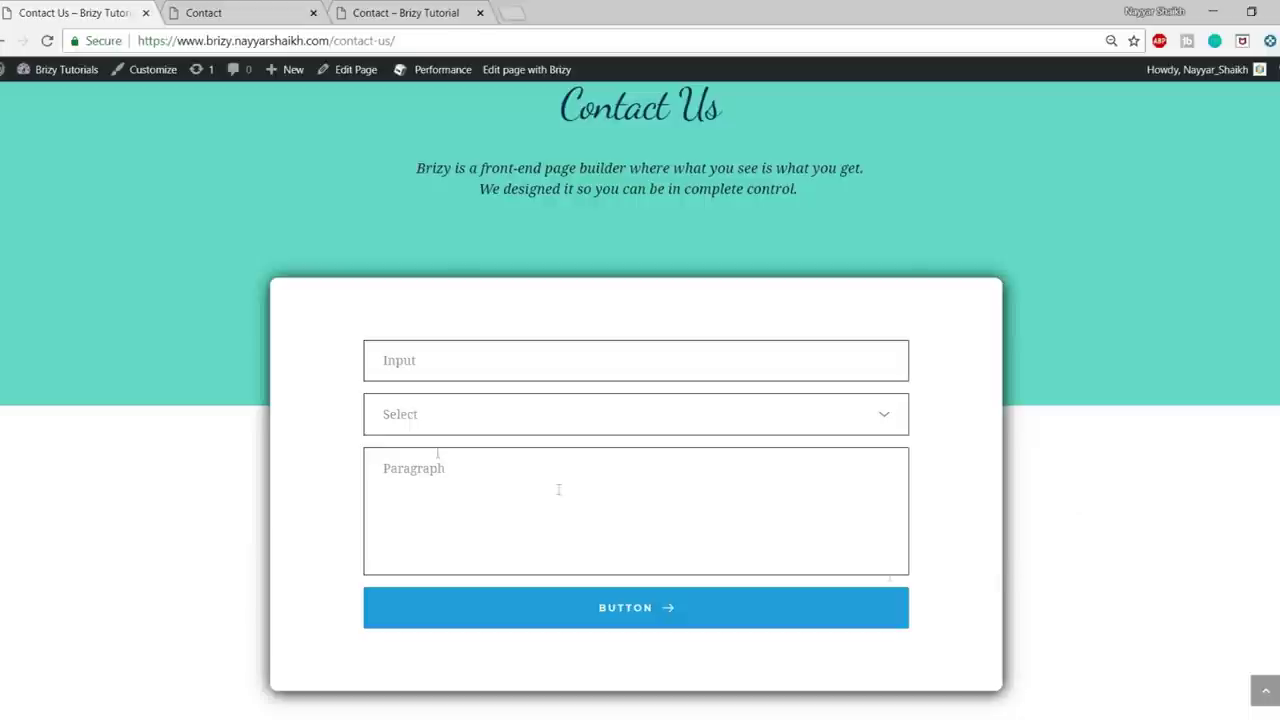
pyautogui.scroll(1, 294, 371)
pyautogui.scroll(-2, 1063, 486)
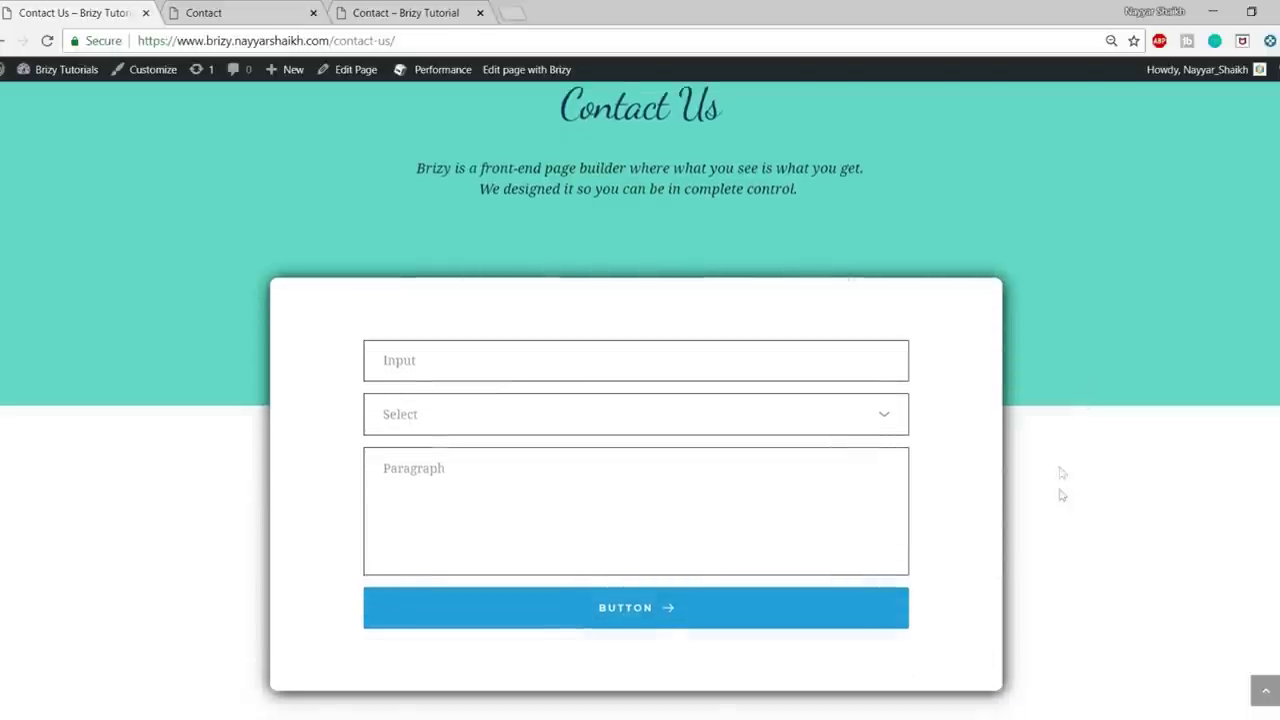
pyautogui.scroll(-2, 986, 506)
pyautogui.scroll(2, 986, 506)
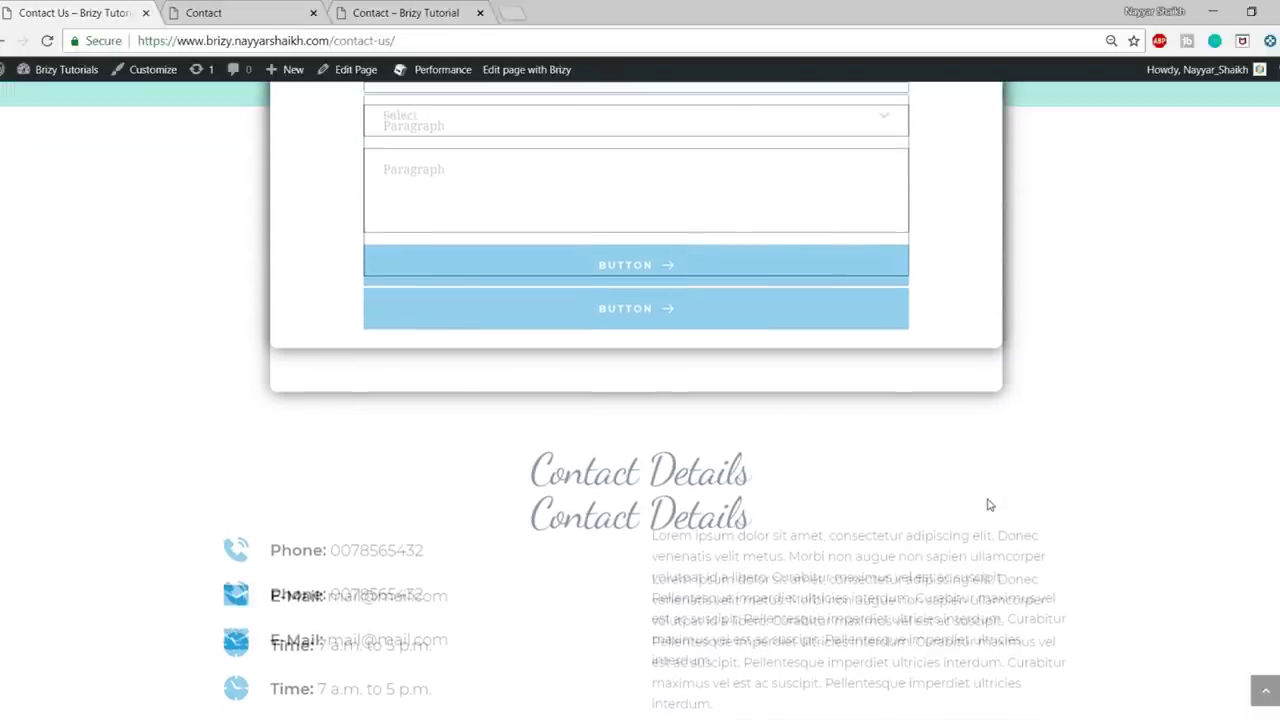
pyautogui.scroll(3, 988, 505)
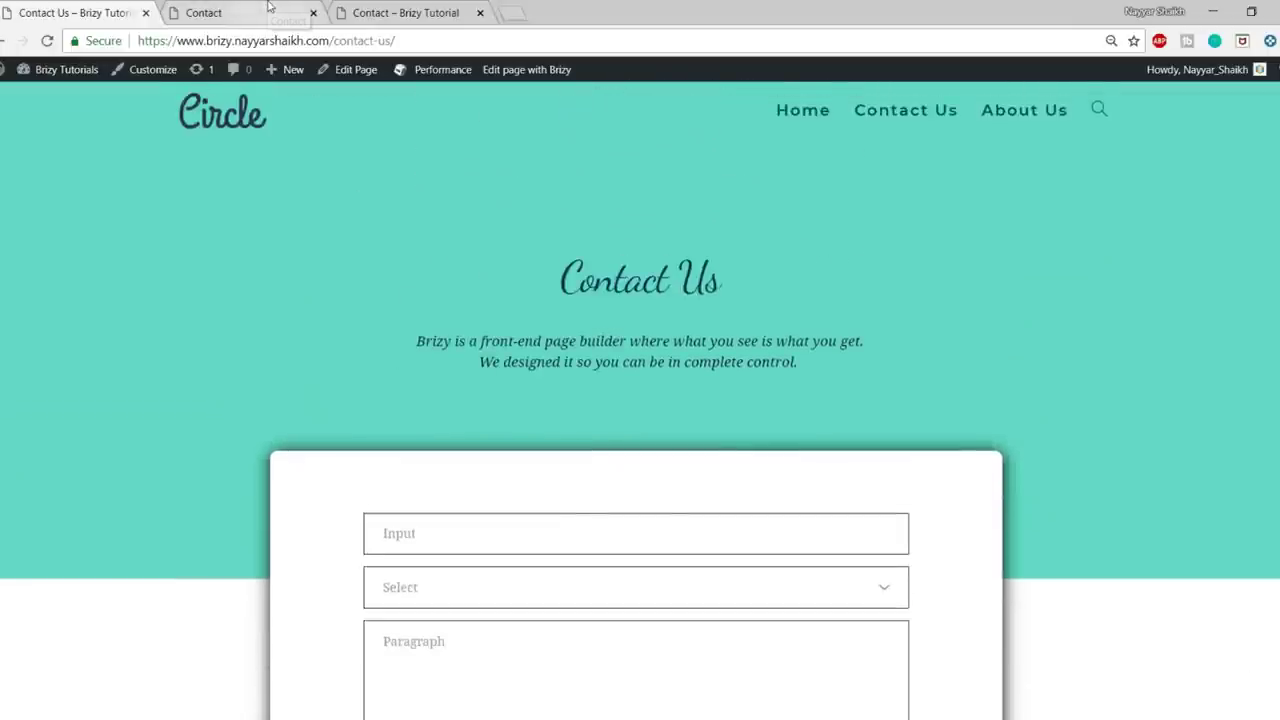
pyautogui.click(268, 9)
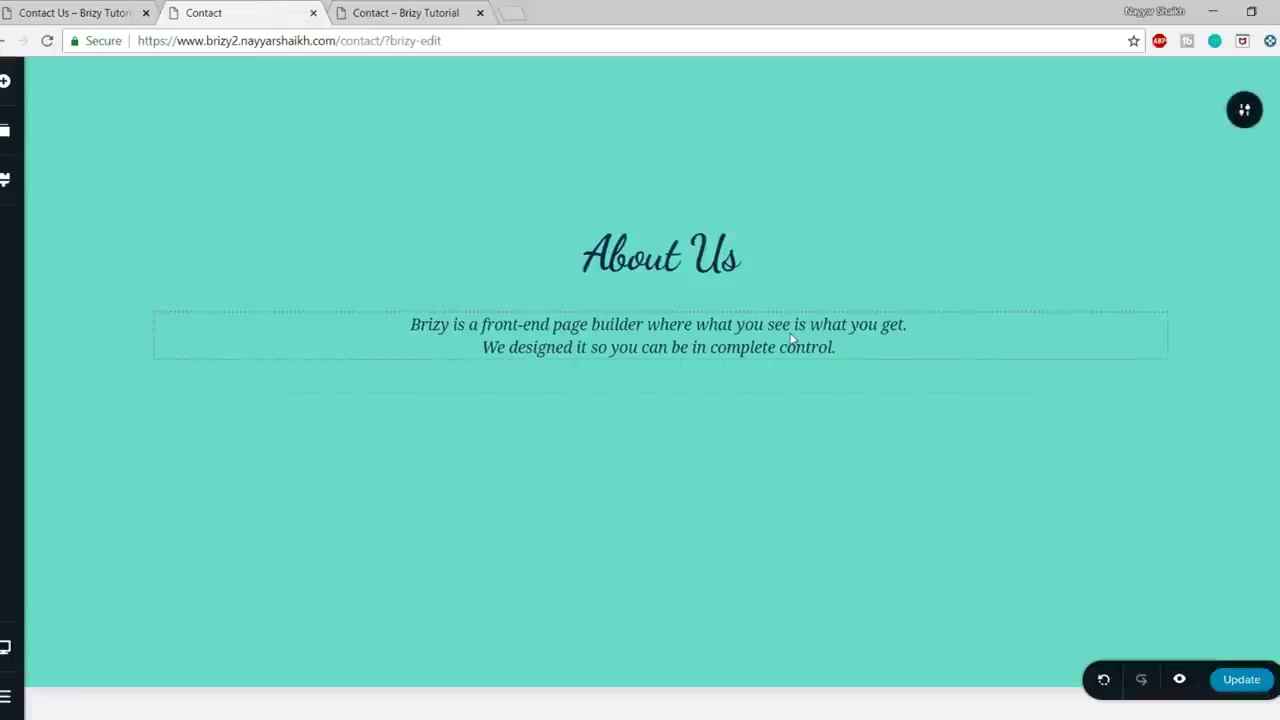
# - Add a blank block below About Us and delete its right column
pyautogui.scroll(-2, 1043, 414)
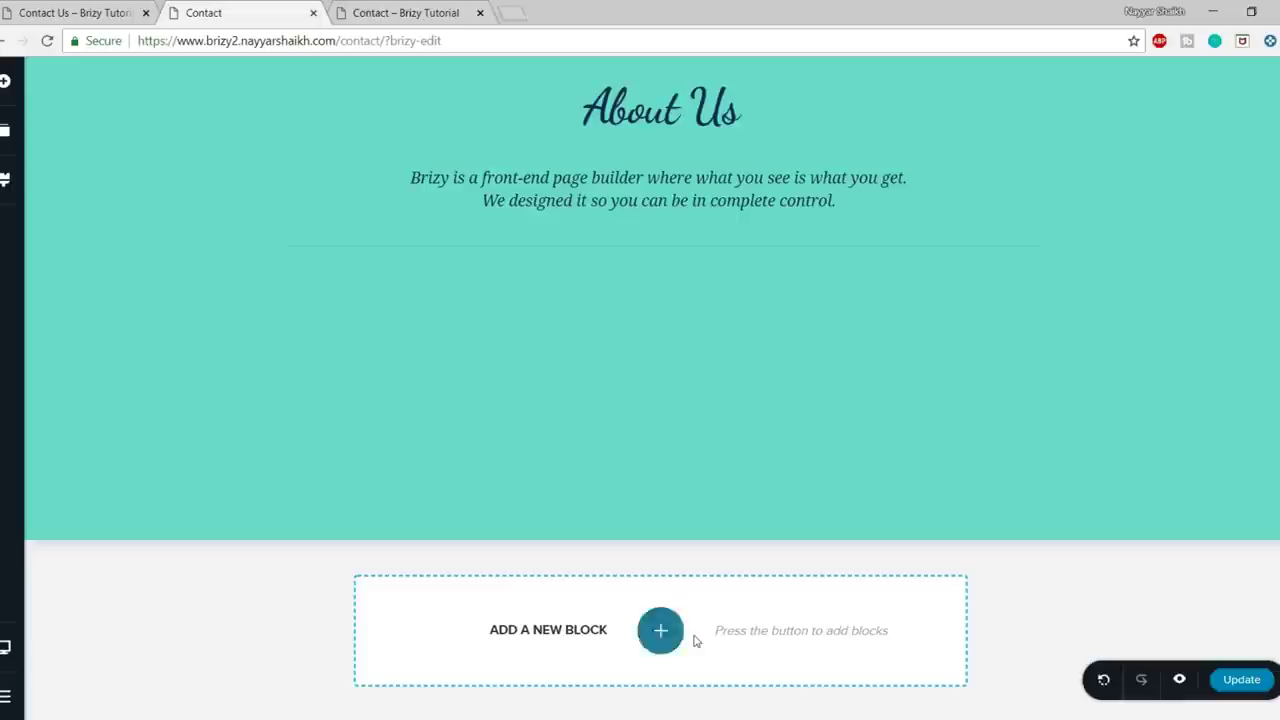
pyautogui.click(662, 632)
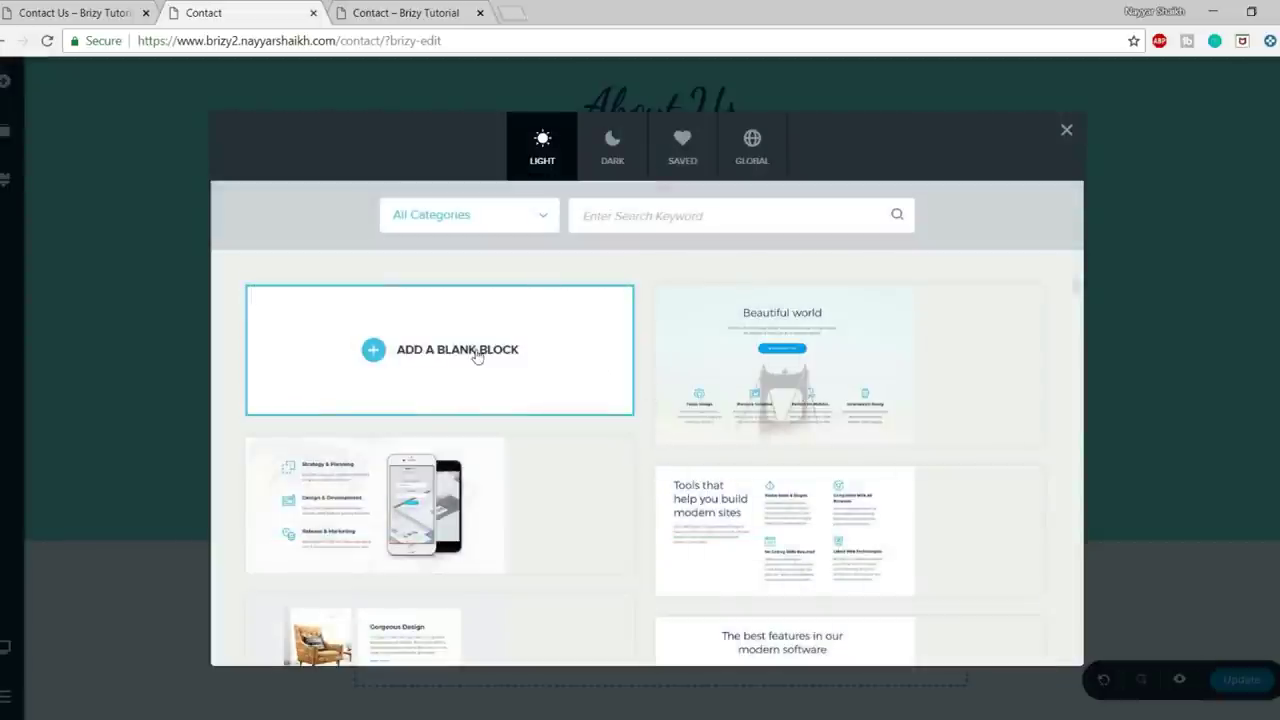
pyautogui.scroll(-3, 815, 531)
pyautogui.scroll(5, 437, 543)
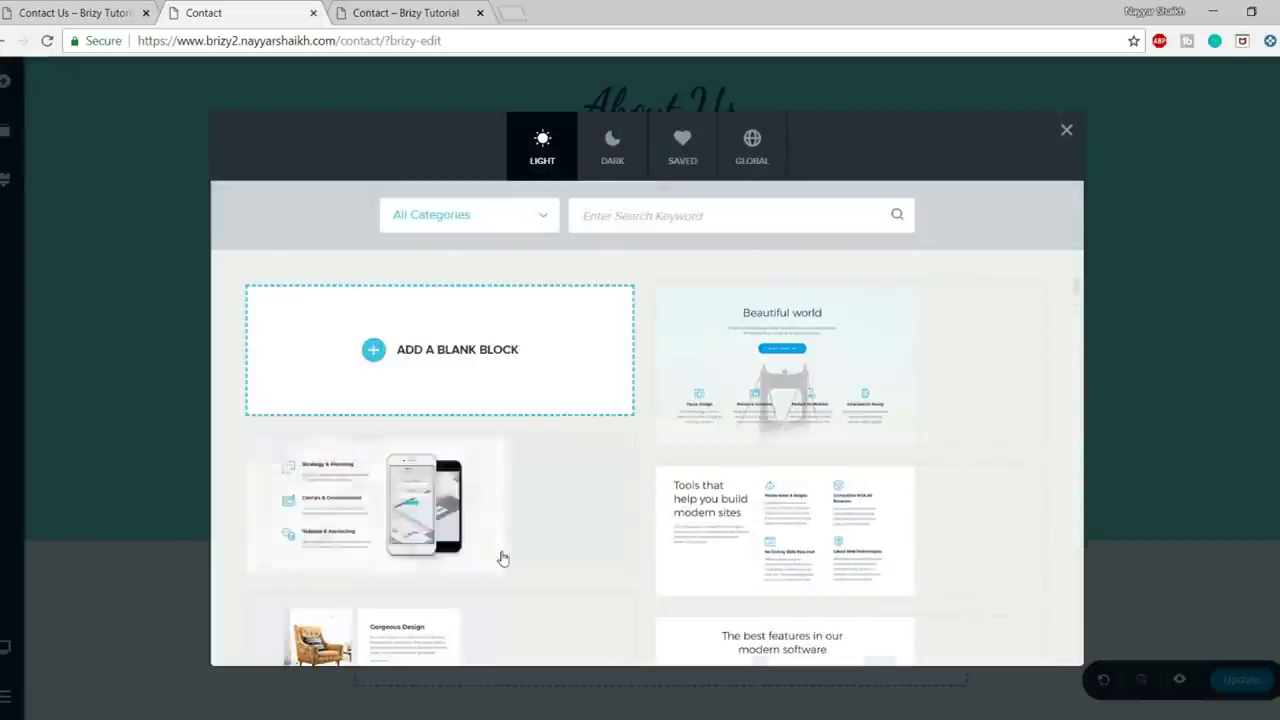
pyautogui.click(459, 360)
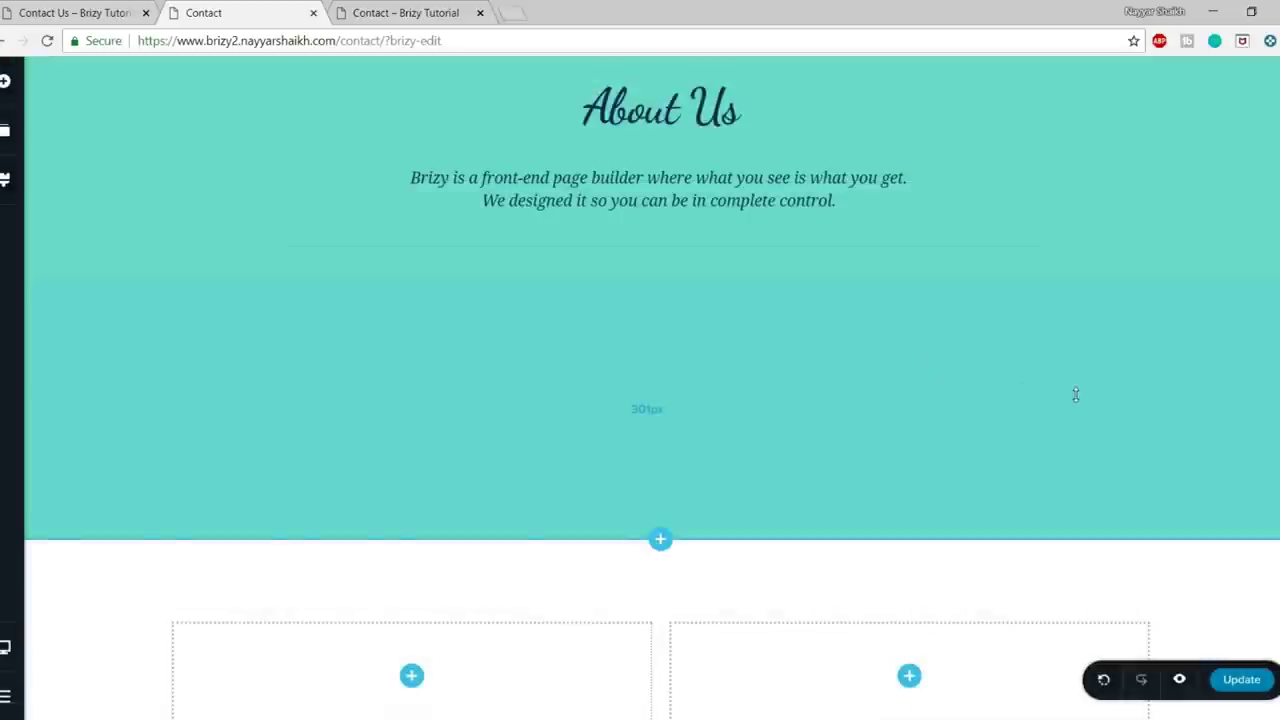
pyautogui.scroll(-3, 1079, 392)
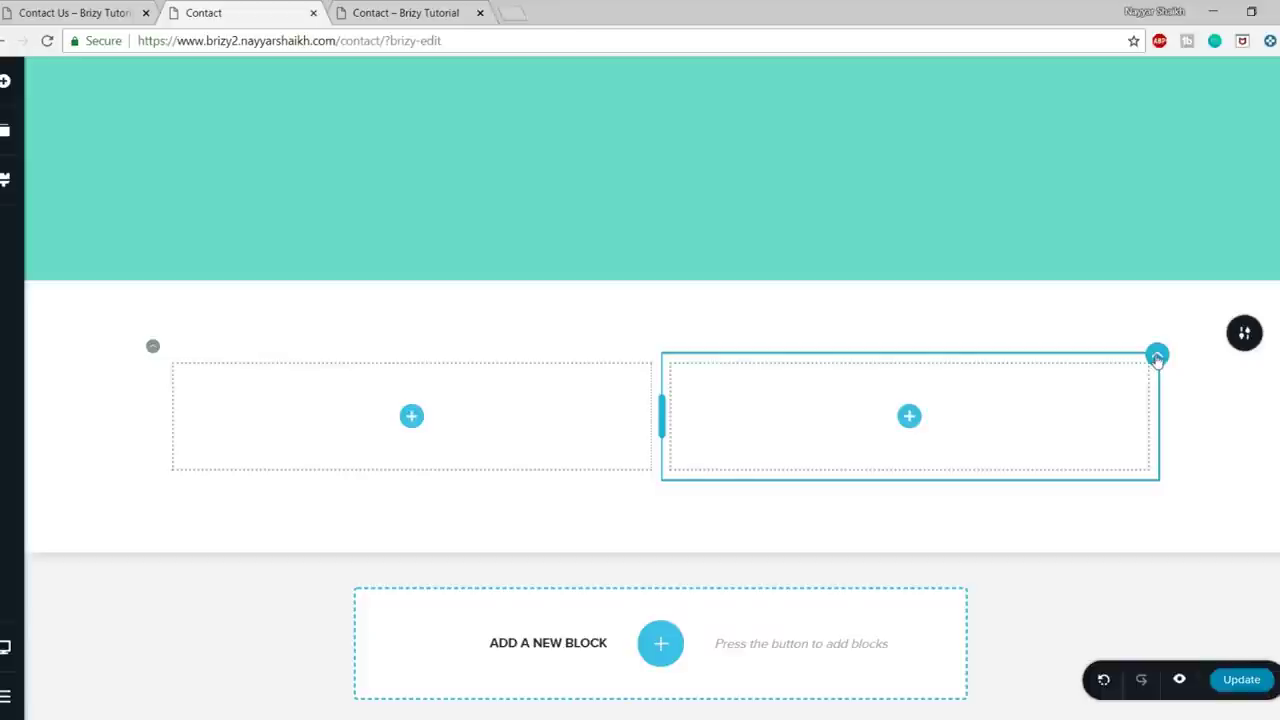
pyautogui.click(1248, 317)
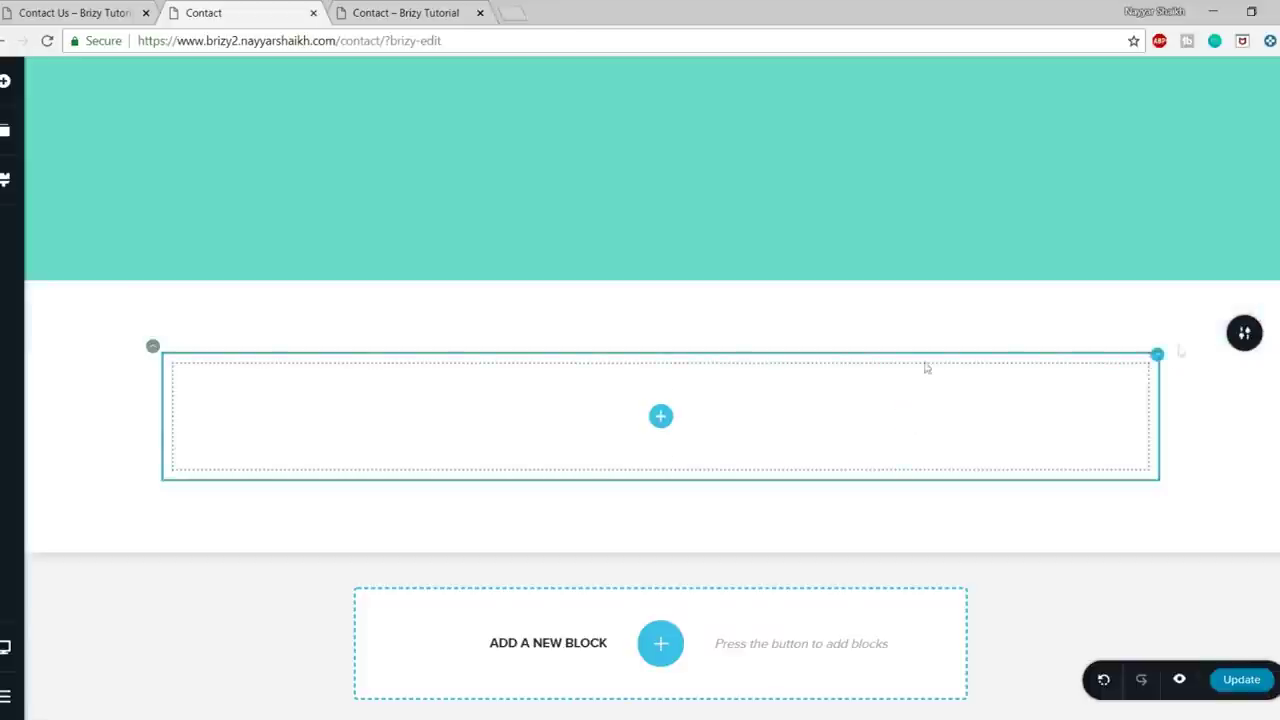
pyautogui.scroll(1, 1093, 453)
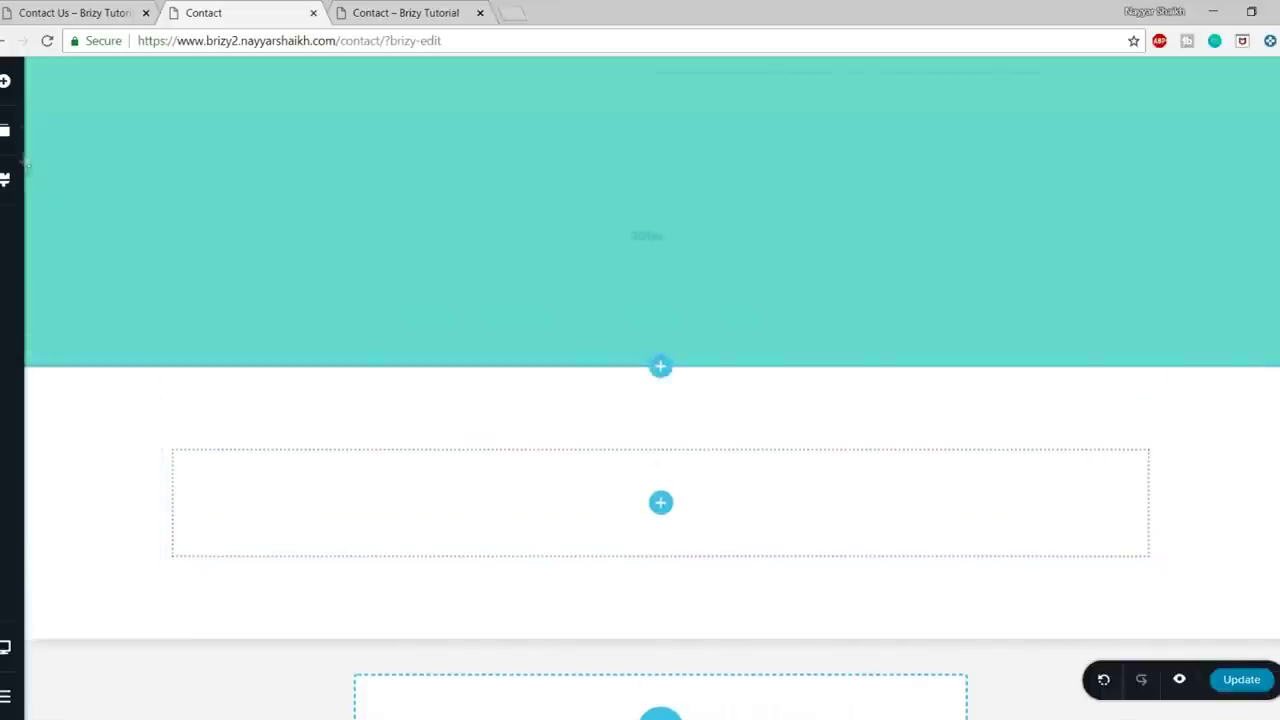
# - Place a Form element in the remaining column and select it for editing
pyautogui.click(5, 90)
pyautogui.moveTo(63, 389); pyautogui.dragTo(665, 515)
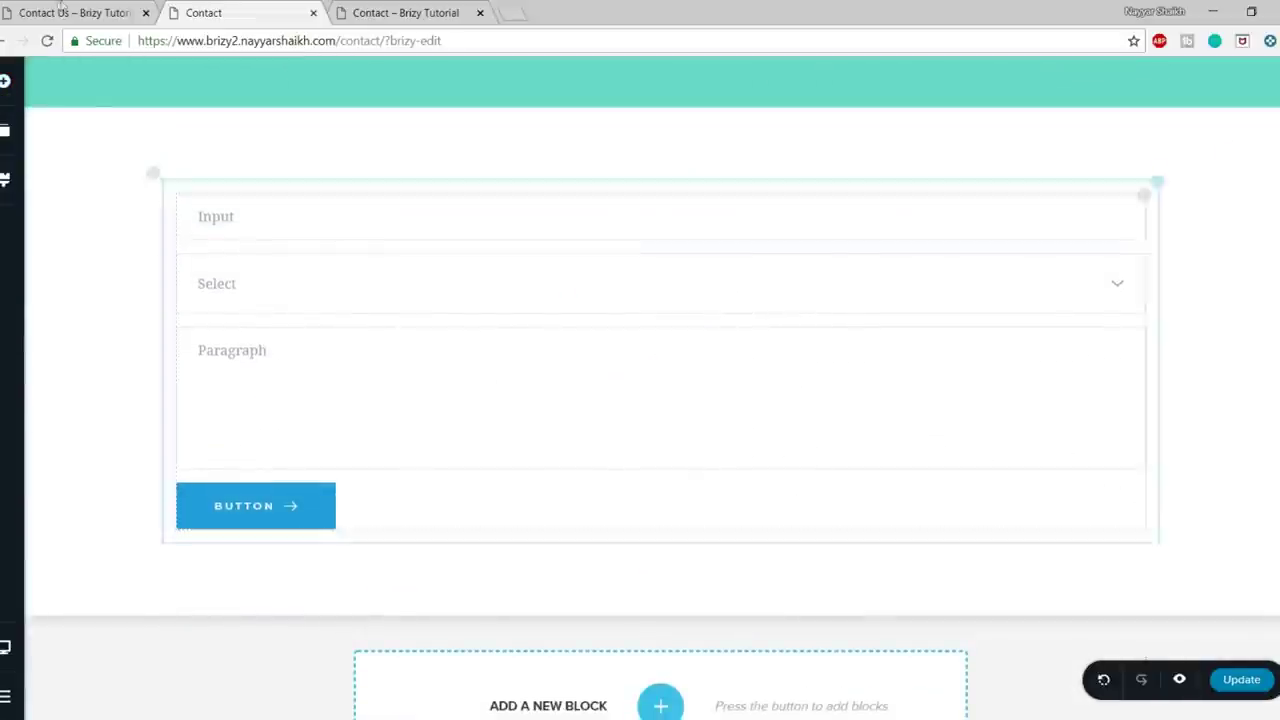
pyautogui.click(55, 8)
pyautogui.scroll(-3, 560, 391)
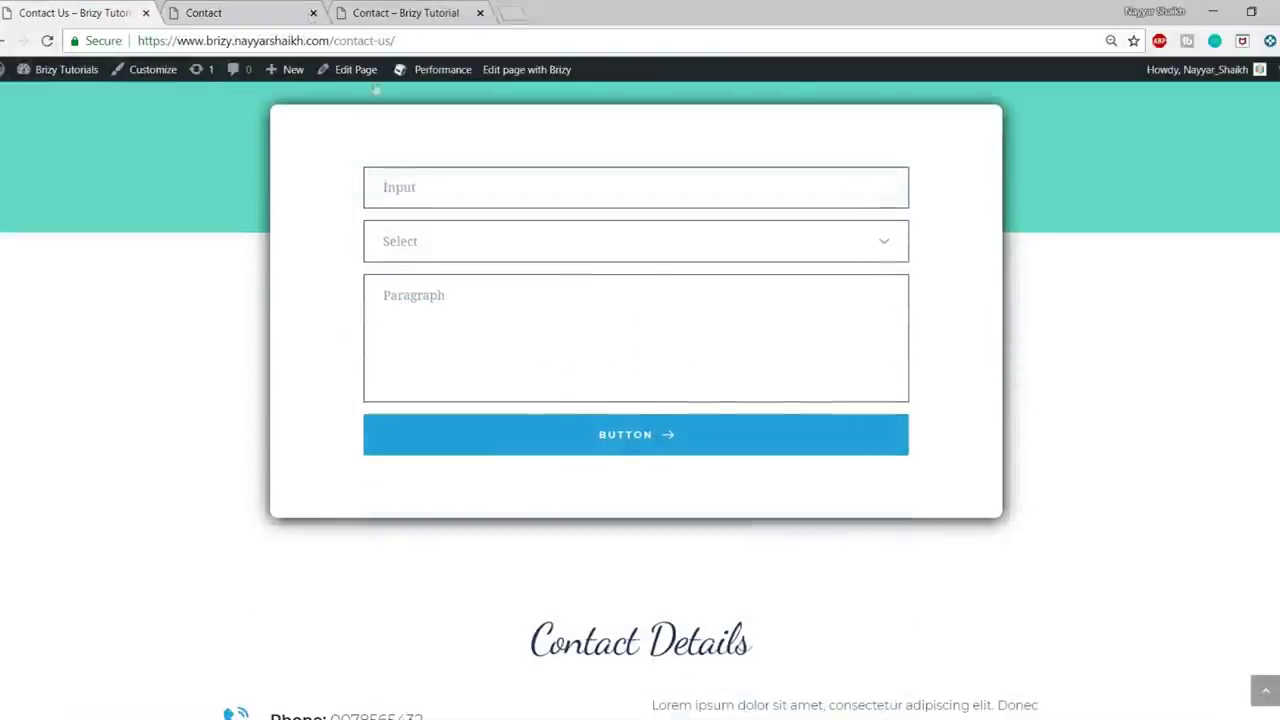
pyautogui.click(280, 10)
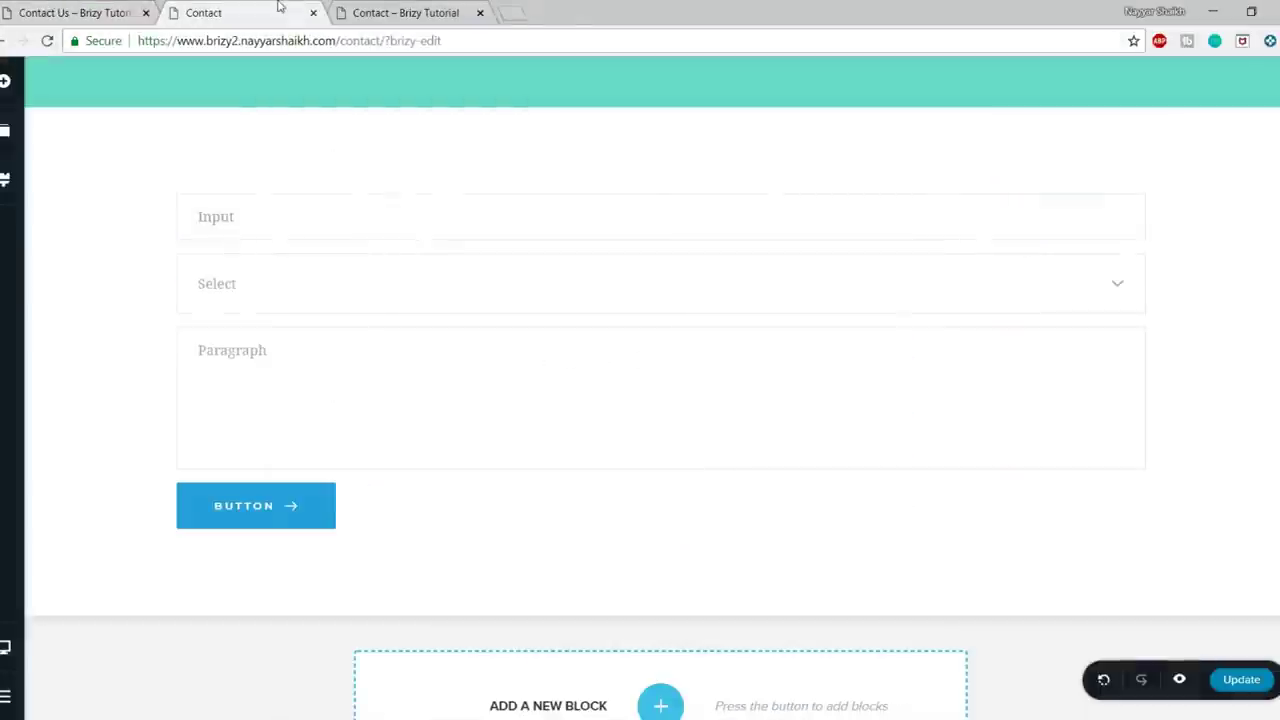
pyautogui.click(449, 332)
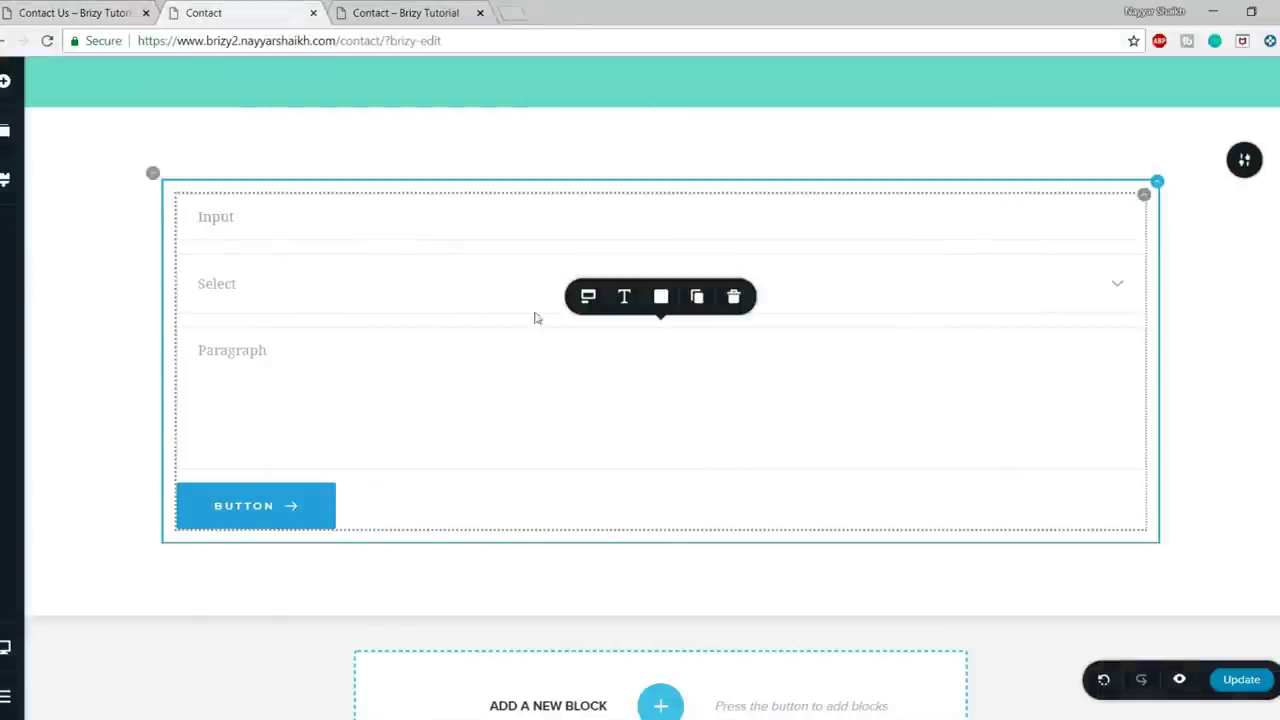
pyautogui.click(620, 302)
# - Give the form's field borders a dark colour, then reselect the whole form
pyautogui.click(659, 300)
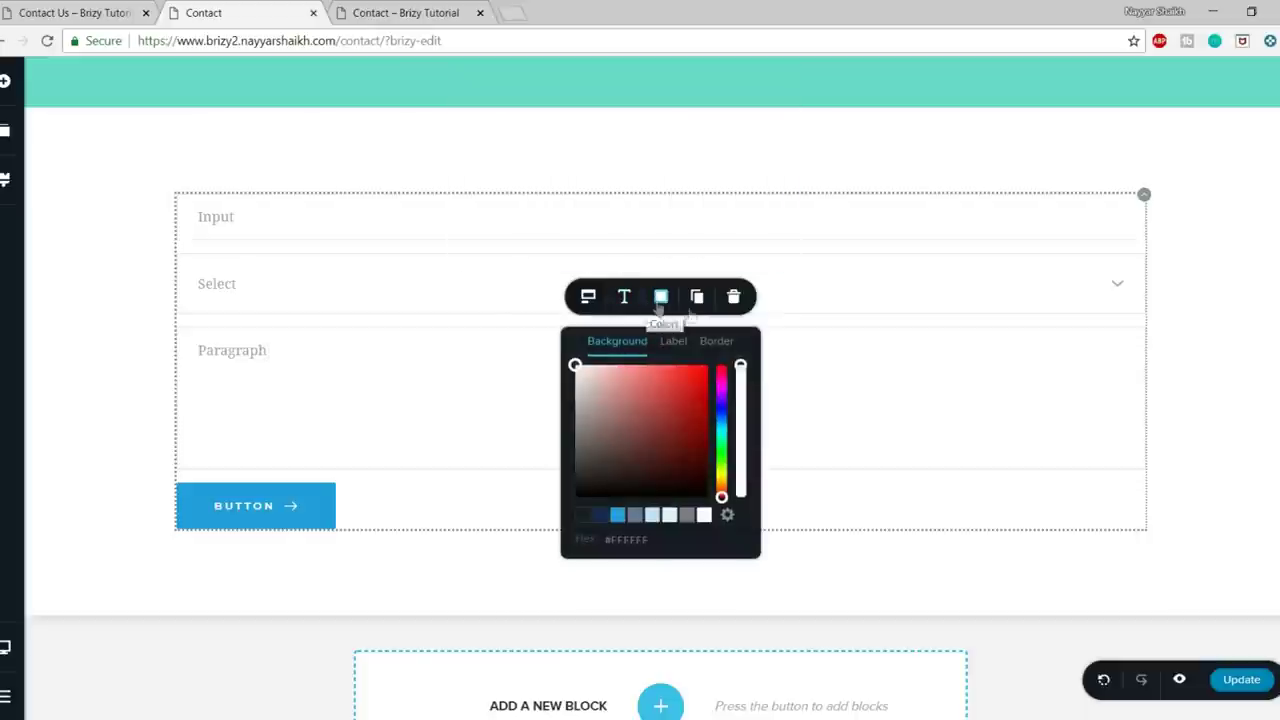
pyautogui.click(708, 343)
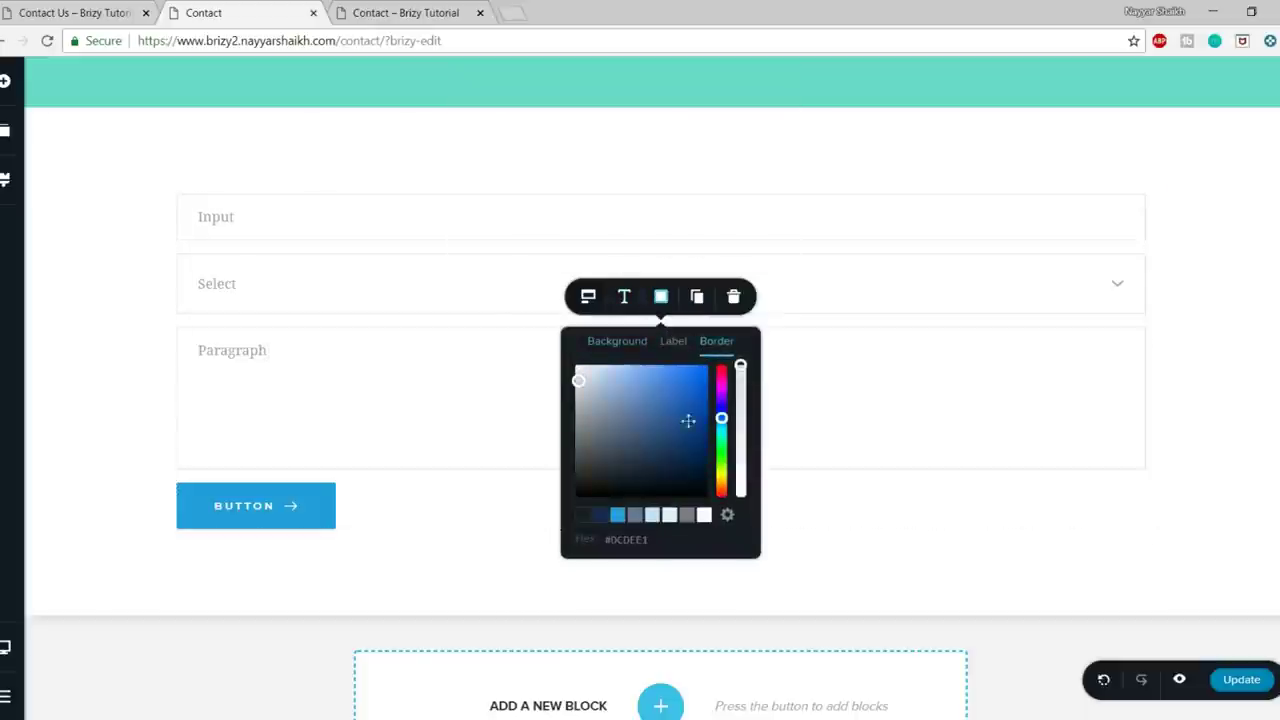
pyautogui.click(585, 522)
pyautogui.click(310, 522)
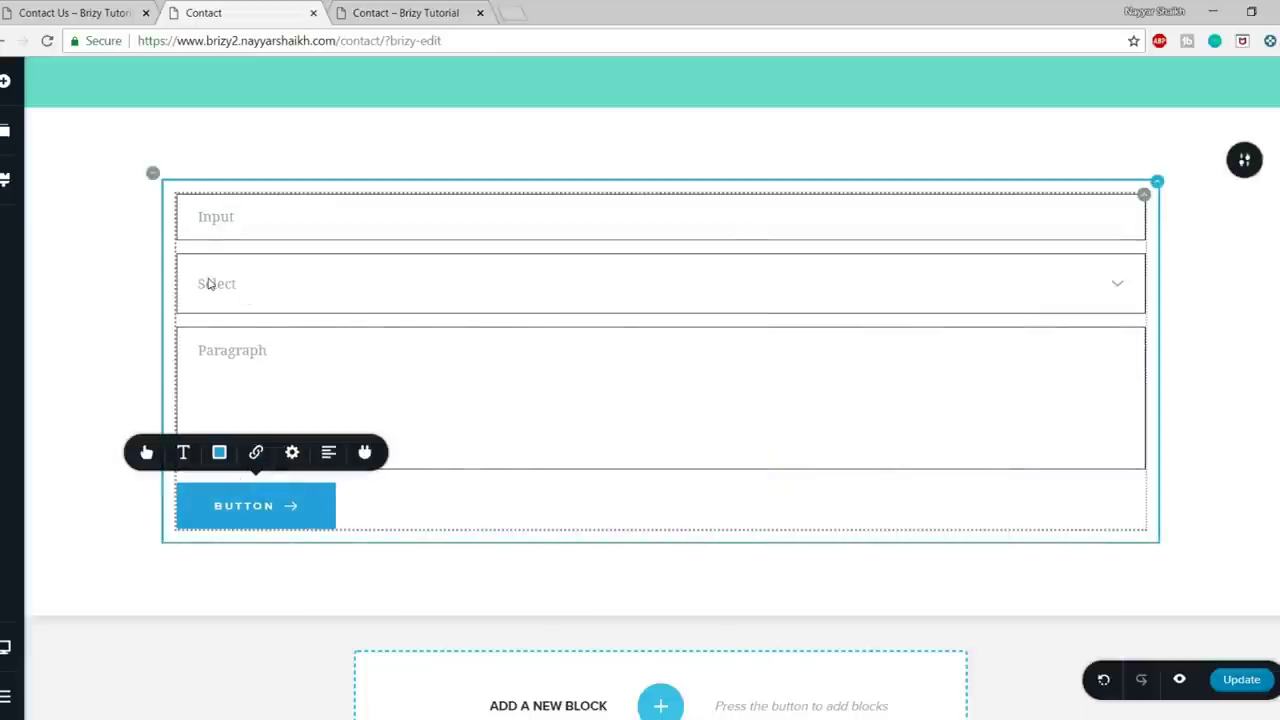
pyautogui.click(75, 12)
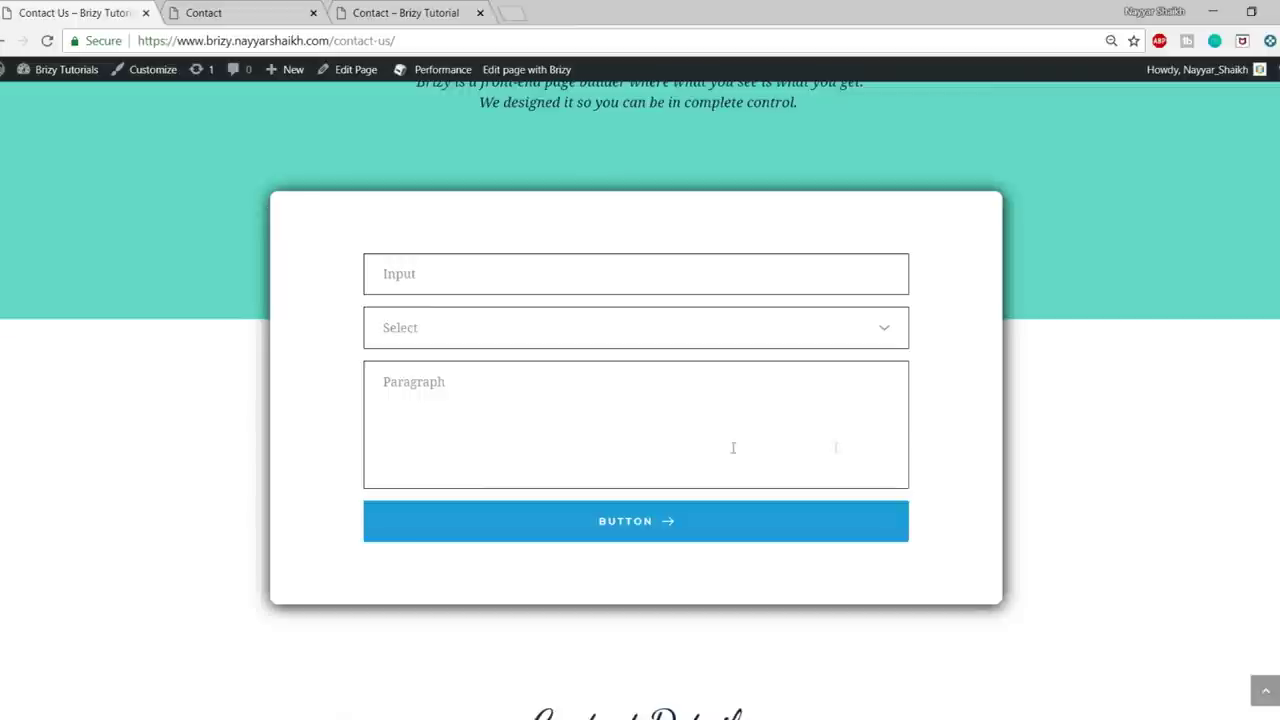
pyautogui.click(242, 16)
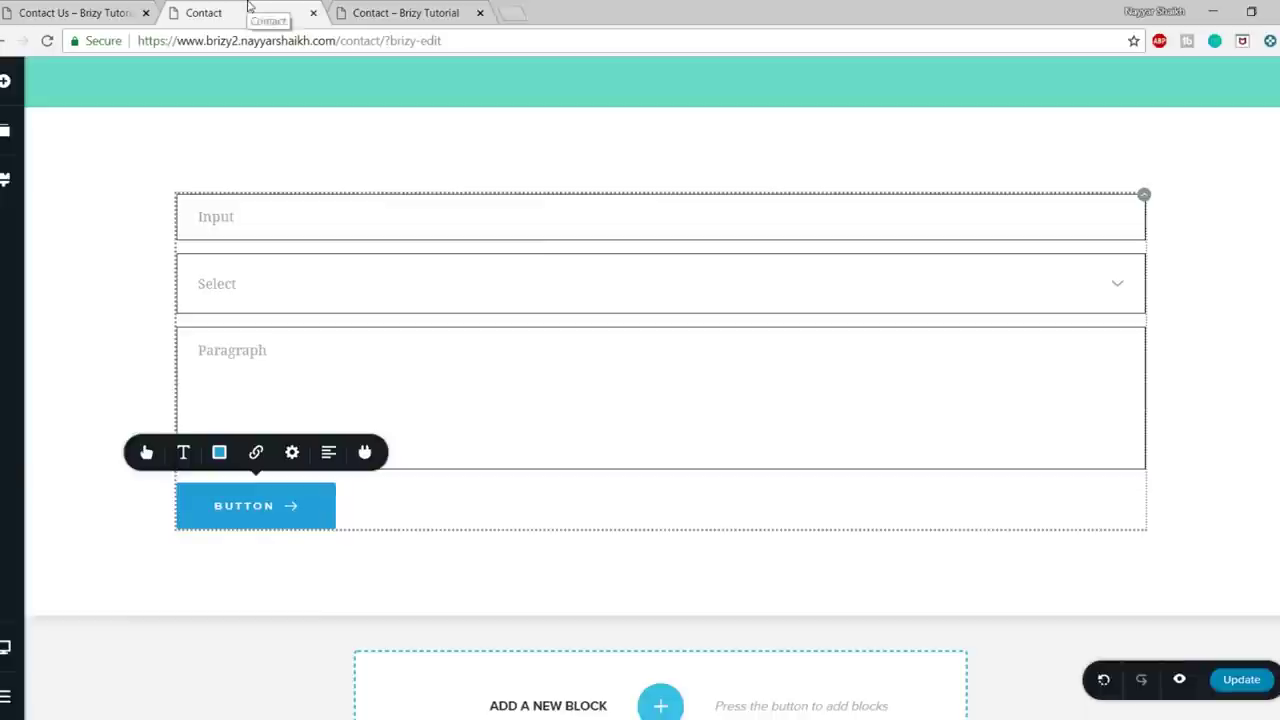
pyautogui.click(1145, 199)
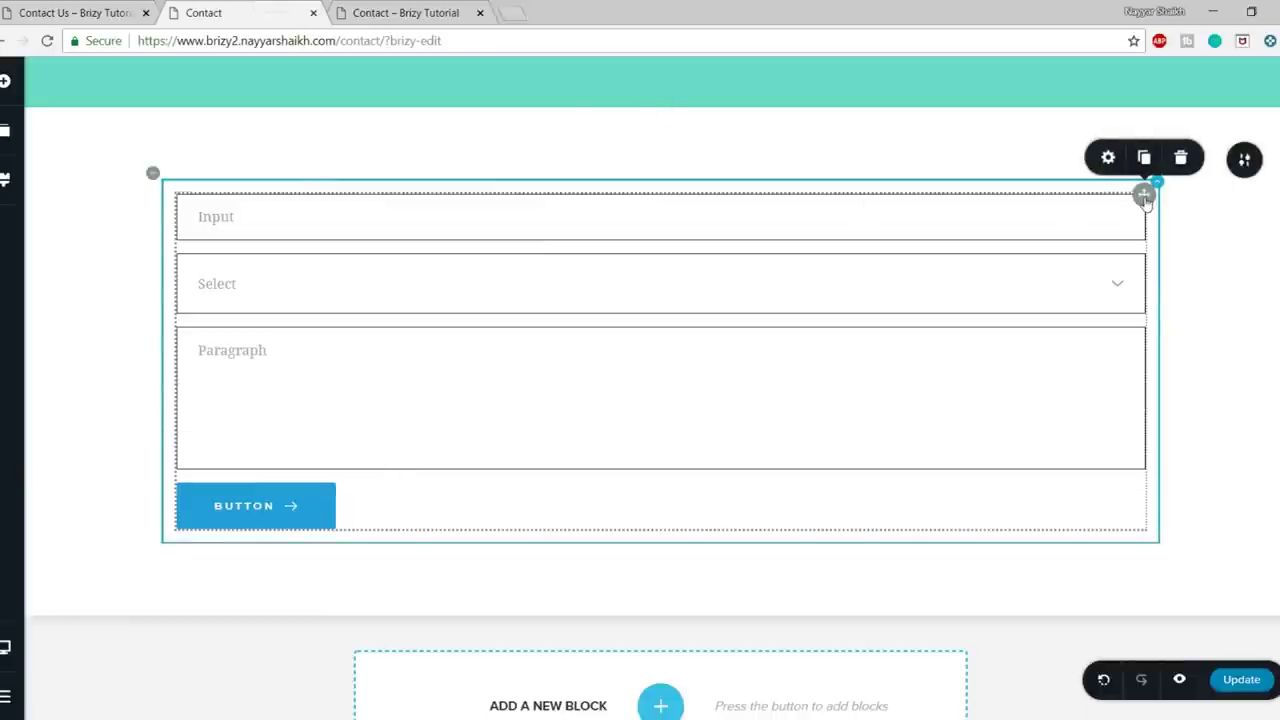
# - Set 100 px left and right margins on the contact form
pyautogui.click(1112, 158)
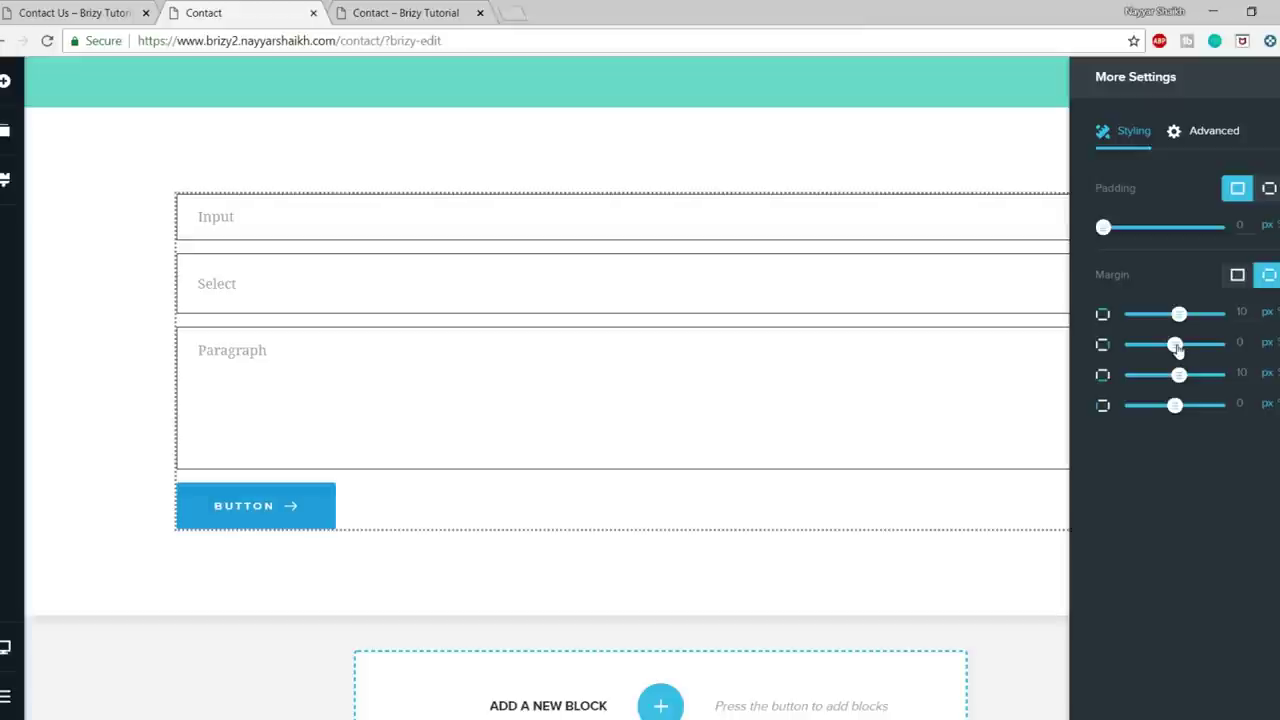
pyautogui.moveTo(1177, 344); pyautogui.dragTo(1233, 366)
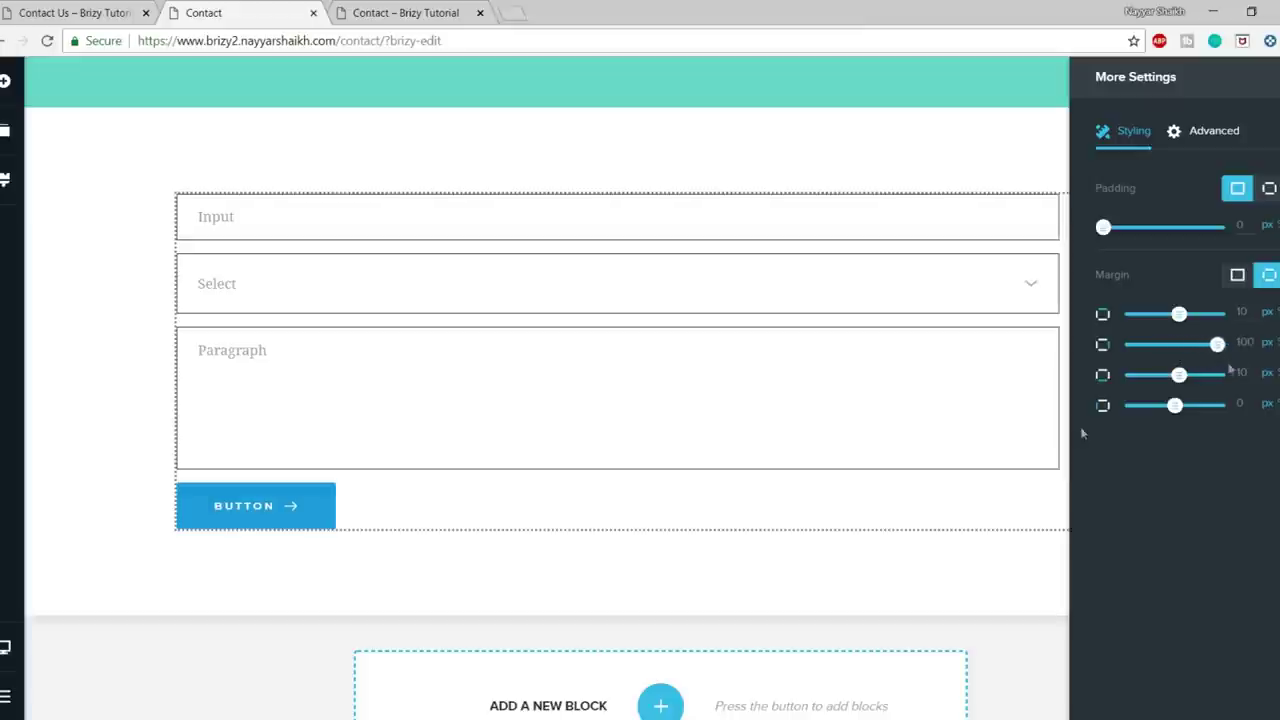
pyautogui.moveTo(1175, 406); pyautogui.dragTo(1232, 406)
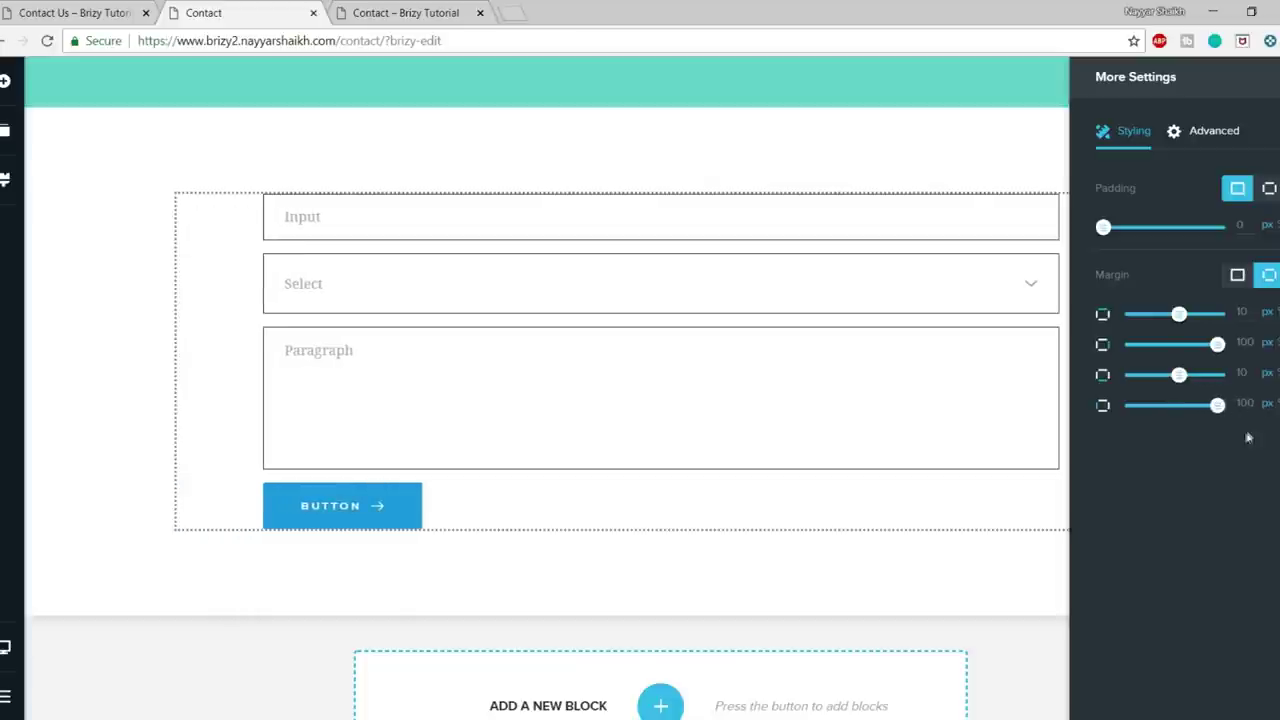
pyautogui.click(869, 331)
pyautogui.scroll(1, 1271, 420)
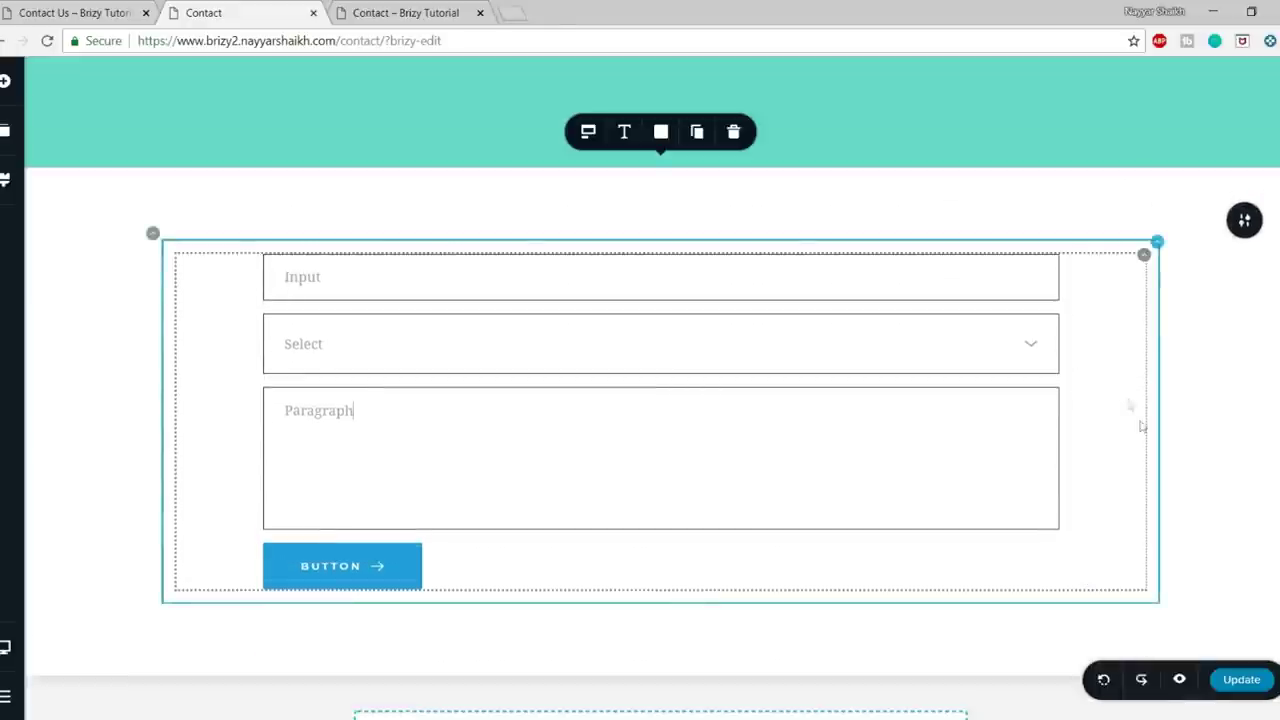
pyautogui.scroll(2, 1160, 415)
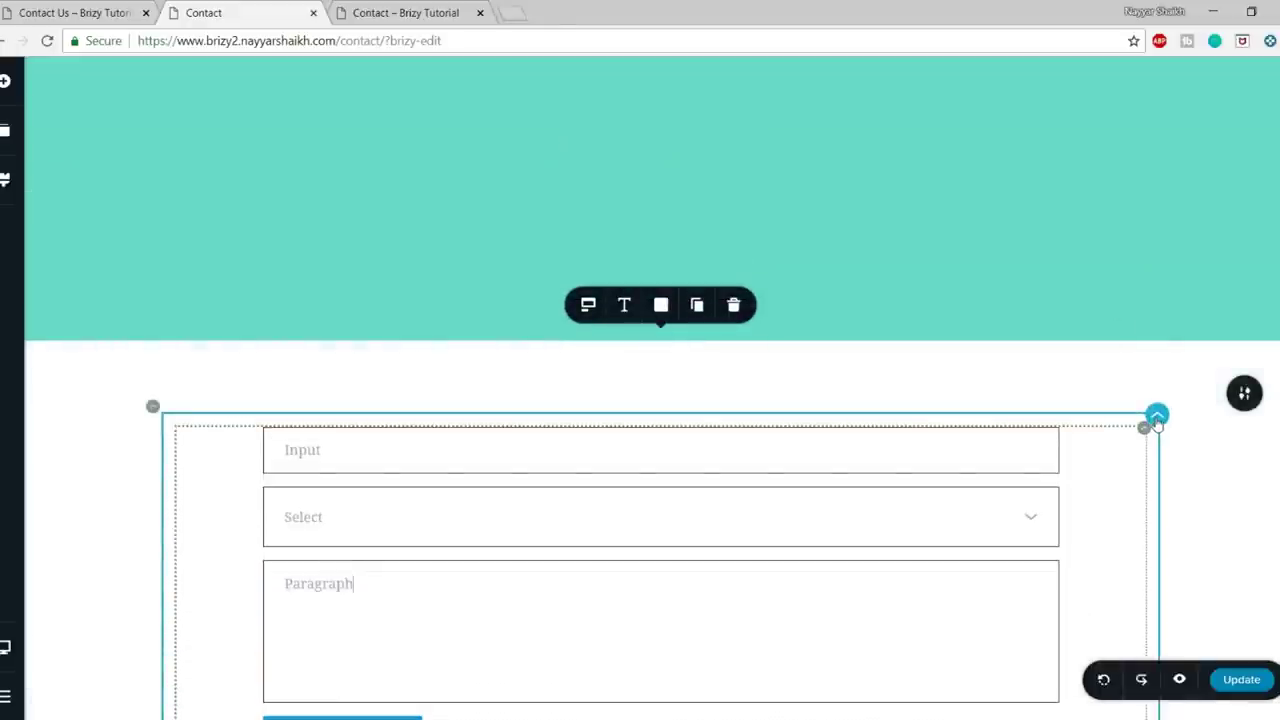
# - Give the form's column a per-side -250 px top margin so it overlaps the teal band
pyautogui.click(1164, 417)
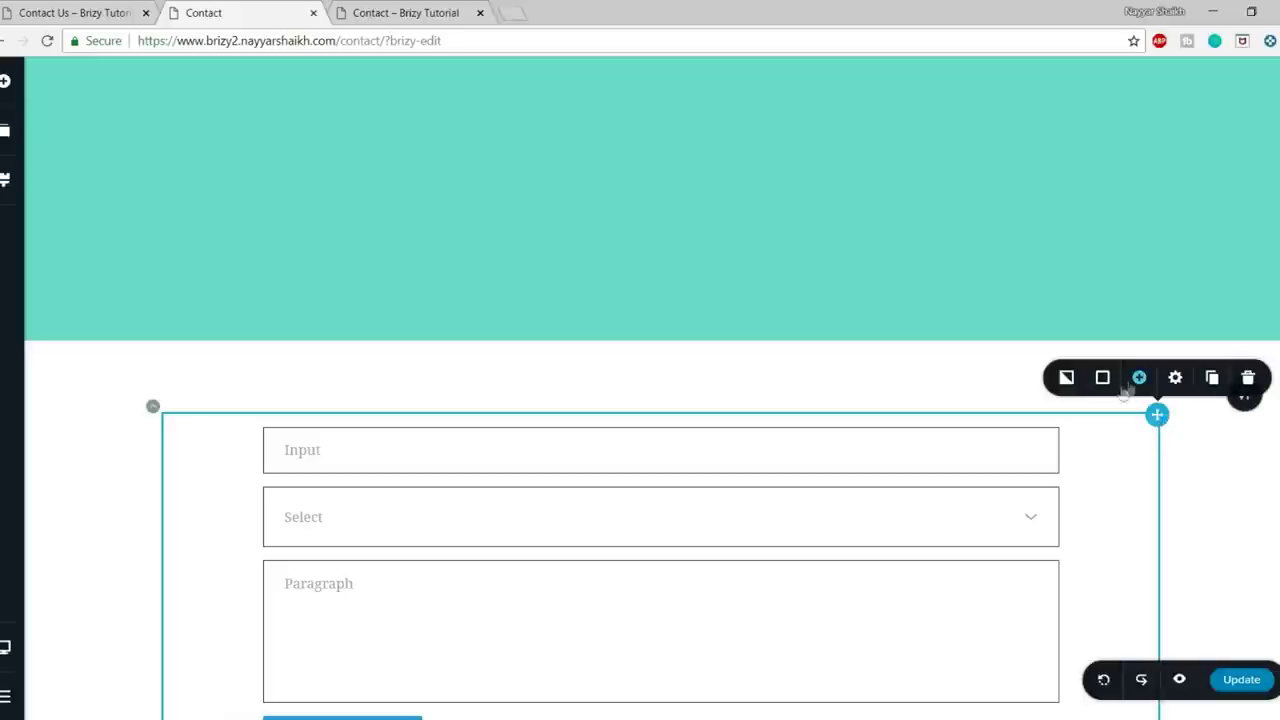
pyautogui.click(1175, 377)
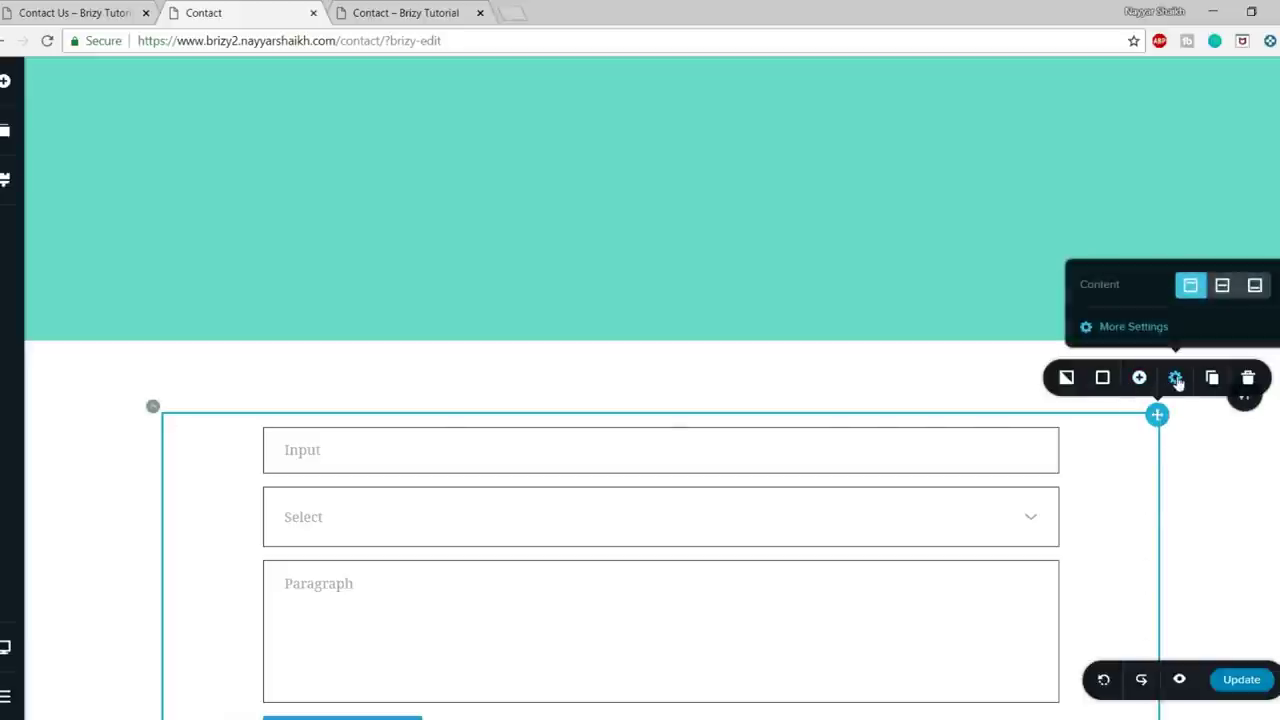
pyautogui.click(1158, 330)
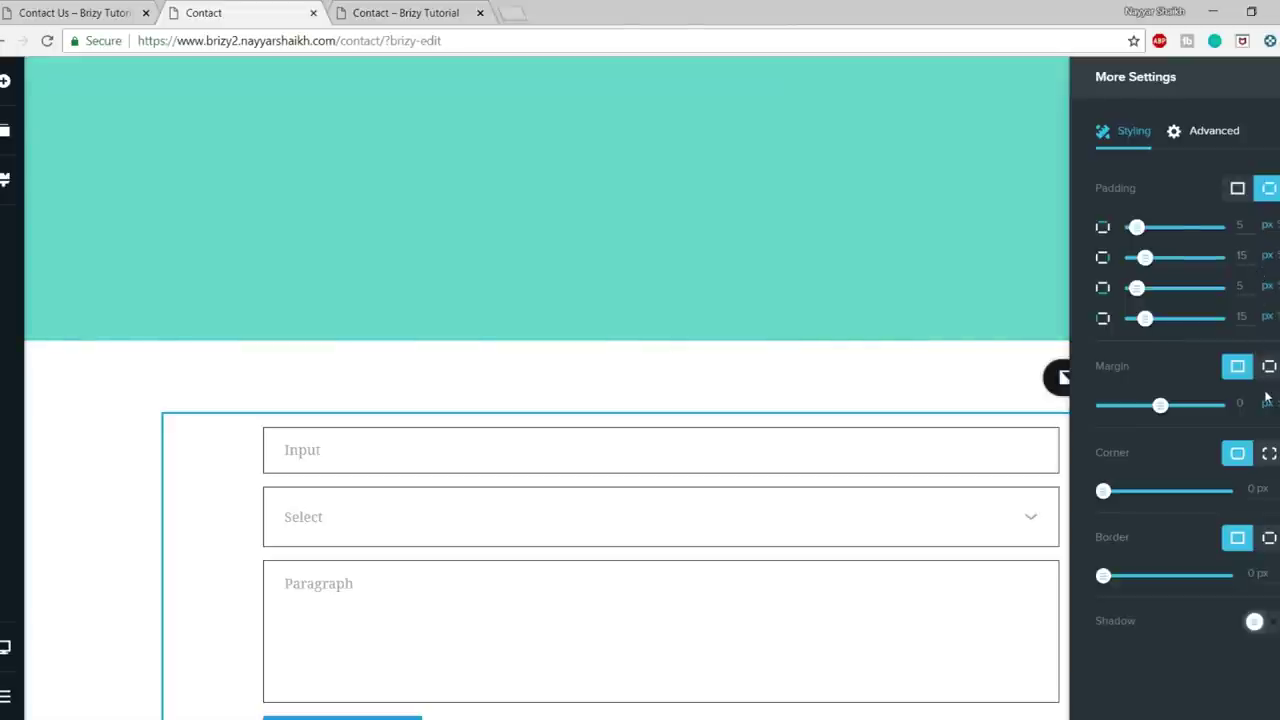
pyautogui.click(1269, 367)
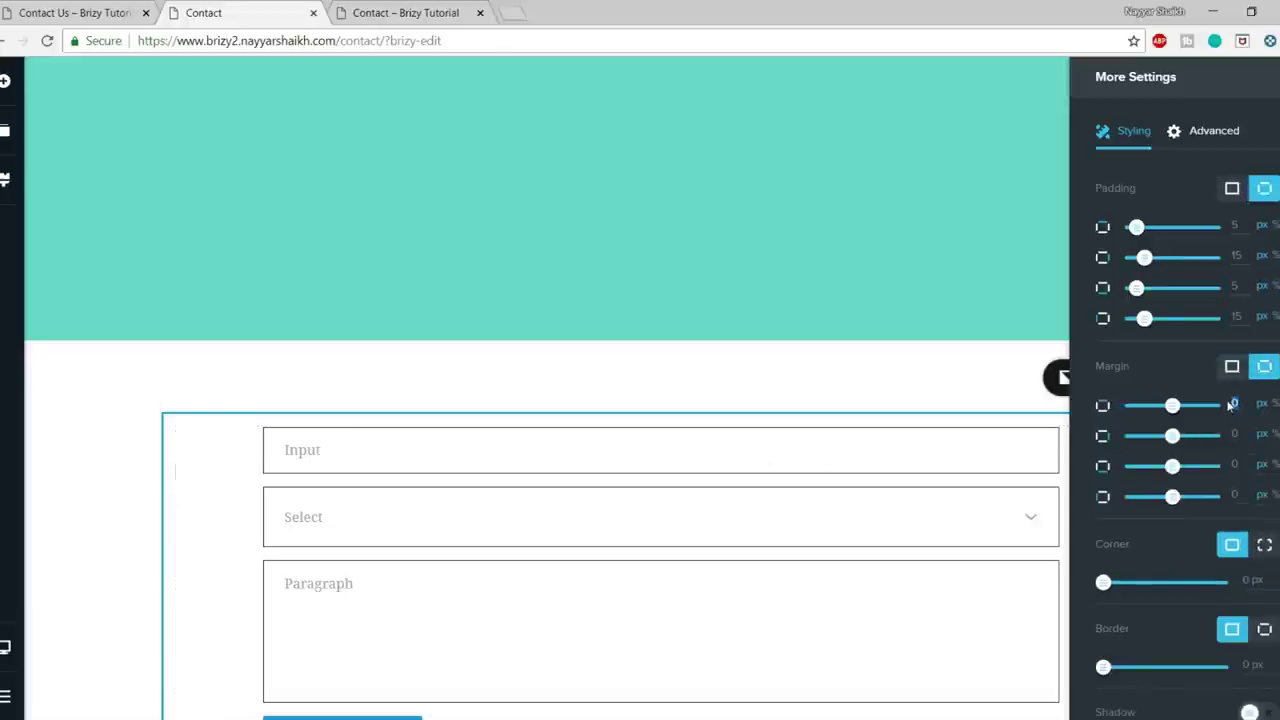
pyautogui.write('250')
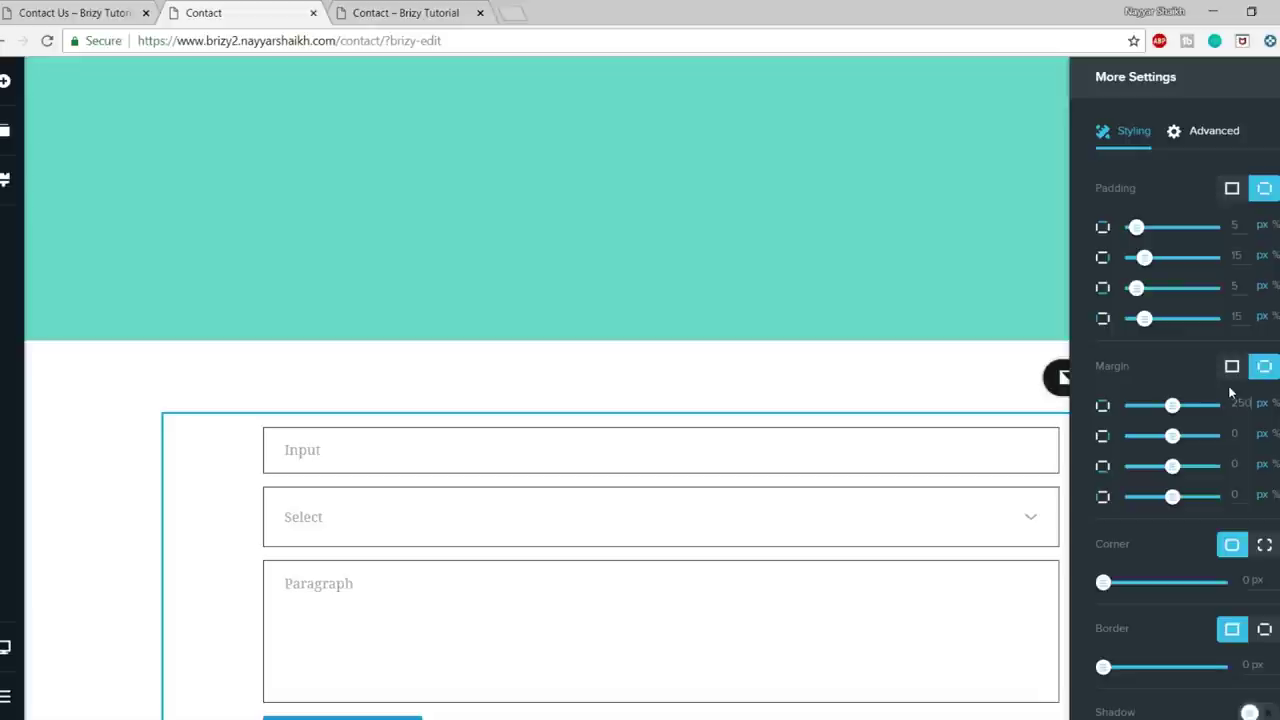
pyautogui.scroll(-2, 948, 457)
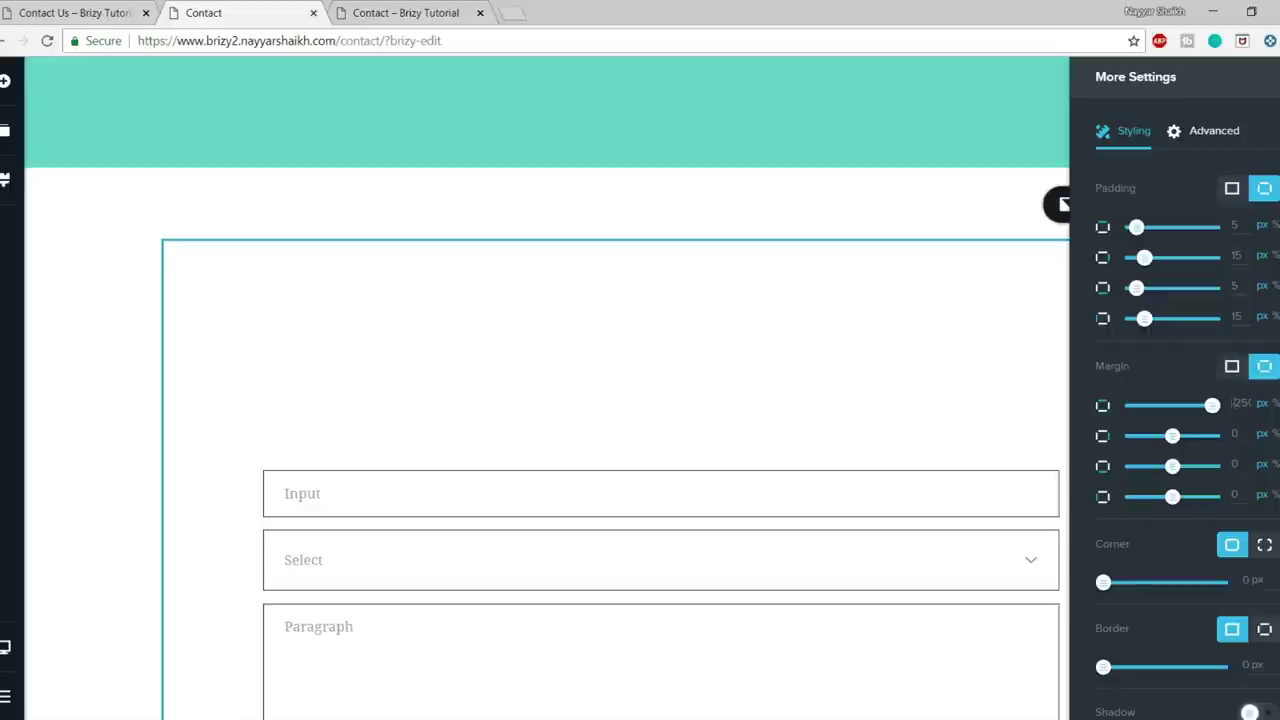
pyautogui.moveTo(1212, 405); pyautogui.dragTo(1132, 405)
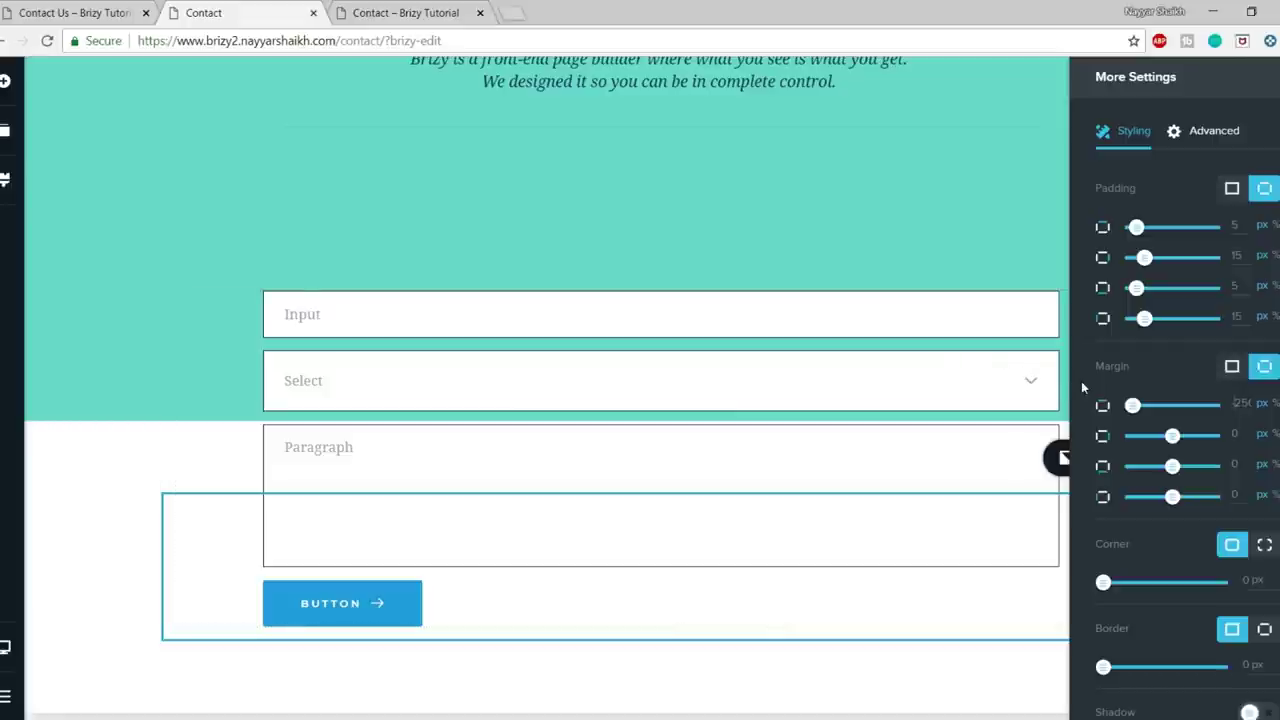
pyautogui.click(971, 251)
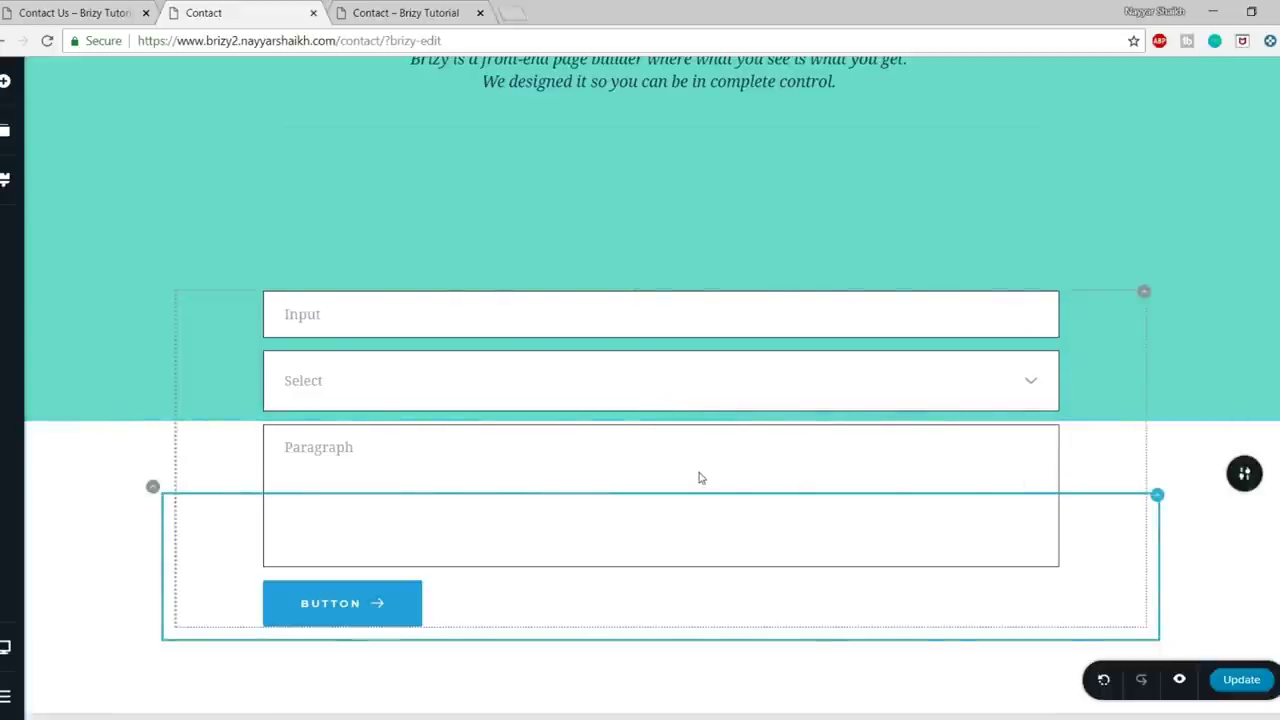
pyautogui.moveTo(1157, 495)
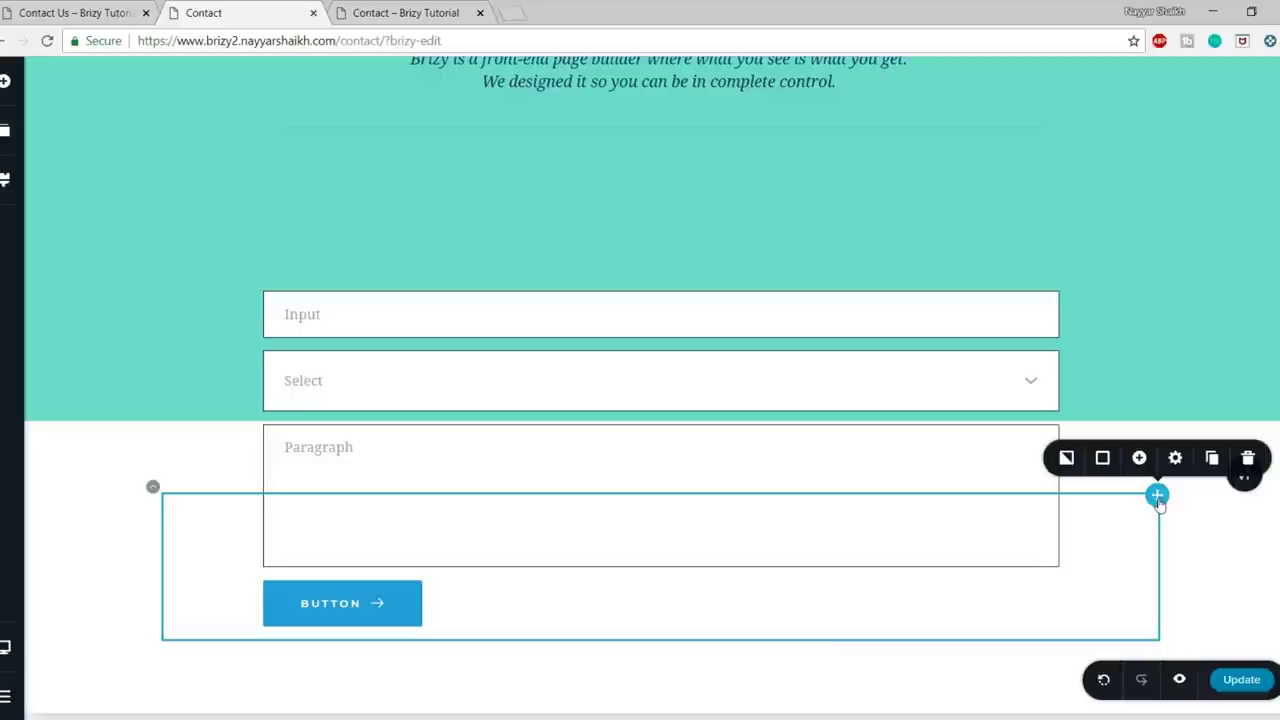
# - Give the form box a white background and apply a new top padding value
pyautogui.click(1102, 458)
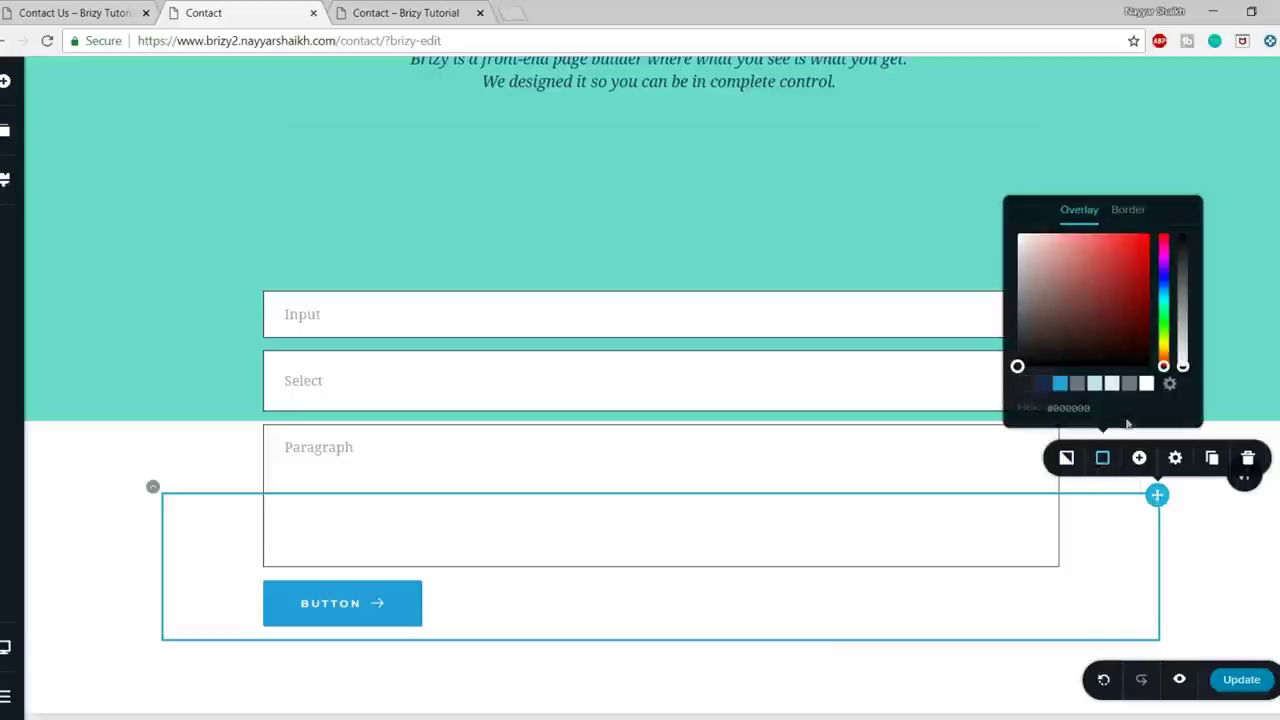
pyautogui.click(1146, 385)
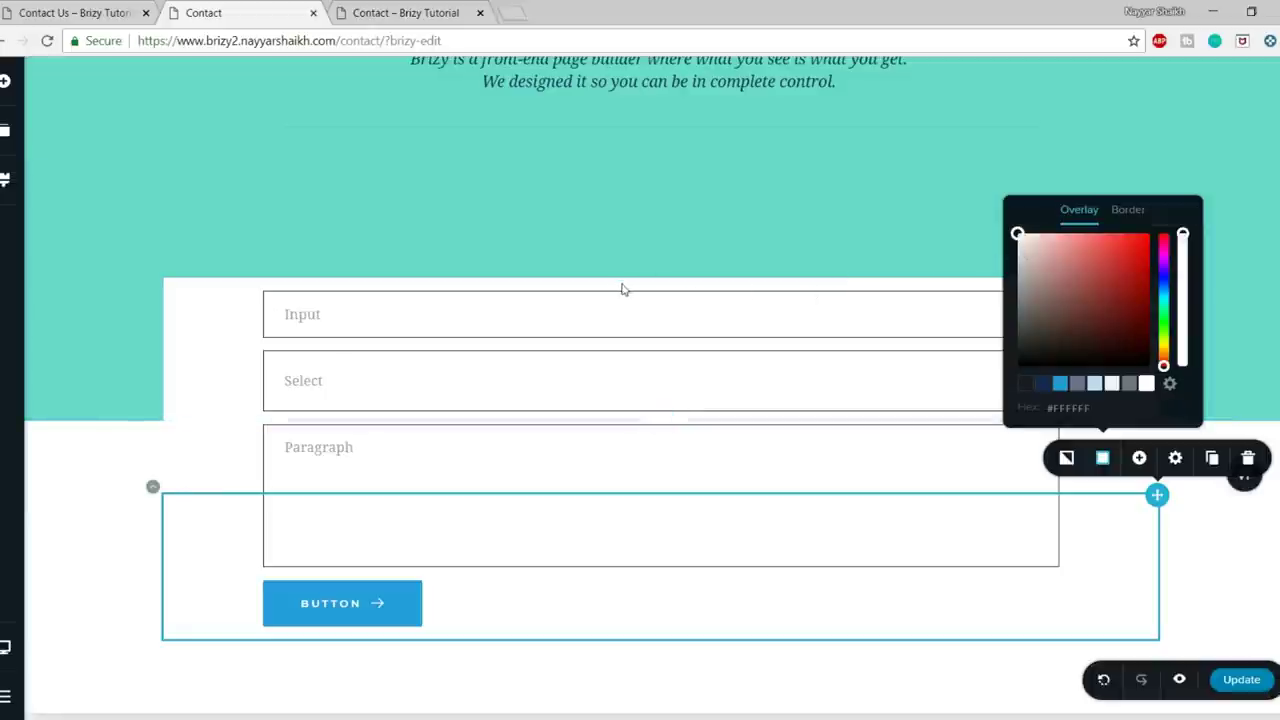
pyautogui.click(1175, 462)
pyautogui.click(1133, 407)
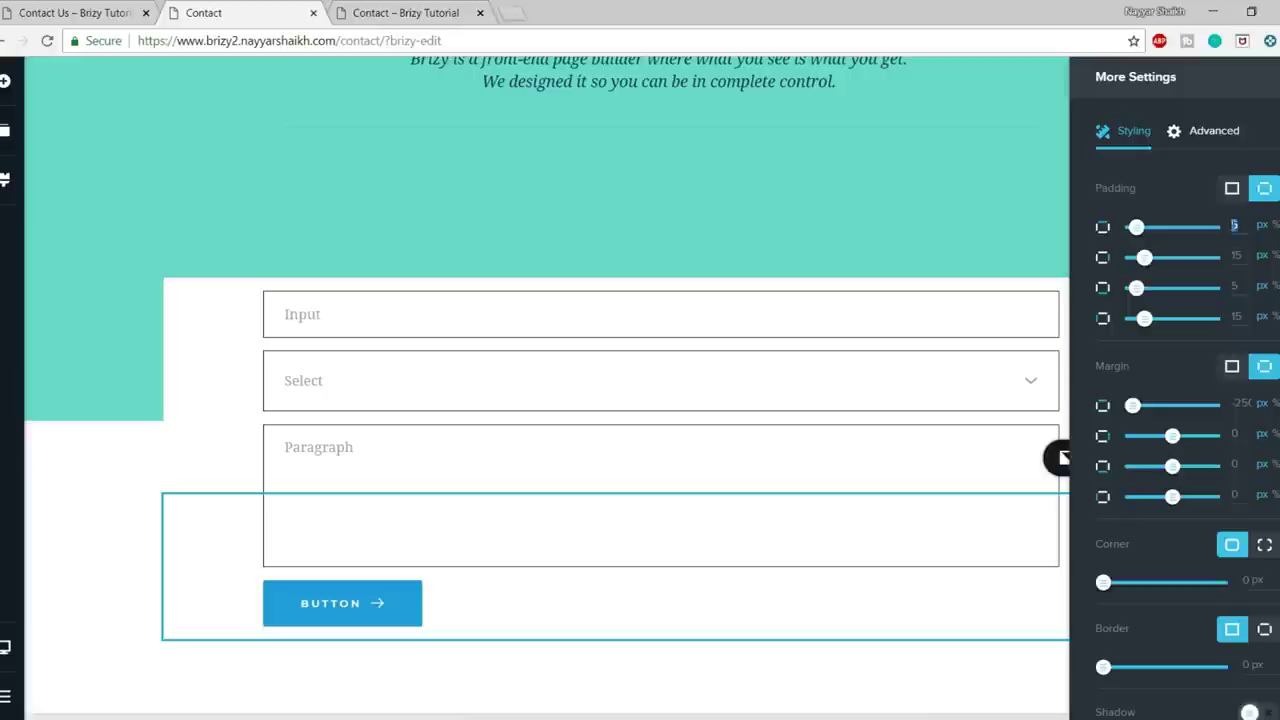
pyautogui.press('Tab')
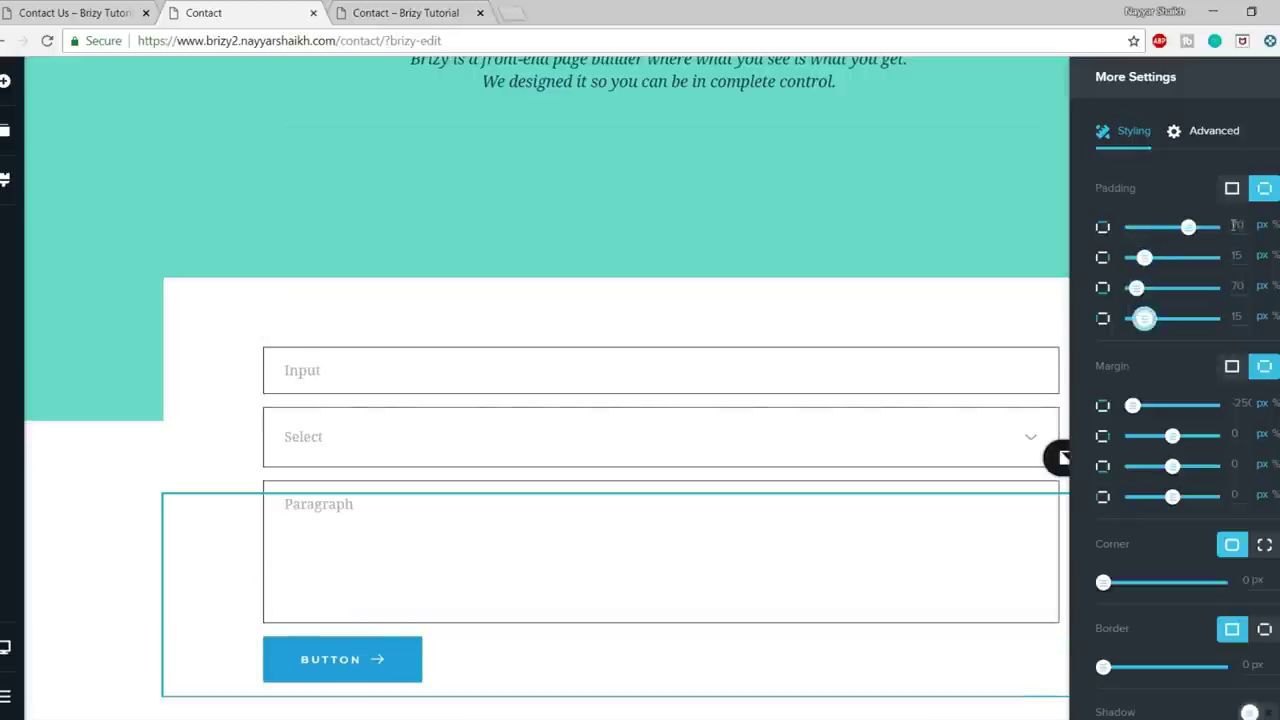
pyautogui.scroll(-1, 700, 320)
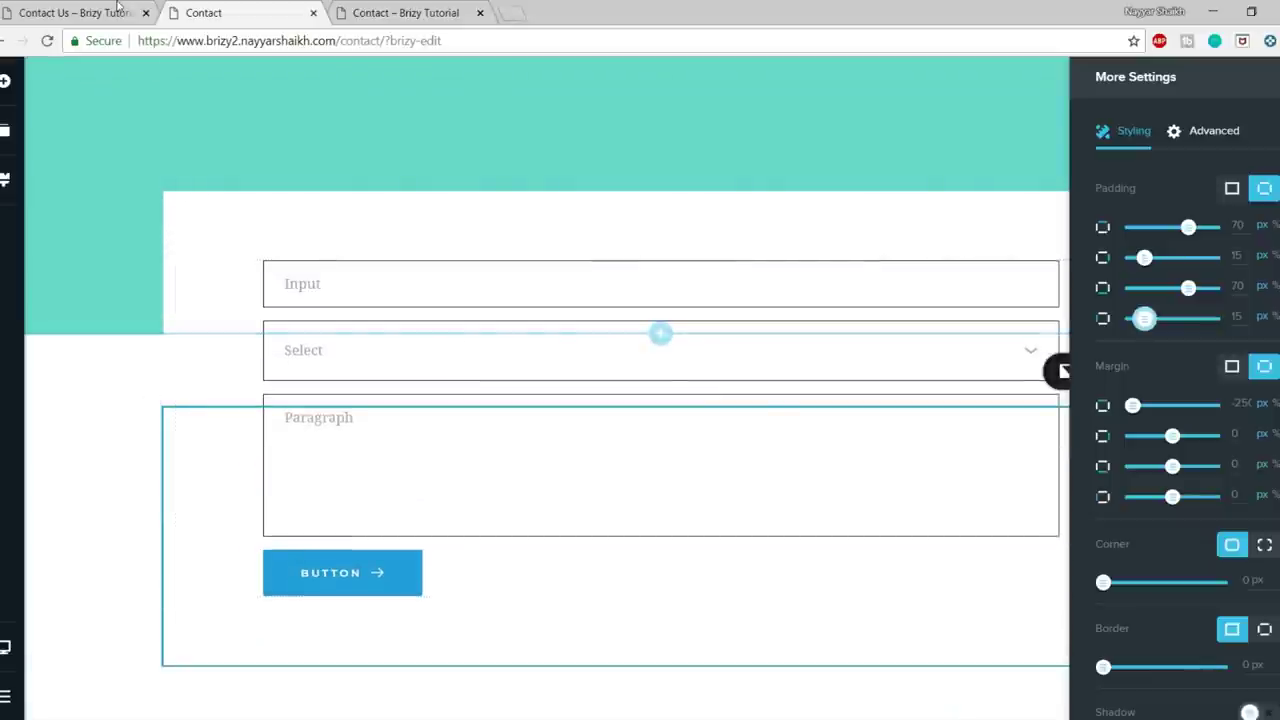
pyautogui.hotkey('ctrl', 'shift', 'Tab')
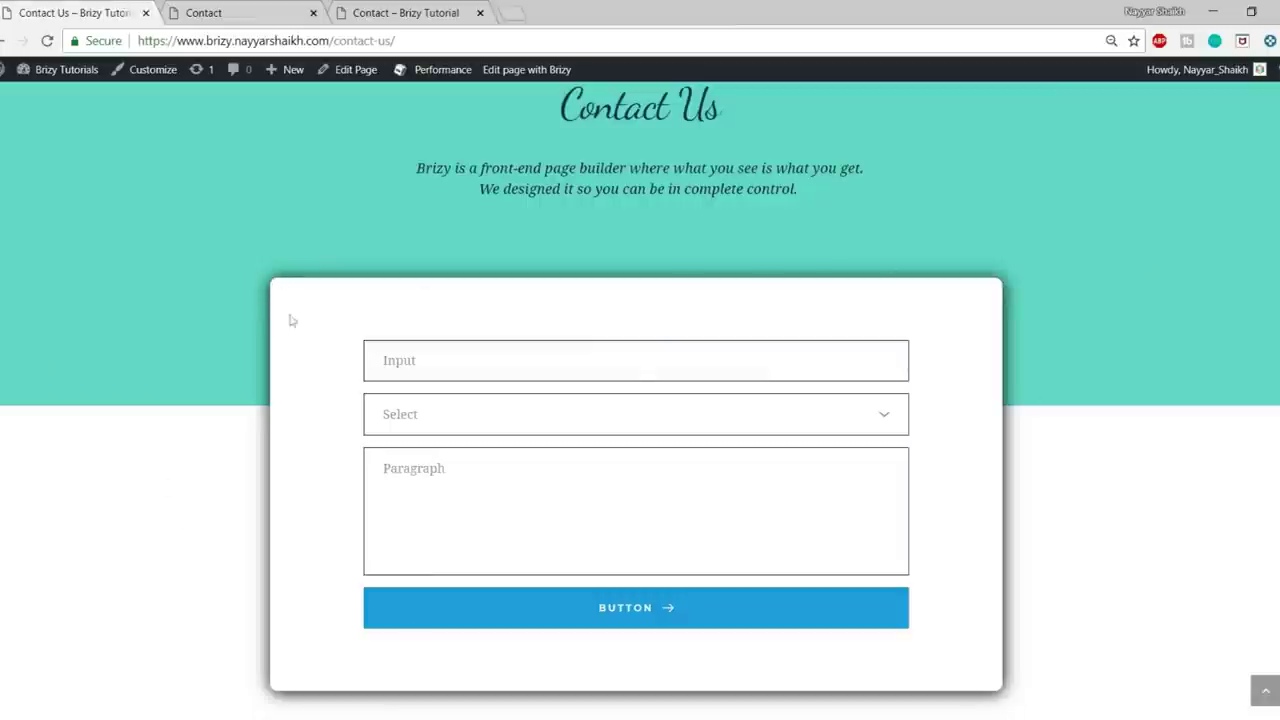
pyautogui.click(229, 10)
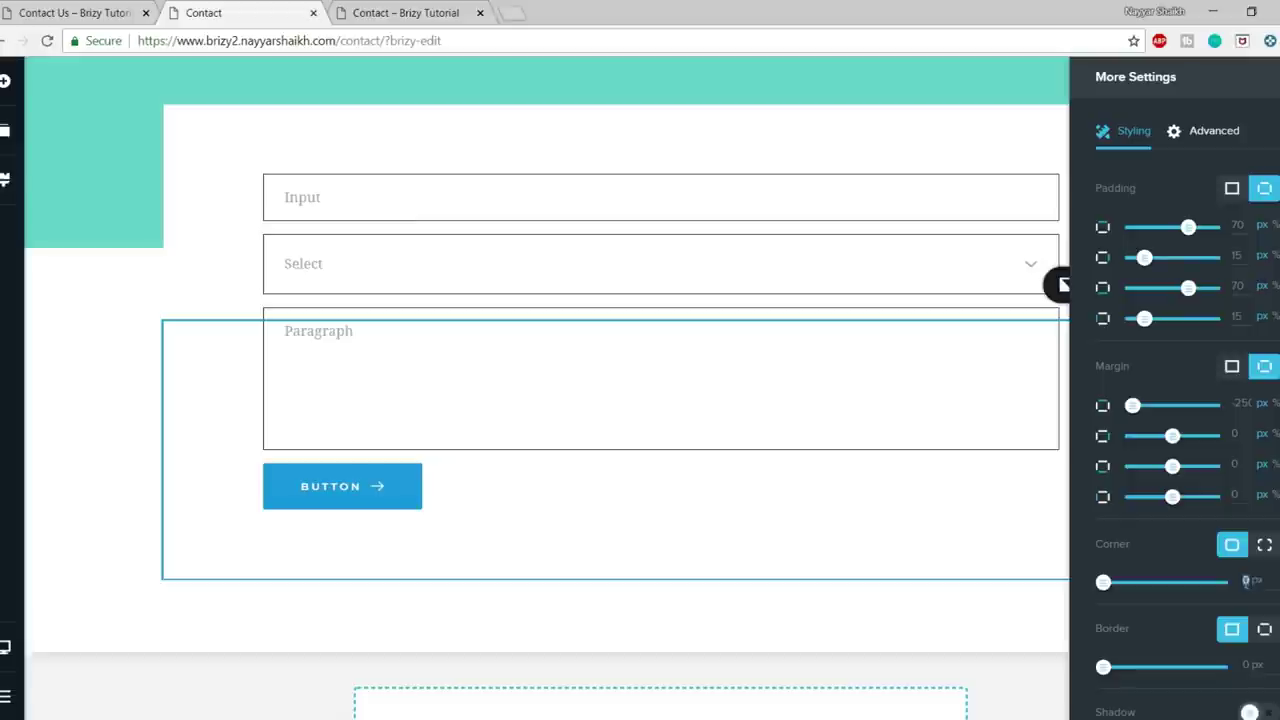
# - Round the card's corners to 20 px and add a shadow with about 40 px blur
pyautogui.press('Return')
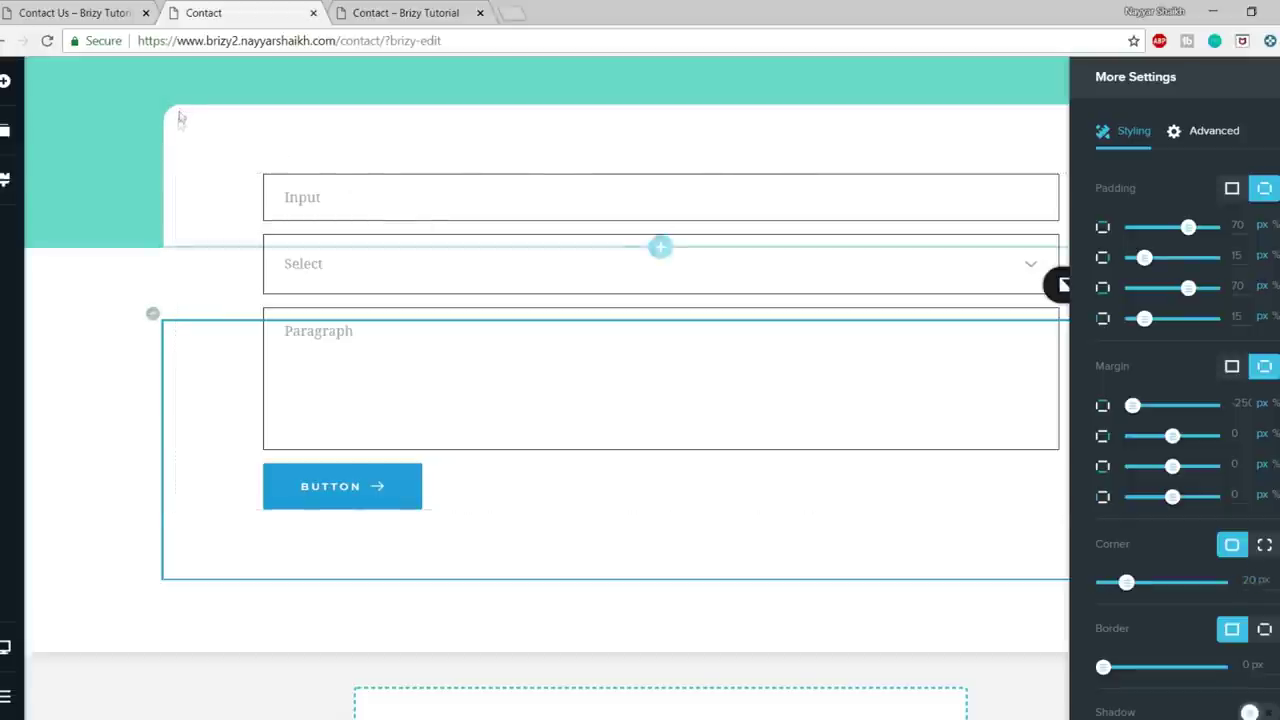
pyautogui.scroll(-1, 1175, 618)
pyautogui.click(1258, 672)
pyautogui.scroll(-4, 1270, 665)
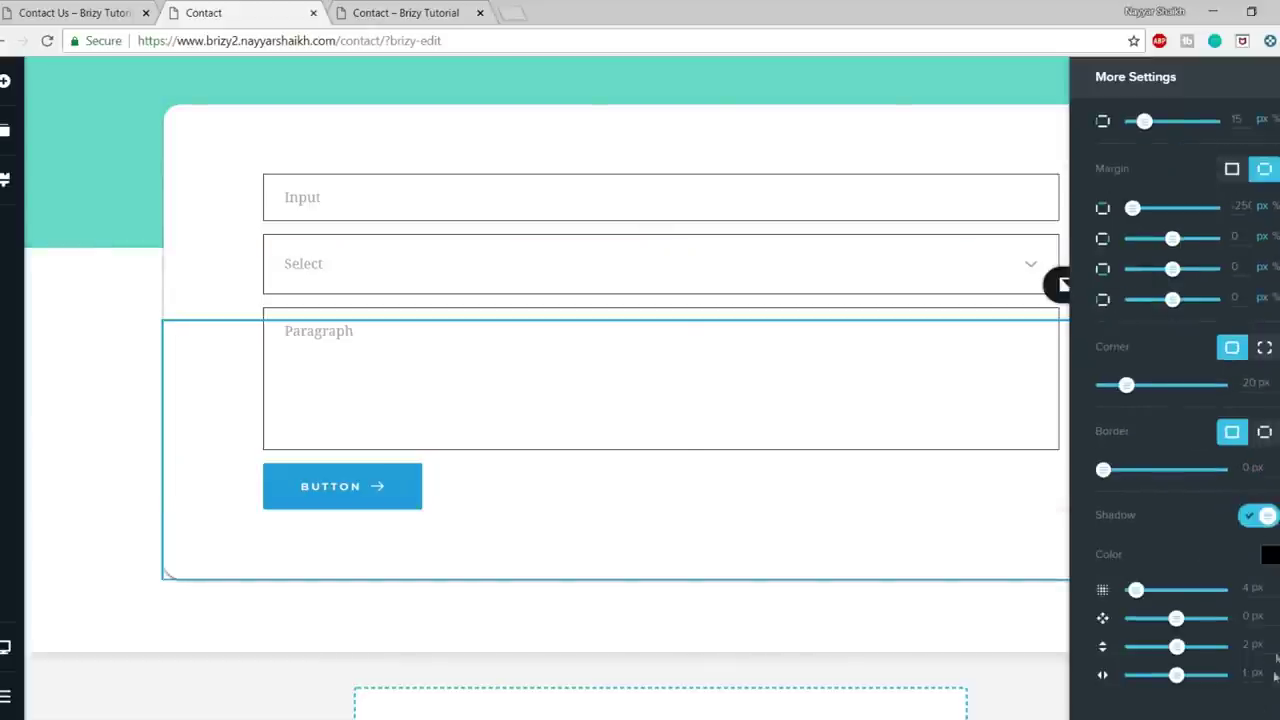
pyautogui.moveTo(1134, 598); pyautogui.dragTo(1168, 590)
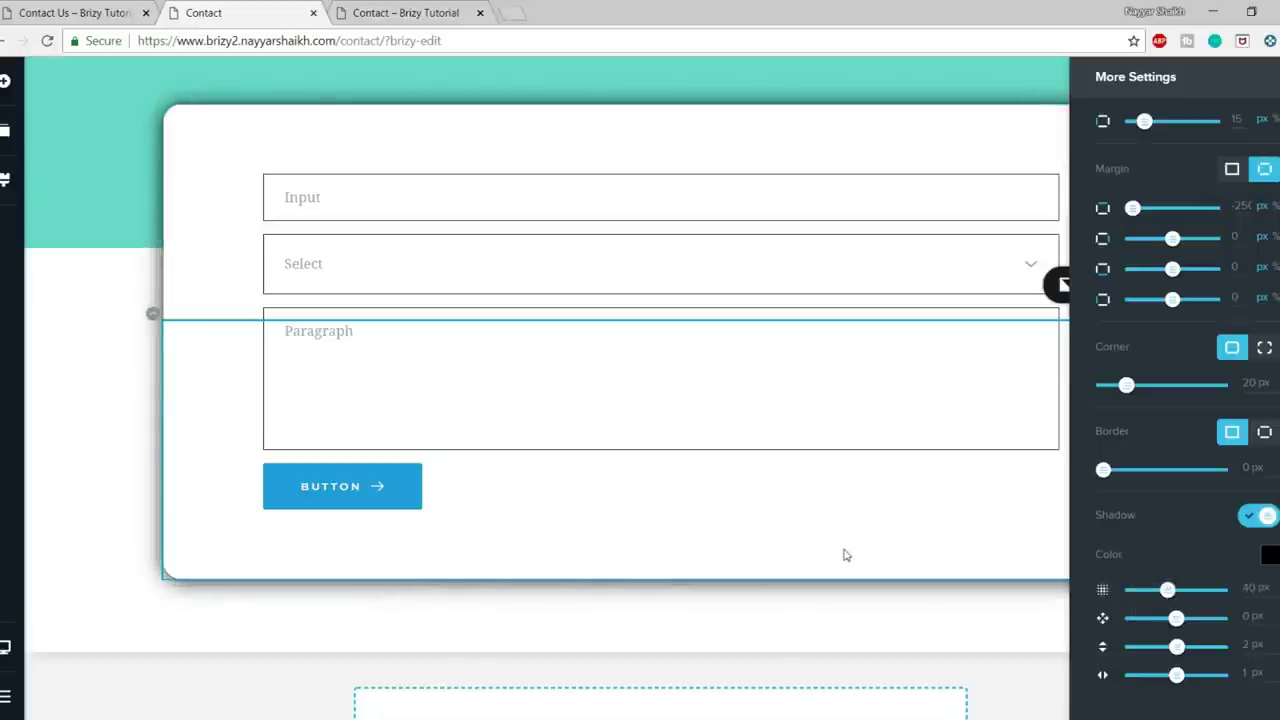
pyautogui.click(963, 537)
pyautogui.scroll(2, 1070, 560)
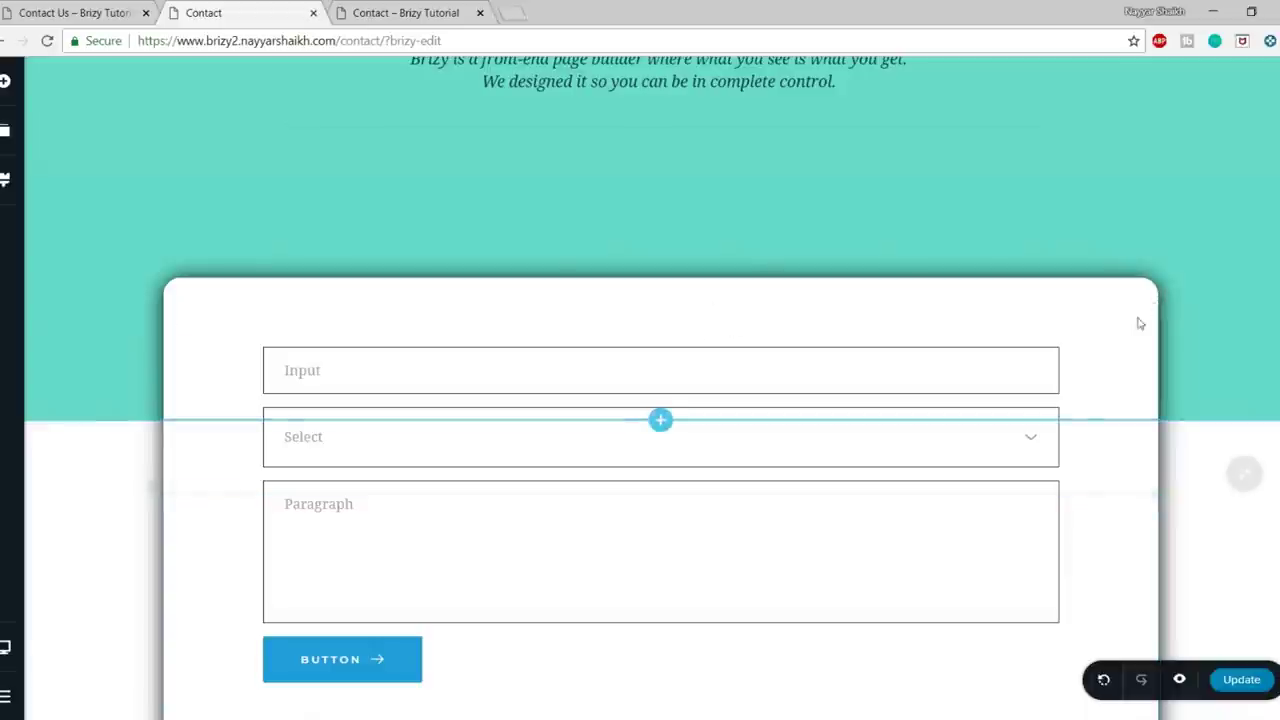
pyautogui.click(1158, 497)
pyautogui.click(1176, 459)
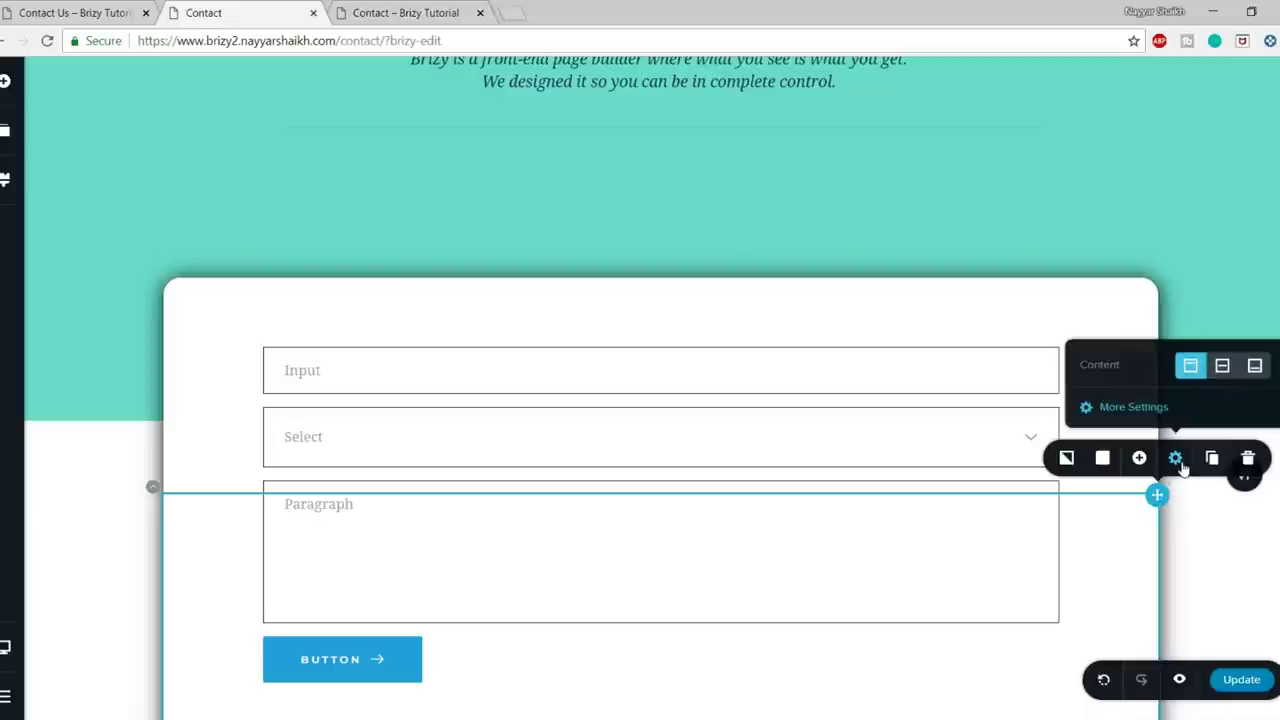
# - Set the row's second margin field to 150 px to narrow the form card
pyautogui.click(1158, 497)
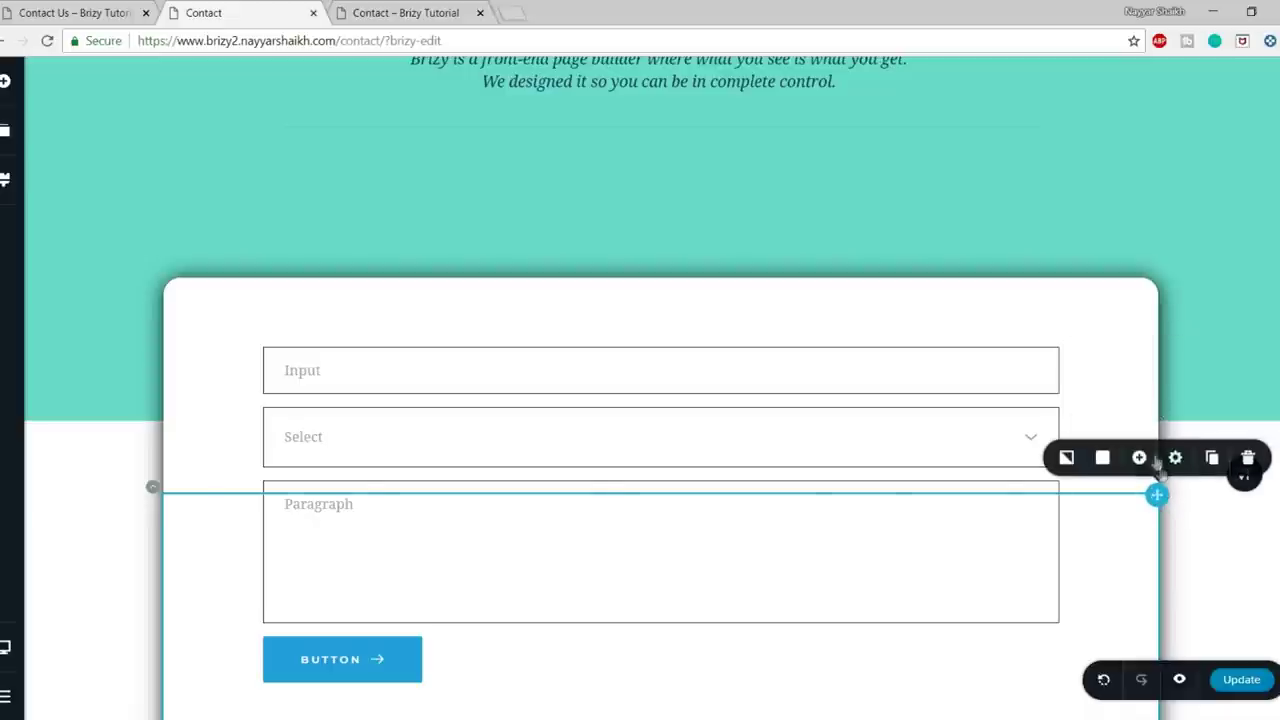
pyautogui.click(1175, 458)
pyautogui.click(1134, 408)
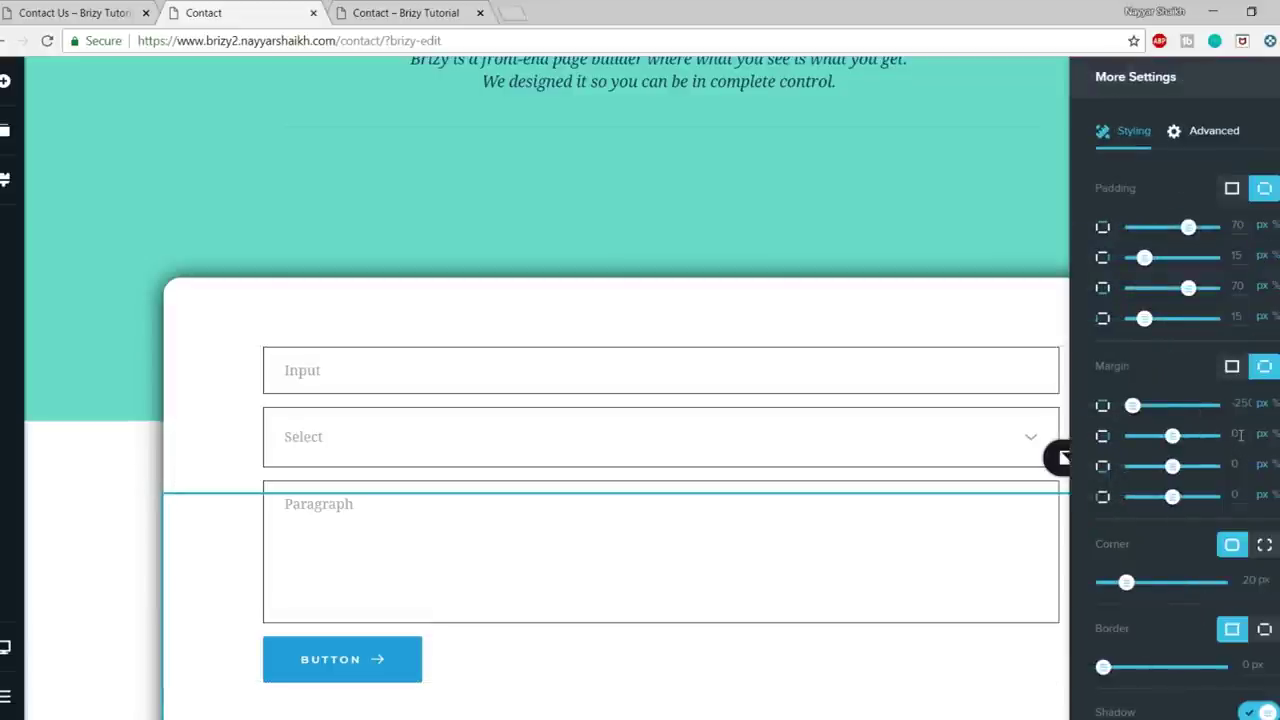
pyautogui.click(1237, 426)
pyautogui.write('150')
pyautogui.press('Tab')
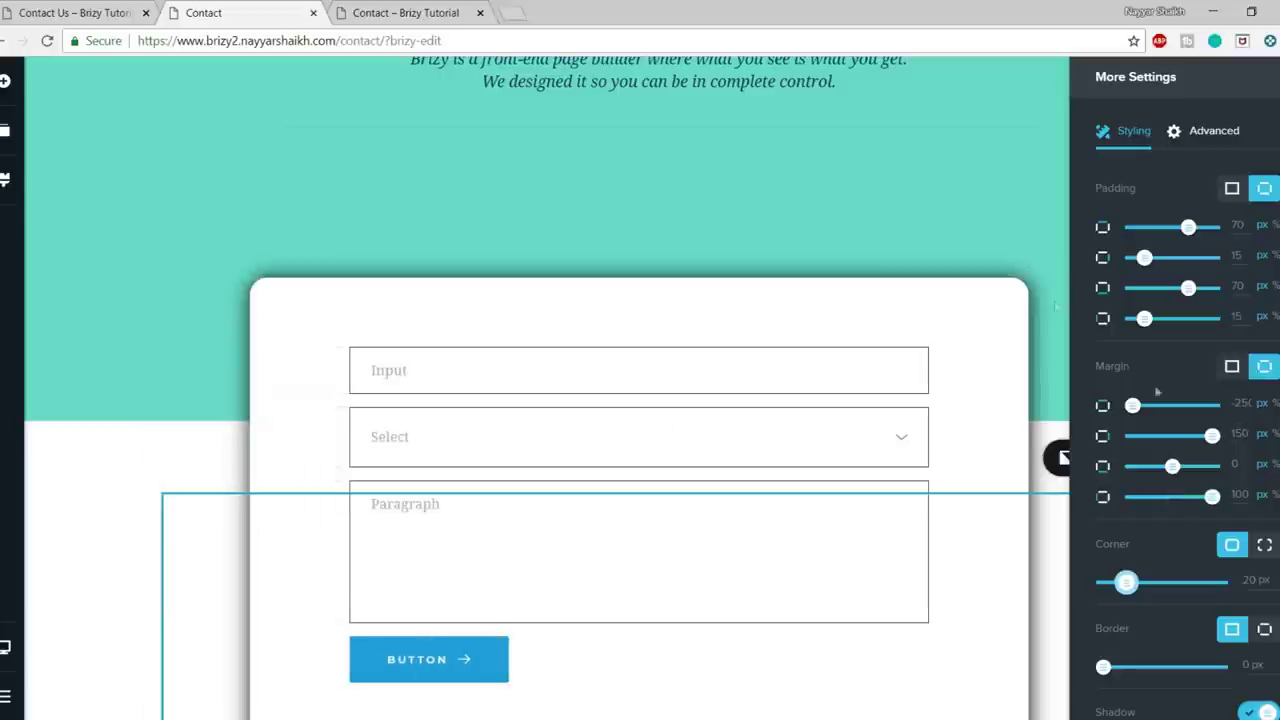
pyautogui.click(1046, 263)
pyautogui.scroll(1, 1197, 328)
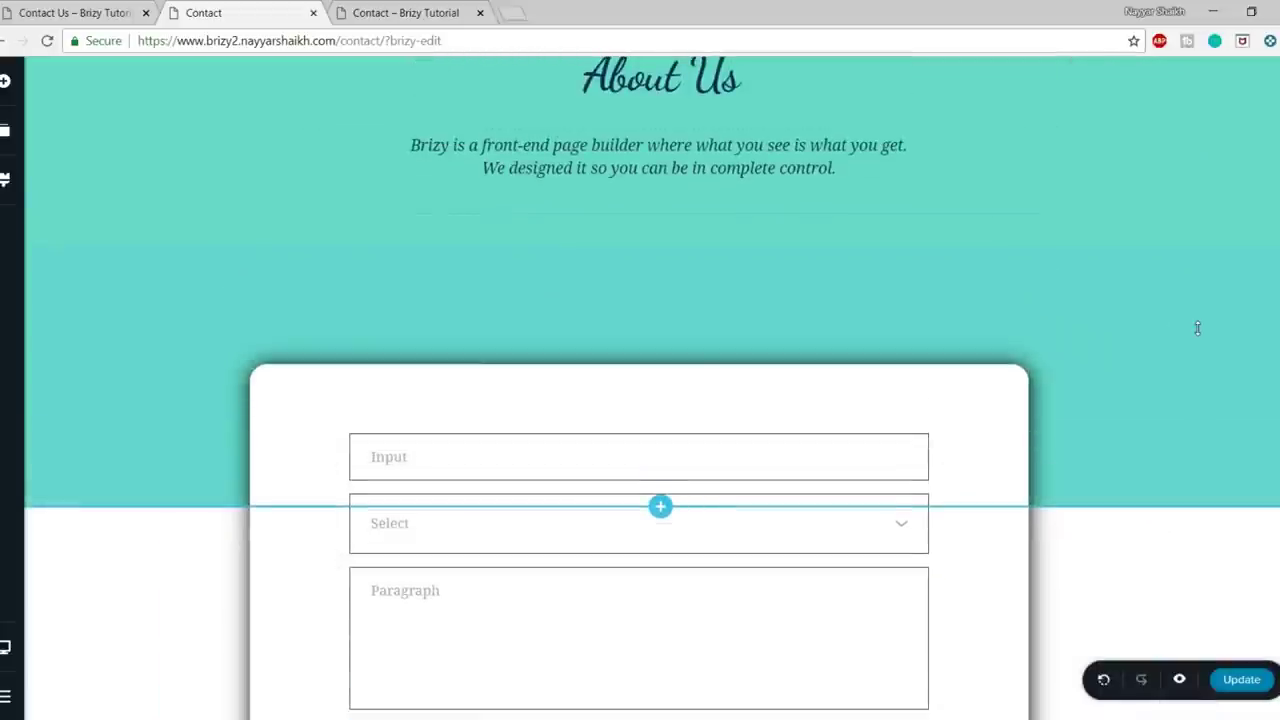
pyautogui.scroll(-2, 1197, 328)
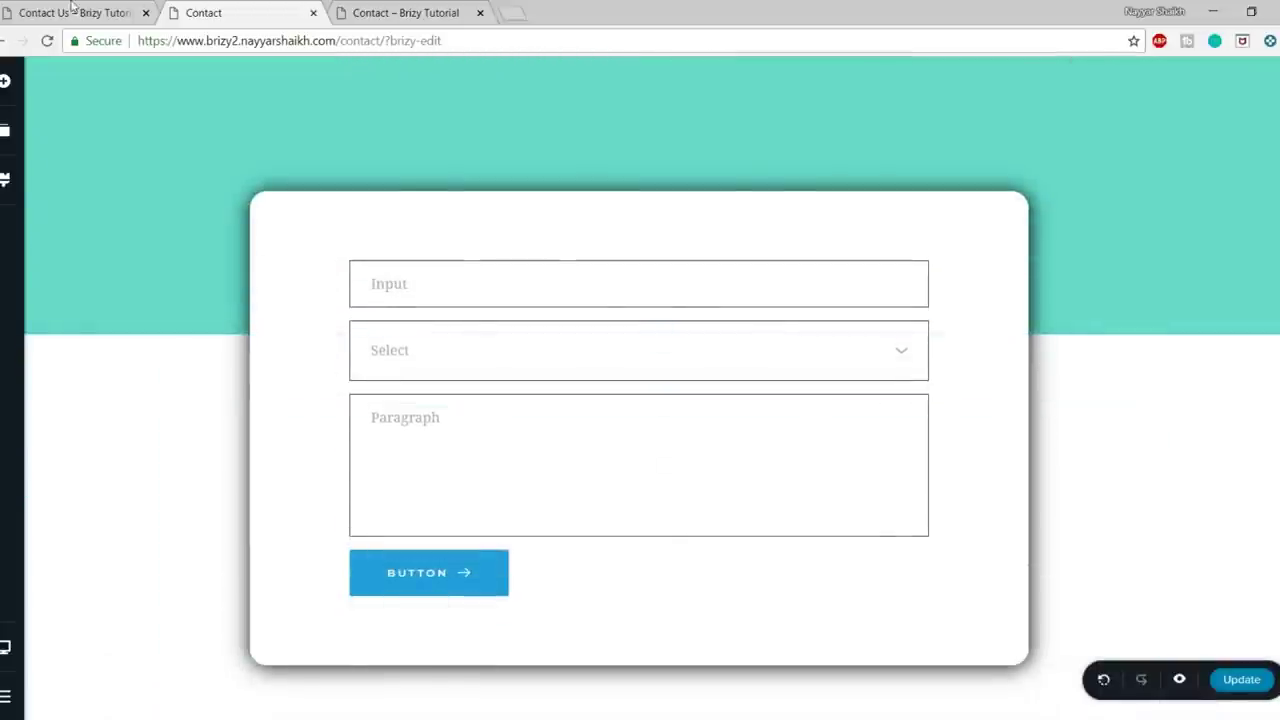
# - Compare the narrowed form card with the live Contact Us page
pyautogui.click(90, 12)
pyautogui.click(235, 12)
pyautogui.scroll(-2, 1088, 397)
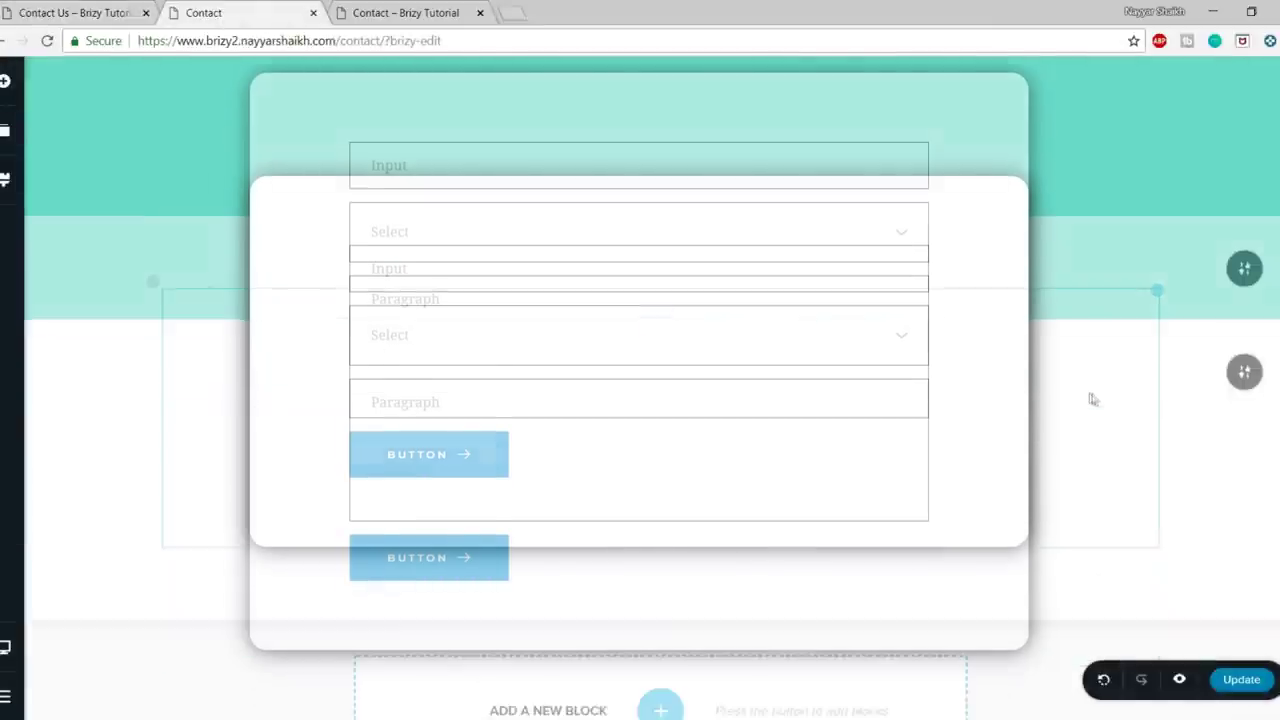
pyautogui.scroll(2, 1157, 469)
pyautogui.scroll(-1, 731, 538)
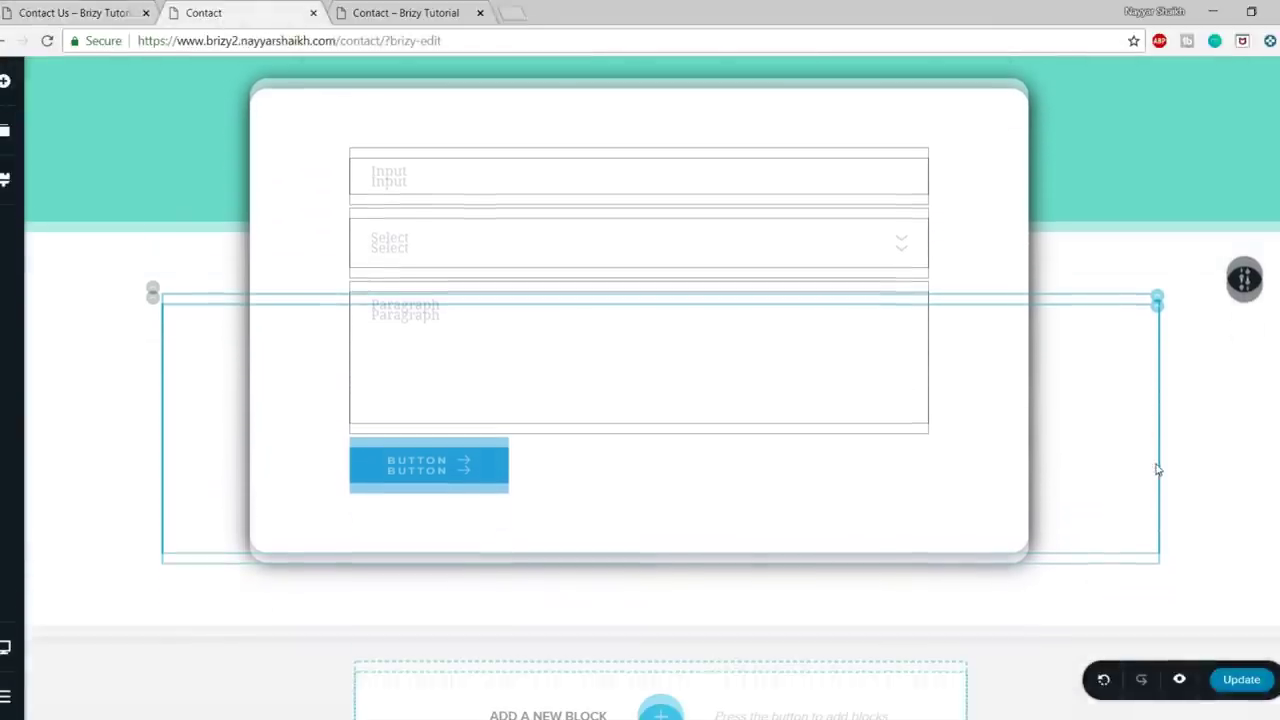
pyautogui.scroll(-1, 731, 538)
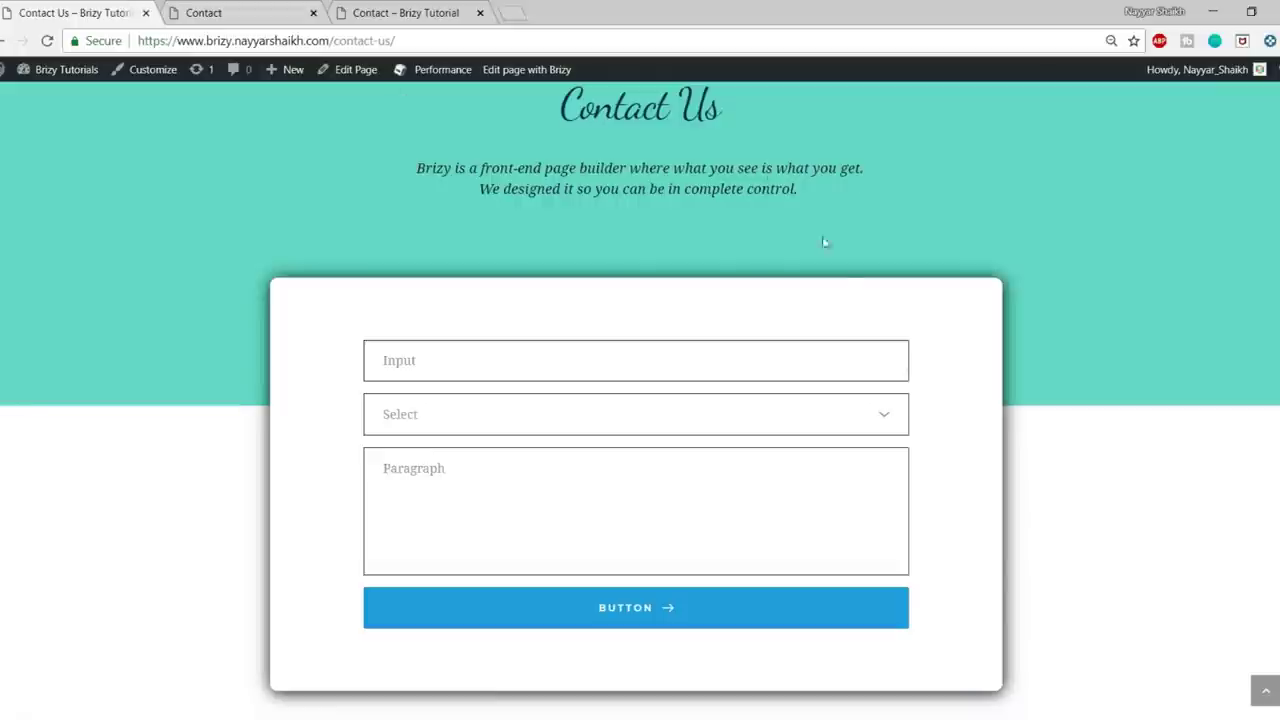
pyautogui.scroll(-5, 824, 242)
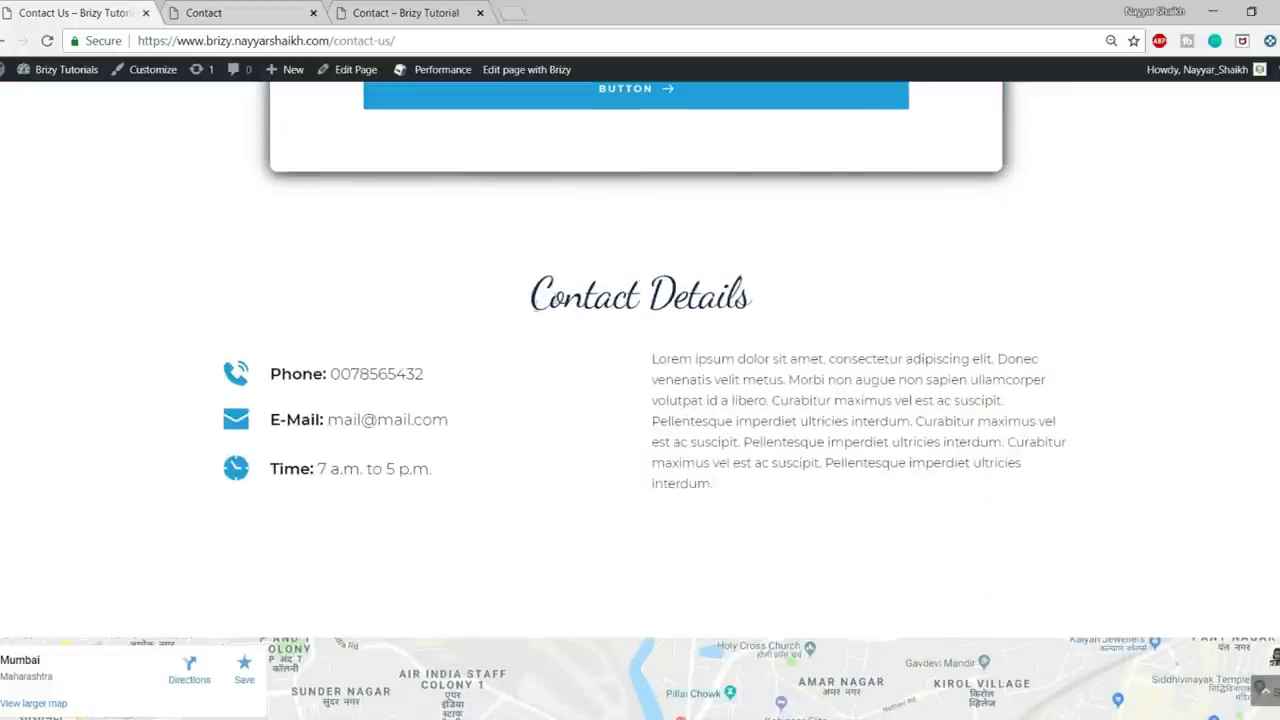
pyautogui.click(170, 9)
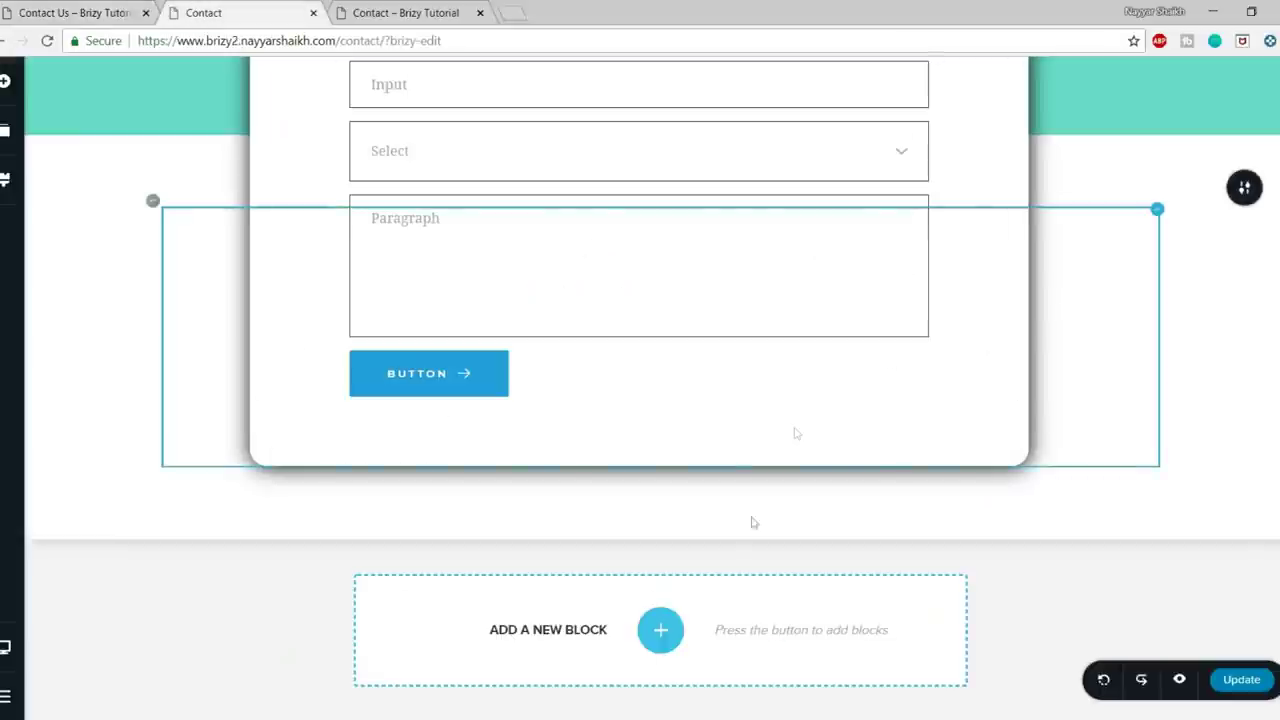
# - Add a blank block below the form card, checking the live Contact Details section for reference
pyautogui.click(660, 630)
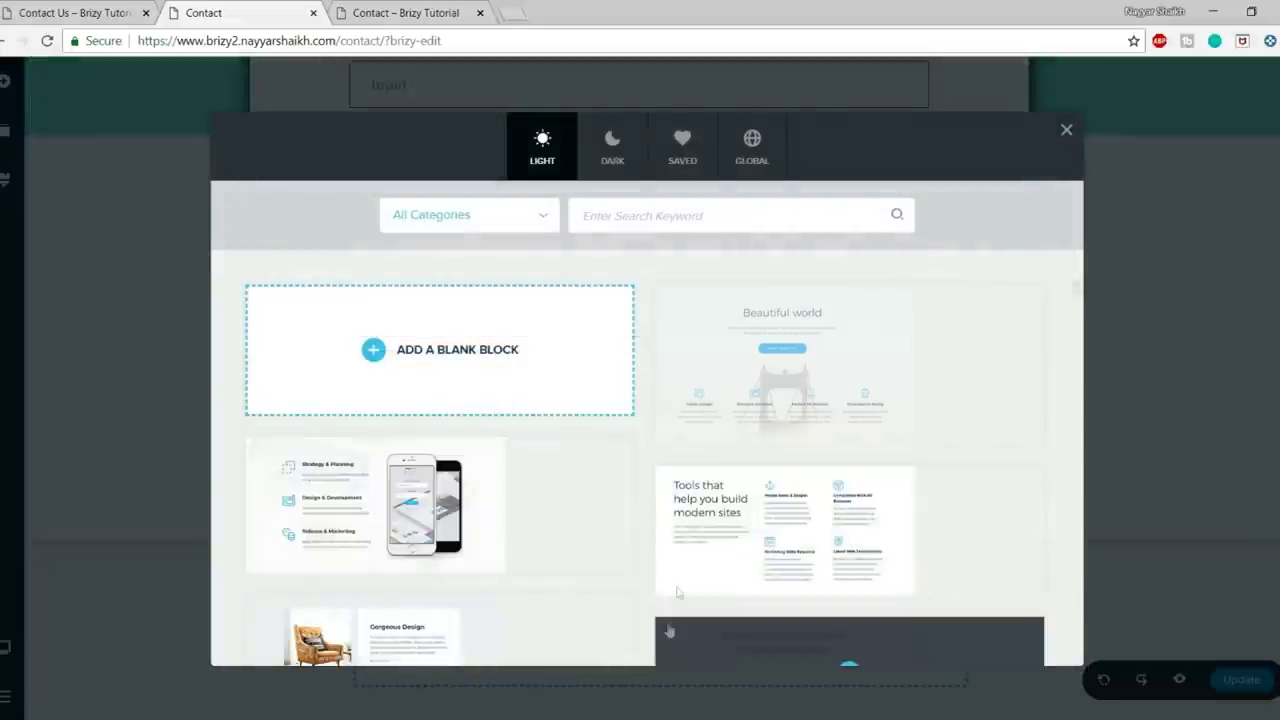
pyautogui.click(455, 352)
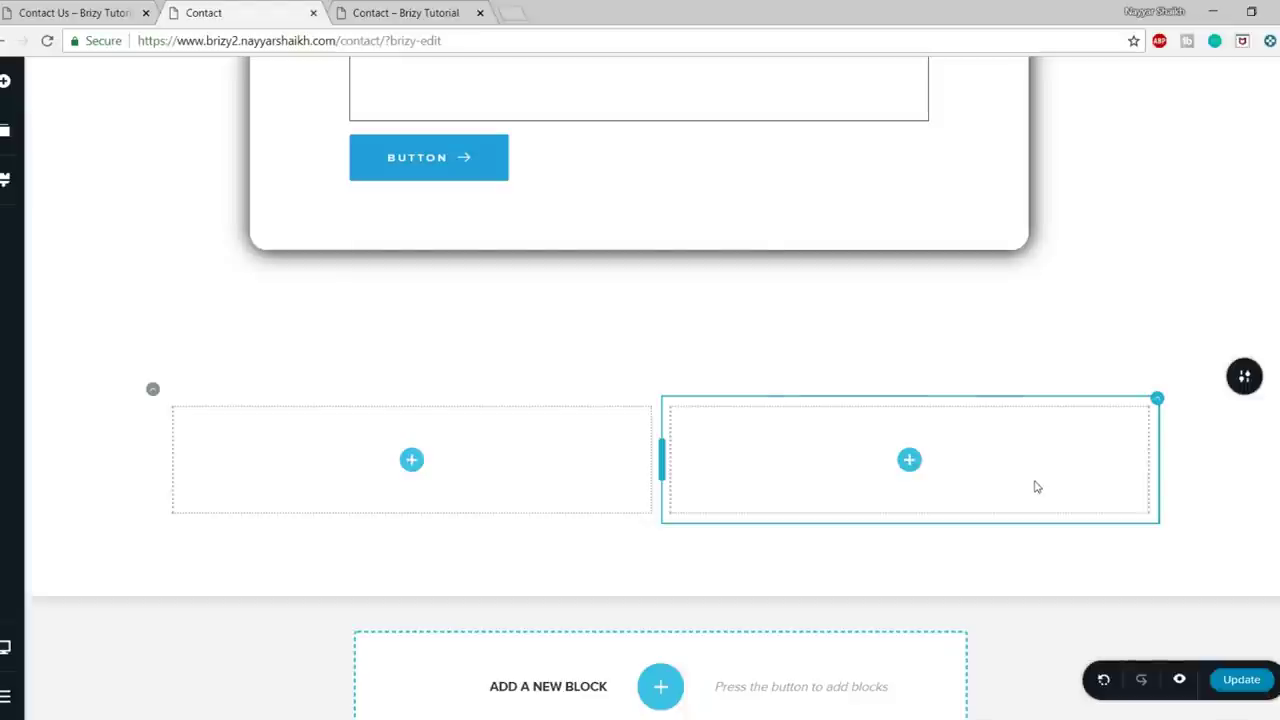
pyautogui.hotkey('ctrl', 'shift', 'Tab')
pyautogui.tripleClick(800, 302)
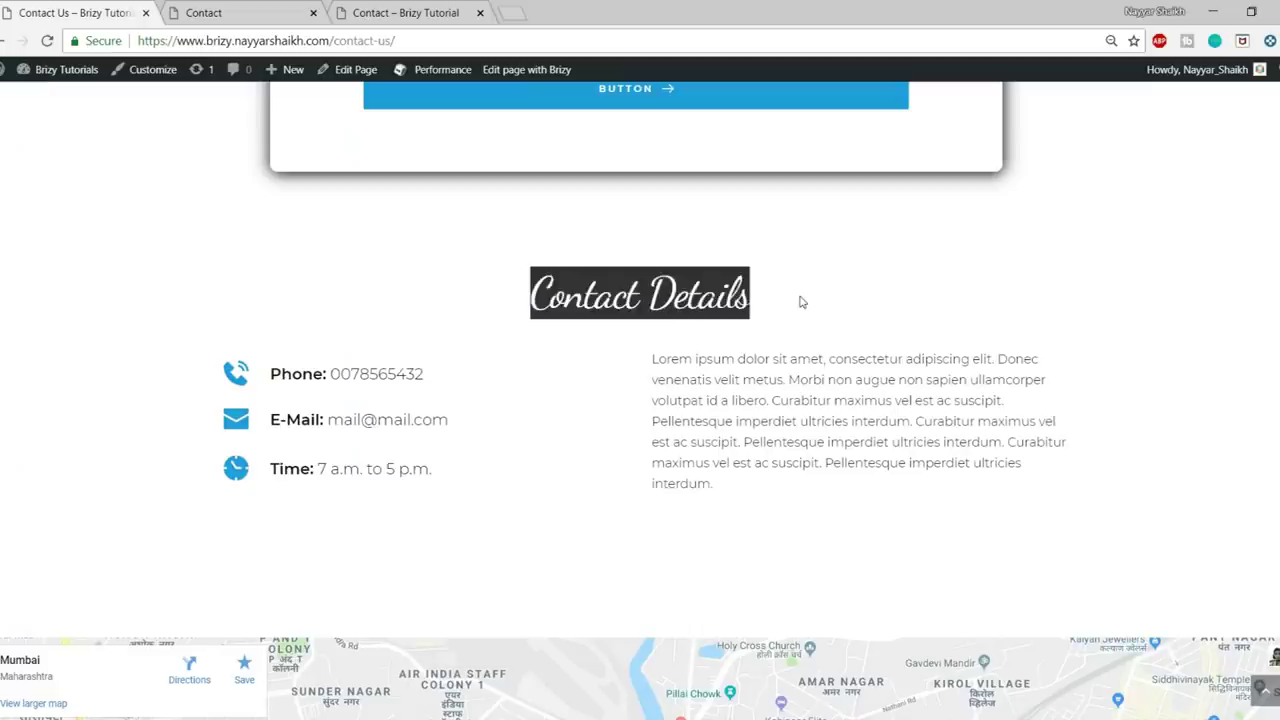
pyautogui.click(232, 8)
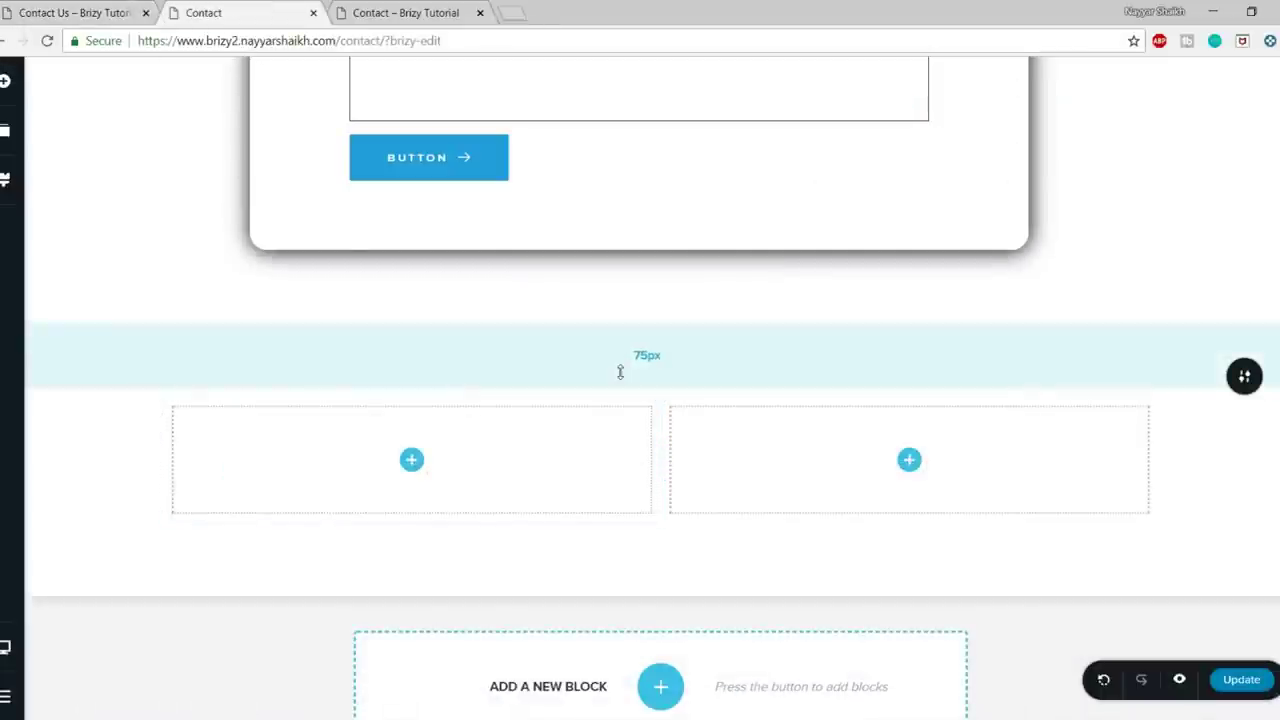
# - Place a text element above the two columns reading 'Contact Details'
pyautogui.click(5, 84)
pyautogui.moveTo(86, 160); pyautogui.dragTo(660, 395)
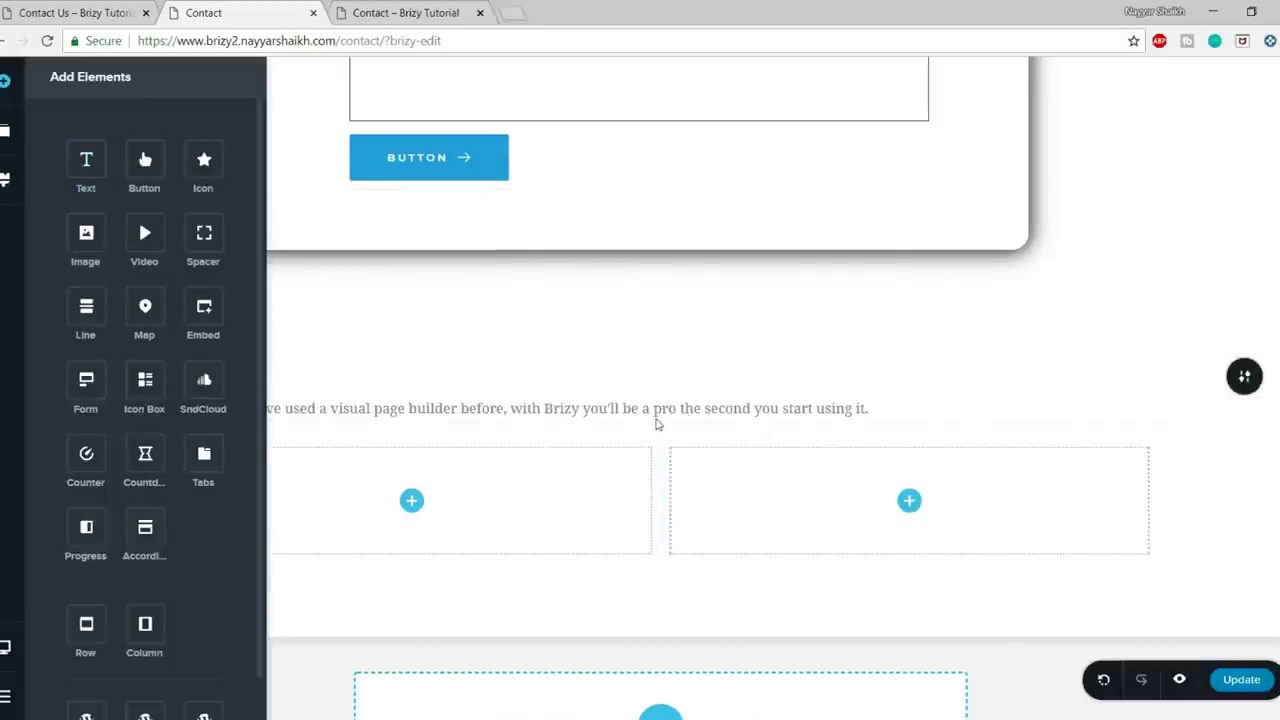
pyautogui.click(518, 409)
pyautogui.hotkey('ctrl', 'a')
pyautogui.write('Contact Details')
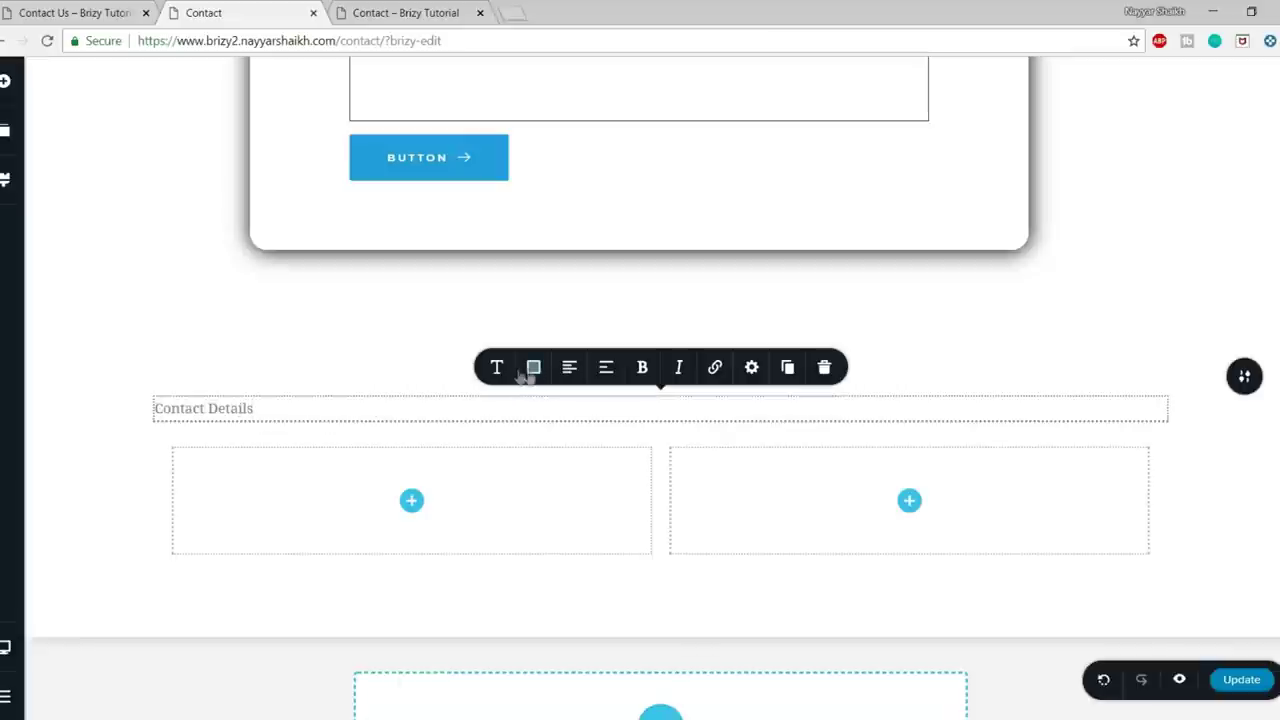
# - Style 'Contact Details' as a centred, dark blue Heading 1
pyautogui.click(498, 369)
pyautogui.click(612, 201)
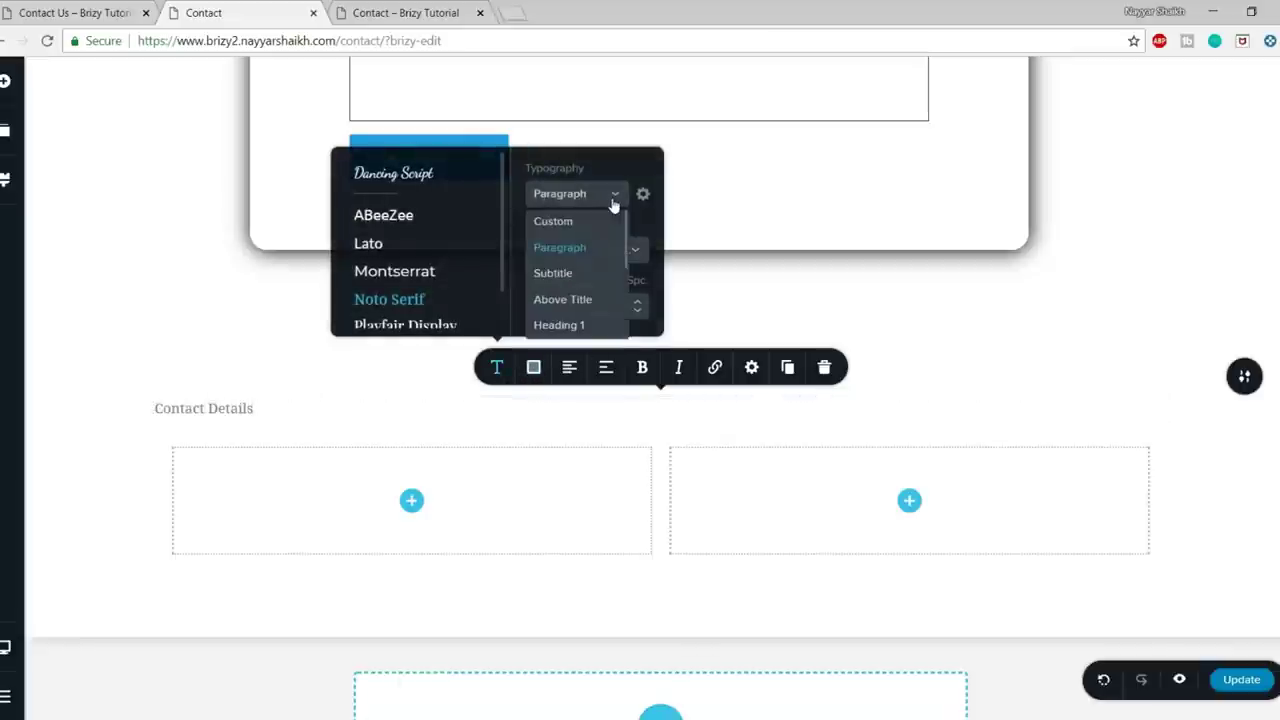
pyautogui.click(585, 326)
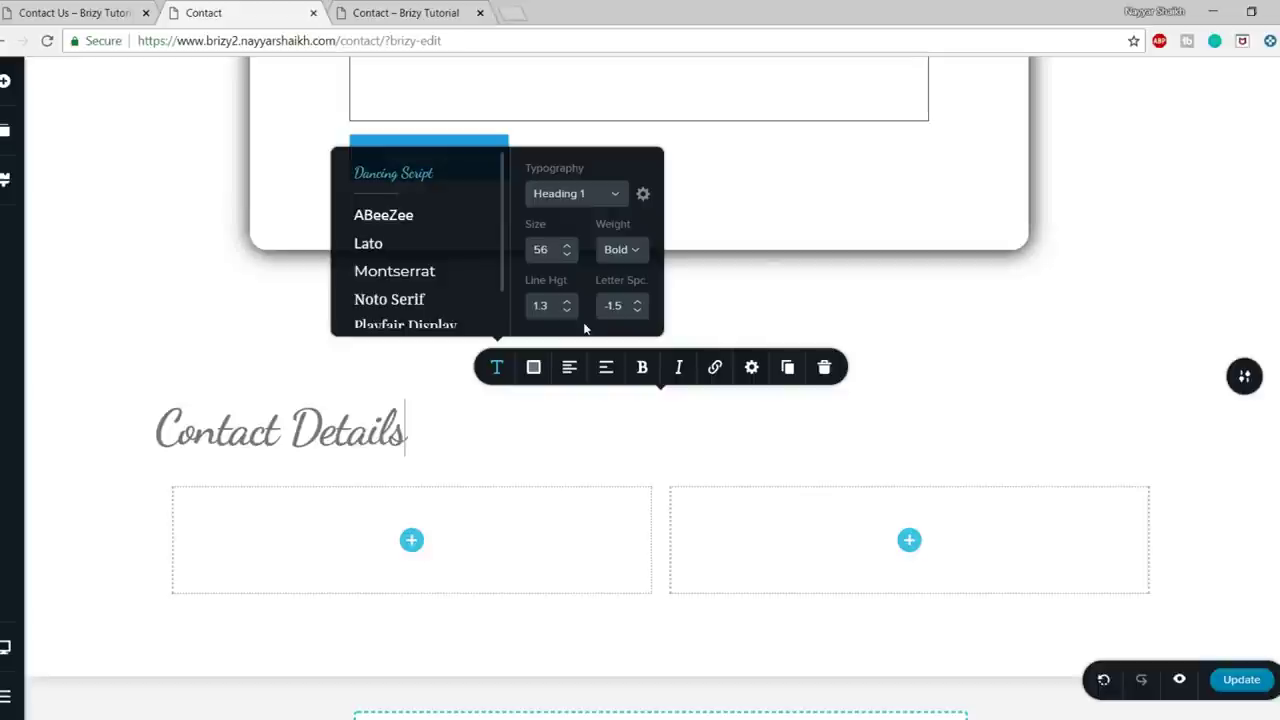
pyautogui.click(569, 376)
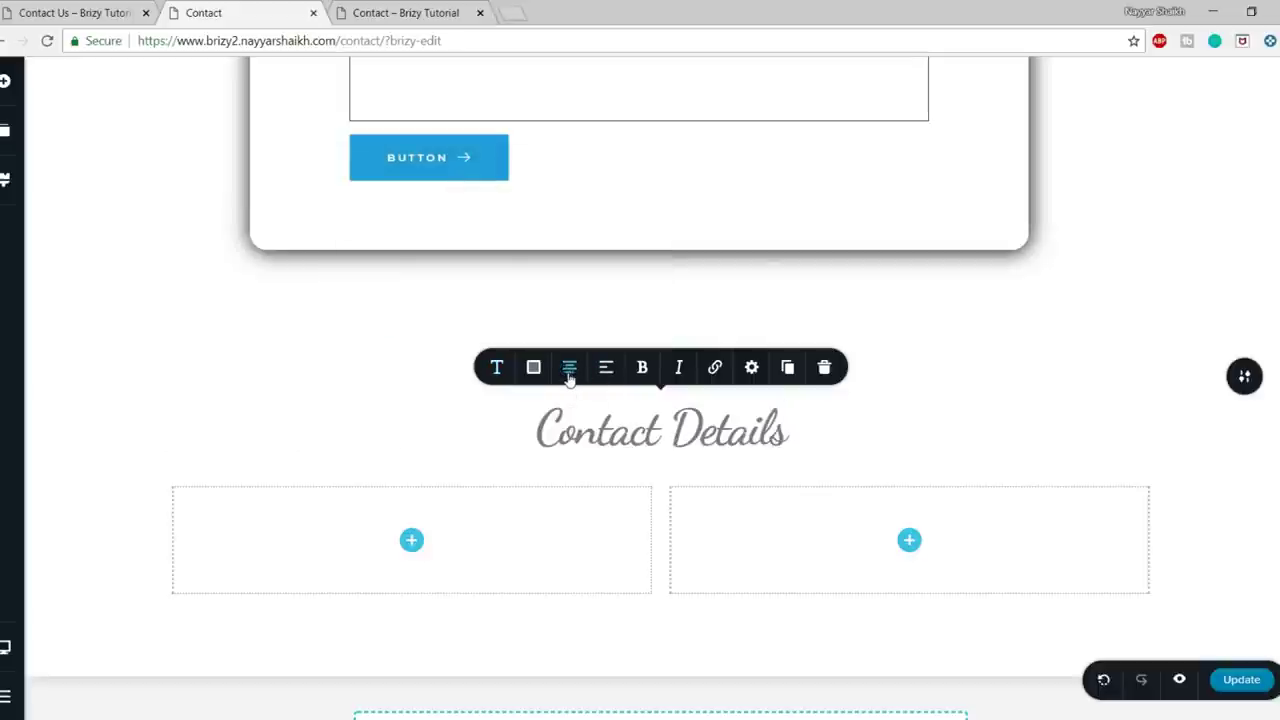
pyautogui.click(531, 368)
pyautogui.click(489, 298)
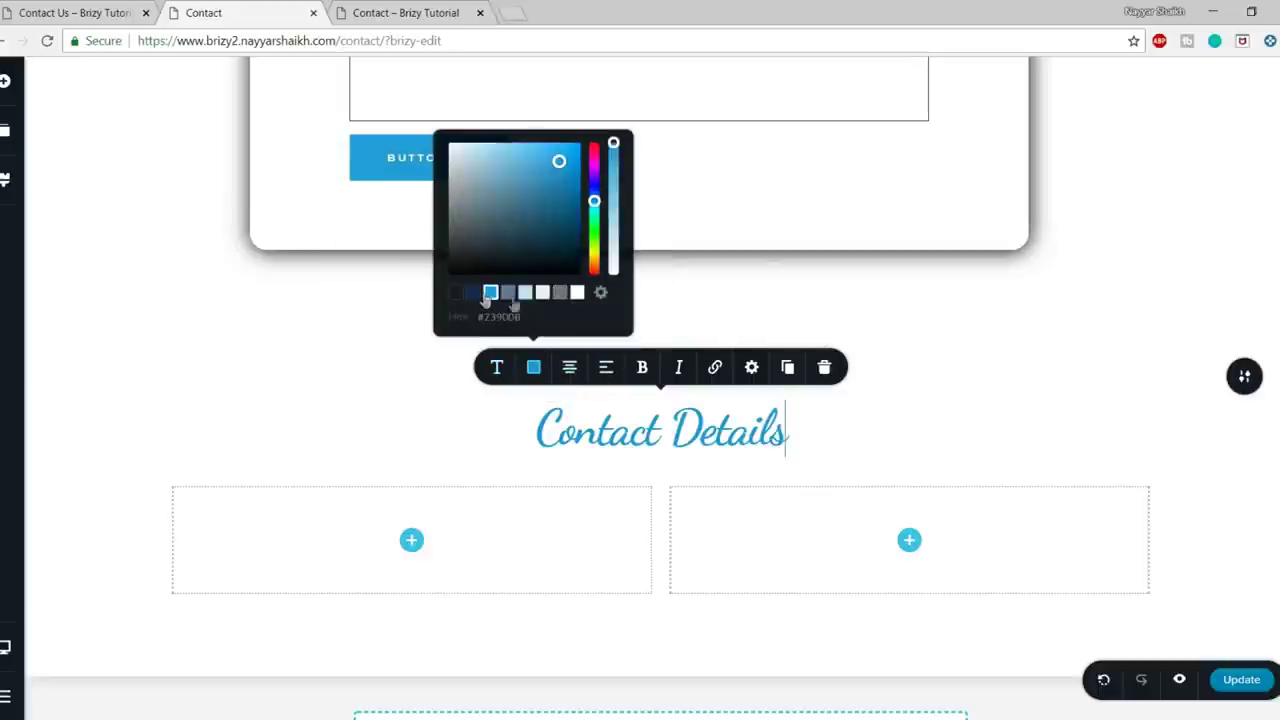
pyautogui.click(471, 299)
pyautogui.click(1057, 343)
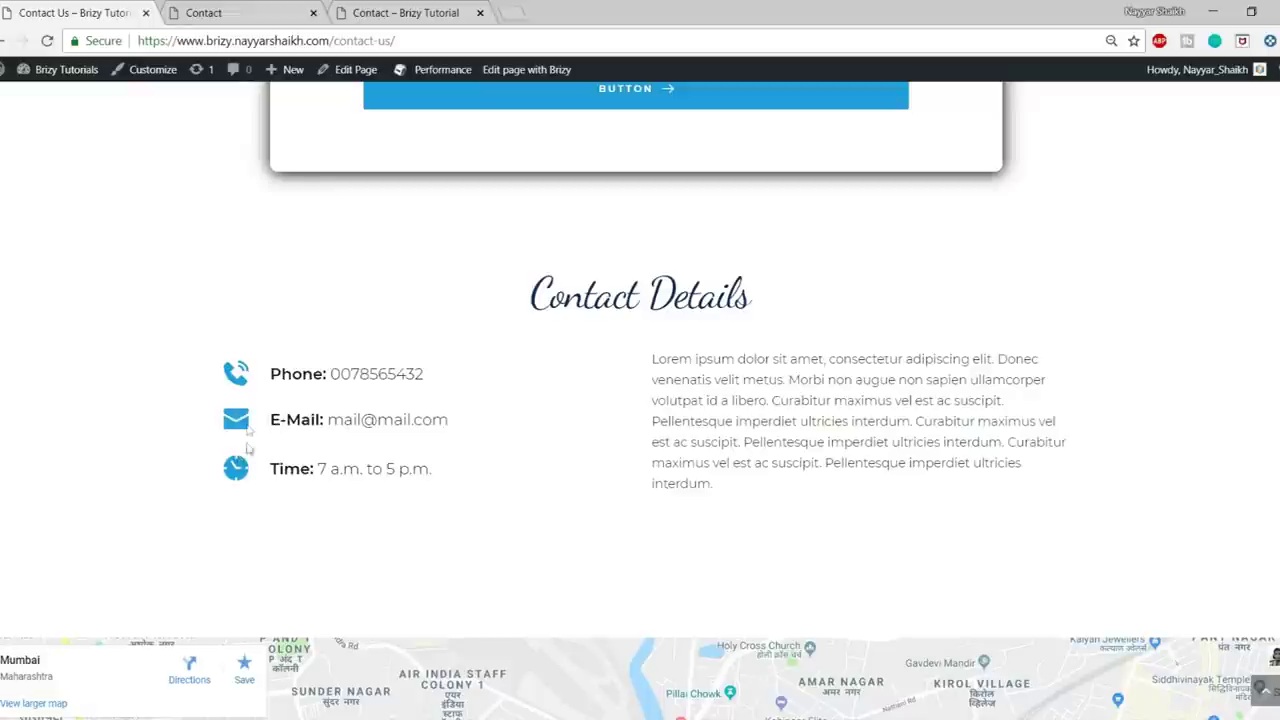
# - Review the live page's phone line for reference, then close the elements panel in the editor
pyautogui.click(215, 12)
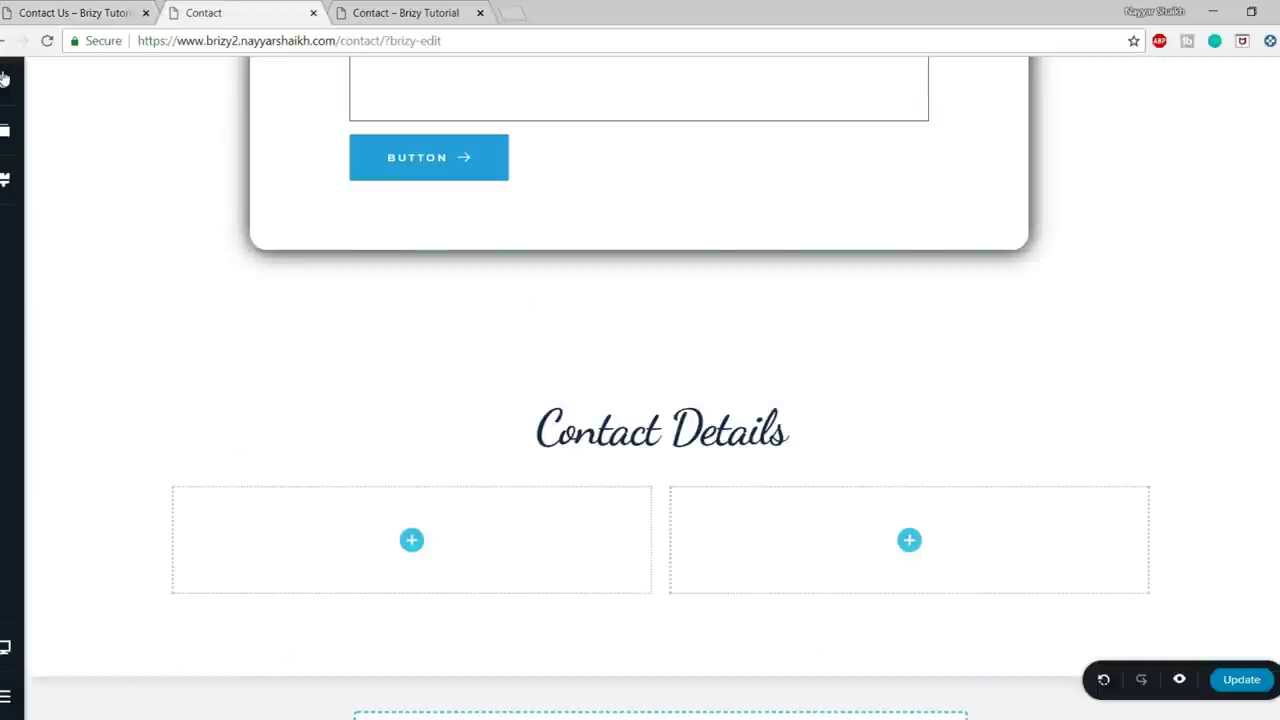
pyautogui.click(4, 78)
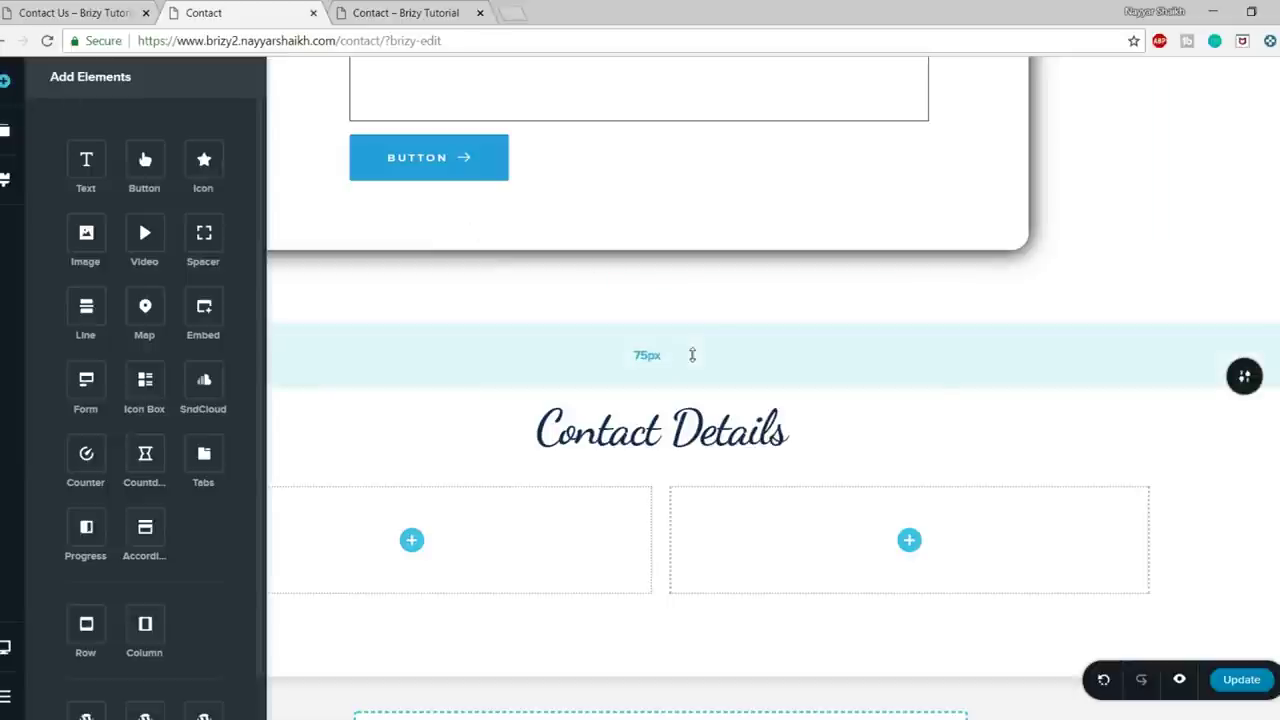
pyautogui.scroll(5, 1017, 405)
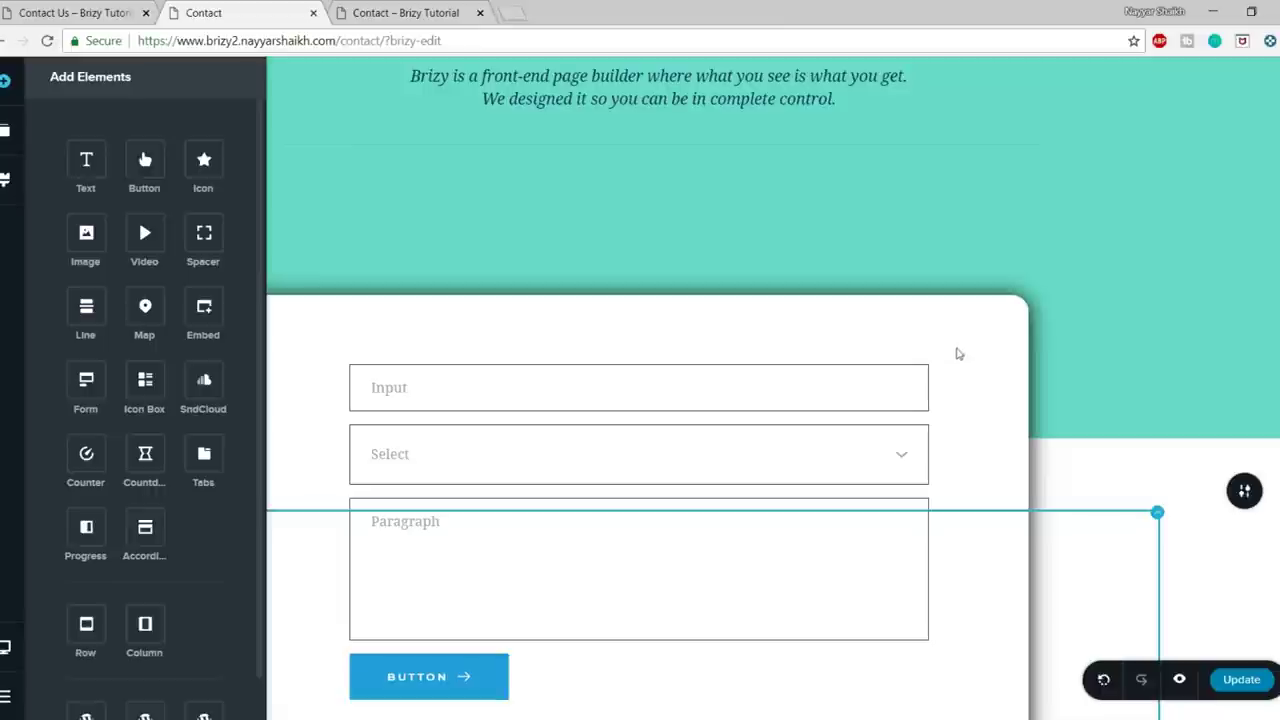
pyautogui.scroll(-1, 957, 355)
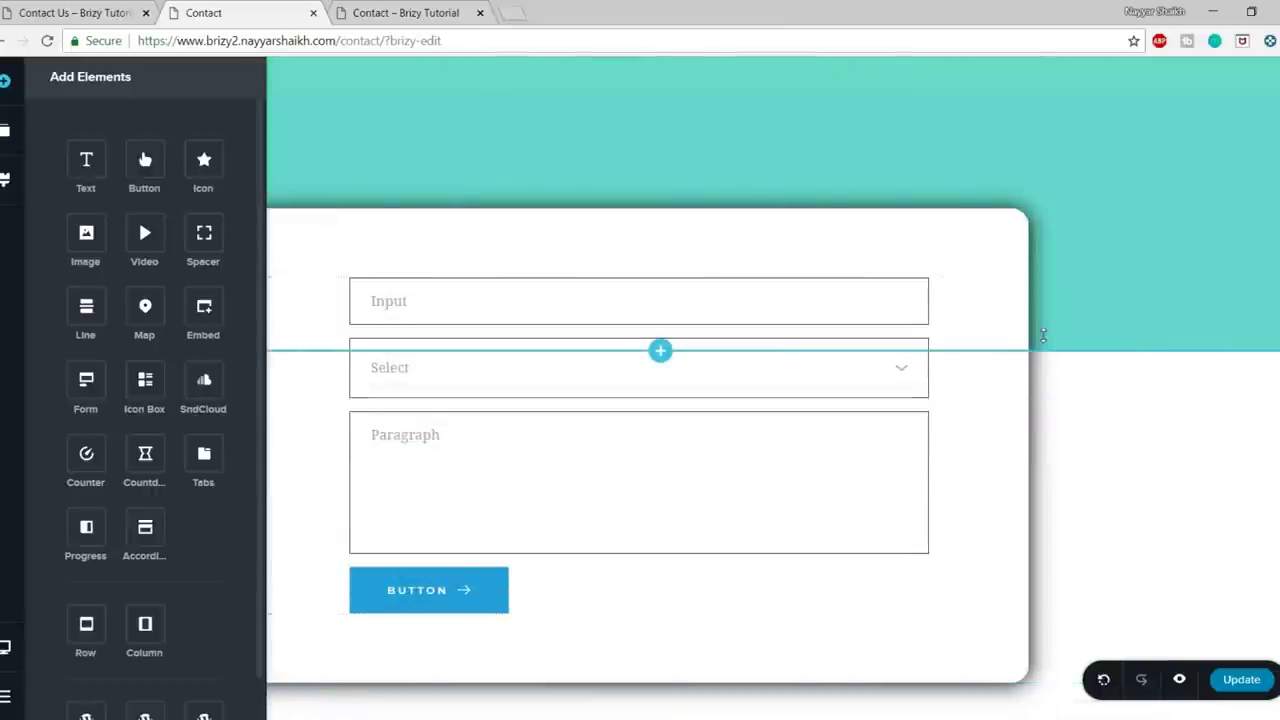
pyautogui.scroll(-1, 1043, 335)
pyautogui.scroll(-5, 1043, 335)
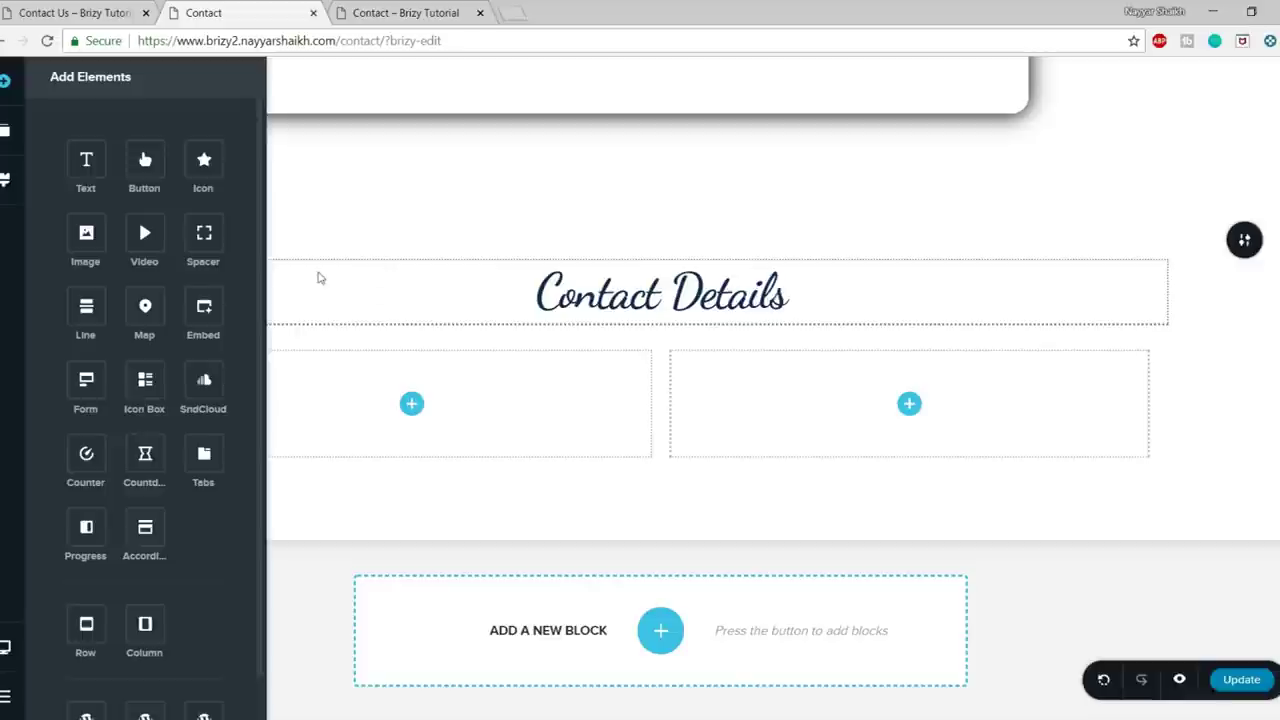
pyautogui.hotkey('ctrl', 'shift', 'Tab')
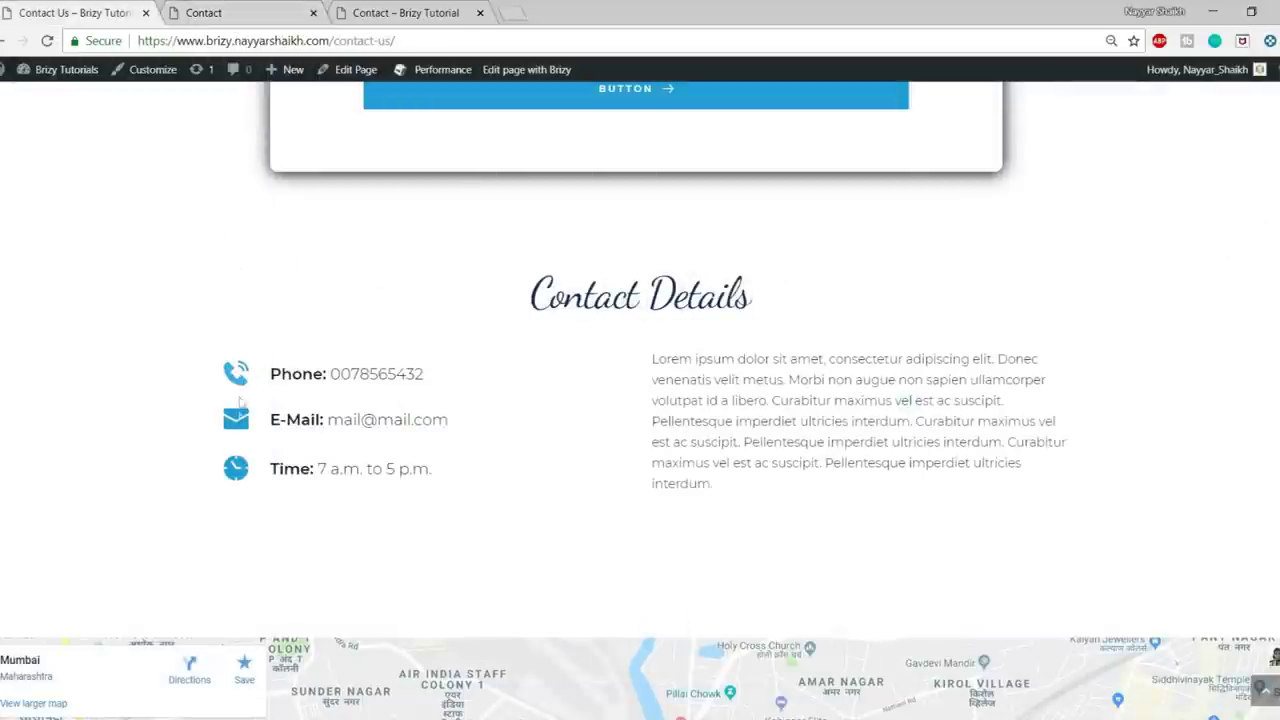
pyautogui.click(228, 10)
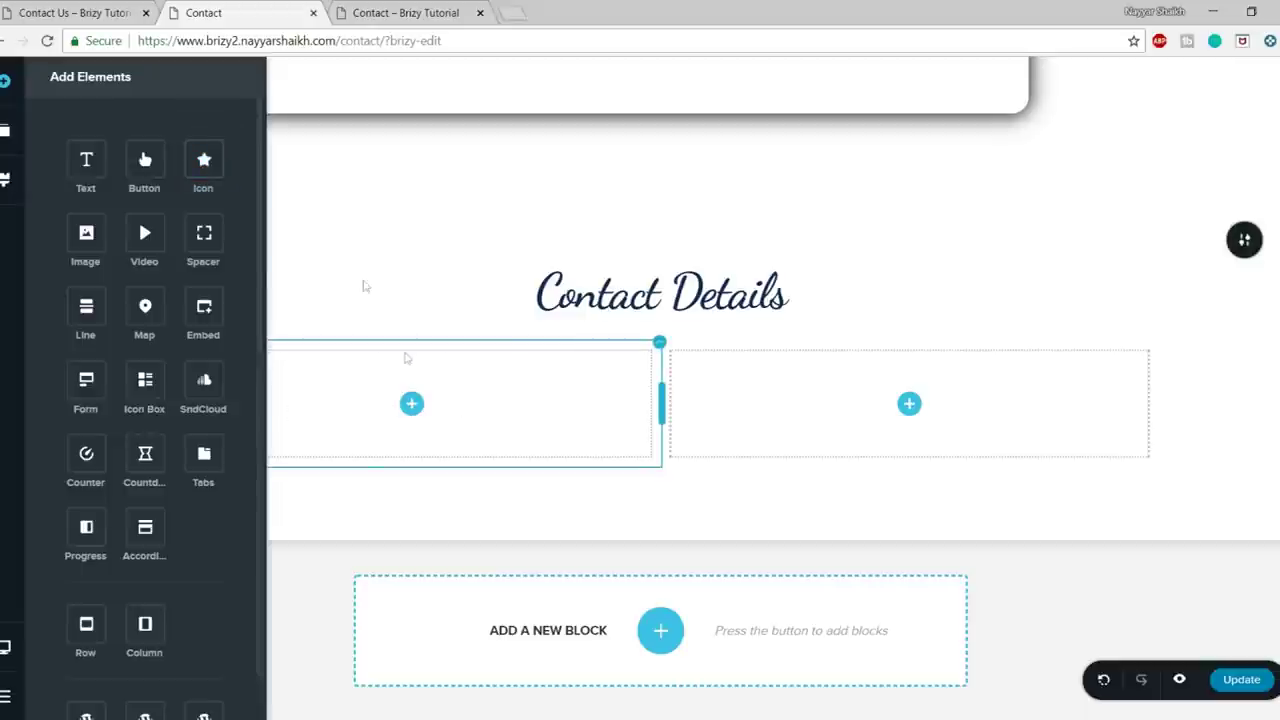
pyautogui.hotkey('ctrl', 'shift', 'Tab')
pyautogui.moveTo(268, 374); pyautogui.dragTo(463, 377)
pyautogui.hotkey('ctrl', 'c')
pyautogui.click(253, 8)
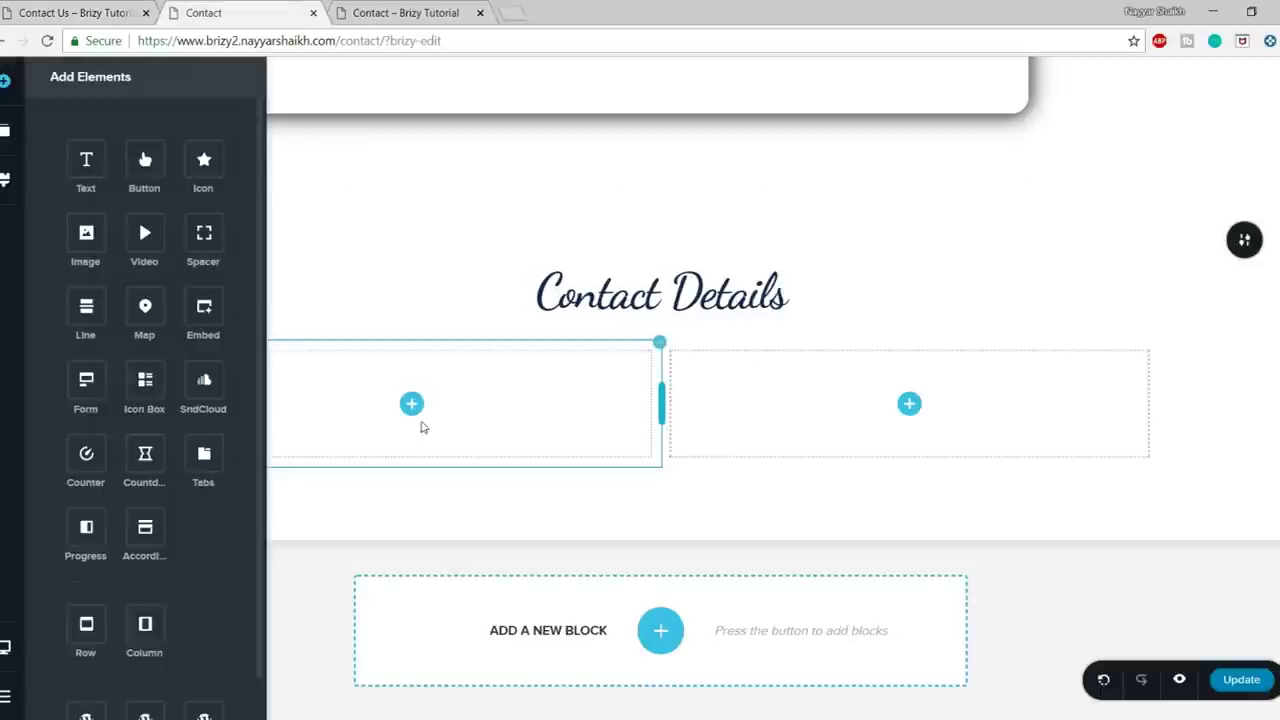
pyautogui.click(380, 294)
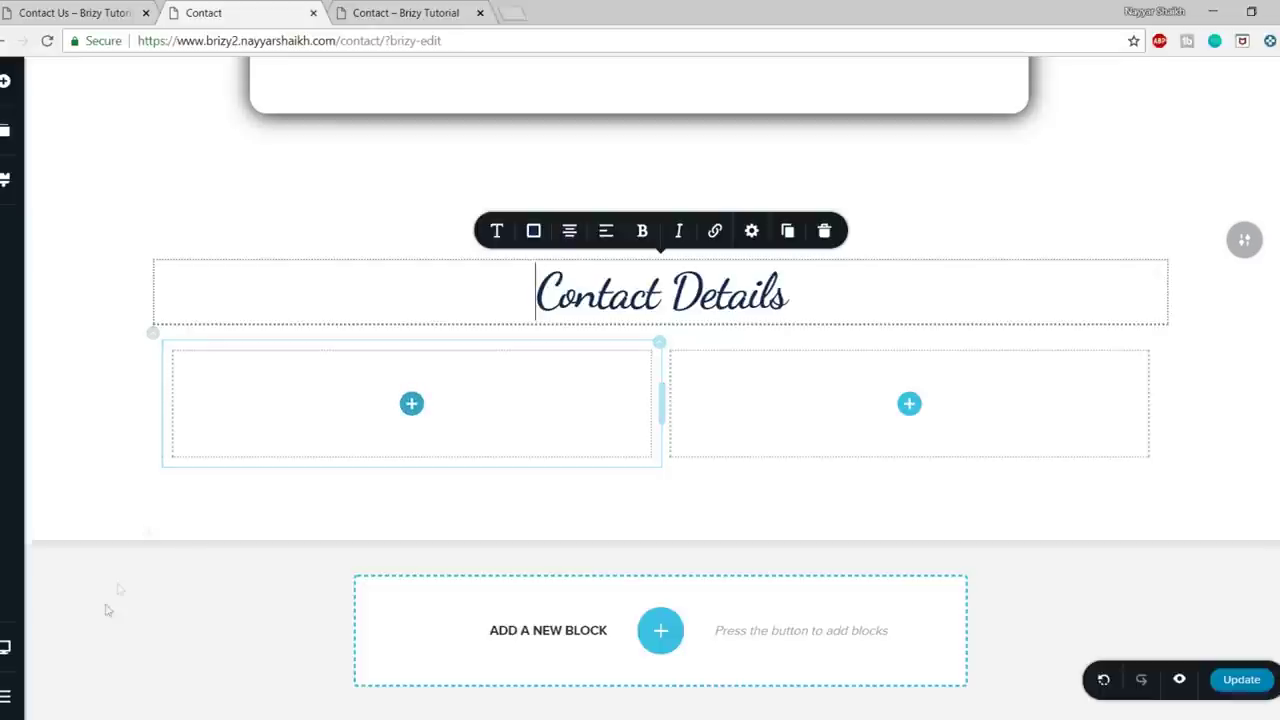
# - Add a row inside the left Contact Details column and drop an icon into its first column
pyautogui.click(4, 84)
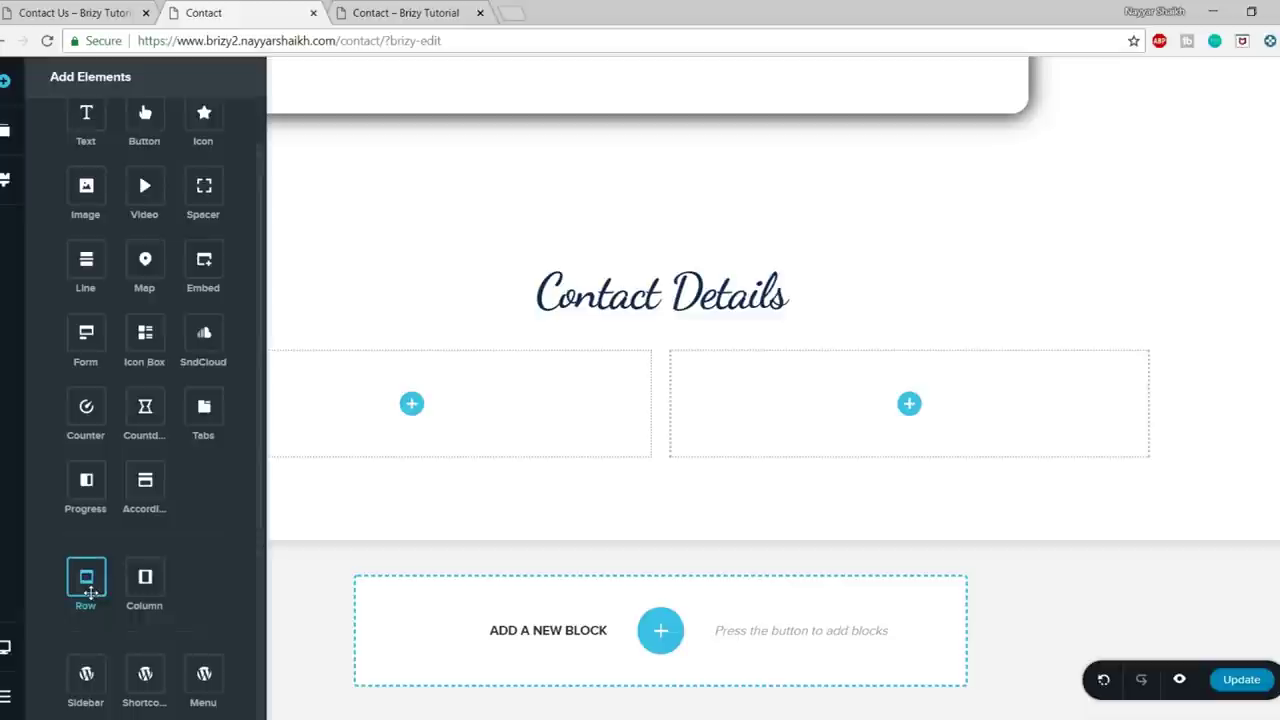
pyautogui.moveTo(88, 593); pyautogui.dragTo(432, 402)
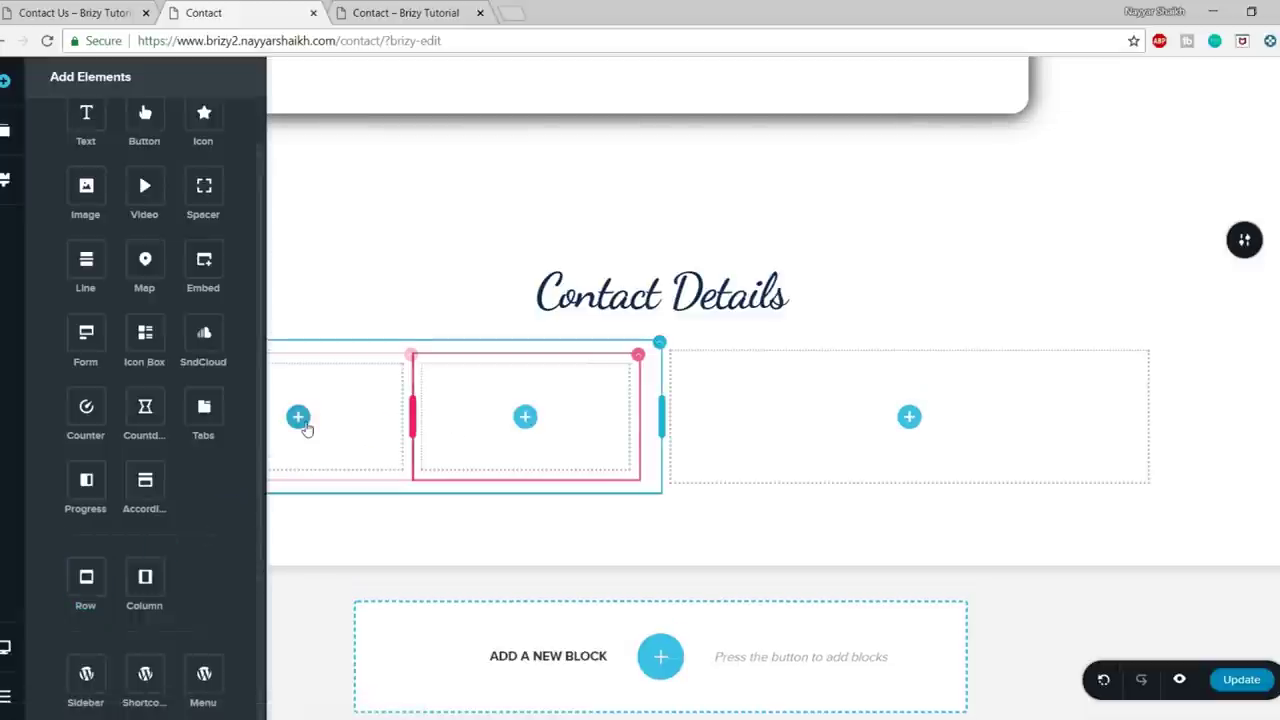
pyautogui.click(488, 312)
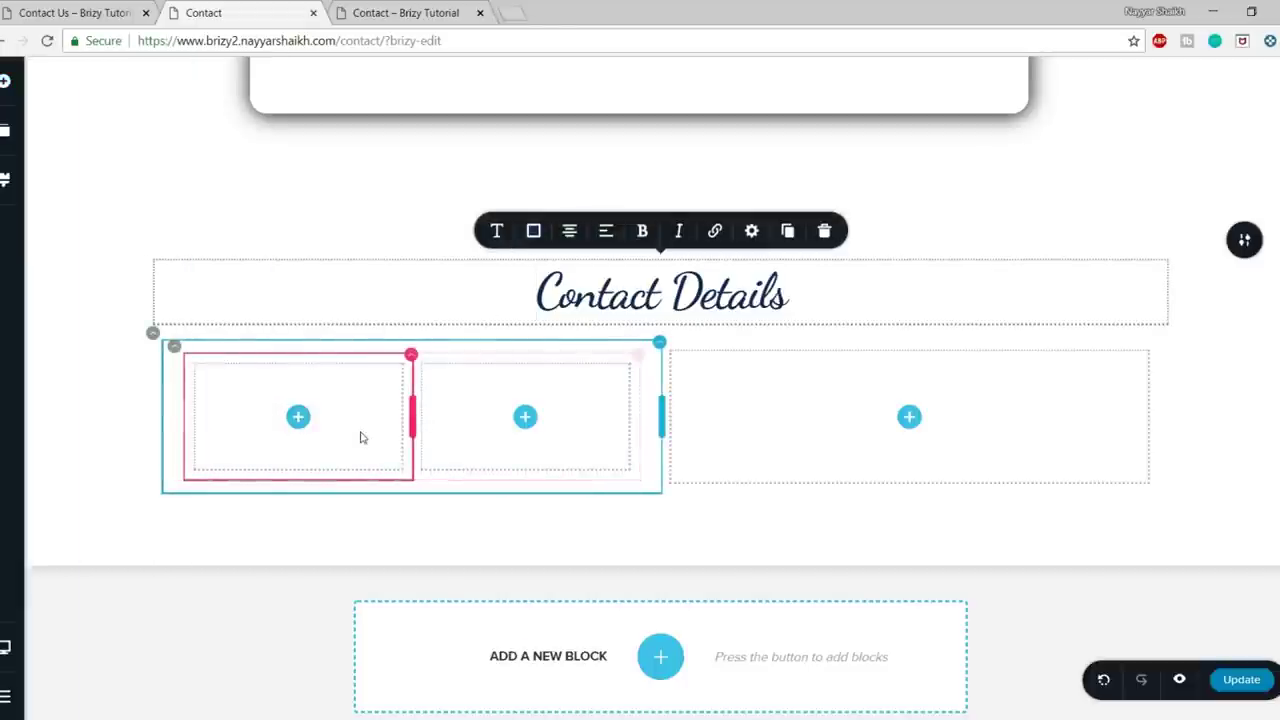
pyautogui.click(305, 427)
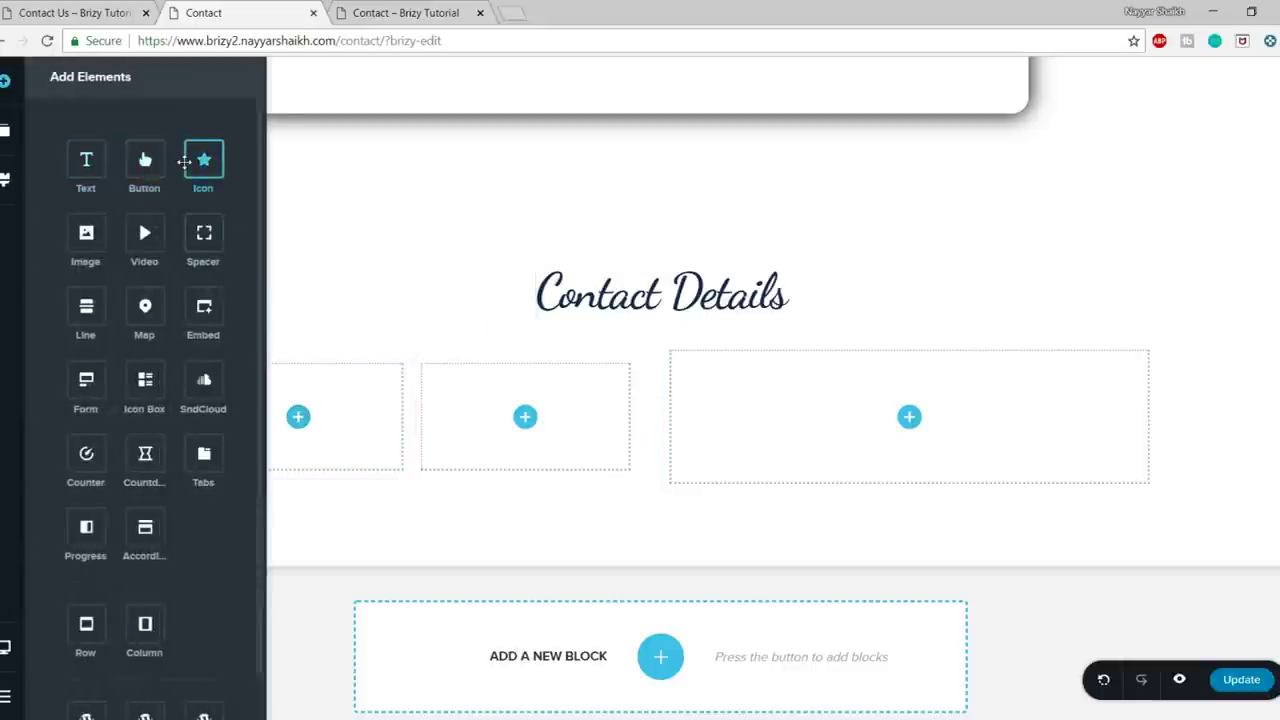
pyautogui.moveTo(202, 160); pyautogui.dragTo(332, 436)
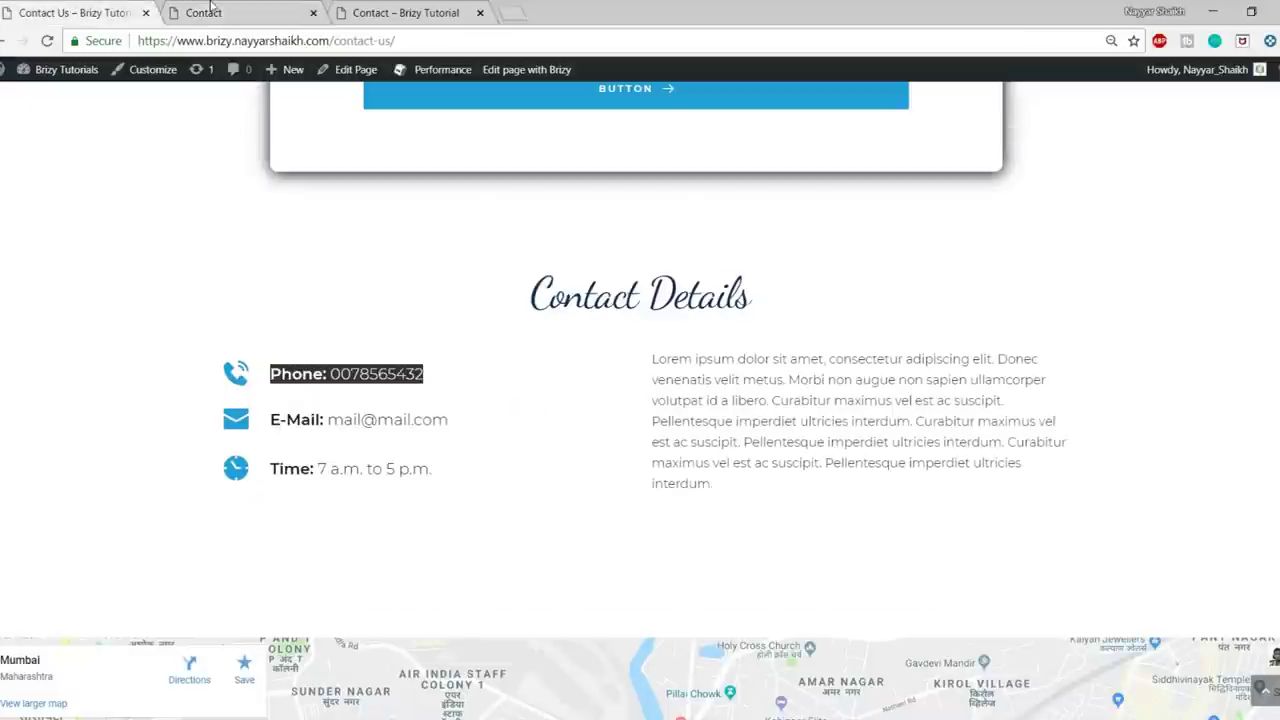
# - Replace the default star icon with the phone glyph from the icon library
pyautogui.click(210, 12)
pyautogui.click(298, 388)
pyautogui.click(190, 338)
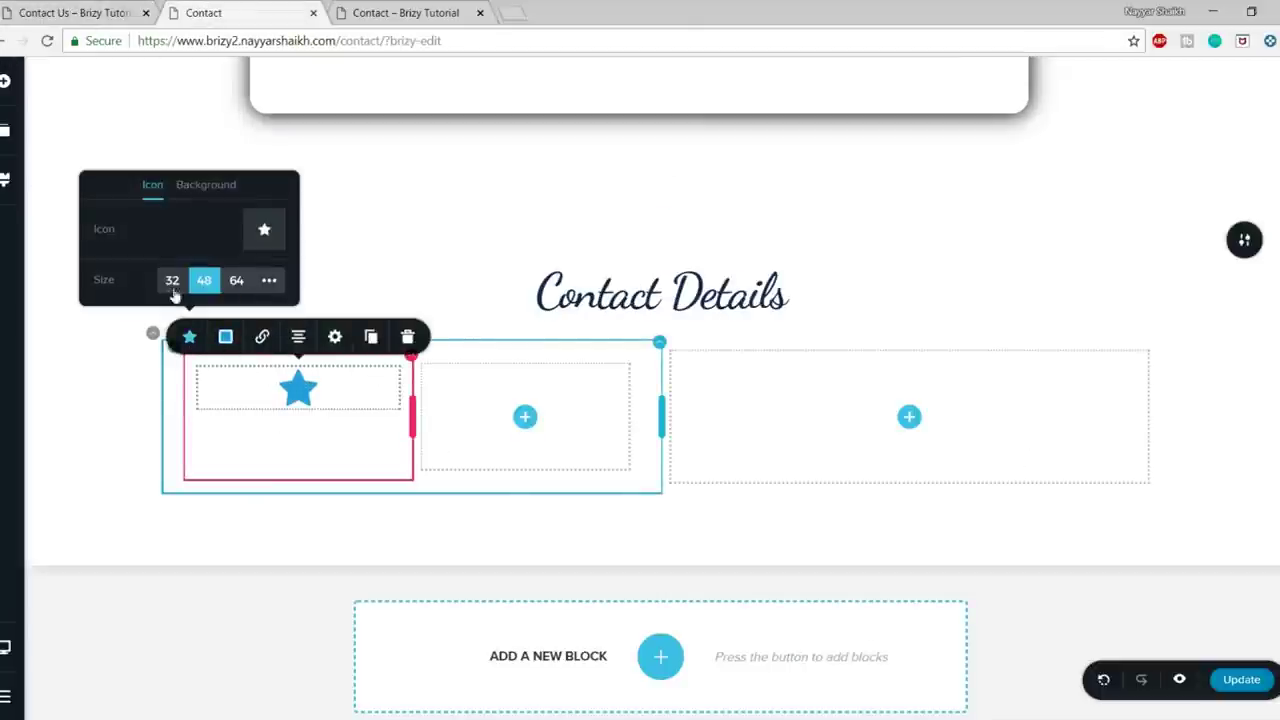
pyautogui.click(262, 231)
pyautogui.click(652, 236)
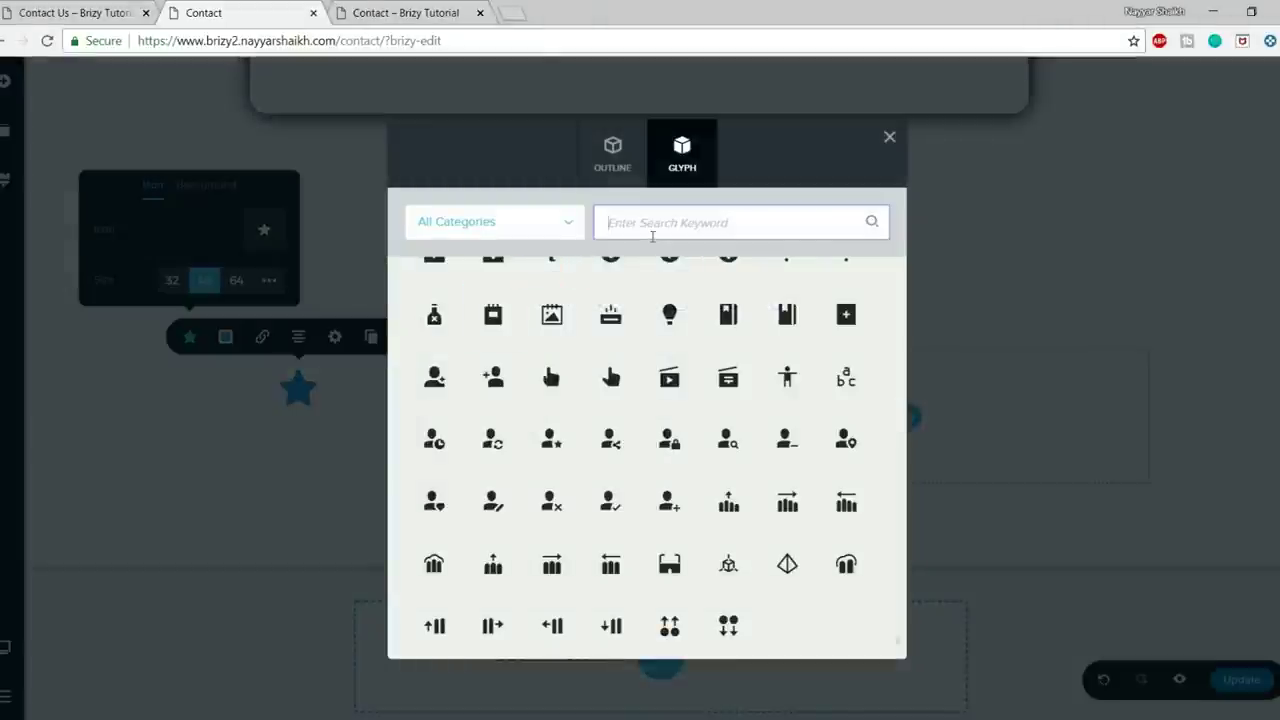
pyautogui.write('phone')
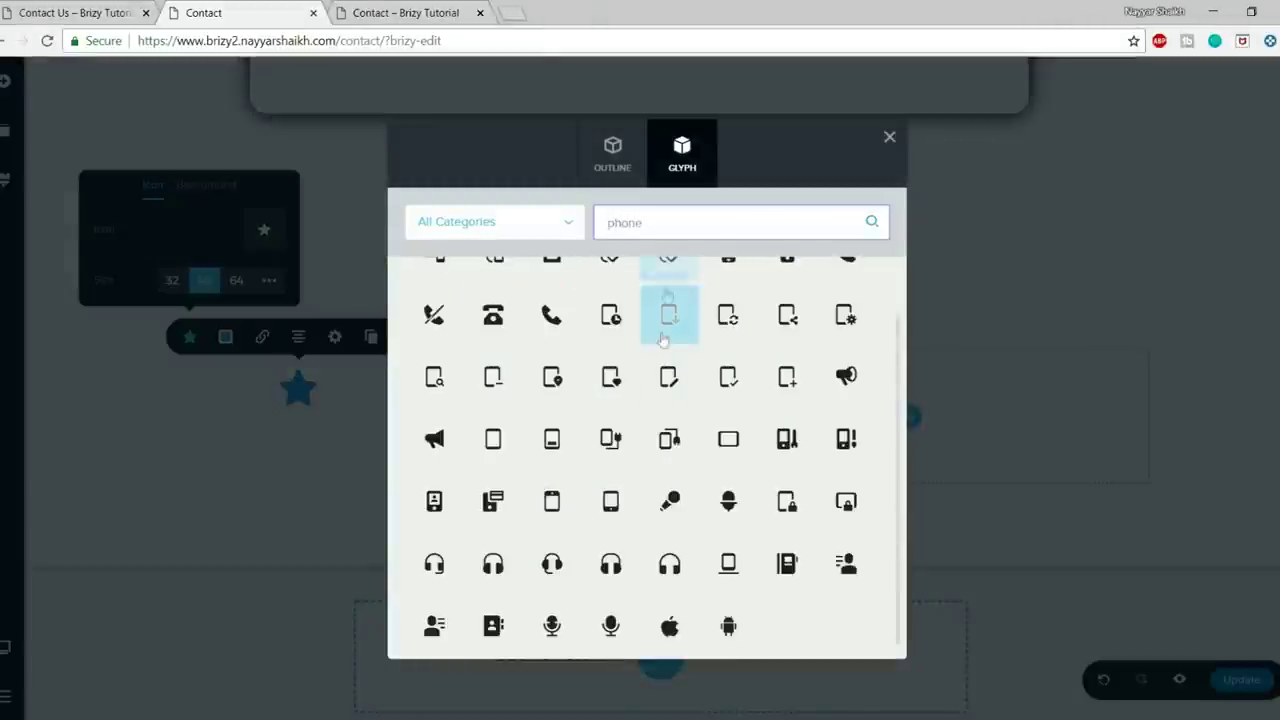
pyautogui.scroll(1, 712, 528)
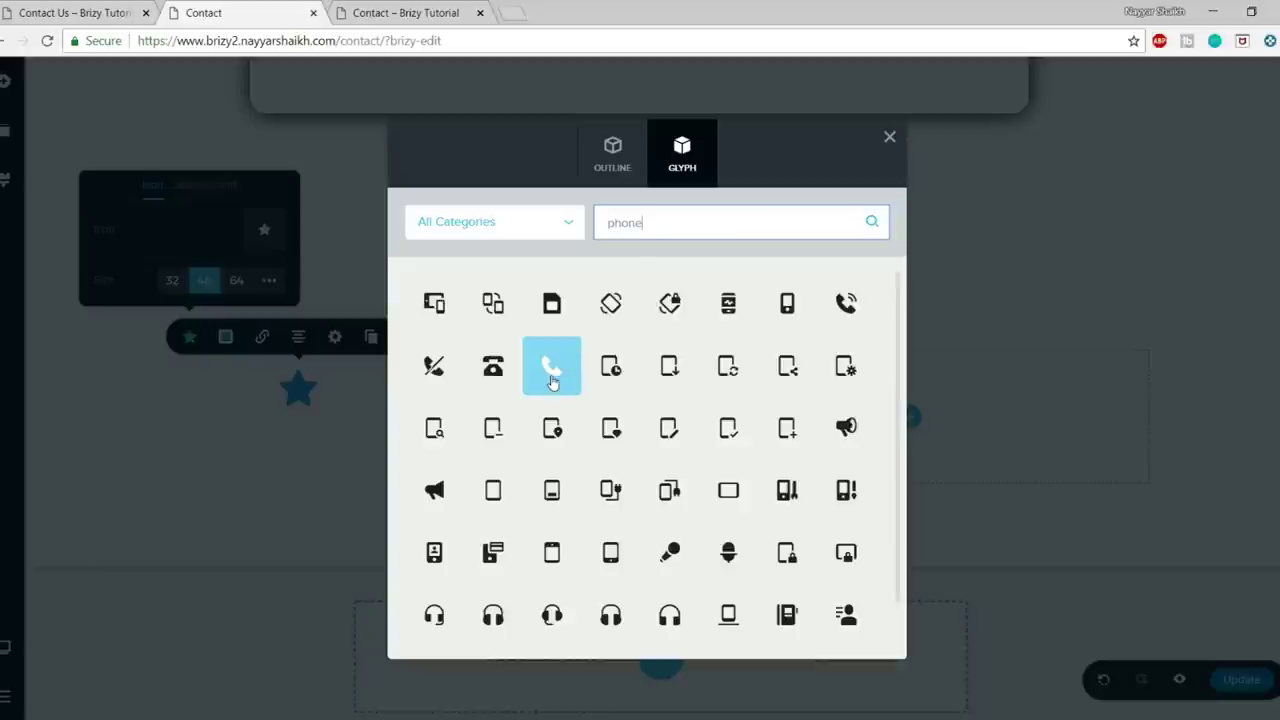
pyautogui.click(551, 368)
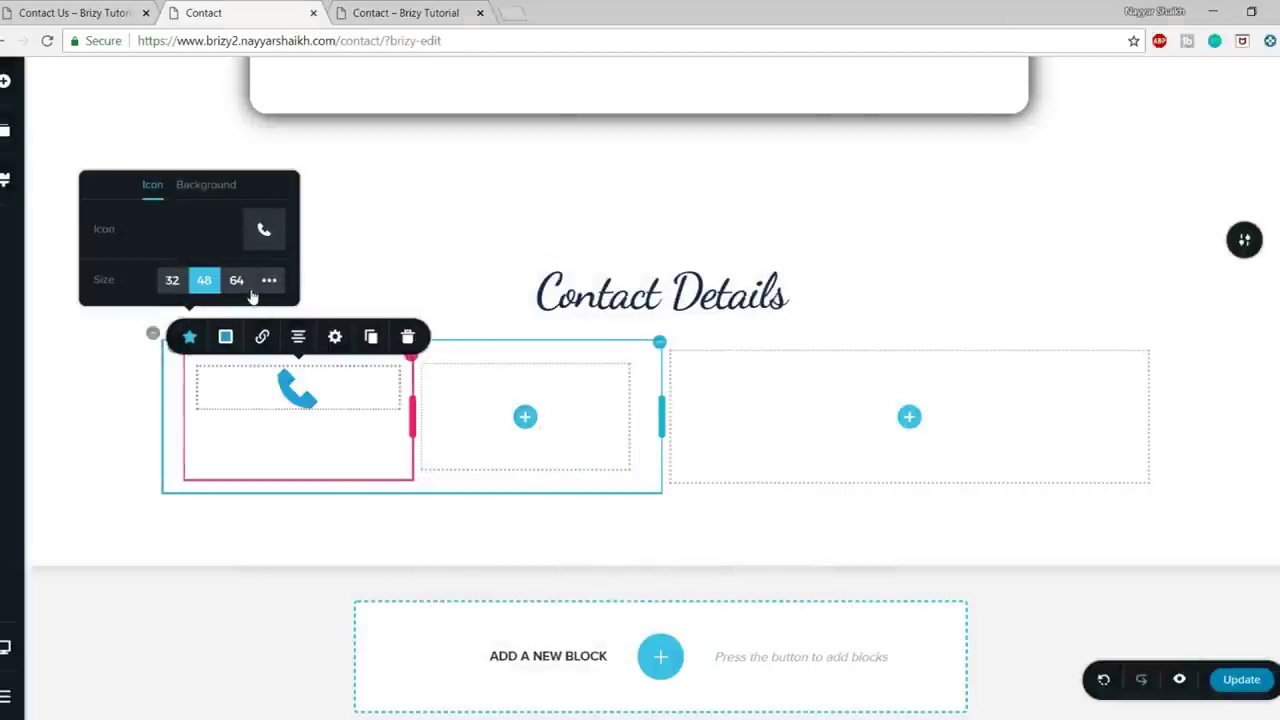
# - Set the phone icon to size 32, narrow its column, and compare with the live Contact Us page
pyautogui.click(186, 283)
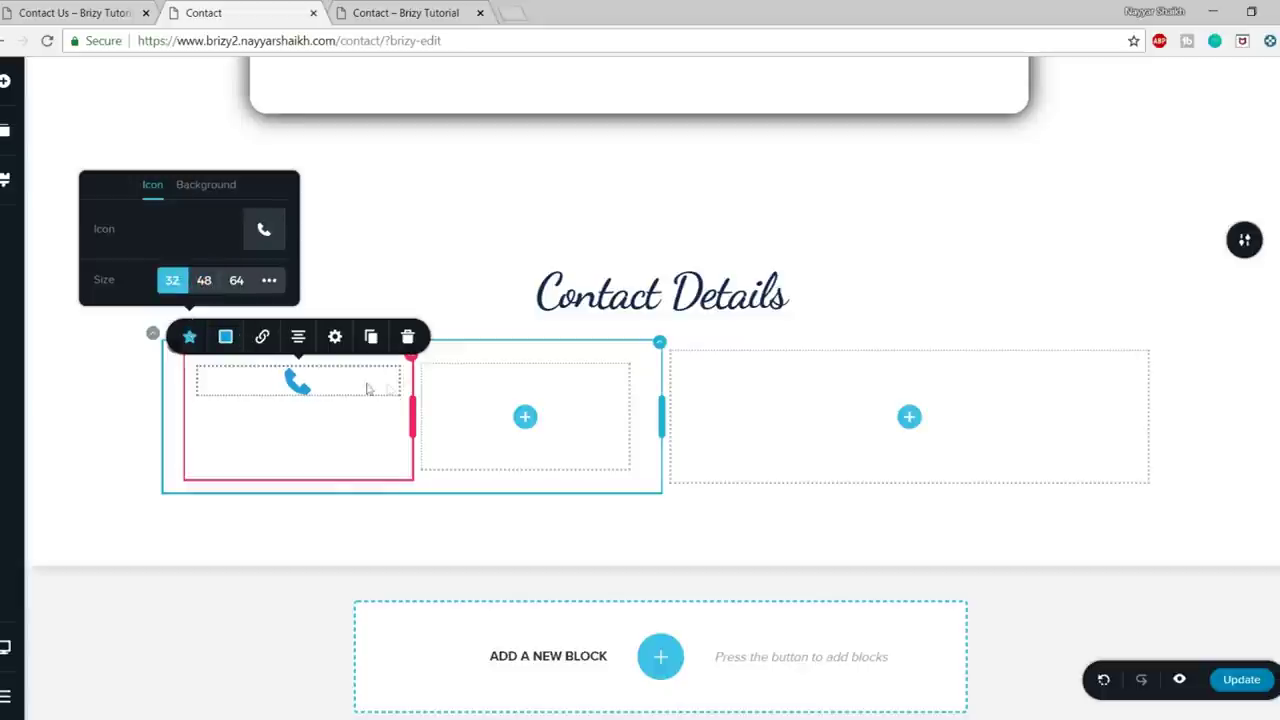
pyautogui.moveTo(405, 377); pyautogui.dragTo(229, 378)
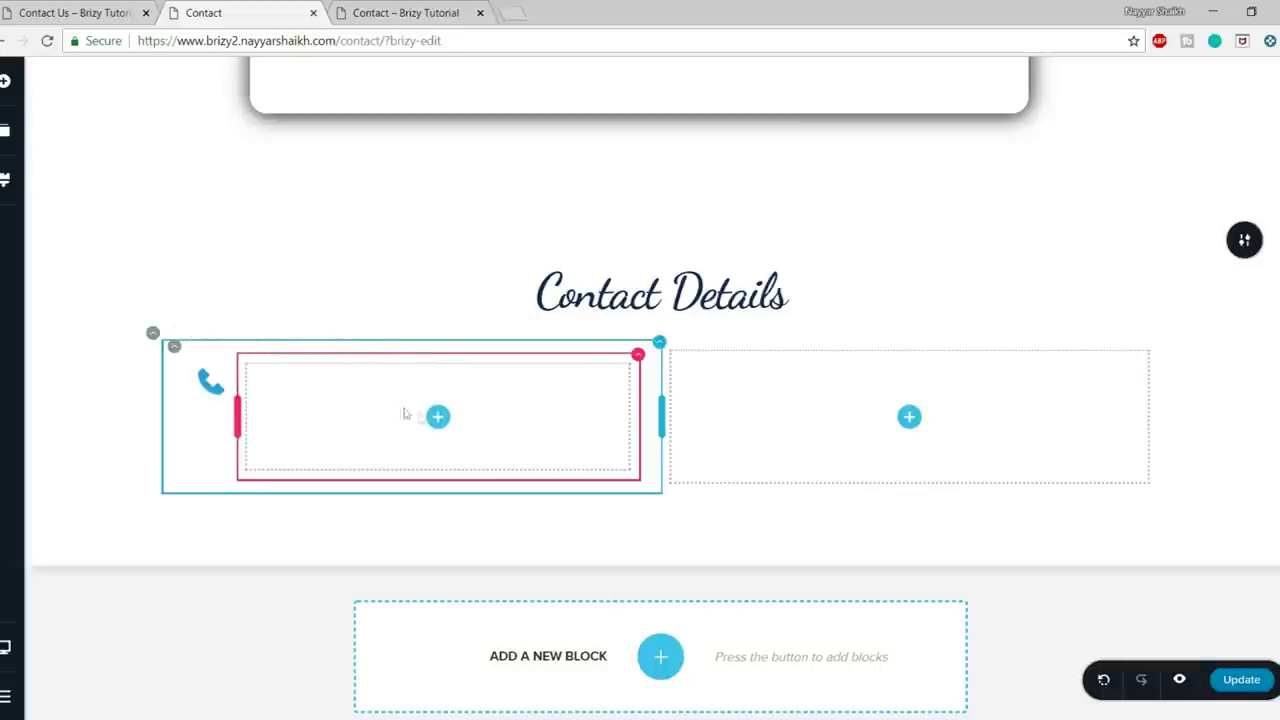
pyautogui.hotkey('ctrl', 'shift', 'Tab')
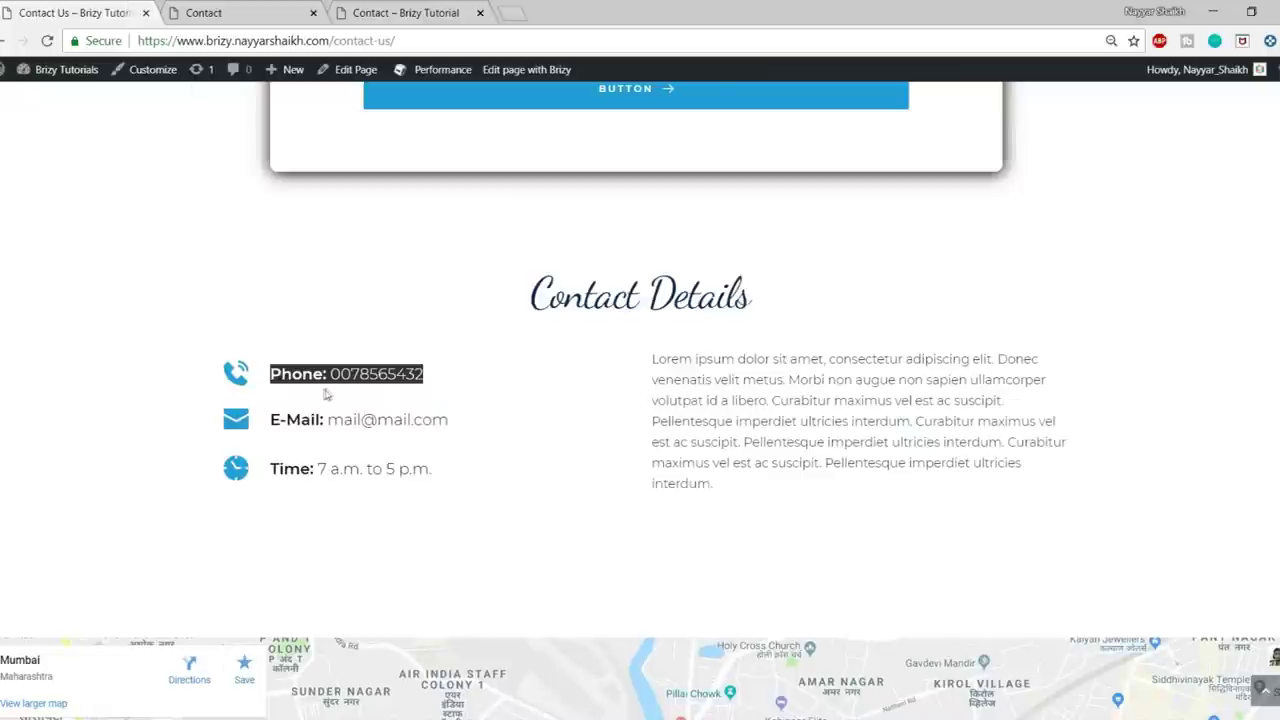
# - Back in the editor, add a Text element beside the phone icon
pyautogui.hotkey('ctrl', 'Tab')
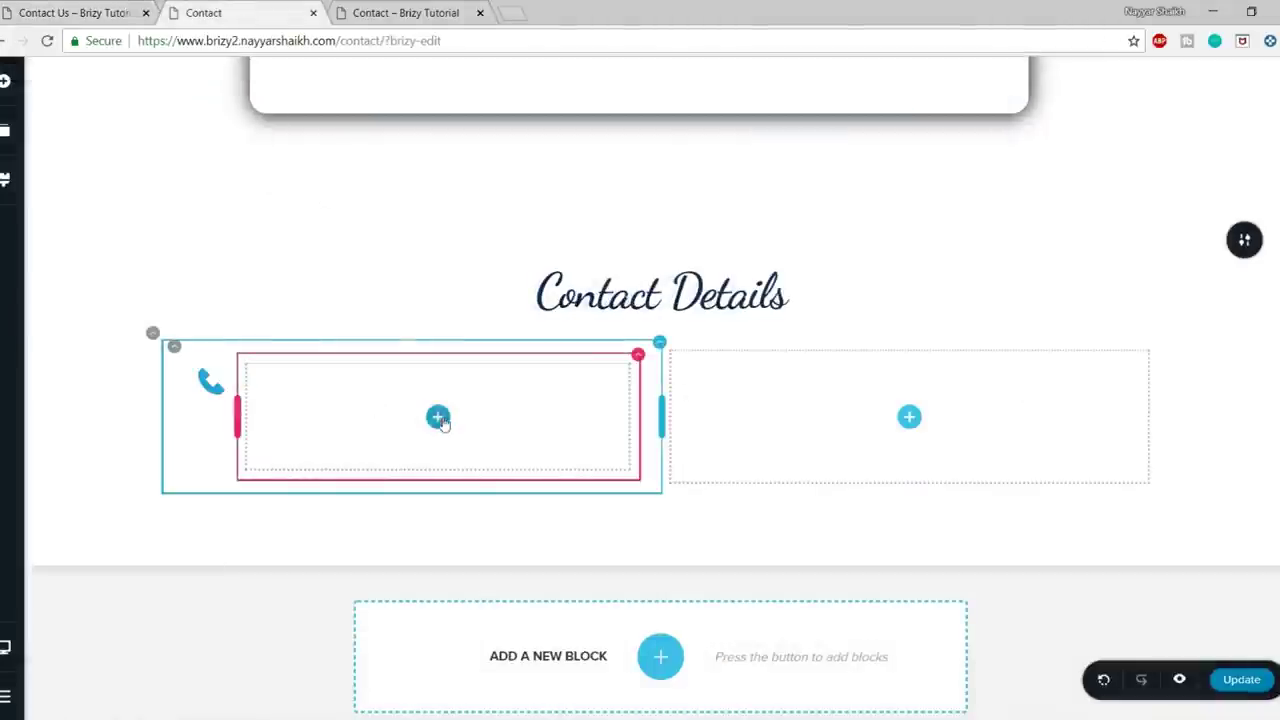
pyautogui.click(5, 82)
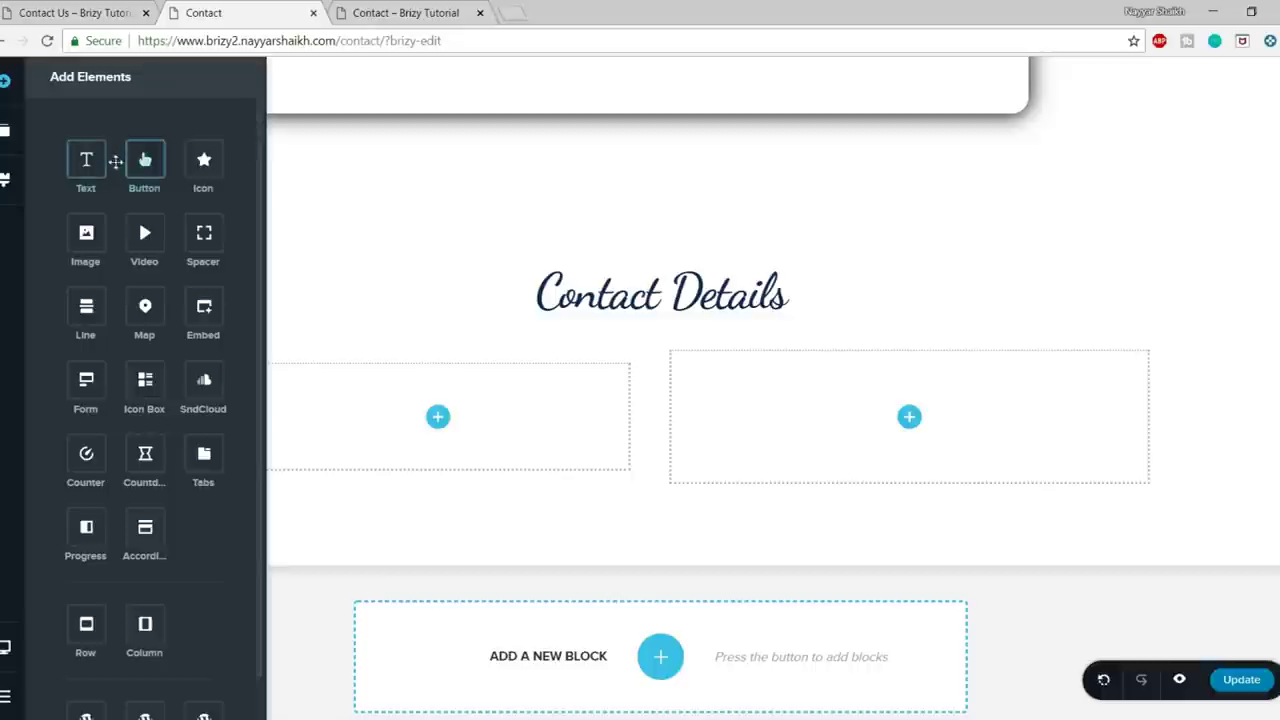
pyautogui.moveTo(86, 162); pyautogui.dragTo(450, 480)
pyautogui.moveTo(445, 445); pyautogui.dragTo(443, 449)
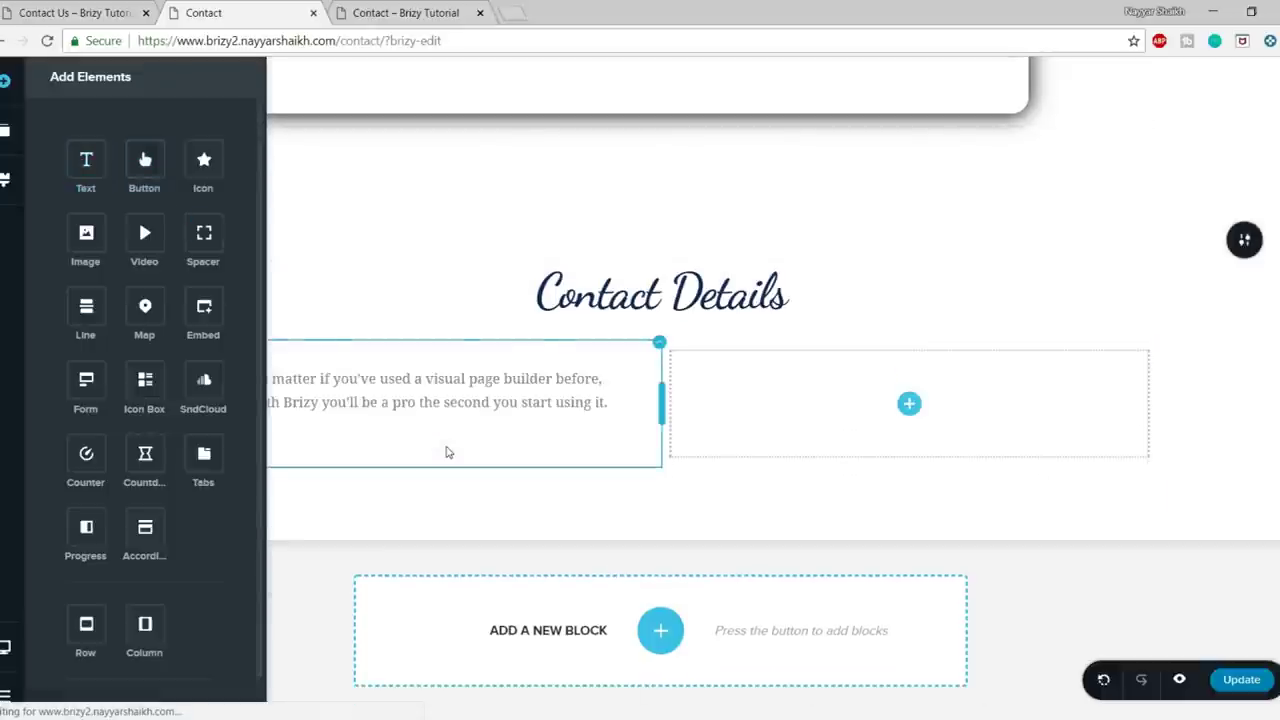
# - Replace the sample text with the pasted phone line and make the 'Phone:' label bold
pyautogui.click(438, 408)
pyautogui.hotkey('ctrl', 'v')
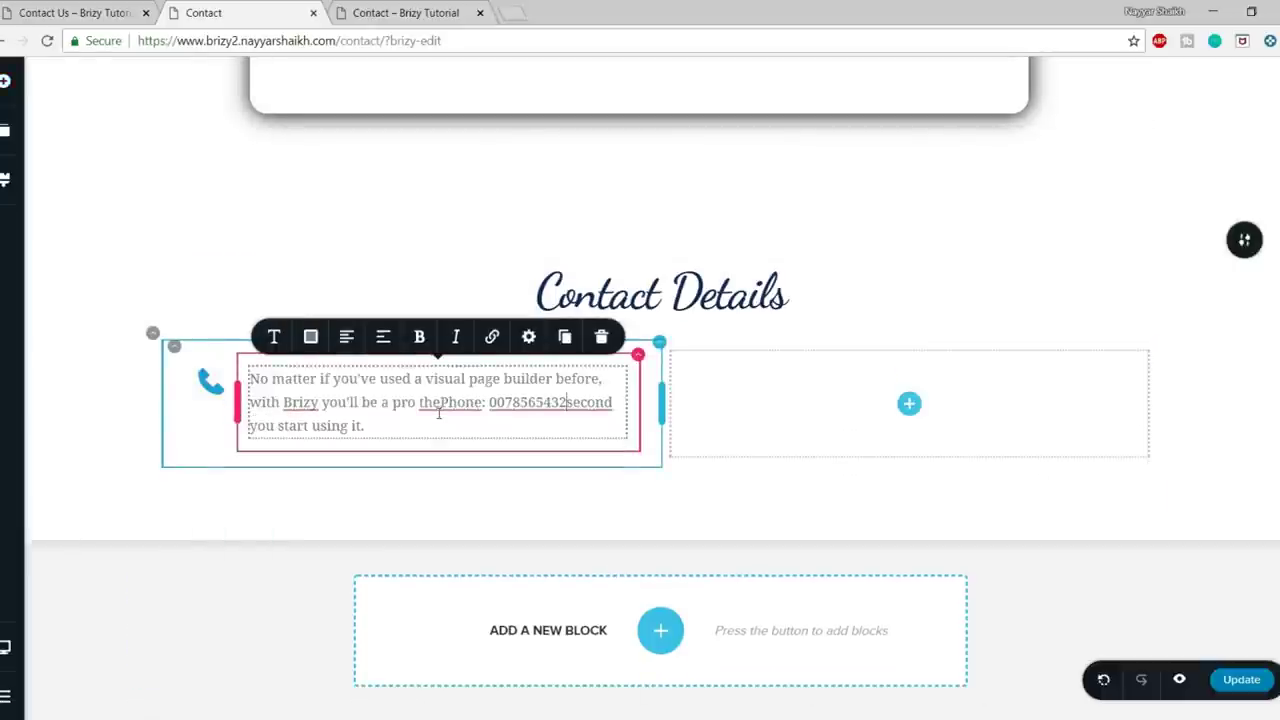
pyautogui.hotkey('ctrl', 'a')
pyautogui.hotkey('ctrl', 'v')
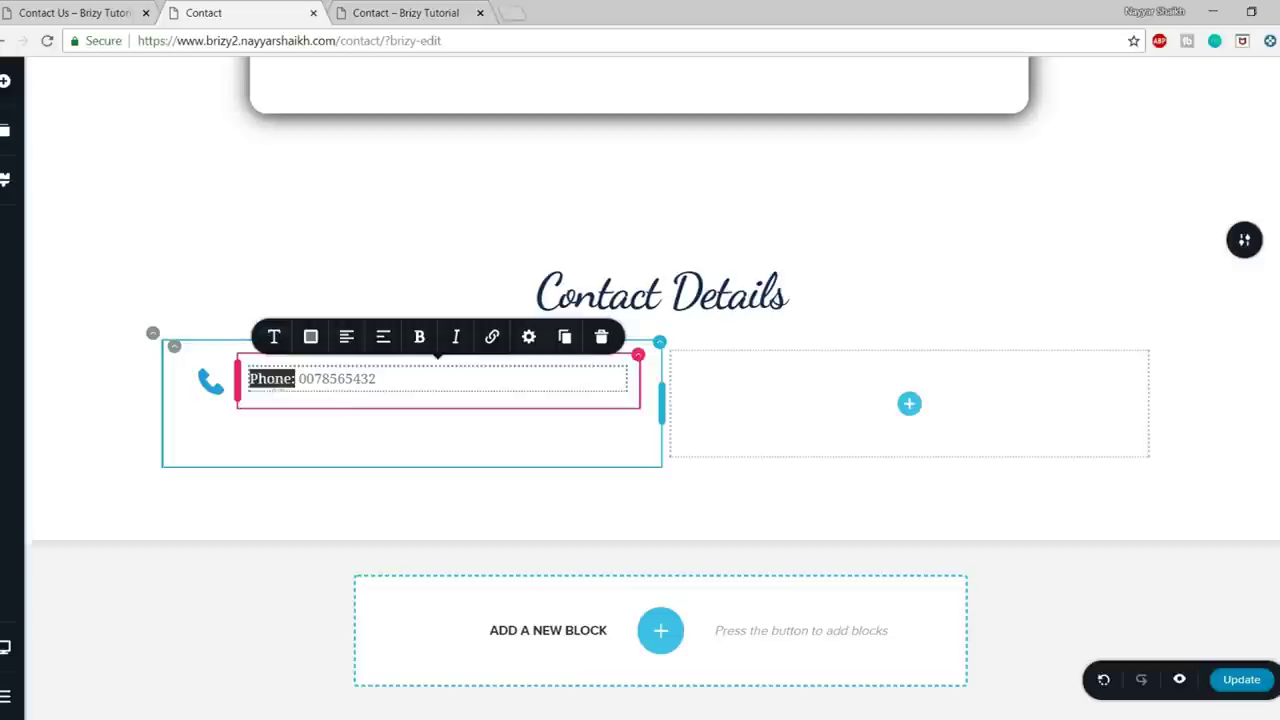
pyautogui.click(419, 337)
pyautogui.click(408, 434)
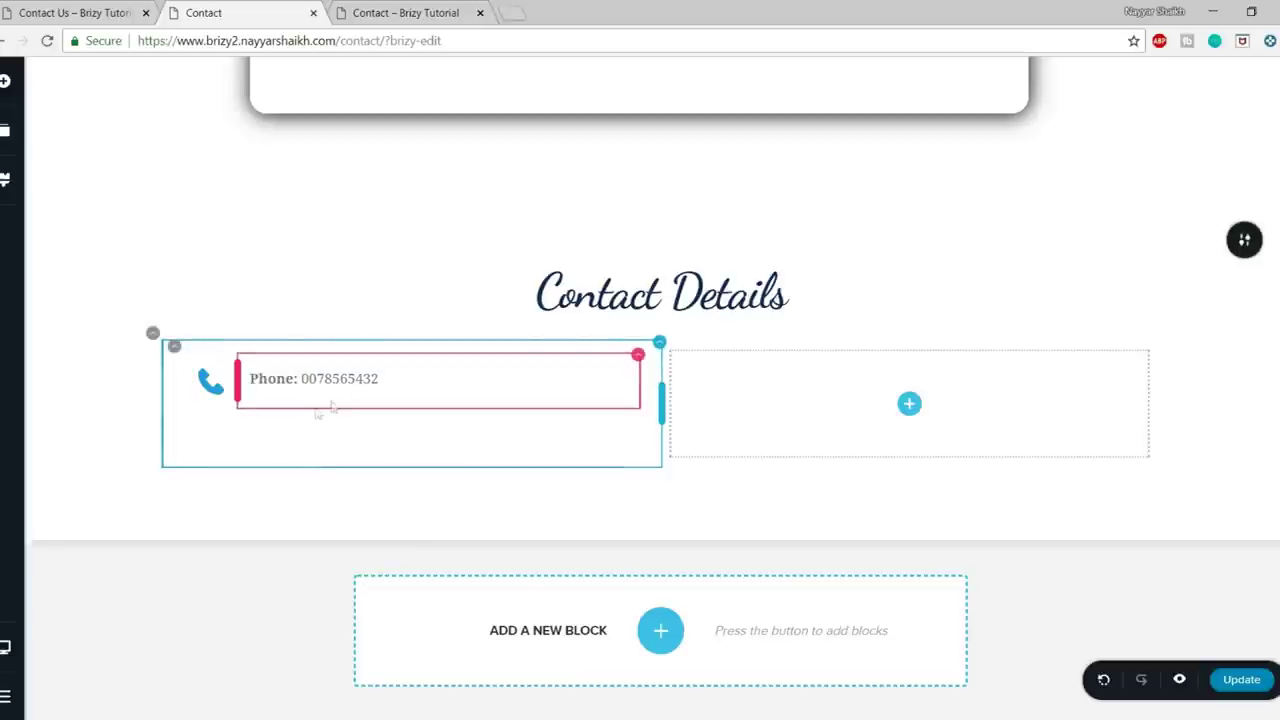
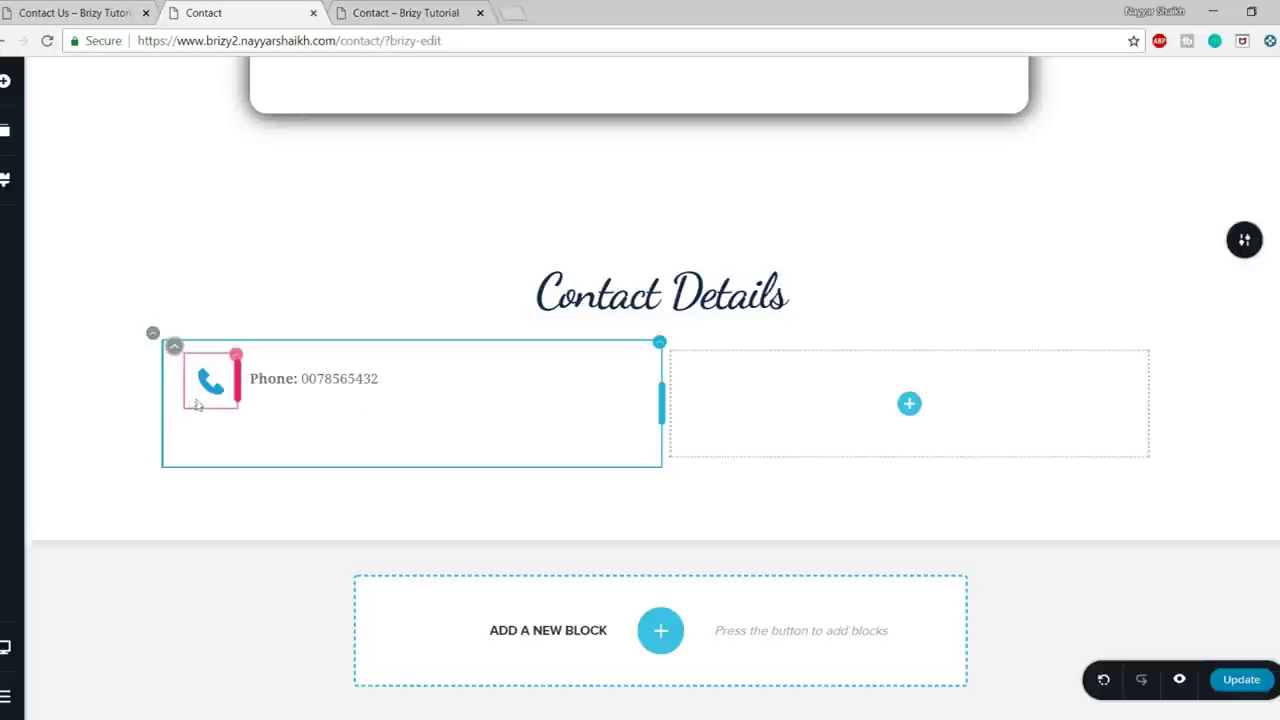
# - Check the live Contact Us page, then add and remove an empty two-column row below the phone line
pyautogui.hotkey('ctrl', 'shift', 'Tab')
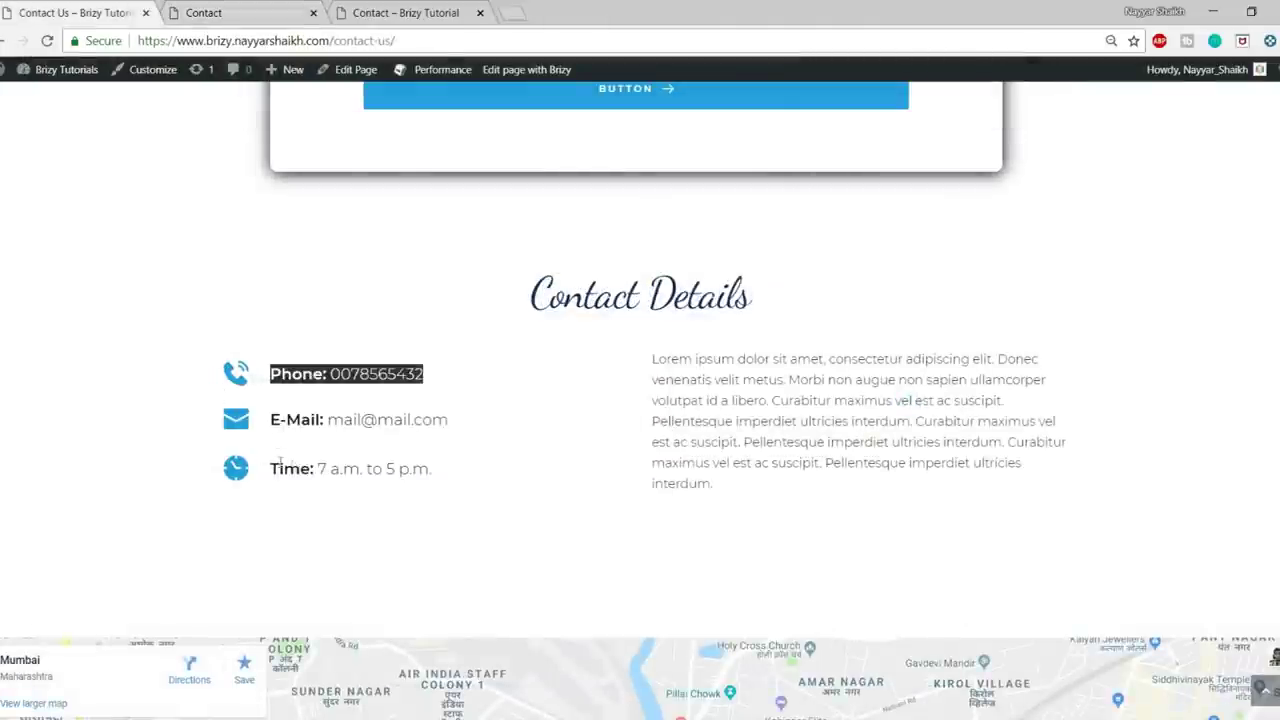
pyautogui.click(240, 9)
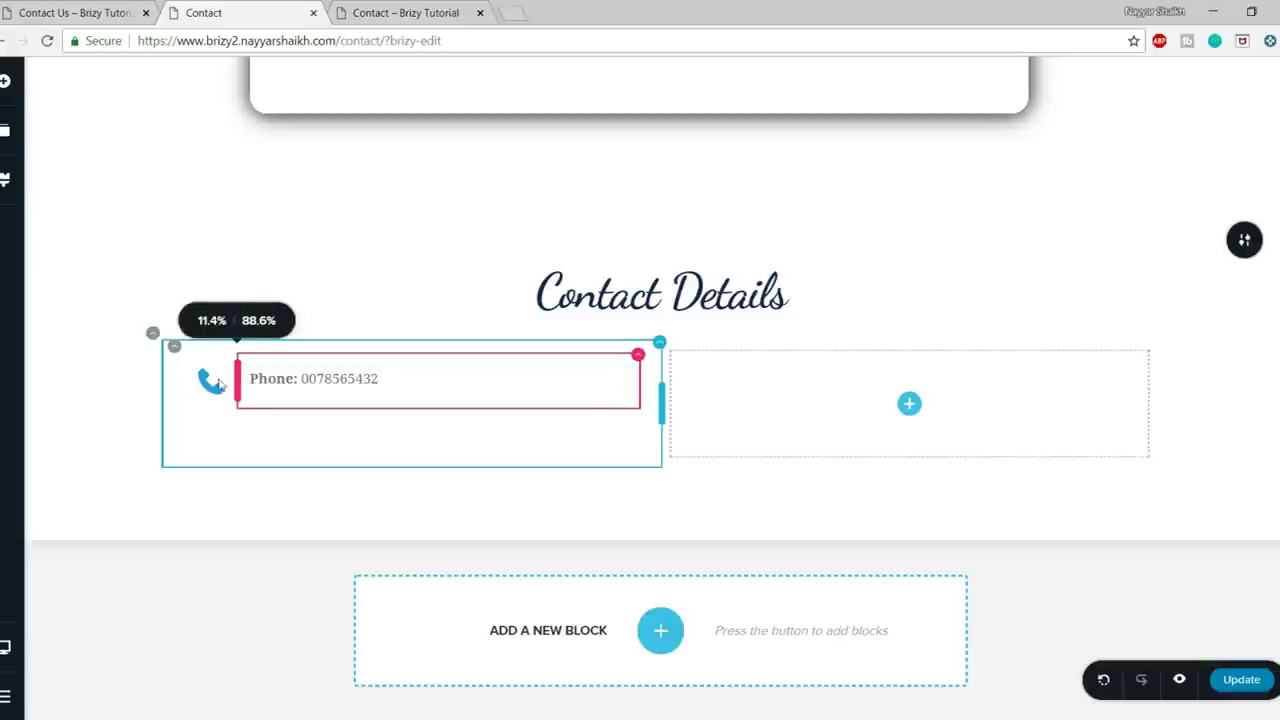
pyautogui.click(12, 95)
pyautogui.moveTo(86, 623); pyautogui.dragTo(376, 416)
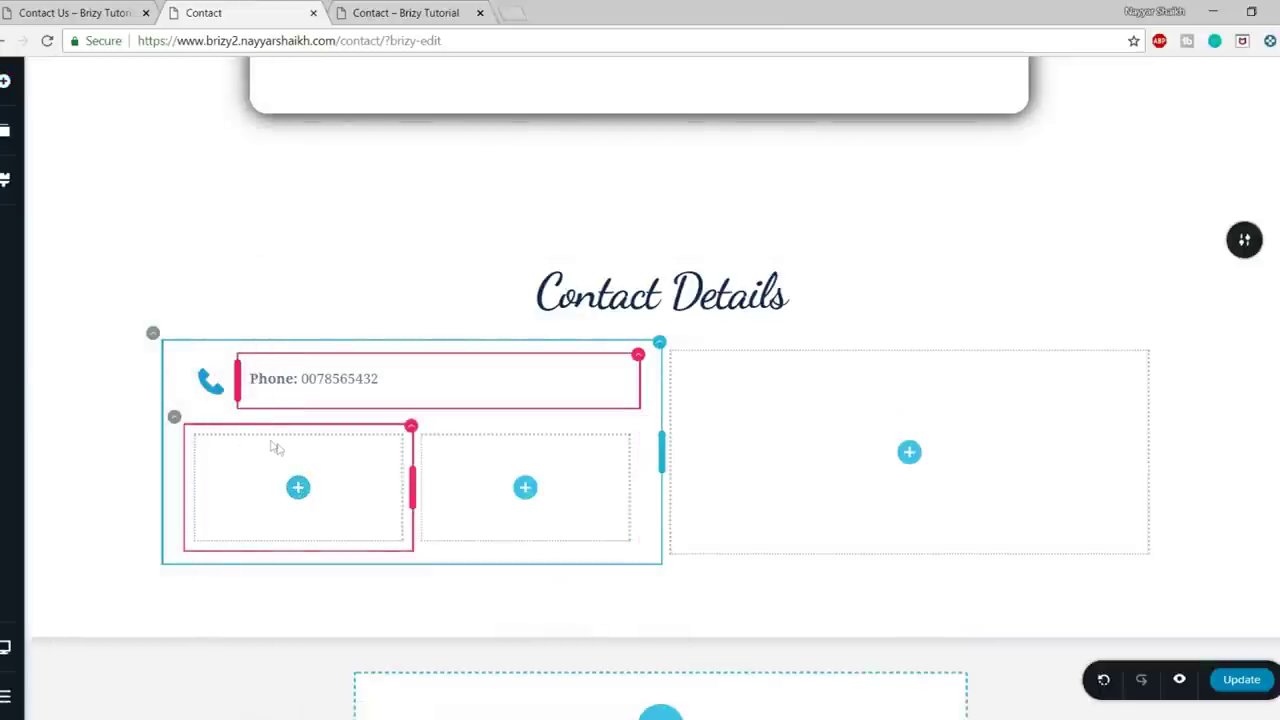
pyautogui.click(175, 420)
pyautogui.click(248, 377)
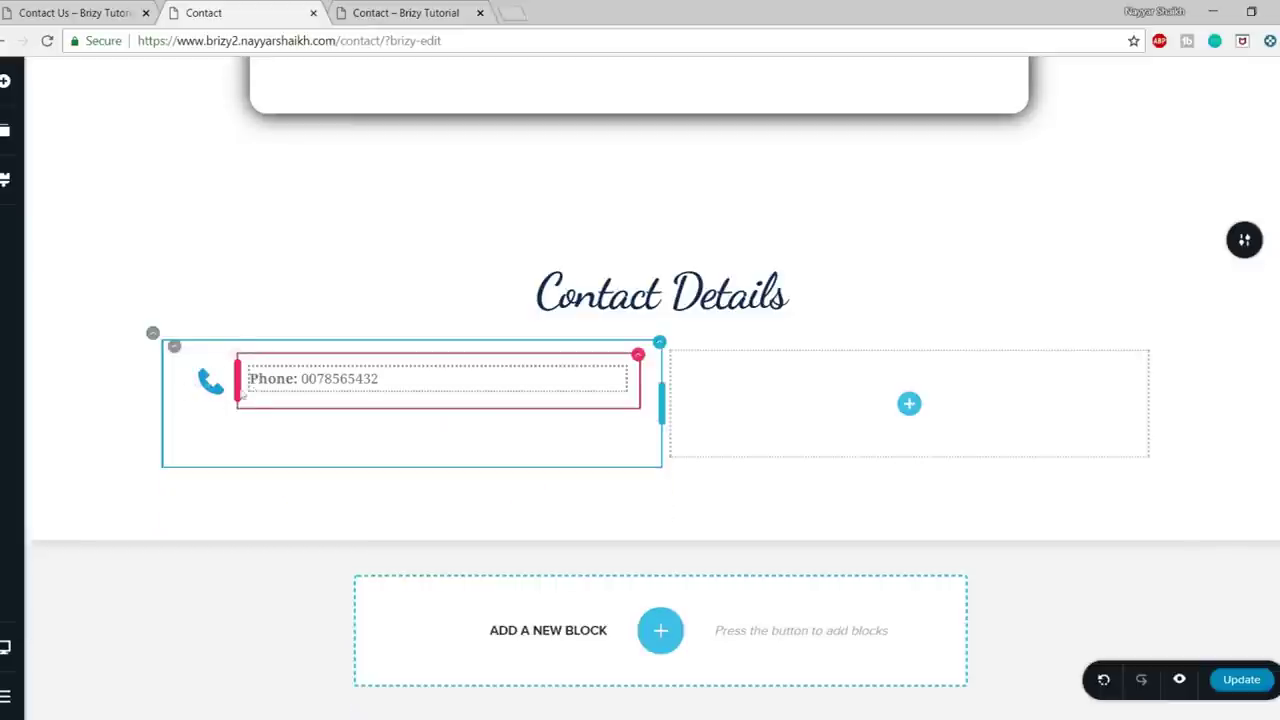
# - Duplicate the phone line twice for three phone rows and open the middle icon's icon library
pyautogui.click(176, 349)
pyautogui.click(212, 313)
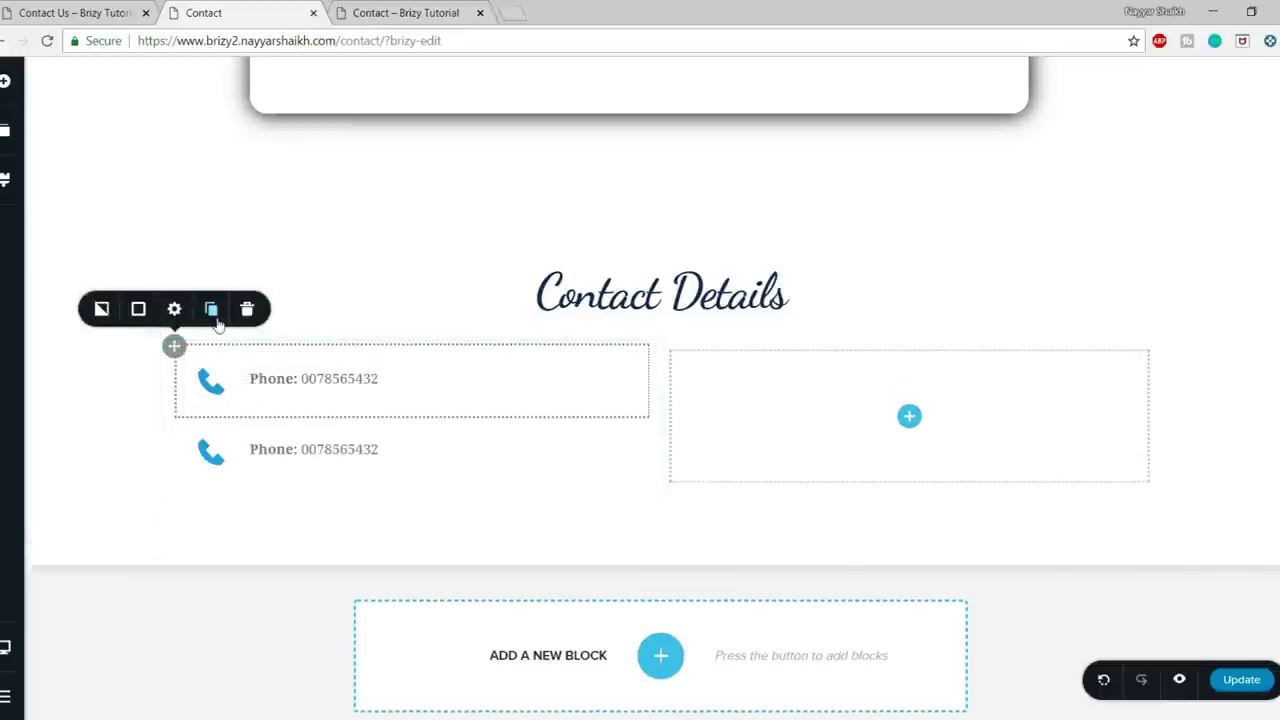
pyautogui.click(215, 314)
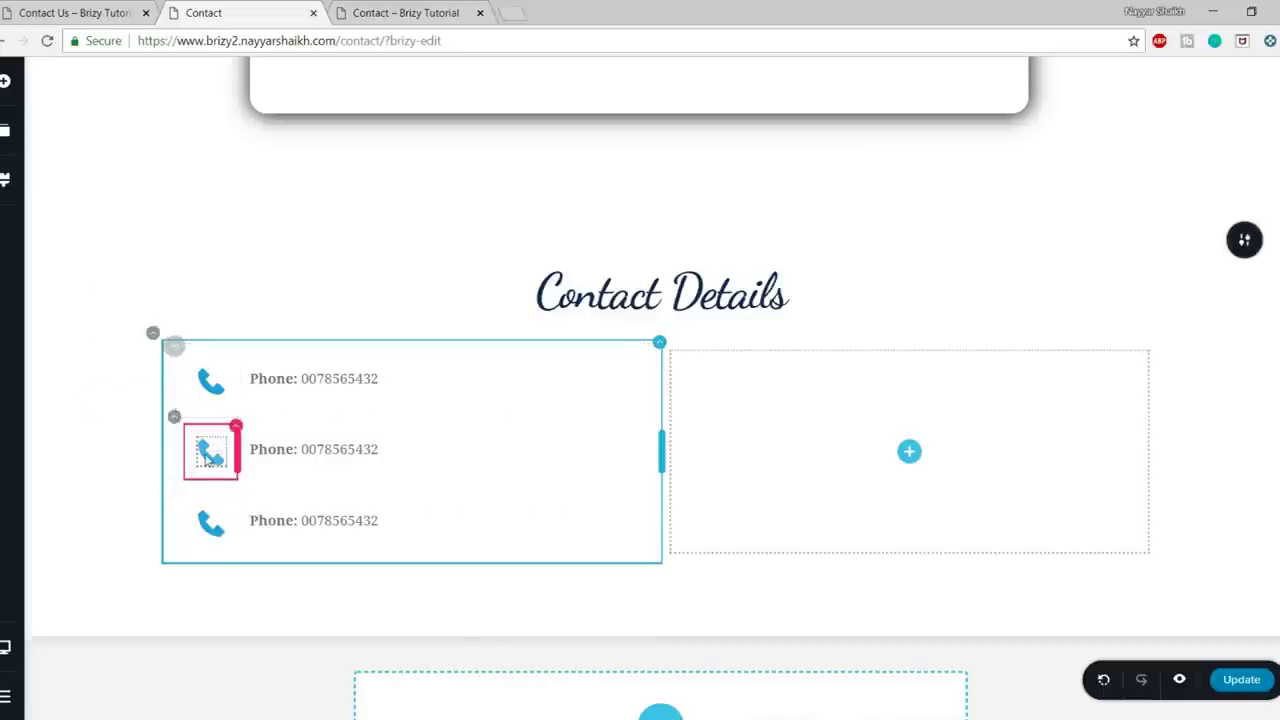
pyautogui.click(211, 455)
pyautogui.click(102, 407)
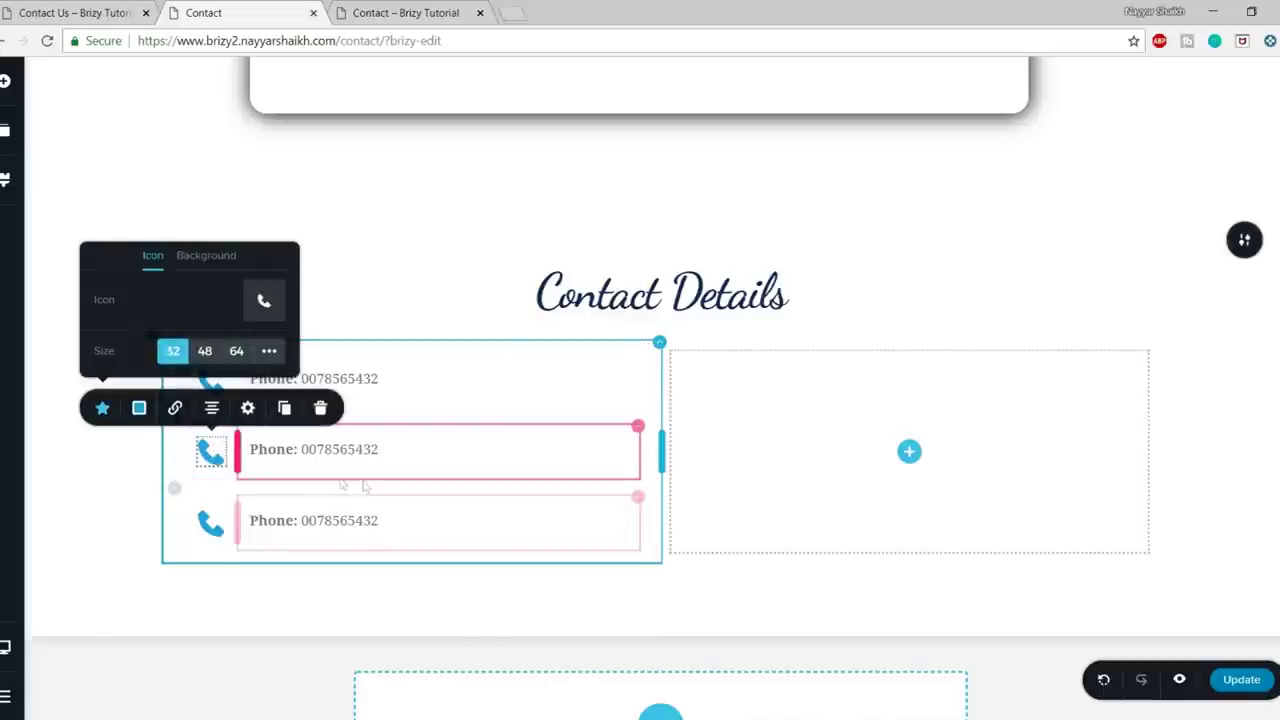
pyautogui.click(270, 306)
# - Search the icons for 'mail' and give the middle line an envelope icon
pyautogui.click(628, 236)
pyautogui.write('mail')
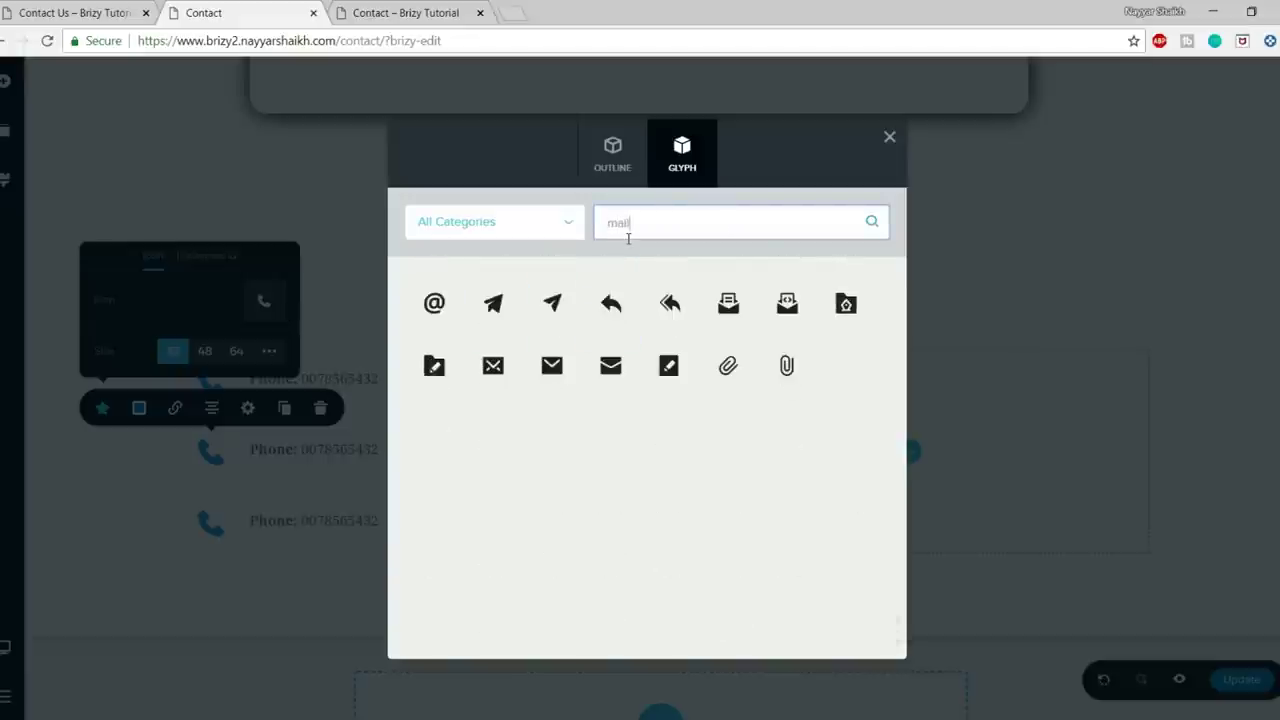
pyautogui.click(611, 372)
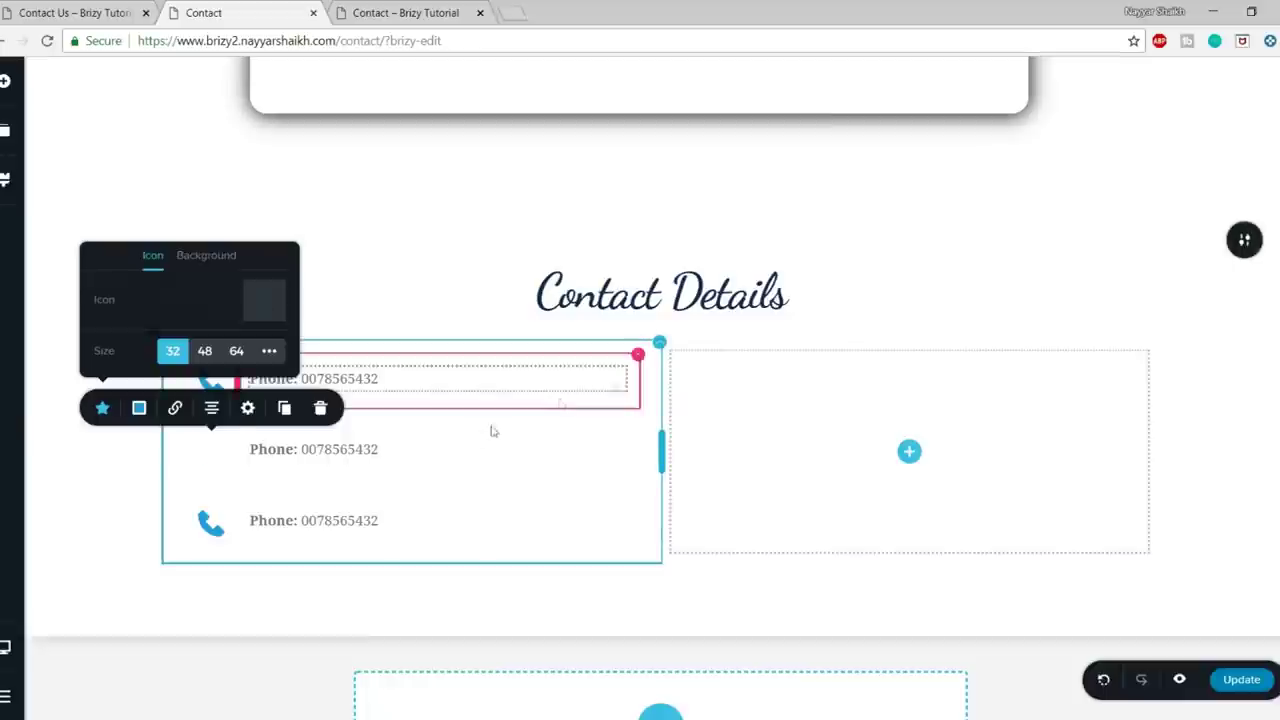
# - Replace the middle line's text with the E-Mail line copied from the live page, with 'E-Mail:' bold
pyautogui.click(339, 456)
pyautogui.hotkey('ctrl', 'pageup')
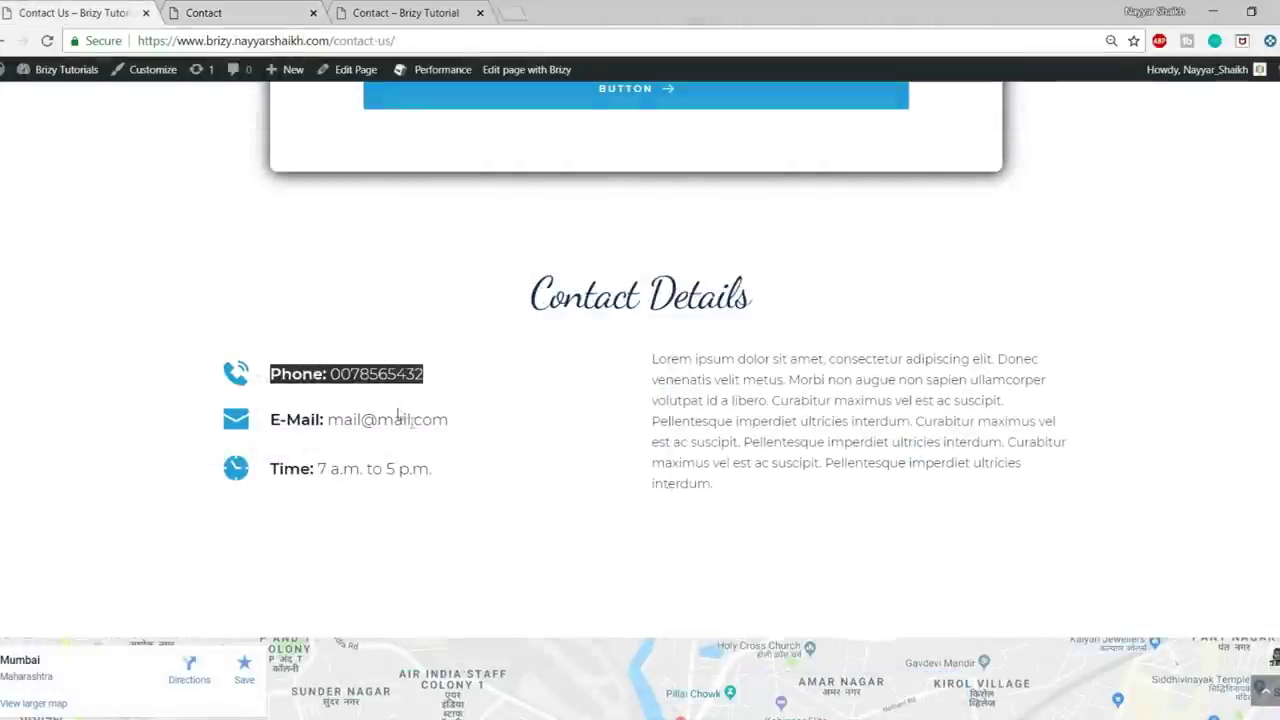
pyautogui.moveTo(456, 428); pyautogui.dragTo(271, 420)
pyautogui.hotkey('ctrl', 'c')
pyautogui.hotkey('ctrl', 'pagedown')
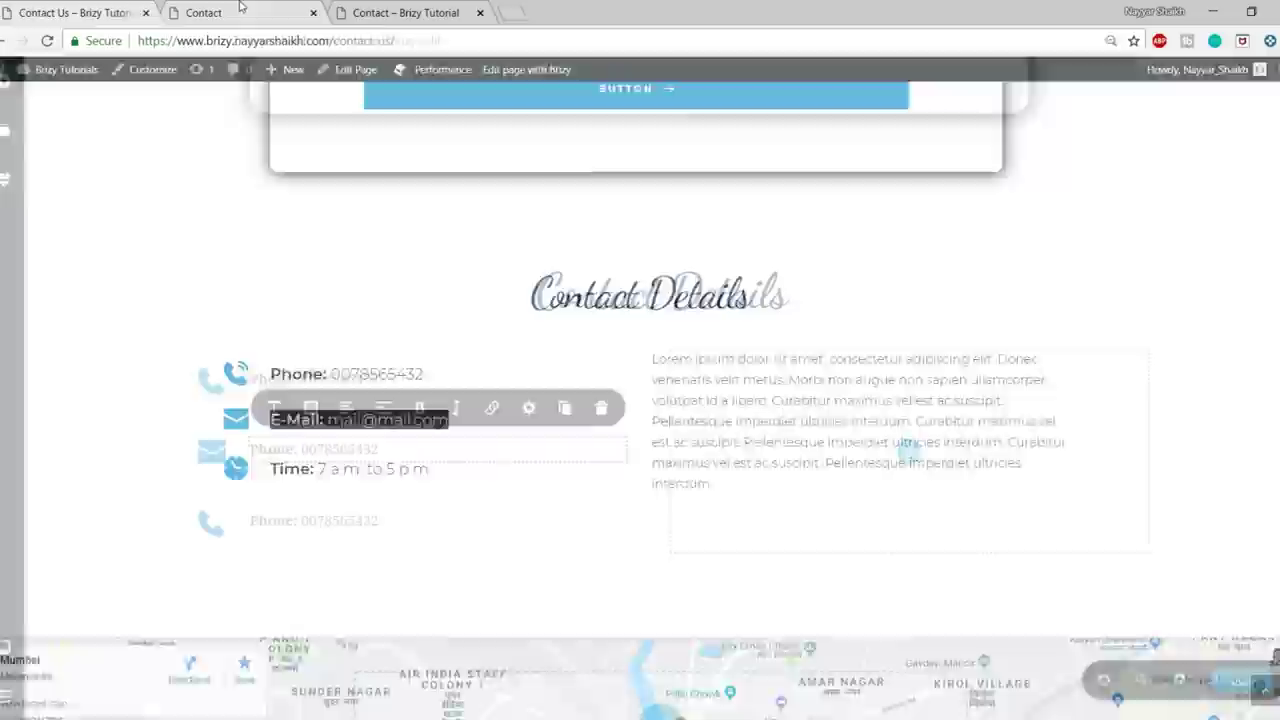
pyautogui.click(290, 450)
pyautogui.hotkey('ctrl', 'a')
pyautogui.hotkey('ctrl', 'v')
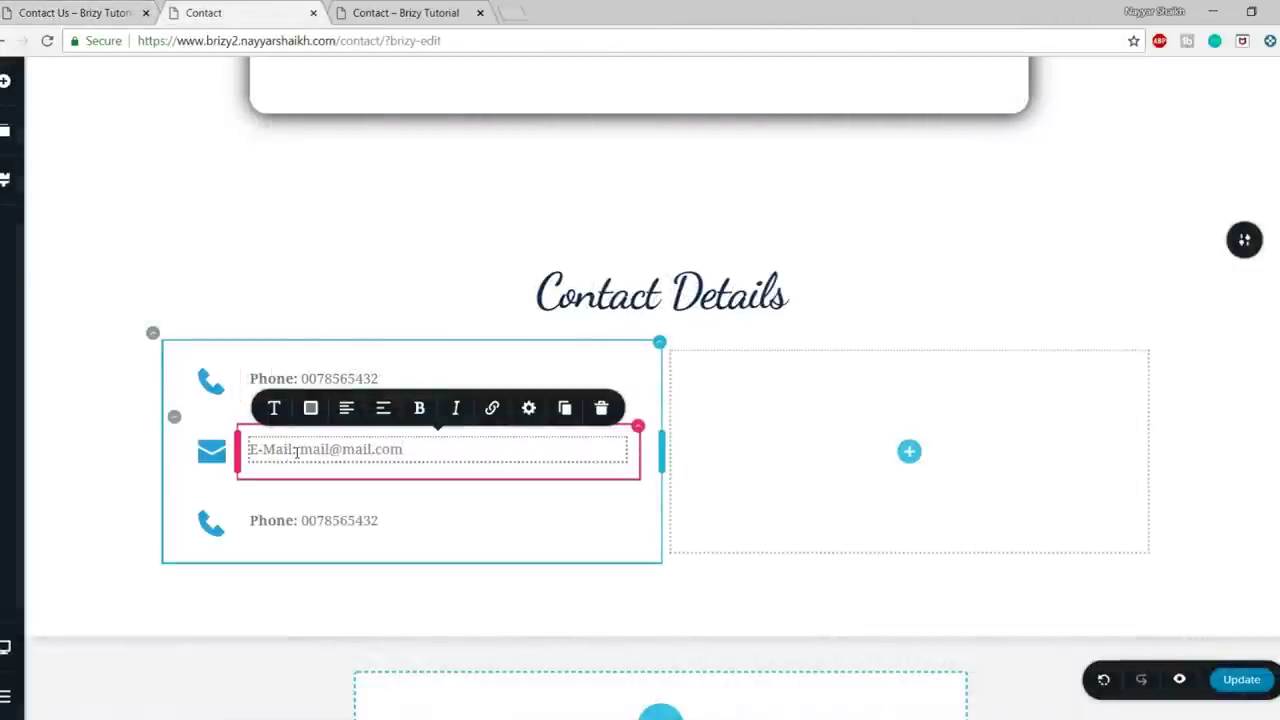
pyautogui.moveTo(252, 449); pyautogui.dragTo(248, 449)
pyautogui.click(419, 408)
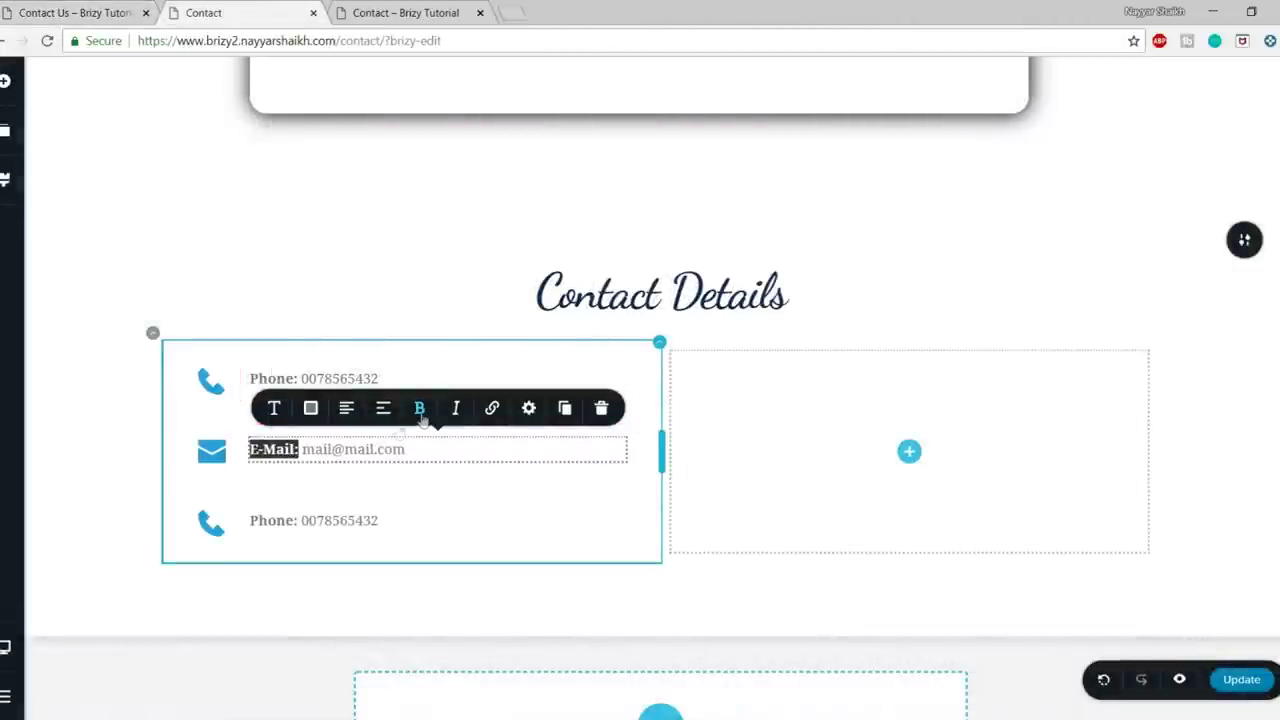
pyautogui.click(213, 522)
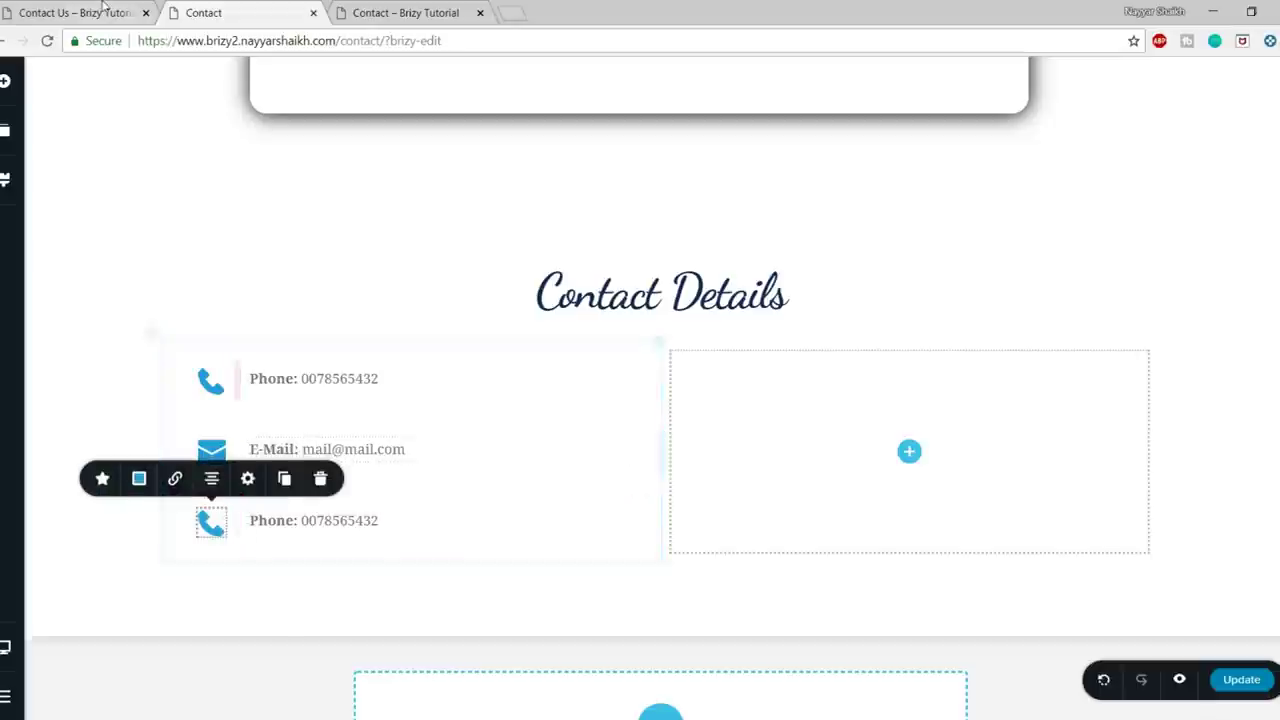
pyautogui.hotkey('ctrl', 'pageup')
# - Search the icons for 'tim' and give the bottom line a clock icon
pyautogui.click(205, 12)
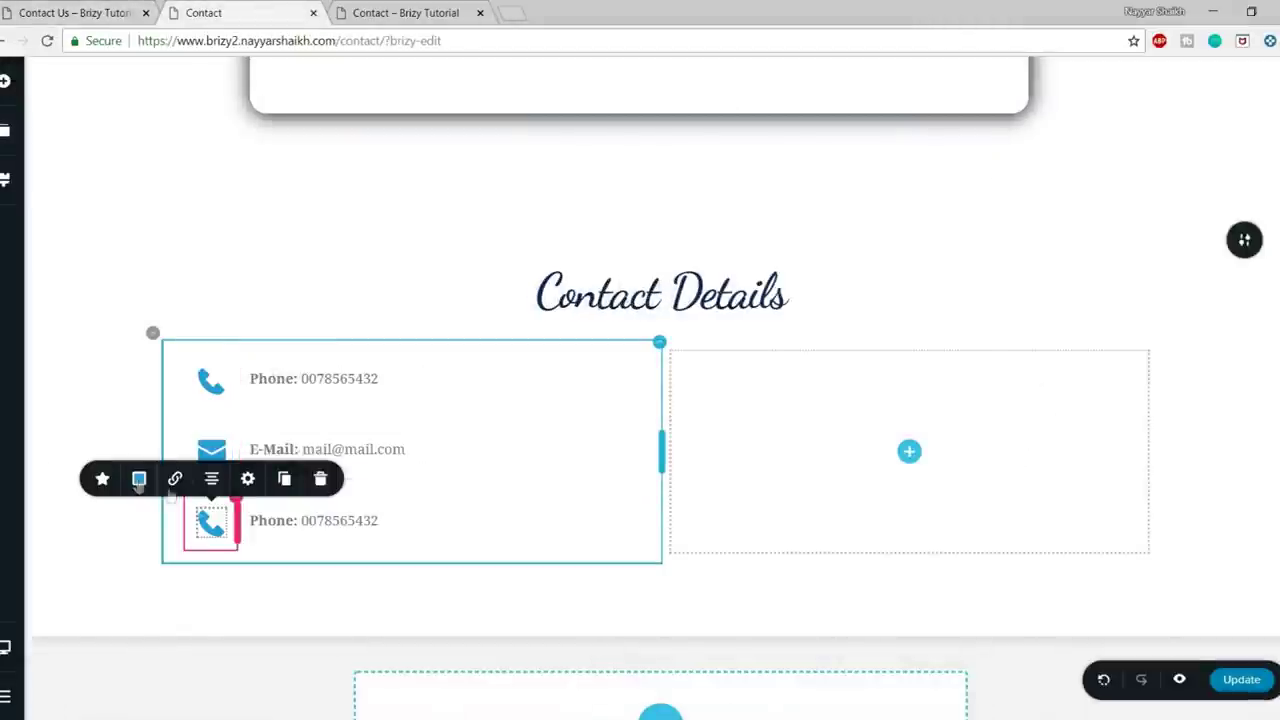
pyautogui.click(101, 480)
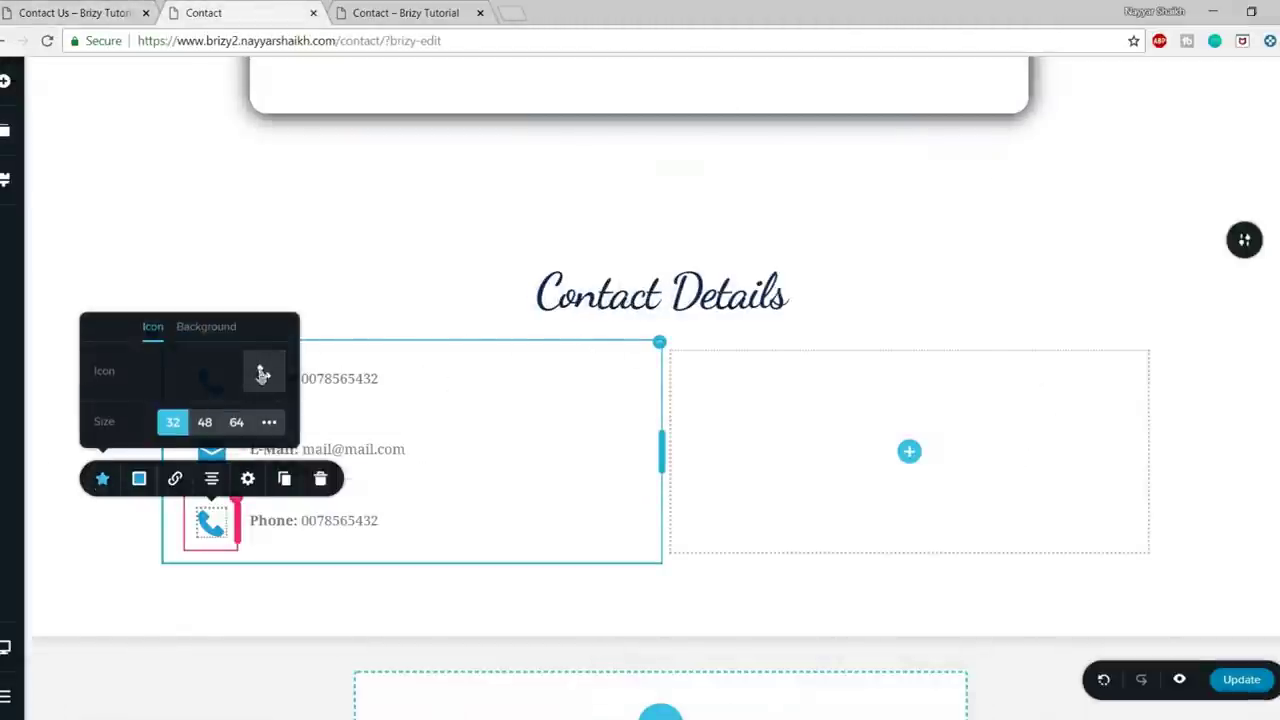
pyautogui.click(262, 374)
pyautogui.click(666, 222)
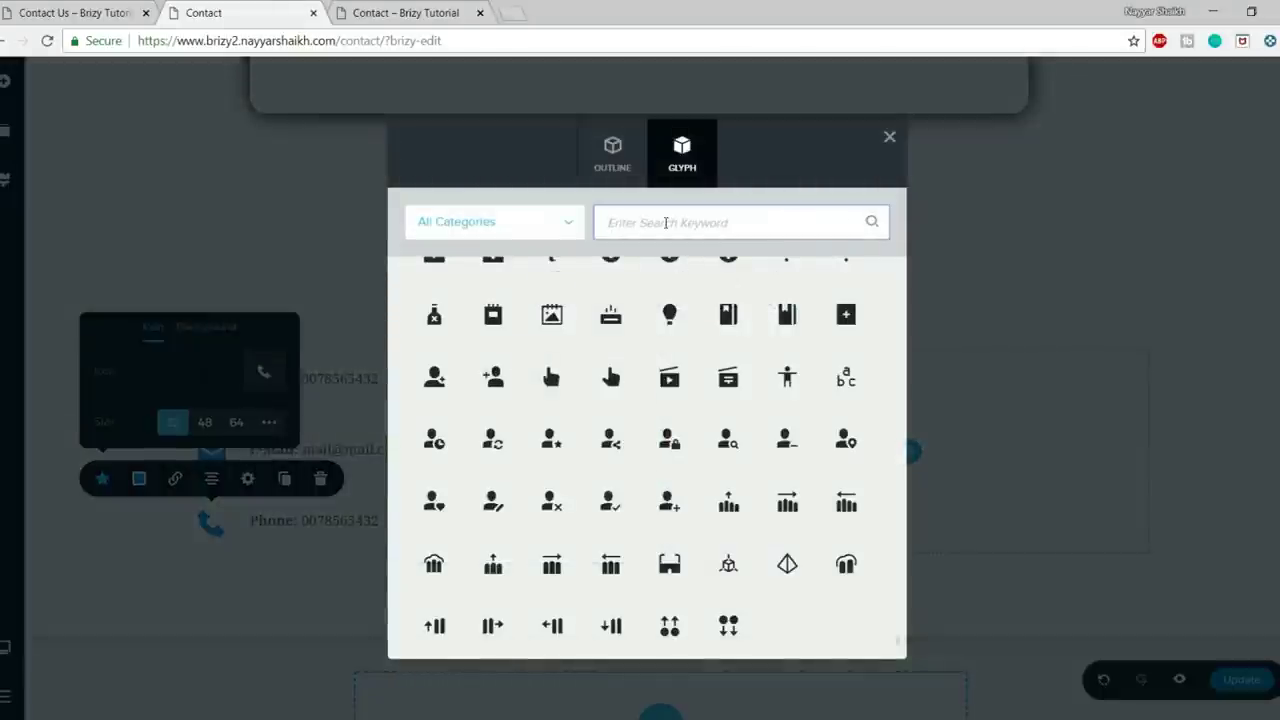
pyautogui.write('time')
pyautogui.scroll(10, 720, 600)
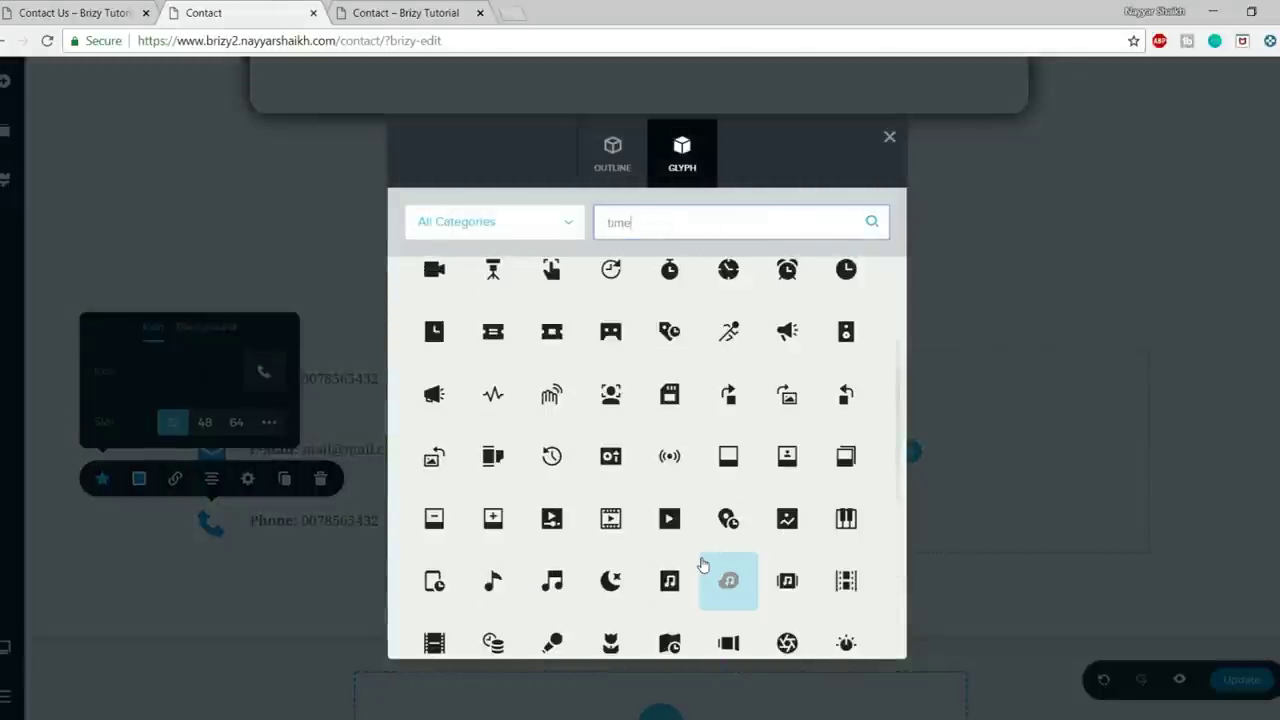
pyautogui.hotkey('ctrl', 'a')
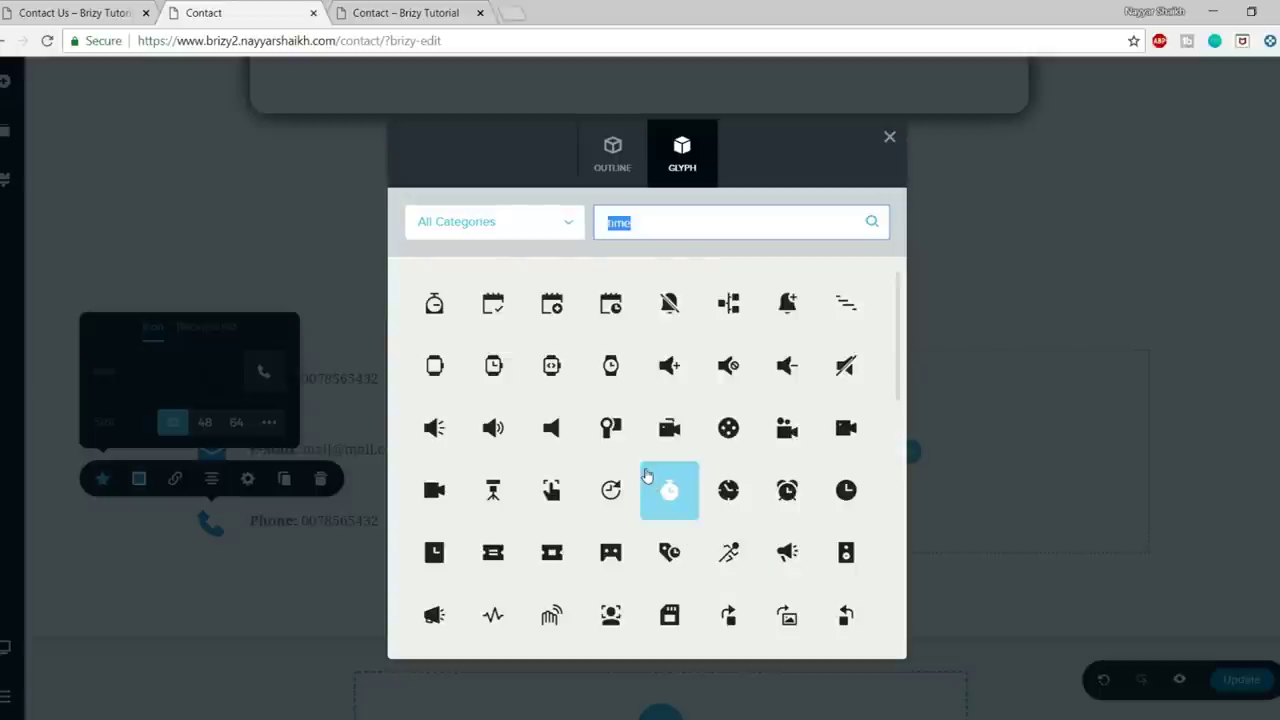
pyautogui.click(730, 495)
# - Replace the bottom line's text with 'Time: 7 a.m. to 5 p.m.' copied from the live page
pyautogui.click(417, 521)
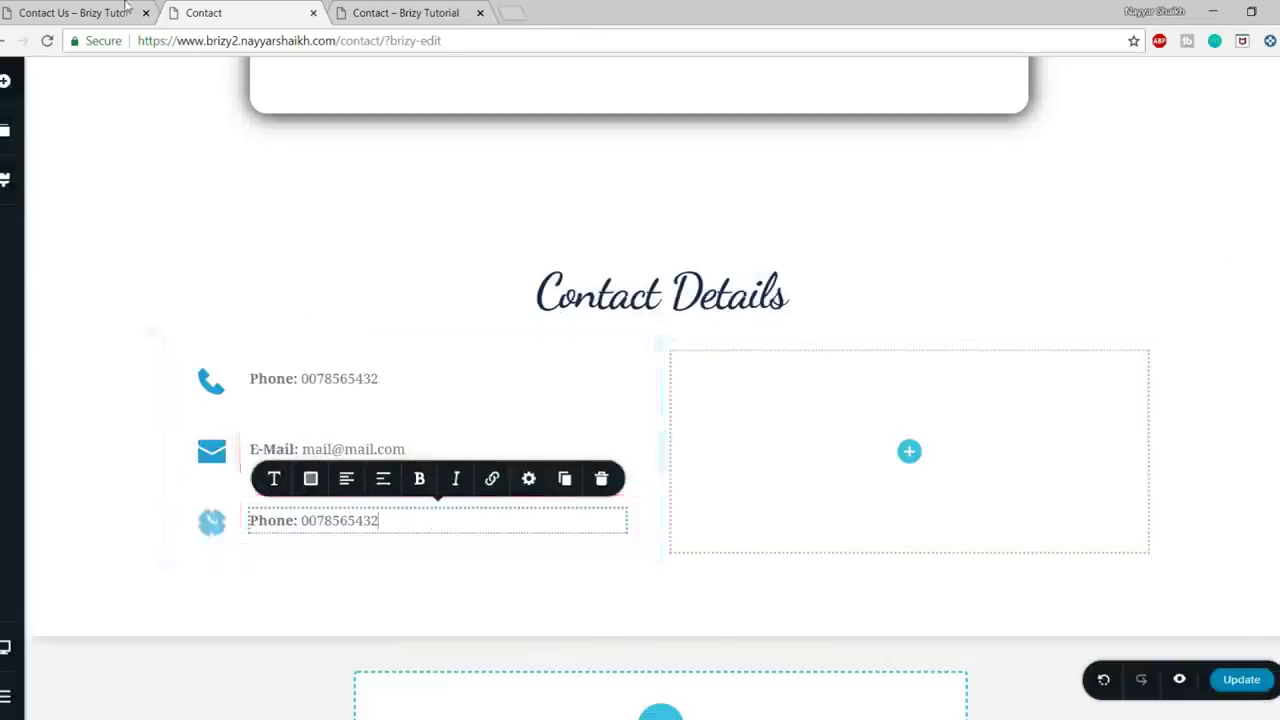
pyautogui.click(124, 10)
pyautogui.moveTo(478, 466); pyautogui.dragTo(280, 464)
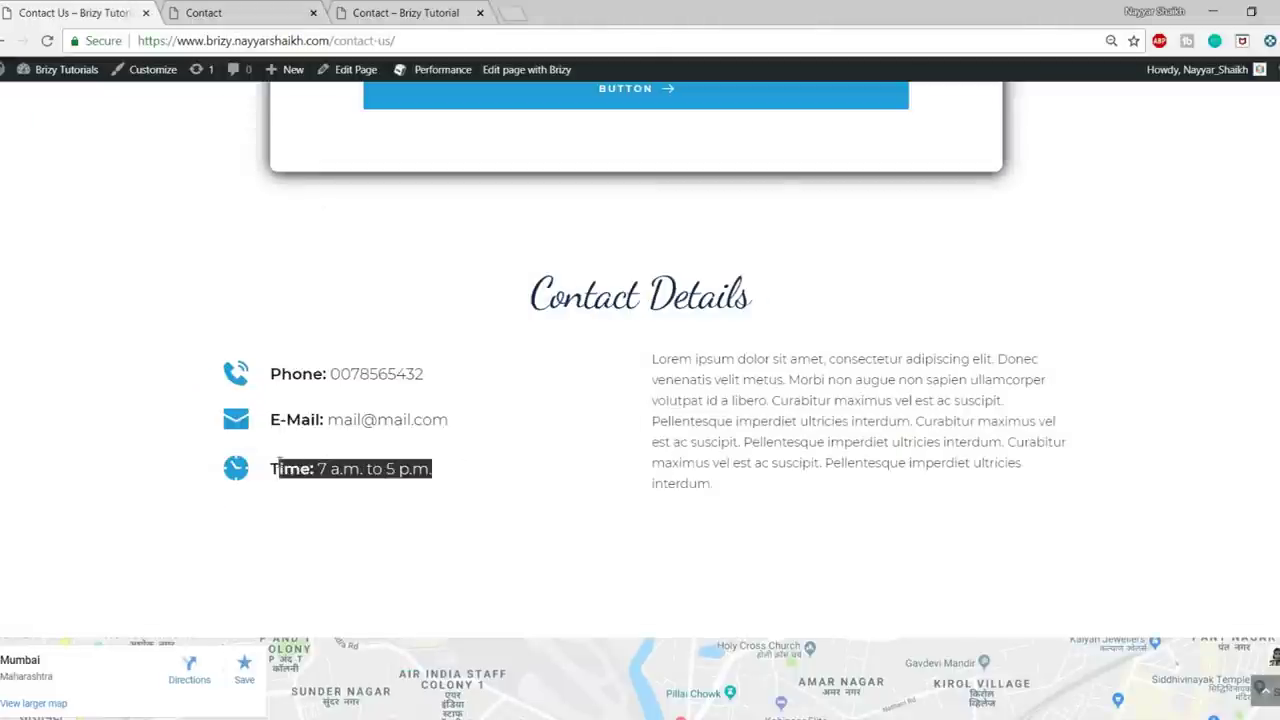
pyautogui.click(300, 12)
pyautogui.click(300, 520)
pyautogui.hotkey('ctrl', 'a')
pyautogui.hotkey('ctrl', 'v')
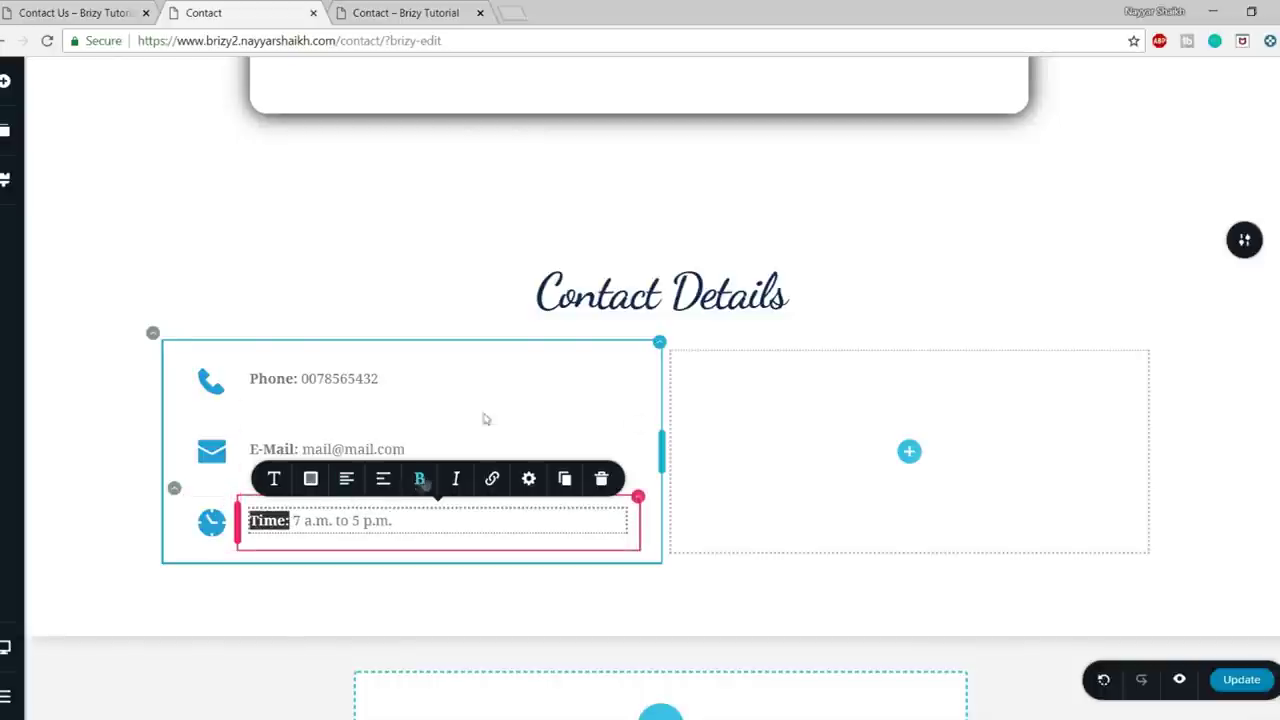
pyautogui.click(517, 386)
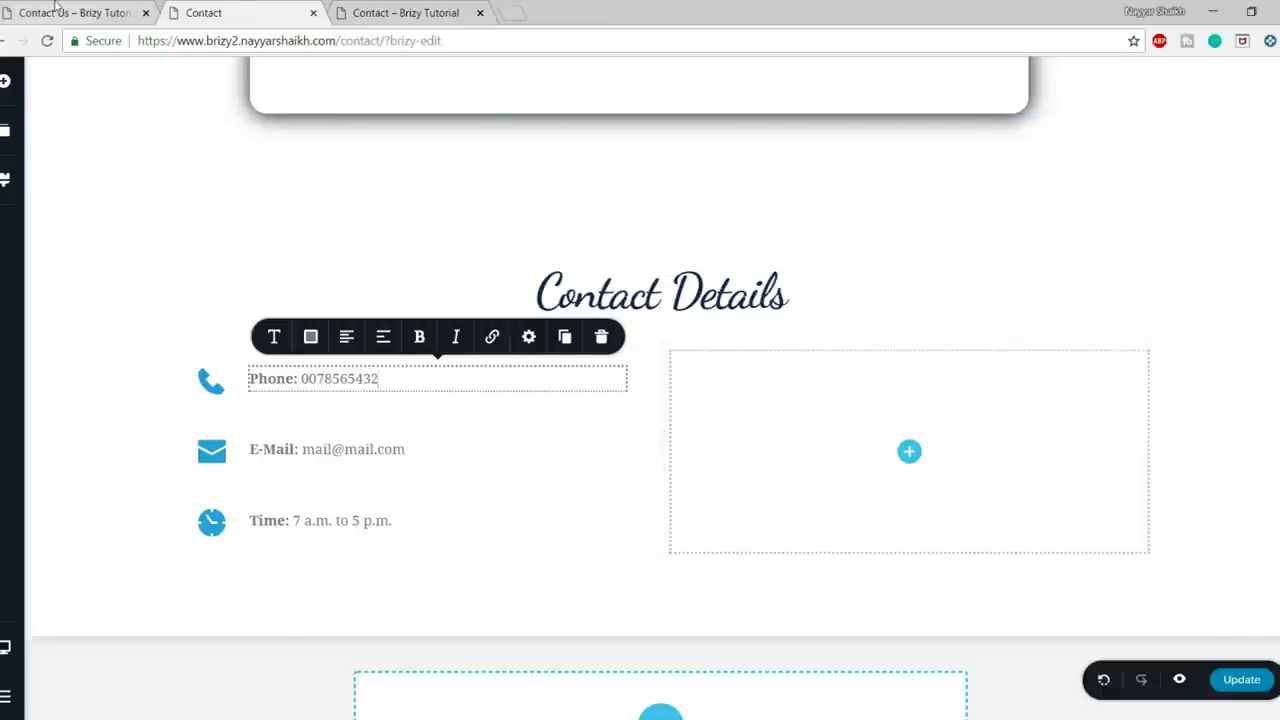
# - Copy the Lorem ipsum paragraph from the live page into a new Text element in the right column
pyautogui.click(56, 10)
pyautogui.moveTo(646, 368); pyautogui.dragTo(744, 483)
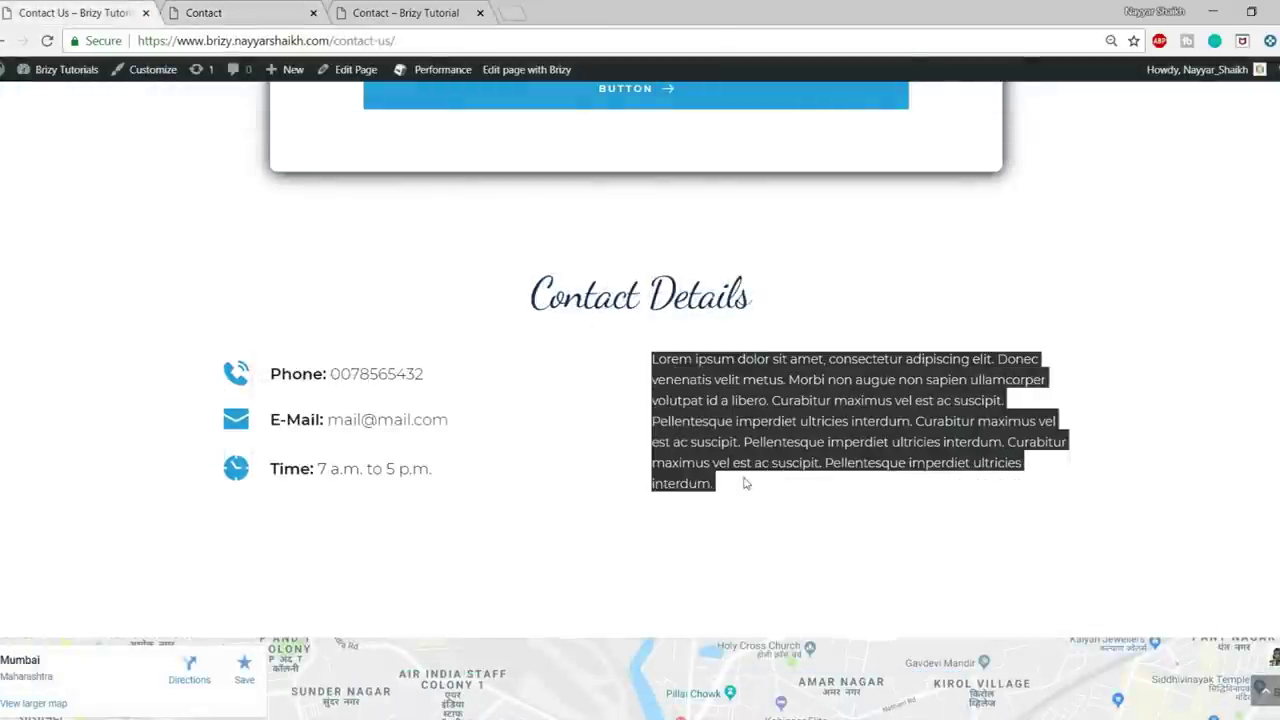
pyautogui.click(273, 15)
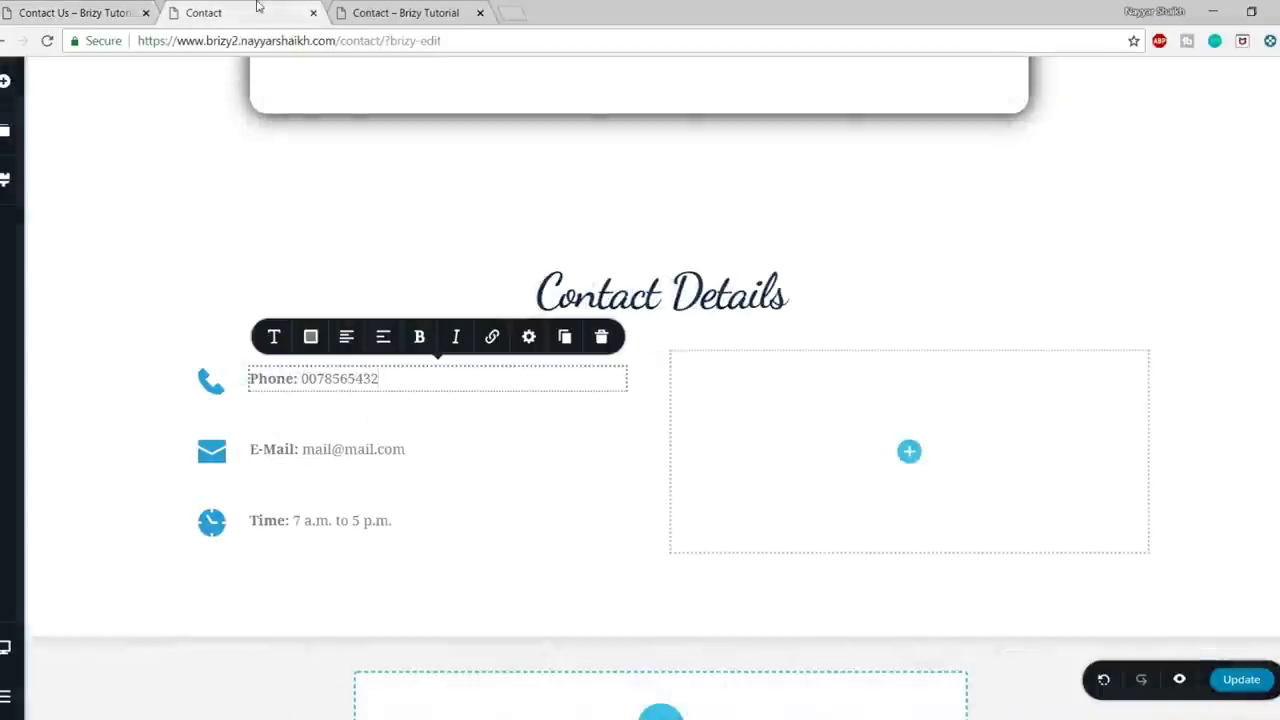
pyautogui.click(5, 81)
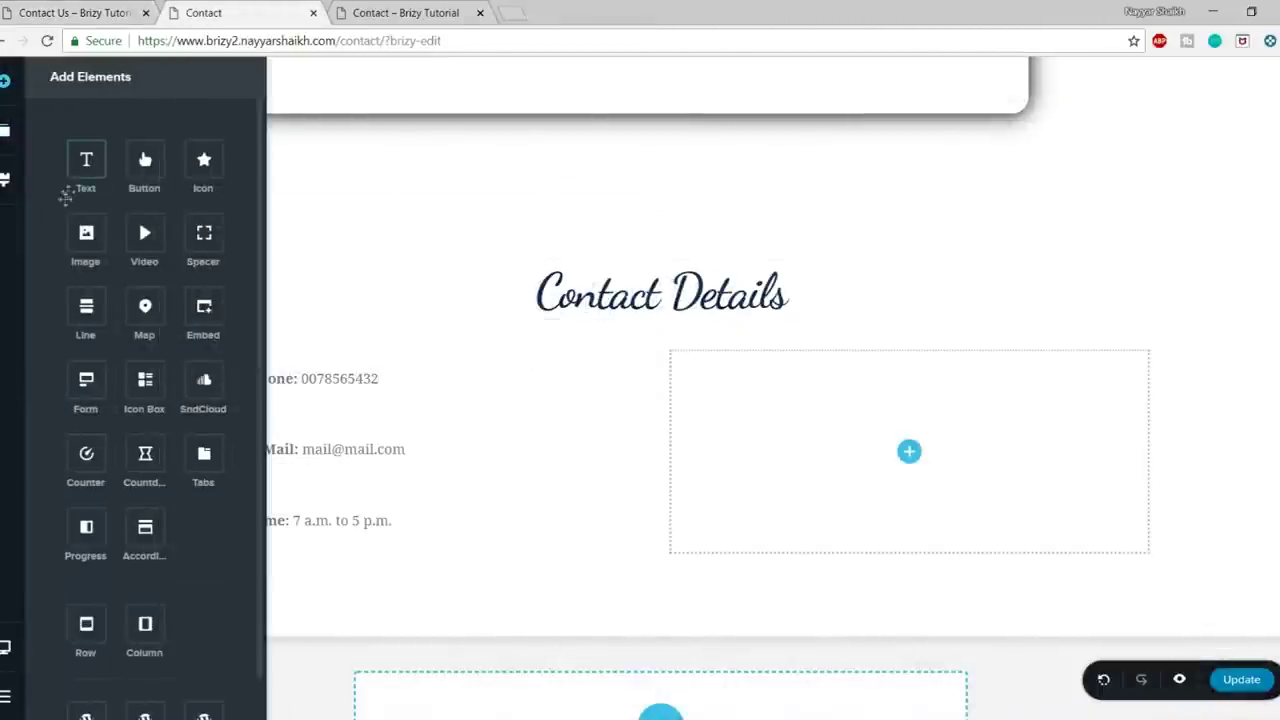
pyautogui.moveTo(117, 167); pyautogui.dragTo(940, 505)
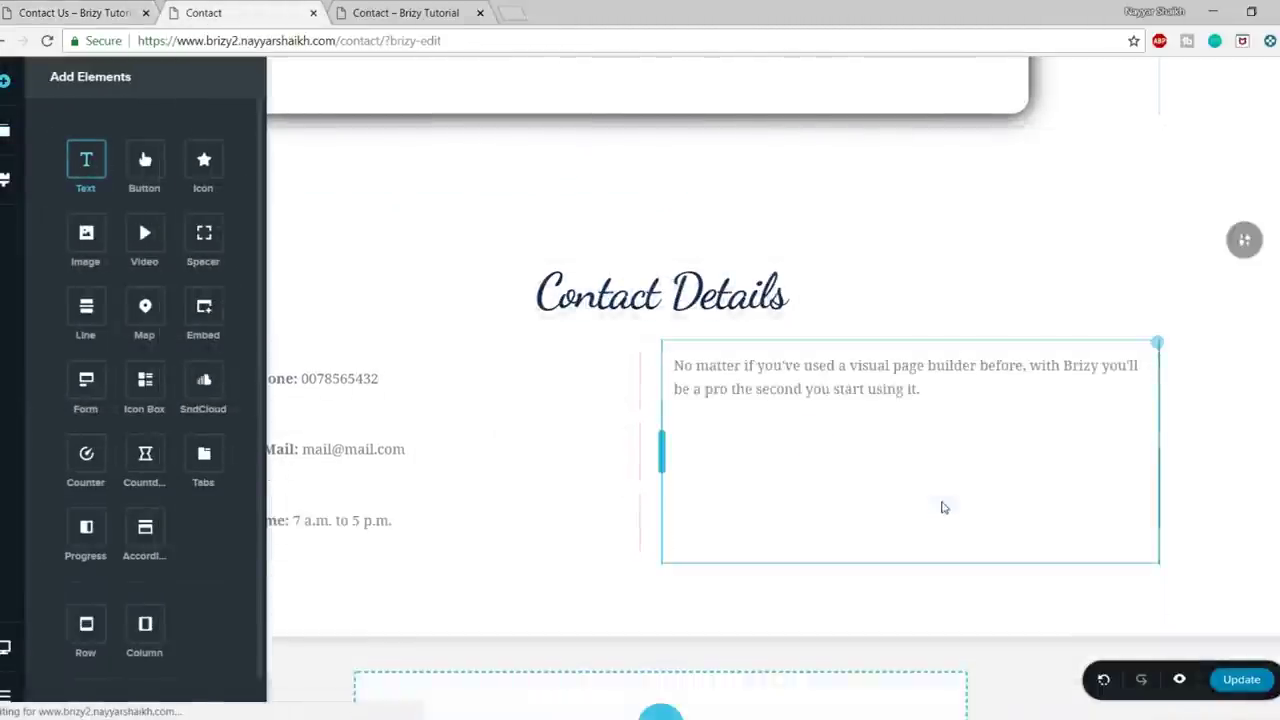
pyautogui.click(877, 400)
pyautogui.hotkey('ctrl', 'a')
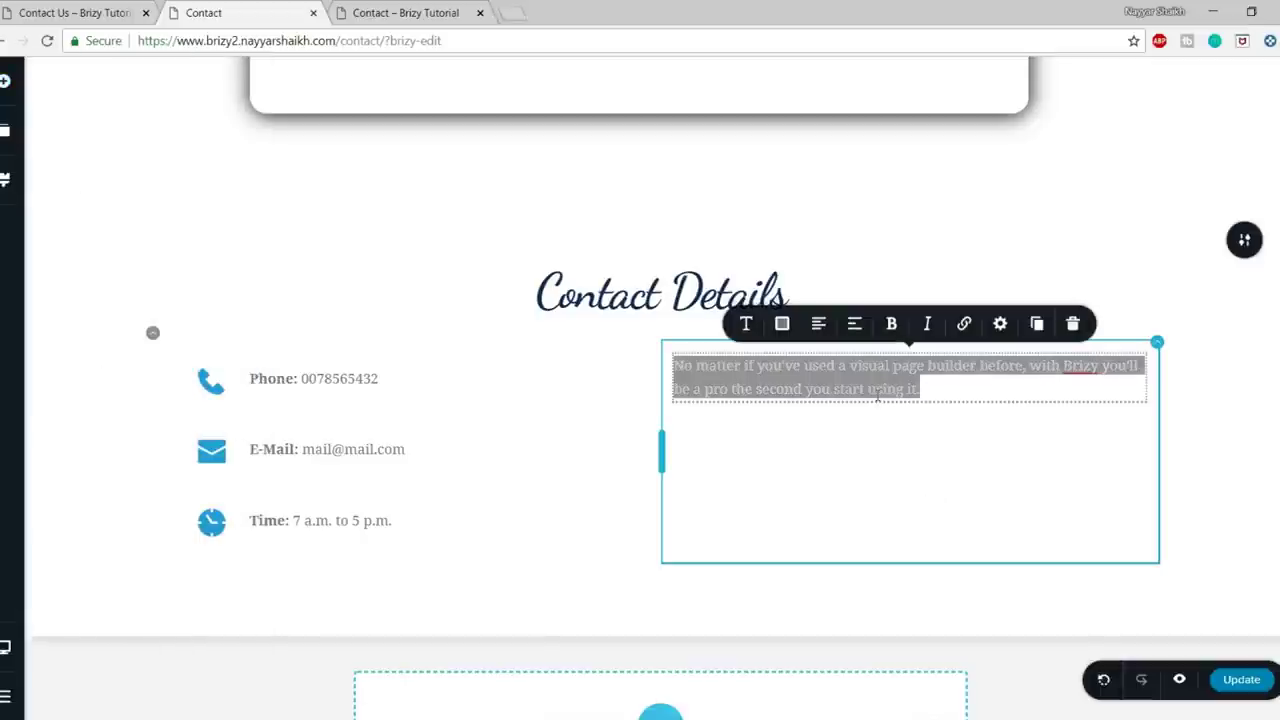
pyautogui.hotkey('ctrl', 'v')
pyautogui.click(938, 541)
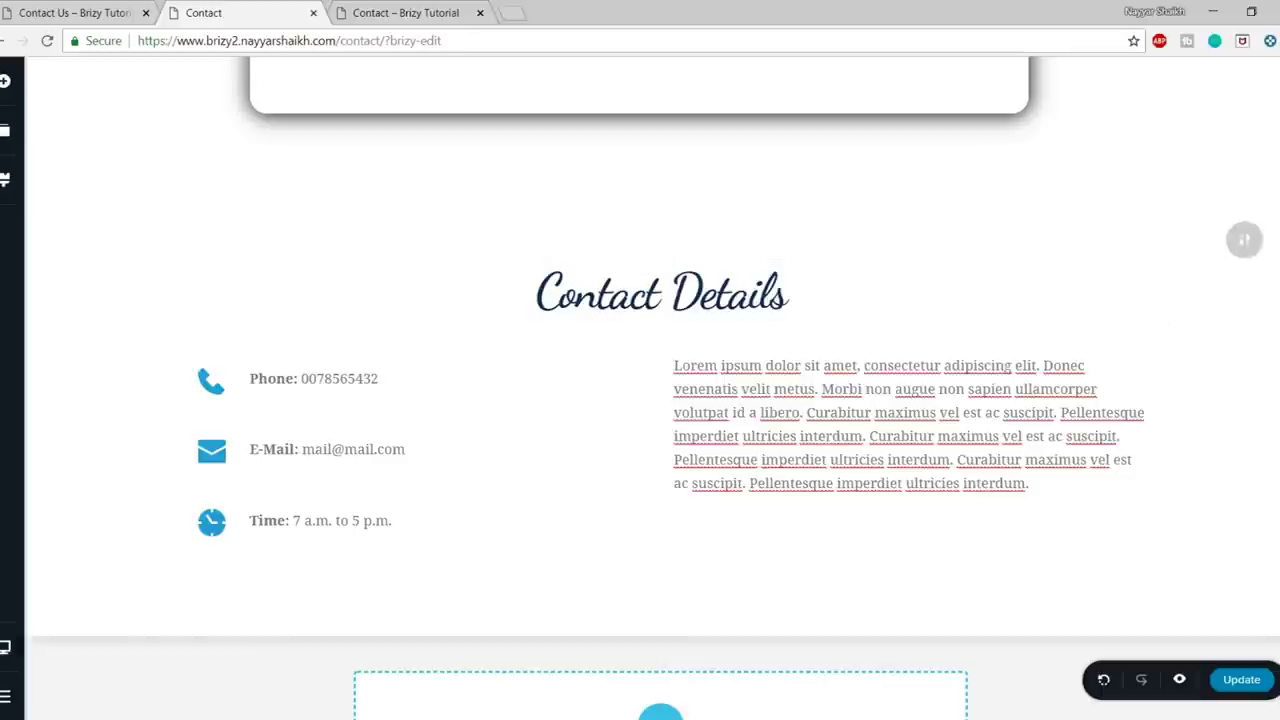
pyautogui.scroll(-1, 655, 192)
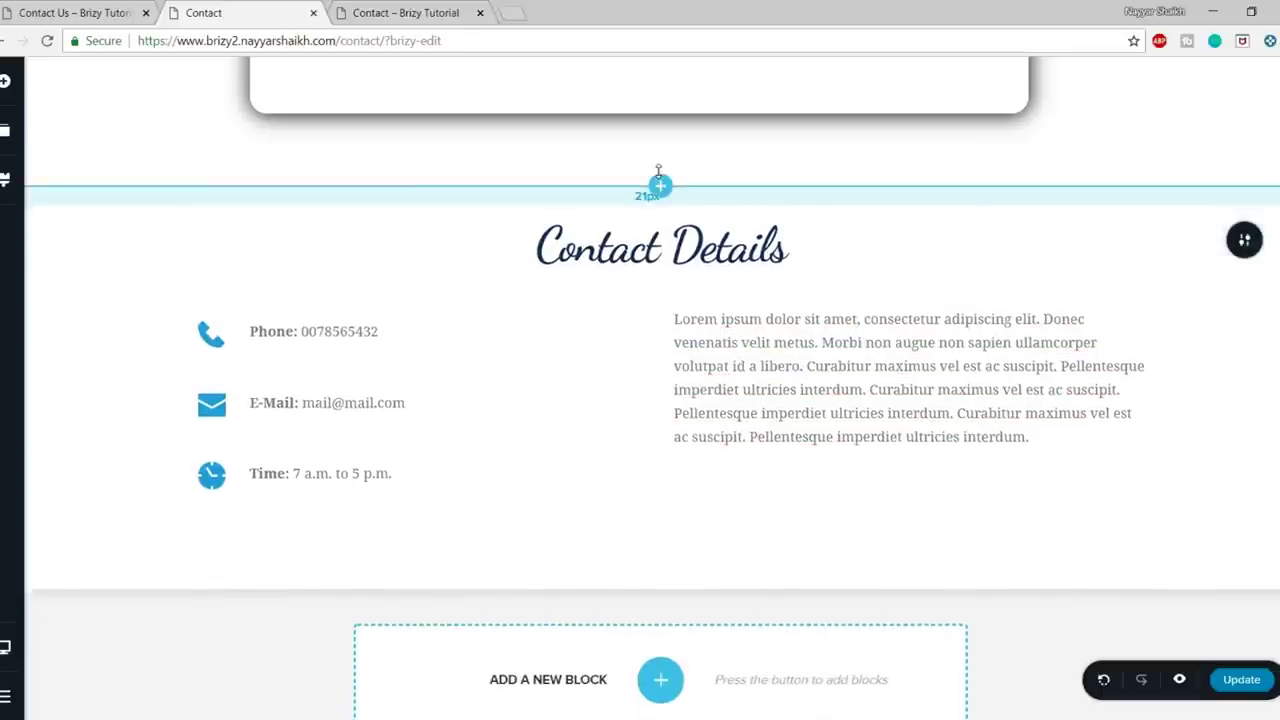
pyautogui.scroll(1, 660, 180)
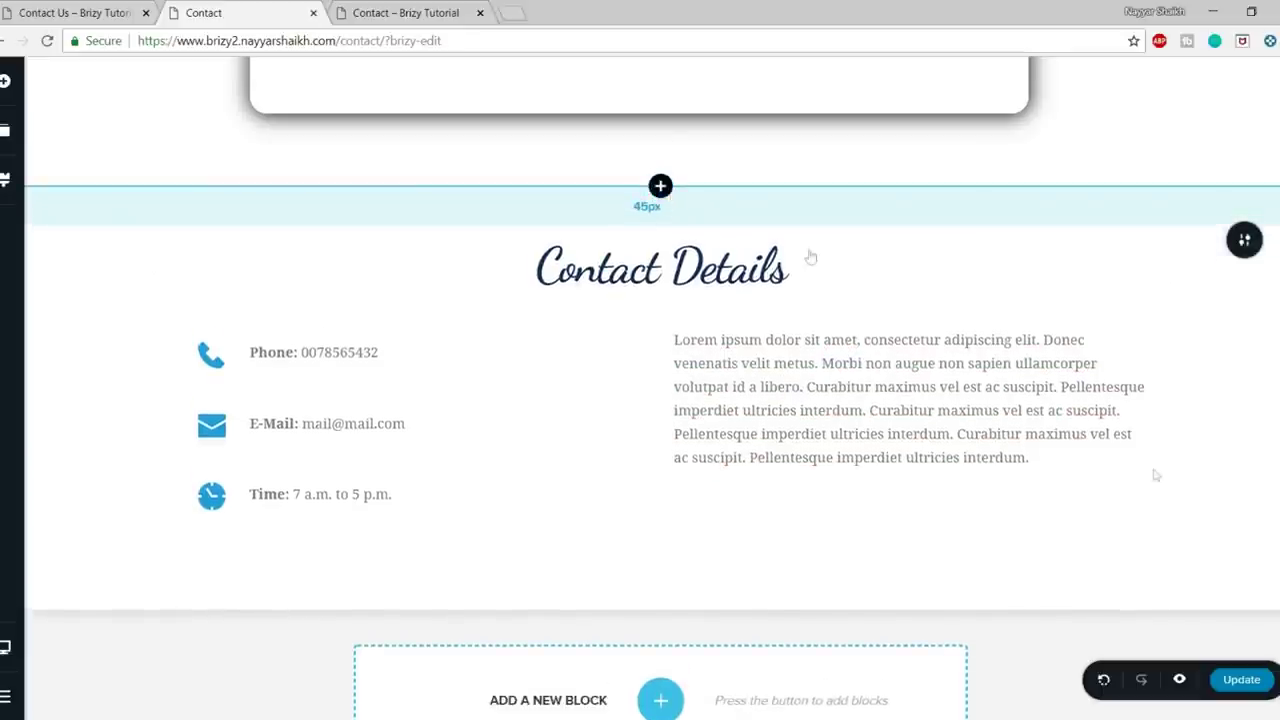
pyautogui.click(57, 8)
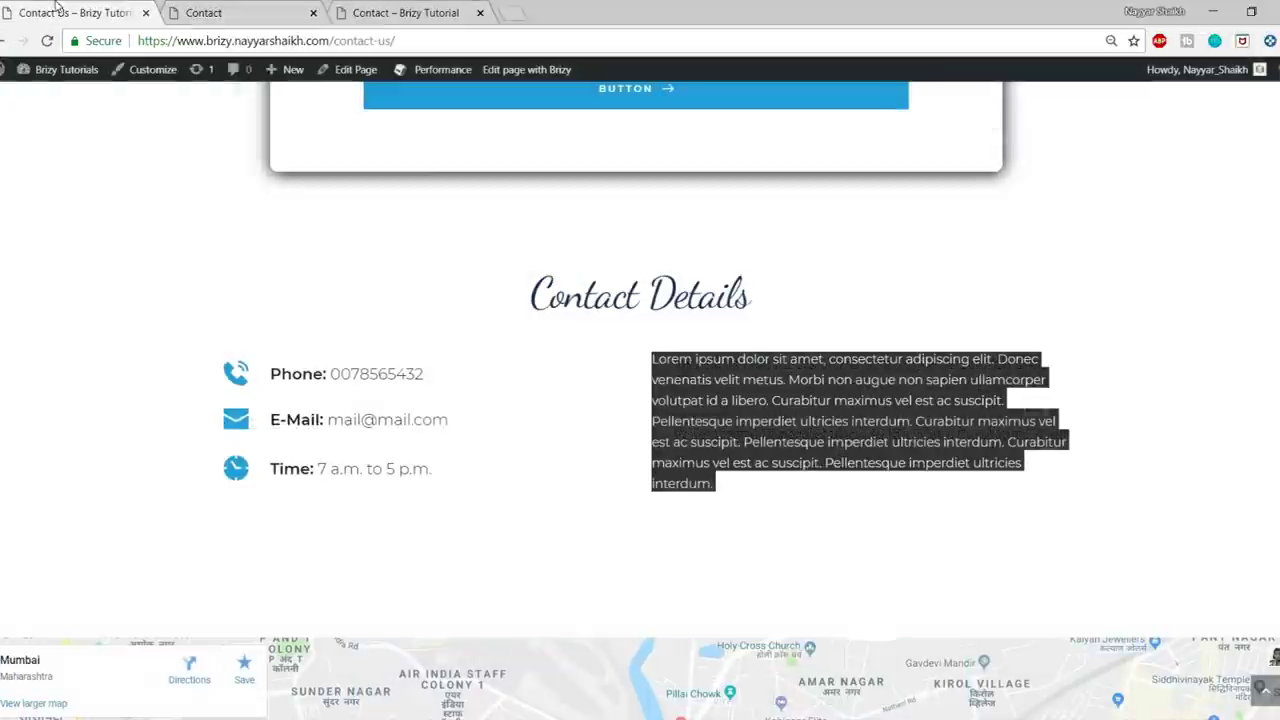
pyautogui.scroll(-5, 674, 411)
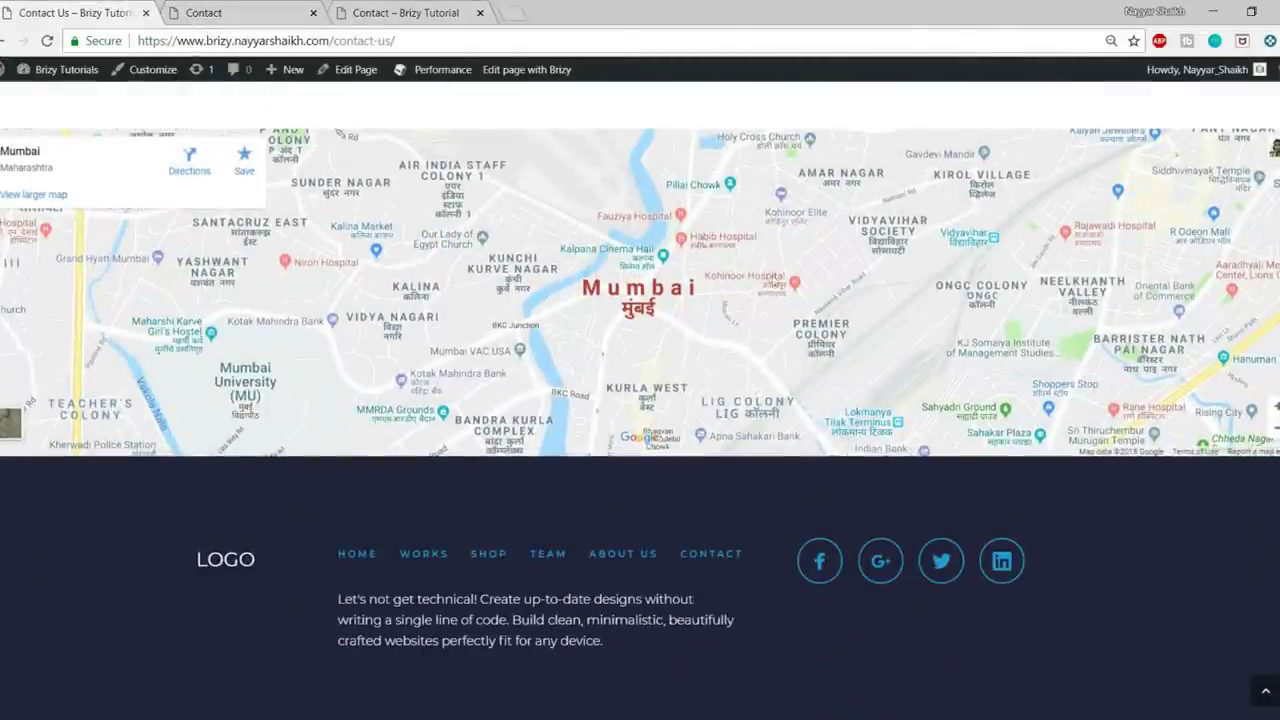
pyautogui.click(305, 10)
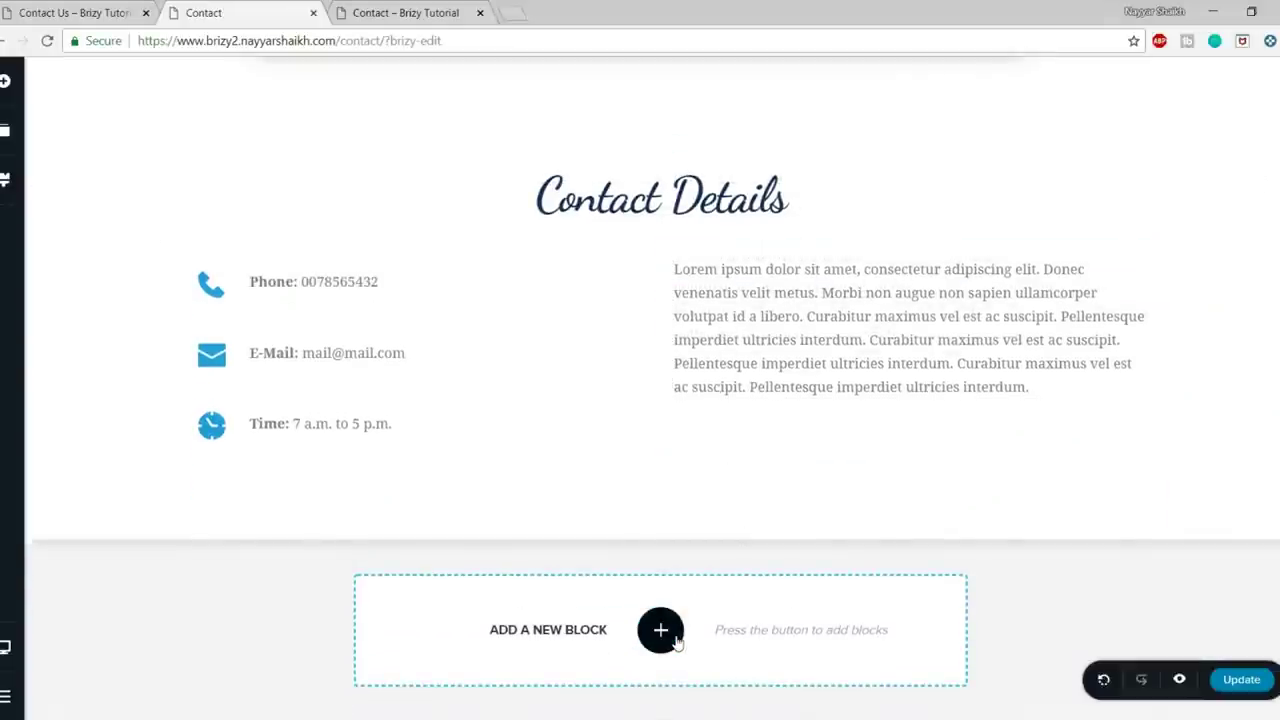
# - Add a blank block below Contact Details and delete its left column, leaving one full-width column
pyautogui.click(660, 630)
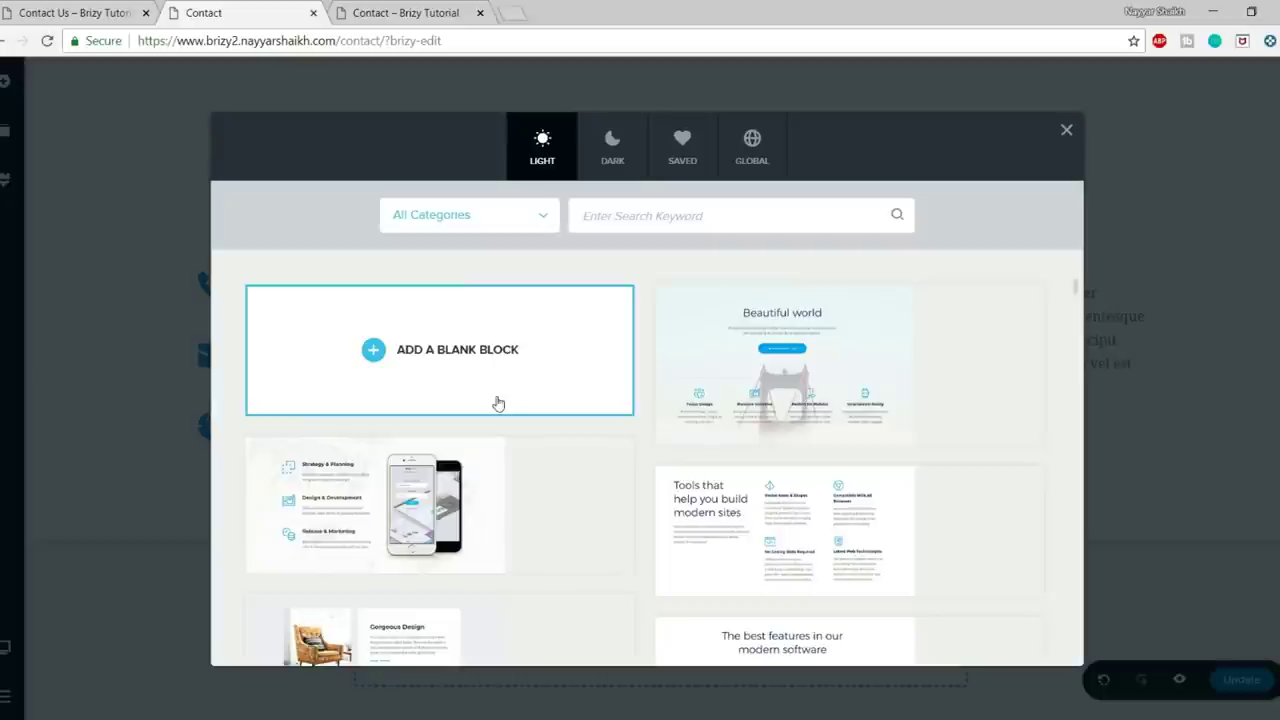
pyautogui.click(454, 380)
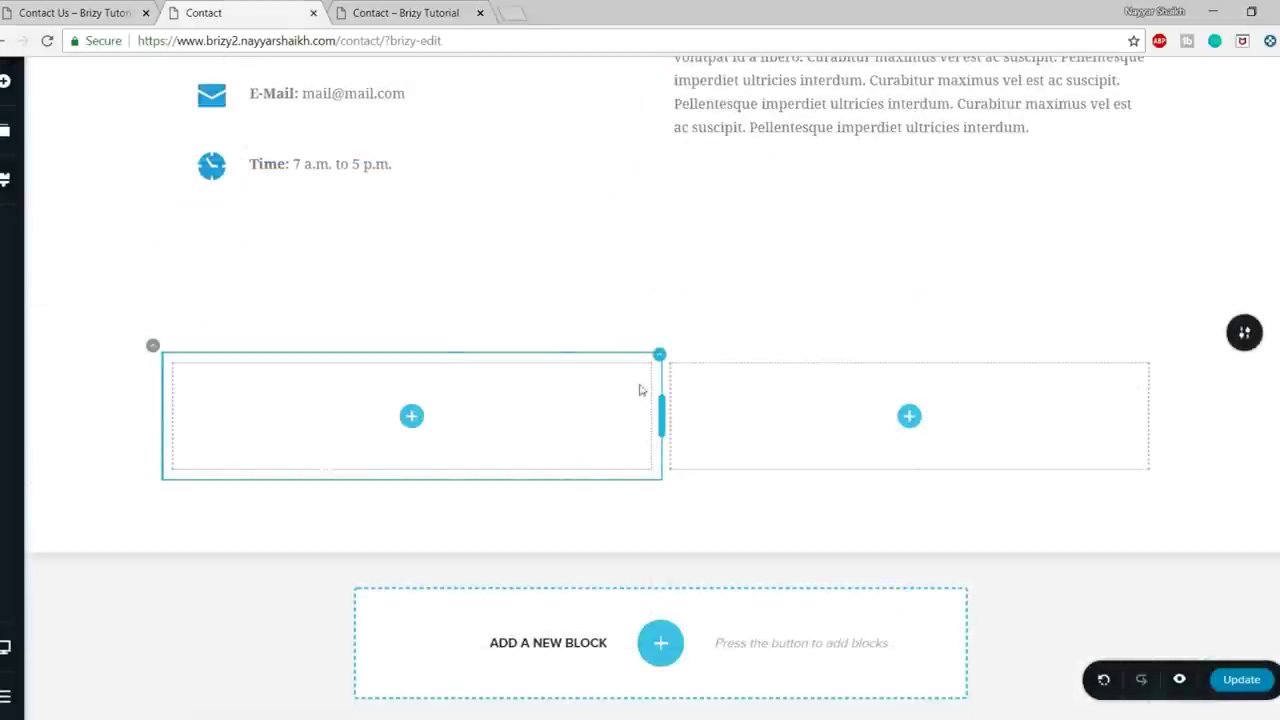
pyautogui.click(658, 358)
pyautogui.click(751, 320)
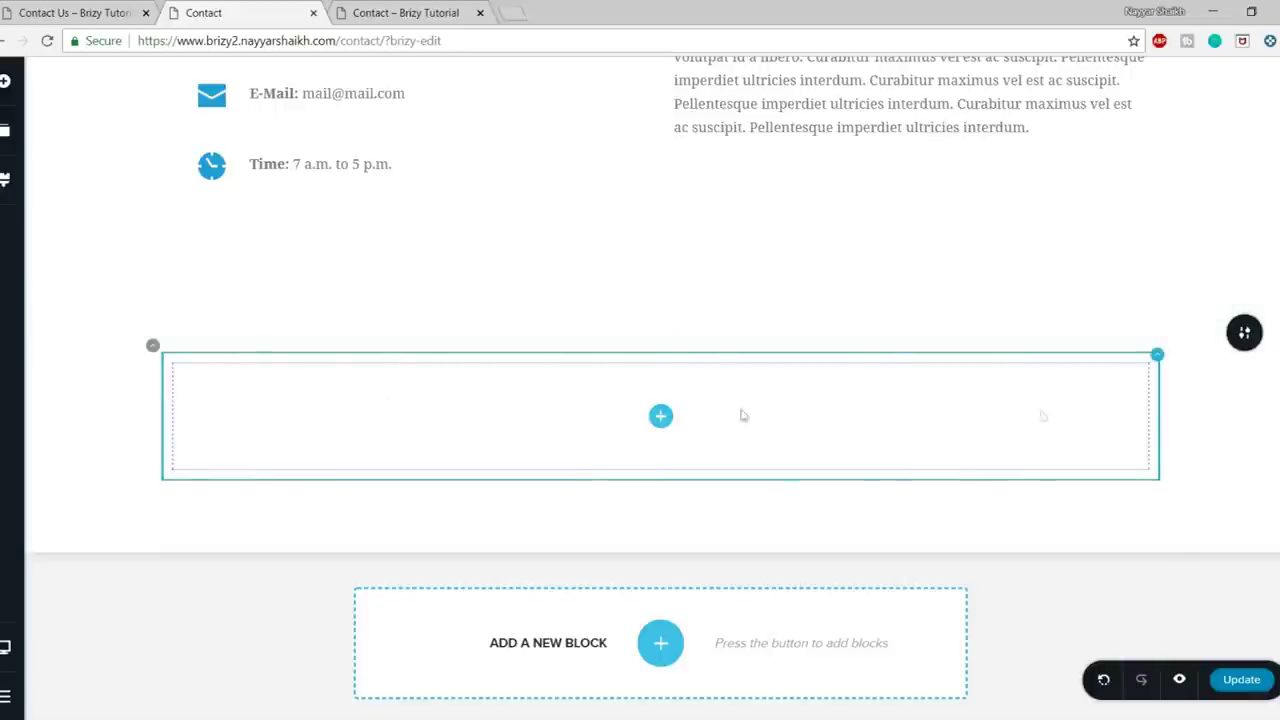
pyautogui.moveTo(1252, 337)
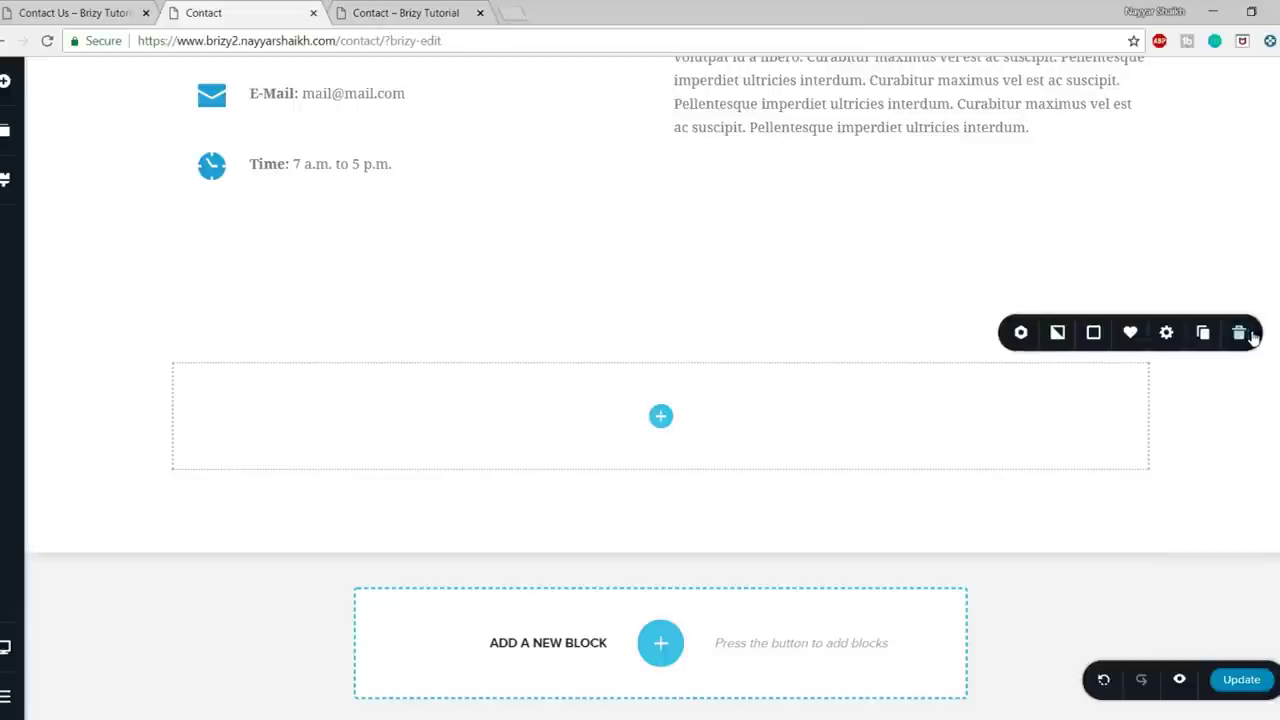
# - Give the new section a map background of 'mumbai' at zoom 16
pyautogui.click(1058, 334)
pyautogui.click(1102, 146)
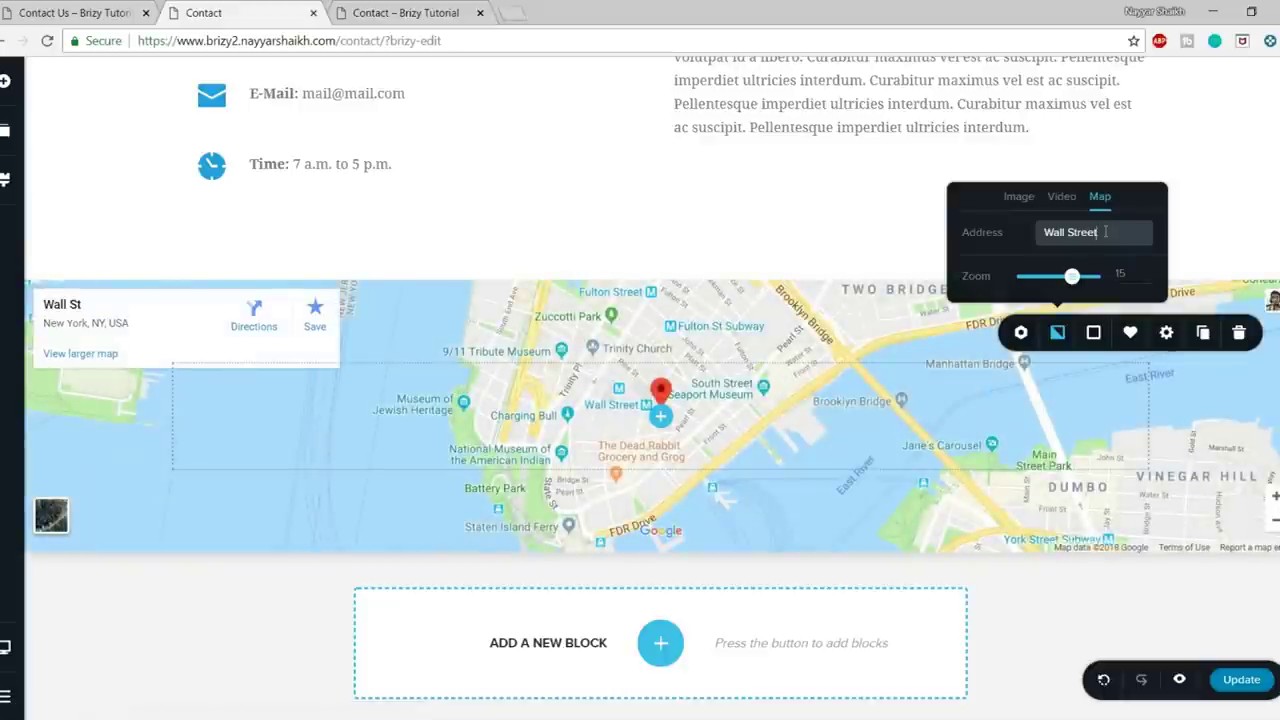
pyautogui.hotkey('ctrl', 'a')
pyautogui.write('mu')
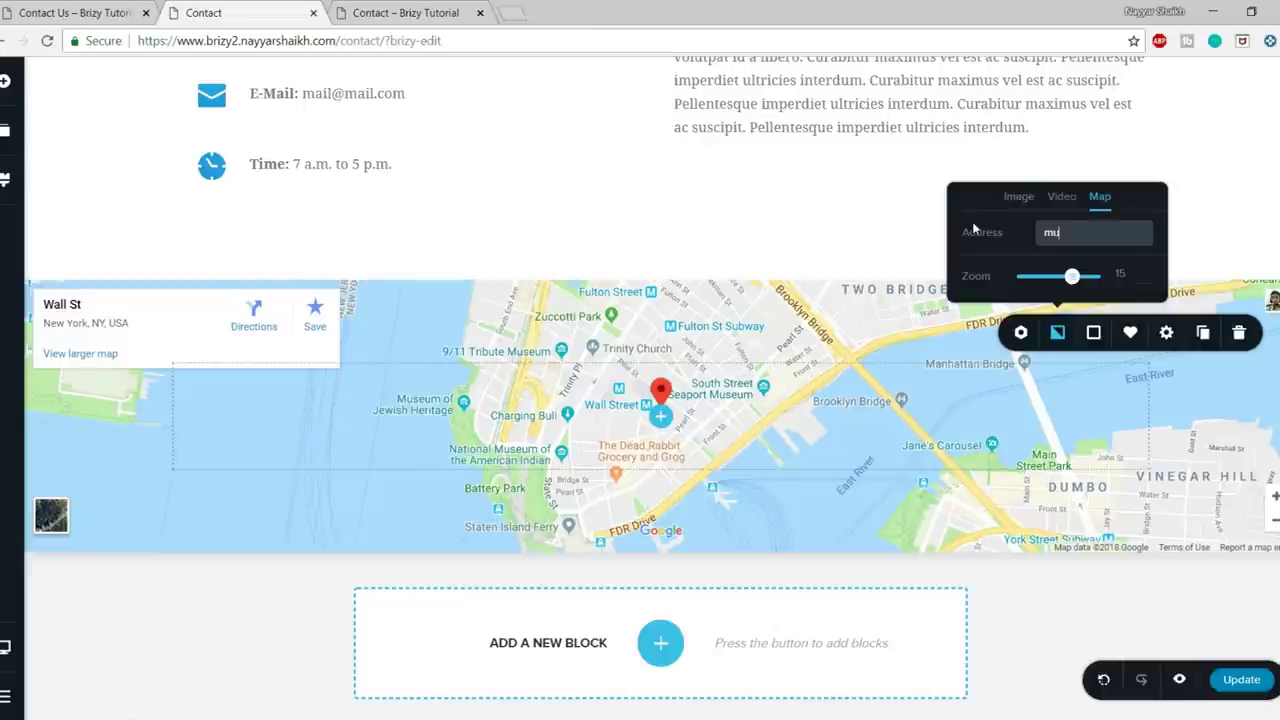
pyautogui.write('mbai')
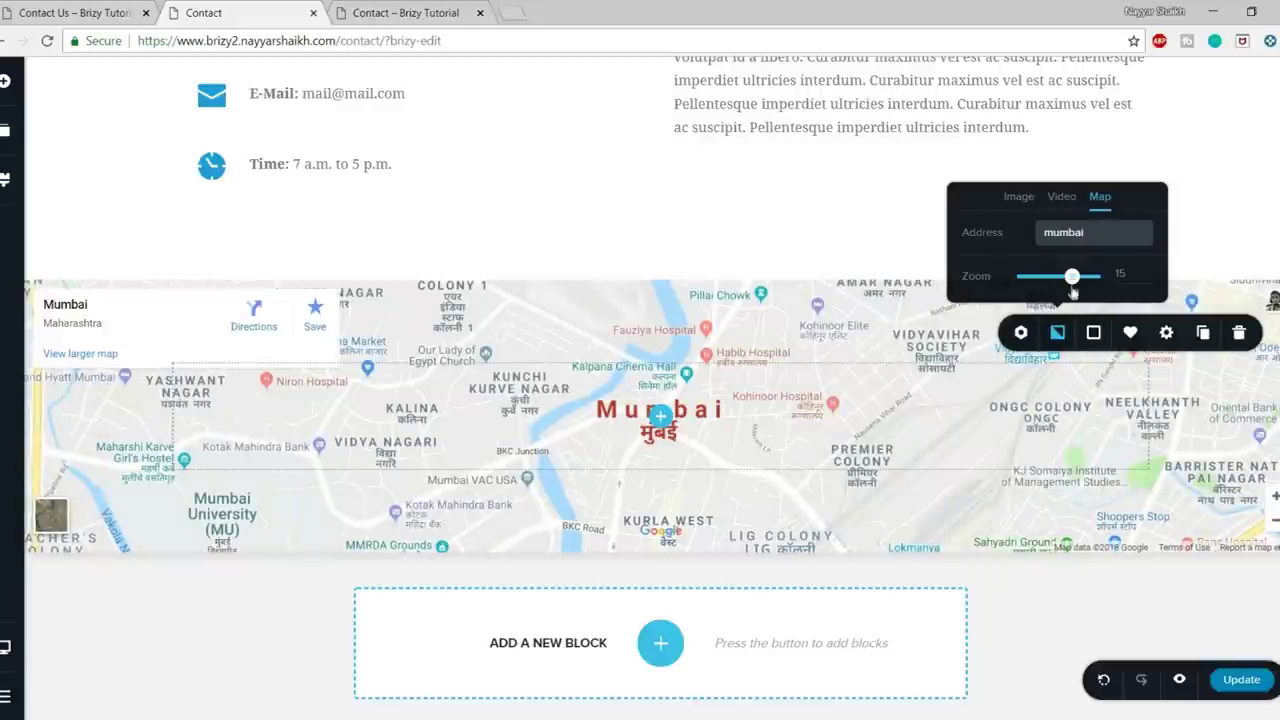
pyautogui.moveTo(1071, 282); pyautogui.dragTo(1057, 280)
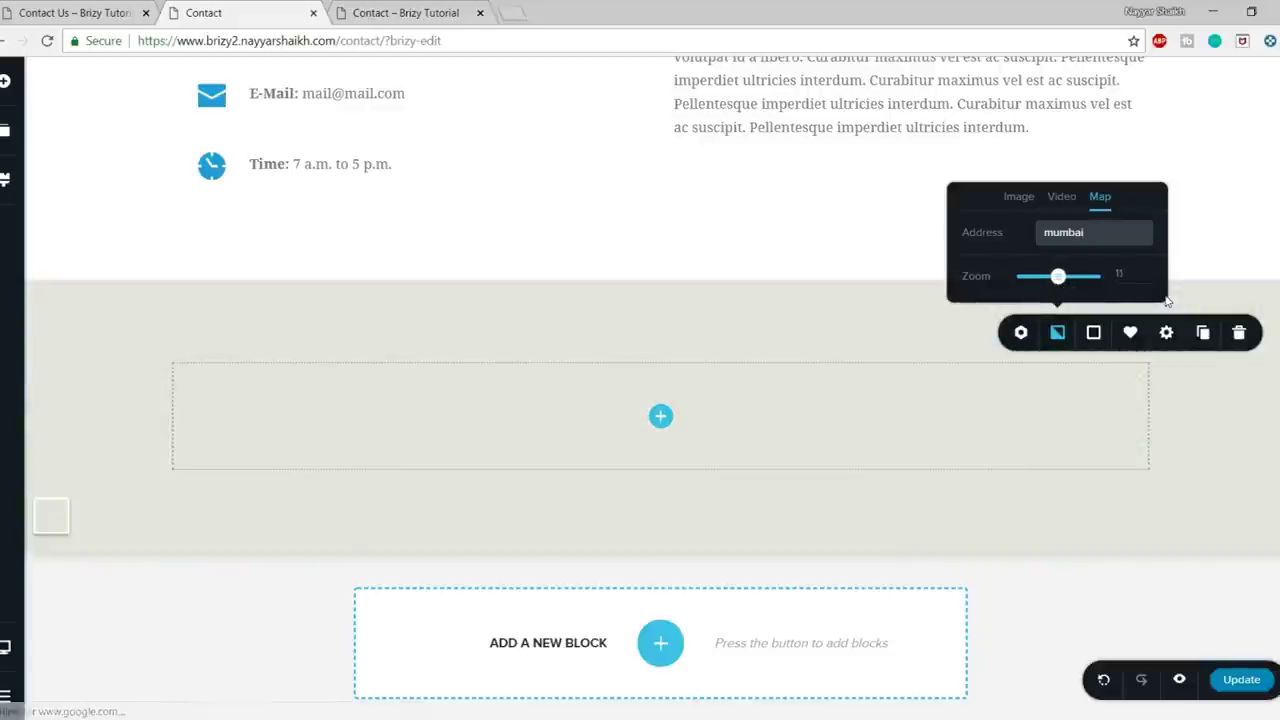
pyautogui.moveTo(1058, 277); pyautogui.dragTo(1068, 281)
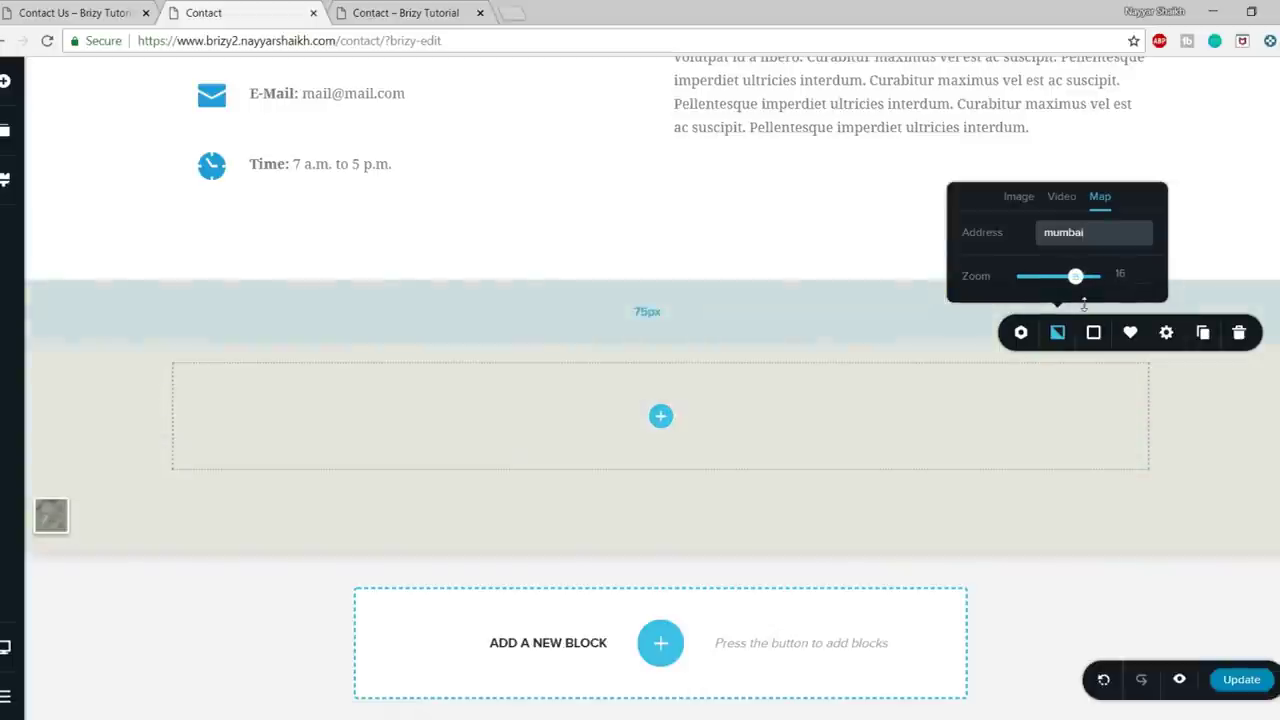
pyautogui.moveTo(1245, 335)
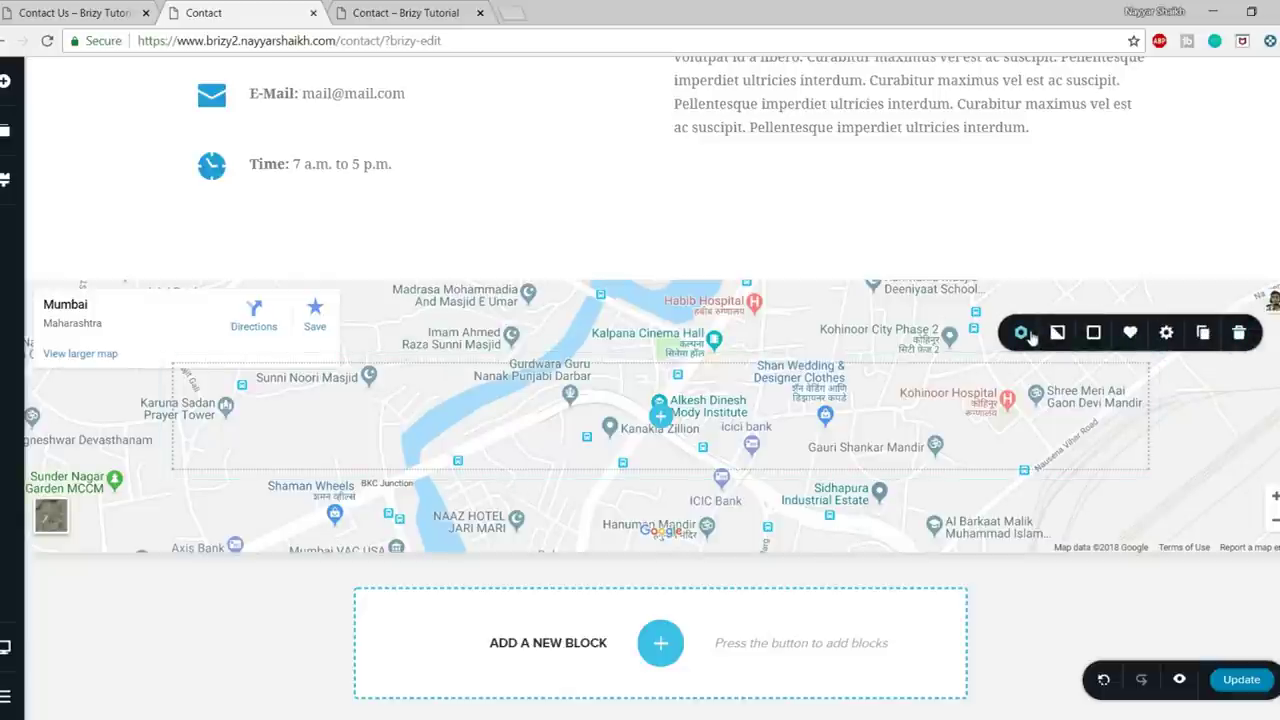
pyautogui.click(1026, 334)
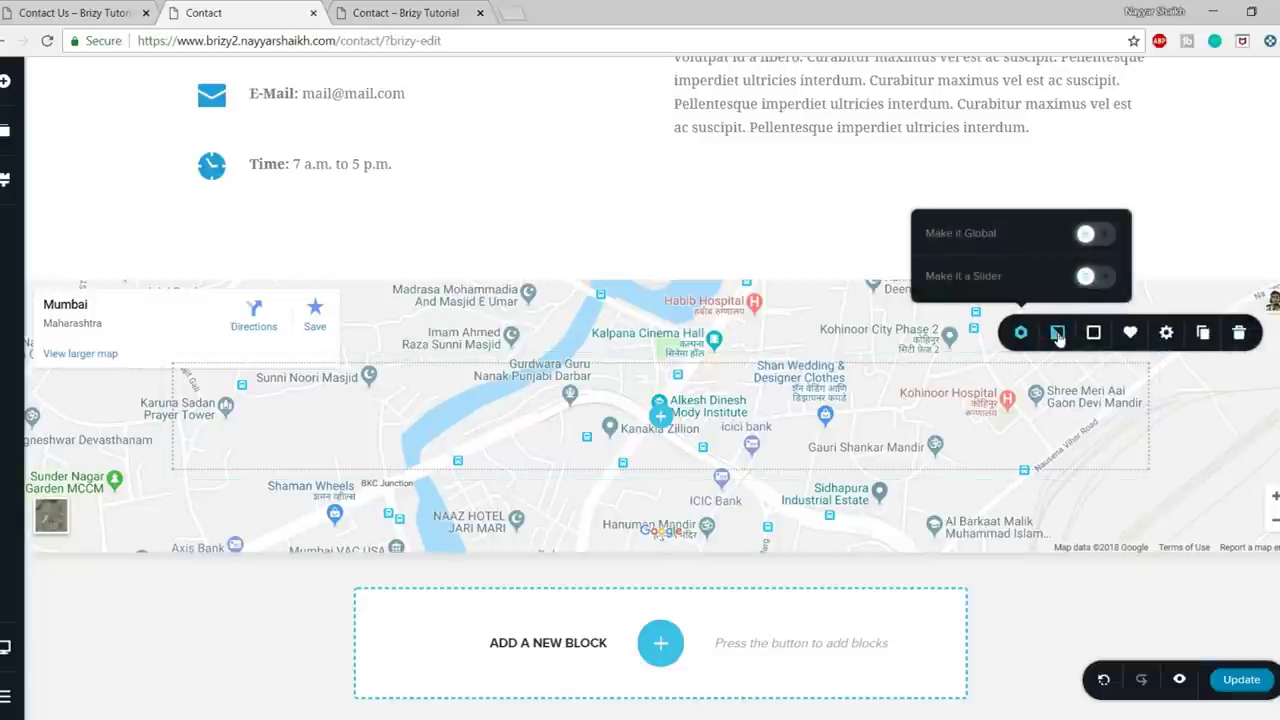
pyautogui.click(1057, 333)
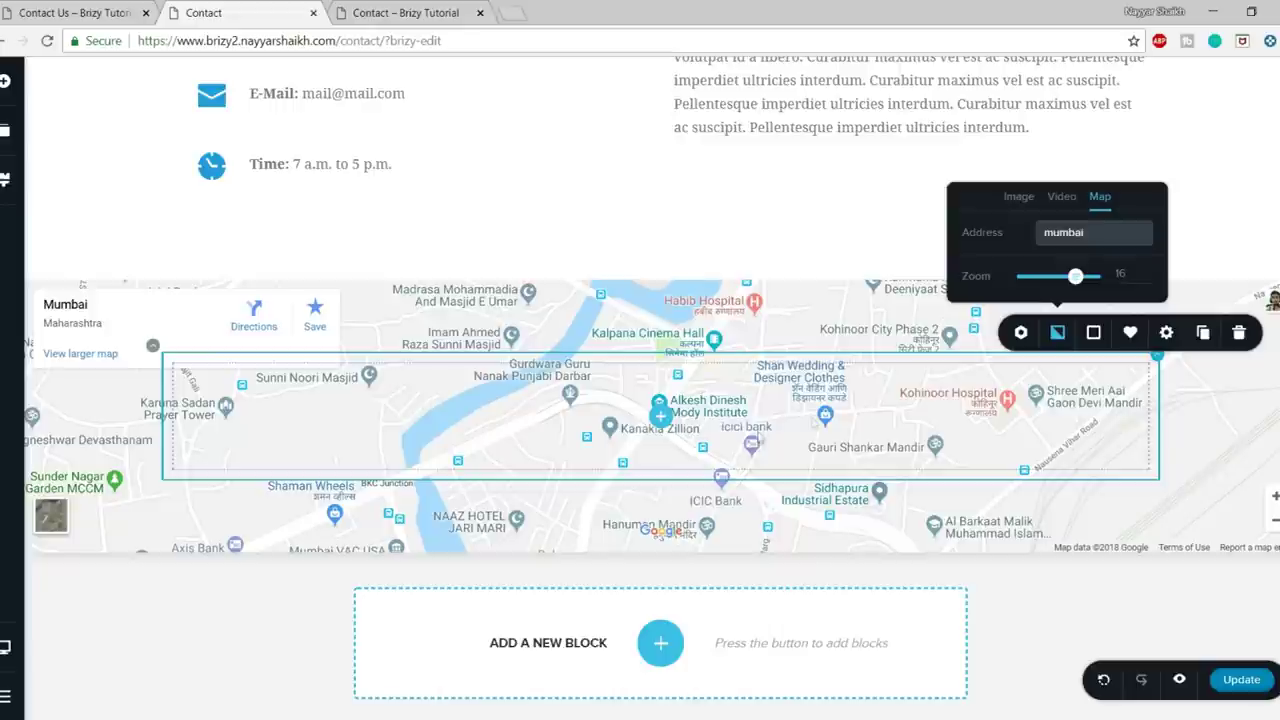
pyautogui.click(982, 432)
# - Increase the map section's top padding and drag its bottom edge down to make it taller
pyautogui.moveTo(957, 318); pyautogui.dragTo(957, 453)
pyautogui.scroll(-1, 880, 500)
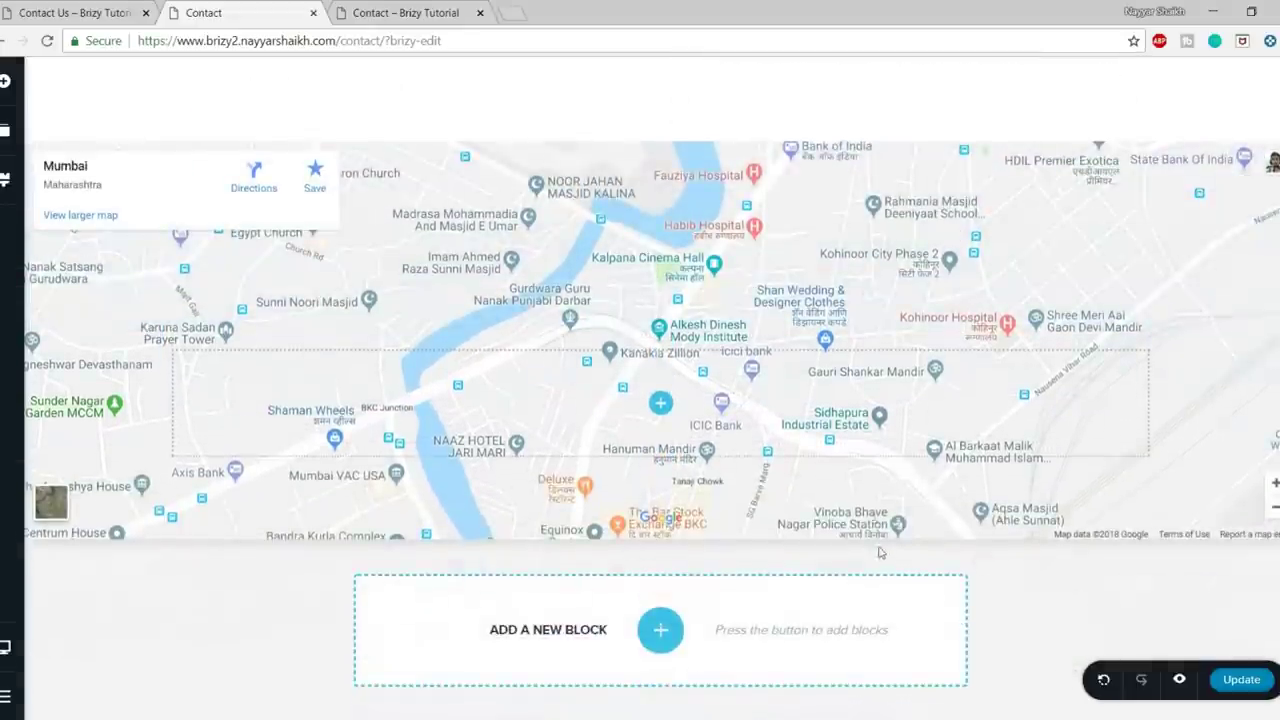
pyautogui.moveTo(873, 511); pyautogui.dragTo(878, 654)
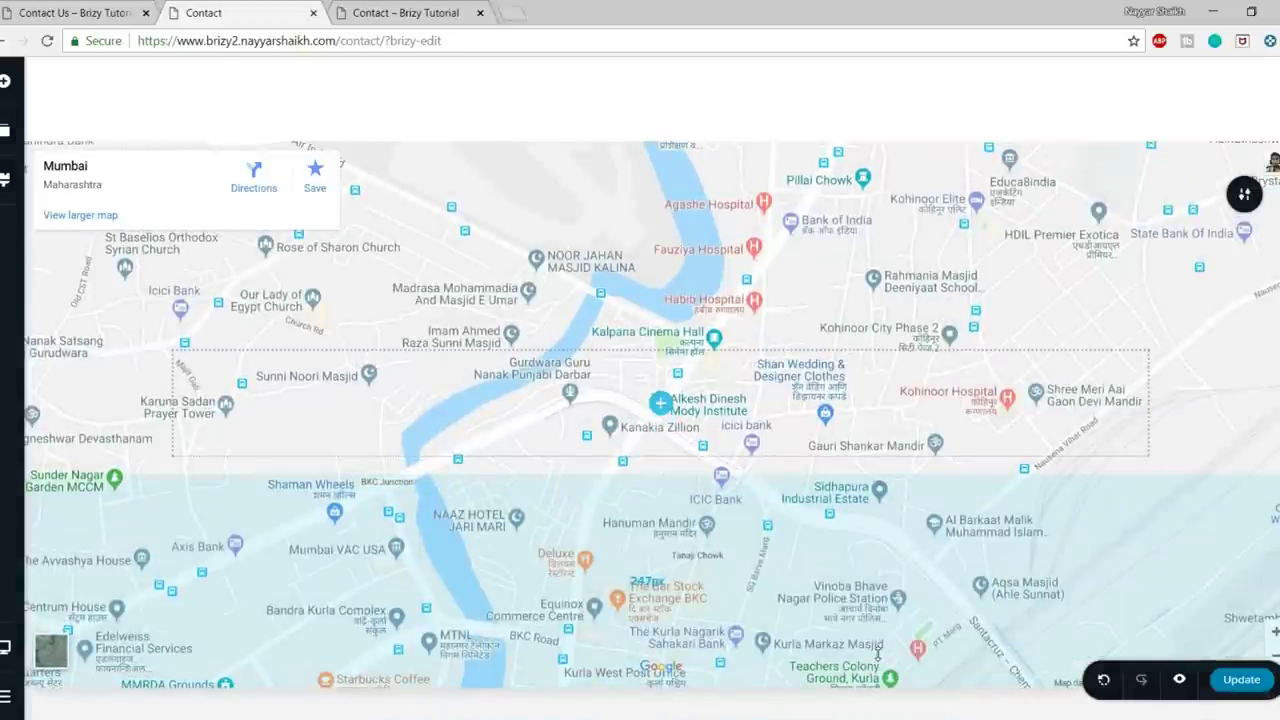
# - Insert the saved dark footer block with the Circle logo from the Saved blocks beneath the map section
pyautogui.scroll(-1, 876, 575)
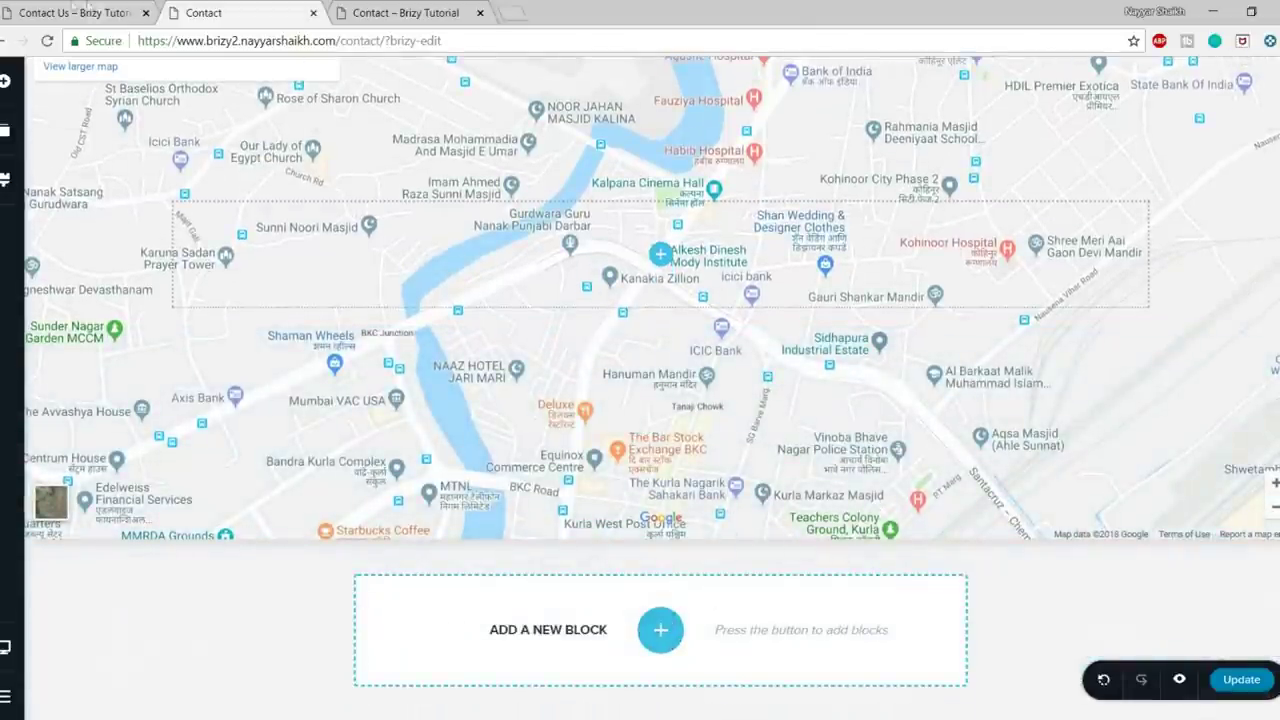
pyautogui.hotkey('ctrl', '1')
pyautogui.click(170, 10)
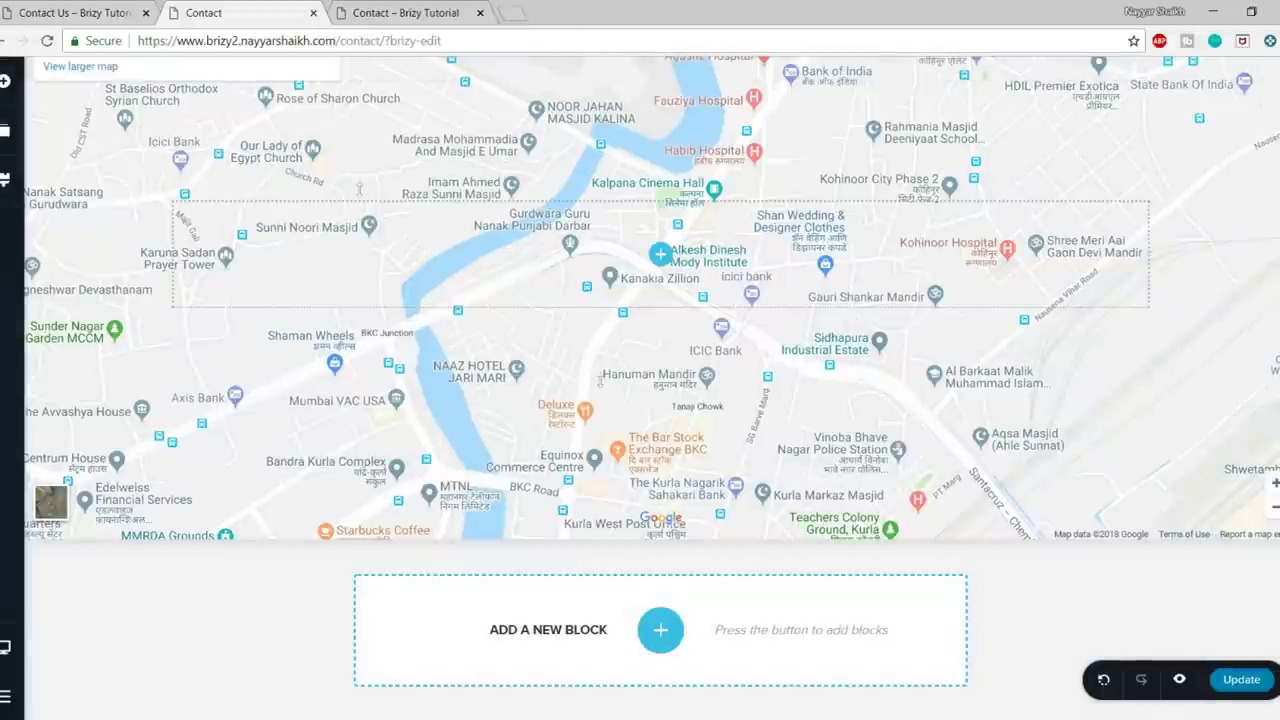
pyautogui.click(662, 628)
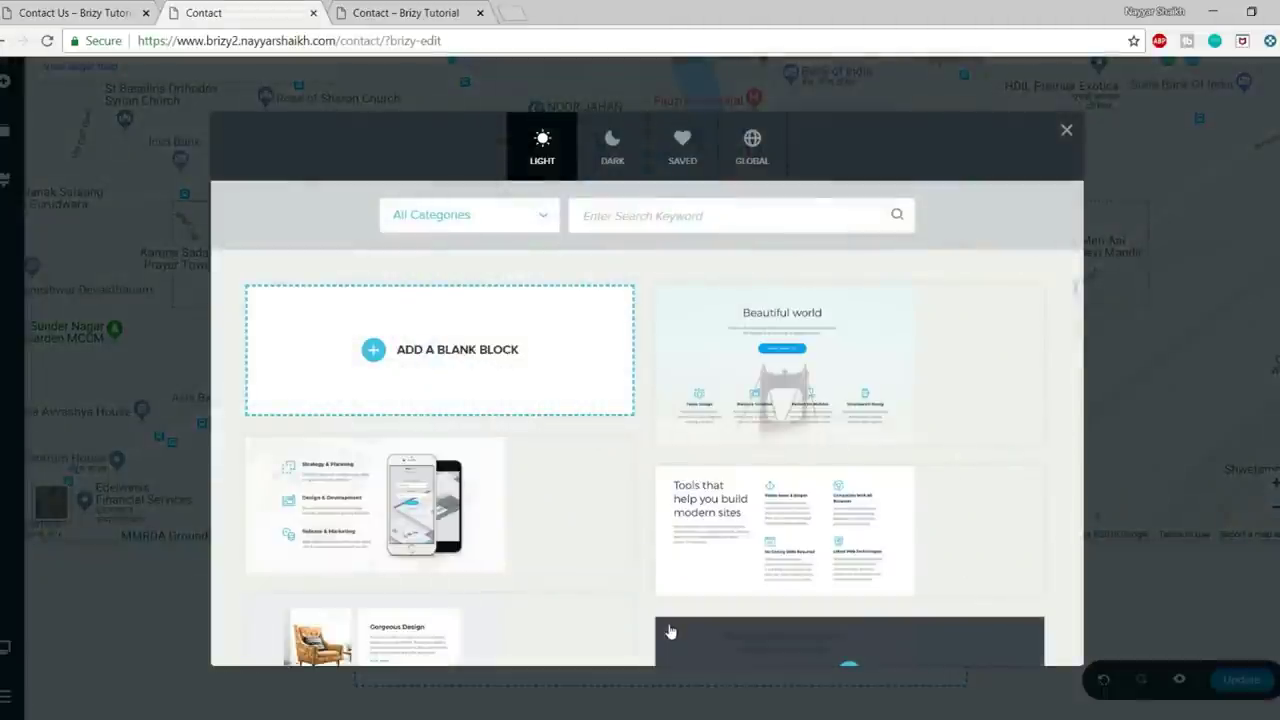
pyautogui.click(694, 162)
pyautogui.moveTo(385, 322)
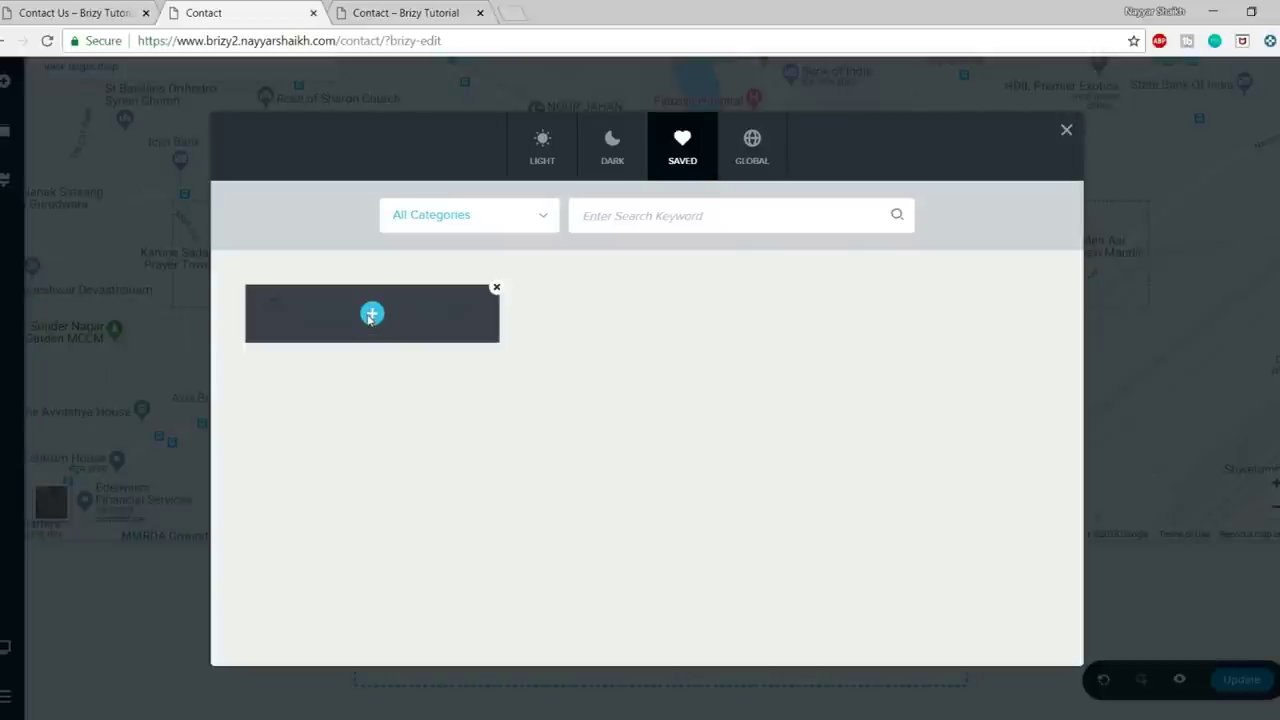
pyautogui.click(371, 315)
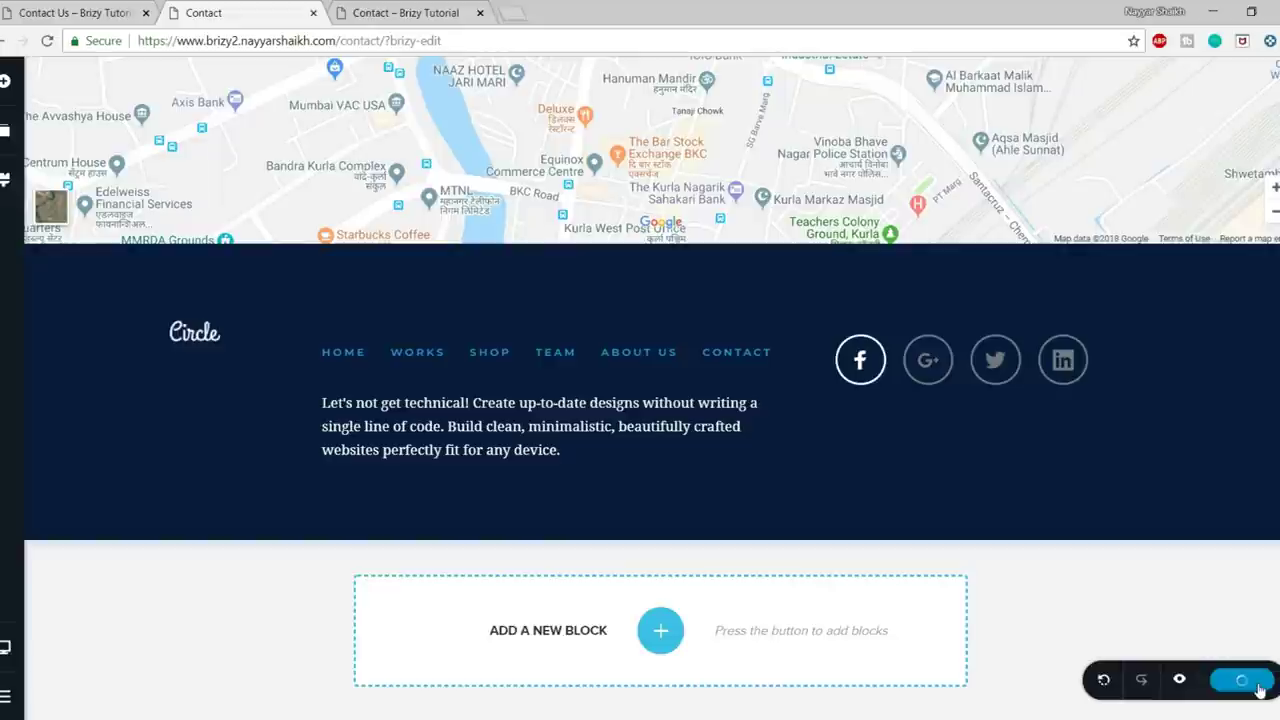
pyautogui.scroll(10, 1175, 563)
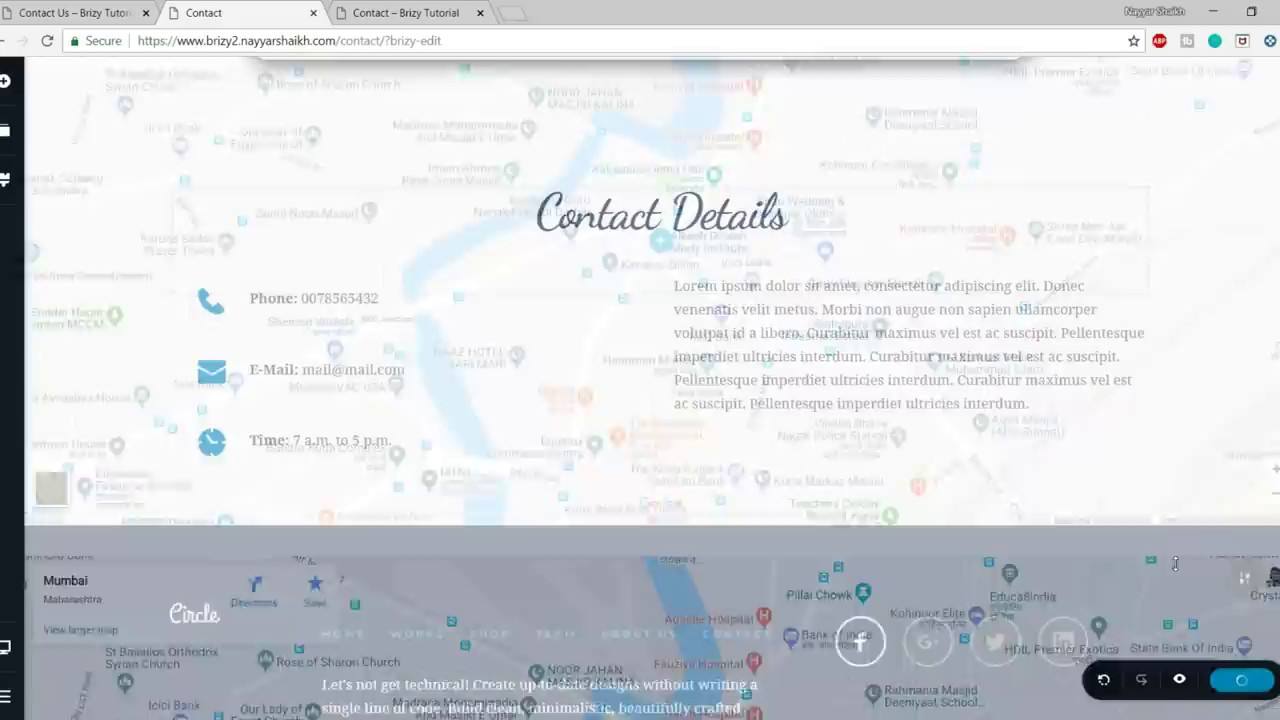
# - Switch the page template to Default in the page settings
pyautogui.scroll(1, 1175, 563)
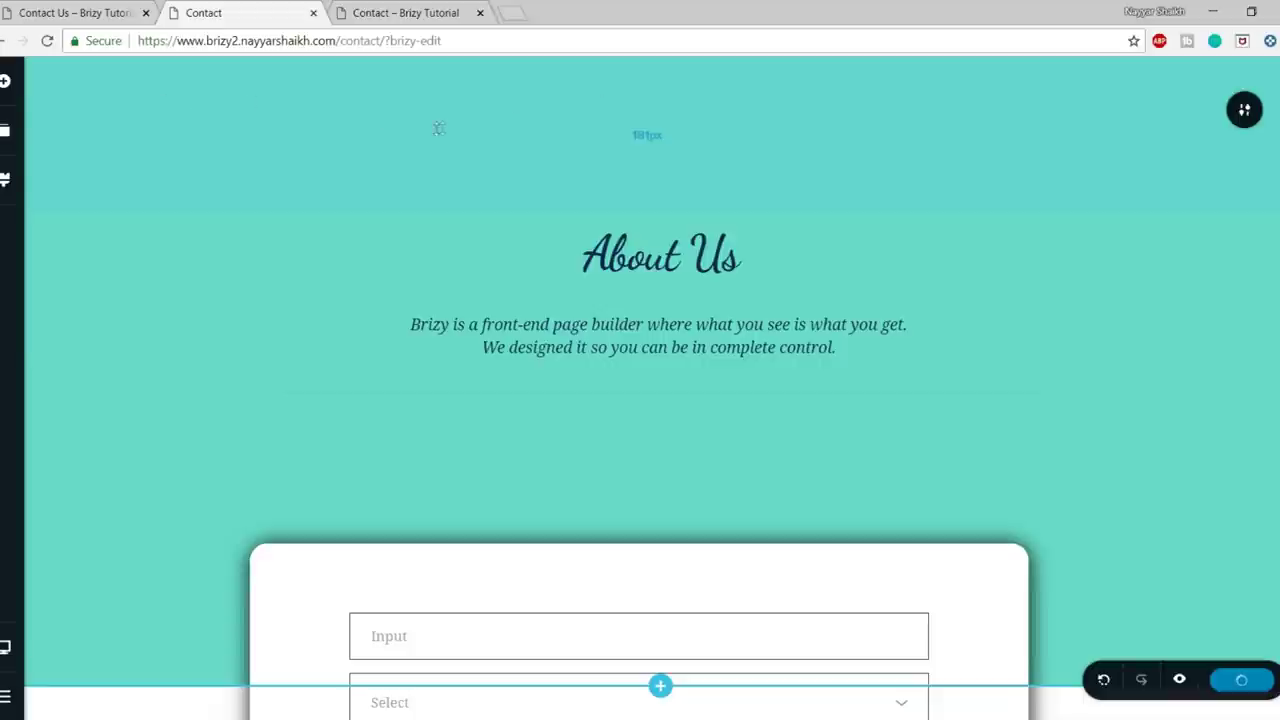
pyautogui.click(5, 696)
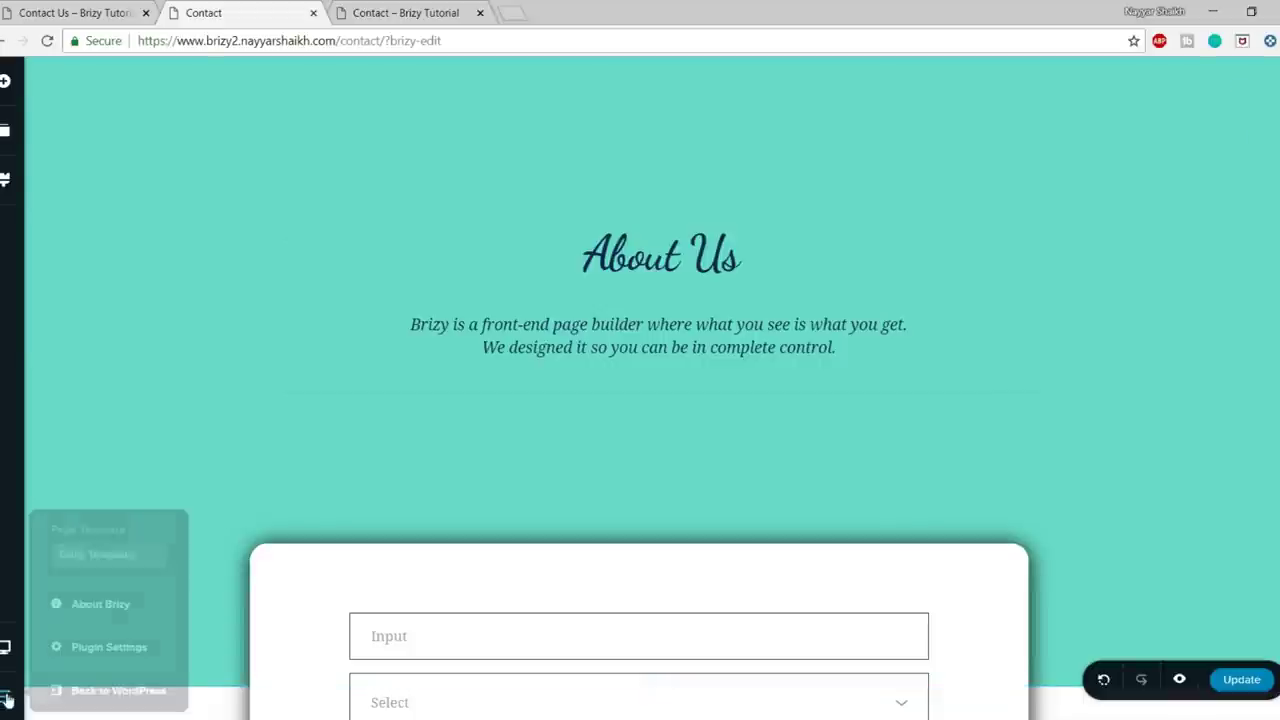
pyautogui.click(118, 556)
pyautogui.click(116, 589)
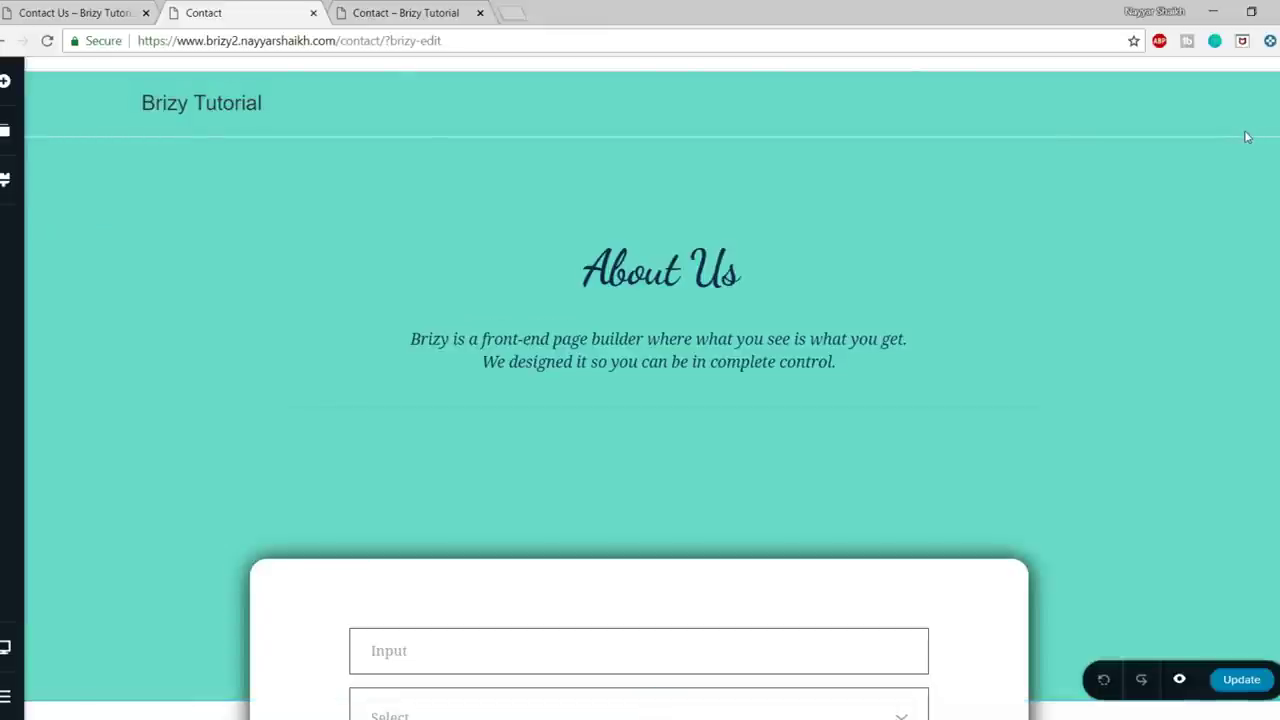
# - Save the header block as a reusable block
pyautogui.click(1246, 140)
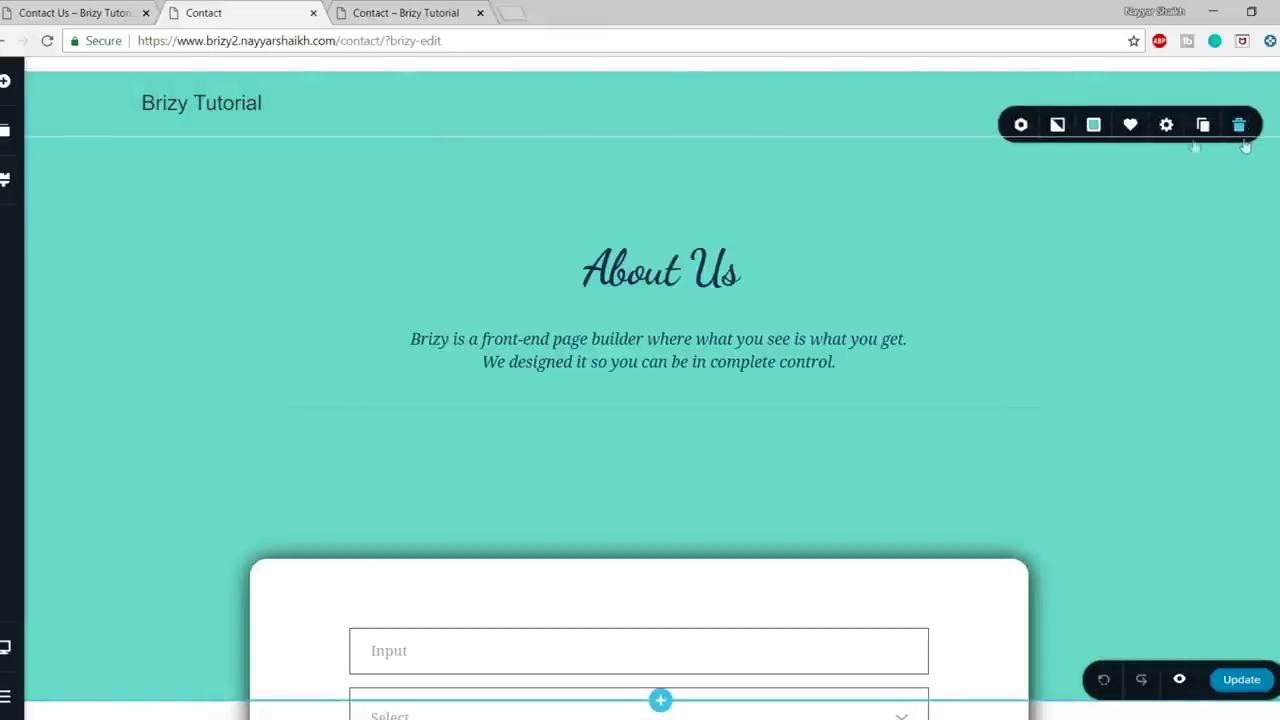
pyautogui.click(1130, 126)
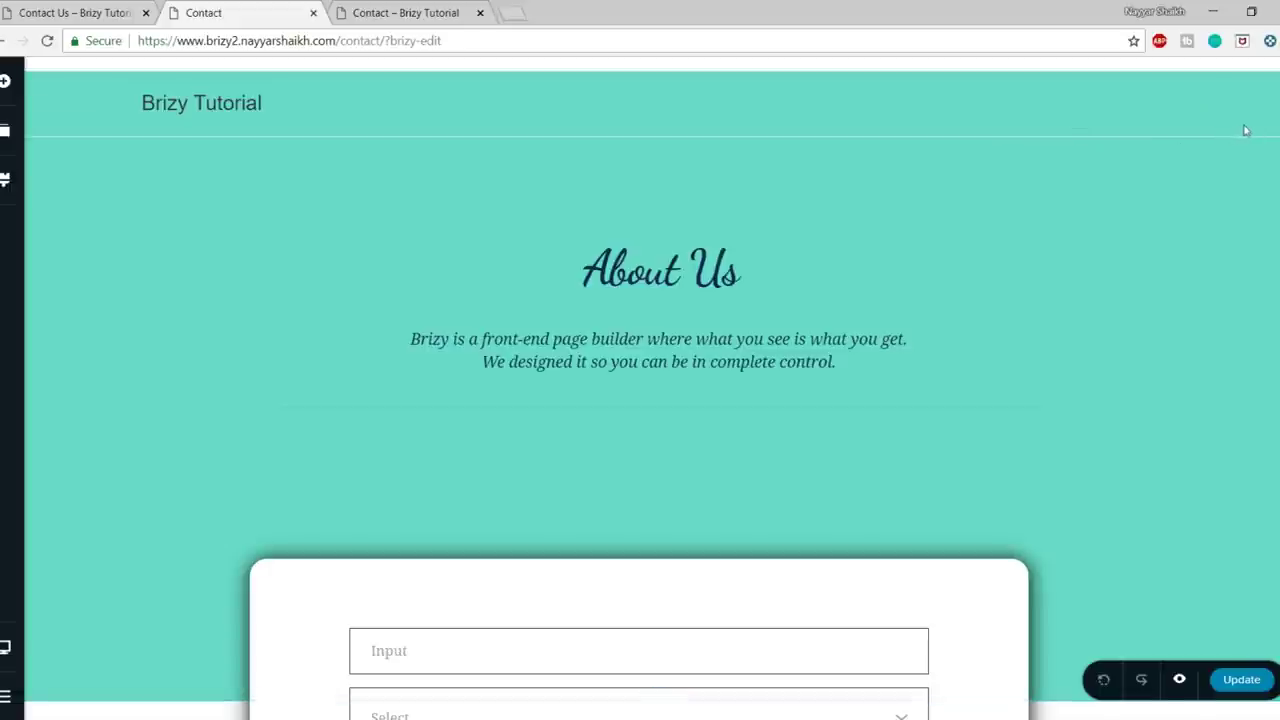
pyautogui.moveTo(1241, 126)
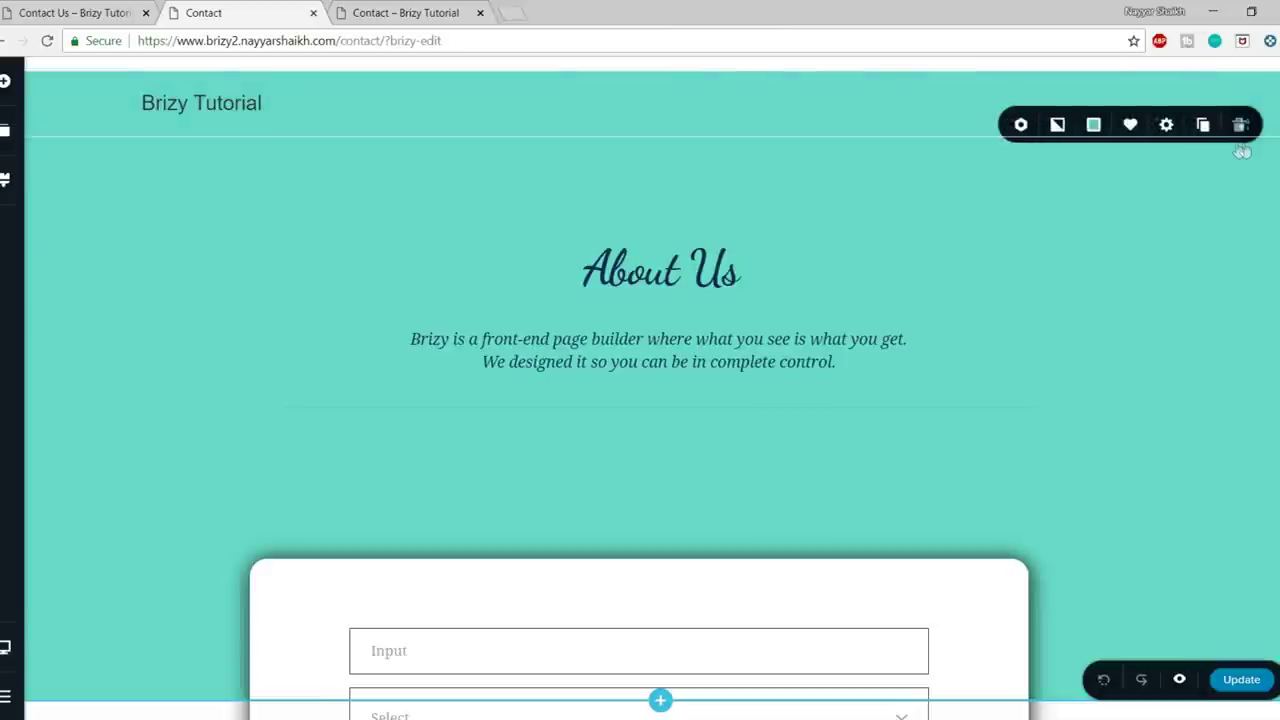
# - Save the teal contact form section as a reusable block and view the live Contact Us page
pyautogui.scroll(-5, 1158, 306)
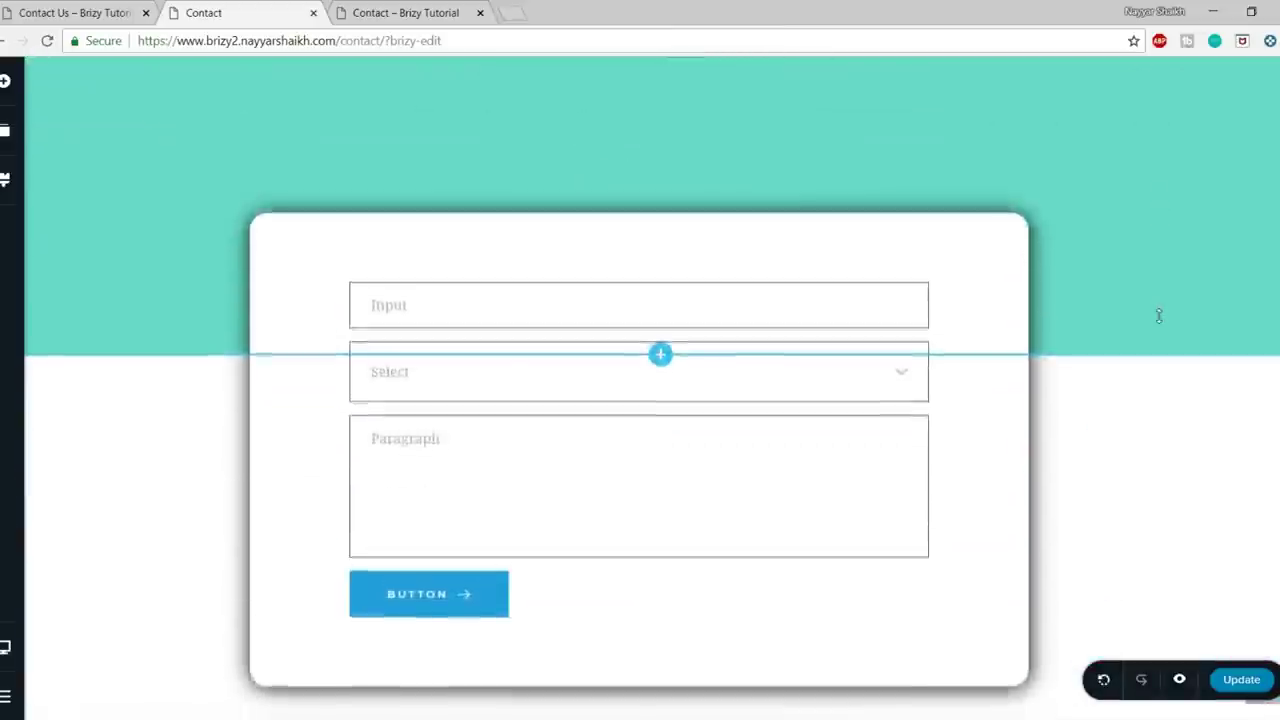
pyautogui.scroll(2, 1158, 310)
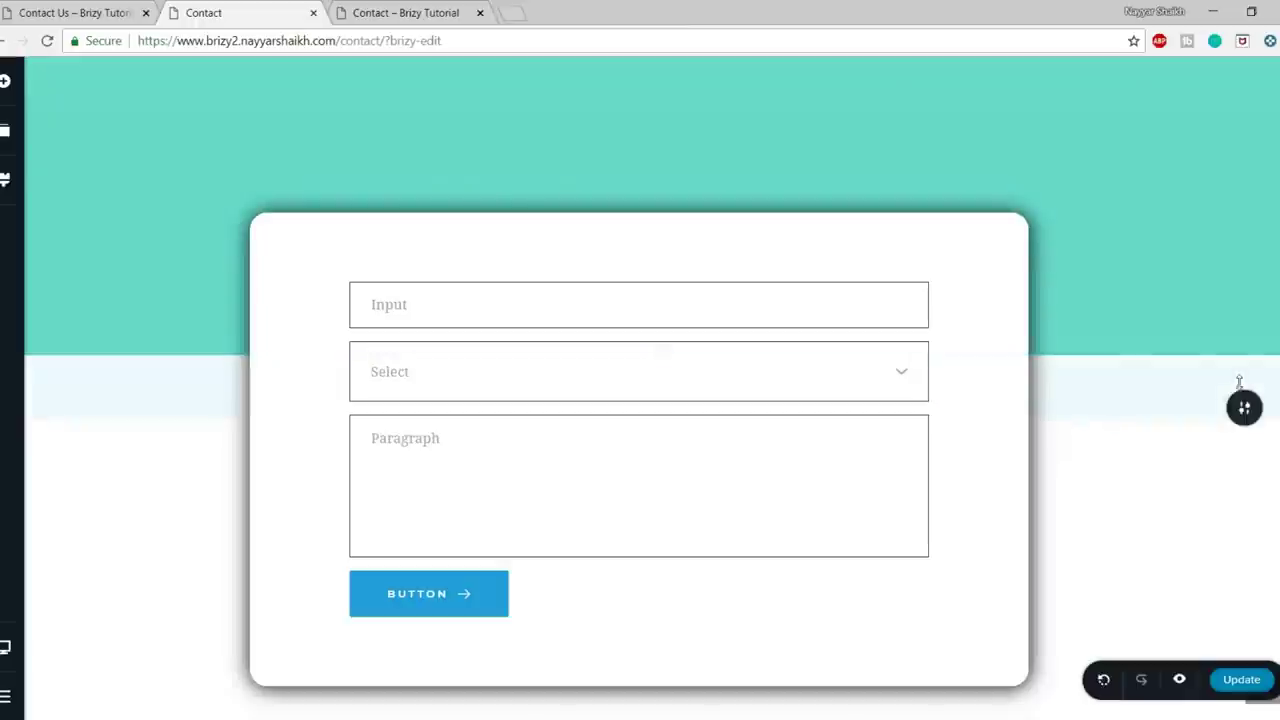
pyautogui.moveTo(1241, 408)
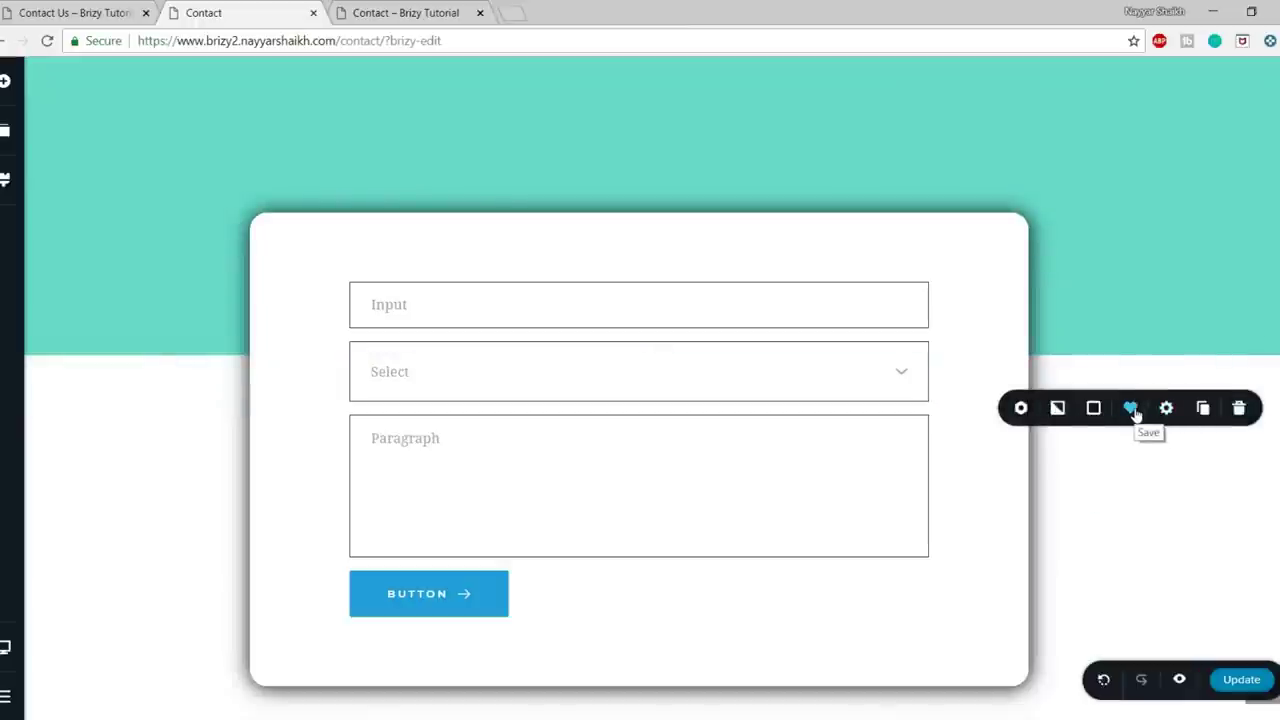
pyautogui.click(1132, 412)
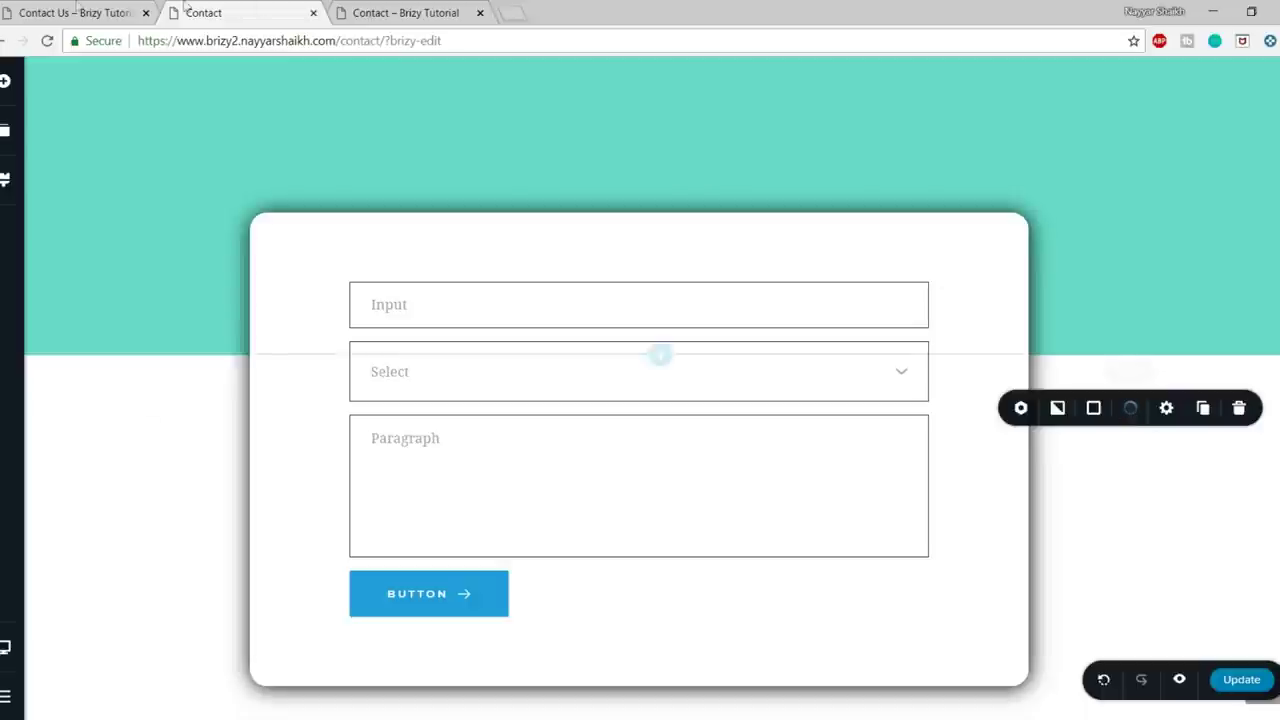
pyautogui.click(82, 13)
pyautogui.scroll(7, 535, 400)
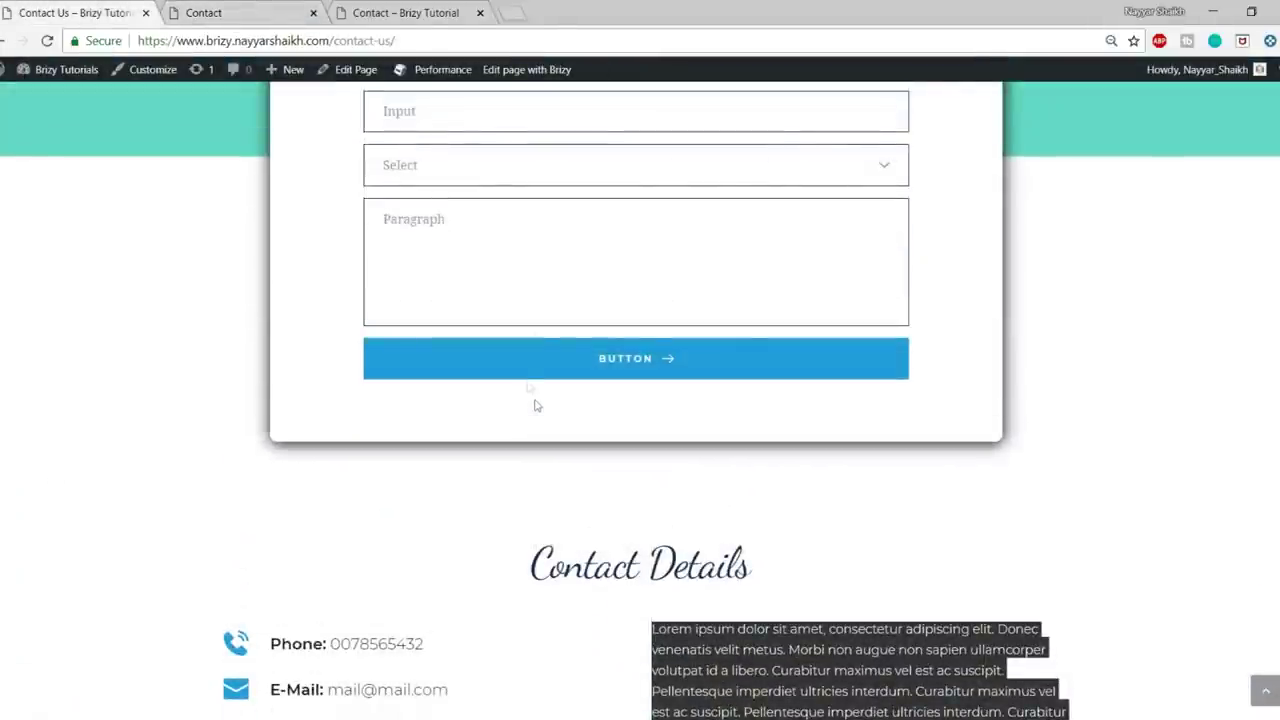
# - Browse the live About Us page with its three cards, then return to the Contact page editor
pyautogui.scroll(4, 793, 418)
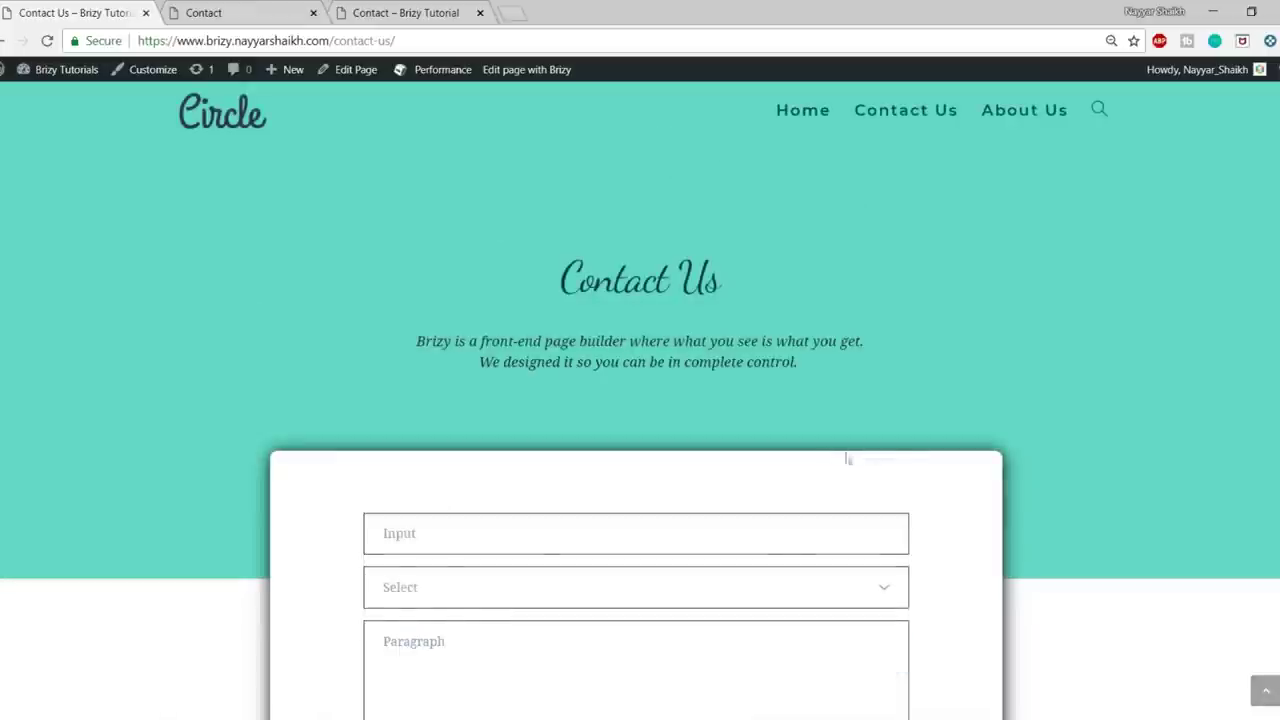
pyautogui.click(1029, 123)
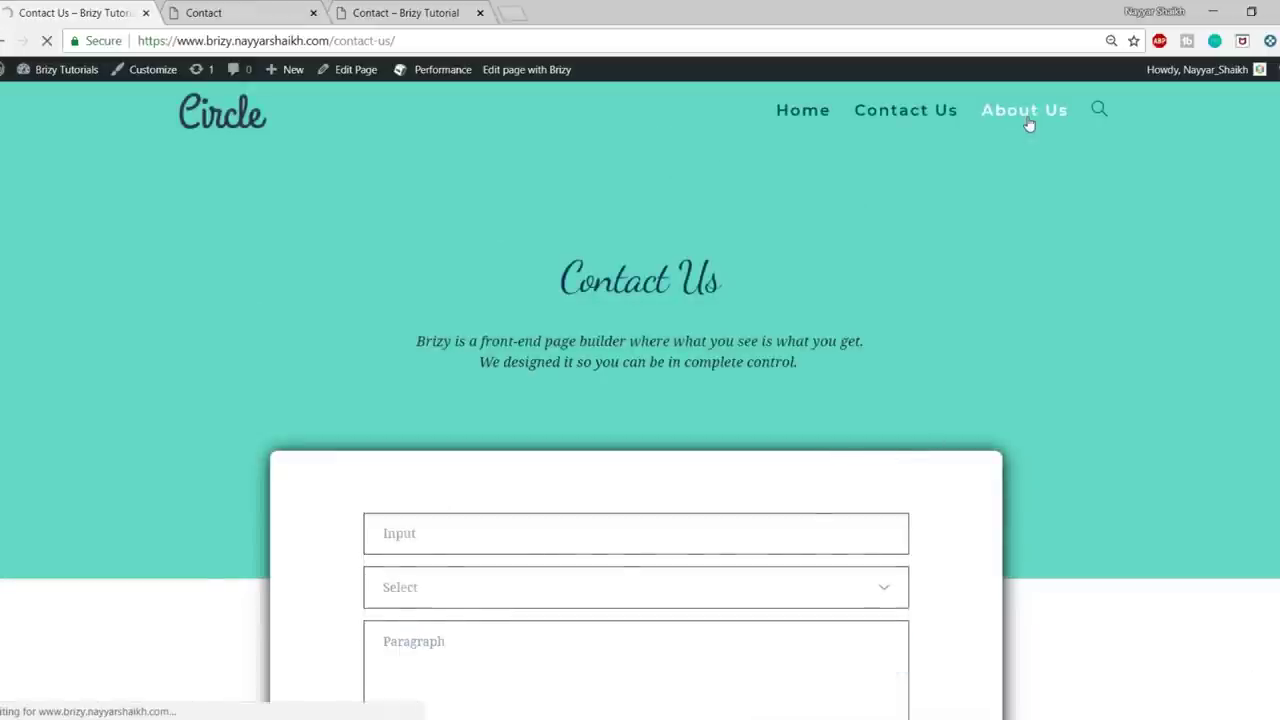
pyautogui.scroll(-3, 1105, 396)
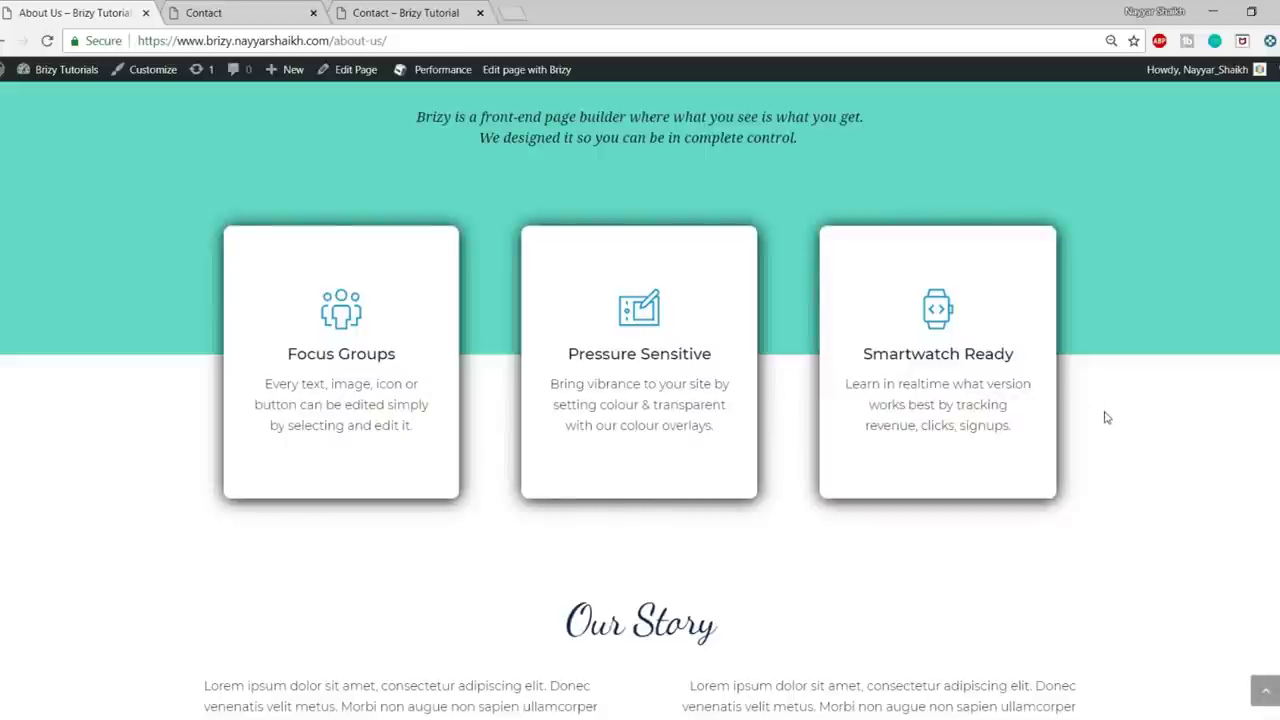
pyautogui.click(240, 12)
pyautogui.scroll(-4, 860, 440)
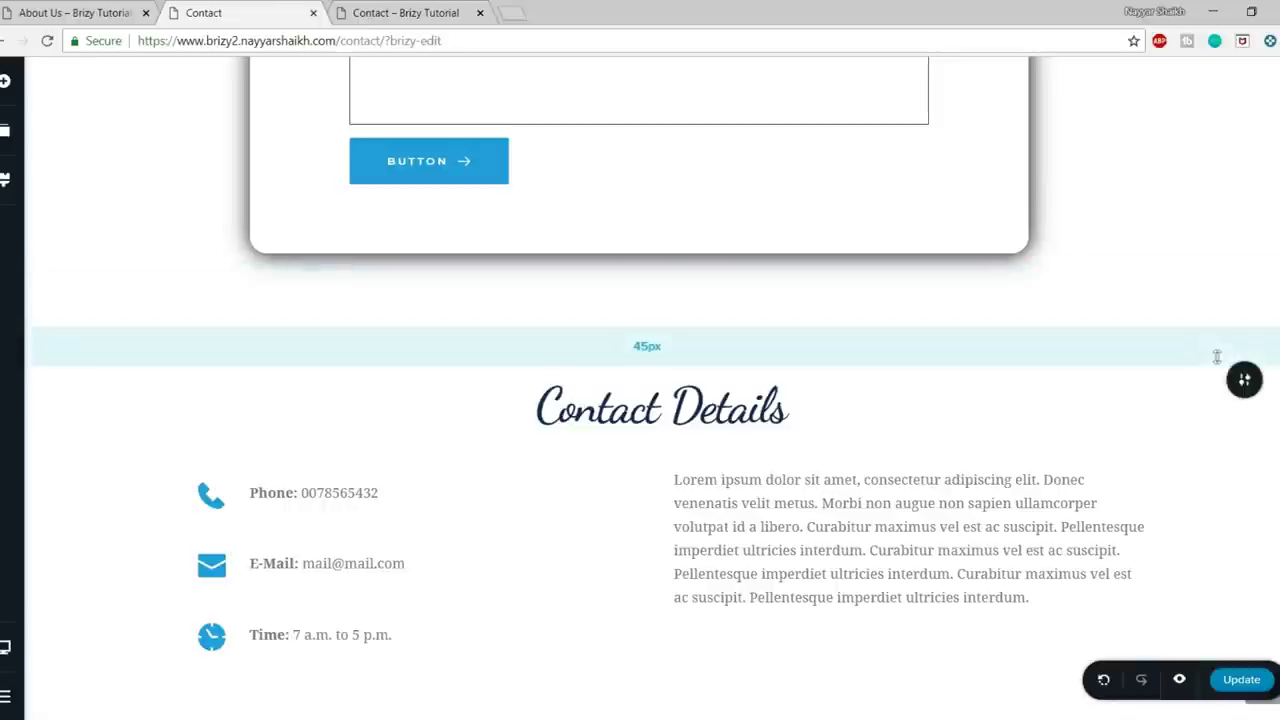
# - Save the Contact Details section as a reusable block
pyautogui.click(1243, 381)
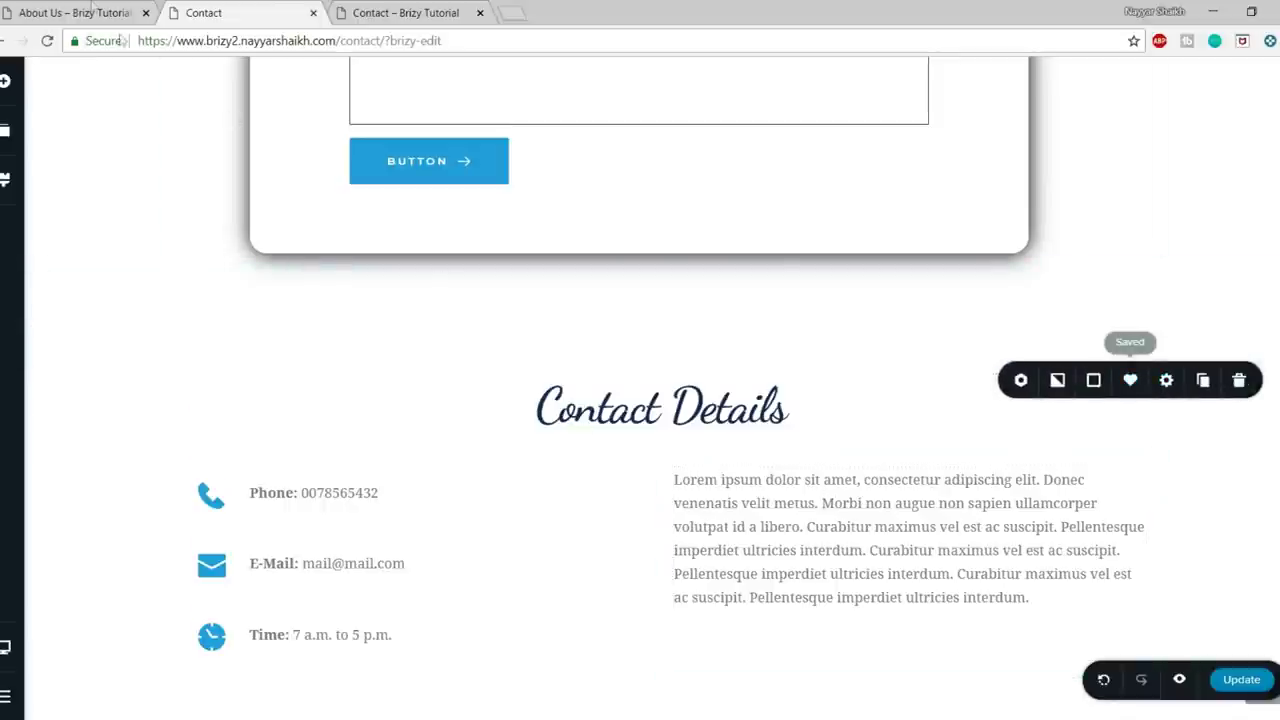
pyautogui.hotkey('ctrl', 'shift', 'Tab')
pyautogui.click(290, 7)
pyautogui.scroll(8, 592, 425)
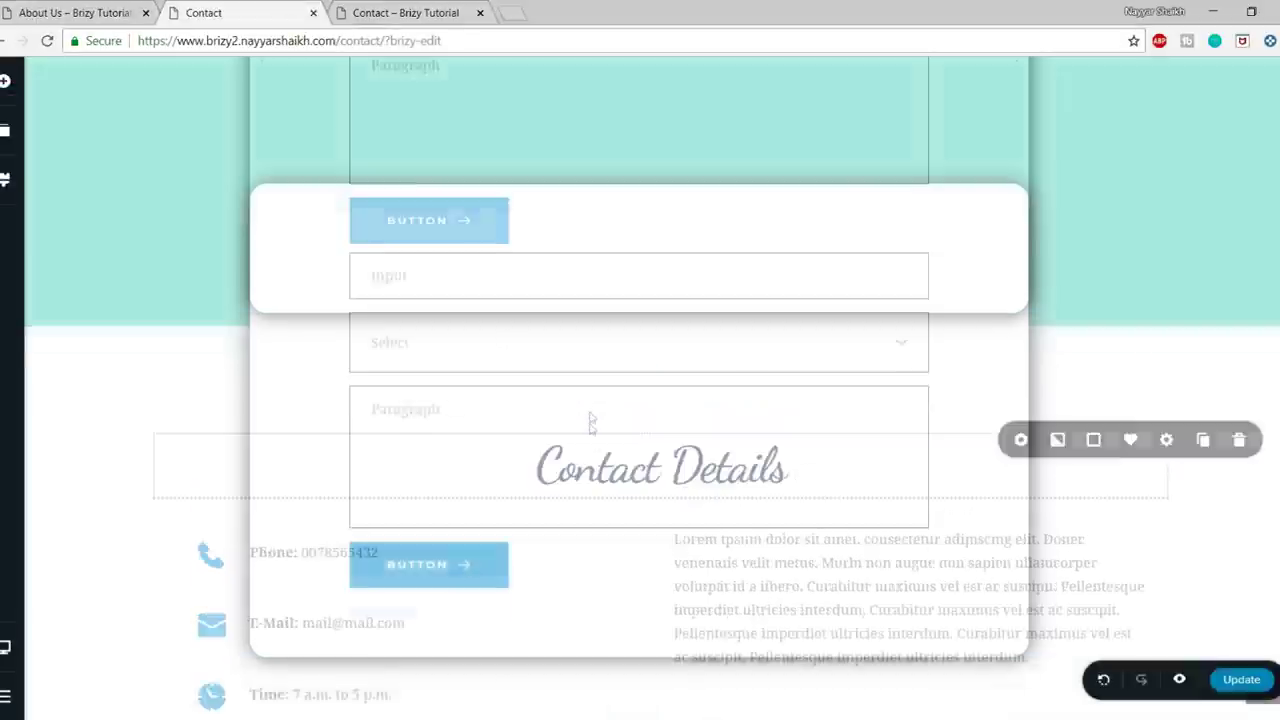
# - Trim the web address to the site domain to load the homepage, and close the extra Contact tab
pyautogui.moveTo(519, 30); pyautogui.dragTo(546, 34)
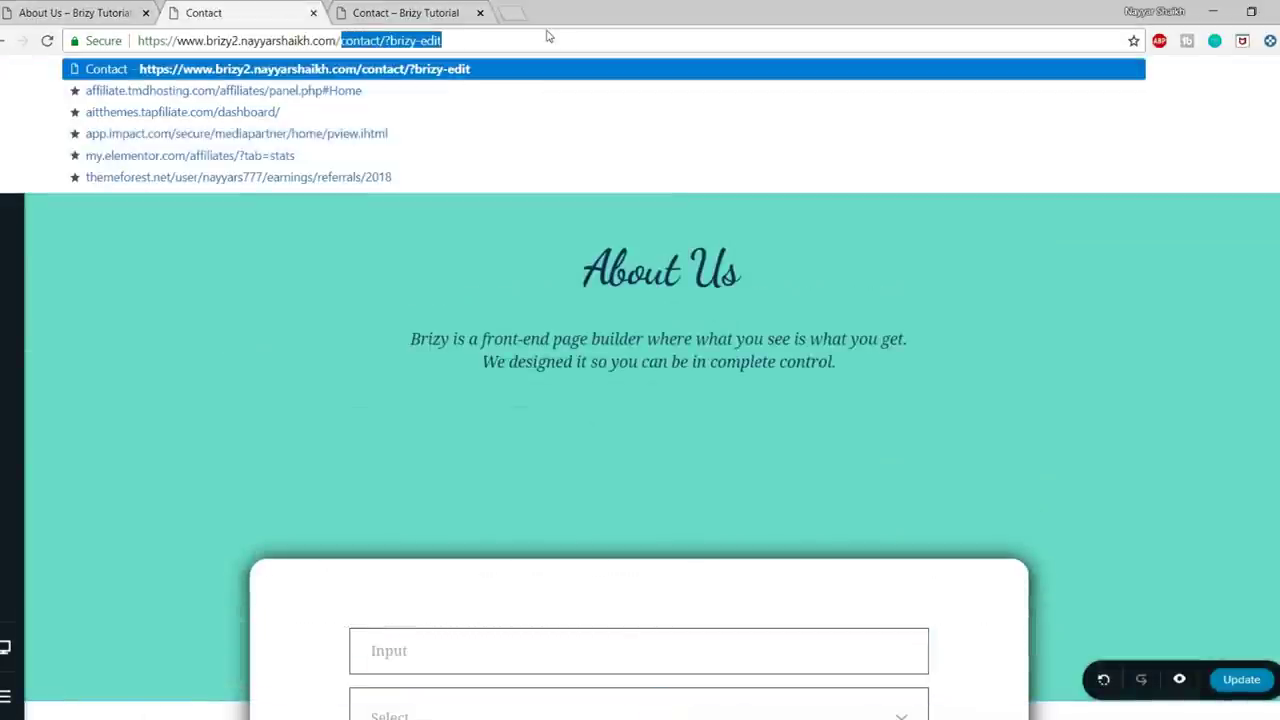
pyautogui.press('BackSpace')
pyautogui.press('Return')
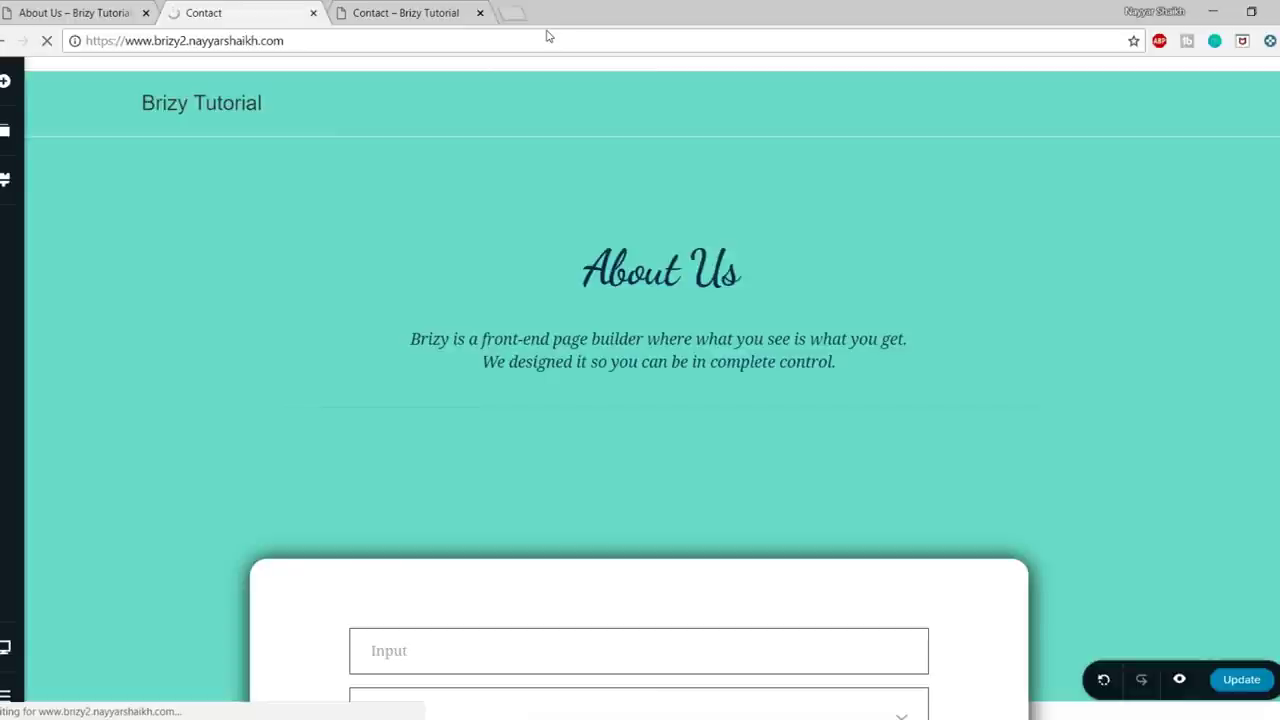
pyautogui.click(480, 12)
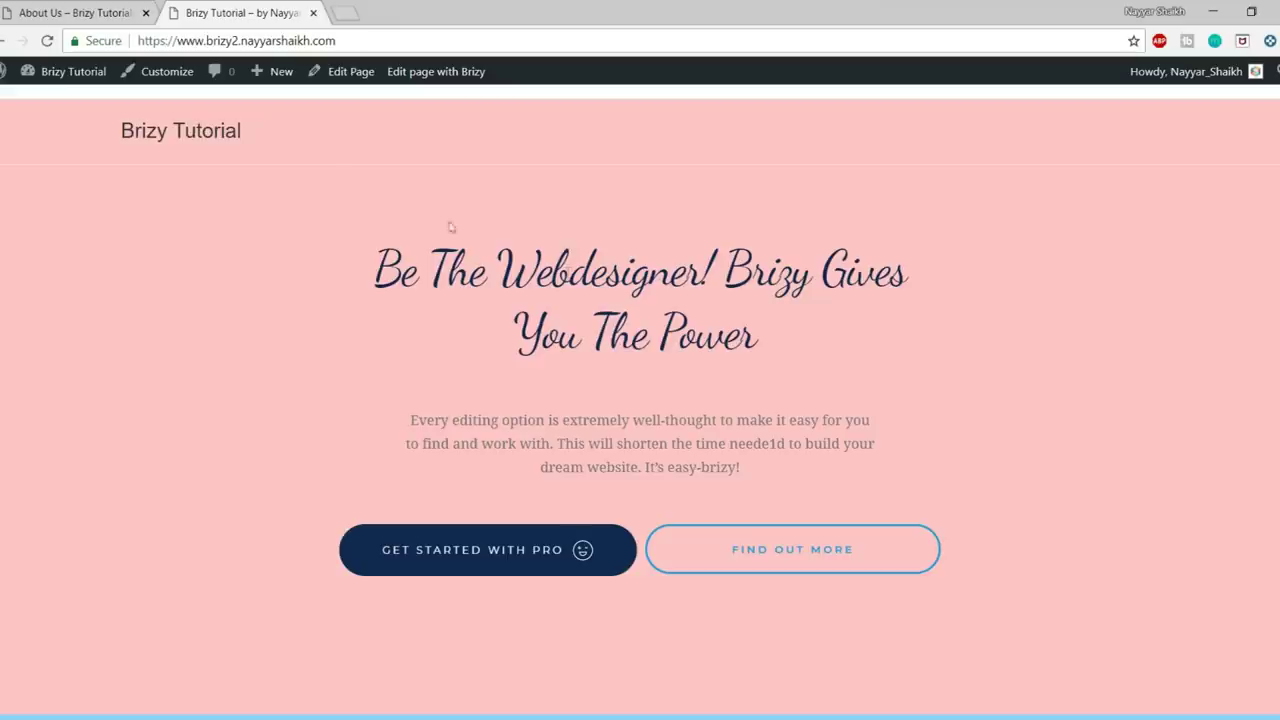
# - Create a new page titled 'About Us' with a 100% Full Width layout
pyautogui.moveTo(273, 86)
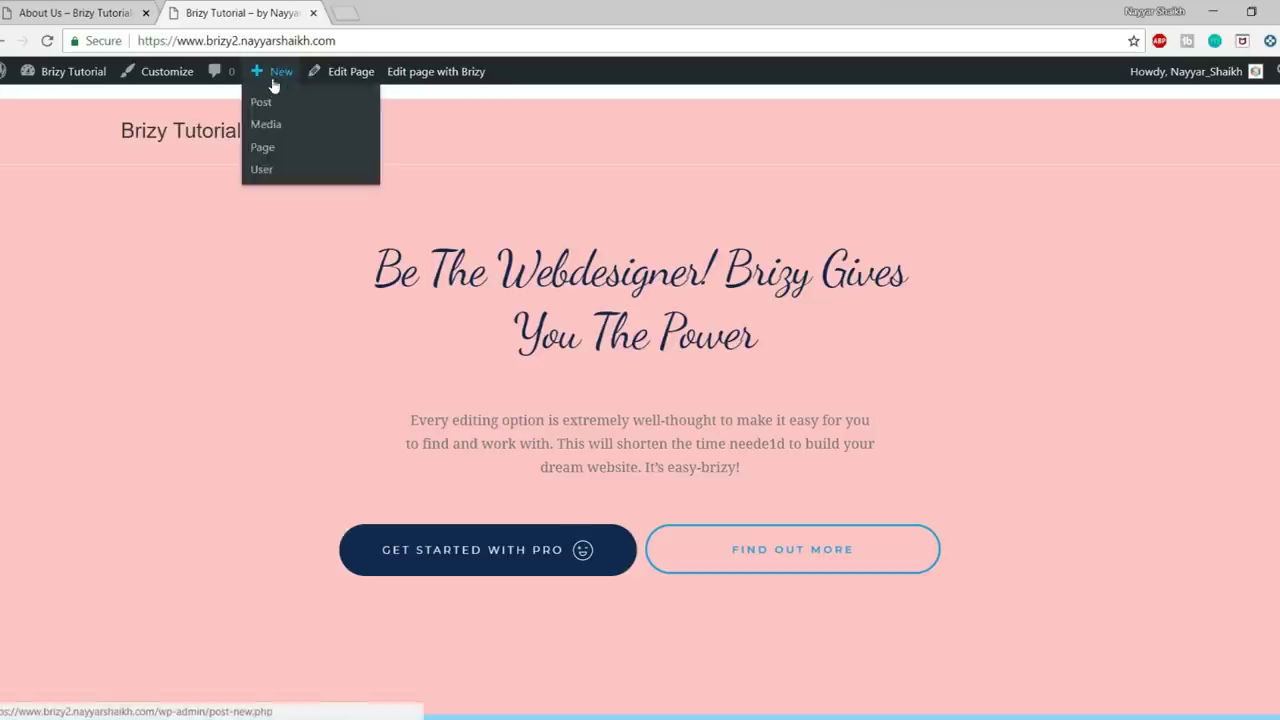
pyautogui.click(262, 147)
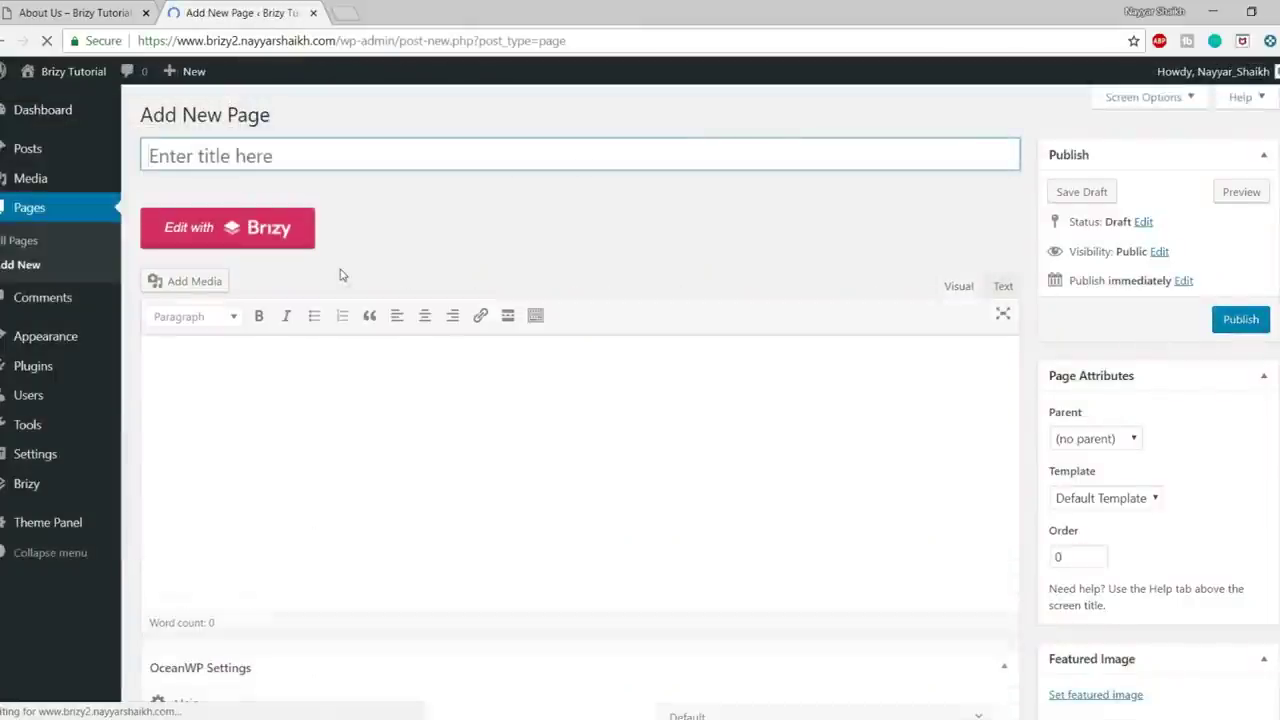
pyautogui.write('About')
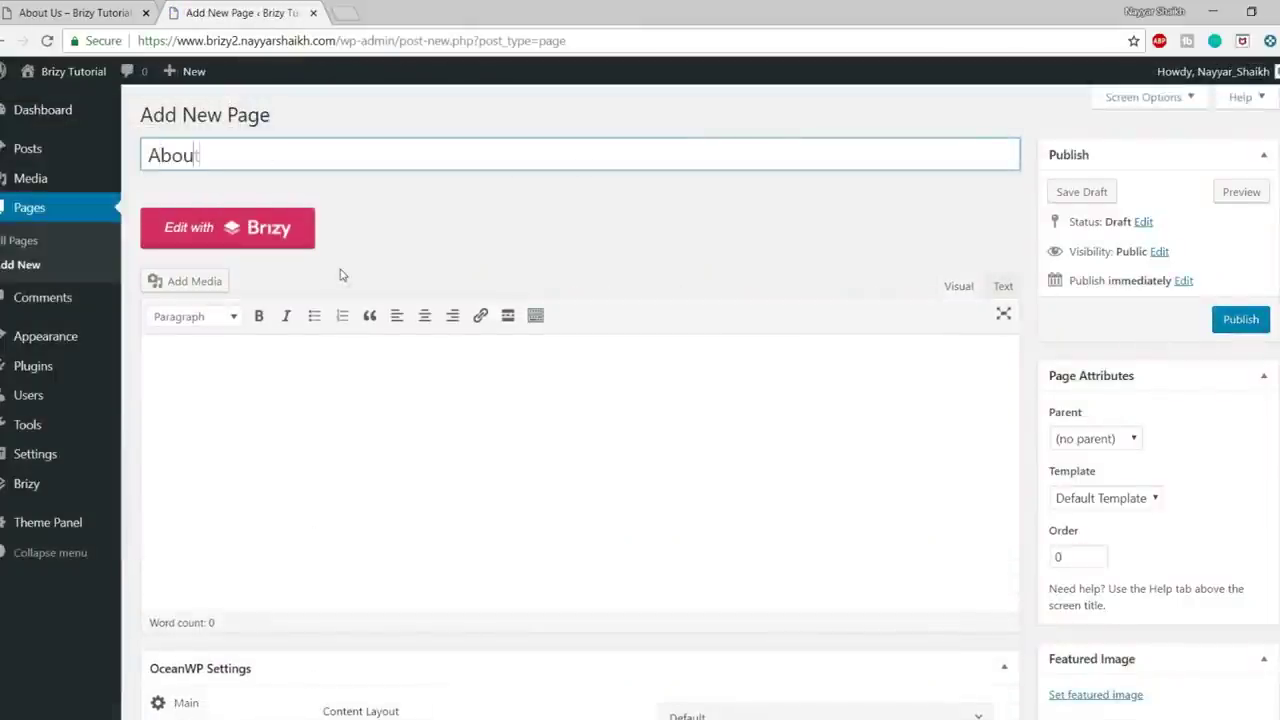
pyautogui.write(' Us')
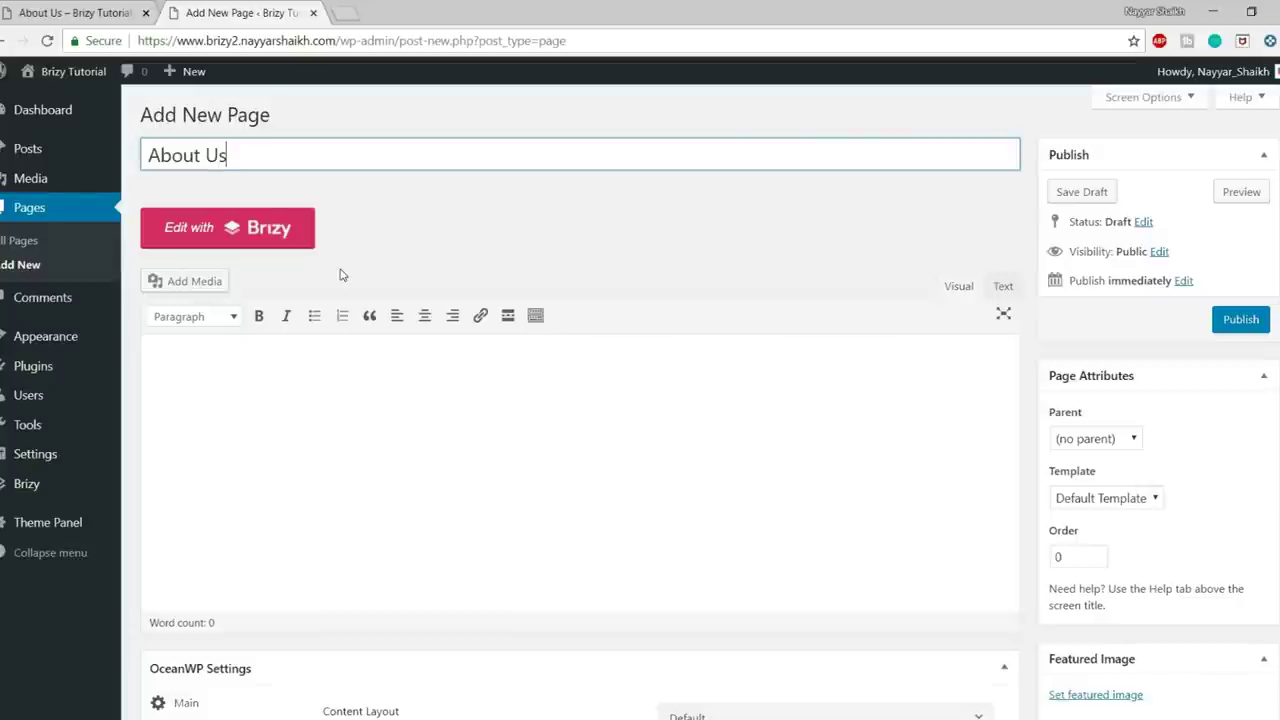
pyautogui.scroll(-3, 600, 393)
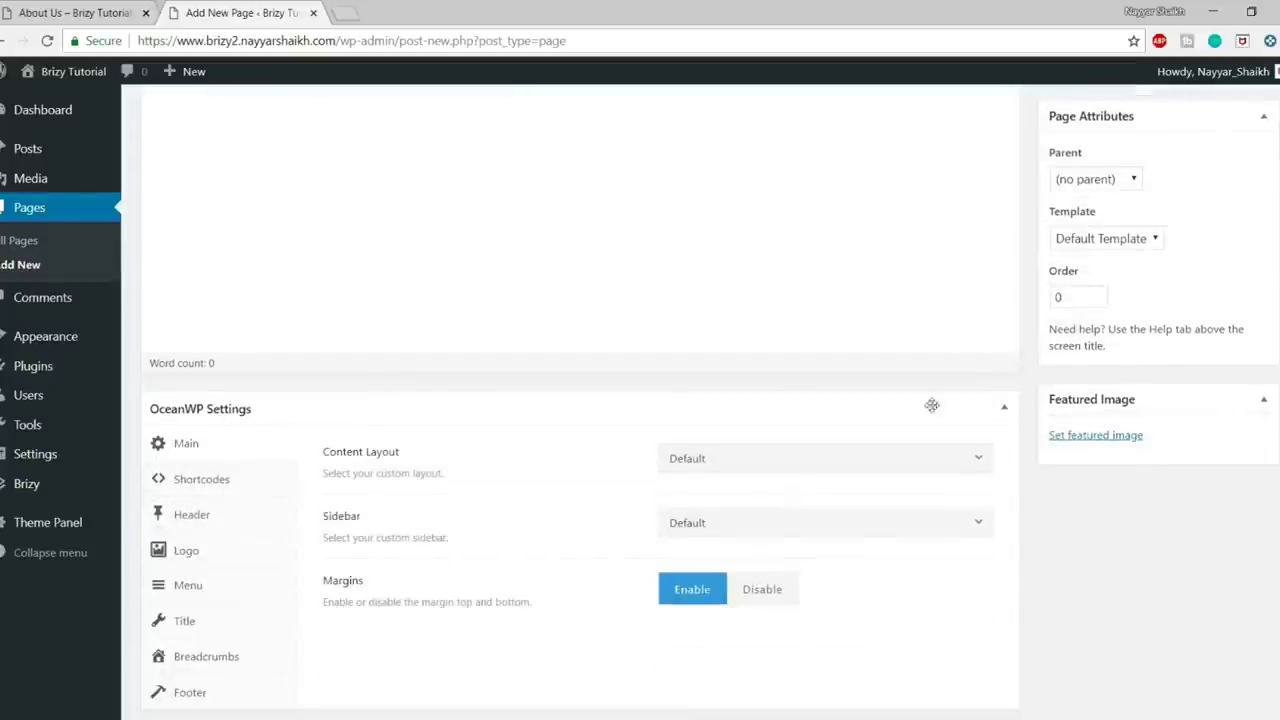
pyautogui.click(740, 470)
pyautogui.click(740, 630)
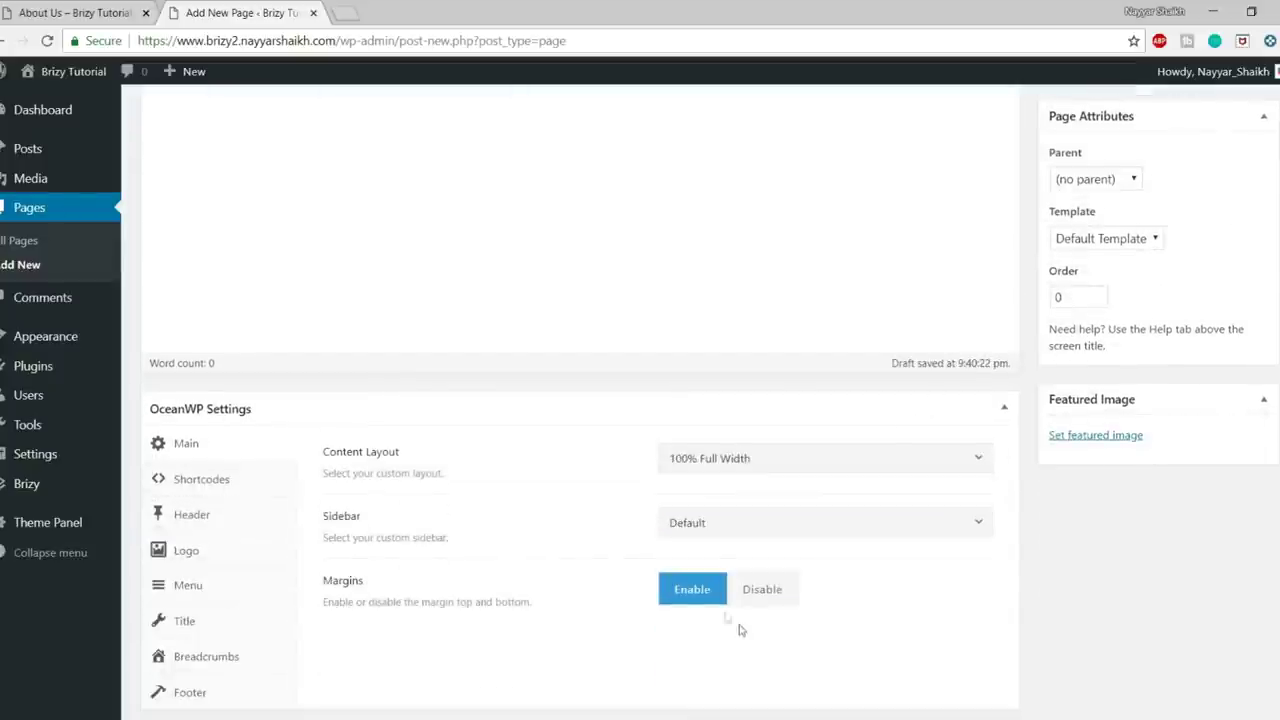
# - Set a Transparent header, hide the page title, and hide the footer widgets and copyright areas
pyautogui.click(221, 524)
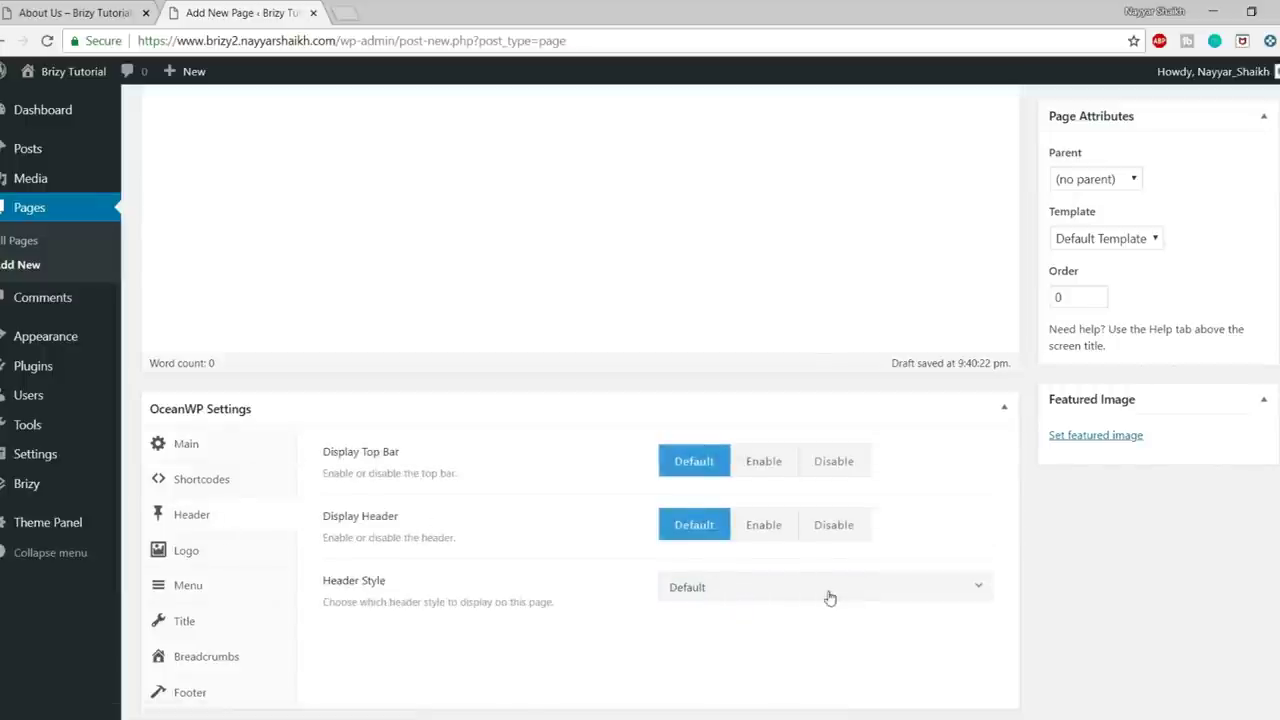
pyautogui.click(760, 590)
pyautogui.scroll(-2, 780, 495)
pyautogui.scroll(2, 815, 510)
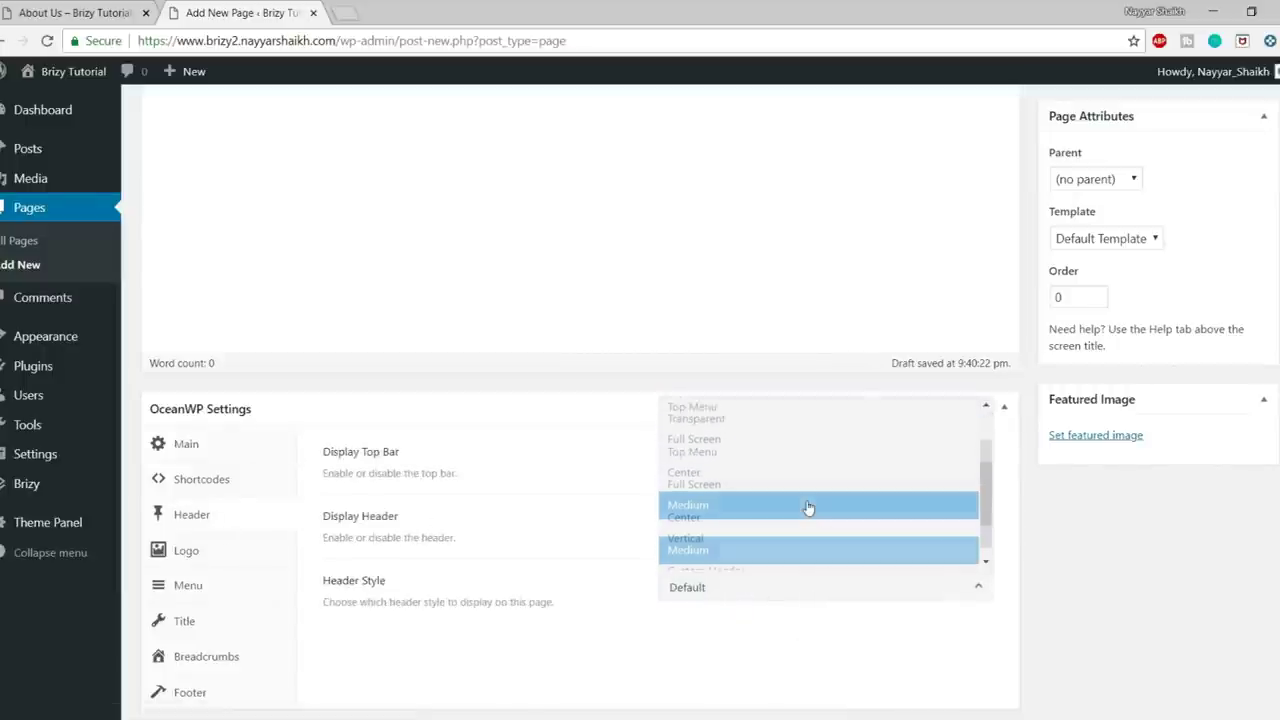
pyautogui.click(734, 478)
pyautogui.click(184, 621)
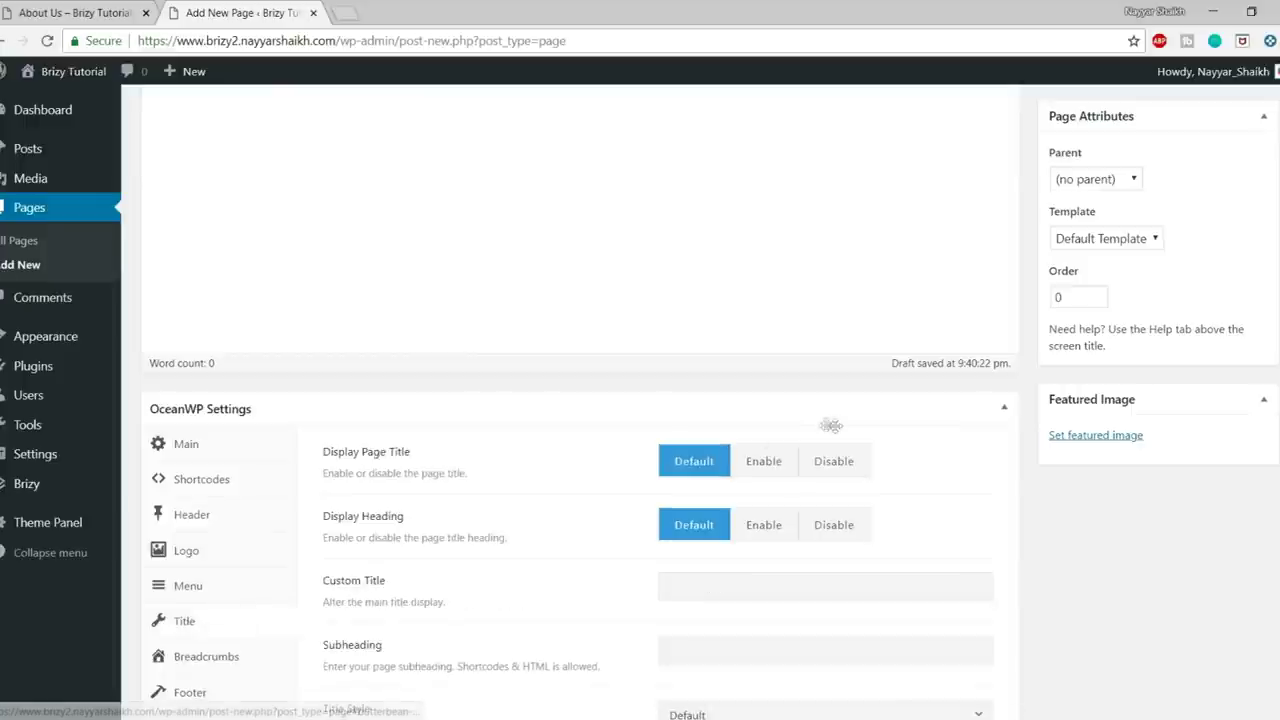
pyautogui.click(834, 461)
pyautogui.click(200, 632)
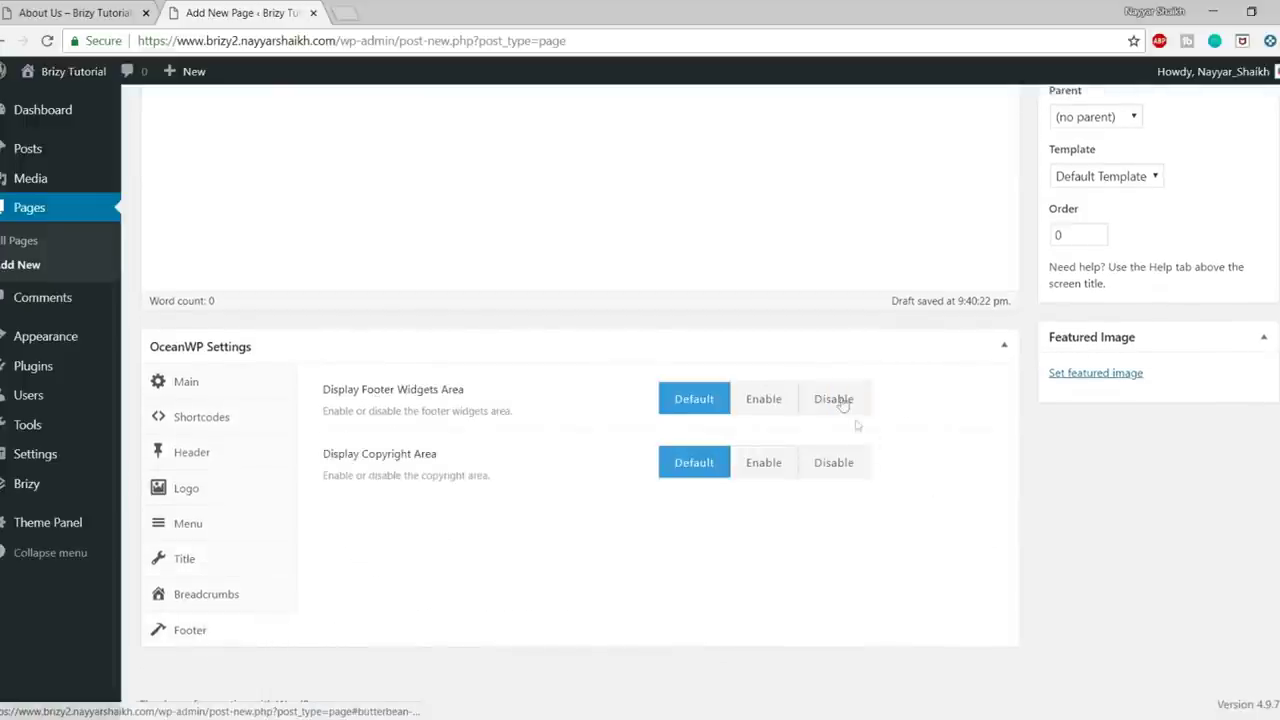
pyautogui.click(838, 400)
pyautogui.click(838, 463)
# - Publish the About Us page, open it live in a new tab, and edit it with Brizy
pyautogui.scroll(4, 1100, 560)
pyautogui.click(1241, 320)
pyautogui.rightClick(281, 156)
pyautogui.click(349, 164)
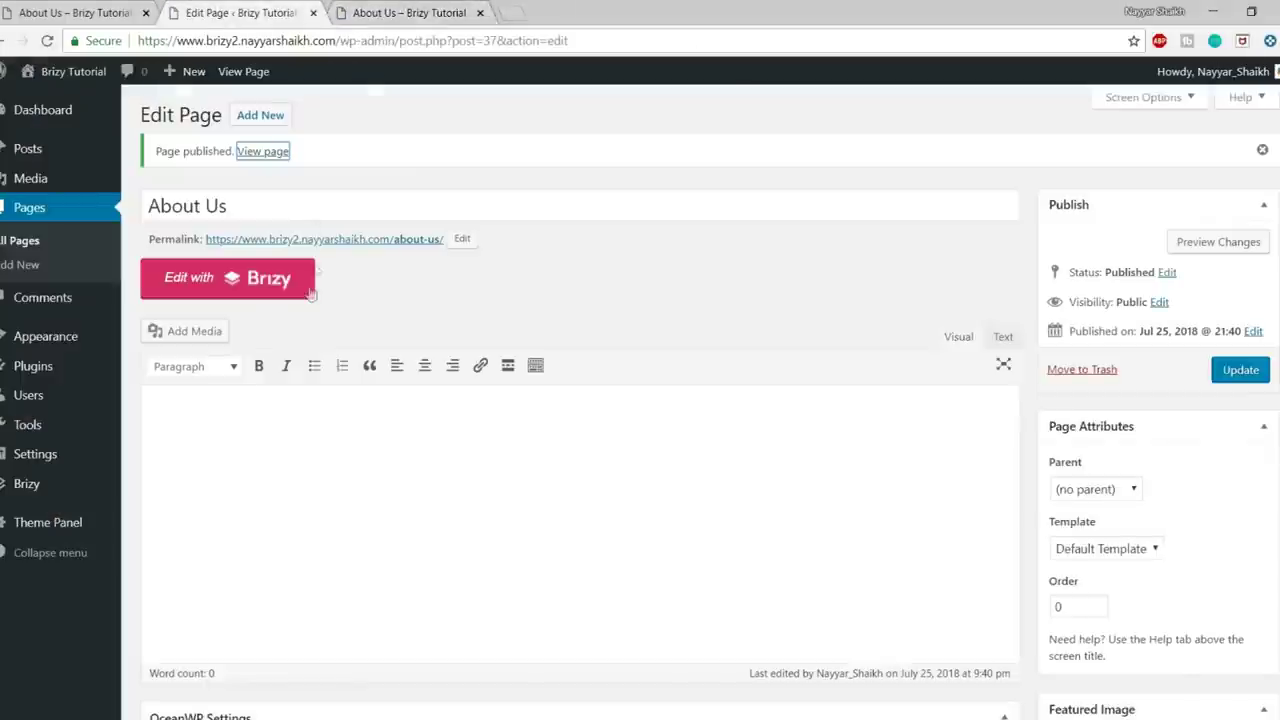
pyautogui.click(238, 279)
# - Insert the saved About Us header block into the new page
pyautogui.click(405, 12)
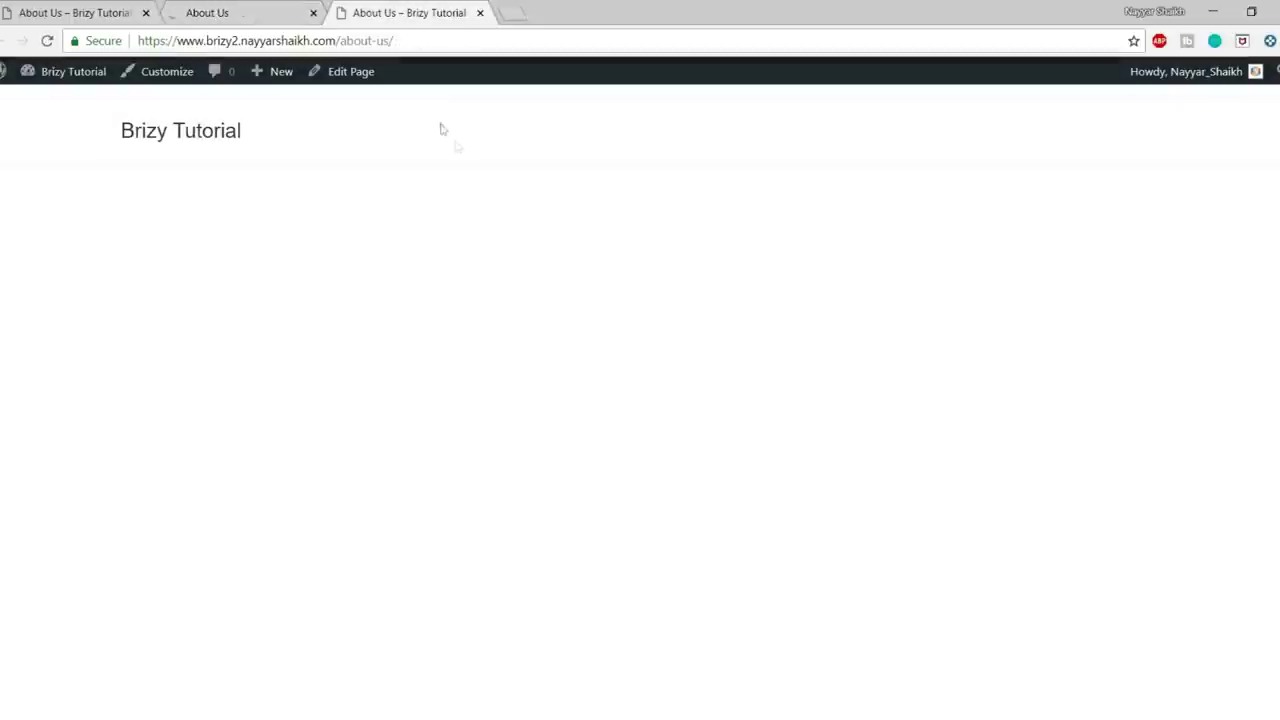
pyautogui.click(274, 22)
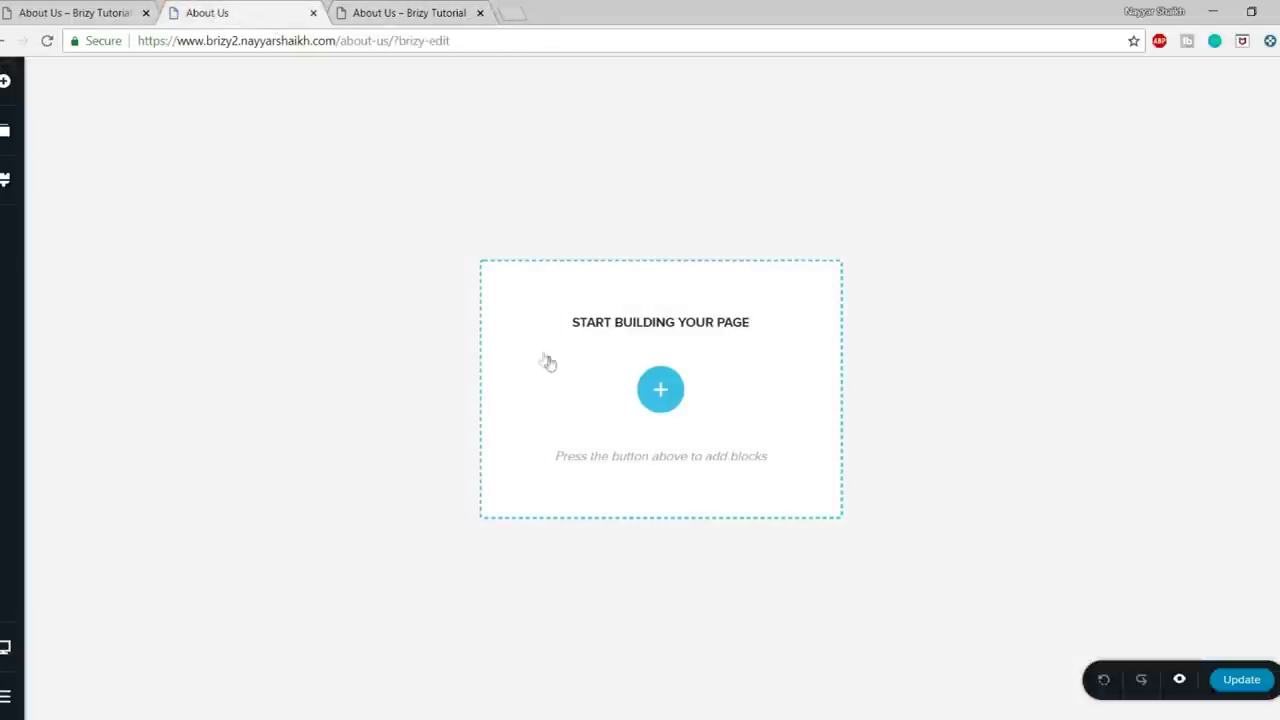
pyautogui.click(660, 389)
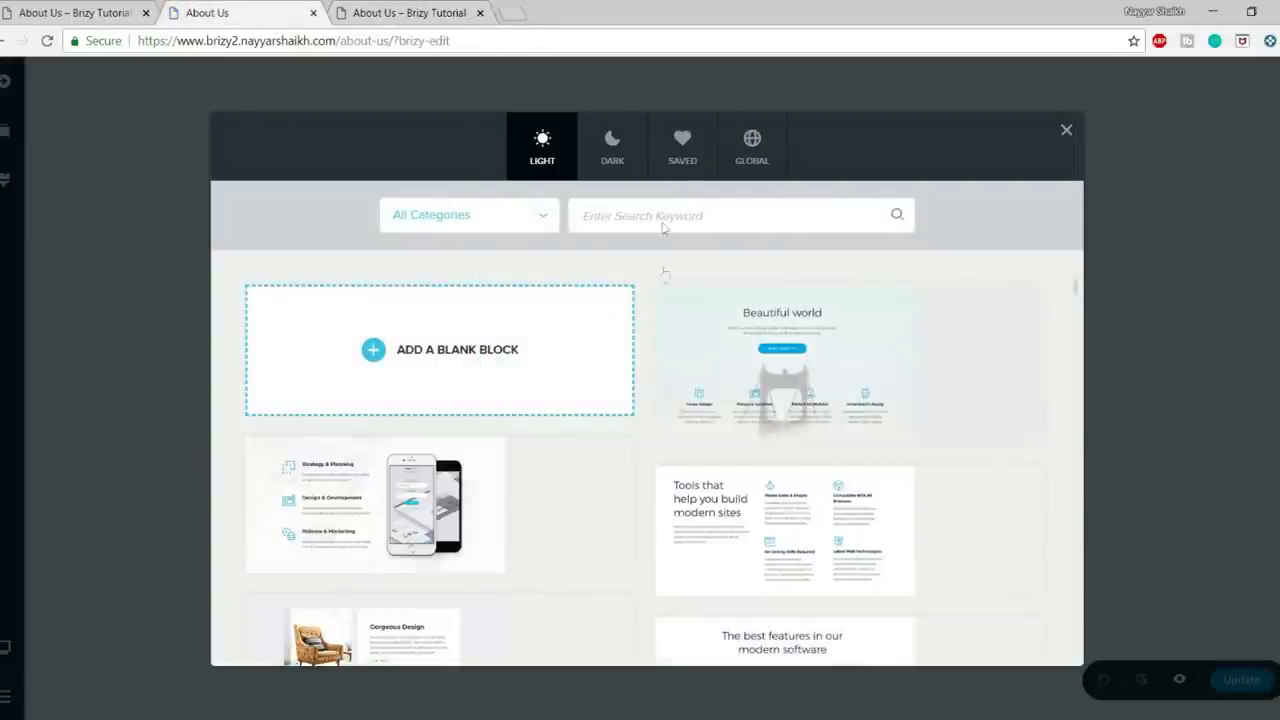
pyautogui.click(681, 165)
pyautogui.moveTo(955, 366)
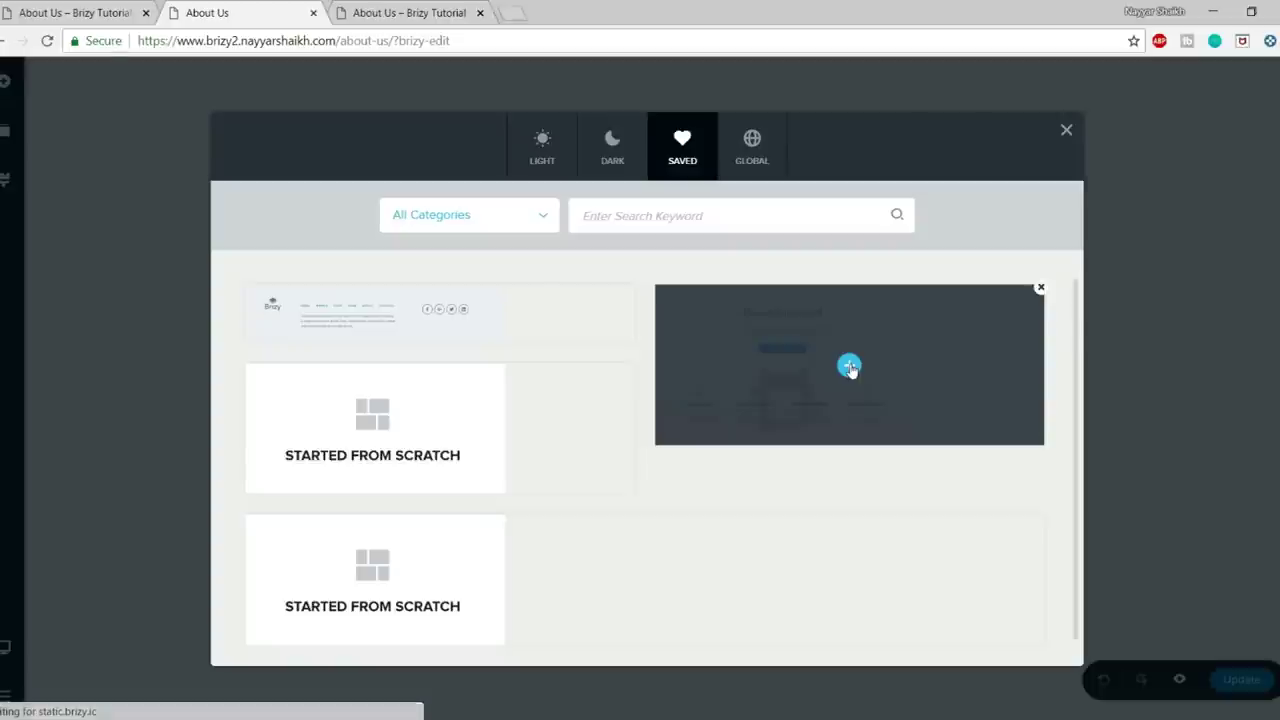
pyautogui.click(849, 367)
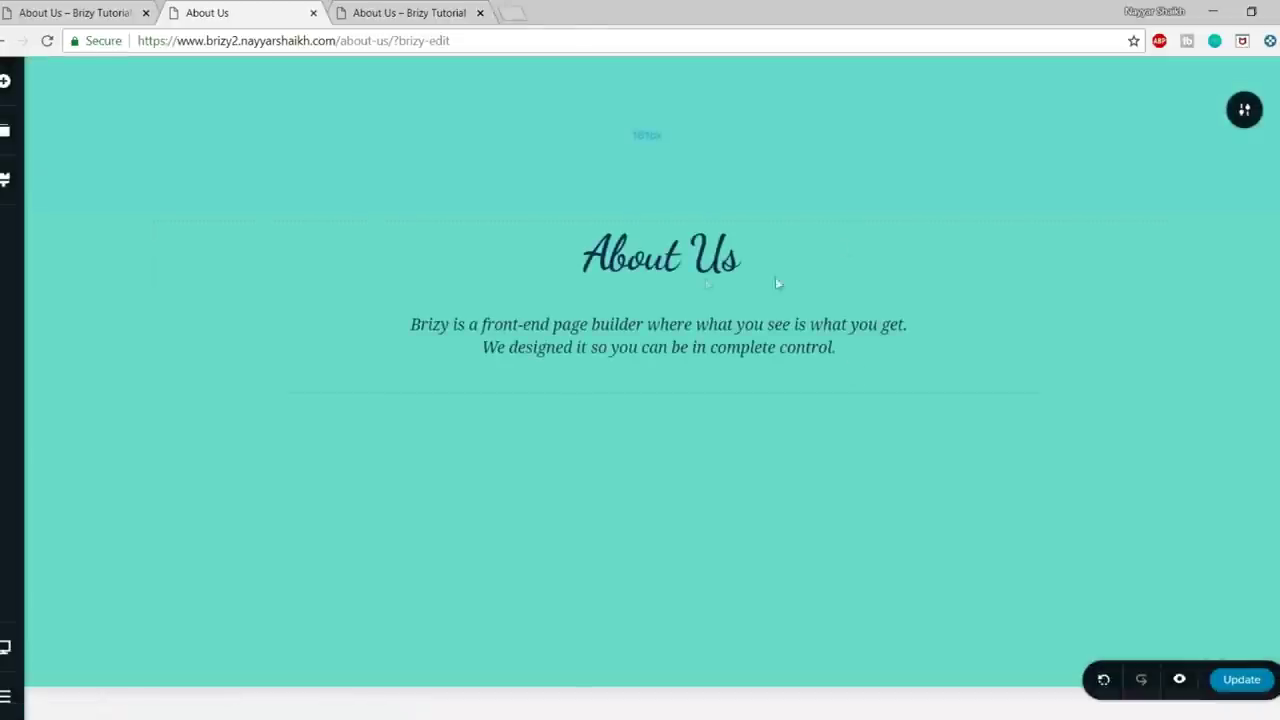
# - Replace the hero heading text with 'Contact Us'
pyautogui.click(670, 262)
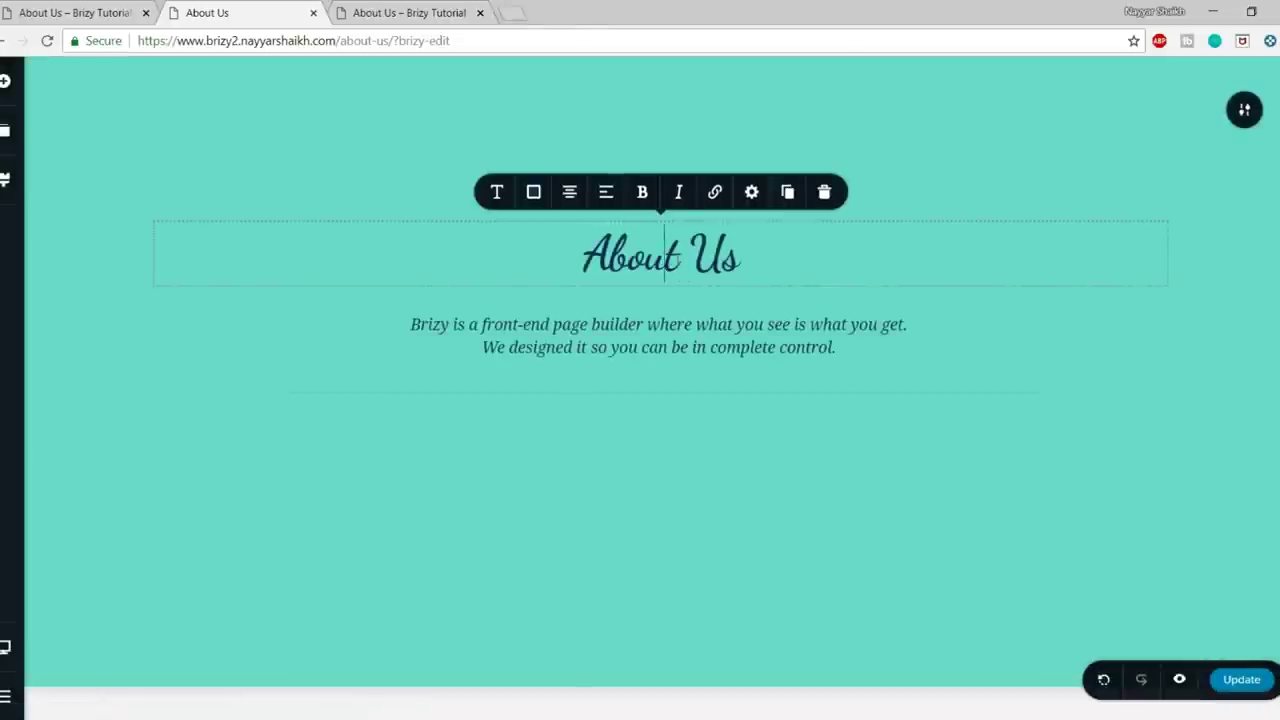
pyautogui.tripleClick(664, 258)
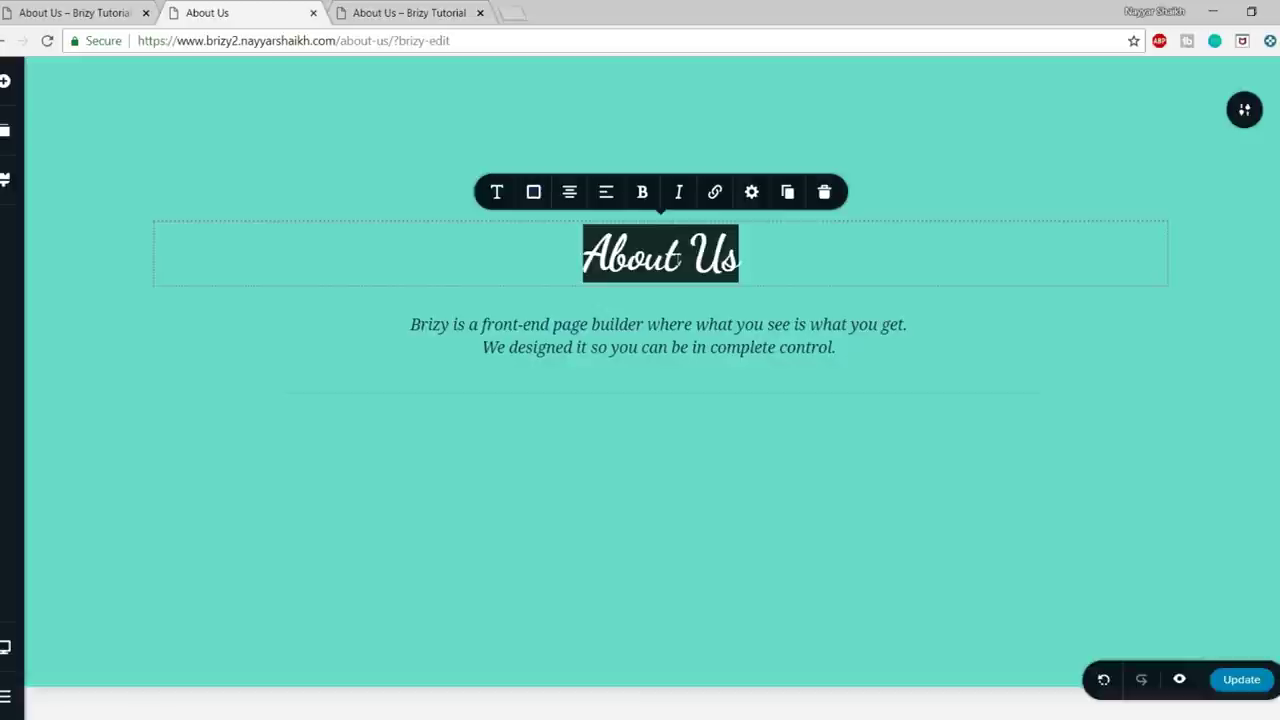
pyautogui.click(104, 12)
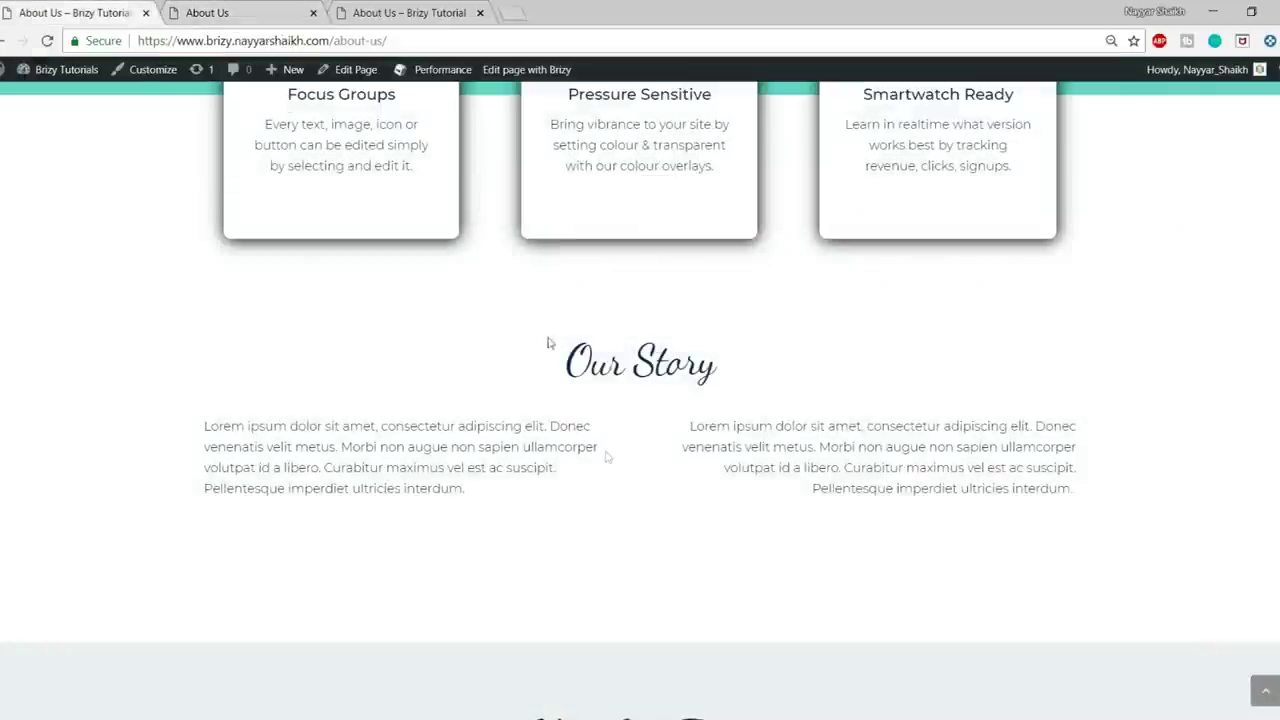
pyautogui.scroll(6, 609, 491)
pyautogui.click(236, 12)
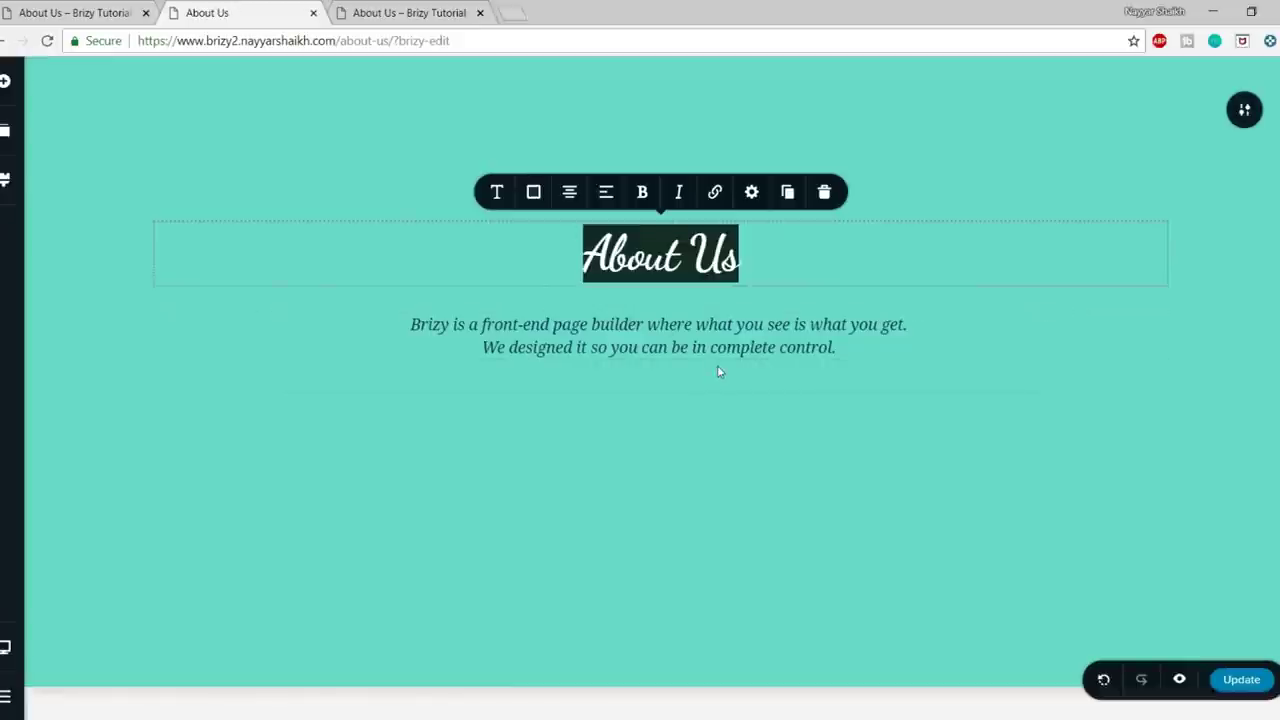
pyautogui.write('Contac')
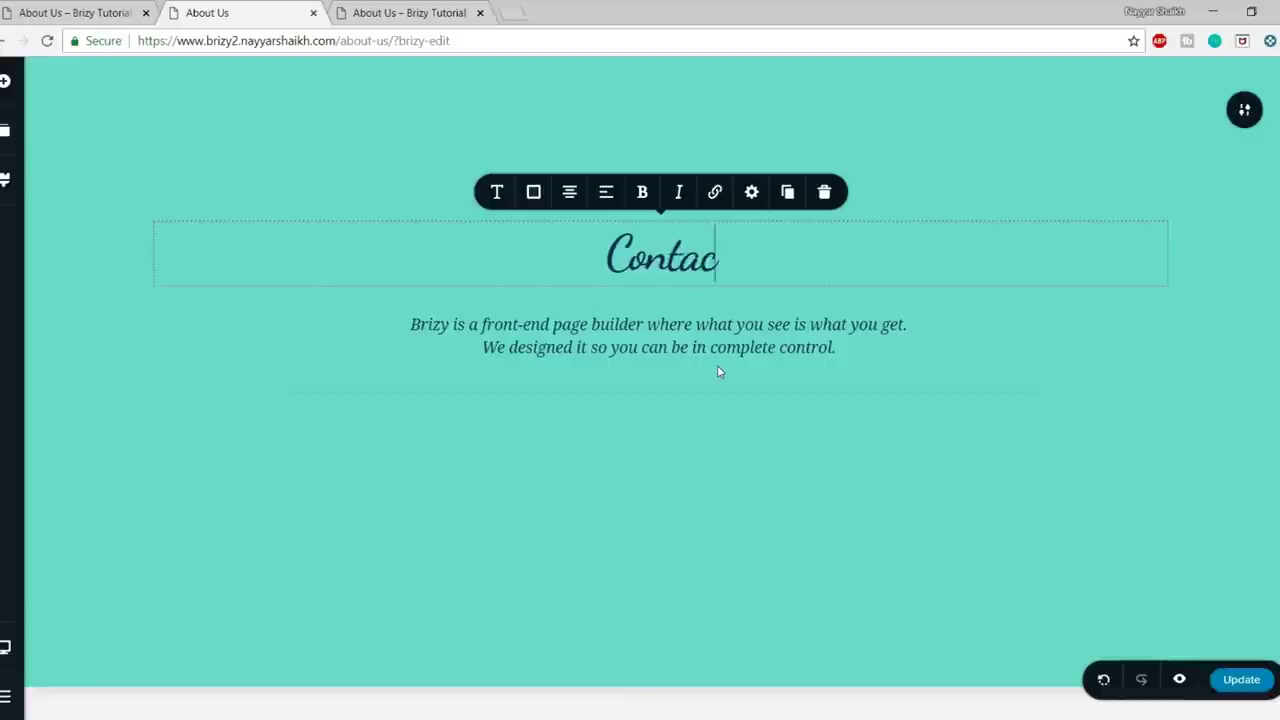
pyautogui.write('t Us')
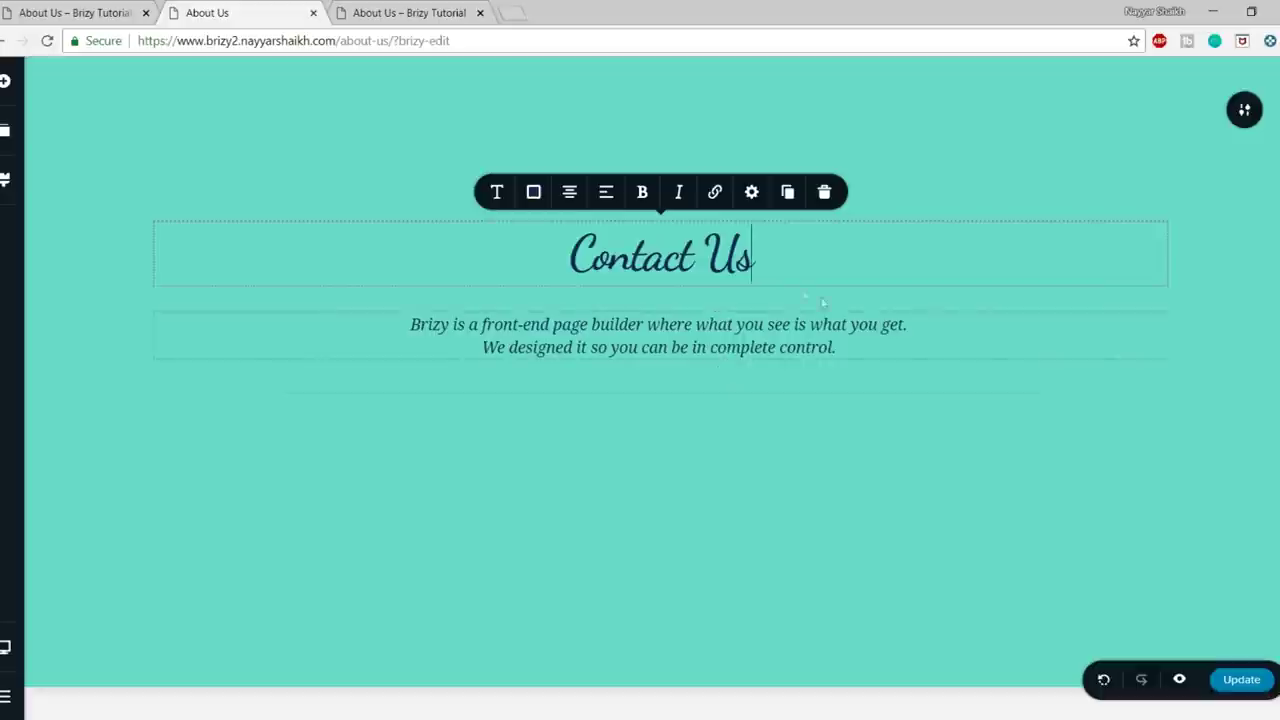
# - Add the saved Contact Details block below the hero section
pyautogui.scroll(-1, 797, 449)
pyautogui.scroll(-1, 672, 658)
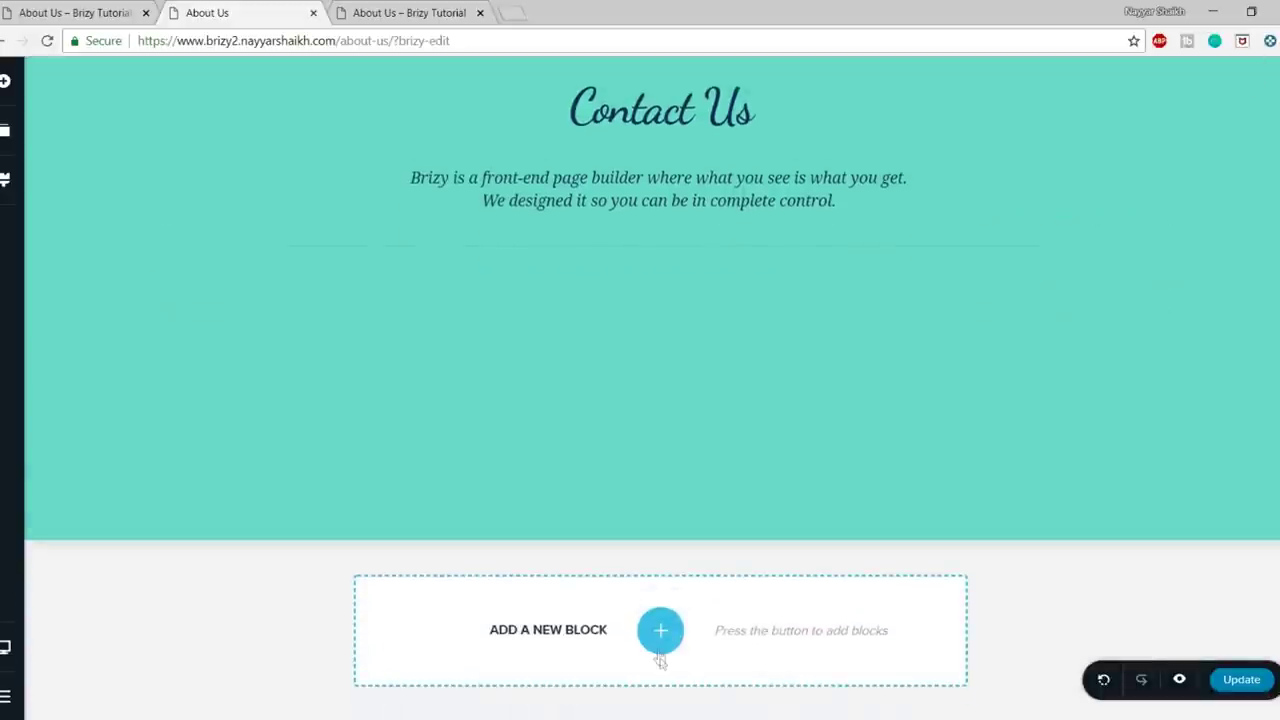
pyautogui.click(660, 640)
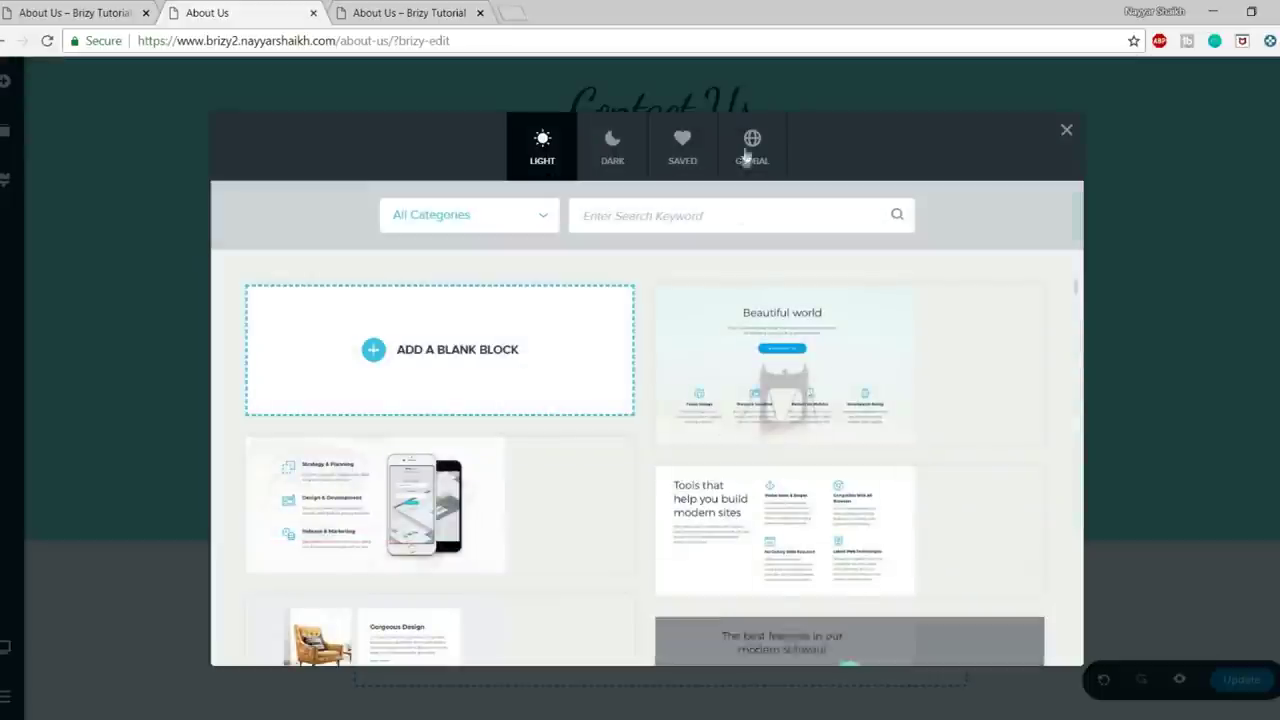
pyautogui.click(700, 142)
pyautogui.moveTo(420, 460)
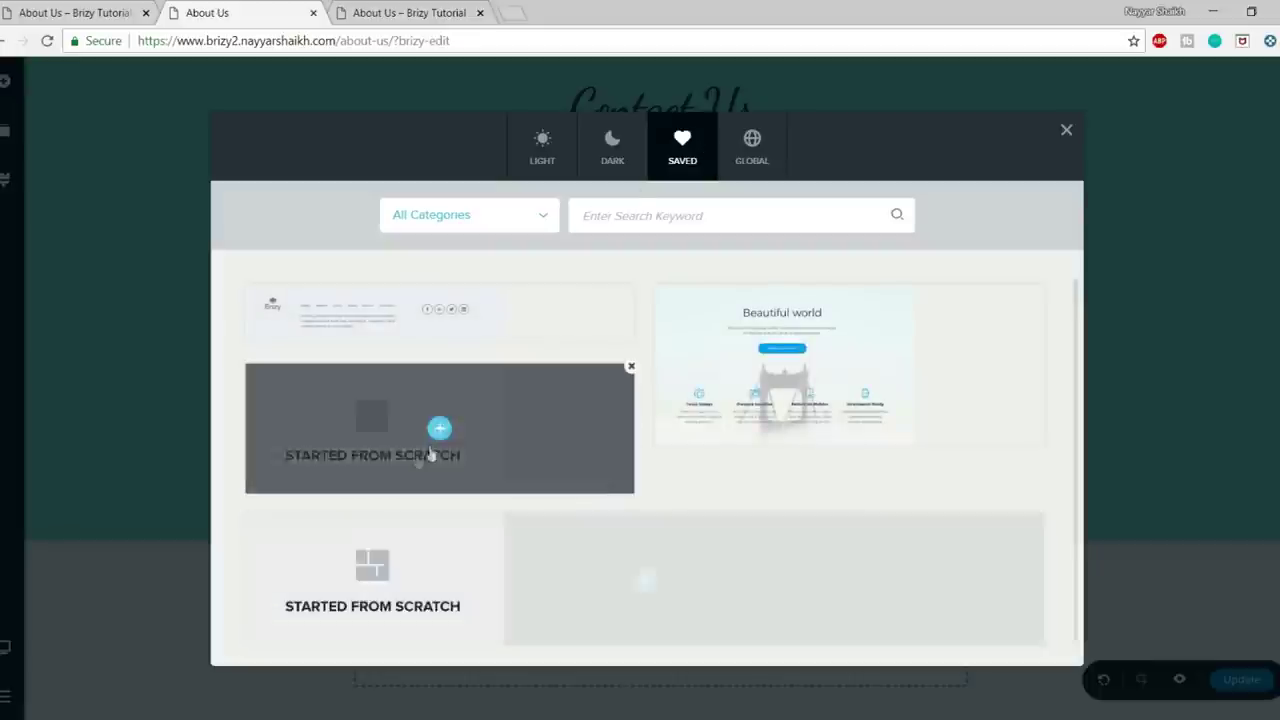
pyautogui.click(438, 430)
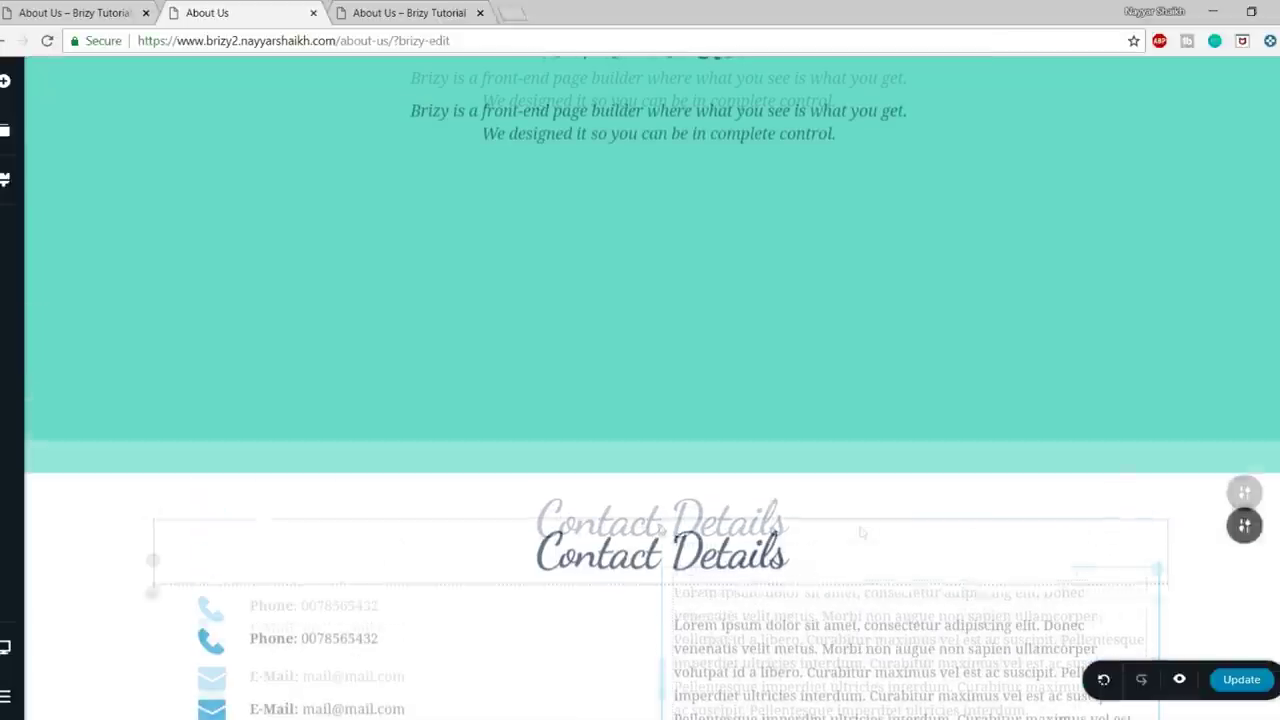
# - Check the live reference About Us page, then return to the Brizy editor
pyautogui.click(85, 12)
pyautogui.scroll(2, 663, 363)
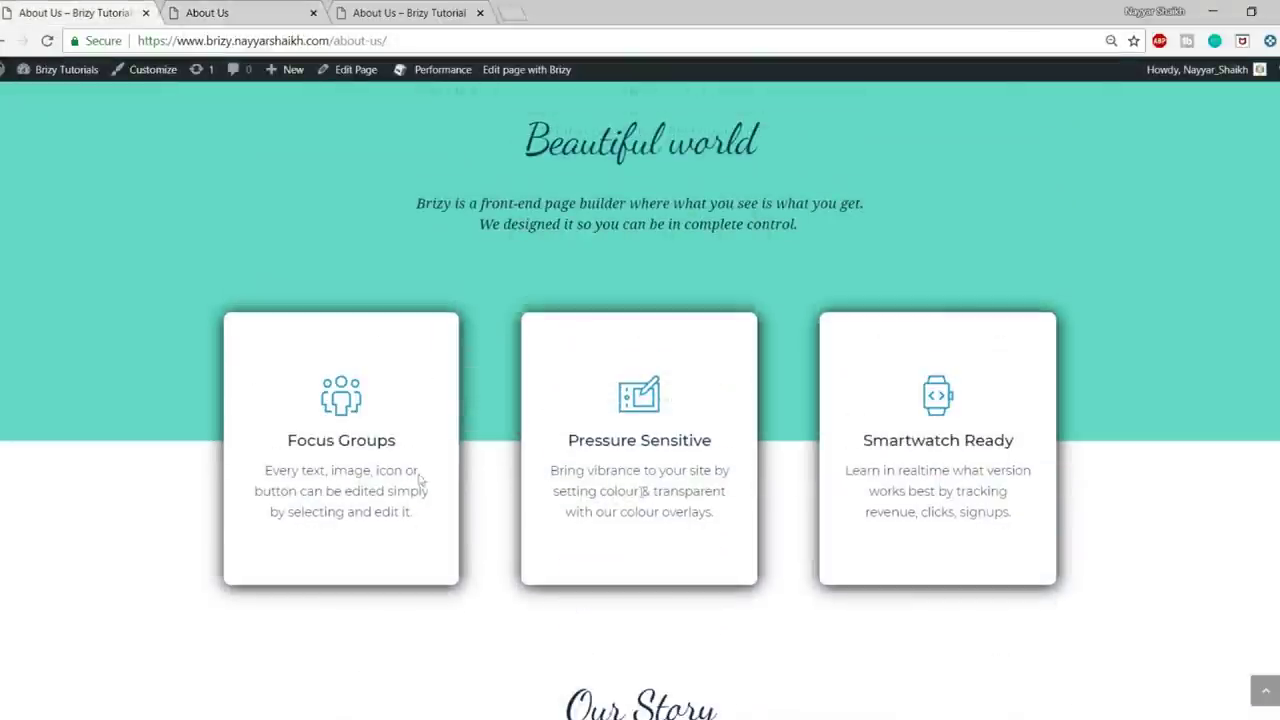
pyautogui.scroll(2, 663, 256)
pyautogui.scroll(-6, 734, 489)
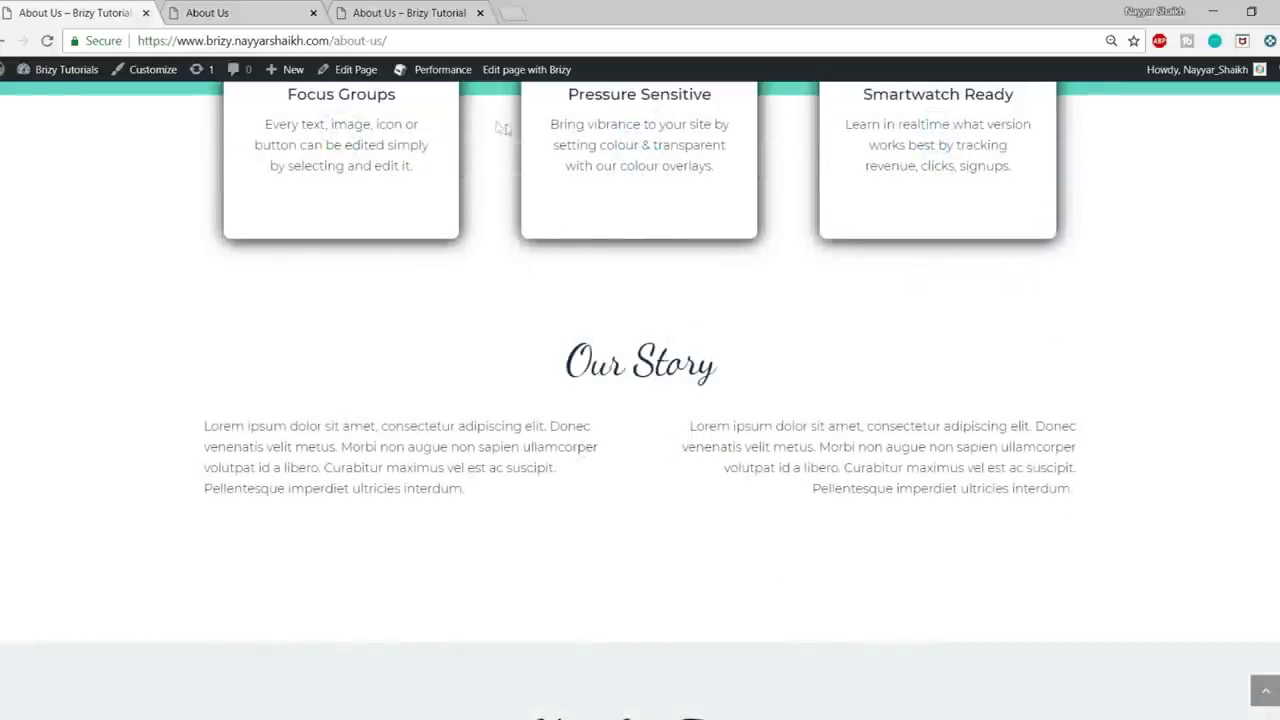
pyautogui.scroll(2, 400, 343)
pyautogui.moveTo(290, 265); pyautogui.dragTo(1046, 360)
pyautogui.click(975, 375)
pyautogui.scroll(2, 432, 342)
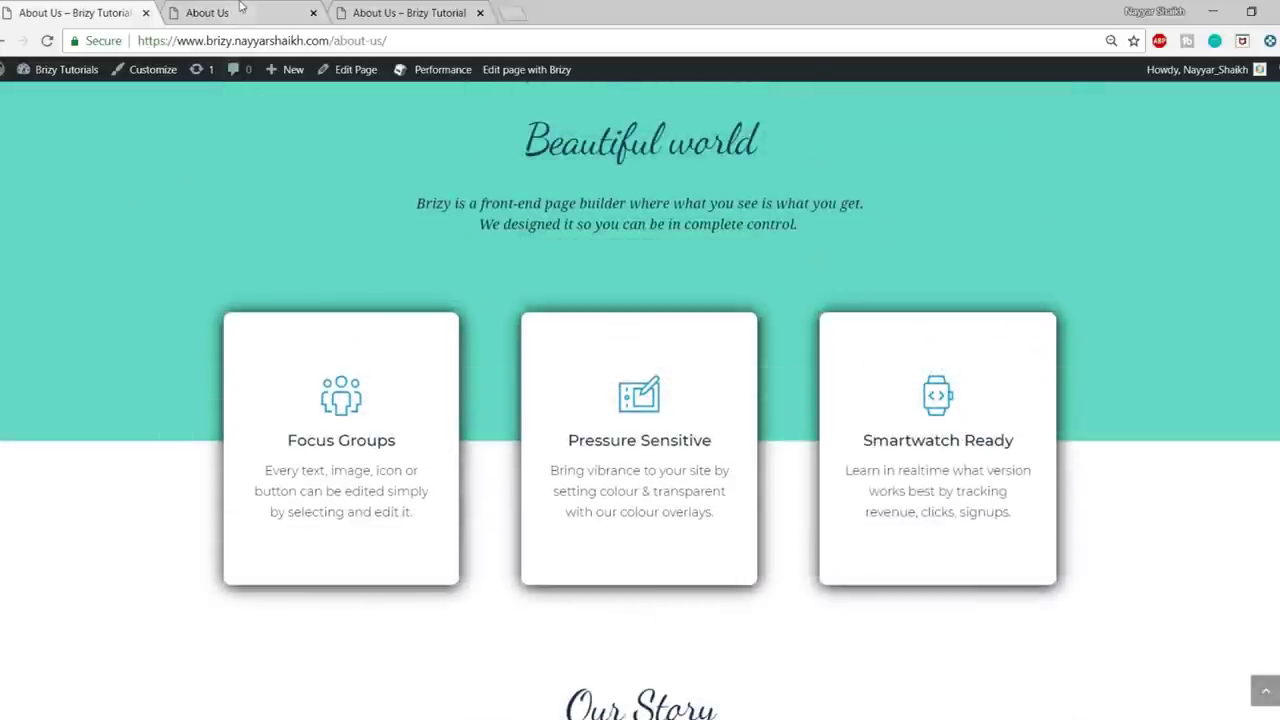
pyautogui.click(240, 10)
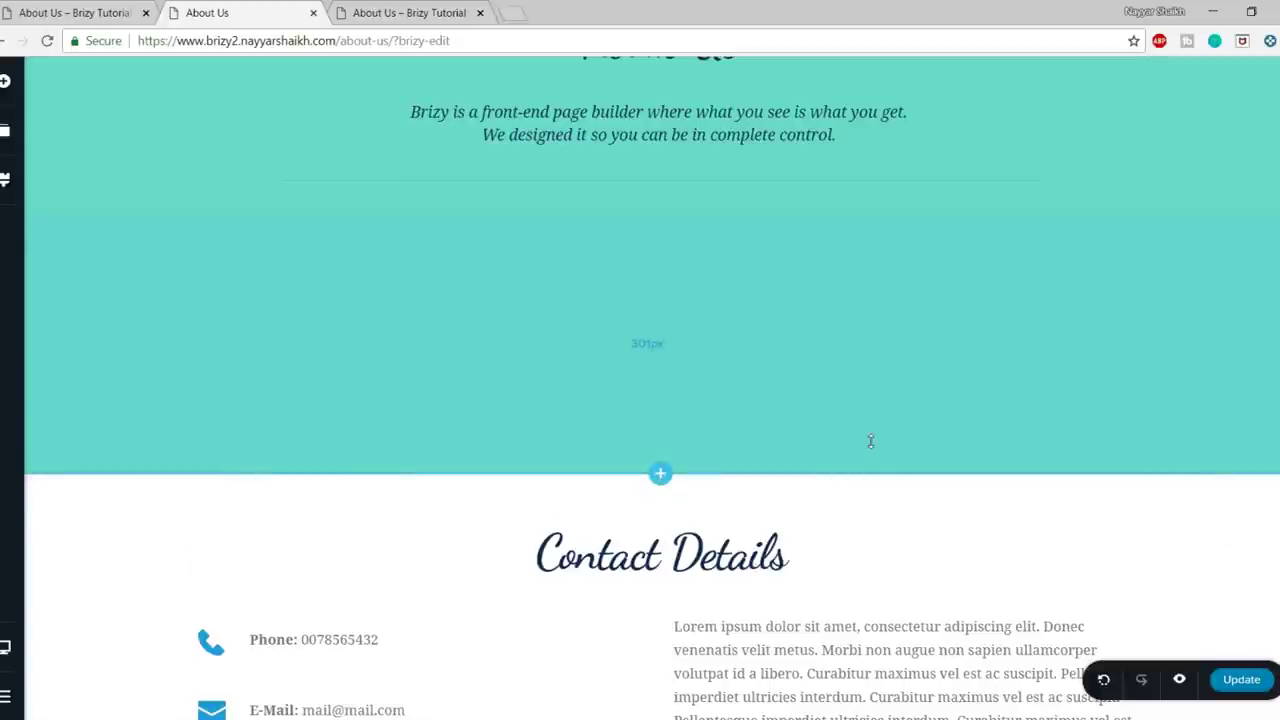
# - Insert an empty two-column block and duplicate its left column to make three columns
pyautogui.click(660, 474)
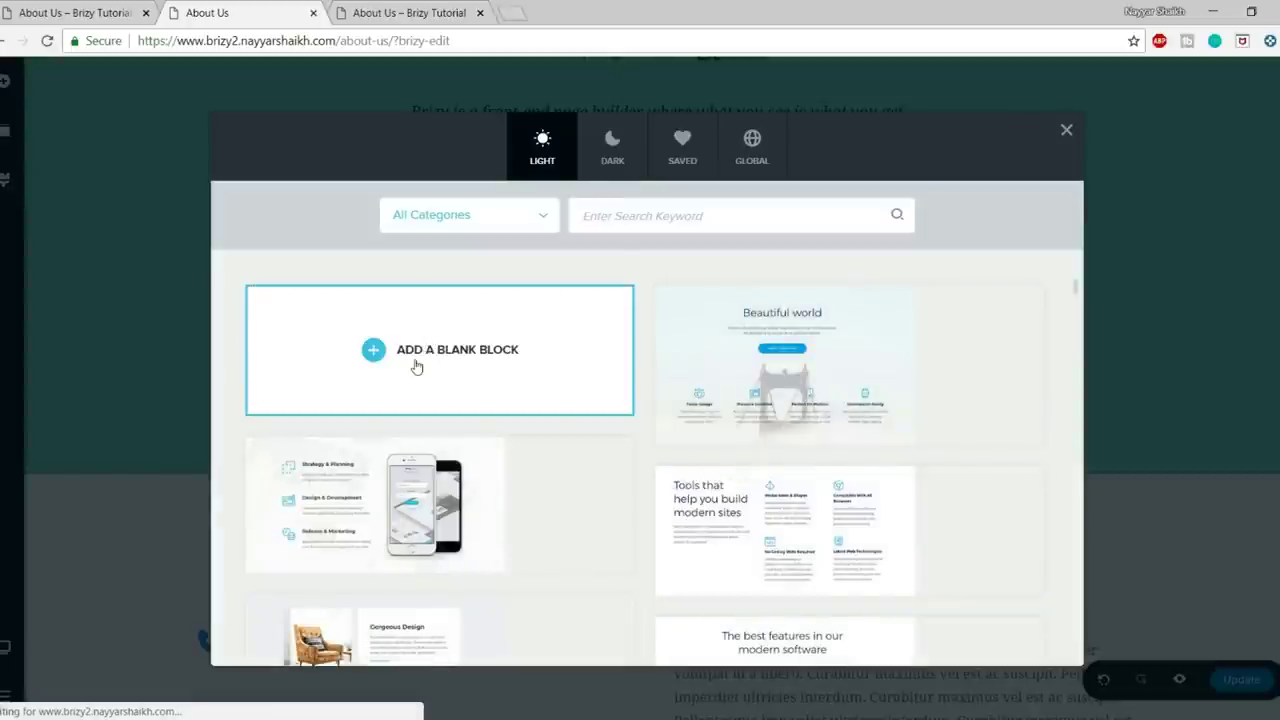
pyautogui.click(416, 367)
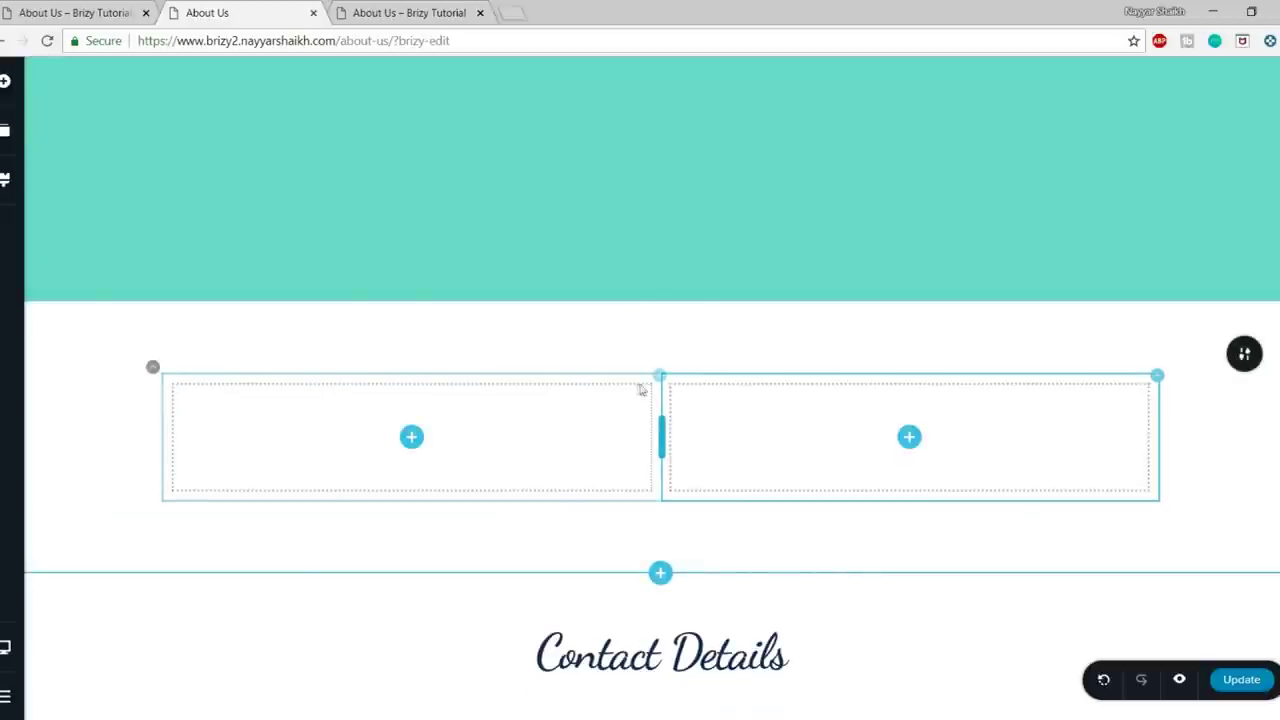
pyautogui.click(645, 385)
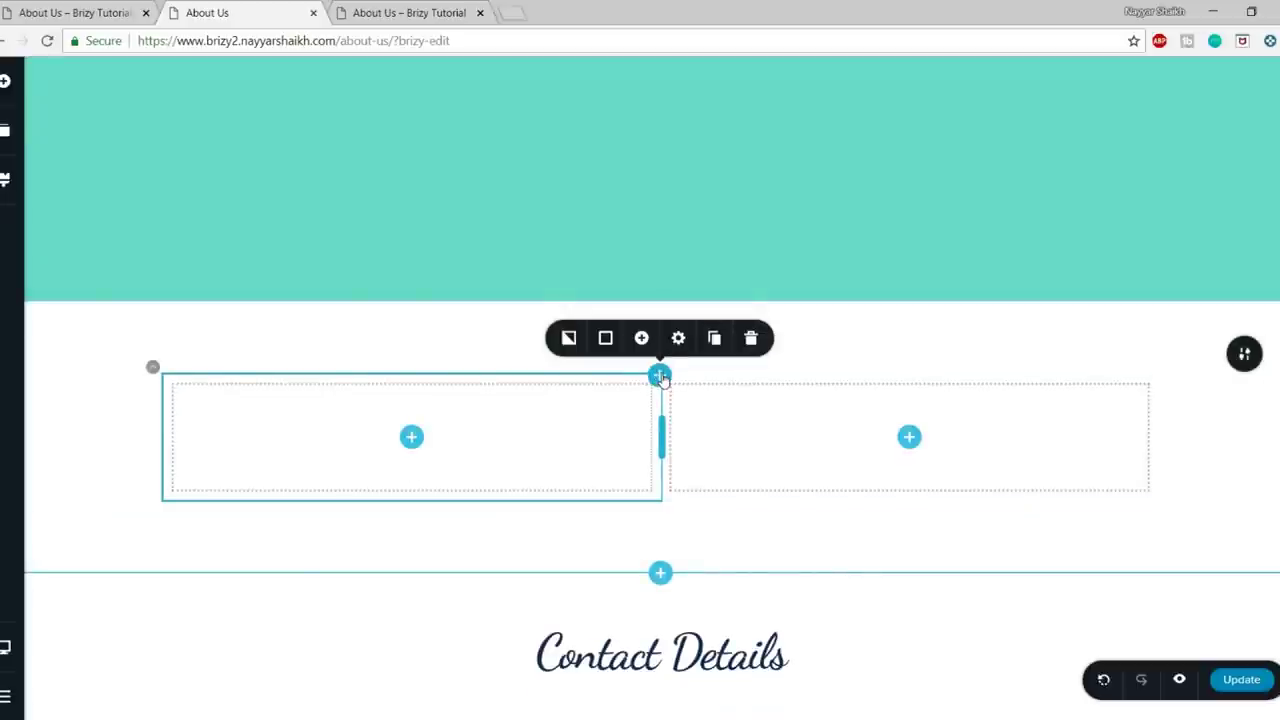
pyautogui.click(716, 340)
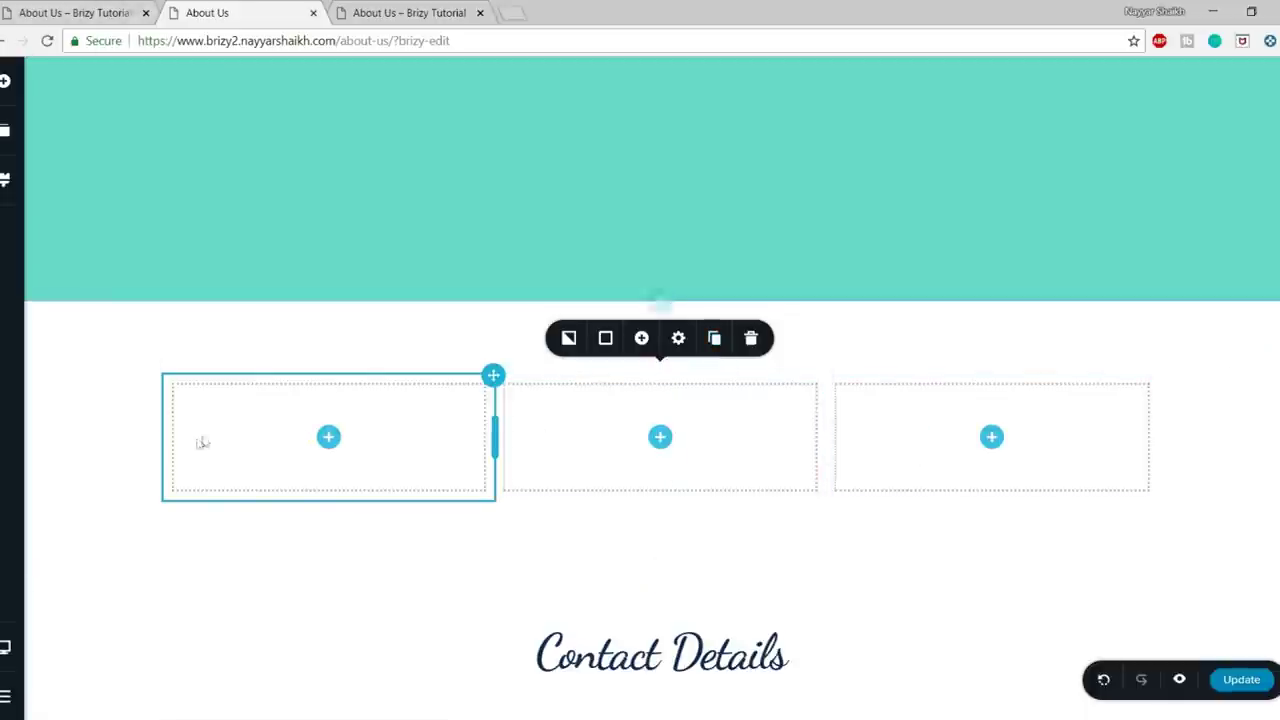
# - Nest a row in the first column and delete its right inner column
pyautogui.click(6, 82)
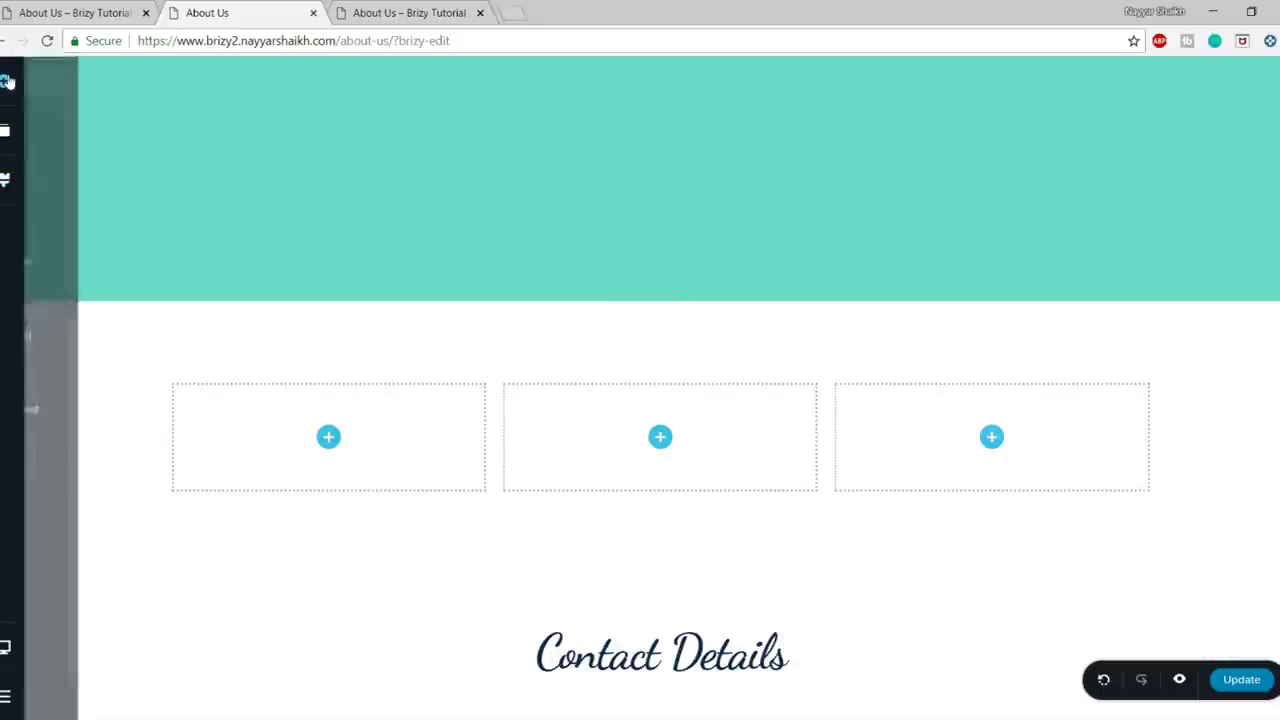
pyautogui.moveTo(90, 620); pyautogui.dragTo(338, 443)
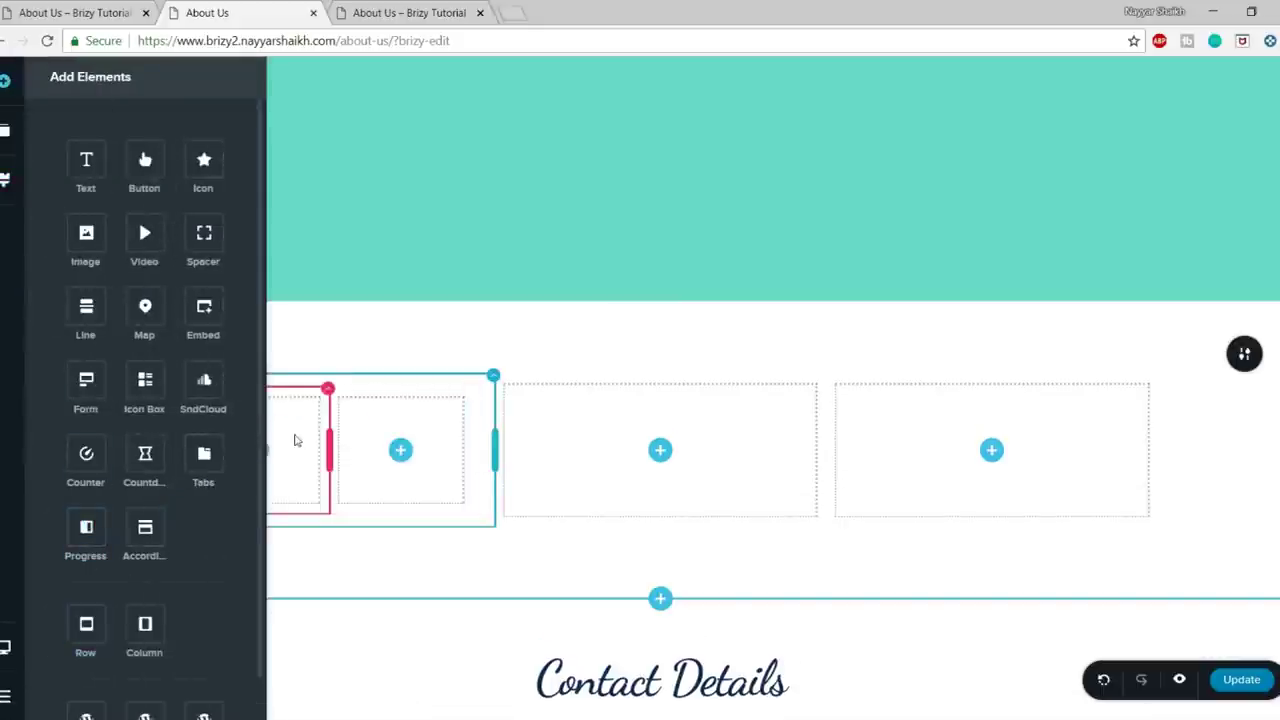
pyautogui.click(314, 240)
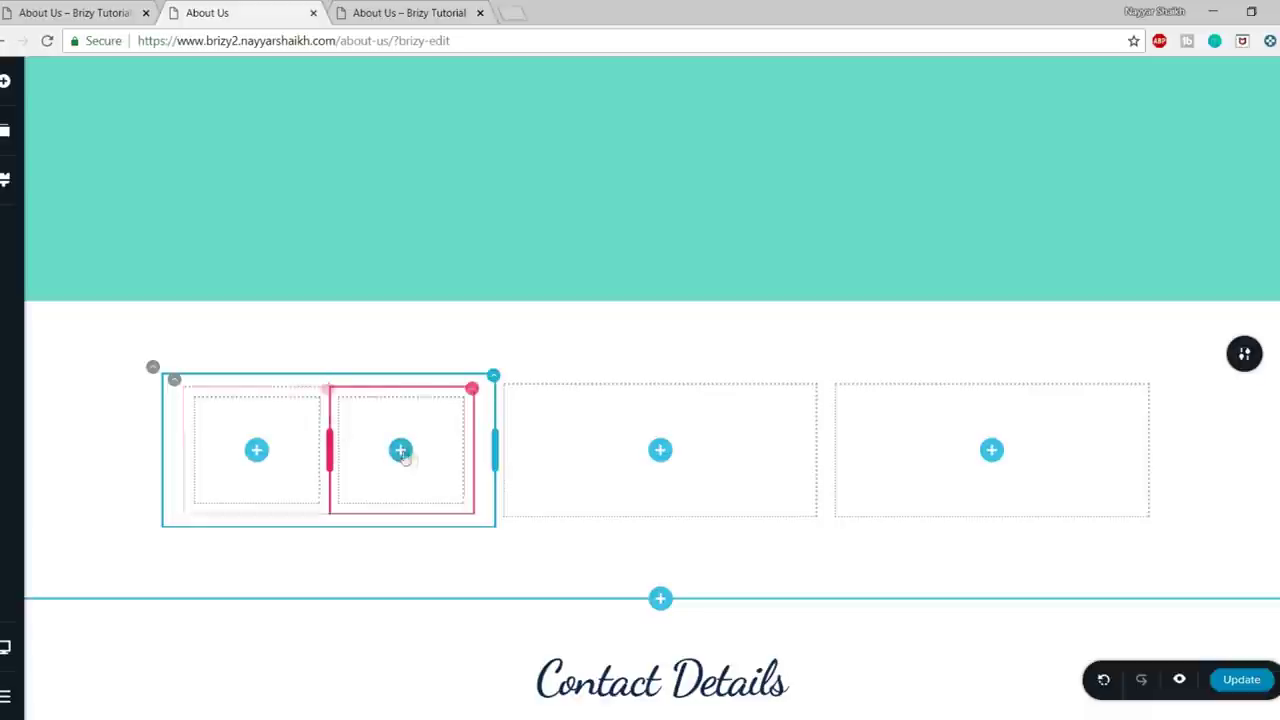
pyautogui.click(471, 390)
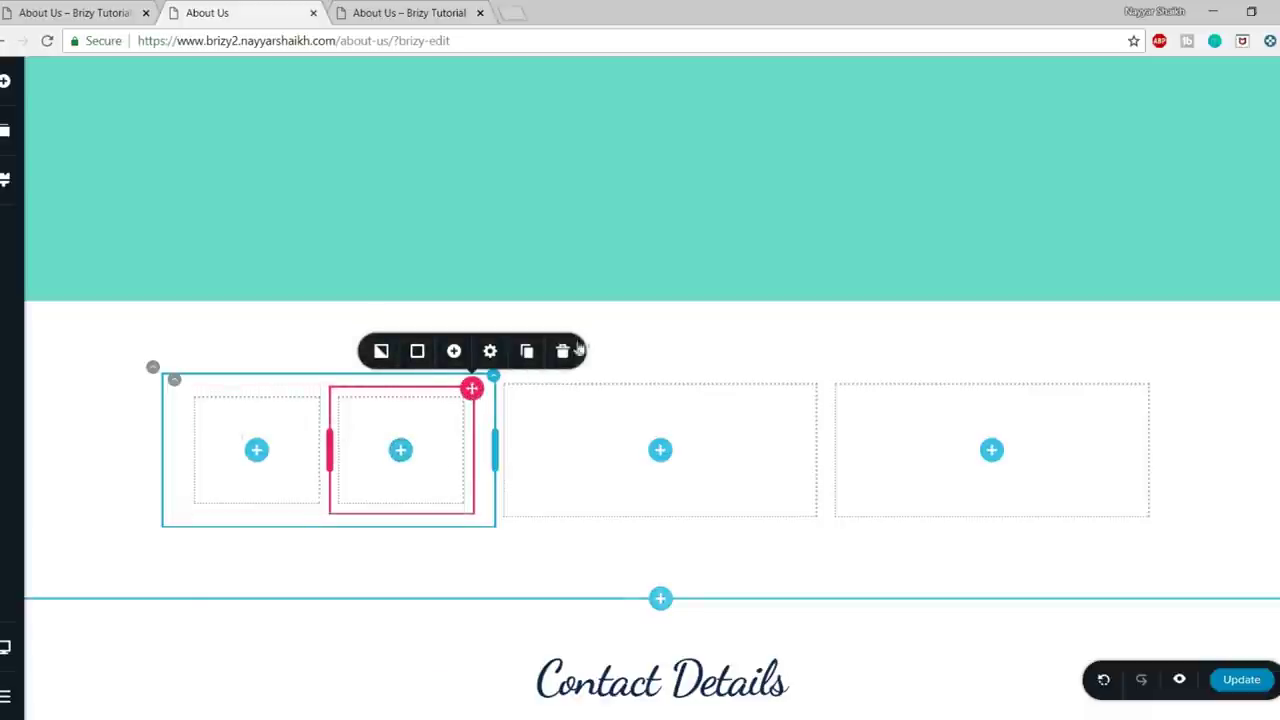
pyautogui.click(566, 352)
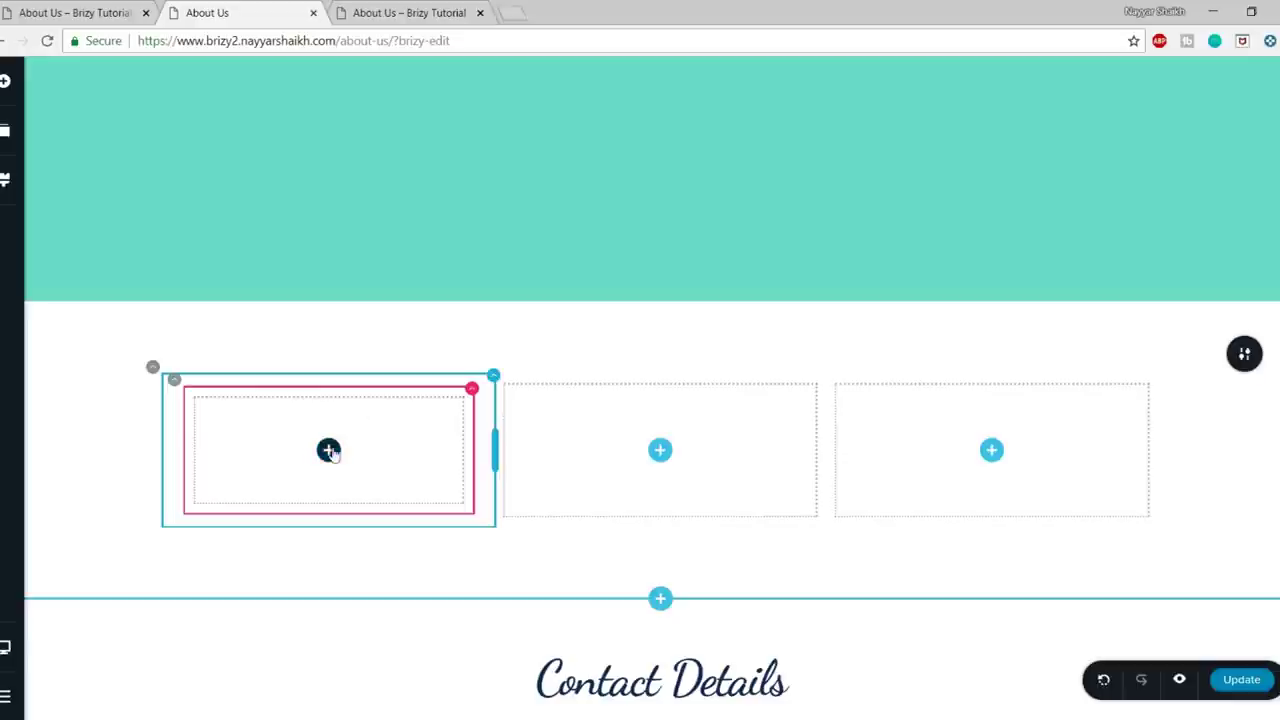
pyautogui.hotkey('ctrl', 'shift', 'Tab')
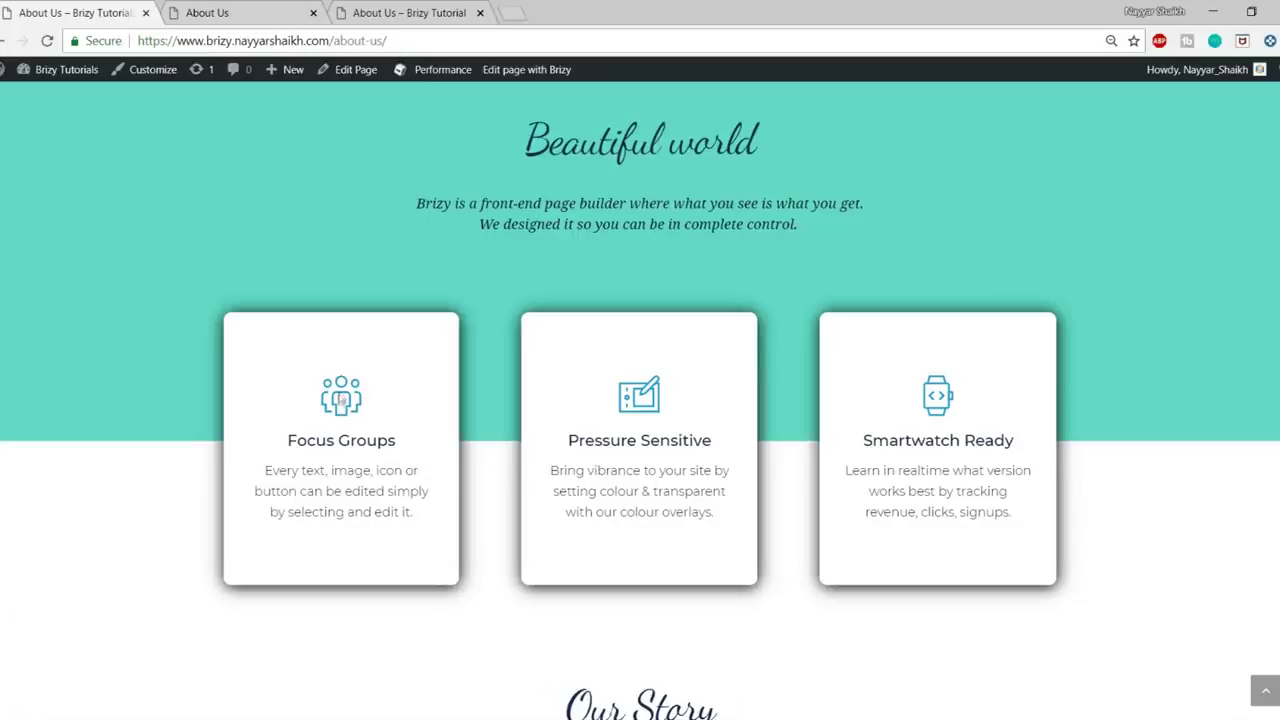
pyautogui.click(270, 12)
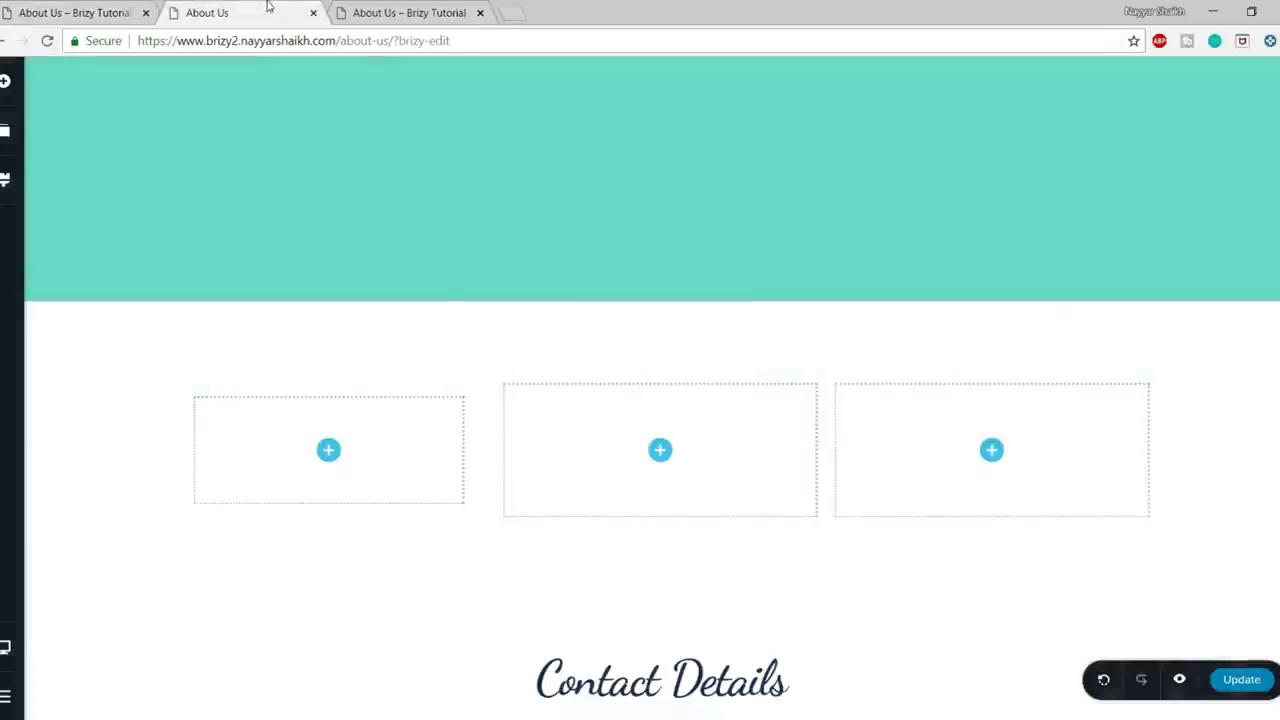
pyautogui.click(4, 80)
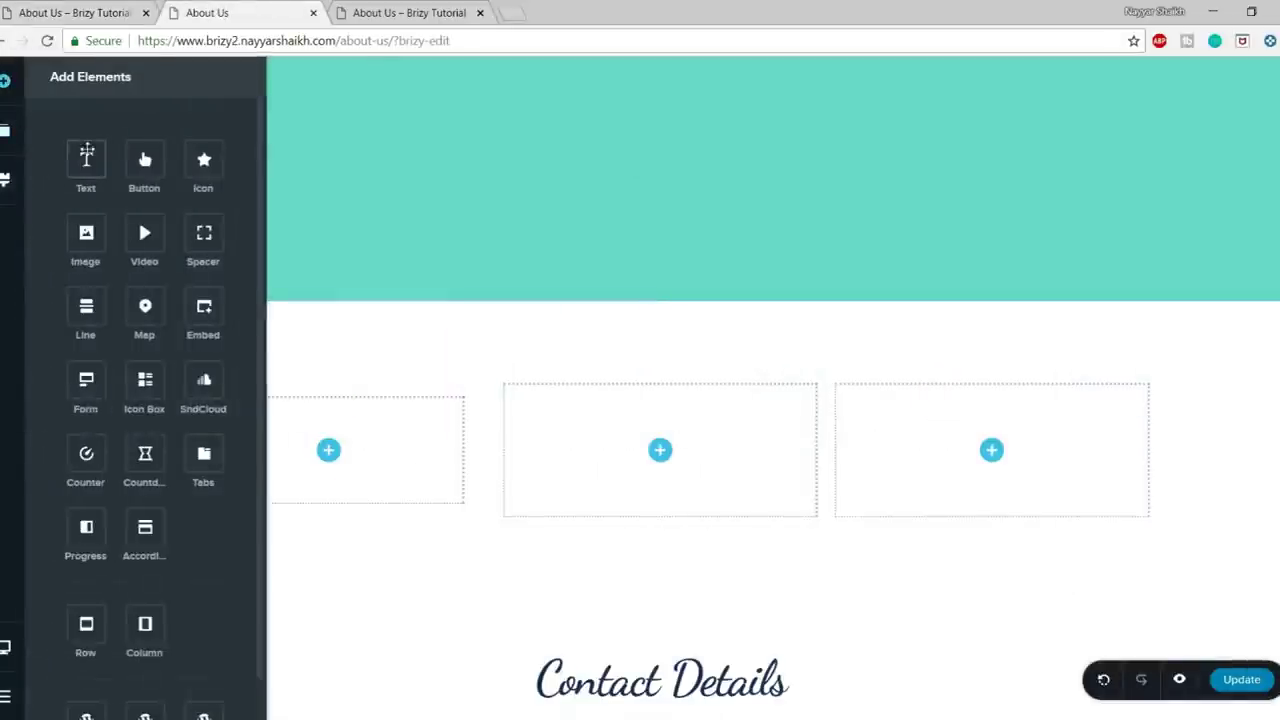
# - Add an icon and two text blocks to the first column, using the outline group icon at size 64
pyautogui.moveTo(205, 165); pyautogui.dragTo(331, 458)
pyautogui.moveTo(86, 160); pyautogui.dragTo(337, 450)
pyautogui.moveTo(86, 160); pyautogui.dragTo(343, 546)
pyautogui.click(329, 421)
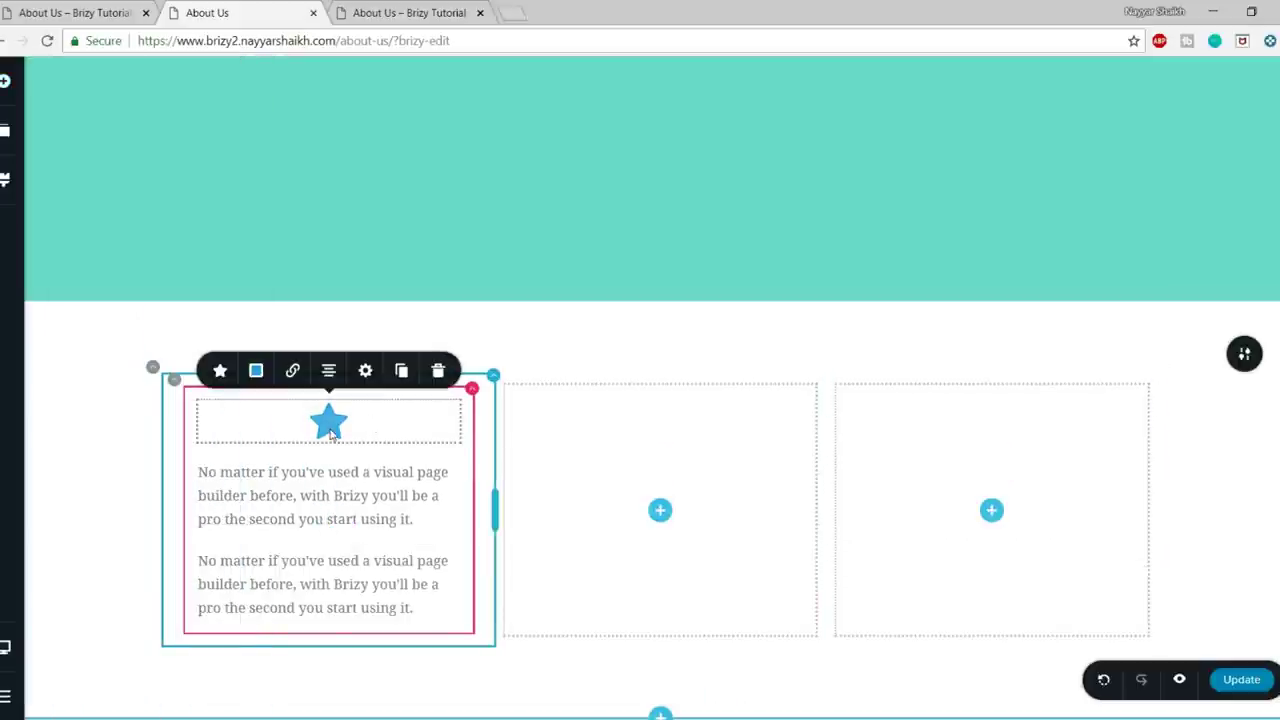
pyautogui.click(220, 371)
pyautogui.click(294, 262)
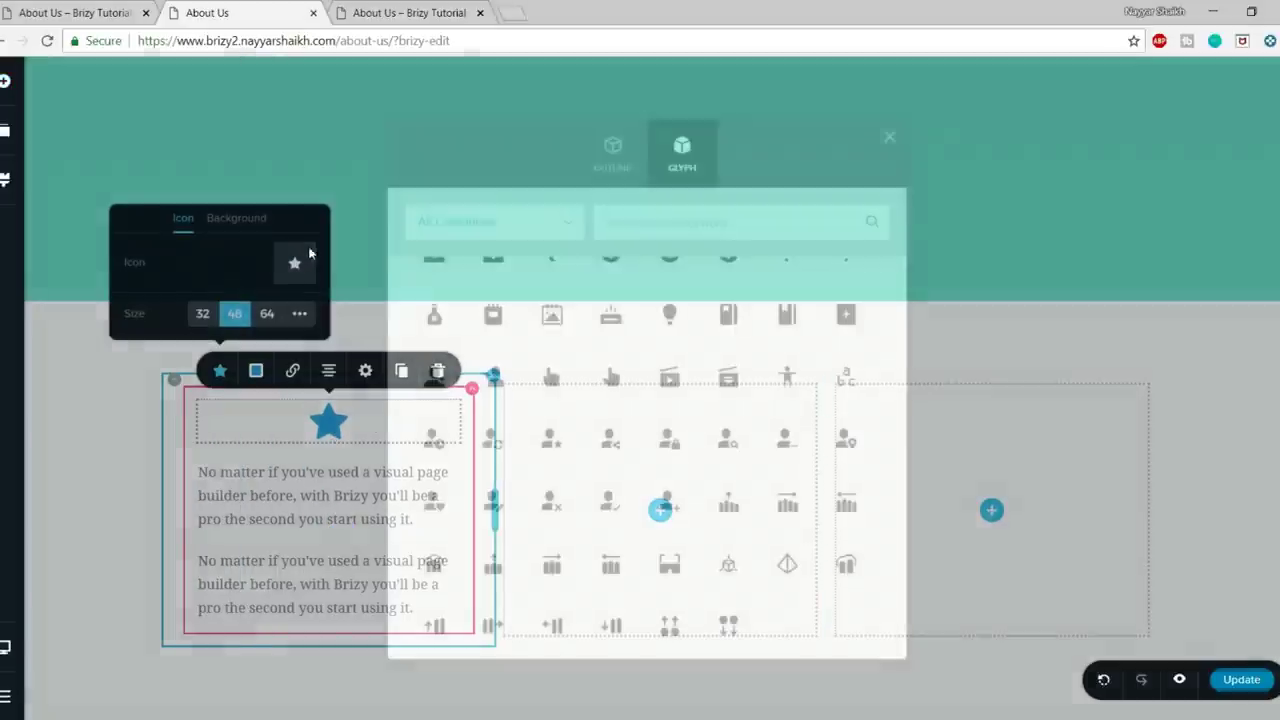
pyautogui.click(604, 167)
pyautogui.click(652, 226)
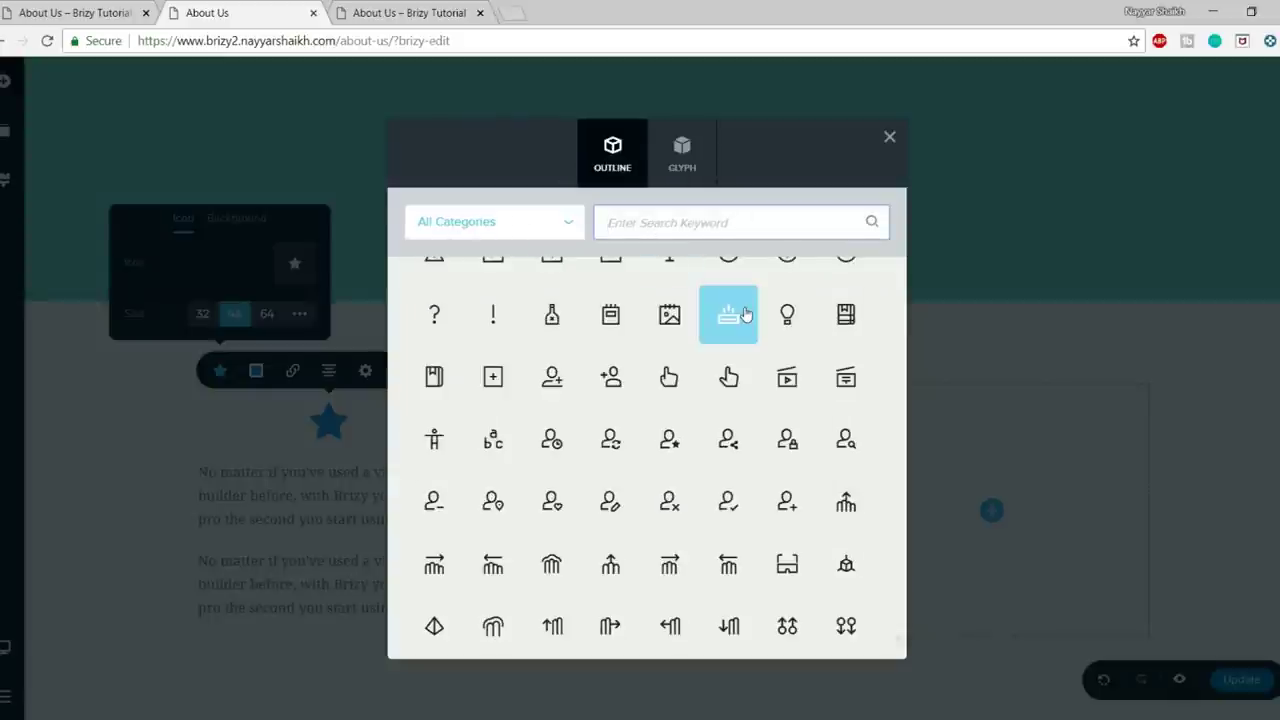
pyautogui.write('grou')
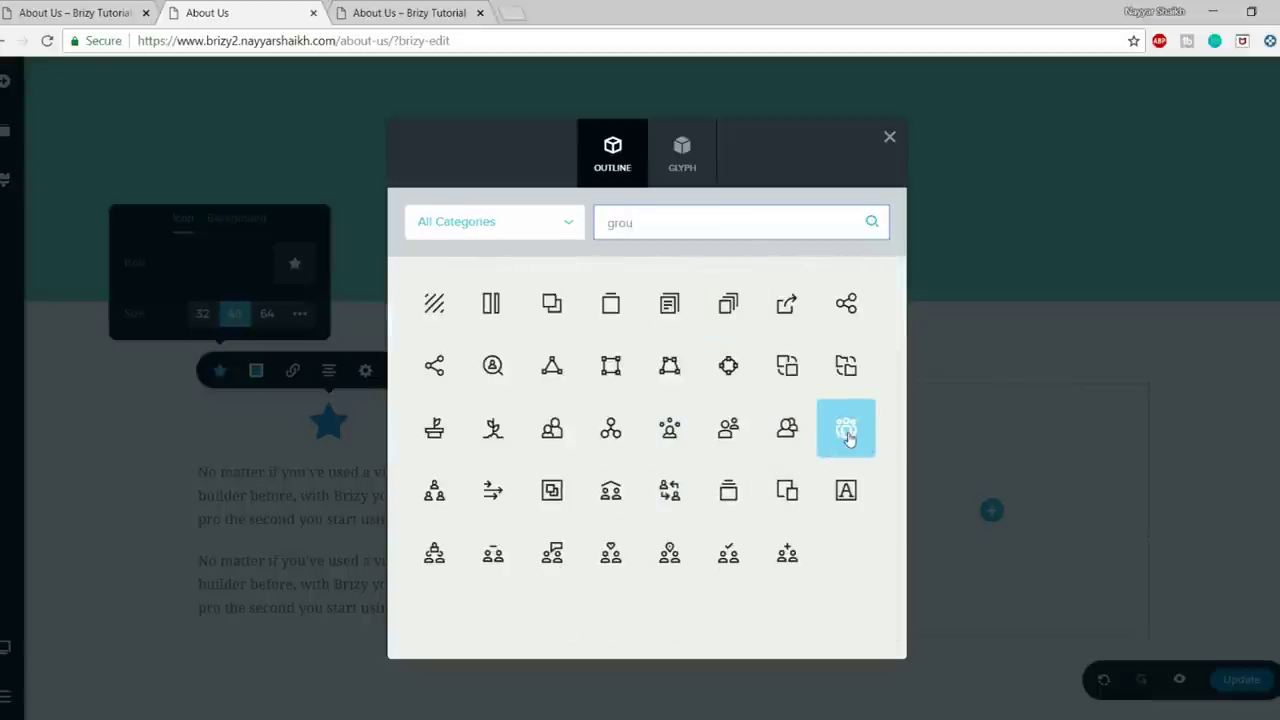
pyautogui.click(846, 430)
pyautogui.click(266, 315)
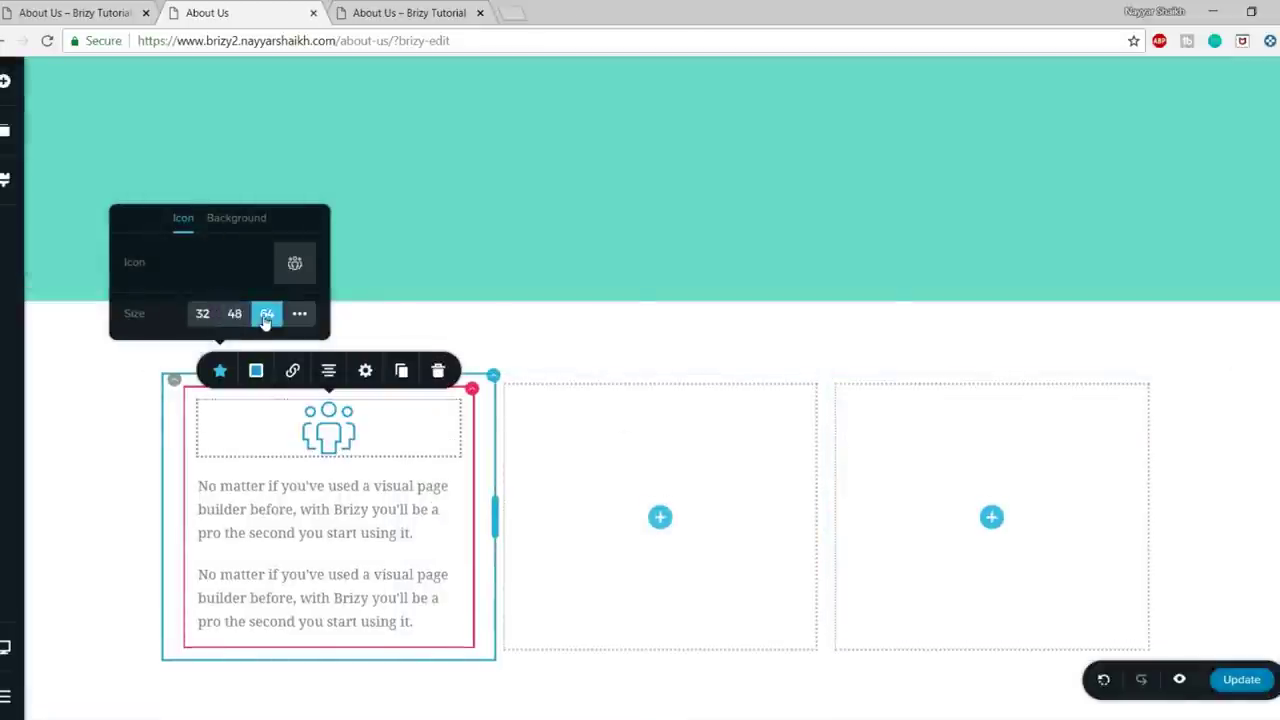
# - Paste 'Focus Groups' from the live page as a centred Heading 5 title
pyautogui.click(346, 512)
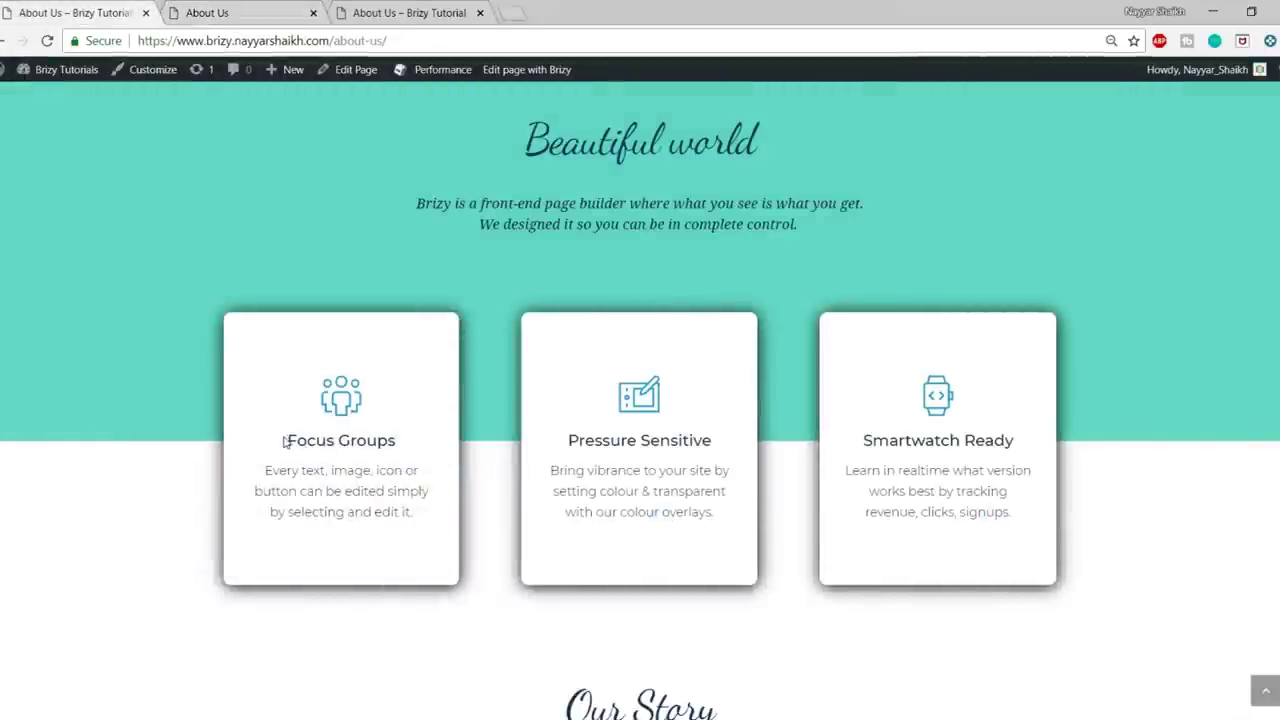
pyautogui.moveTo(285, 442); pyautogui.dragTo(418, 442)
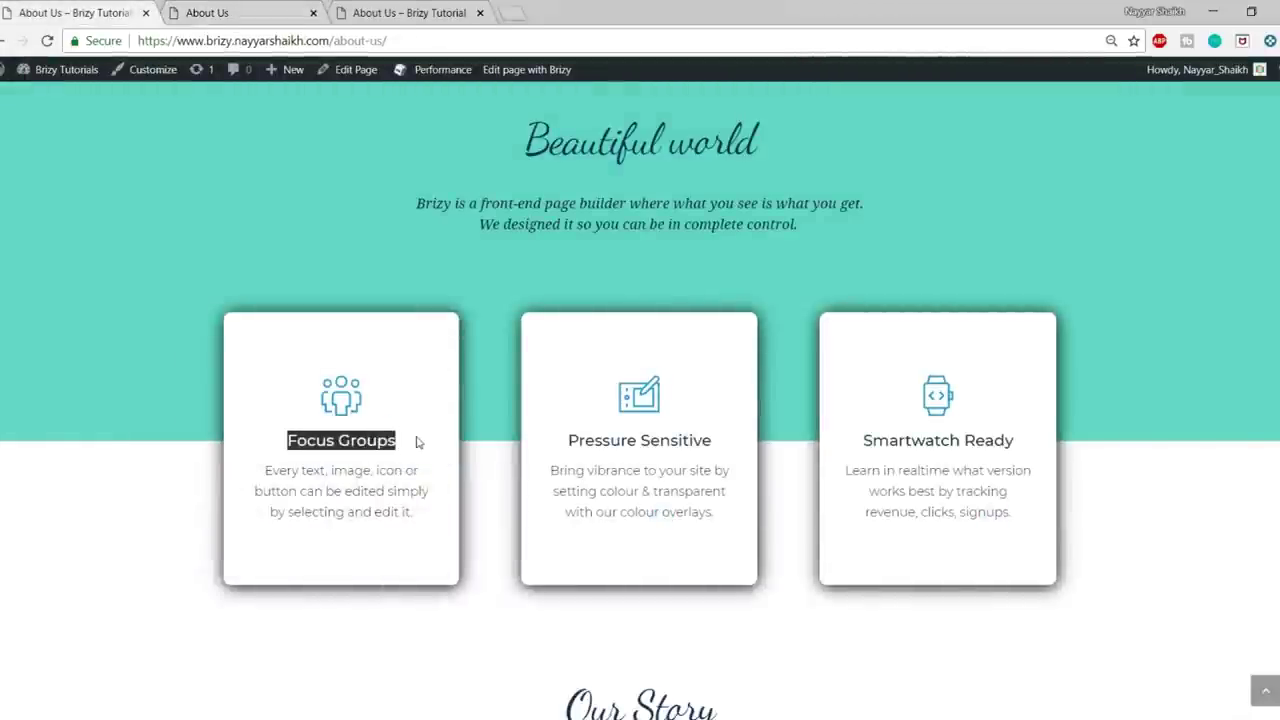
pyautogui.click(246, 6)
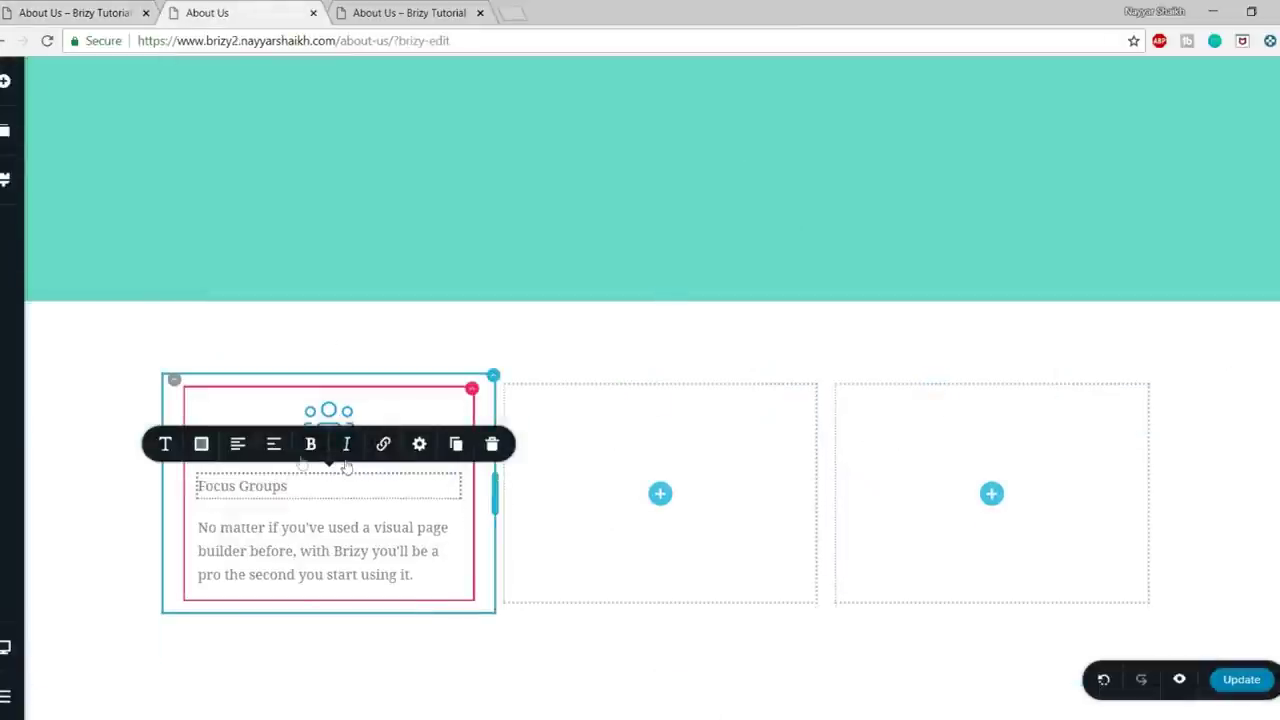
pyautogui.click(237, 446)
pyautogui.click(167, 447)
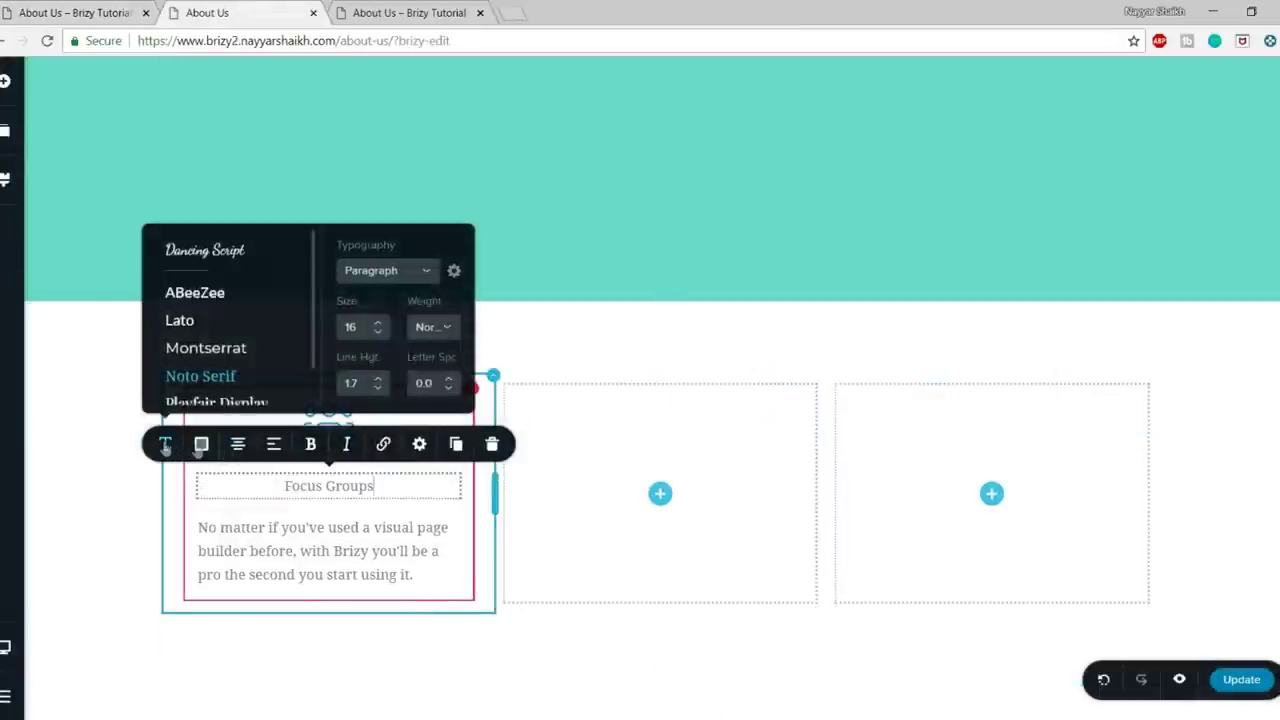
pyautogui.click(376, 270)
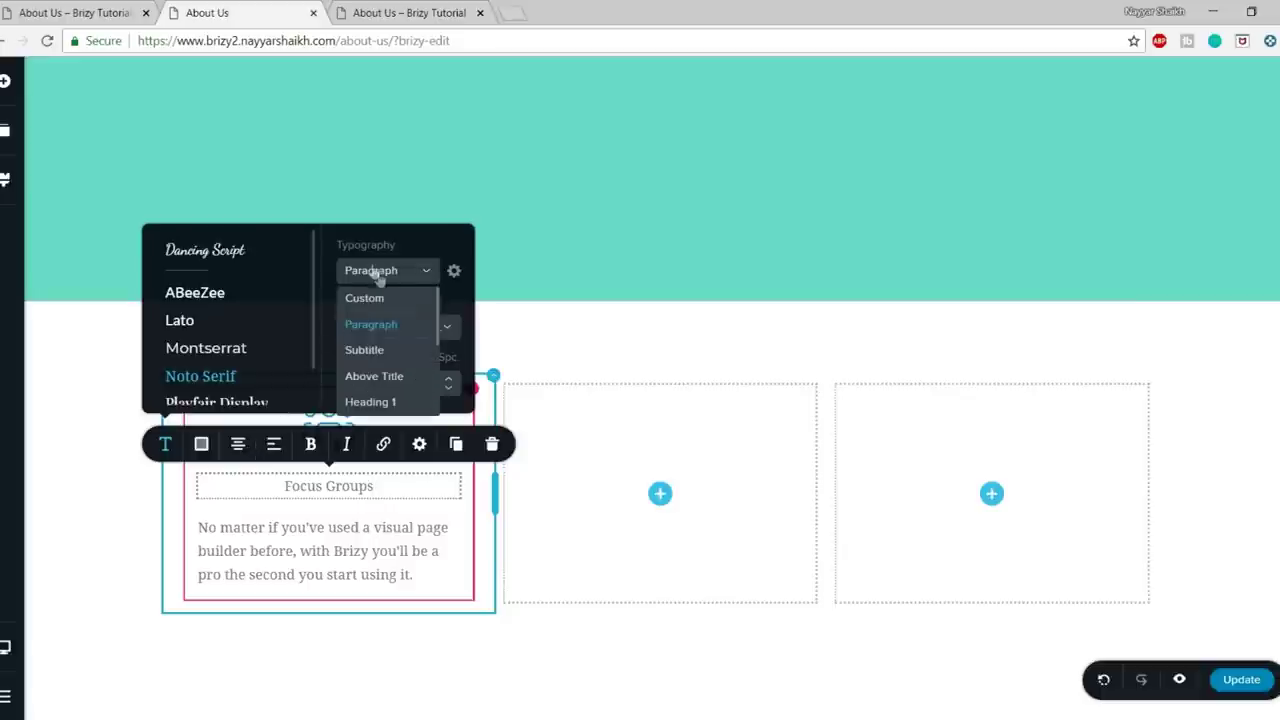
pyautogui.scroll(-2, 395, 395)
pyautogui.click(397, 369)
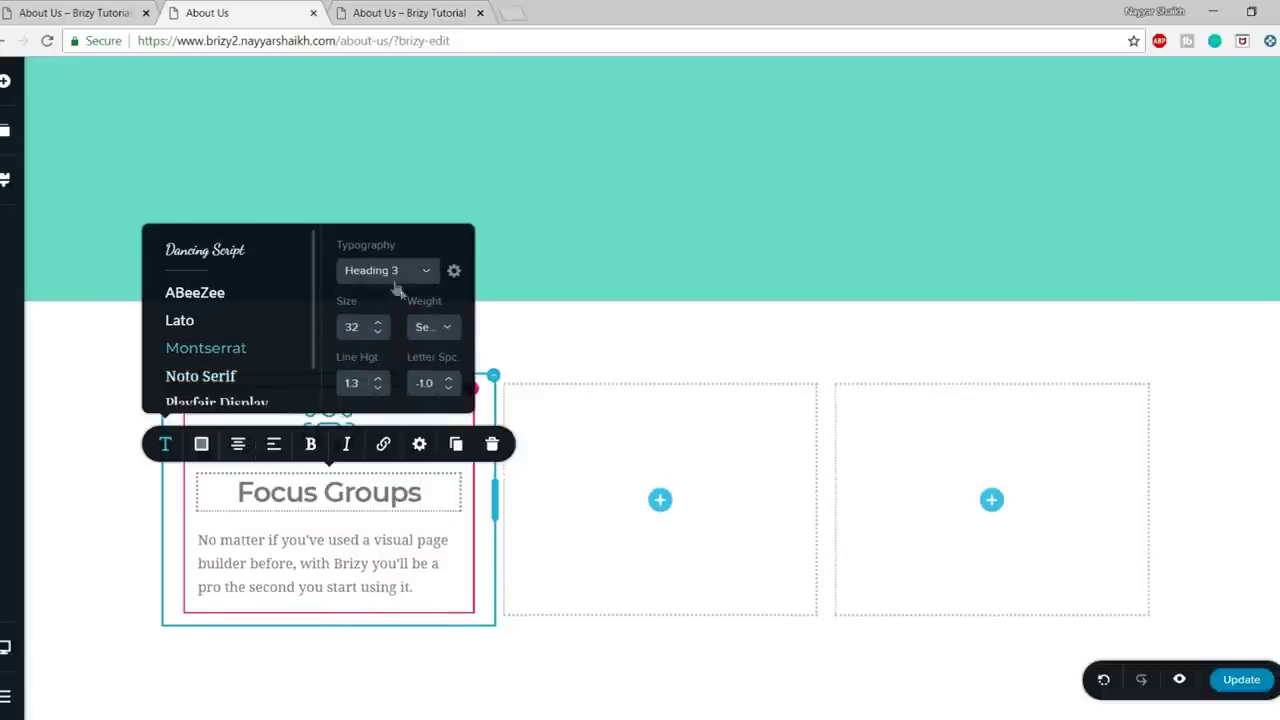
pyautogui.click(400, 280)
pyautogui.scroll(-2, 420, 340)
pyautogui.click(410, 352)
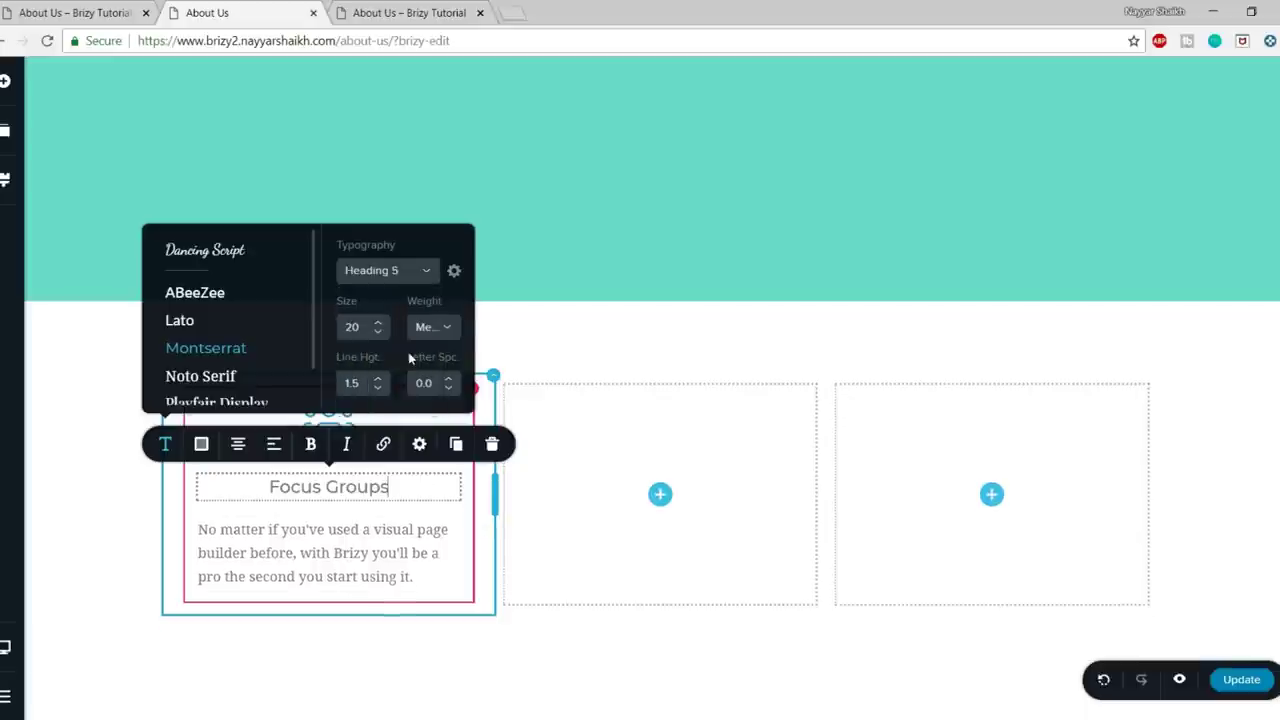
# - Paste the Focus Groups description from the live page into the paragraph and center it
pyautogui.click(364, 548)
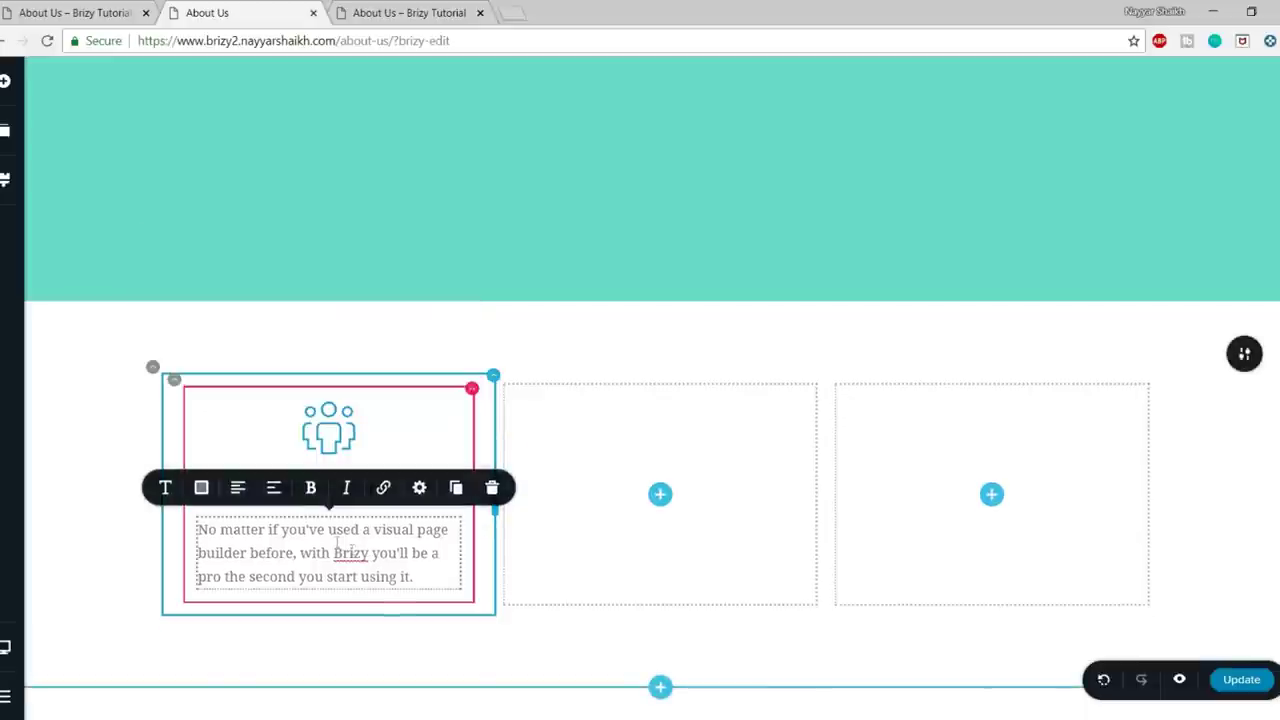
pyautogui.click(83, 9)
pyautogui.moveTo(416, 527); pyautogui.dragTo(270, 474)
pyautogui.click(279, 8)
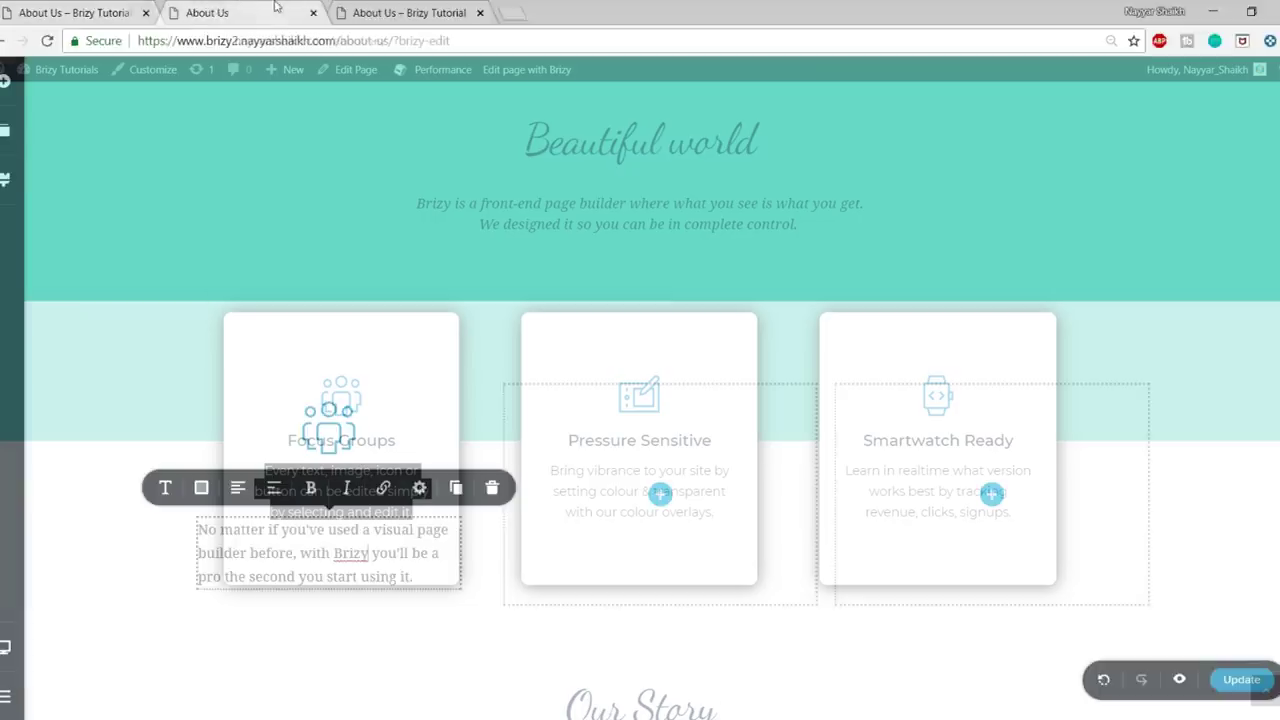
pyautogui.hotkey('ctrl', 'a')
pyautogui.write('Every text, image, icon or button can be edited simply by selecting and edit it.')
pyautogui.click(238, 487)
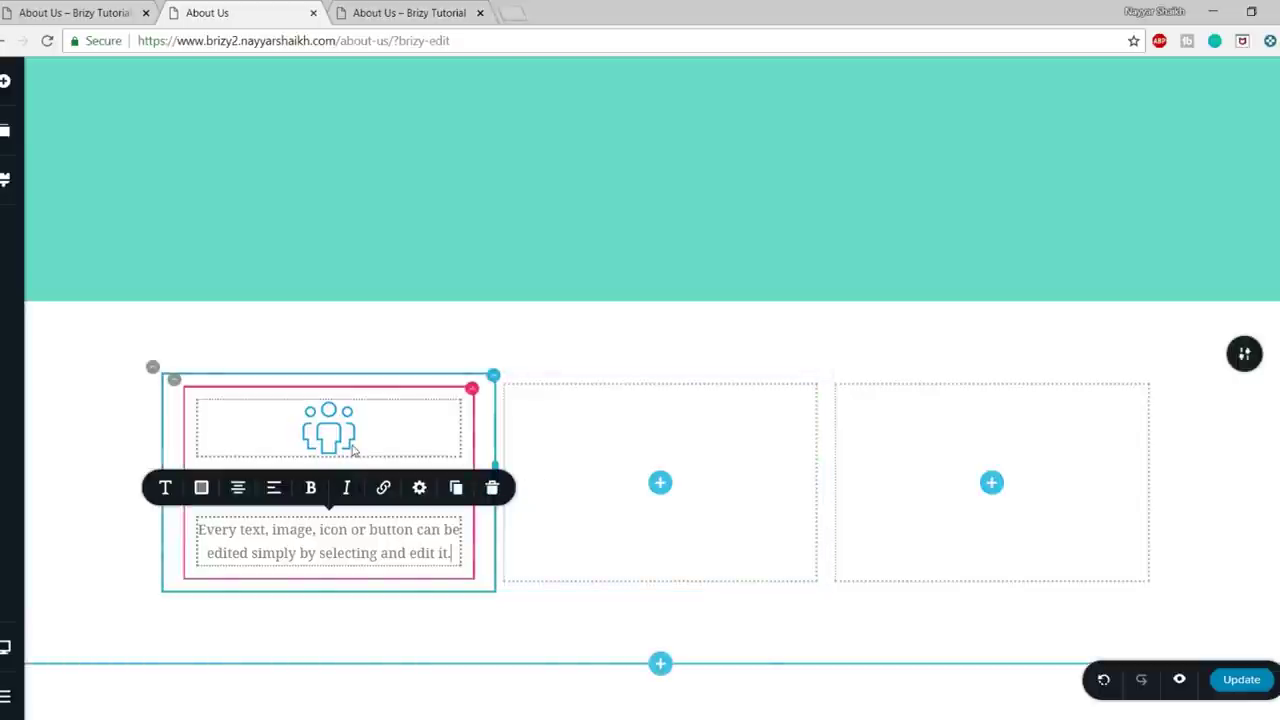
pyautogui.click(471, 389)
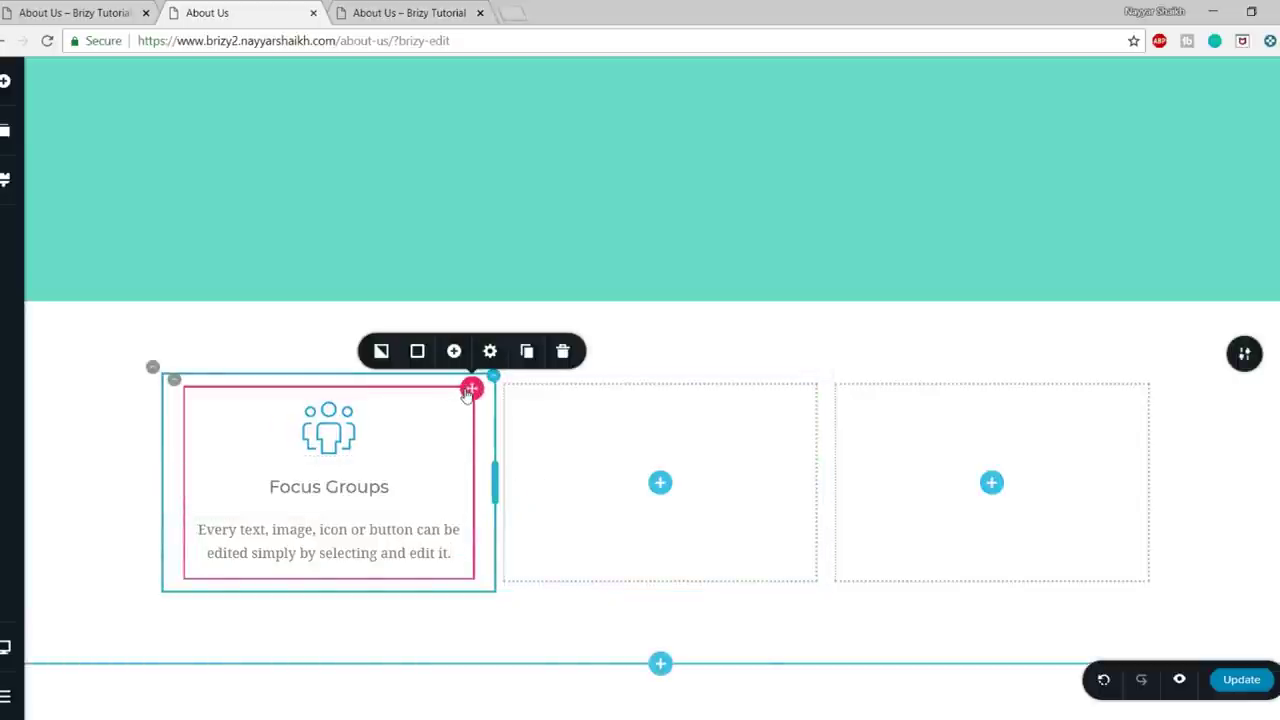
# - Try white, blue and grey backgrounds on the first card column
pyautogui.click(417, 351)
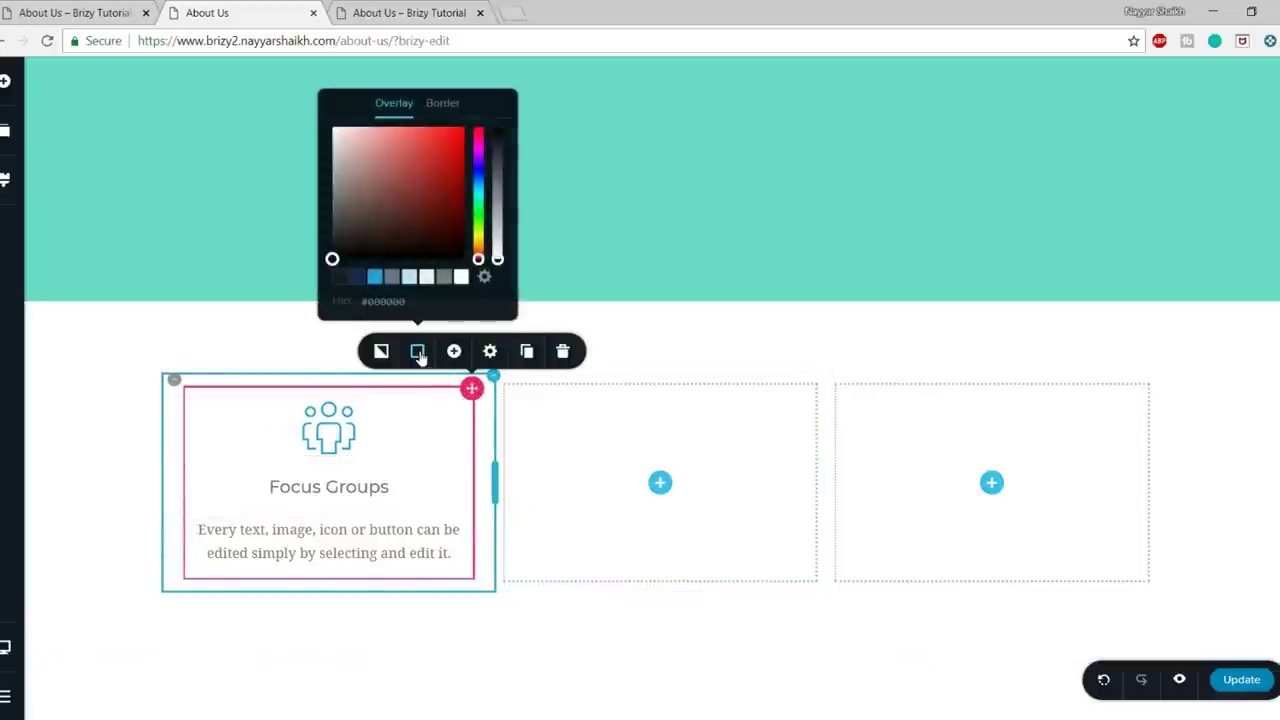
pyautogui.click(461, 277)
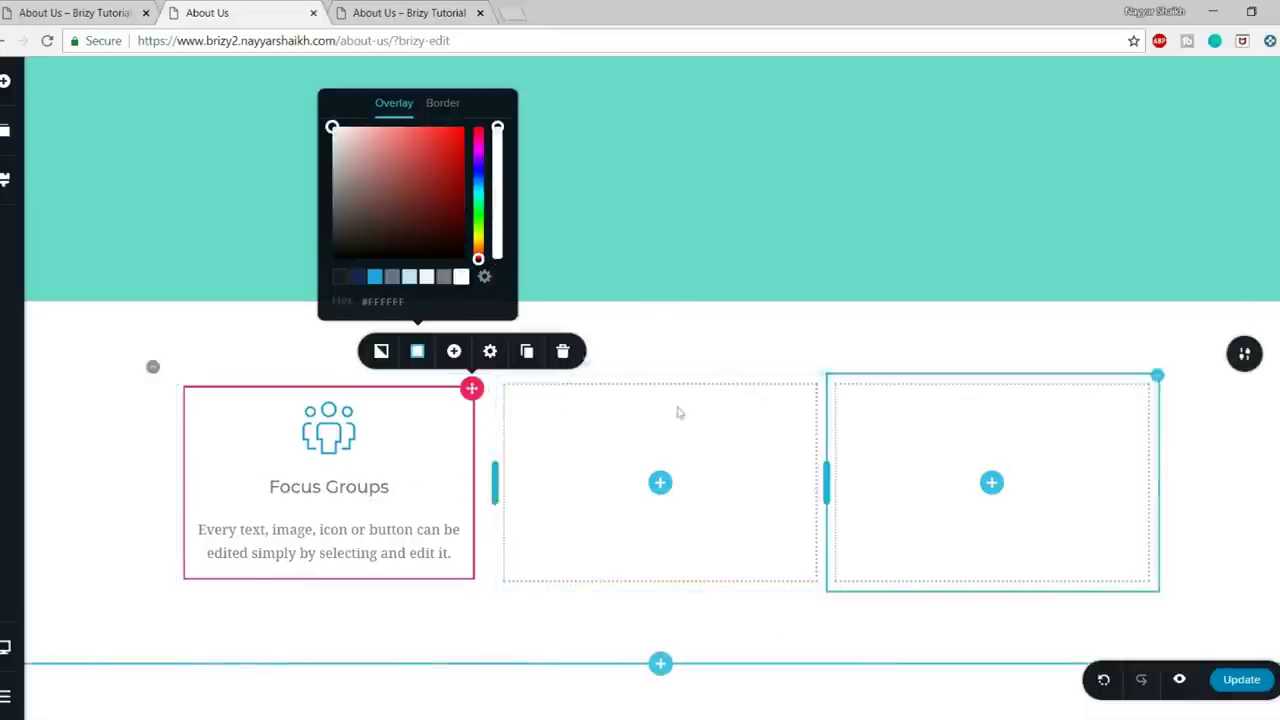
pyautogui.click(375, 277)
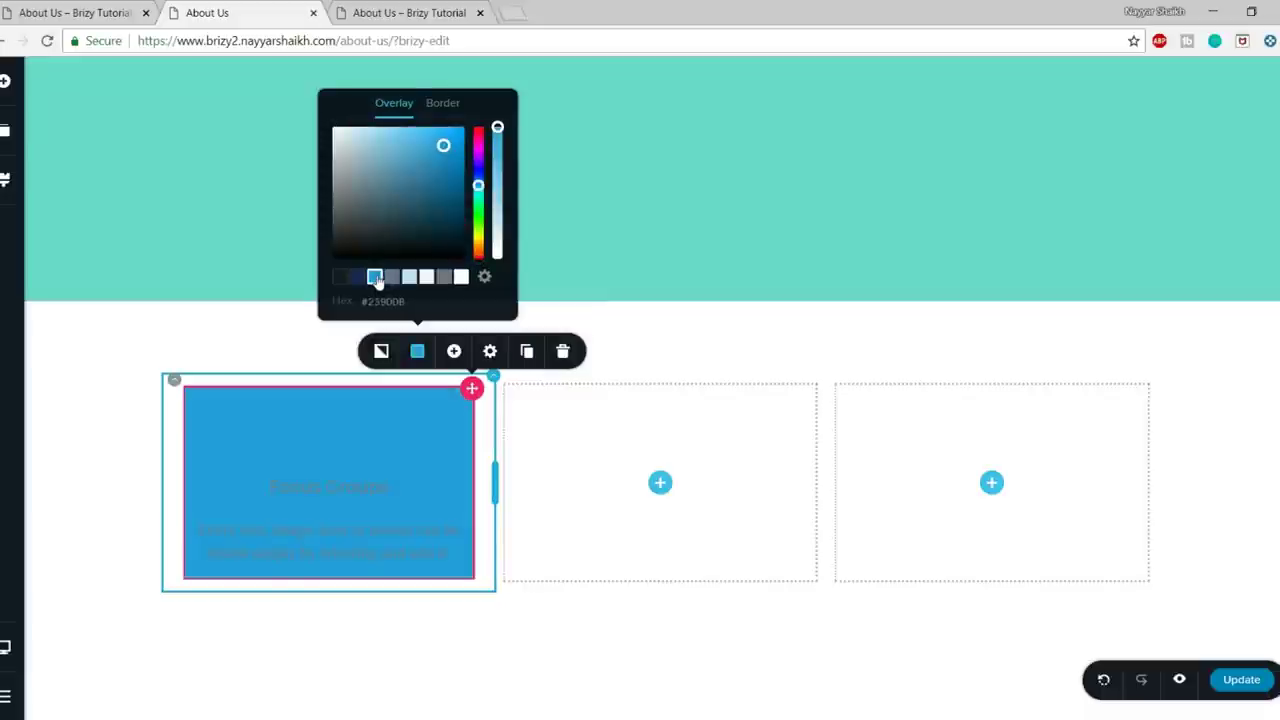
pyautogui.click(444, 277)
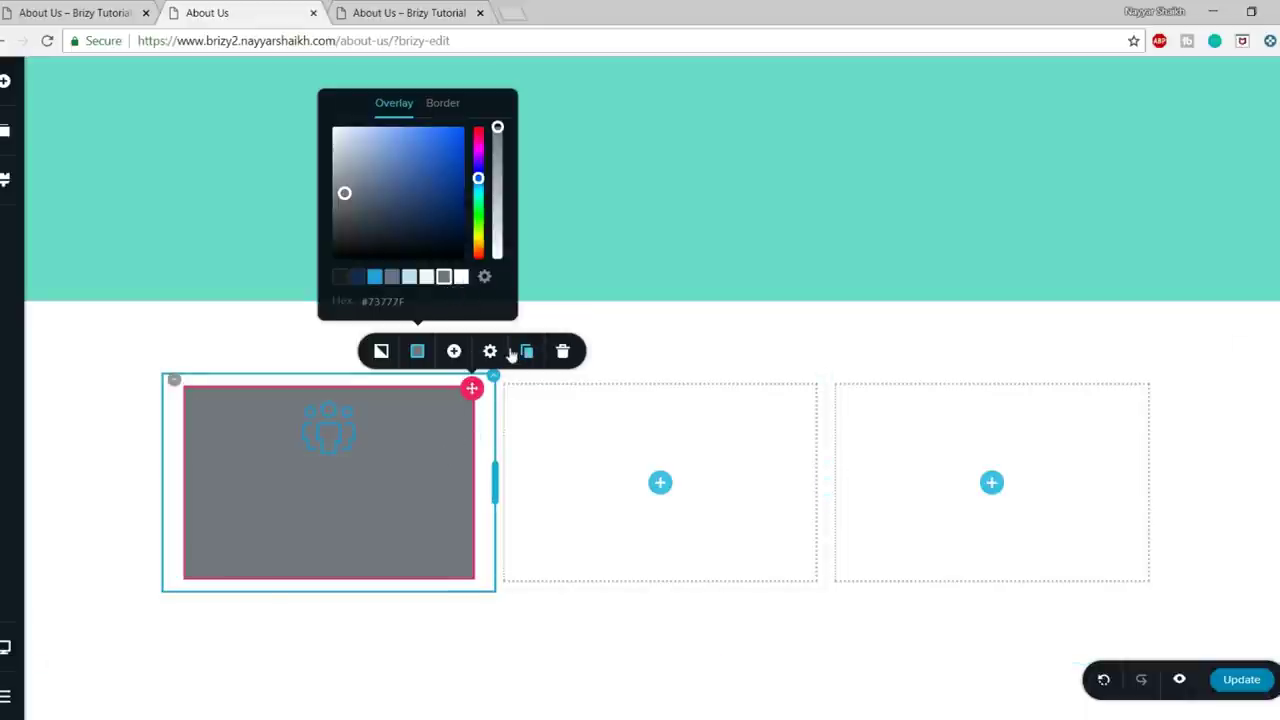
# - Set the column padding to 70 px top and bottom and 20 px on the sides
pyautogui.click(491, 354)
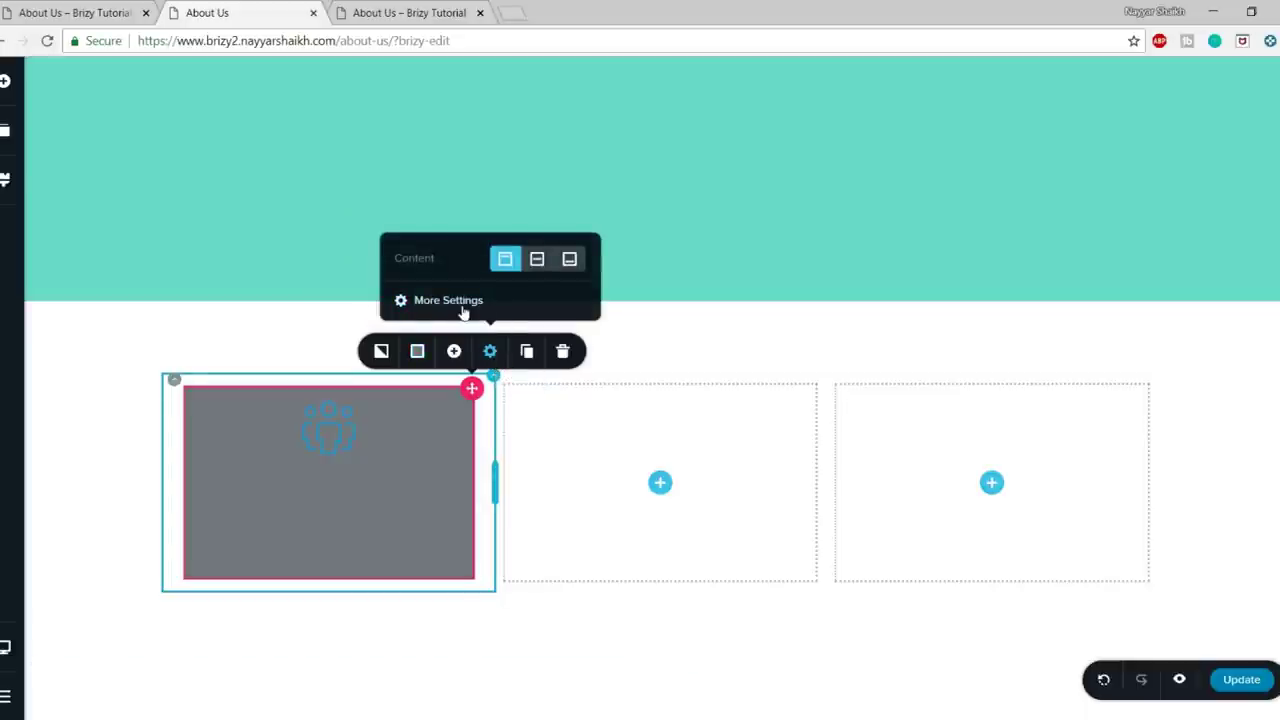
pyautogui.click(450, 302)
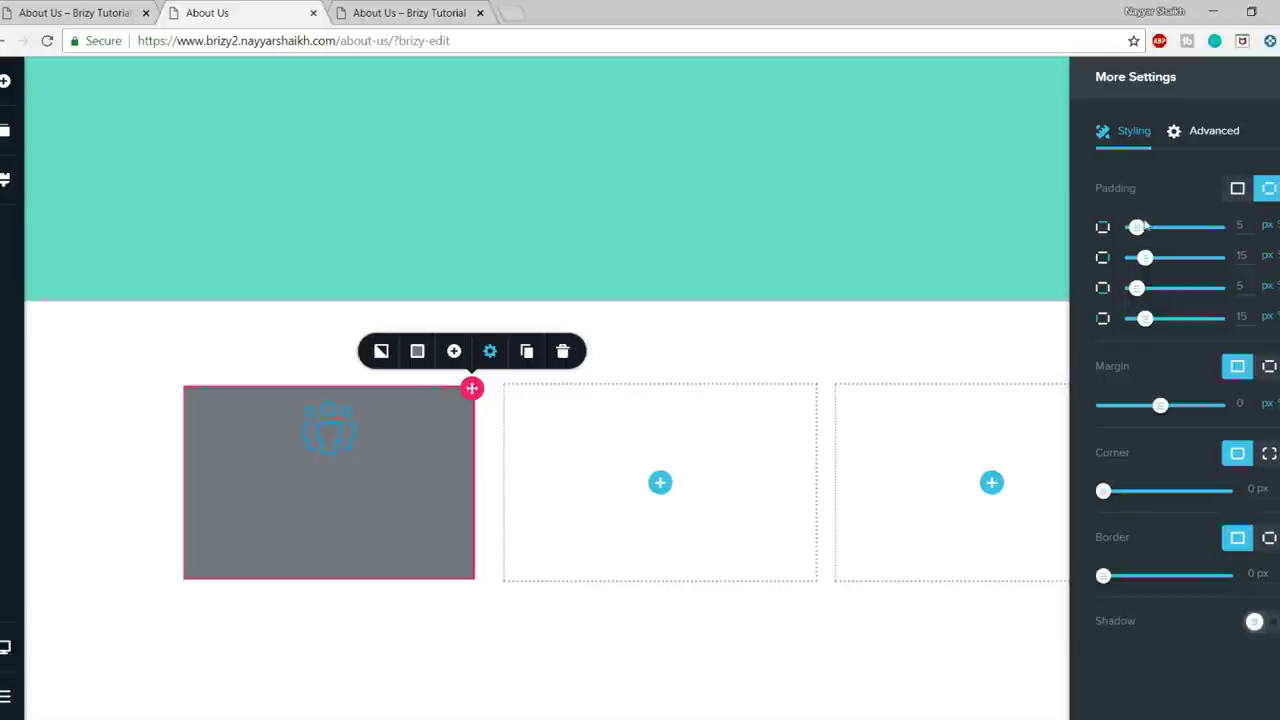
pyautogui.moveTo(1137, 226); pyautogui.dragTo(1175, 226)
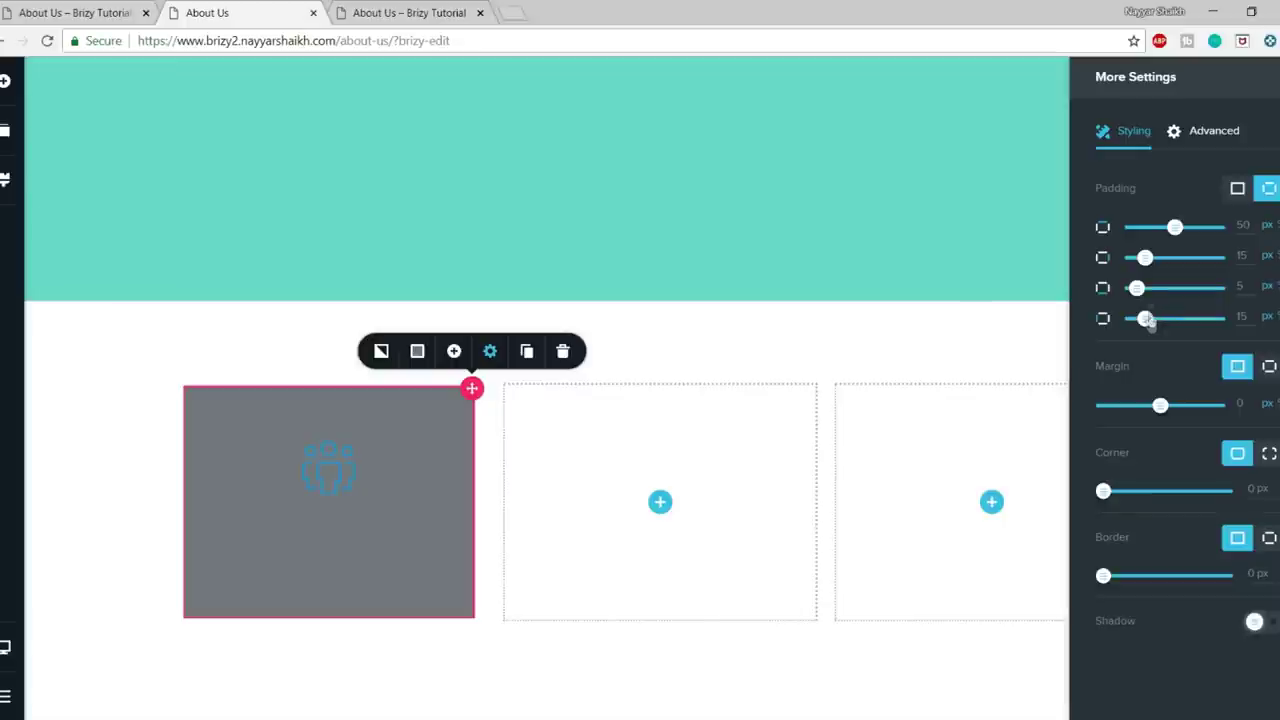
pyautogui.moveTo(1146, 258); pyautogui.dragTo(1187, 260)
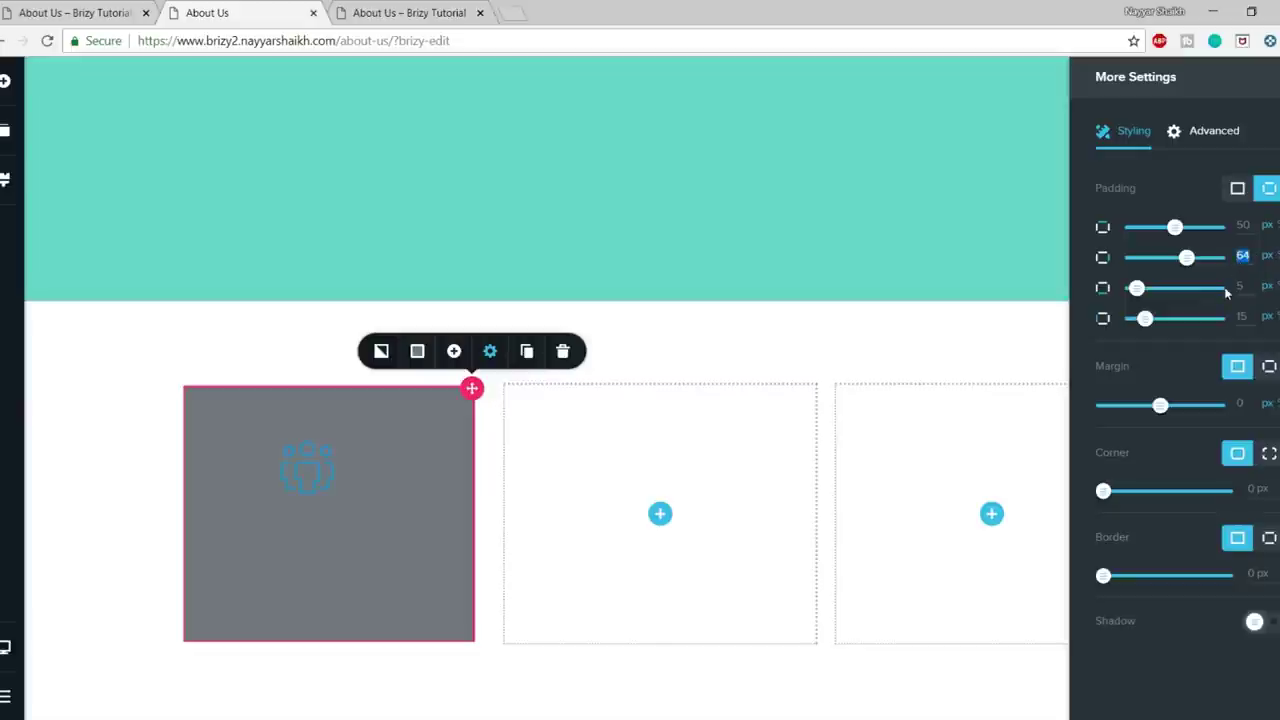
pyautogui.write('15')
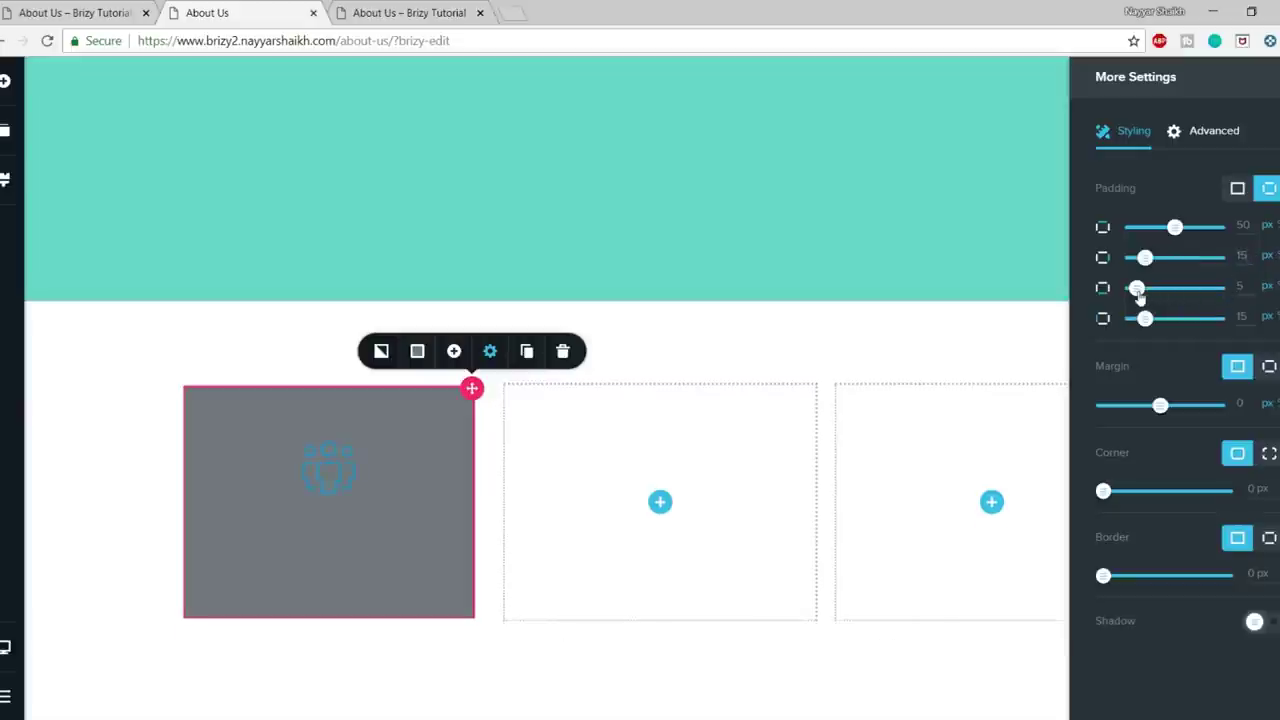
pyautogui.moveTo(1137, 288); pyautogui.dragTo(1187, 288)
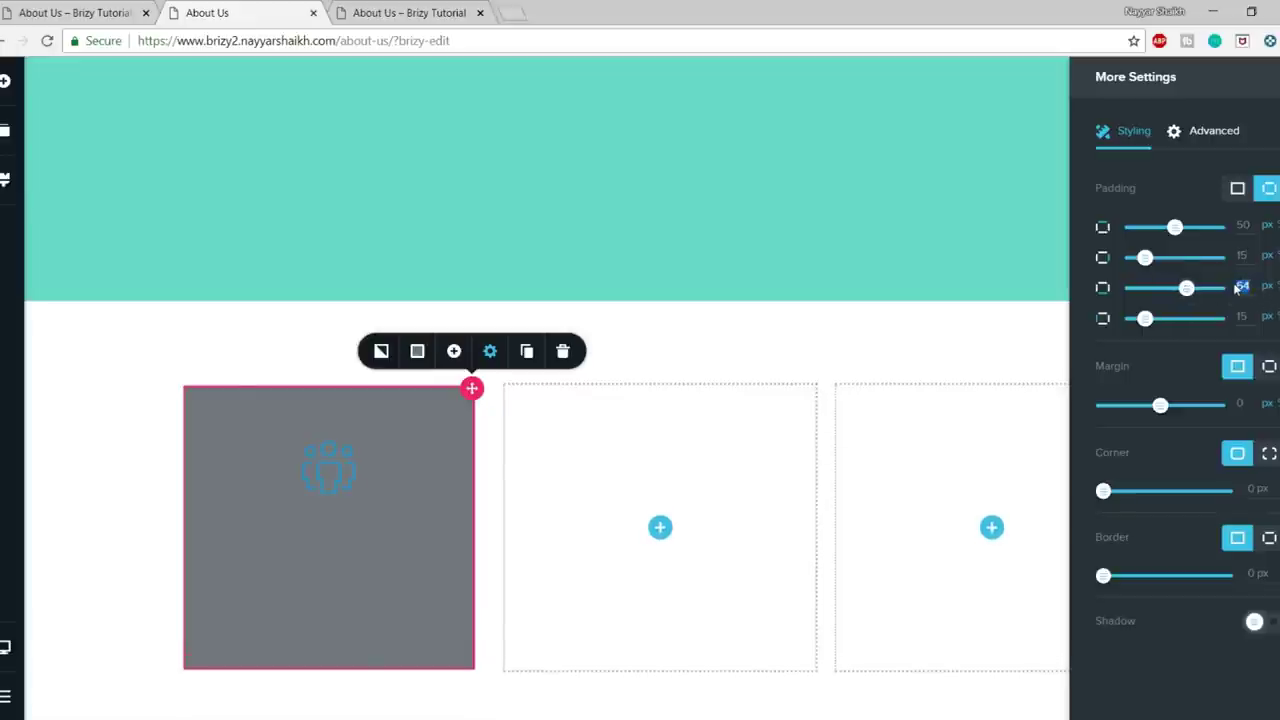
pyautogui.doubleClick(1243, 226)
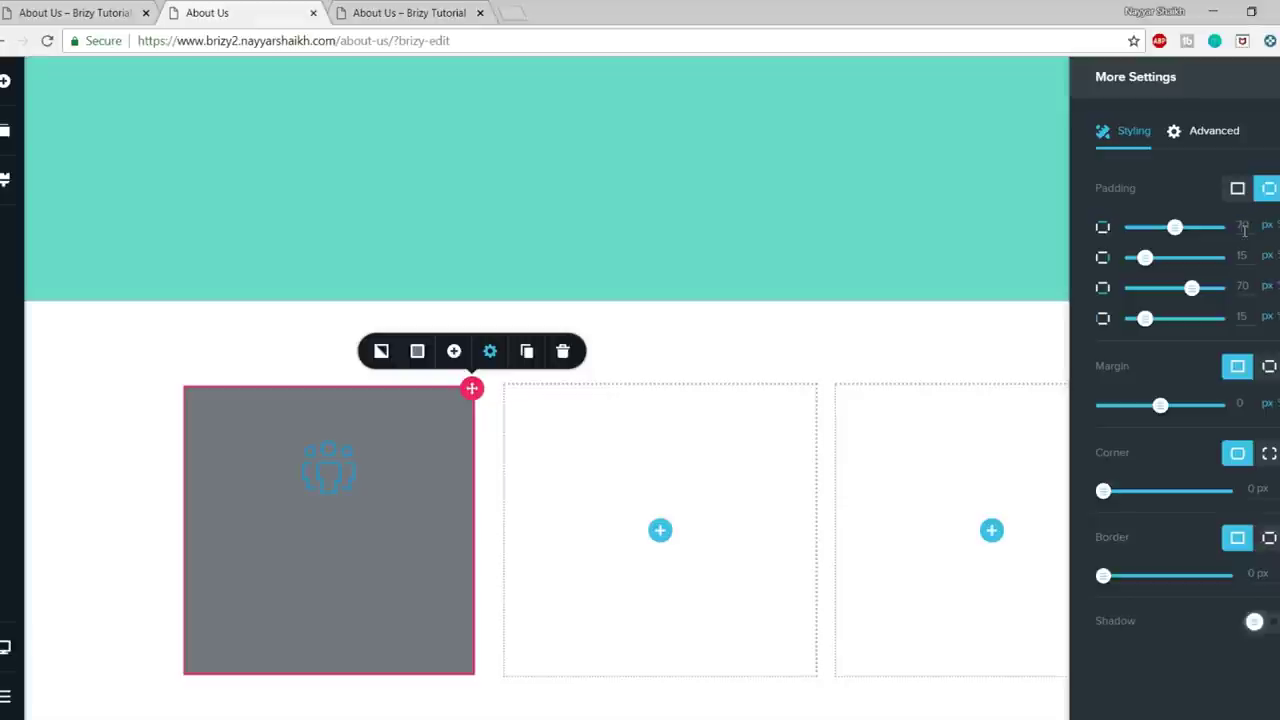
pyautogui.write('70')
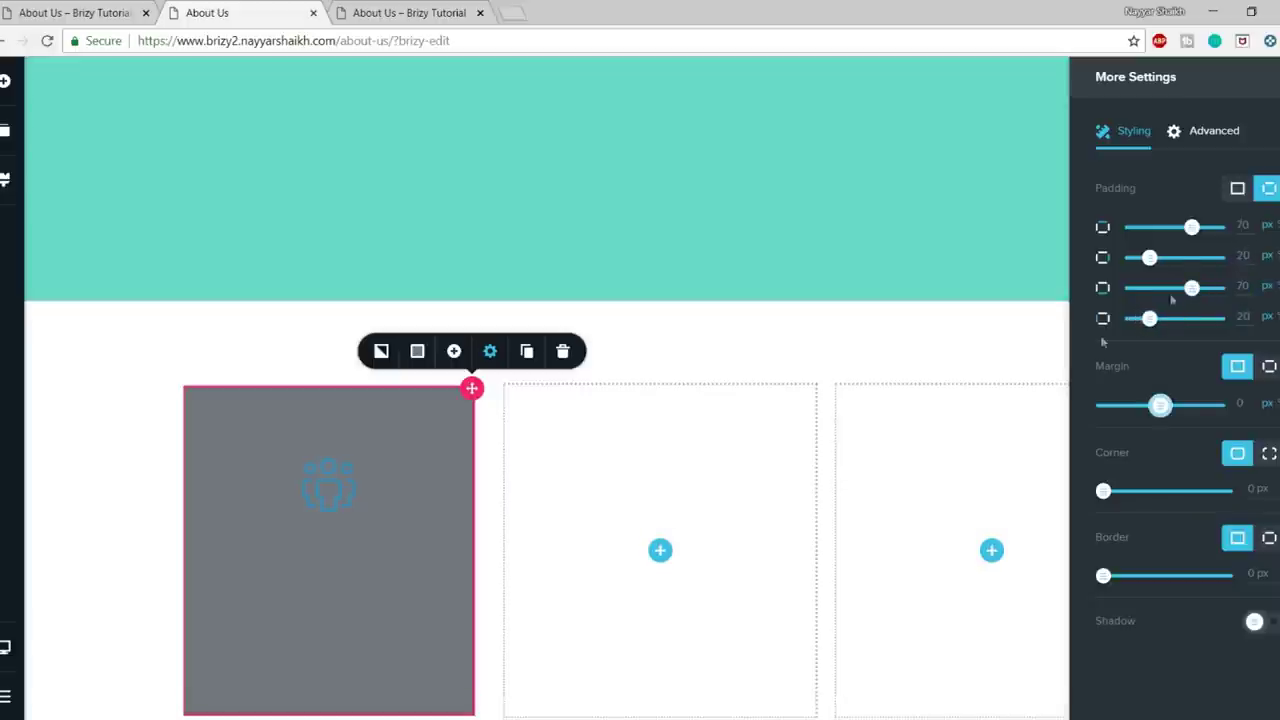
# - Set the column background back to white #FFFFFF
pyautogui.scroll(-3, 408, 454)
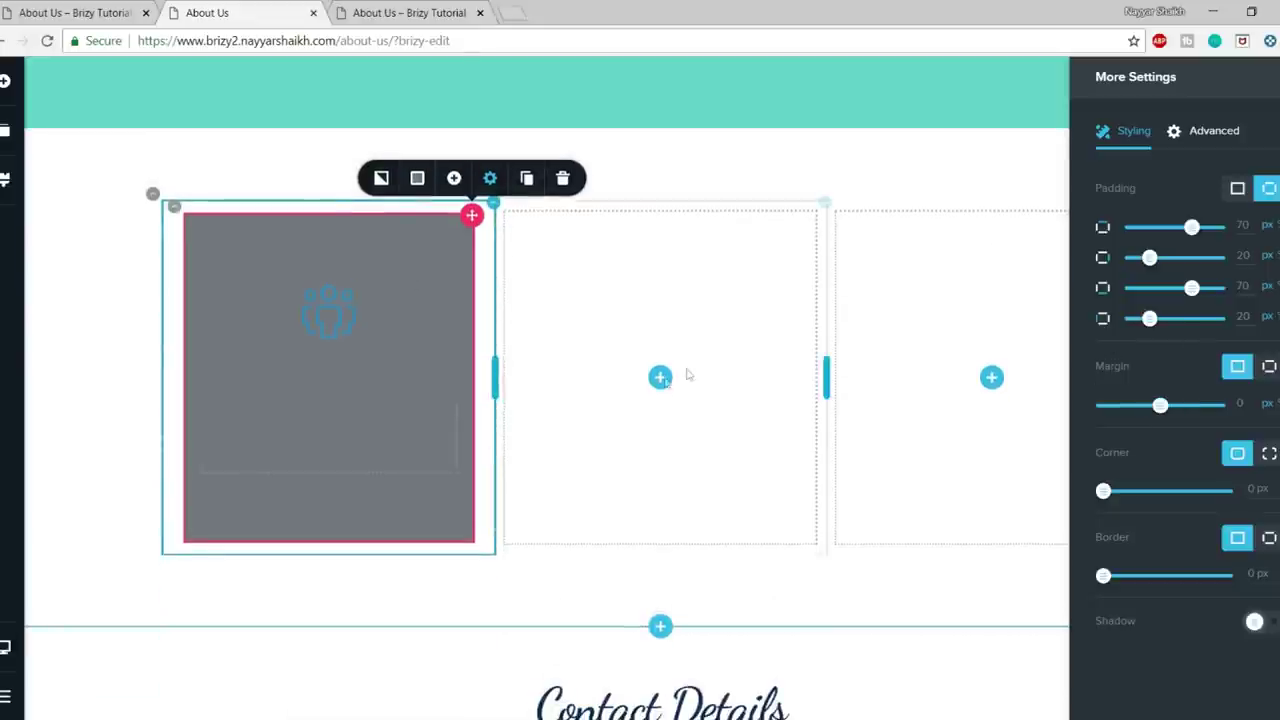
pyautogui.scroll(1, 765, 405)
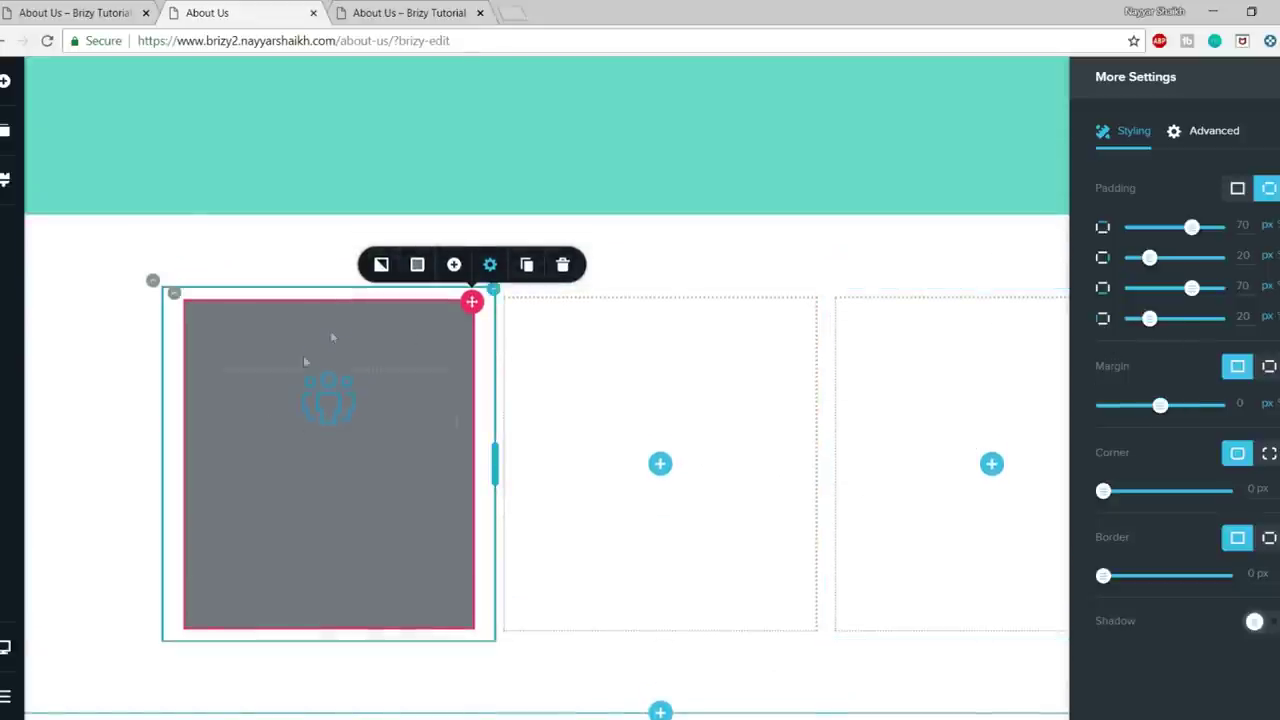
pyautogui.click(417, 265)
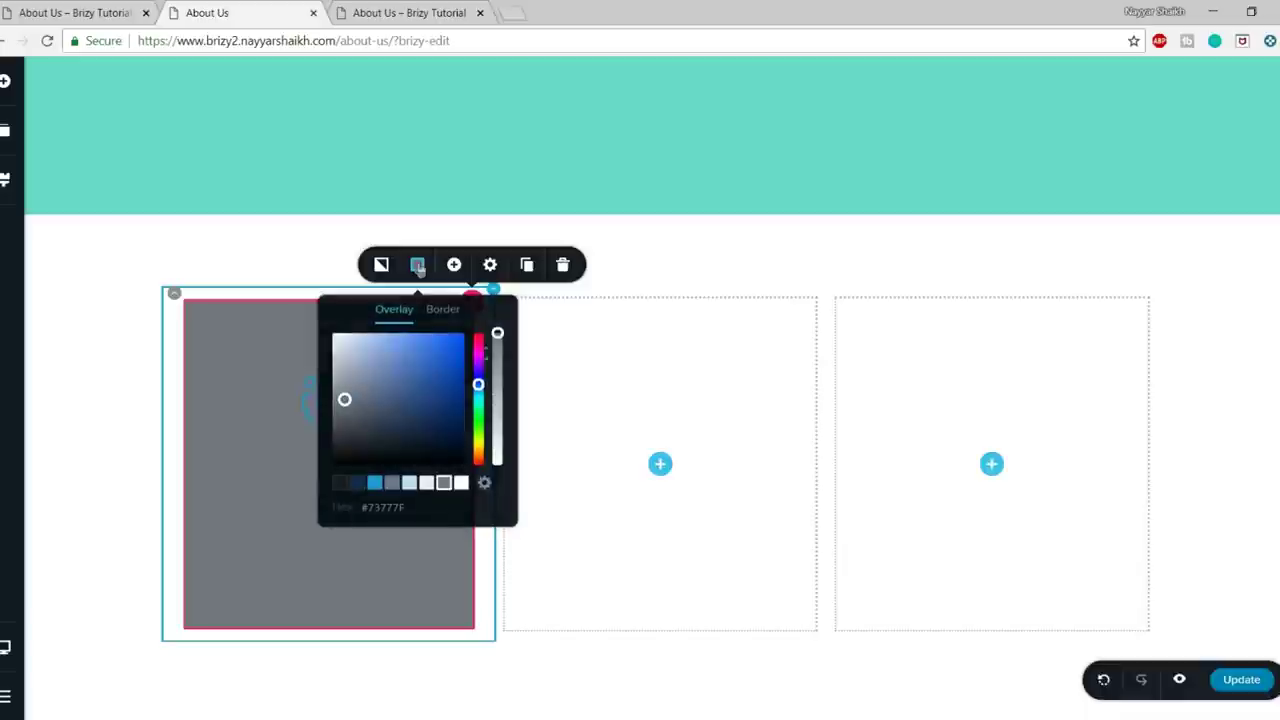
pyautogui.click(462, 483)
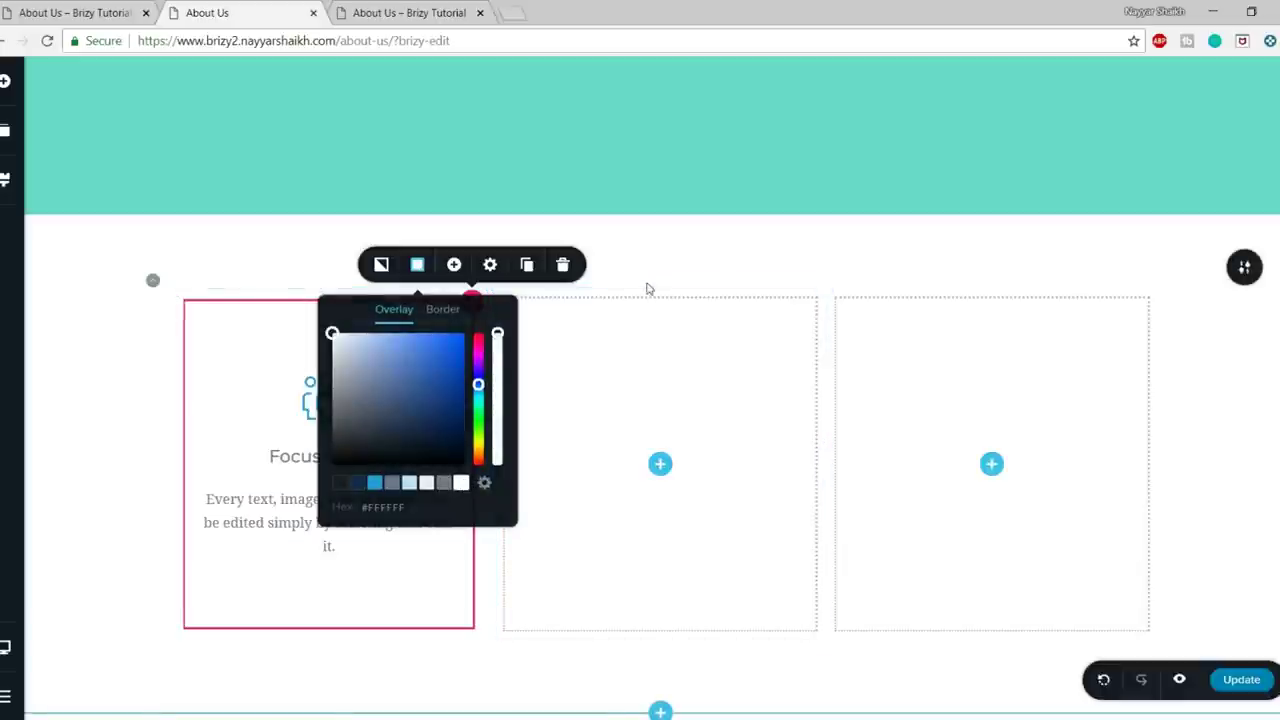
pyautogui.click(1025, 259)
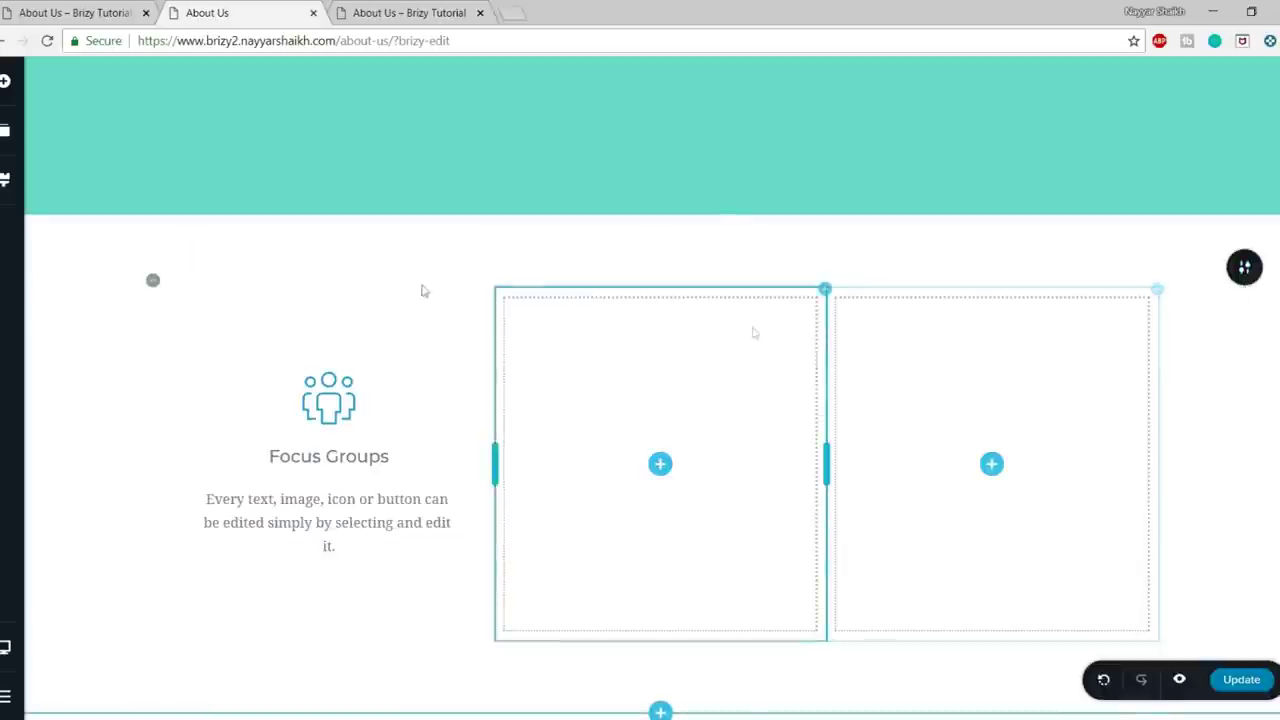
# - Give the card row a per-side top margin of -250 px to overlap the teal hero
pyautogui.click(152, 282)
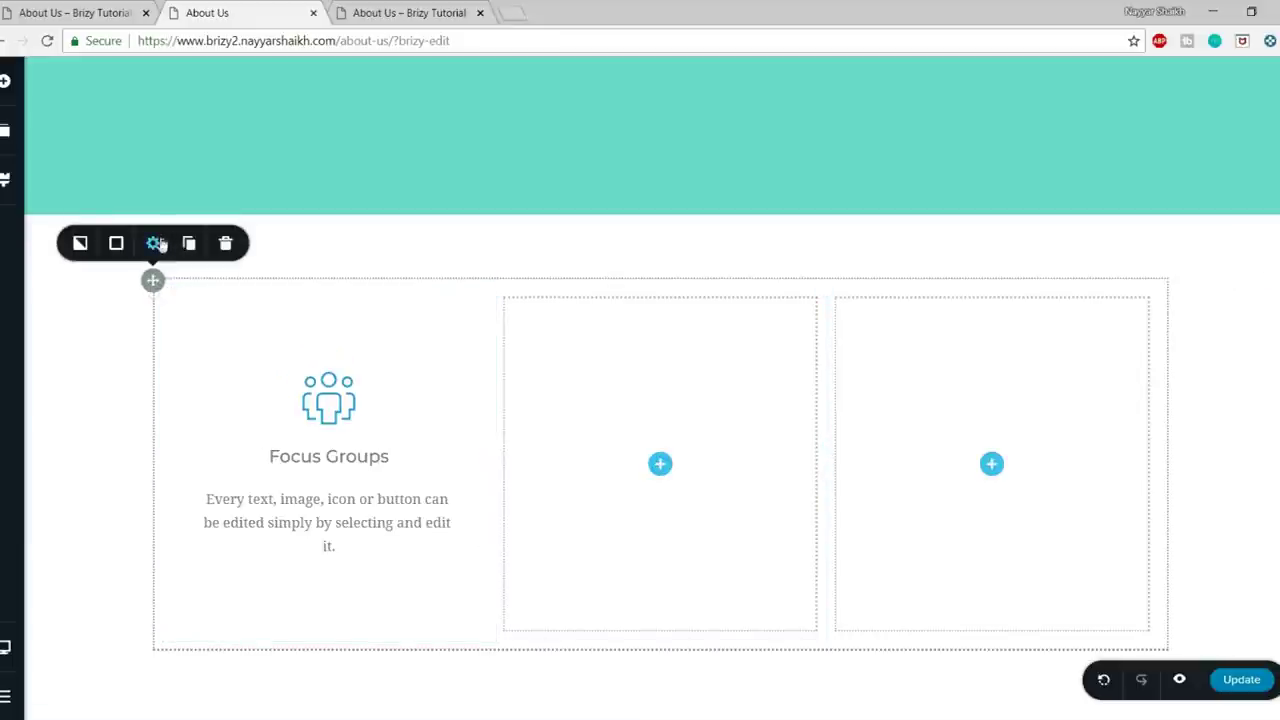
pyautogui.click(154, 248)
pyautogui.click(148, 192)
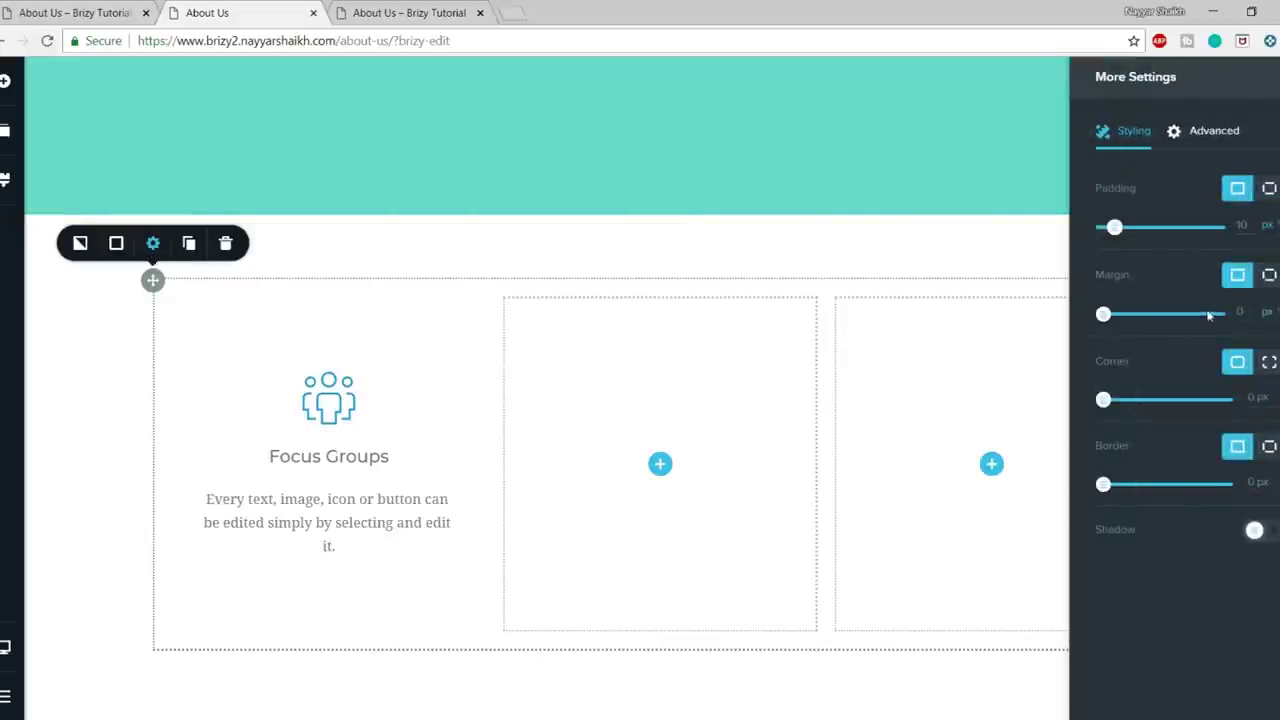
pyautogui.click(1268, 274)
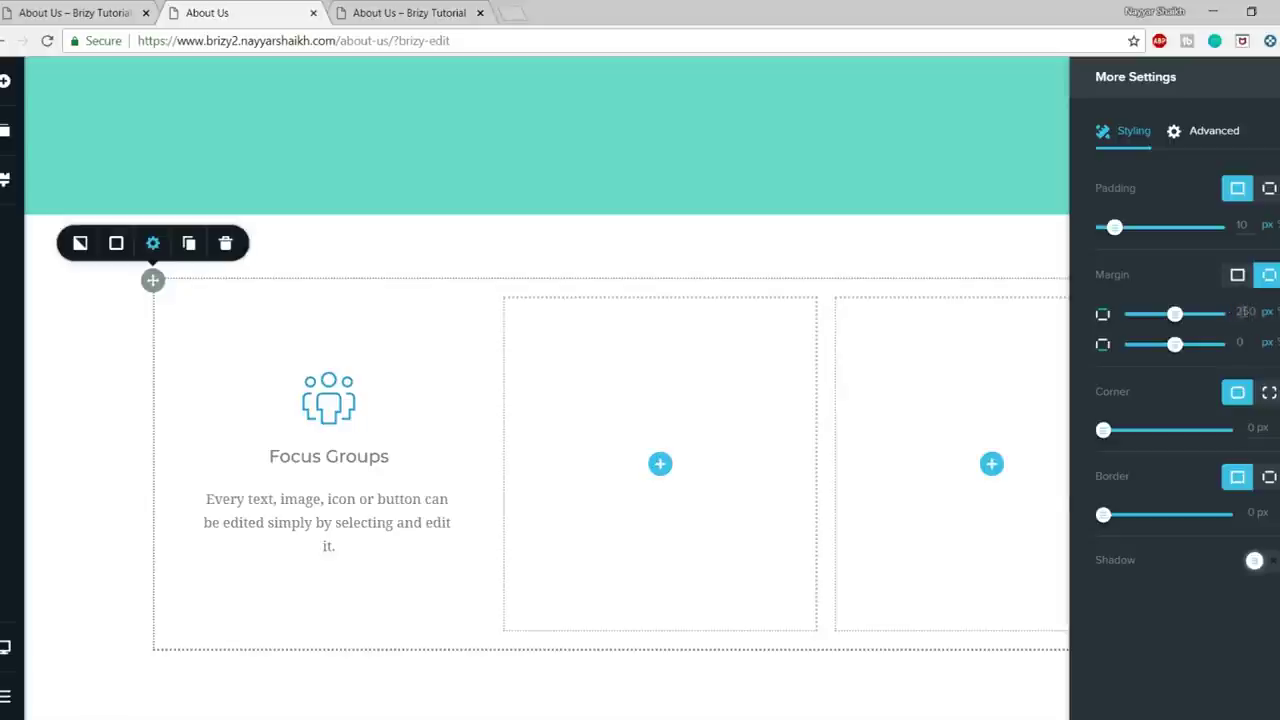
pyautogui.press('Return')
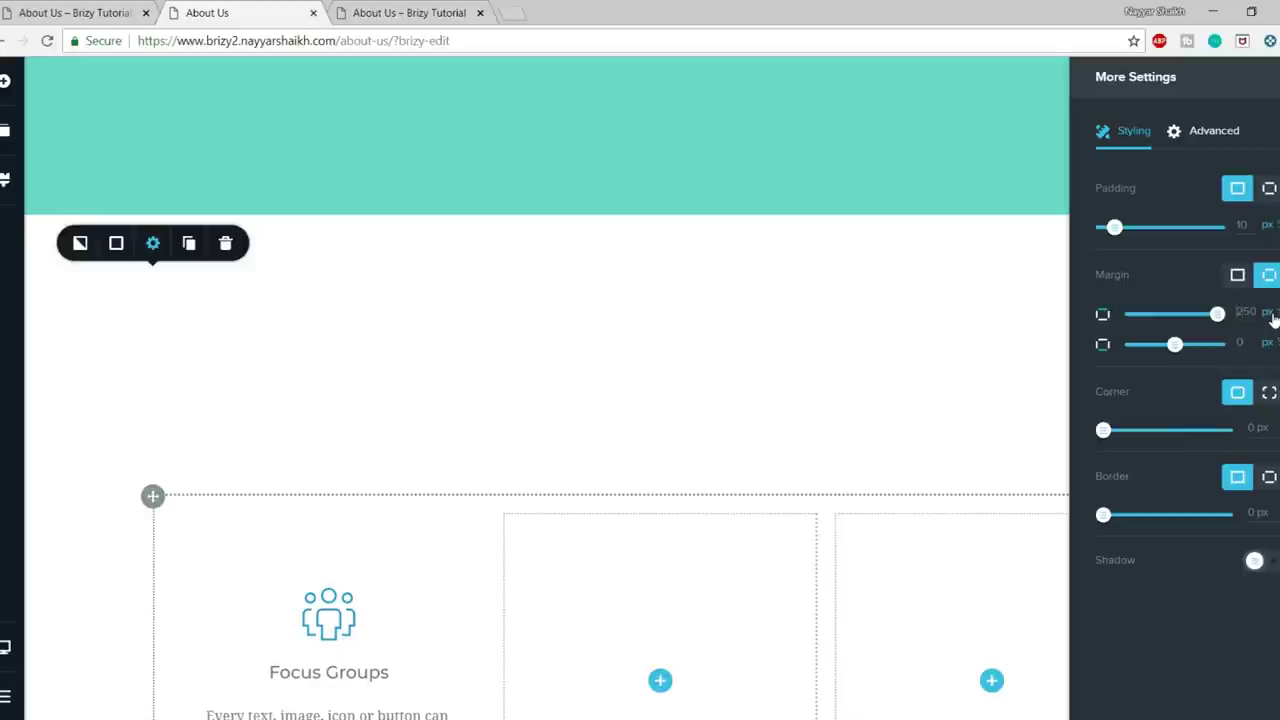
pyautogui.press('Return')
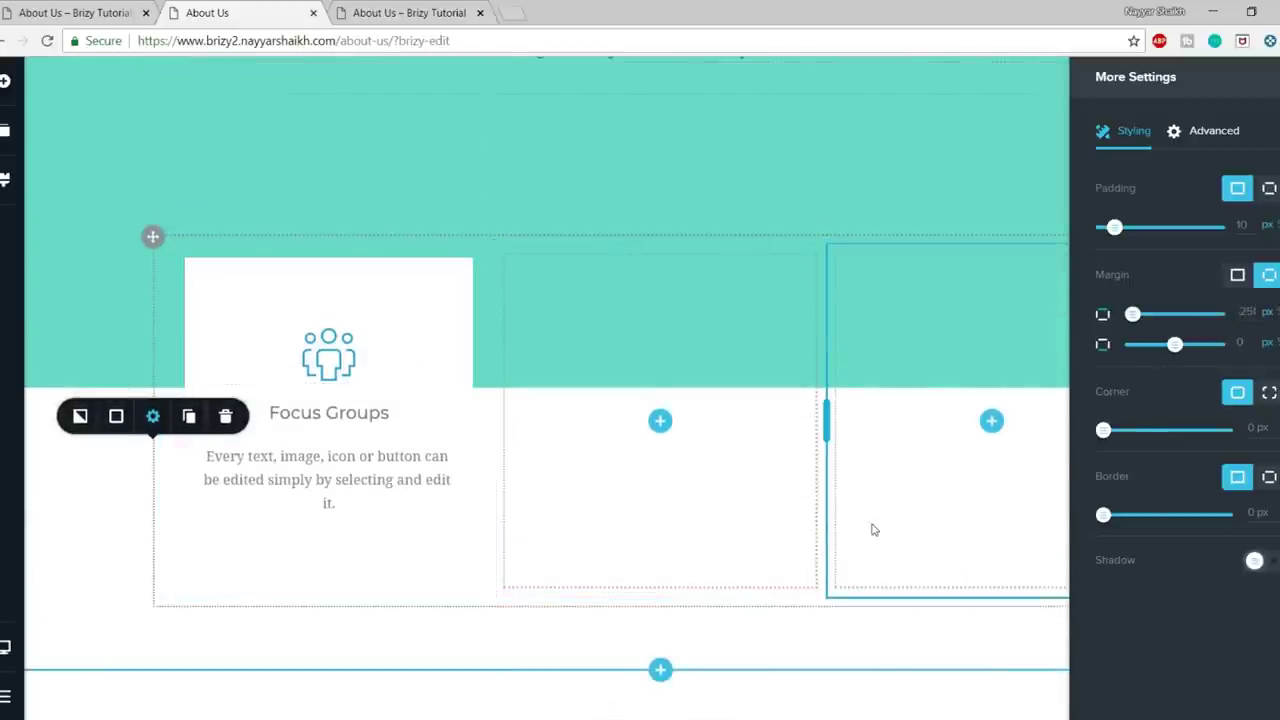
pyautogui.click(871, 529)
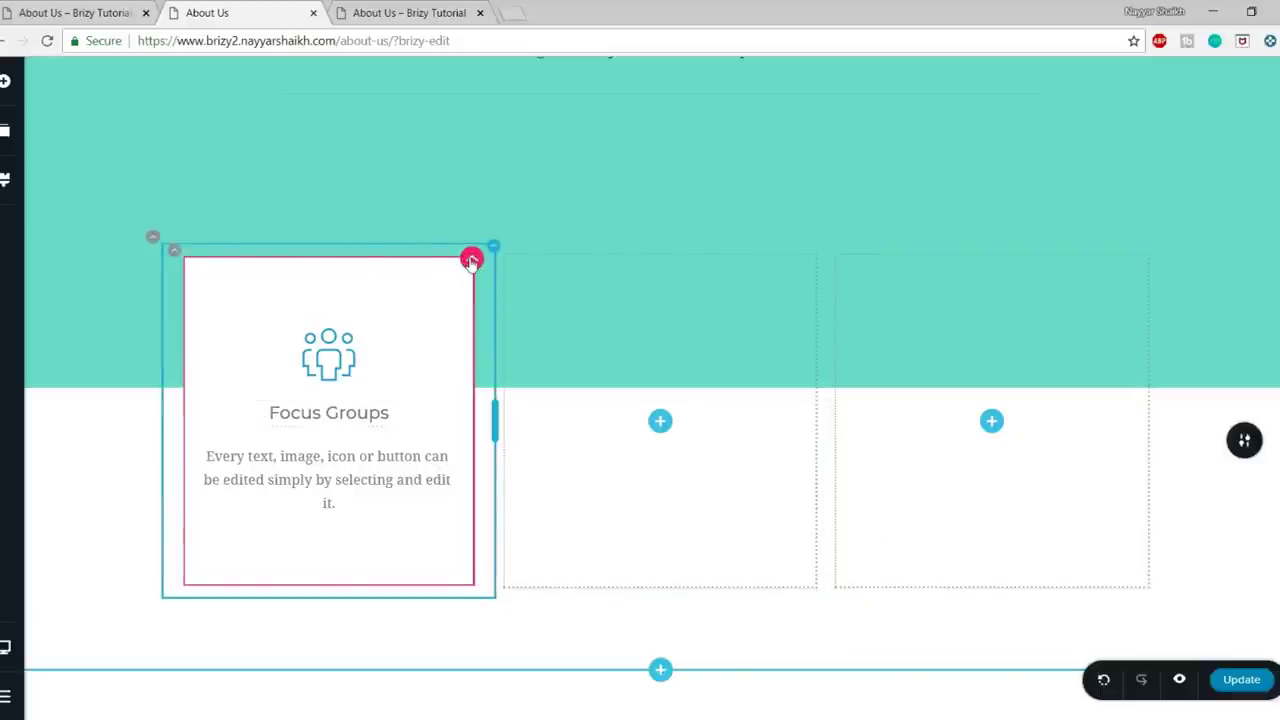
# - Add a blurred drop shadow and 20 px rounded corners to the Focus Groups card column
pyautogui.click(471, 261)
pyautogui.click(490, 222)
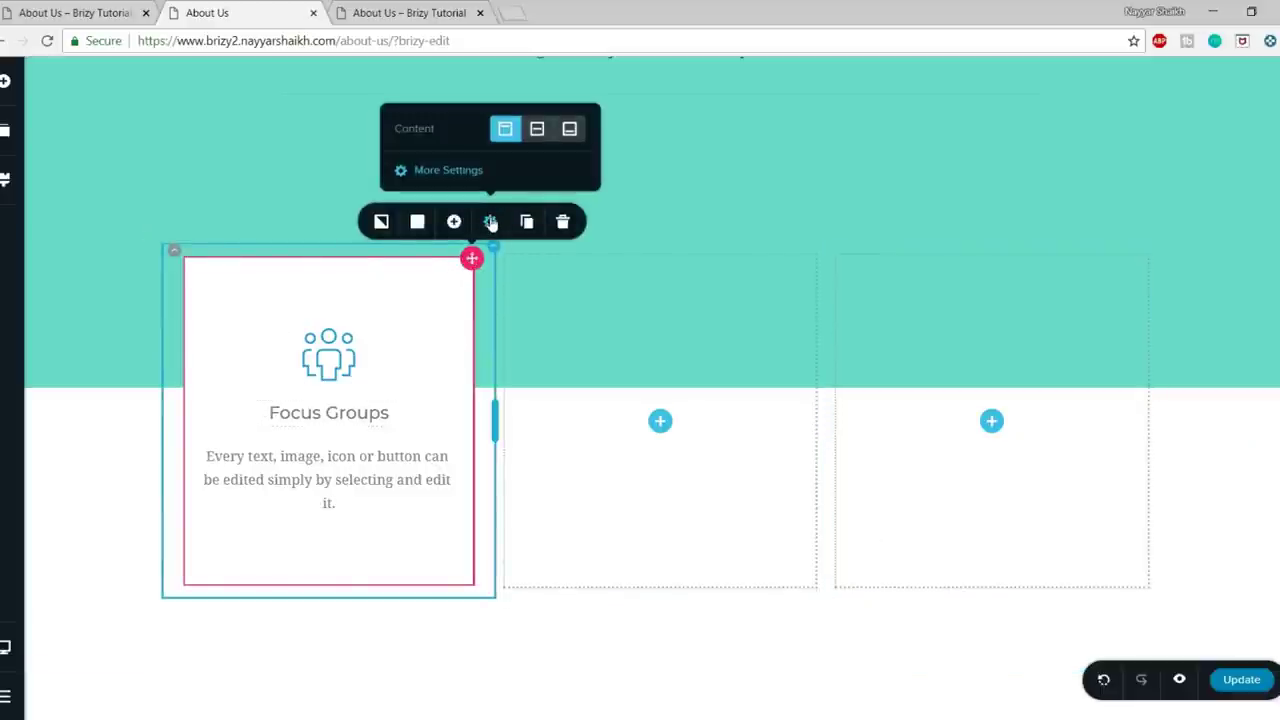
pyautogui.click(432, 172)
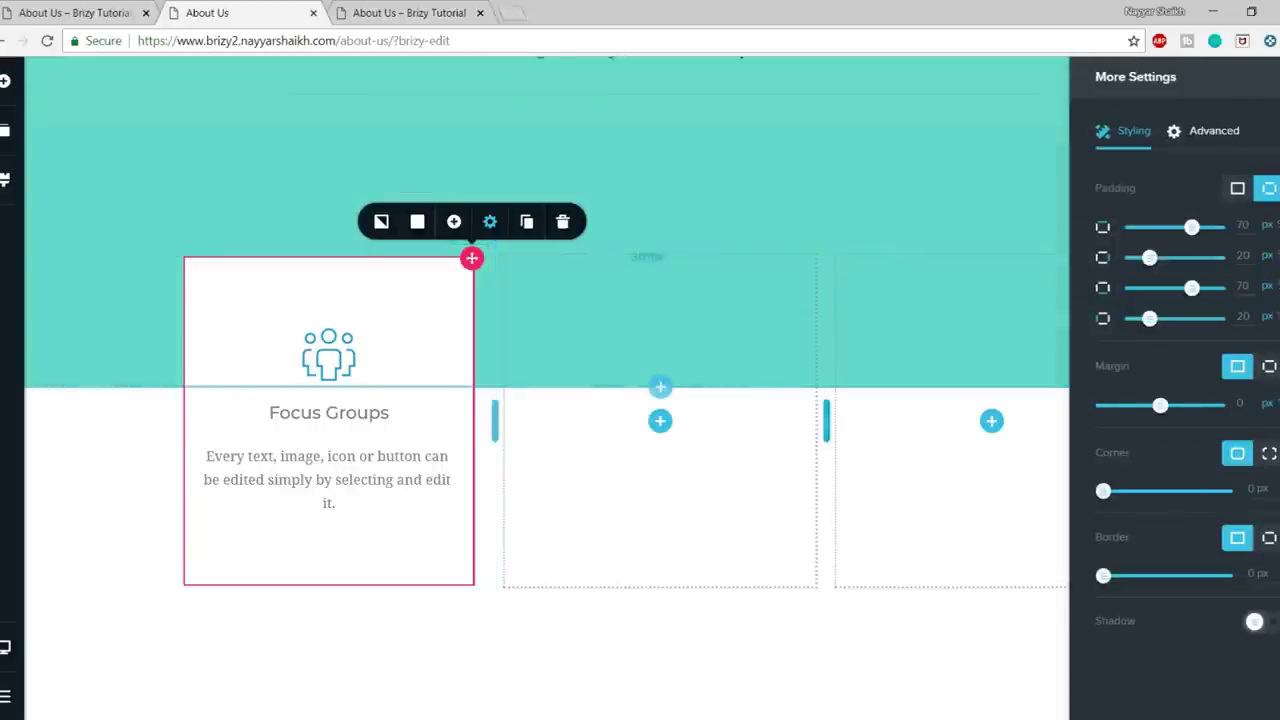
pyautogui.click(1256, 622)
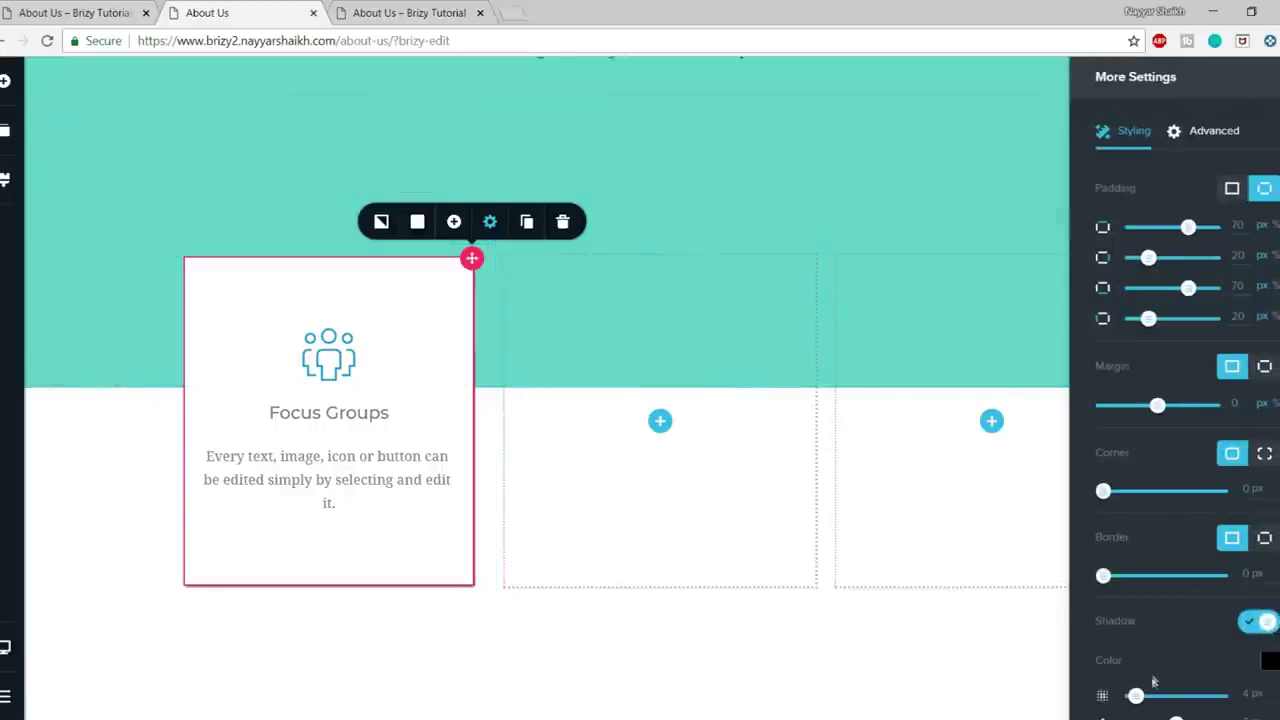
pyautogui.scroll(-1, 1205, 672)
pyautogui.moveTo(1133, 591); pyautogui.dragTo(1171, 590)
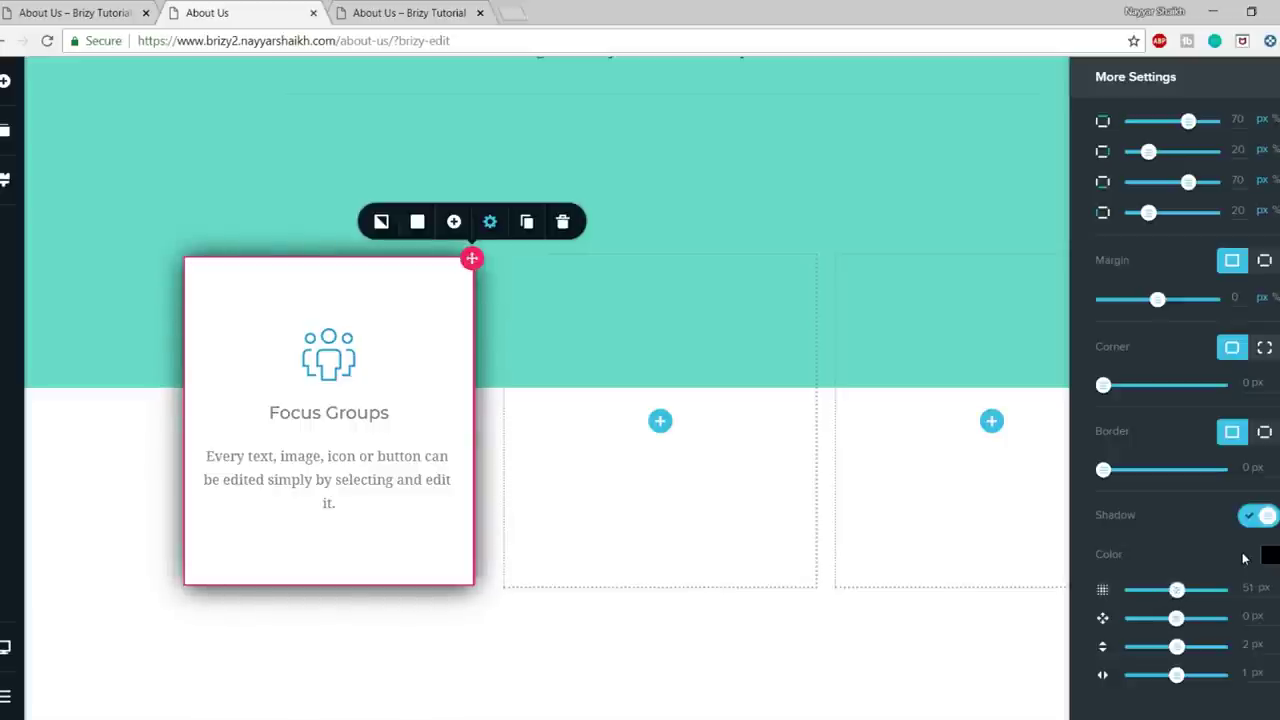
pyautogui.click(1264, 347)
pyautogui.click(1233, 350)
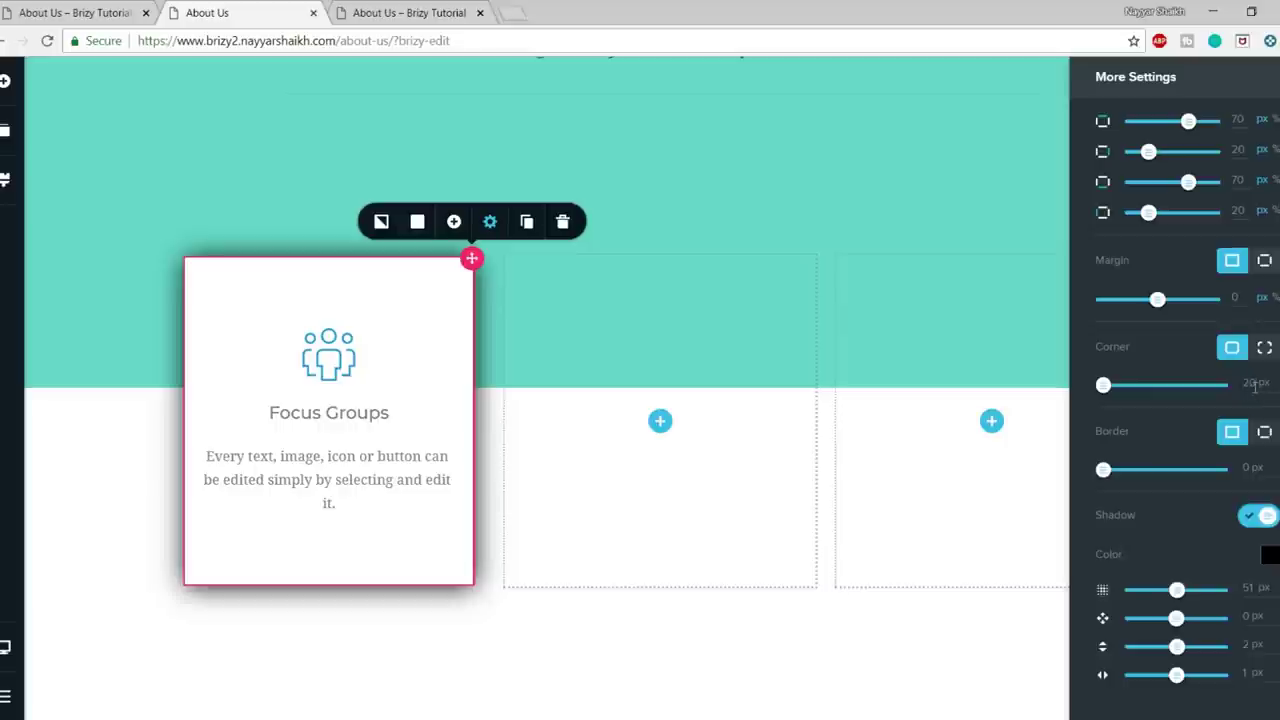
pyautogui.click(474, 643)
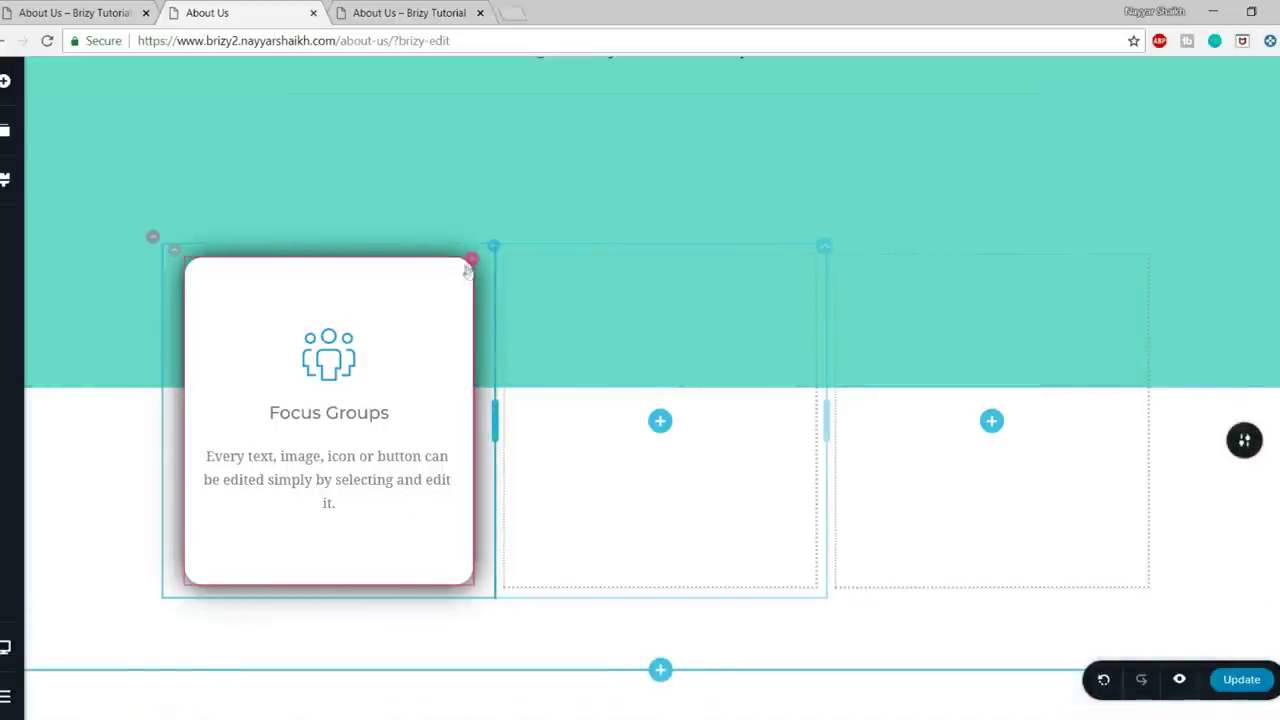
pyautogui.click(492, 246)
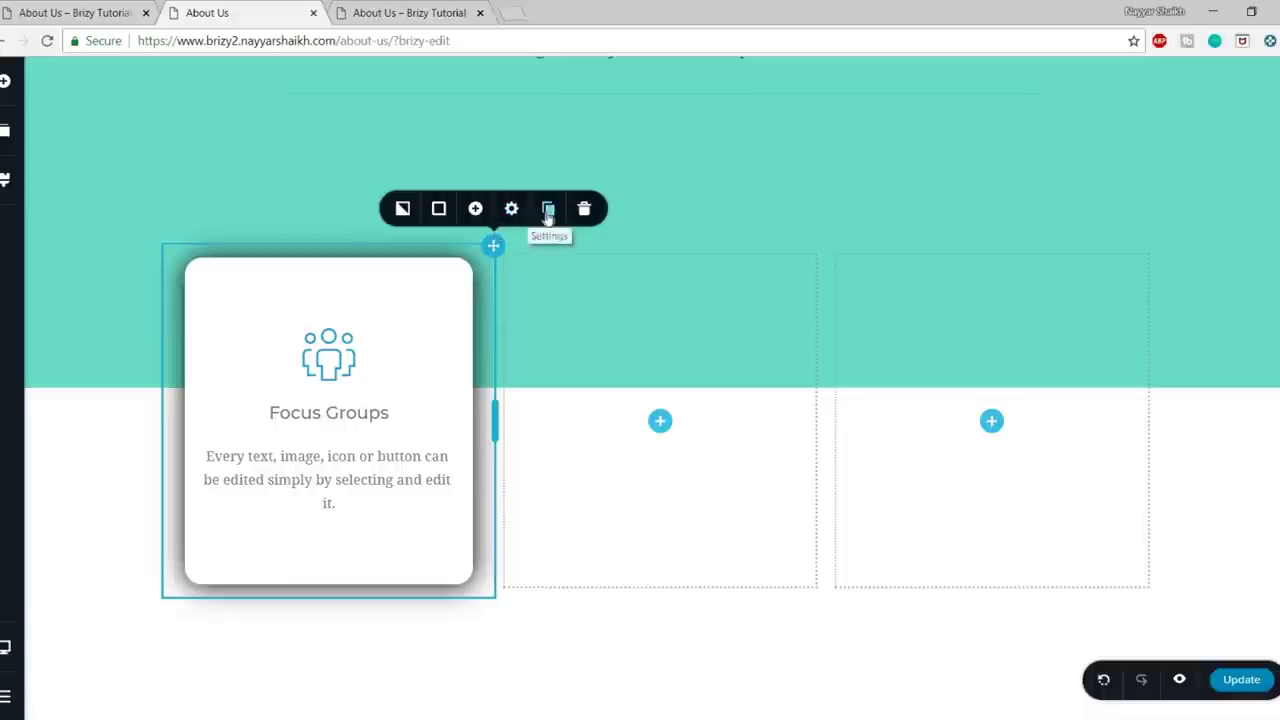
# - Duplicate the Focus Groups card twice and delete the two empty columns
pyautogui.click(548, 212)
pyautogui.click(548, 212)
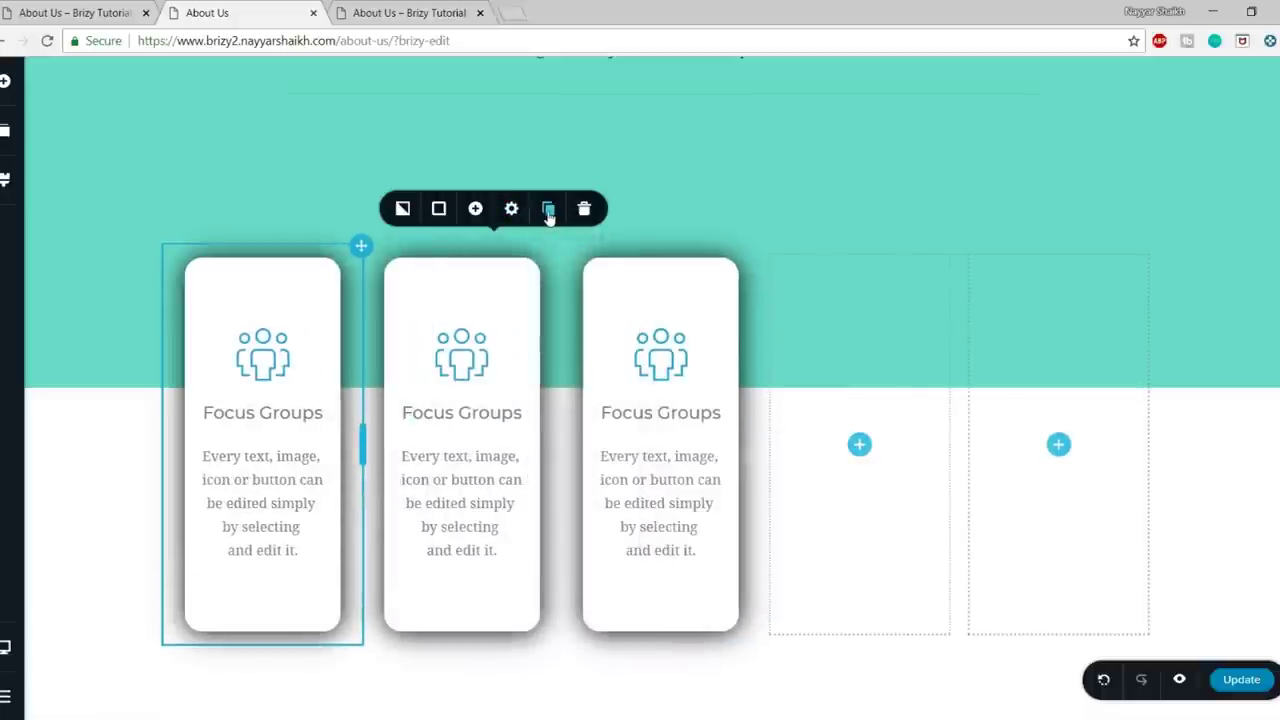
pyautogui.click(957, 249)
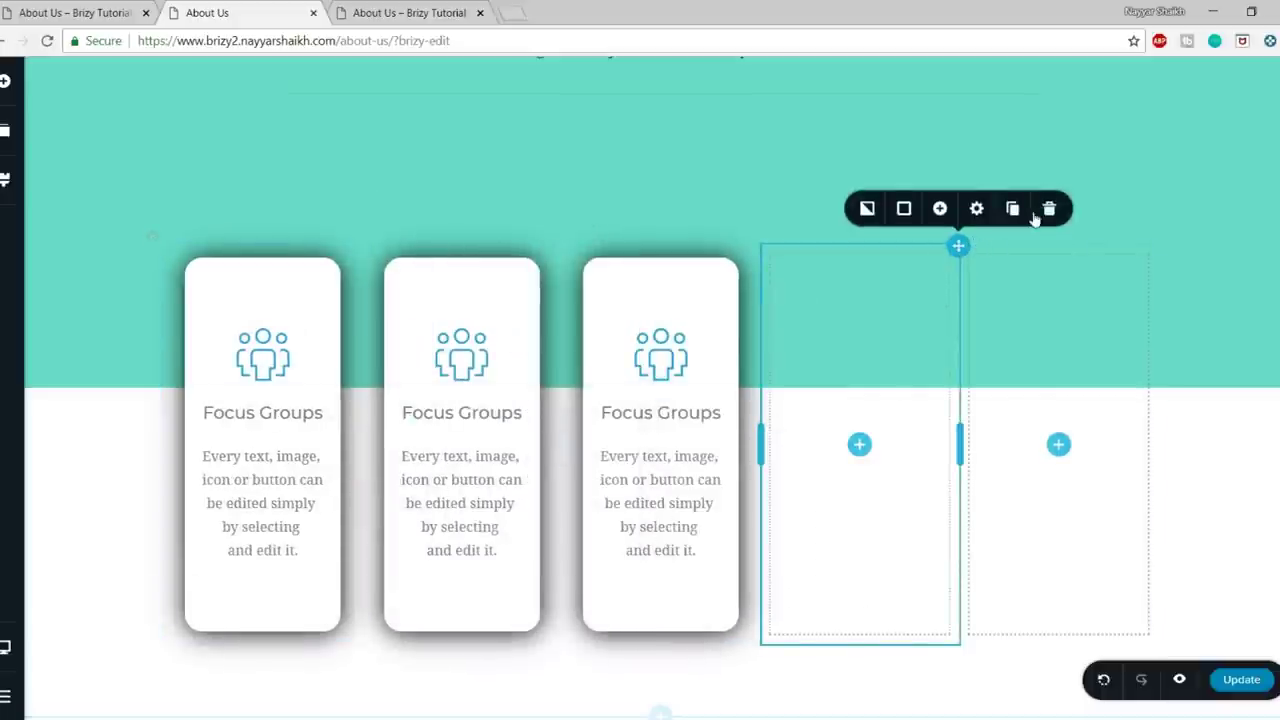
pyautogui.click(1049, 210)
pyautogui.click(1158, 257)
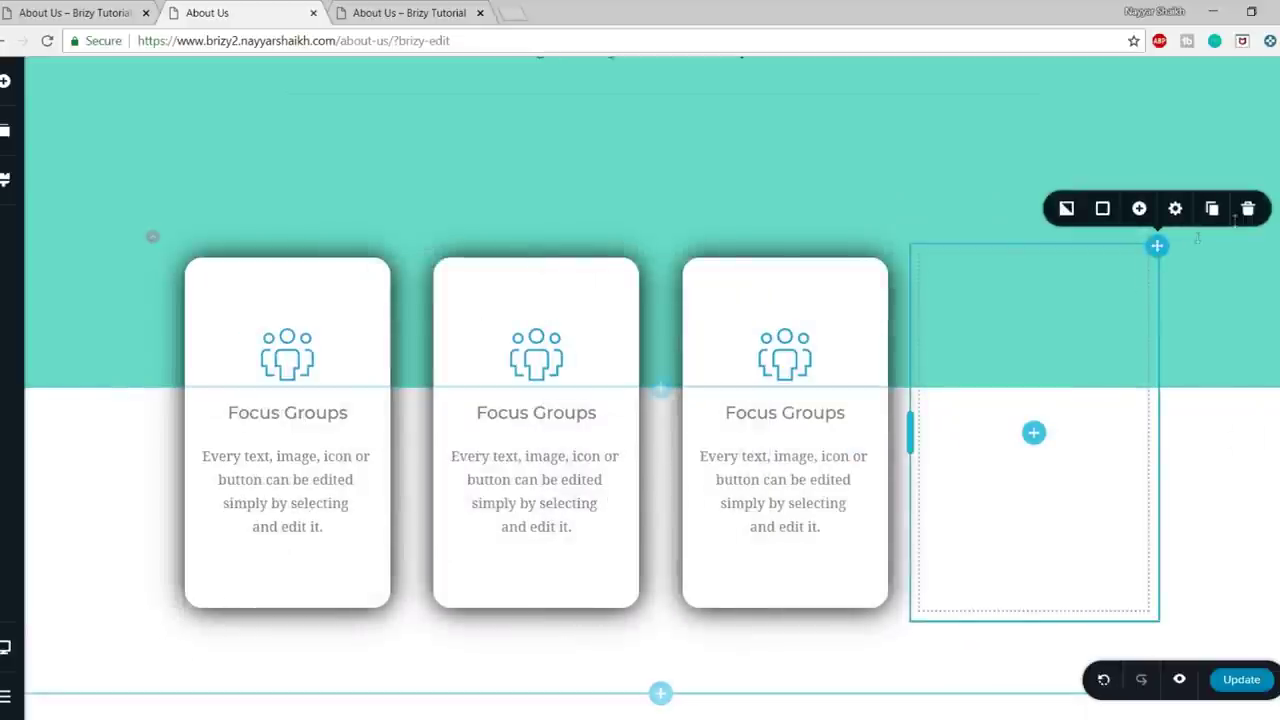
pyautogui.click(1249, 206)
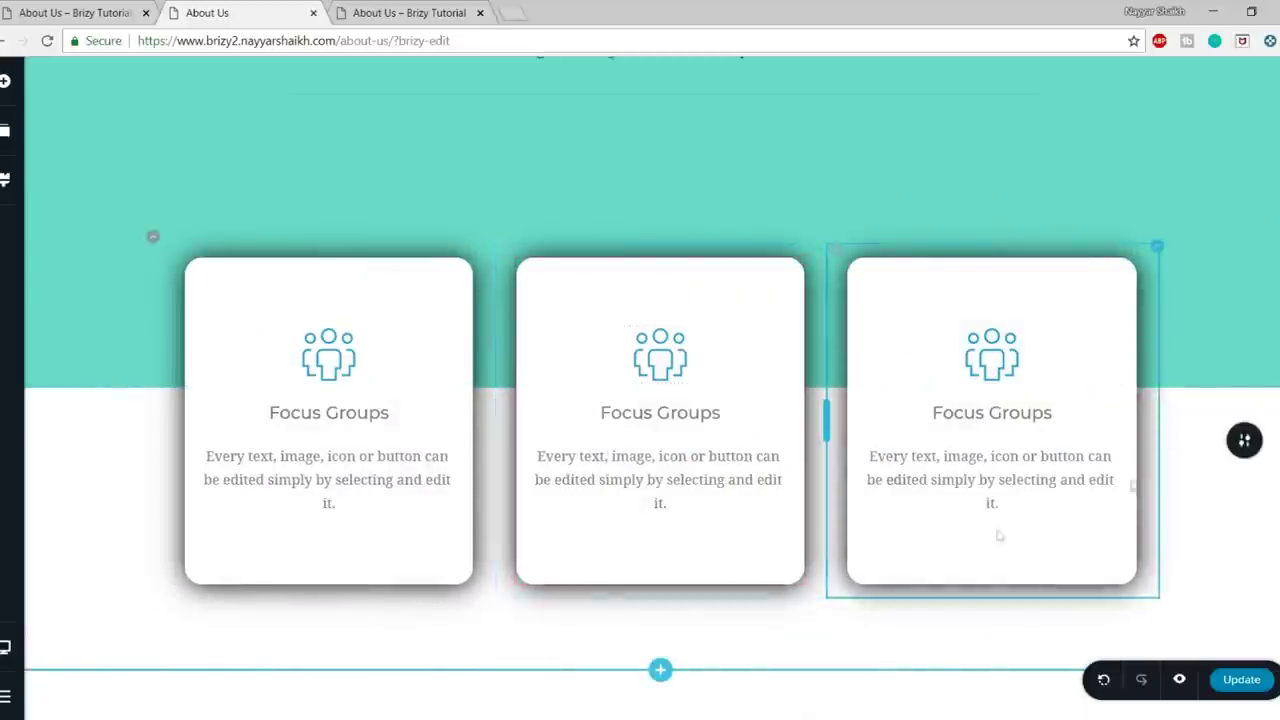
# - Compare against the live reference About Us page
pyautogui.scroll(3, 1057, 537)
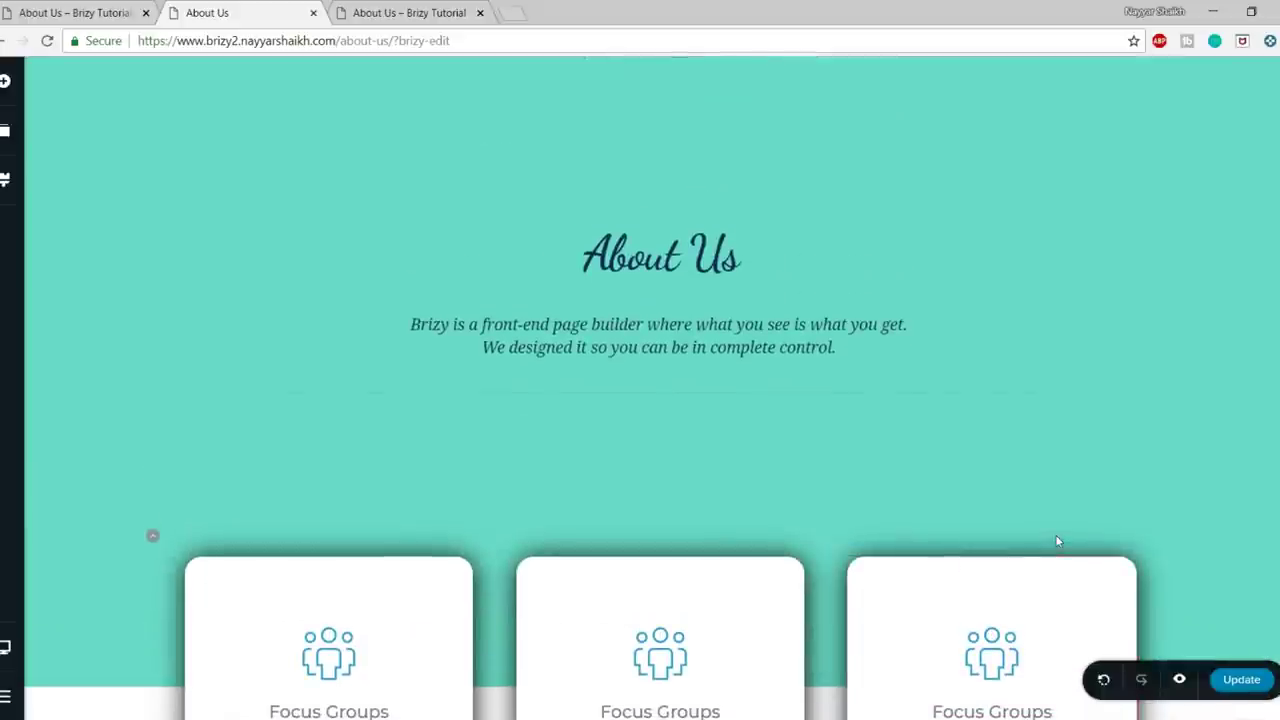
pyautogui.scroll(-7, 1057, 541)
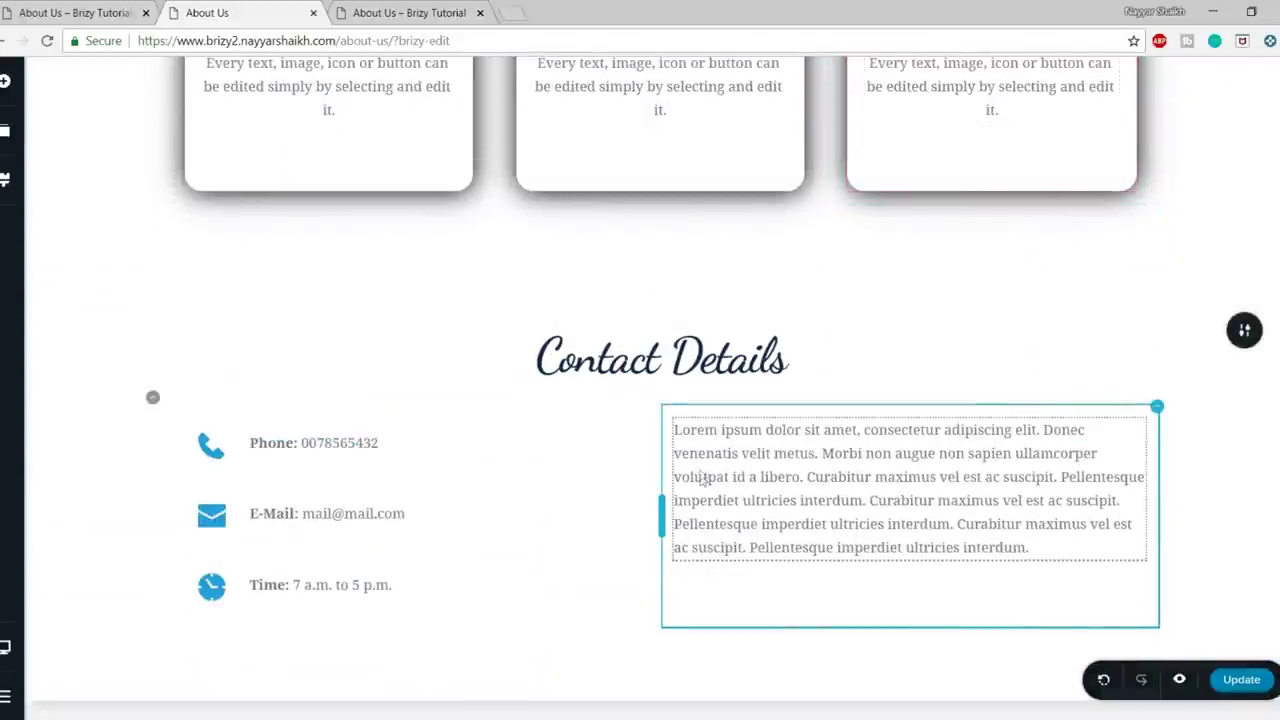
pyautogui.click(100, 13)
pyautogui.scroll(-3, 471, 471)
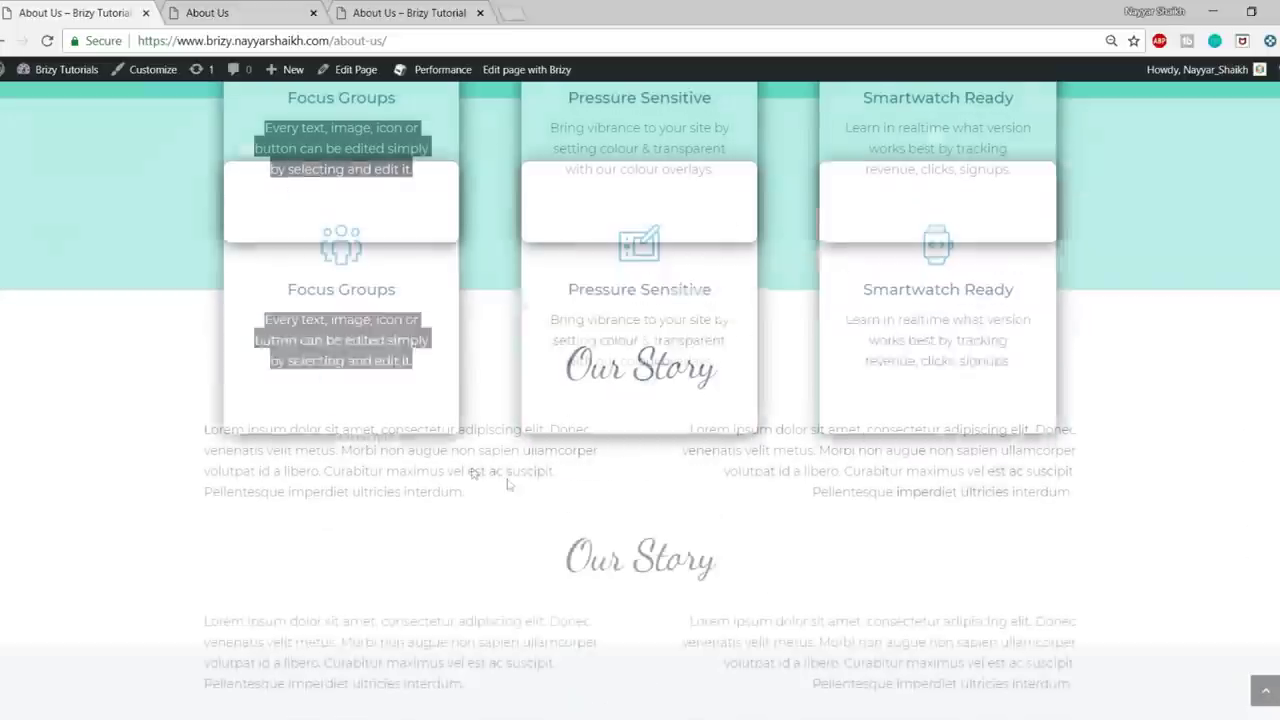
# - Retitle the Contact Details heading as 'Our Story'
pyautogui.click(273, 10)
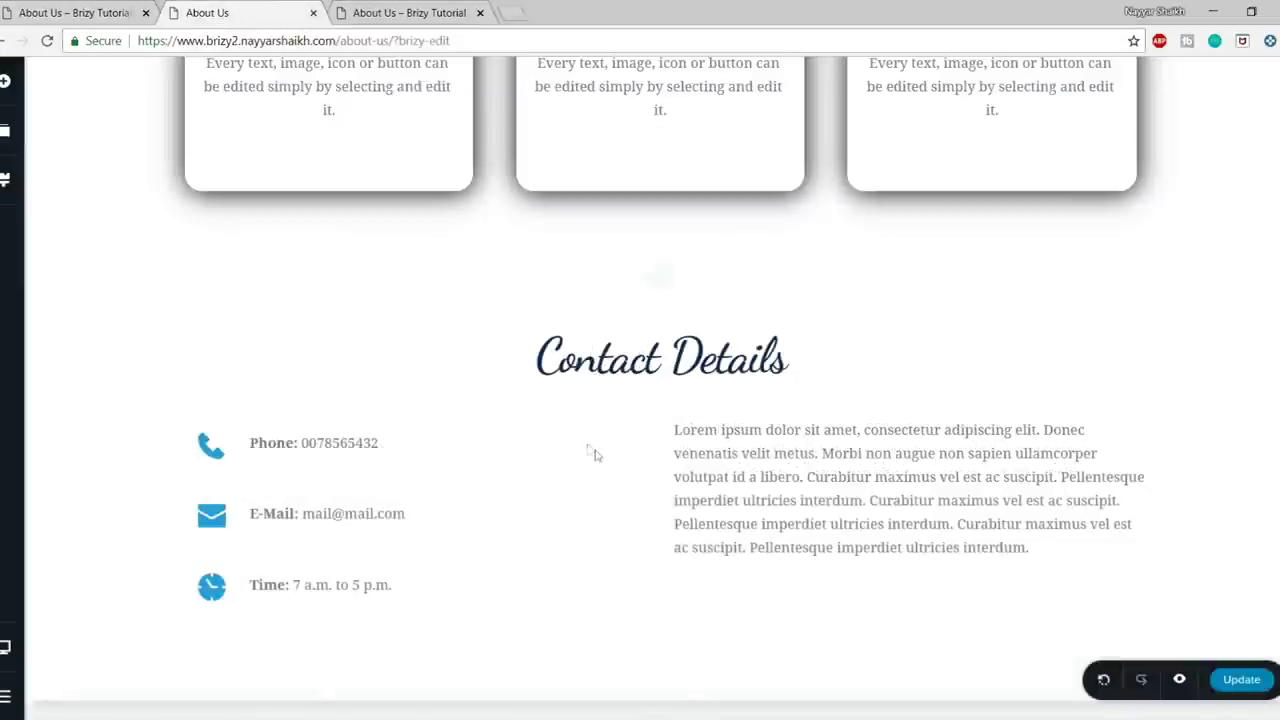
pyautogui.tripleClick(640, 358)
pyautogui.write('O')
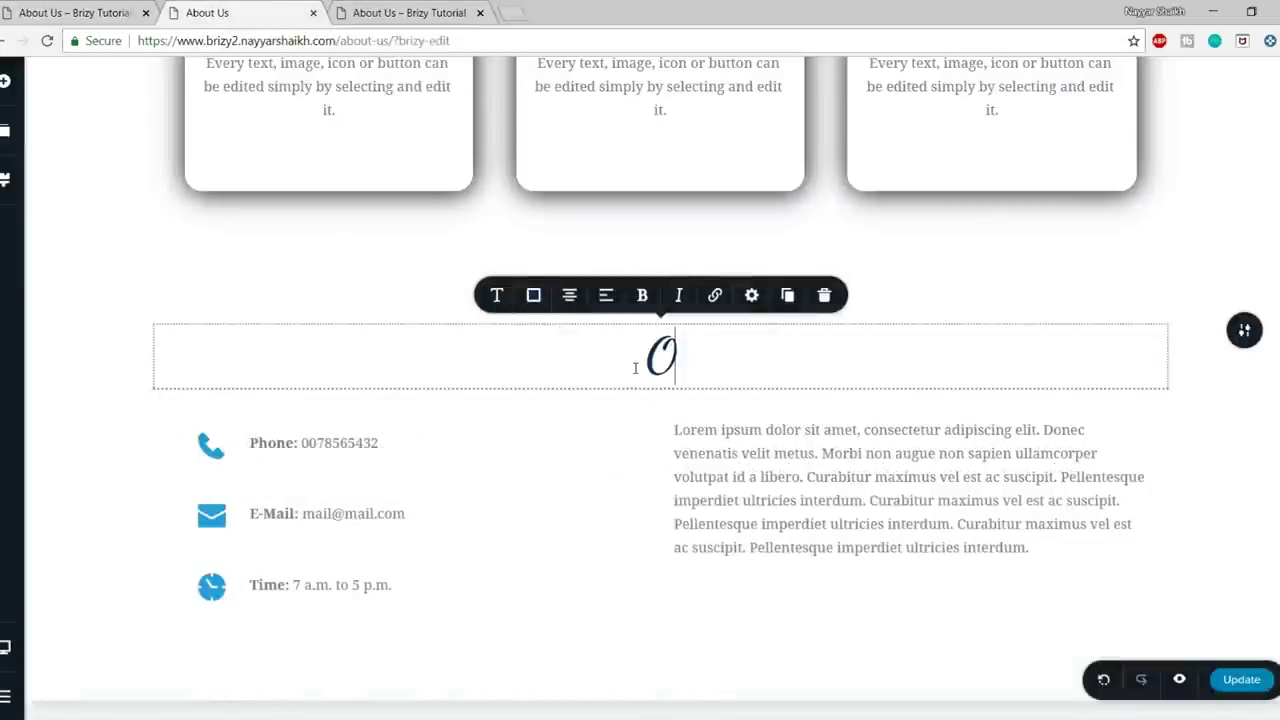
pyautogui.write('ur Story')
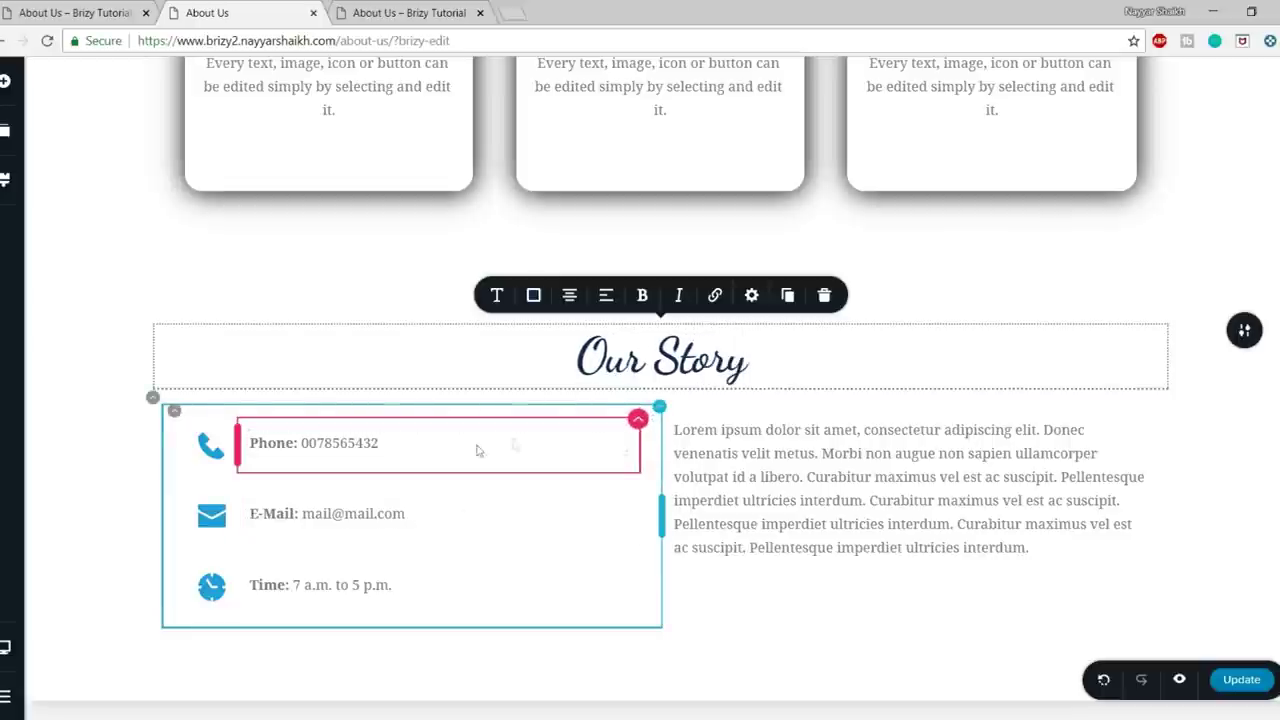
pyautogui.click(174, 411)
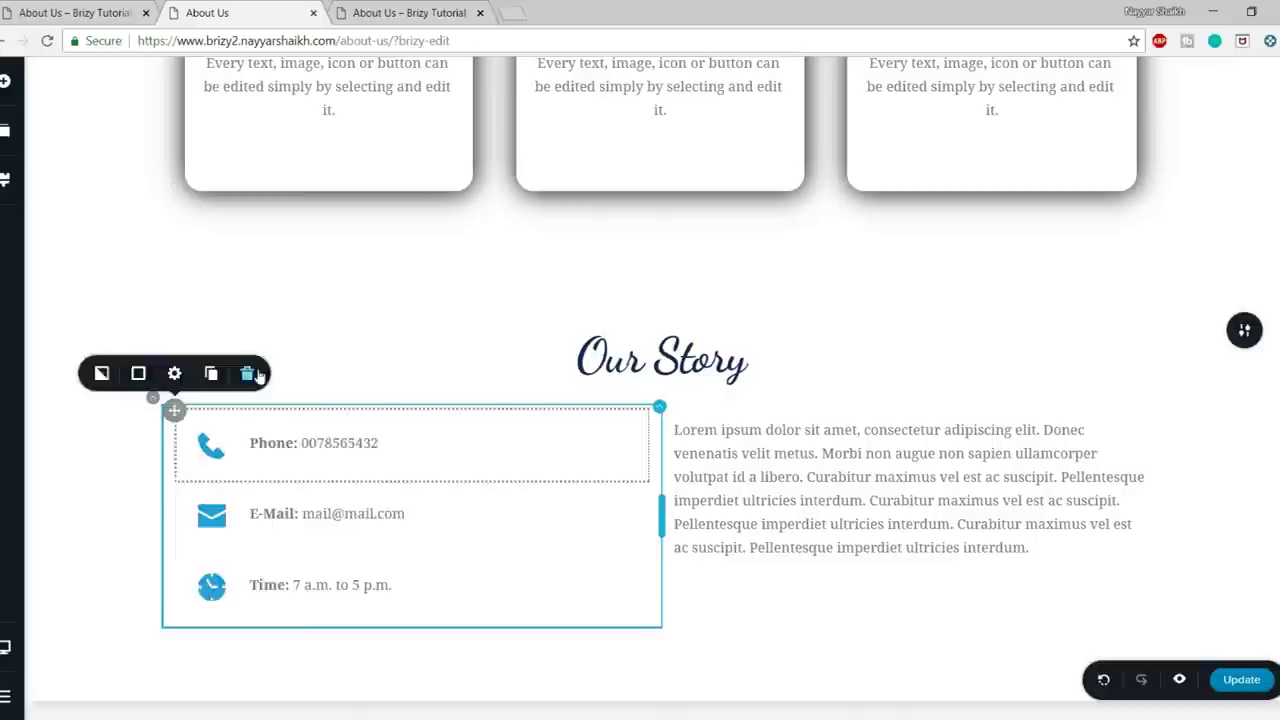
# - Delete the Phone, E-Mail and Time rows from the section
pyautogui.click(247, 373)
pyautogui.click(248, 373)
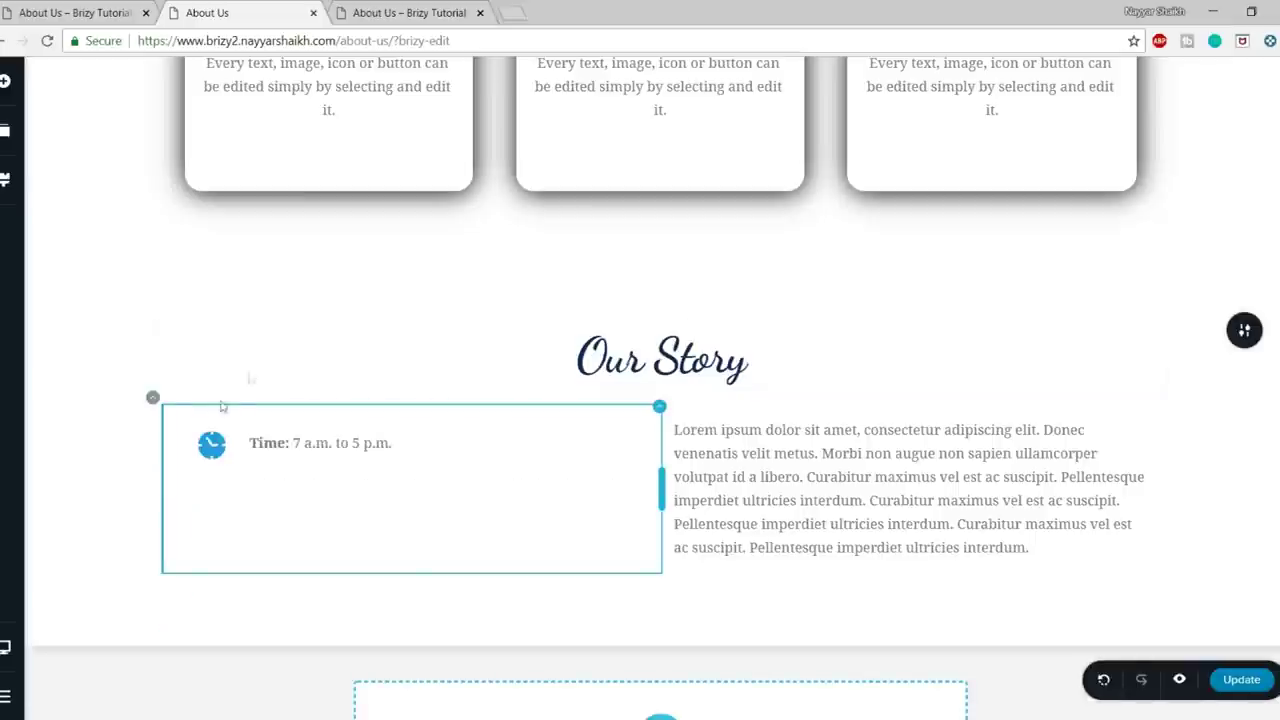
pyautogui.click(172, 411)
pyautogui.click(248, 373)
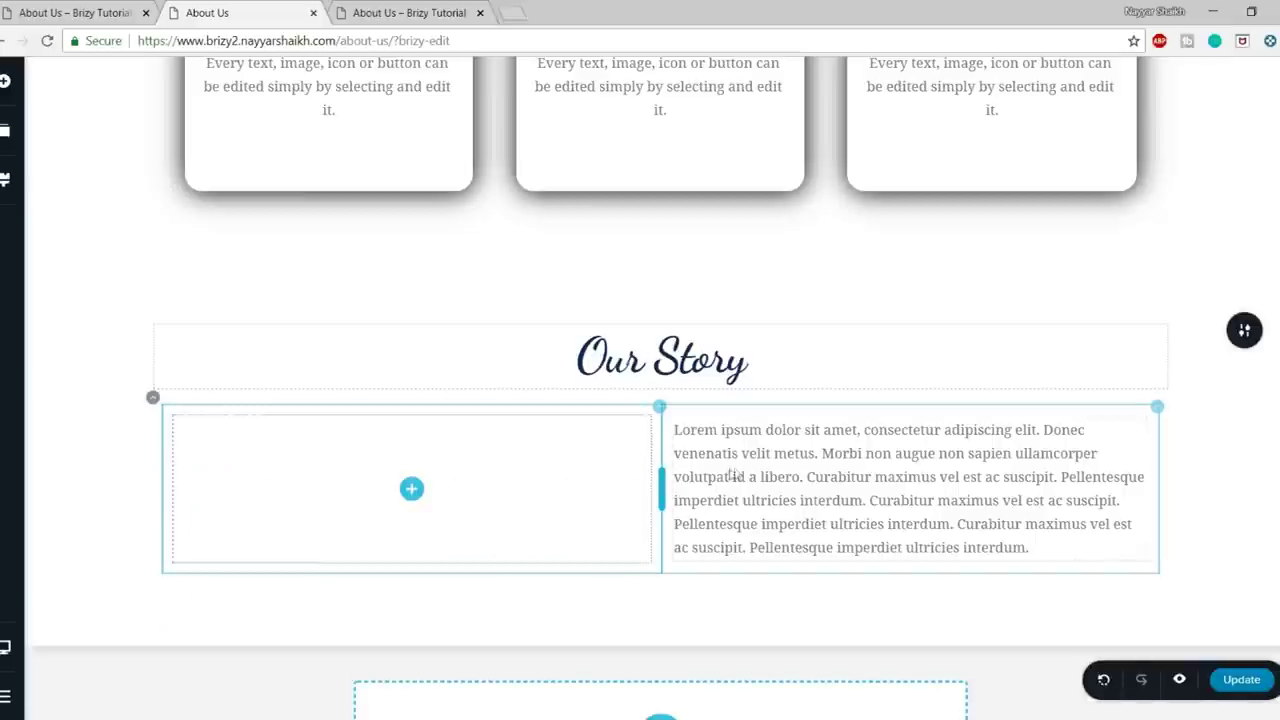
# - Duplicate the Lorem text block and move the copy into the empty left column
pyautogui.click(978, 446)
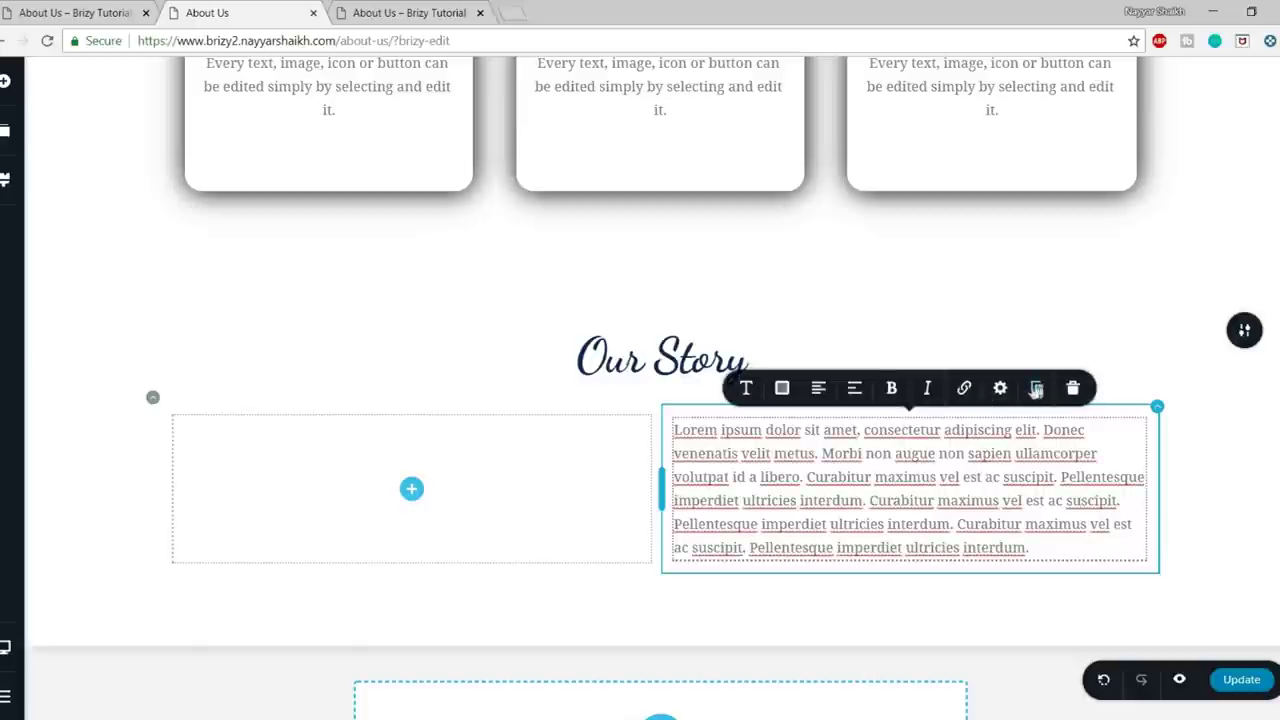
pyautogui.click(1036, 388)
pyautogui.moveTo(597, 485); pyautogui.dragTo(412, 585)
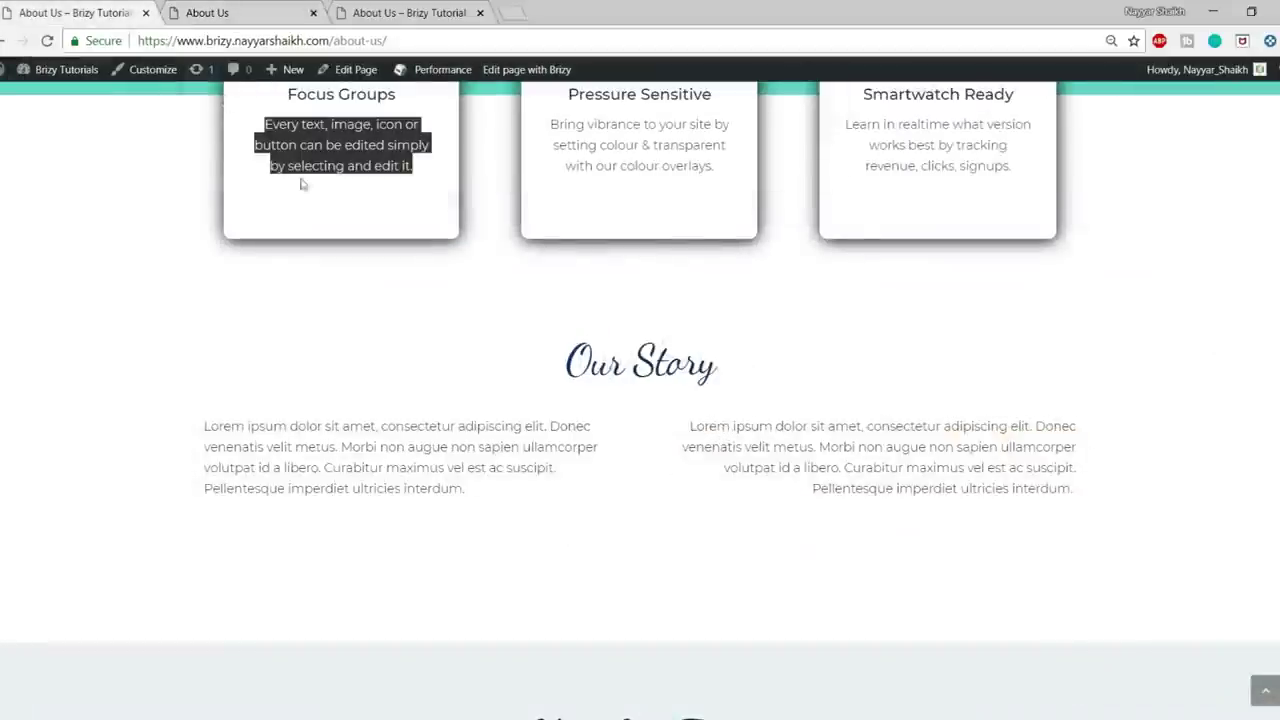
pyautogui.scroll(-5, 600, 420)
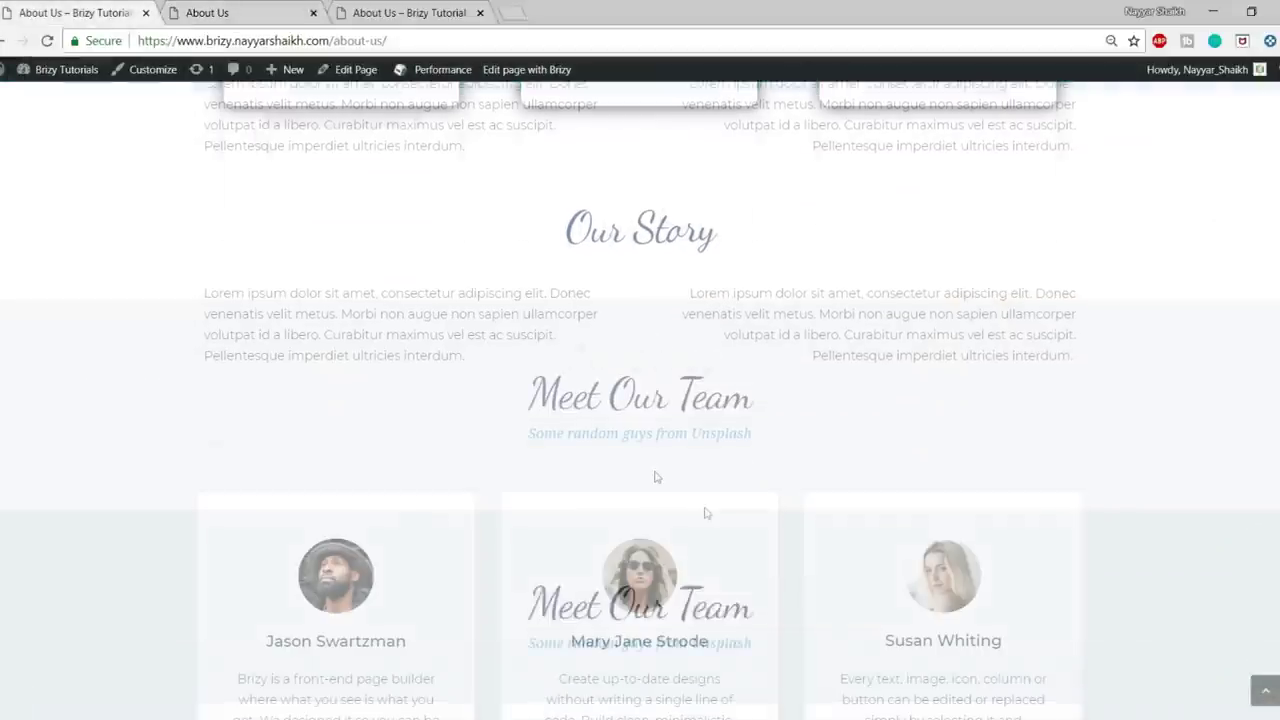
# - Insert the Meet Our Team block from the Team category below the Our Story section
pyautogui.scroll(-1, 770, 485)
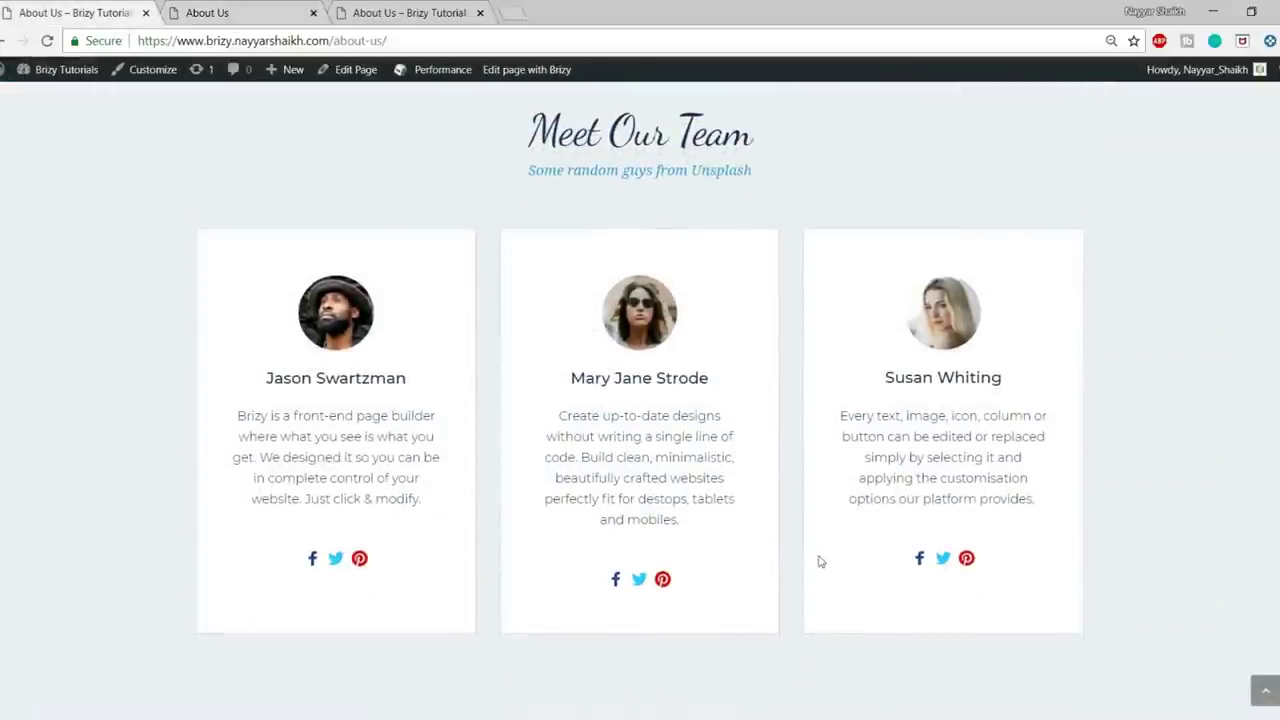
pyautogui.click(250, 12)
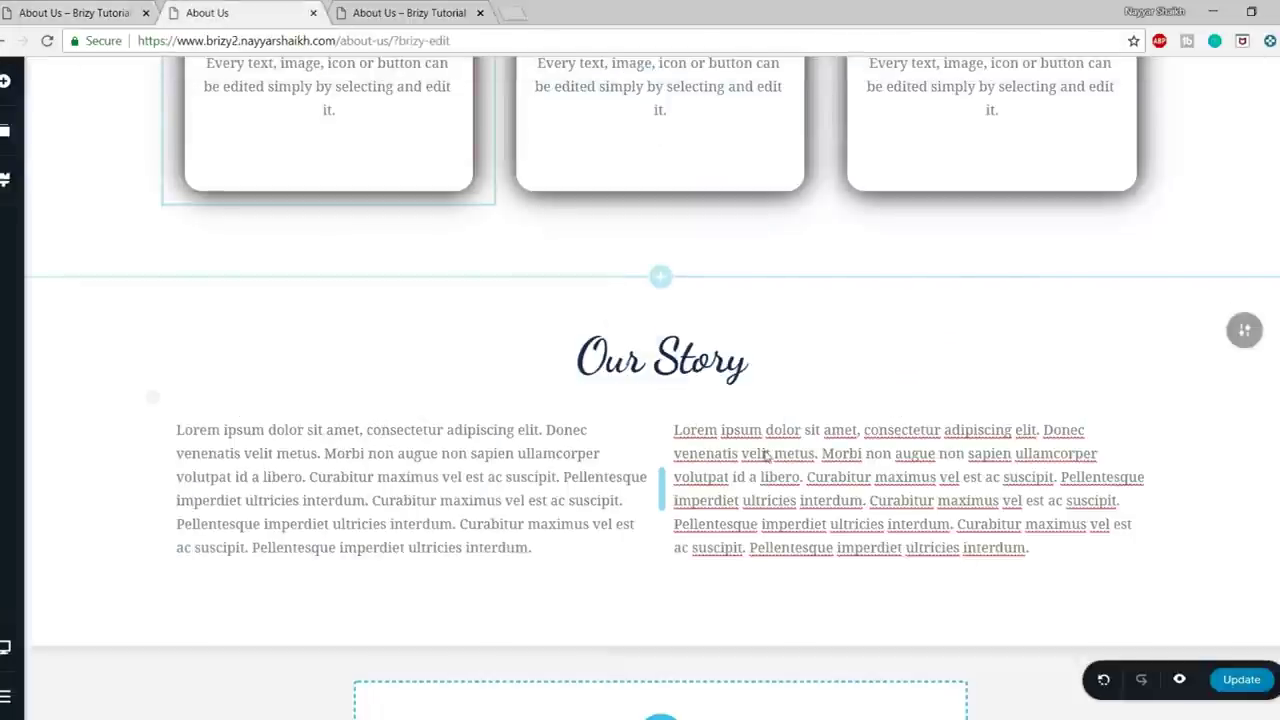
pyautogui.scroll(-1, 700, 668)
pyautogui.click(660, 704)
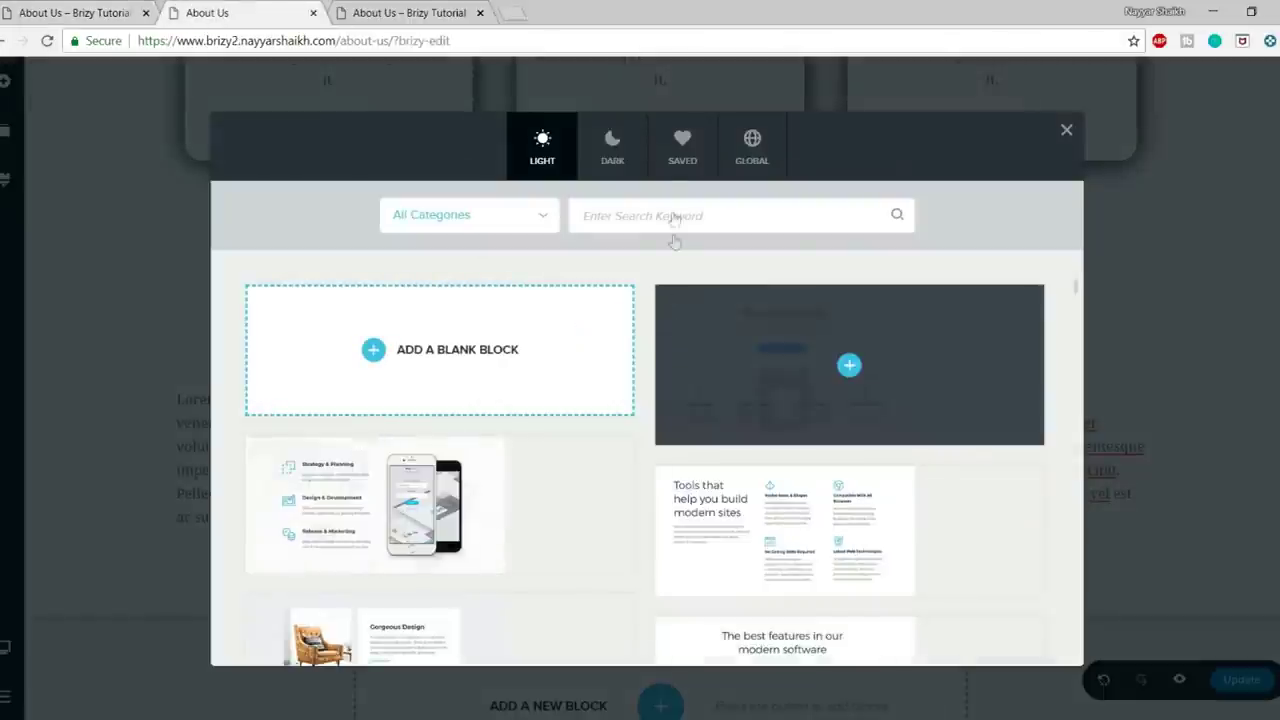
pyautogui.click(480, 228)
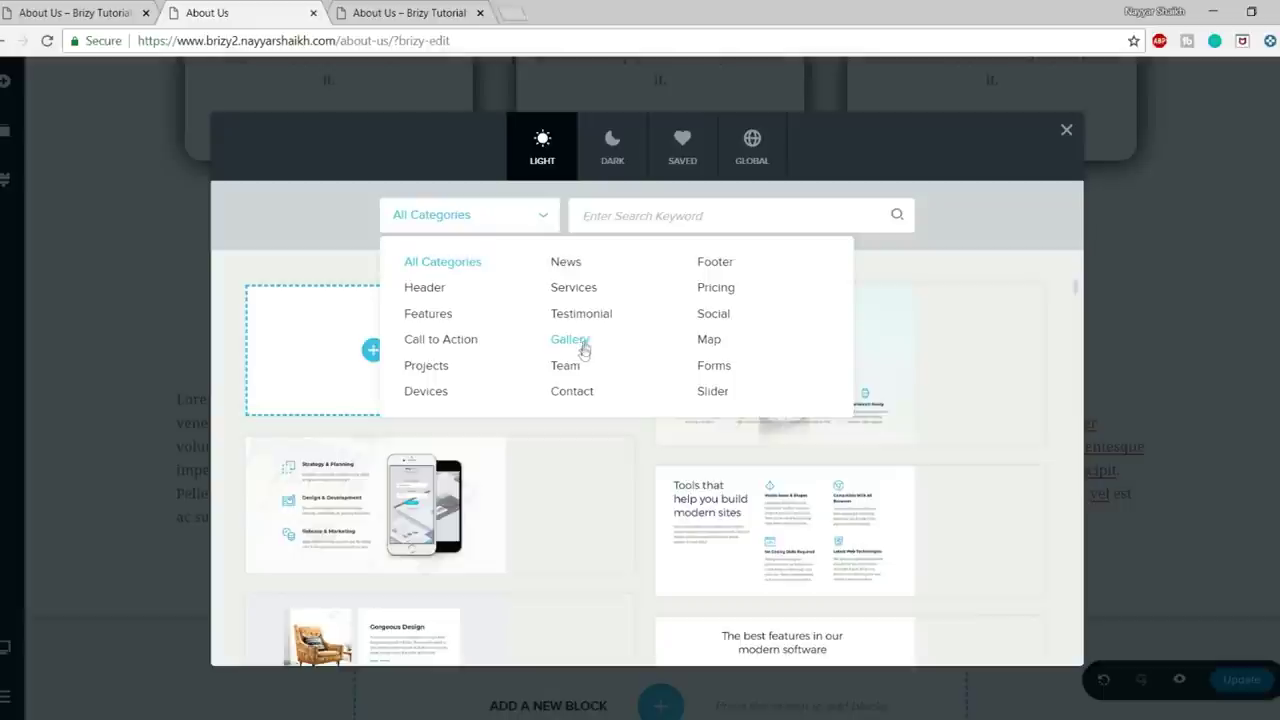
pyautogui.click(580, 362)
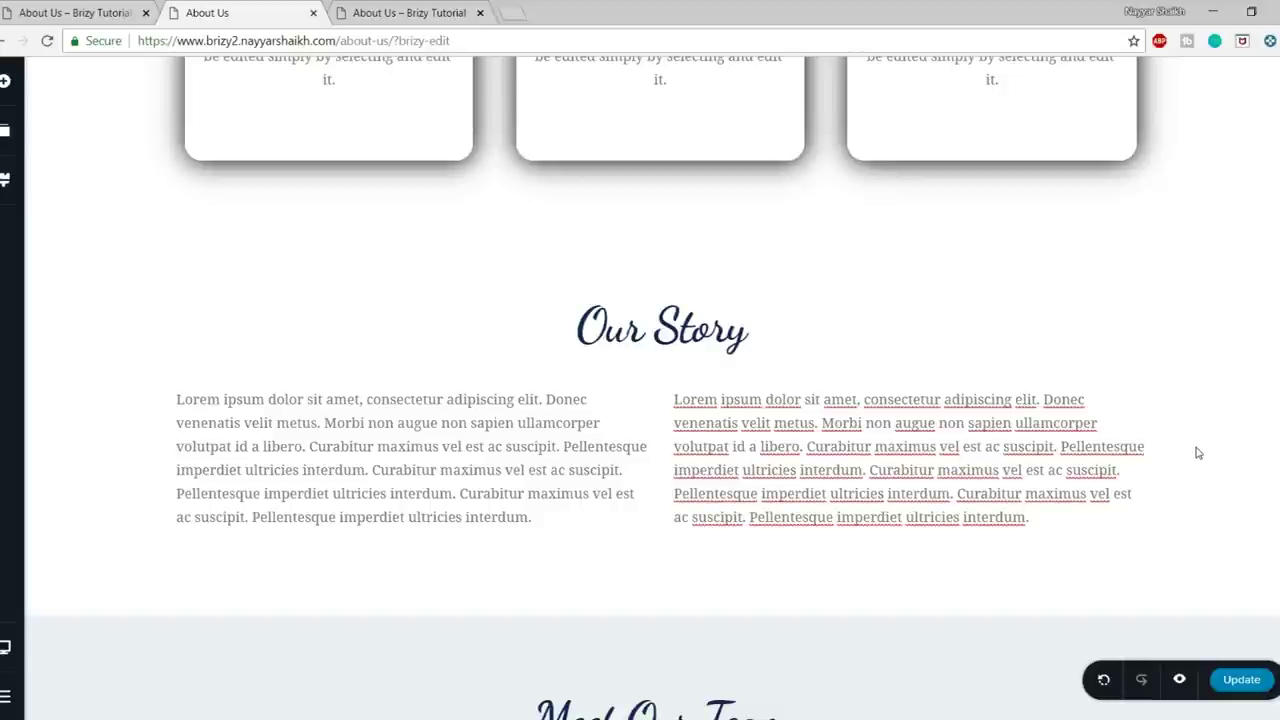
# - Replace the first team card's photo with the bearded man in sunglasses from the Media Library
pyautogui.scroll(-5, 1198, 453)
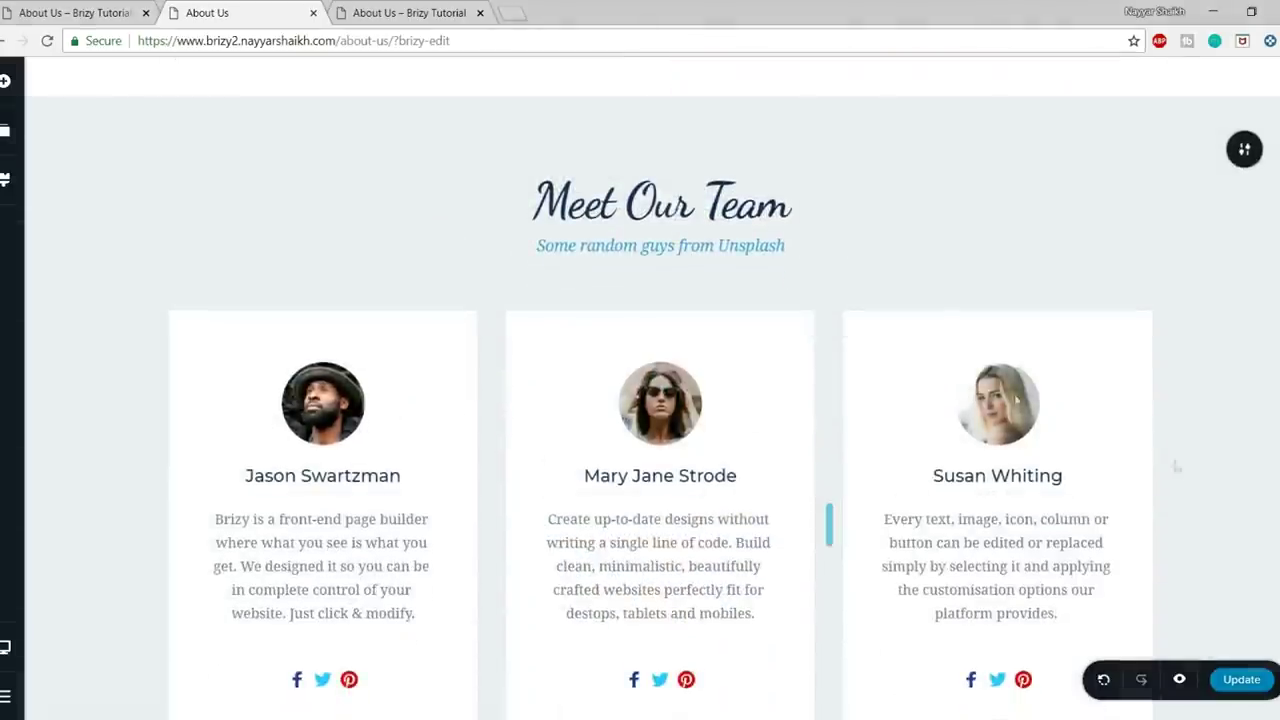
pyautogui.scroll(-2, 771, 337)
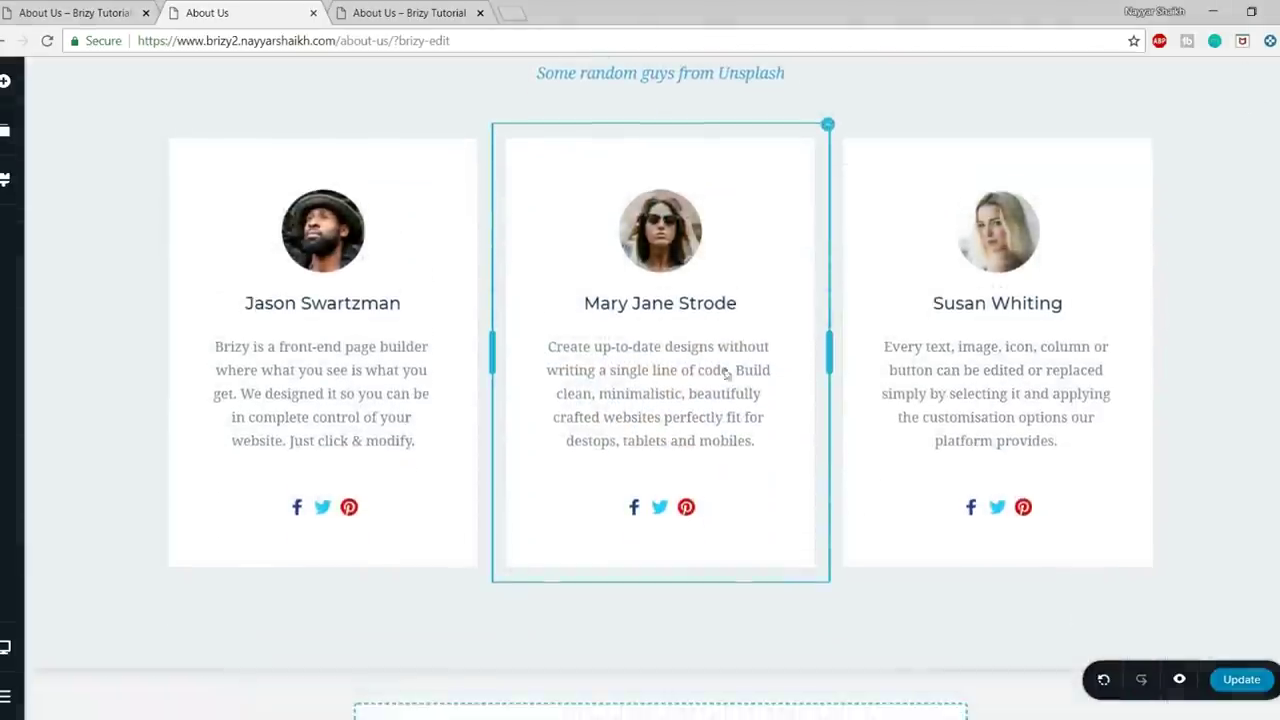
pyautogui.click(320, 233)
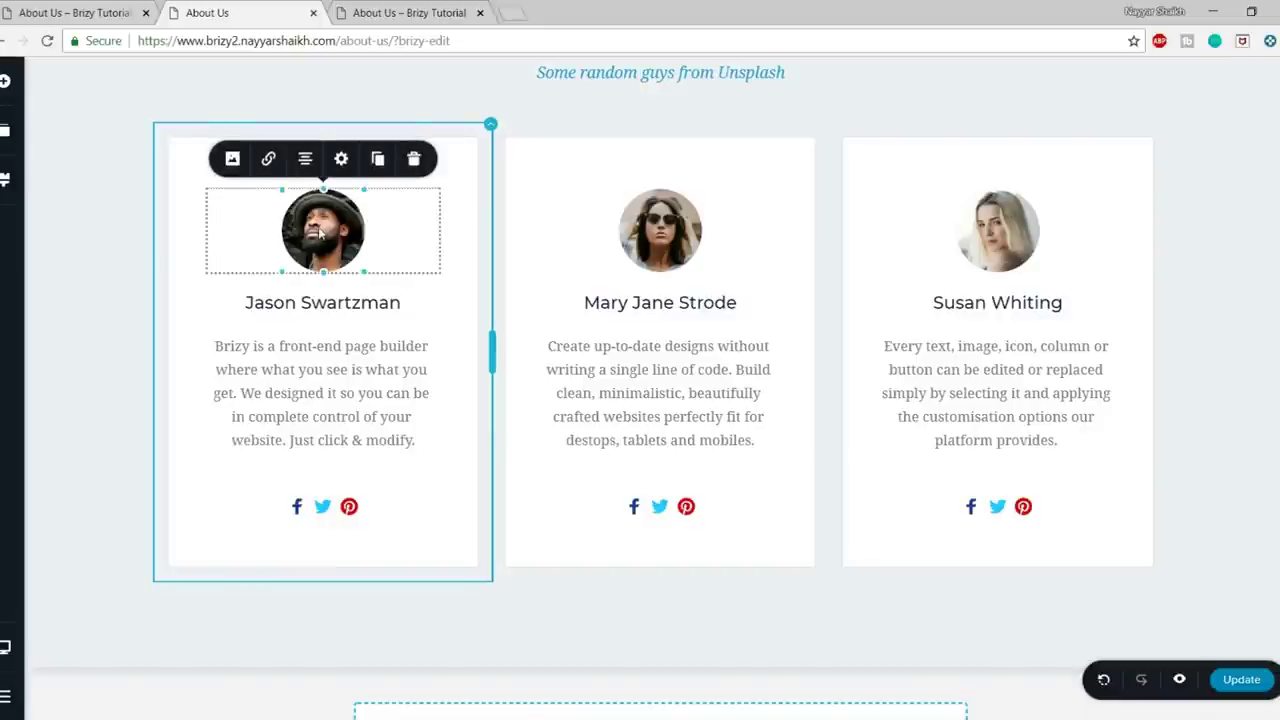
pyautogui.click(231, 160)
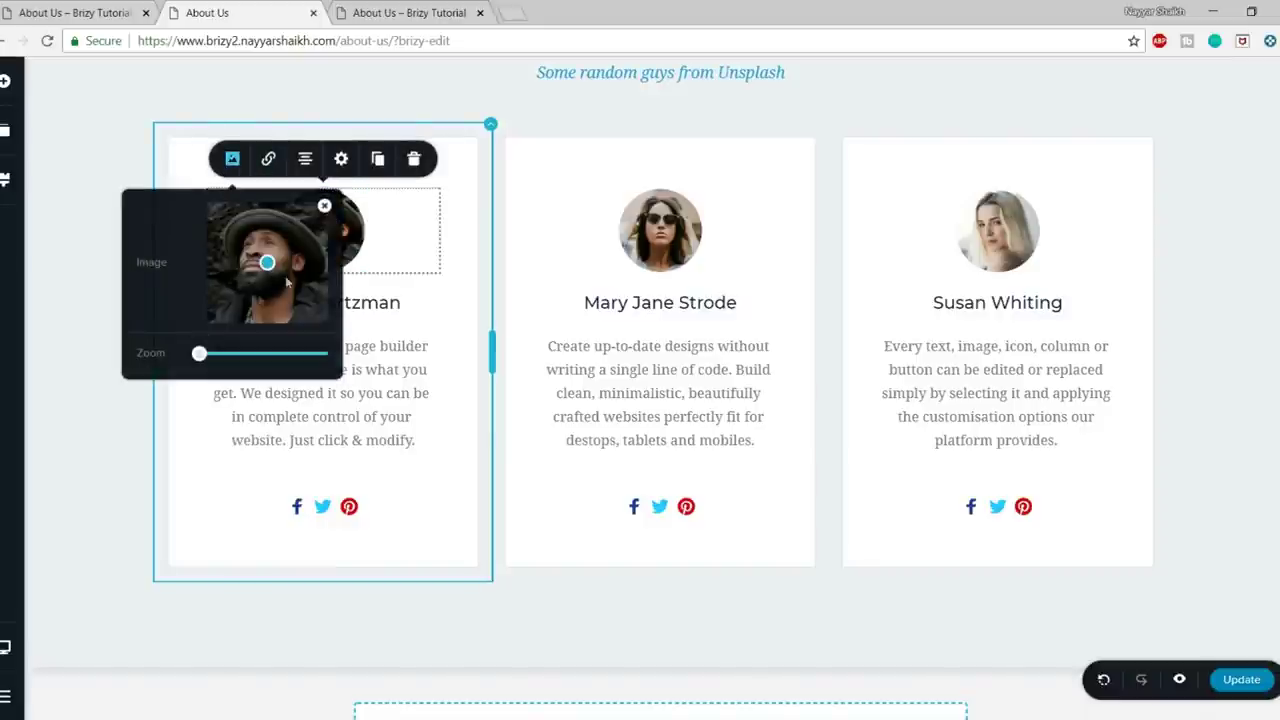
pyautogui.click(324, 205)
pyautogui.click(268, 250)
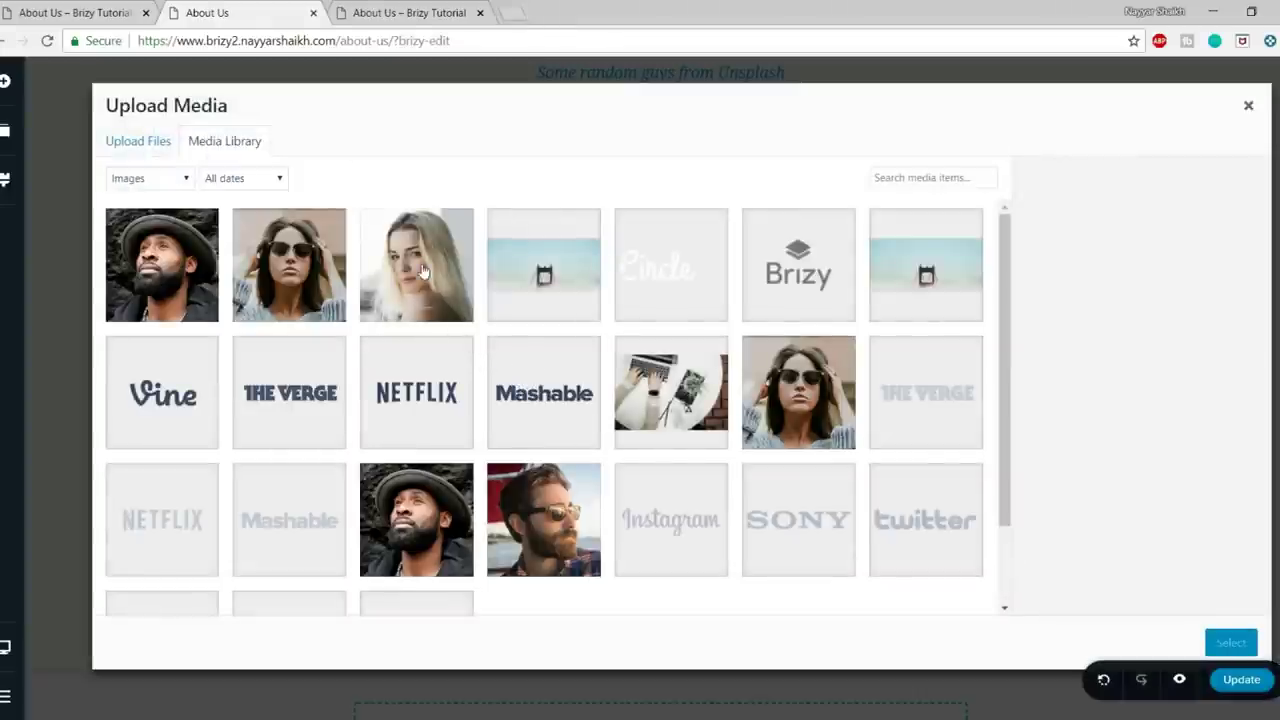
pyautogui.click(535, 538)
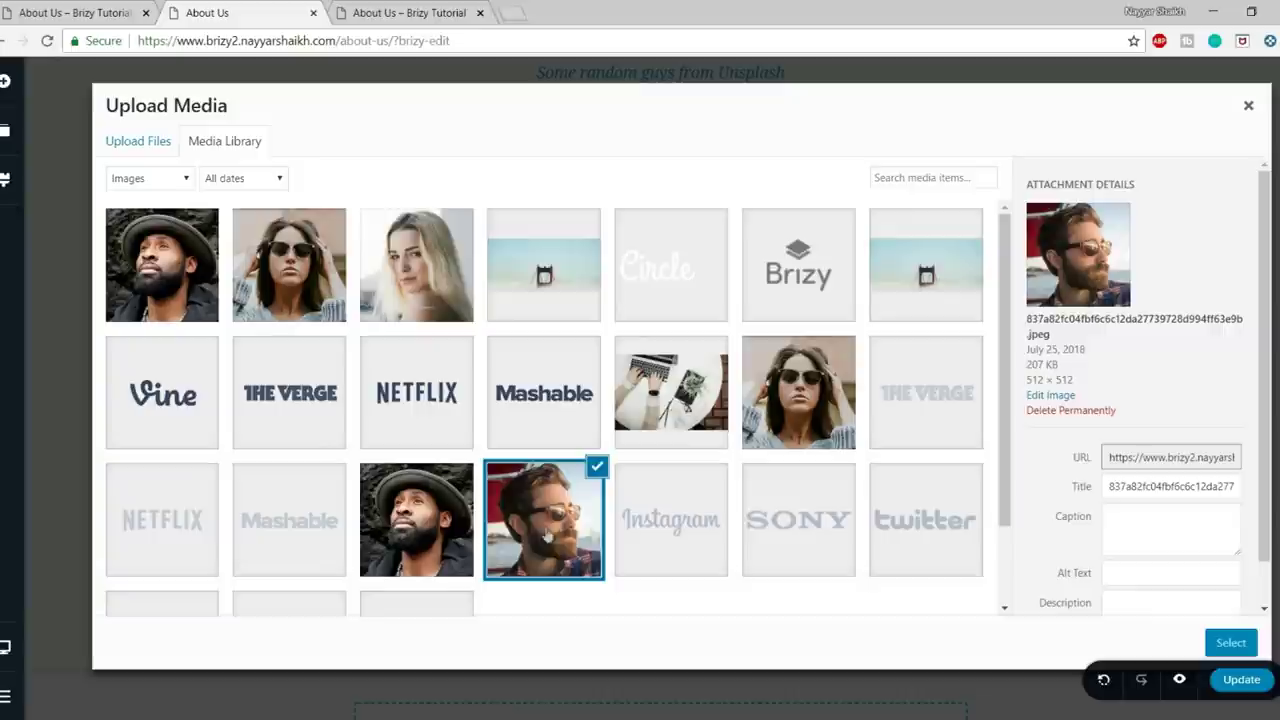
pyautogui.click(1230, 641)
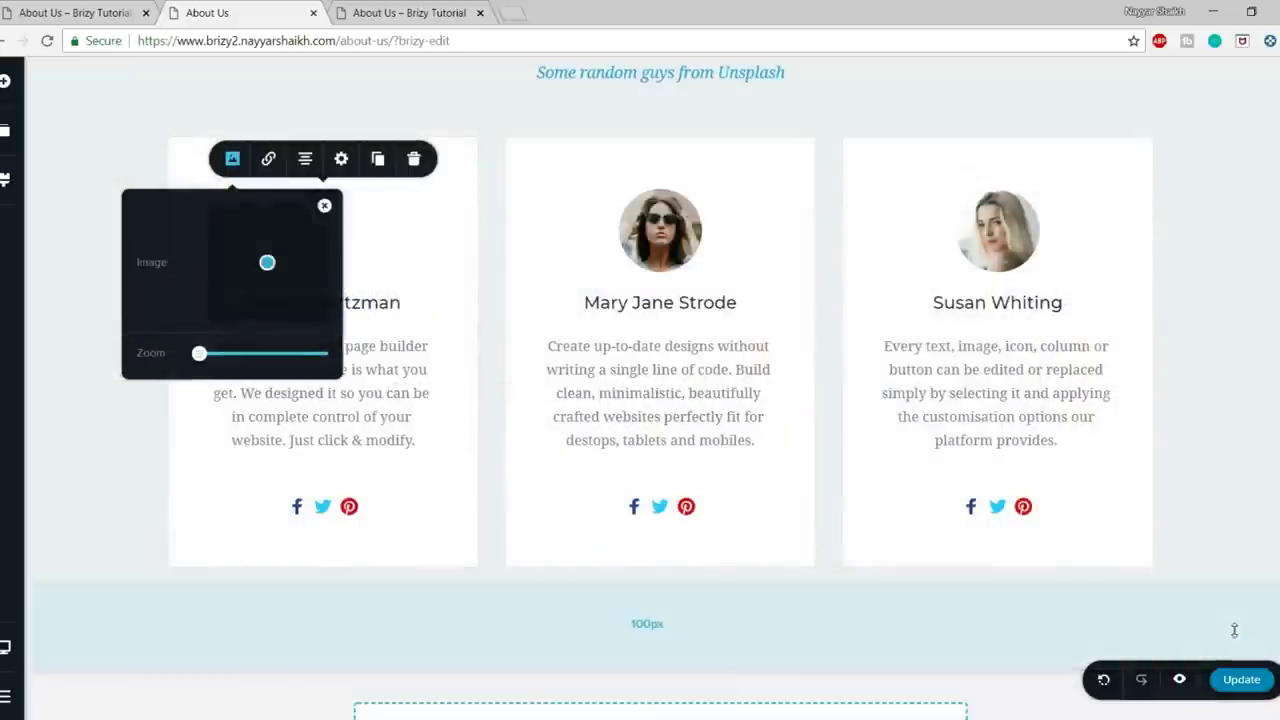
pyautogui.click(440, 284)
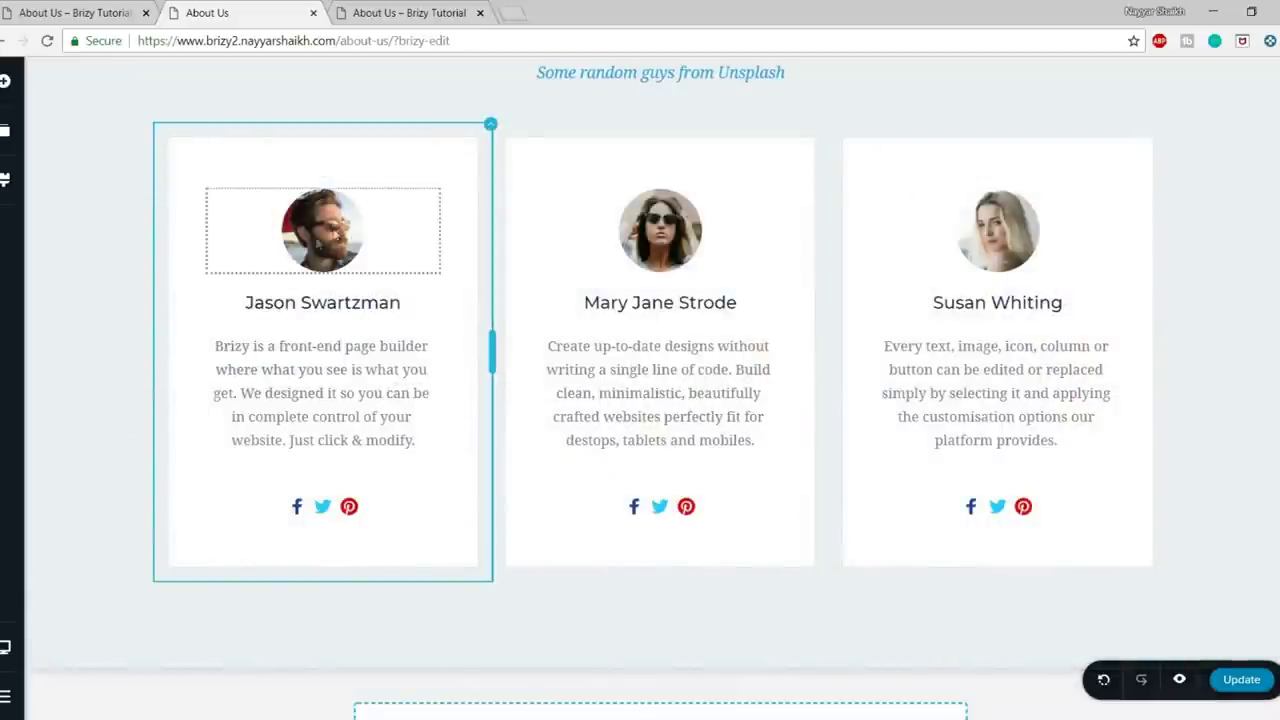
pyautogui.click(338, 306)
# - Type the site owner's name on the first card and check its social icon link settings
pyautogui.tripleClick(338, 306)
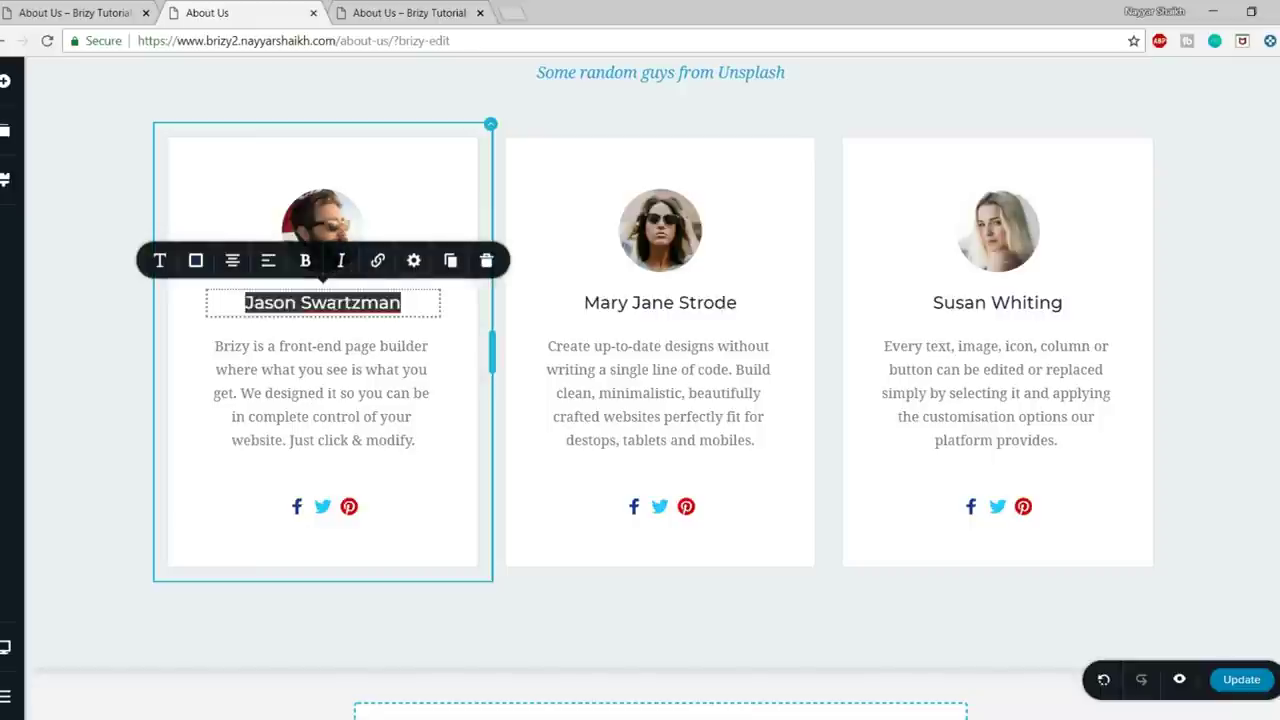
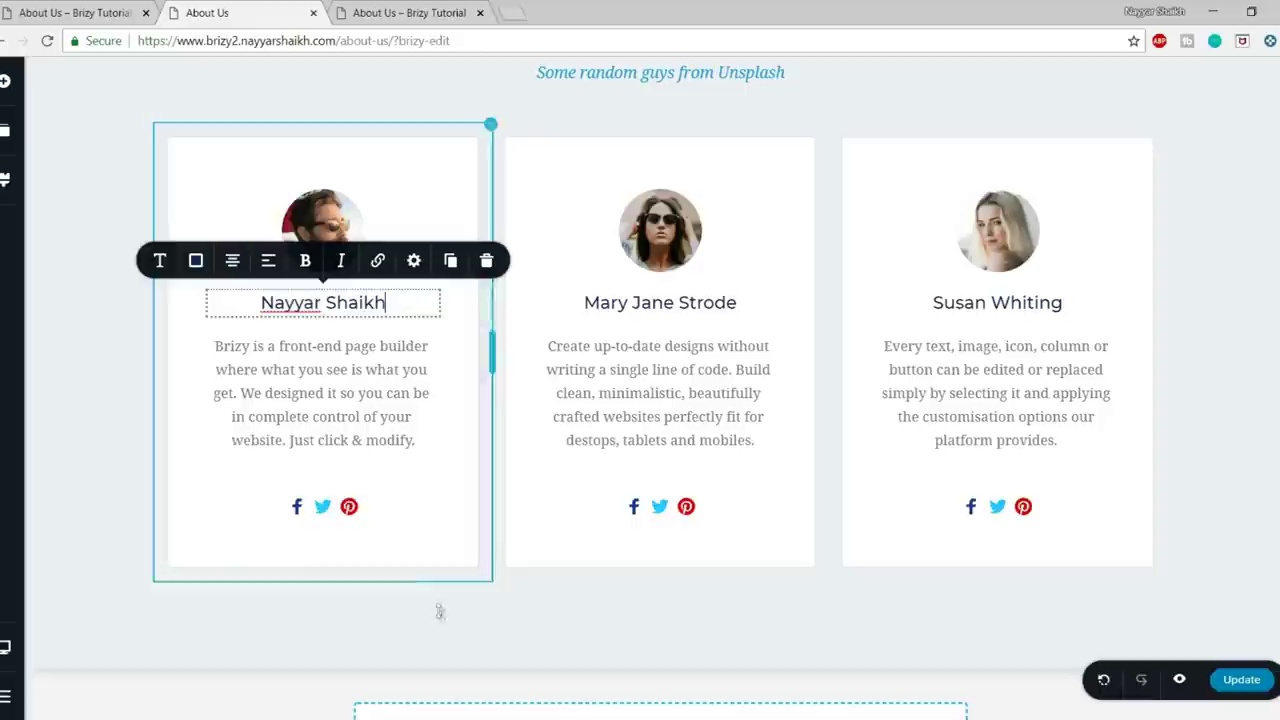
pyautogui.click(296, 506)
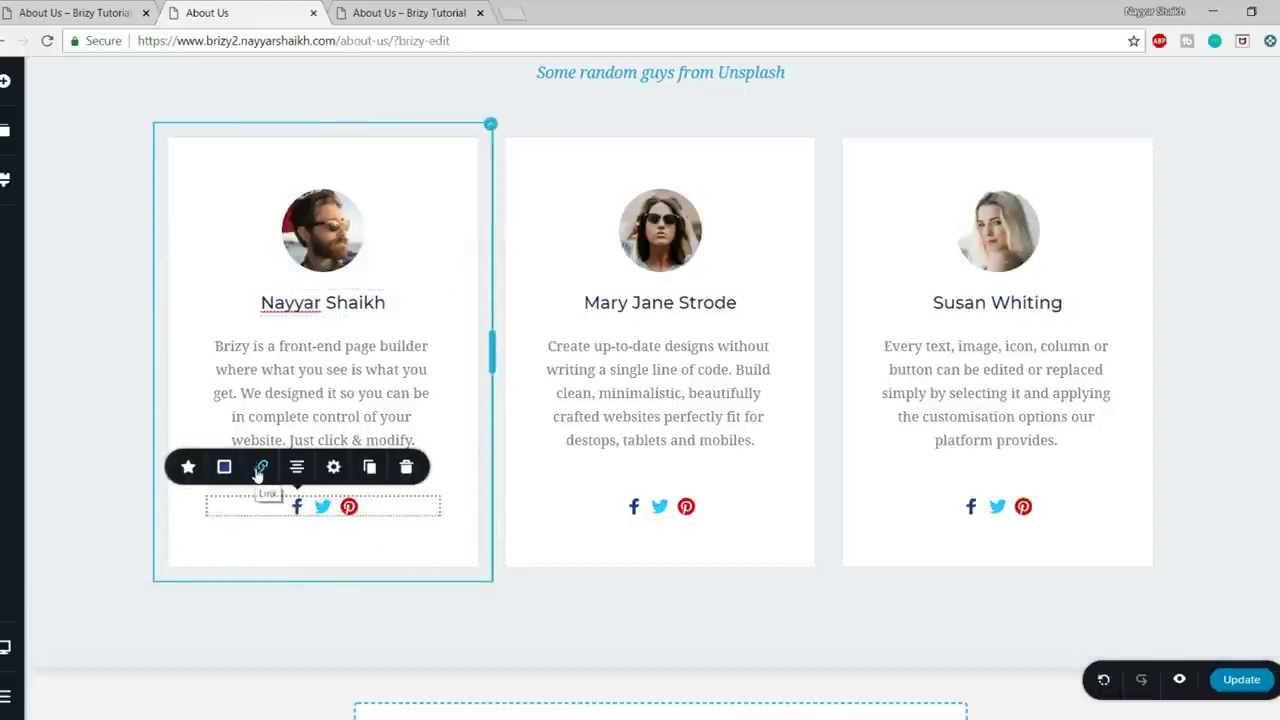
pyautogui.click(259, 468)
pyautogui.click(292, 326)
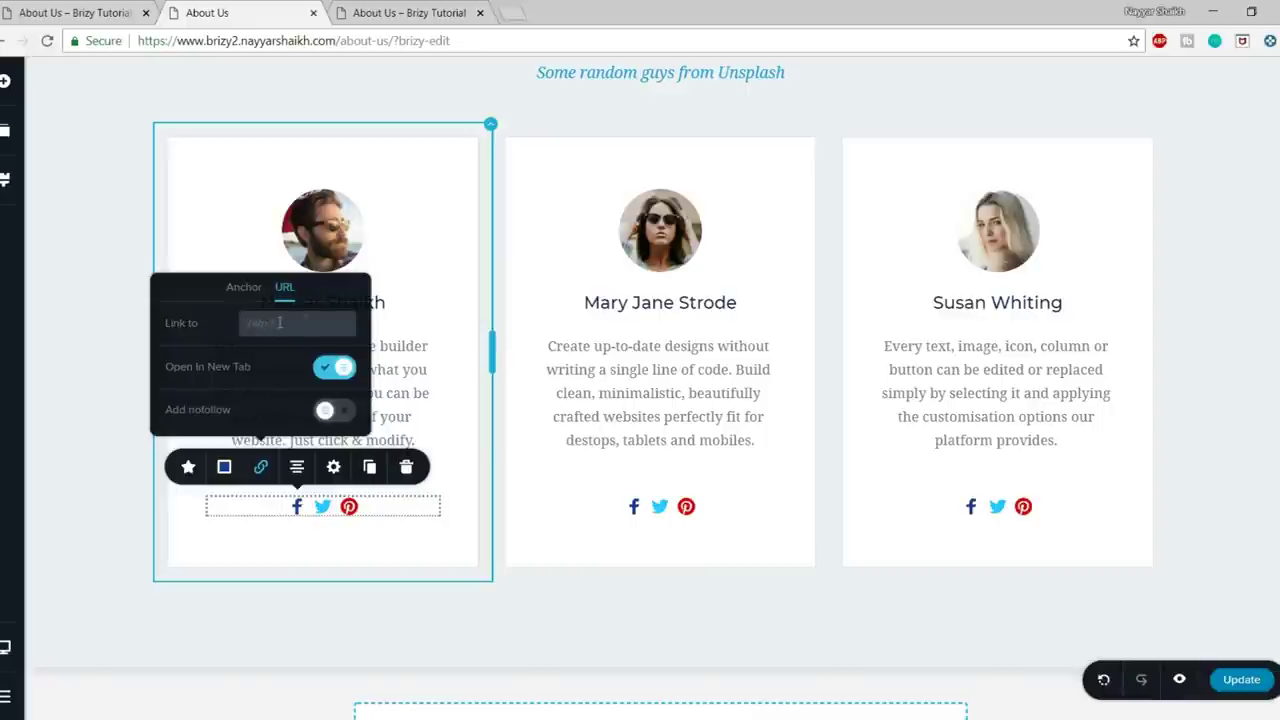
pyautogui.click(322, 508)
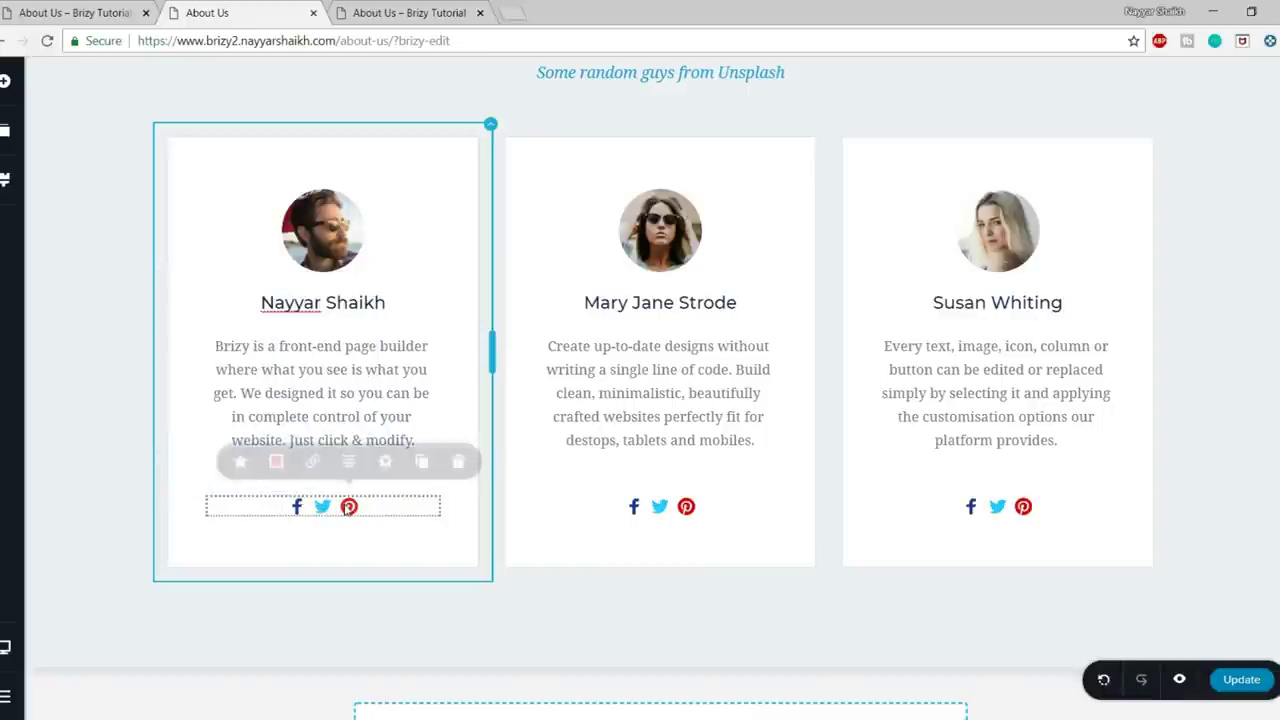
# - Insert the saved dark Circle footer block below the team cards
pyautogui.scroll(3, 745, 525)
pyautogui.scroll(-4, 746, 523)
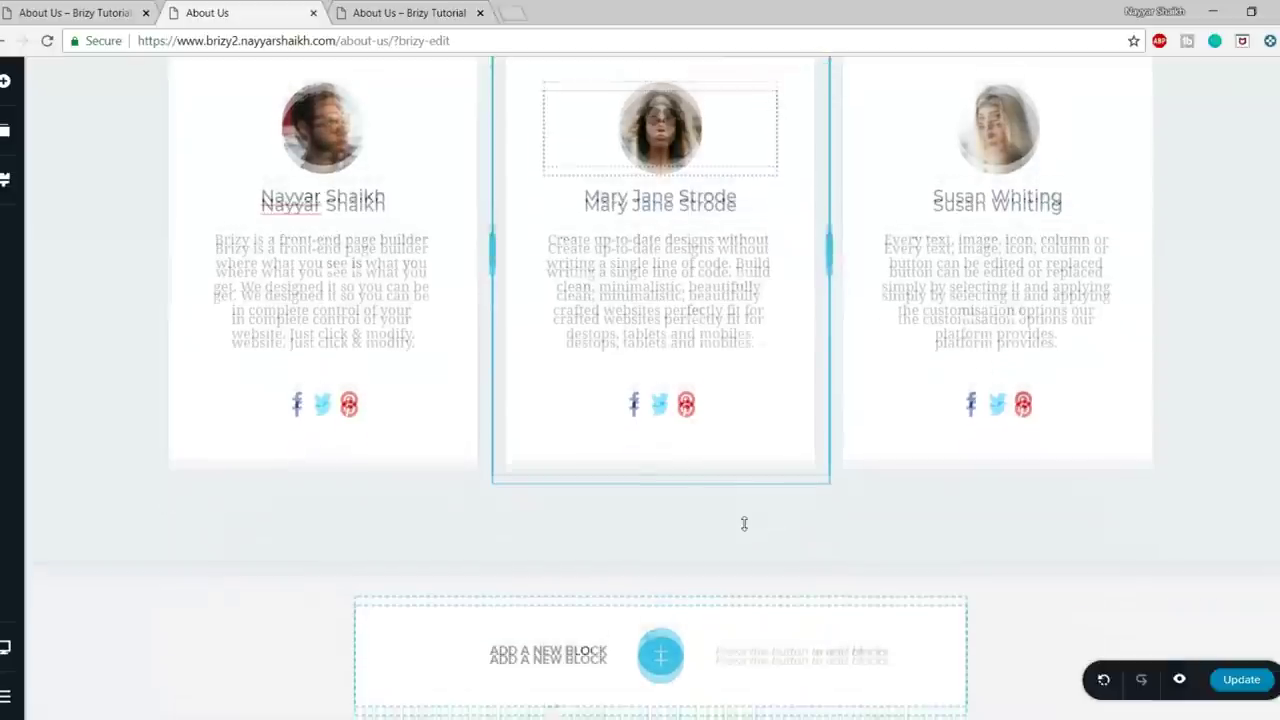
pyautogui.click(661, 632)
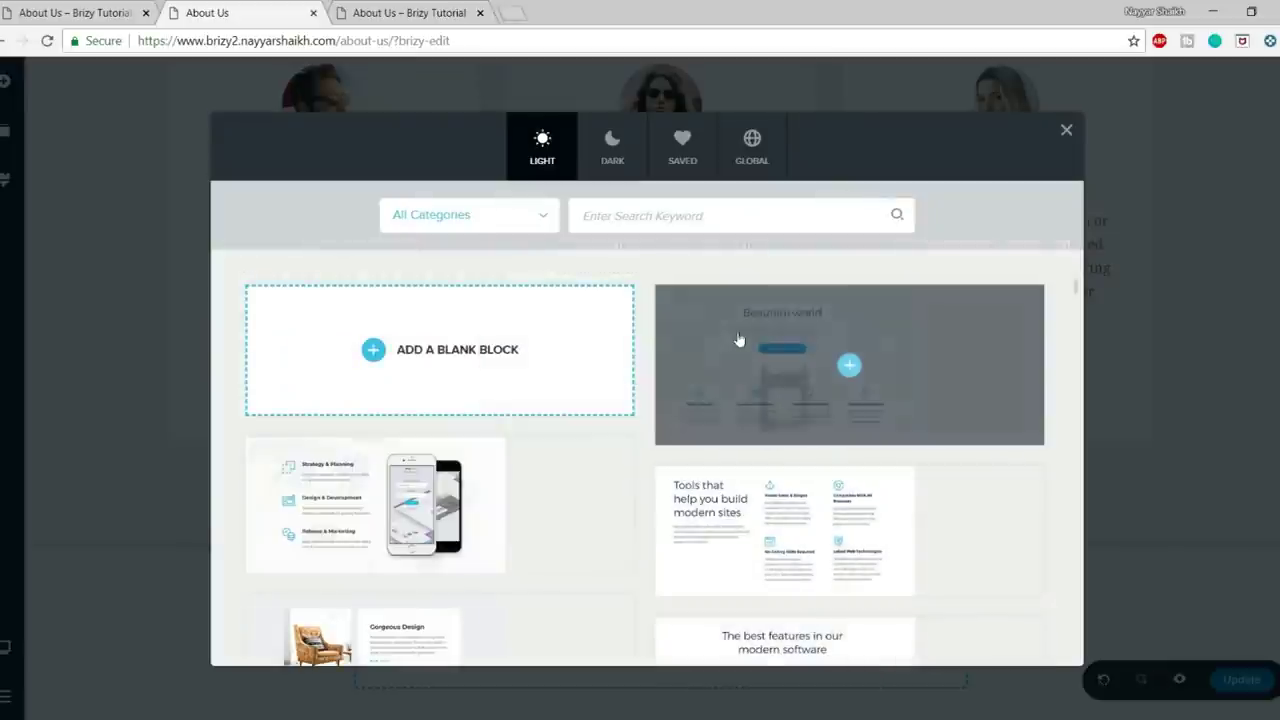
pyautogui.click(750, 155)
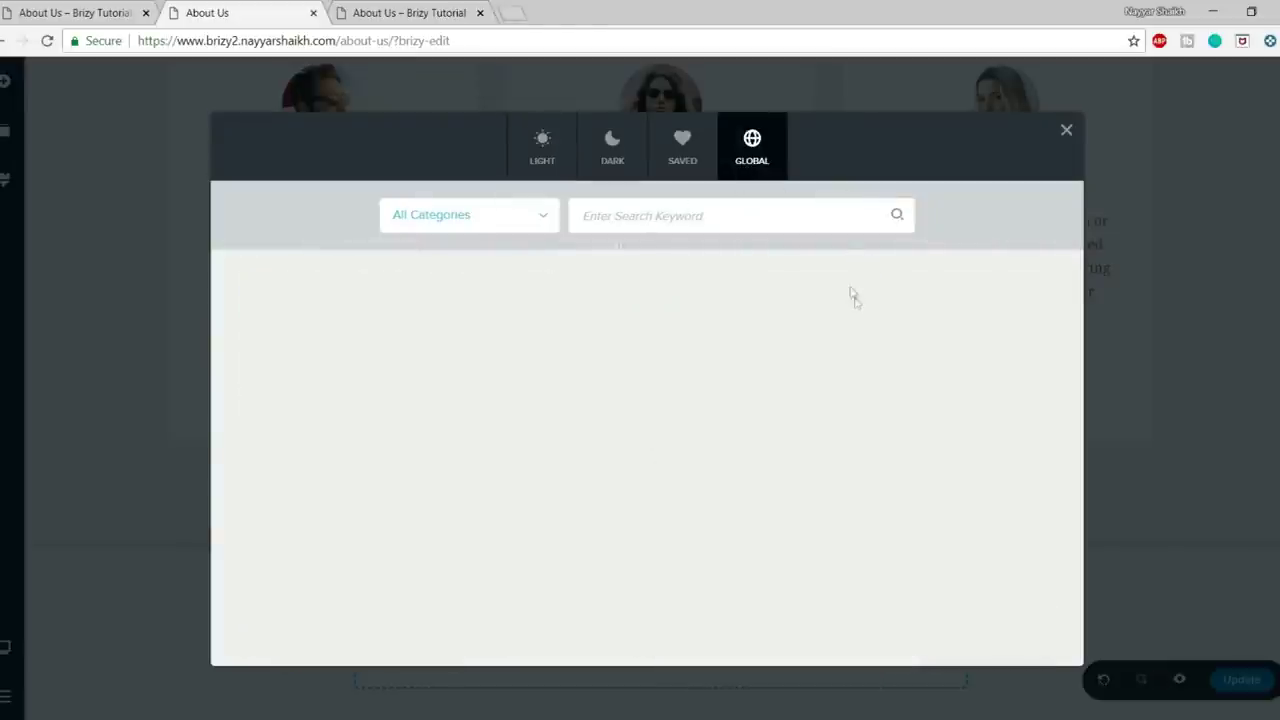
pyautogui.click(687, 148)
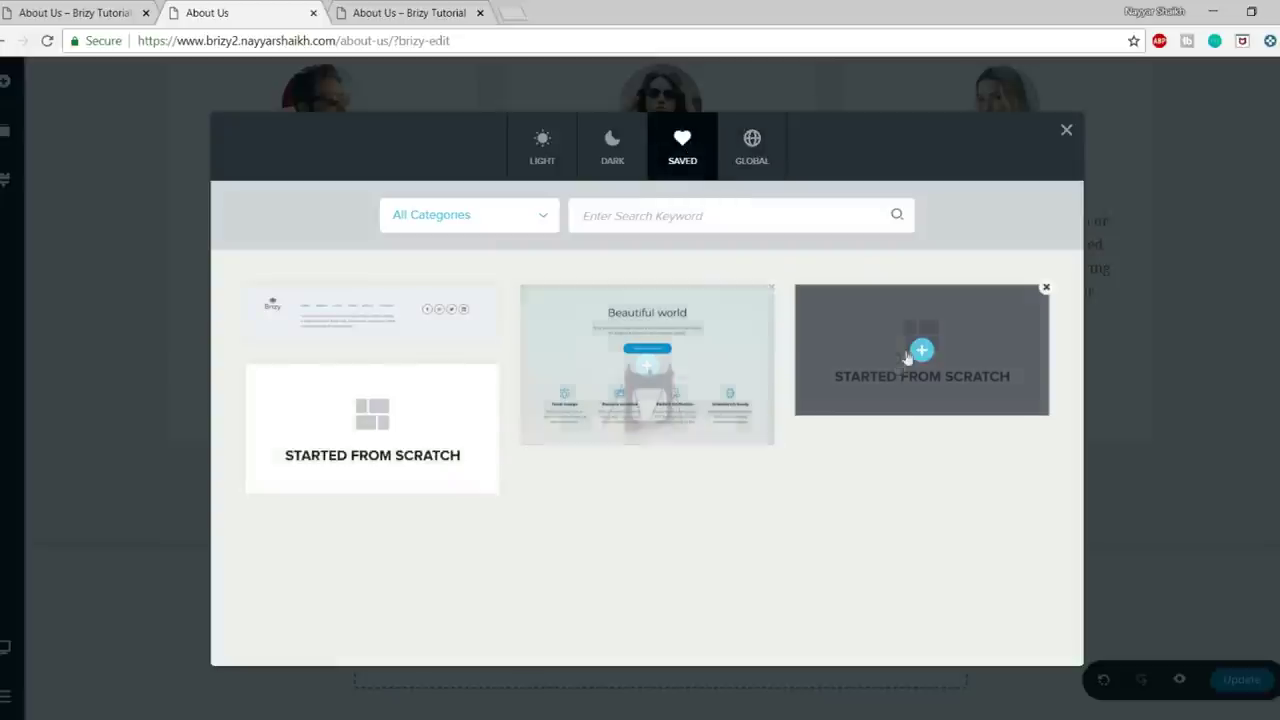
pyautogui.click(406, 322)
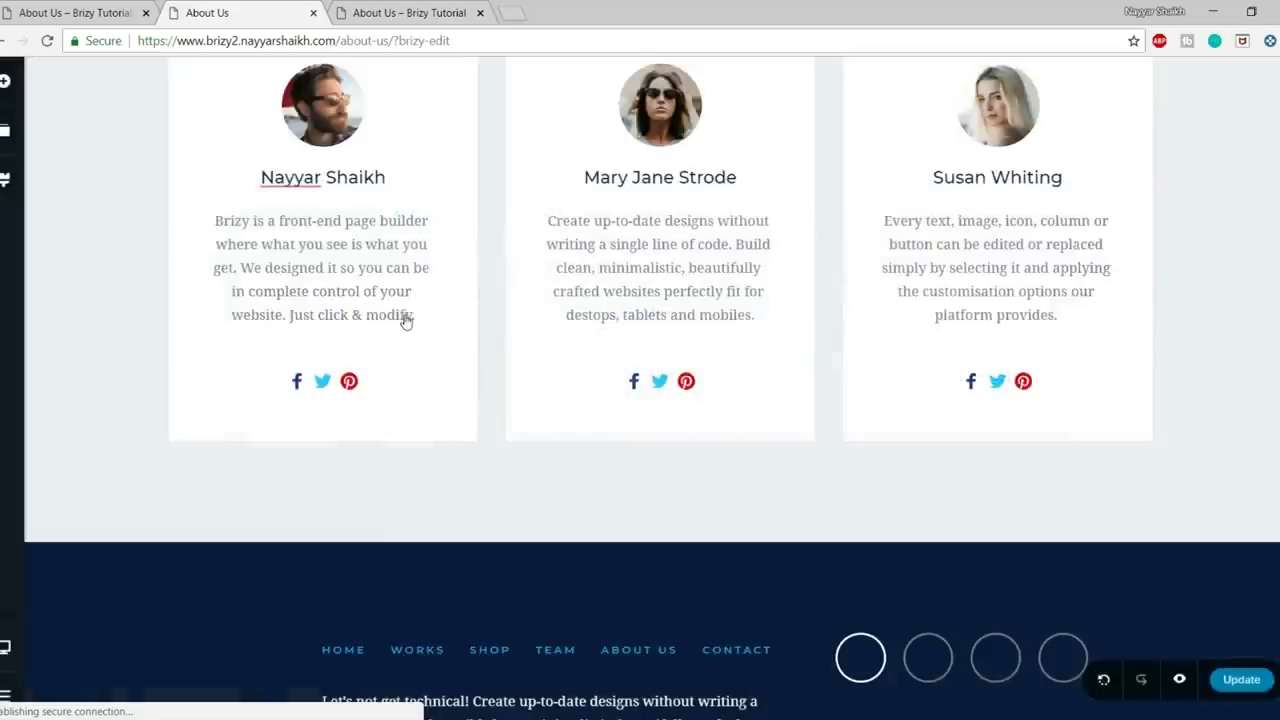
# - Trim the page path from the address to load the site's homepage
pyautogui.scroll(-3, 867, 571)
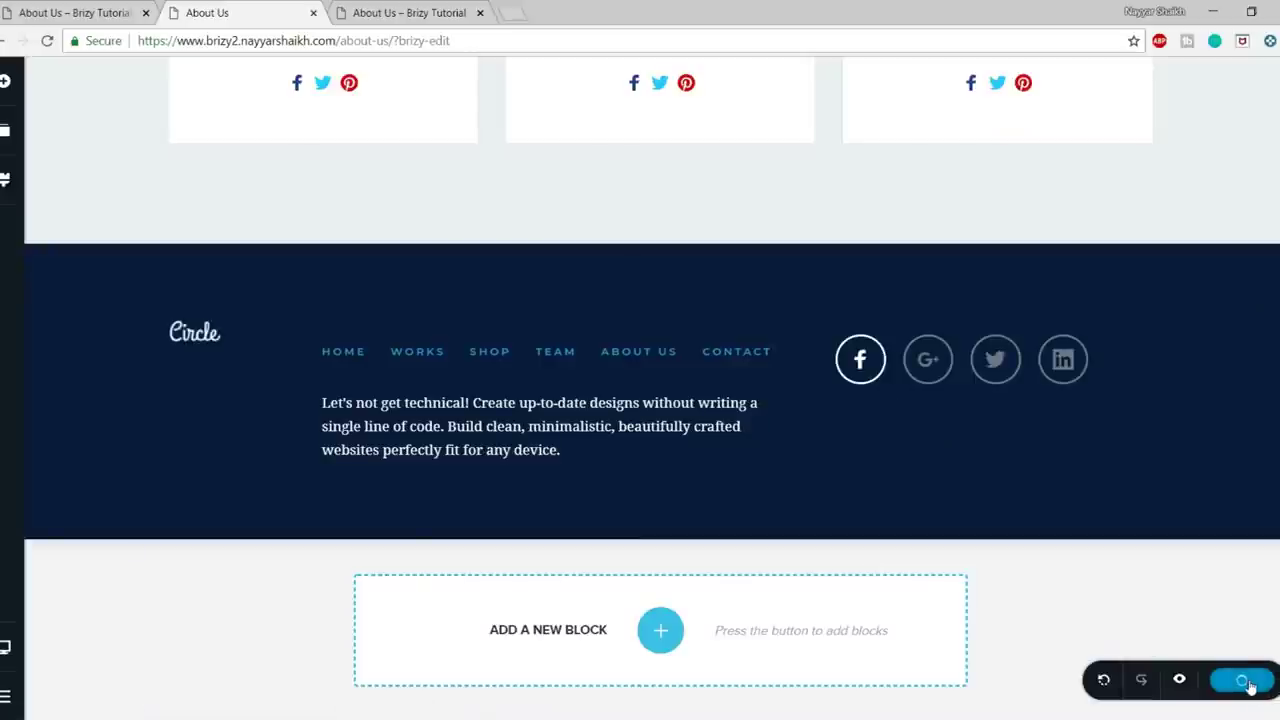
pyautogui.scroll(10, 1213, 605)
pyautogui.scroll(5, 1214, 608)
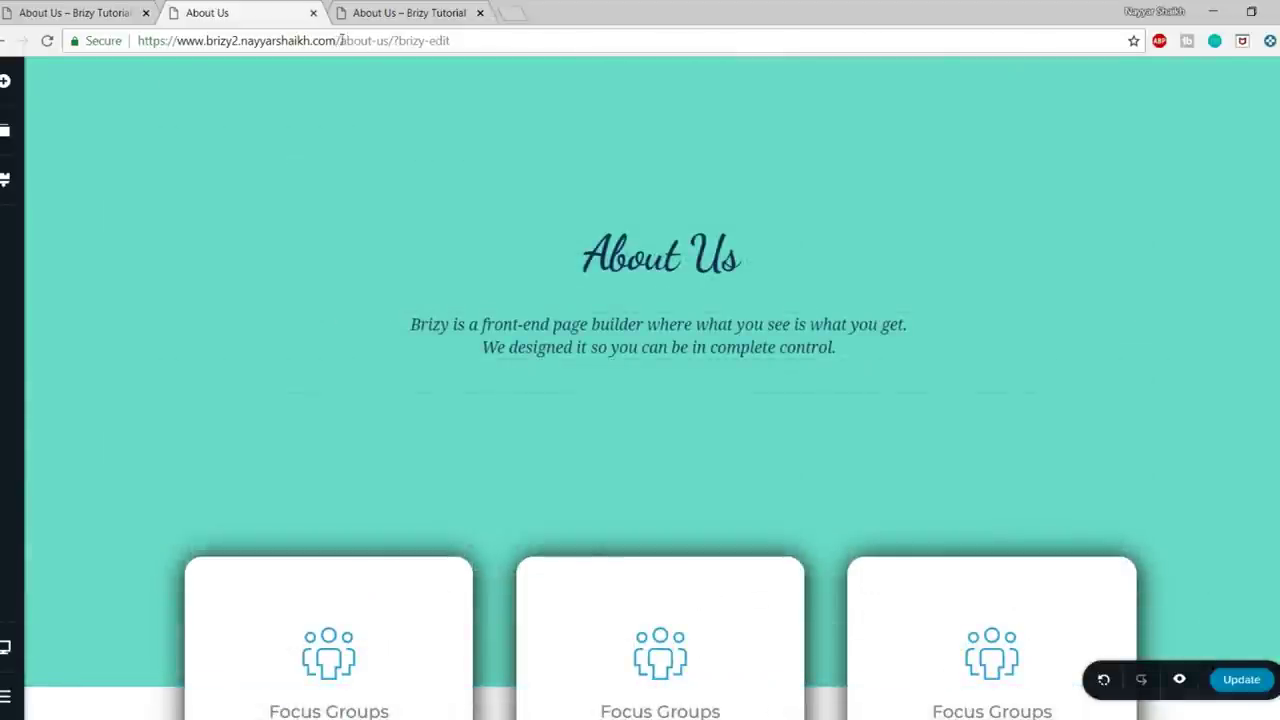
pyautogui.moveTo(341, 40); pyautogui.dragTo(877, 37)
pyautogui.press('BackSpace')
pyautogui.press('Return')
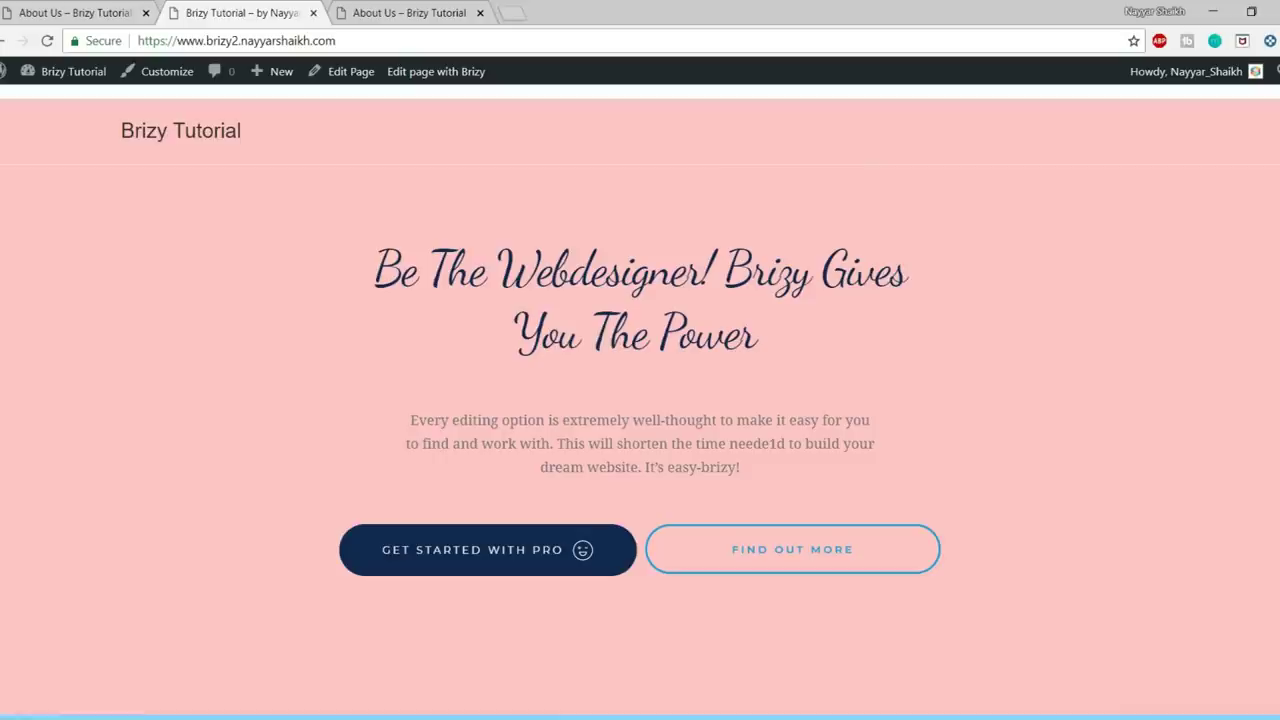
# - Open the WordPress Menus screen in a new tab from the admin bar's site menu
pyautogui.scroll(-2, 668, 690)
pyautogui.scroll(2, 670, 667)
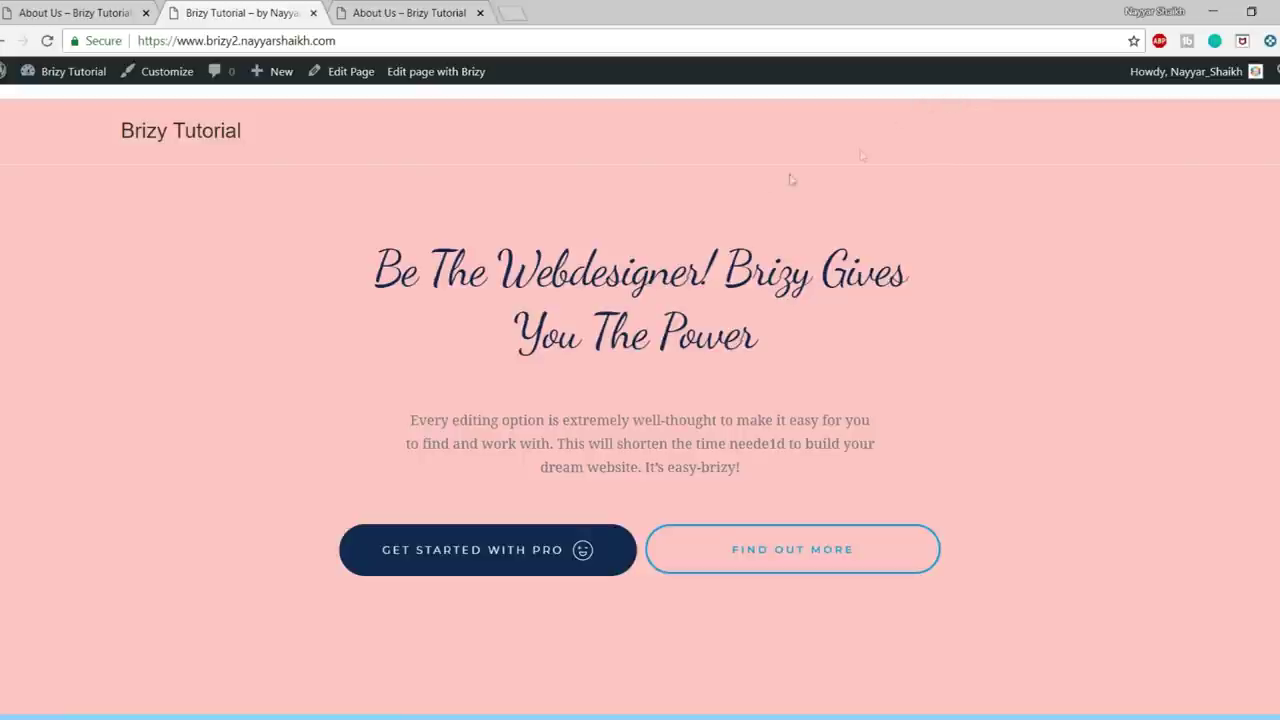
pyautogui.moveTo(63, 78)
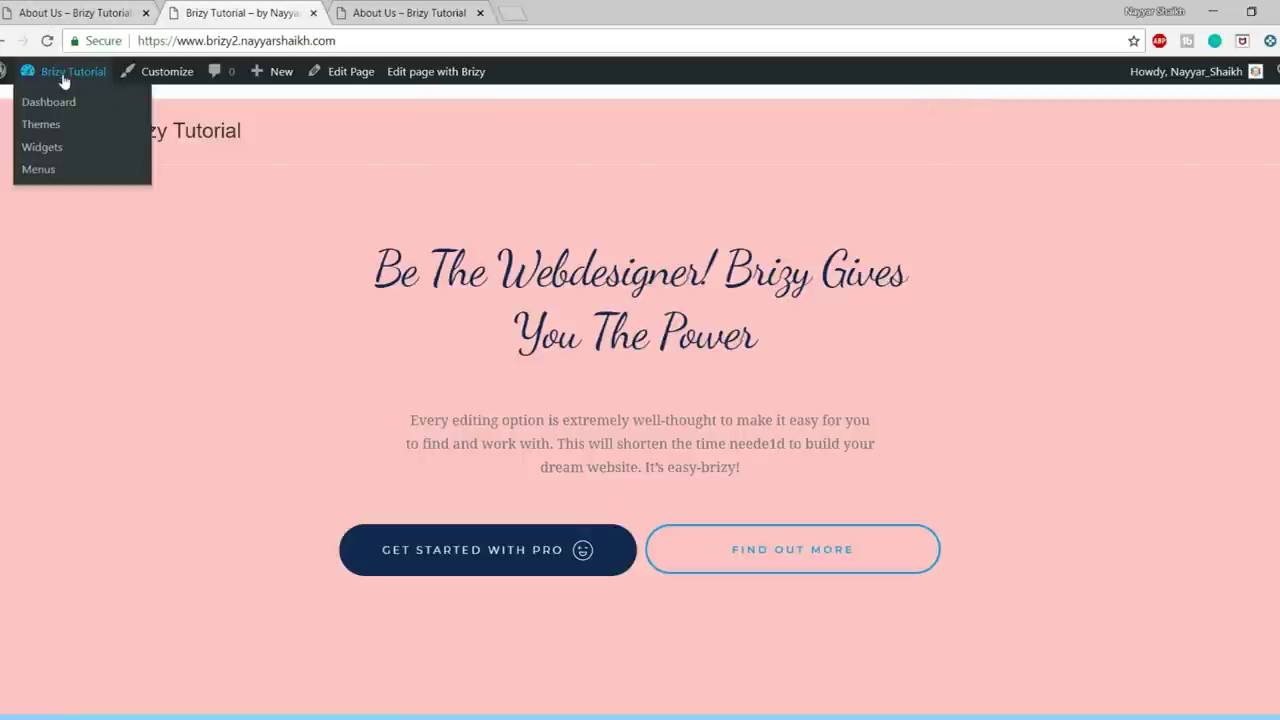
pyautogui.middleClick(47, 172)
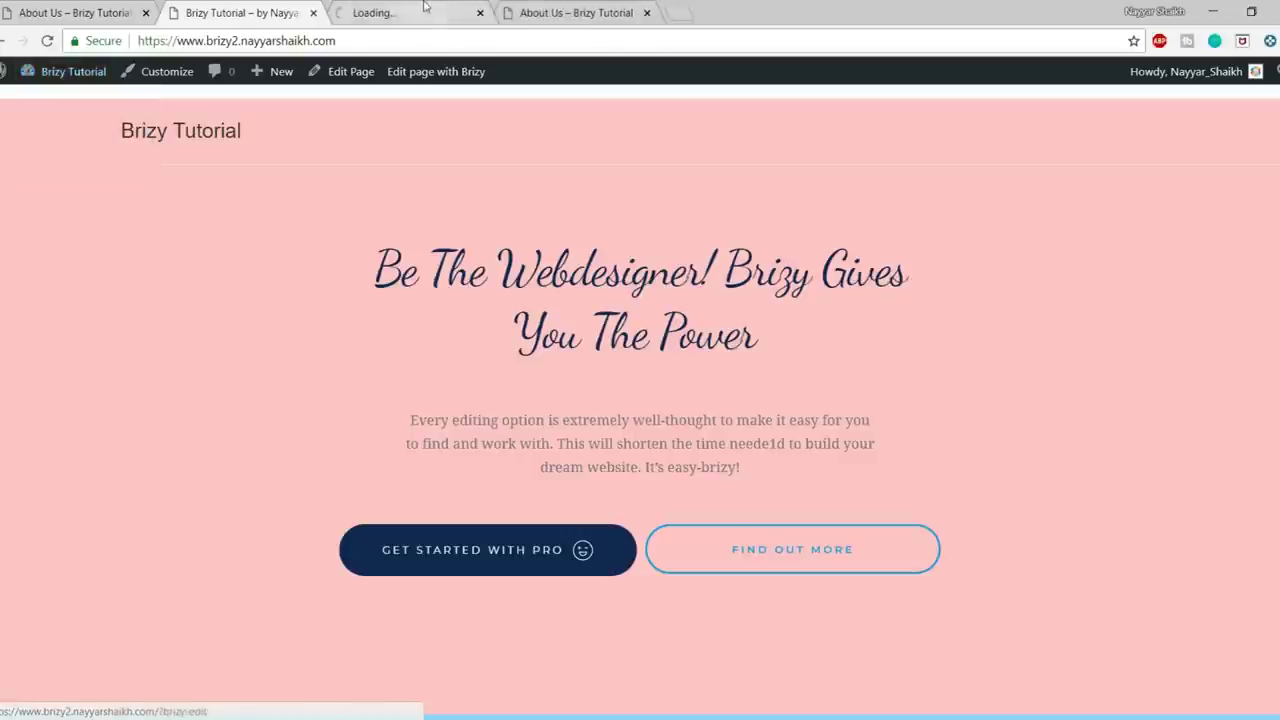
# - Create a new menu named Main Menu
pyautogui.click(425, 8)
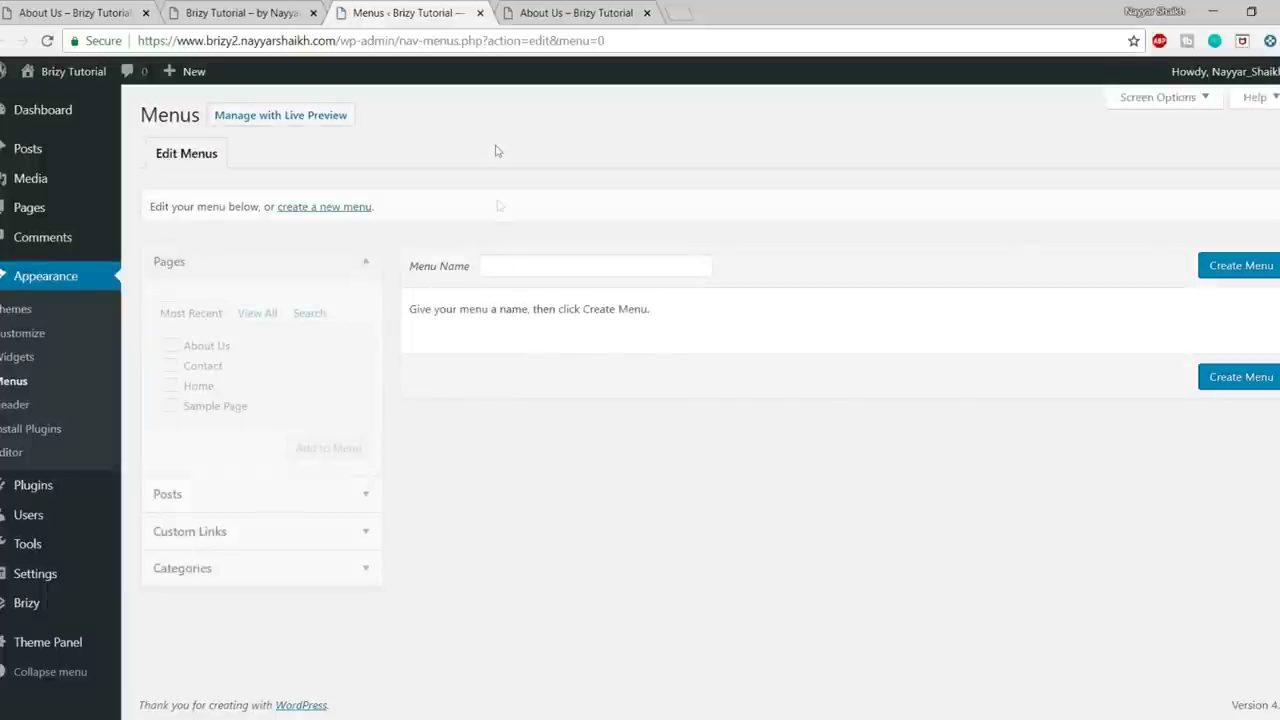
pyautogui.click(520, 268)
pyautogui.click(525, 288)
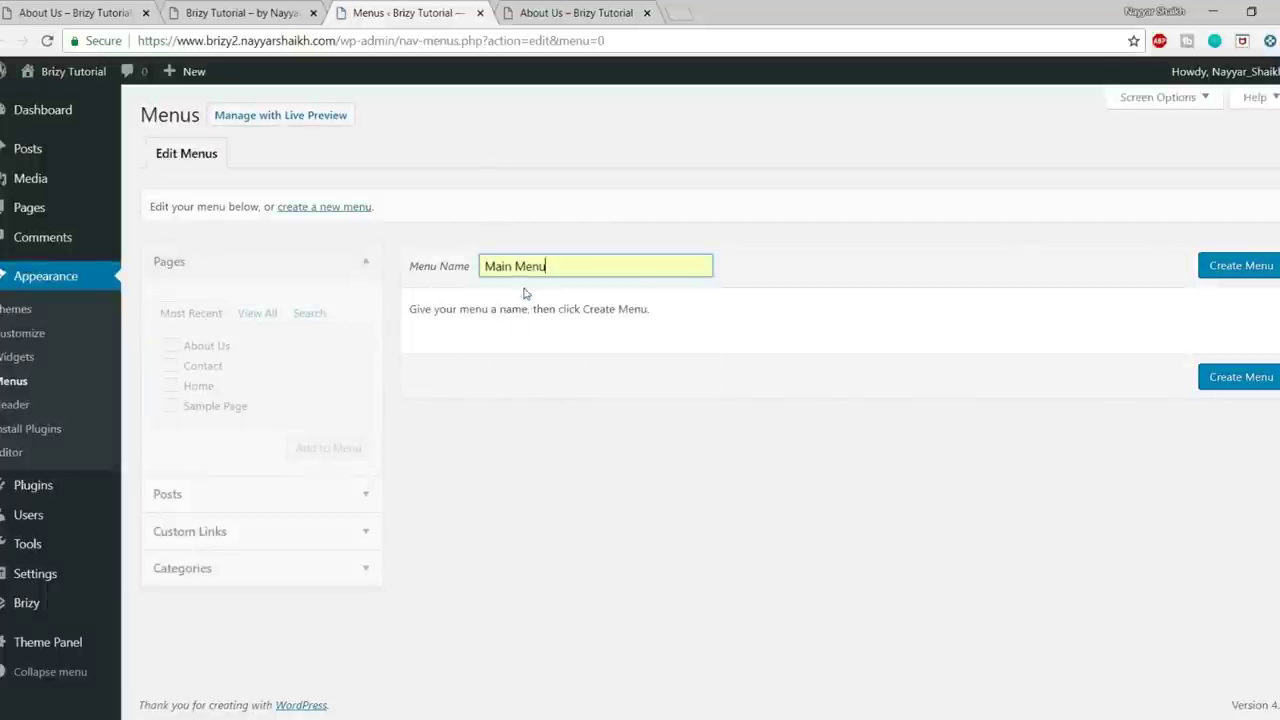
pyautogui.click(1243, 267)
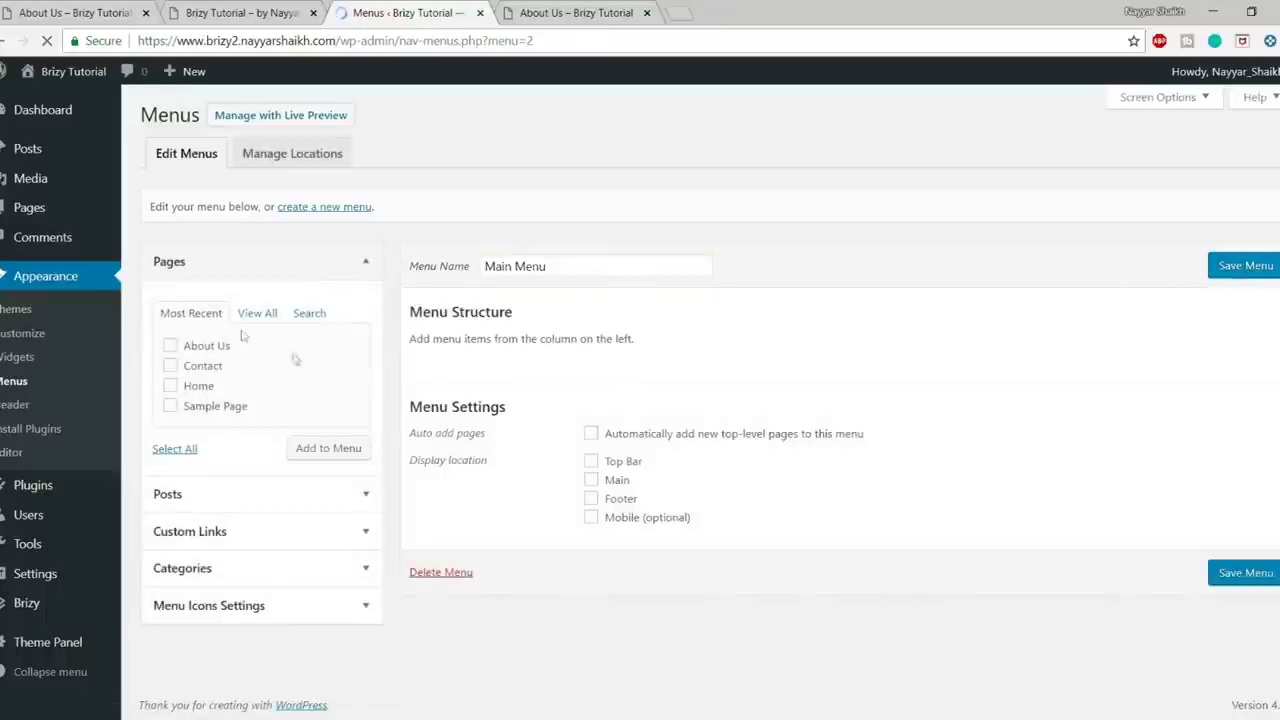
# - Add Home, About Us and Contact with Home first, assign the Main location, save, and reload the homepage
pyautogui.click(200, 368)
pyautogui.click(197, 388)
pyautogui.click(310, 448)
pyautogui.moveTo(574, 480); pyautogui.dragTo(574, 364)
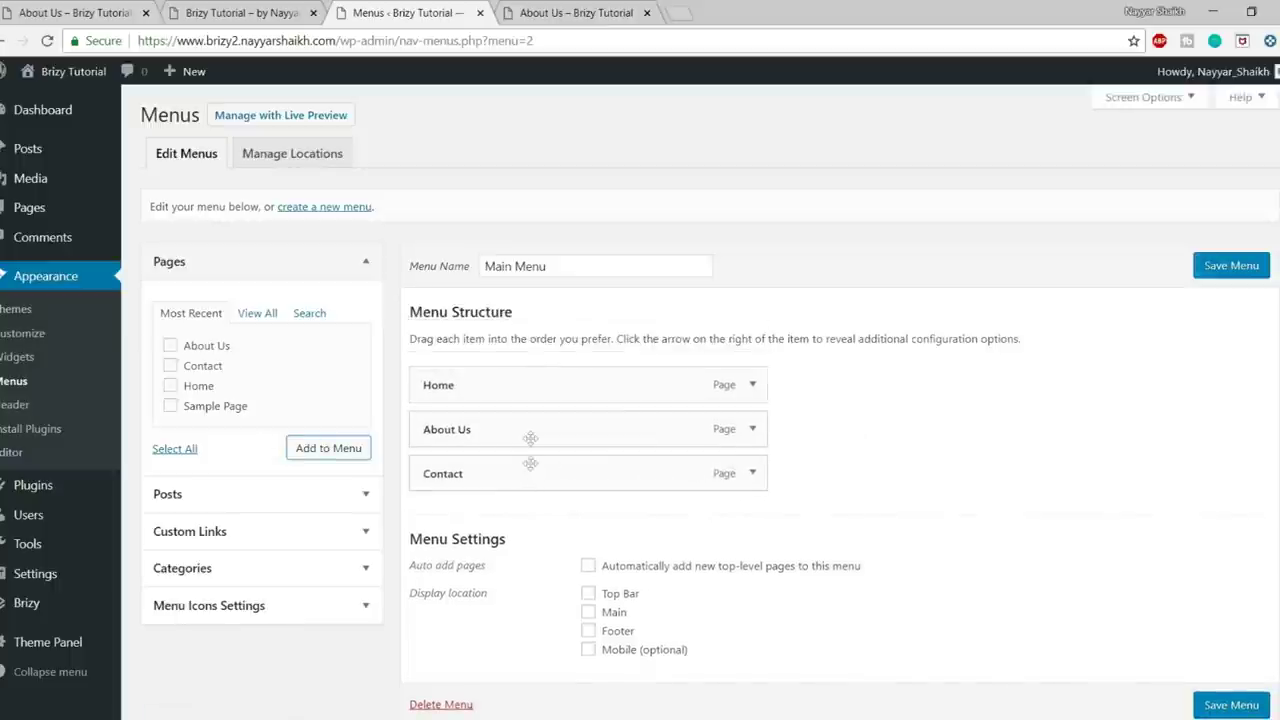
pyautogui.click(589, 611)
pyautogui.scroll(-2, 591, 612)
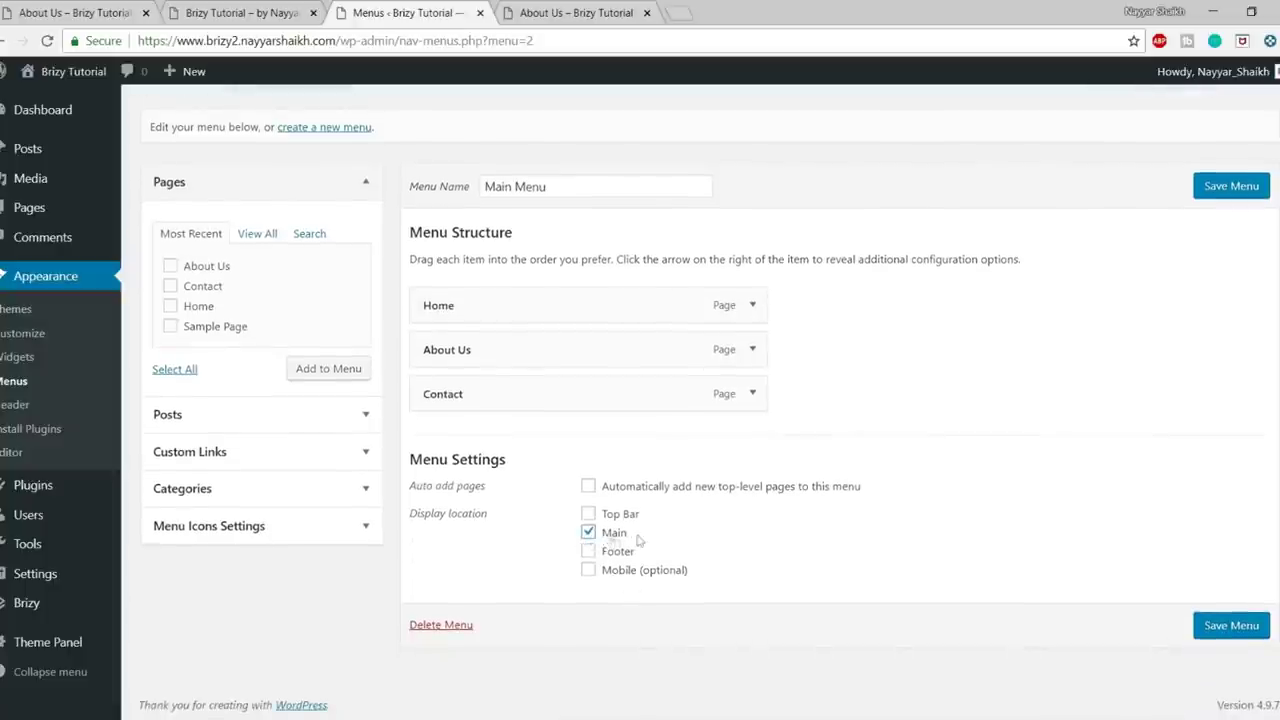
pyautogui.click(1250, 626)
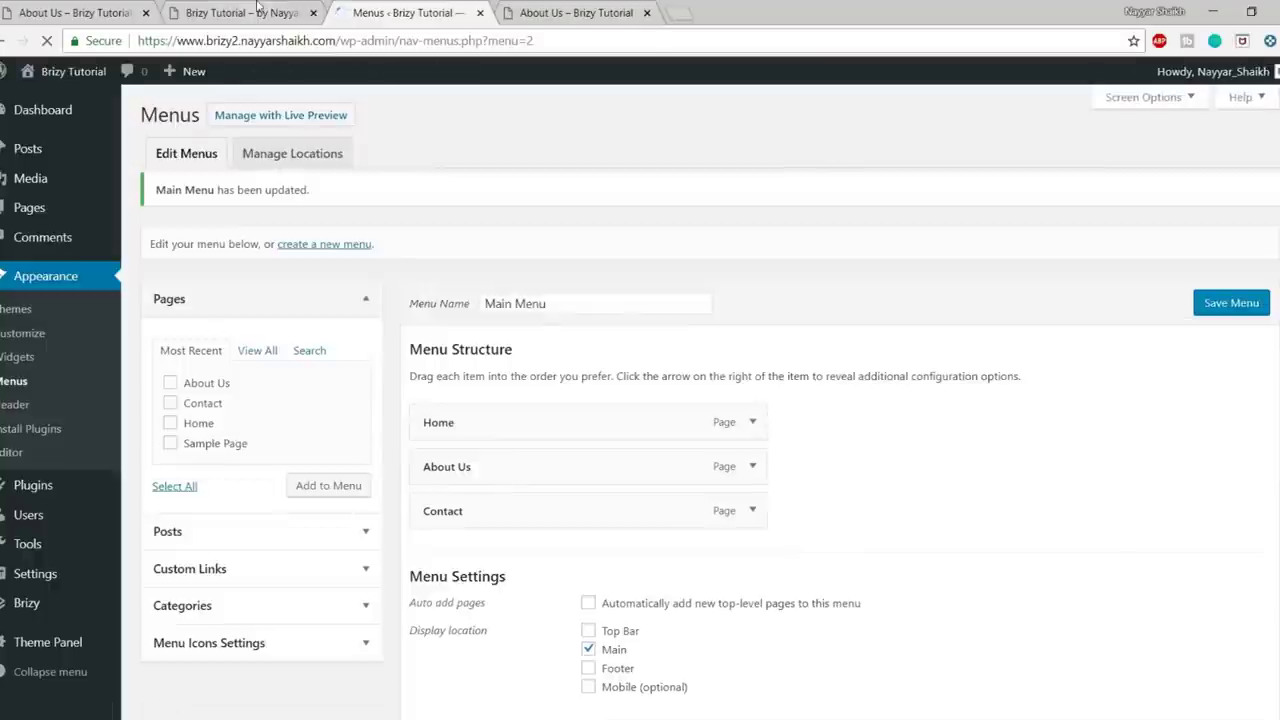
pyautogui.click(258, 8)
pyautogui.click(55, 44)
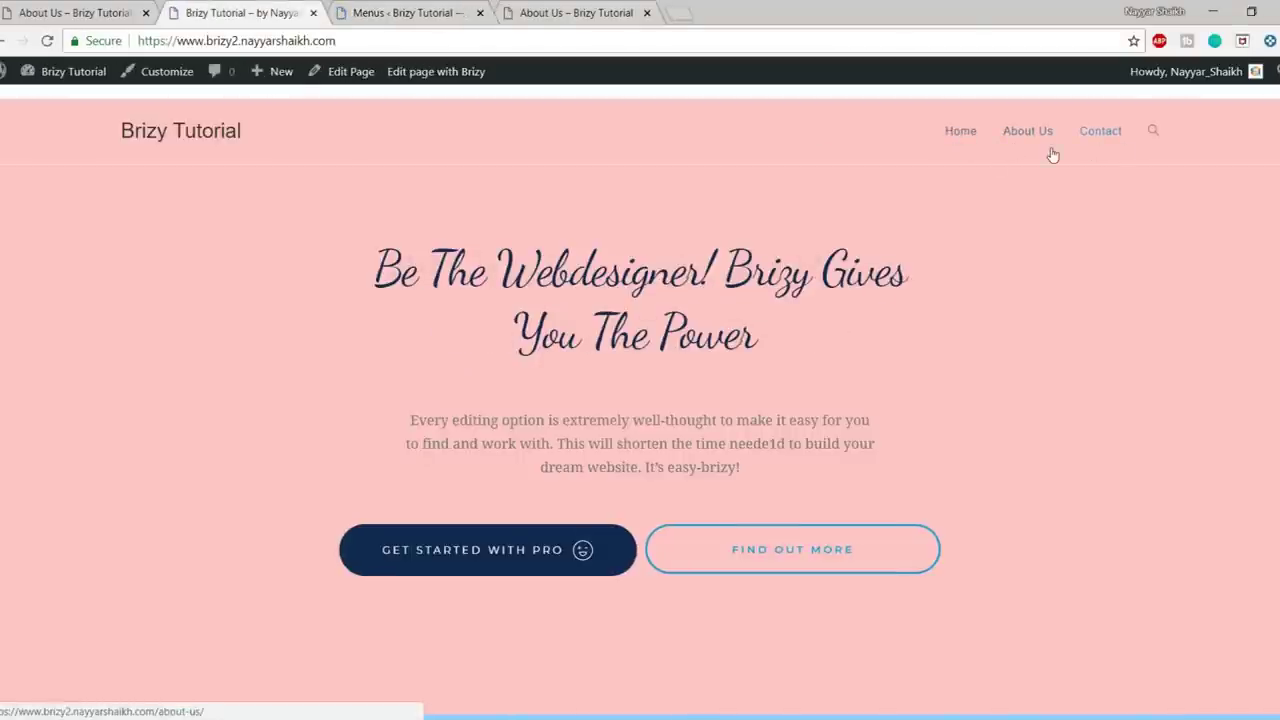
# - Check the reference About Us tab, then open the Customizer from the homepage
pyautogui.click(52, 10)
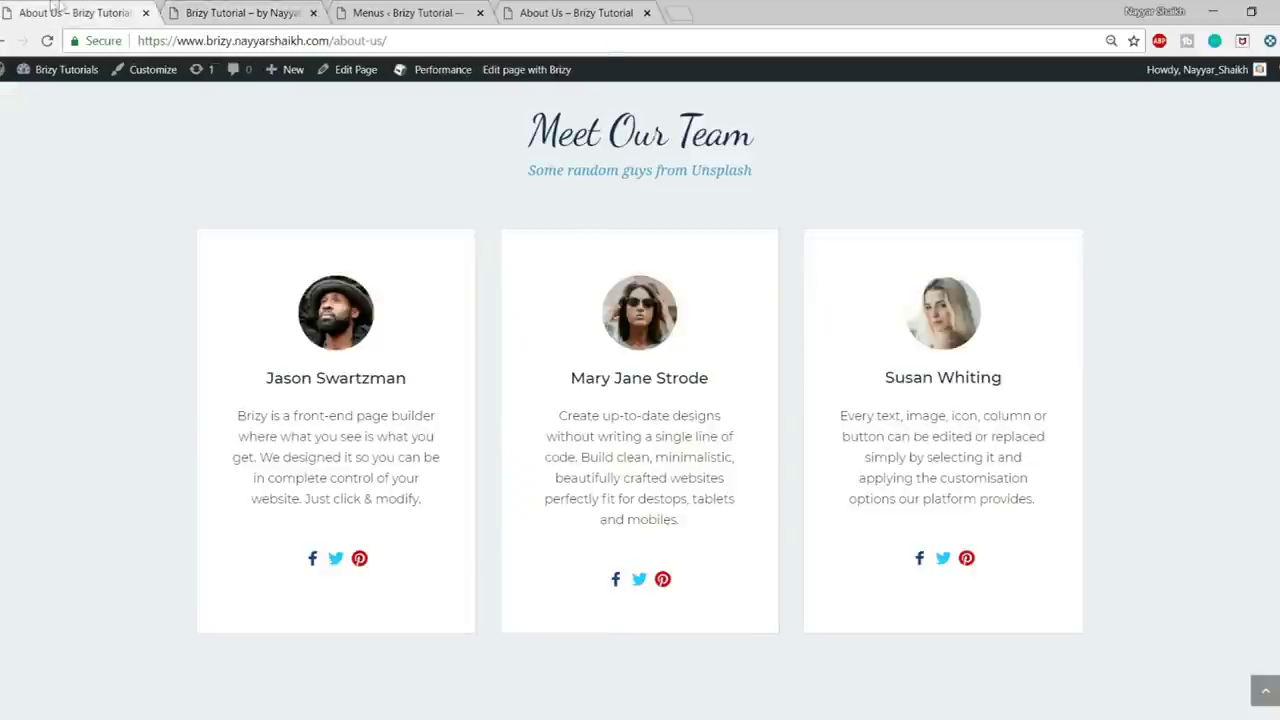
pyautogui.scroll(10, 898, 268)
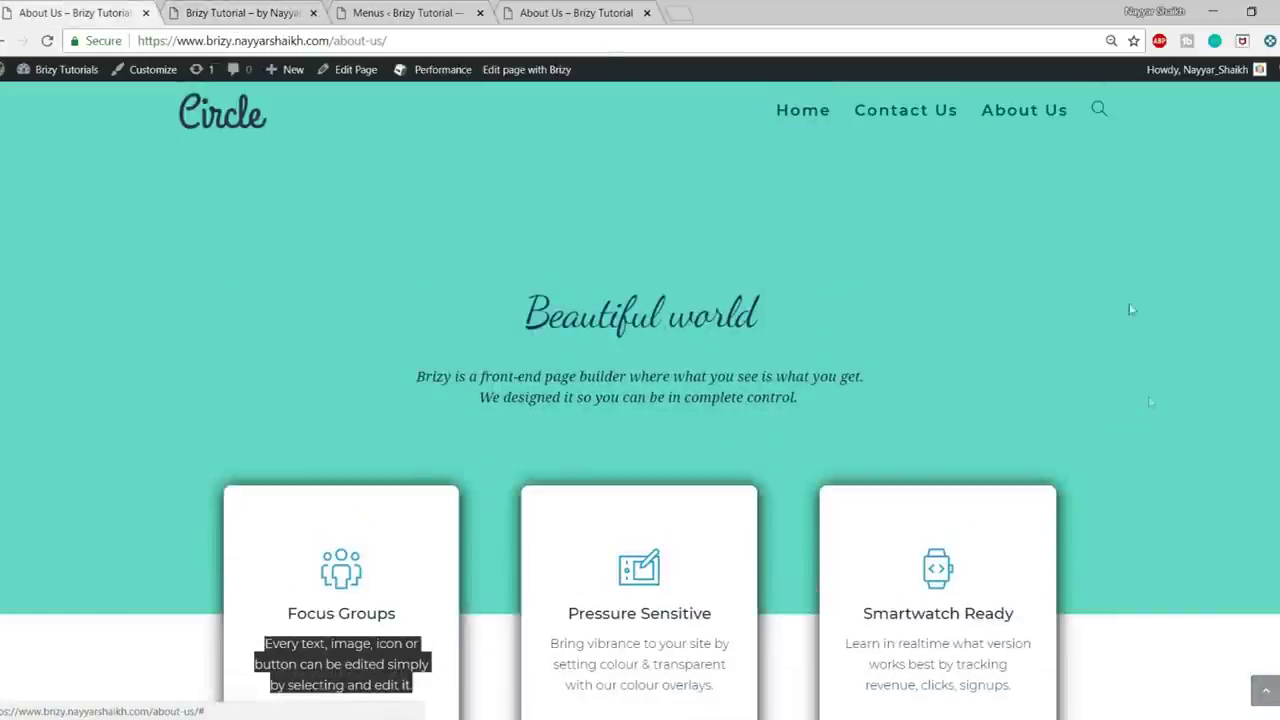
pyautogui.click(240, 12)
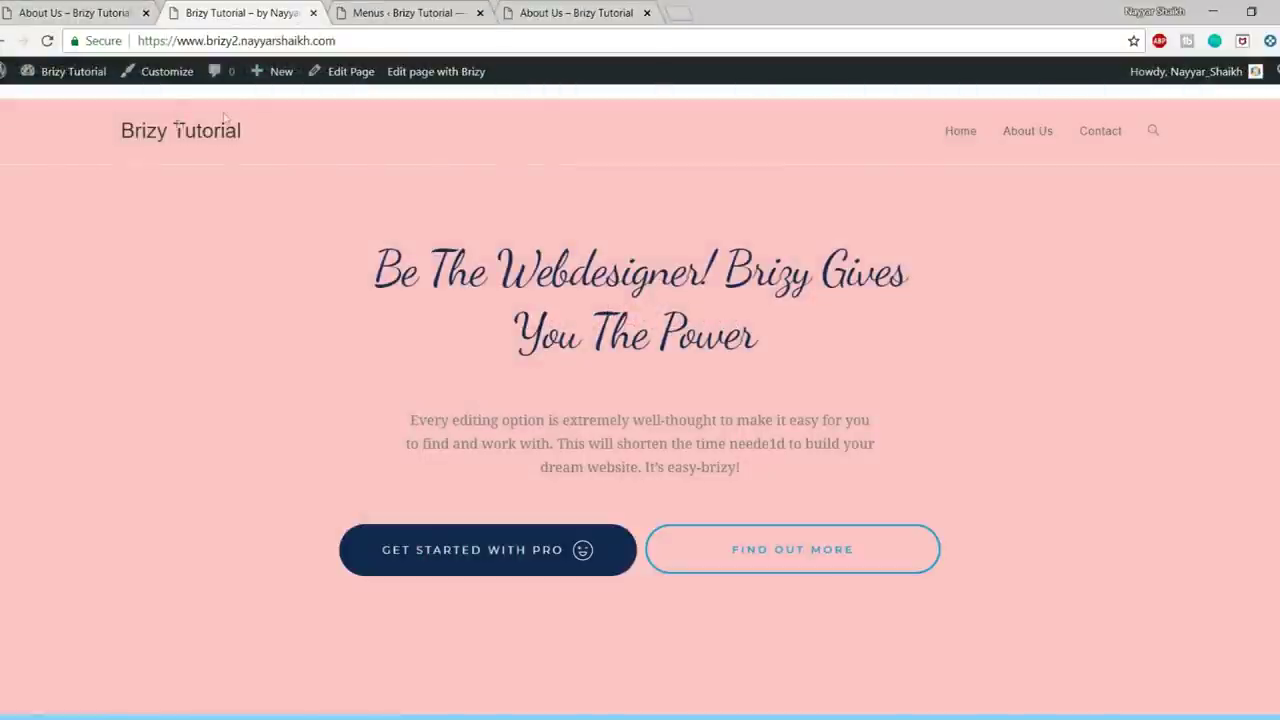
pyautogui.click(170, 76)
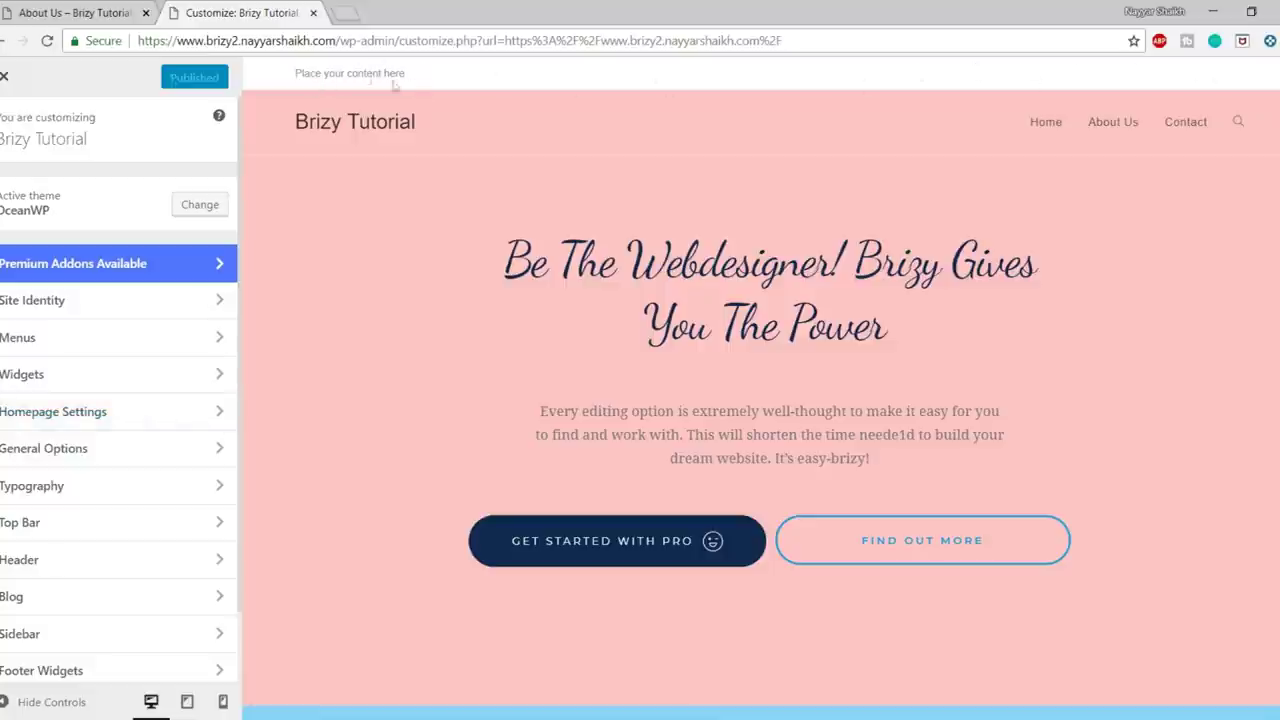
# - Uncheck Enable Top Bar under Top Bar > General in the Customizer
pyautogui.click(60, 534)
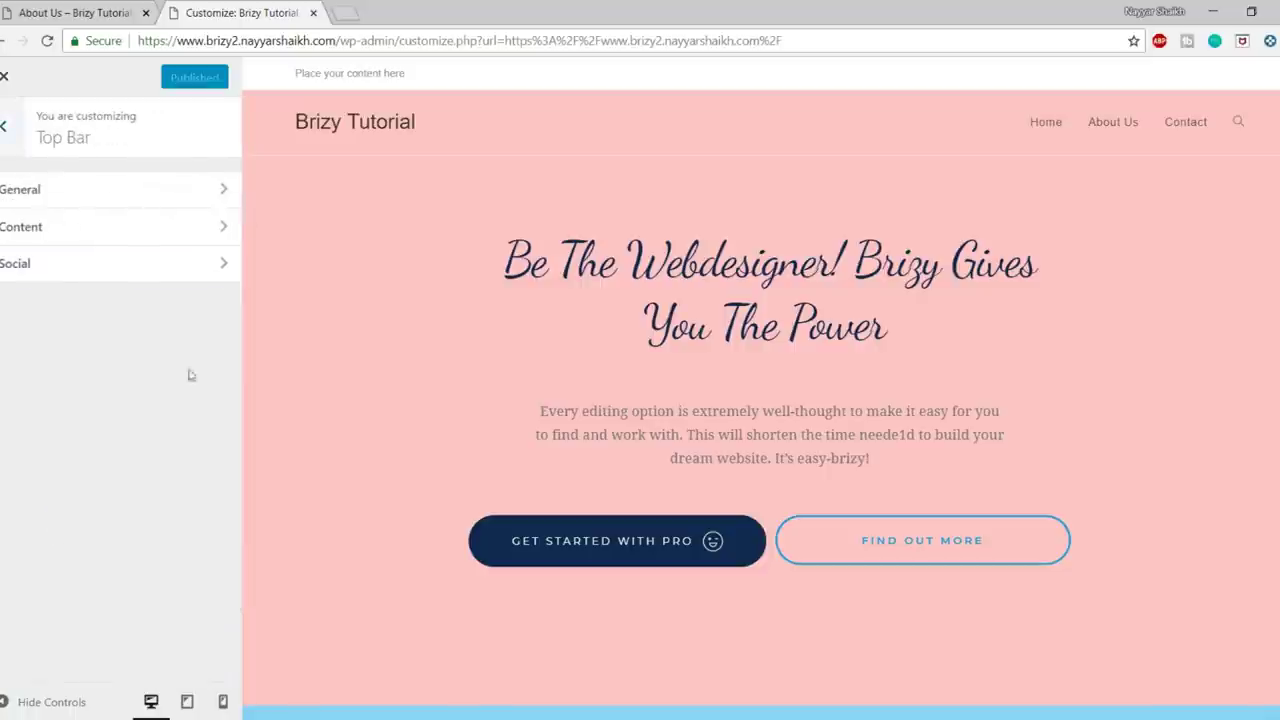
pyautogui.click(148, 210)
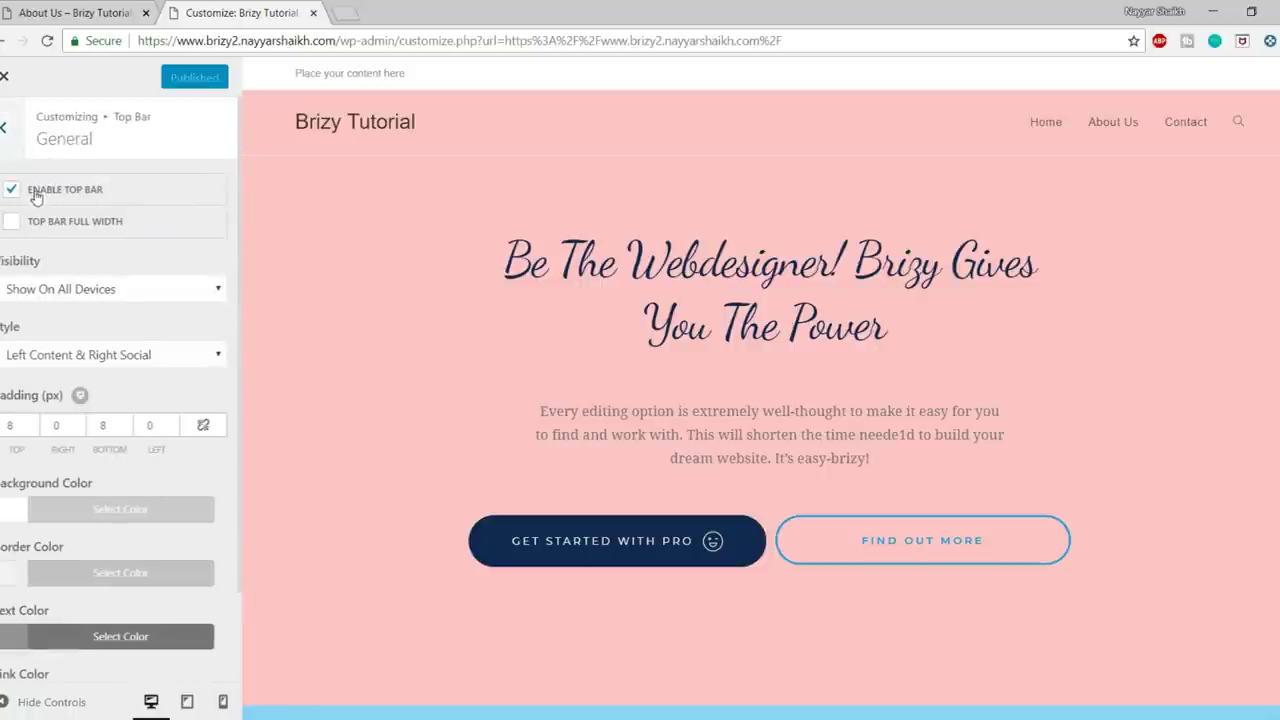
pyautogui.click(35, 197)
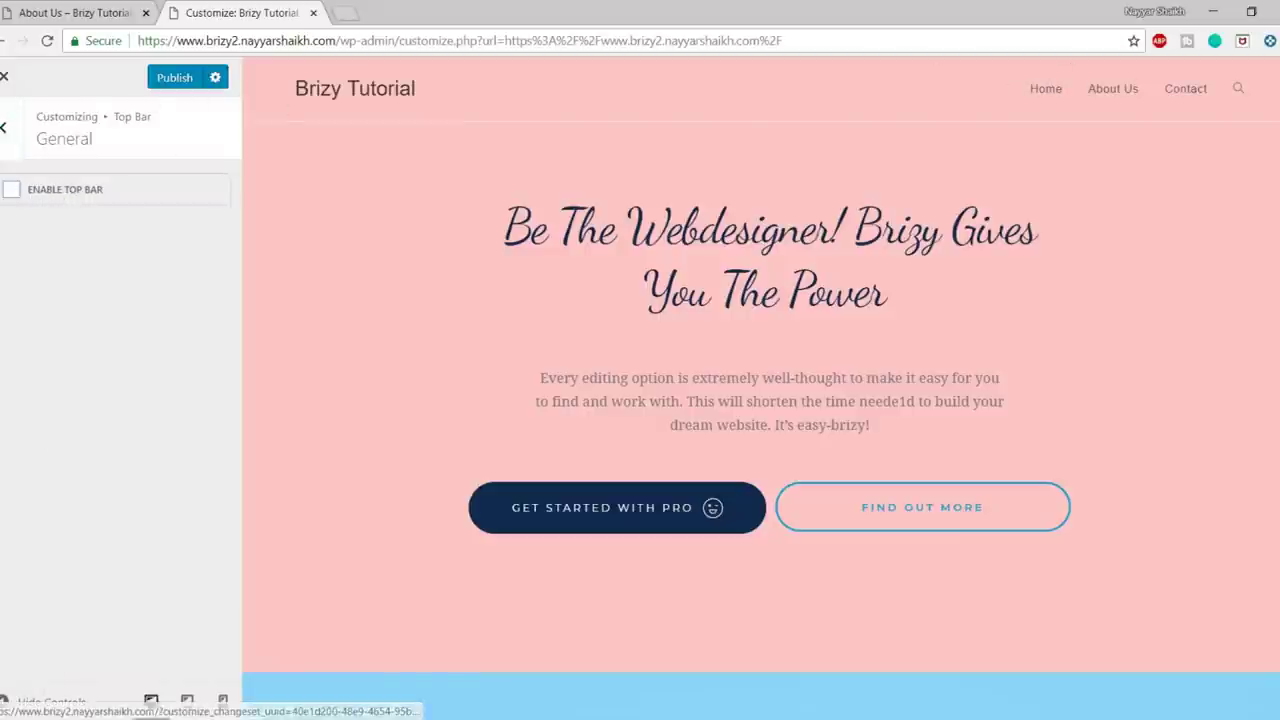
pyautogui.click(4, 128)
pyautogui.click(4, 130)
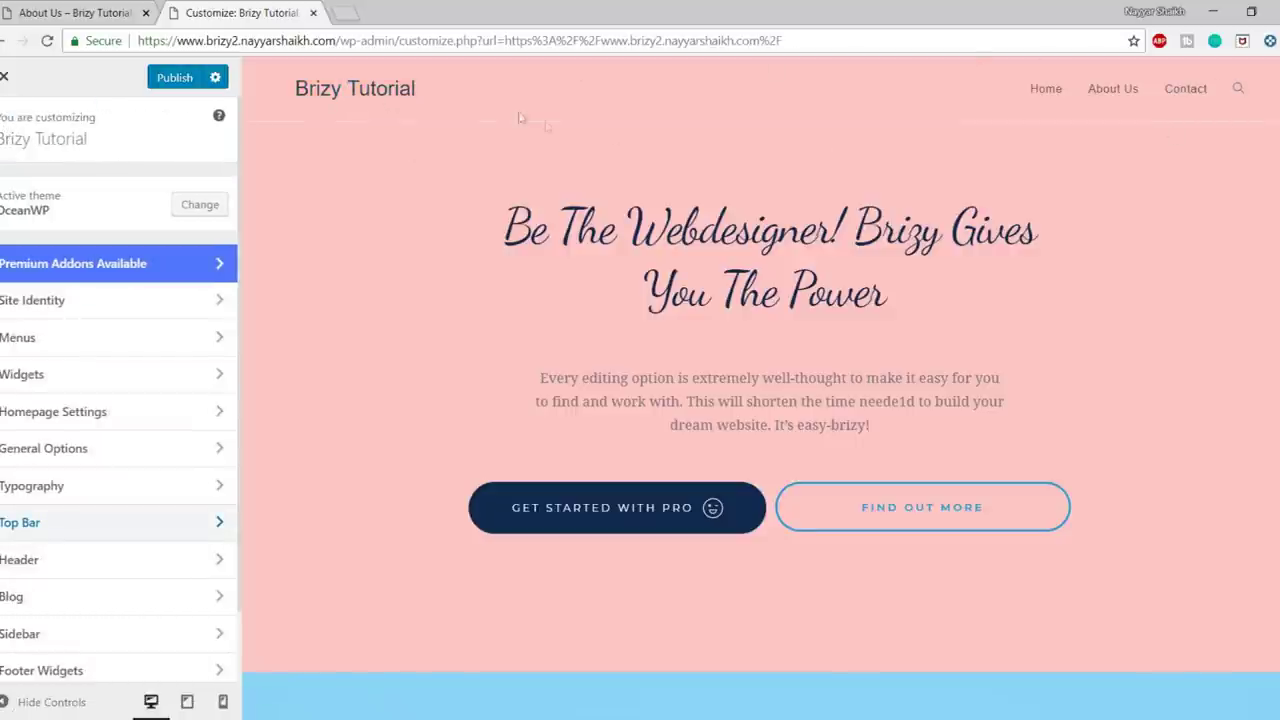
pyautogui.scroll(-2, 90, 440)
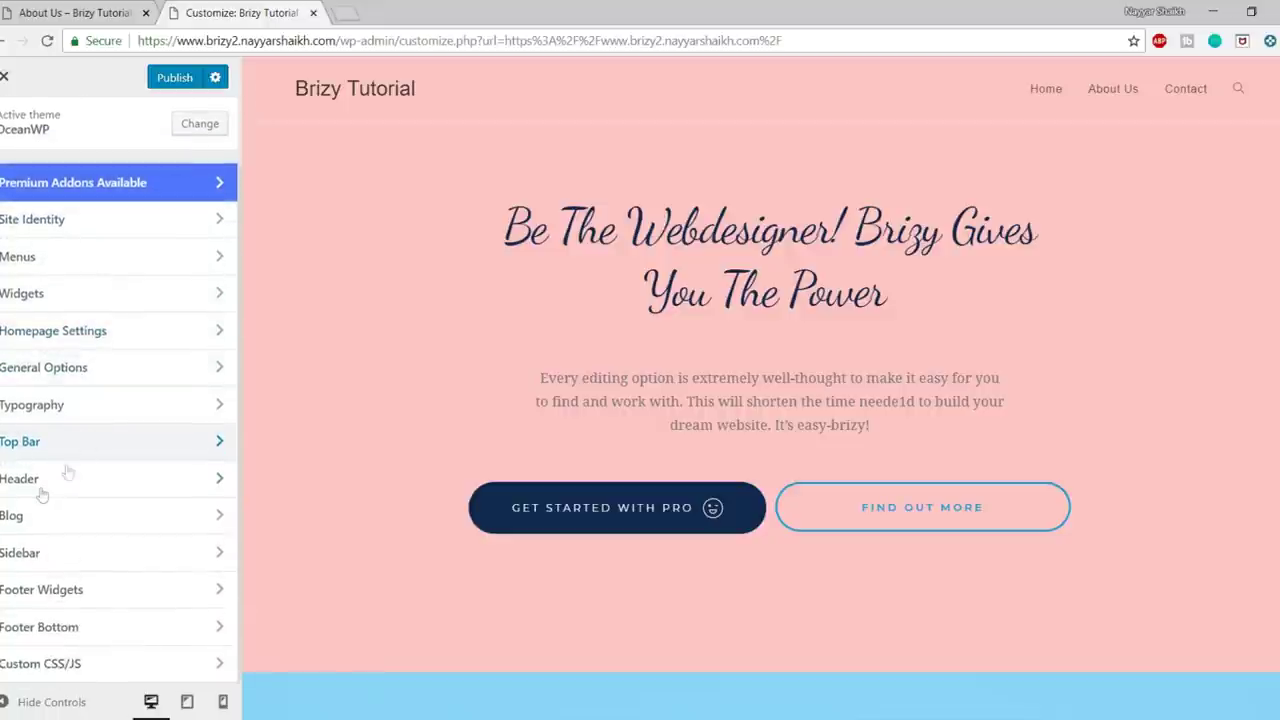
pyautogui.click(40, 480)
# - Upload LogoMakr_4S8Arl and set it as the header logo without cropping
pyautogui.click(58, 275)
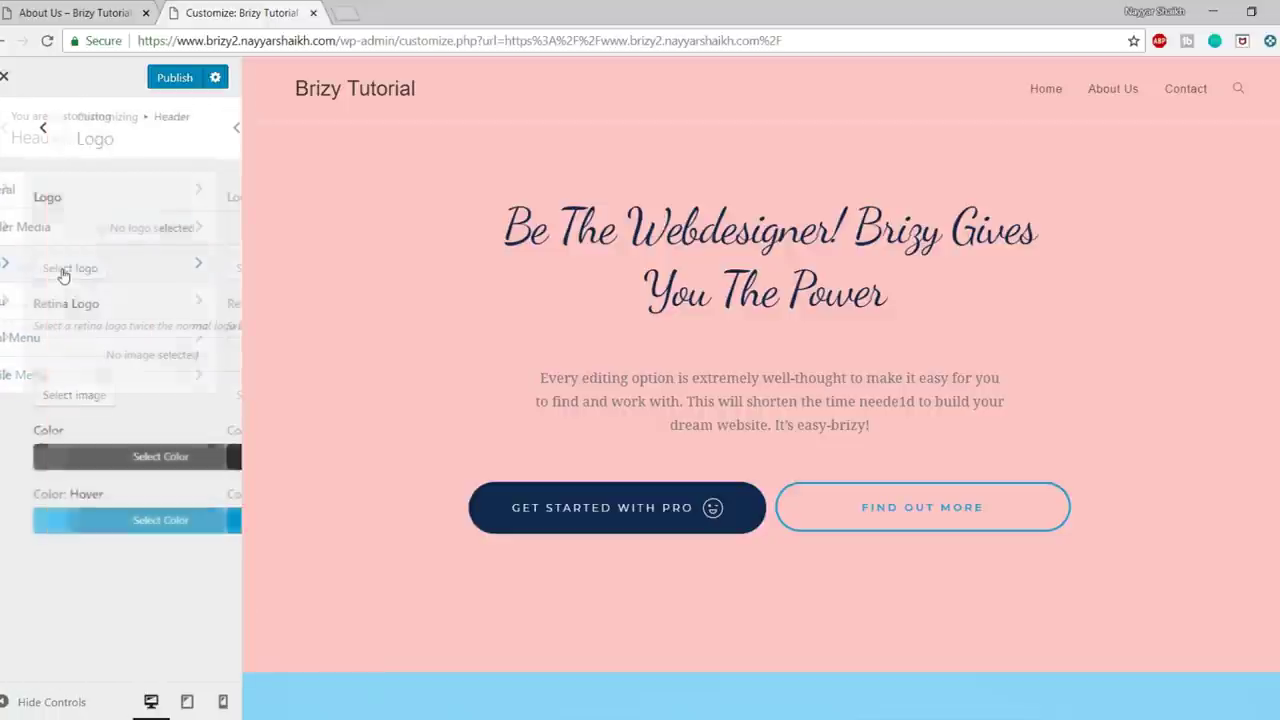
pyautogui.click(52, 272)
pyautogui.click(80, 146)
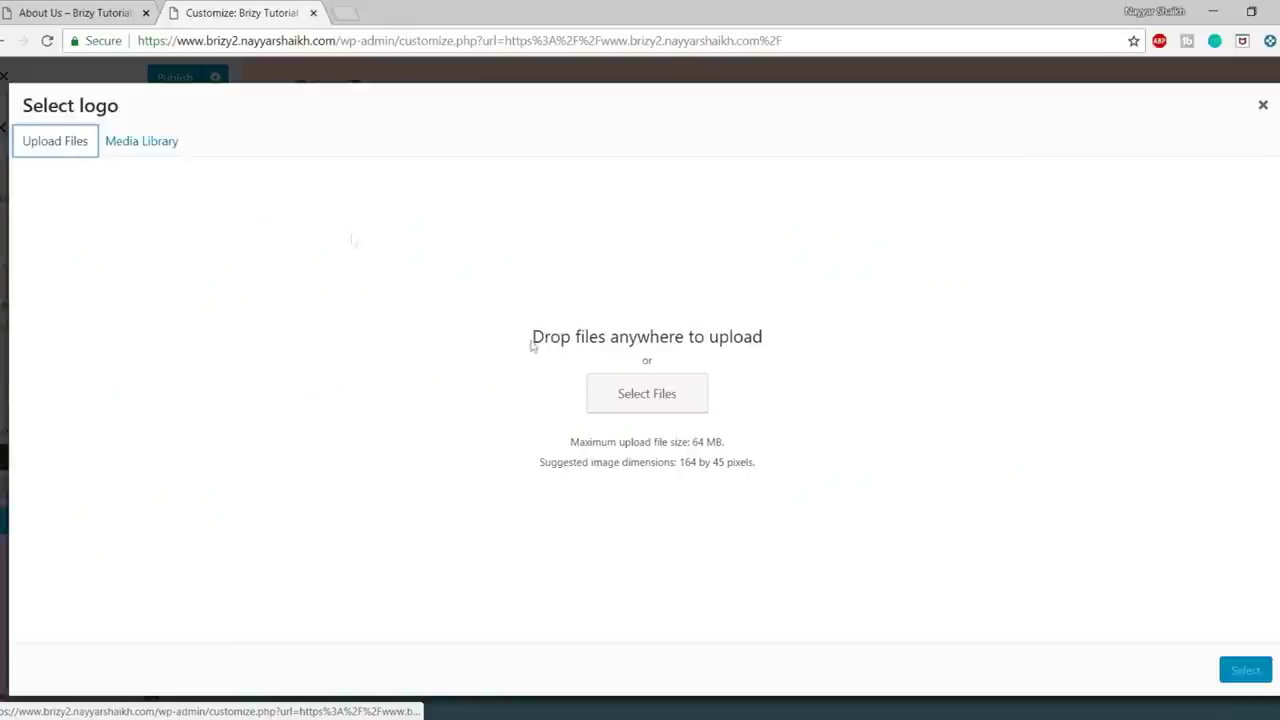
pyautogui.click(634, 400)
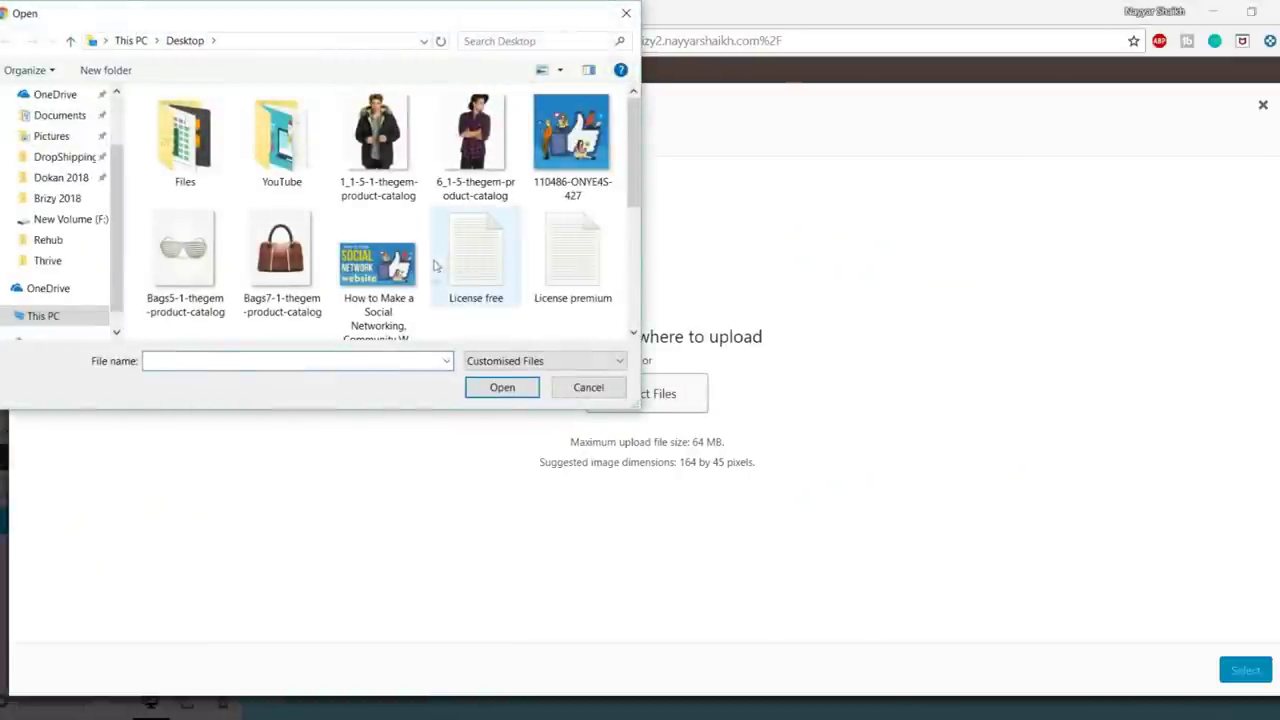
pyautogui.scroll(-2, 446, 316)
pyautogui.scroll(2, 446, 316)
pyautogui.scroll(-2, 446, 316)
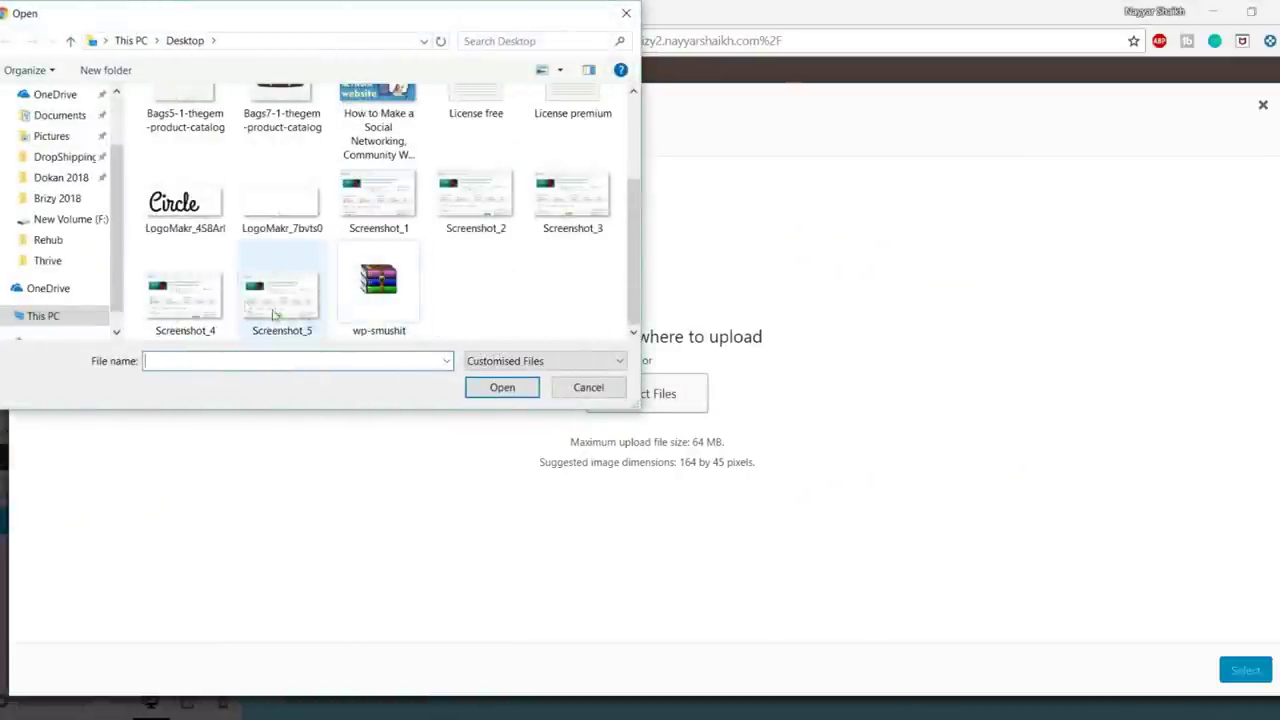
pyautogui.click(200, 225)
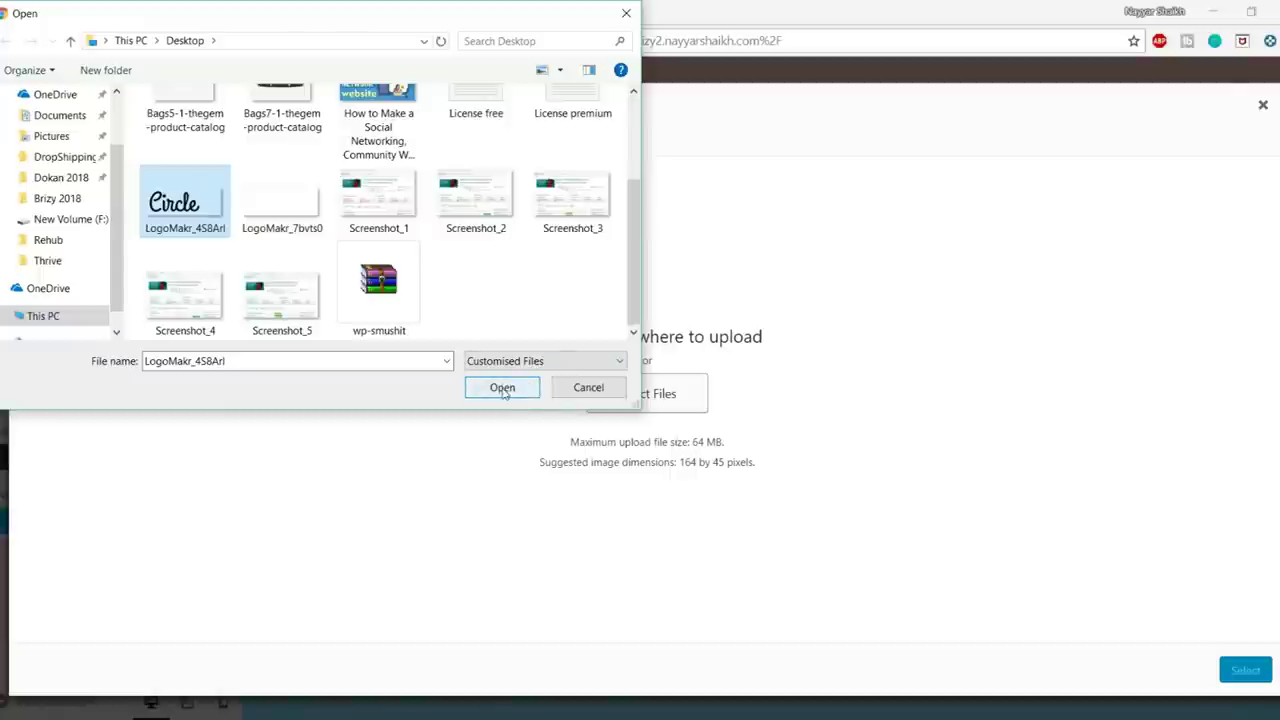
pyautogui.click(503, 388)
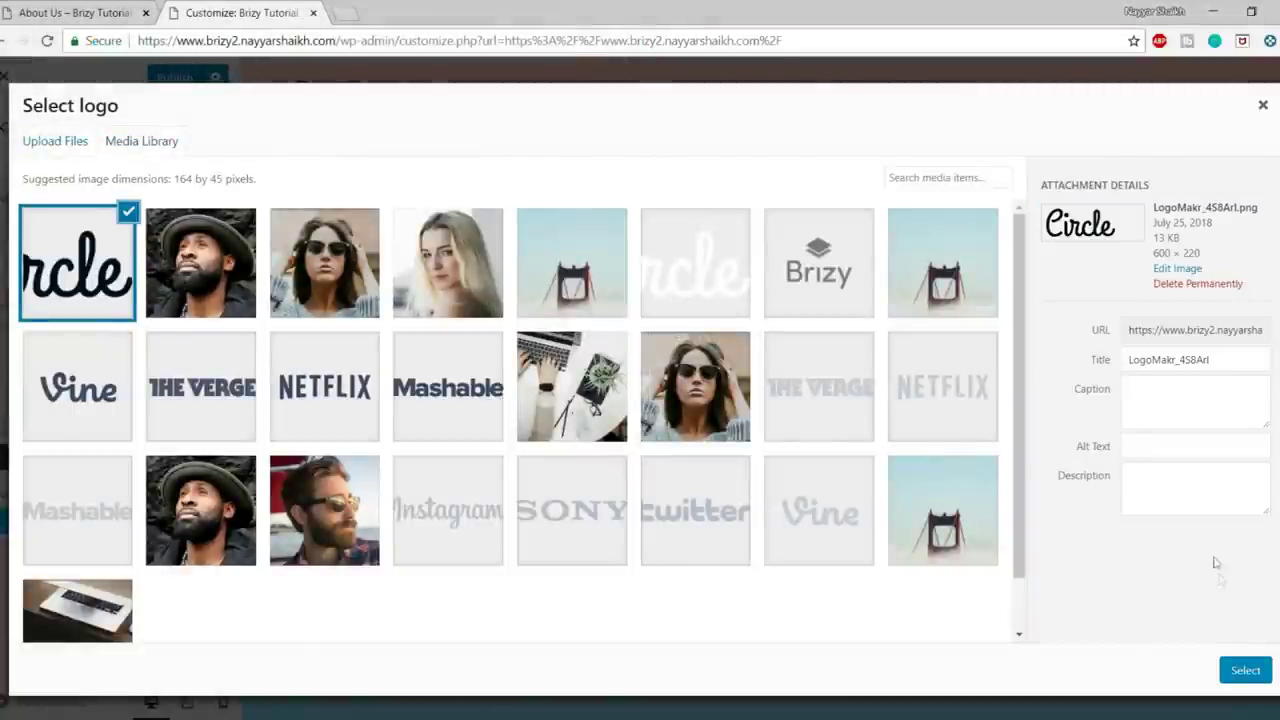
pyautogui.click(1240, 669)
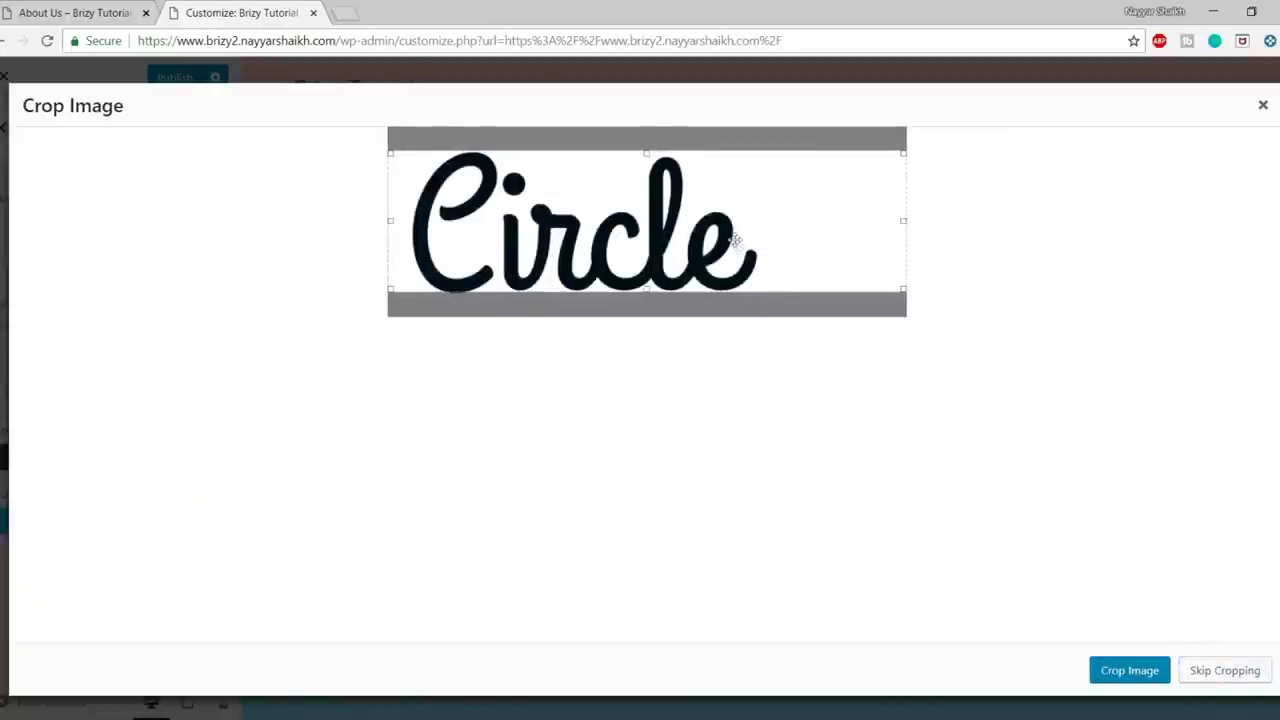
pyautogui.click(1205, 670)
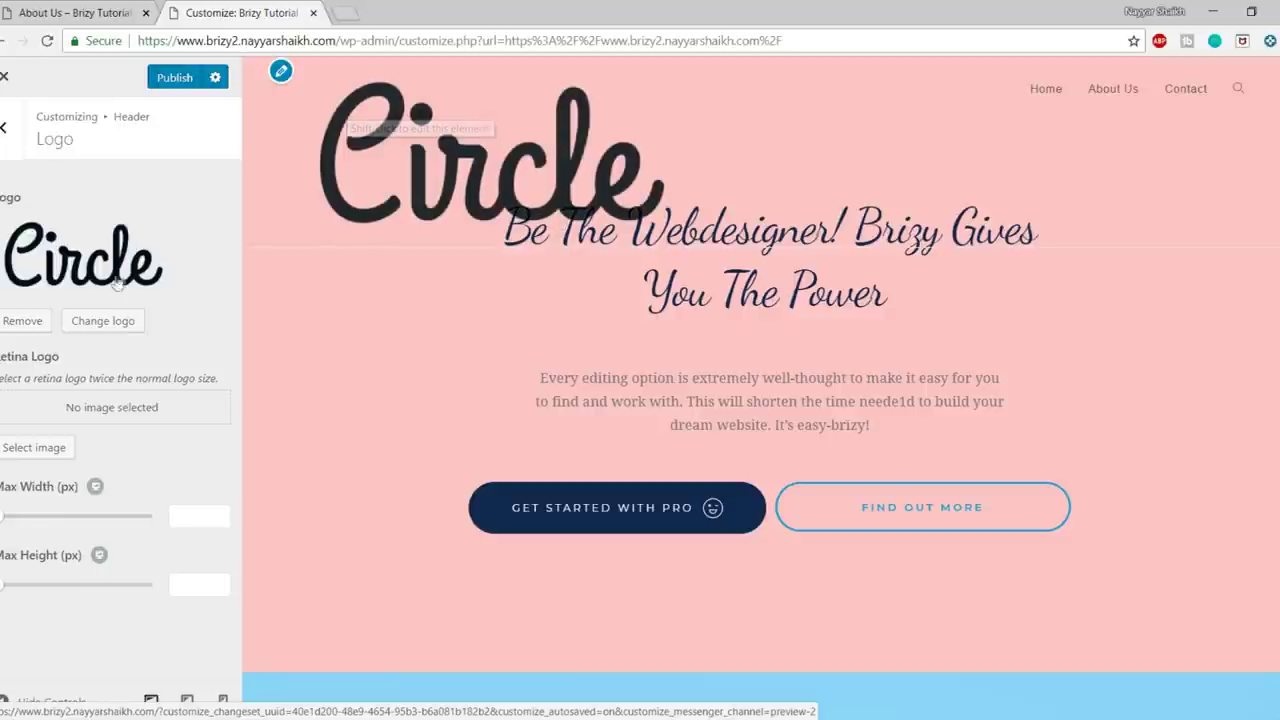
# - Limit the logo's max width to 149 px and publish the changes
pyautogui.moveTo(2, 520); pyautogui.dragTo(42, 528)
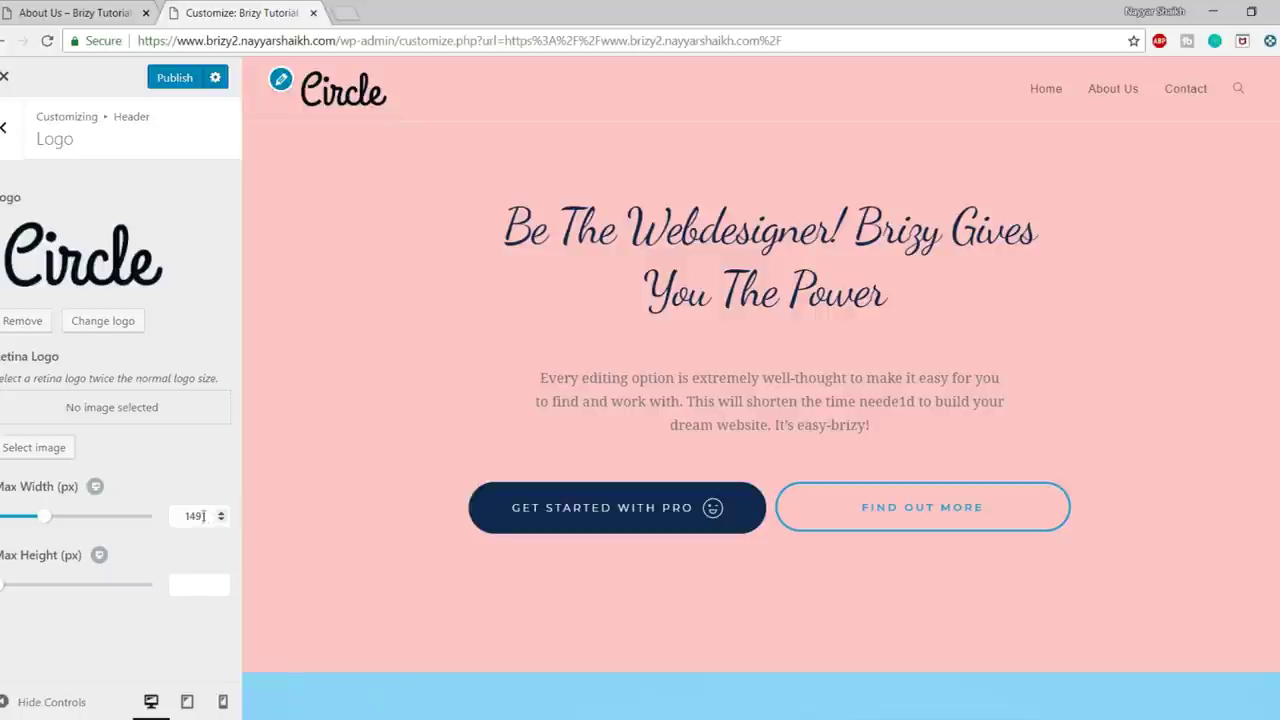
pyautogui.click(185, 79)
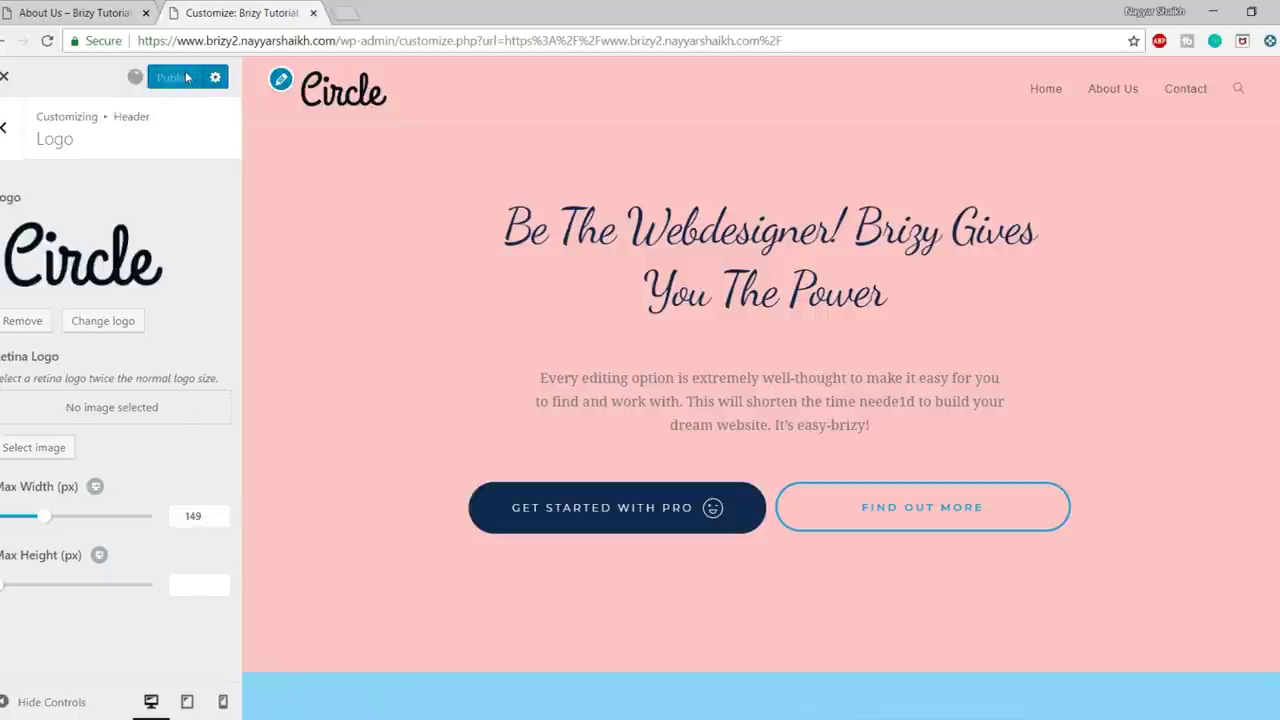
pyautogui.click(6, 130)
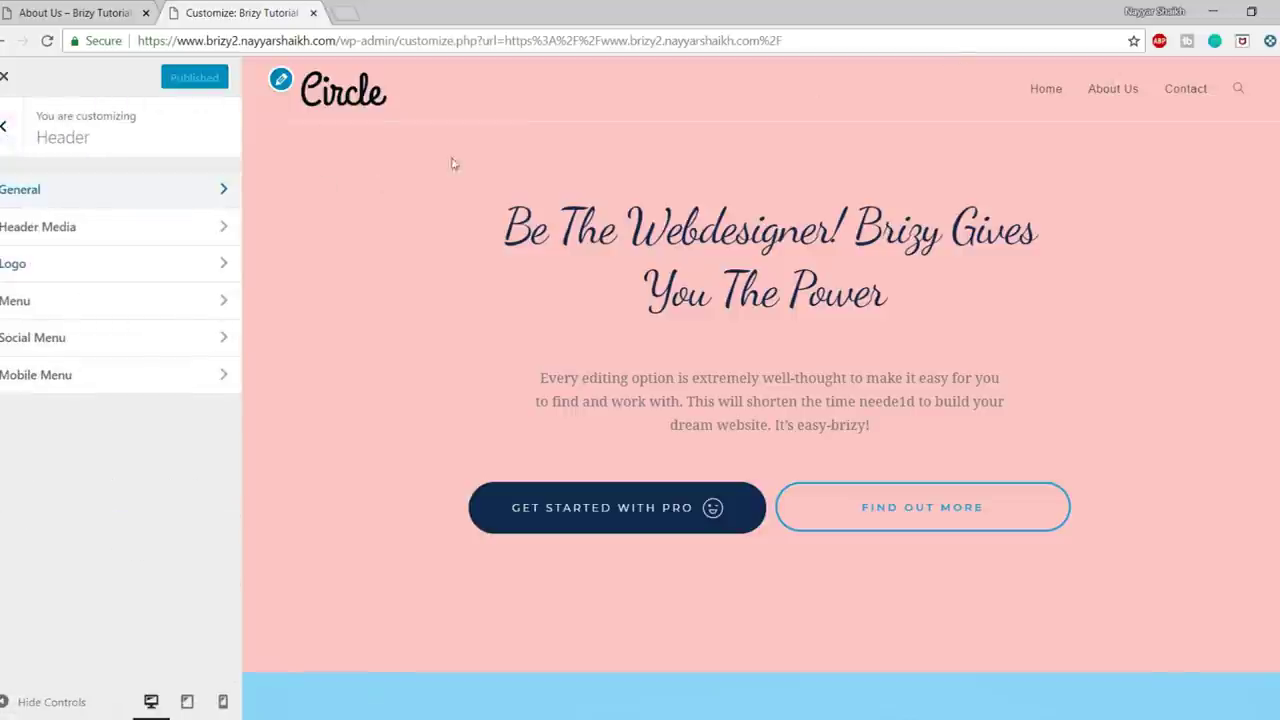